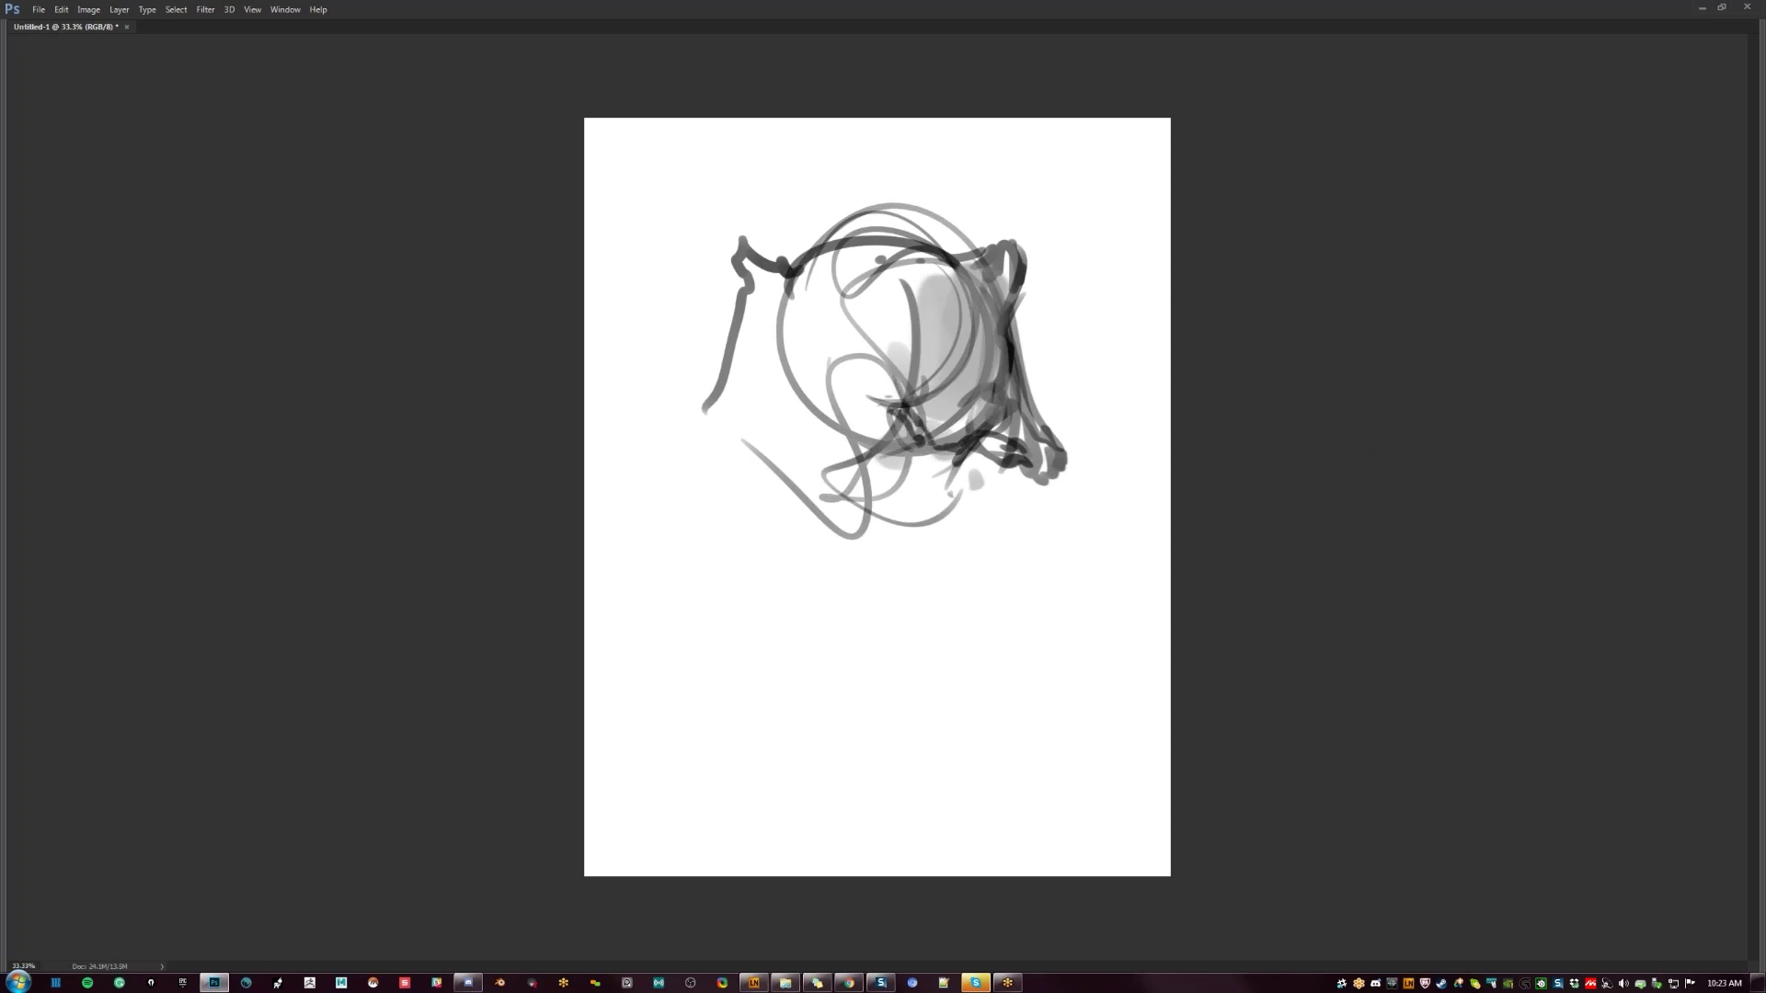
- Sketch a dark brow line across the top of the creature's head and shade the forehead in light gray
key("Tab")
key("Tab")
mouse_move(983, 256)
left_mouse_down()
mouse_move(953, 245)
mouse_move(1005, 241)
mouse_move(821, 228)
mouse_move(857, 303)
mouse_move(913, 352)
mouse_move(825, 262)
mouse_move(874, 316)
left_mouse_up()
left_click(848, 266, "alt")
left_click_drag(833, 261, 854, 290)
mouse_move(860, 238)
left_mouse_down()
mouse_move(920, 300)
mouse_move(977, 303)
mouse_move(949, 334)
mouse_move(975, 313)
mouse_move(957, 253)
mouse_move(1011, 252)
mouse_move(975, 359)
left_mouse_up()
left_click(871, 243)
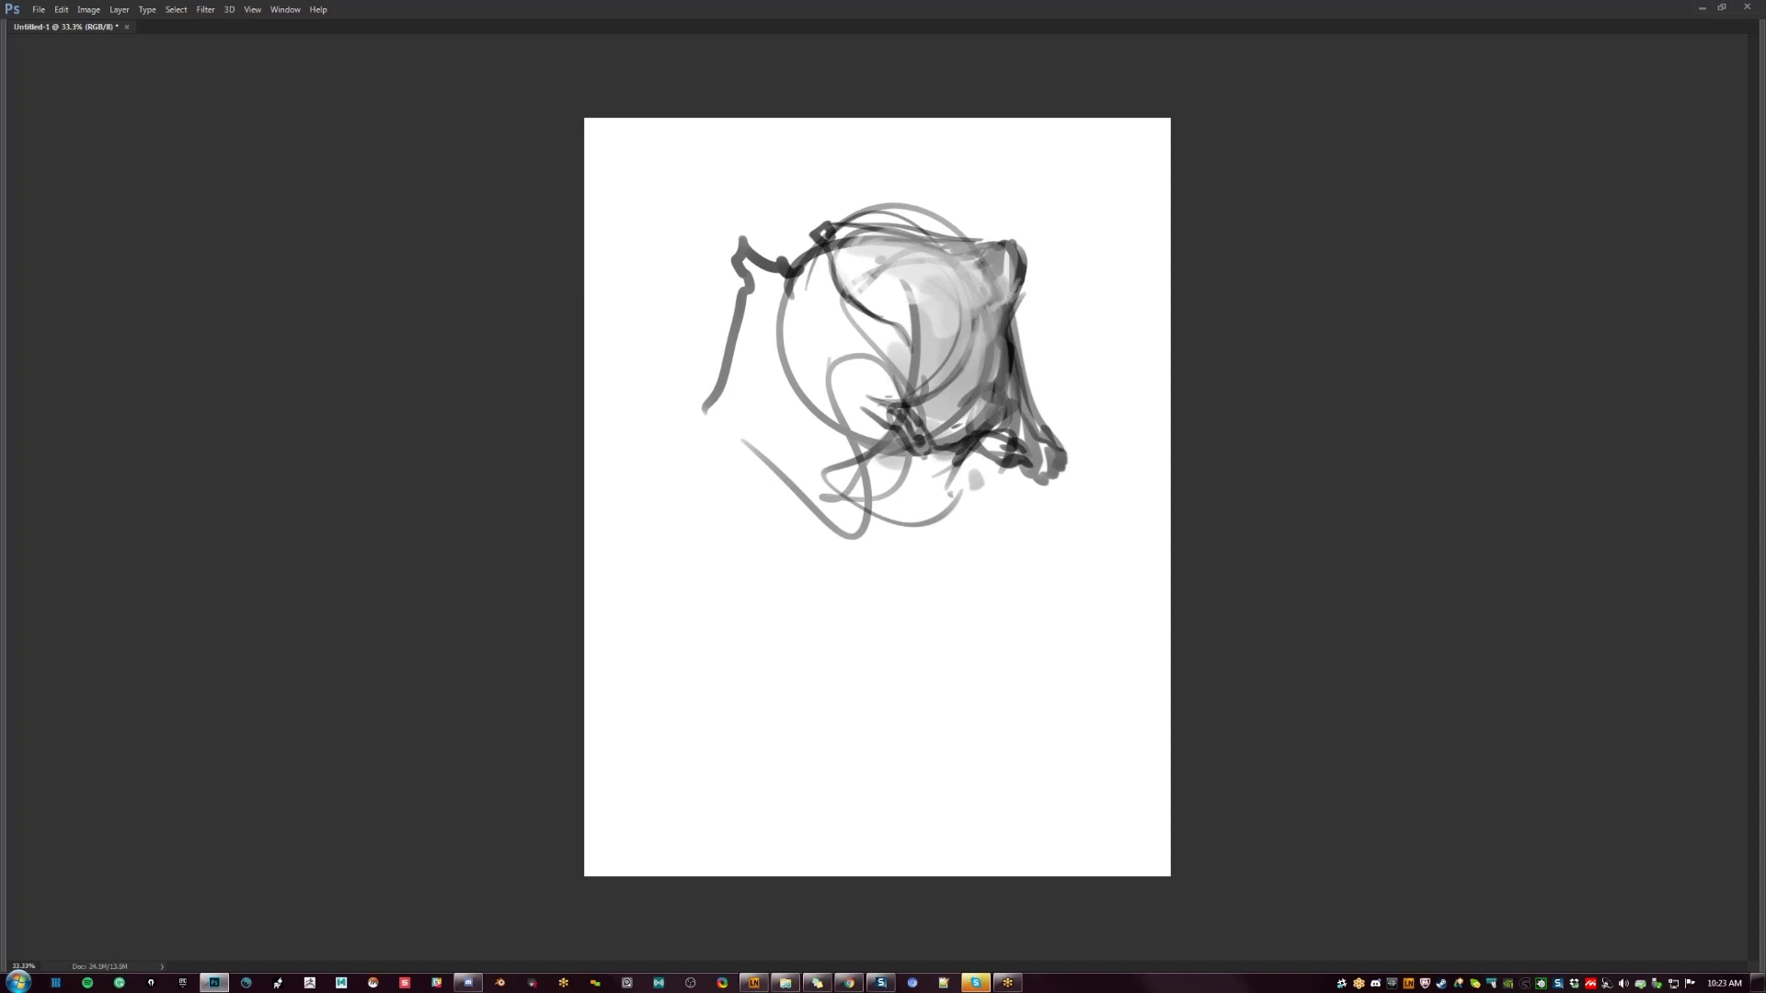
- Add wrinkle strokes around the muzzle and, with an enlarged brush, block in gray shading on the back of the head and neck
mouse_move(1004, 307)
left_mouse_down()
mouse_move(939, 355)
mouse_move(975, 353)
mouse_move(901, 355)
left_mouse_up()
right_click(927, 372)
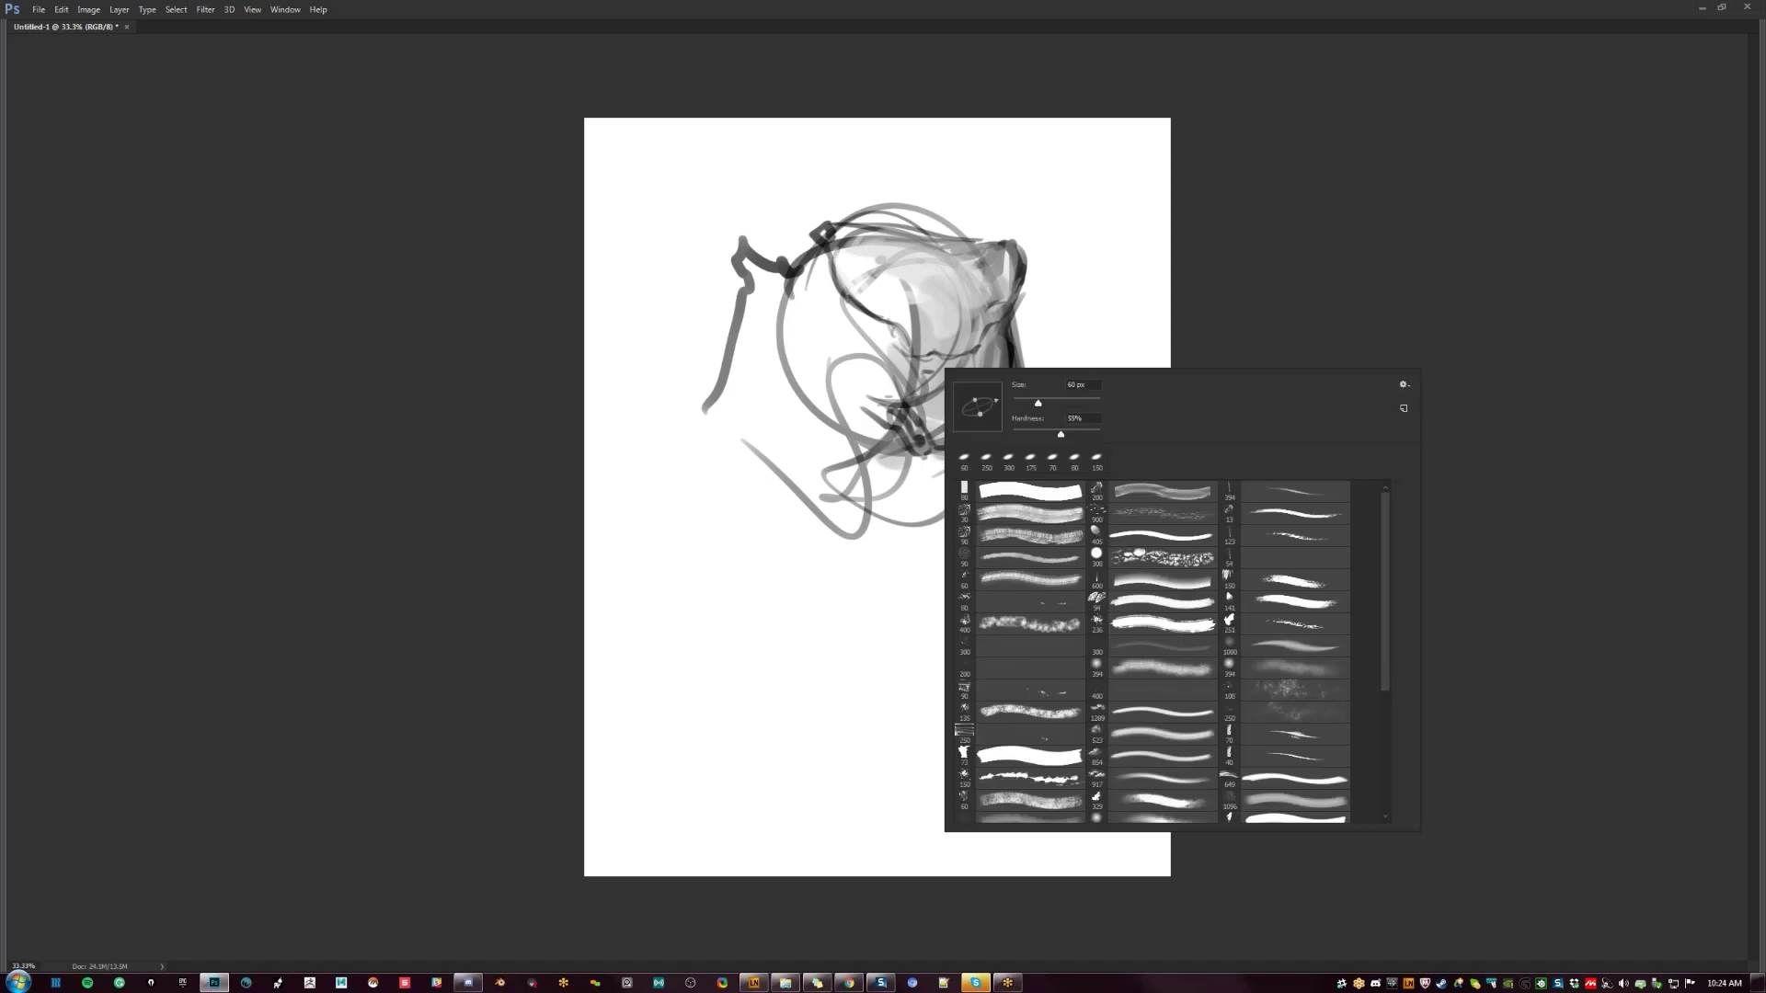
left_click_drag(901, 351, 914, 473)
right_click(934, 459)
left_click_drag(1004, 526, 1042, 526)
key("Return")
mouse_move(875, 401)
left_mouse_down()
mouse_move(858, 414)
mouse_move(828, 322)
mouse_move(783, 283)
mouse_move(786, 363)
left_mouse_up()
left_click_drag(793, 303, 791, 433)
- Lasso the whole head sketch, scale it down and move it to the upper part of the canvas, leaving it deselected
key("Tab")
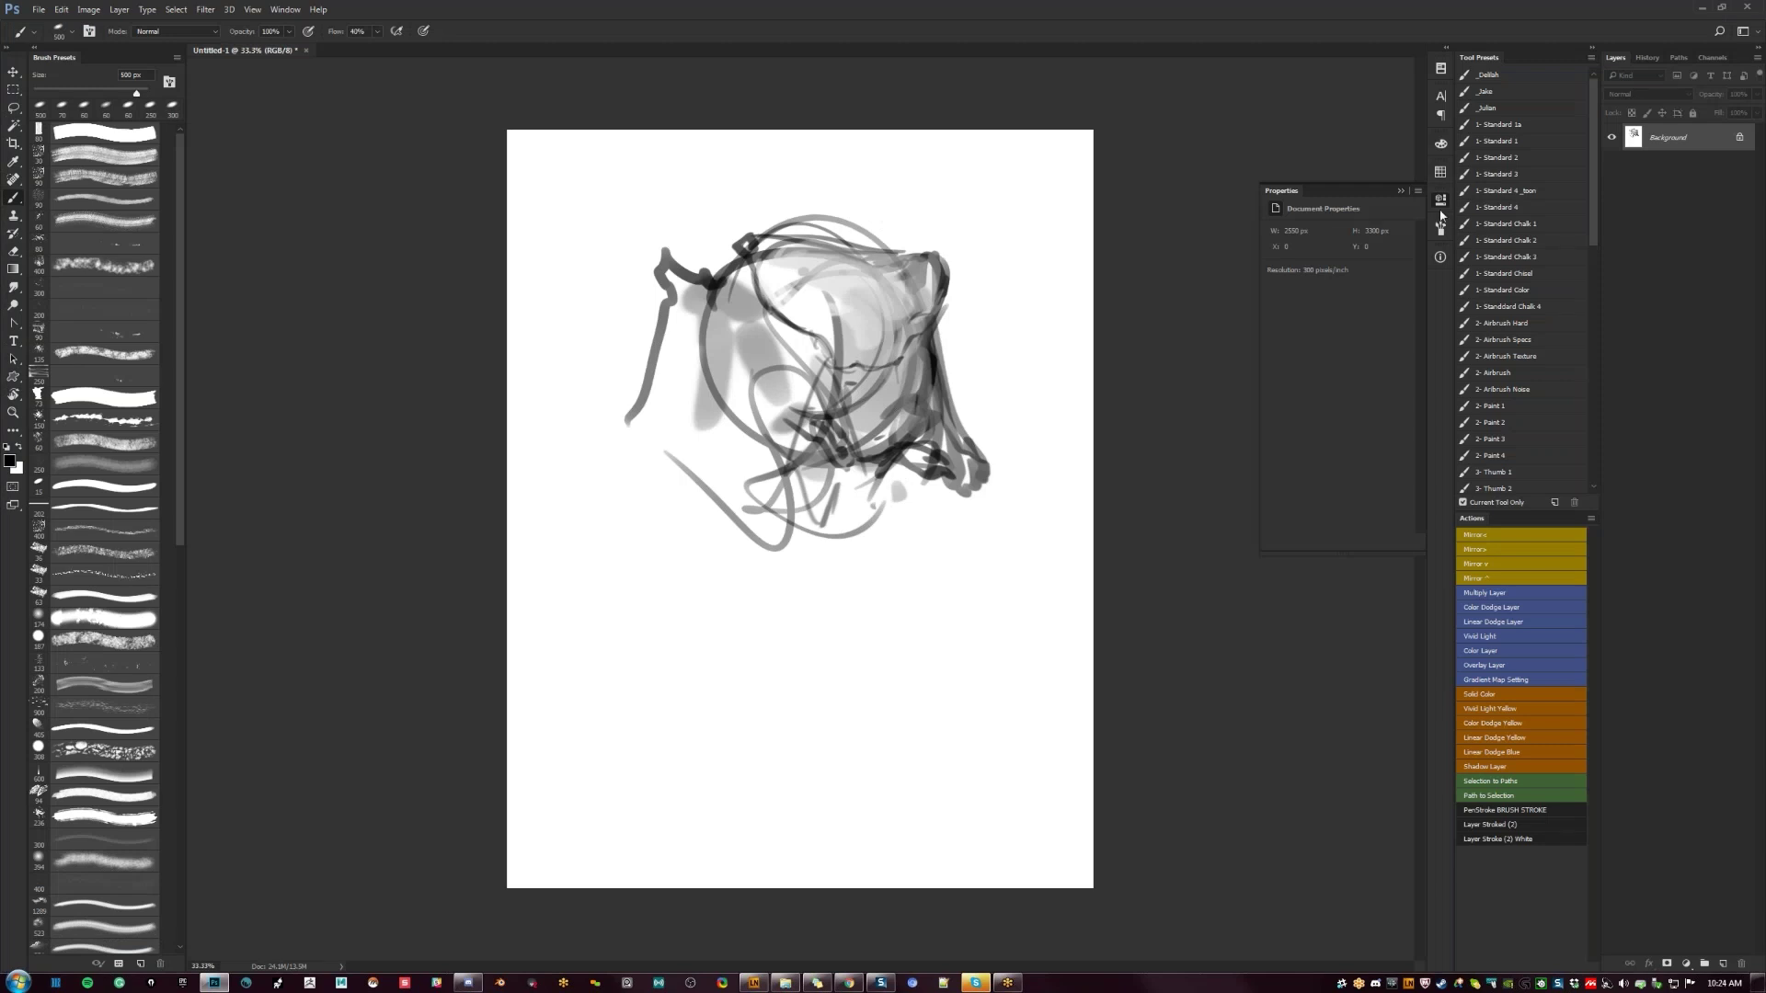
key("l")
mouse_move(984, 411)
left_mouse_down()
mouse_move(1002, 324)
mouse_move(543, 331)
mouse_move(1051, 345)
mouse_move(1007, 262)
left_mouse_up()
key("ctrl+t")
mouse_move(1055, 163)
left_mouse_down()
mouse_move(981, 284)
mouse_move(956, 291)
left_mouse_up()
left_click_drag(920, 314, 919, 225)
key("Return")
key("ctrl+d")
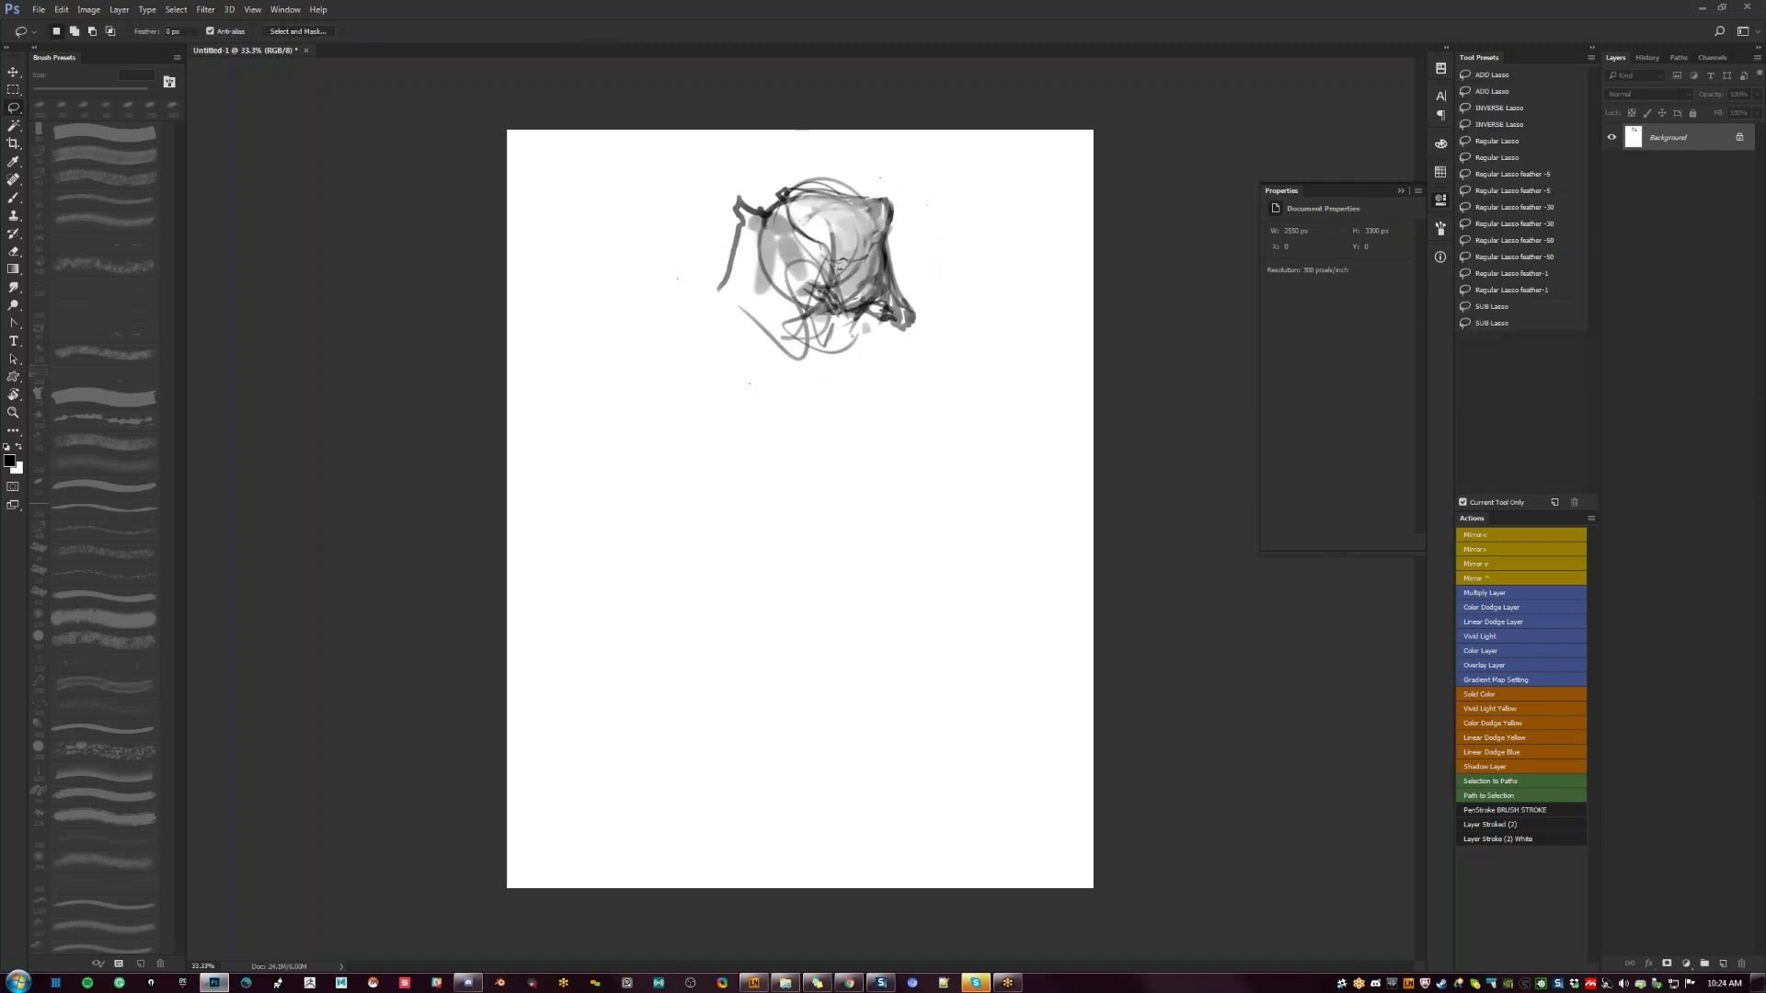
- Darken the white canvas to mid-gray with a Hue/Saturation adjustment, setting Lightness to -40
key("b")
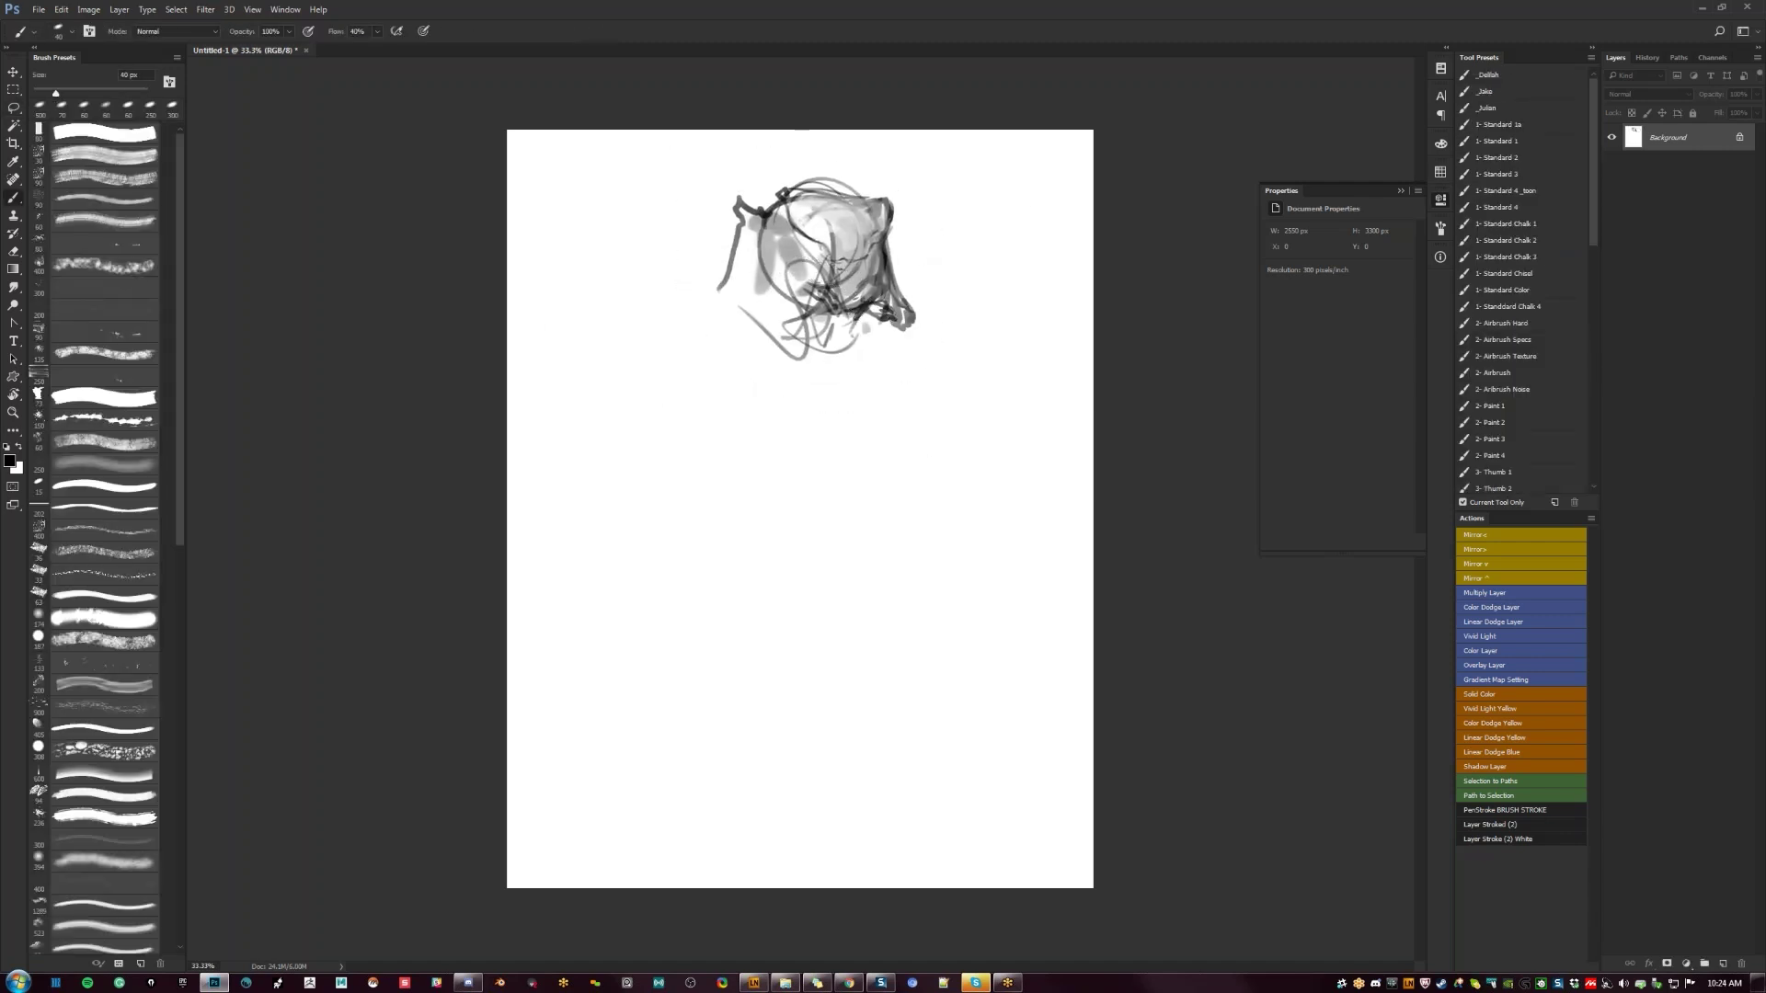
key("ctrl+u")
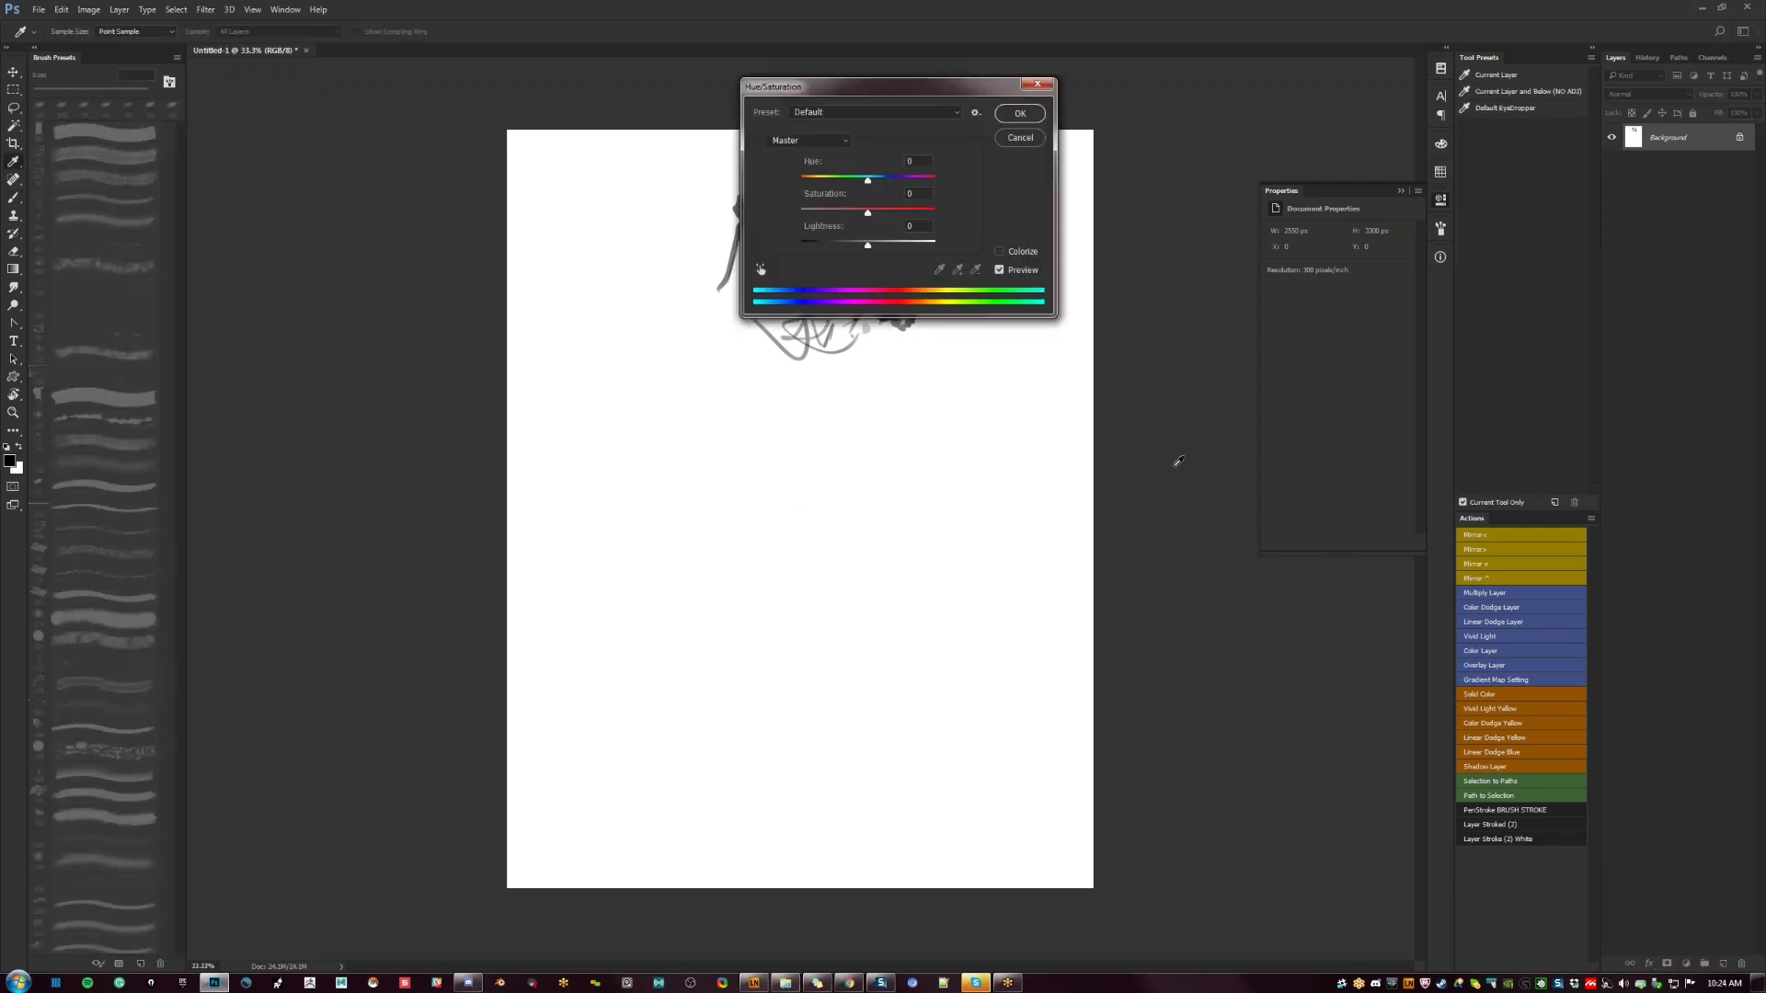
left_click_drag(864, 246, 893, 213)
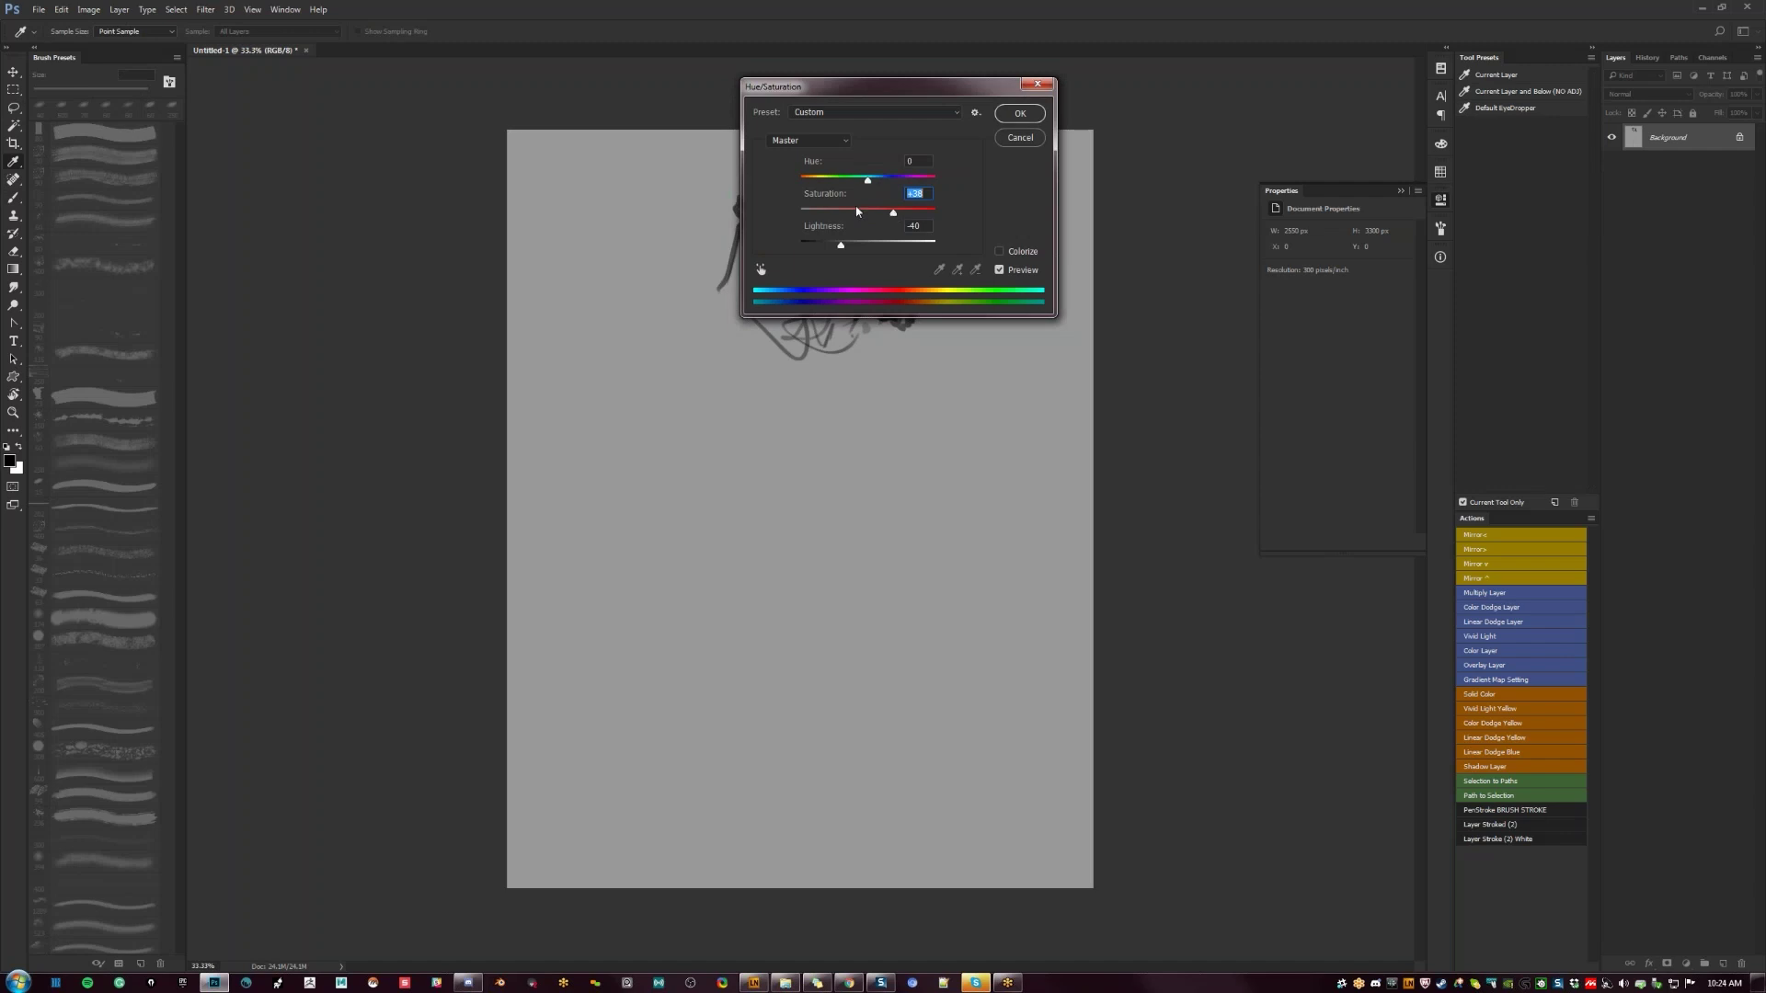
key("Return")
key("b")
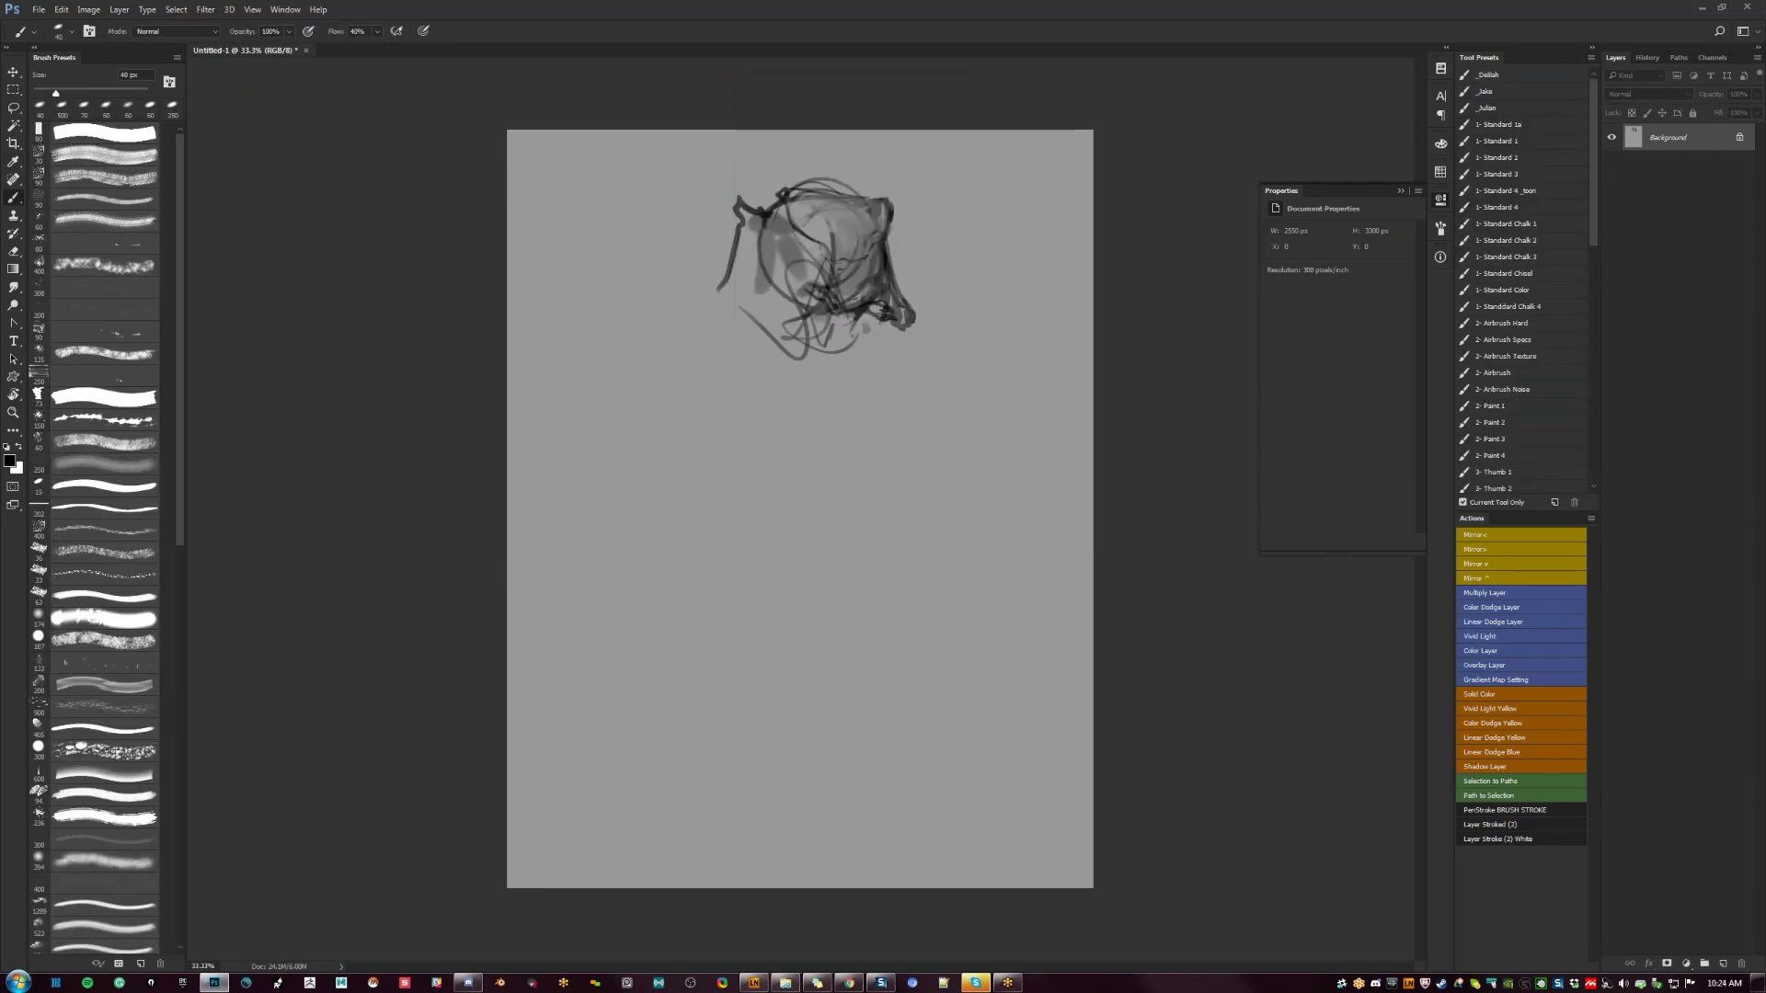
- Extend the back-of-neck line down into a sloping shoulder and sketch the shoulder's curve with a 70 px brush
key("r")
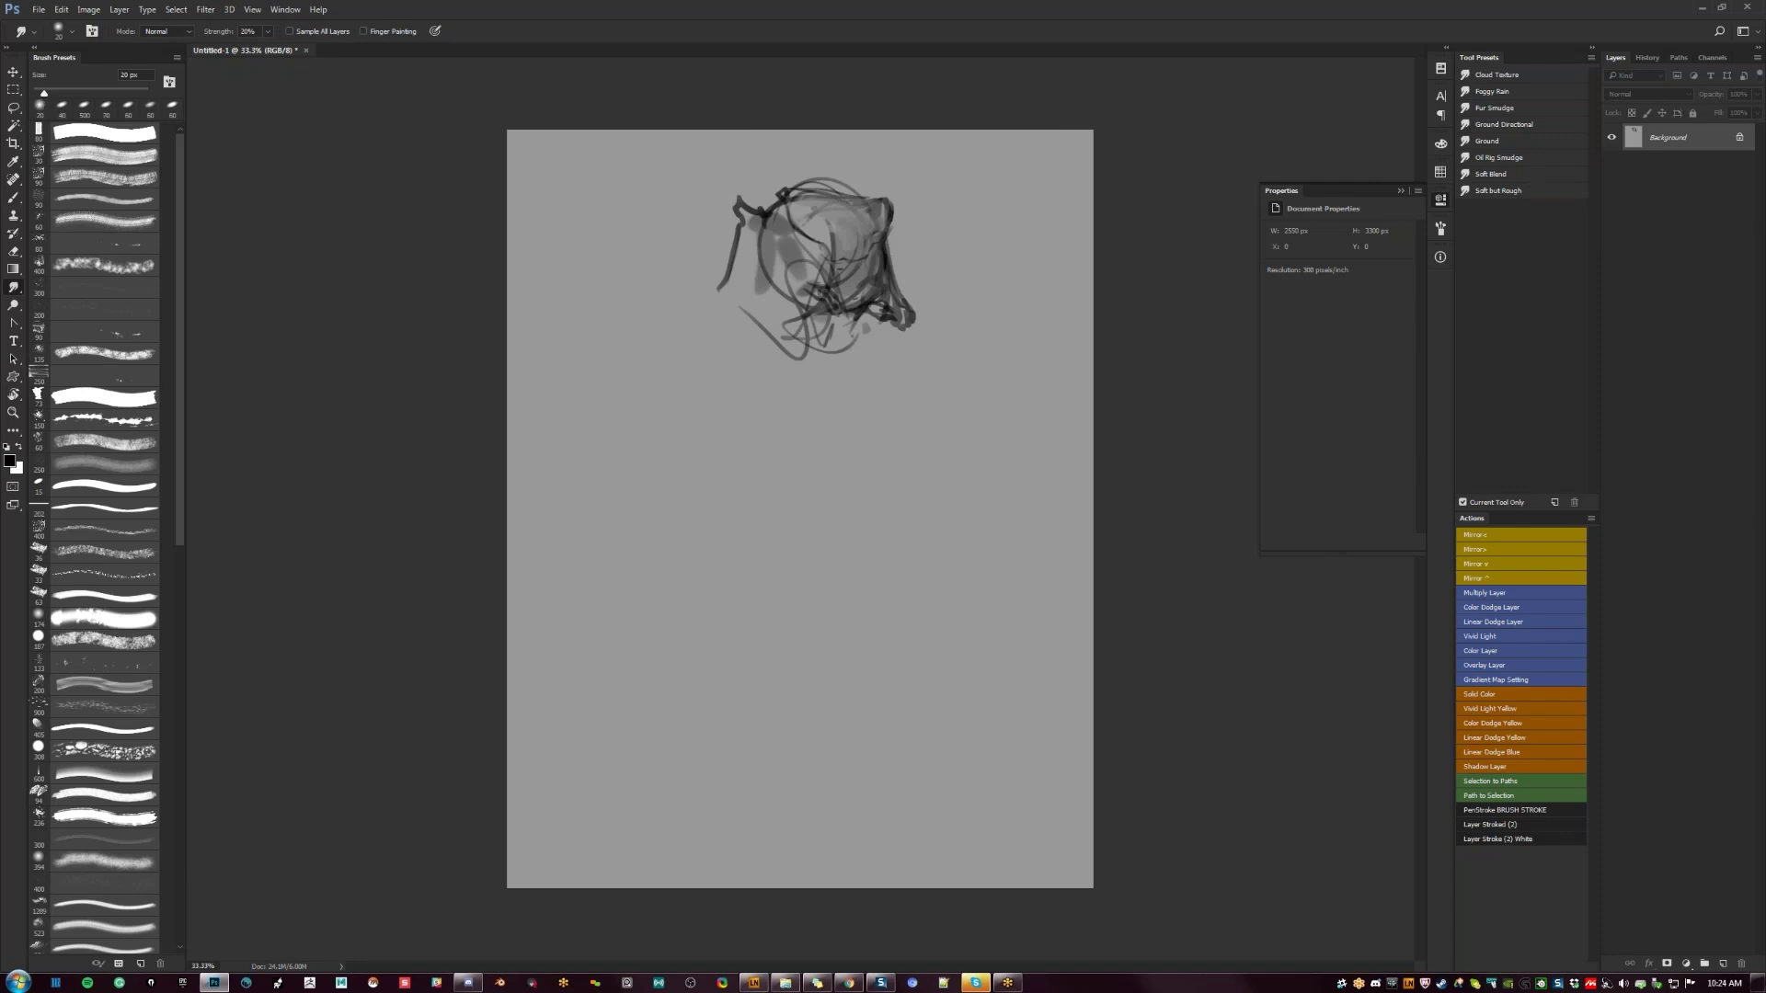
key("b")
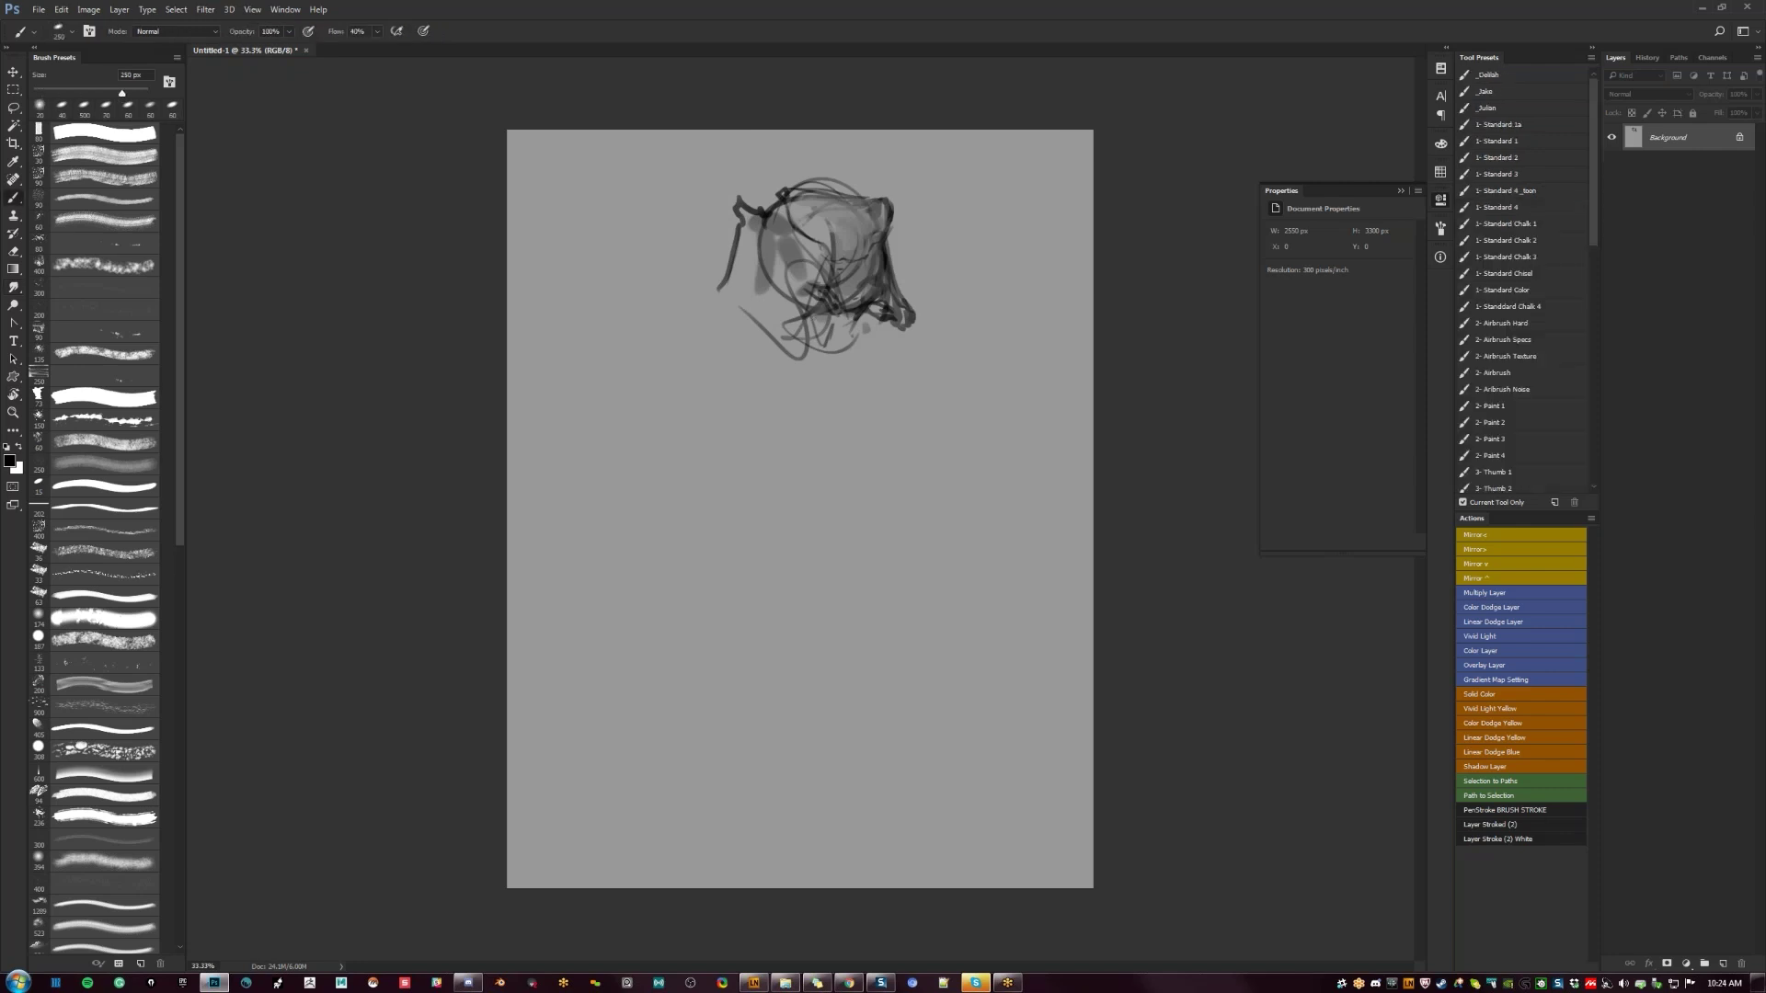
mouse_move(738, 226)
left_mouse_down()
mouse_move(731, 282)
mouse_move(644, 396)
mouse_move(720, 355)
left_mouse_up()
key("bracketleft")
key("bracketleft")
key("bracketleft")
key("bracketleft")
key("bracketleft")
key("bracketleft")
key("bracketleft")
left_click_drag(742, 366, 756, 377)
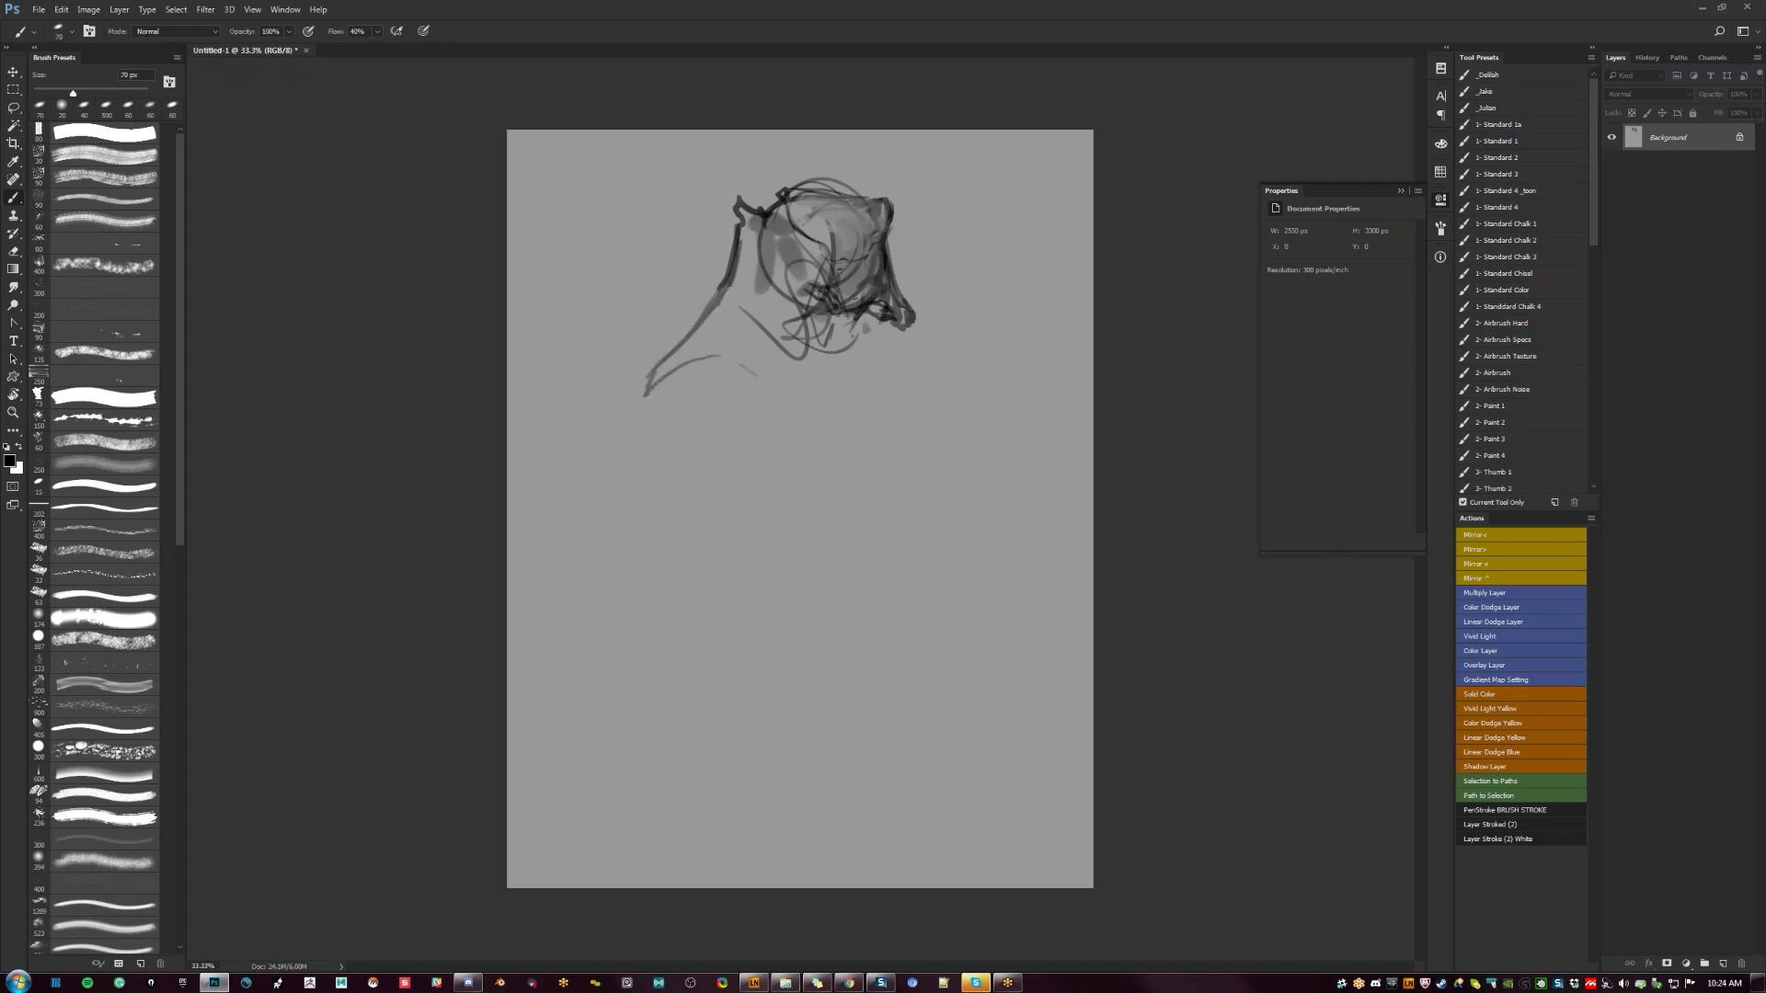
- Draw the creature's open lower jaw below the muzzle, checking it in a mirrored canvas
mouse_move(858, 318)
left_mouse_down()
mouse_move(839, 340)
mouse_move(831, 306)
mouse_move(818, 342)
mouse_move(881, 351)
mouse_move(871, 333)
mouse_move(891, 349)
mouse_move(824, 327)
mouse_move(848, 314)
mouse_move(883, 346)
left_mouse_up()
key("ctrl+shift+h")
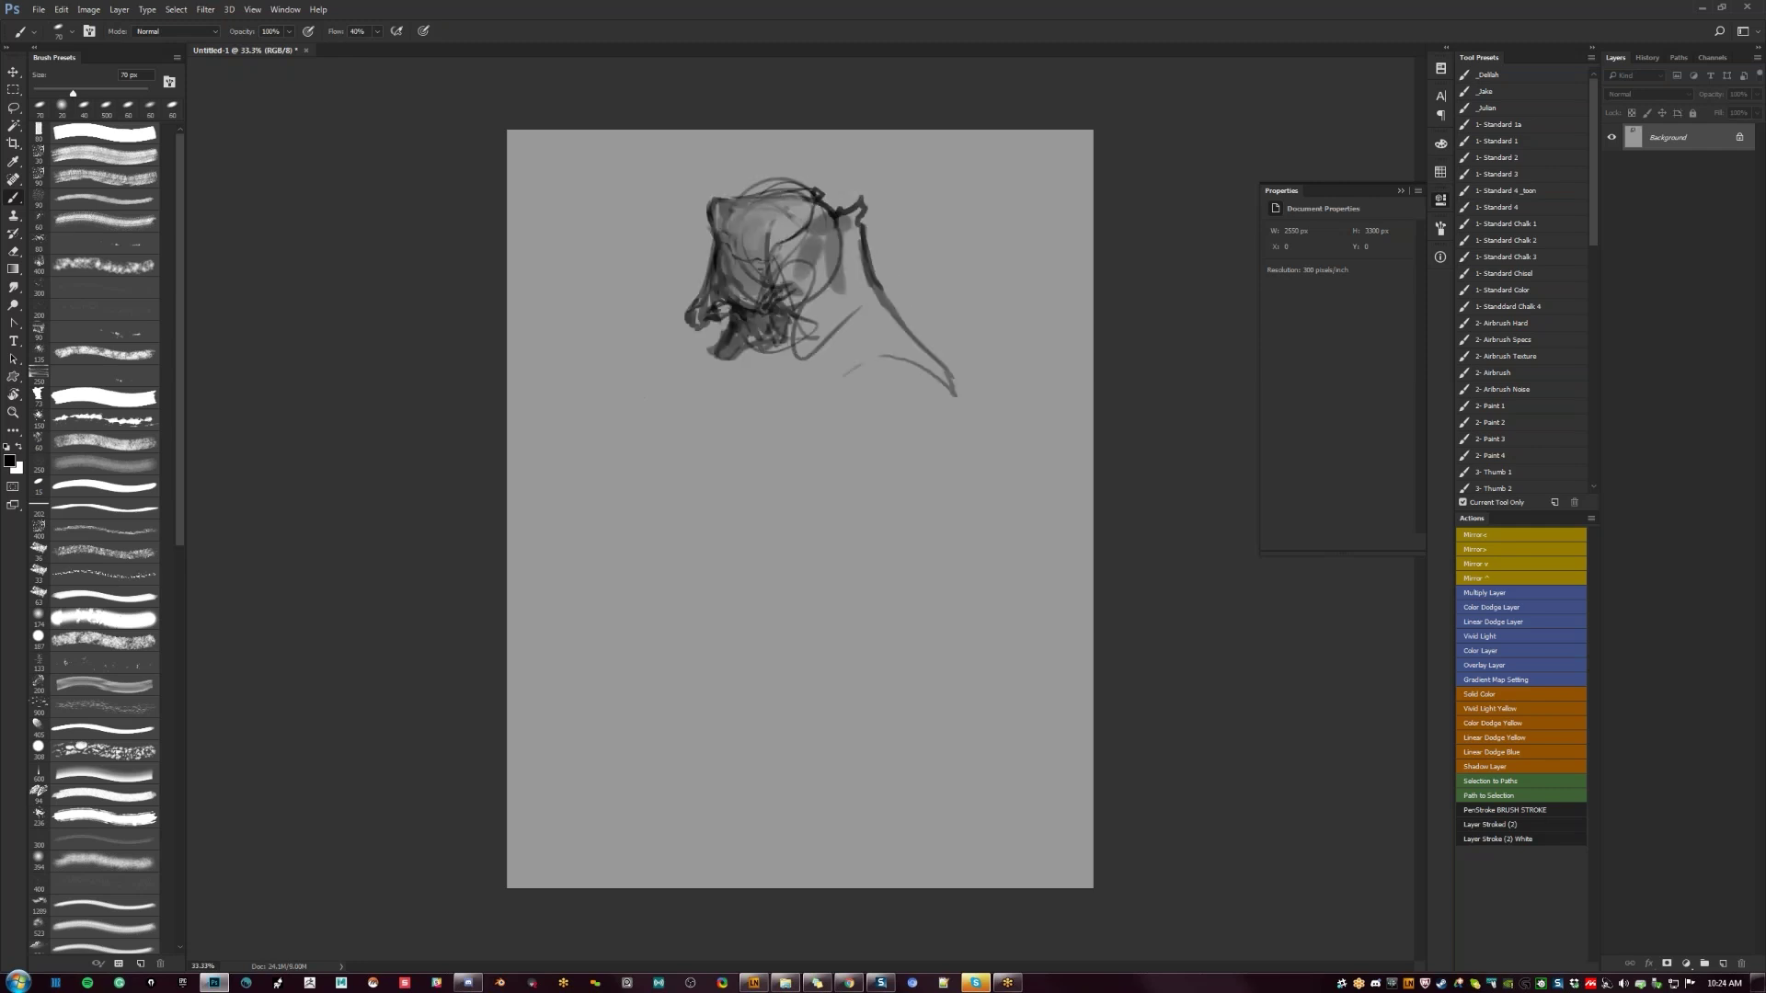
left_click_drag(708, 352, 737, 354)
key("ctrl+shift+h")
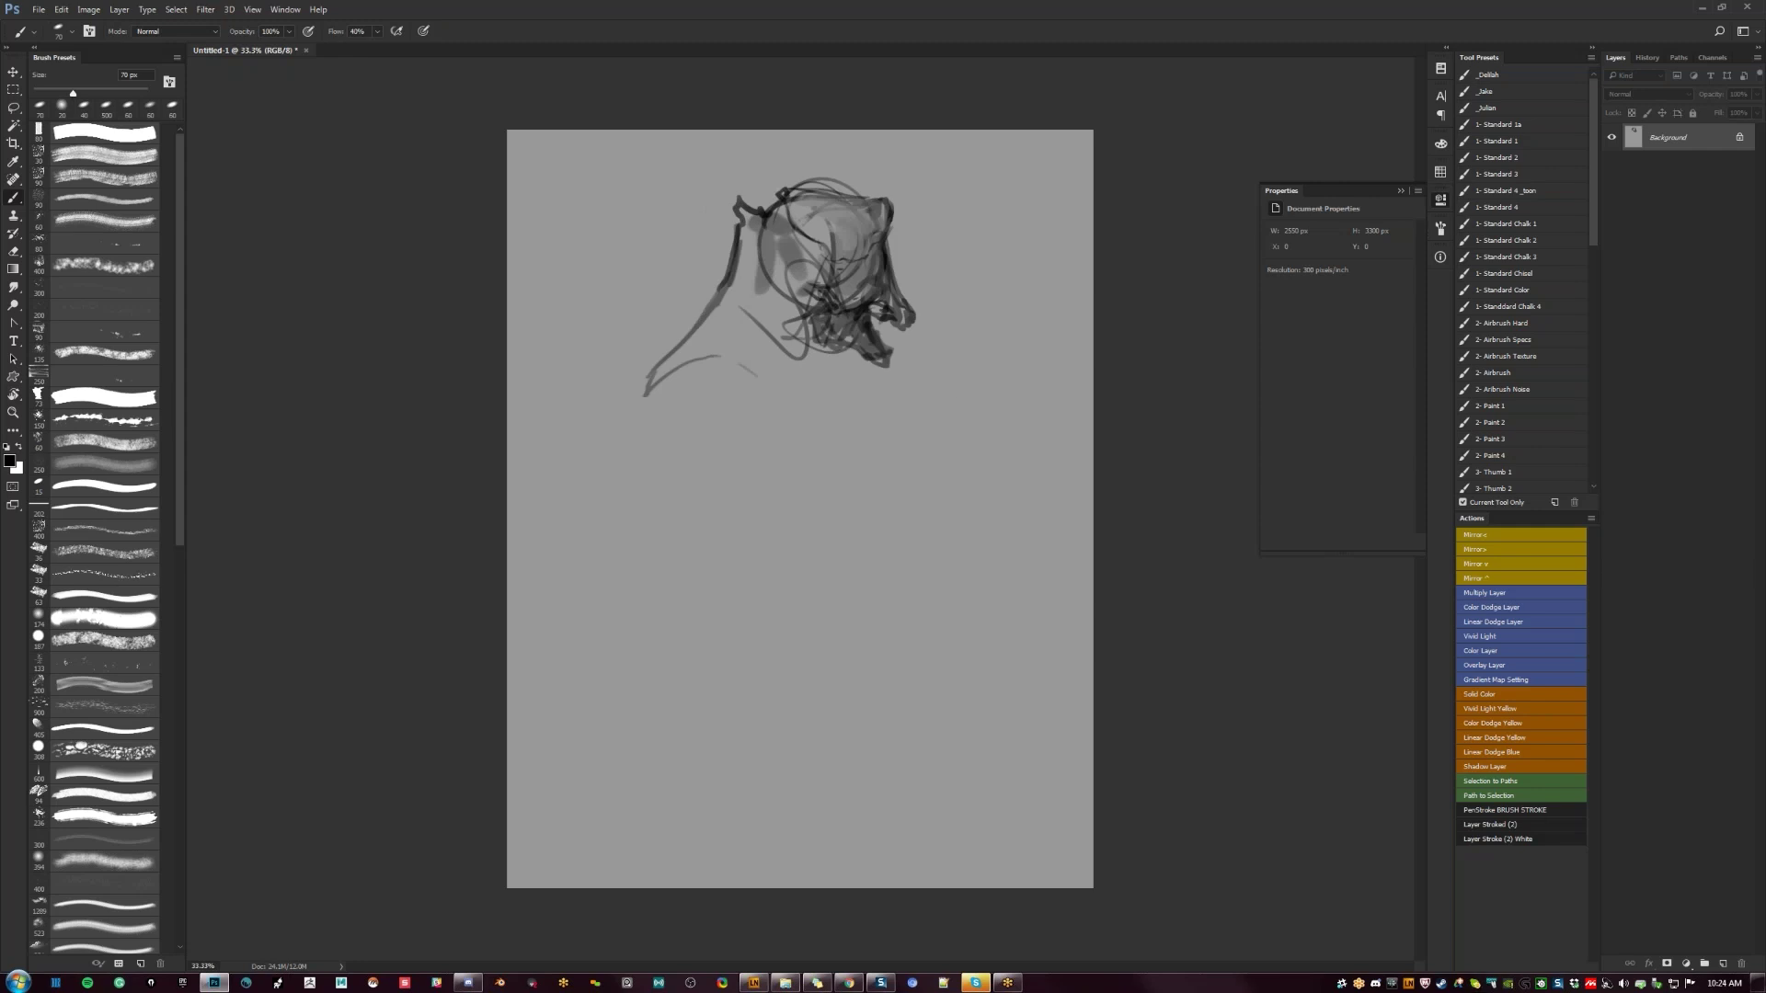
- Tint the whole picture a warm beige with Color Balance, shifting the midtones toward red and yellow
key("ctrl+b")
mouse_move(1176, 265)
left_mouse_down()
mouse_move(1193, 265)
mouse_move(1158, 298)
mouse_move(1186, 268)
left_mouse_up()
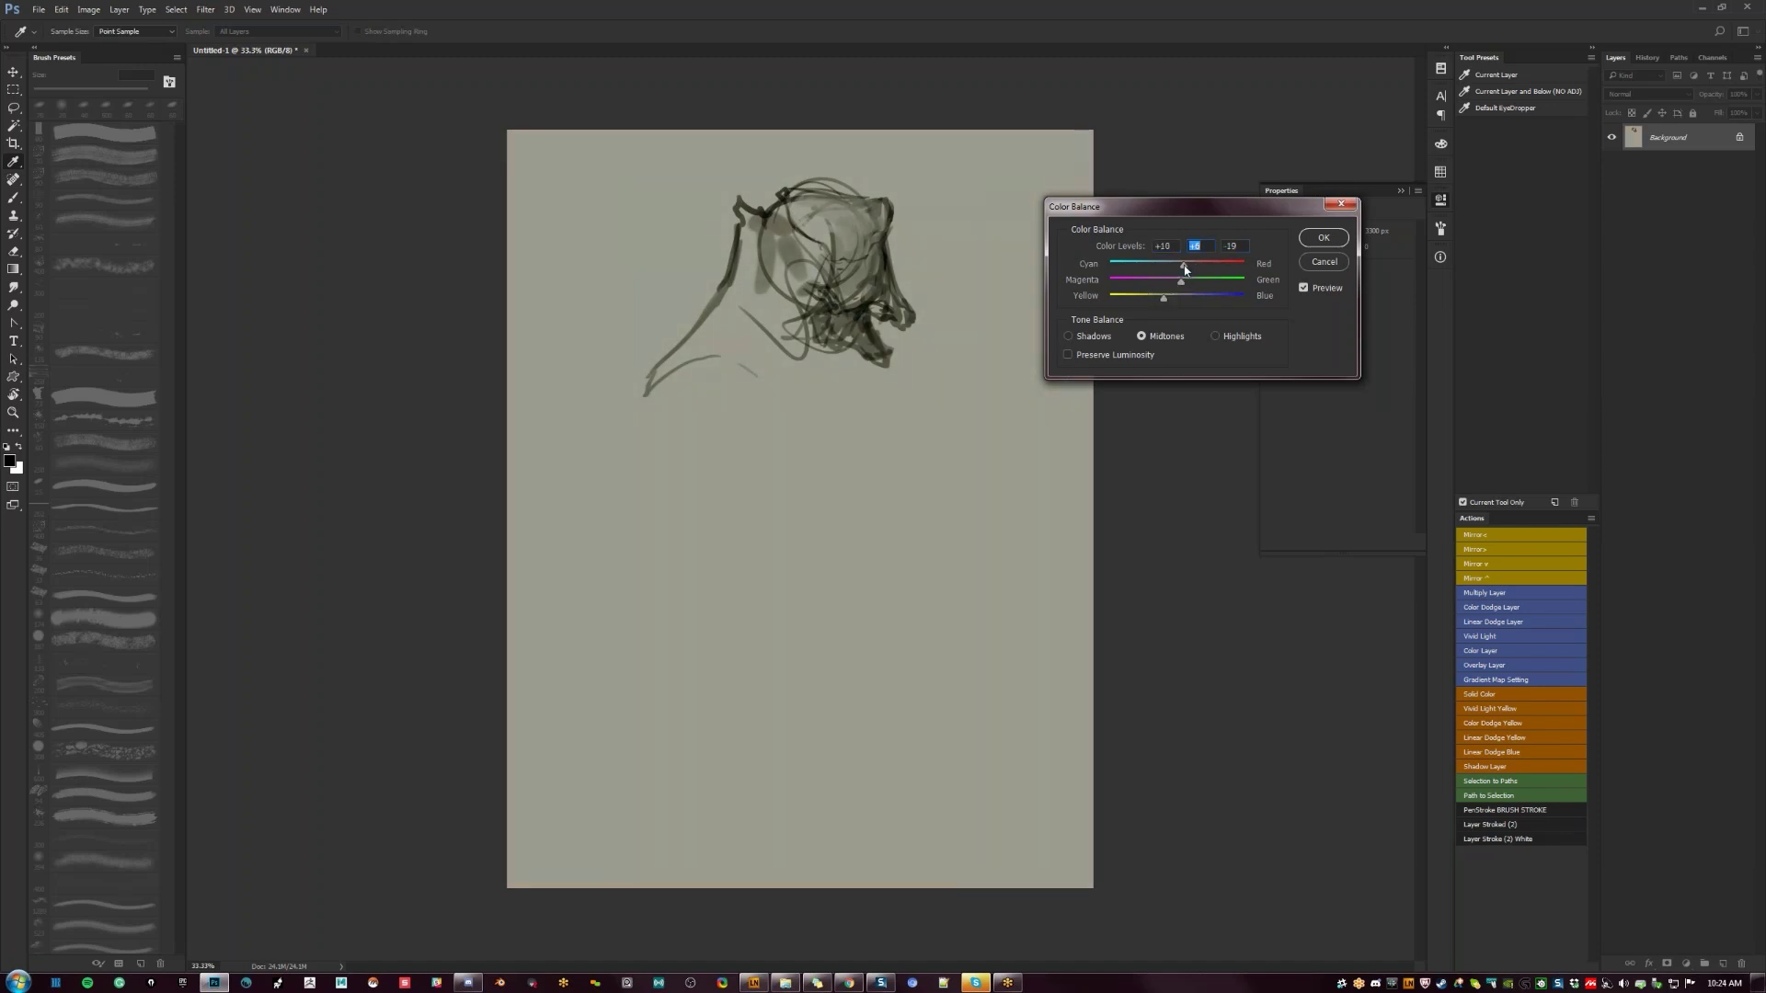
left_click(1163, 298)
left_click(1180, 282)
mouse_move(1181, 267)
left_mouse_down()
mouse_move(1167, 299)
mouse_move(1183, 266)
mouse_move(1180, 281)
left_mouse_up()
left_click(1112, 338)
left_click_drag(1184, 286, 1178, 287)
left_click(1340, 240)
- Smudge the sketch lines on the neck and face into soft shading, using a Smudge brush of about 175 px on the face
key("r")
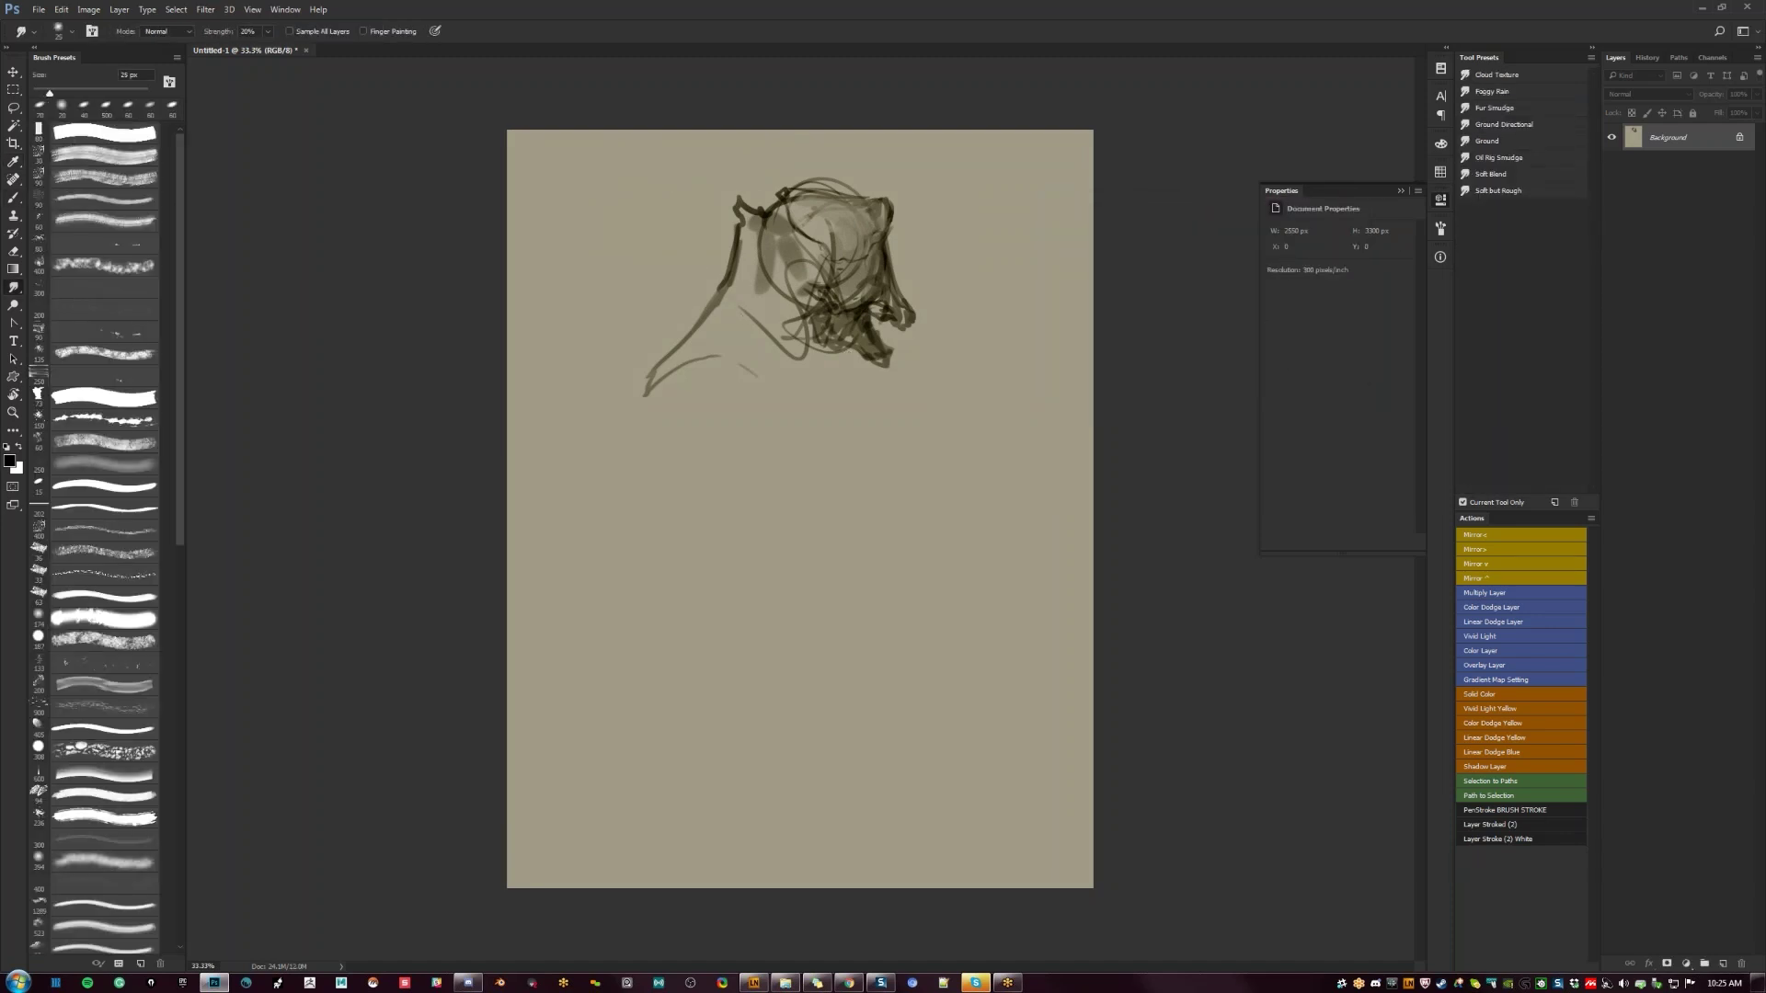
key("bracketright")
key("bracketright")
key("bracketright")
key("bracketright")
key("bracketright")
key("bracketright")
key("bracketright")
key("bracketright")
key("bracketright")
key("bracketright")
key("bracketright")
key("bracketright")
key("bracketright")
key("bracketright")
key("bracketright")
key("bracketright")
left_click_drag(759, 262, 749, 340)
key("bracketleft")
key("bracketleft")
key("bracketleft")
mouse_move(861, 270)
left_mouse_down()
mouse_move(861, 287)
mouse_move(843, 252)
mouse_move(852, 292)
left_mouse_up()
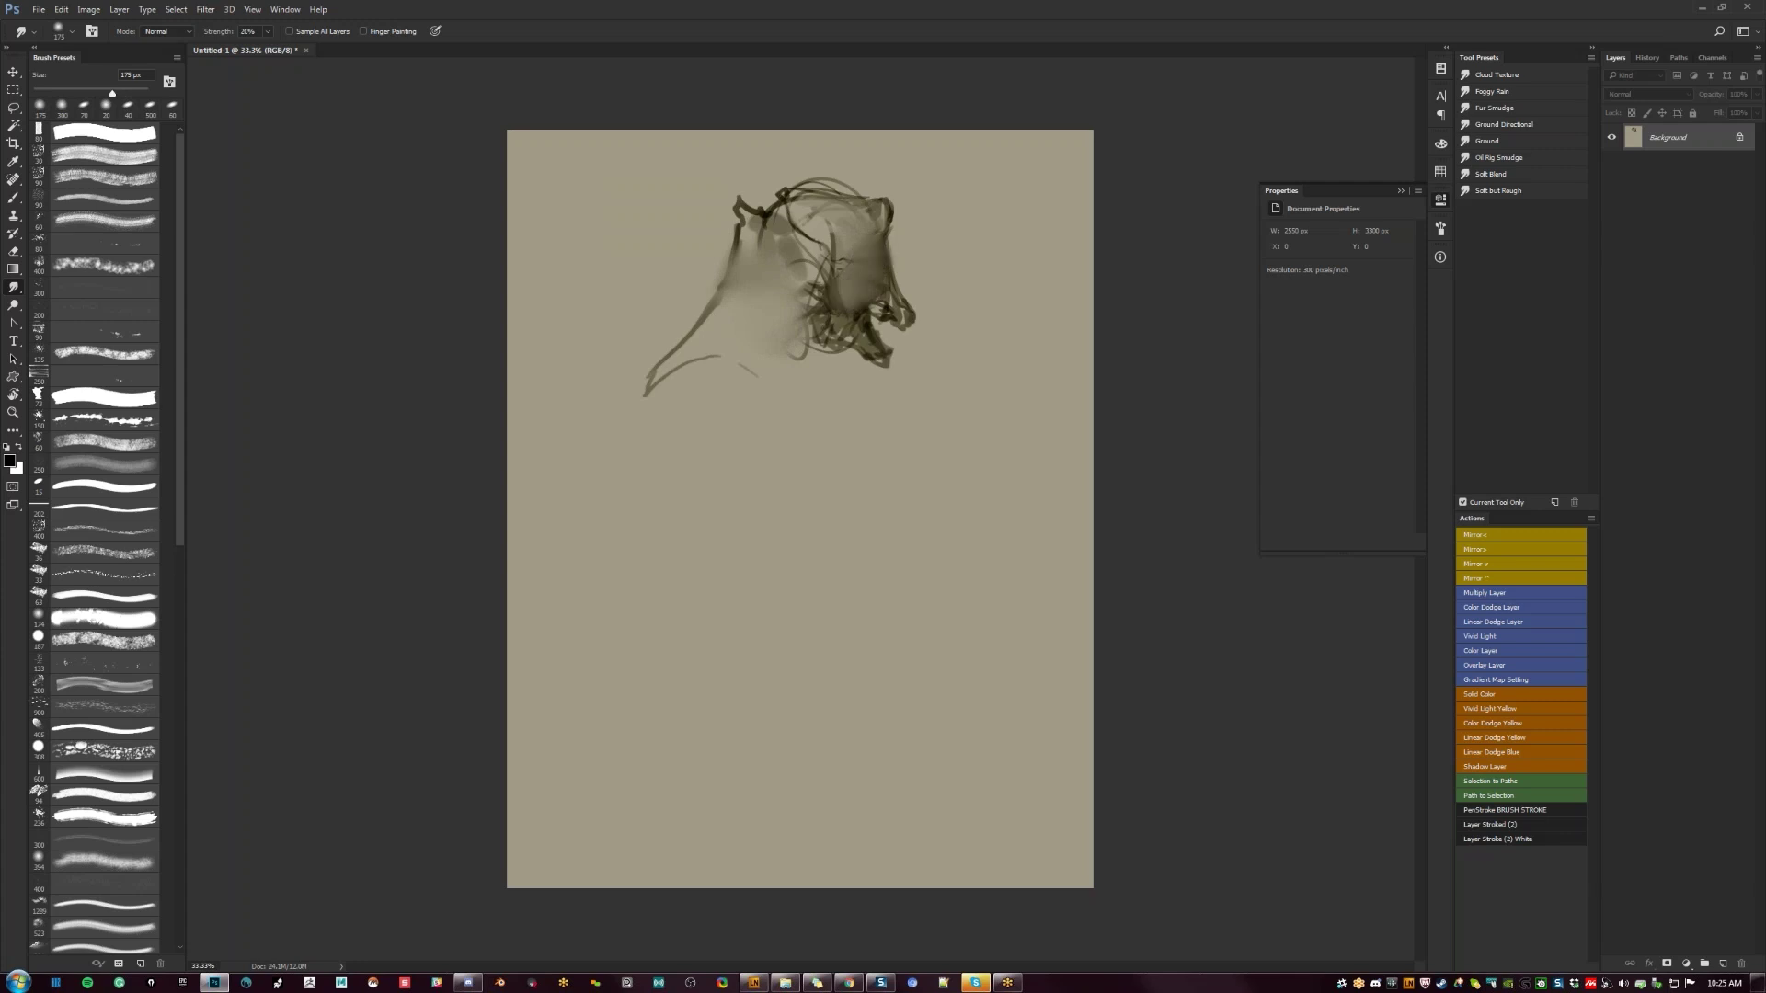
- Smudge the muzzle and jaw smooth with a smaller brush in mirrored view, and add dark strokes beneath the jaw
key("ctrl+shift+h")
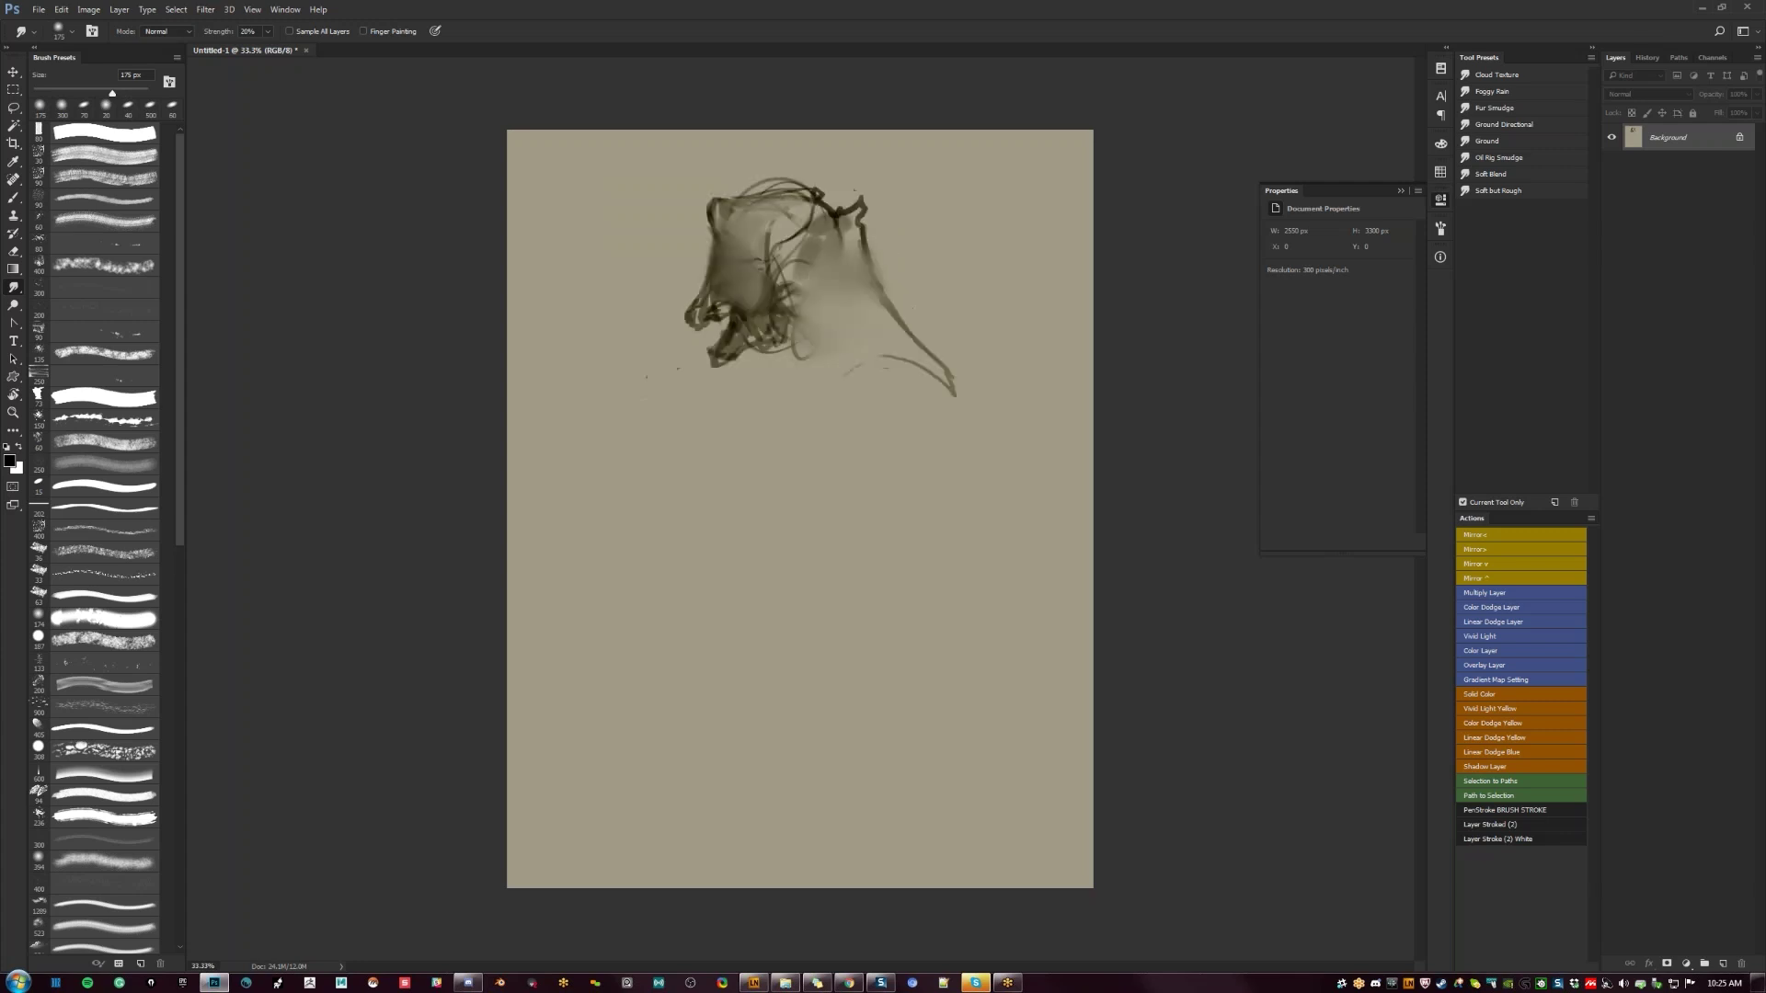
key("b")
key("r")
key("bracketleft")
key("bracketleft")
key("bracketleft")
mouse_move(714, 303)
left_mouse_down()
mouse_move(702, 314)
mouse_move(723, 307)
left_mouse_up()
key("bracketleft")
key("F2")
key("b")
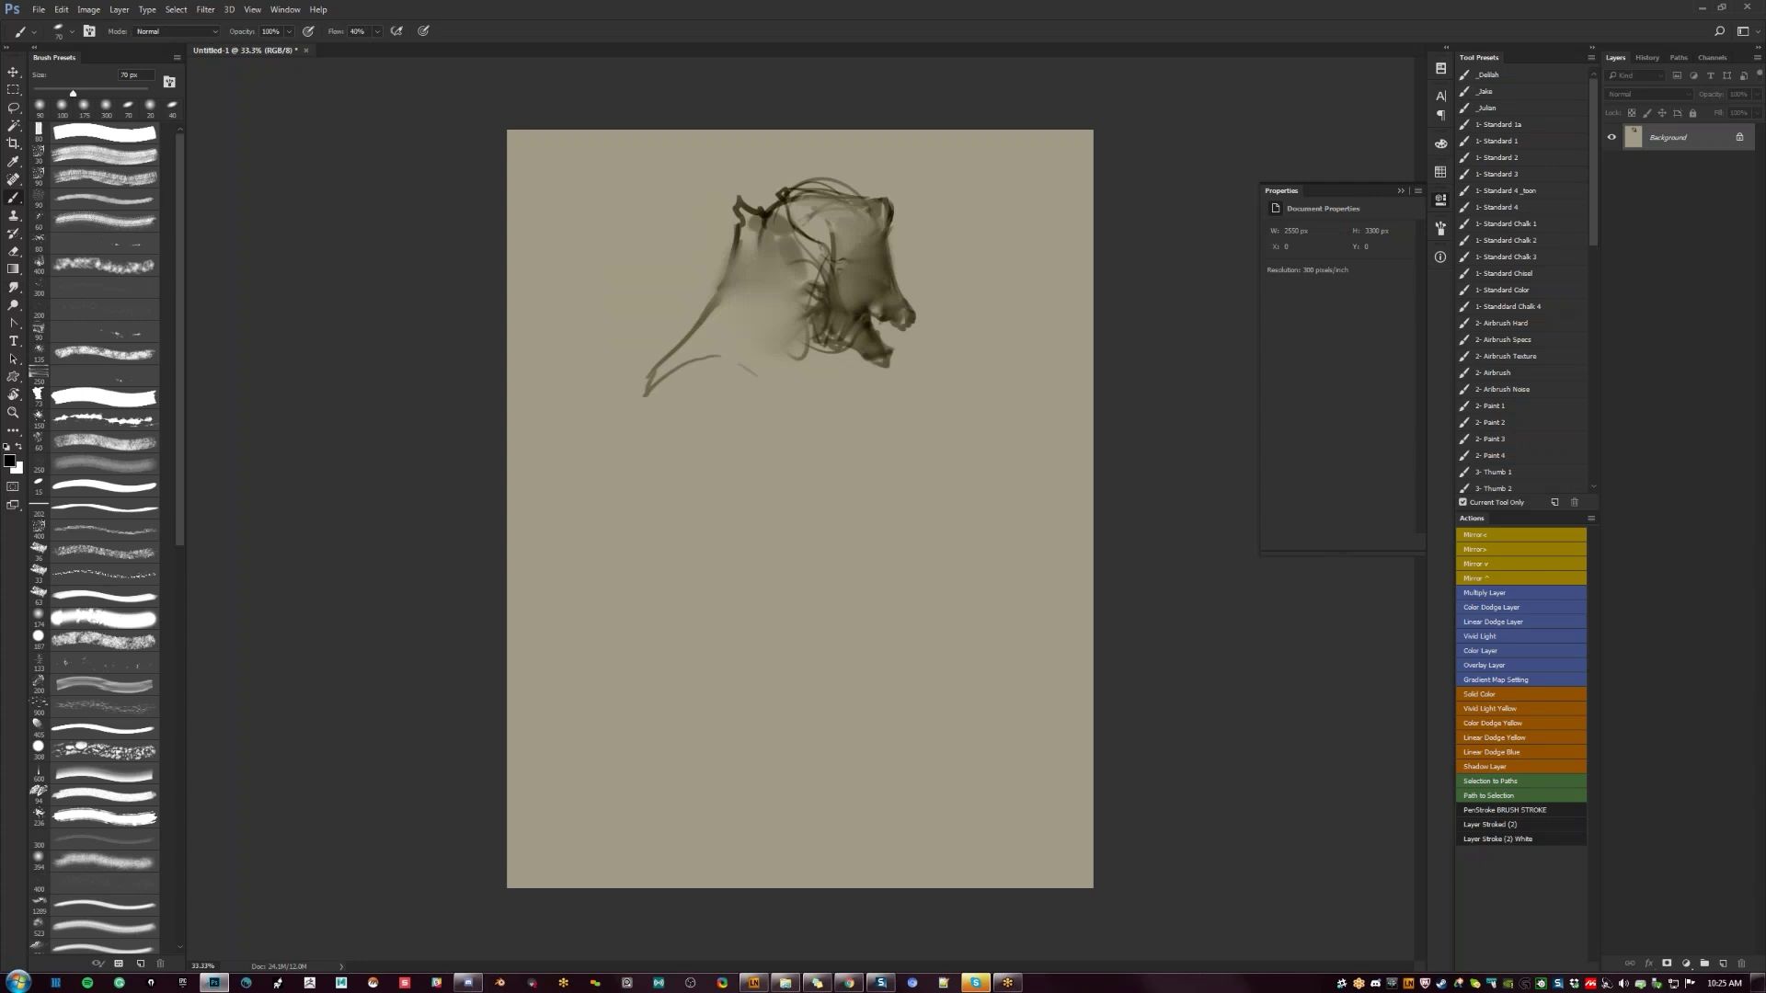
mouse_move(834, 355)
left_mouse_down()
mouse_move(821, 322)
mouse_move(809, 364)
left_mouse_up()
- Choose a light yellow color and block in the garment over the neck and shoulder with an enlarged brush
left_click(1441, 143)
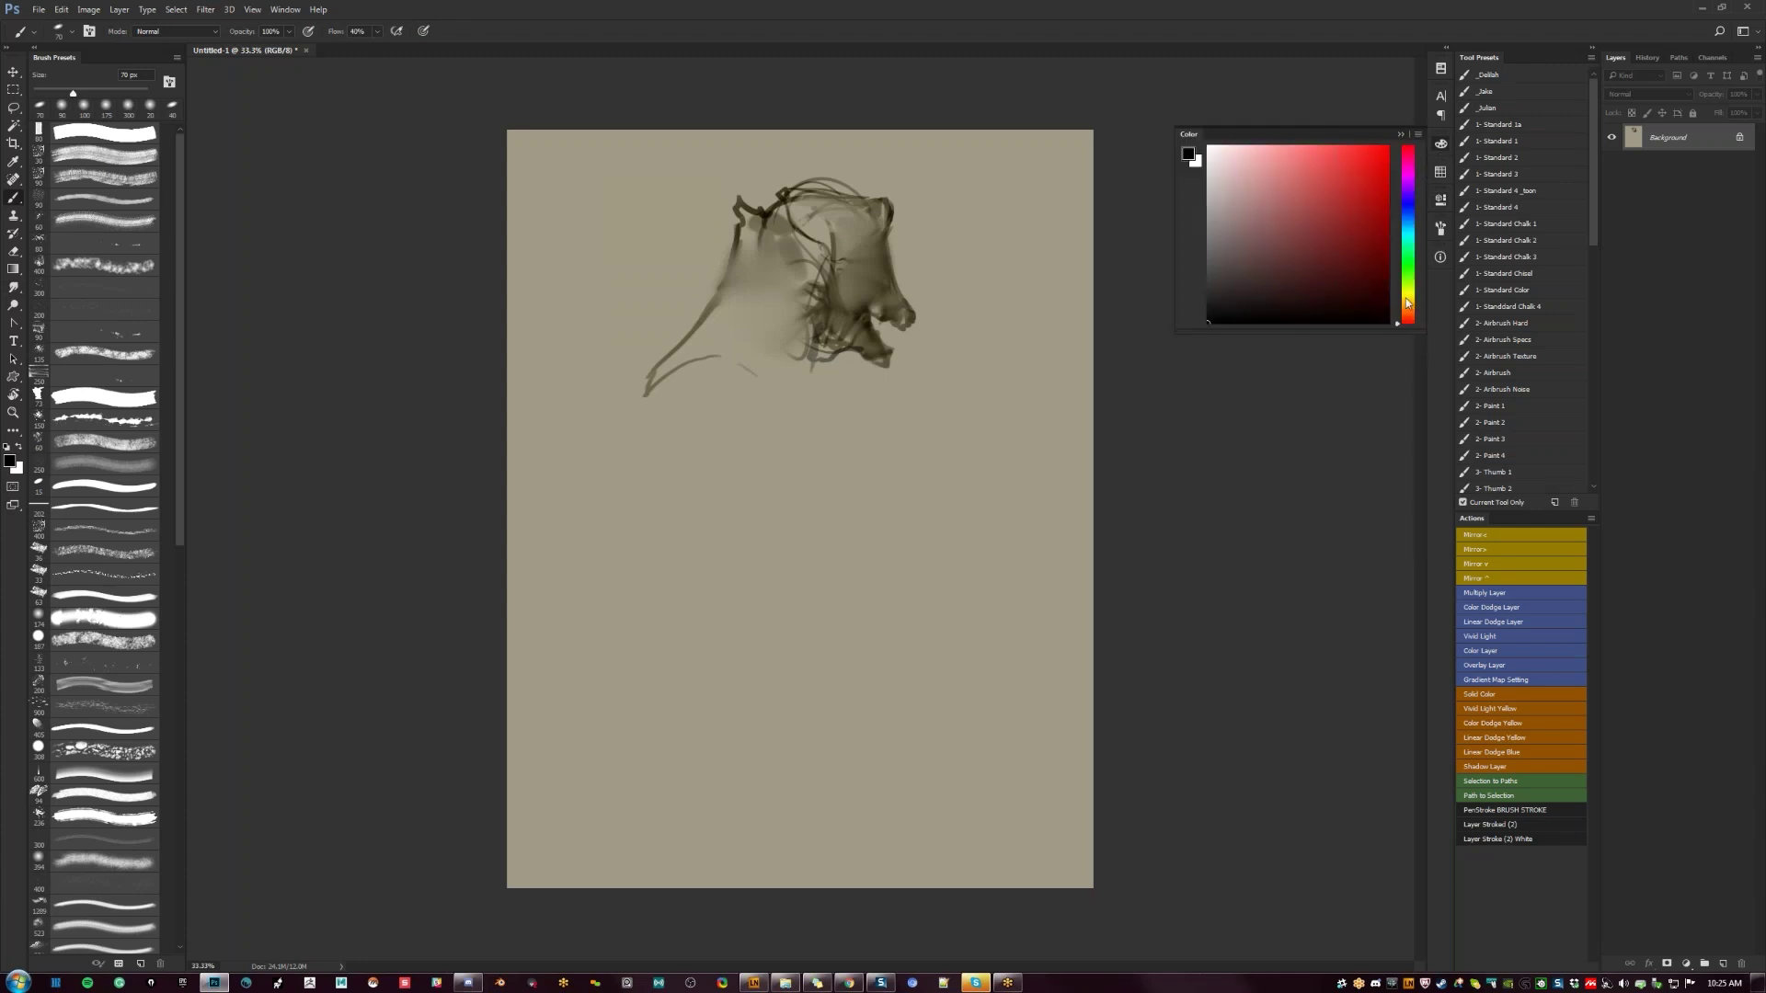
left_click(1408, 296)
left_click(1314, 176)
left_click(1303, 148)
key("bracketright")
key("bracketright")
mouse_move(743, 218)
left_mouse_down()
mouse_move(737, 294)
mouse_move(768, 302)
mouse_move(699, 342)
mouse_move(716, 323)
mouse_move(699, 368)
mouse_move(778, 350)
mouse_move(777, 404)
mouse_move(697, 445)
mouse_move(775, 408)
mouse_move(709, 482)
left_mouse_up()
- Paint black shadow over the lower part of the yellow garment with a larger brush
key("bracketright")
key("bracketright")
key("bracketright")
key("bracketright")
key("bracketright")
key("d")
mouse_move(685, 373)
left_mouse_down()
mouse_move(672, 438)
mouse_move(707, 422)
mouse_move(681, 446)
mouse_move(736, 437)
mouse_move(792, 340)
mouse_move(765, 357)
mouse_move(786, 396)
mouse_move(775, 357)
left_mouse_up()
- Mix a dark olive yellow and paint hanging drapery strokes below the garment with a 45 px brush of adjusted hardness
left_click(697, 371, "alt")
left_click(1368, 253)
key("F1")
key("bracketleft")
key("bracketleft")
key("bracketleft")
key("bracketleft")
key("bracketleft")
key("bracketleft")
key("bracketleft")
key("bracketleft")
key("bracketleft")
key("bracketleft")
right_click(790, 379)
left_click(921, 447)
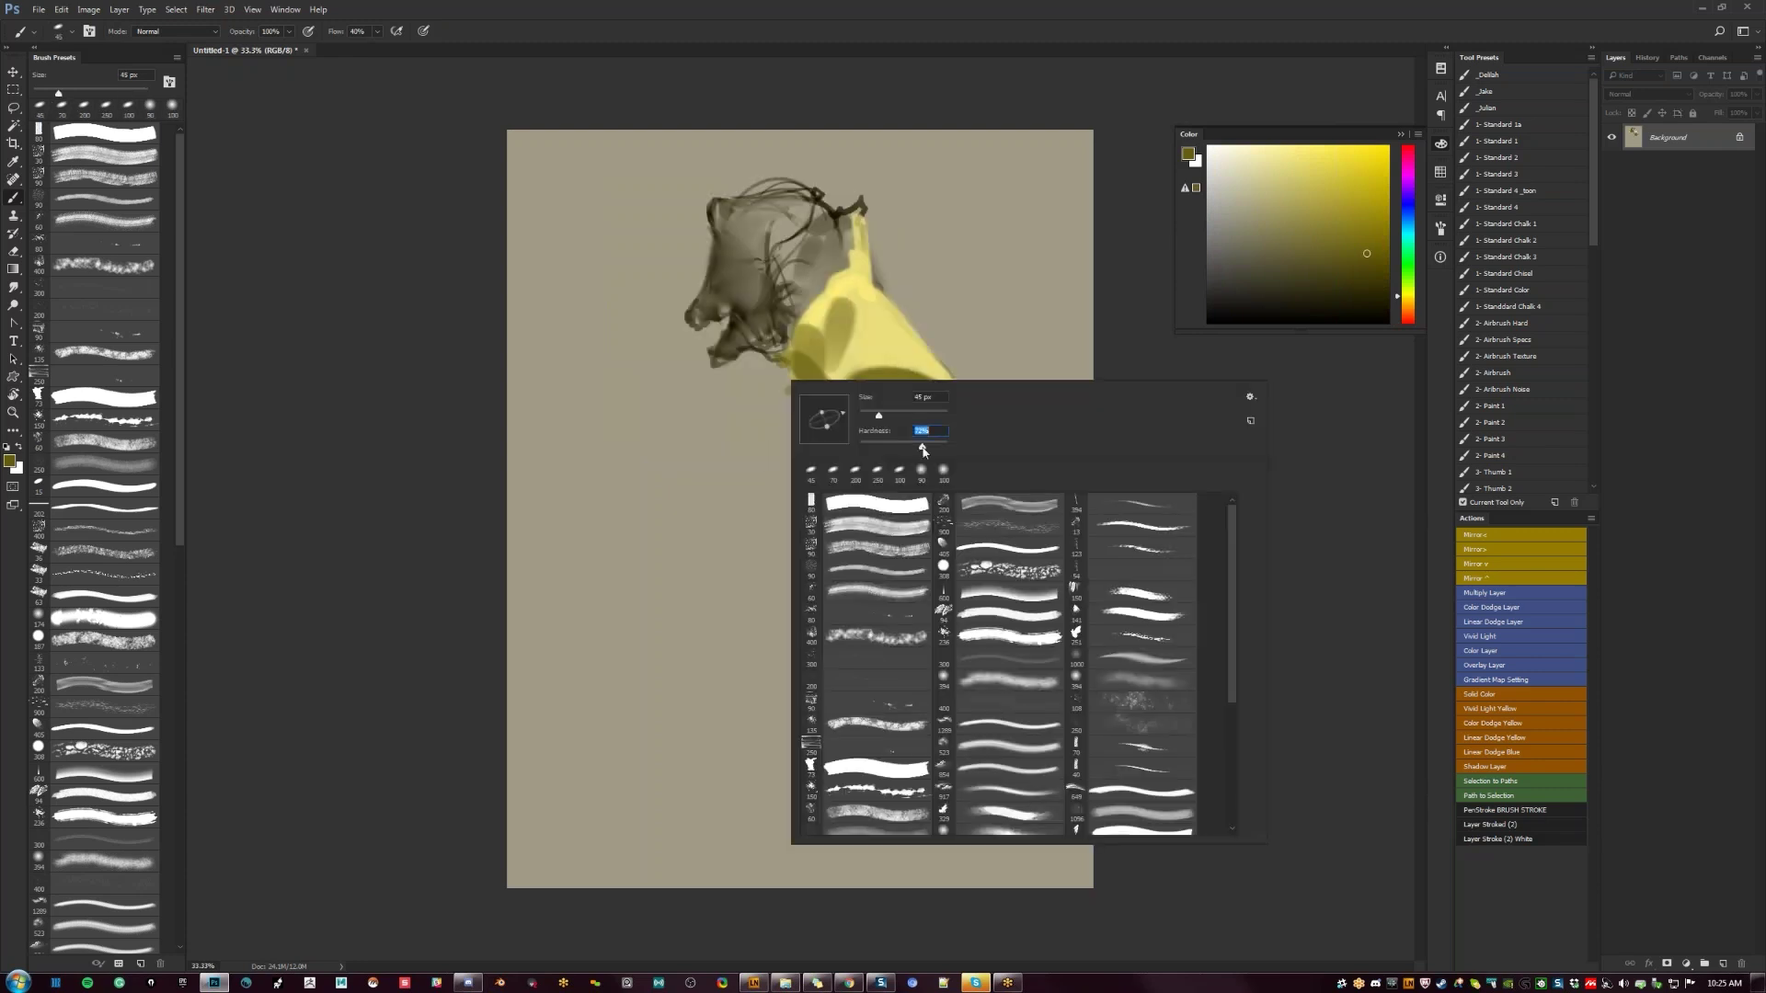
mouse_move(844, 413)
left_mouse_down()
mouse_move(802, 405)
mouse_move(795, 507)
left_mouse_up()
key("Return")
- Mirror the canvas back and paint more dark yellow folds along the garment's lower edge
key("ctrl+shift+h")
key("bracketright")
mouse_move(797, 433)
left_mouse_down()
mouse_move(790, 483)
mouse_move(765, 500)
left_mouse_up()
left_click_drag(783, 403, 763, 499)
- Draw black fold lines from the collar down through the yellow garment with a 90 px brush
key("bracketright")
key("bracketright")
key("bracketright")
key("bracketright")
key("bracketright")
key("bracketright")
key("bracketright")
key("bracketright")
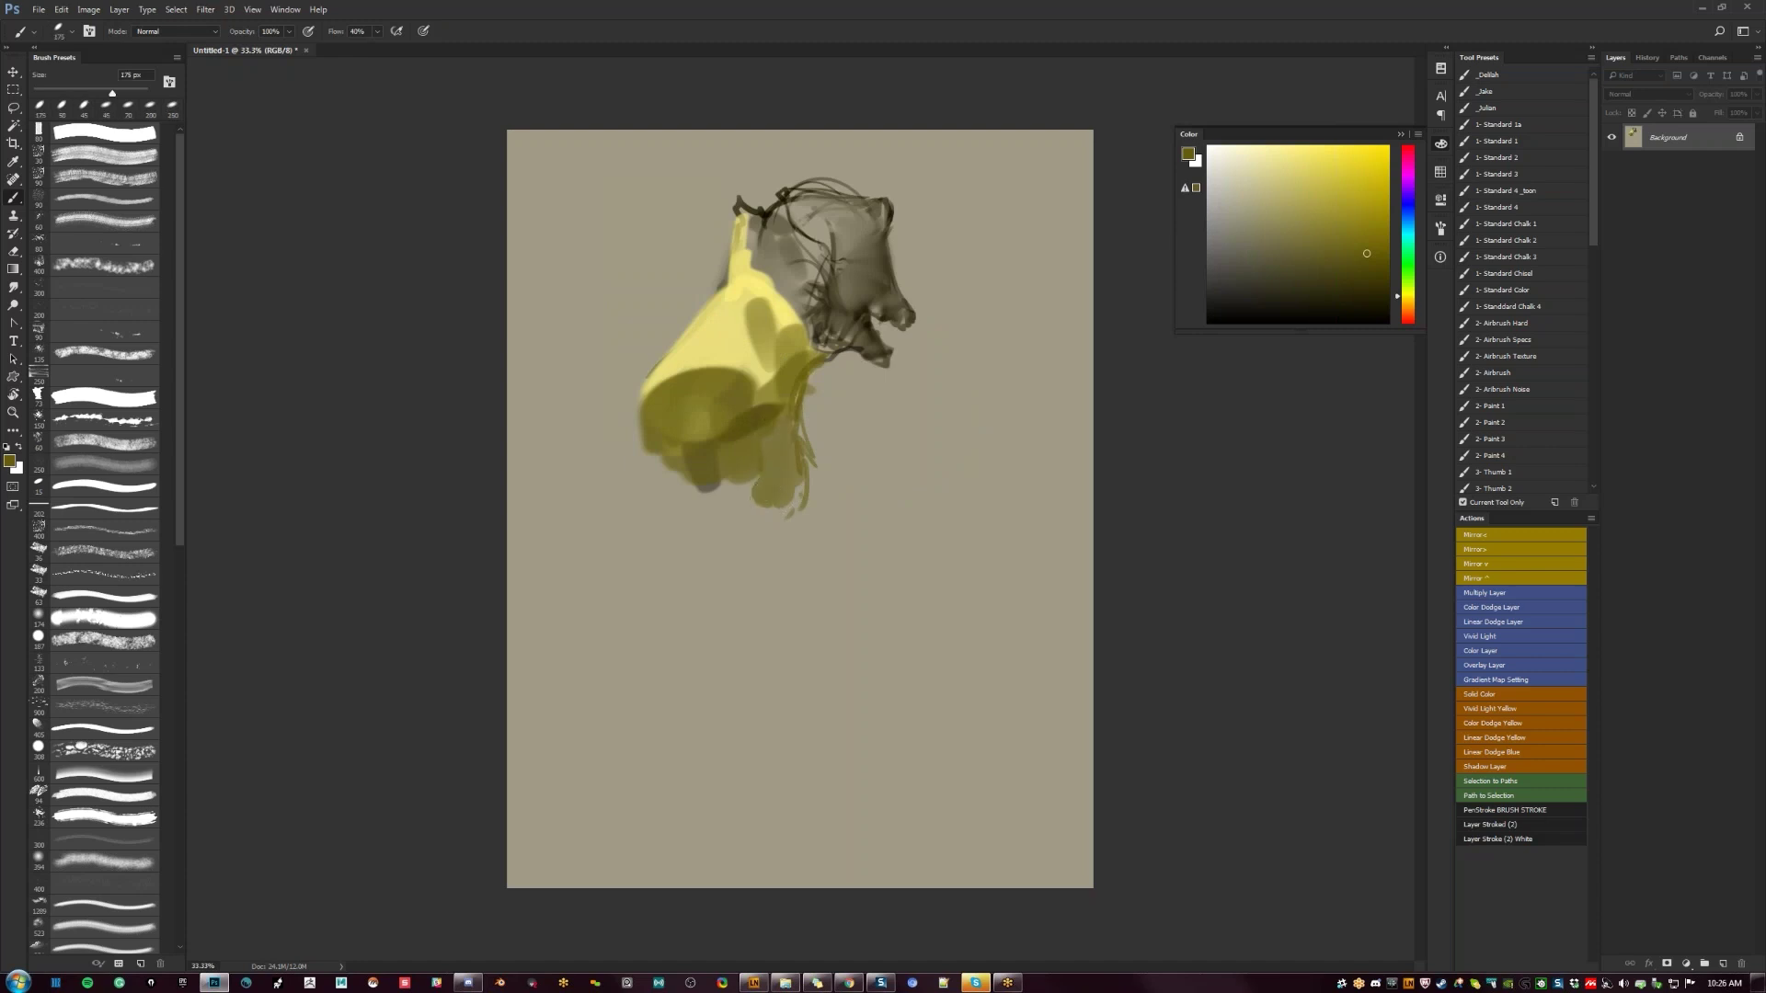
key("d")
key("bracketleft")
key("bracketleft")
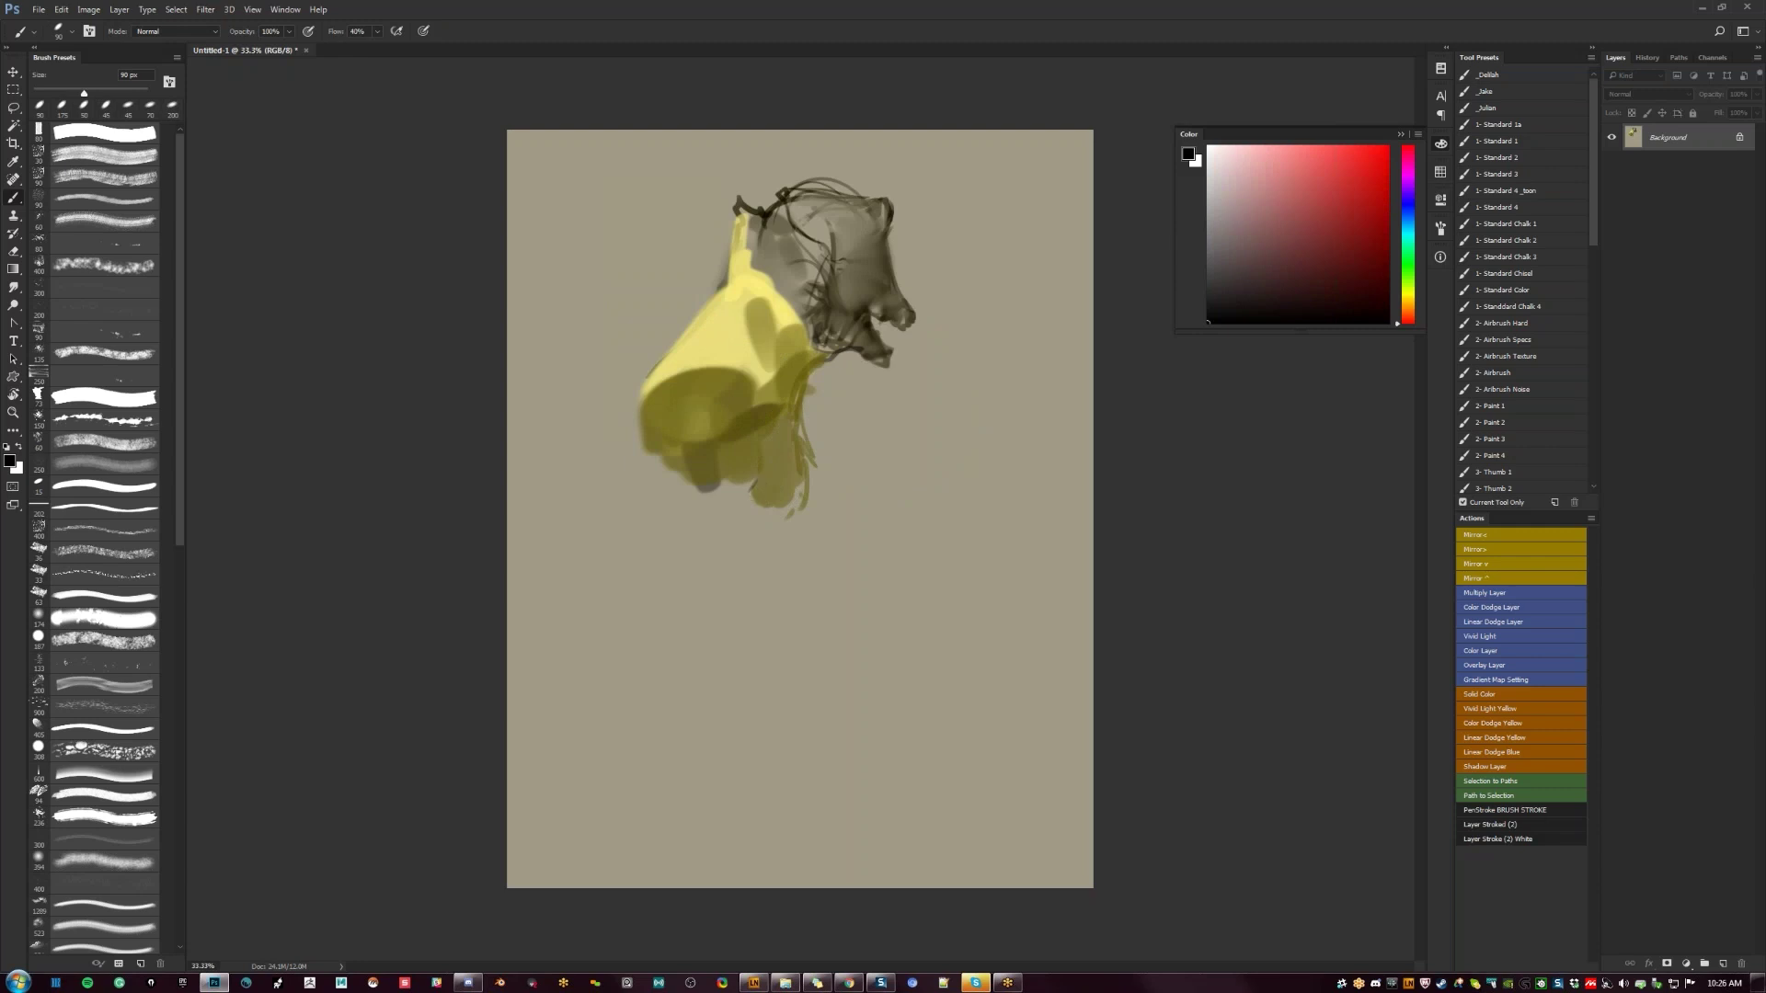
mouse_move(749, 501)
left_mouse_down()
mouse_move(756, 432)
mouse_move(803, 338)
left_mouse_up()
left_click_drag(751, 384, 740, 213)
- Sample the garment's light yellow, paint it beside the central fold line and smudge the fold up toward the collar
left_click(723, 342, "alt")
left_click_drag(737, 359, 737, 320)
key("ctrl+shift+h")
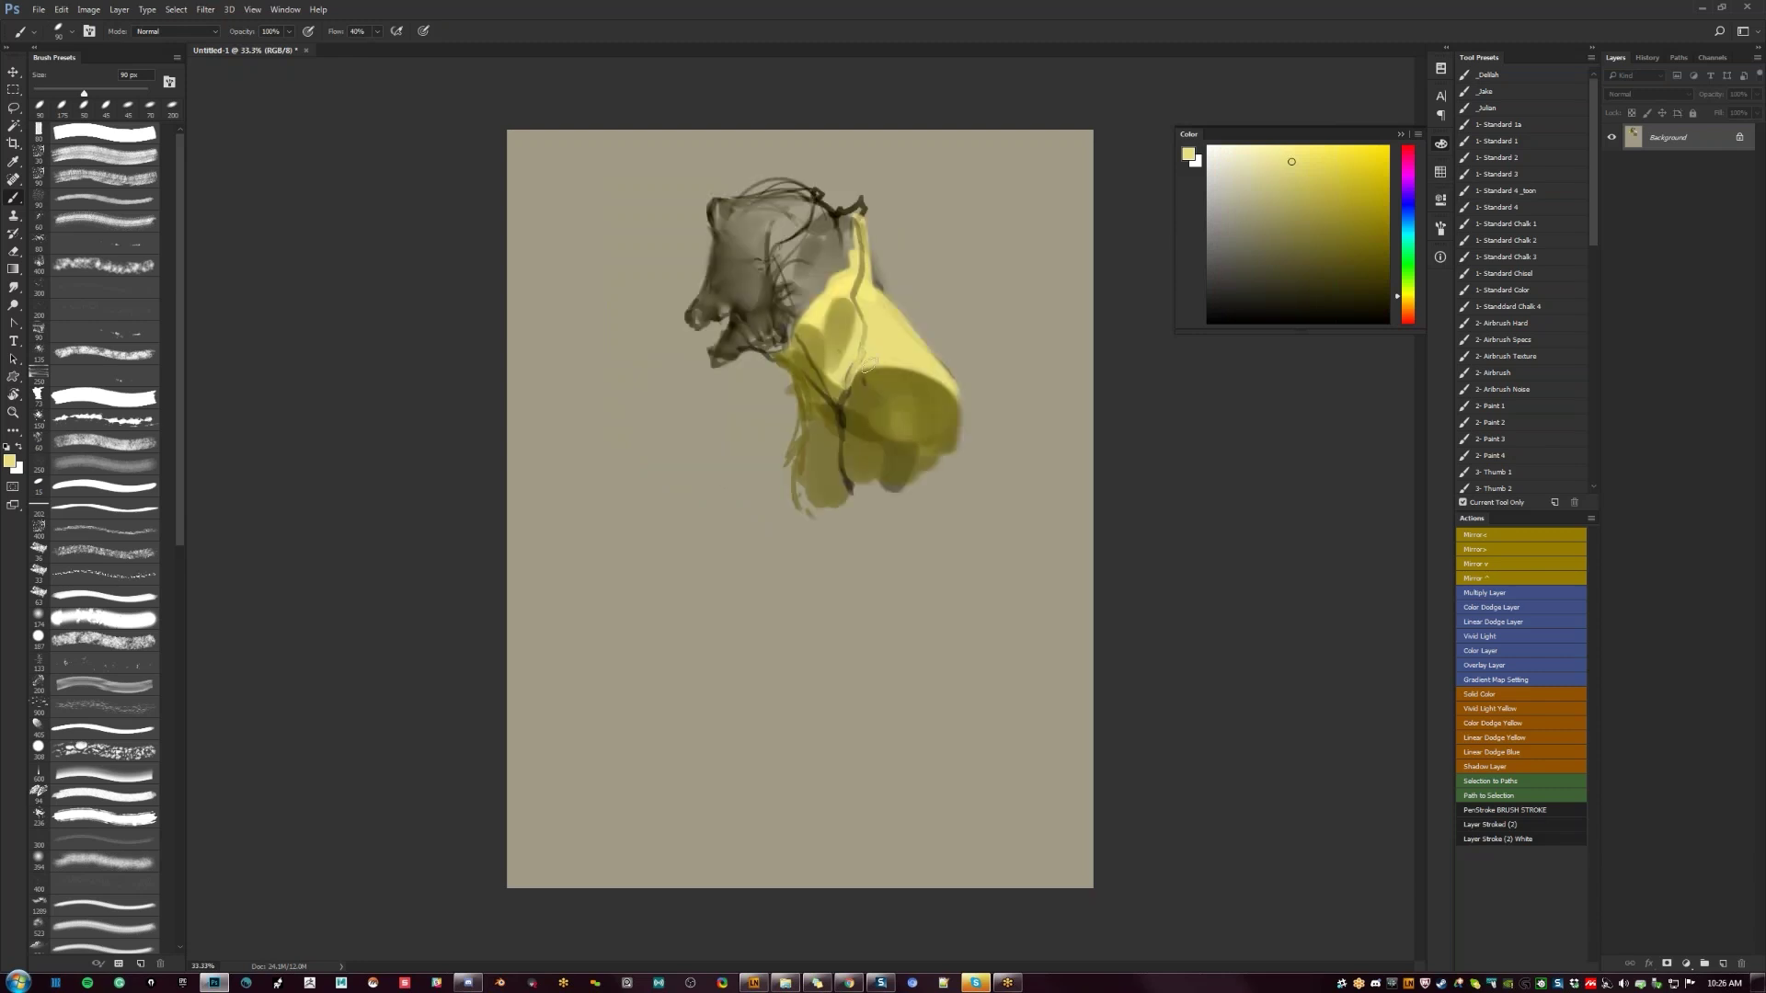
key("h")
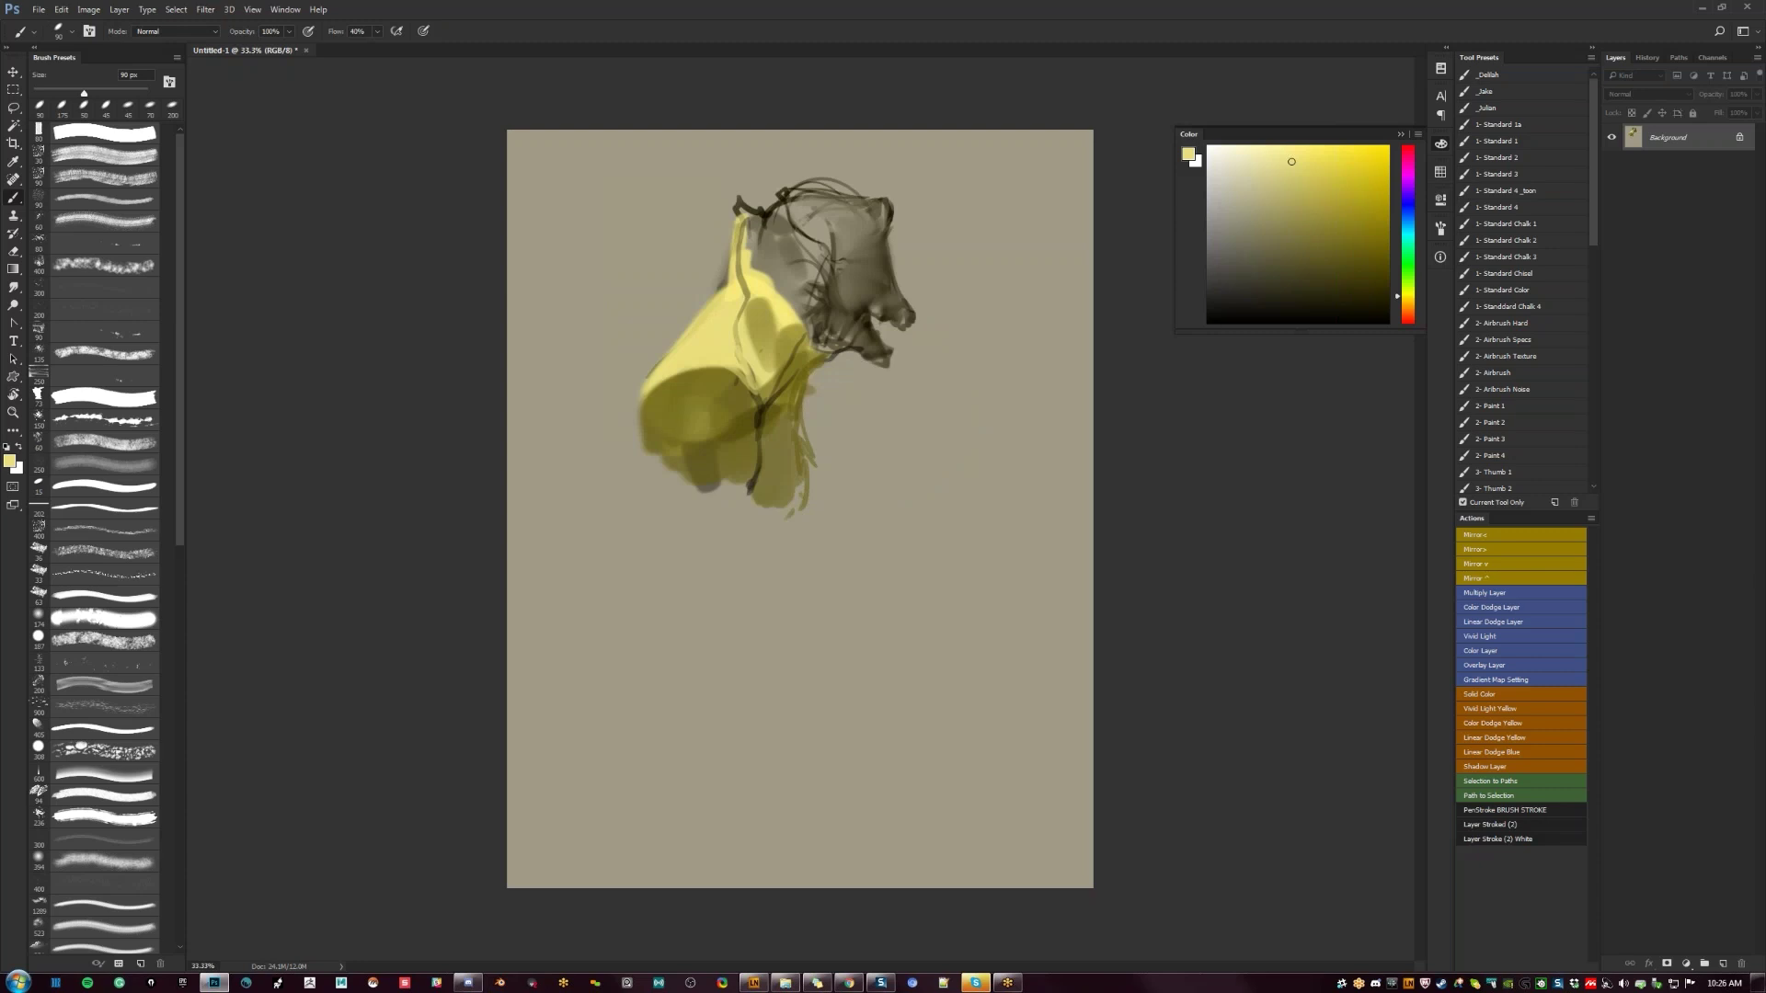
key("r")
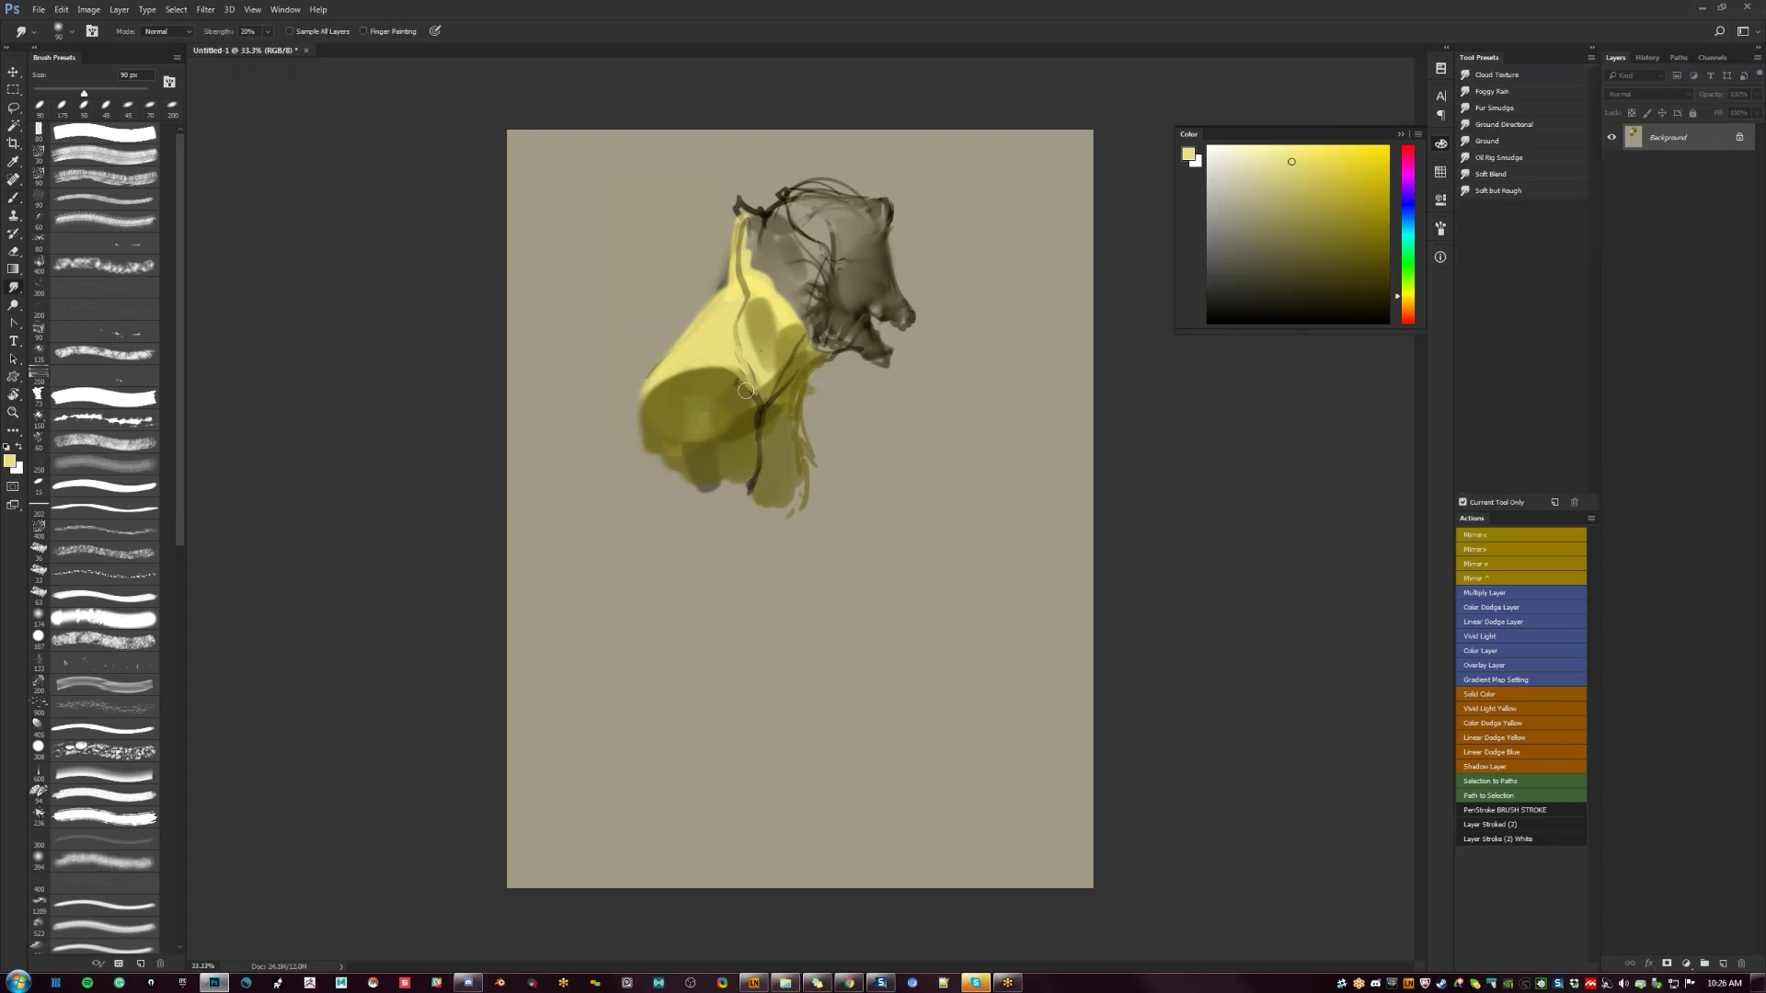
mouse_move(745, 391)
left_mouse_down()
mouse_move(729, 367)
mouse_move(757, 299)
left_mouse_up()
- Paint the collar's front edge in sampled light yellow and check the shape in mirrored view
key("b")
left_click(756, 256, "alt")
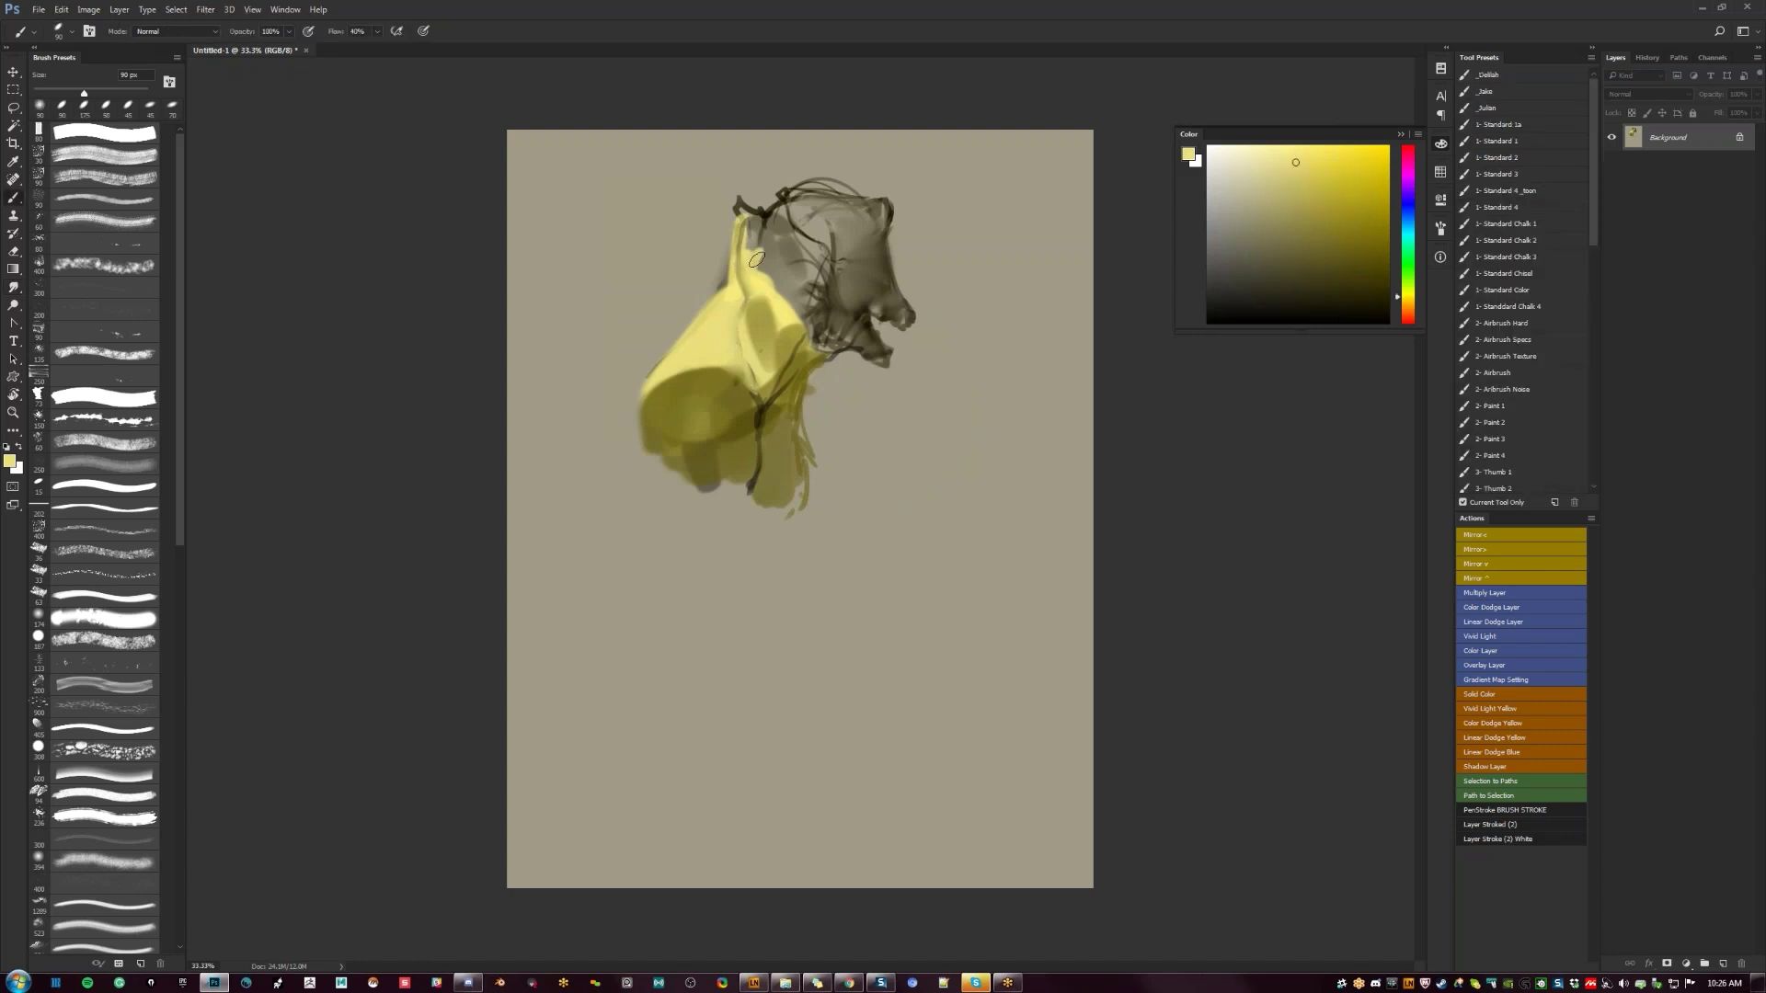
left_click_drag(761, 262, 797, 327)
key("ctrl+shift+h")
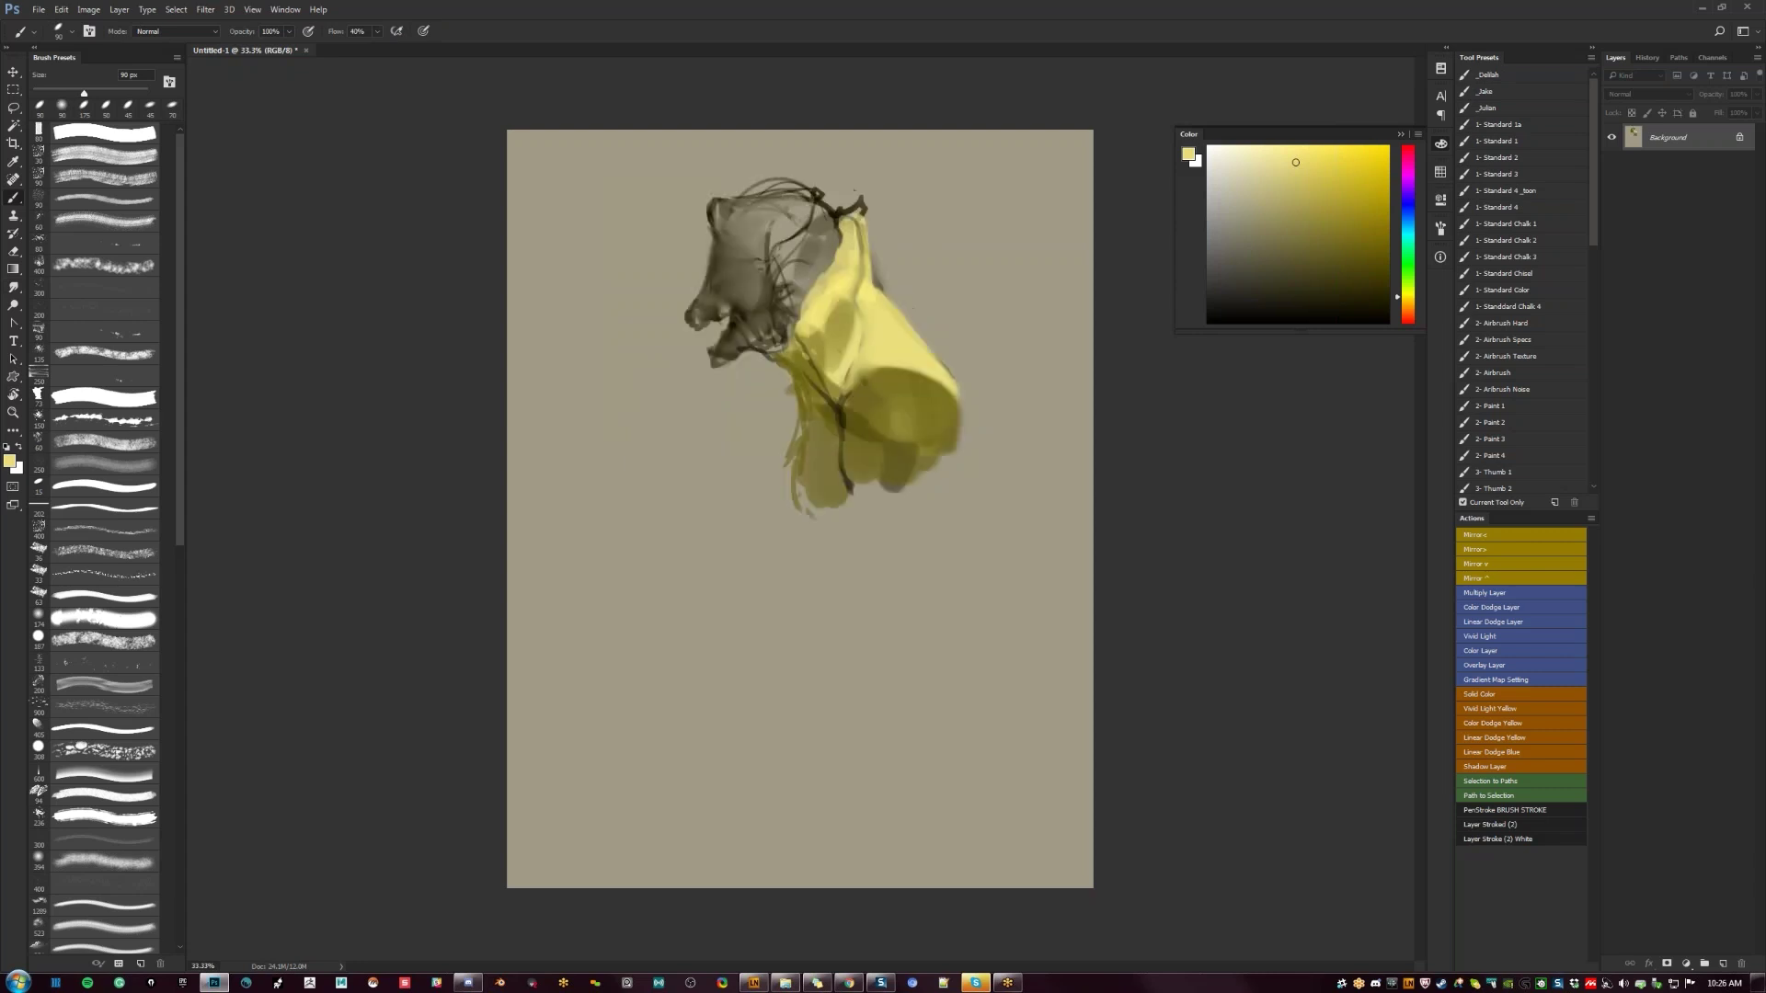
key("F1")
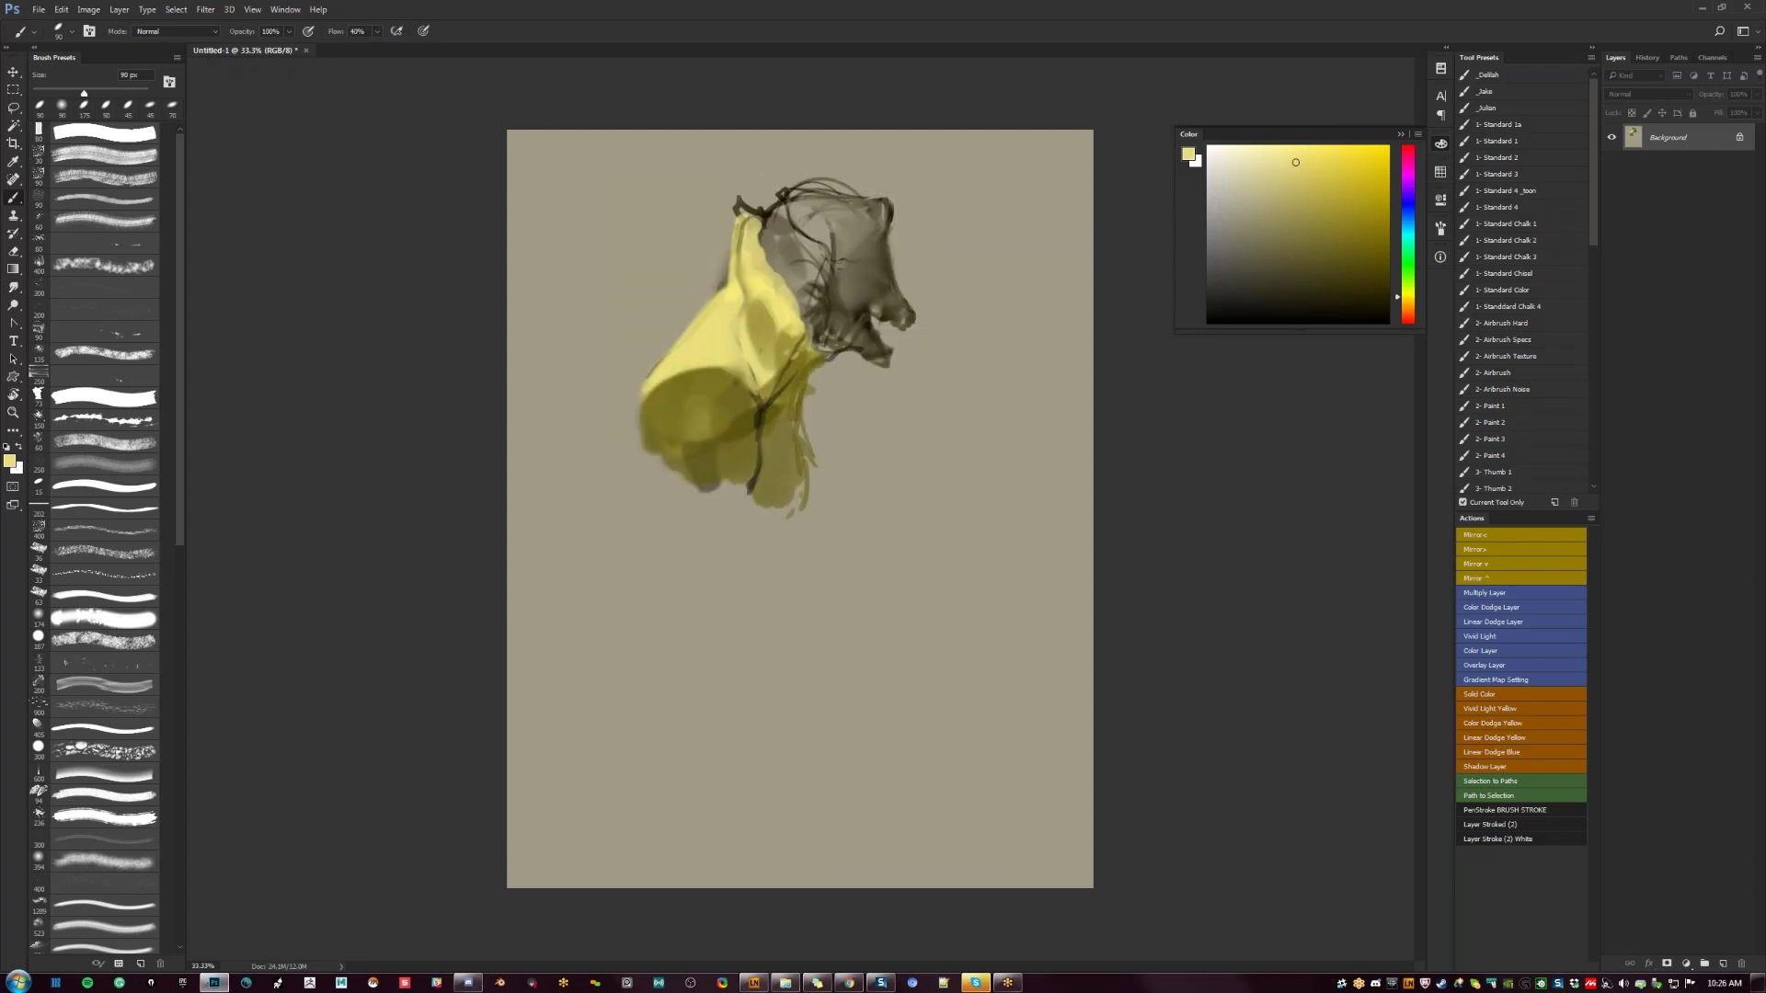
- Paint black shadow inside the collar behind the creature's jaw and cheek, enlarging the brush to 125 px
key("d")
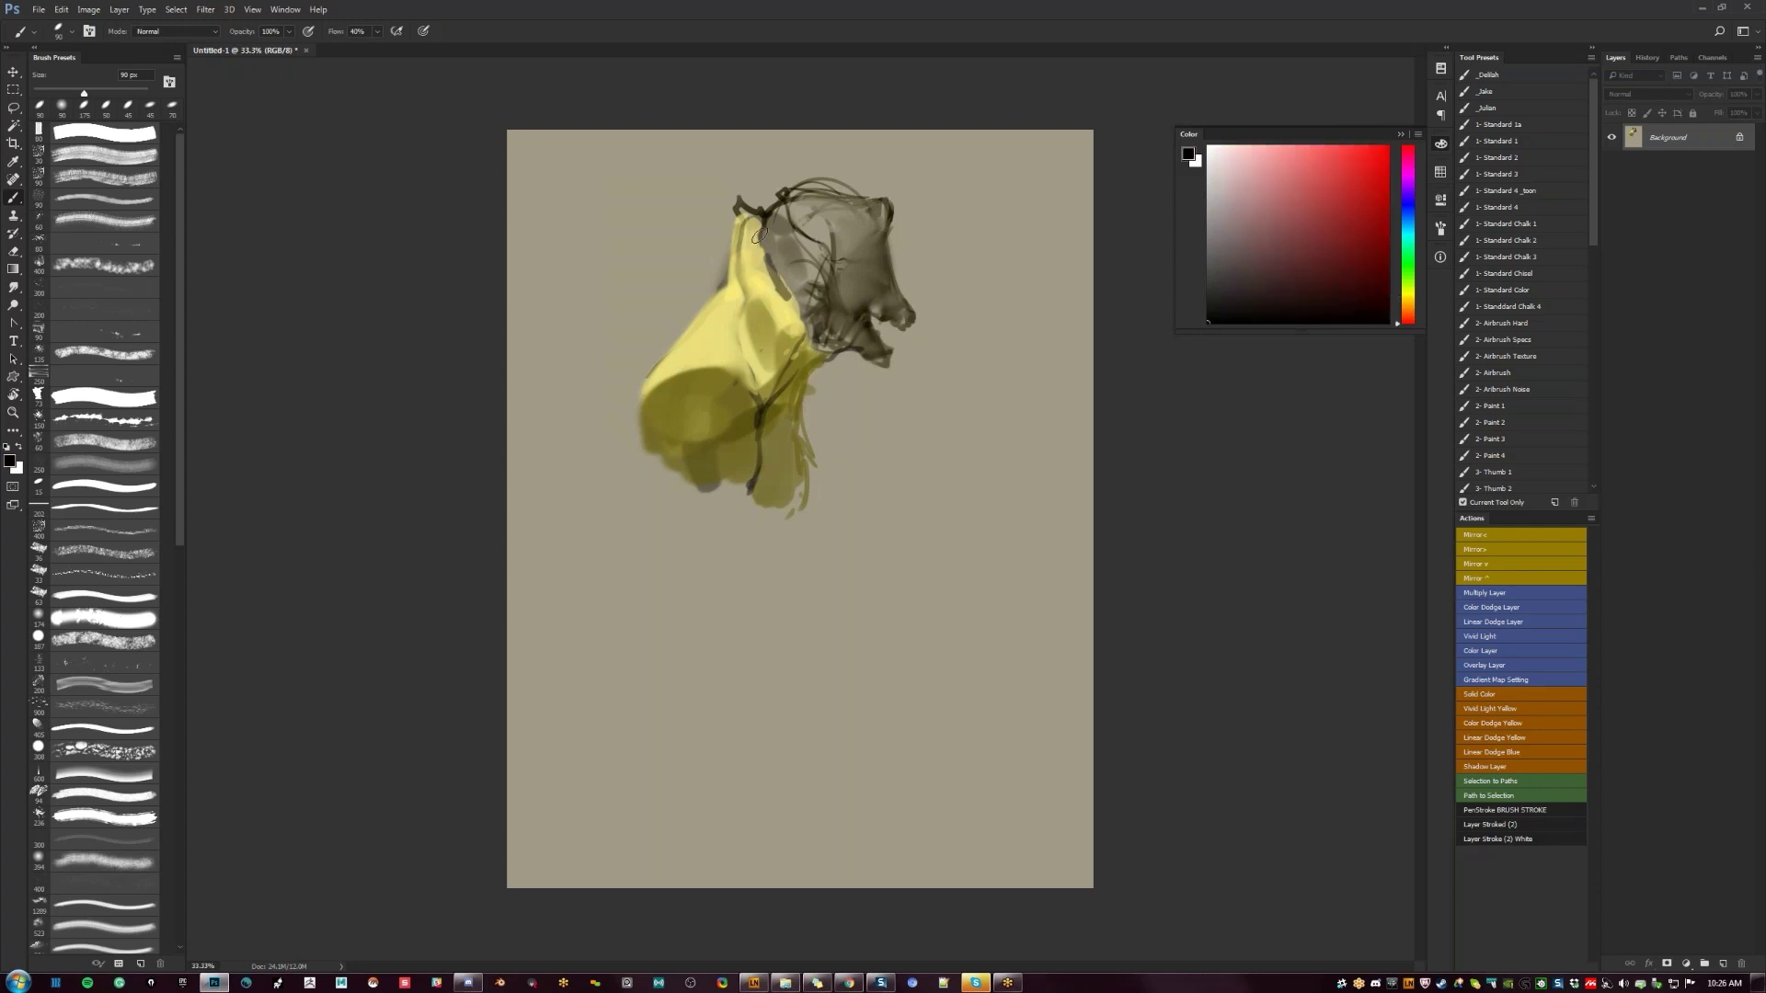
mouse_move(788, 291)
left_mouse_down()
mouse_move(802, 308)
mouse_move(777, 276)
mouse_move(814, 331)
mouse_move(796, 281)
mouse_move(815, 304)
left_mouse_up()
key("bracketleft")
mouse_move(802, 279)
left_mouse_down()
mouse_move(820, 273)
mouse_move(812, 299)
left_mouse_up()
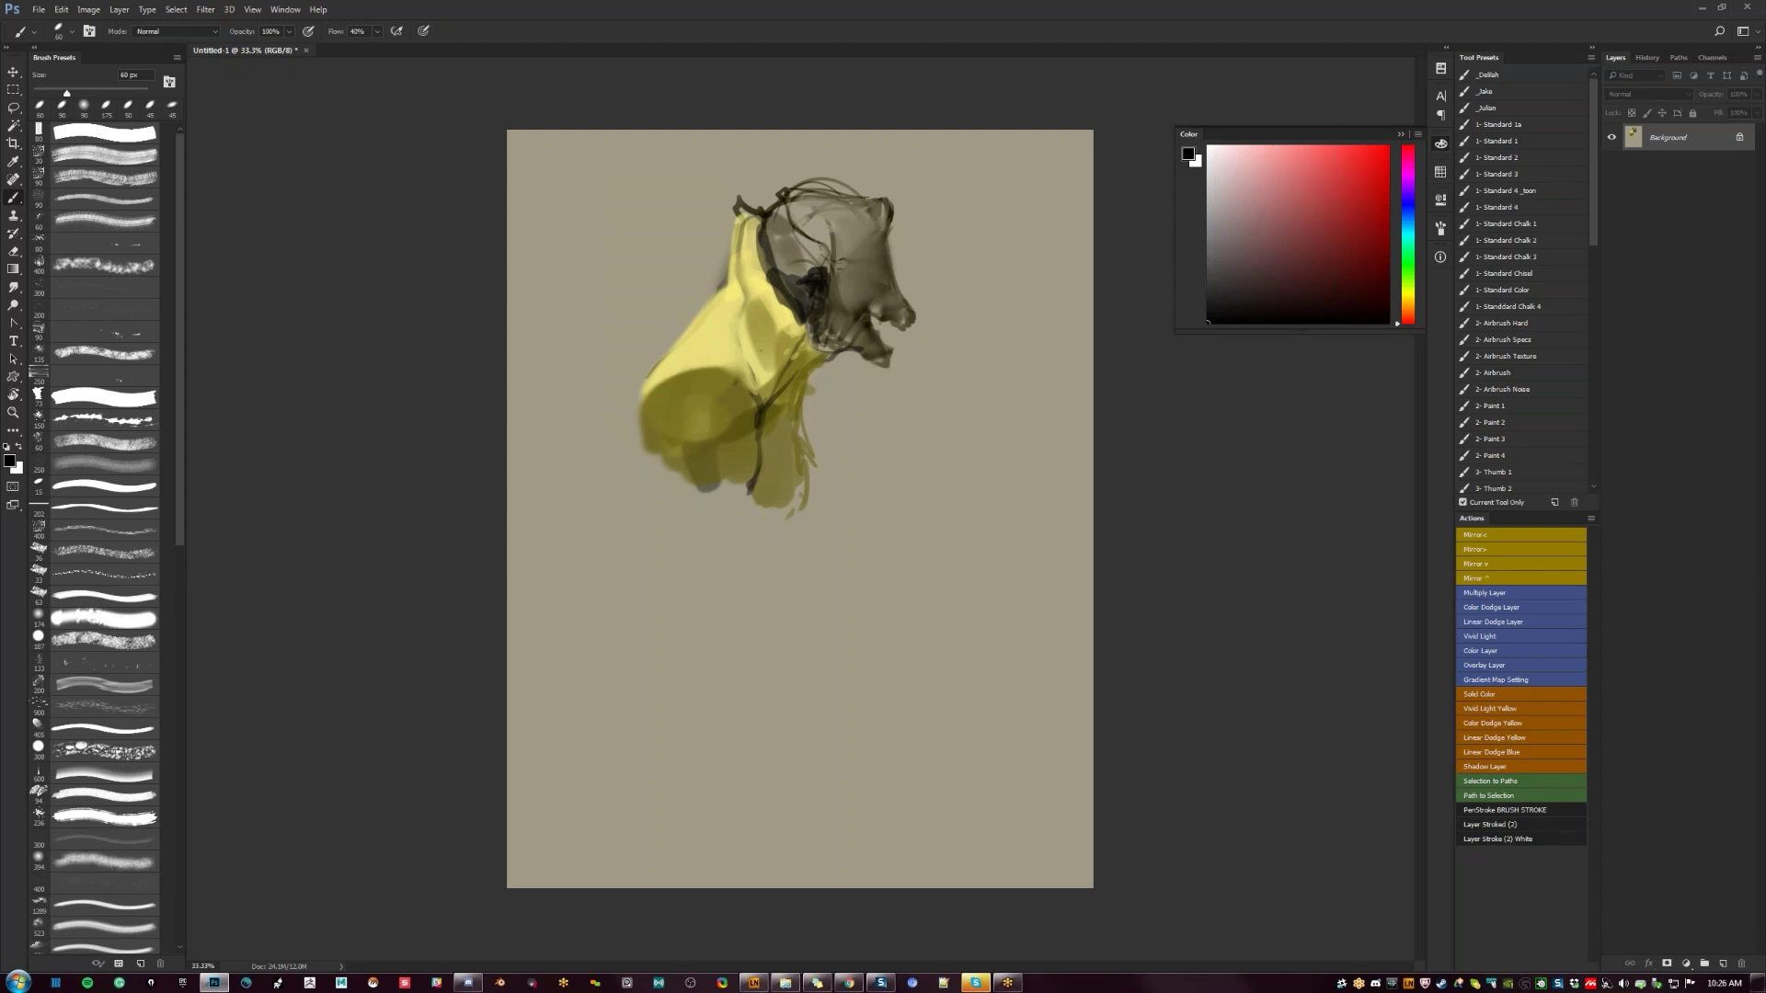
key("bracketright")
key("bracketright")
mouse_move(777, 210)
left_mouse_down()
mouse_move(795, 273)
mouse_move(781, 261)
mouse_move(821, 254)
mouse_move(797, 286)
left_mouse_up()
- Sample the garment's light yellow in mirrored view and paint the collar edge and the sleeve's upper rim with a 50 px brush
key("ctrl+shift+h")
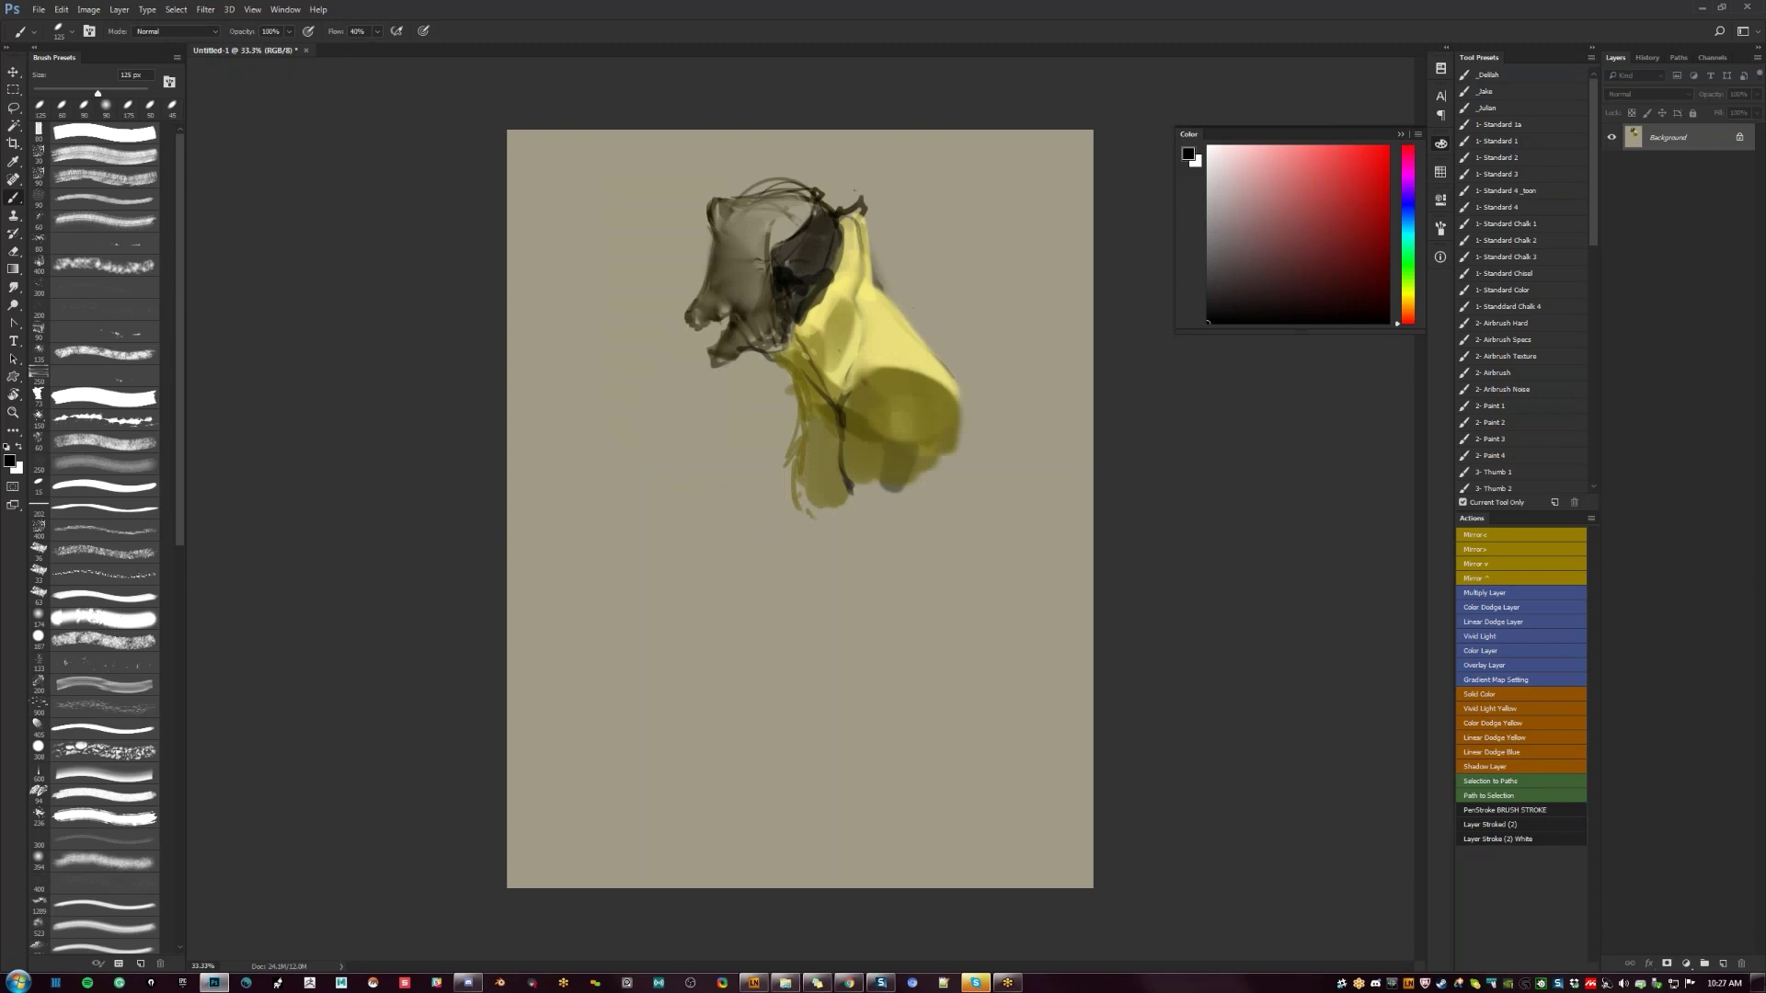
left_click(854, 268, "alt")
key("bracketleft")
key("bracketleft")
key("bracketleft")
key("bracketleft")
key("bracketleft")
key("bracketleft")
key("bracketleft")
left_click_drag(832, 283, 817, 307)
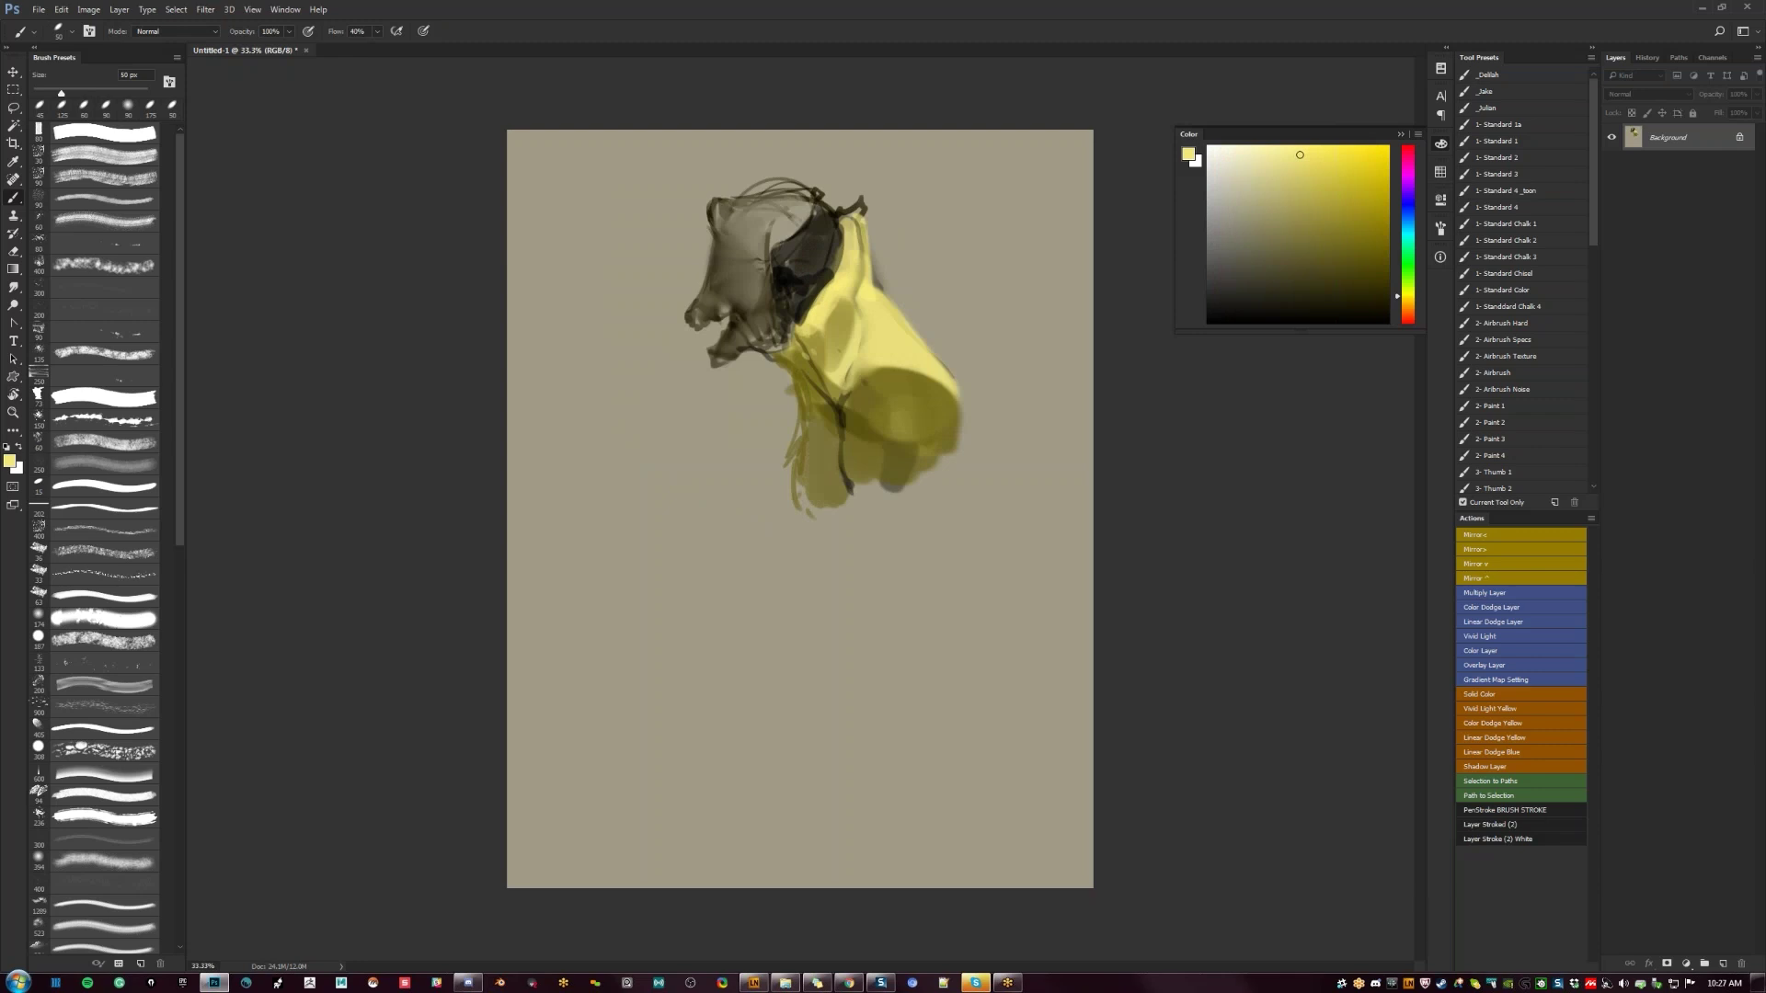
mouse_move(861, 372)
left_mouse_down()
mouse_move(846, 392)
mouse_move(878, 370)
mouse_move(947, 399)
left_mouse_up()
- Restore the unmirrored view and extend the garment's lower part with black fold shadow and sampled dark yellow strokes
key("bracketright")
key("bracketright")
key("bracketright")
key("bracketright")
key("bracketright")
key("bracketright")
key("bracketright")
key("ctrl+shift+h")
key("bracketleft")
key("bracketleft")
key("bracketleft")
key("bracketleft")
key("bracketleft")
key("bracketleft")
key("bracketleft")
key("bracketleft")
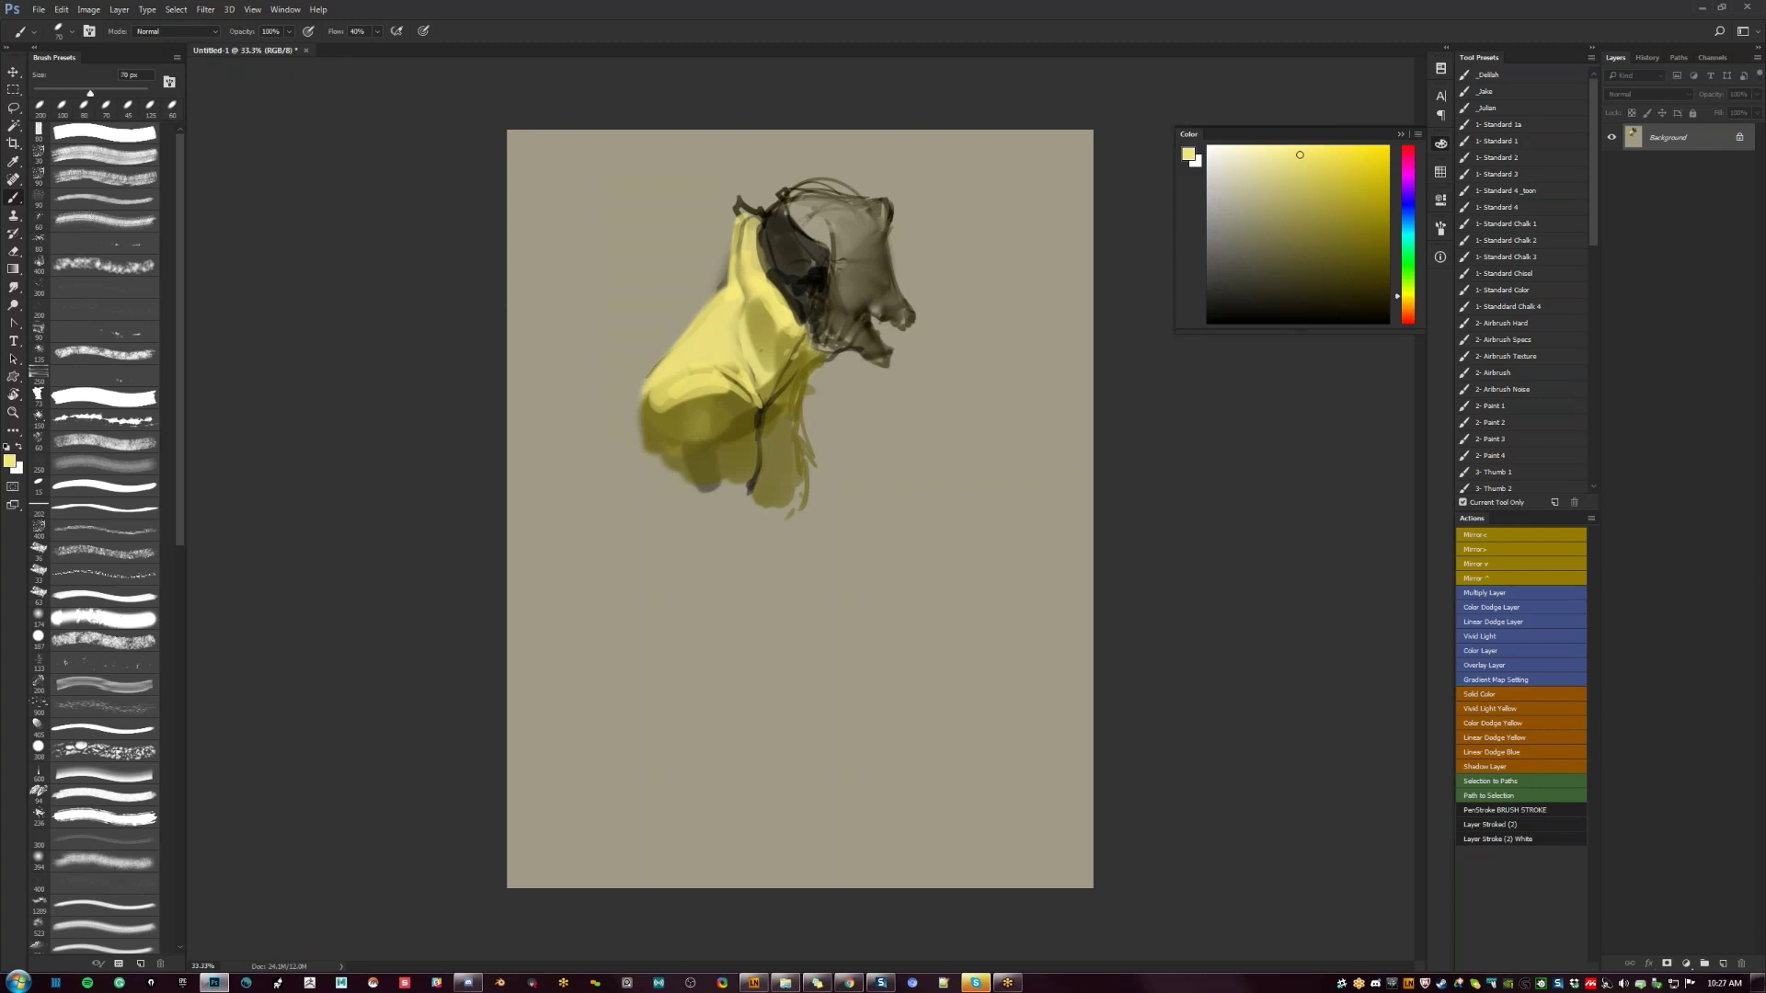
key("d")
mouse_move(760, 416)
left_mouse_down()
mouse_move(735, 515)
mouse_move(727, 487)
mouse_move(673, 511)
mouse_move(722, 444)
mouse_move(695, 464)
mouse_move(707, 445)
left_mouse_up()
left_click(680, 416, "alt")
key("d")
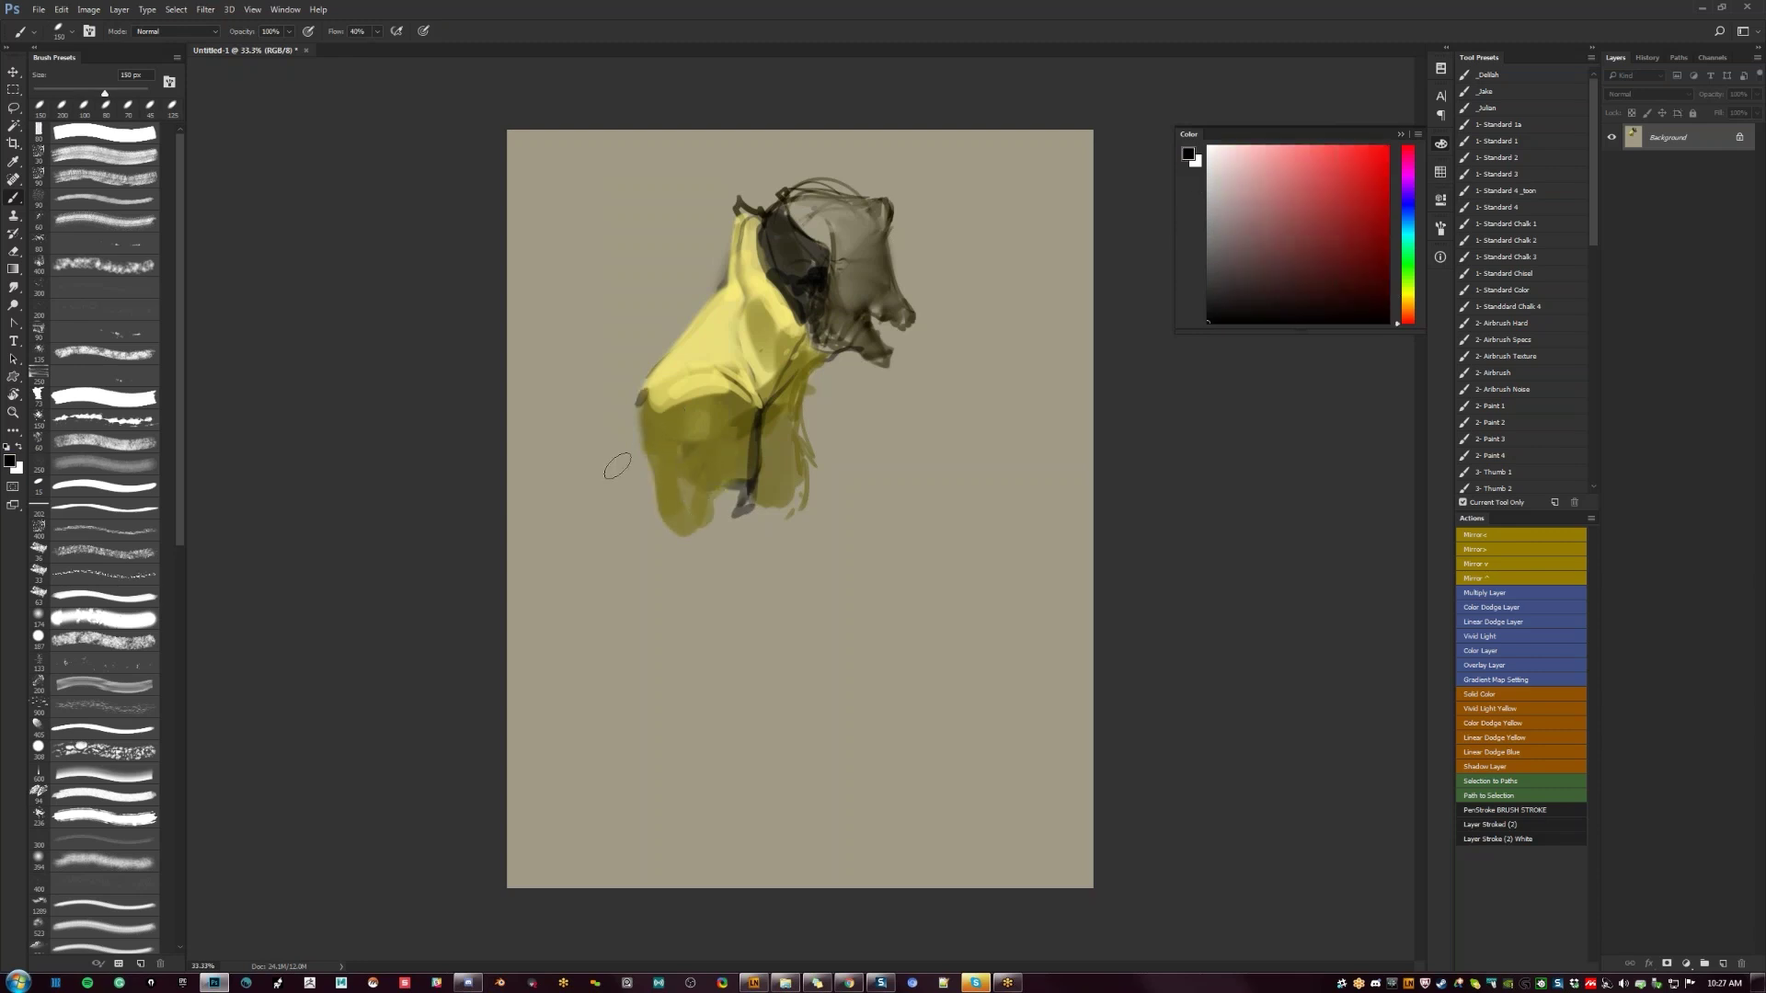
- Block in a sleeve along the garment's back edge in black and one along its front edge in sampled dark olive
left_click_drag(644, 392, 650, 529)
left_click_drag(637, 462, 648, 506)
mouse_move(640, 404)
left_mouse_down()
mouse_move(629, 485)
mouse_move(649, 515)
left_mouse_up()
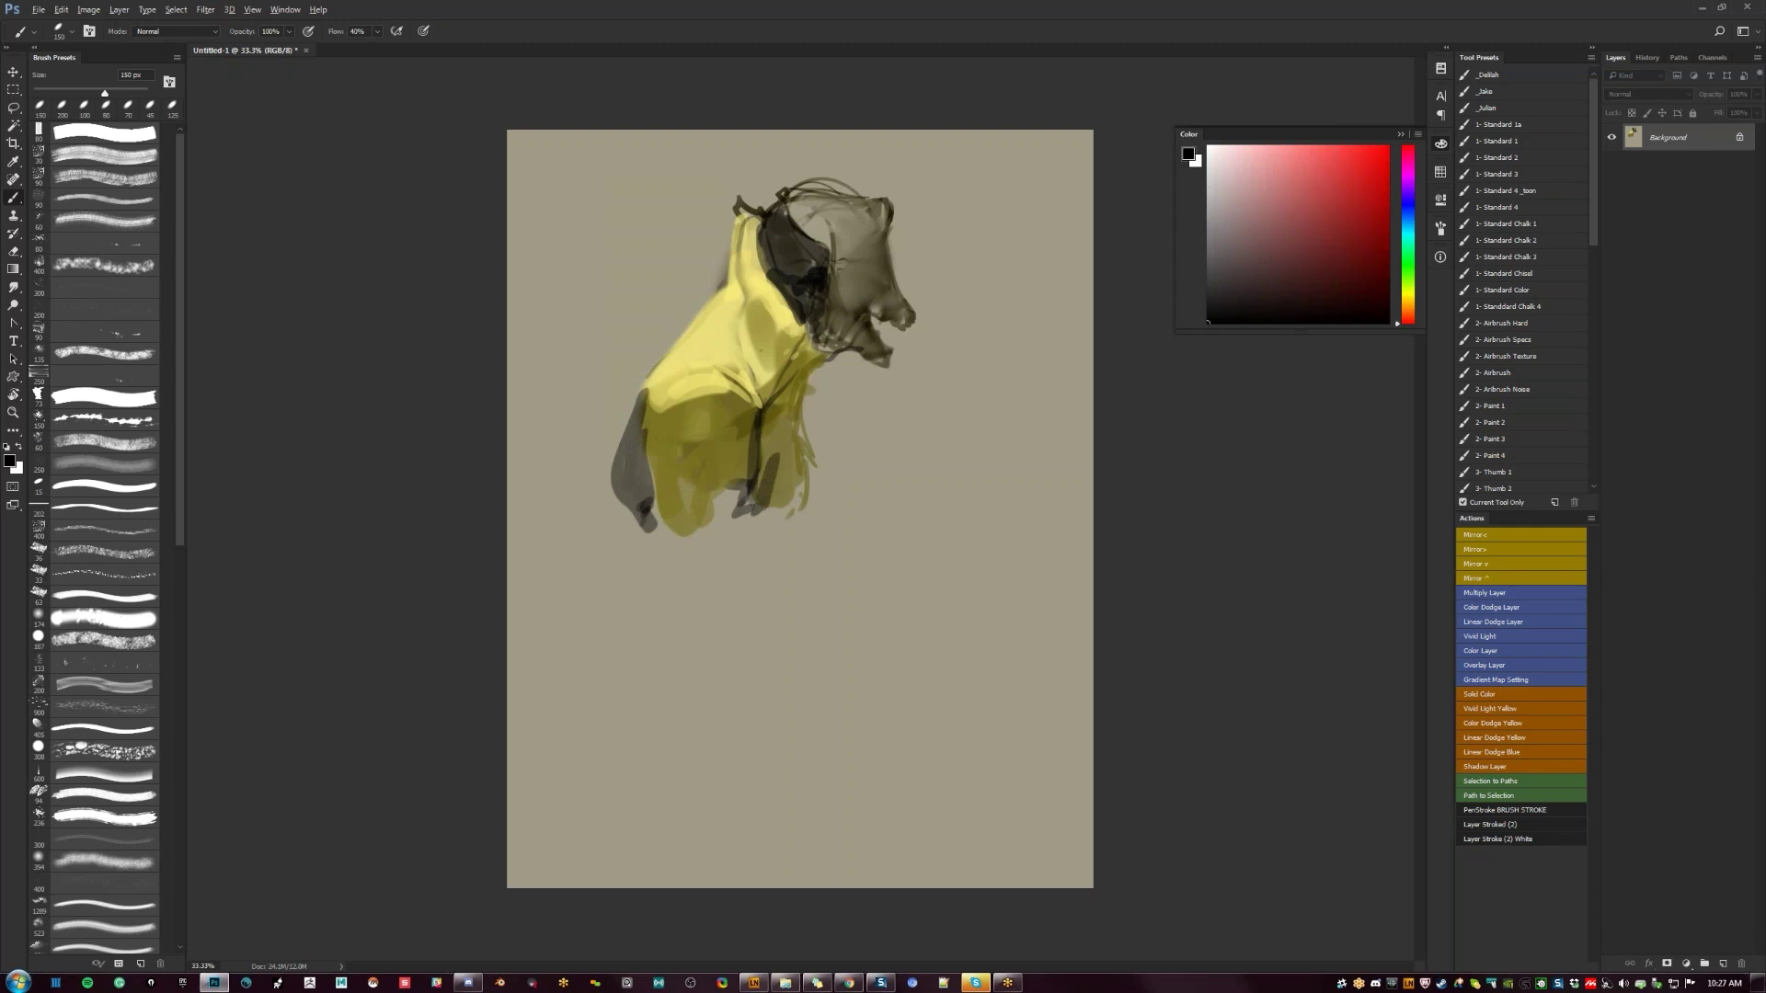
left_click(770, 469, "alt")
mouse_move(778, 450)
left_mouse_down()
mouse_move(789, 515)
mouse_move(754, 520)
left_mouse_up()
- Paint thin dark olive folds below the collar and a dark shape under the jaw, checking them in mirrored view
key("bracketleft")
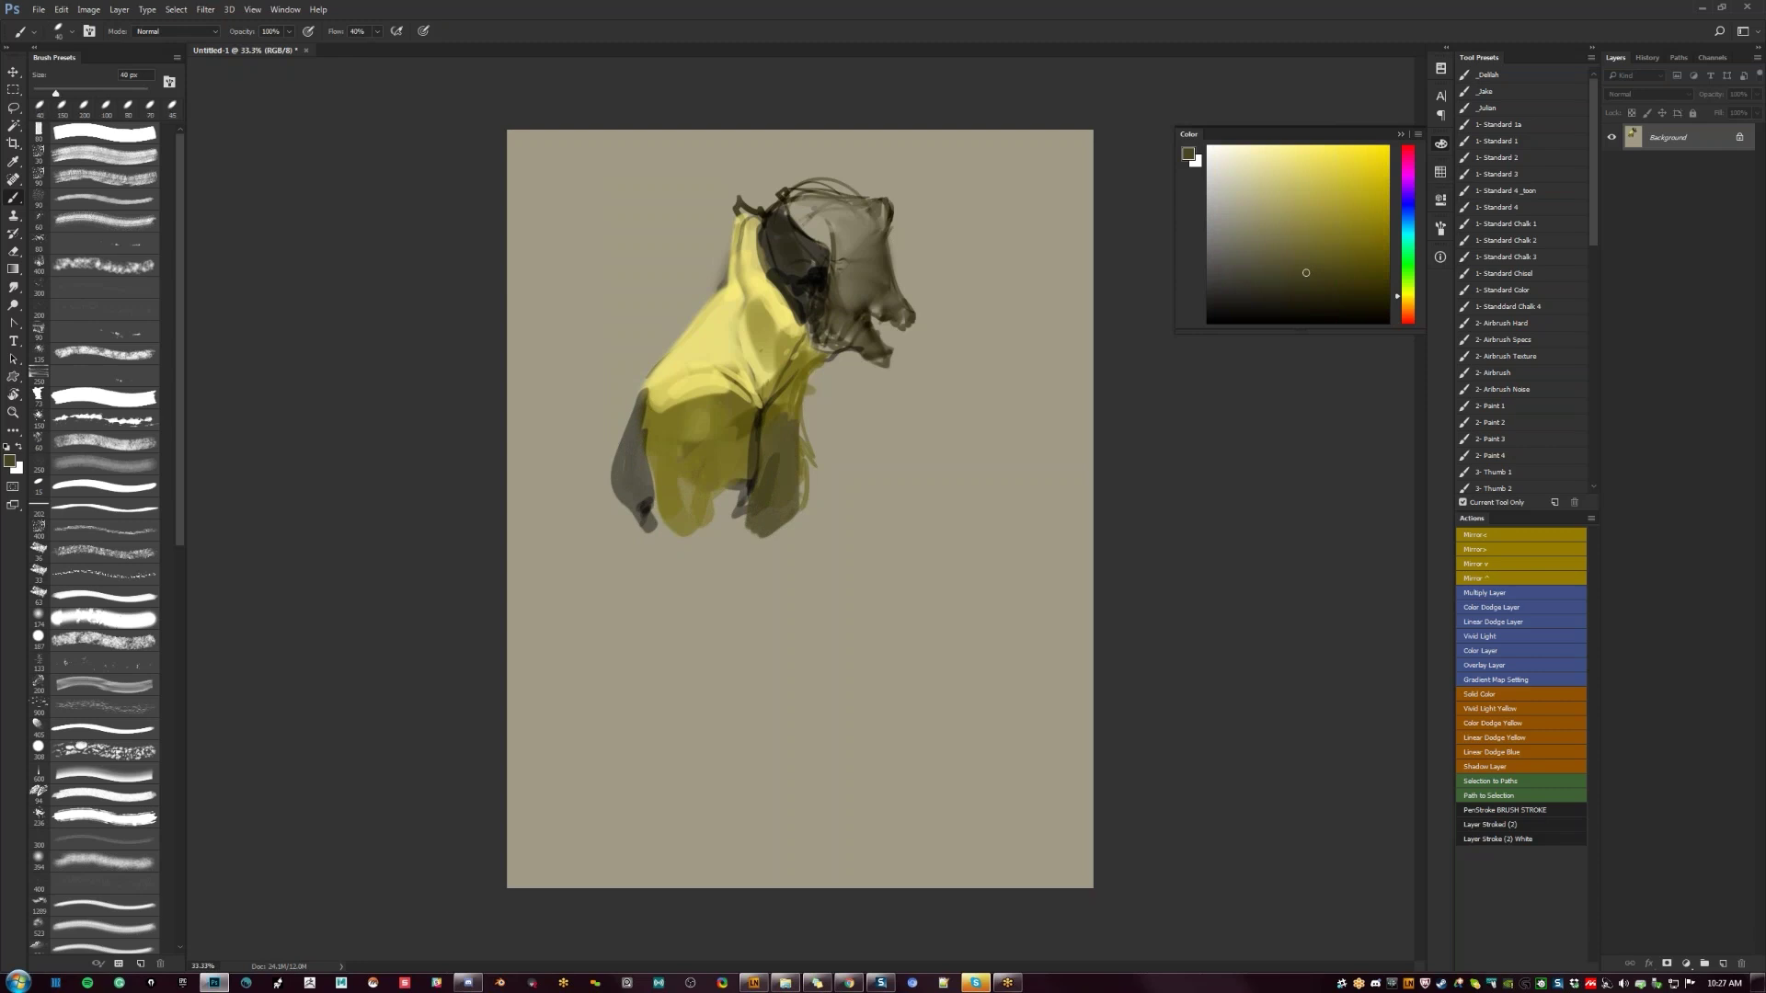
left_click_drag(774, 360, 768, 388)
key("F2")
mouse_move(776, 346)
left_mouse_down()
mouse_move(795, 358)
mouse_move(792, 397)
left_mouse_up()
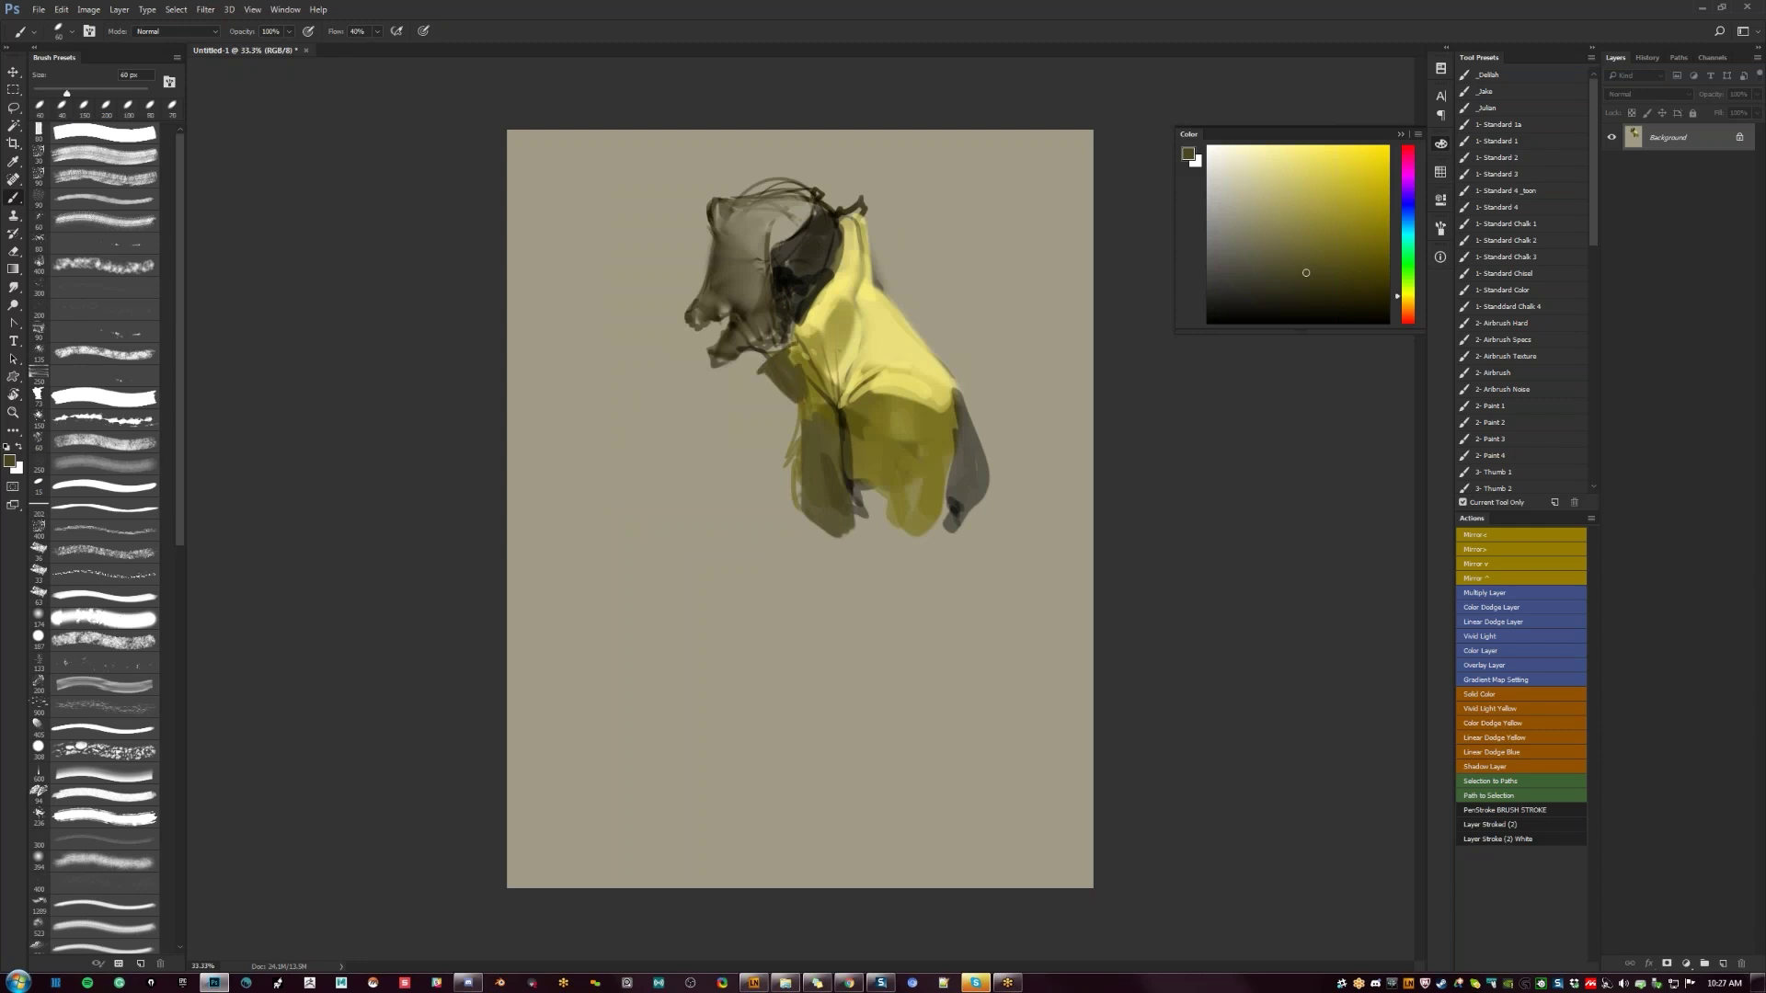
key("bracketright")
key("bracketright")
key("F2")
left_click(788, 464, "alt")
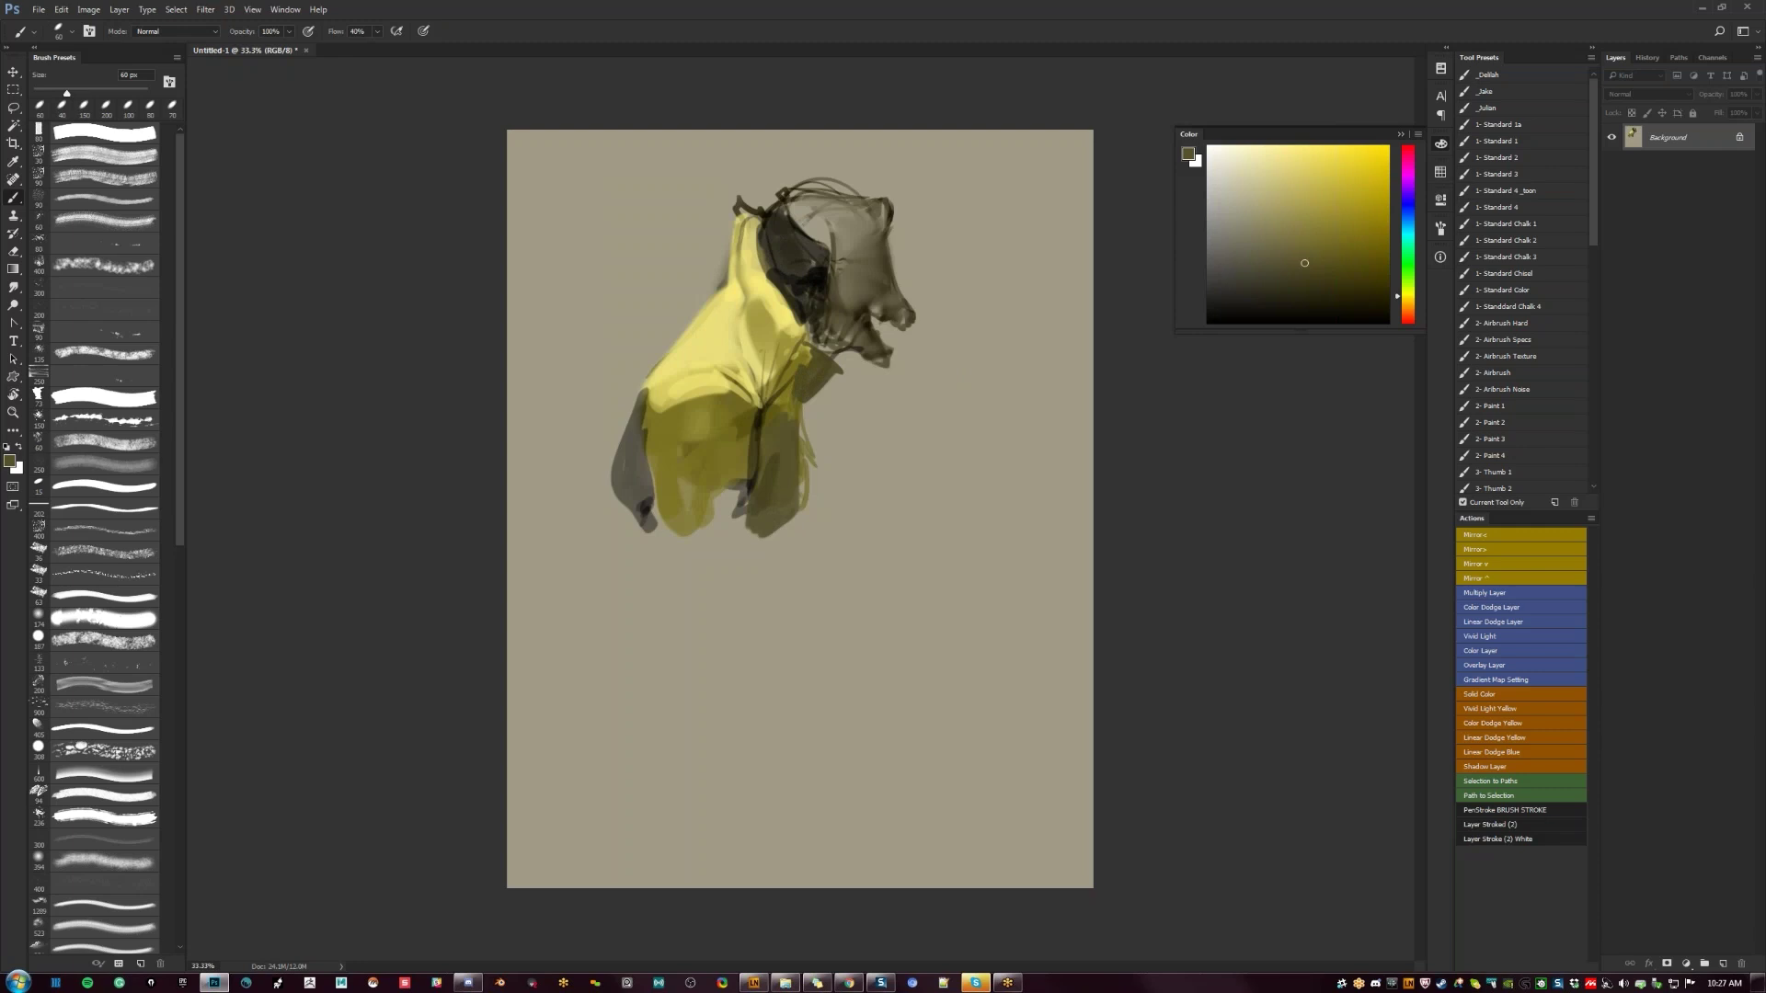
- Paint sampled olive yellow over the front and back sleeves with a 200 px brush
key("bracketright")
key("bracketright")
key("bracketright")
key("bracketright")
key("bracketright")
key("bracketright")
key("bracketright")
left_click(780, 409, "alt")
mouse_move(775, 414)
left_mouse_down()
mouse_move(787, 446)
mouse_move(788, 423)
left_mouse_up()
mouse_move(791, 483)
left_mouse_down()
mouse_move(757, 510)
mouse_move(791, 448)
mouse_move(784, 525)
mouse_move(754, 548)
left_mouse_up()
left_click(733, 405, "alt")
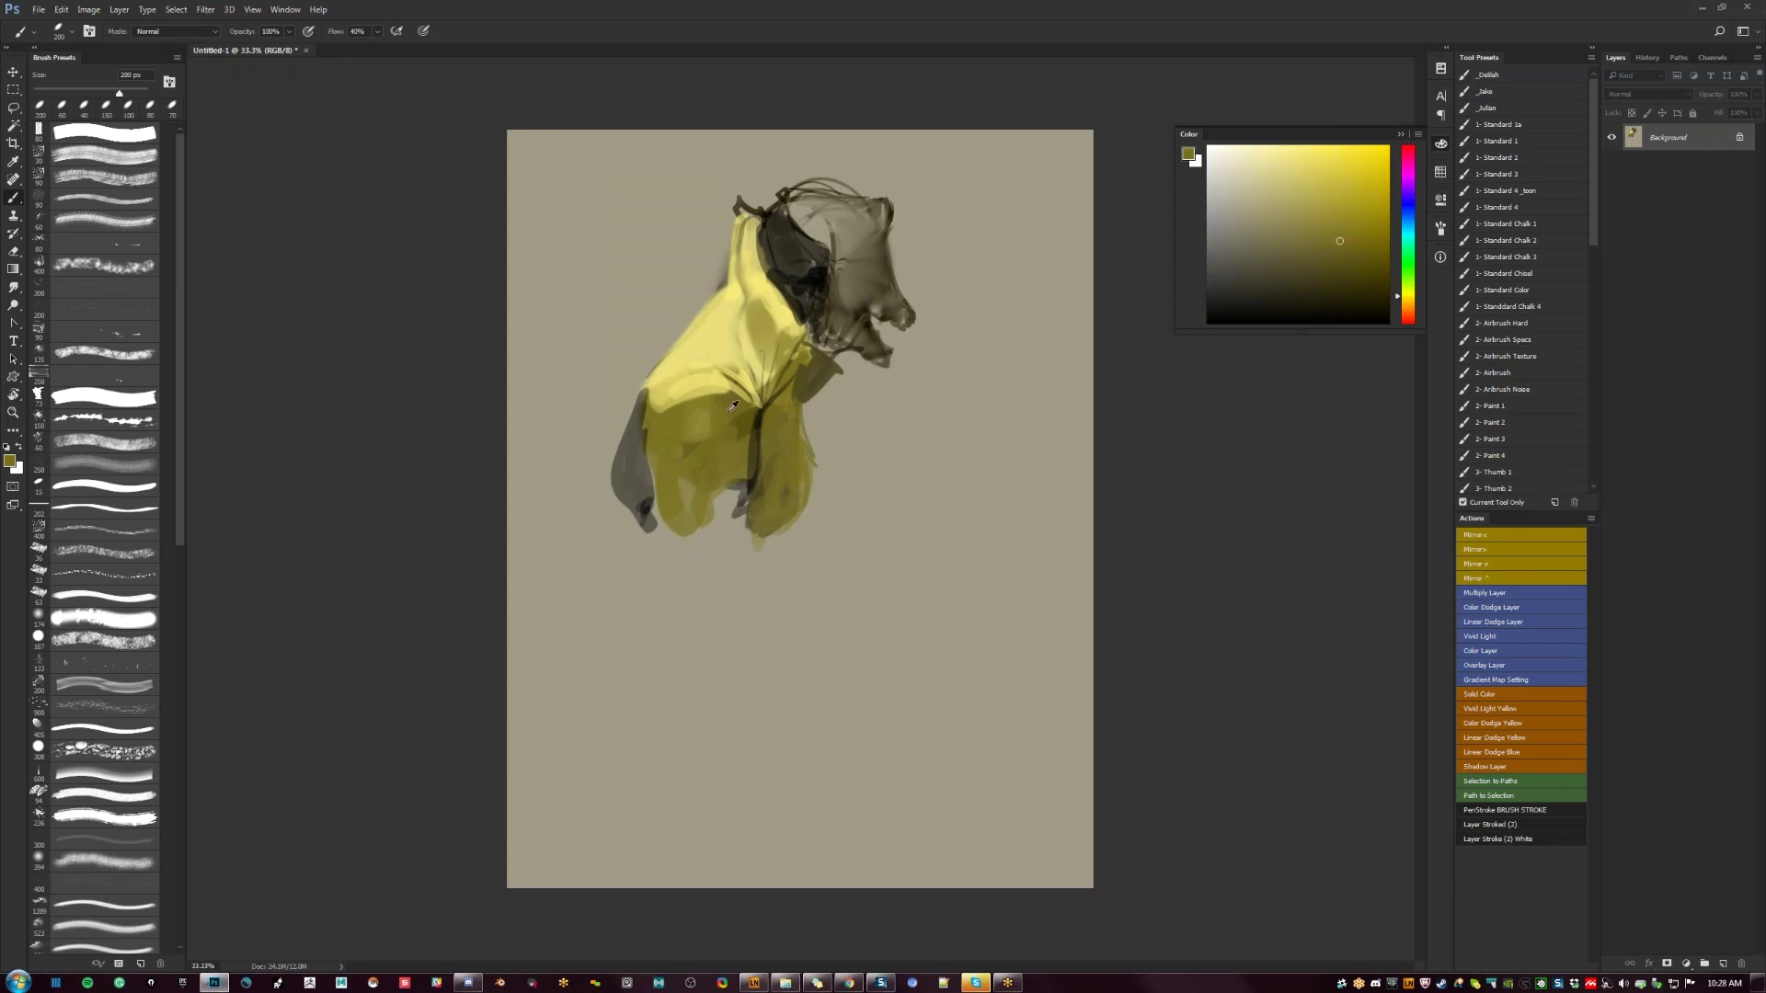
mouse_move(644, 414)
left_mouse_down()
mouse_move(625, 505)
mouse_move(650, 519)
left_mouse_up()
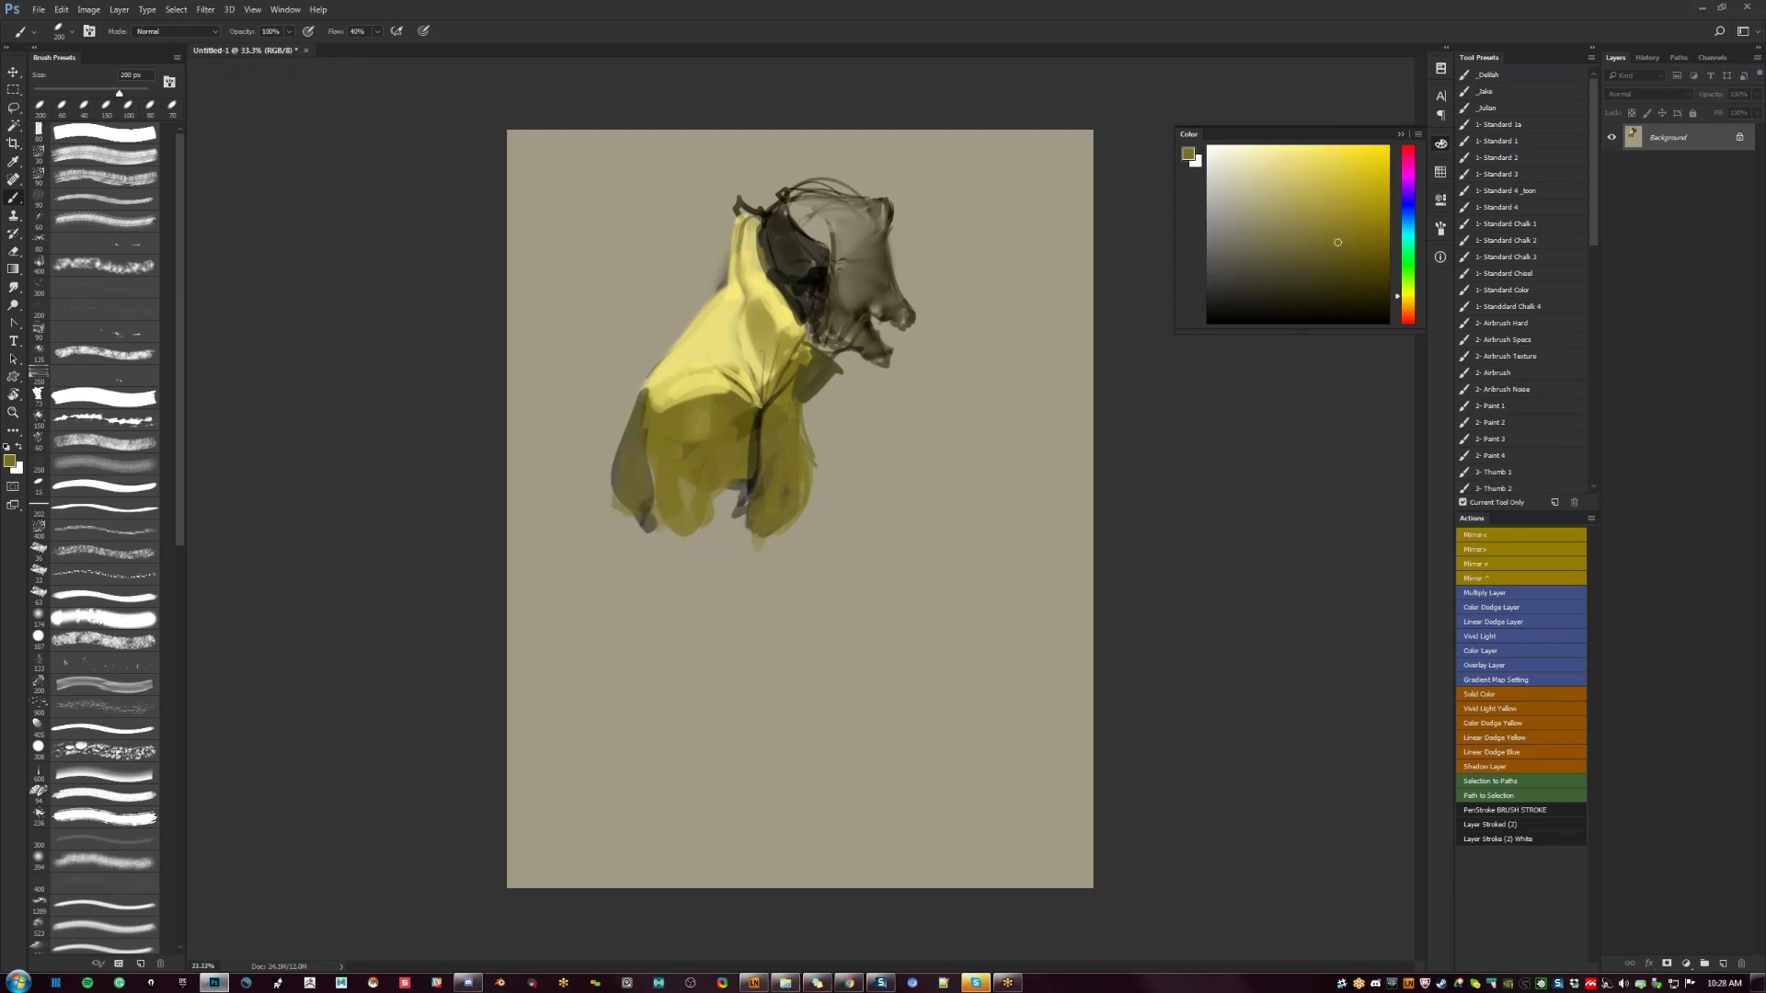
- Block in the hips below the garment in black and fill the hem with sampled olive yellow
key("d")
mouse_move(680, 529)
left_mouse_down()
mouse_move(736, 566)
mouse_move(685, 564)
mouse_move(695, 577)
mouse_move(740, 538)
mouse_move(731, 511)
mouse_move(736, 572)
mouse_move(747, 478)
mouse_move(726, 502)
left_mouse_up()
left_click(713, 480, "alt")
- Paint black hand shapes at the lower ends of both sleeves with an 80 px brush
key("bracketleft")
key("bracketleft")
key("bracketleft")
key("bracketleft")
key("bracketleft")
key("bracketleft")
key("bracketleft")
key("bracketleft")
key("bracketleft")
key("bracketleft")
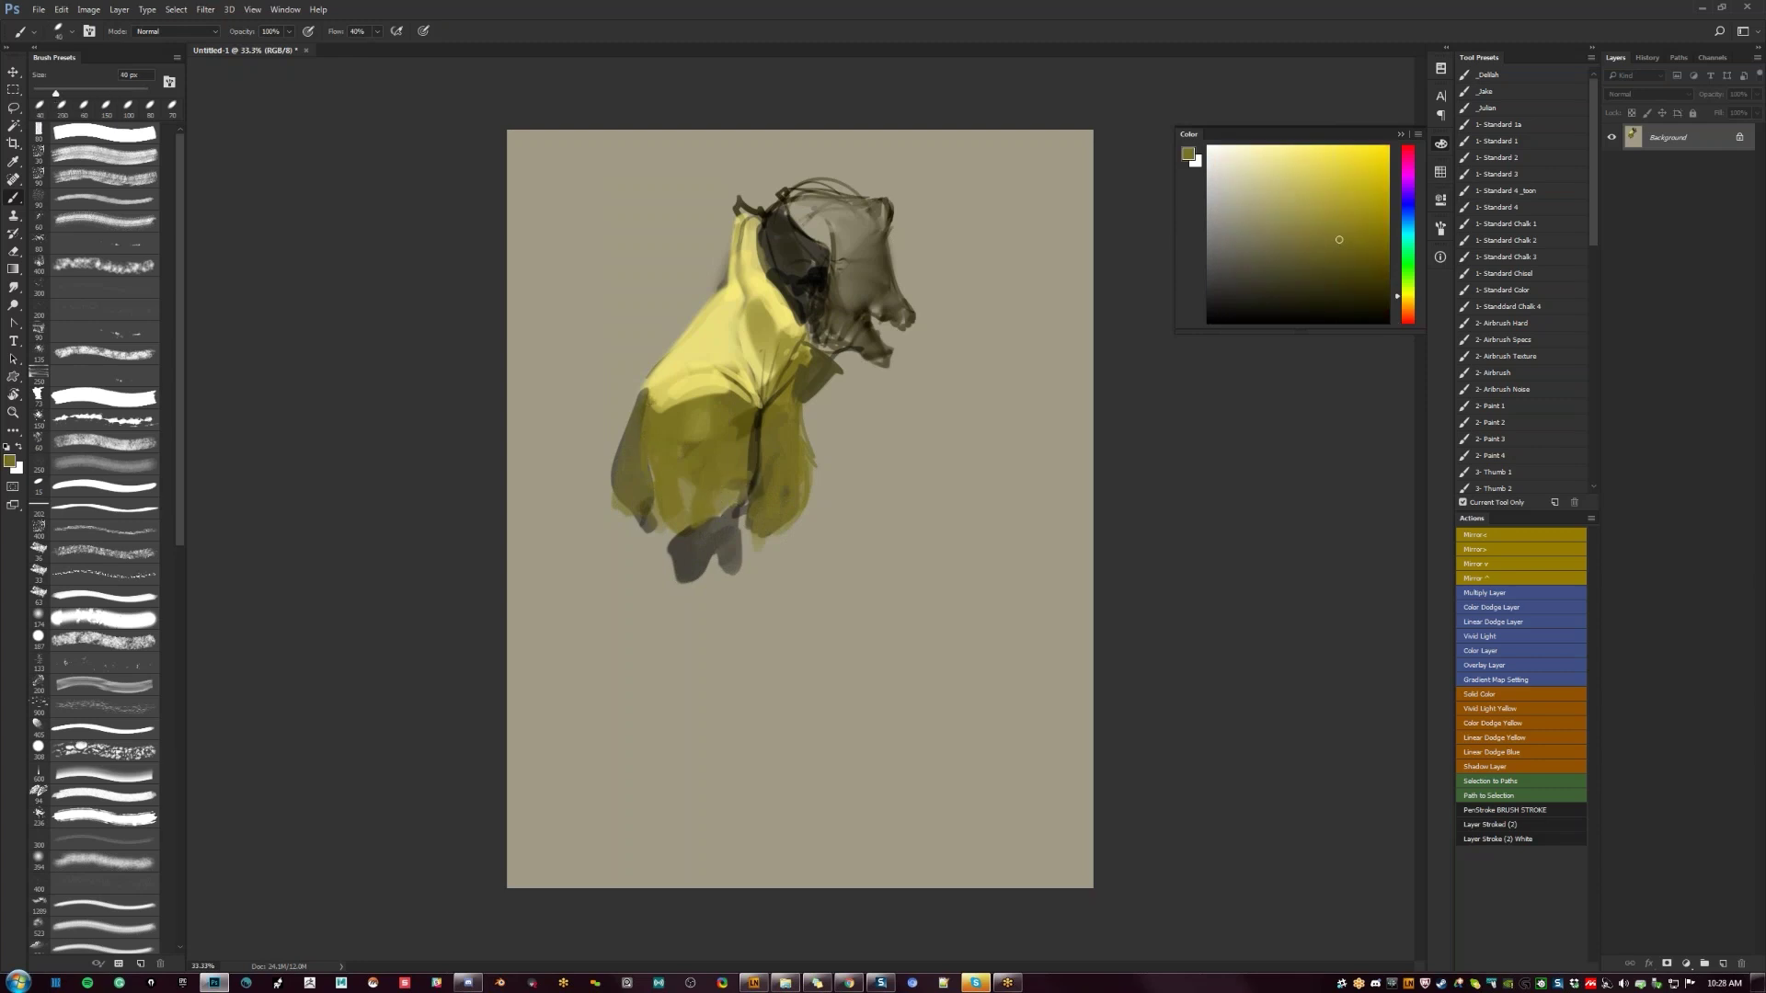
key("d")
key("bracketright")
key("bracketright")
key("bracketright")
mouse_move(662, 495)
left_mouse_down()
mouse_move(653, 539)
mouse_move(660, 517)
mouse_move(772, 524)
mouse_move(769, 545)
left_mouse_up()
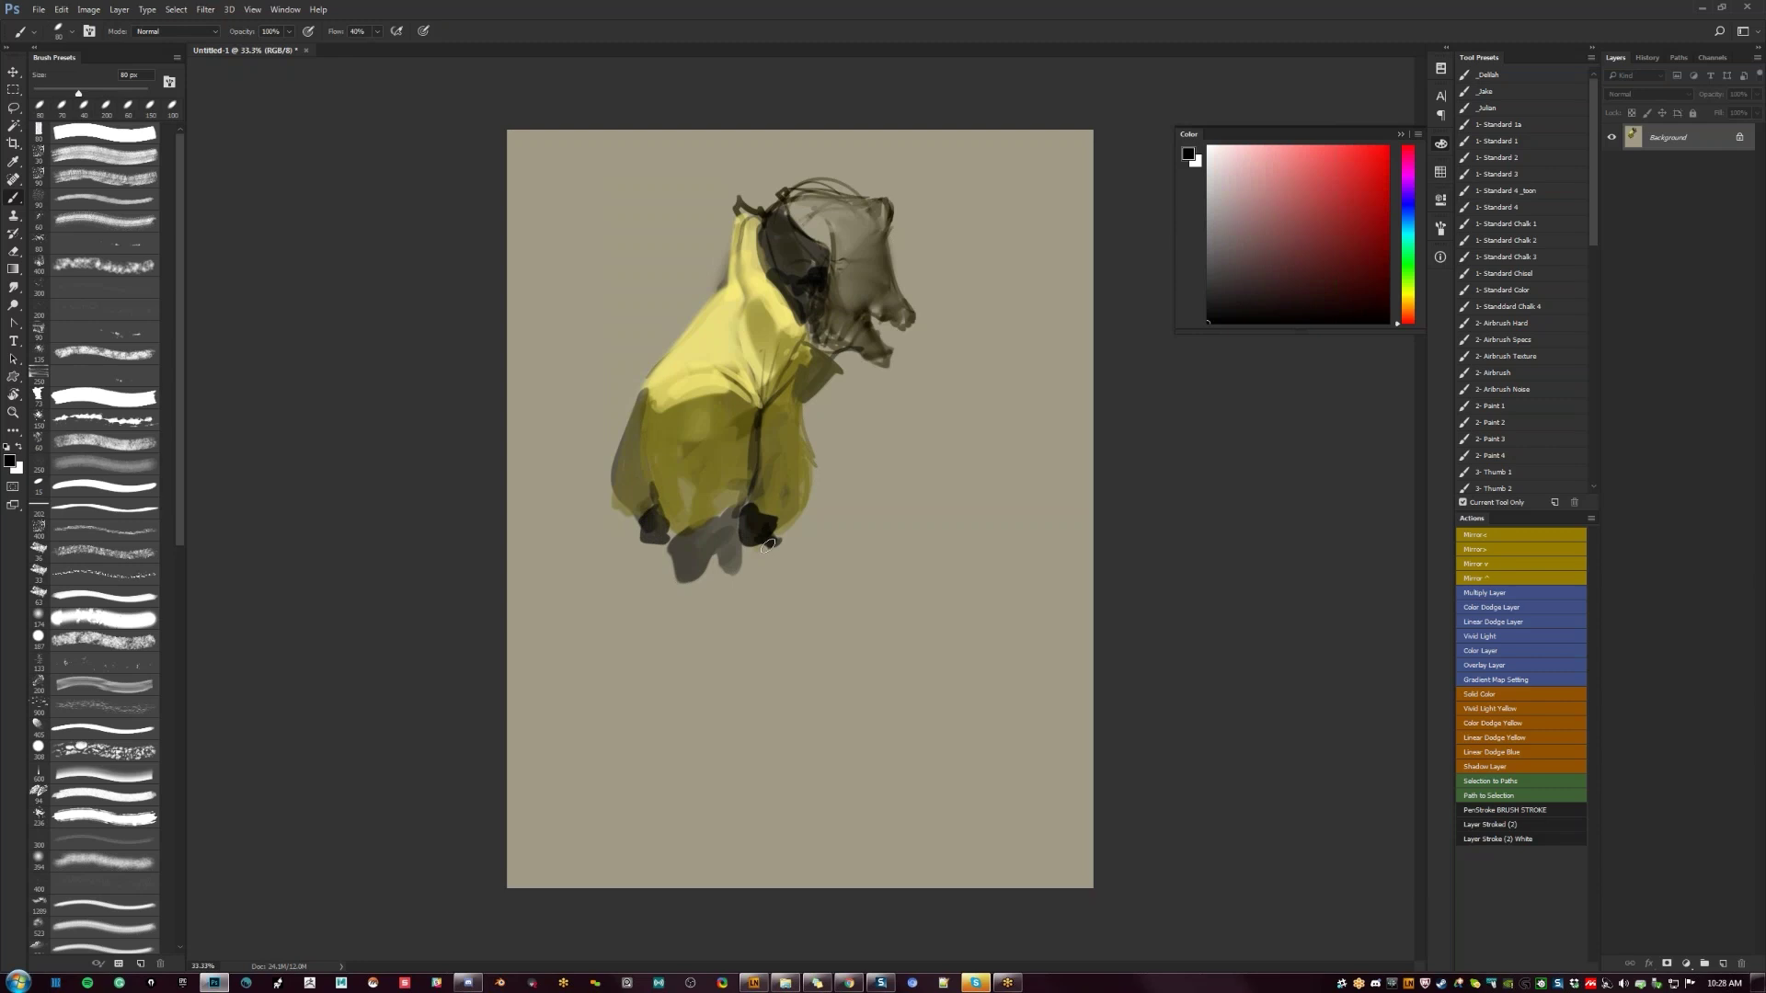
- Paint a long, tapering gray-beige form down from the hips and an olive-yellow flap below the front hand in mirrored view
key("ctrl+shift+h")
left_click(828, 482, "alt")
mouse_move(814, 547)
left_mouse_down()
mouse_move(842, 581)
mouse_move(855, 557)
mouse_move(855, 588)
mouse_move(793, 754)
left_mouse_up()
left_click(870, 551, "alt")
left_click(756, 269, "alt")
key("bracketright")
mouse_move(865, 574)
left_mouse_down()
mouse_move(860, 632)
mouse_move(870, 538)
mouse_move(887, 555)
mouse_move(850, 695)
left_mouse_up()
left_click(860, 635, "alt")
mouse_move(853, 626)
left_mouse_down()
mouse_move(803, 740)
mouse_move(848, 681)
left_mouse_up()
key("F2")
- Shrink the brush to about 45 px and paint black shadow along the garment's lower hem
key("d")
key("bracketleft")
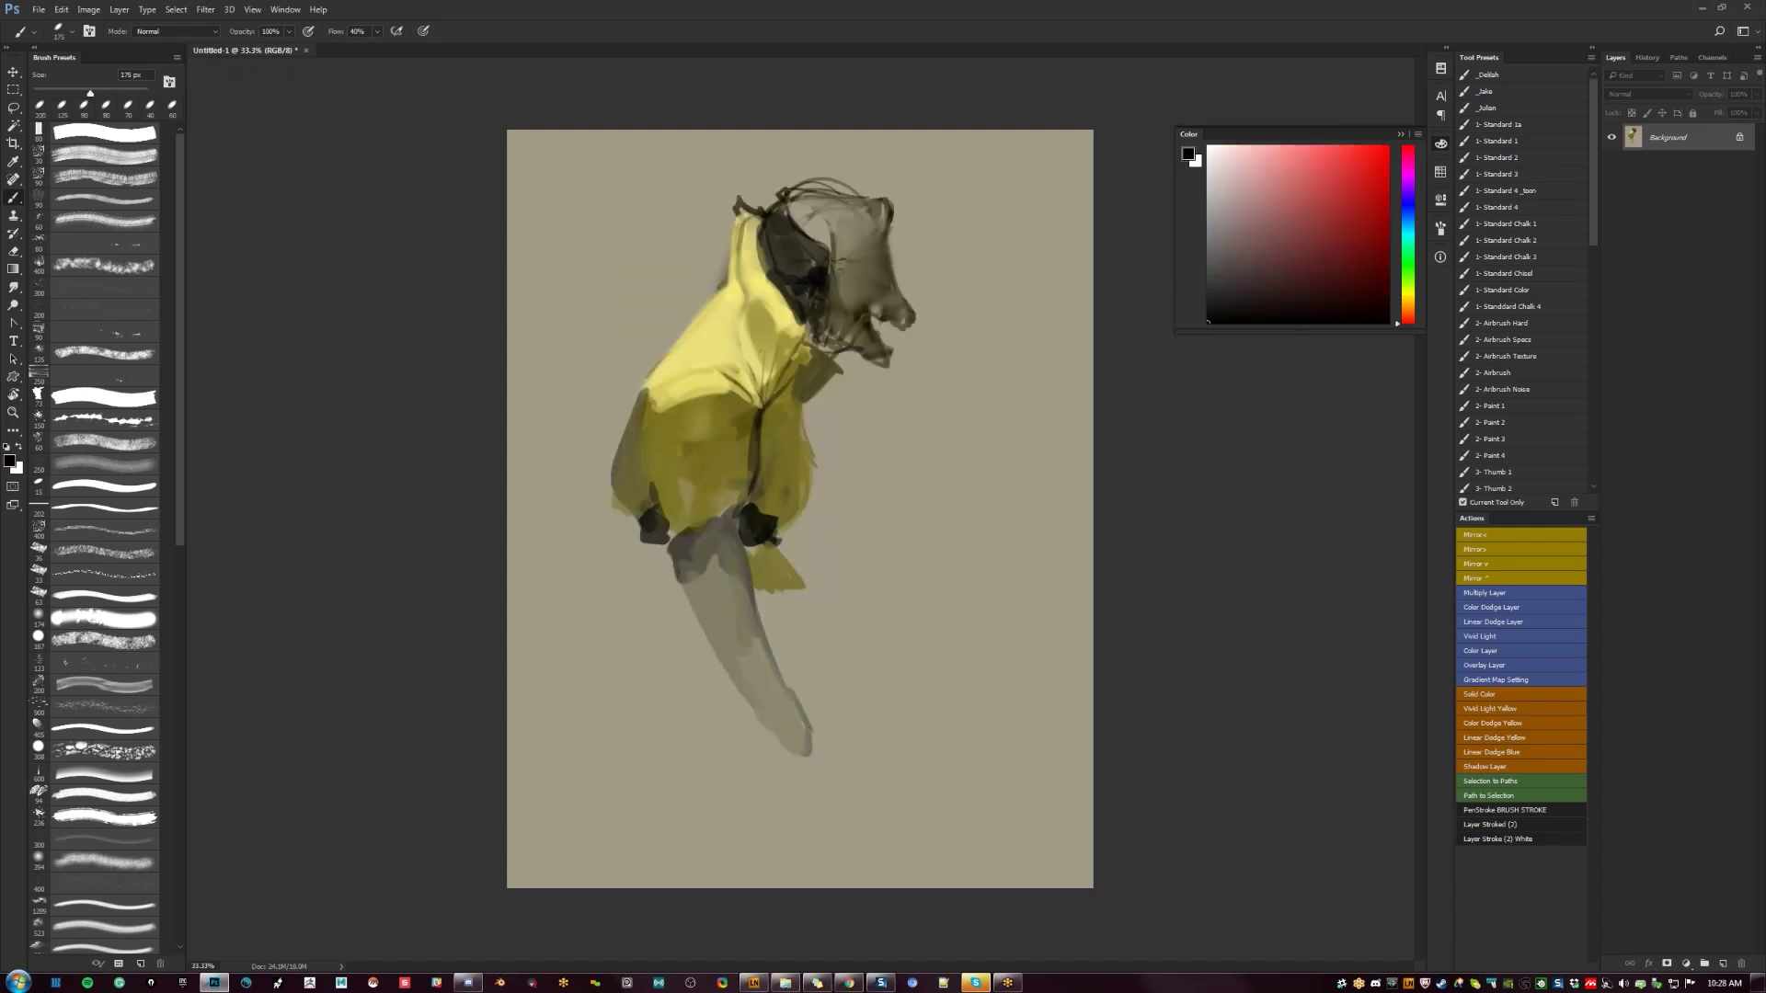
key("bracketleft")
key("bracketleft")
key("bracketleft")
key("bracketleft")
key("bracketleft")
key("bracketleft")
key("bracketleft")
key("bracketleft")
key("bracketleft")
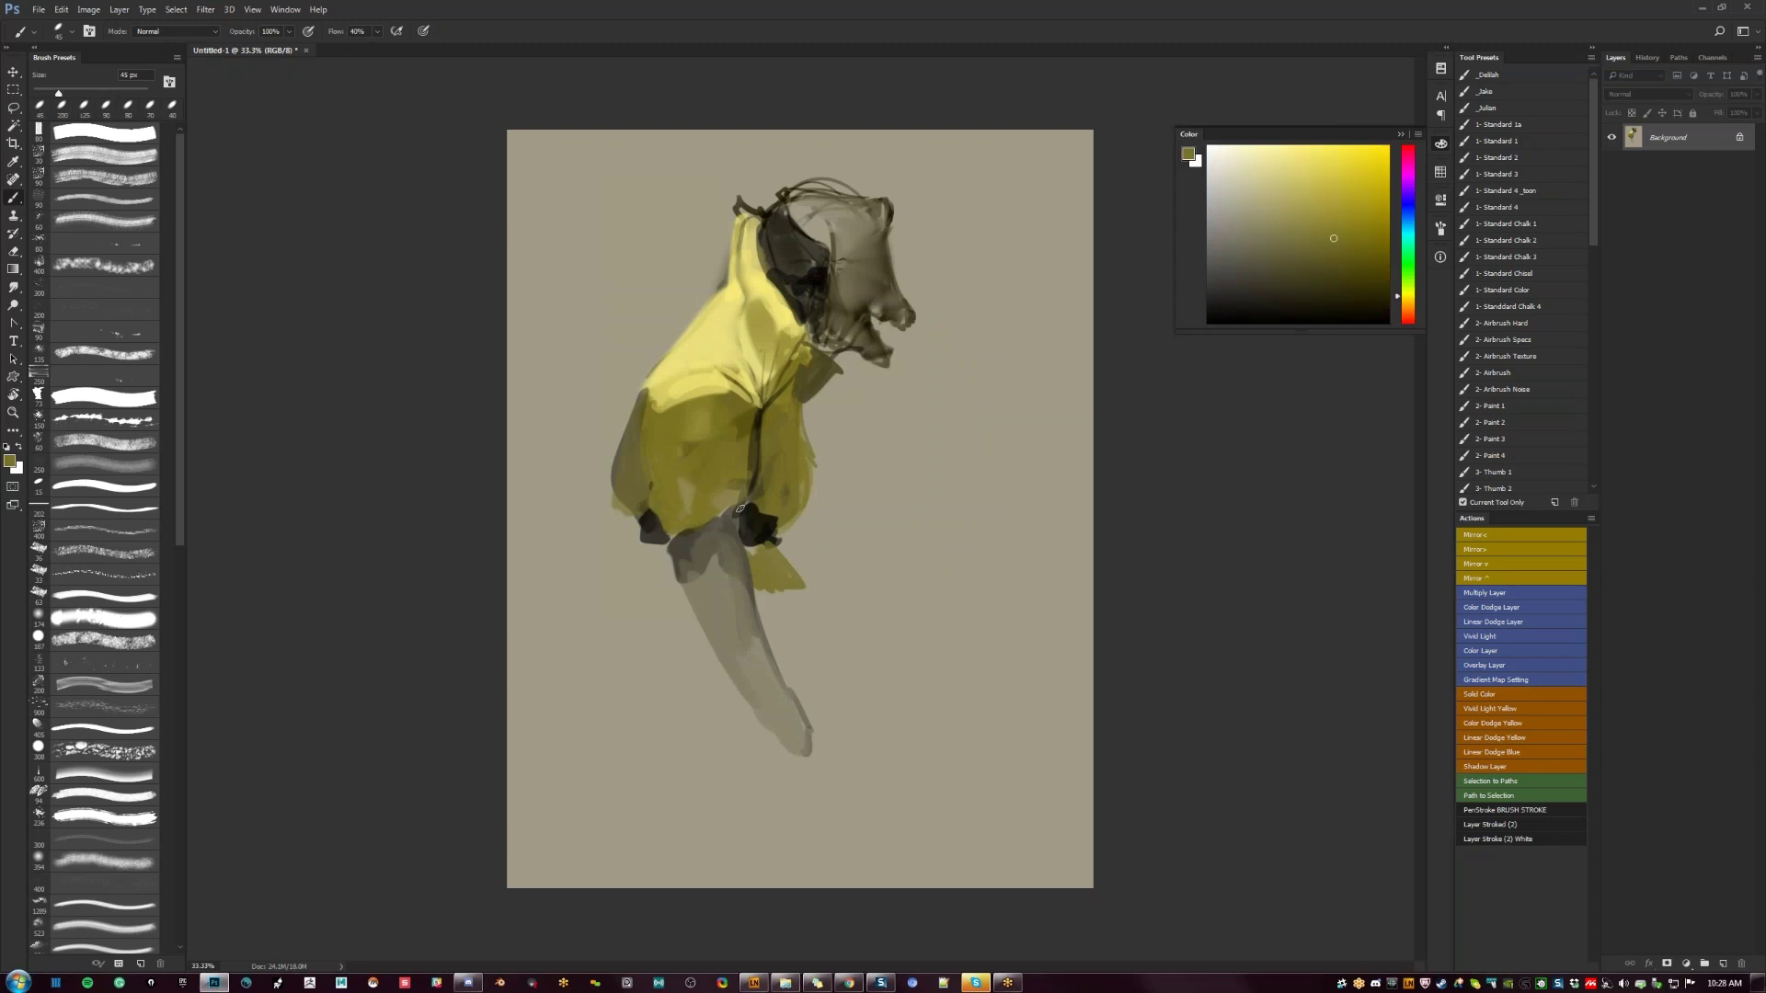
key("d")
left_click_drag(713, 502, 736, 516)
- Enlarge the brush to 175 px and shade the garment above the hem with dark strokes and sampled olive
key("bracketright")
key("bracketright")
key("bracketright")
key("bracketright")
key("bracketright")
key("bracketright")
key("bracketright")
key("bracketright")
key("bracketright")
key("bracketright")
key("bracketright")
key("bracketleft")
mouse_move(657, 523)
left_mouse_down()
mouse_move(691, 527)
mouse_move(705, 507)
mouse_move(683, 509)
mouse_move(674, 480)
mouse_move(734, 487)
left_mouse_up()
key("bracketleft")
key("bracketleft")
left_click(679, 509, "alt")
key("d")
left_click(660, 481, "alt")
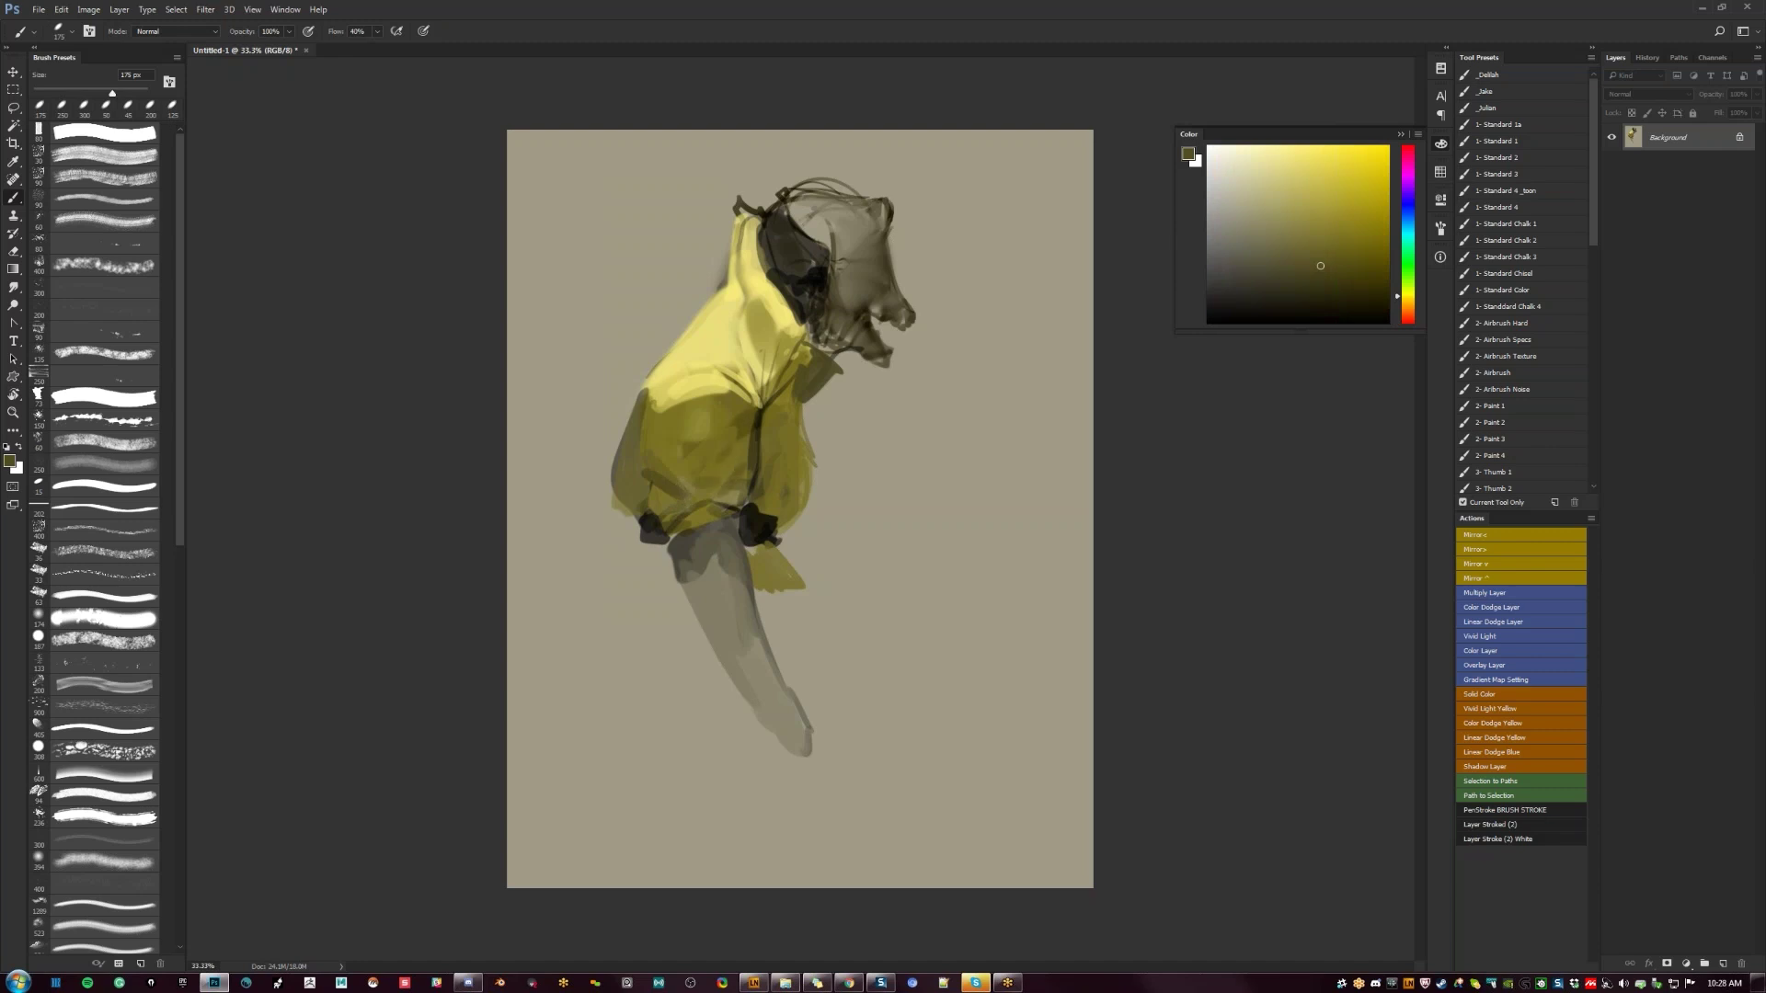
- Shade the shoulder, upper back and central fold of the garment with sampled darker and mid-yellow tones
mouse_move(681, 347)
left_mouse_down()
mouse_move(646, 385)
mouse_move(667, 379)
left_mouse_up()
left_click(692, 366, "alt")
left_click(705, 342, "alt")
mouse_move(716, 313)
left_mouse_down()
mouse_move(694, 344)
mouse_move(721, 355)
left_mouse_up()
mouse_move(732, 299)
left_mouse_down()
mouse_move(720, 327)
mouse_move(782, 354)
mouse_move(761, 383)
mouse_move(789, 423)
mouse_move(767, 434)
mouse_move(722, 387)
mouse_move(699, 394)
left_mouse_up()
key("[")
left_click(760, 401, "alt")
left_click(780, 386, "alt")
left_click(777, 407, "alt")
left_click(782, 405, "alt")
- Paint richer yellow over the garment's rounded lower section with a 175 px brush and soften the strokes with the Smudge tool
key("bracketright")
key("bracketright")
key("bracketright")
key("bracketright")
key("bracketright")
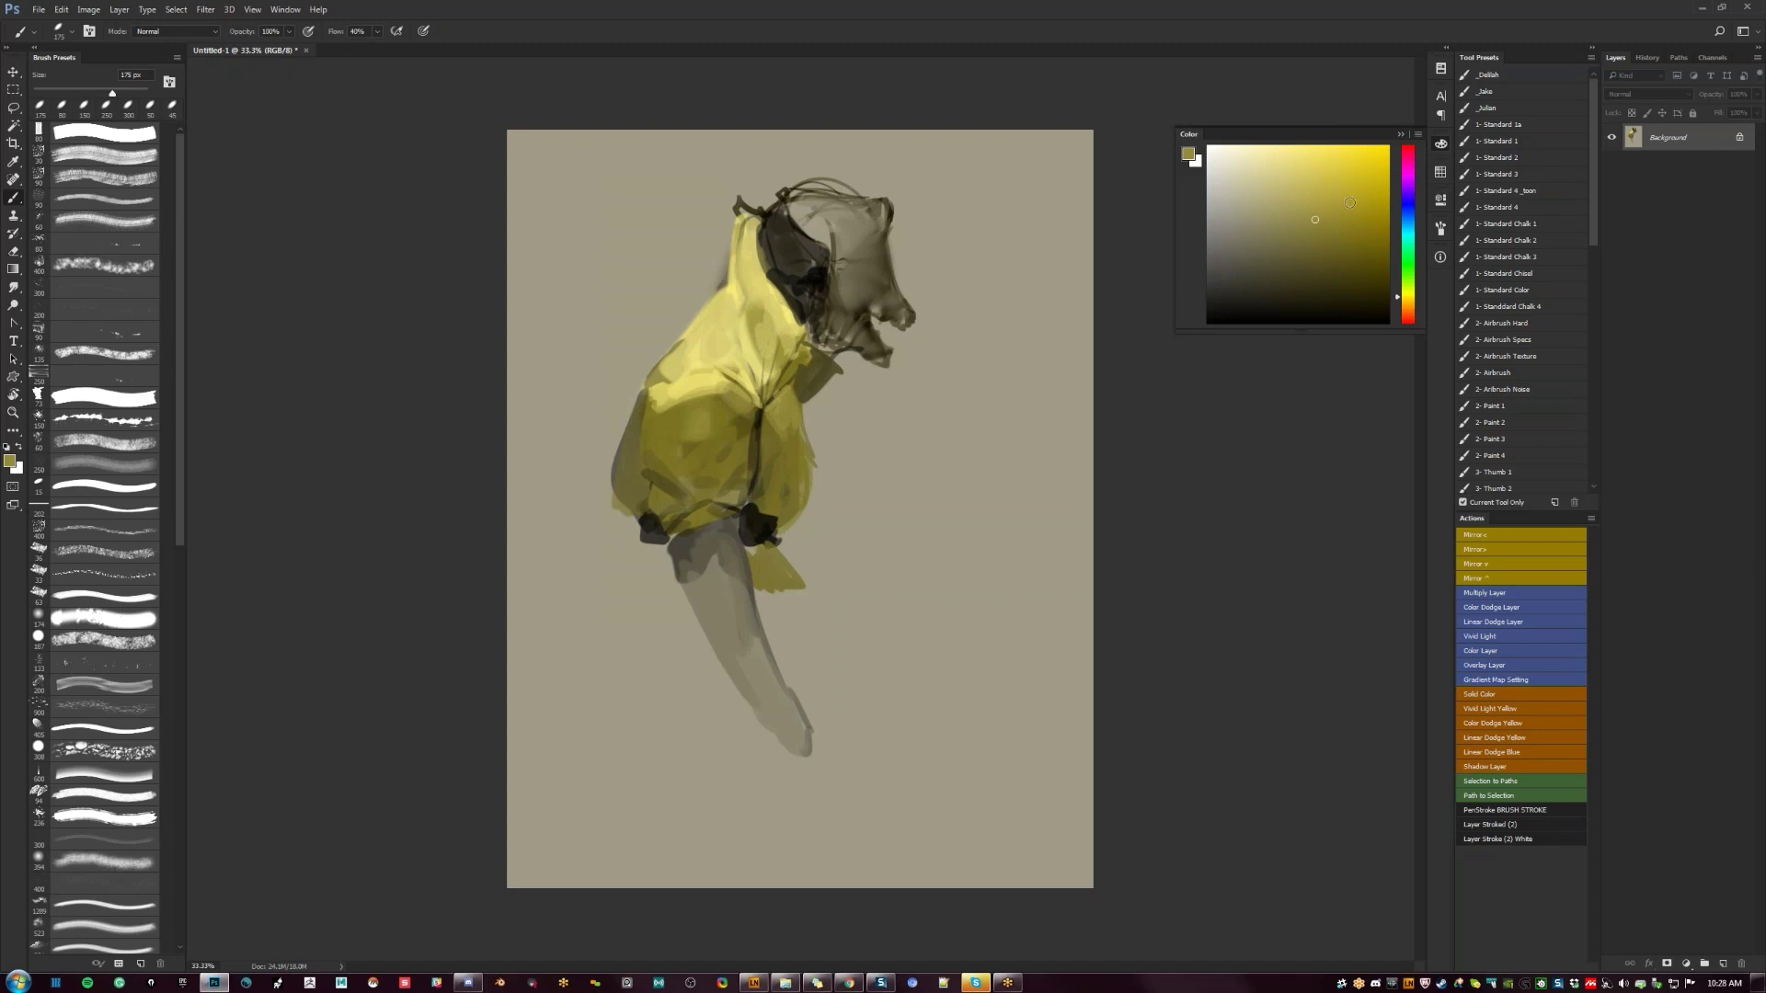
left_click(1389, 202)
left_click(680, 423, "alt")
mouse_move(697, 425)
left_mouse_down()
mouse_move(712, 436)
mouse_move(664, 399)
mouse_move(739, 444)
left_mouse_up()
left_click_drag(679, 449, 695, 460)
left_click(690, 456, "alt")
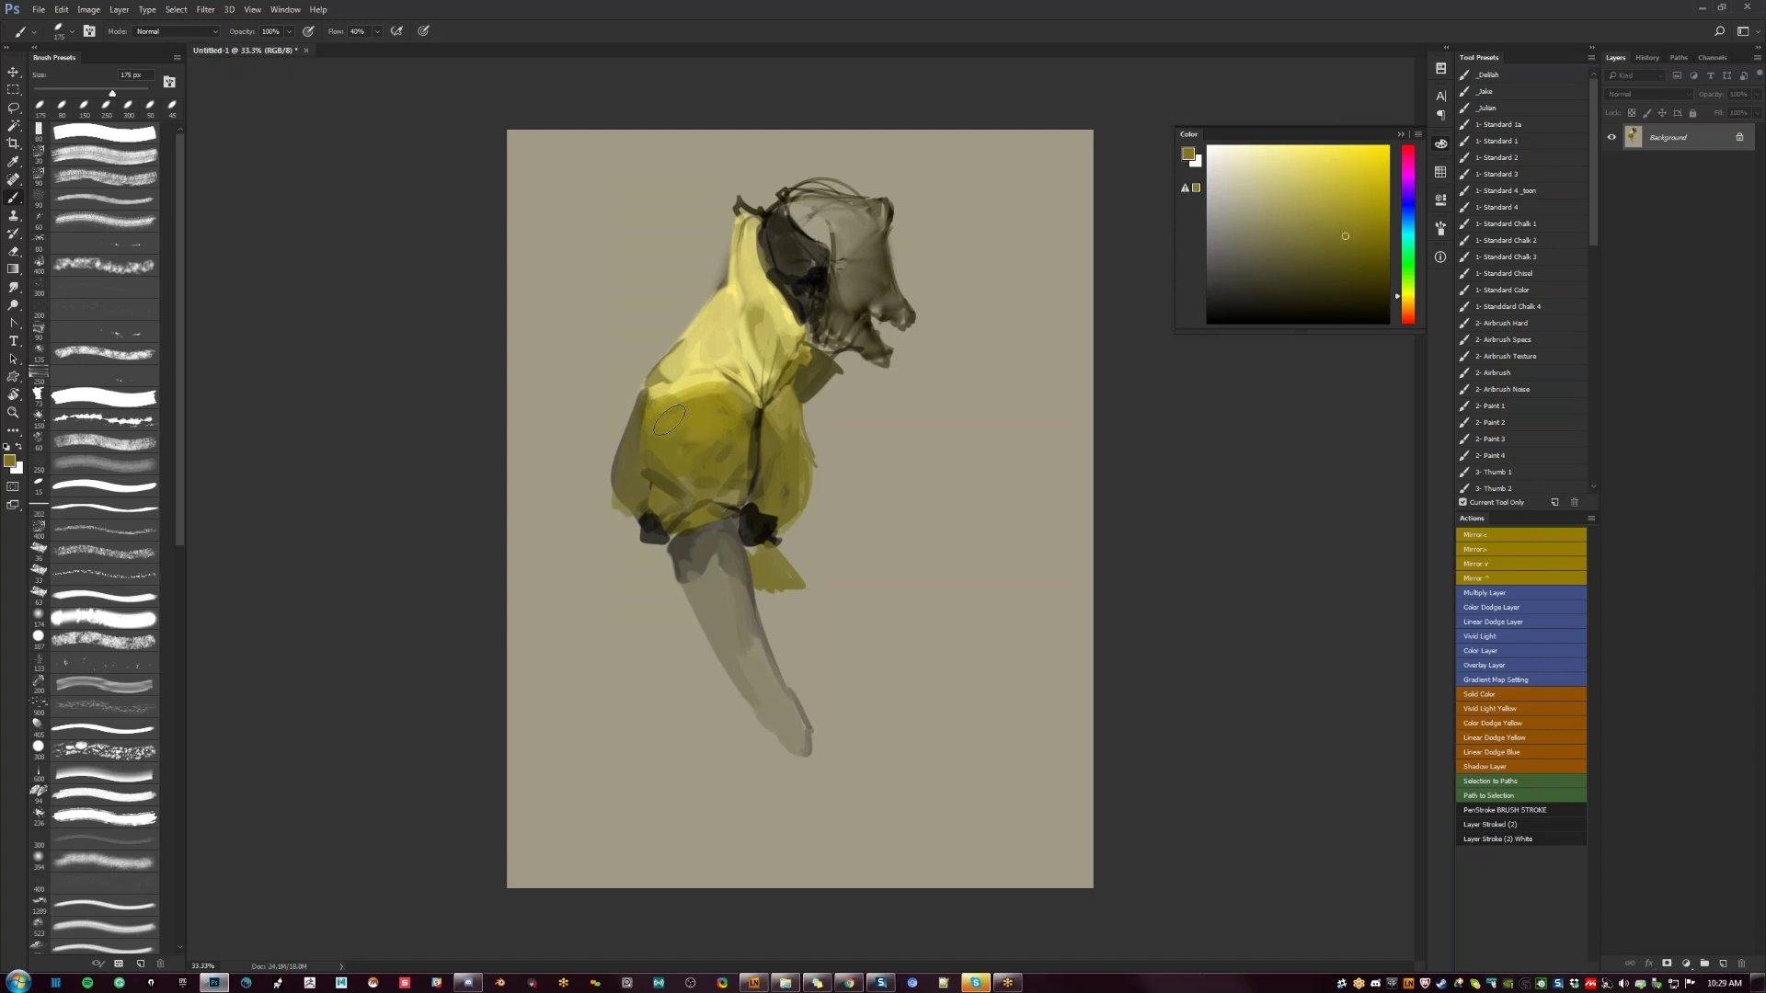
key("r")
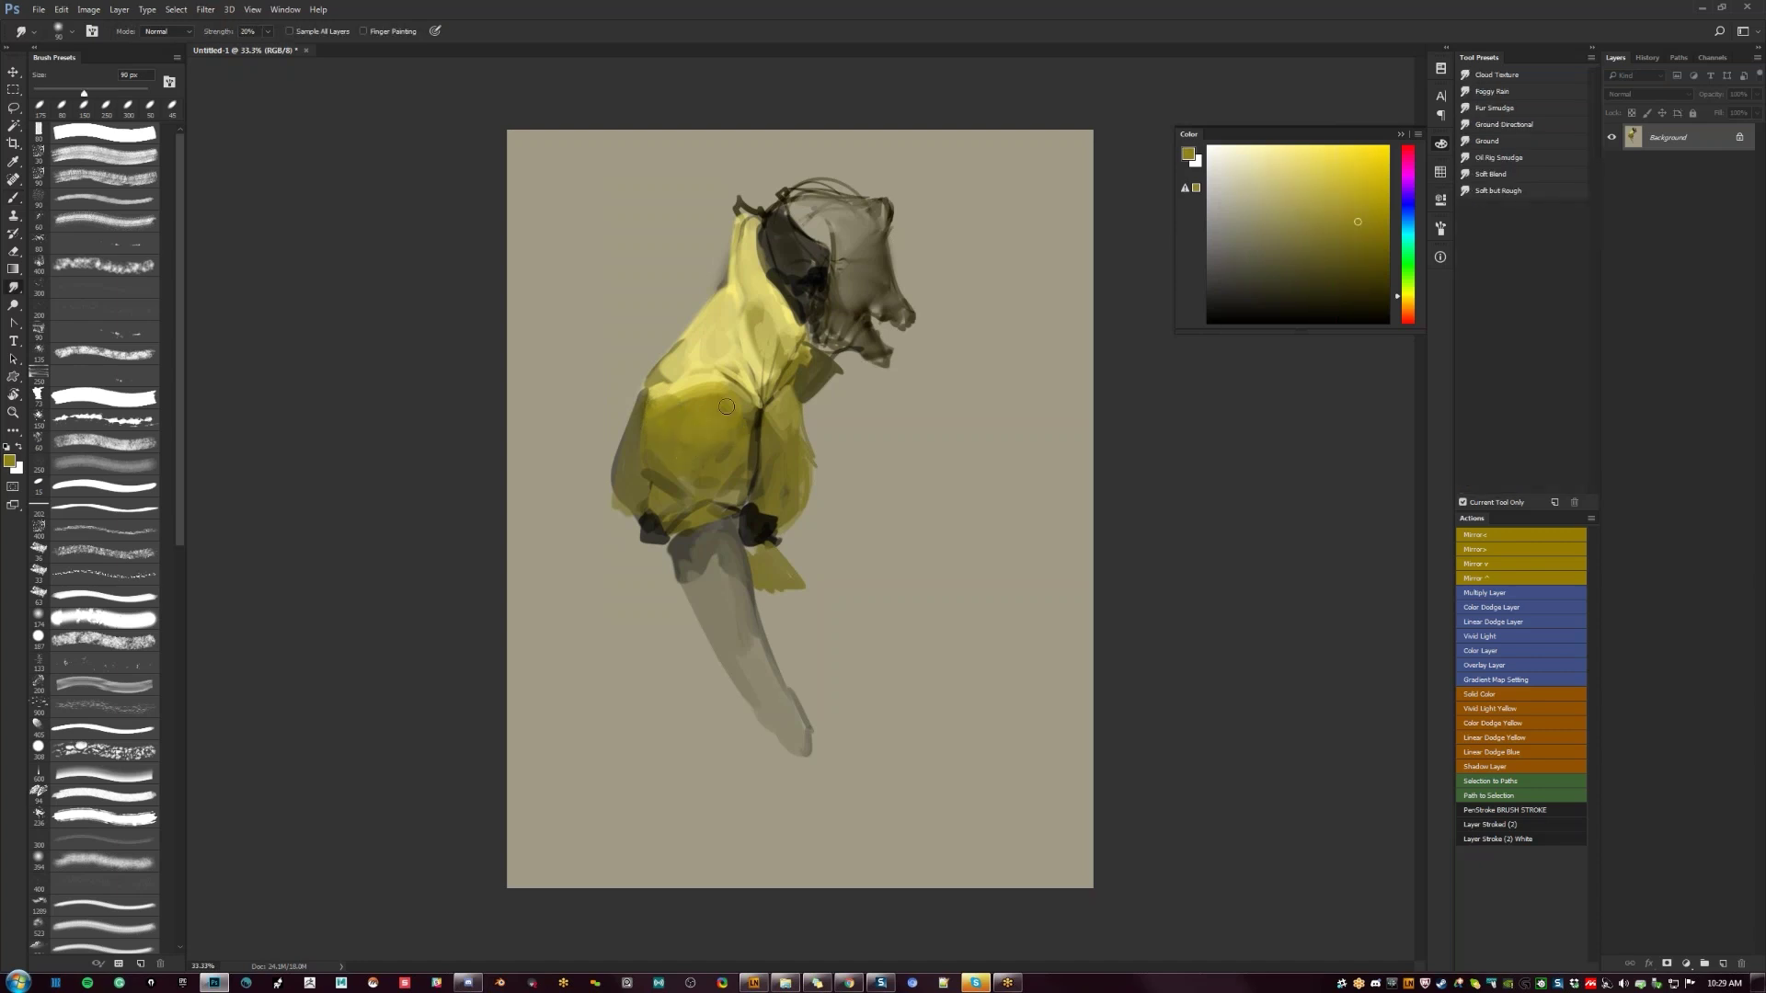
key("bracketright")
- Pick a muted mid-yellow and paint it over the garment's shoulder below the collar with a 200 px brush
key("b")
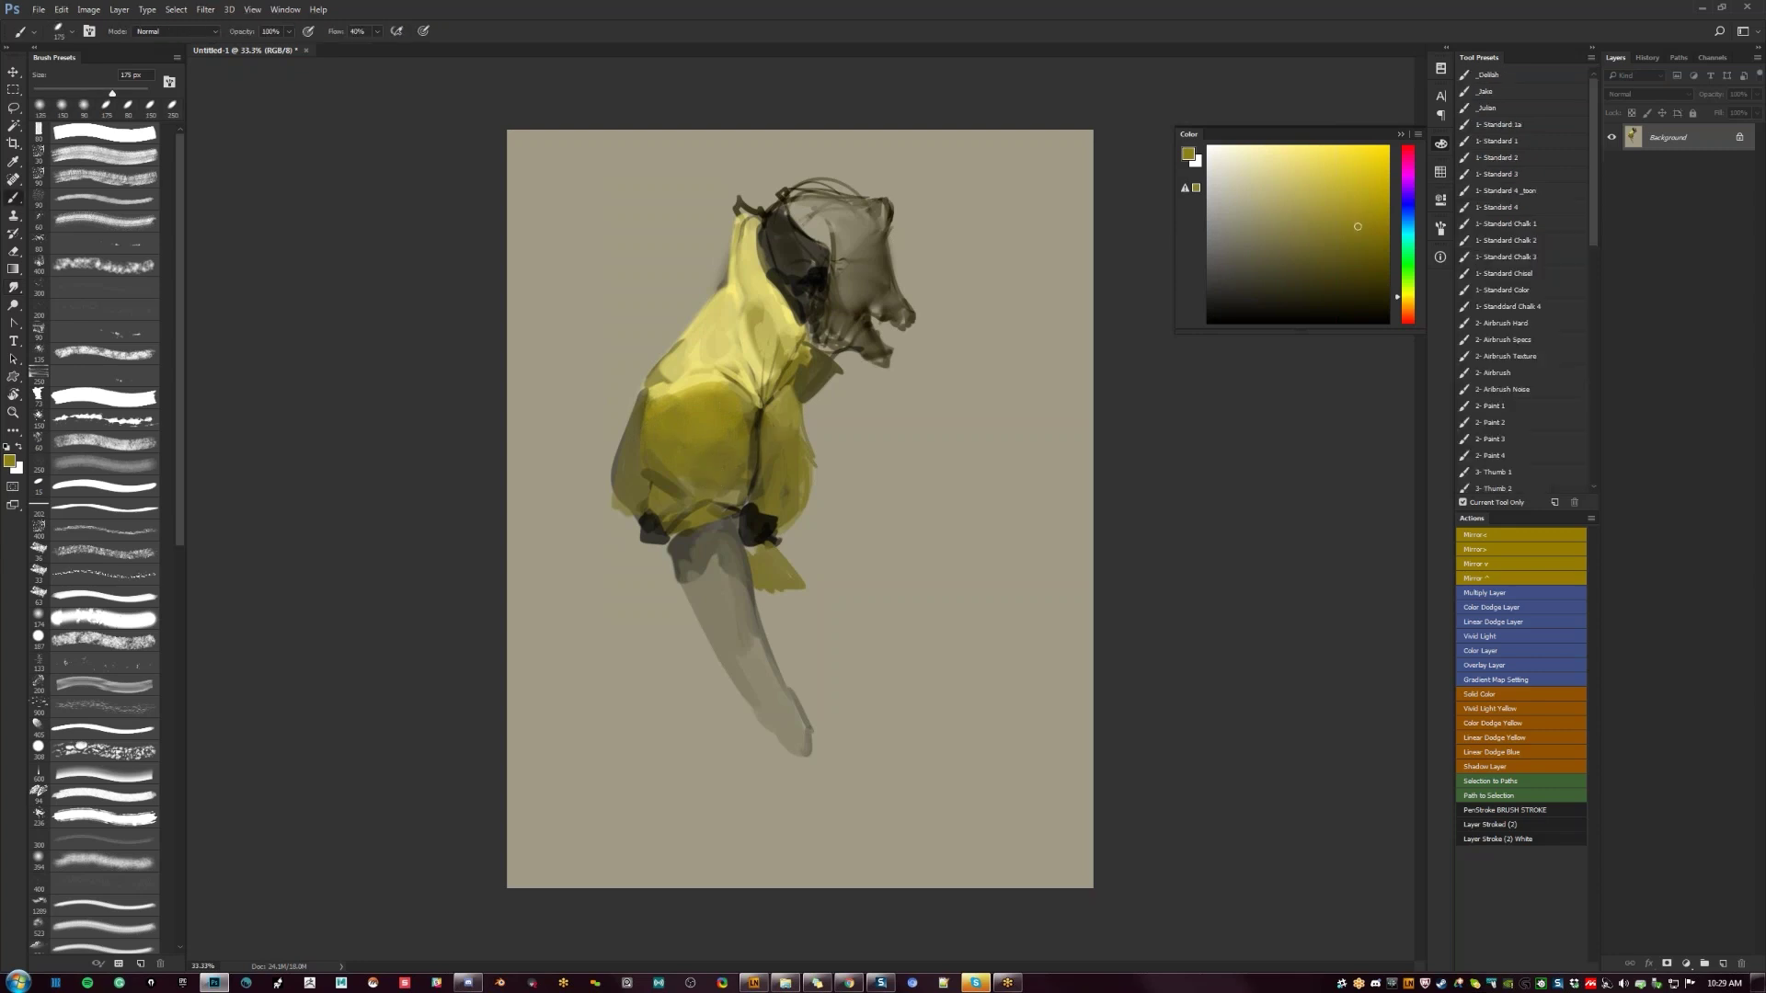
left_click(1377, 182)
key("bracketright")
left_click(1330, 198)
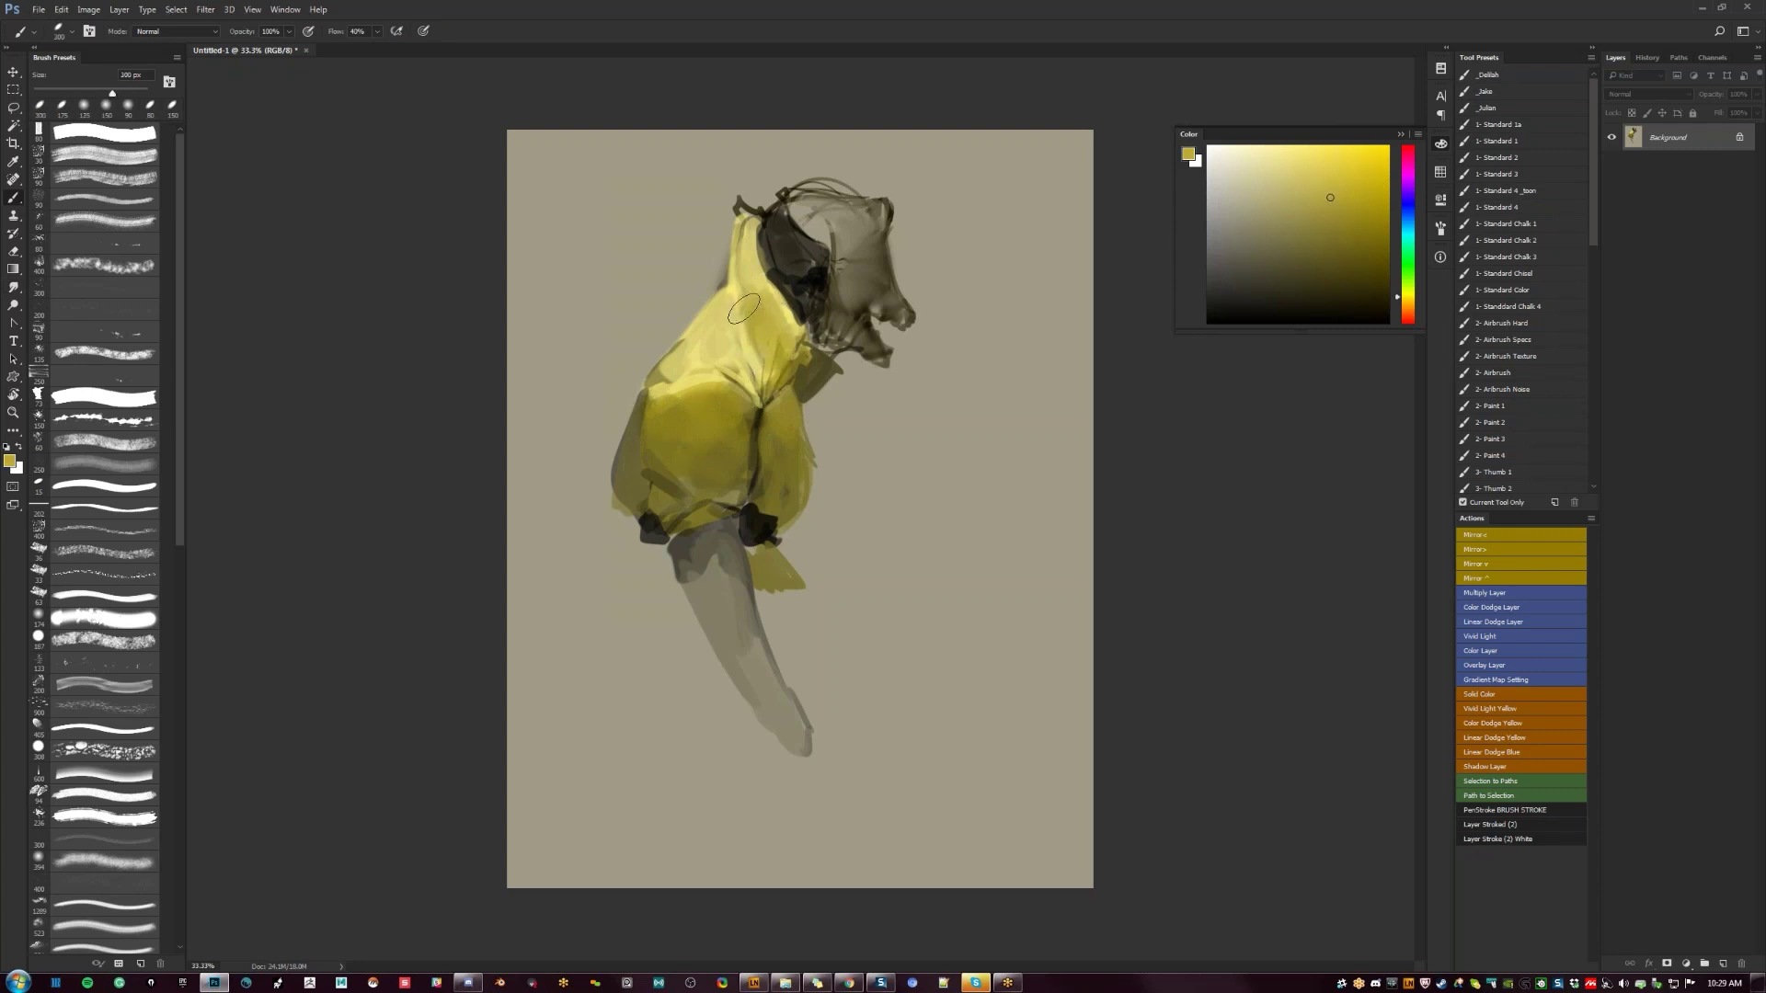
mouse_move(727, 295)
left_mouse_down()
mouse_move(716, 309)
mouse_move(734, 292)
left_mouse_up()
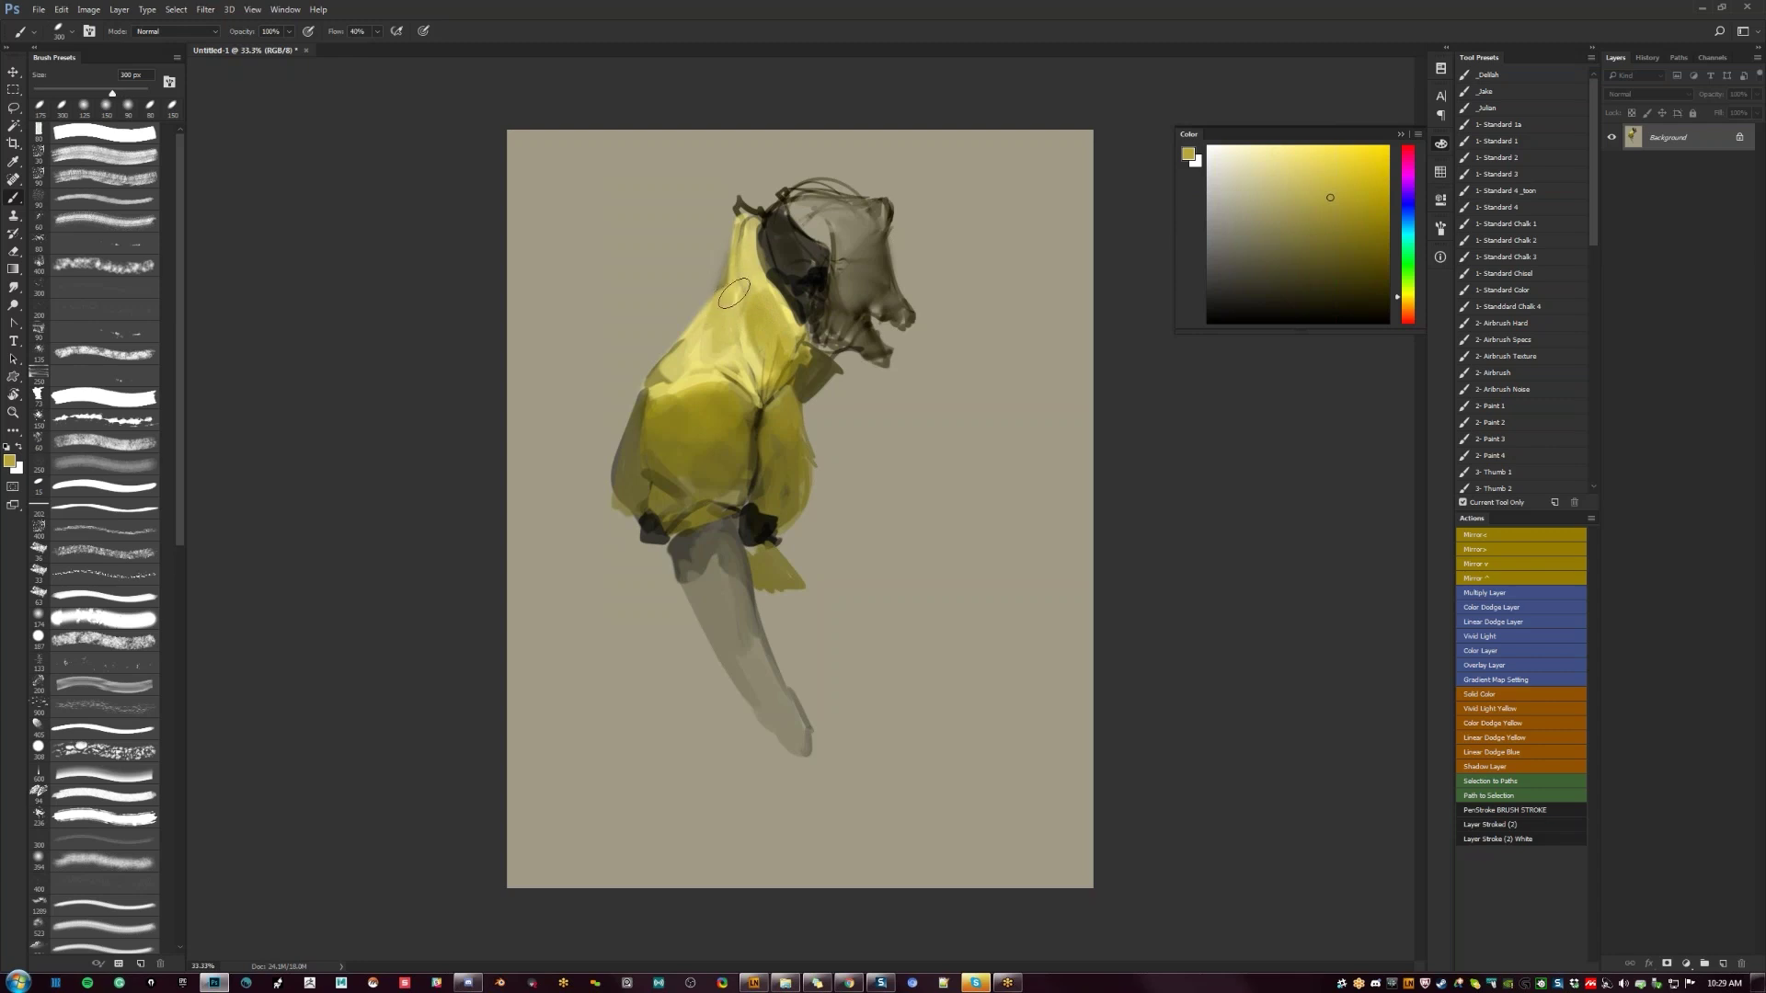
- Trim the collar's back edge with the sampled background beige and check the silhouette in mirrored view
left_click(631, 353, "alt")
mouse_move(719, 247)
left_mouse_down()
mouse_move(736, 202)
mouse_move(734, 224)
left_mouse_up()
key("F2")
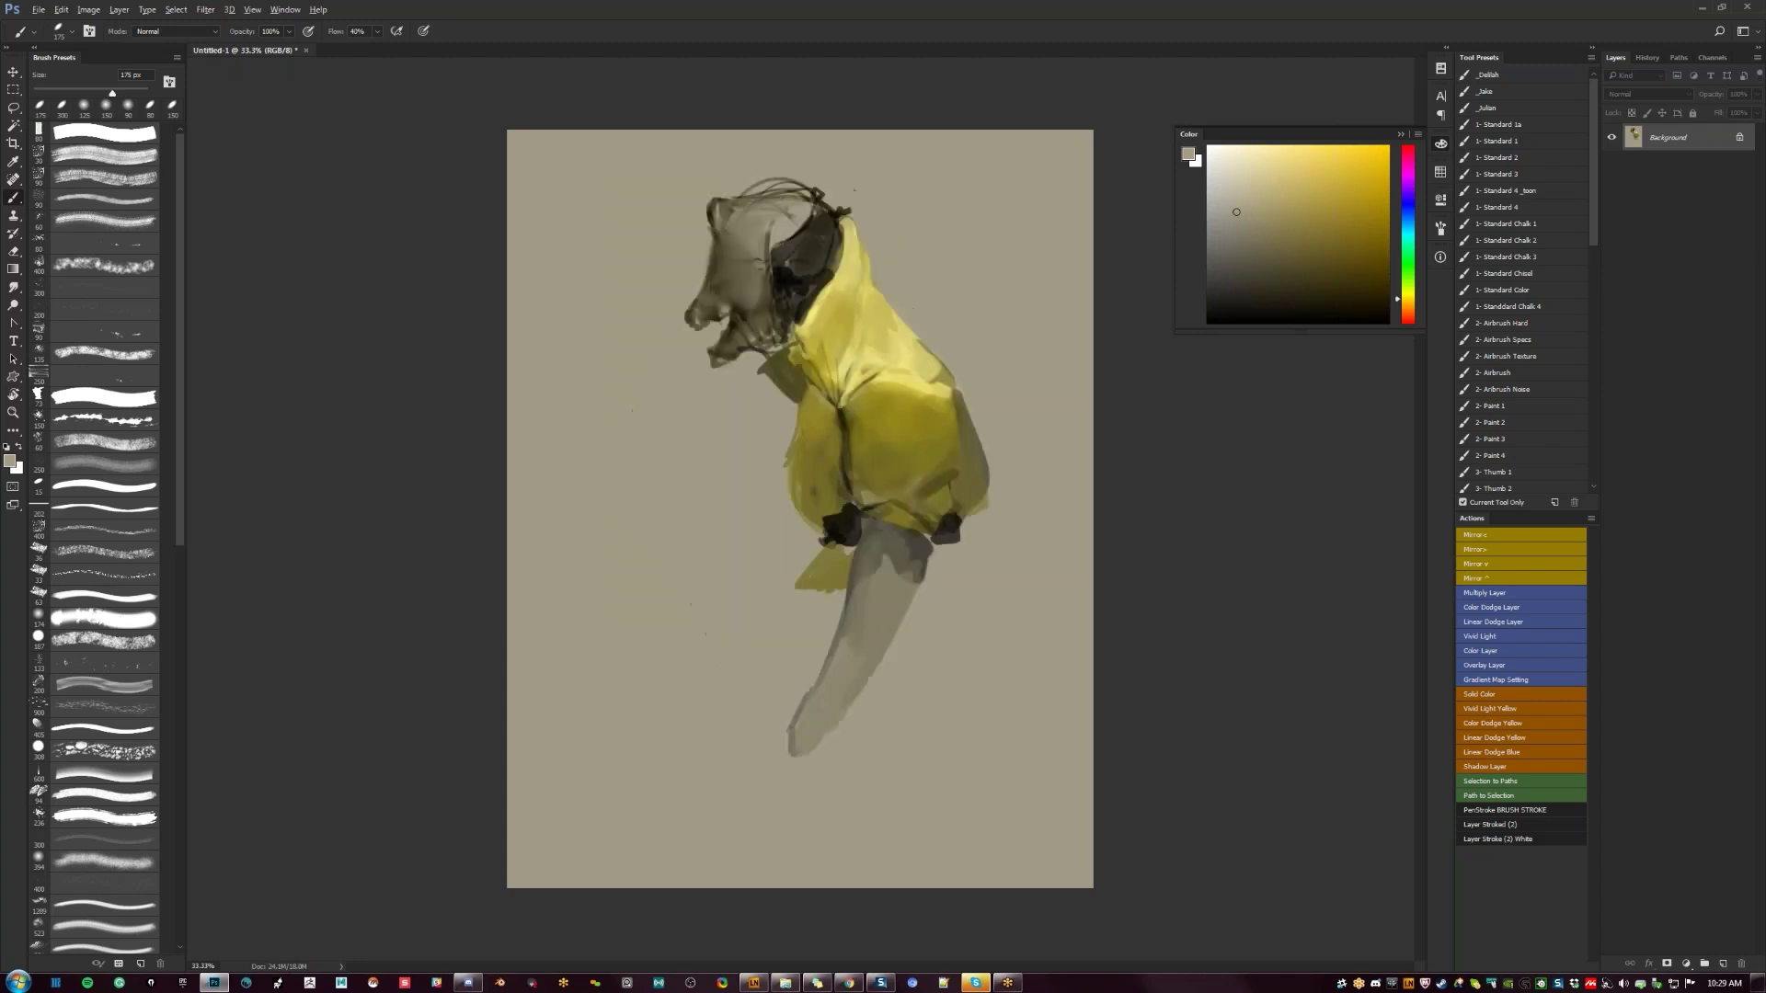
- Paint a narrow seam between the garment's rounded lower section and its back sleeve using sampled yellow tones
left_click(890, 339, "alt")
key("bracketleft")
key("bracketleft")
key("bracketleft")
key("bracketleft")
key("bracketleft")
key("bracketleft")
key("bracketleft")
key("bracketleft")
key("bracketleft")
key("bracketleft")
mouse_move(935, 368)
left_mouse_down()
mouse_move(963, 405)
mouse_move(962, 445)
left_mouse_up()
key("bracketright")
key("bracketright")
key("bracketright")
key("bracketright")
key("bracketright")
key("bracketright")
key("bracketright")
key("bracketright")
left_click(963, 413, "alt")
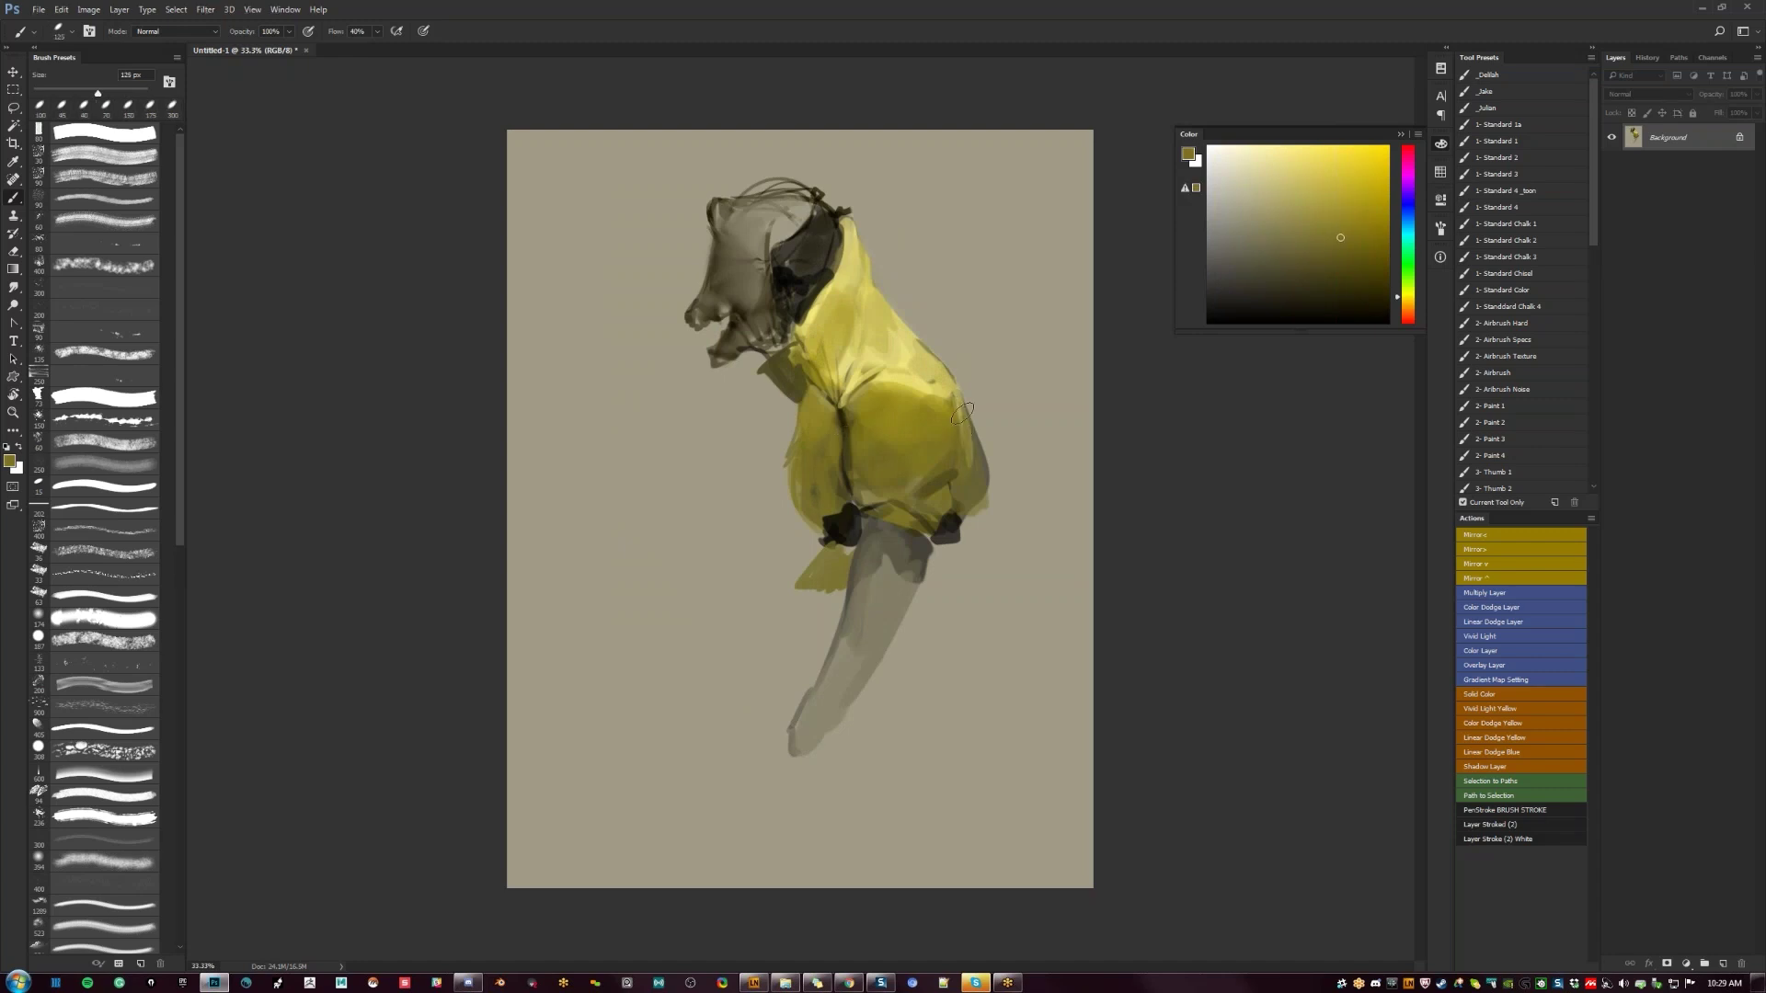
key("d")
key("bracketleft")
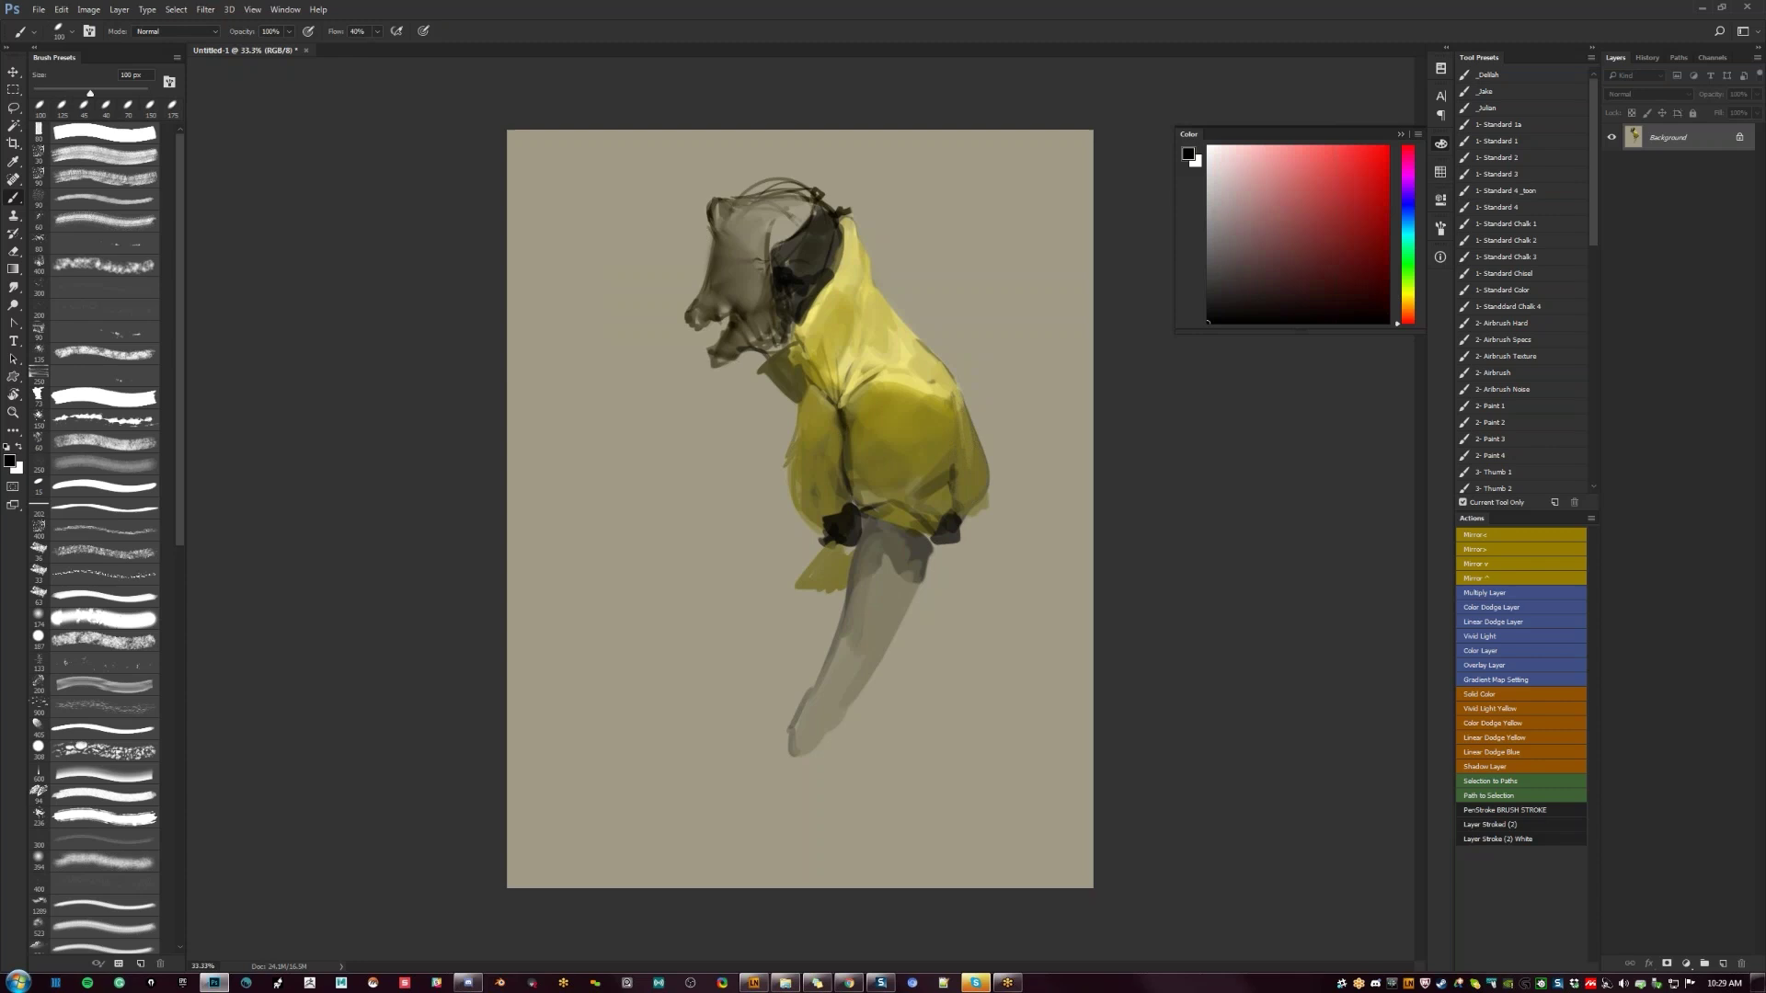
- Deepen the top of the garment's central fold with sampled dark olive using a 125 px brush
left_click(856, 435, "alt")
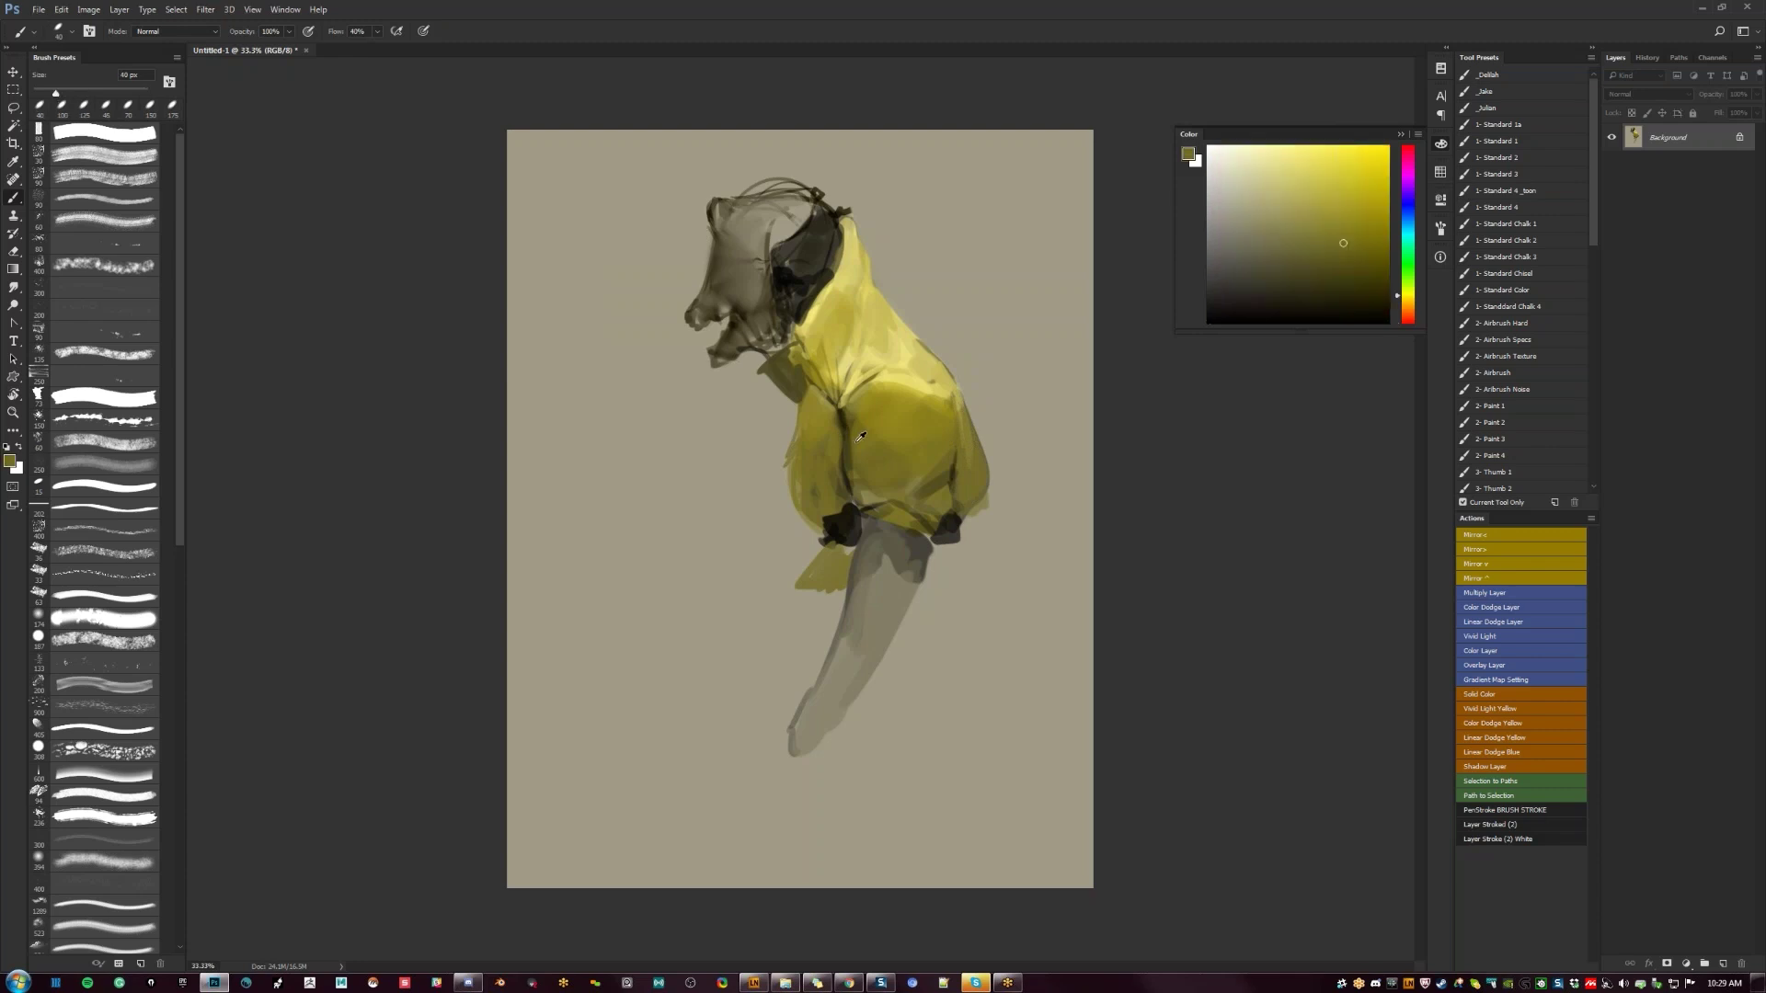
key("bracketright")
key("bracketright")
key("bracketright")
key("bracketright")
key("bracketright")
key("bracketright")
key("bracketright")
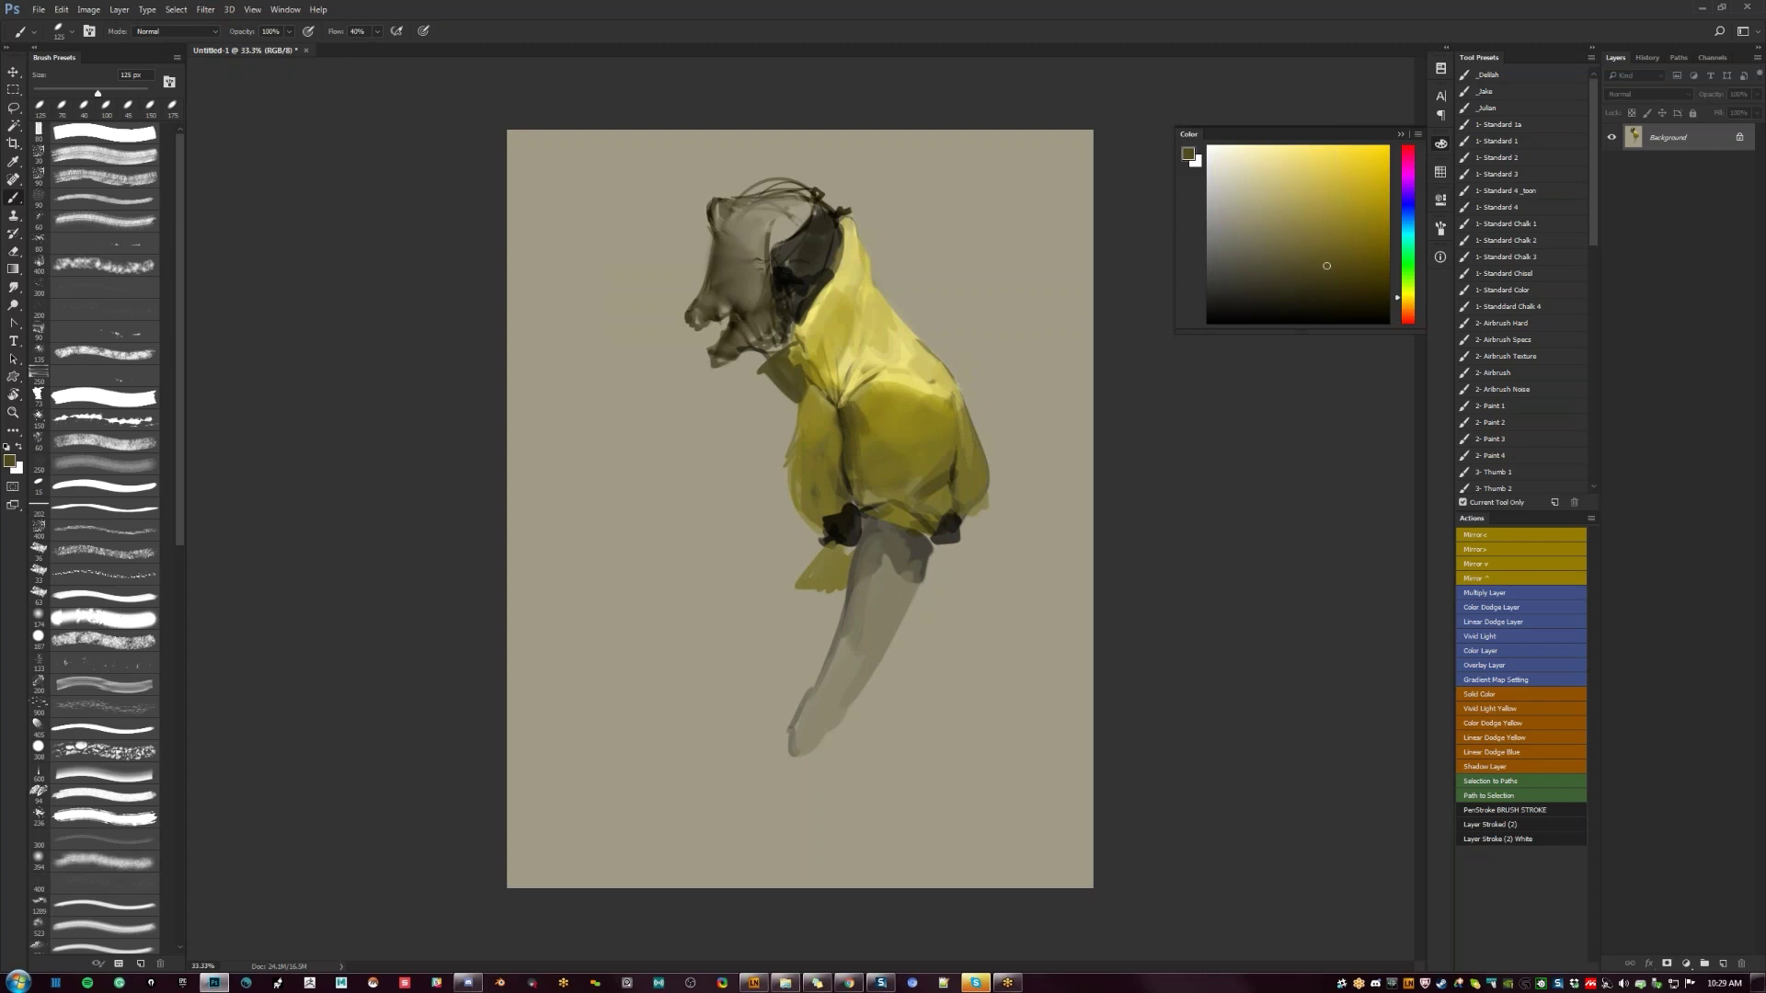
left_click(846, 390, "alt")
left_click_drag(849, 407, 845, 425)
left_click(846, 409, "alt")
key("bracketright")
key("bracketright")
key("bracketright")
- Paint sampled olive-yellow over the garment's chest below the jaw and down its front edge, working partly in mirrored view
left_click(815, 321, "alt")
key("bracketleft")
mouse_move(769, 366)
left_mouse_down()
mouse_move(789, 381)
mouse_move(802, 350)
mouse_move(784, 386)
left_mouse_up()
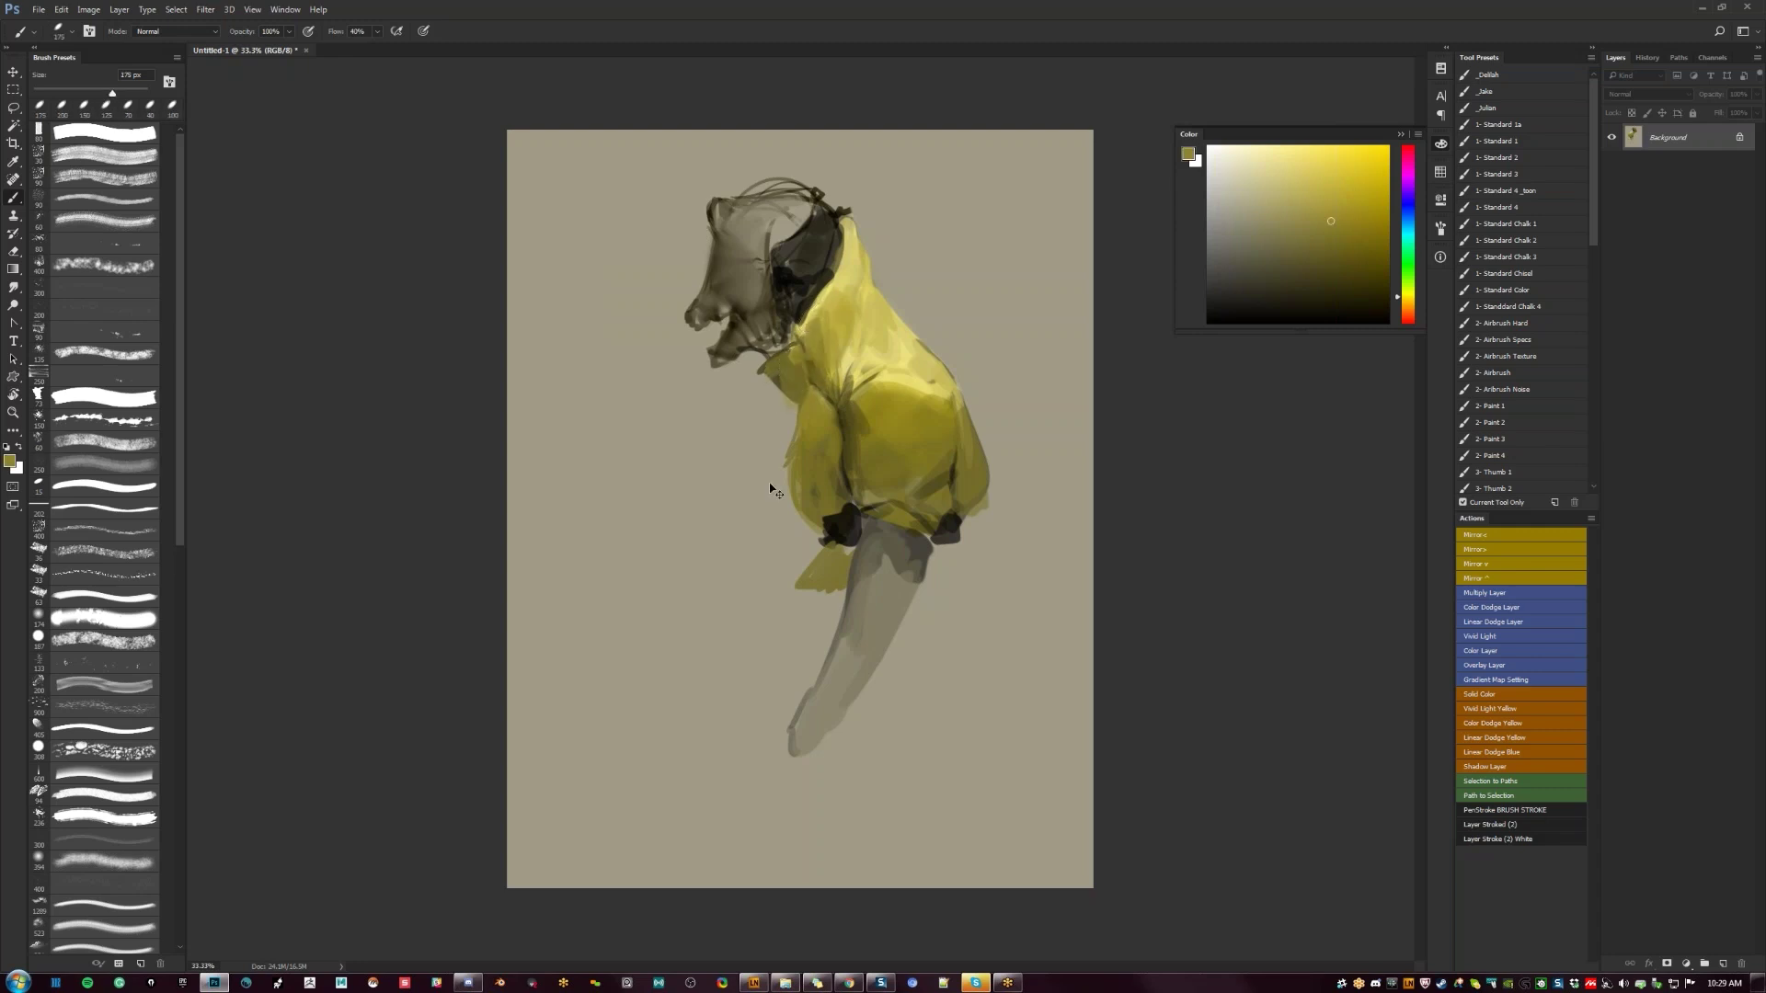
key("ctrl+shift+h")
left_click(821, 377, "alt")
left_click(817, 387, "alt")
key("bracketleft")
left_click_drag(819, 386, 810, 444)
- Trim the garment's front edge from below the jaw to the sleeve with sampled background beige and return to unmirrored view
key("bracketleft")
key("bracketleft")
key("bracketleft")
key("bracketleft")
key("bracketleft")
key("bracketleft")
key("bracketleft")
key("bracketleft")
left_click(828, 412, "alt")
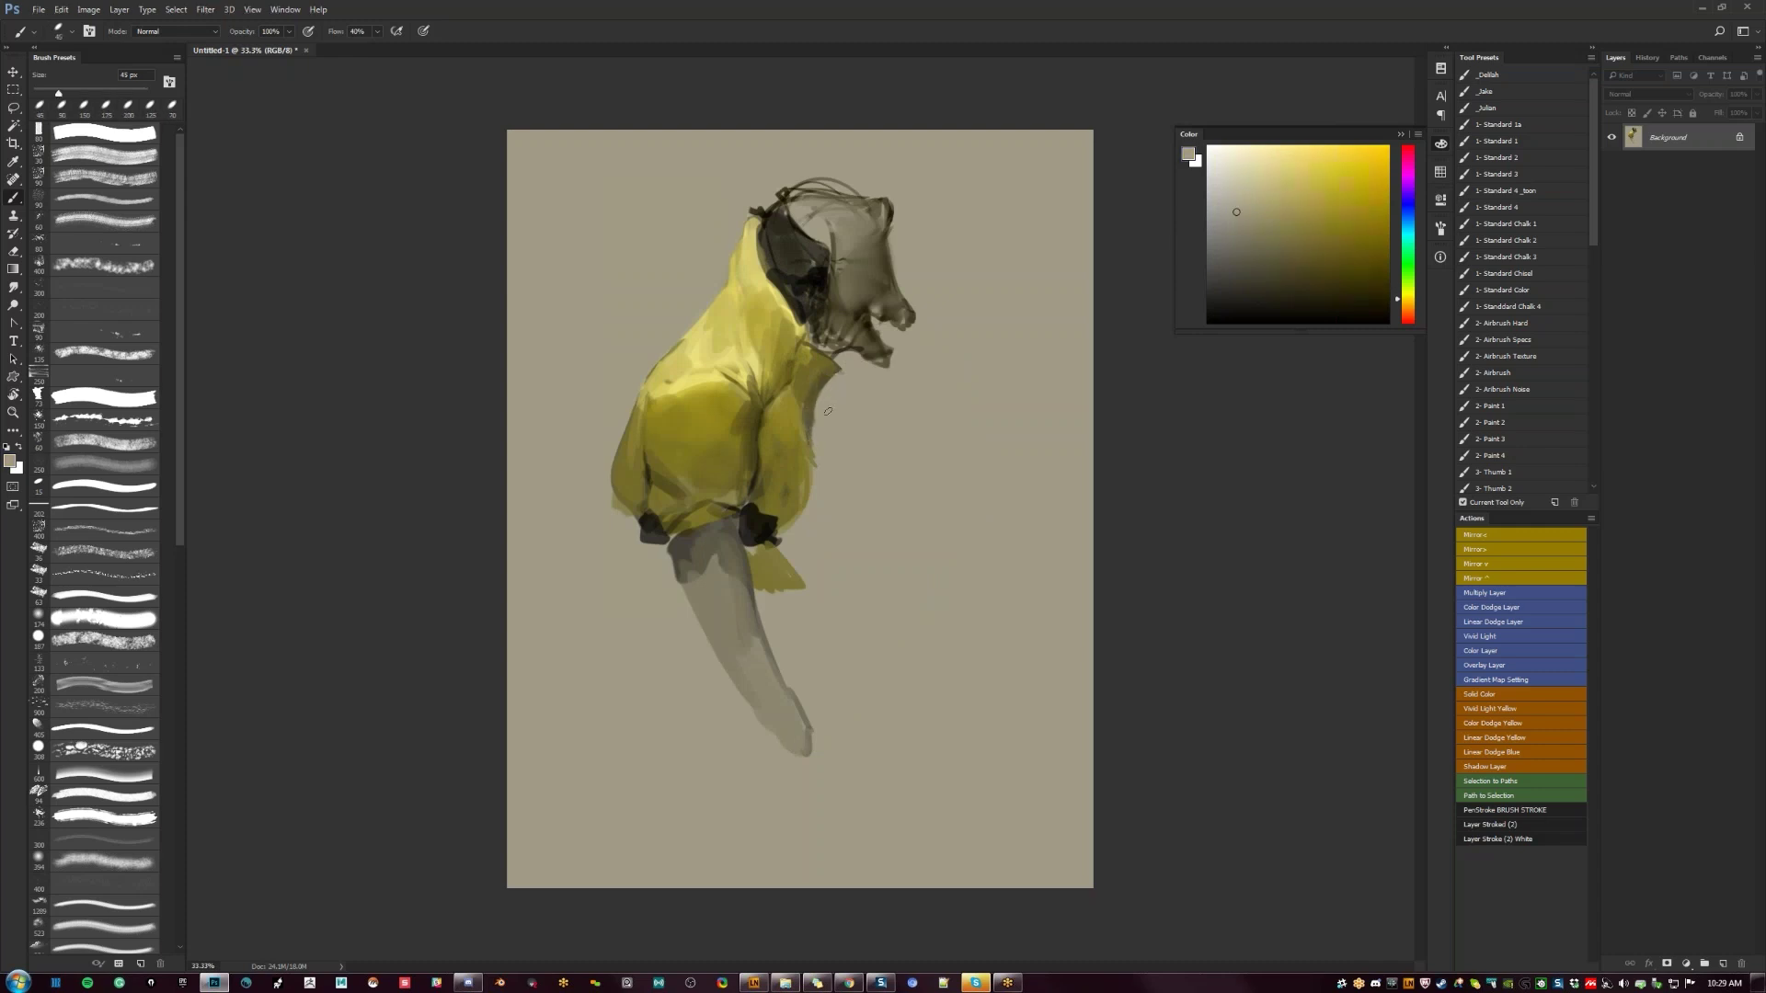
left_click_drag(838, 366, 809, 506)
key("d")
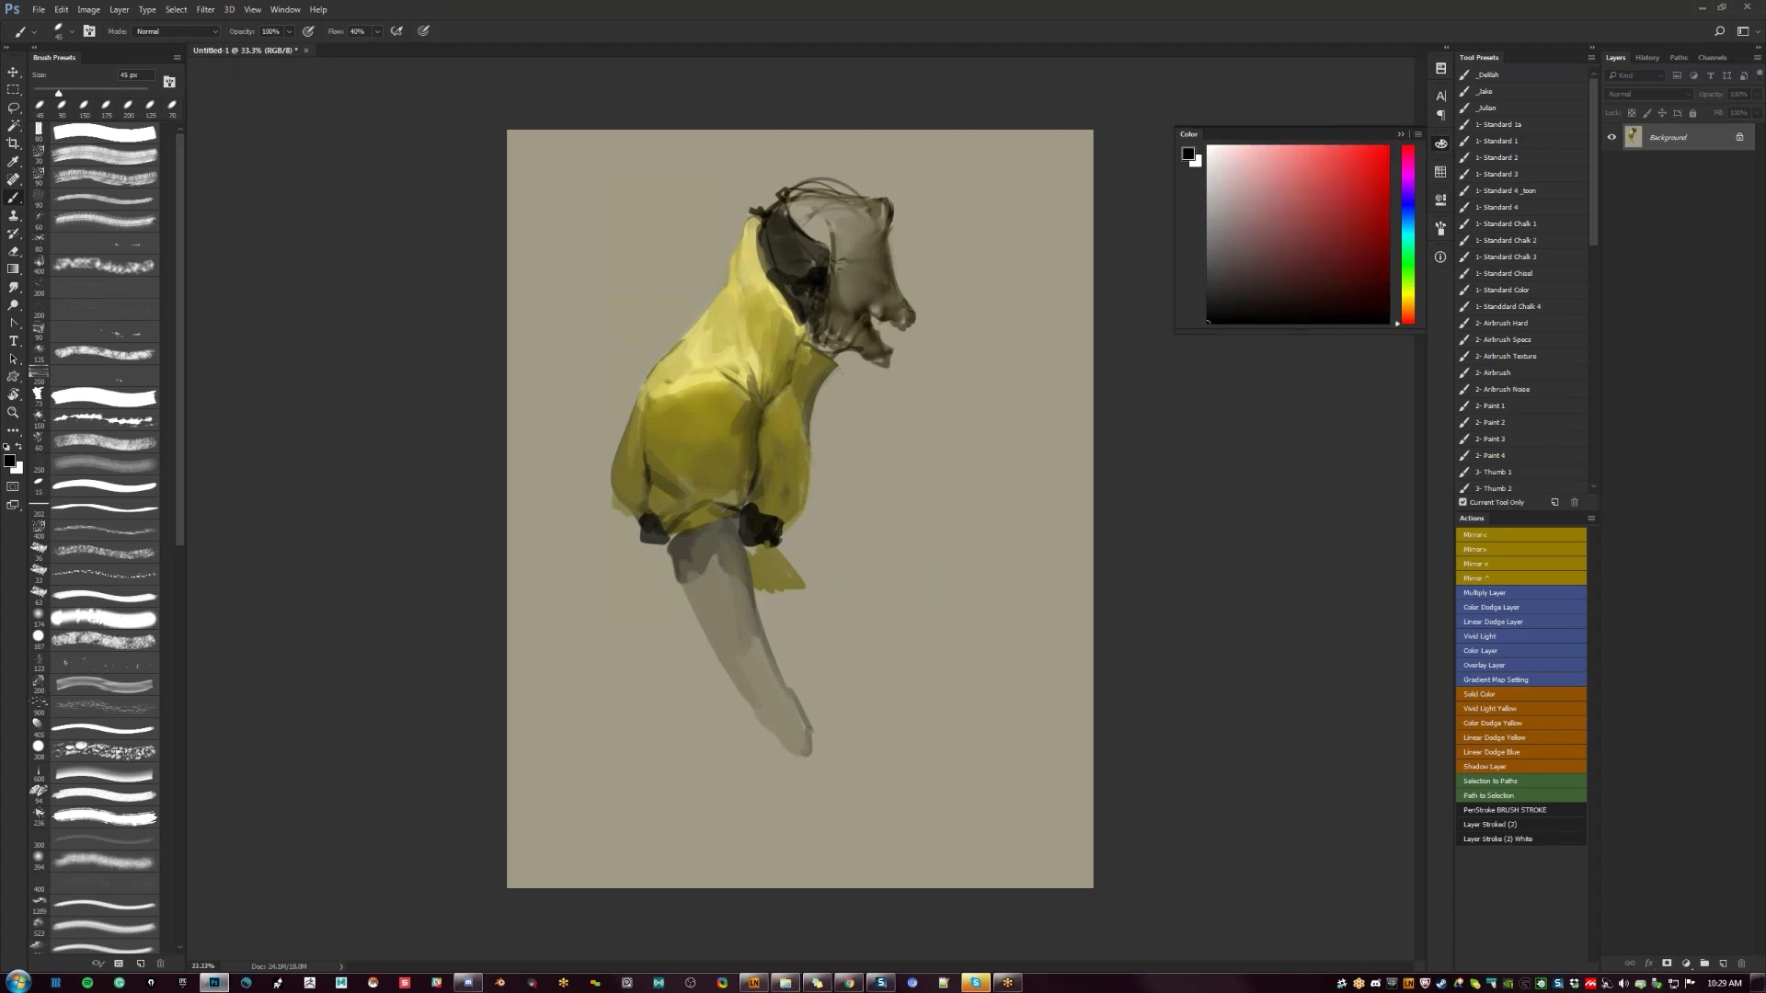
key("ctrl+shift+h")
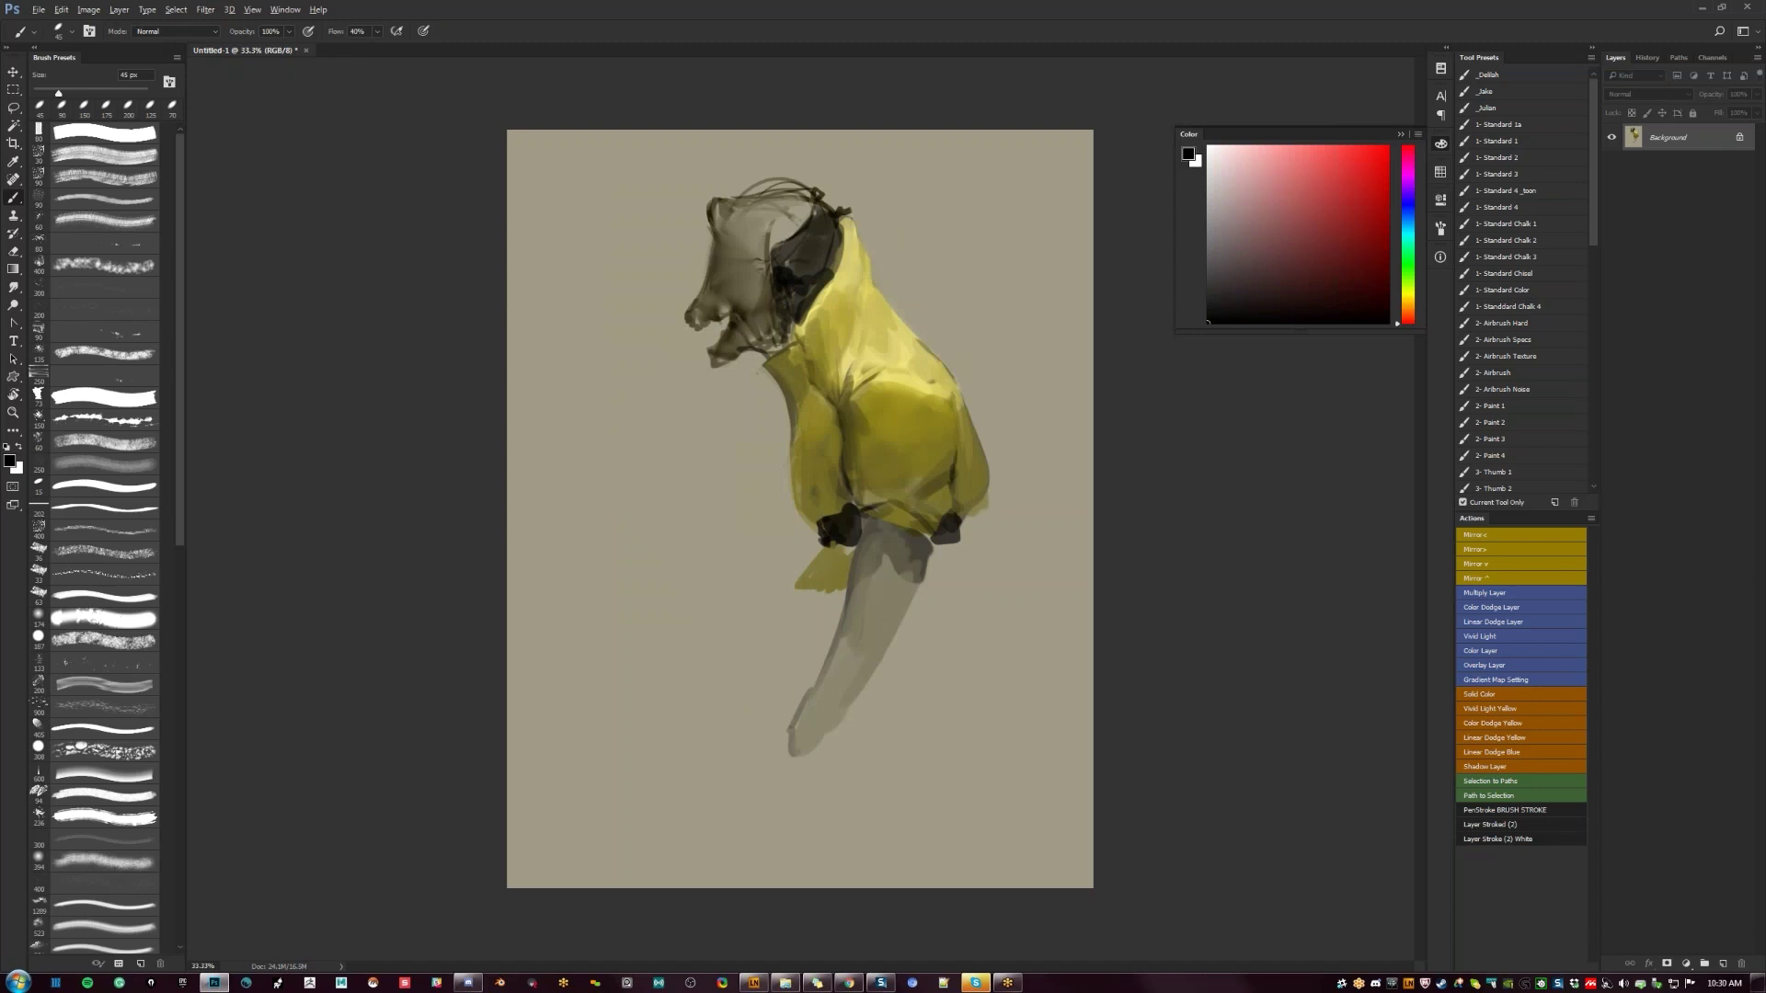
- Paint black along the neck opening under the jaw with a 60 px brush and mirror the view
left_click(799, 387, "alt")
key("bracketright")
key("bracketright")
key("bracketright")
key("bracketright")
key("bracketright")
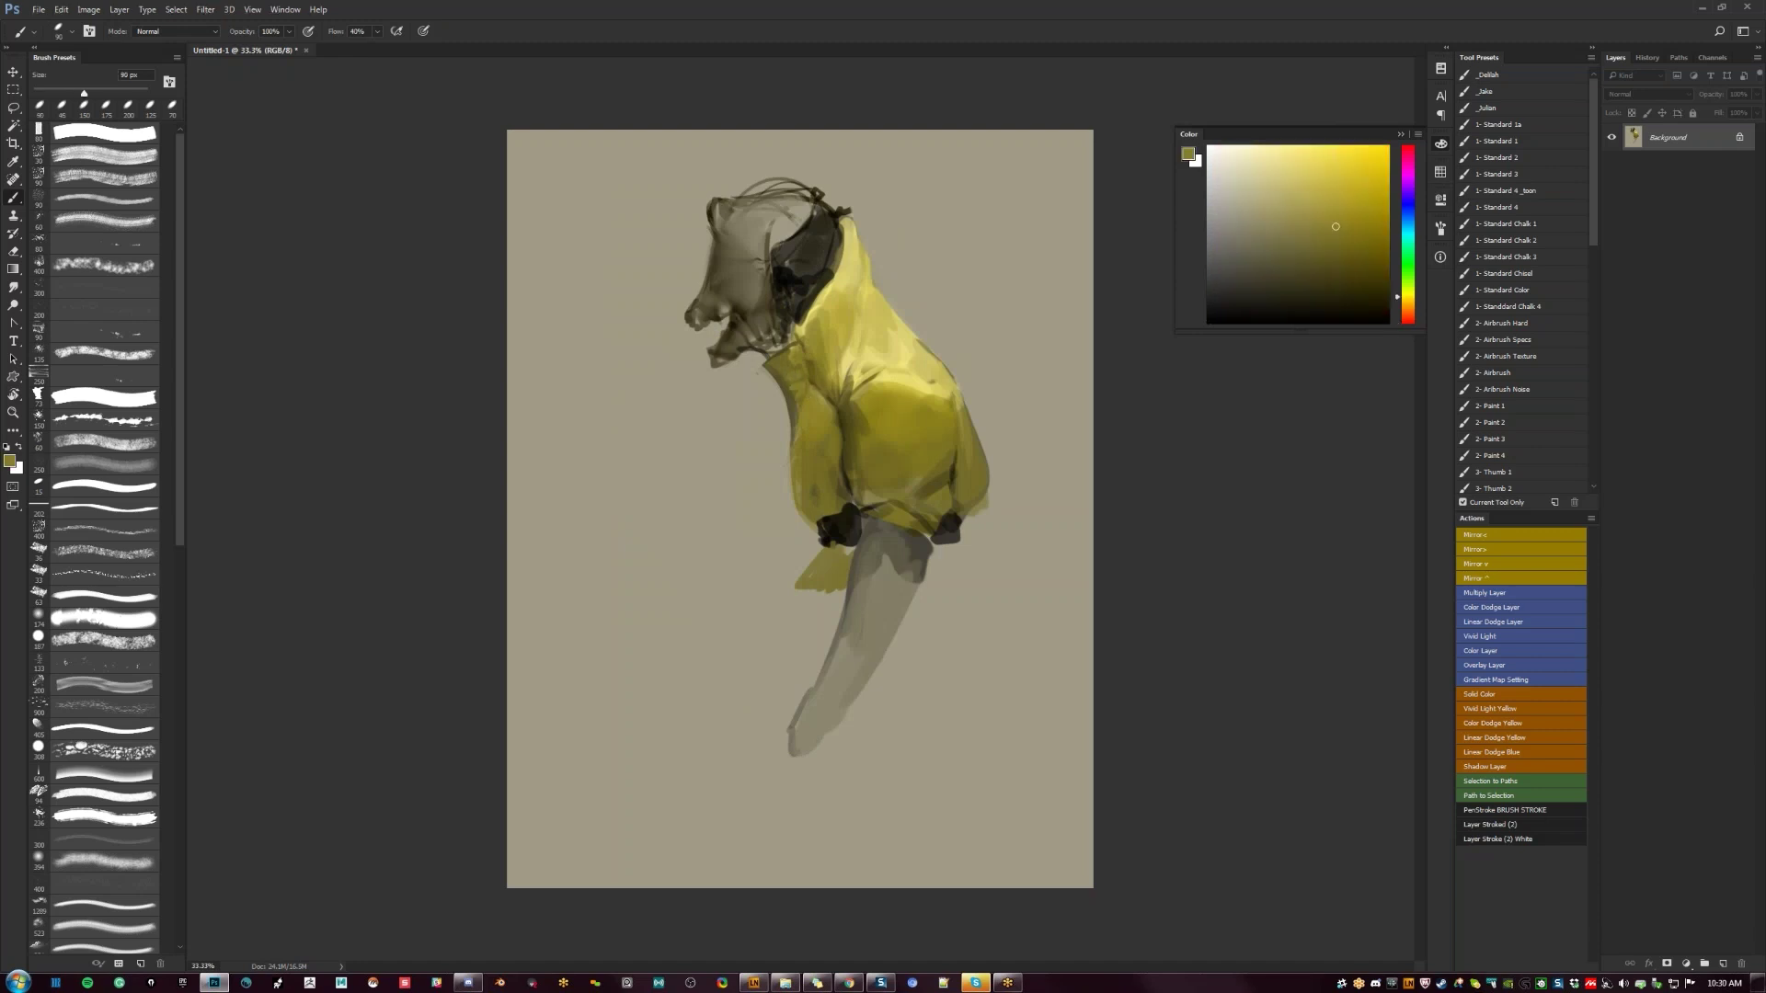
key("bracketleft")
key("bracketleft")
key("bracketleft")
key("bracketleft")
key("d")
mouse_move(787, 333)
left_mouse_down()
mouse_move(762, 348)
mouse_move(785, 329)
mouse_move(778, 342)
left_mouse_up()
key("F2")
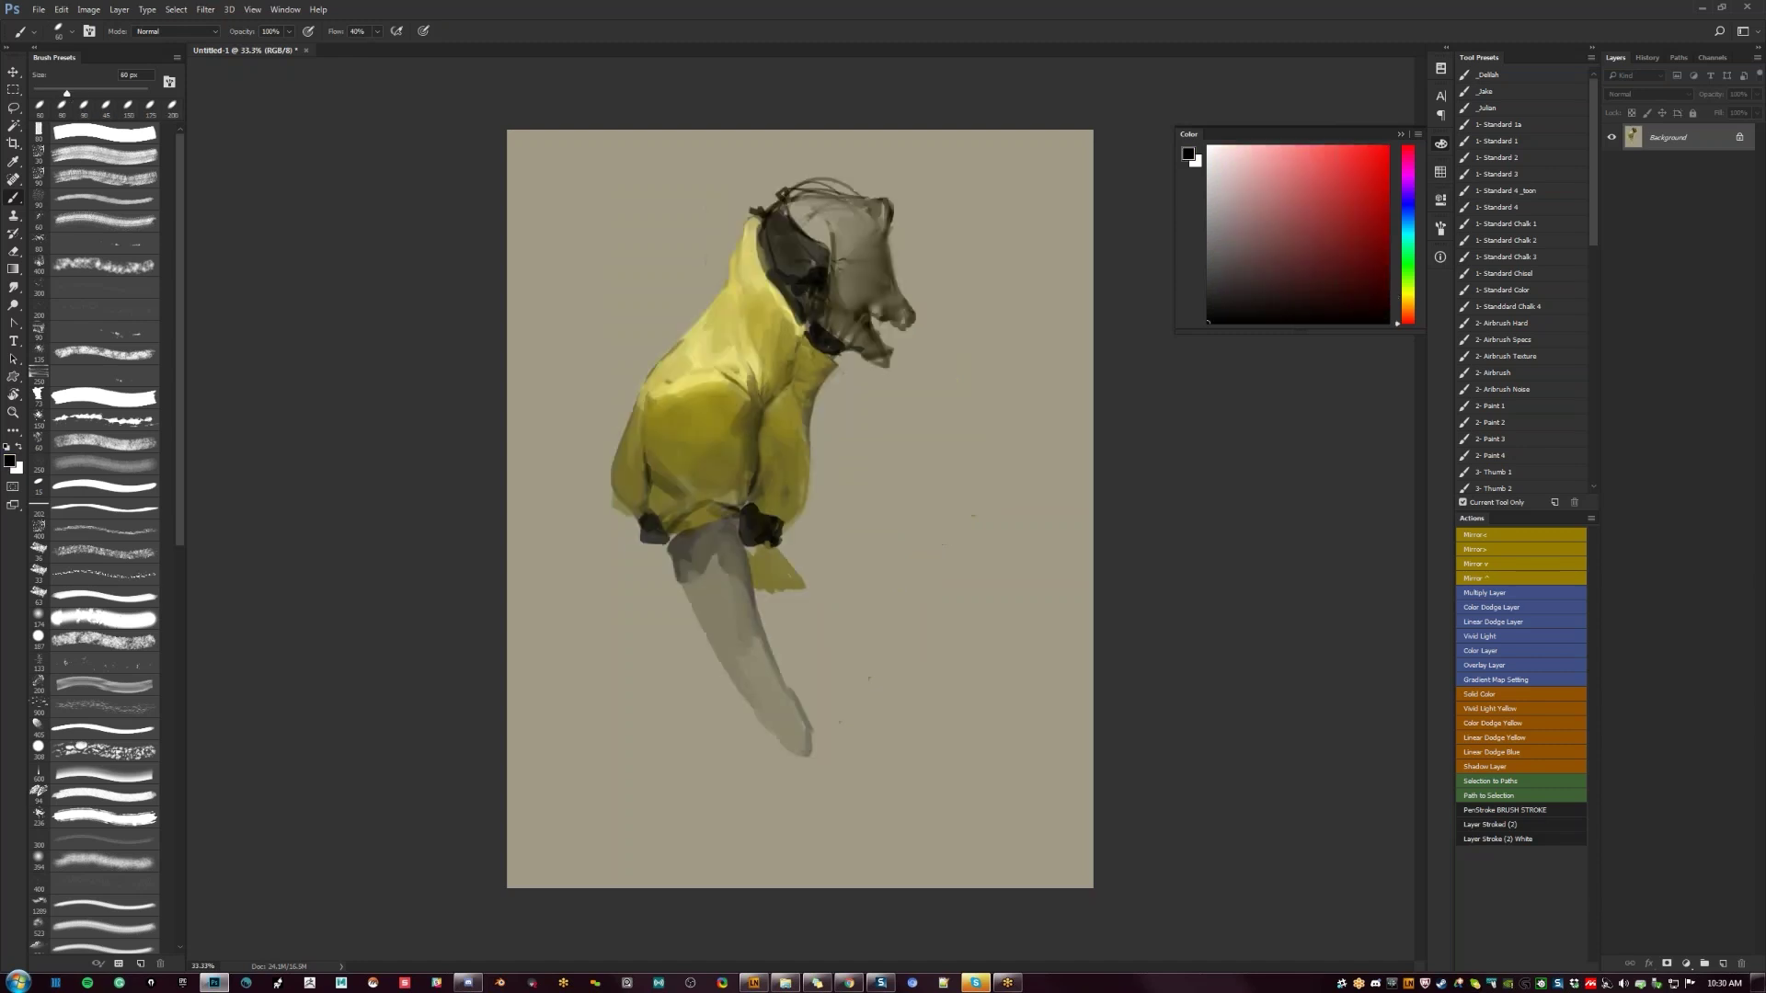
- Paint dark diagonal stripes on the garment's chest below the jaw and trim their outer edge with sampled background beige
key("x")
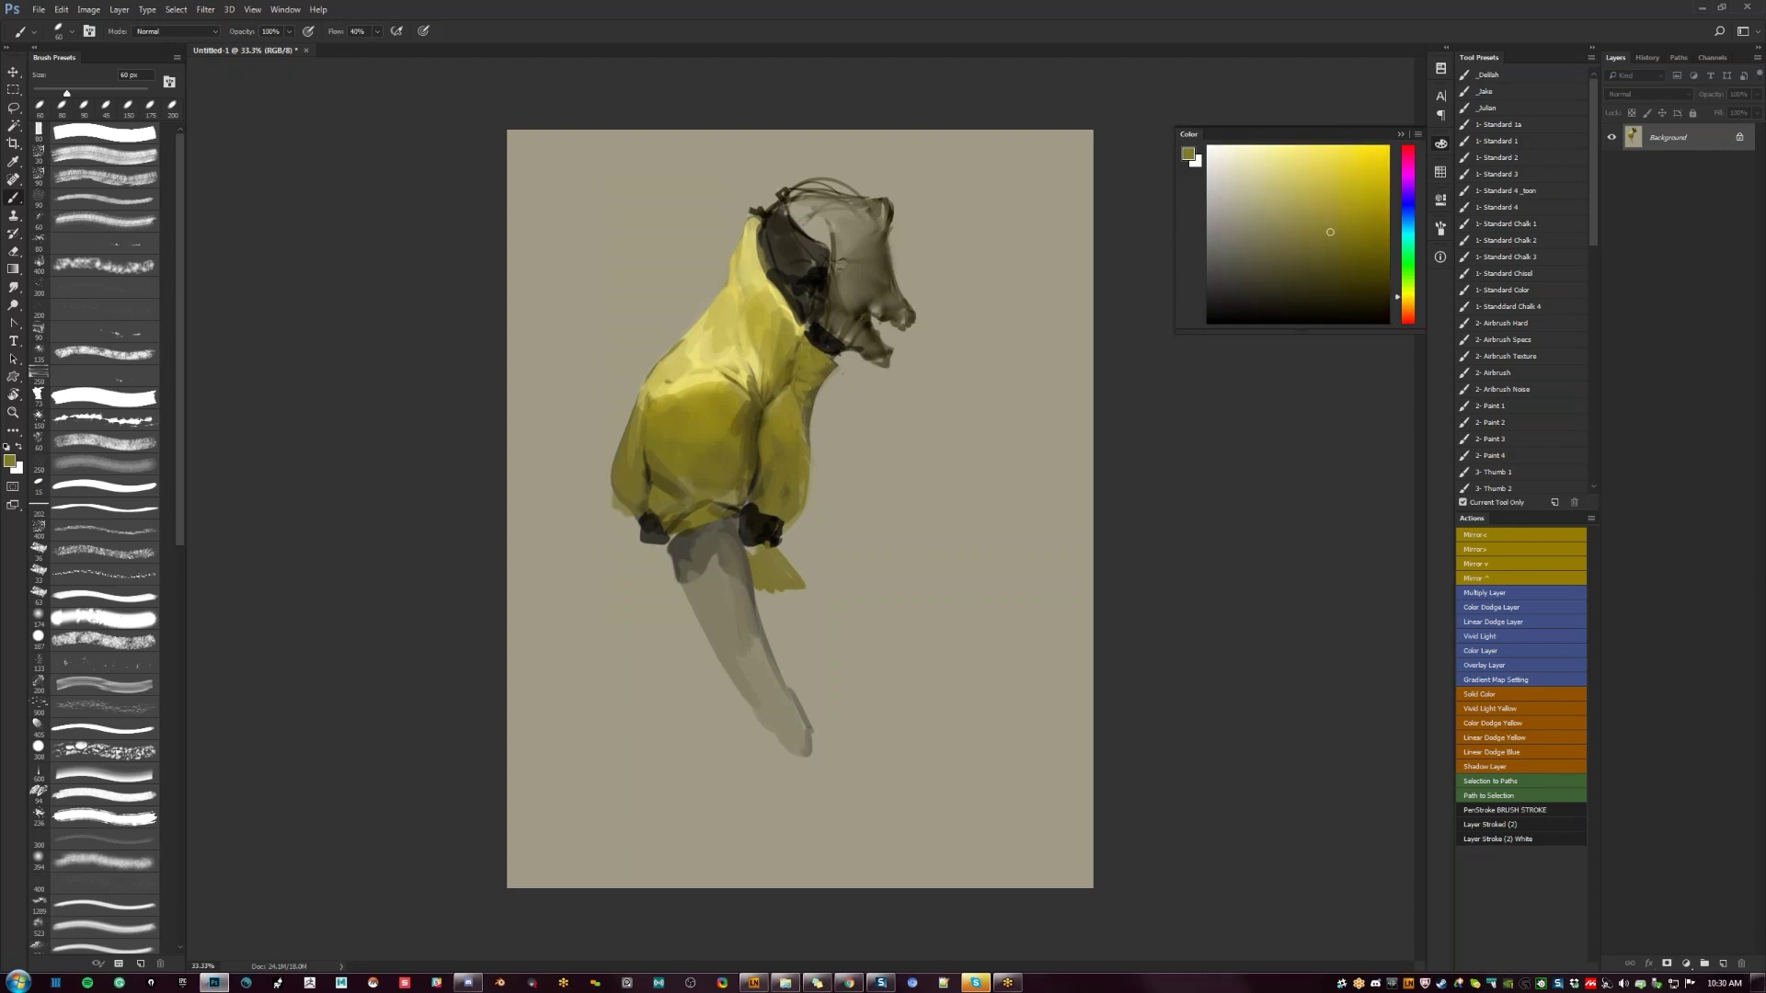
key("x")
mouse_move(805, 341)
left_mouse_down()
mouse_move(829, 368)
mouse_move(793, 396)
left_mouse_up()
left_click(857, 396, "alt")
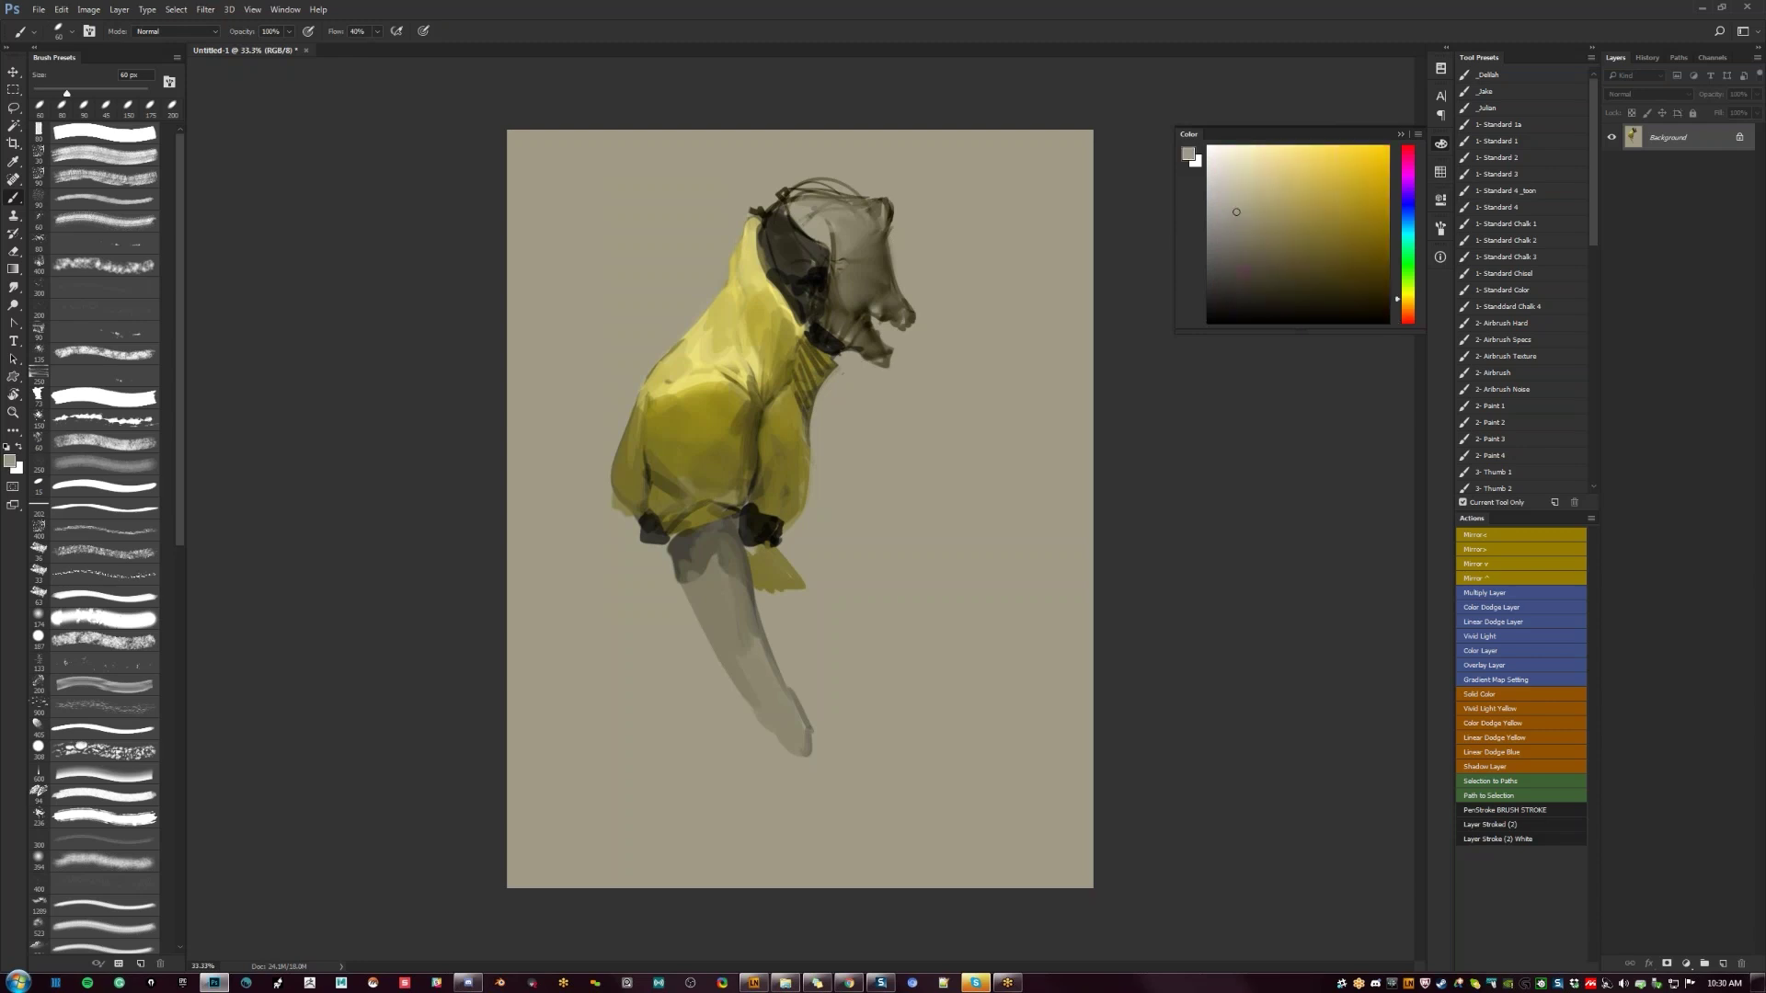
left_click_drag(835, 359, 824, 389)
key("d")
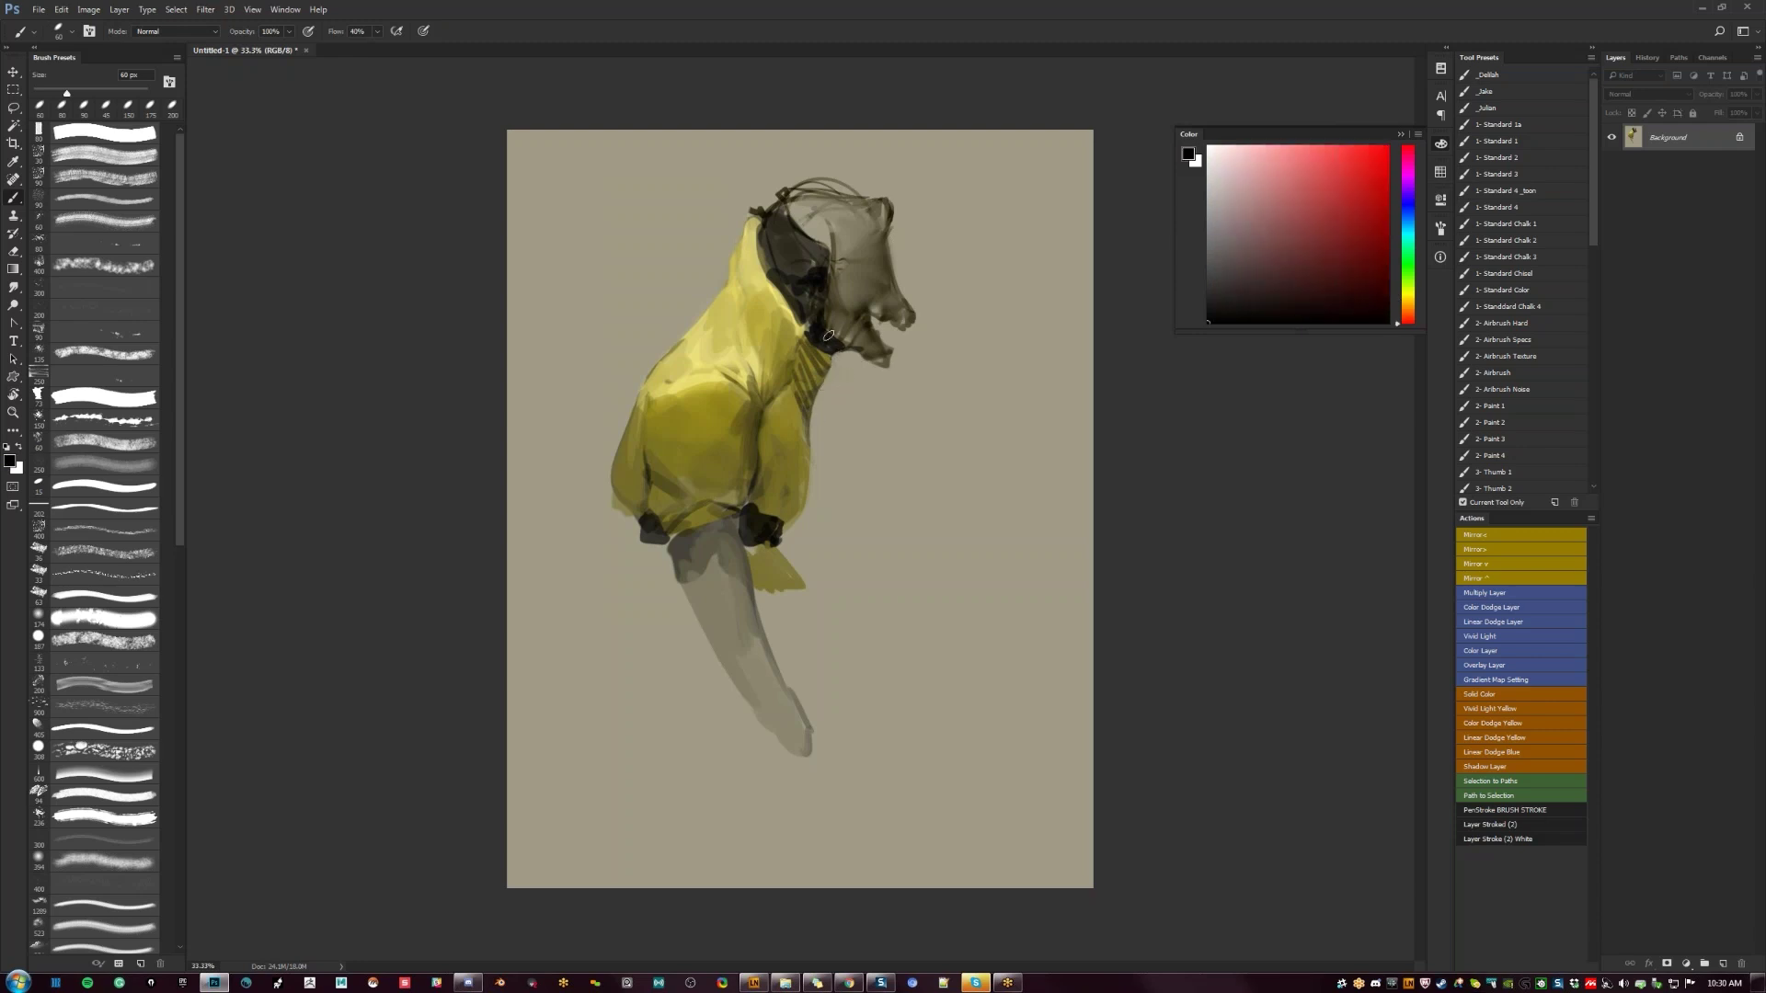
- Shade the creature's jaw, cheek and temple with greys sampled from the head using a 90 px brush
left_click(842, 270, "alt")
key("bracketright")
mouse_move(828, 320)
left_mouse_down()
mouse_move(836, 303)
mouse_move(848, 320)
left_mouse_up()
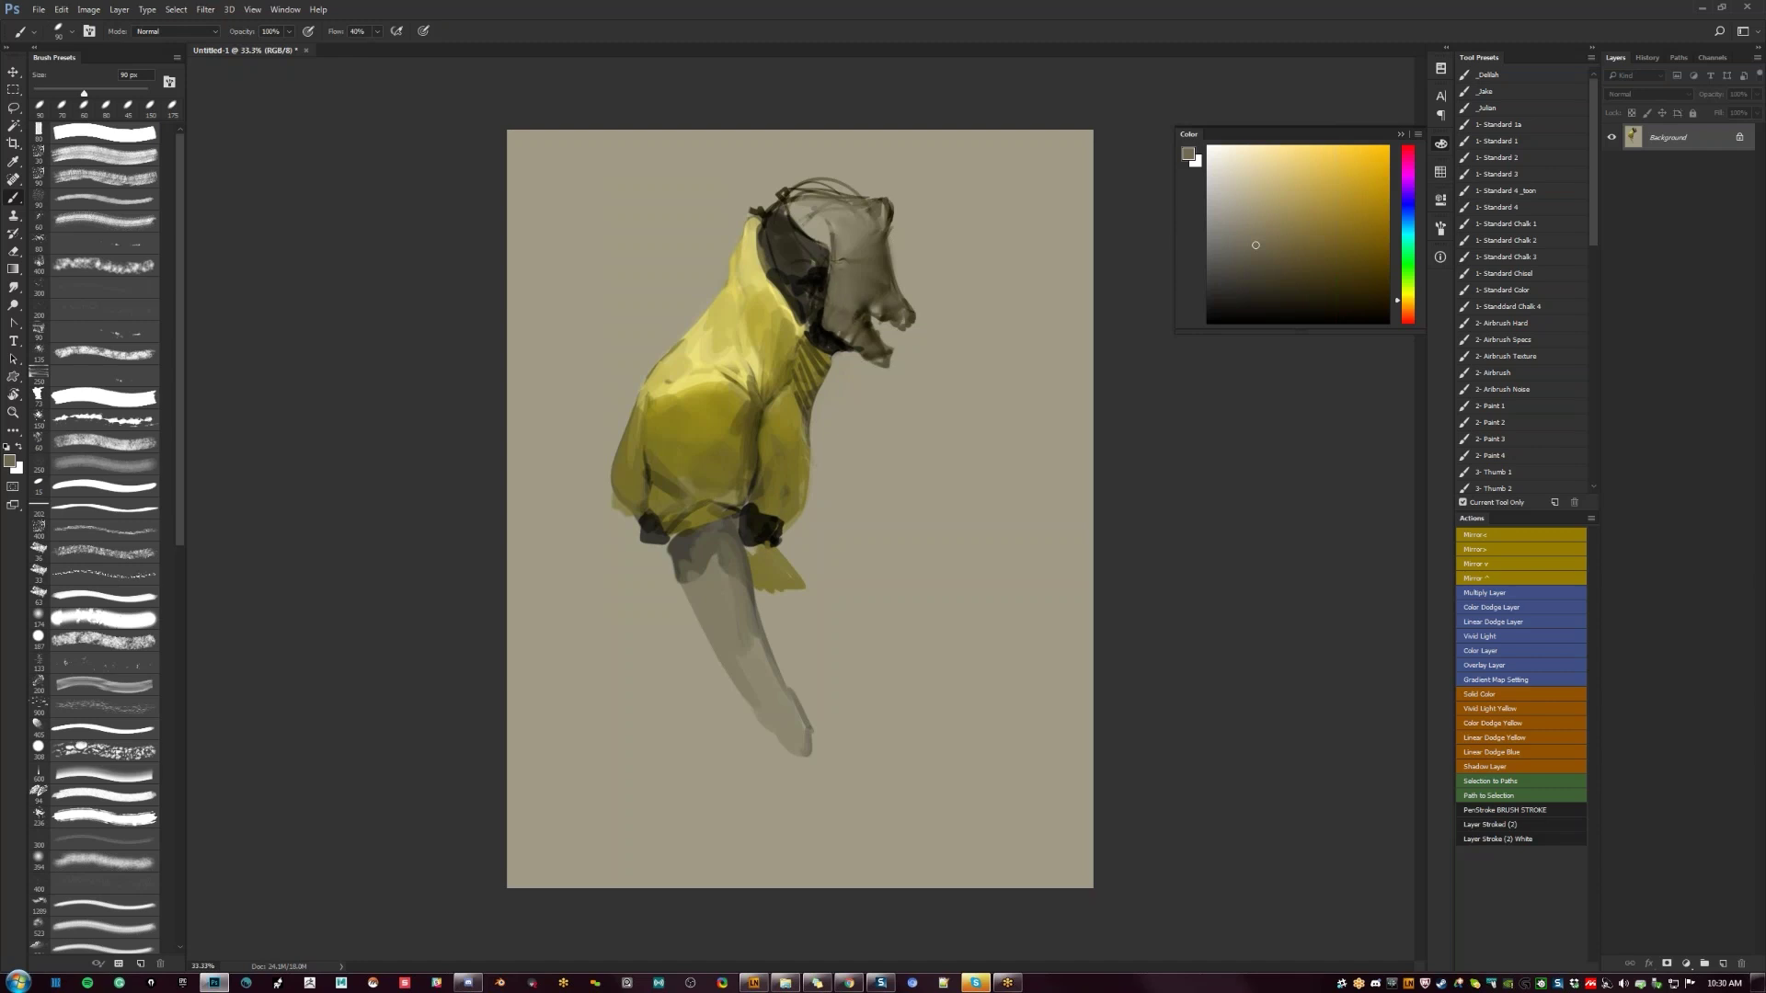
key("d")
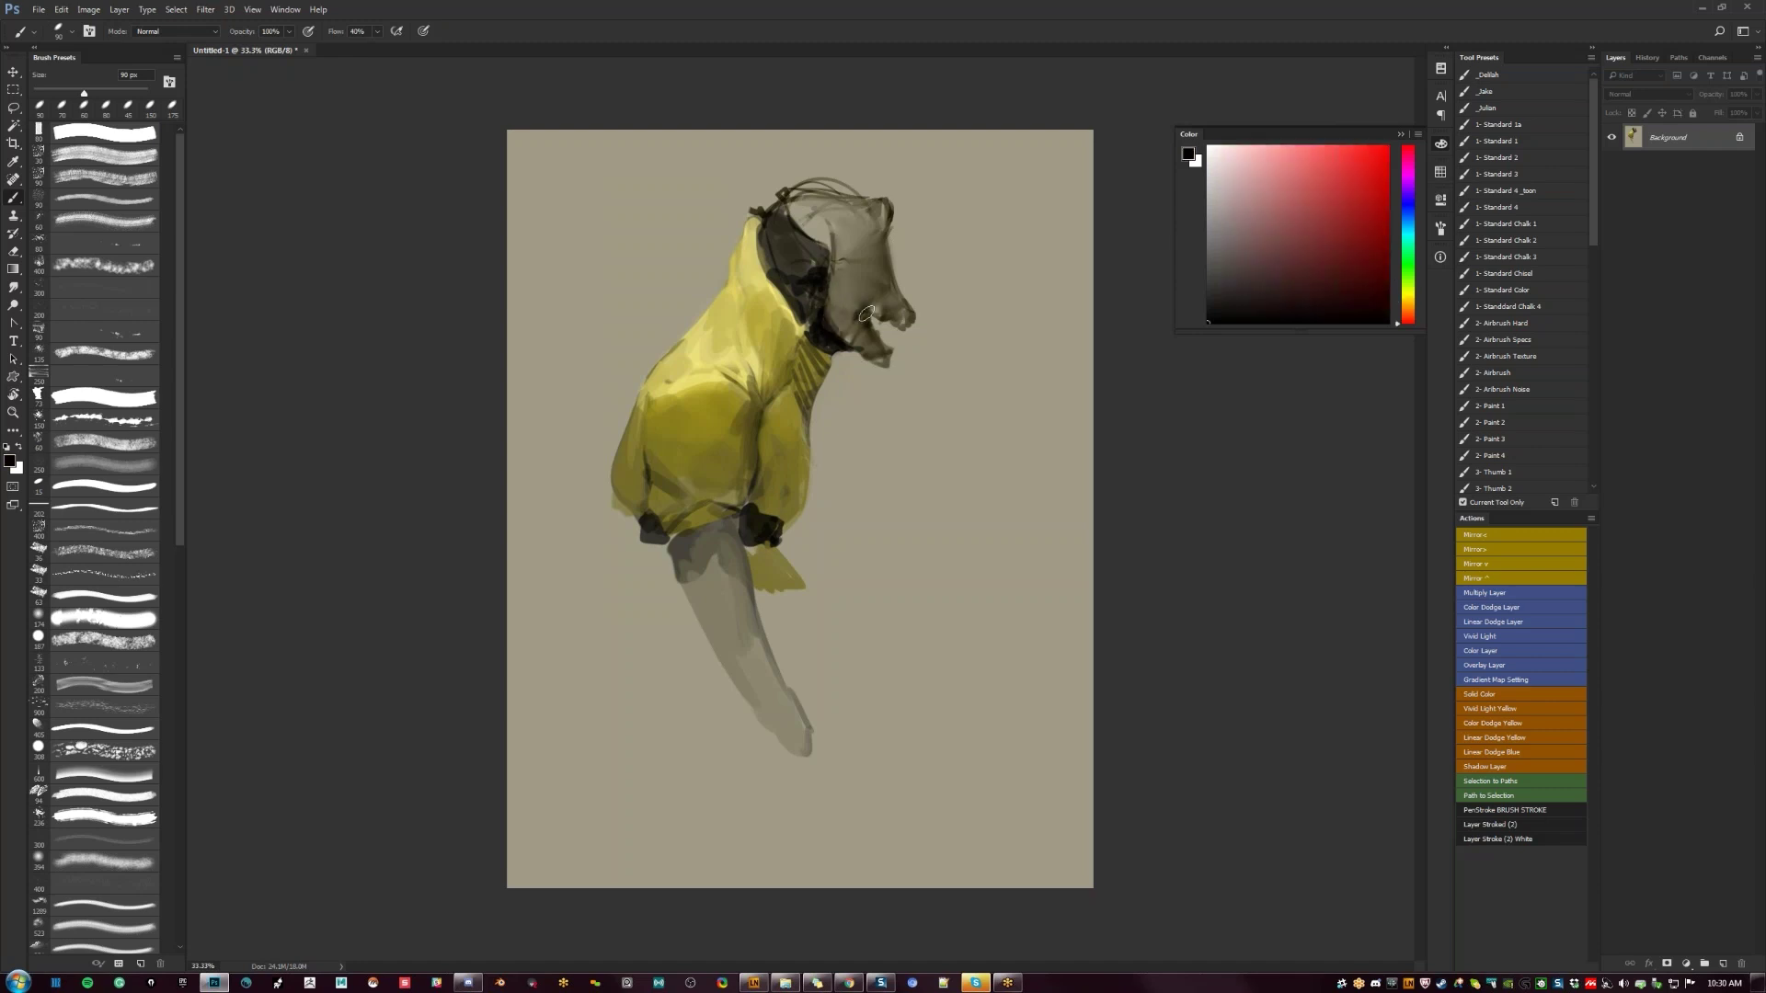
left_click(839, 307, "alt")
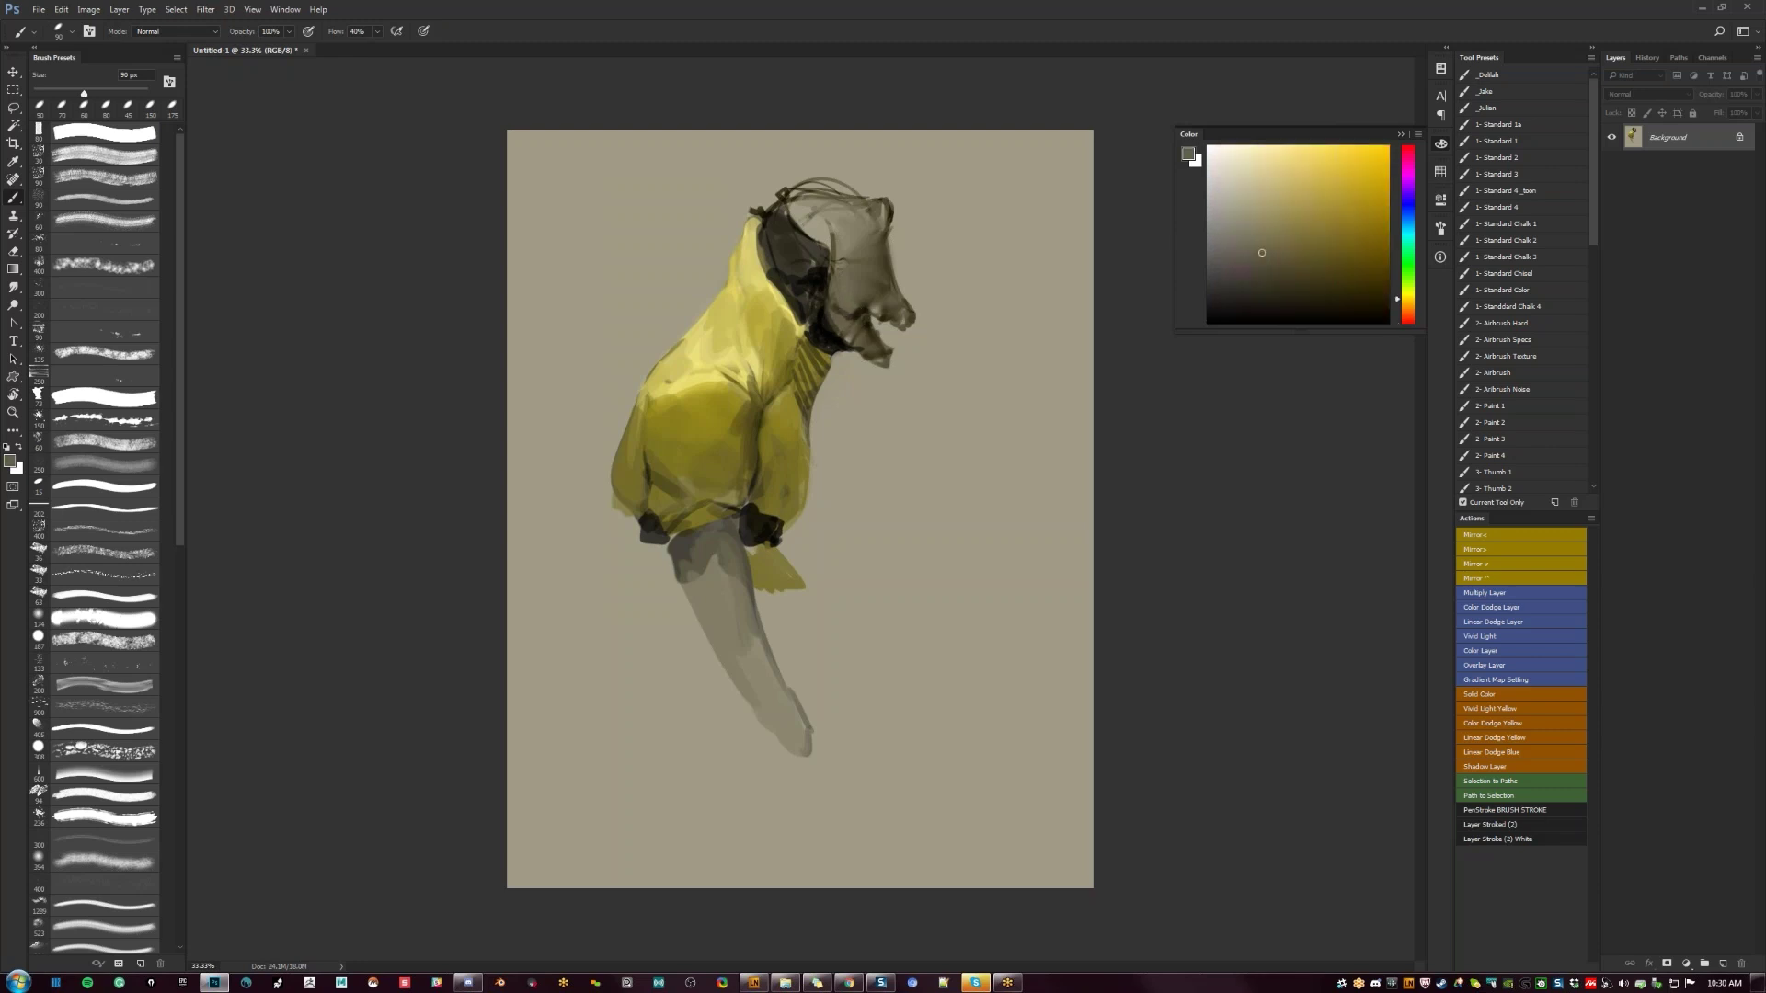
left_click(837, 309, "alt")
left_click(840, 304, "alt")
left_click(835, 300, "alt")
left_click(836, 267, "alt")
left_click_drag(823, 225, 833, 254)
left_click(818, 215, "alt")
key("F2")
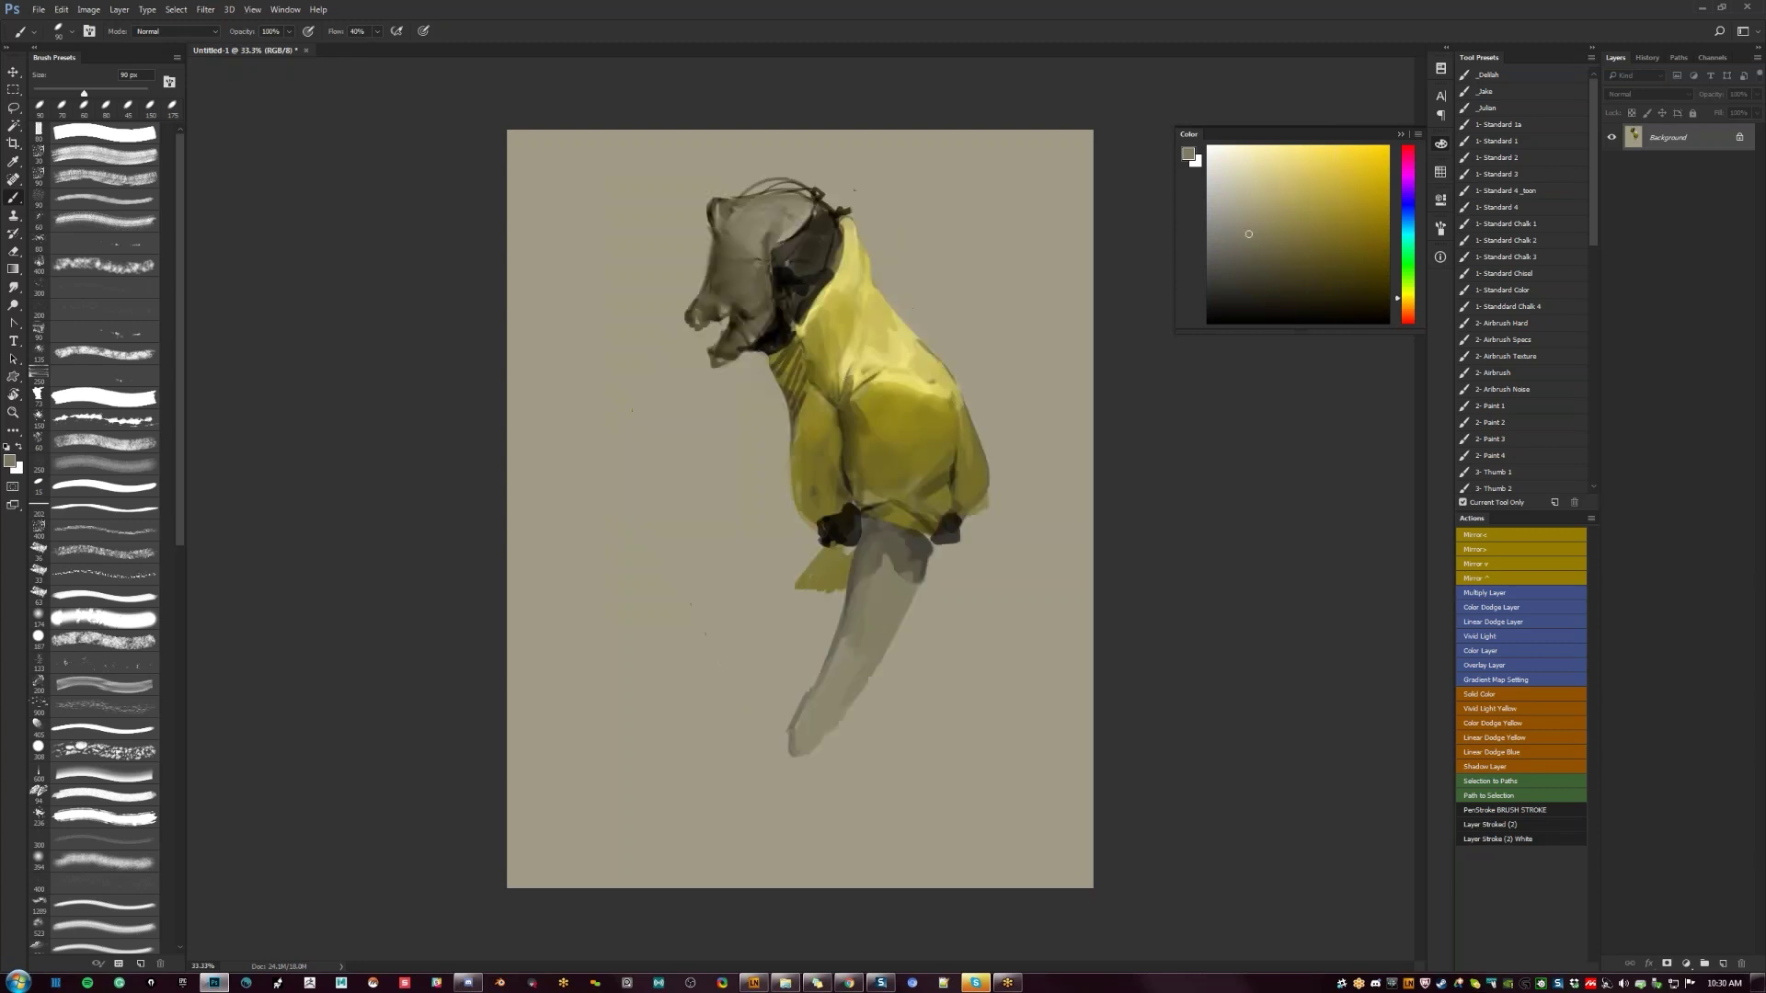
- Clean up the loose sketch lines over the top of the head with sampled light grey and background beige
left_click(777, 221, "alt")
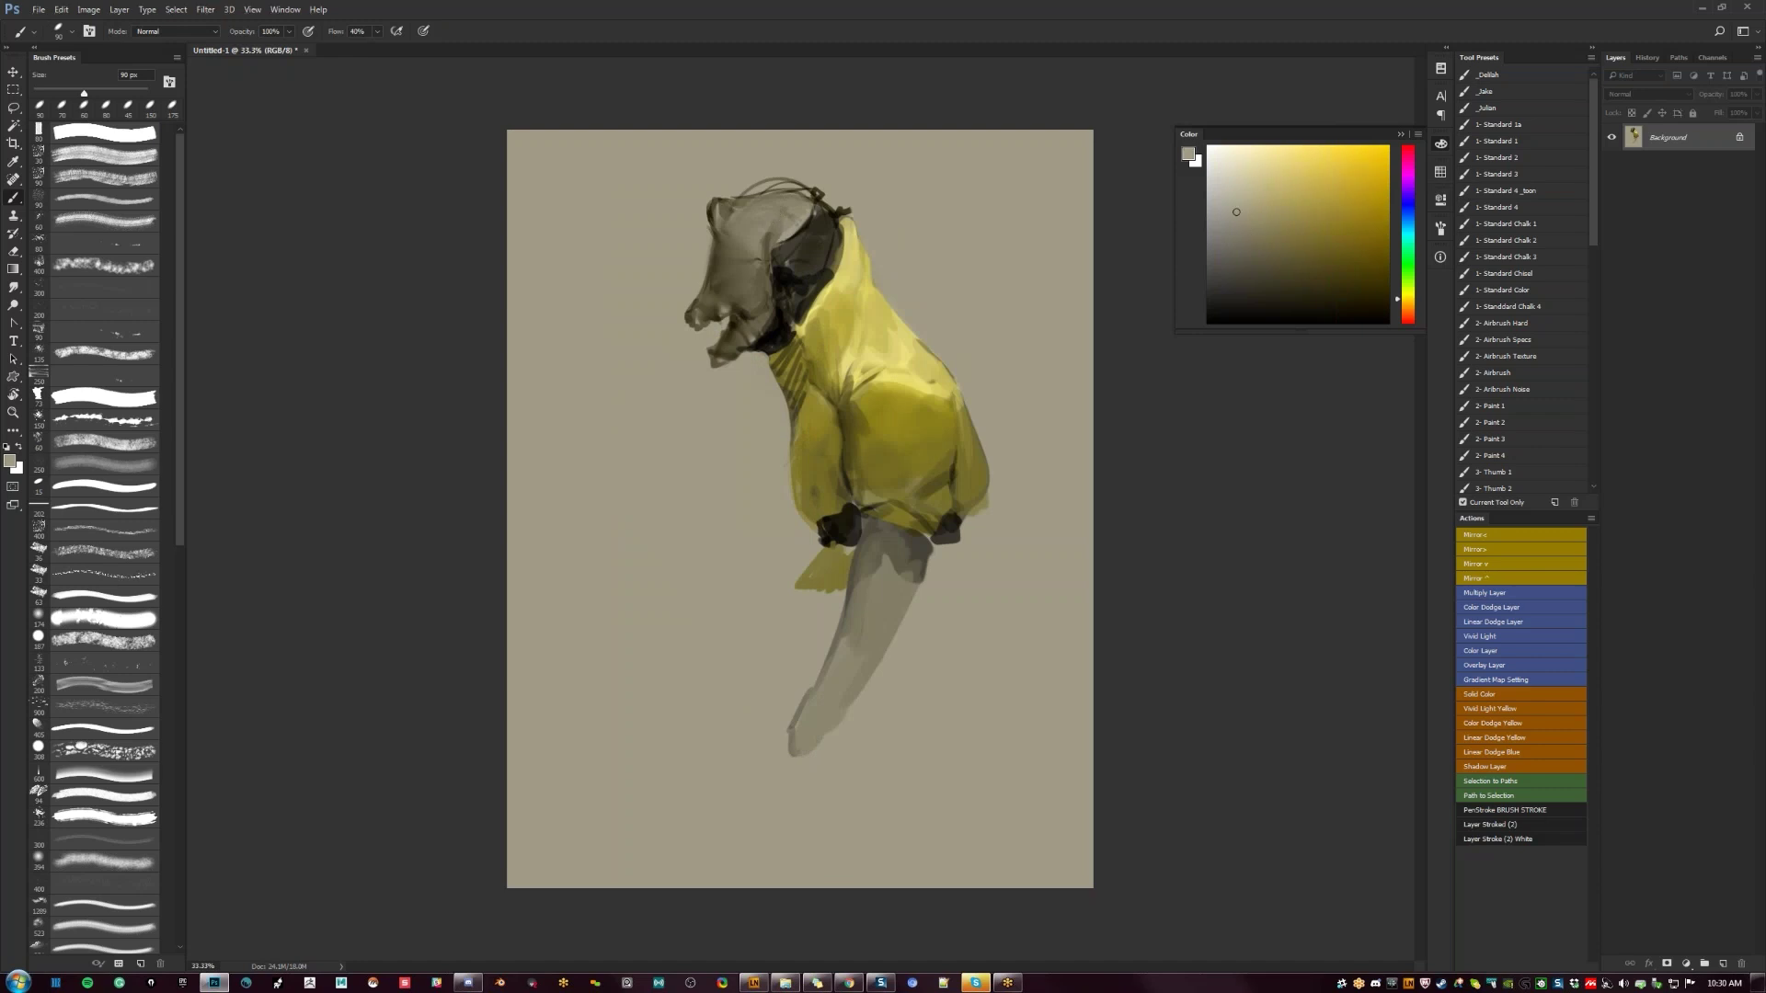
left_click(782, 204, "alt")
mouse_move(761, 192)
left_mouse_down()
mouse_move(807, 208)
mouse_move(727, 209)
mouse_move(712, 229)
left_mouse_up()
key("[")
key("[")
key("[")
key("[")
key("bracketleft")
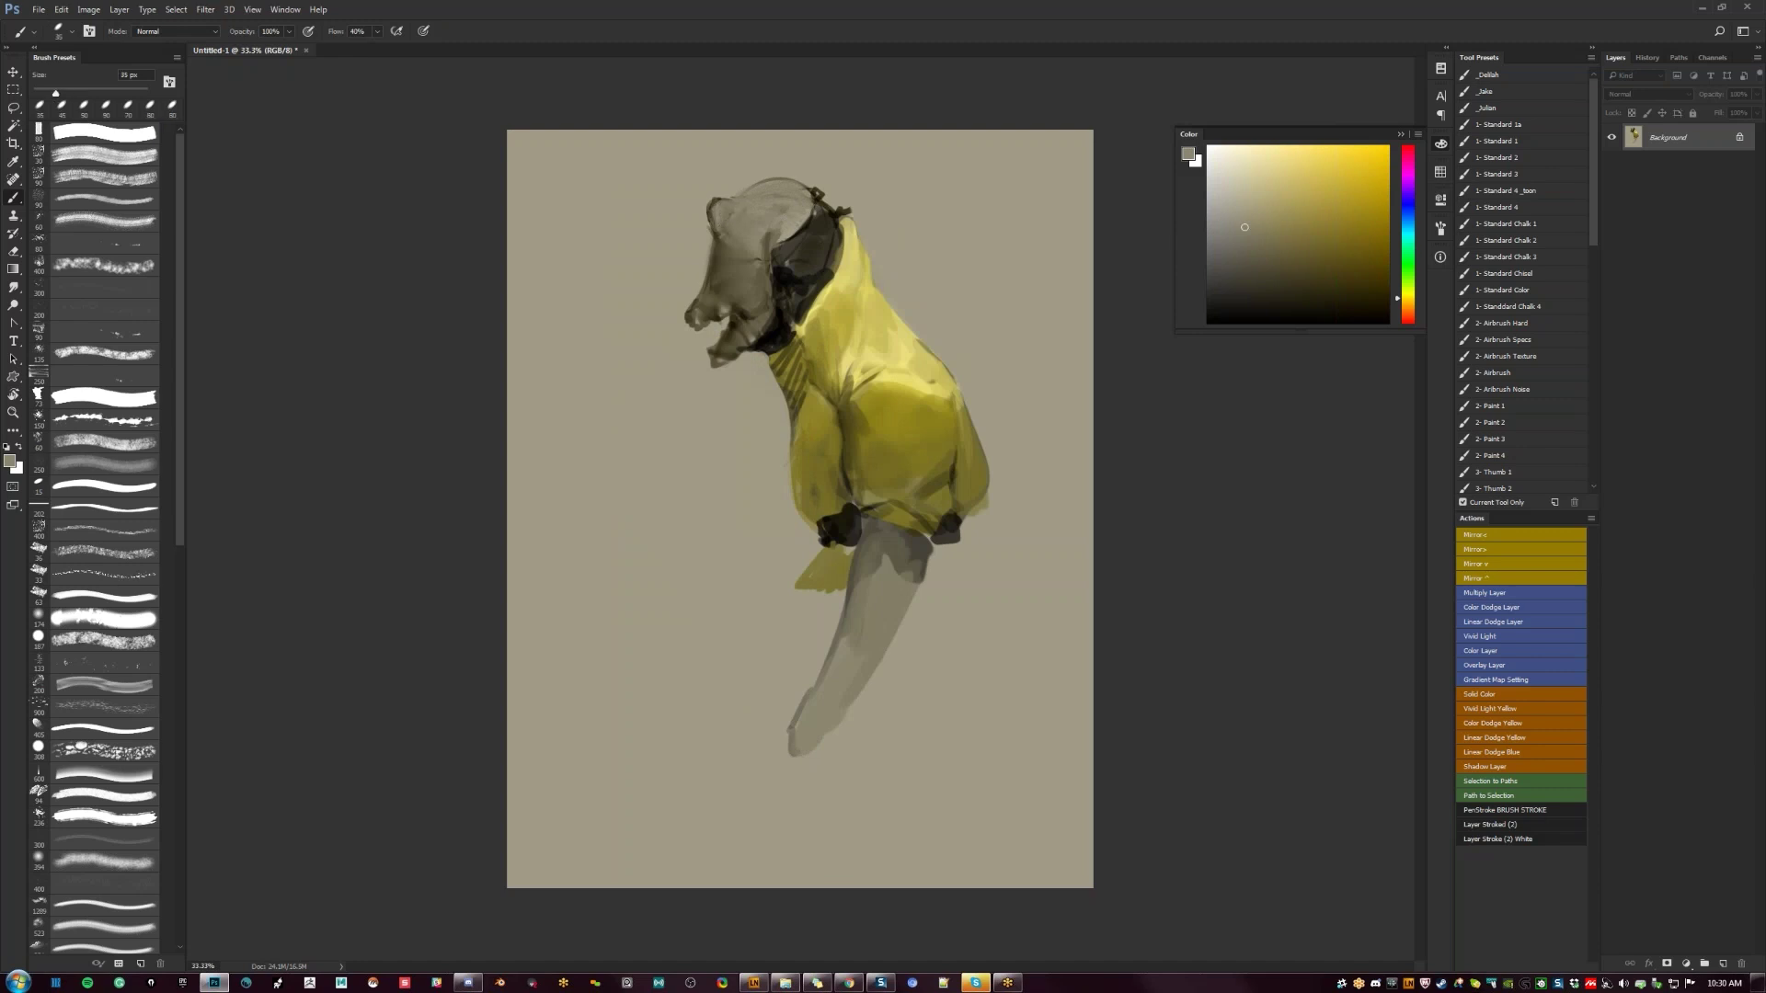
- Shade the snout with sampled grey, trim its front contour with background beige and mirror the view
key("bracketright")
left_click(725, 254, "alt")
mouse_move(716, 268)
left_mouse_down()
mouse_move(744, 283)
mouse_move(727, 274)
left_mouse_up()
left_click(715, 237, "alt")
left_click_drag(713, 239, 699, 271)
key("F2")
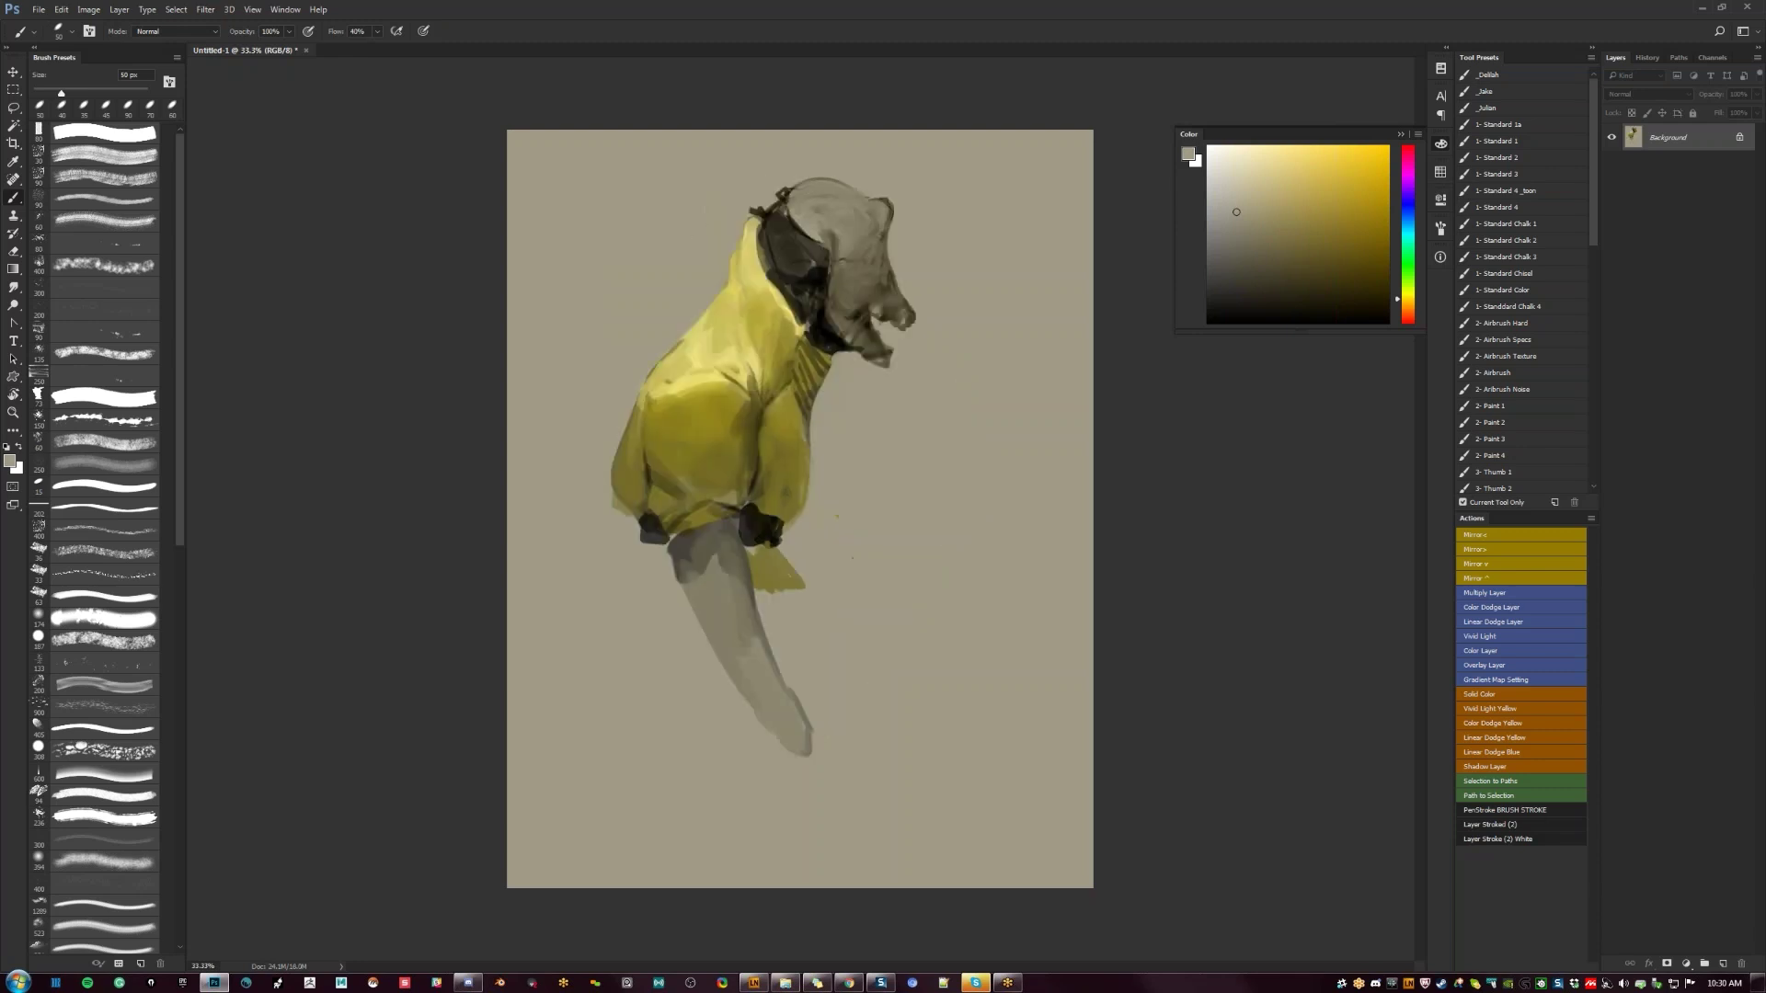
- Smooth the back of the crown with sampled grey tones and check the figure at reduced size in unmirrored view
left_click(855, 195, "alt")
left_click(800, 201, "alt")
key("z")
left_click(817, 370, "alt")
left_click(816, 370, "alt")
key("ctrl+shift+h")
left_click(817, 369)
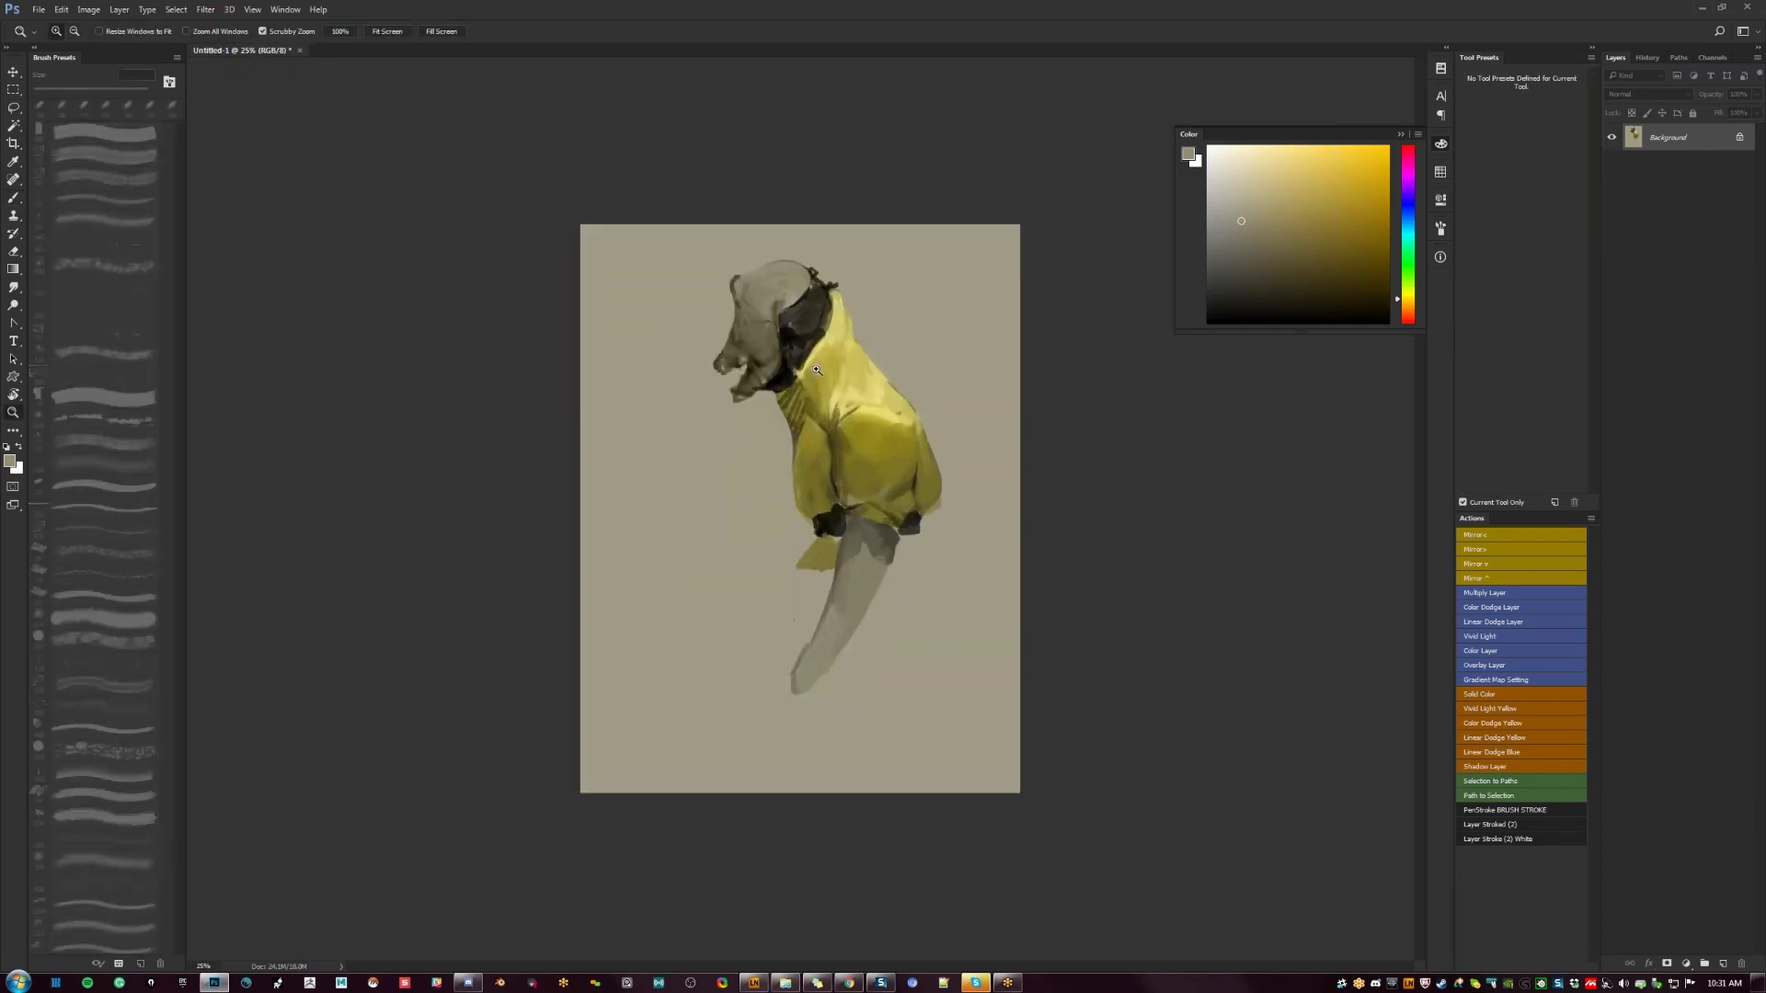
left_click(817, 369)
- Paint a black accent where the dark inner collar meets the side of the head and check it in mirrored view
key("b")
key("d")
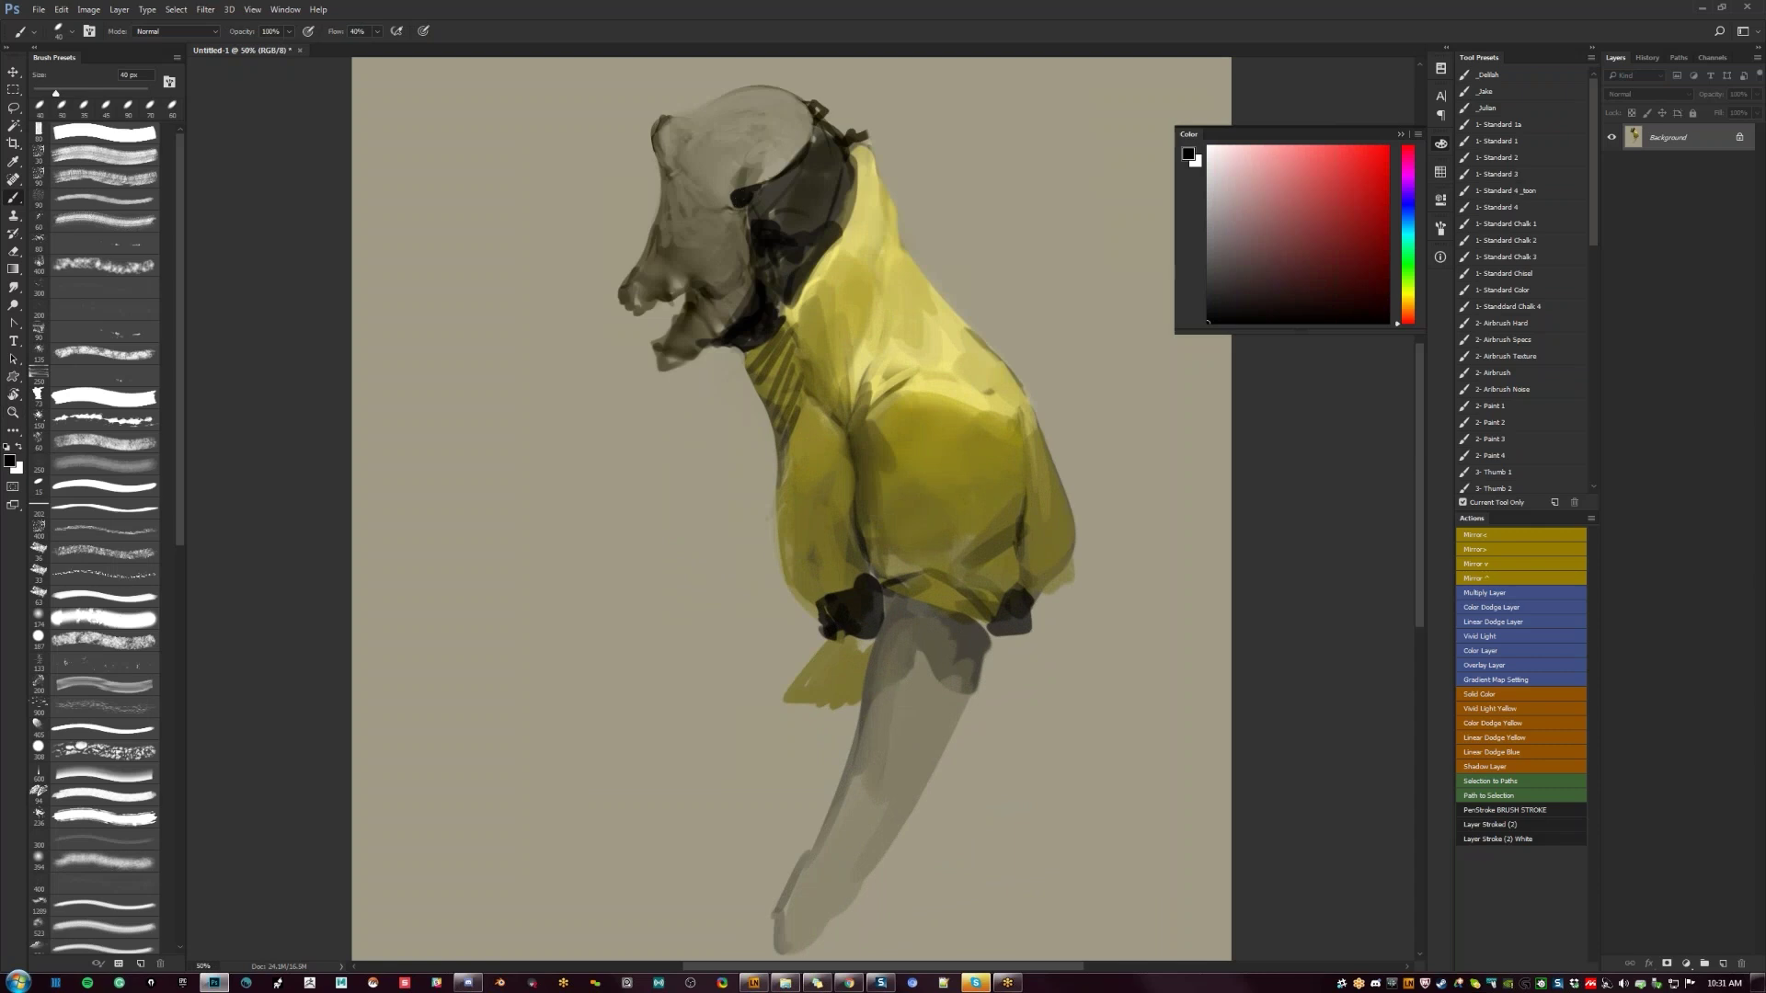
key("z")
key("ctrl+minus")
key("F2")
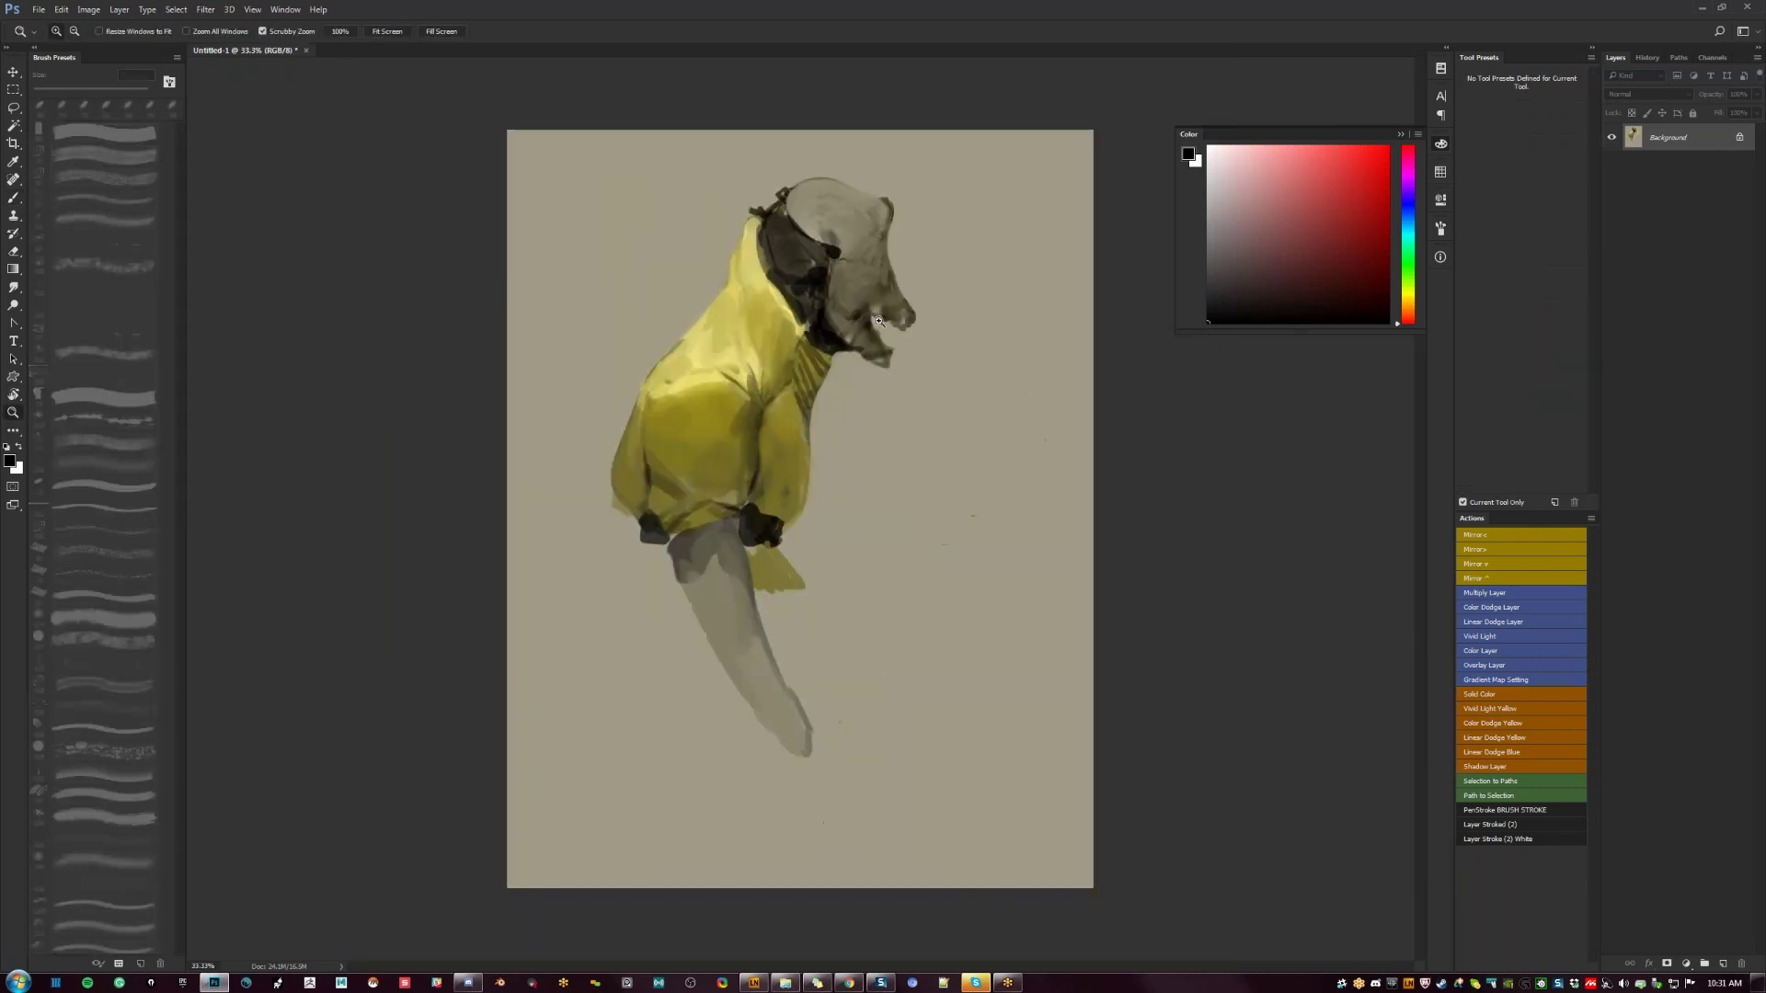
- Refine the head's surface with a sampled light grey using a 40 px brush
key("ctrl+plus")
key("b")
left_click(815, 154, "alt")
key("bracketleft")
key("bracketleft")
key("bracketleft")
key("bracketleft")
key("bracketleft")
key("bracketleft")
key("bracketleft")
key("bracketright")
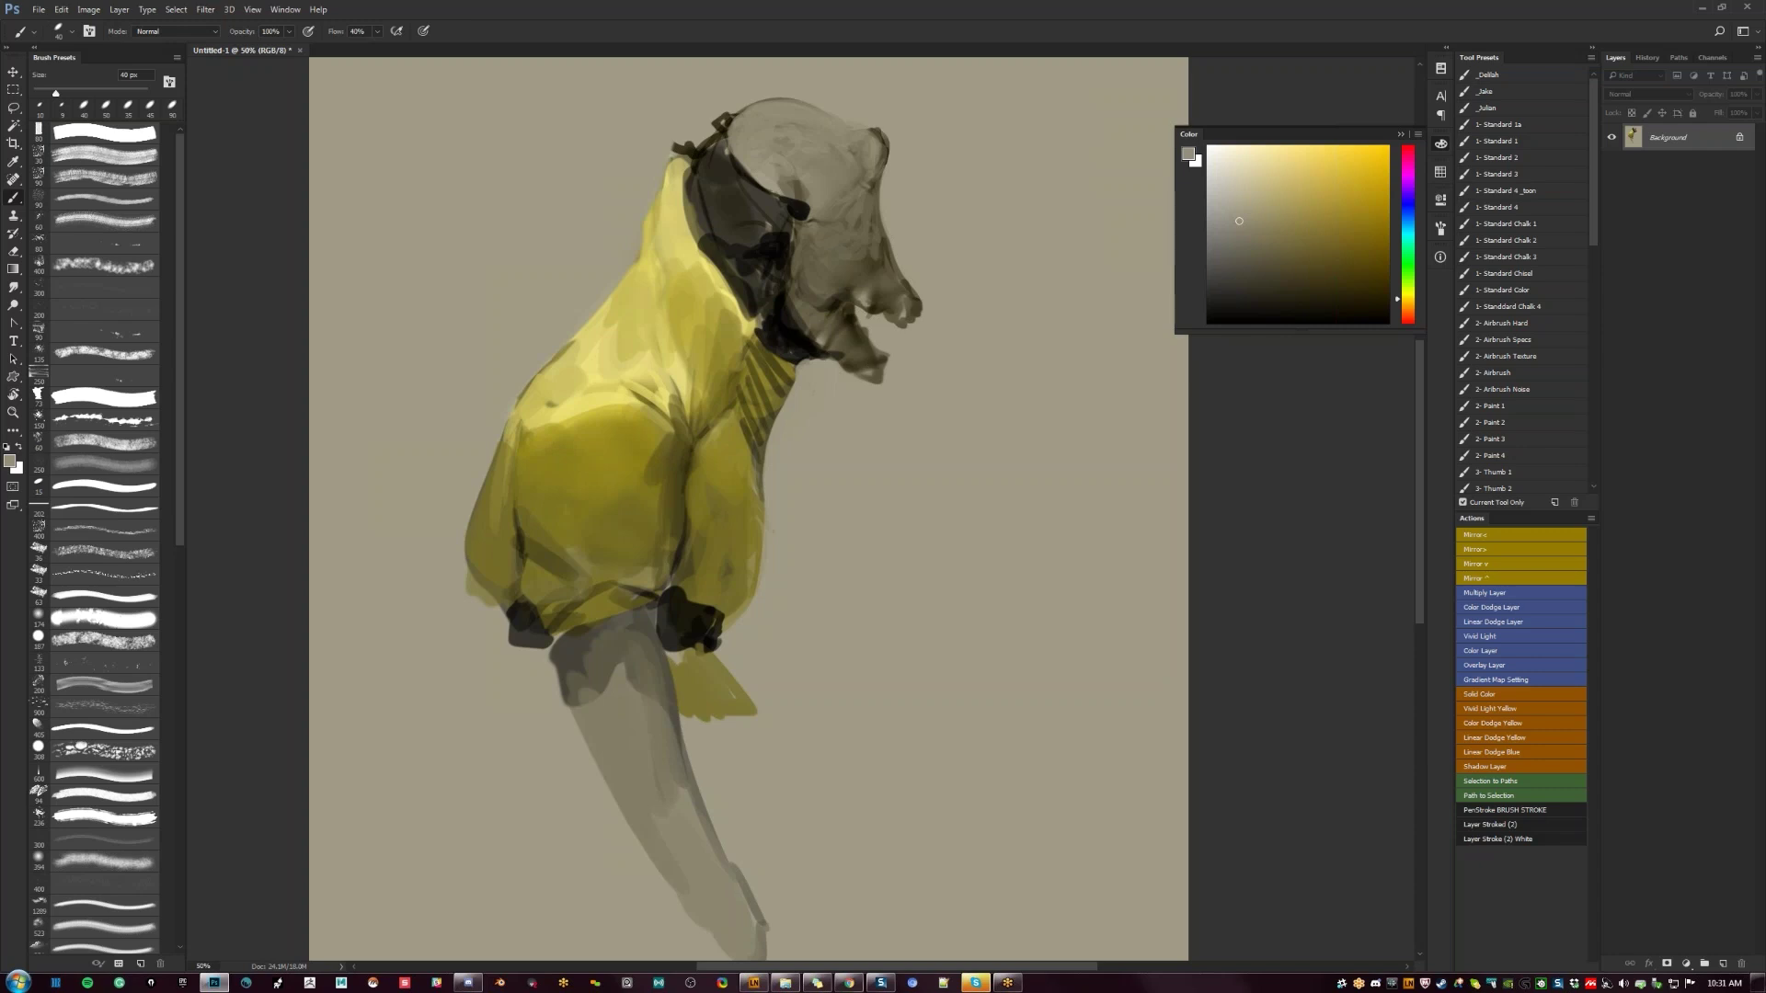
- Switch to Chrome, search the web for an illustrator's ArtStation page in a new tab and open the artist's profile
left_click(848, 982)
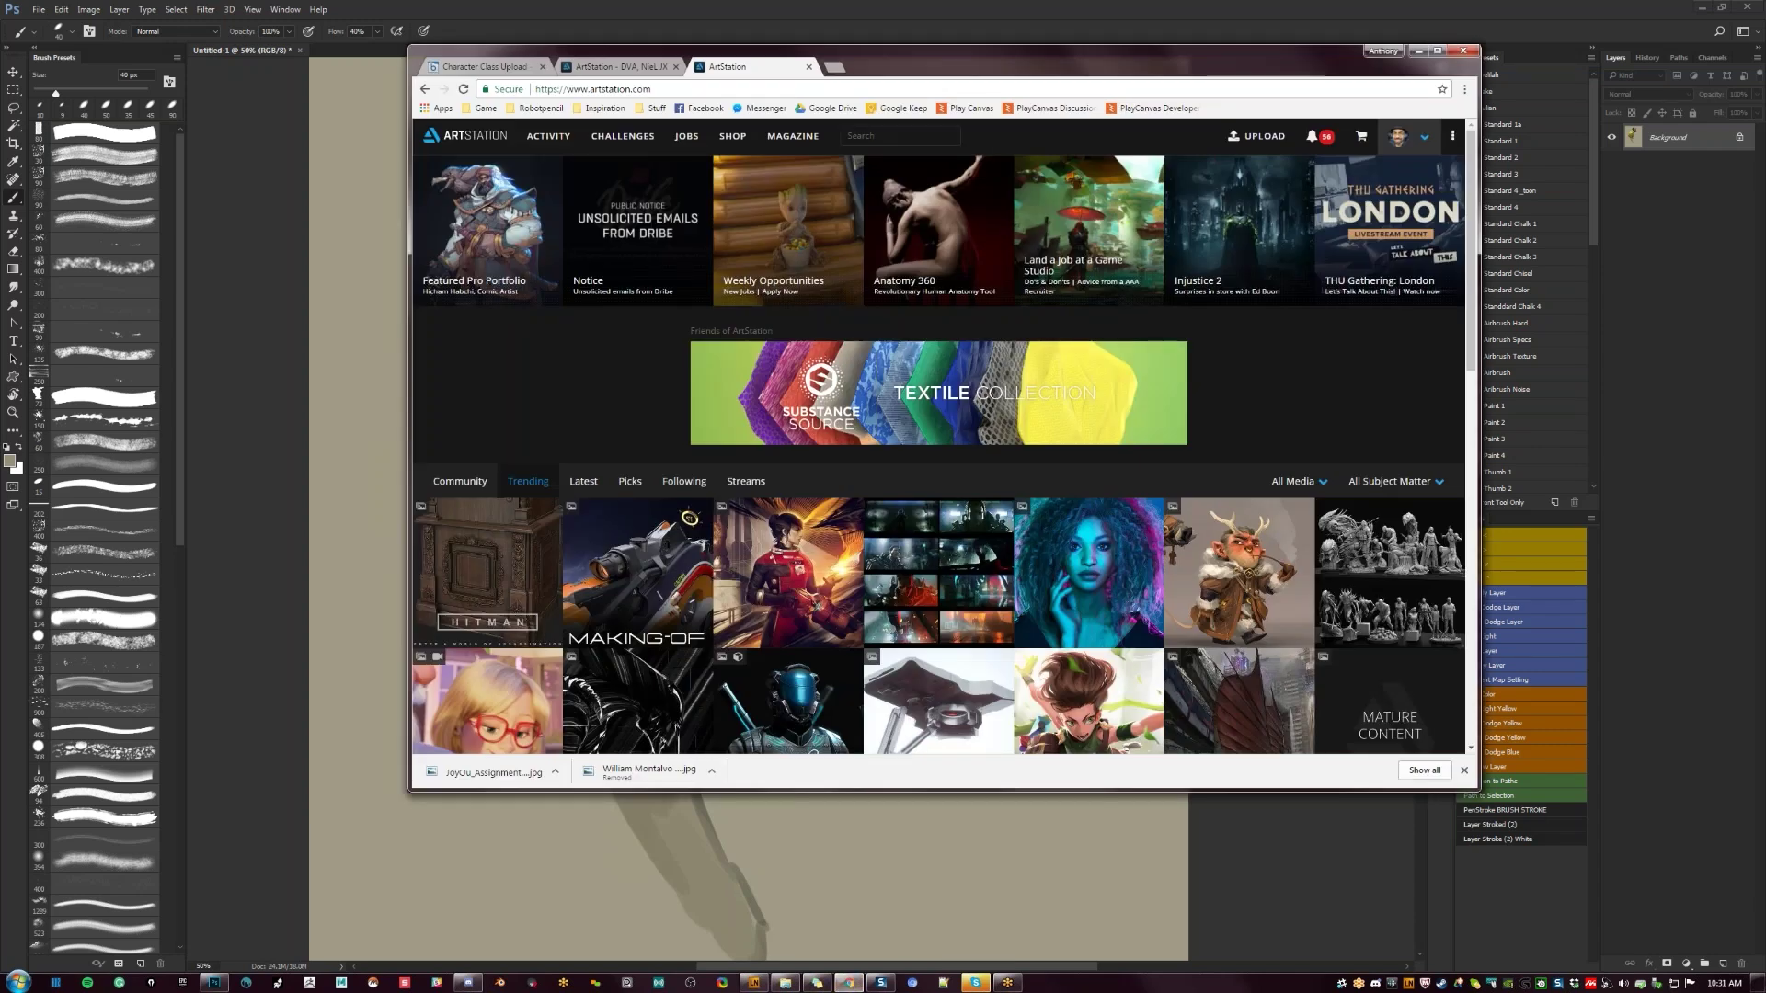
left_click(834, 66)
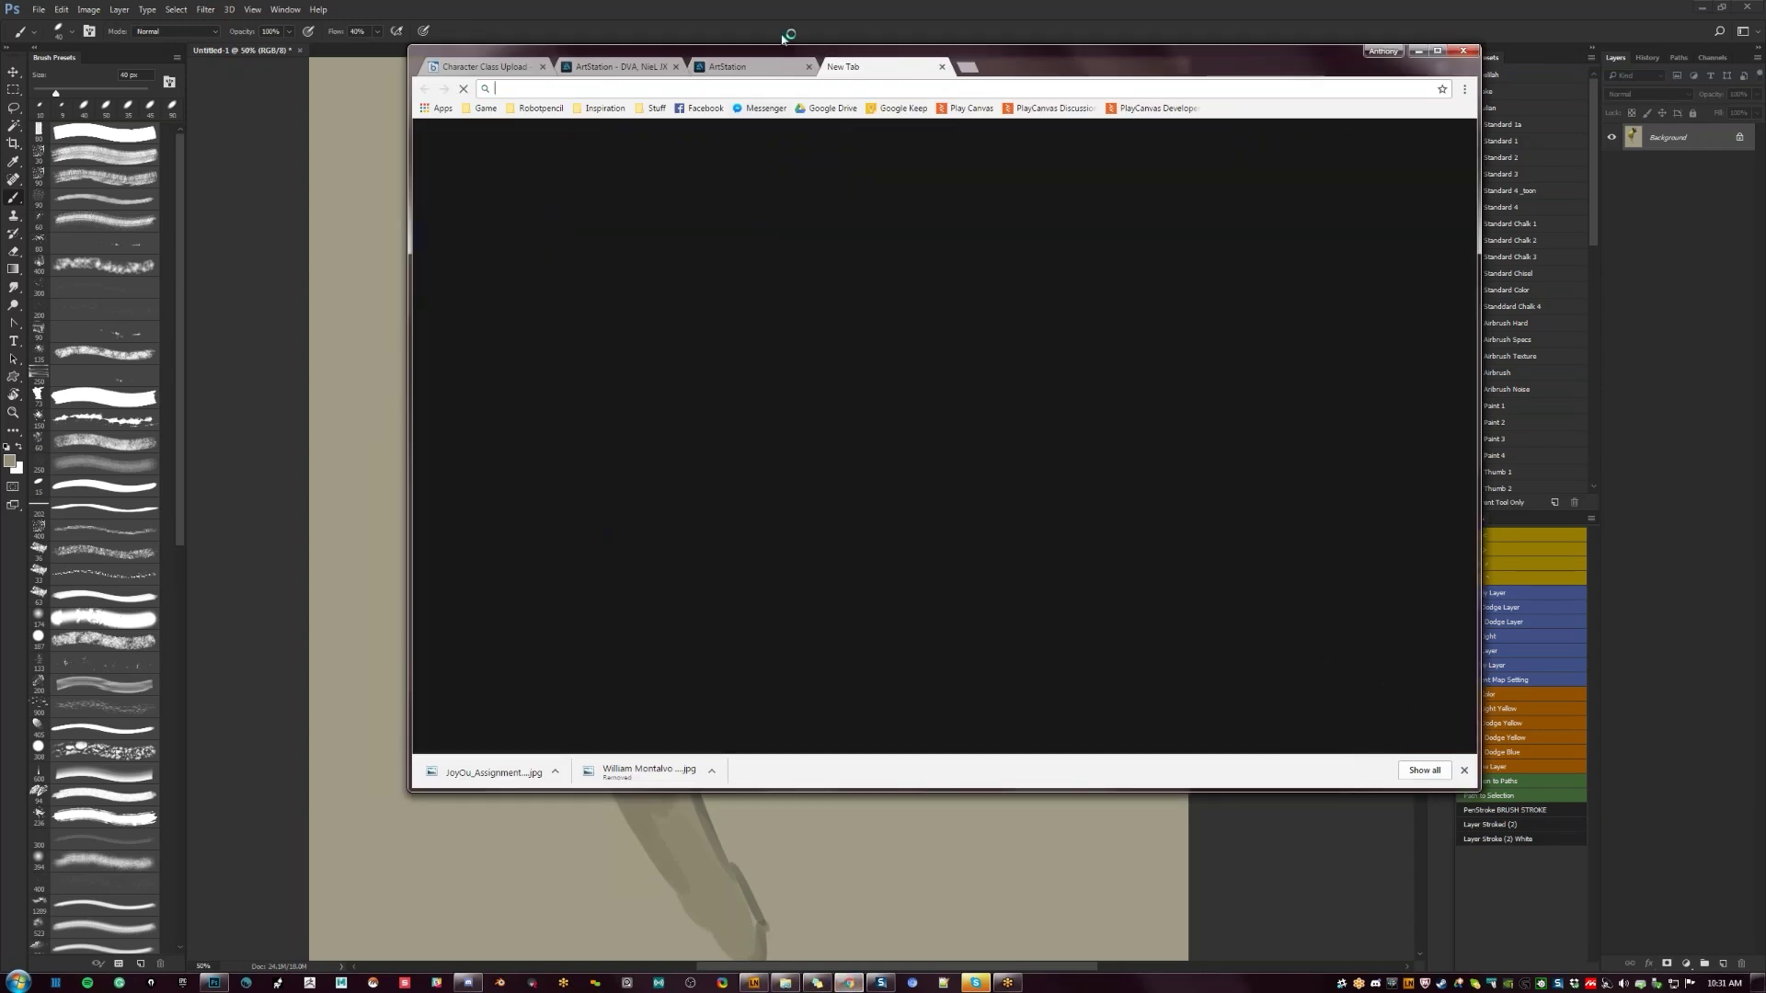
type("iris")
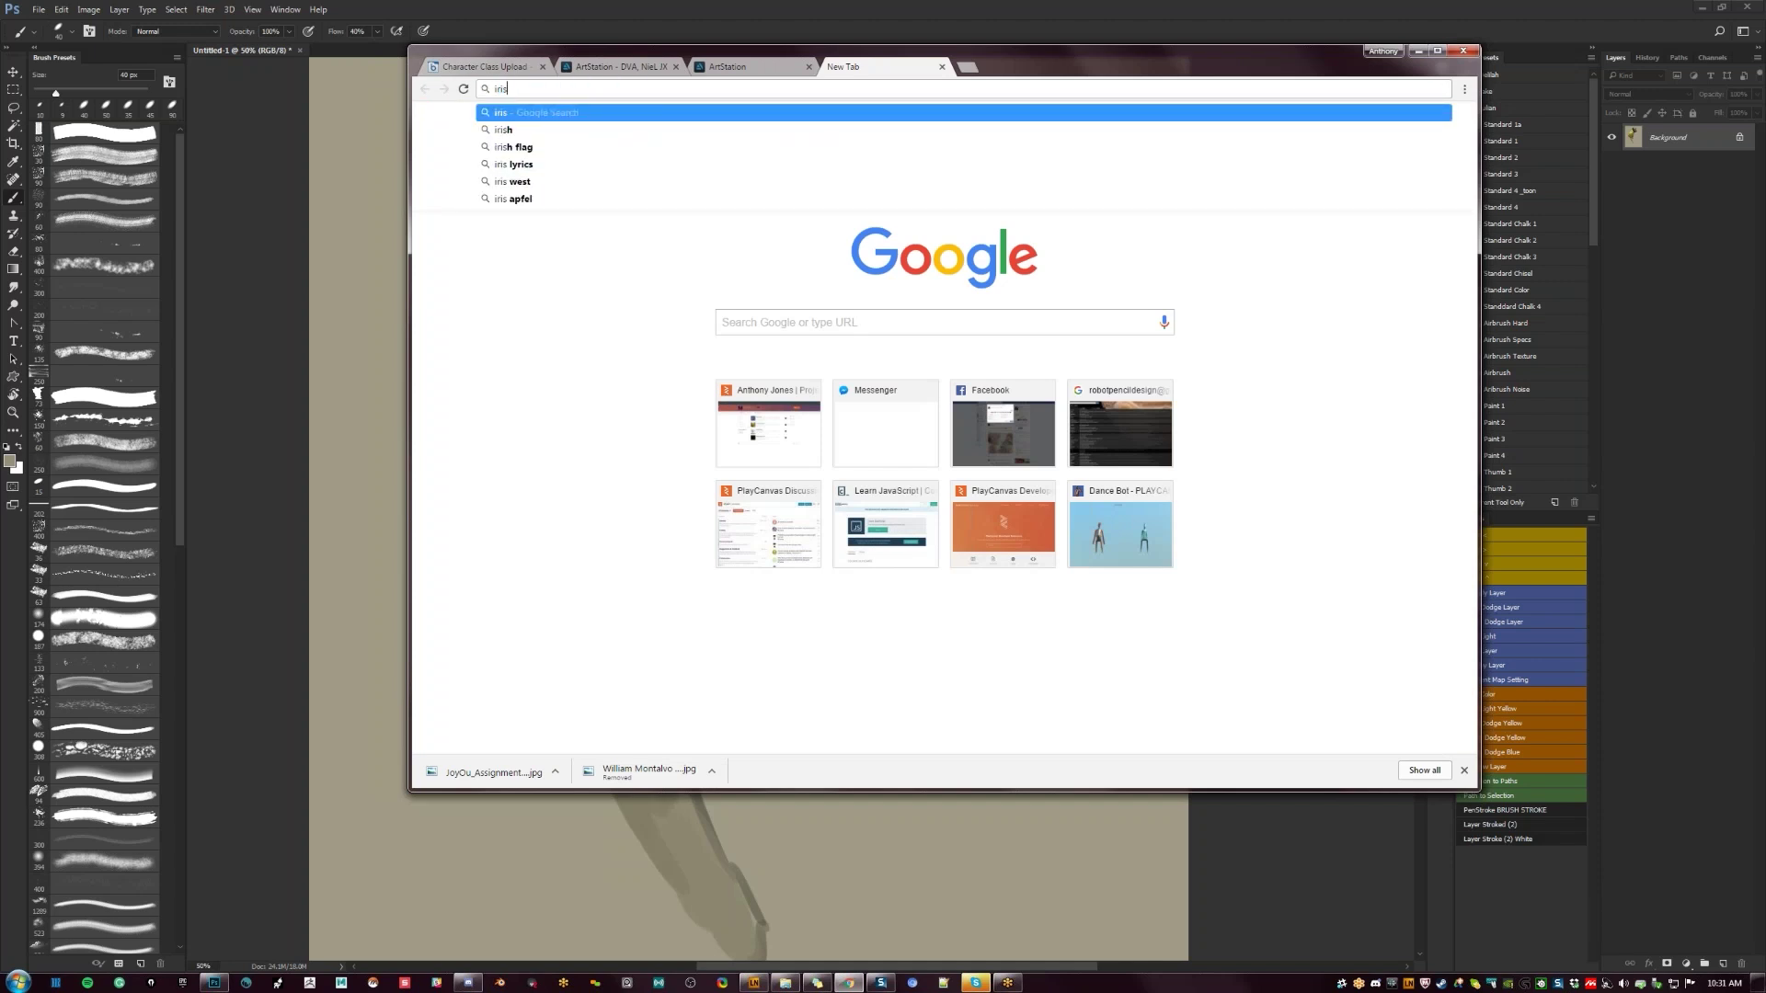
type(" muddy")
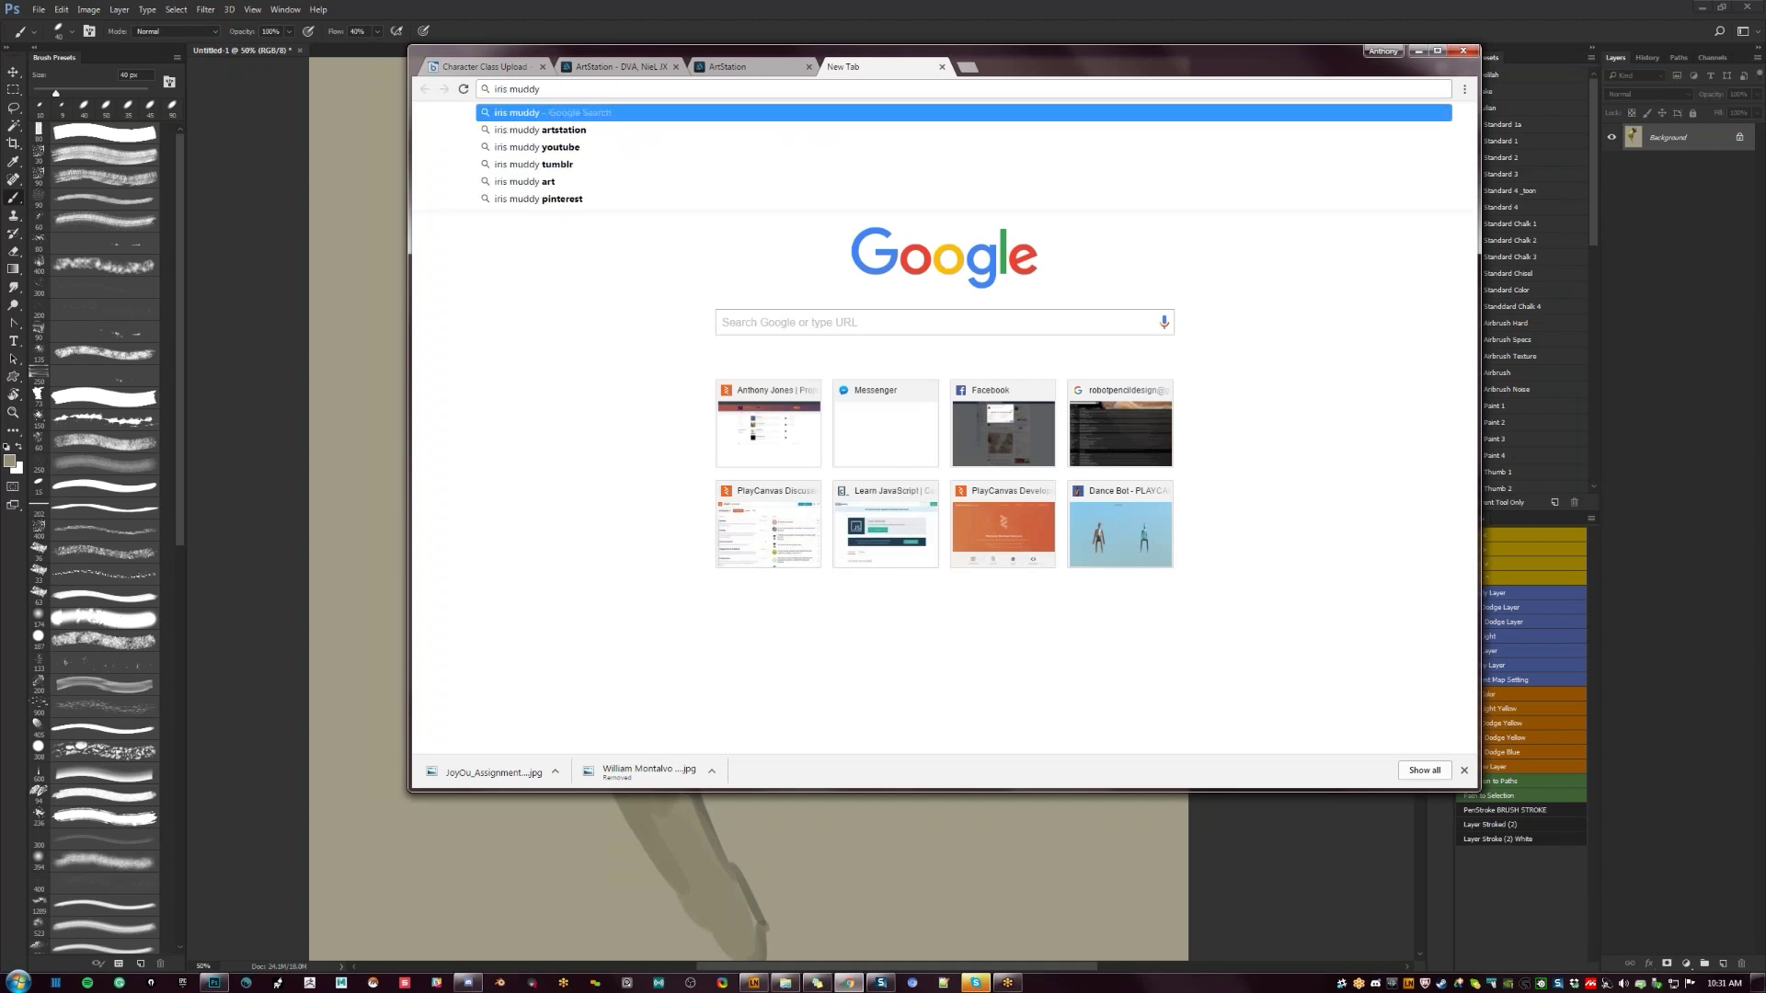
left_click(664, 133)
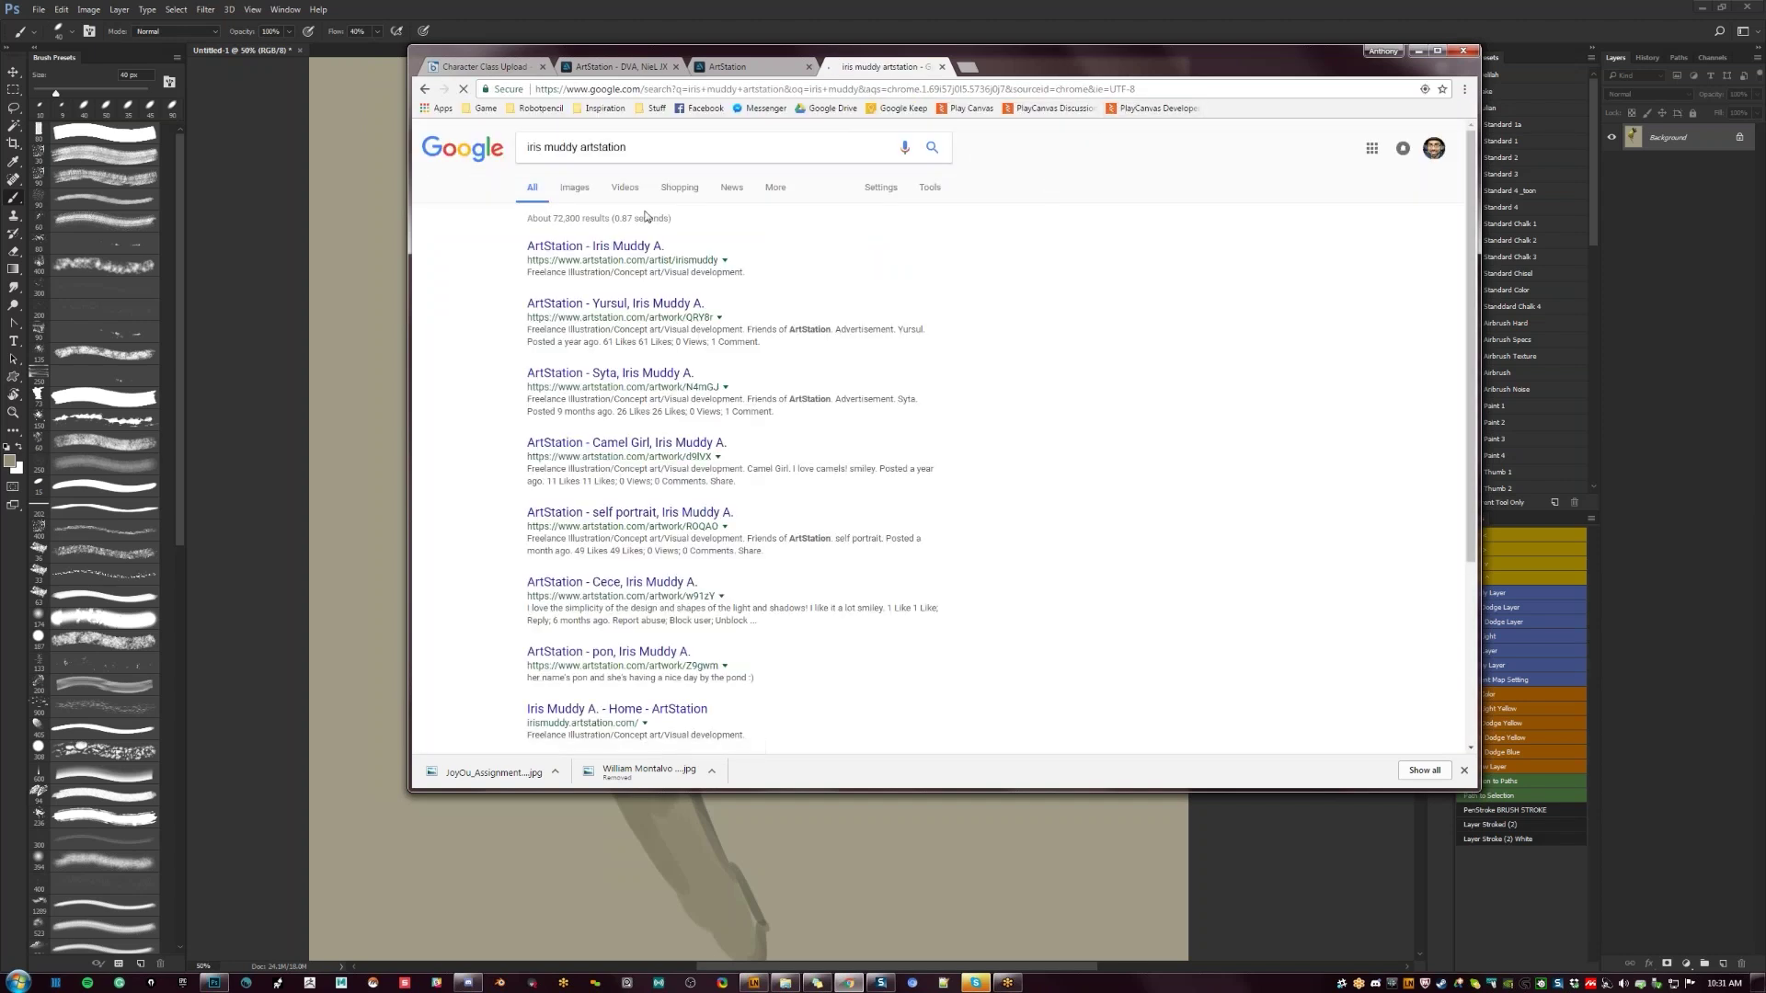
left_click(631, 250)
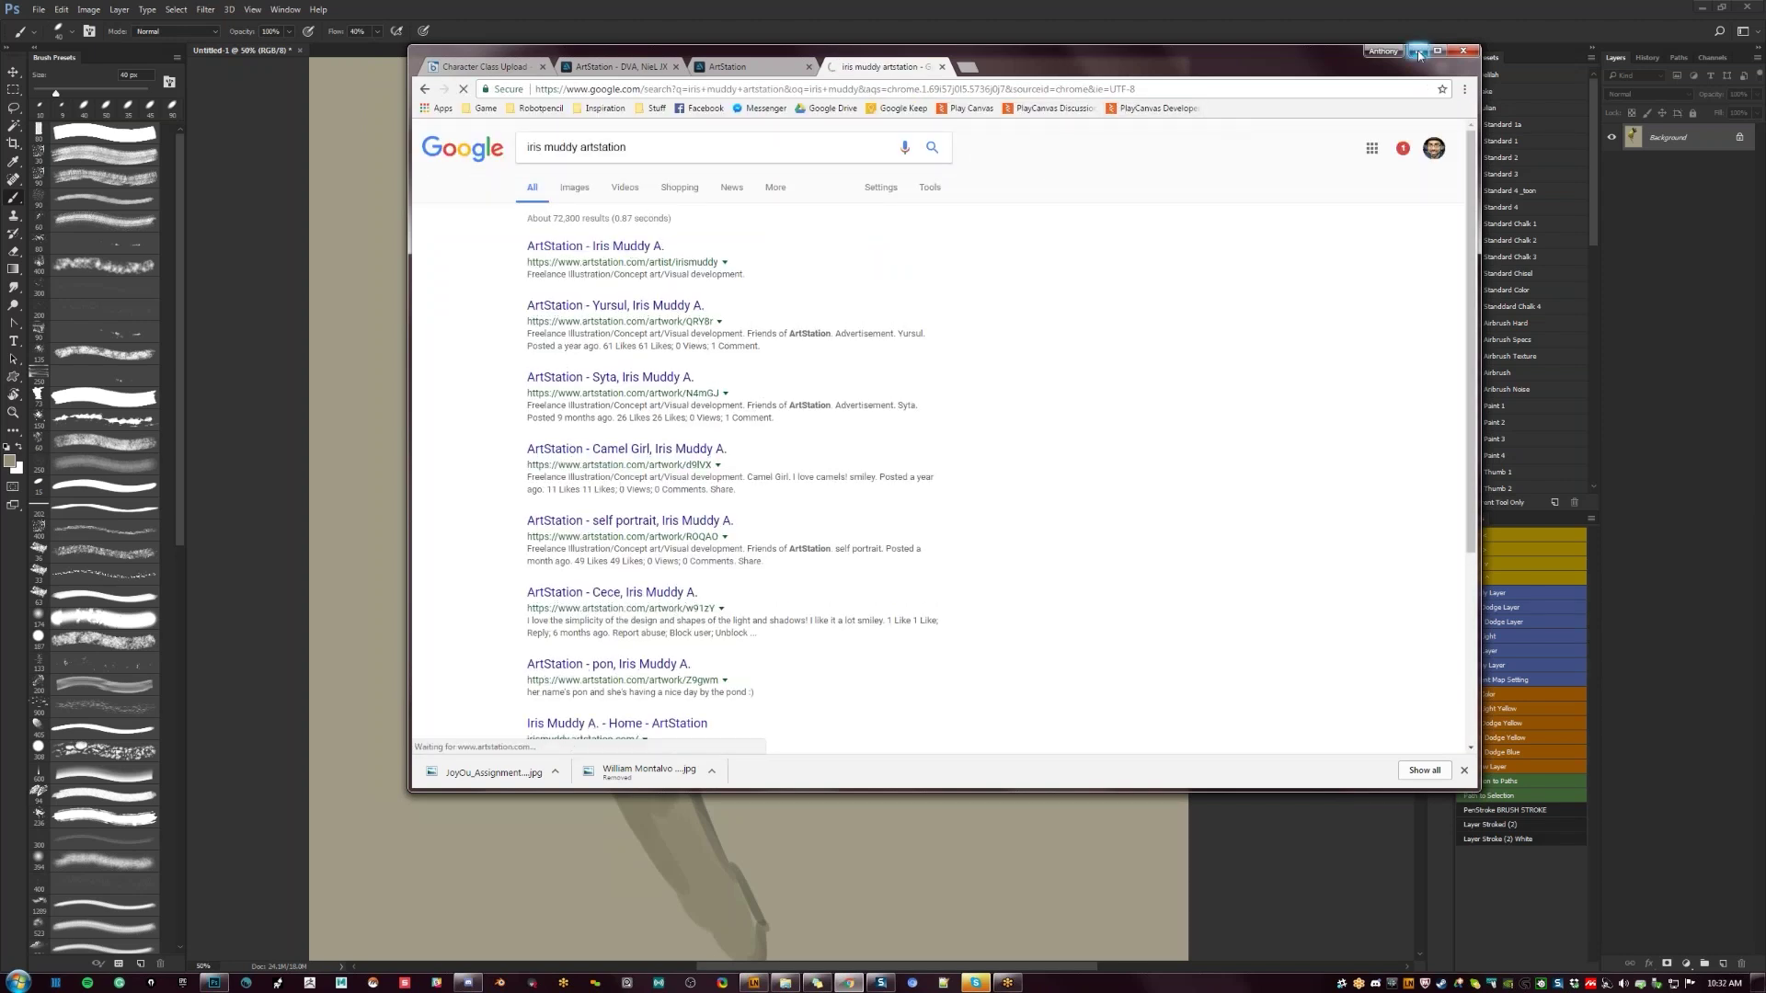
- Browse the illustrator's ArtStation portfolio and open the artwork "Archer Self Portrait"
left_click_drag(1385, 70, 1321, 60)
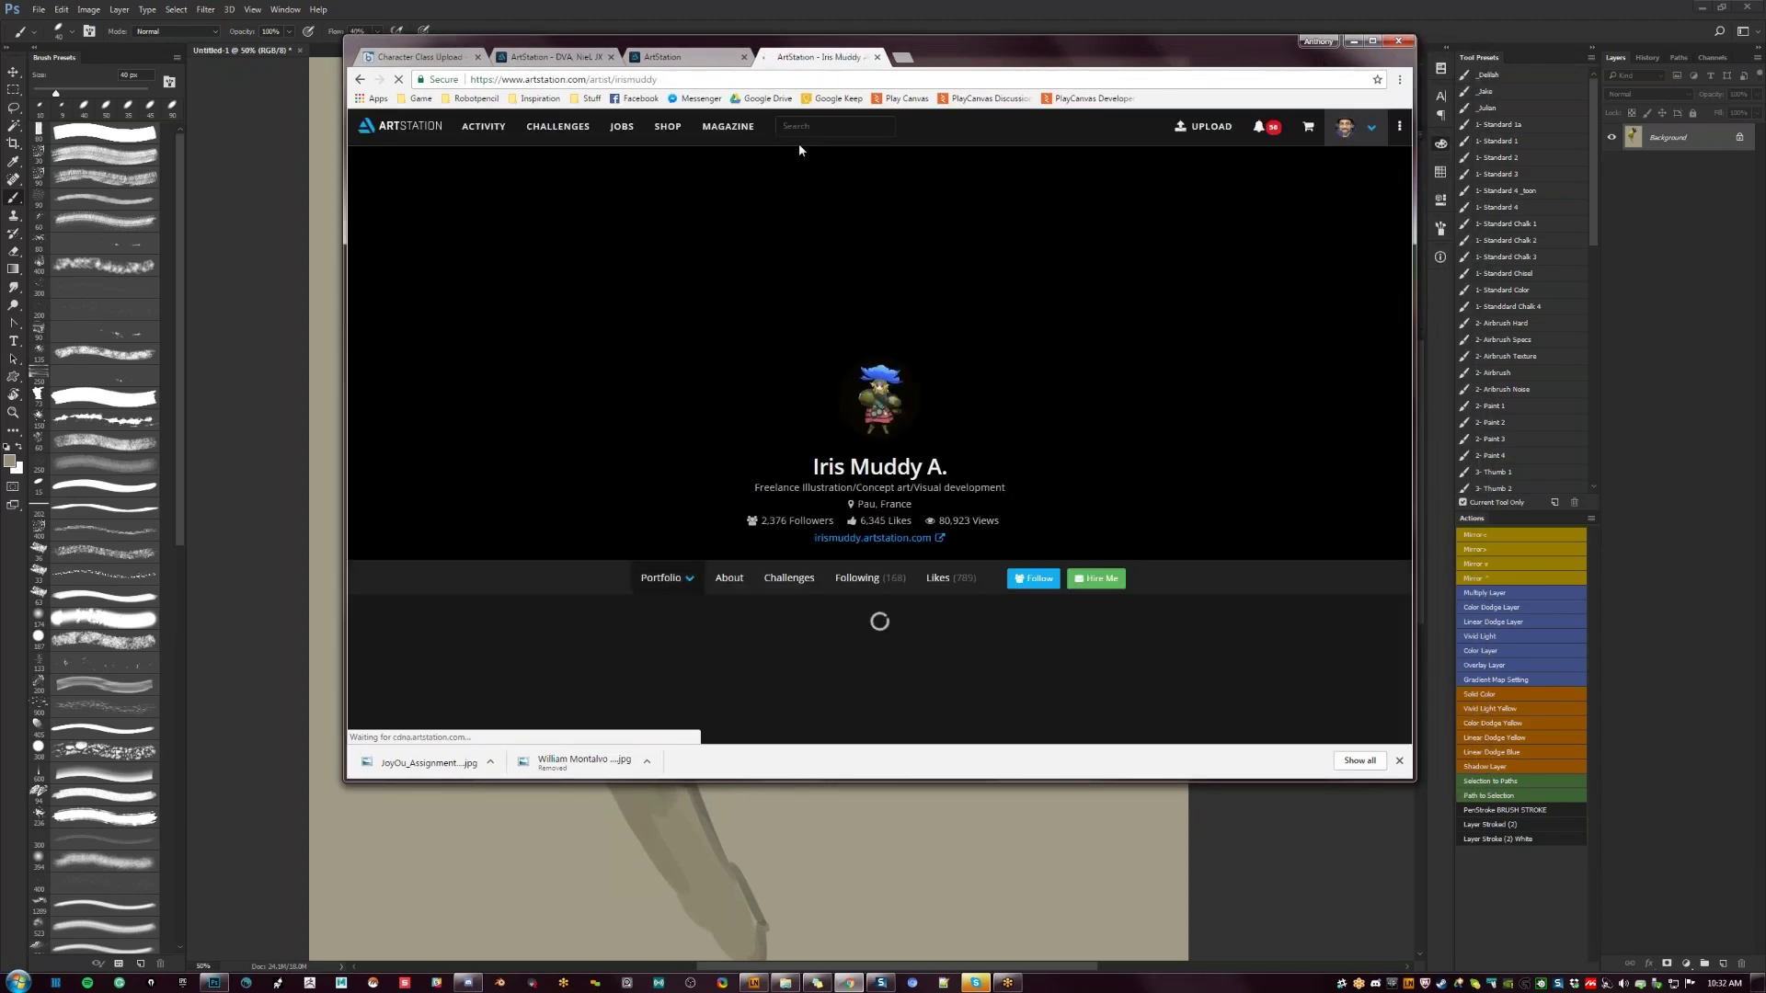
scroll(995, 348, "down", 20)
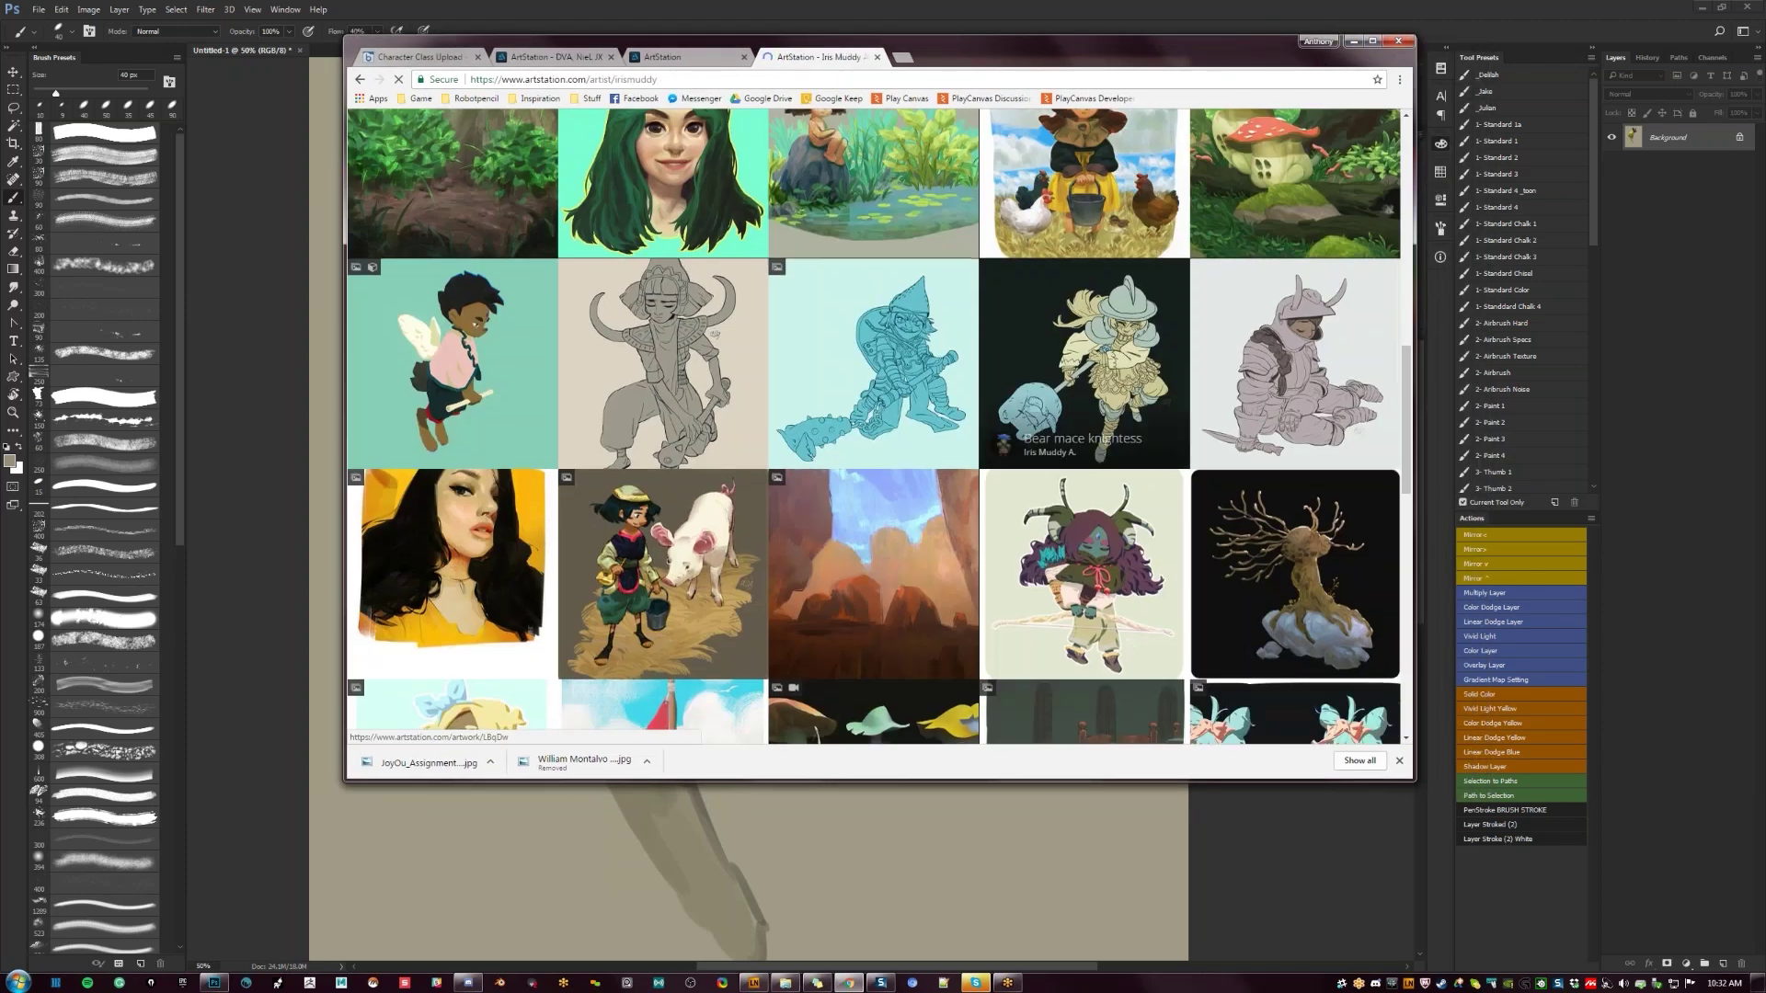
scroll(960, 387, "down", 10)
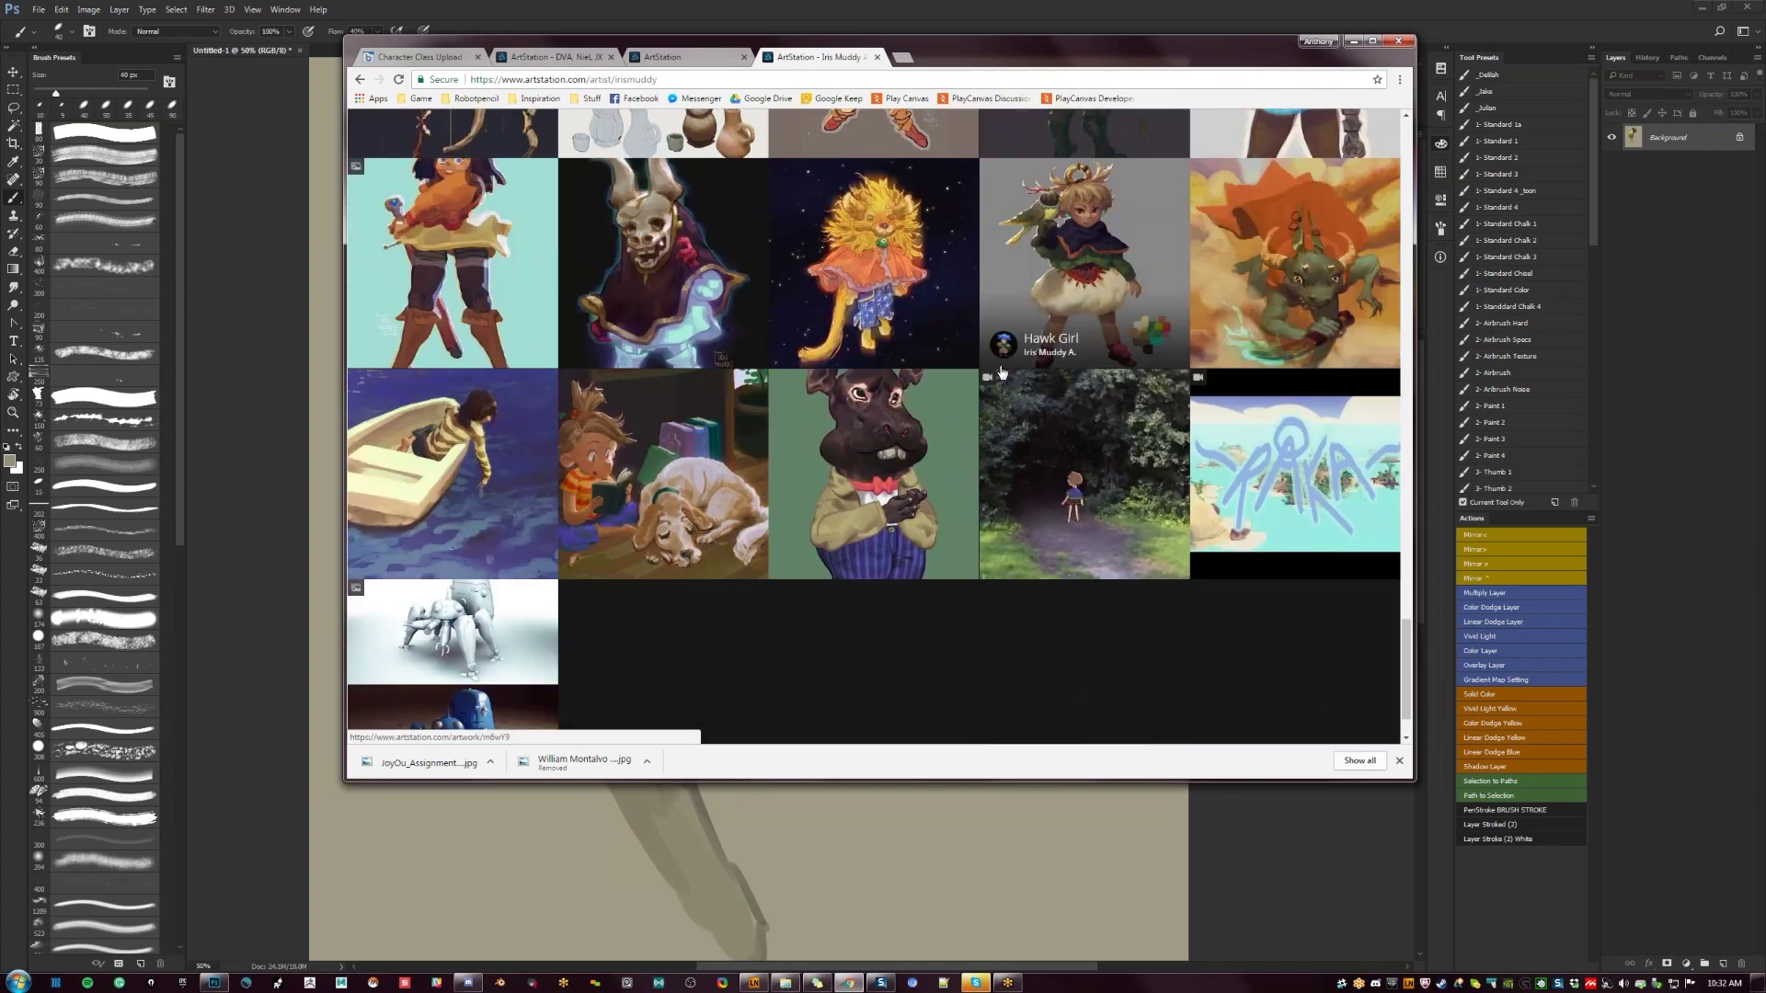
scroll(961, 388, "up", 3)
left_click(960, 388)
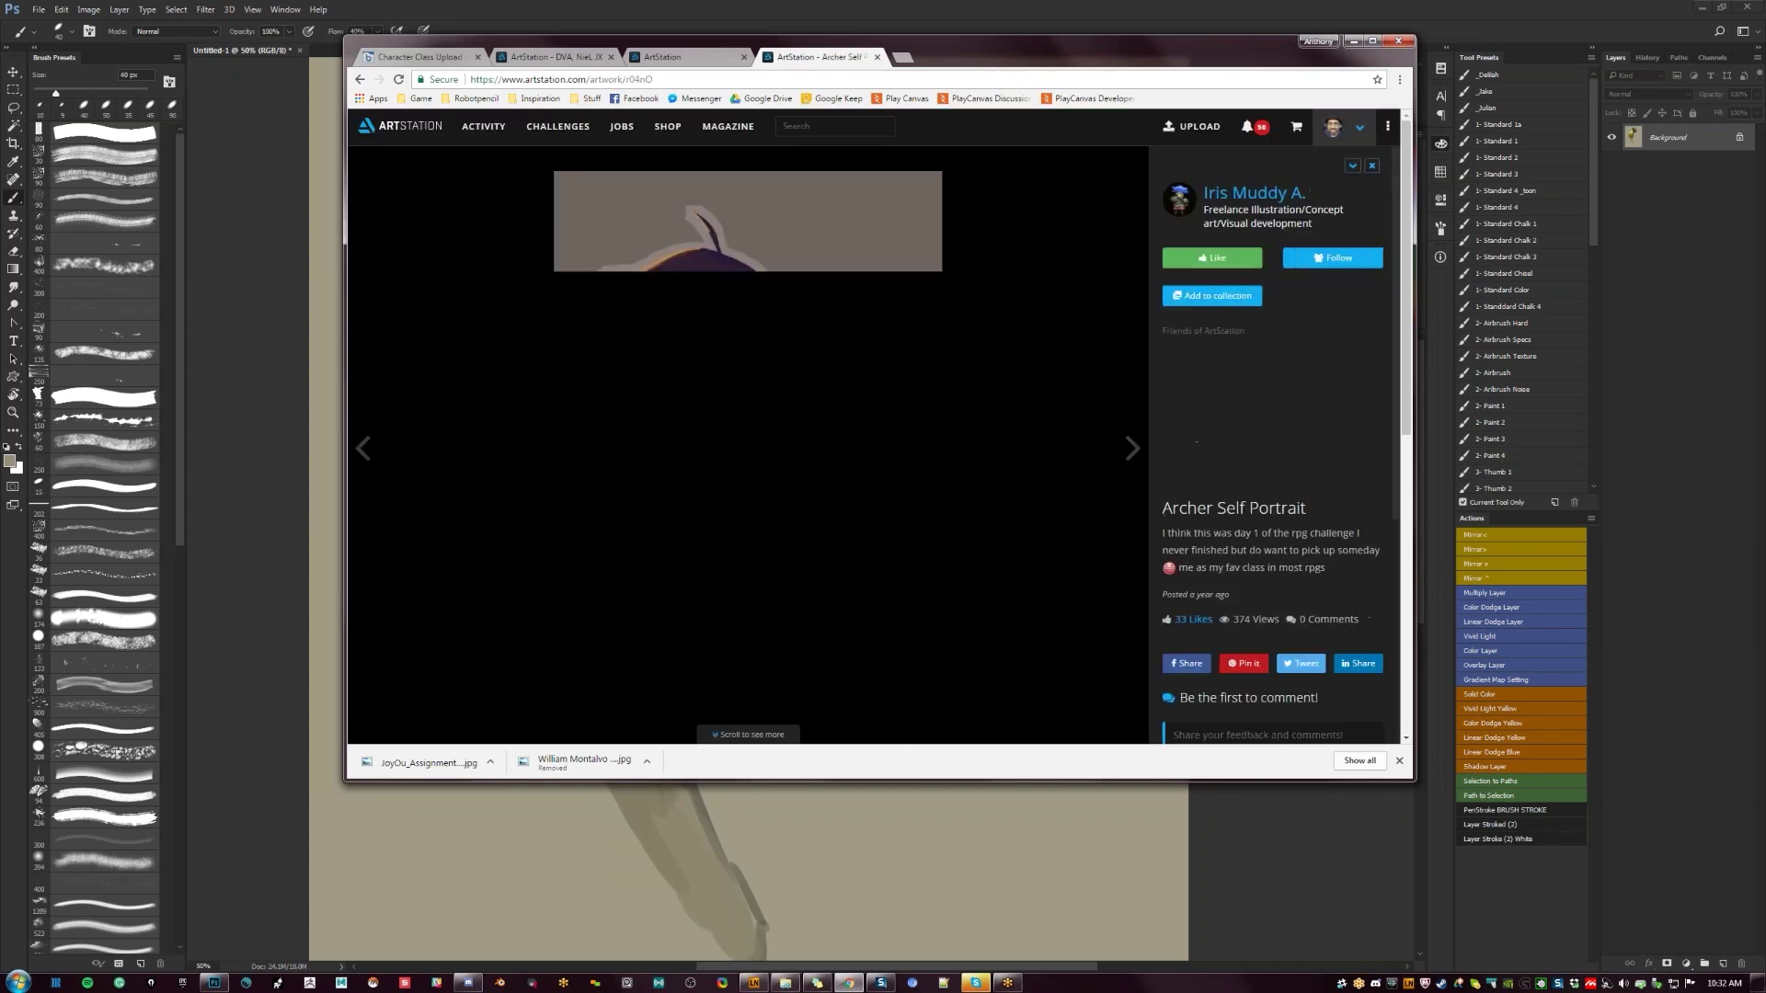
mouse_move(843, 357)
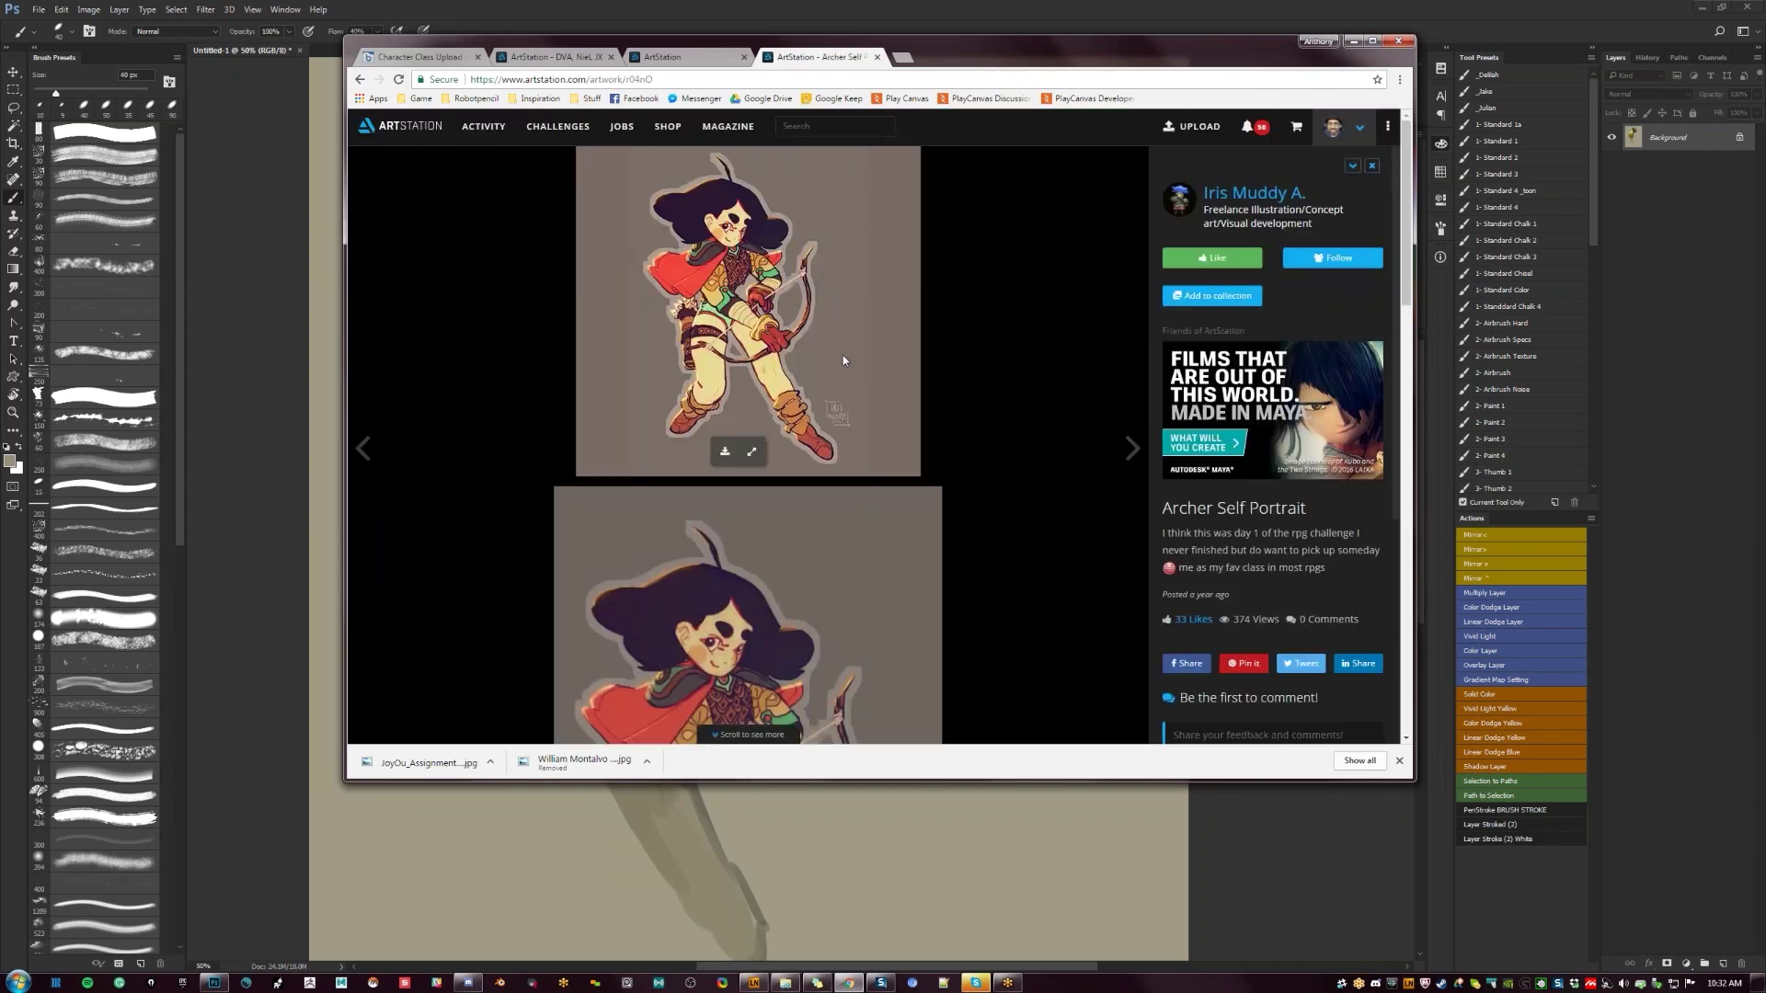
- Open the full-size archer image in its own tab, view it and return to the artwork page
middle_click(755, 454)
left_click(953, 57)
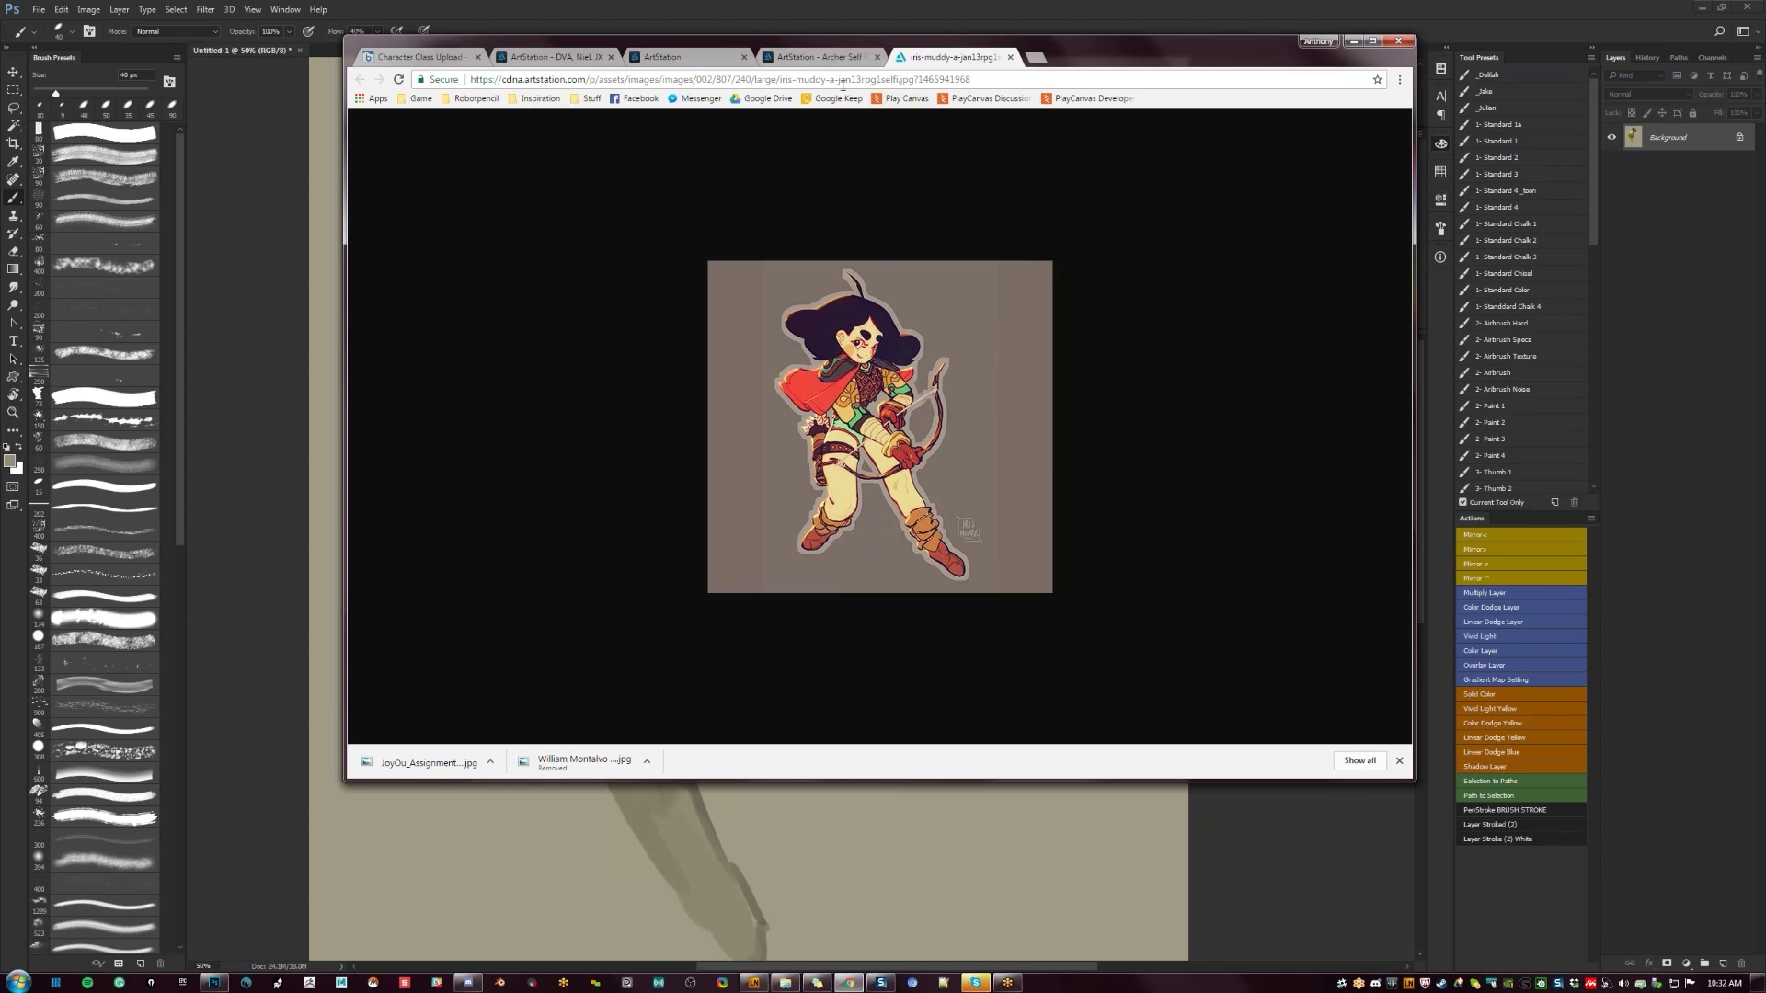
left_click(848, 54)
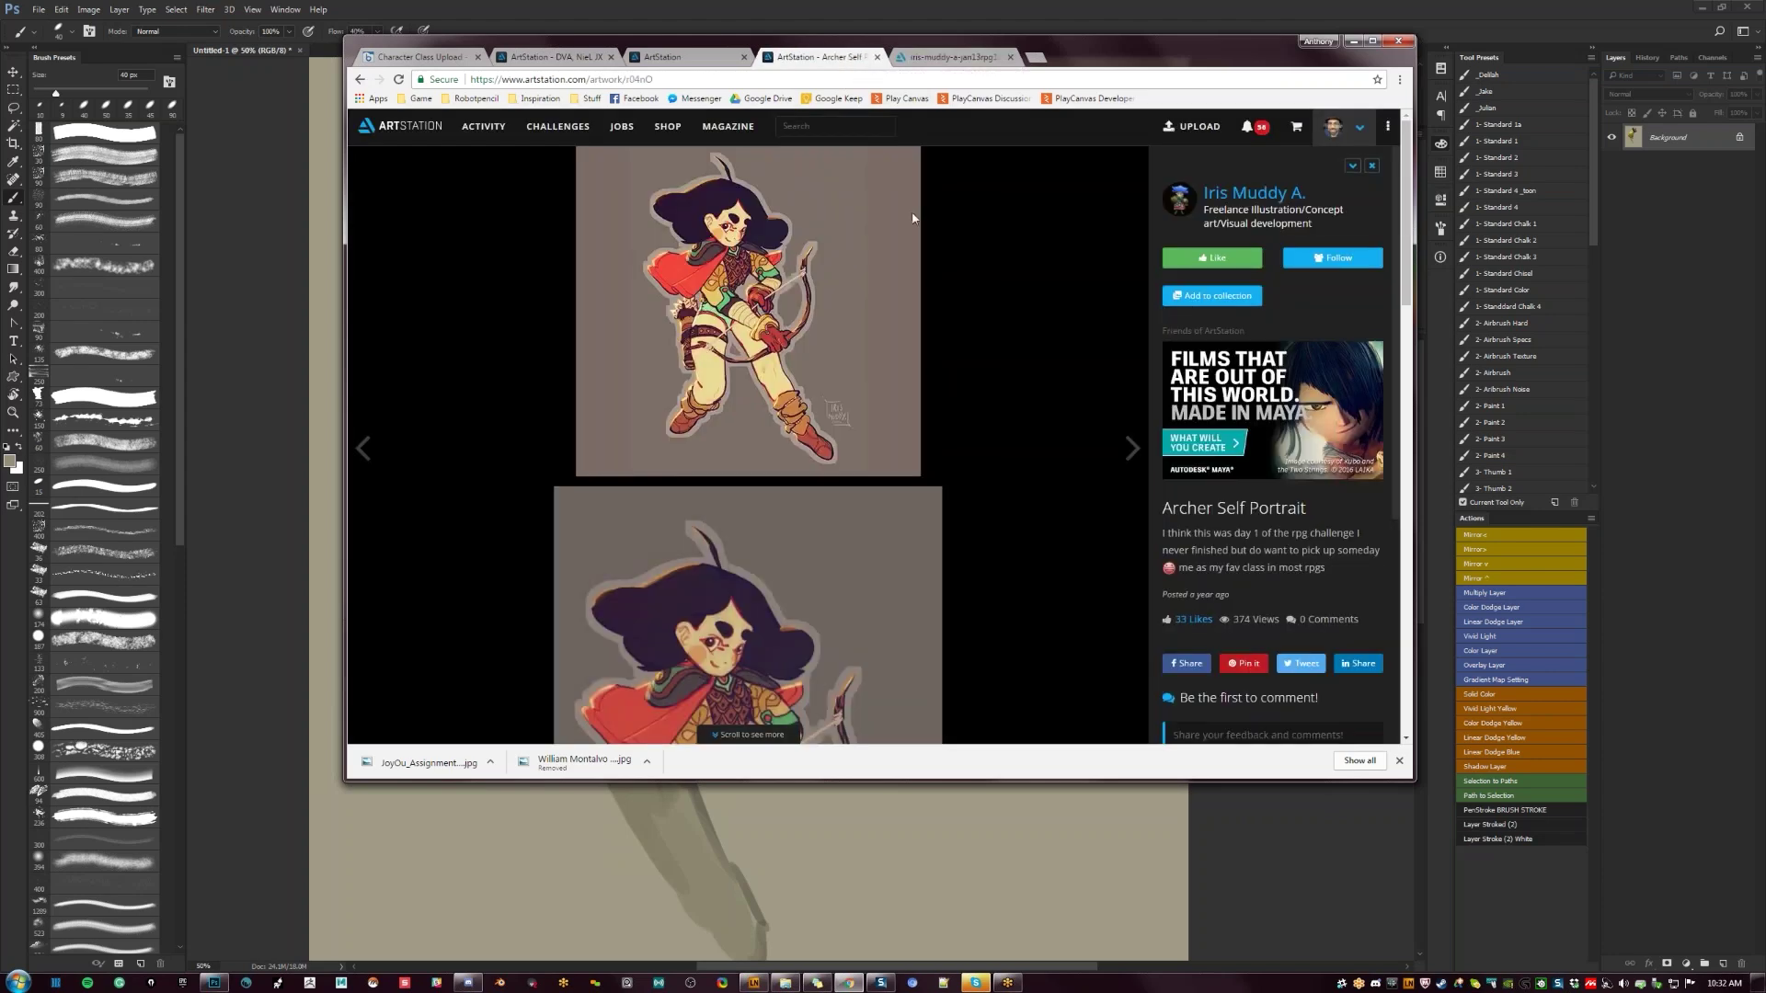
- Return to the illustrator's portfolio and open the artwork "photosketch forest" among the newest pieces
left_click(1232, 193)
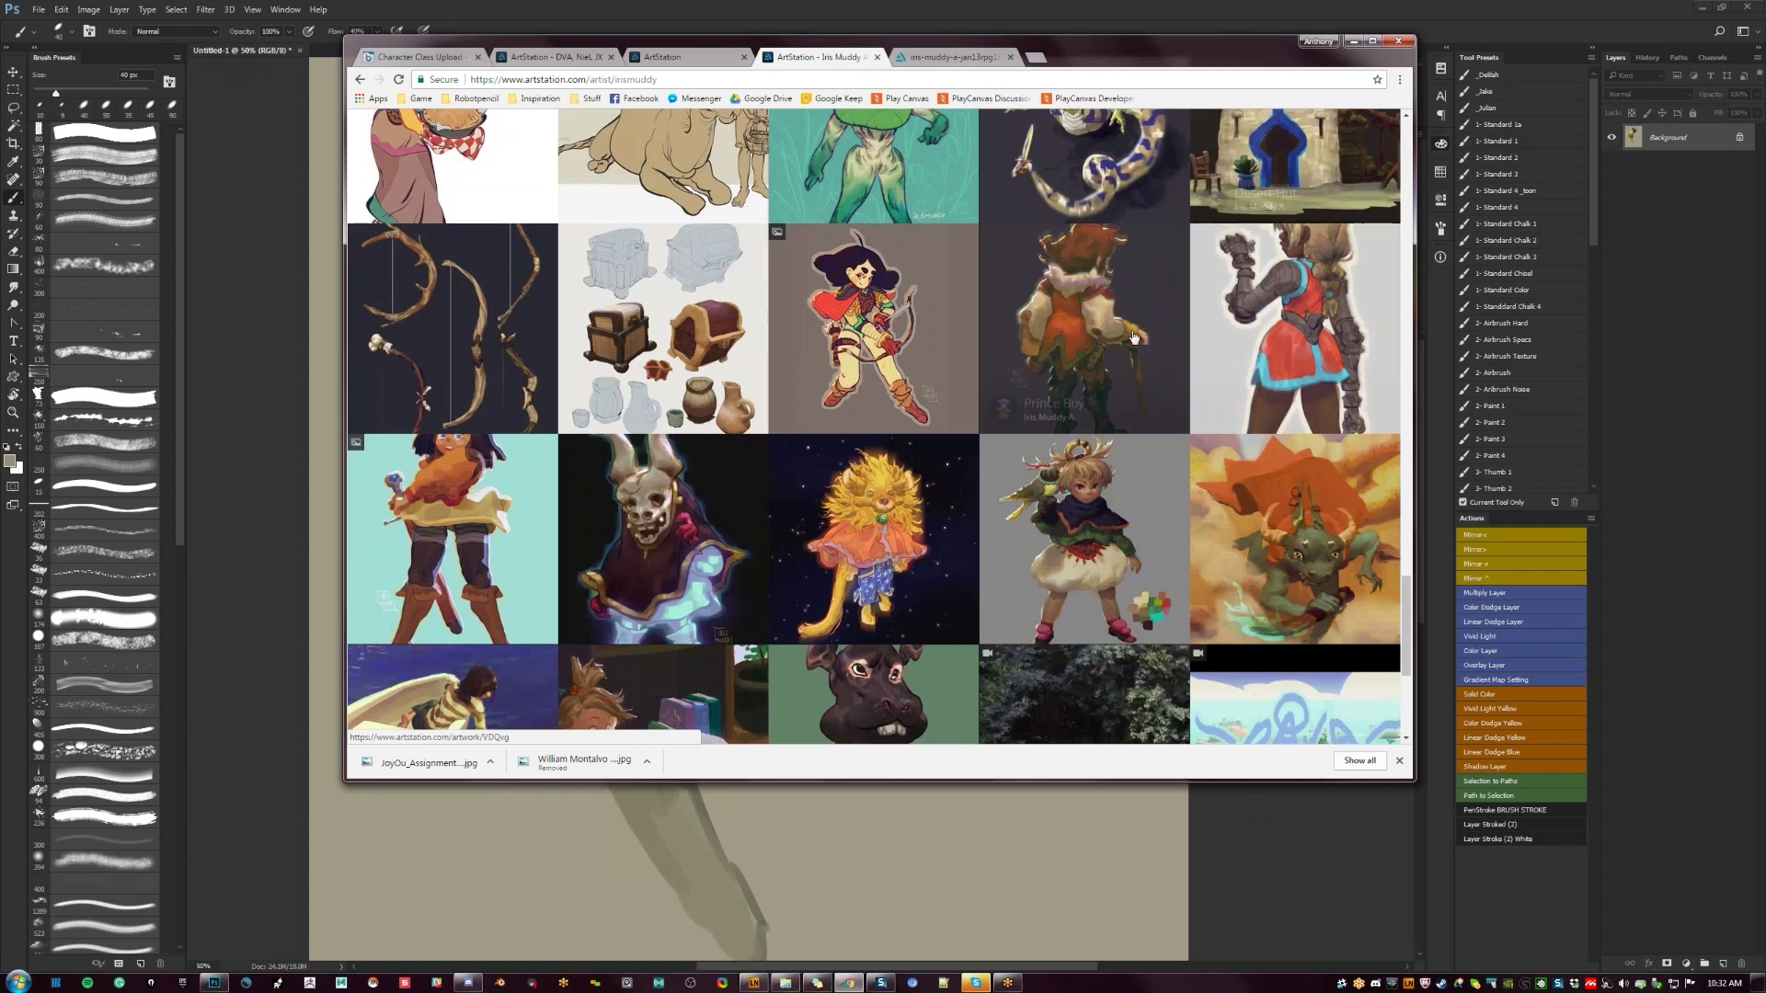
scroll(1134, 338, "up", 20)
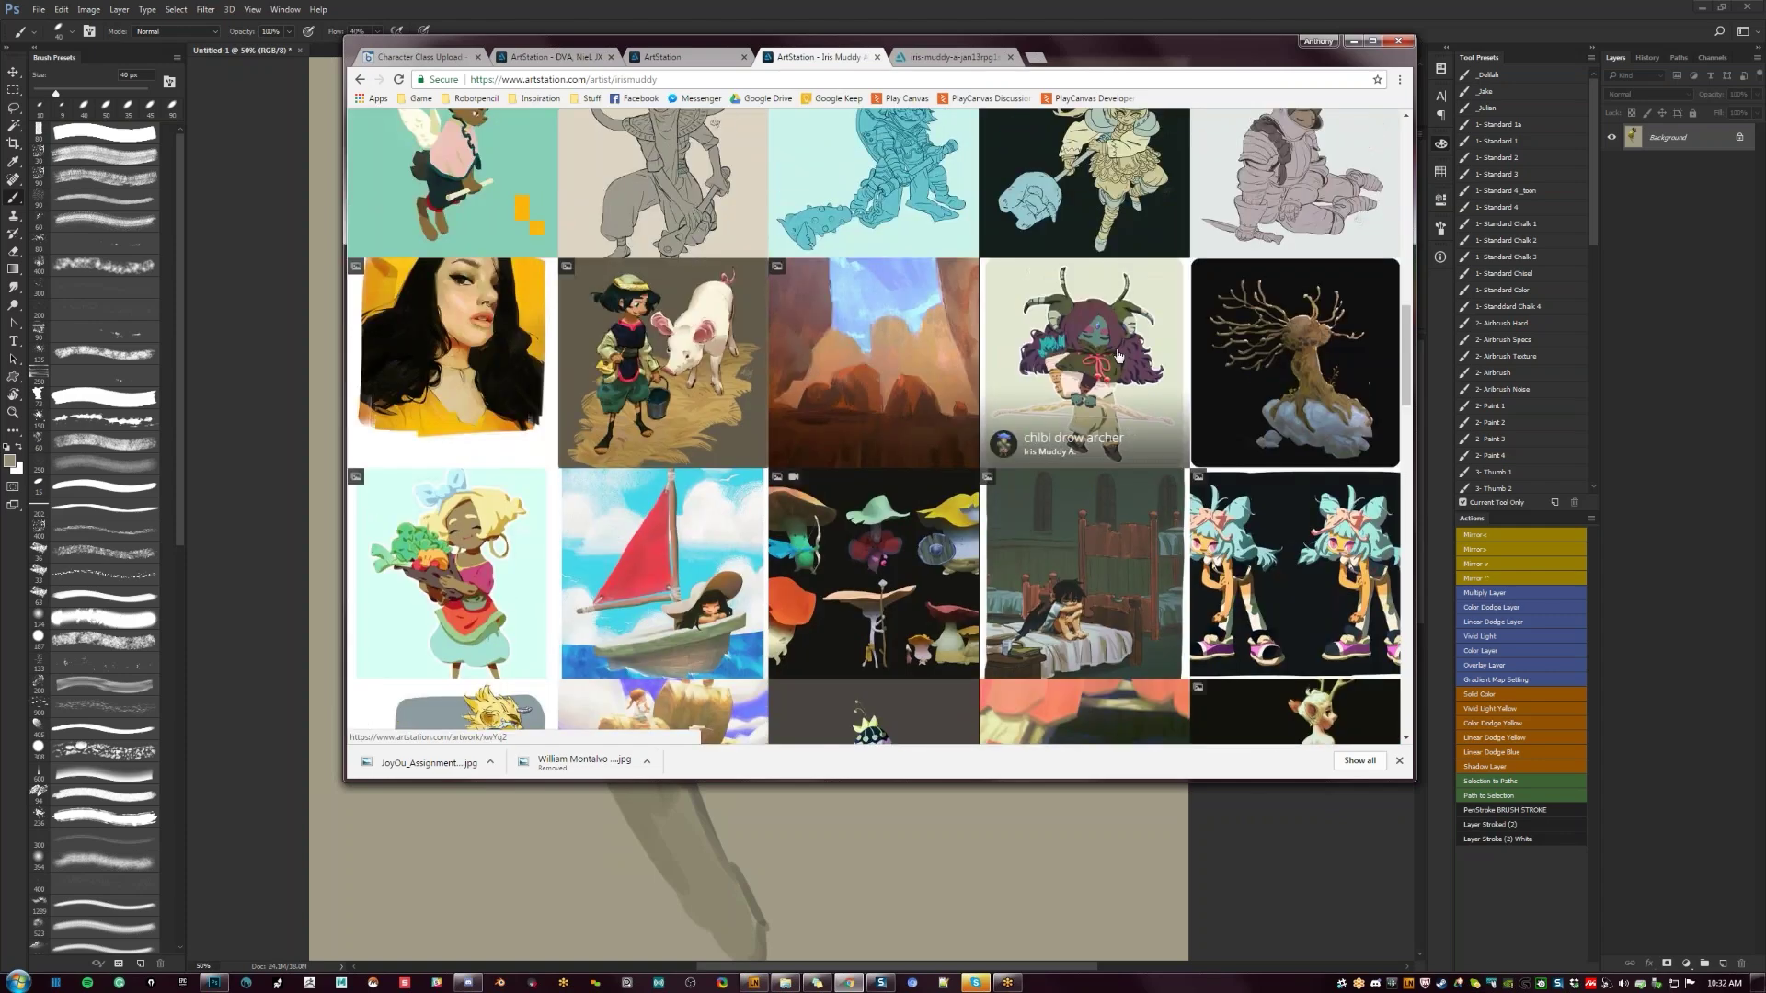
scroll(1118, 355, "up", 10)
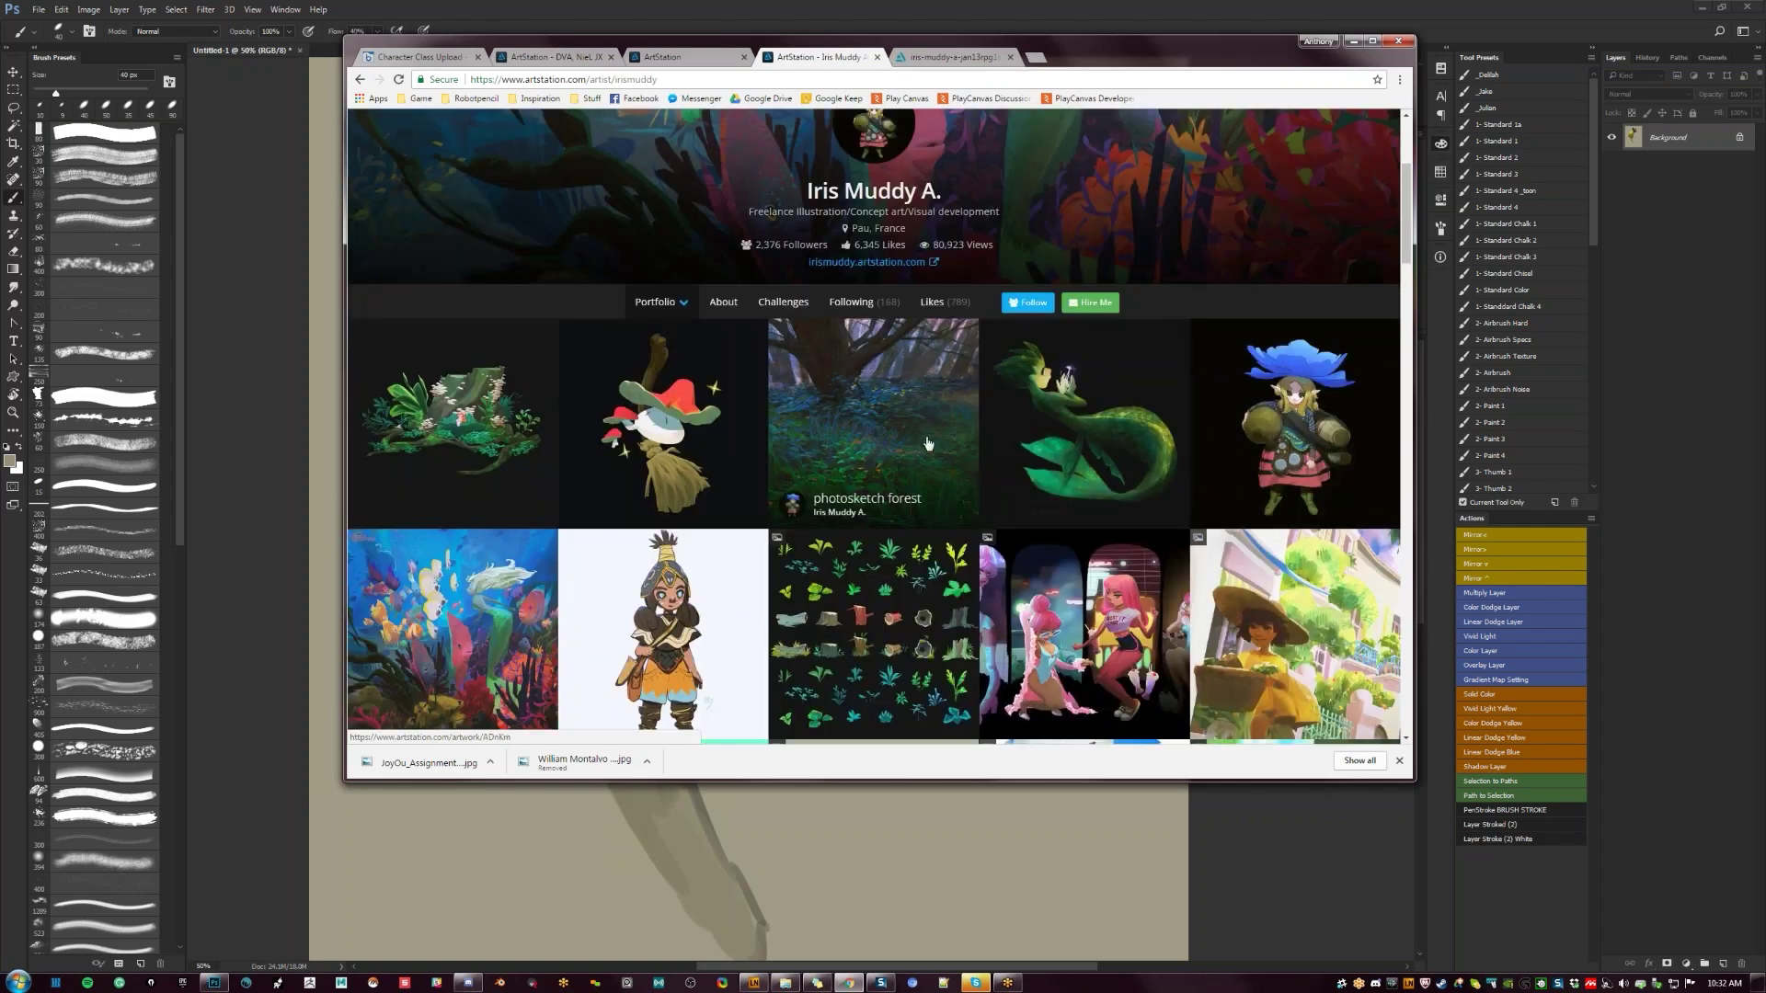
left_click(927, 445)
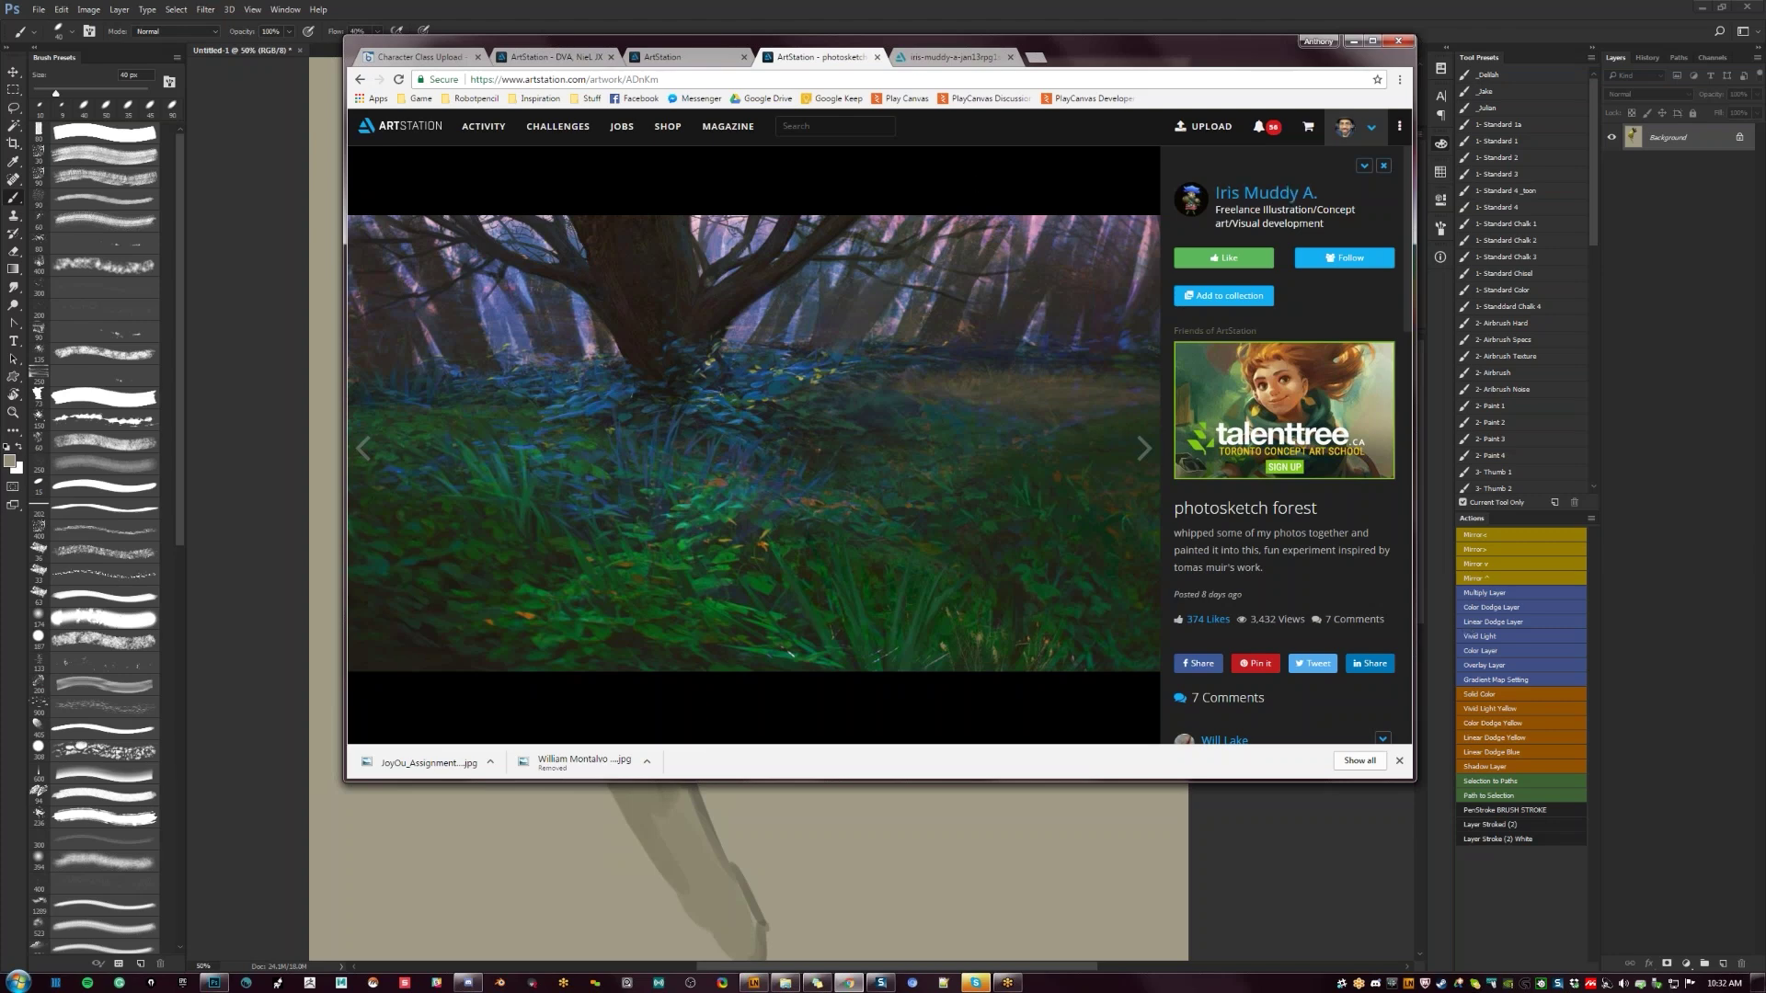
- Compare the forest painting with the full-size archer image, then open "faerie sprout" from the illustrator's portfolio
left_click(938, 58)
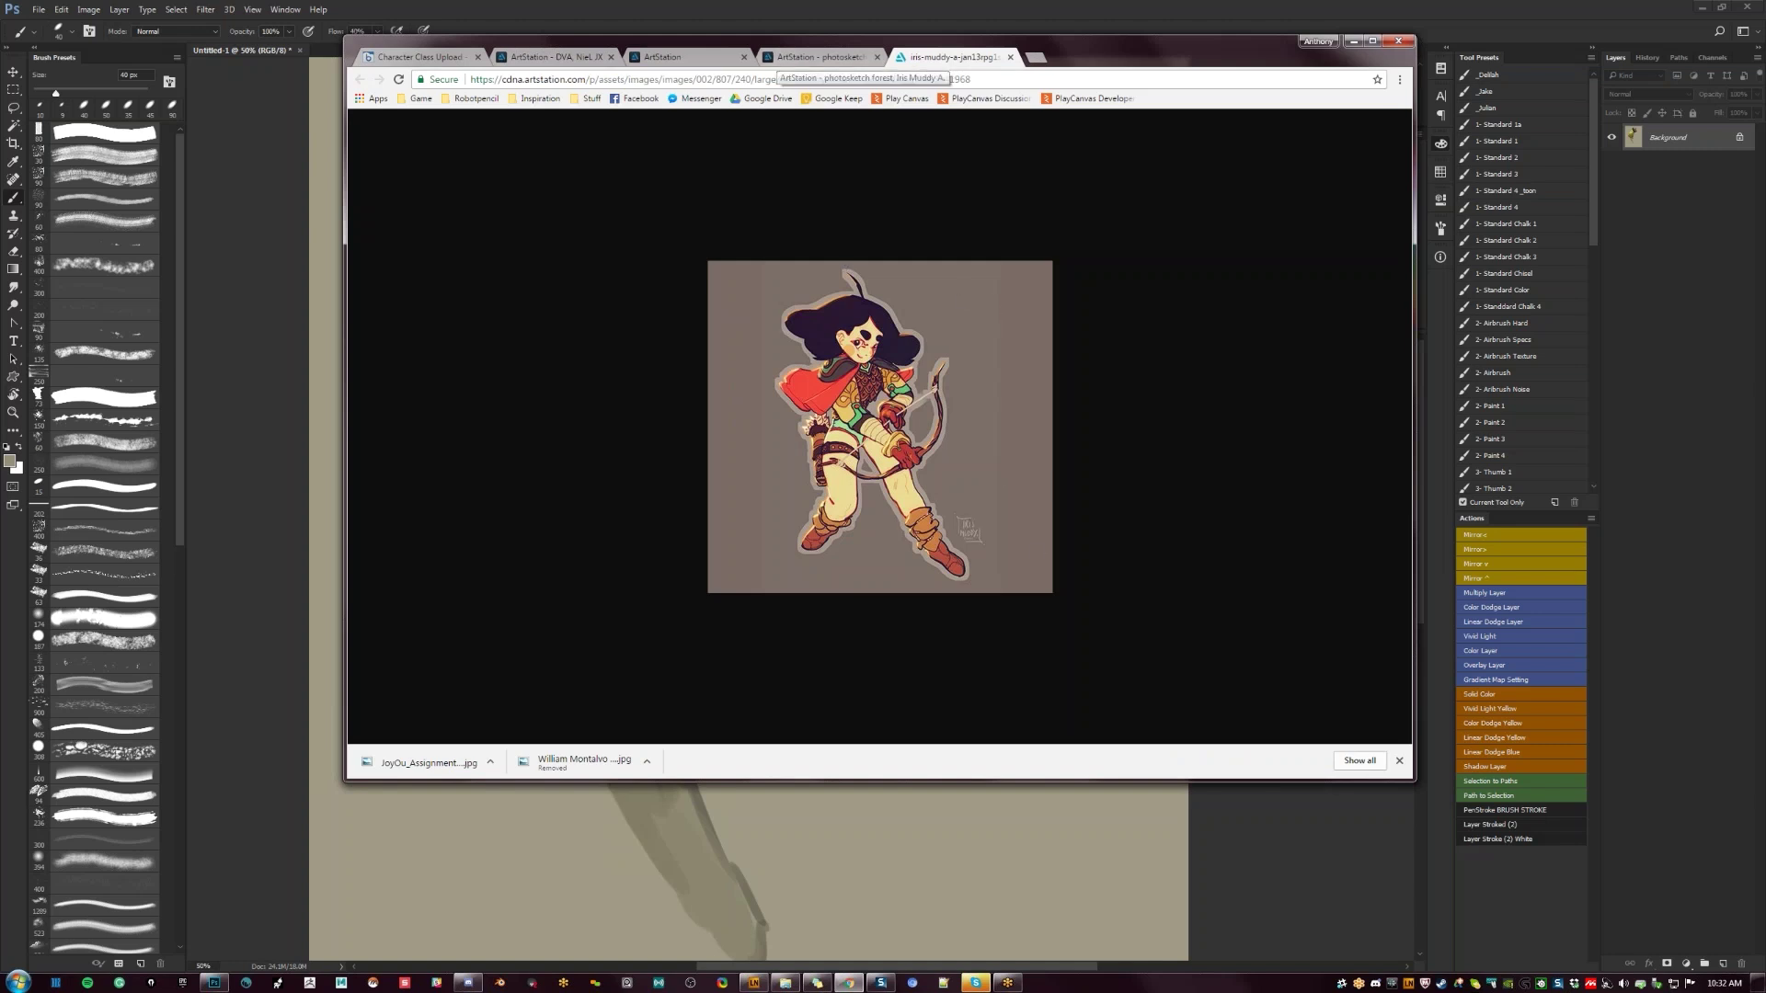
left_click(814, 57)
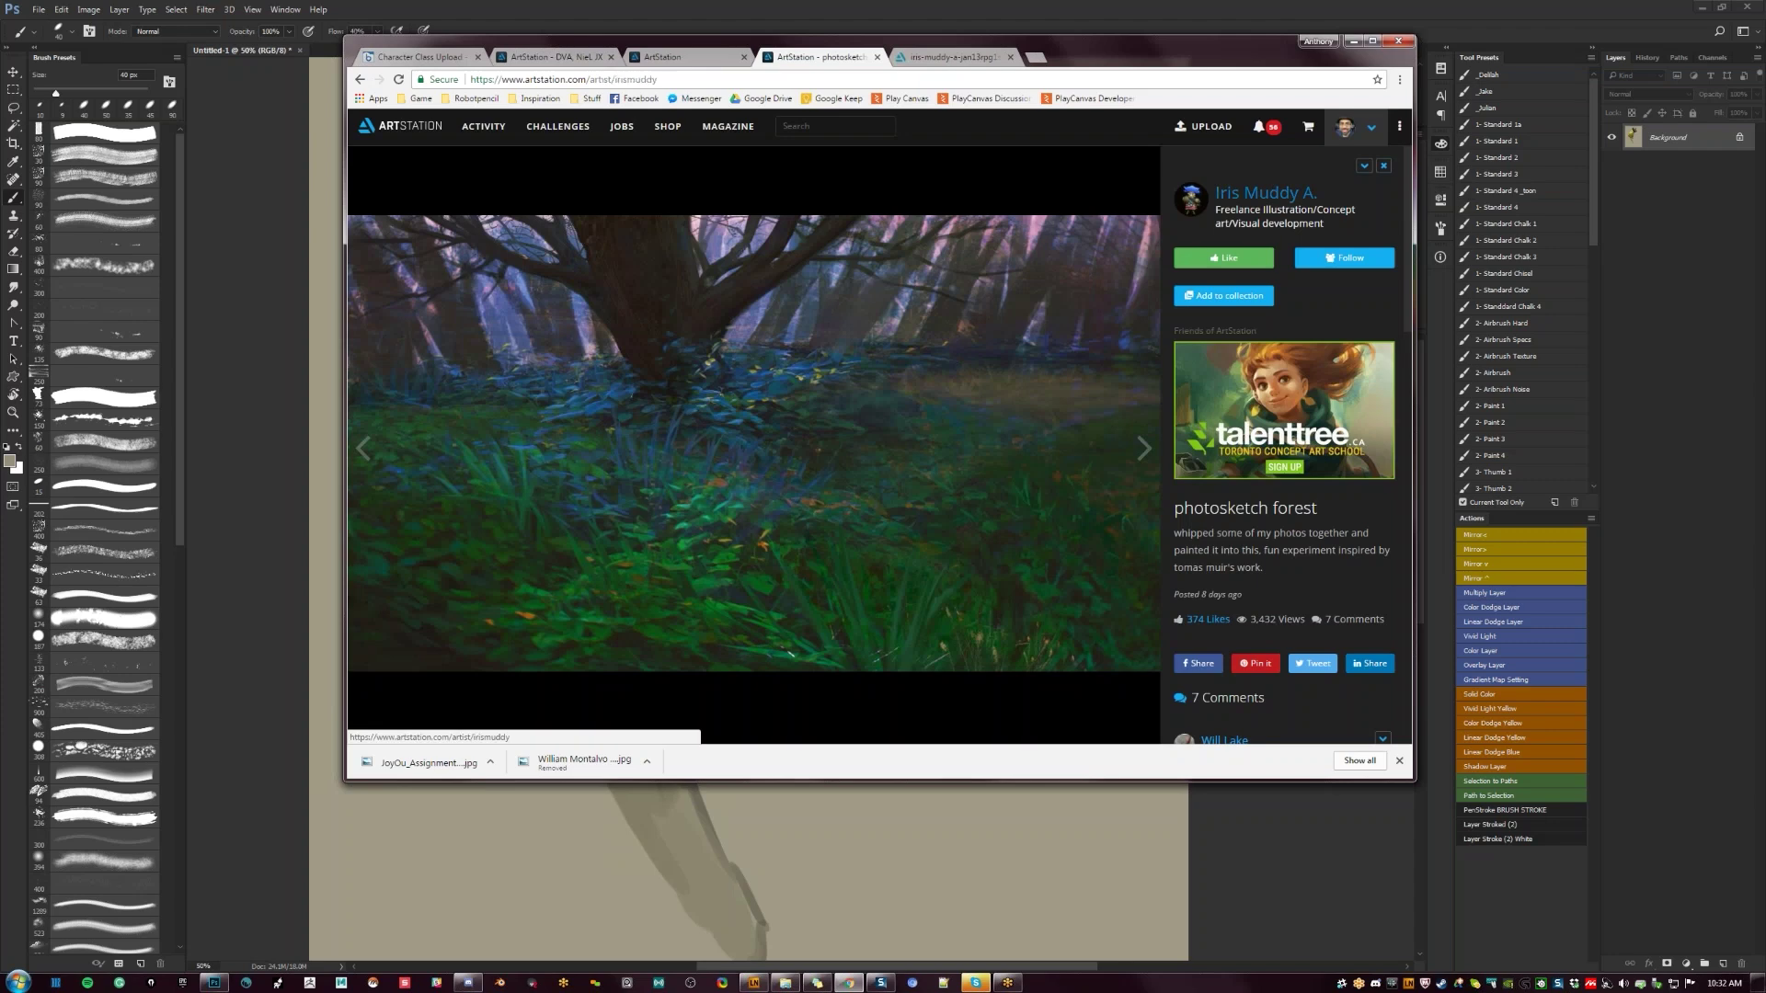
left_click(1265, 193)
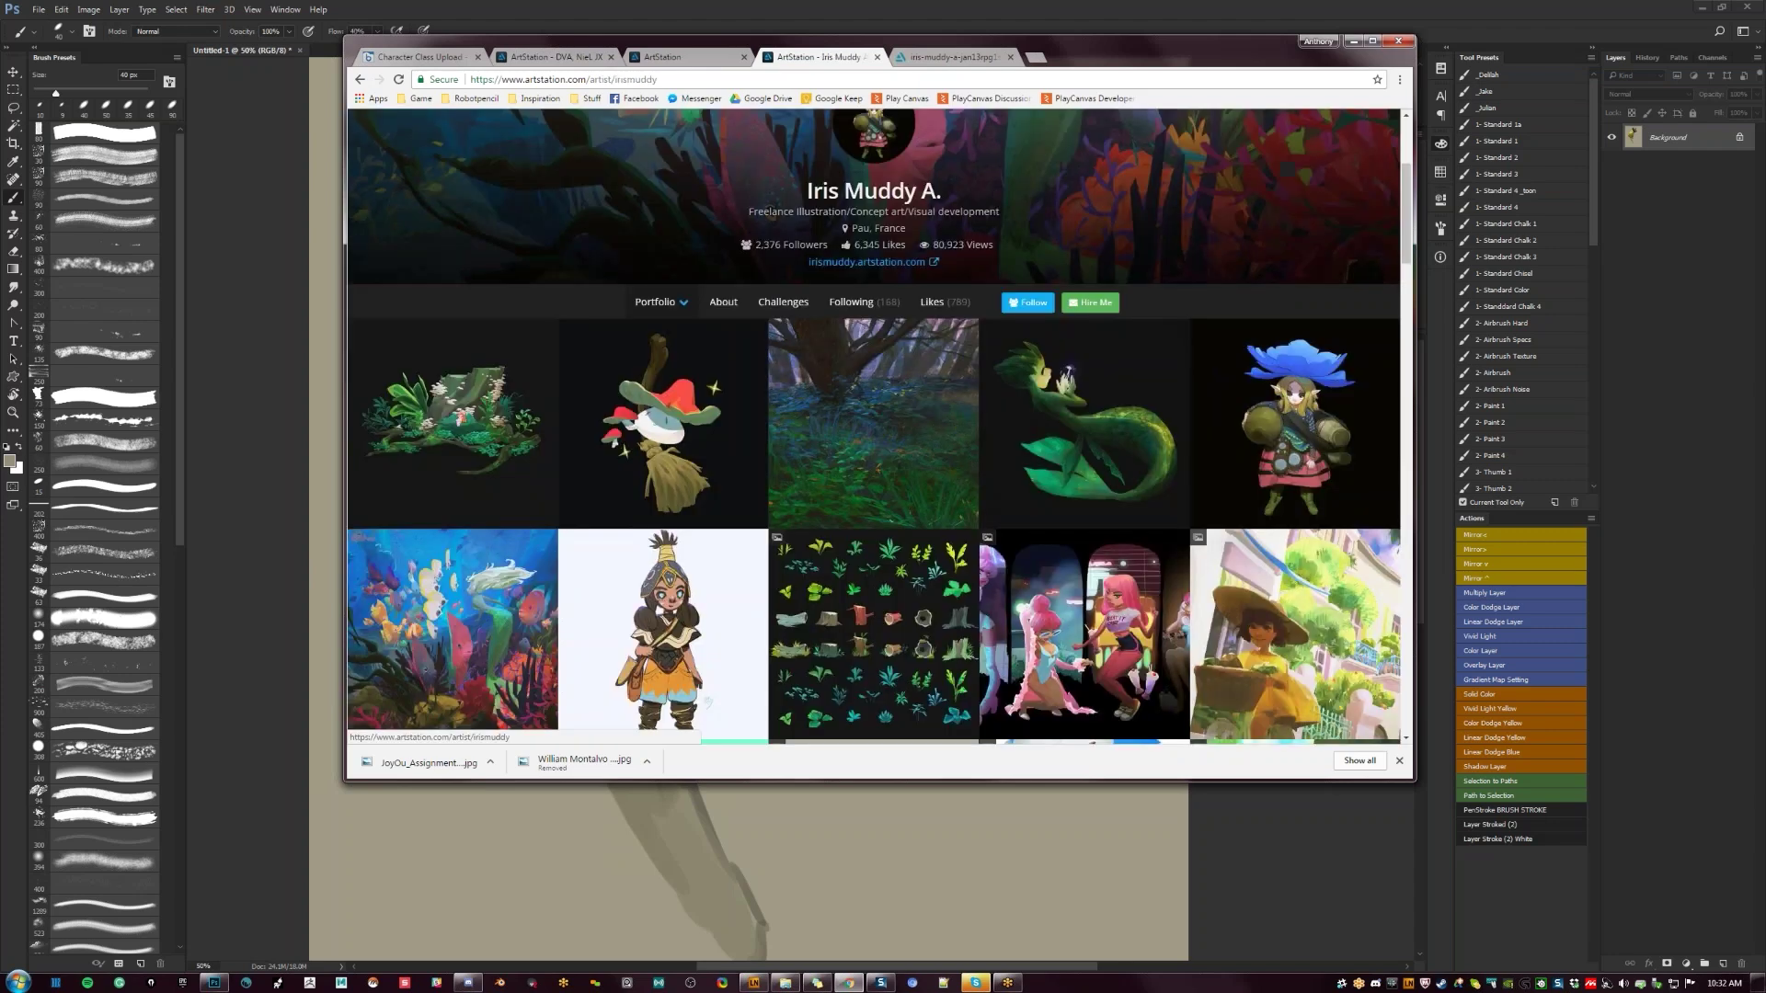
left_click(445, 425)
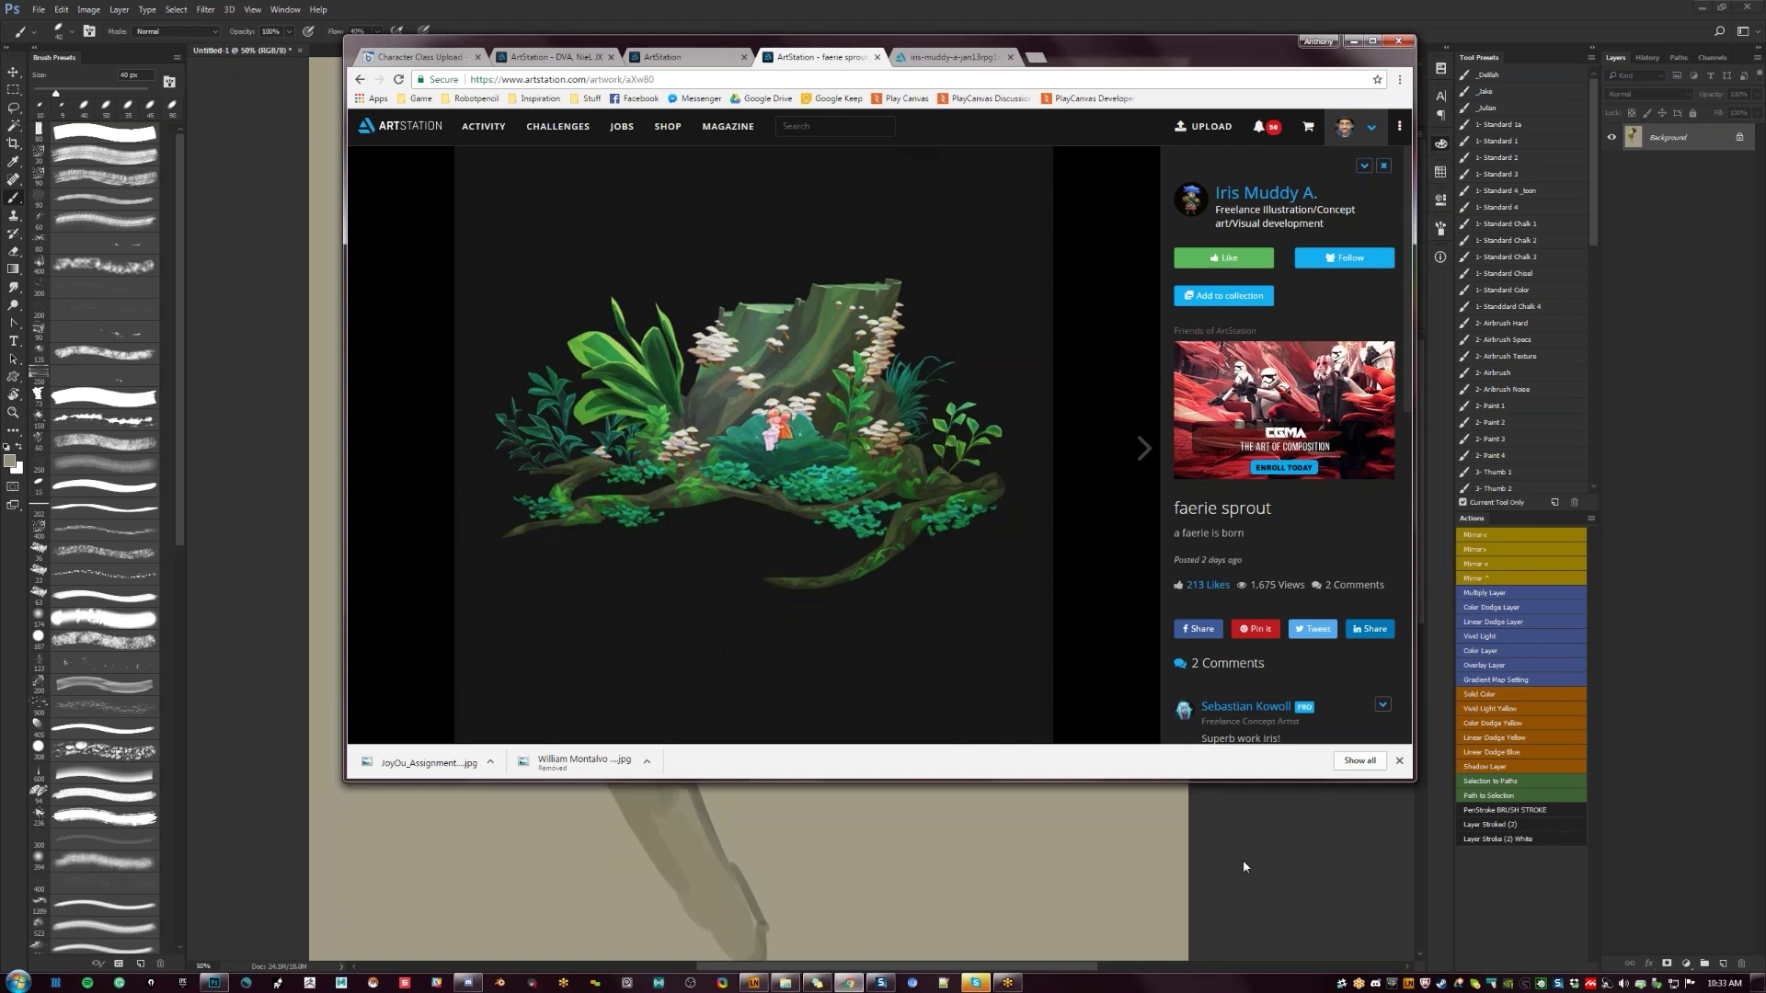
- Compare "faerie sprout" with the full-size archer image, then reopen "photosketch forest" from the portfolio
left_click(938, 57)
left_click(824, 57)
left_click(1226, 225)
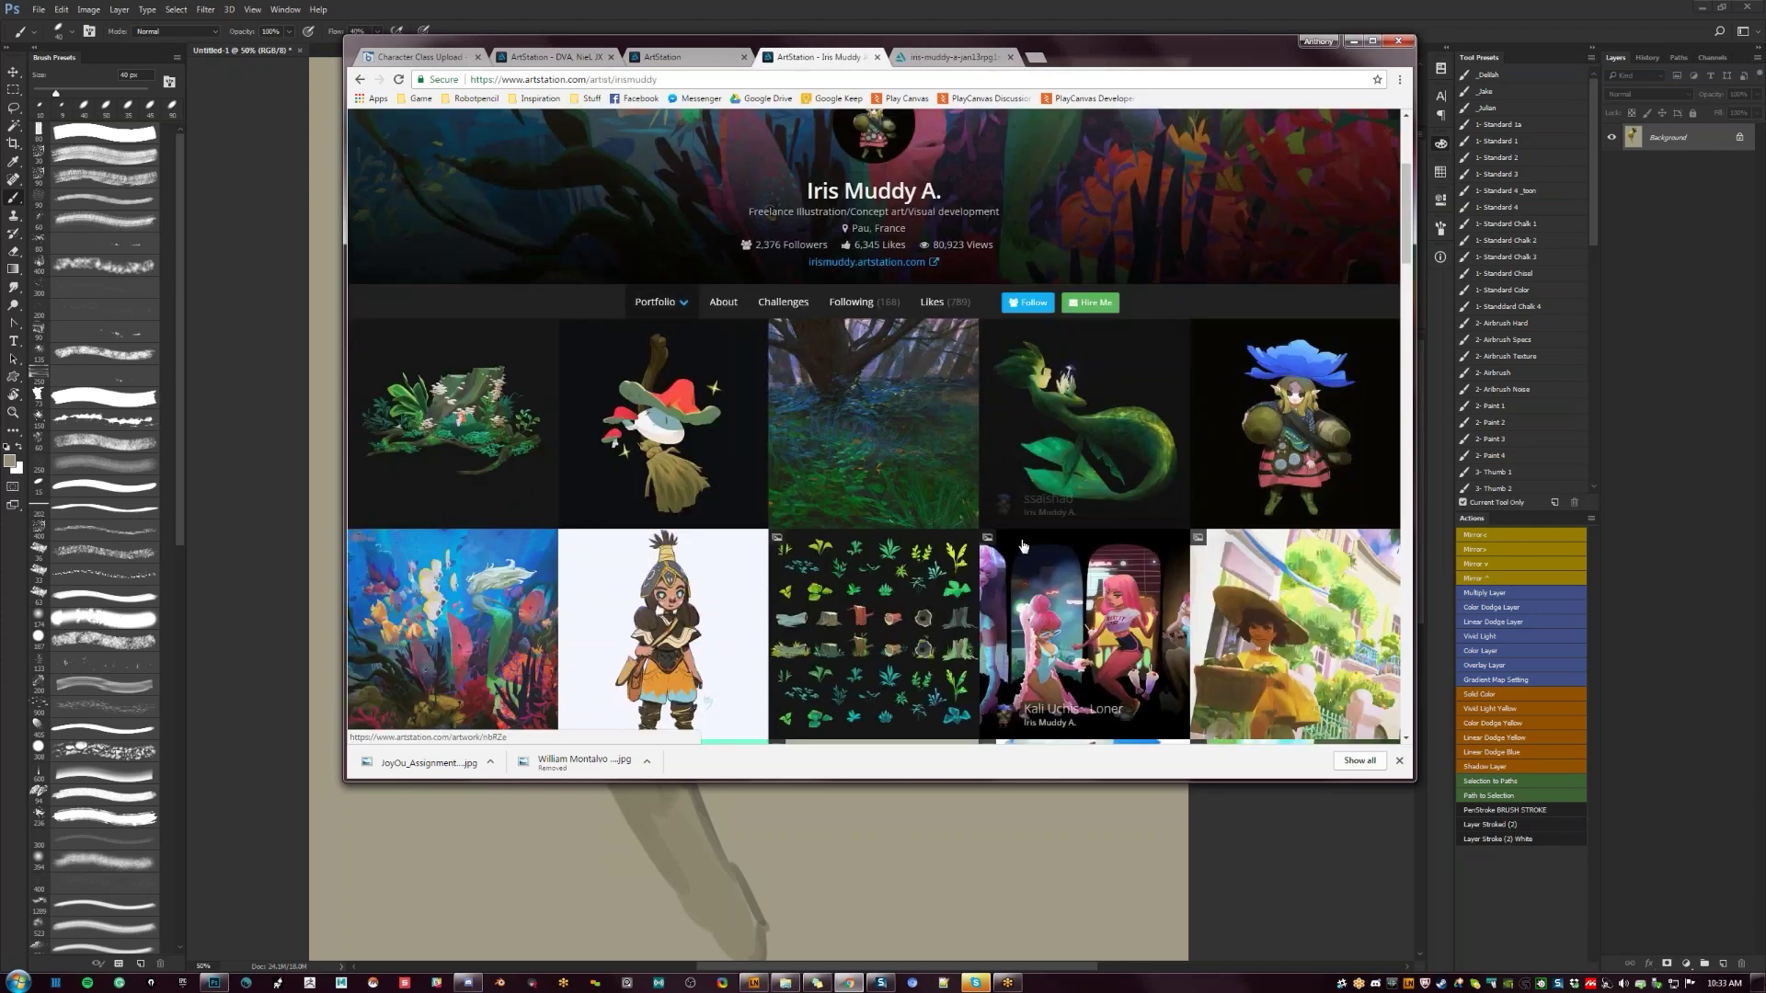
scroll(978, 554, "down", 2)
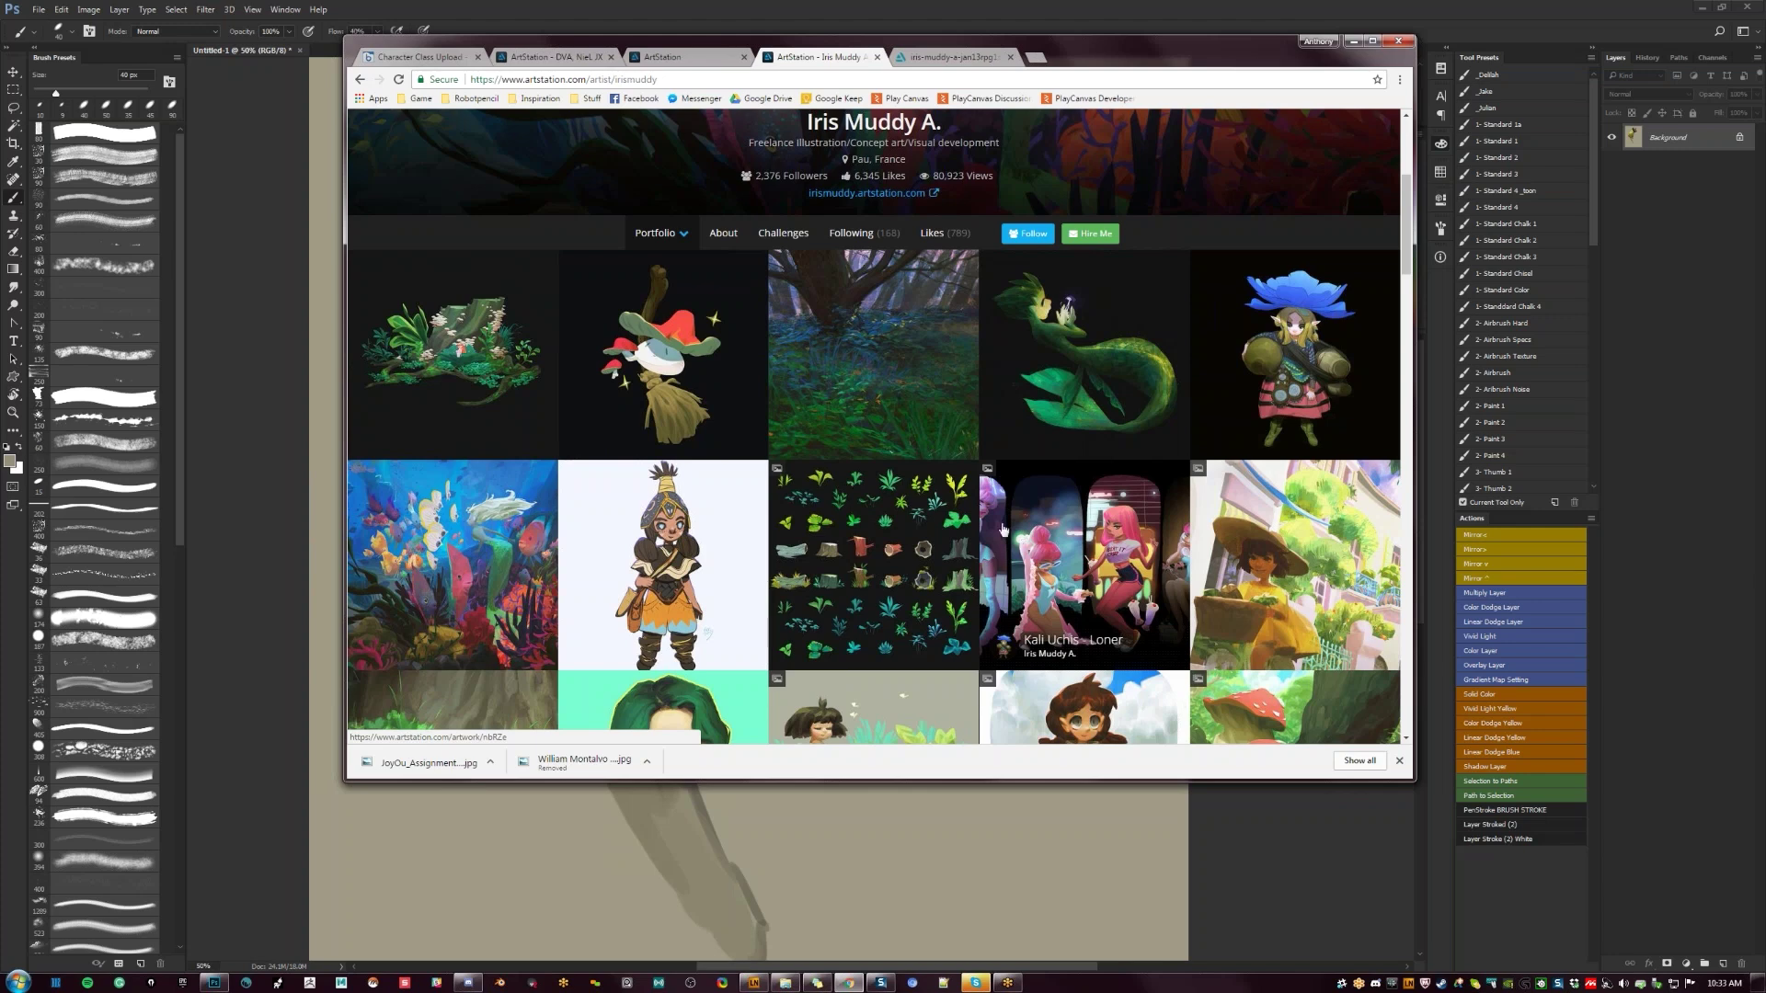
left_click(841, 359)
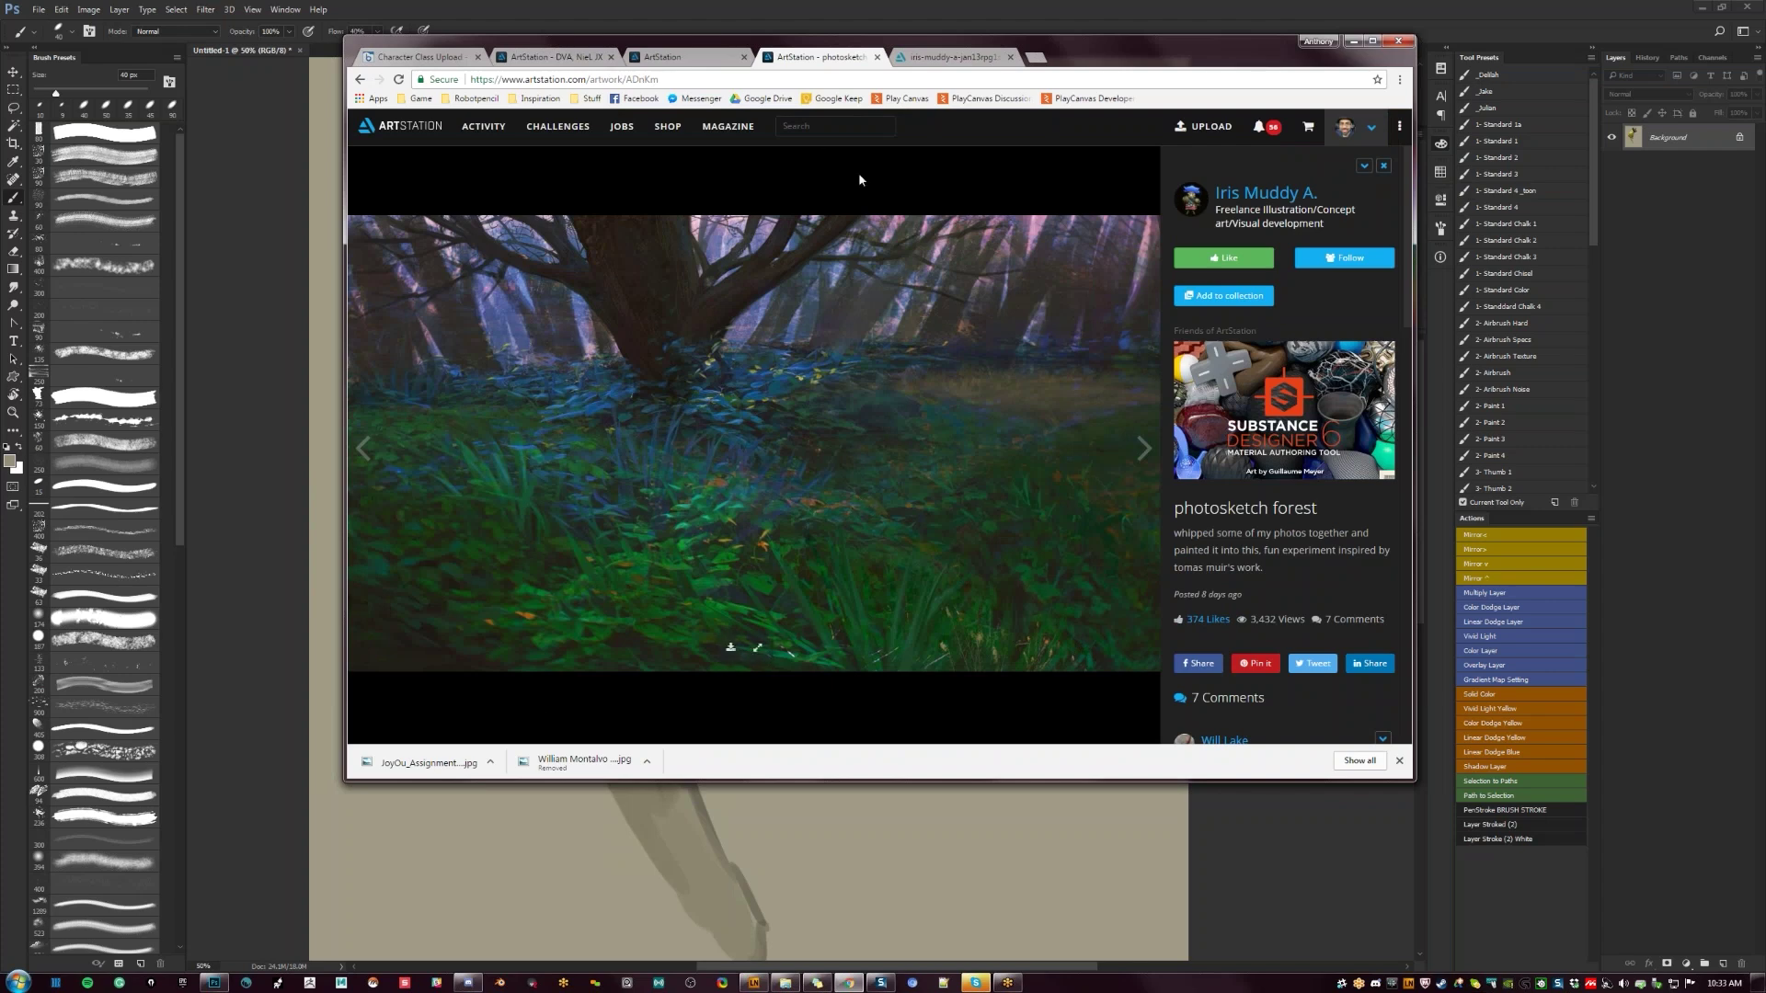
- Return from the forest painting to the portfolio and view "faerie sprout" again
left_click(1269, 191)
left_click(471, 299)
left_click(472, 303)
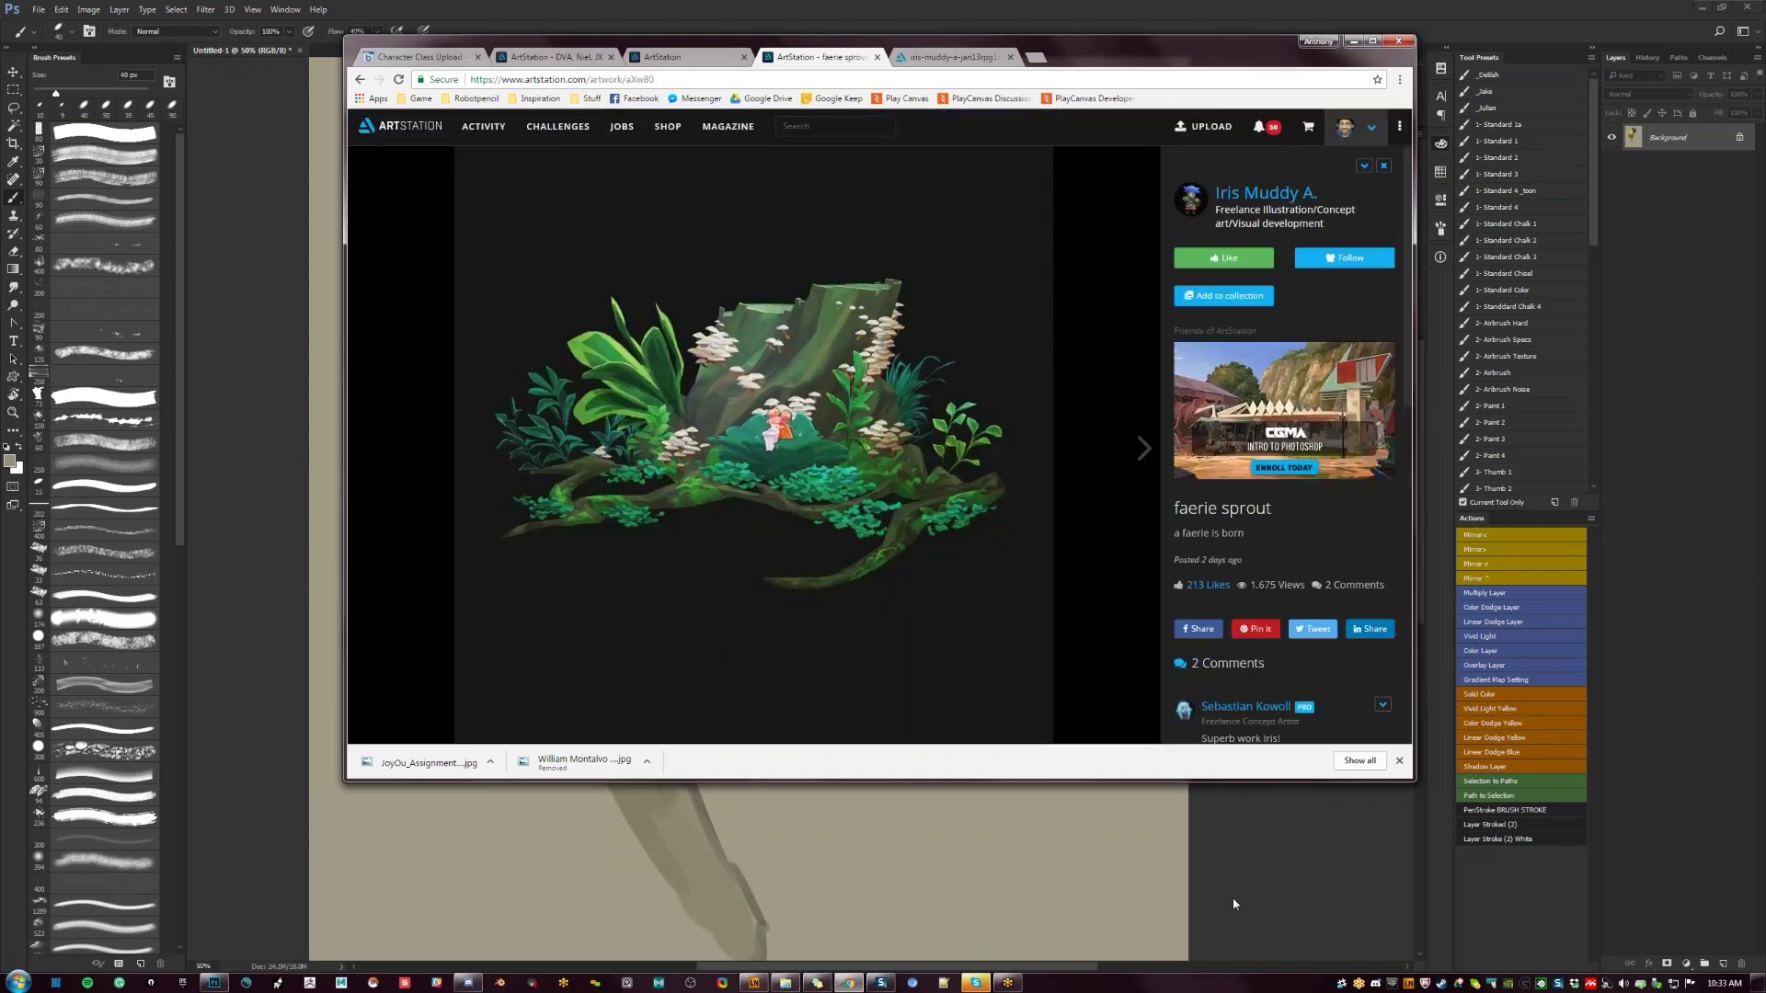
- Go back to the illustrator's portfolio and open the underwater artwork "seabed"
left_click(1244, 195)
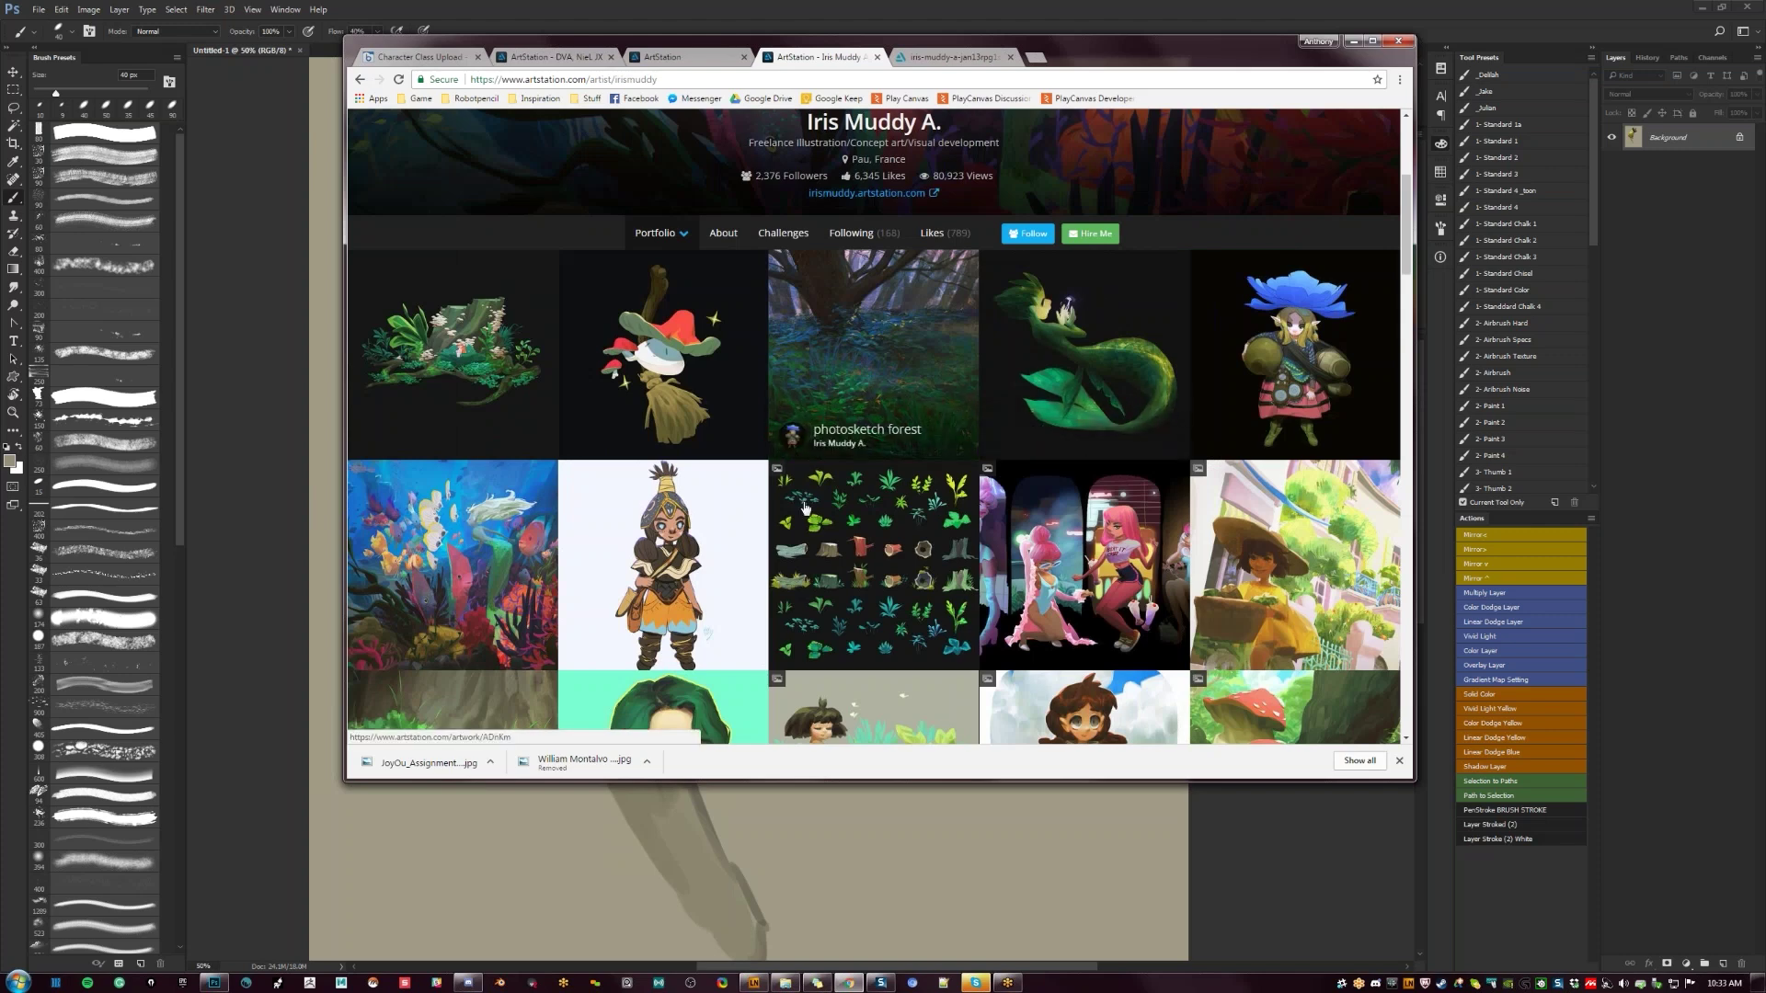
scroll(881, 379, "down", 1)
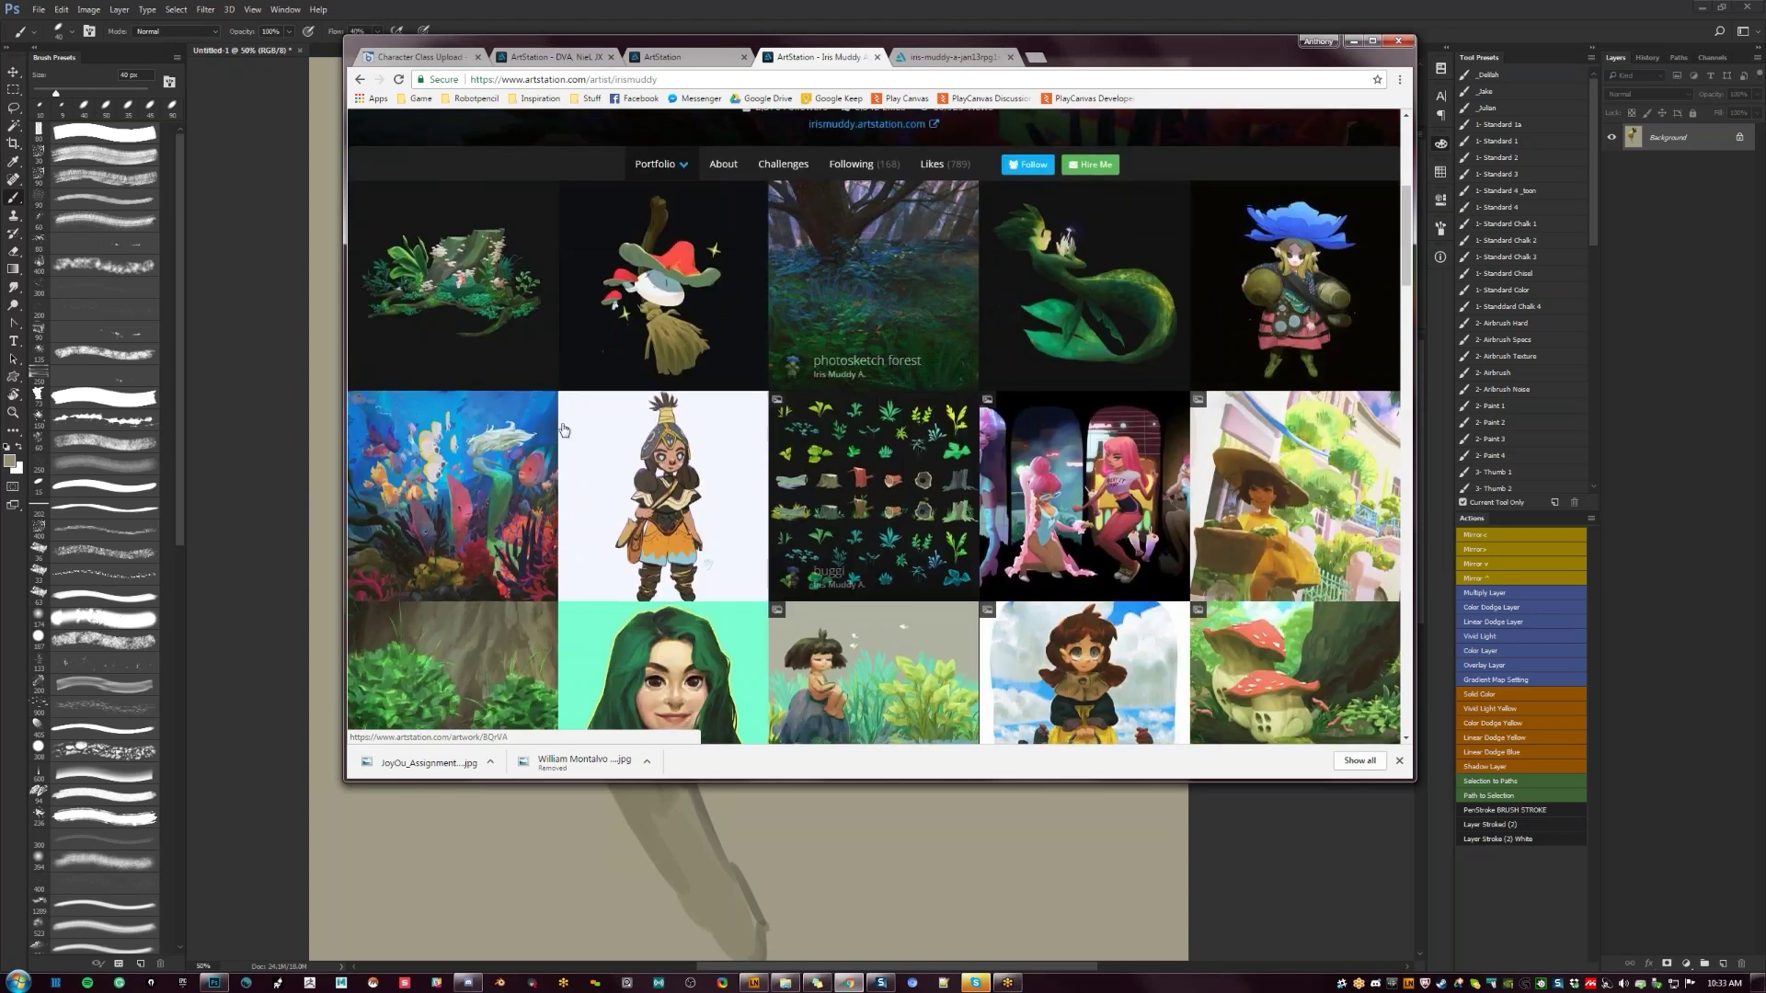
left_click(460, 446)
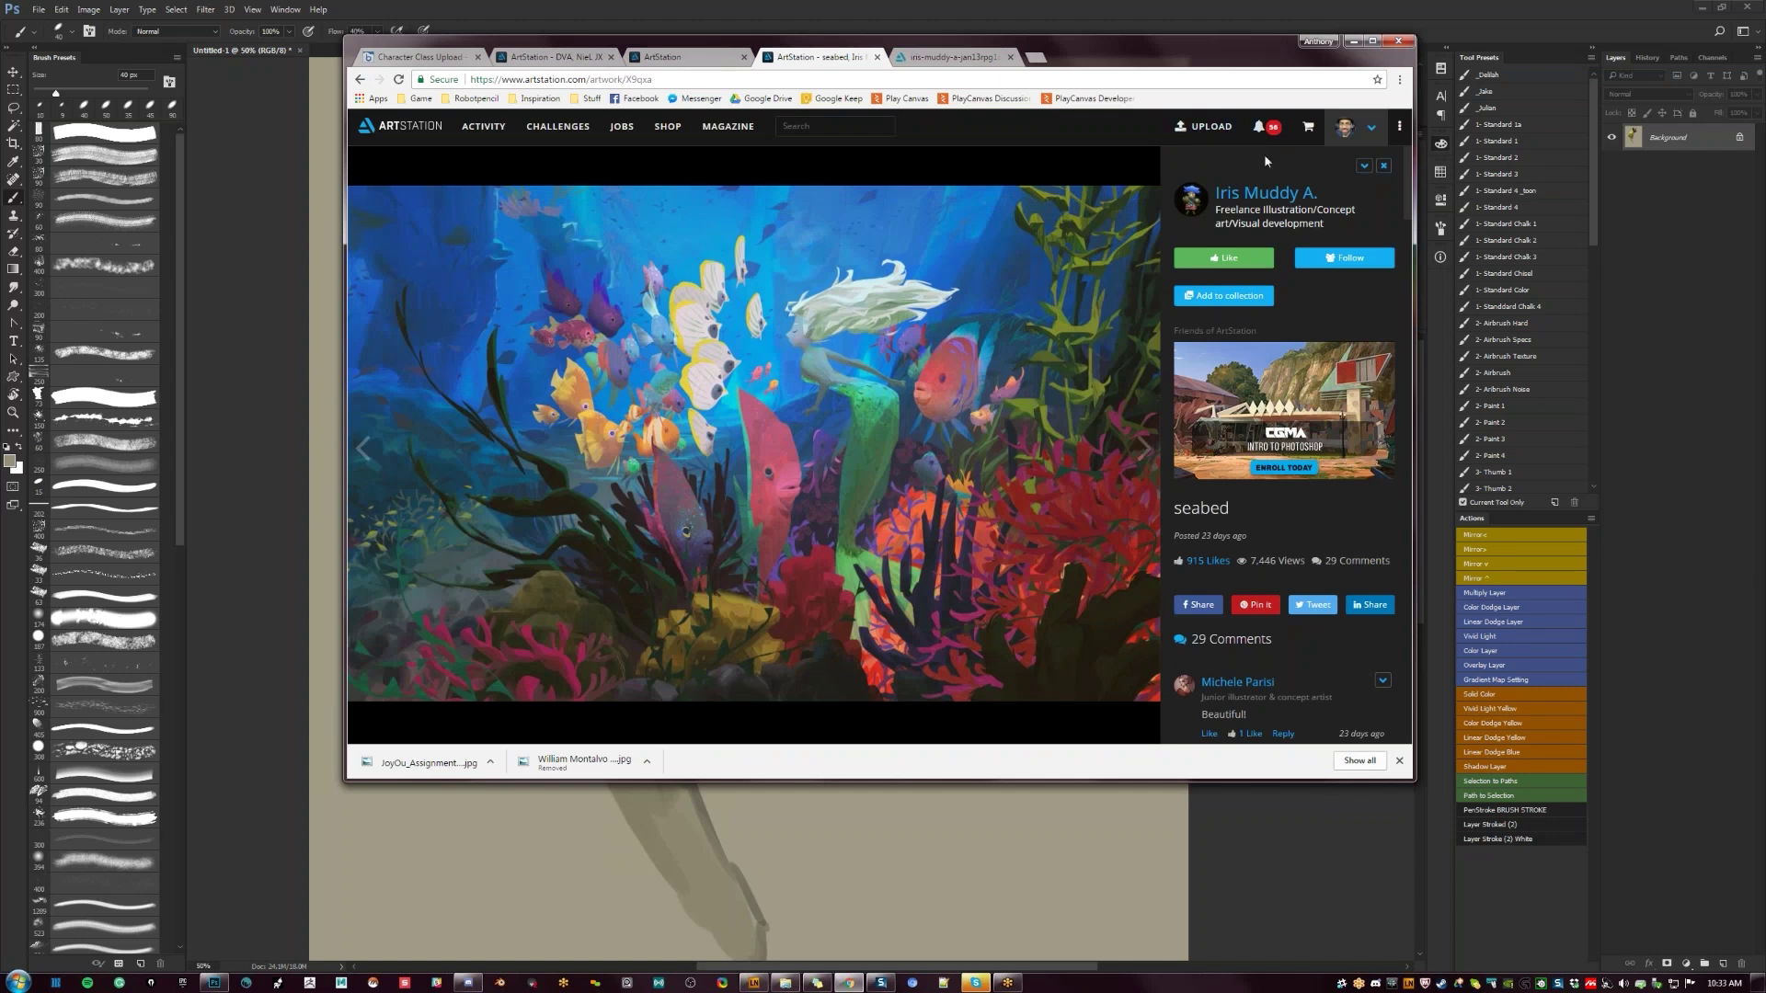
- Look through the illustrator's whole portfolio from the newest to the oldest works and return to the profile header
left_click(1253, 193)
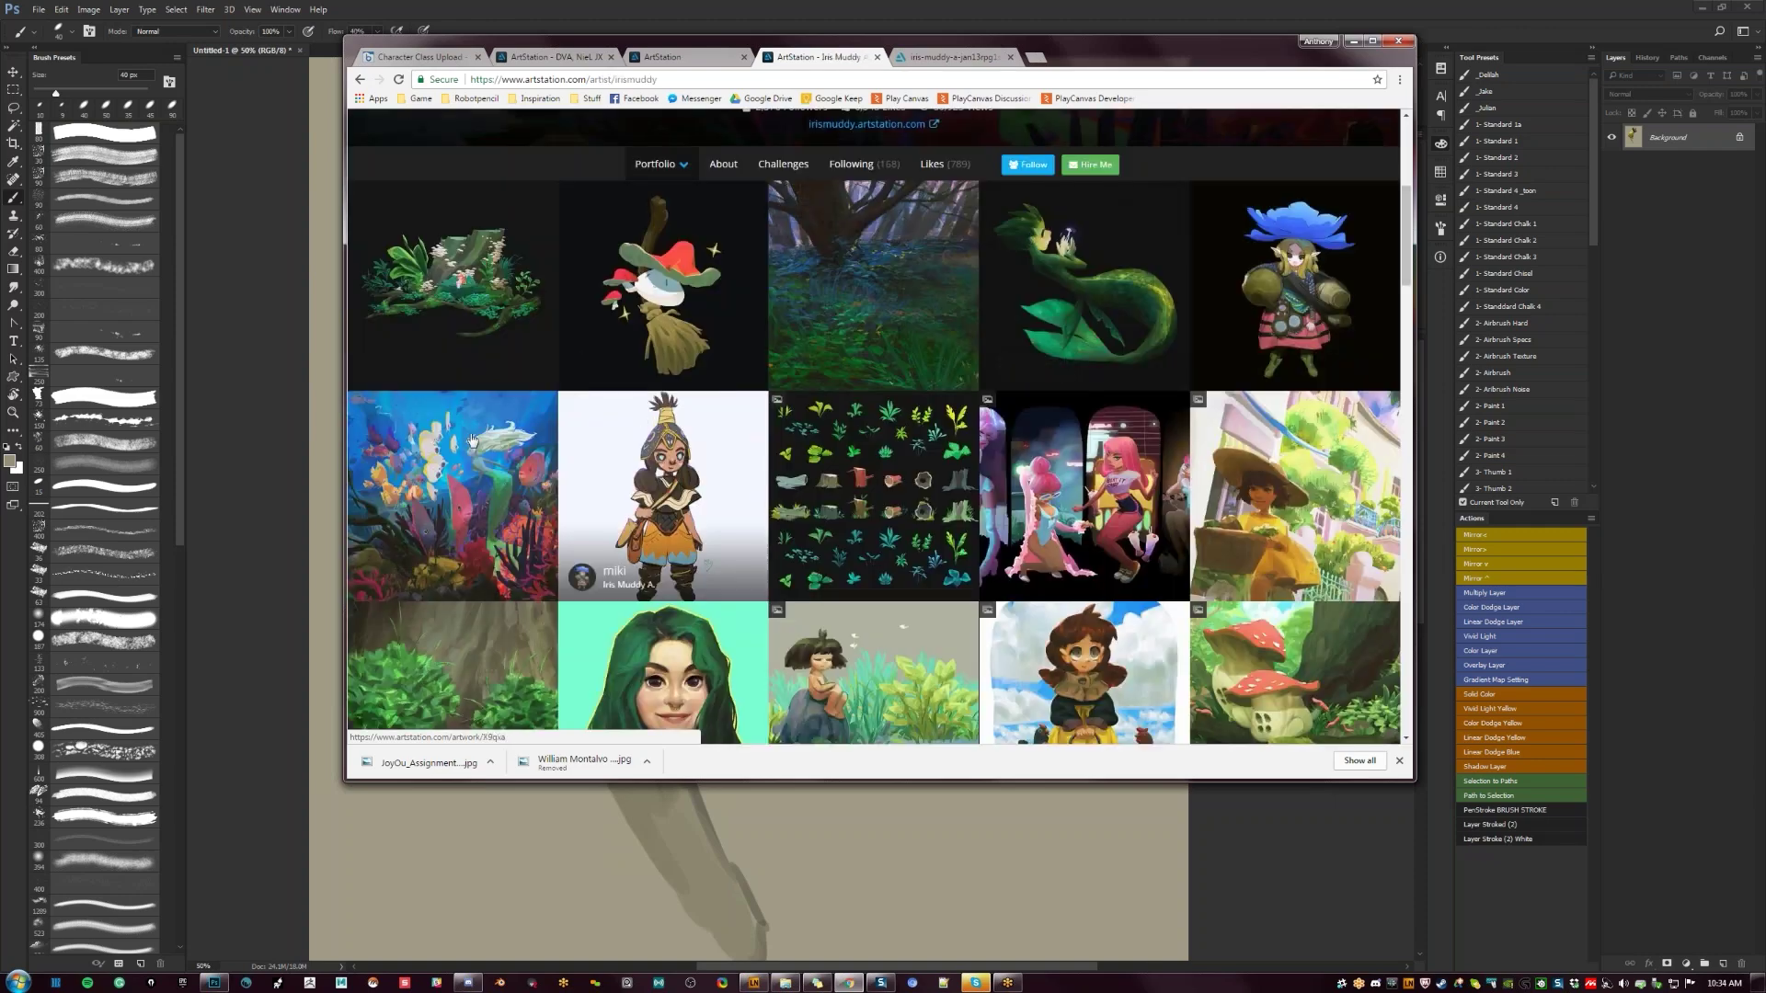
scroll(1276, 416, "down", 3)
scroll(1275, 416, "down", 5)
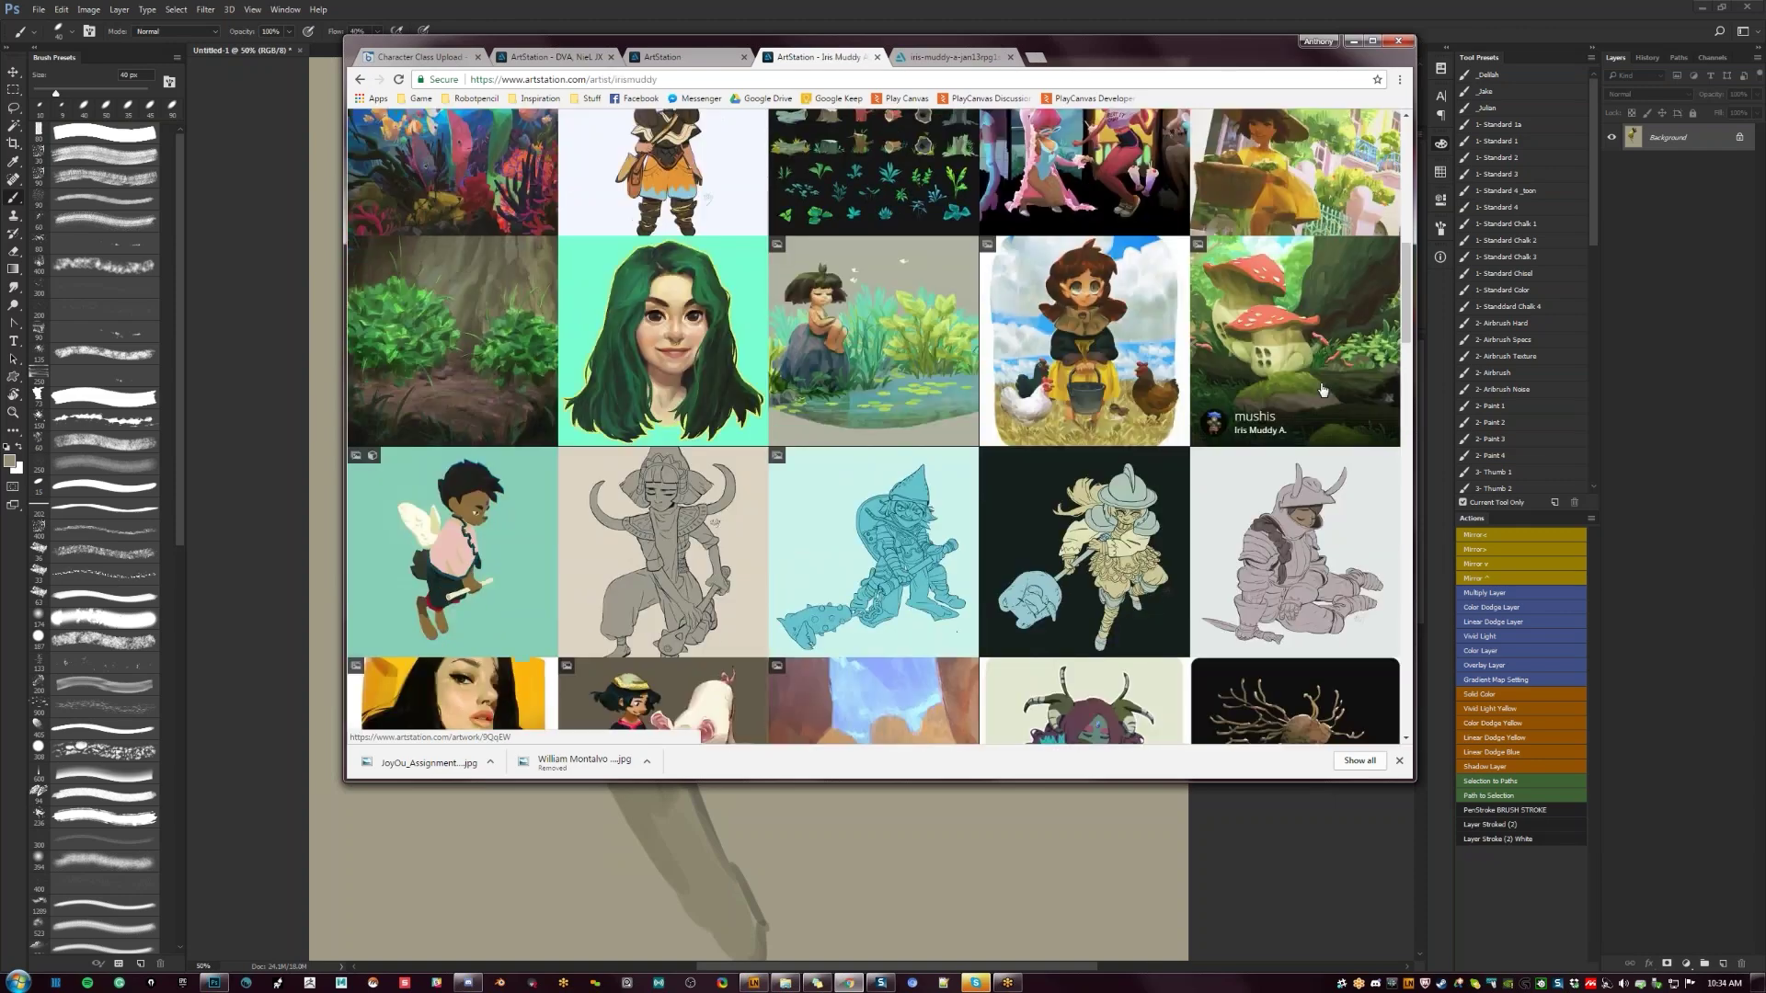
scroll(731, 482, "down", 7)
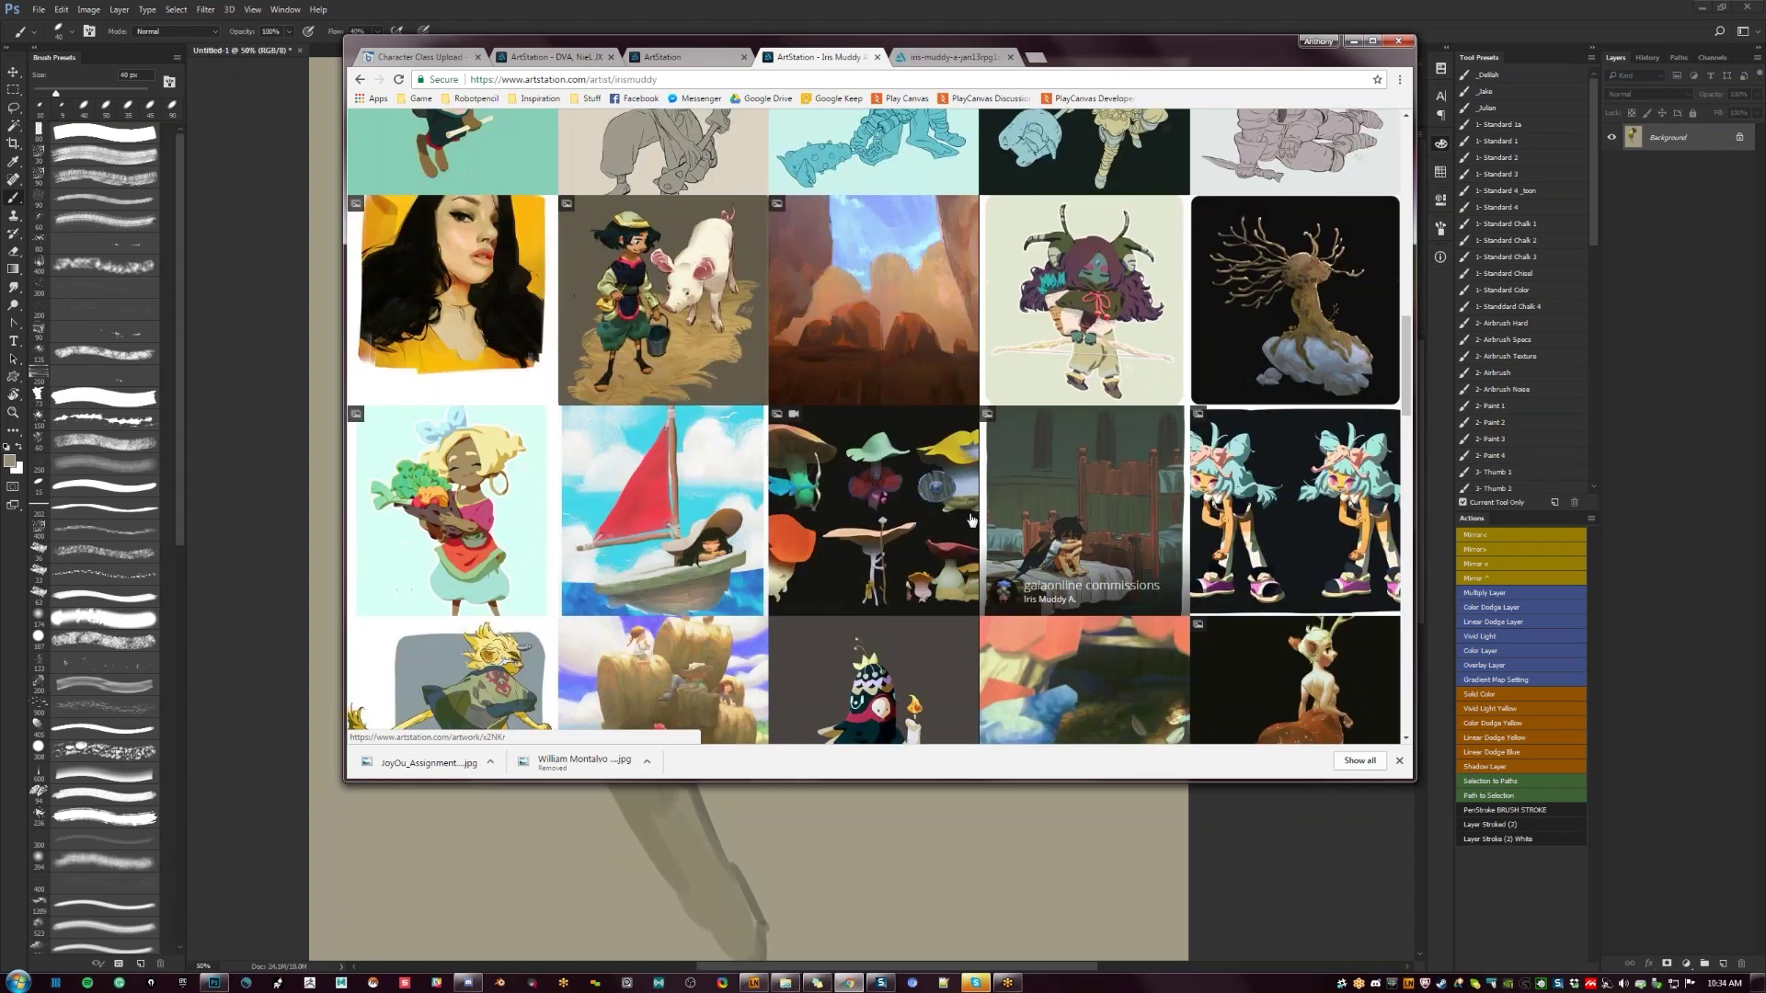
scroll(1128, 540, "down", 3)
scroll(1128, 540, "down", 3)
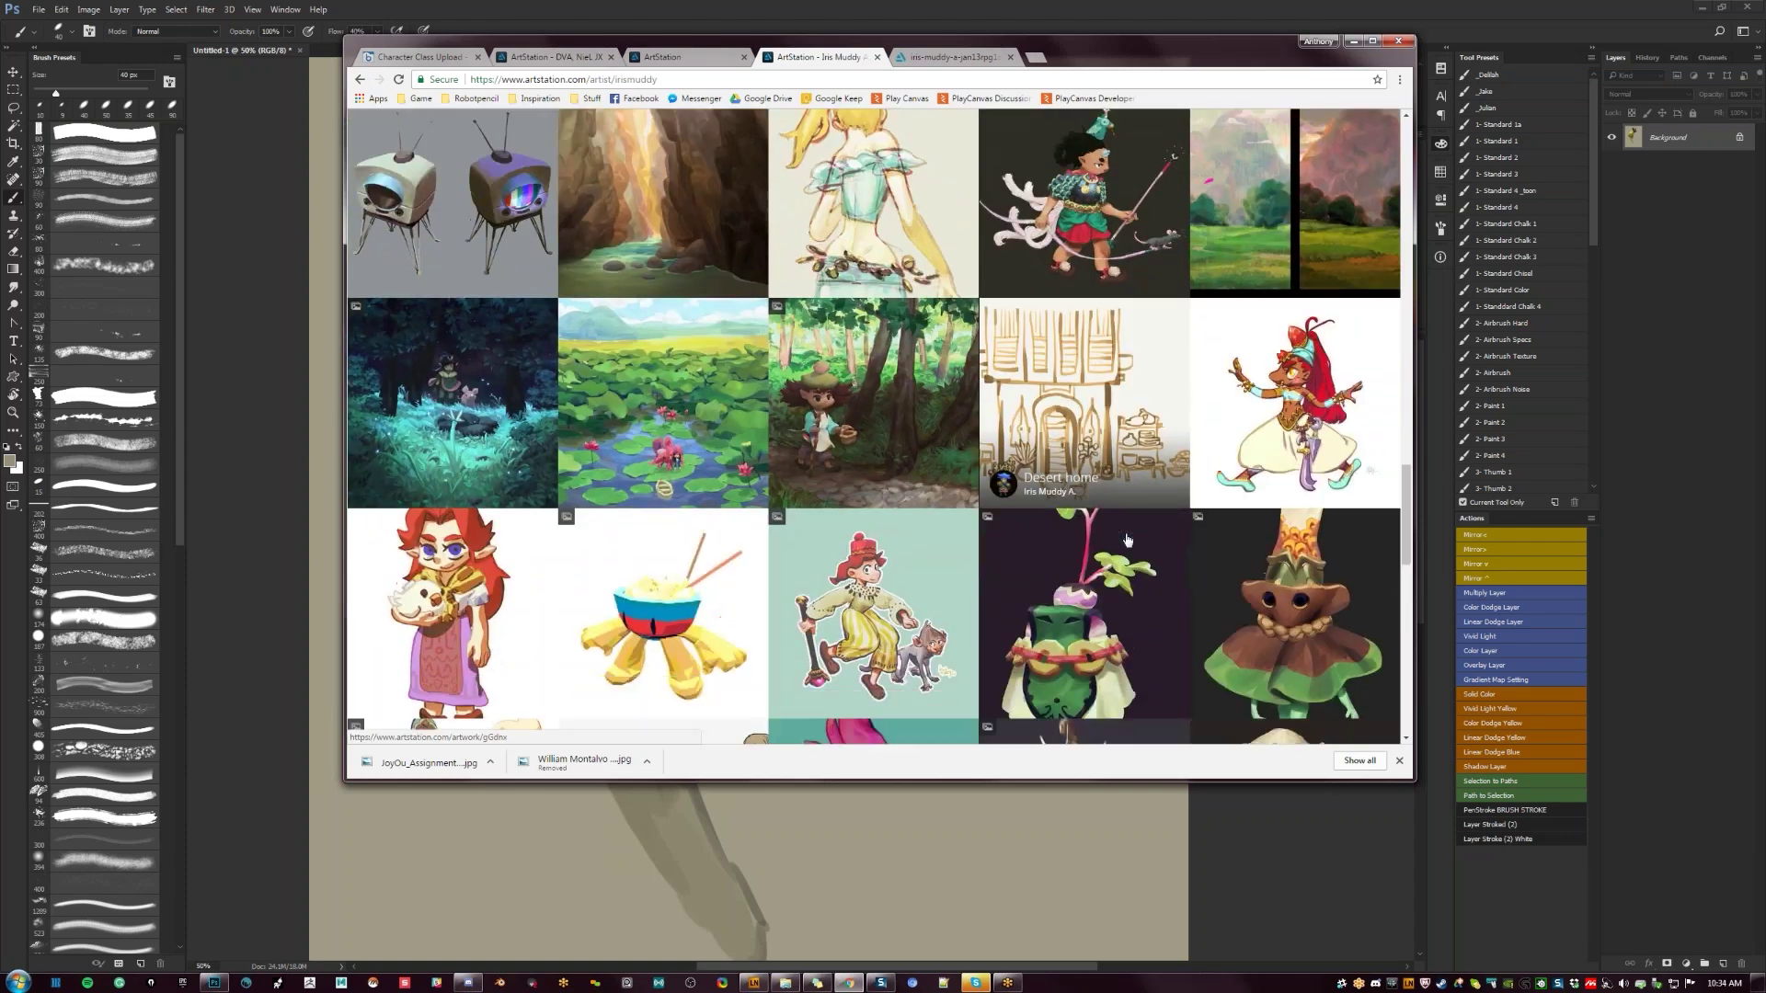
scroll(1127, 540, "down", 8)
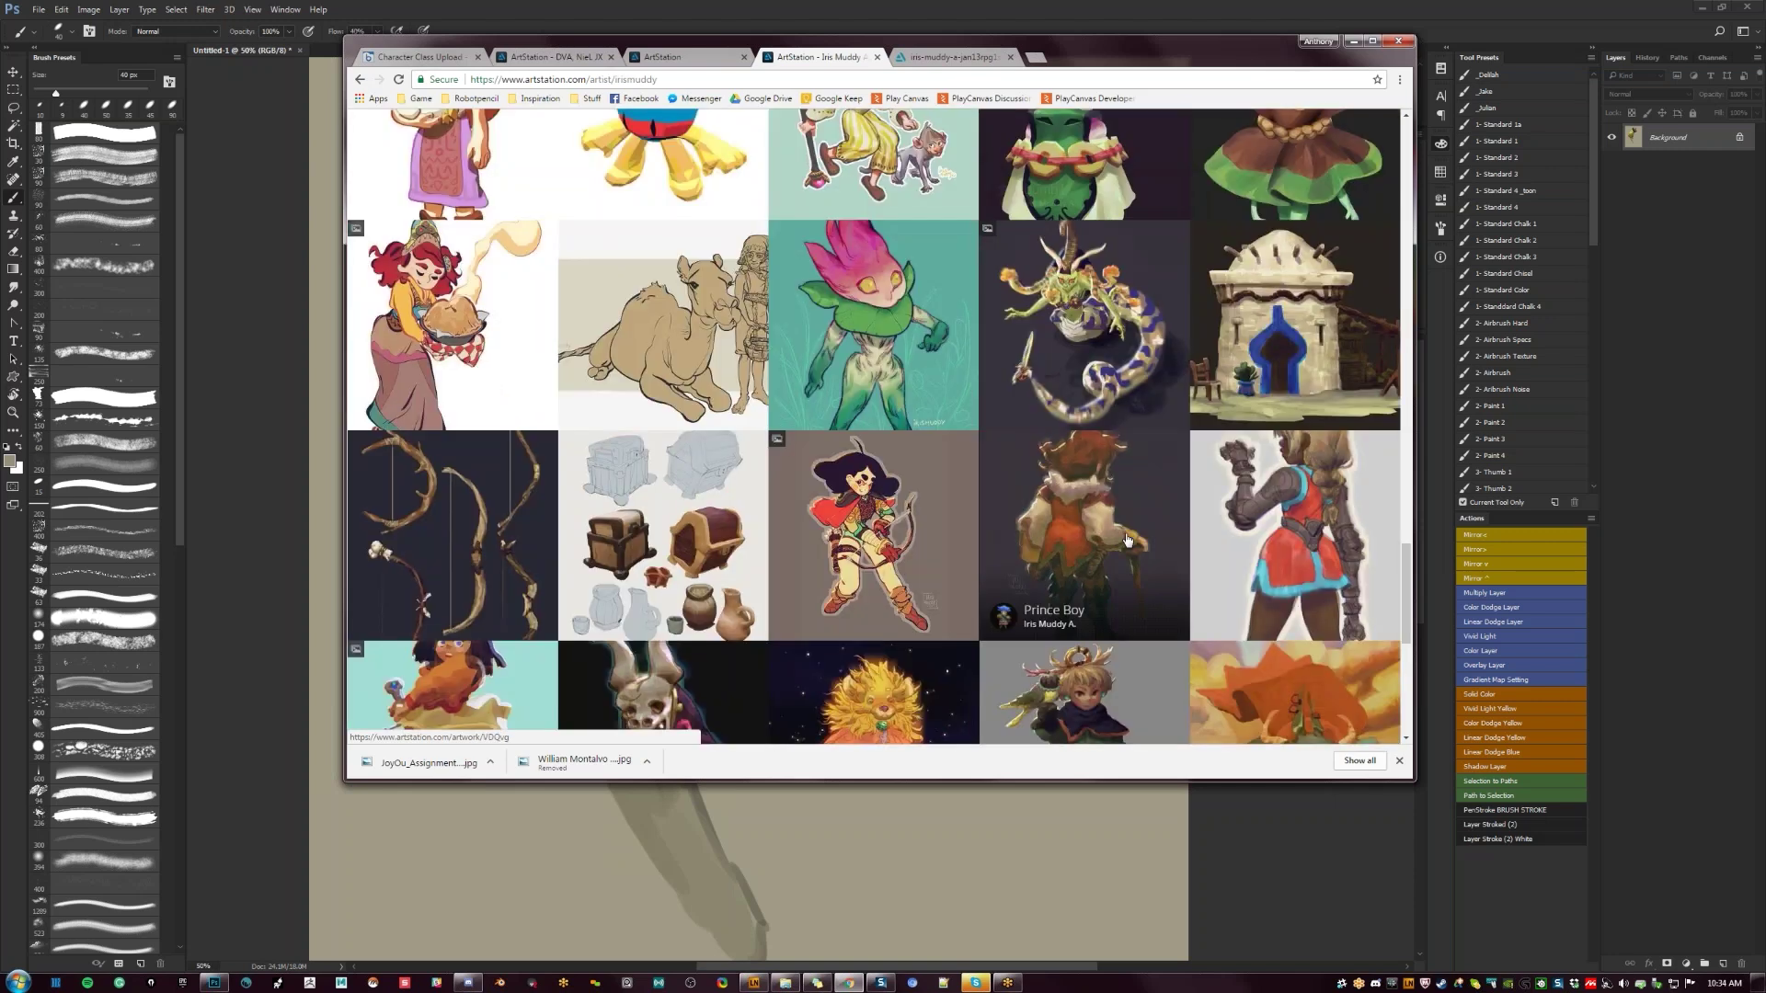
scroll(1128, 540, "down", 2)
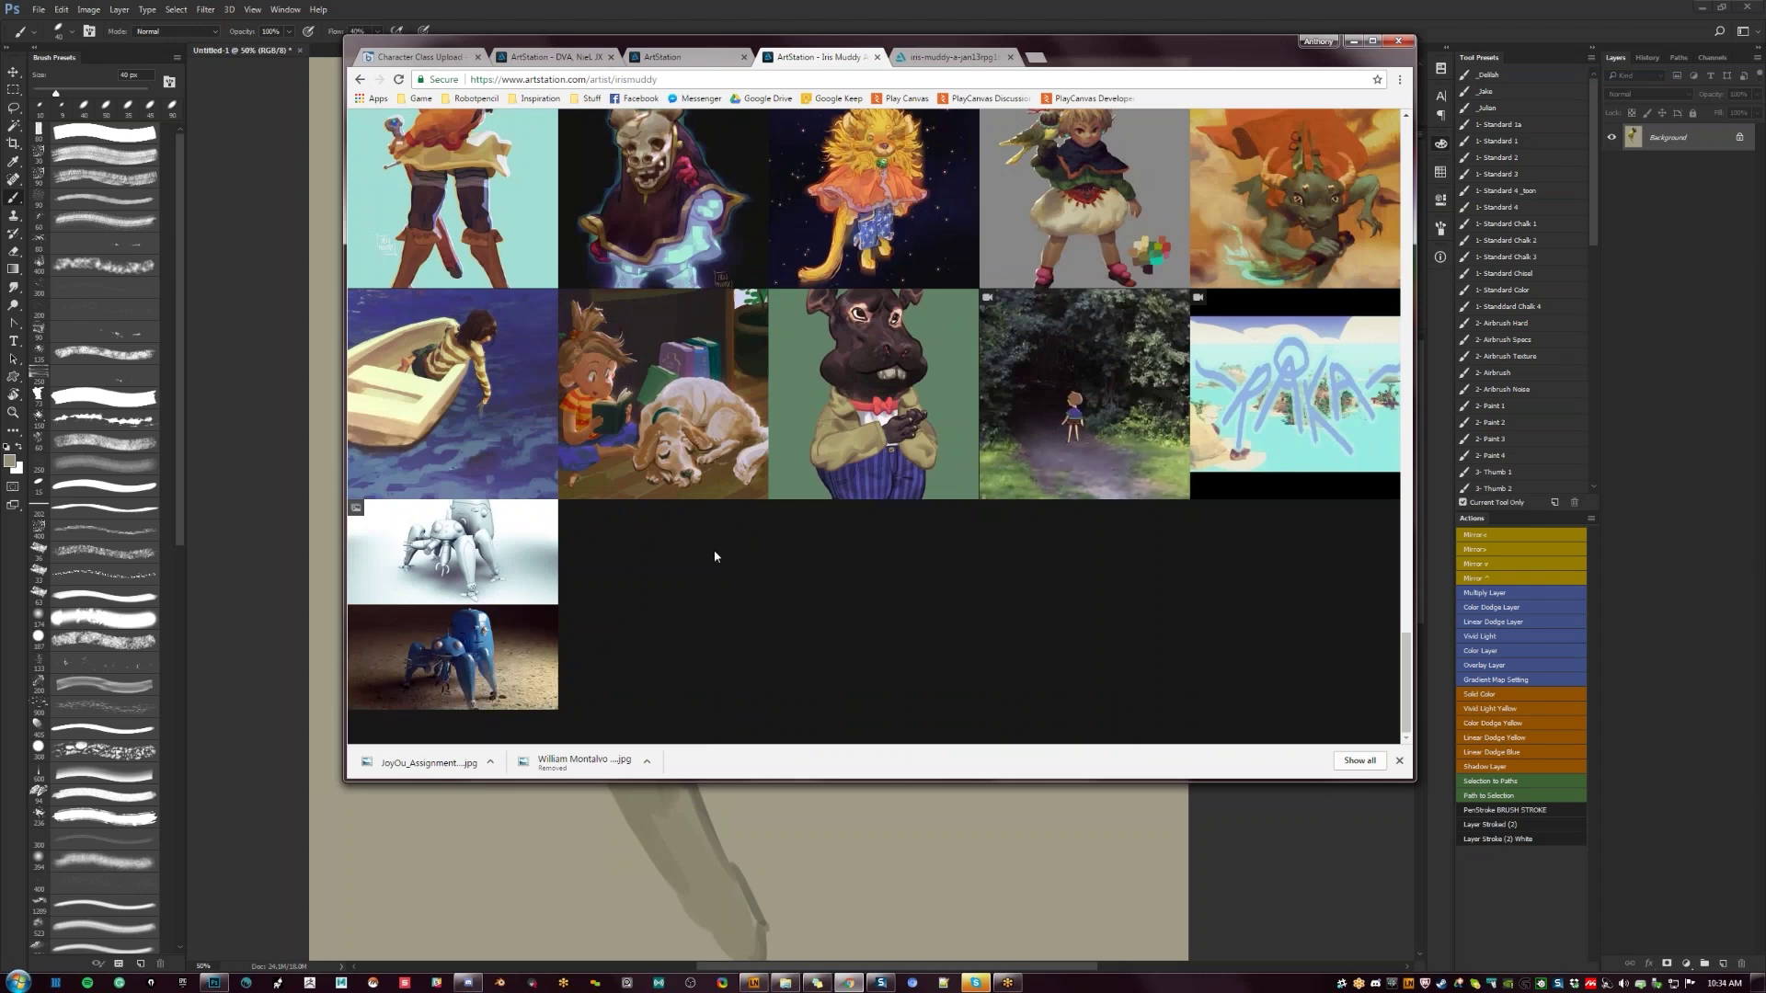
scroll(715, 556, "up", 10)
scroll(731, 531, "up", 5)
scroll(730, 531, "up", 4)
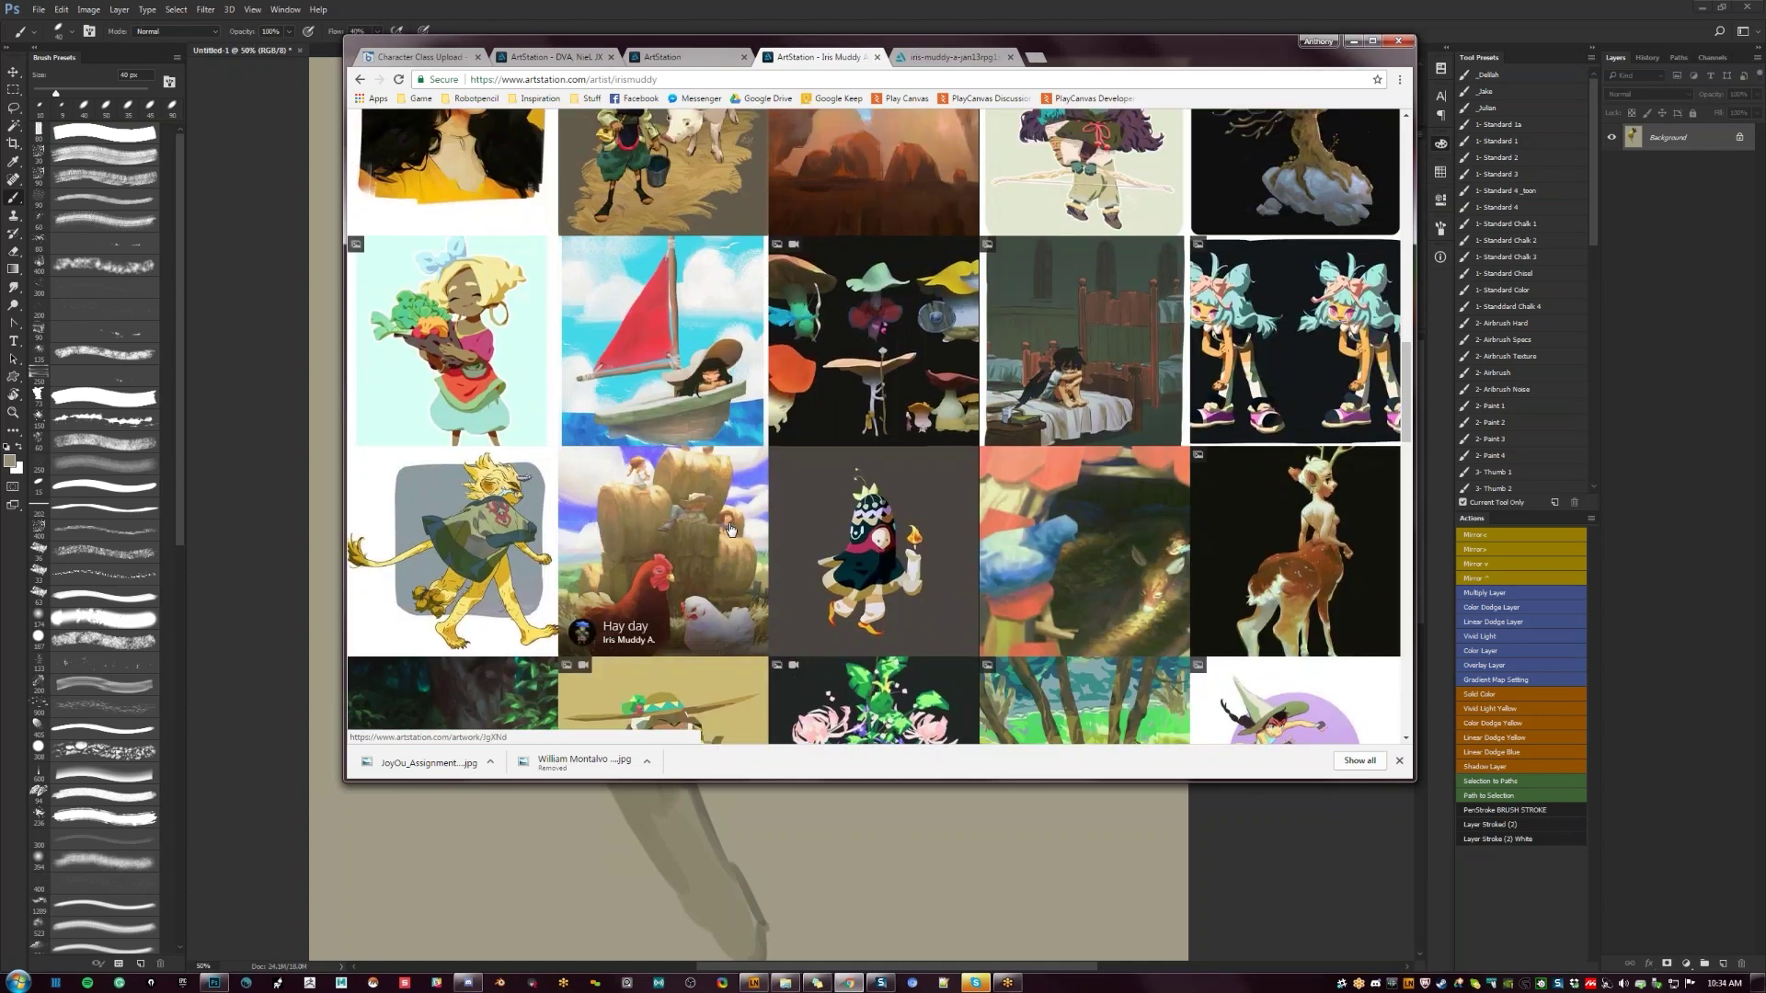
scroll(730, 530, "up", 10)
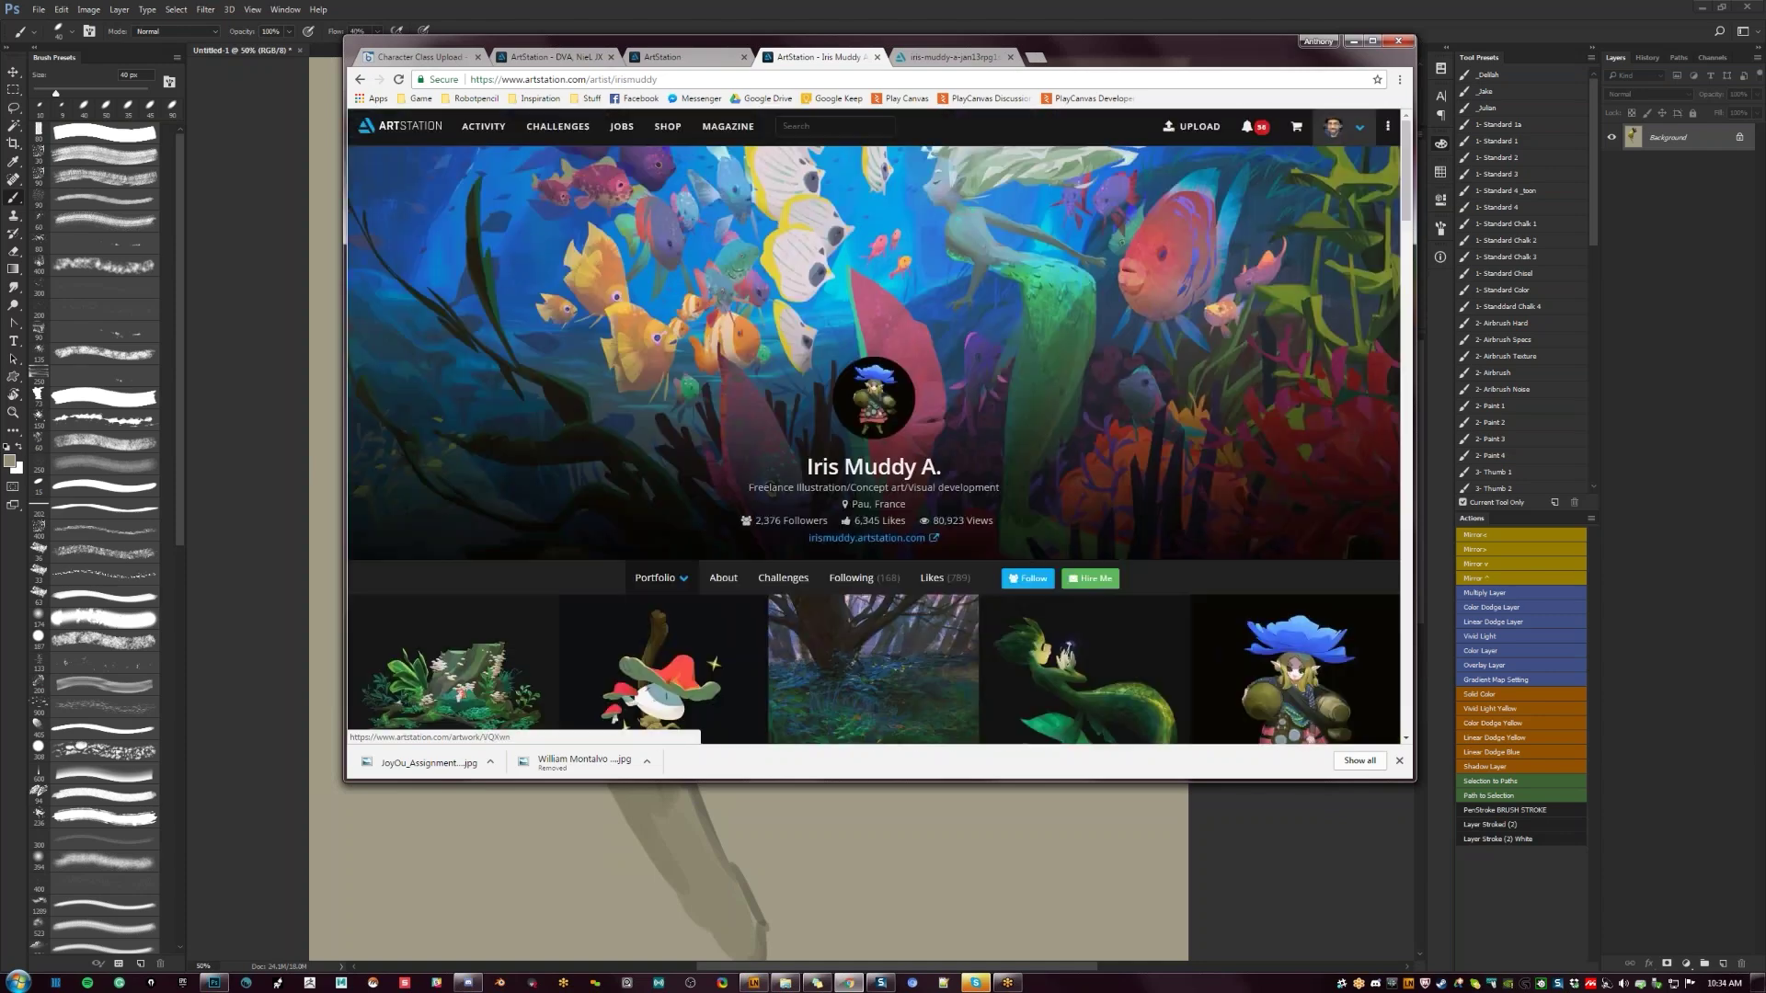
- Browse the trending artworks on the ArtStation home page, open "New Dress!" and go to its illustrator's profile
left_click(1359, 127)
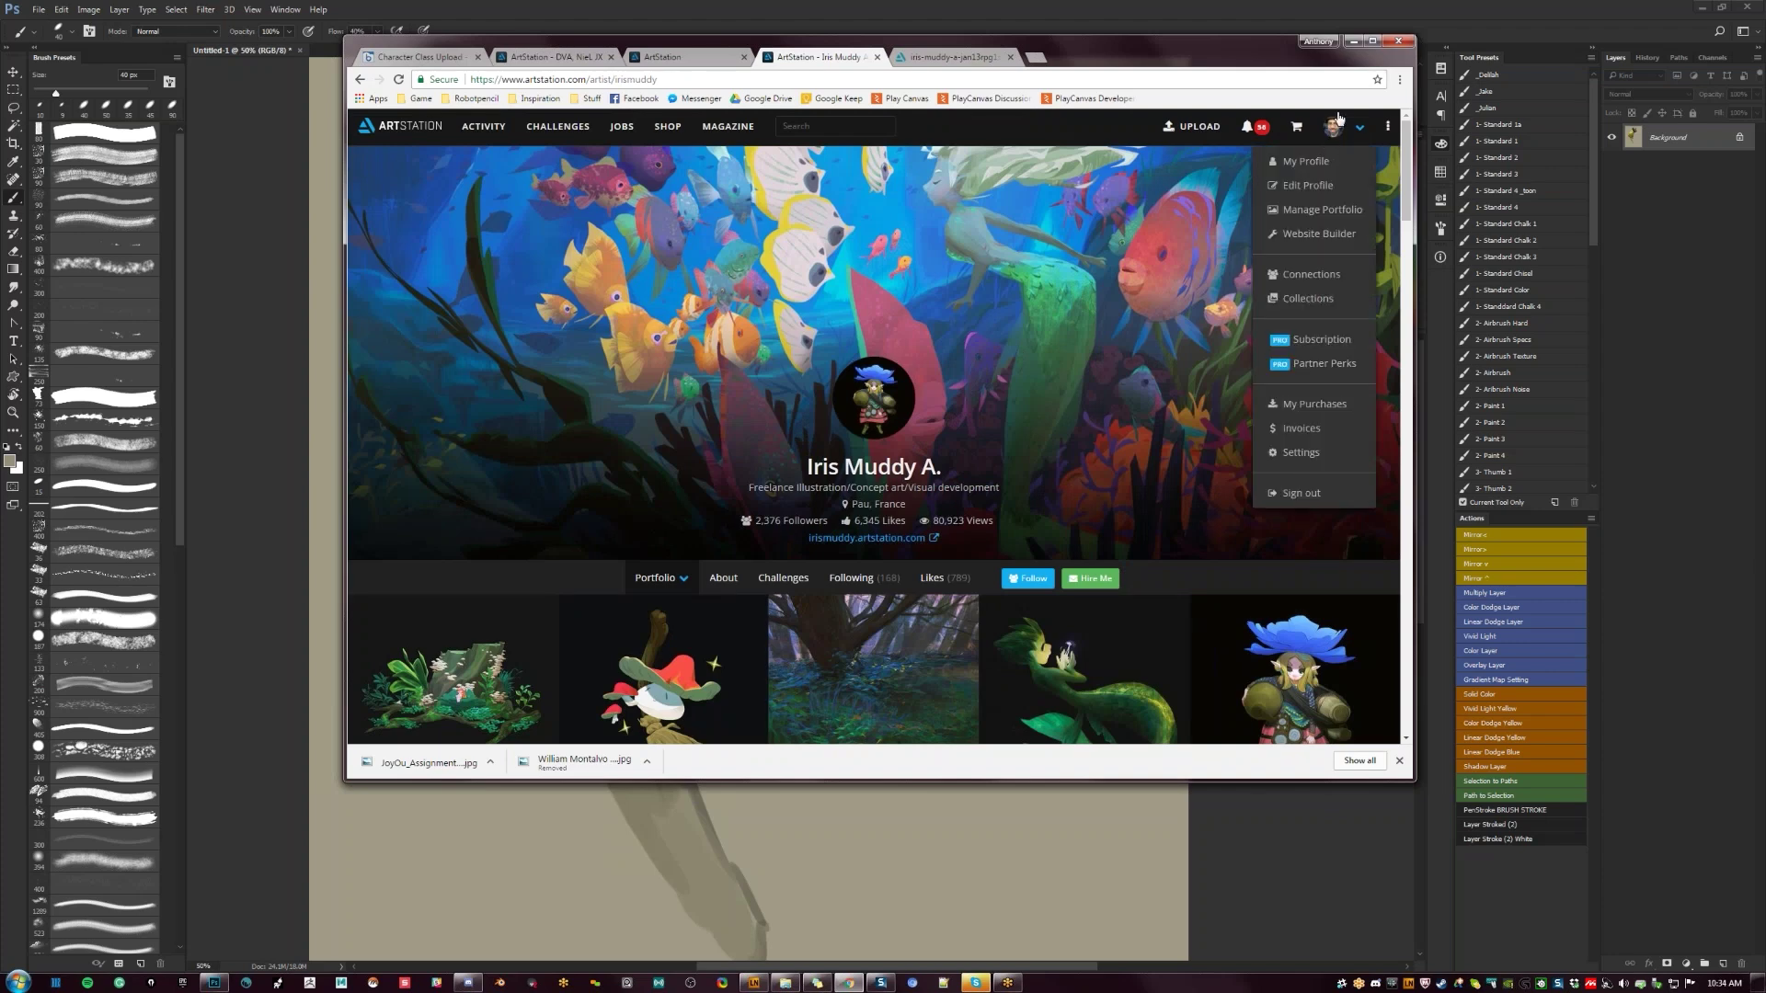
left_click(406, 129)
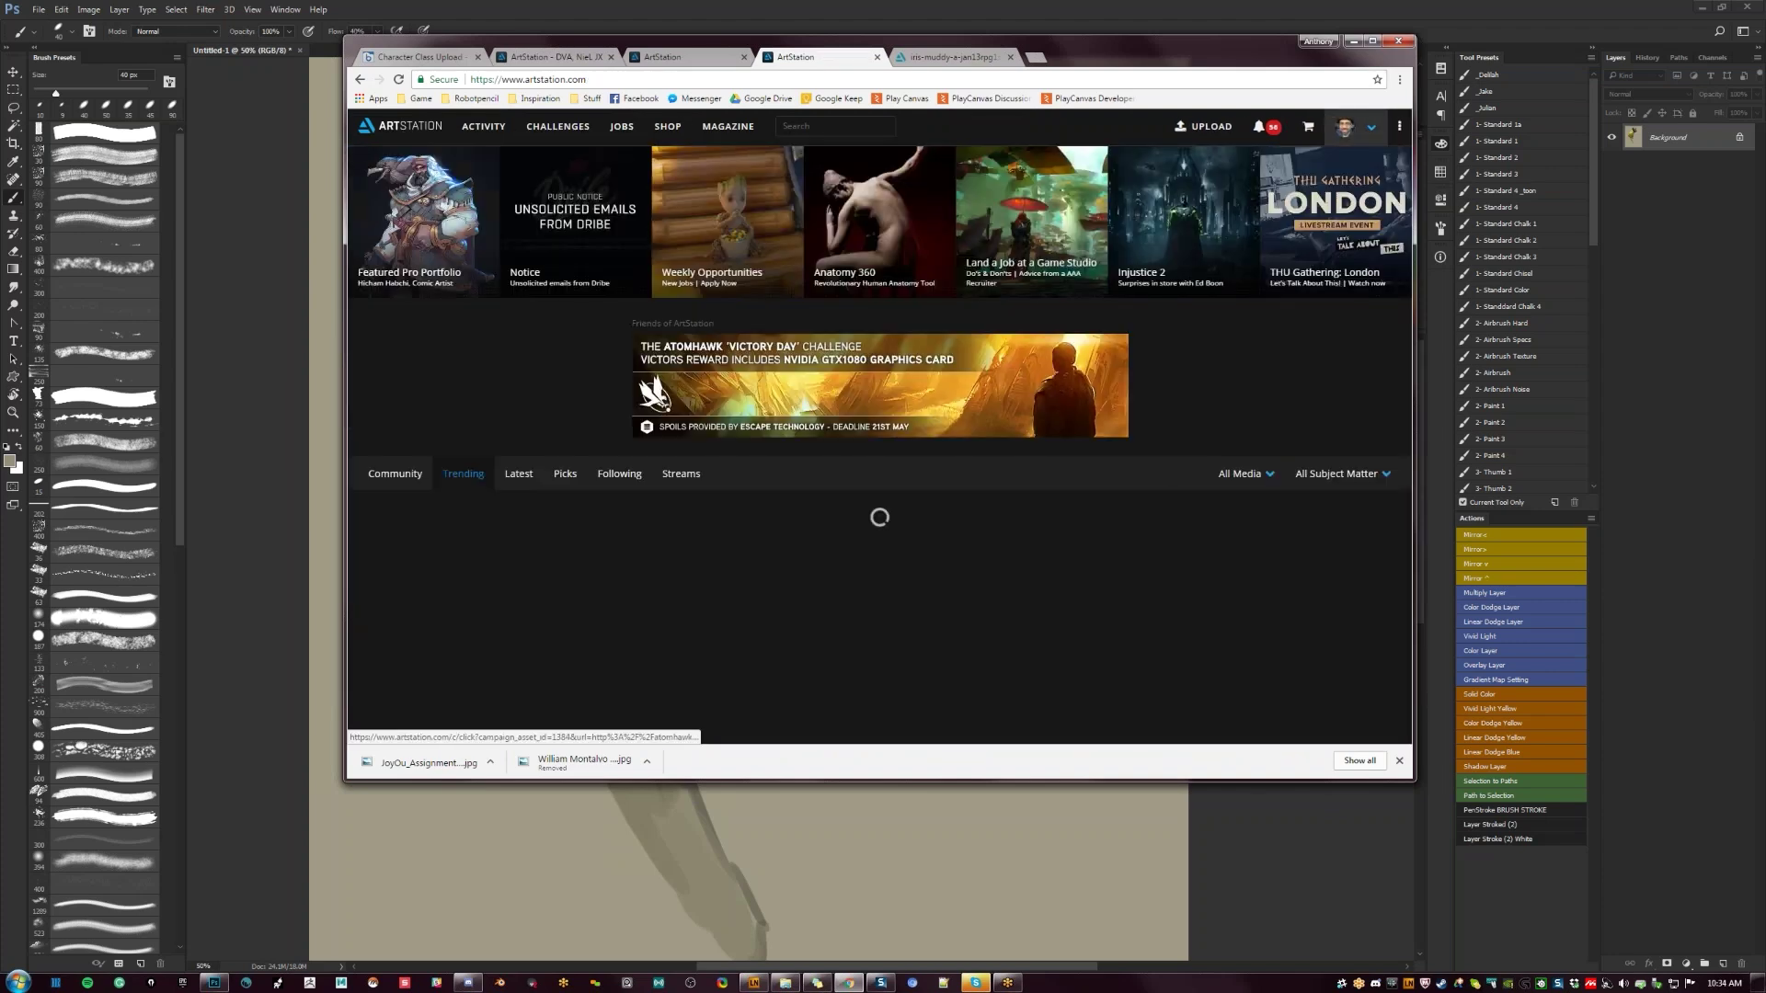
scroll(1201, 482, "down", 3)
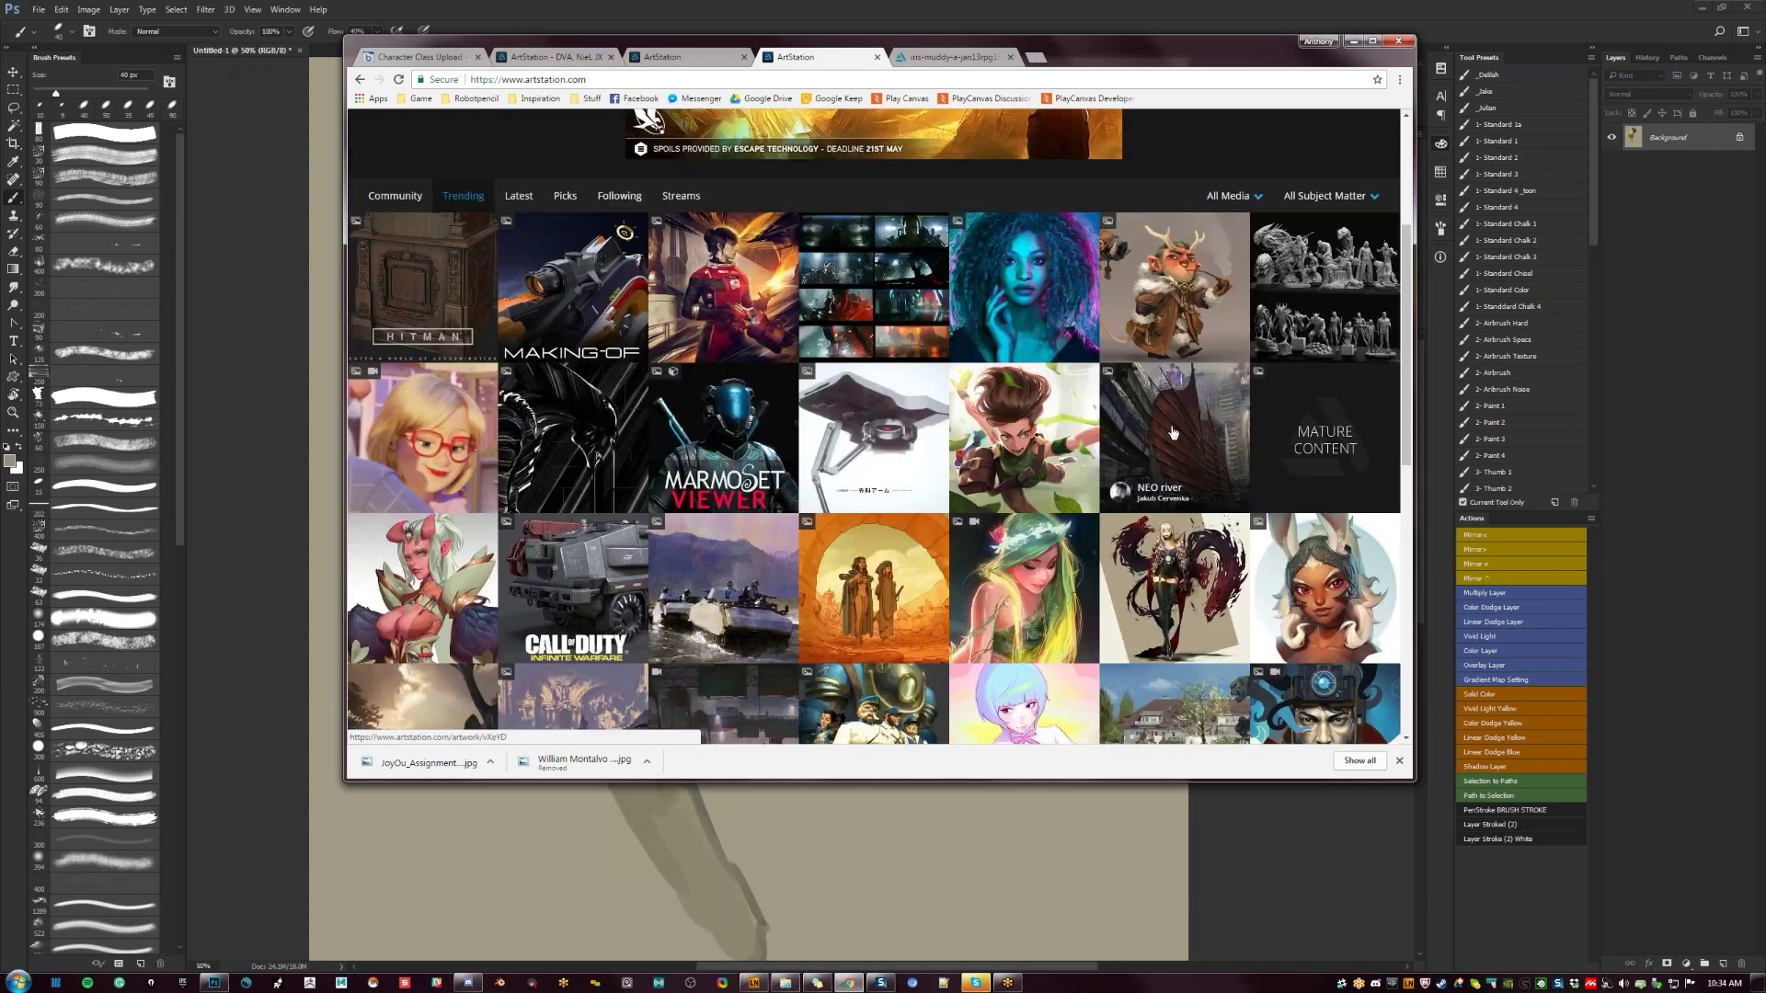
scroll(786, 123, "down", 3)
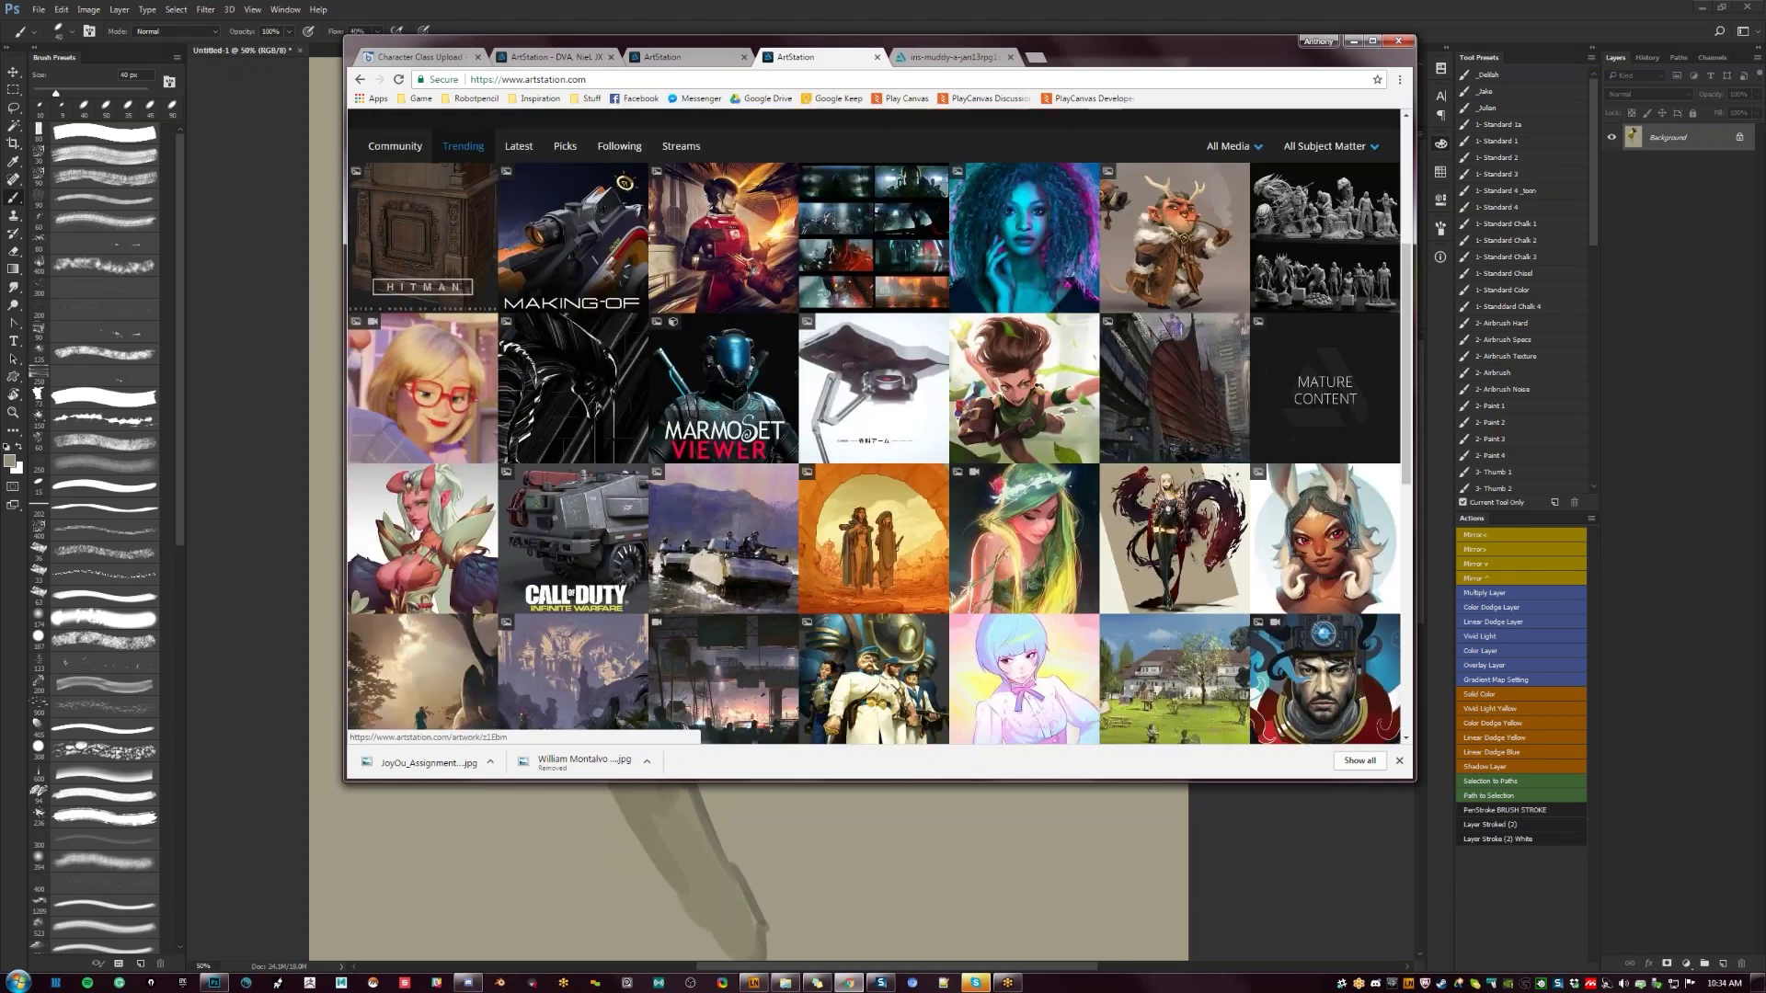
left_click(870, 241)
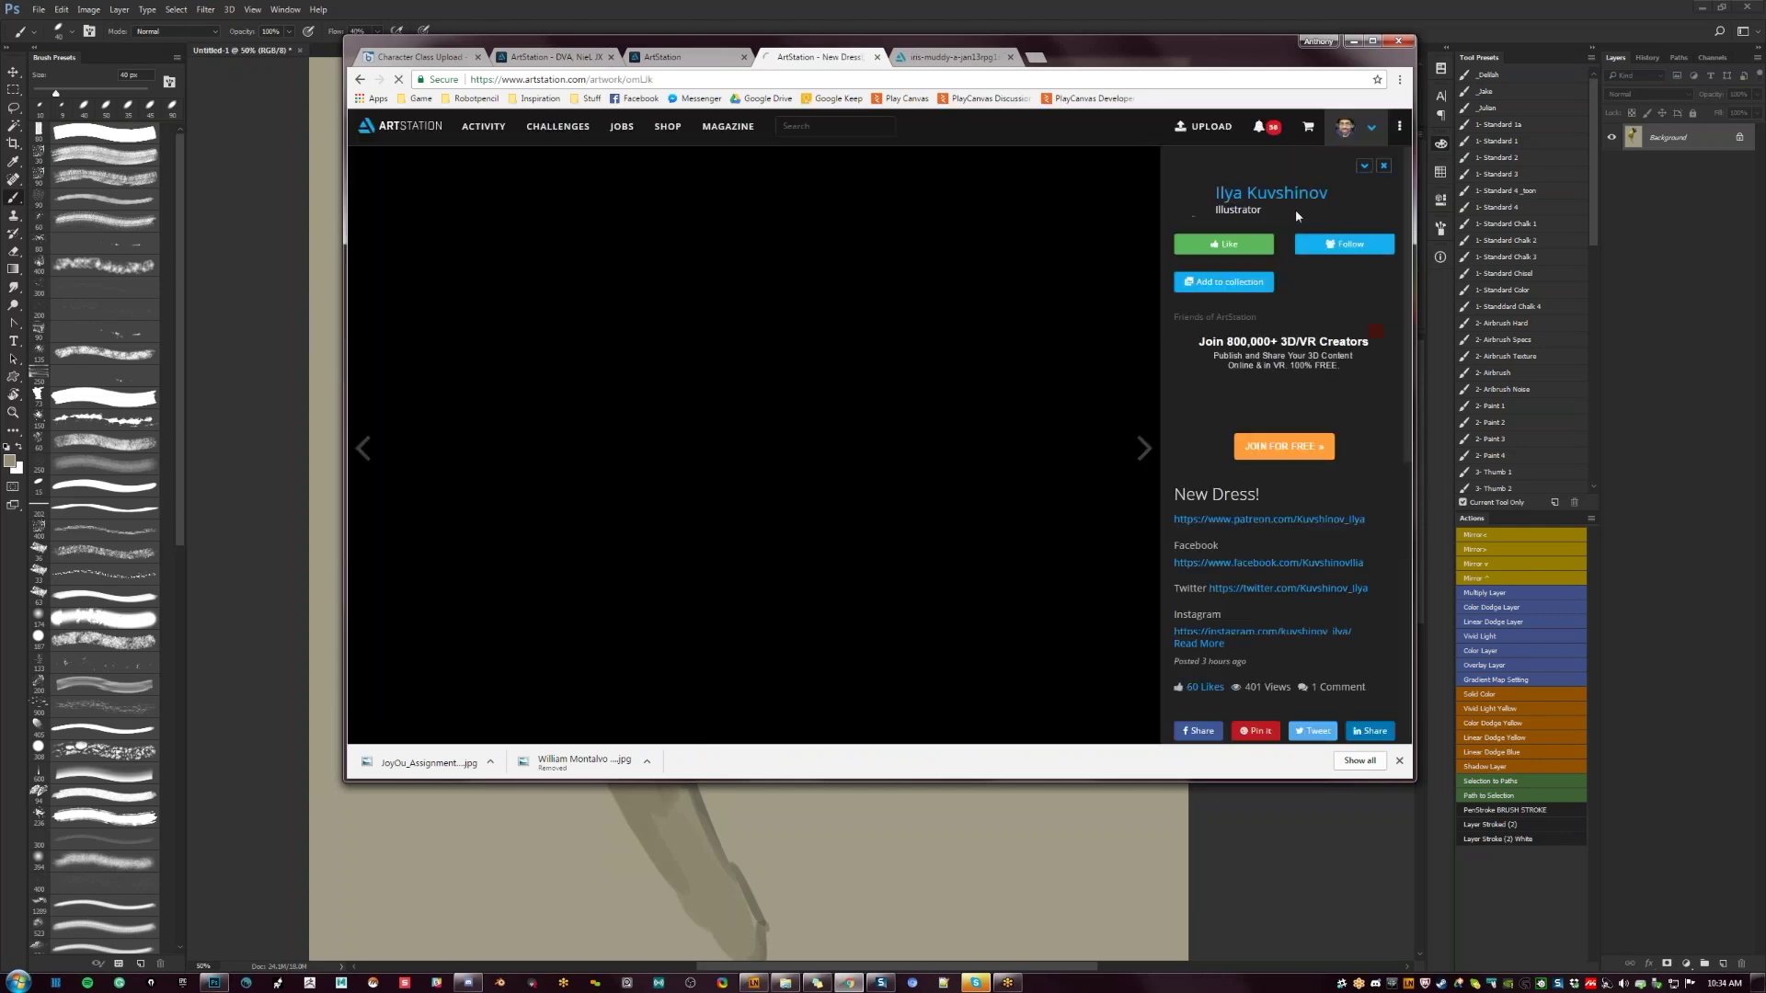
left_click(1289, 184)
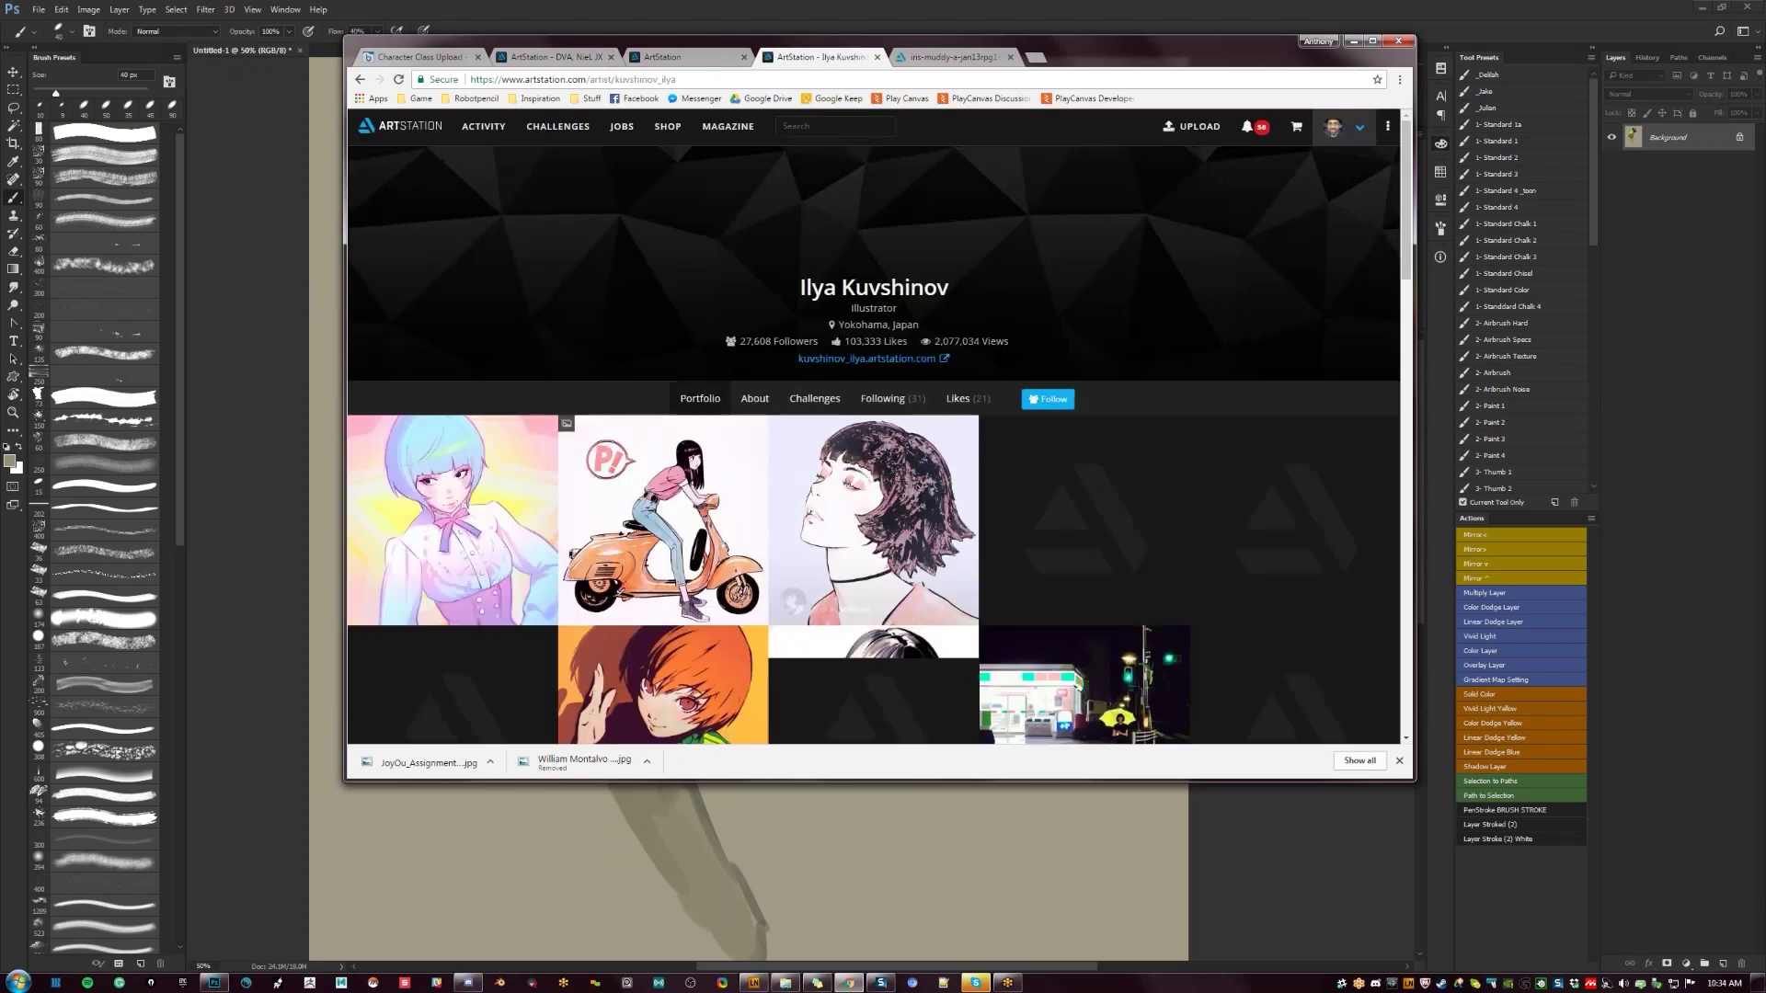
- Browse the stylized character portraits in the second illustrator's portfolio, working down to the older pieces
scroll(1024, 524, "down", 8)
scroll(1023, 525, "down", 10)
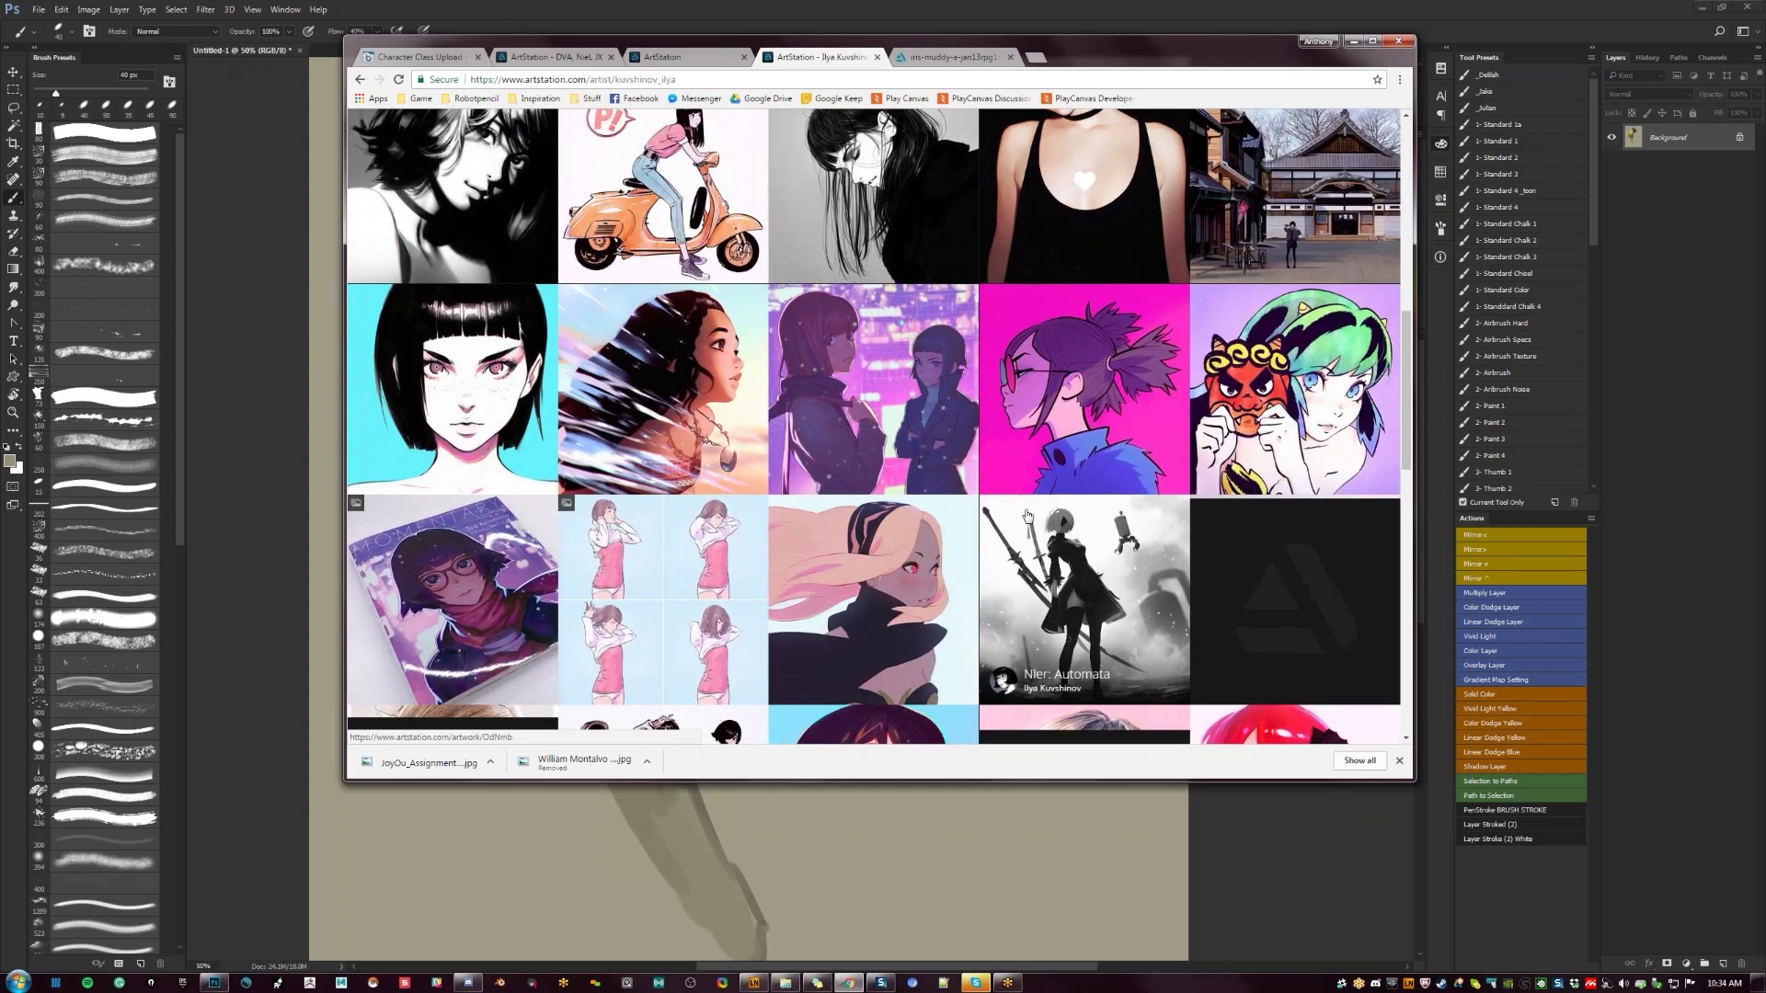
scroll(1031, 512, "down", 10)
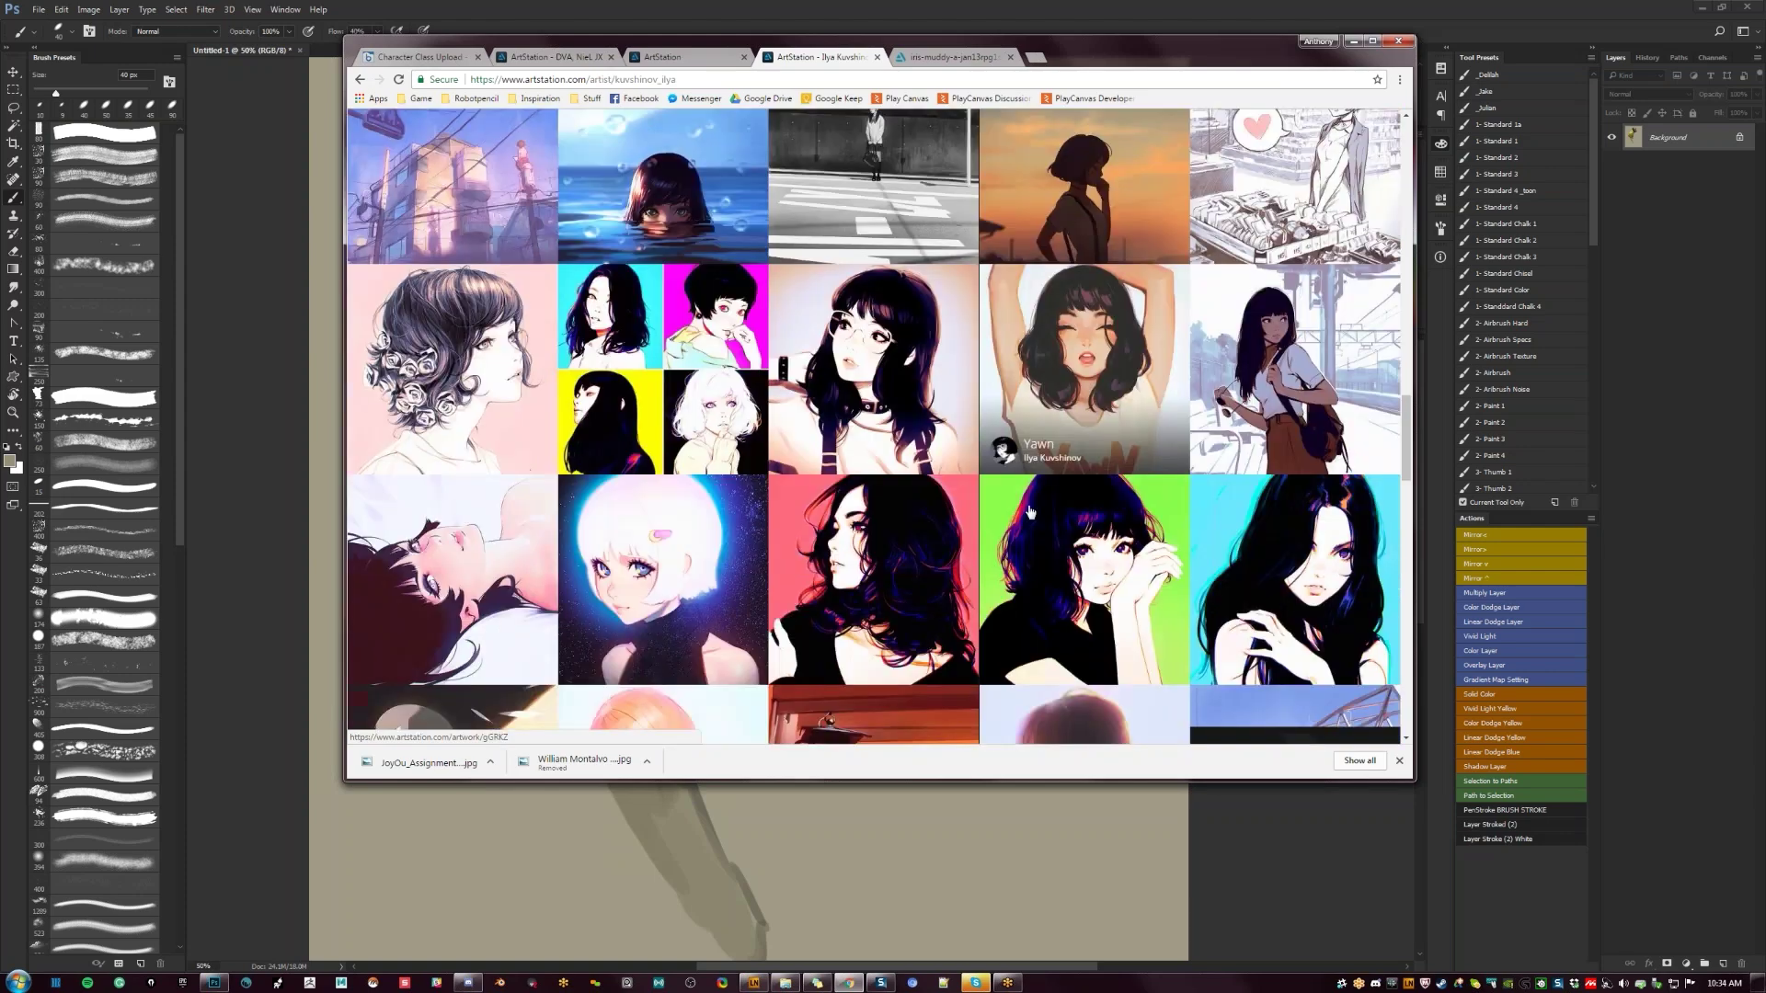
scroll(1031, 511, "down", 10)
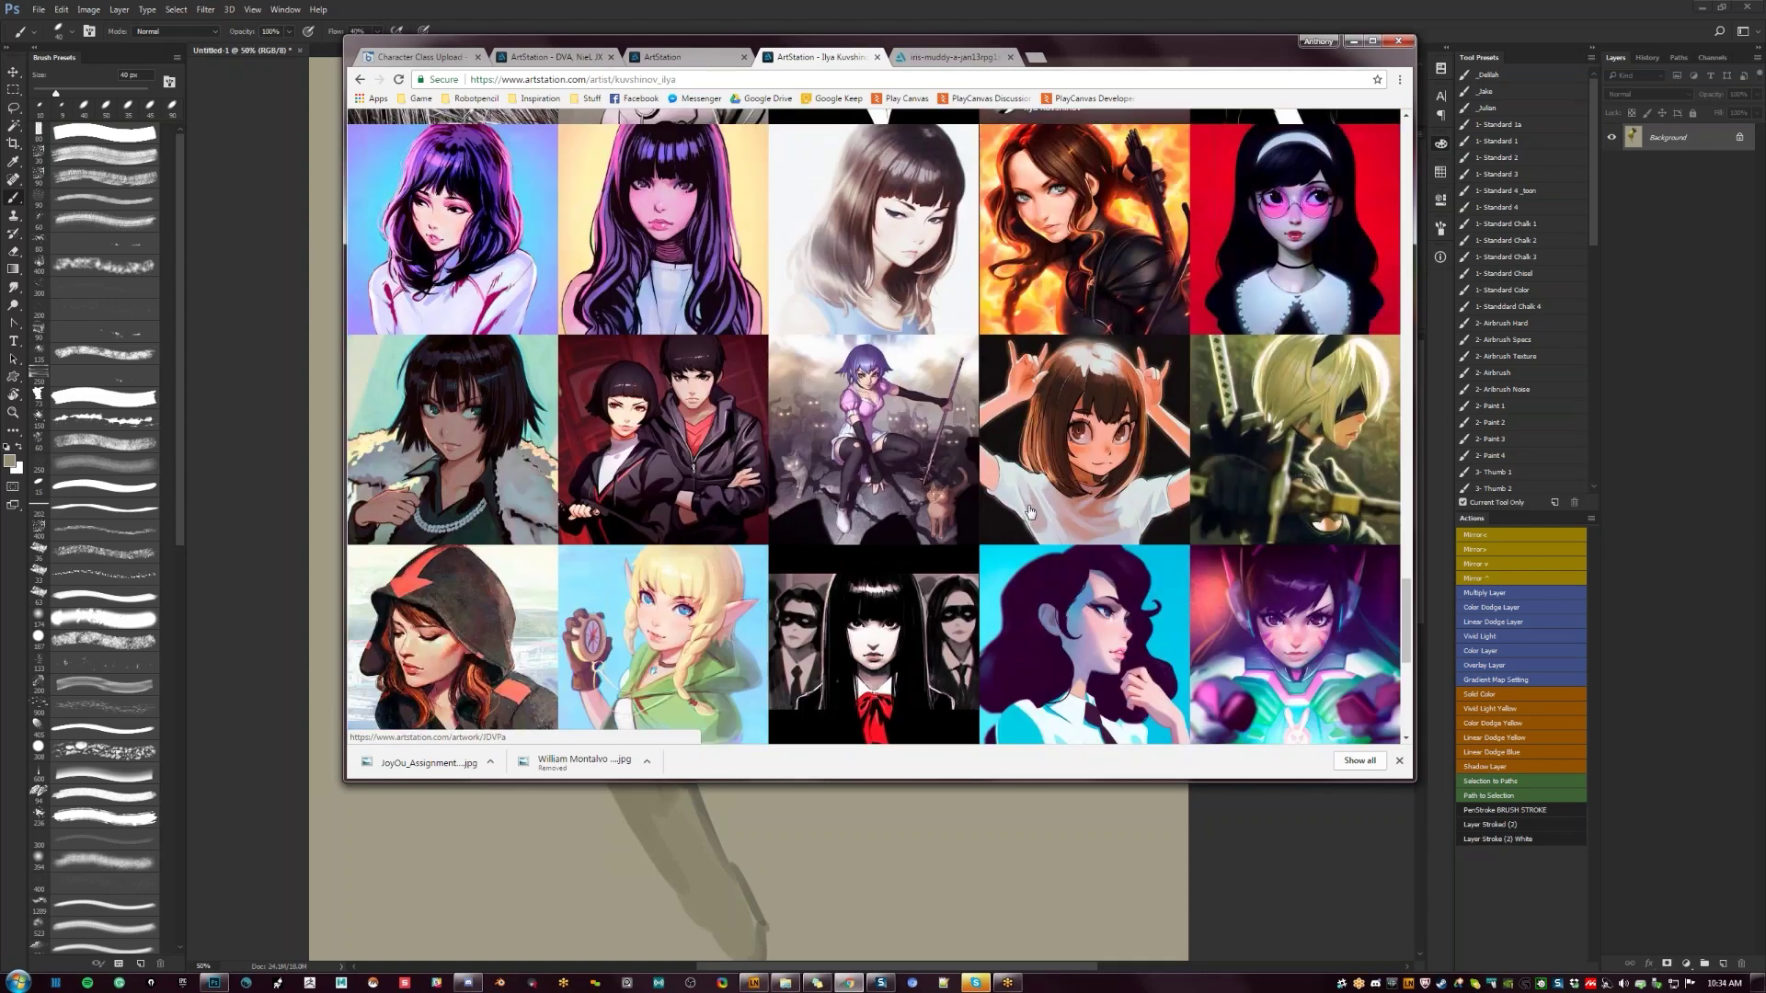
scroll(1030, 511, "down", 10)
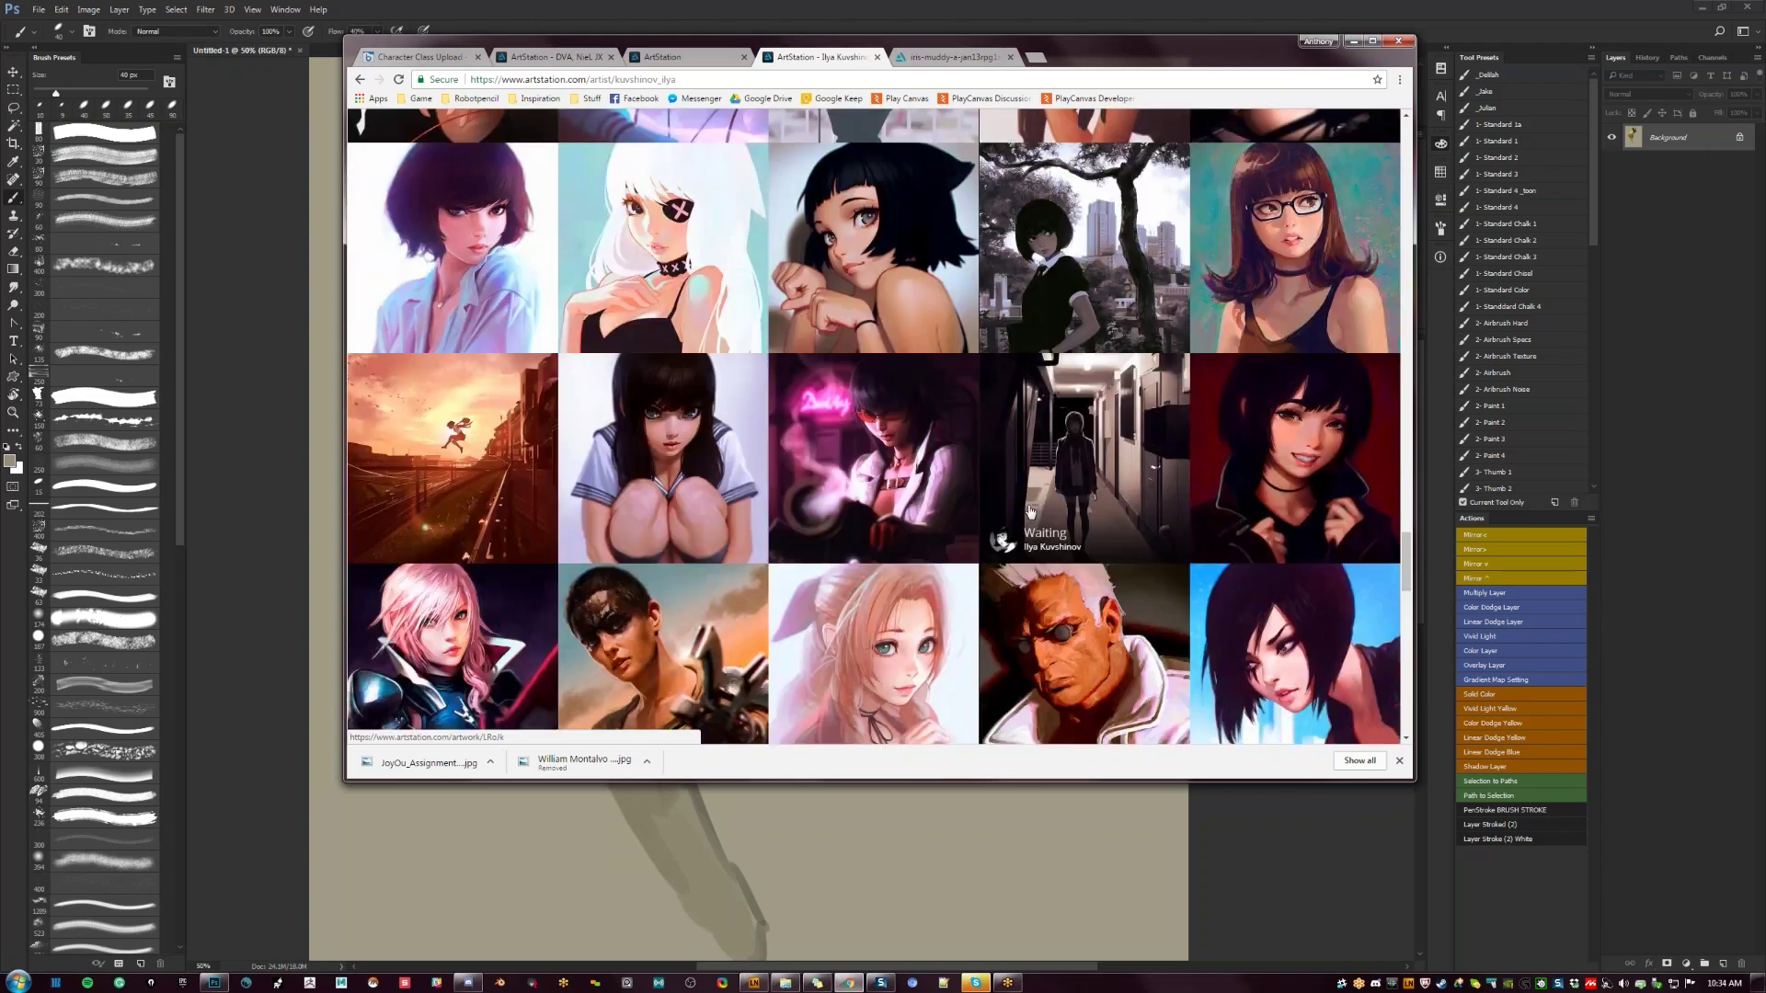
- Open the older artwork of two dark-haired characters on a red background in a background tab and return to the portfolio header
scroll(1027, 534, "down", 5)
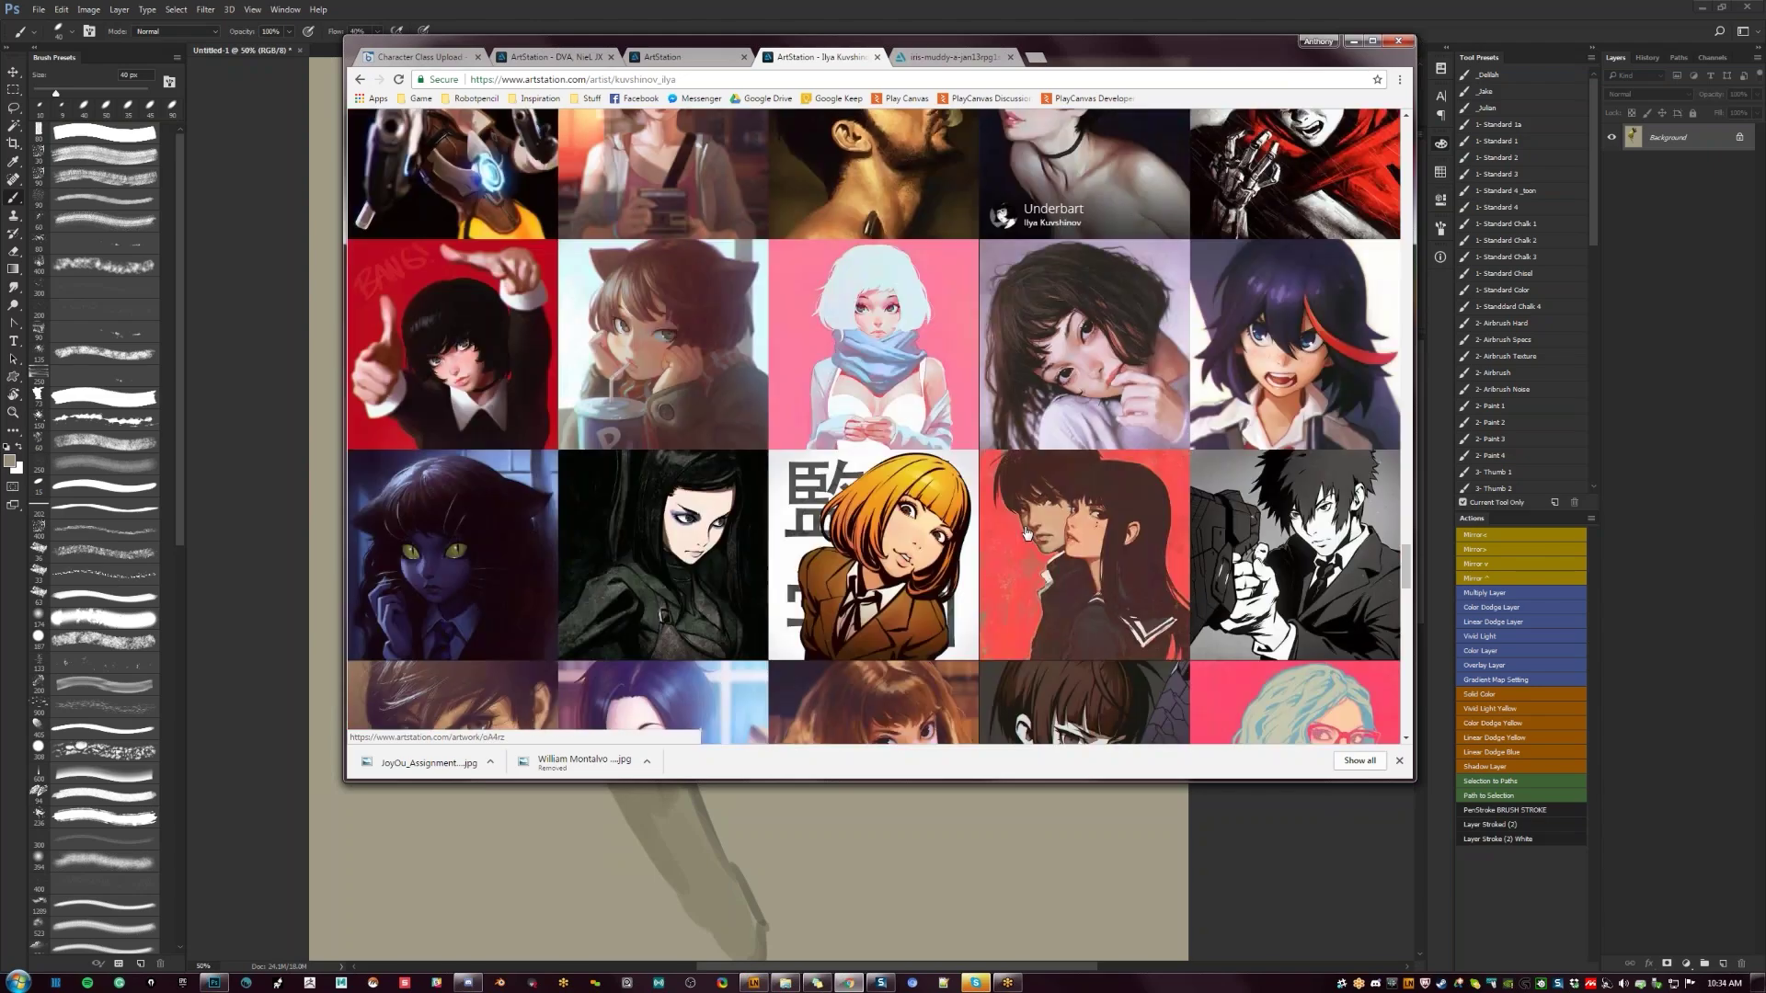
middle_click(1013, 530)
scroll(989, 521, "up", 20)
key("Home")
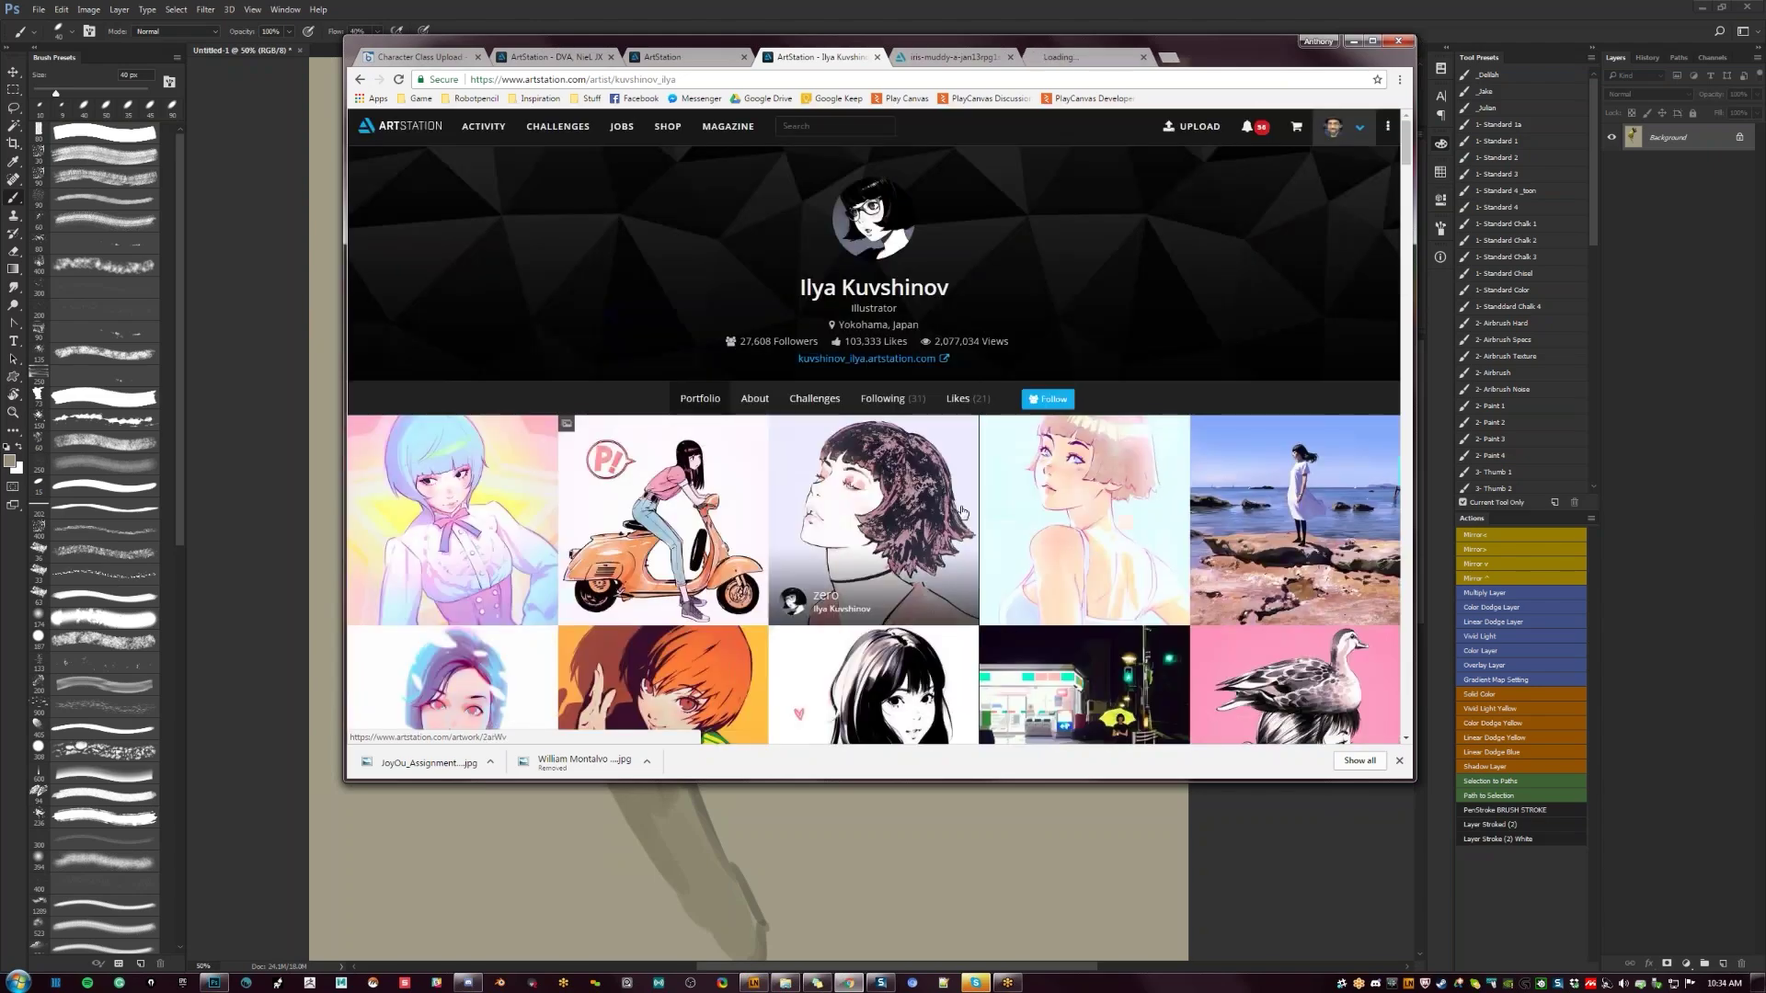
scroll(964, 512, "down", 1)
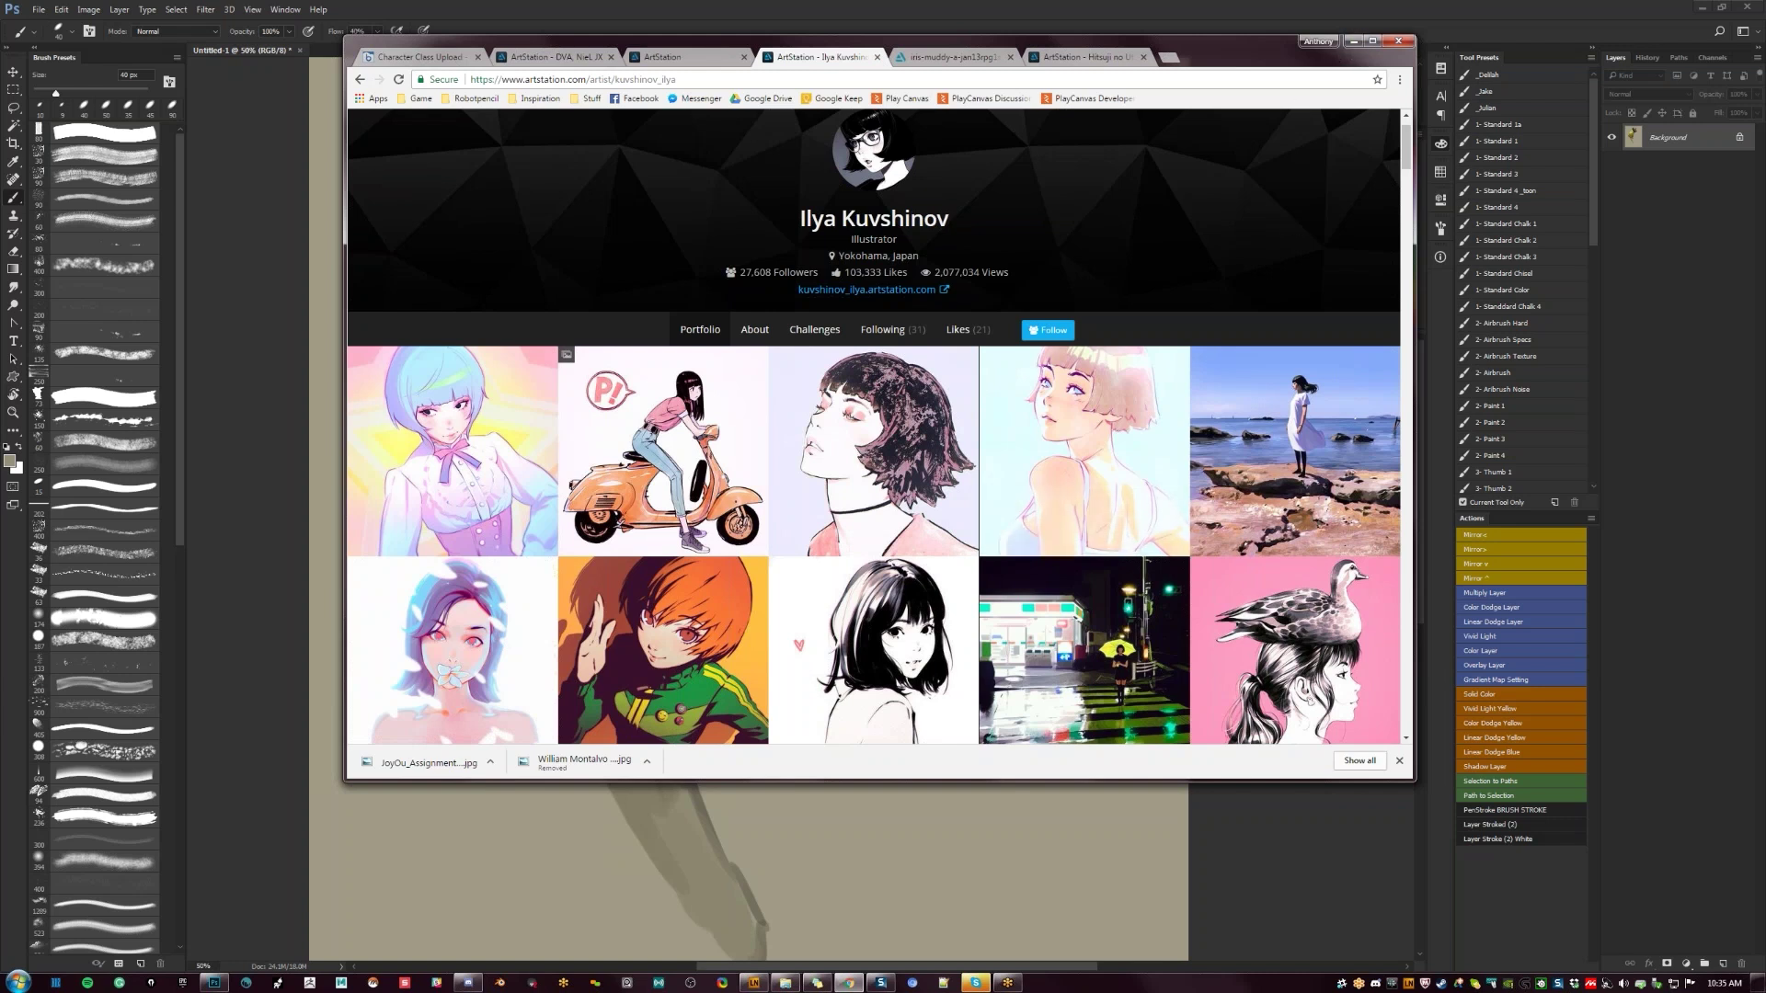
- Switch back to Photoshop, hide the panels and check the whole creature painting both mirrored and in its original orientation
left_click(1350, 43)
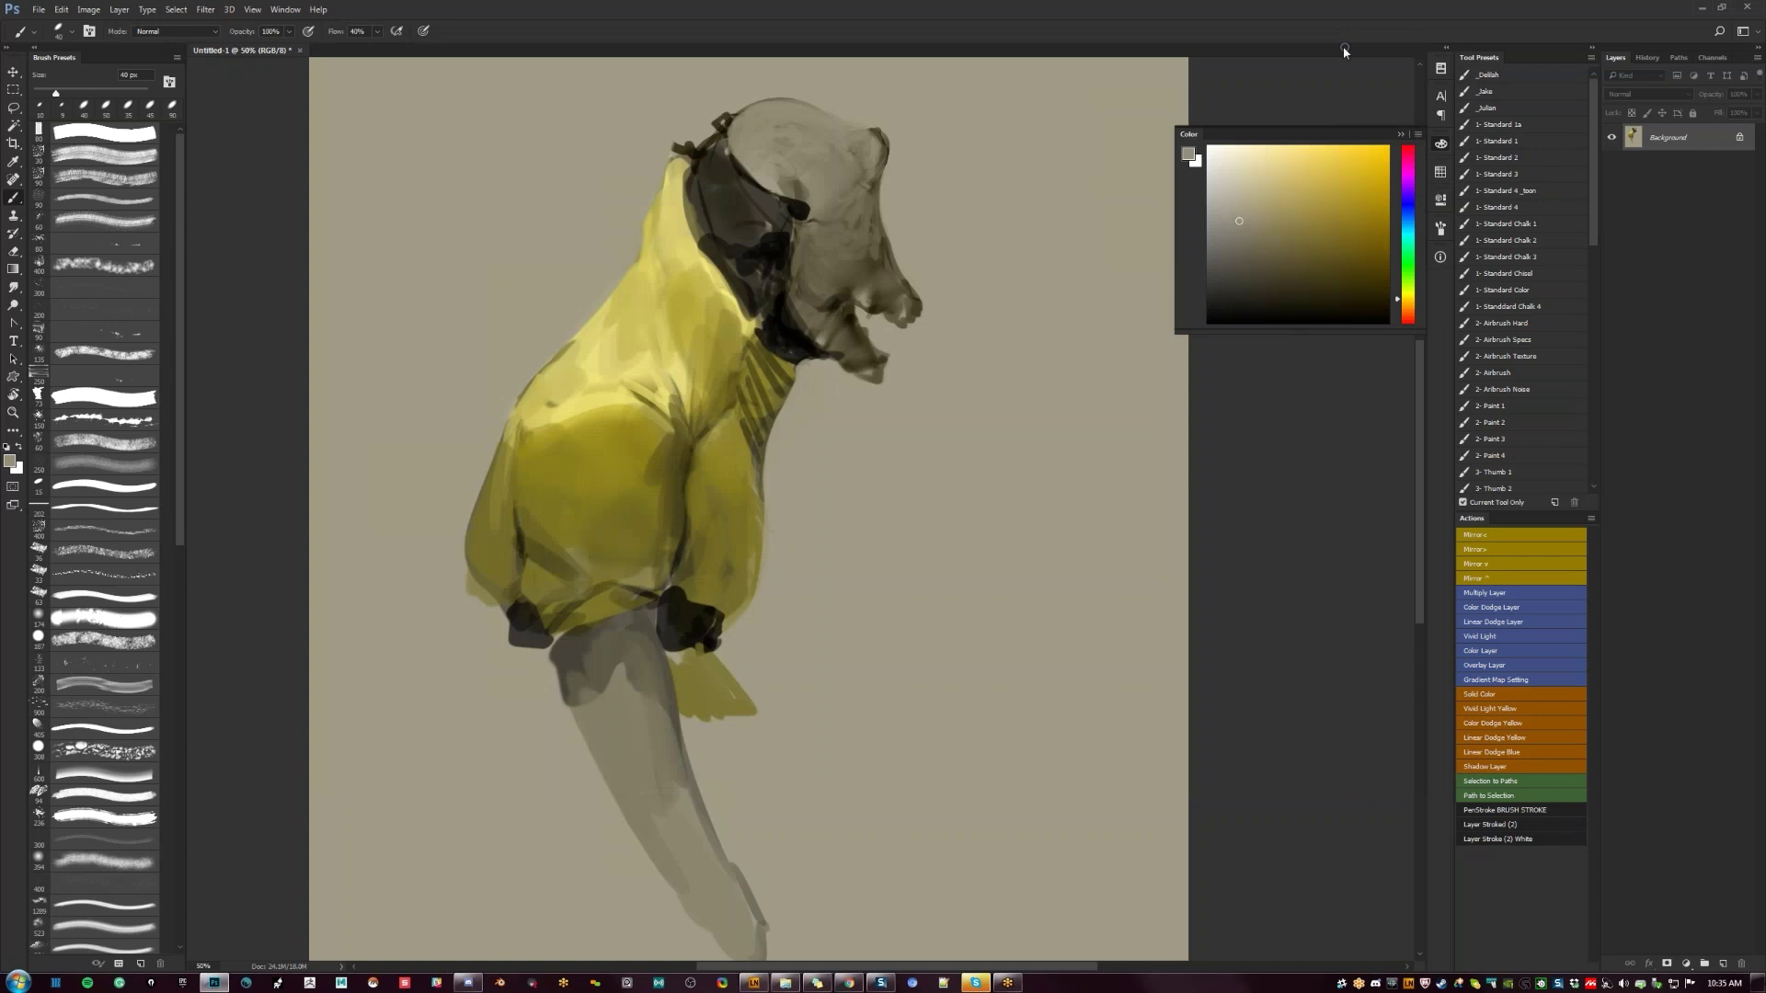
left_click_drag(876, 386, 862, 463)
key("ctrl+shift+h")
key("Tab")
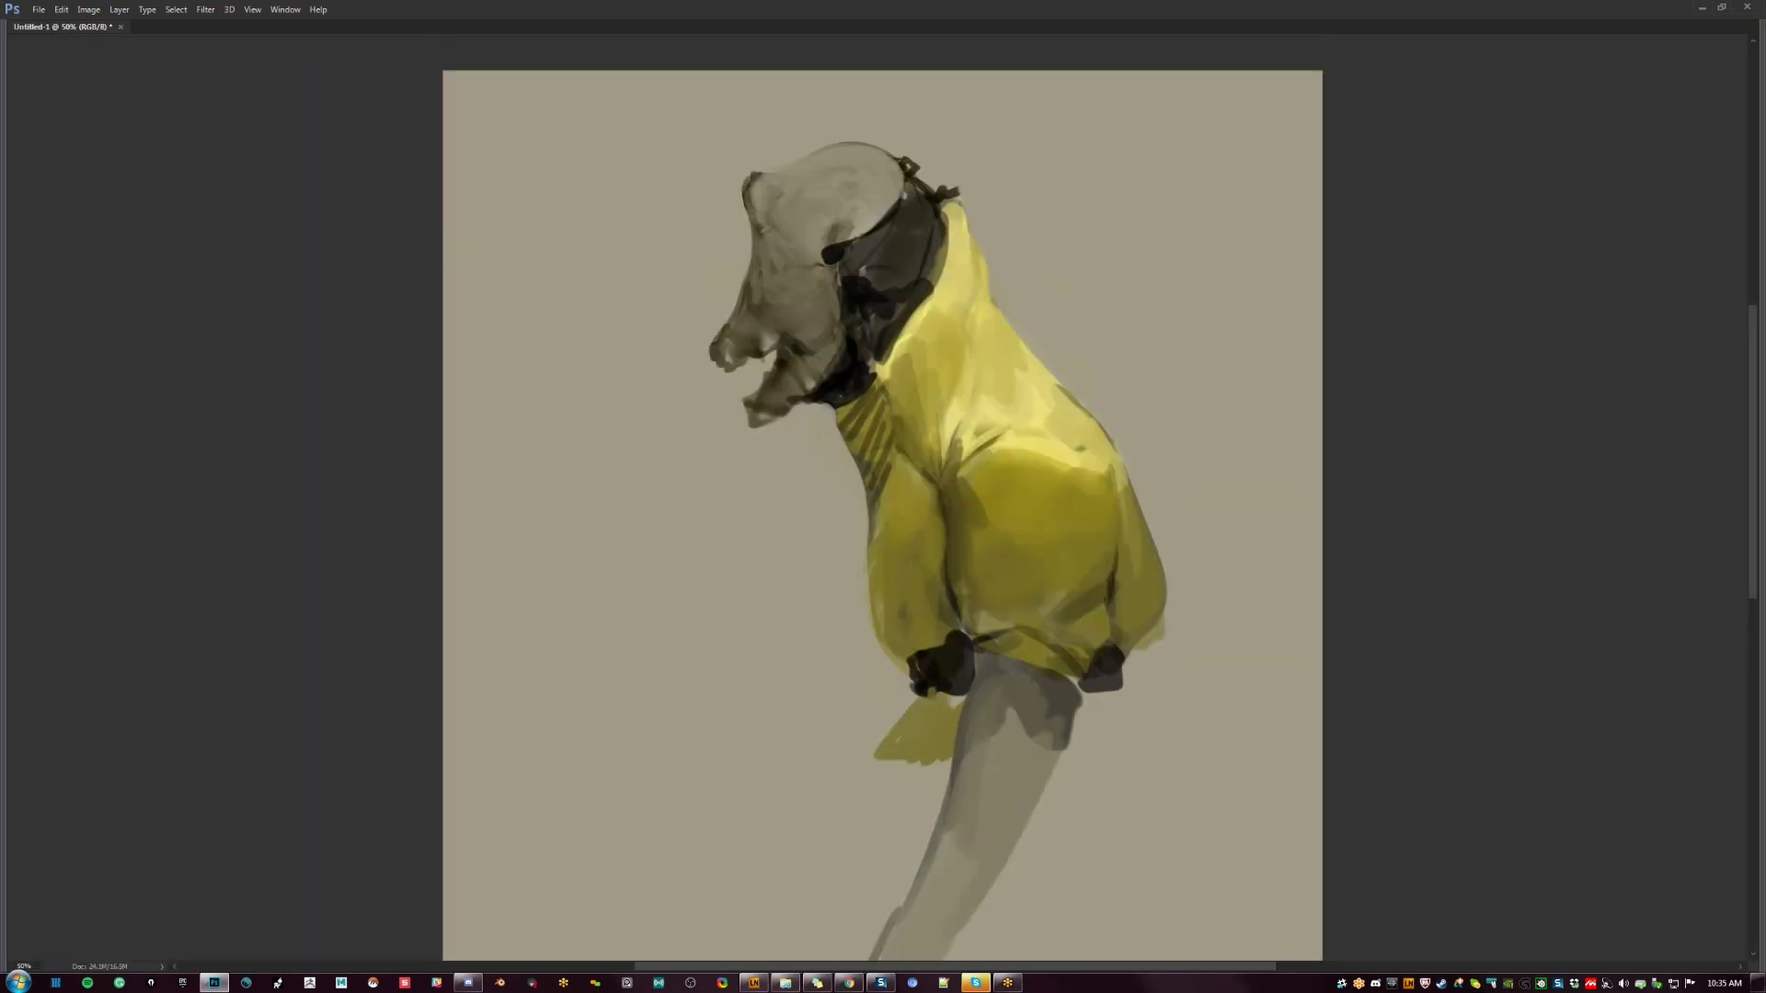
left_click_drag(887, 219, 904, 199)
key("ctrl+shift+h")
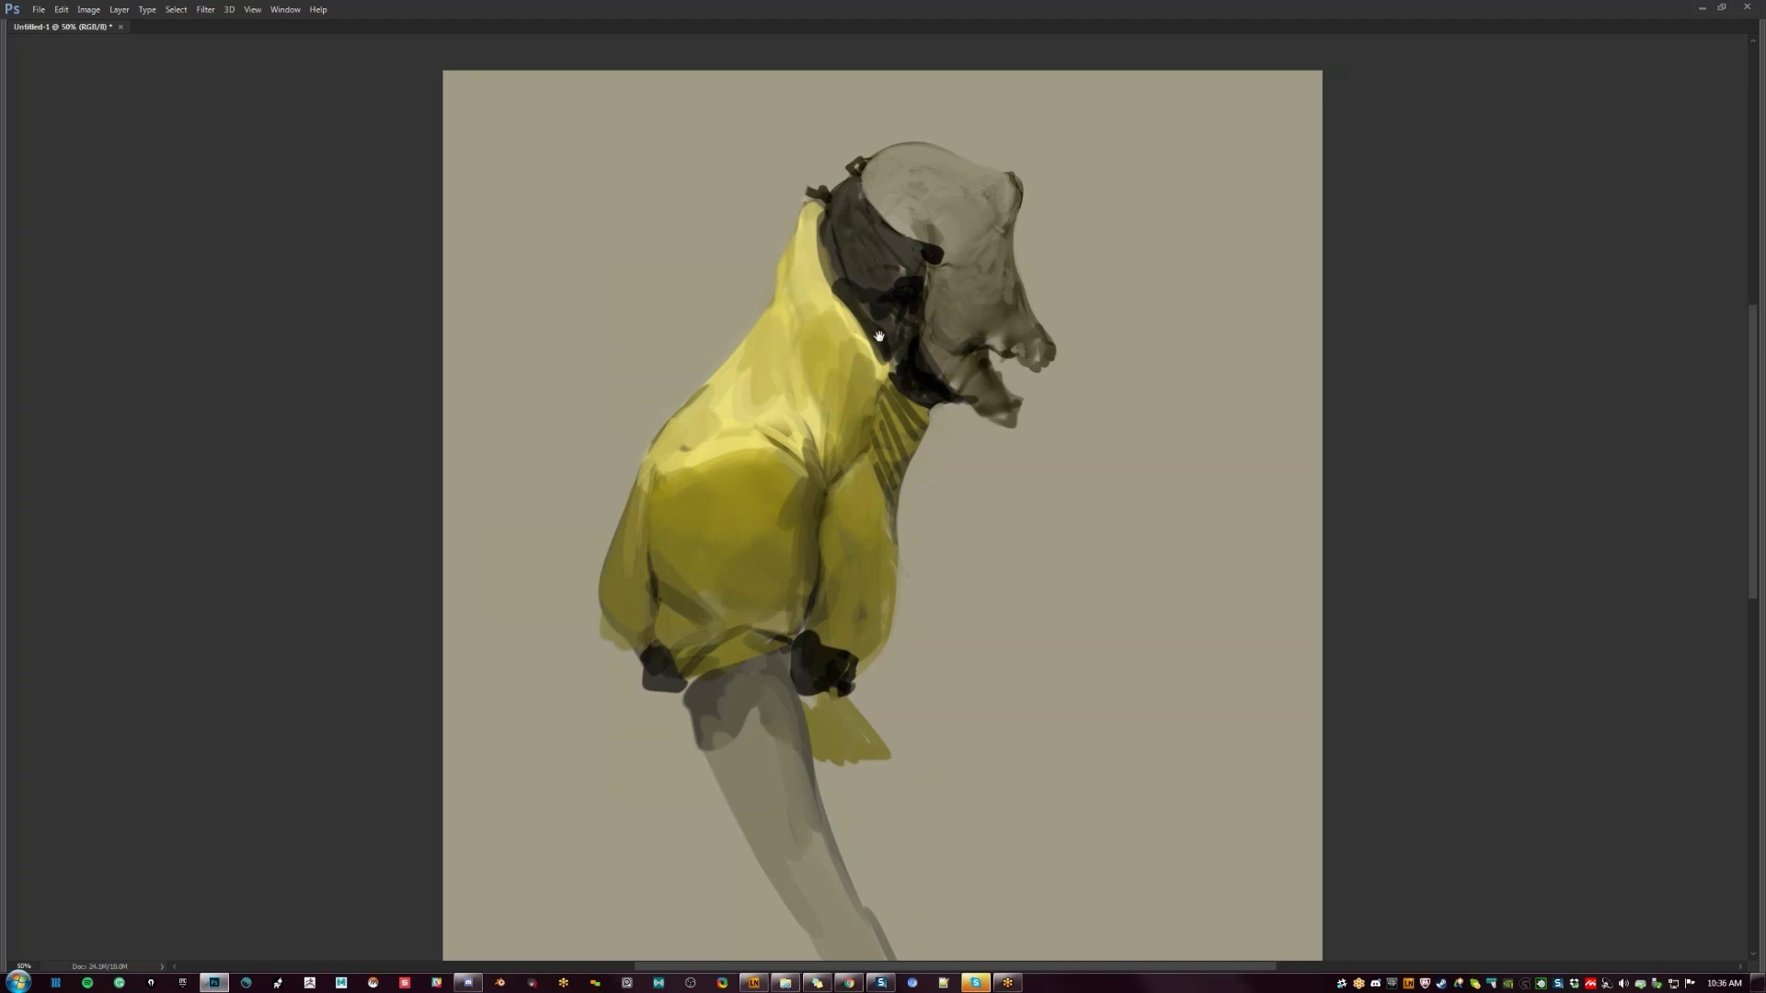
left_click_drag(874, 345, 775, 364)
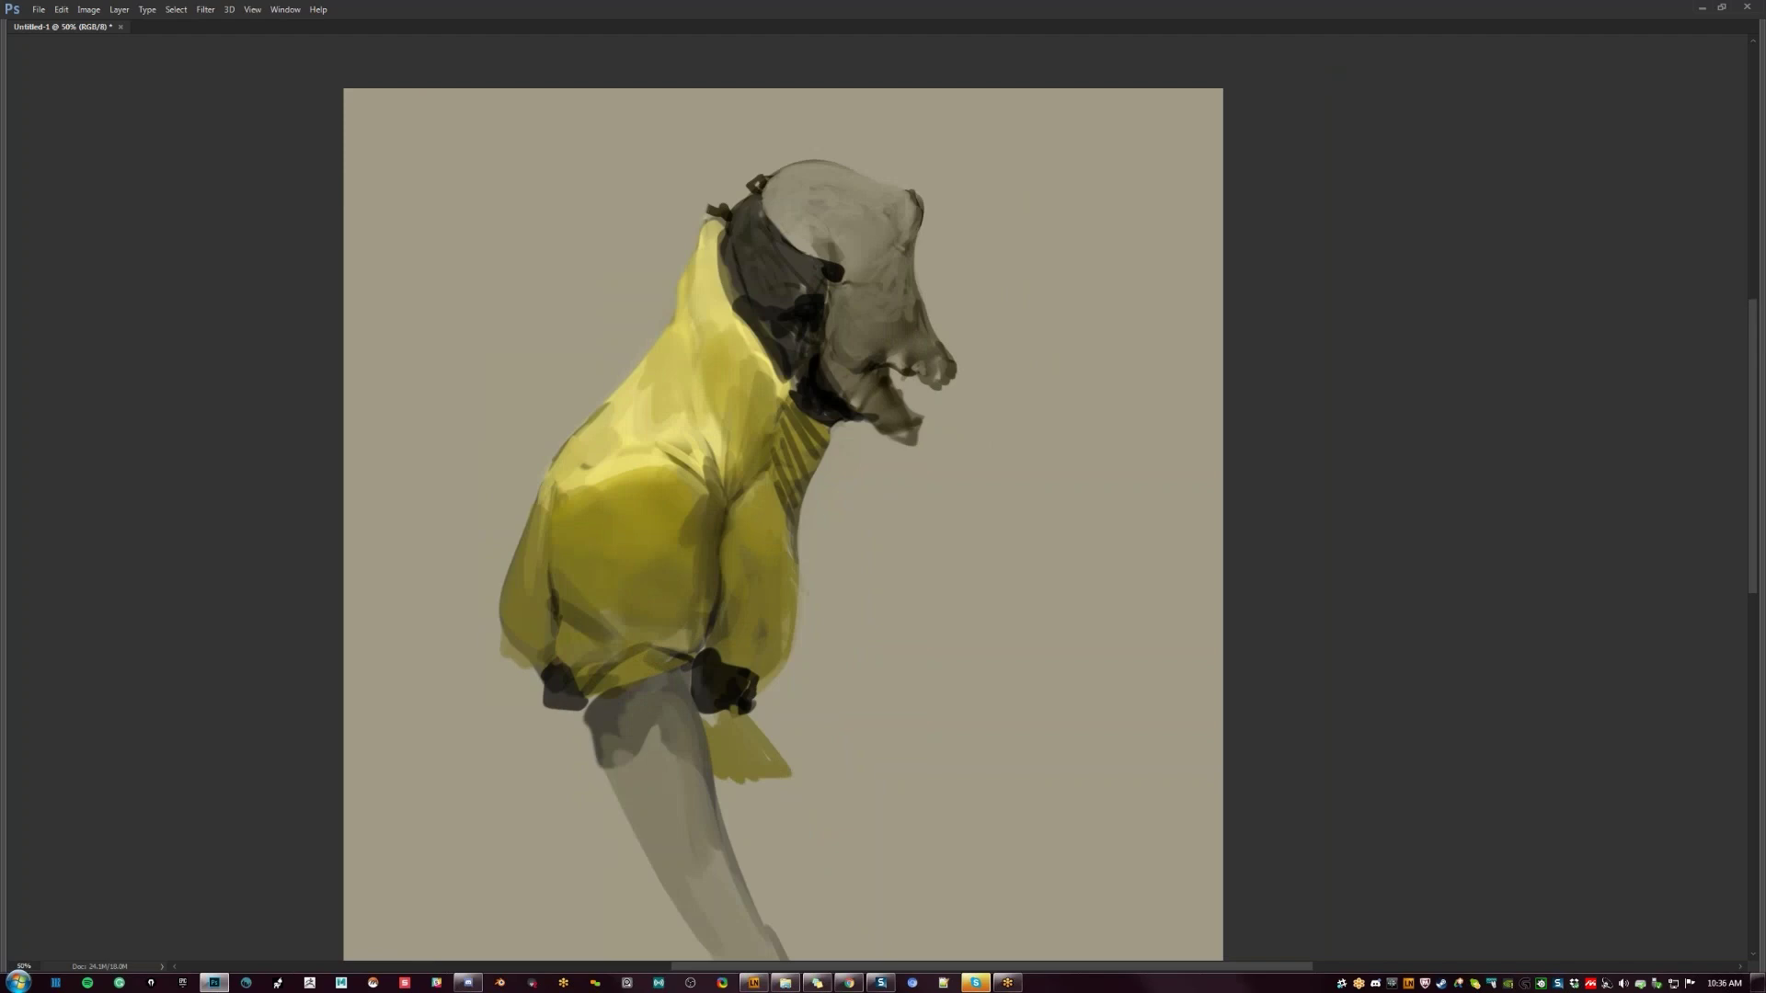
left_click_drag(783, 496, 815, 399)
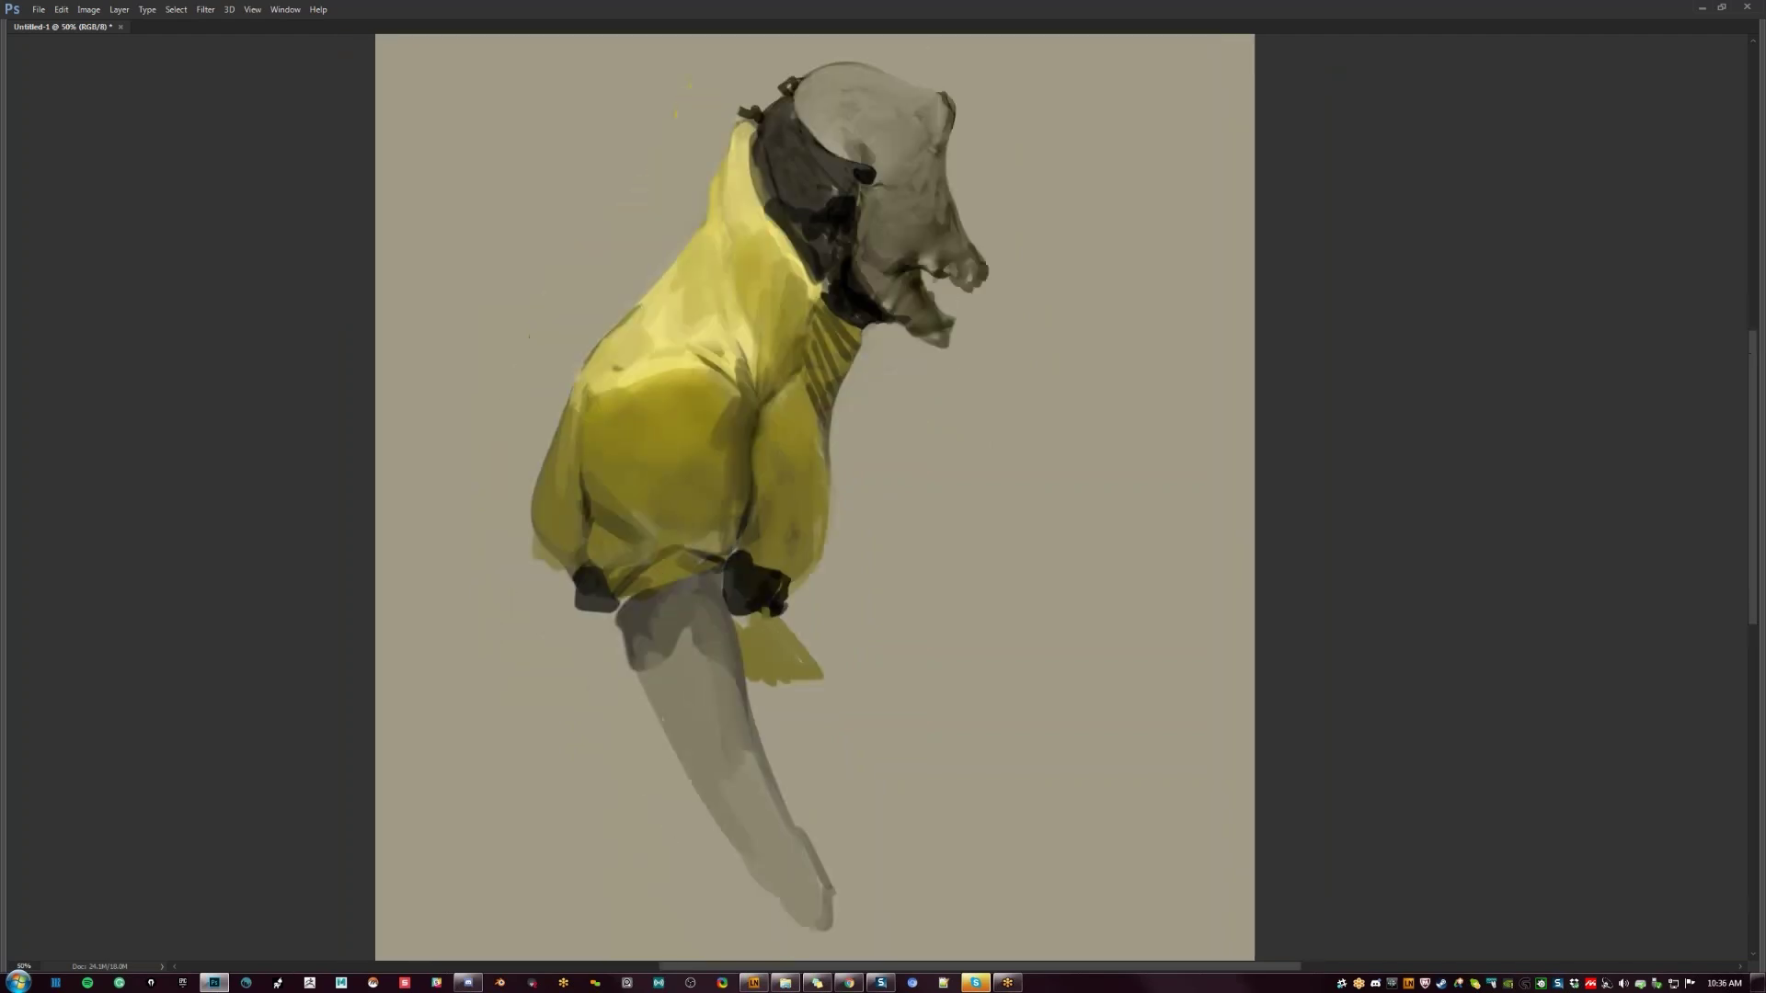
- Paint a thin yellow cord running from the black knob on the creature's head down to the collar
mouse_move(848, 248)
left_mouse_down()
mouse_move(823, 278)
mouse_move(858, 187)
left_mouse_up()
key("ctrl+z")
key("ctrl+minus")
key("ctrl+minus")
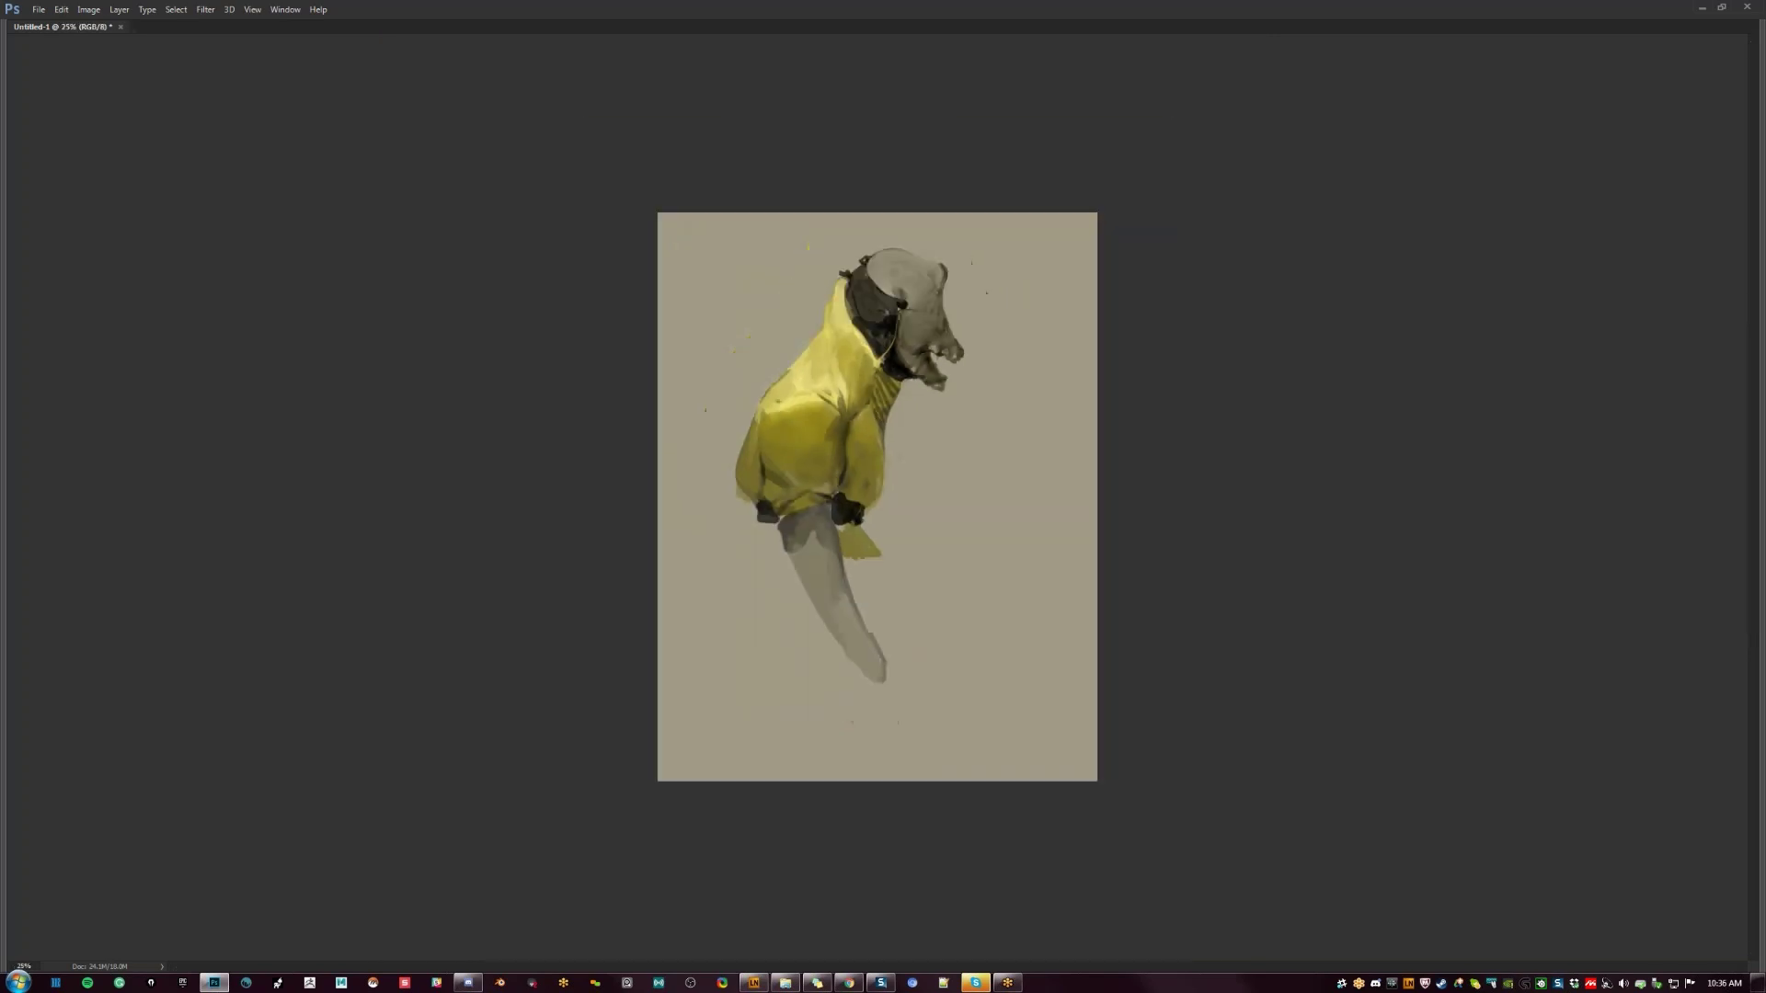
- Paint the ruffled folds under the creature's neck and a dark crease above the front sleeve, checking the canvas mirrored
key("ctrl+shift+h")
left_click(932, 399)
left_click(920, 398)
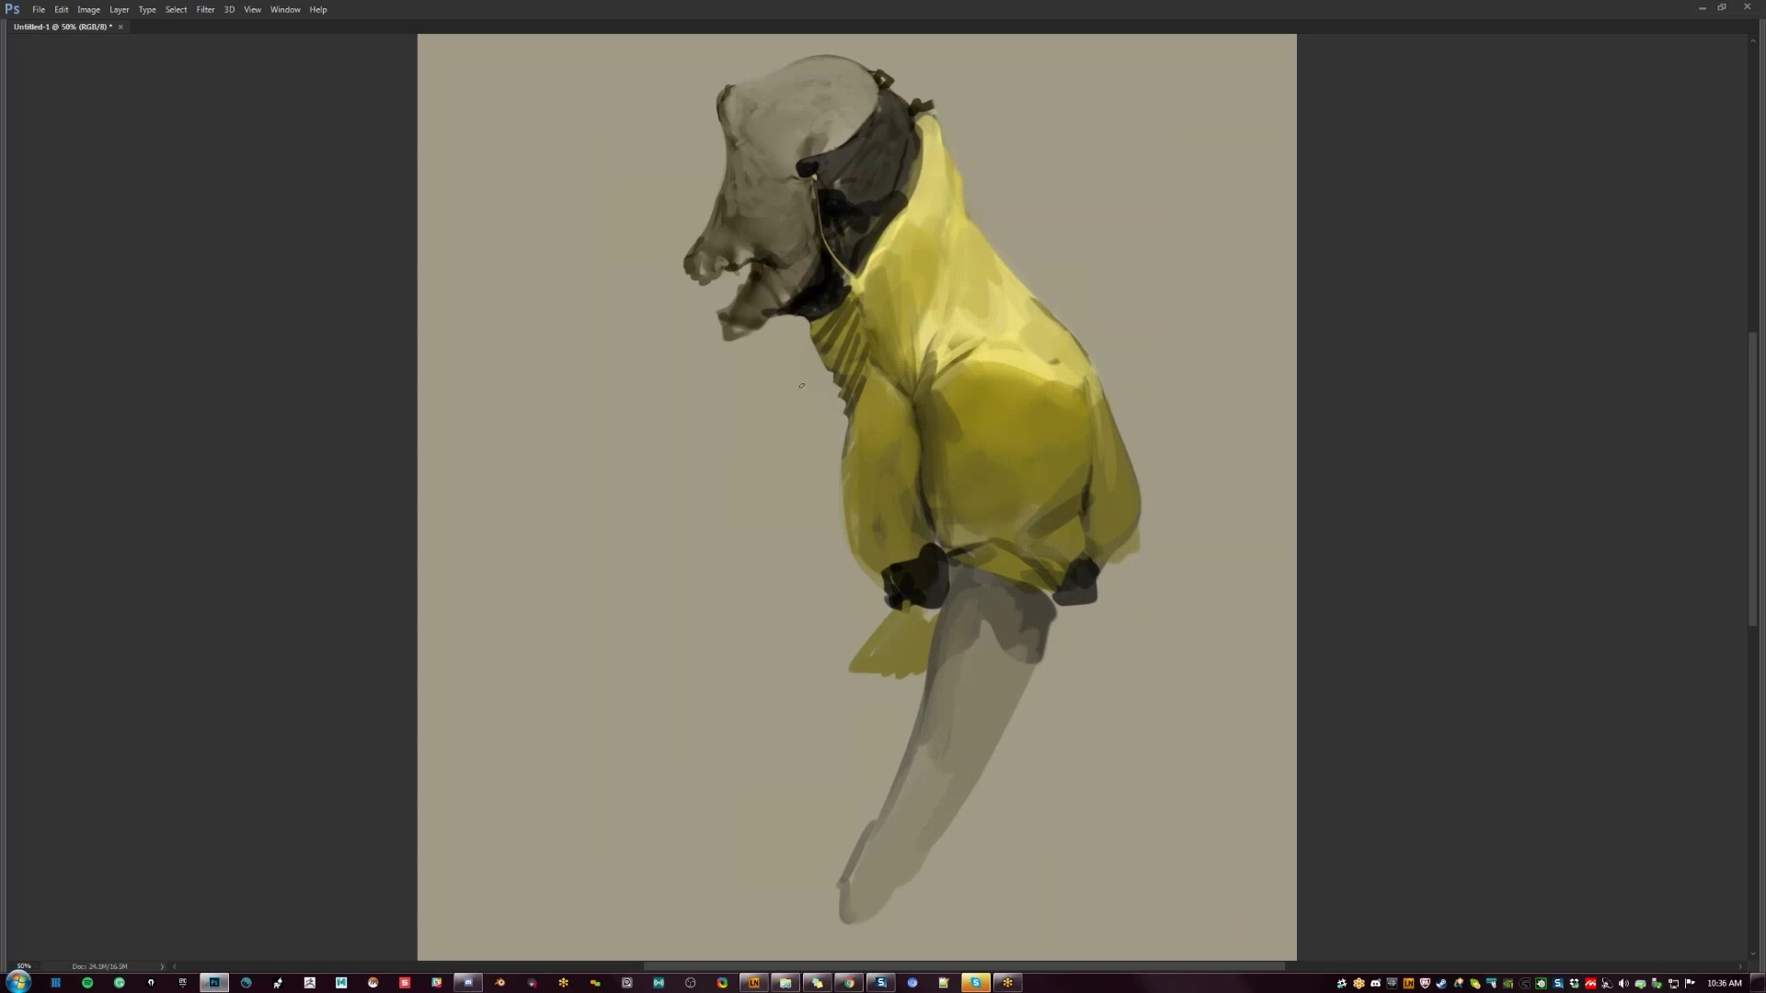
key("ctrl+shift+h")
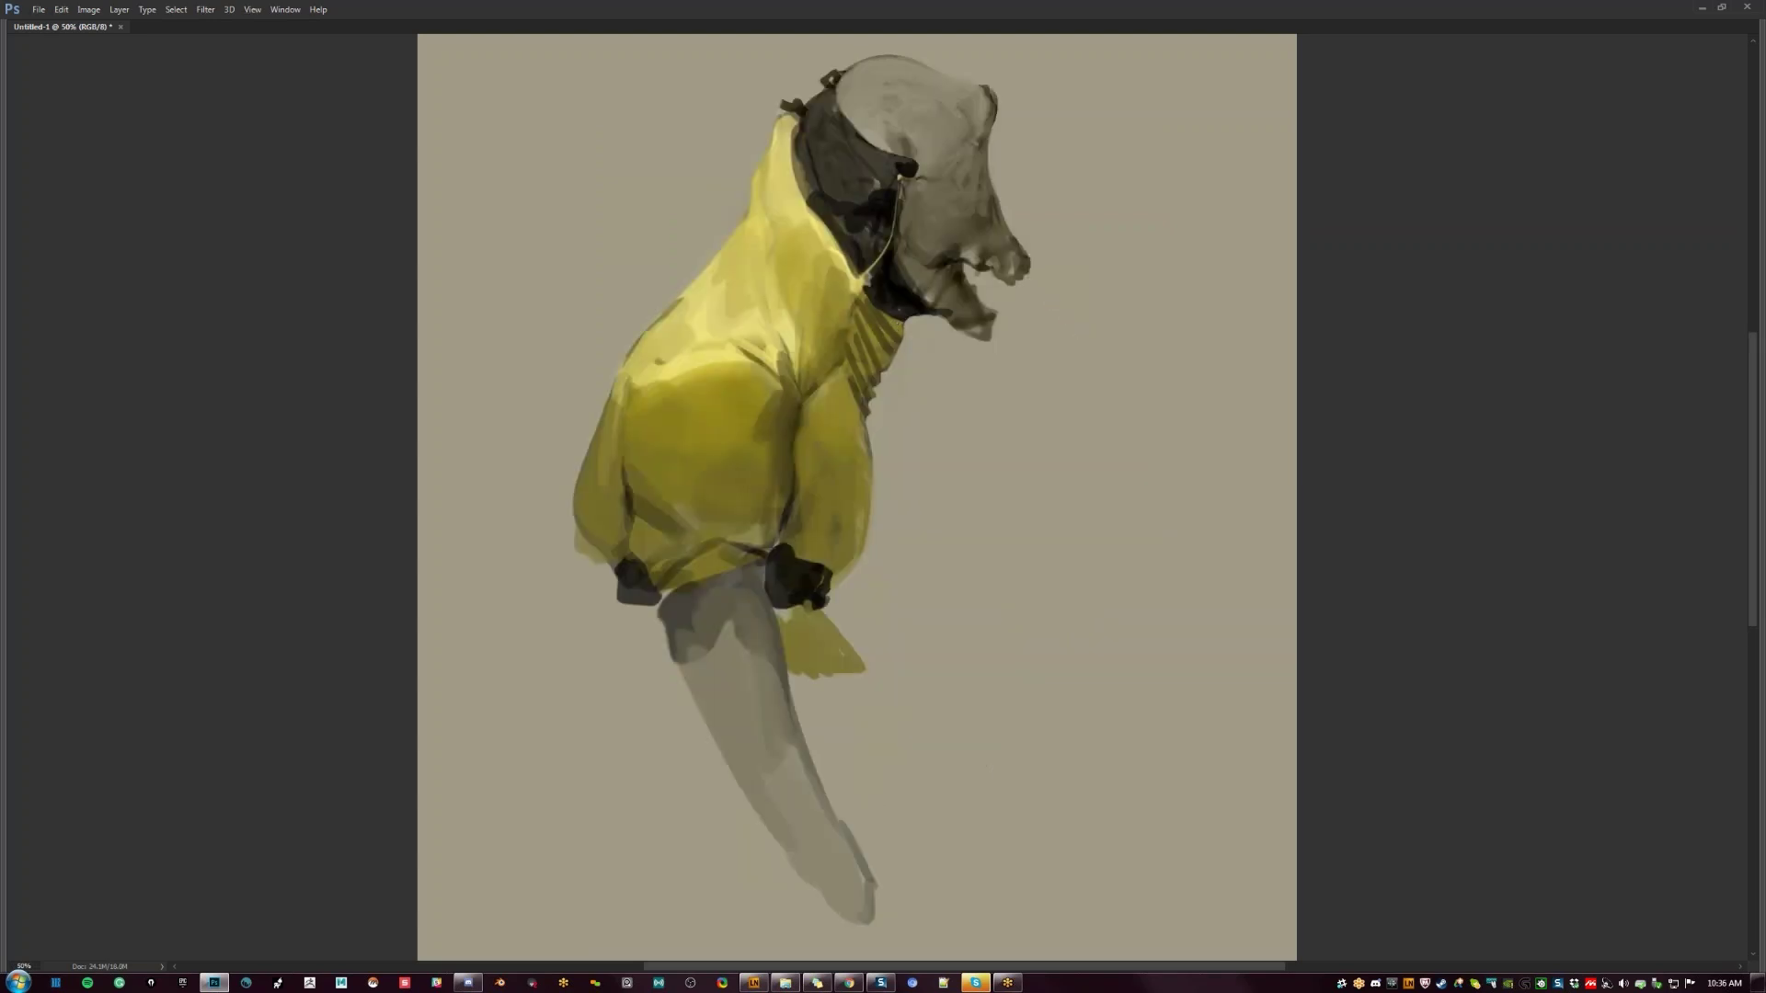
mouse_move(879, 313)
left_mouse_down()
mouse_move(892, 346)
mouse_move(866, 364)
left_mouse_up()
left_click_drag(830, 371, 842, 367)
key("ctrl+minus")
key("ctrl+minus")
key("ctrl+minus")
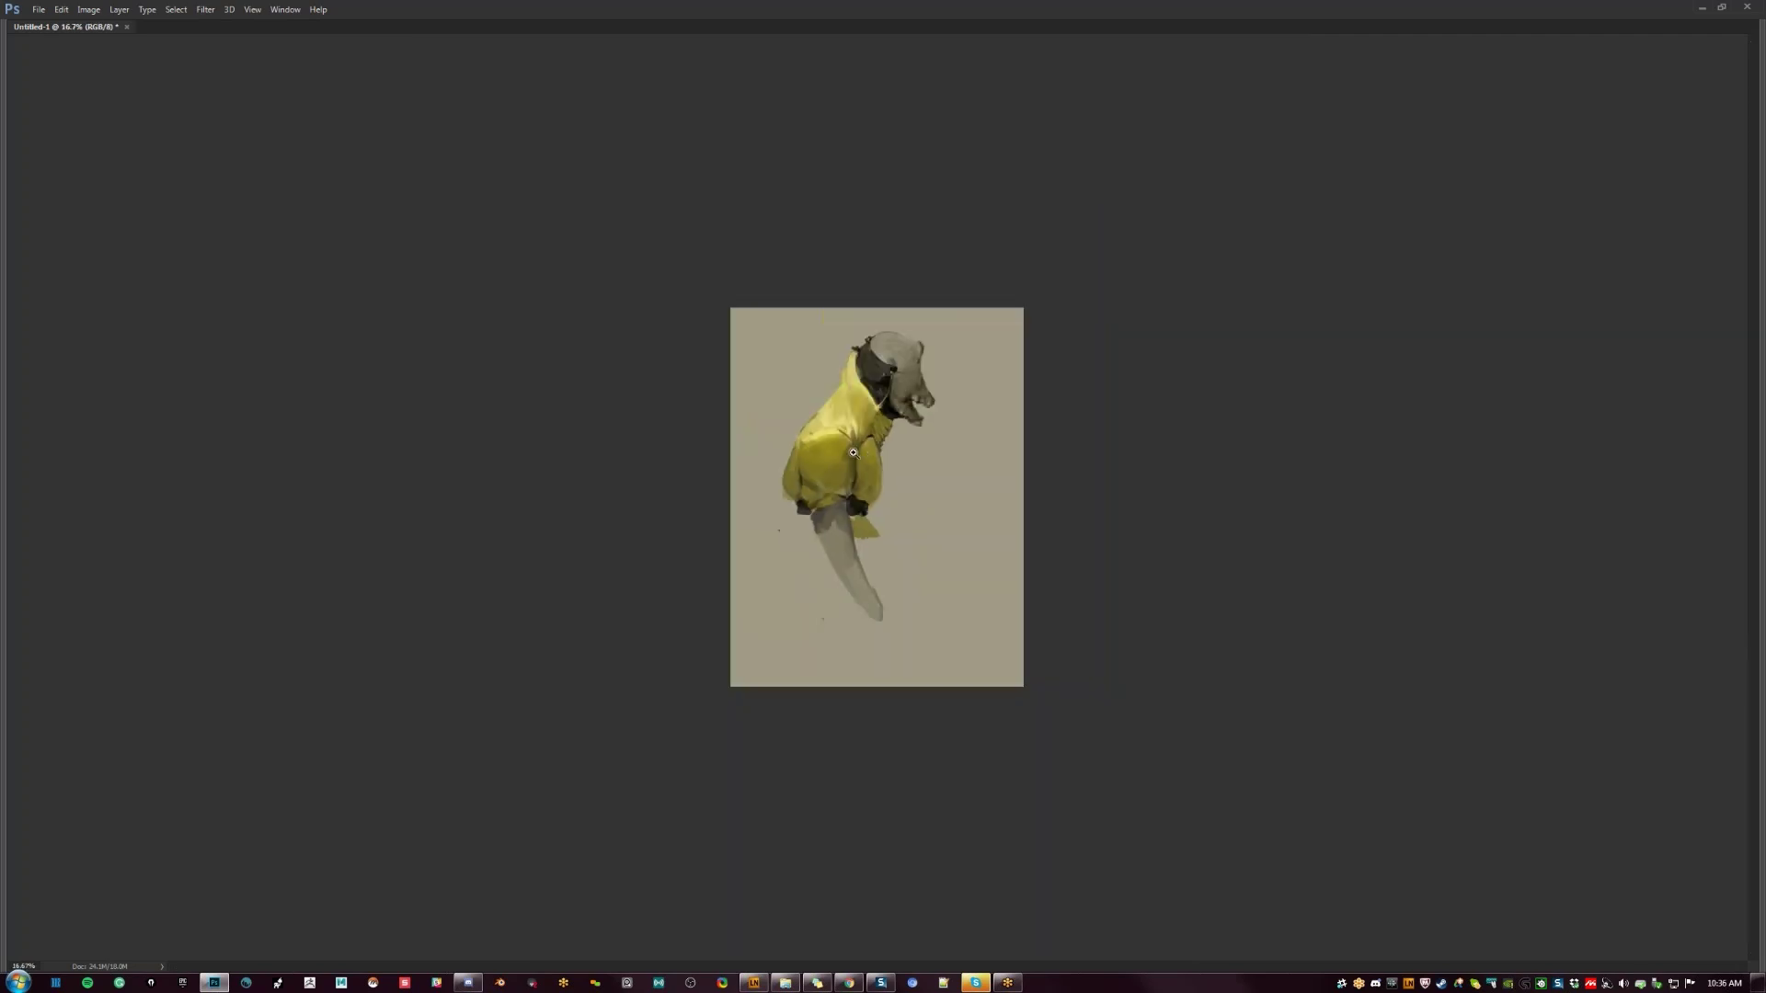
- Mirror the canvas and paint light and dark fabric folds along the upper front sleeve
key("ctrl+shift+h")
left_click(911, 466, "ctrl")
left_click(910, 466, "ctrl")
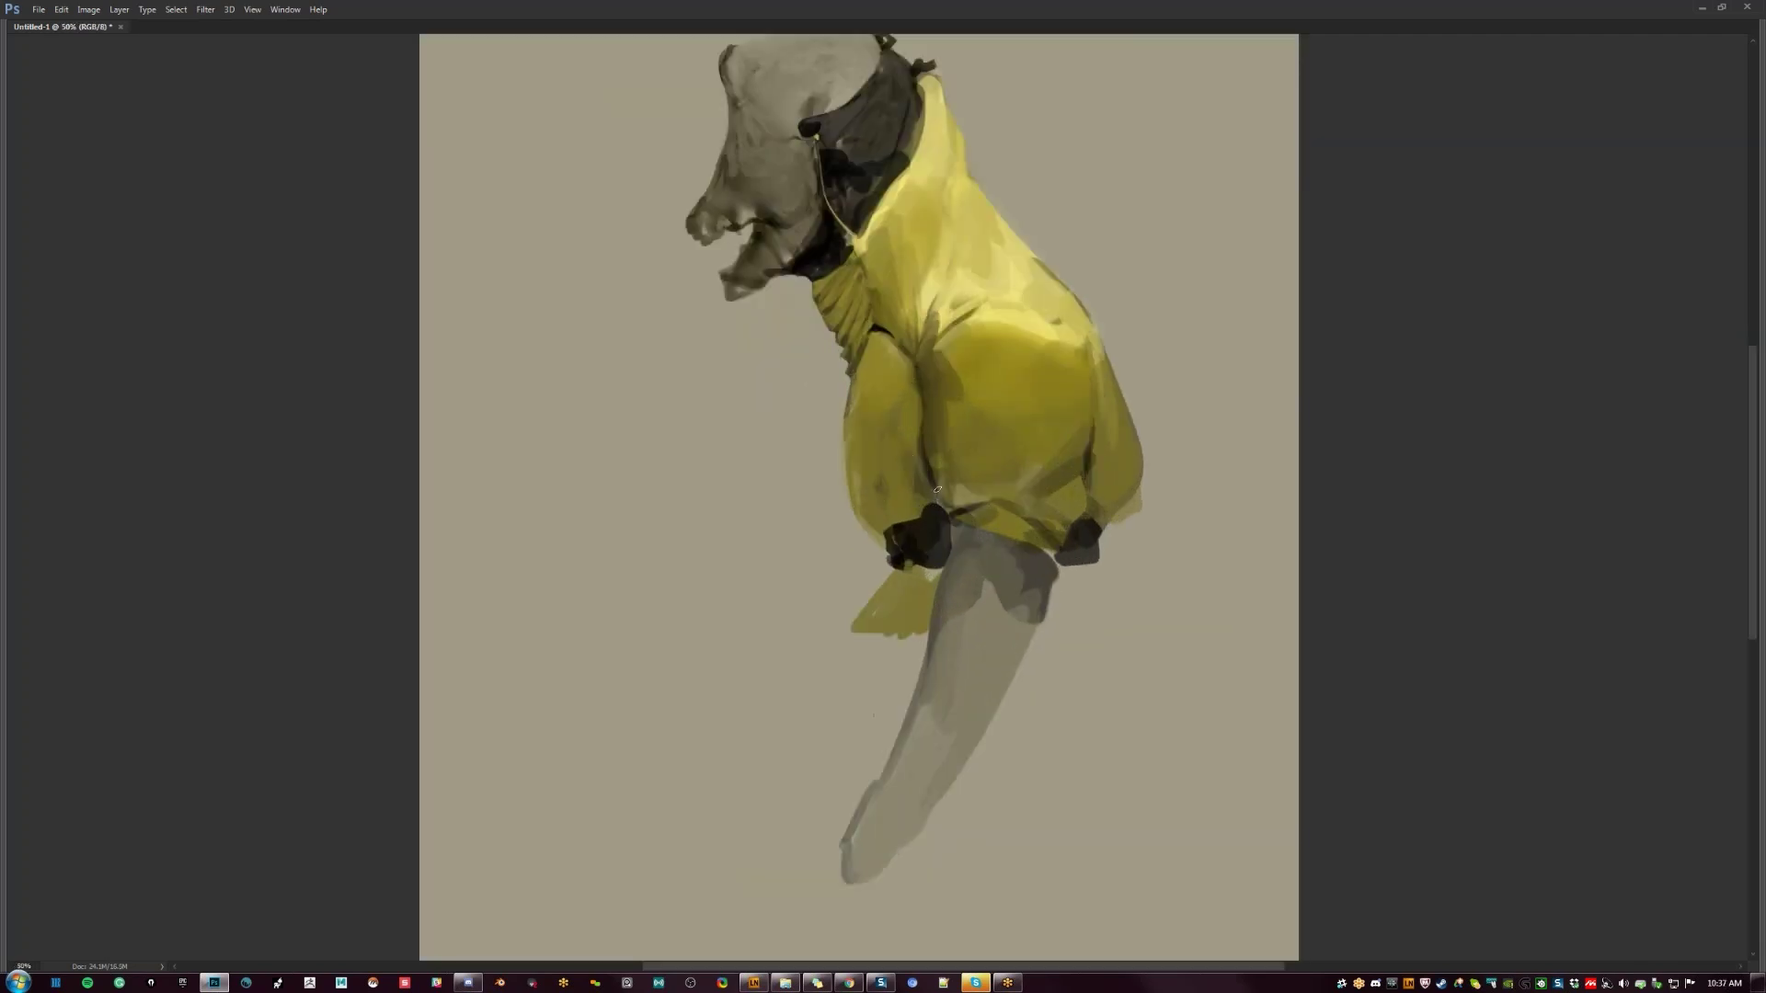
left_click_drag(937, 489, 939, 506)
left_click_drag(915, 372, 917, 437)
left_click_drag(894, 342, 888, 401)
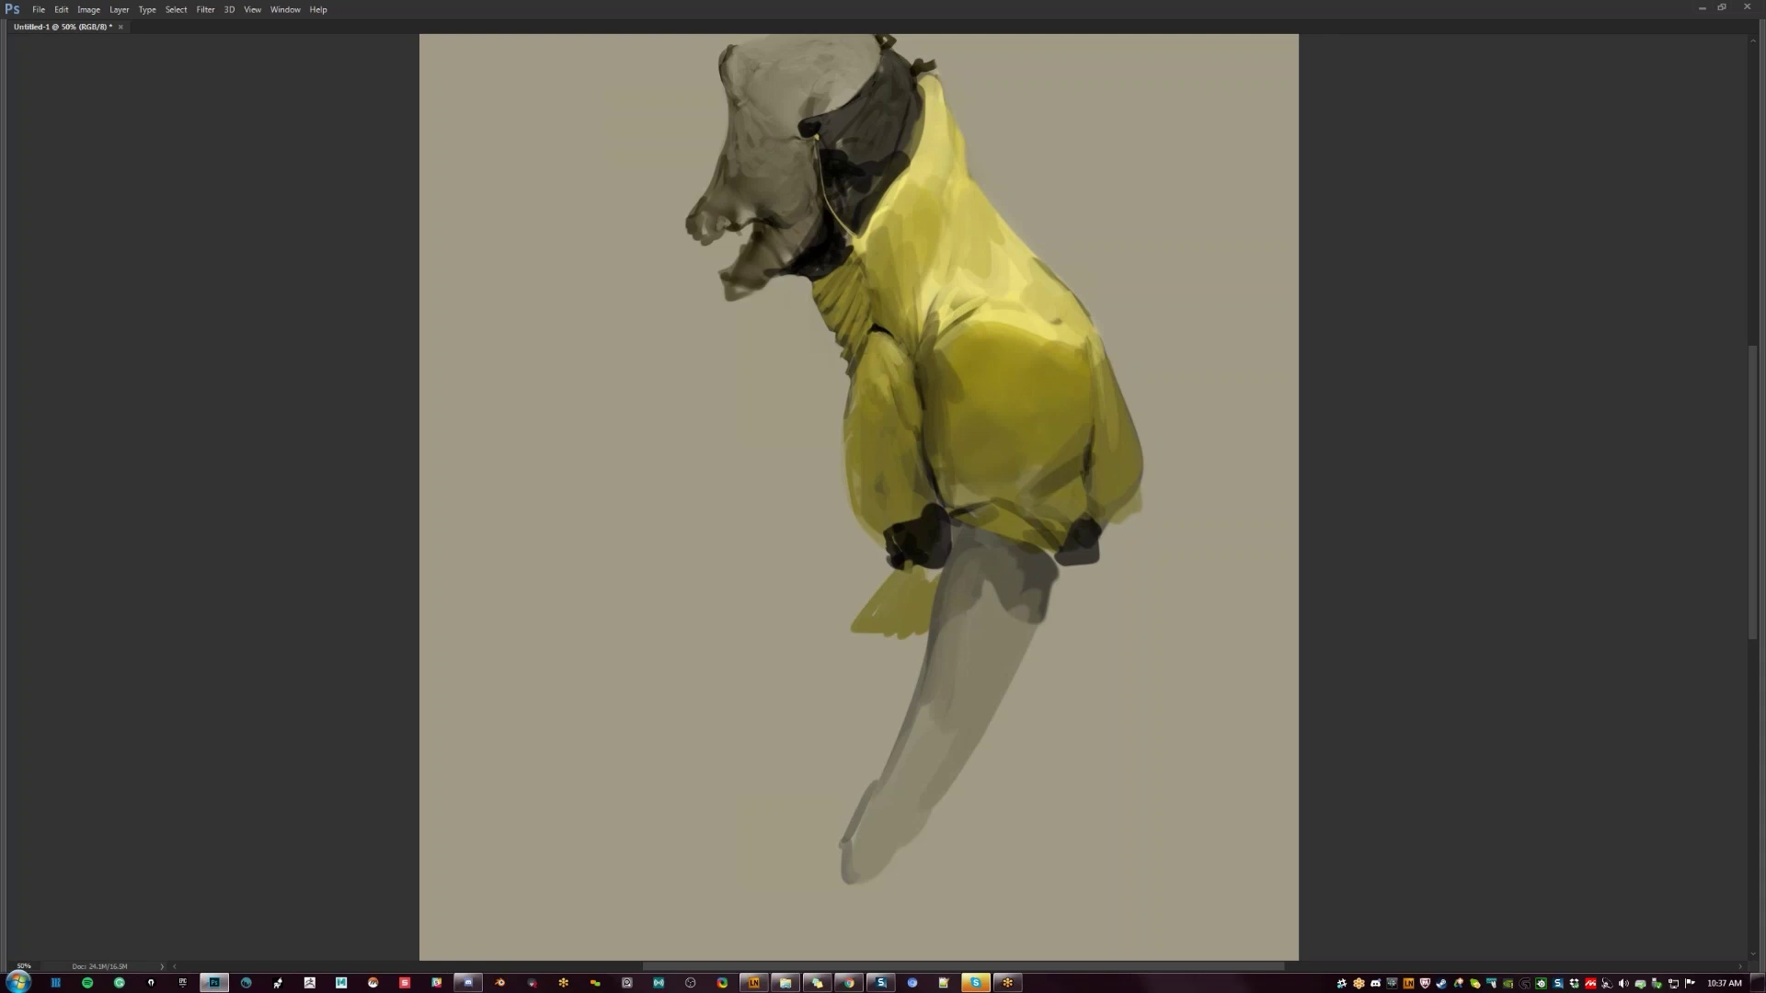
- Mirror the canvas back and paint darker fold shadows across the lower torso of the yellow garment
key("ctrl+shift+h")
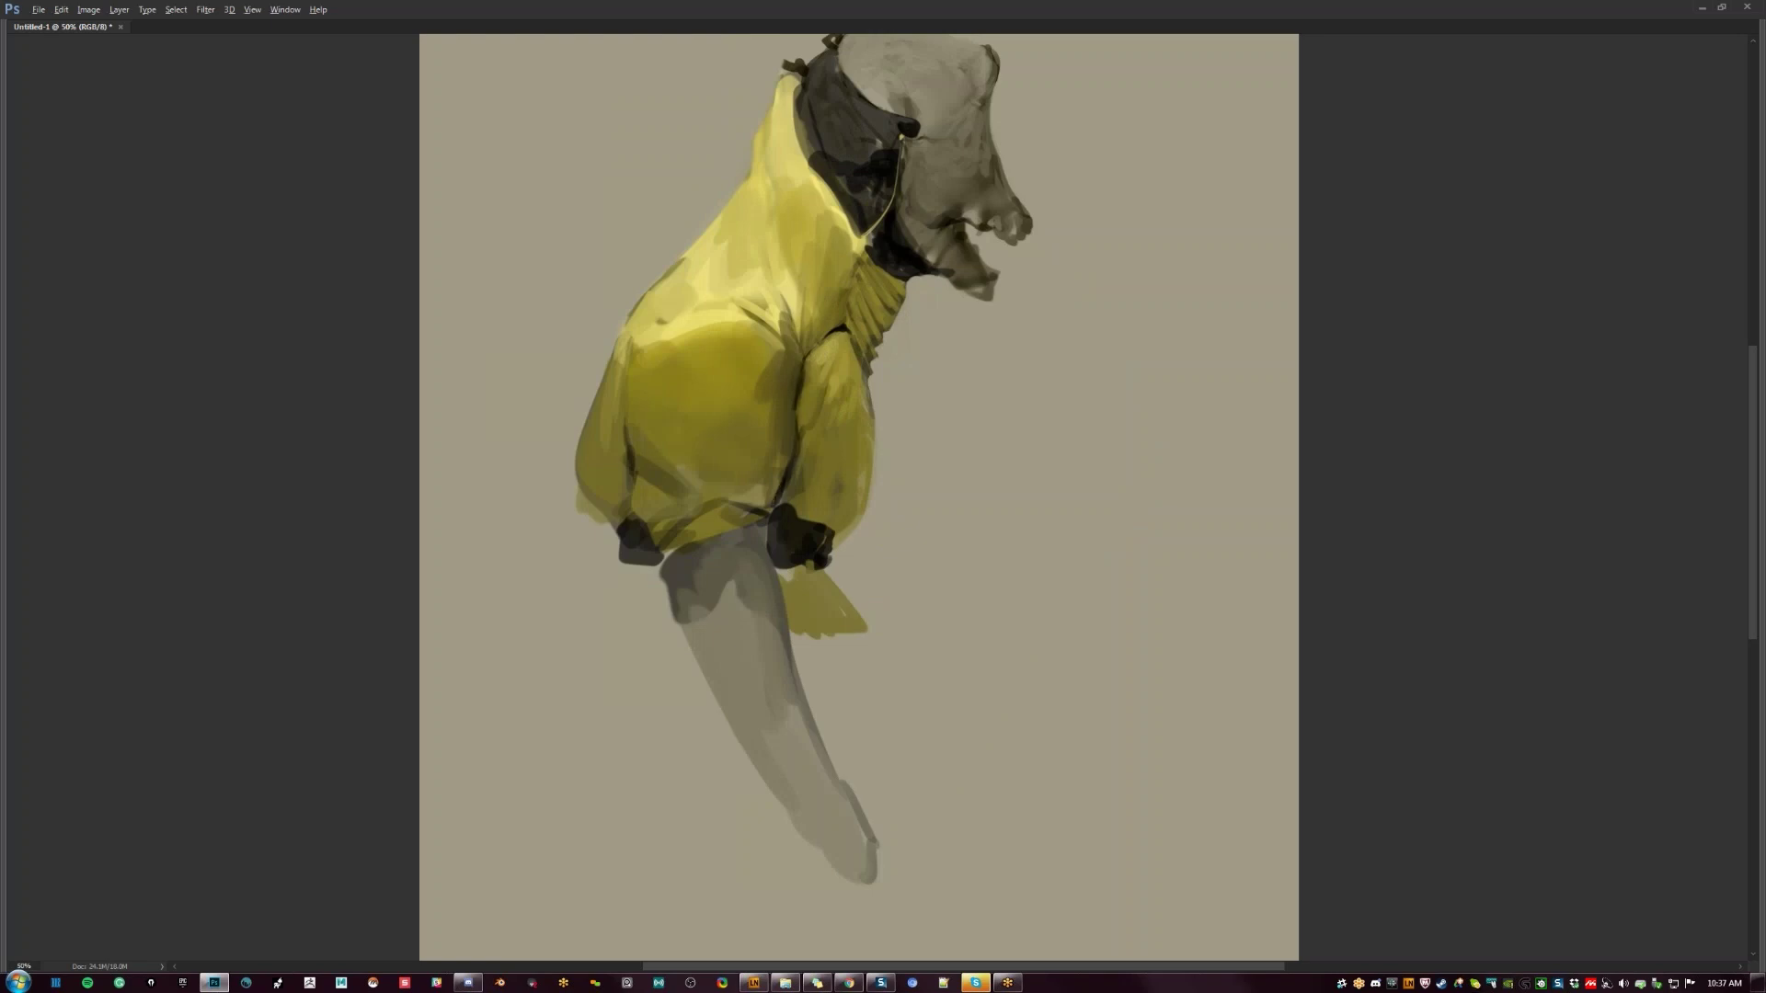
mouse_move(793, 459)
left_mouse_down()
mouse_move(750, 508)
mouse_move(689, 499)
mouse_move(730, 493)
mouse_move(686, 479)
mouse_move(735, 466)
left_mouse_up()
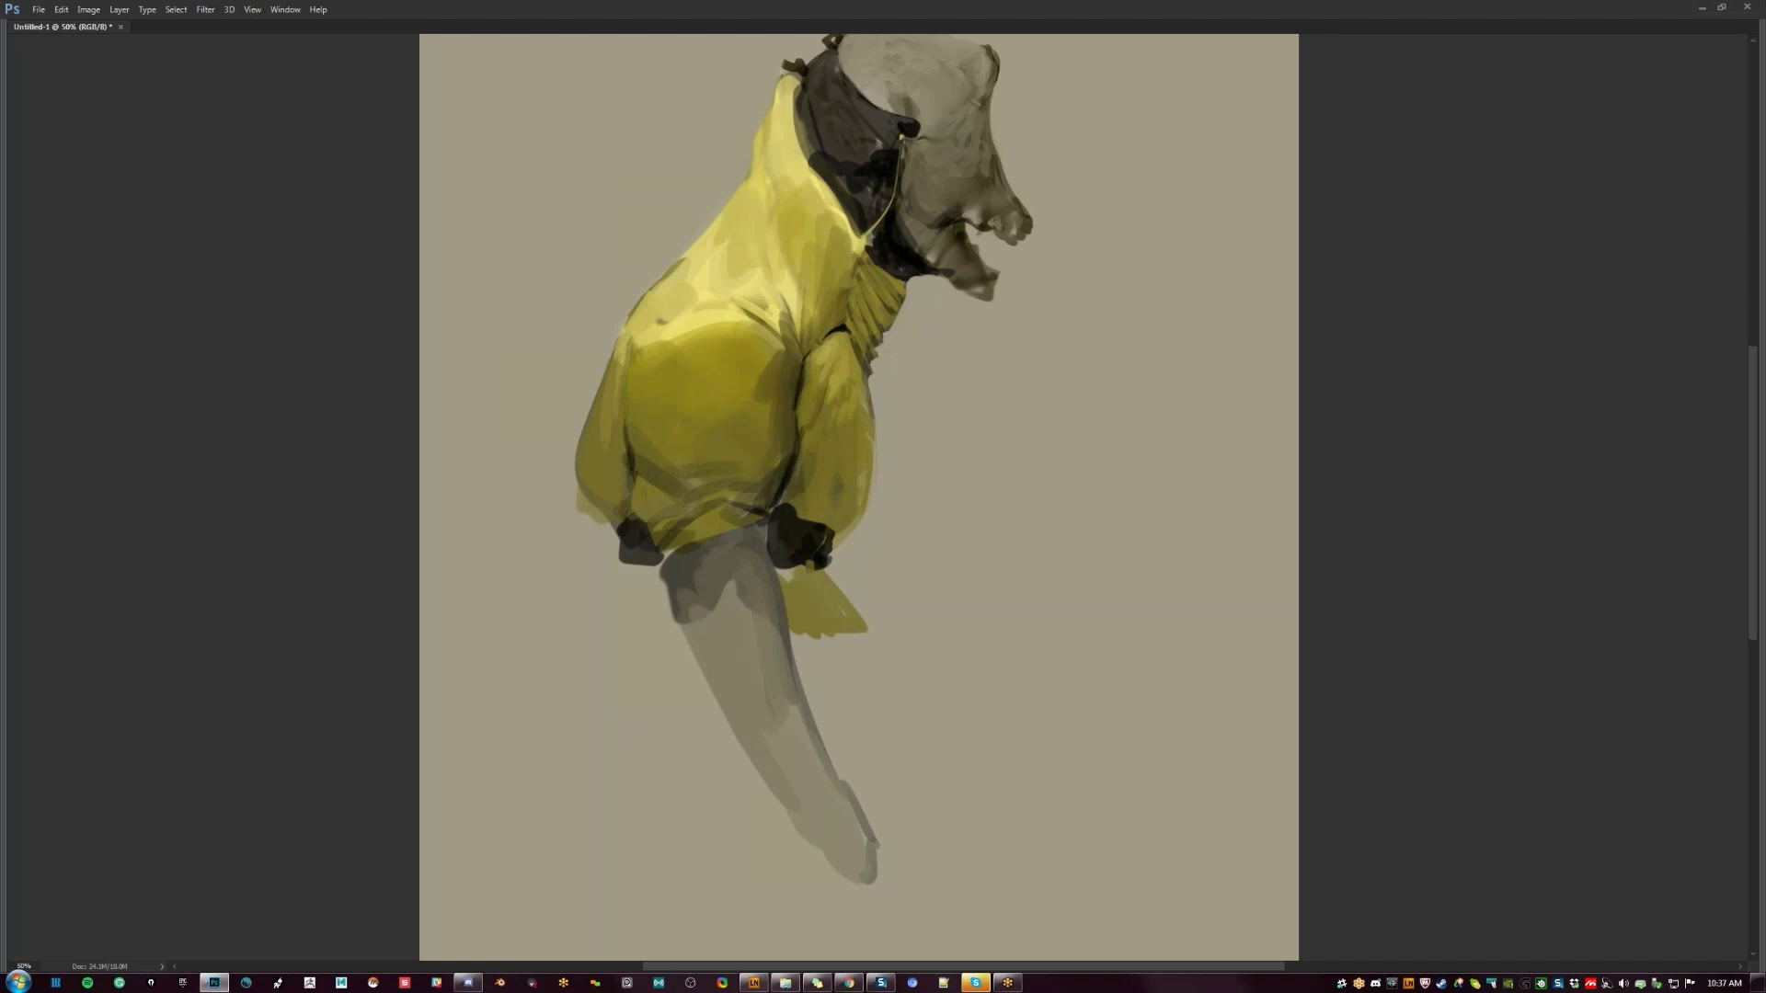
left_click_drag(774, 454, 782, 273)
mouse_move(636, 392)
left_mouse_down()
mouse_move(645, 437)
mouse_move(669, 417)
mouse_move(628, 461)
mouse_move(683, 462)
mouse_move(636, 474)
left_mouse_up()
mouse_move(808, 471)
left_mouse_down()
mouse_move(844, 442)
mouse_move(809, 471)
left_mouse_up()
mouse_move(800, 406)
left_mouse_down()
mouse_move(827, 465)
mouse_move(823, 407)
left_mouse_up()
- Paint a second yellow flap below the rear hand and shade the flap below the front hand
scroll(867, 497, "up", 3)
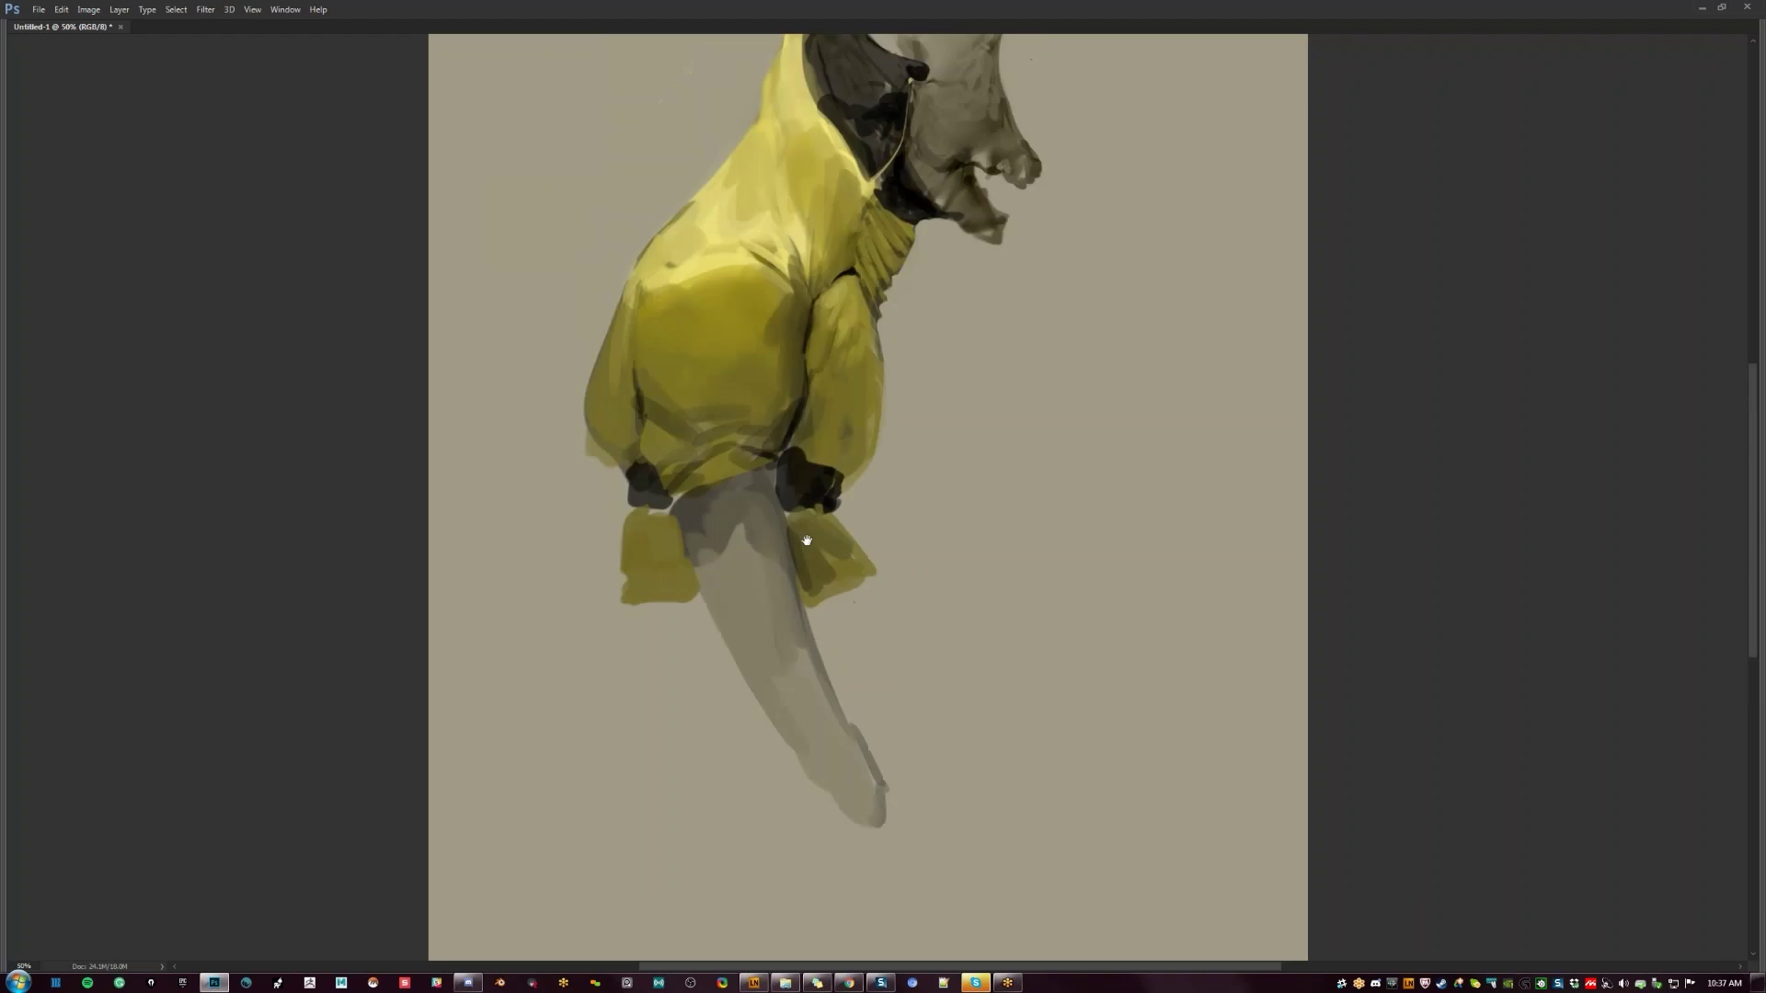
mouse_move(674, 595)
left_mouse_down()
mouse_move(632, 560)
mouse_move(651, 524)
mouse_move(666, 531)
mouse_move(628, 551)
left_mouse_up()
key("ctrl+minus")
key("ctrl+minus")
key("ctrl+minus")
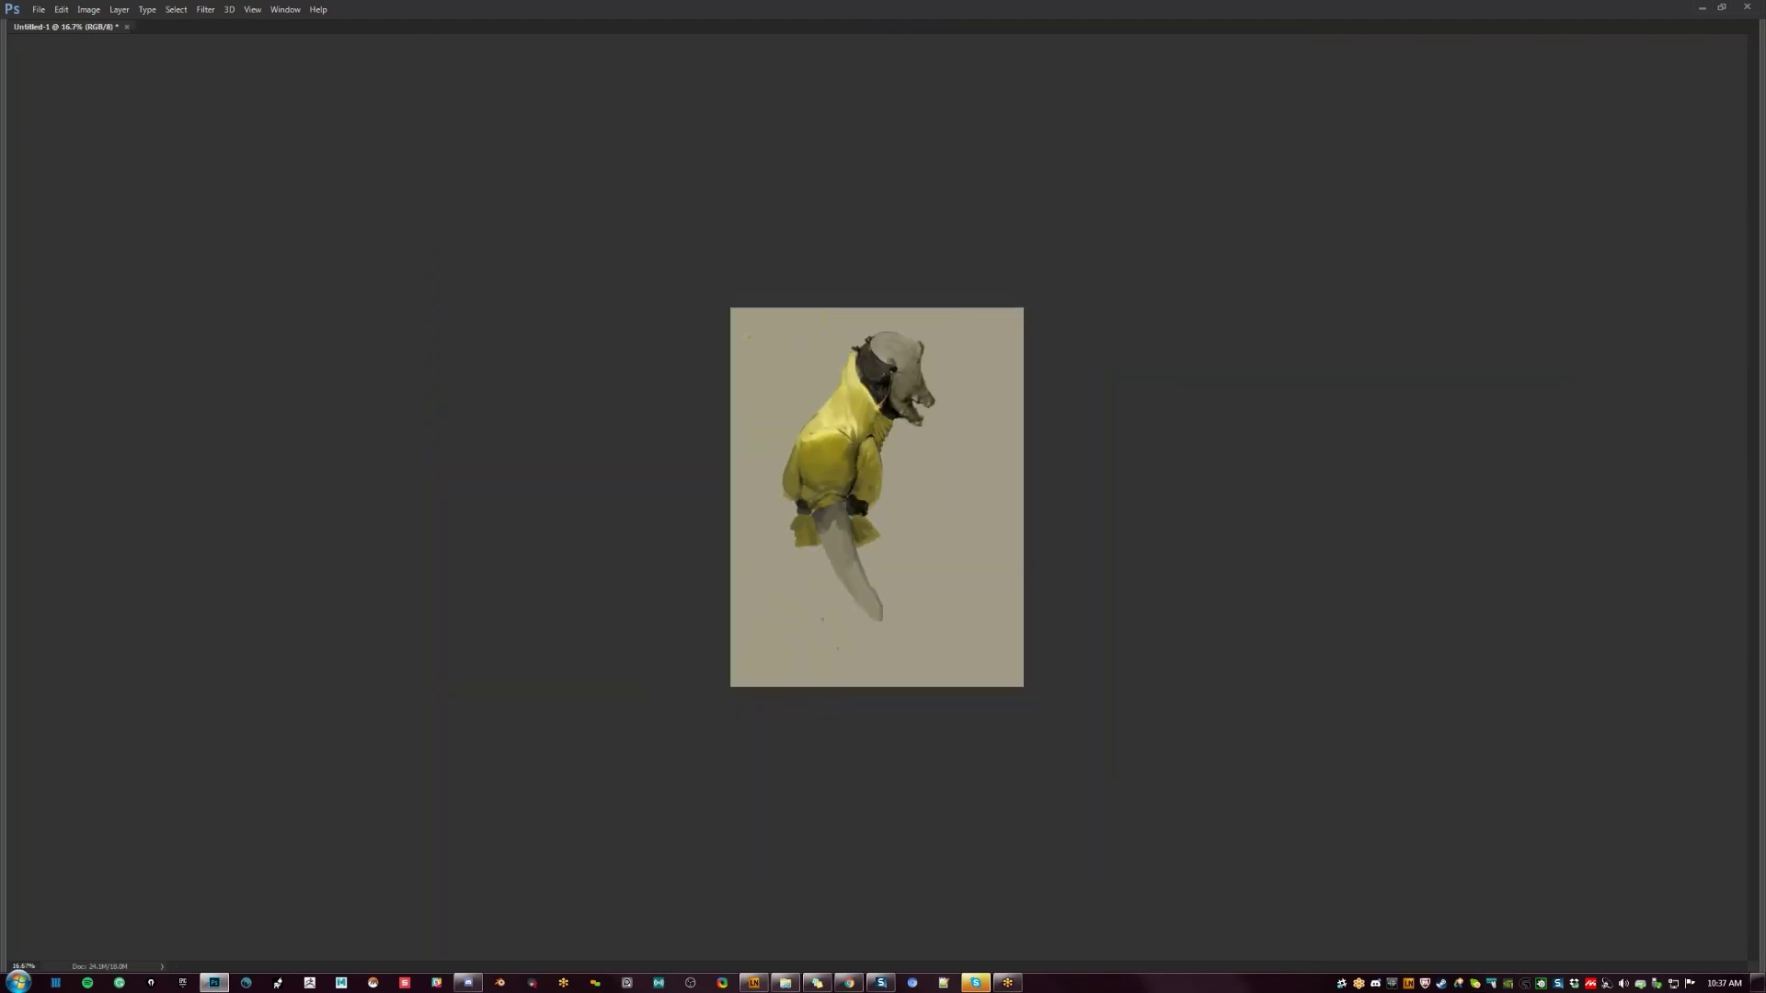
- Mirror the canvas and repaint the pointed front of the creature's forehead as a rounded bulge
key("ctrl+shift+h")
left_click(916, 573)
left_click(916, 572)
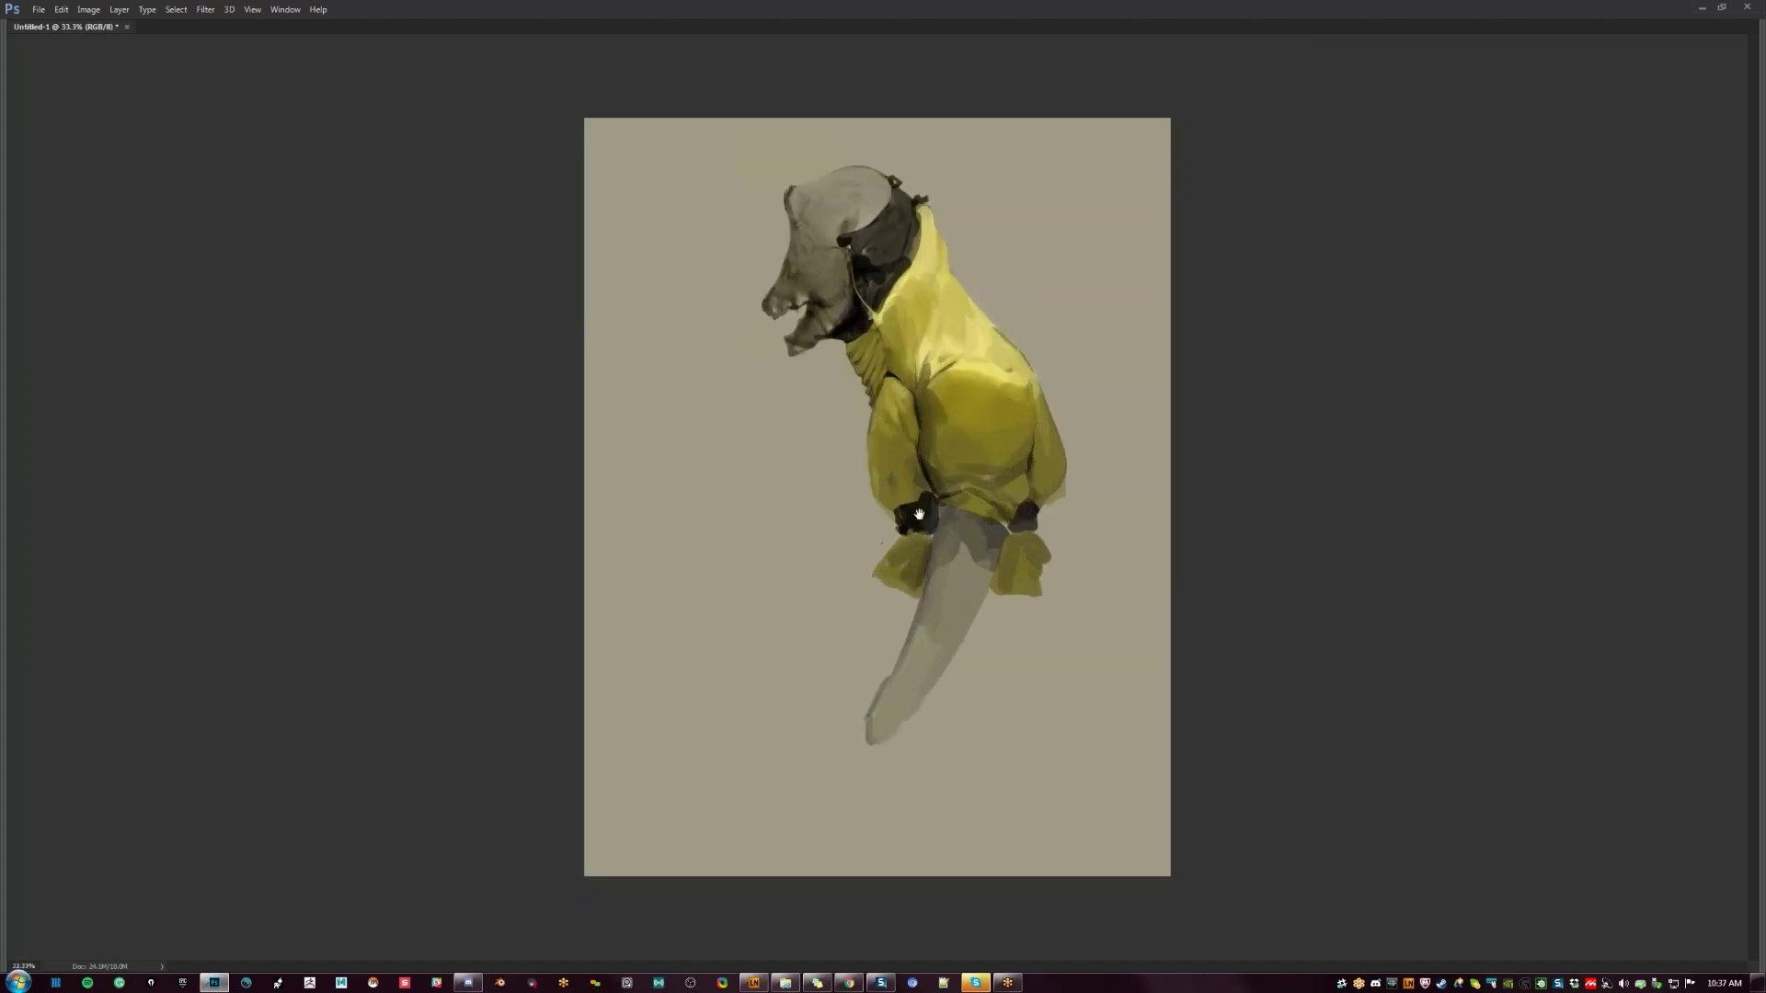
left_click(846, 208)
key("ctrl+e")
mouse_move(765, 221)
left_mouse_down()
mouse_move(772, 182)
mouse_move(789, 191)
mouse_move(770, 223)
mouse_move(762, 195)
mouse_move(769, 227)
mouse_move(772, 184)
mouse_move(744, 201)
mouse_move(773, 181)
mouse_move(800, 203)
left_mouse_up()
- Mirror the canvas back and smooth the grey shading on the forehead and the front edge of the brow
key("ctrl+shift+h")
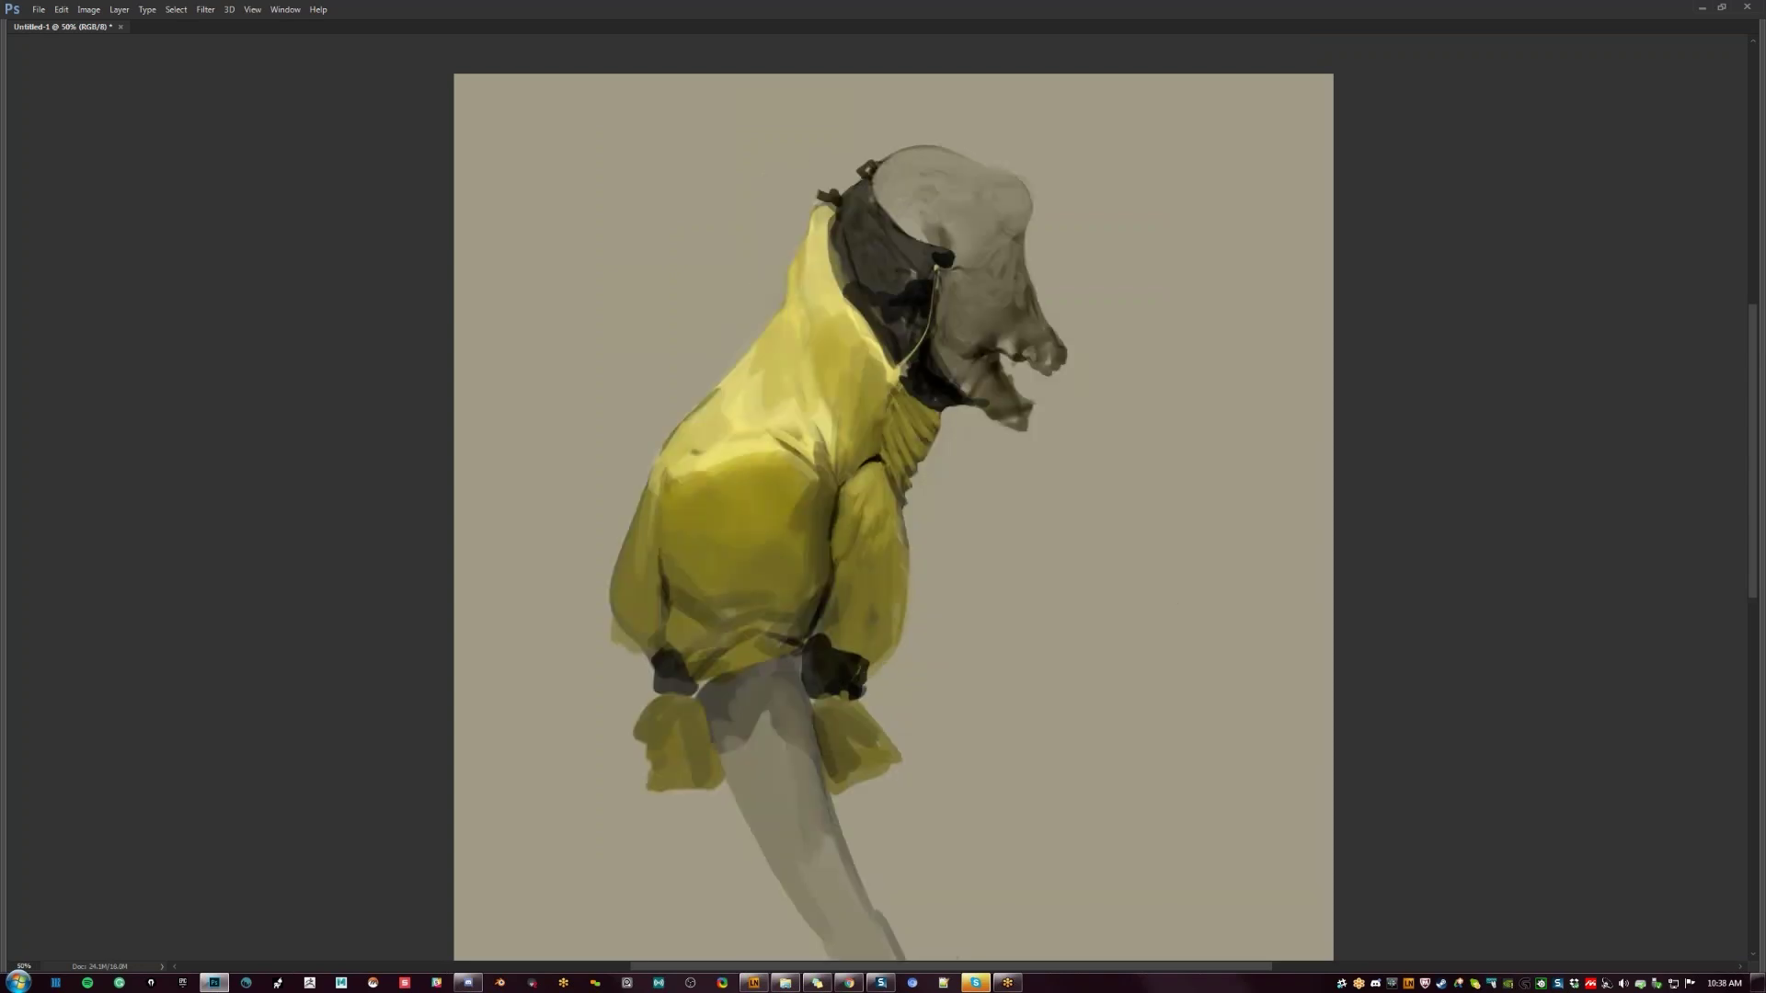
left_click_drag(1021, 247, 1019, 272)
mouse_move(976, 239)
left_mouse_down()
mouse_move(912, 198)
mouse_move(923, 229)
mouse_move(889, 191)
mouse_move(914, 173)
mouse_move(893, 167)
mouse_move(957, 176)
mouse_move(926, 180)
mouse_move(946, 193)
mouse_move(1003, 182)
mouse_move(909, 166)
mouse_move(893, 197)
mouse_move(922, 229)
mouse_move(962, 198)
mouse_move(1008, 193)
mouse_move(1013, 208)
mouse_move(962, 167)
mouse_move(1020, 184)
left_mouse_up()
key("ctrl+minus")
key("ctrl+minus")
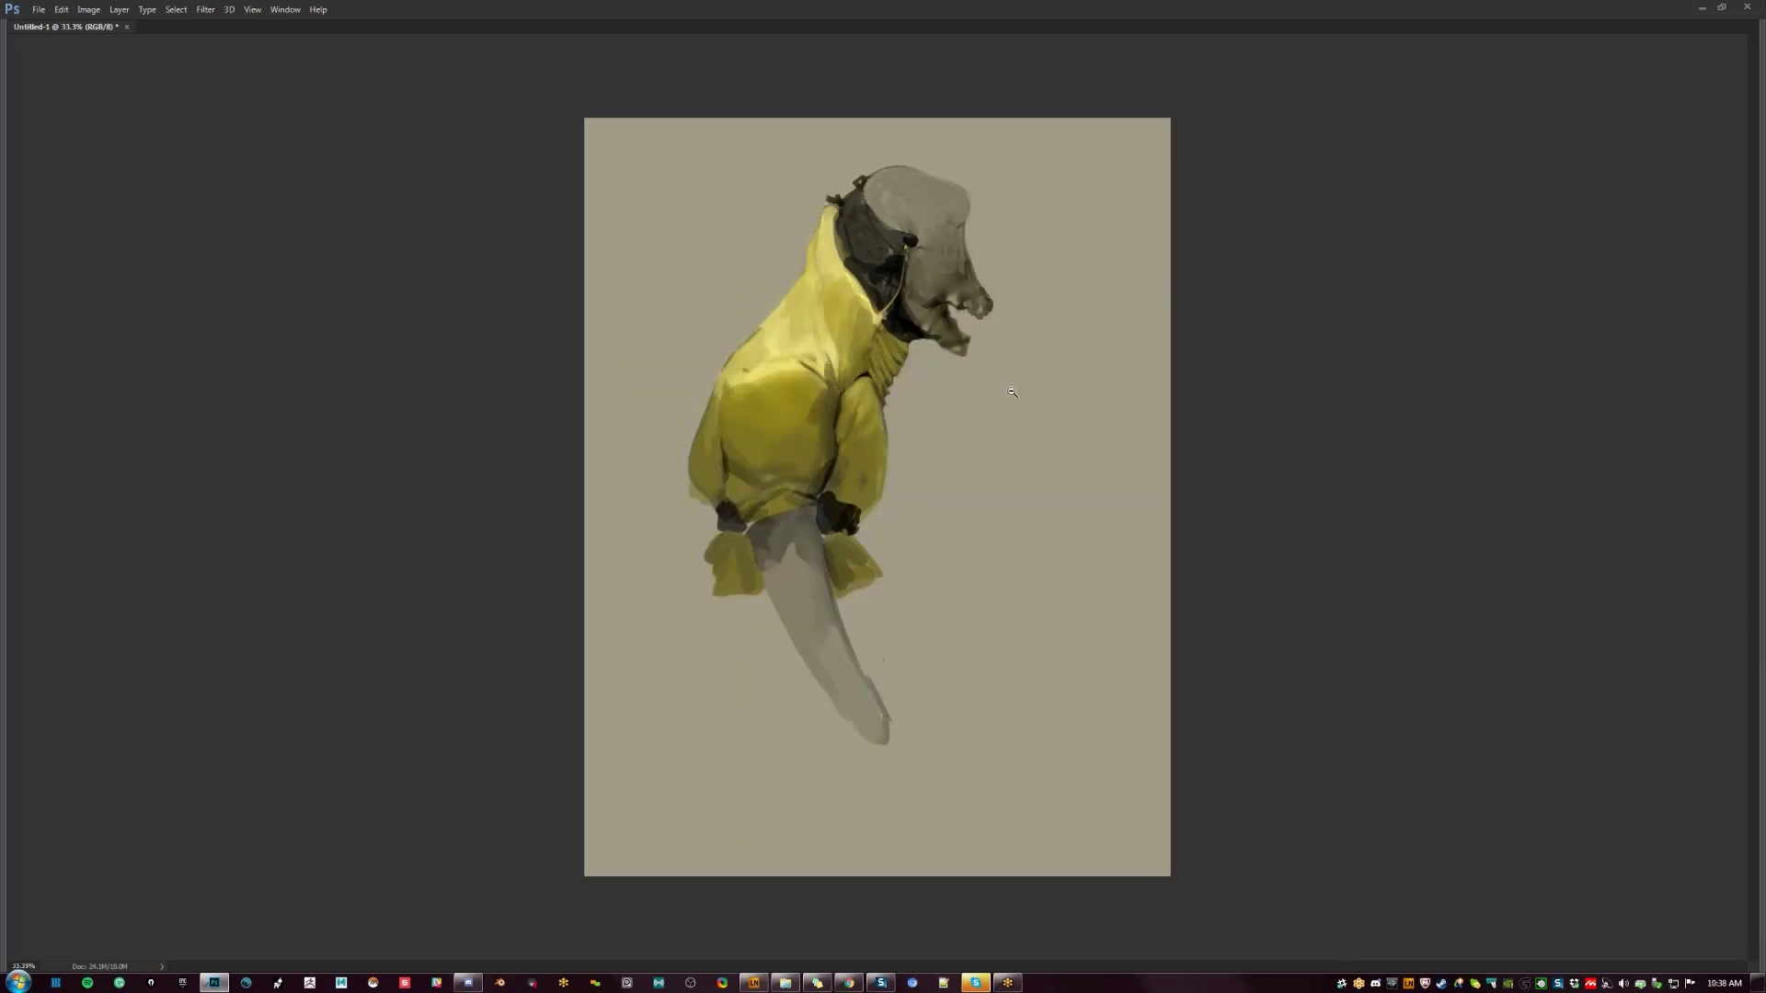
- Mirror the canvas and paint wrinkles and shading on the creature's cheek and snout around the mouth
key("ctrl+shift+h")
key("ctrl+plus")
key("ctrl+plus")
key("ctrl+plus")
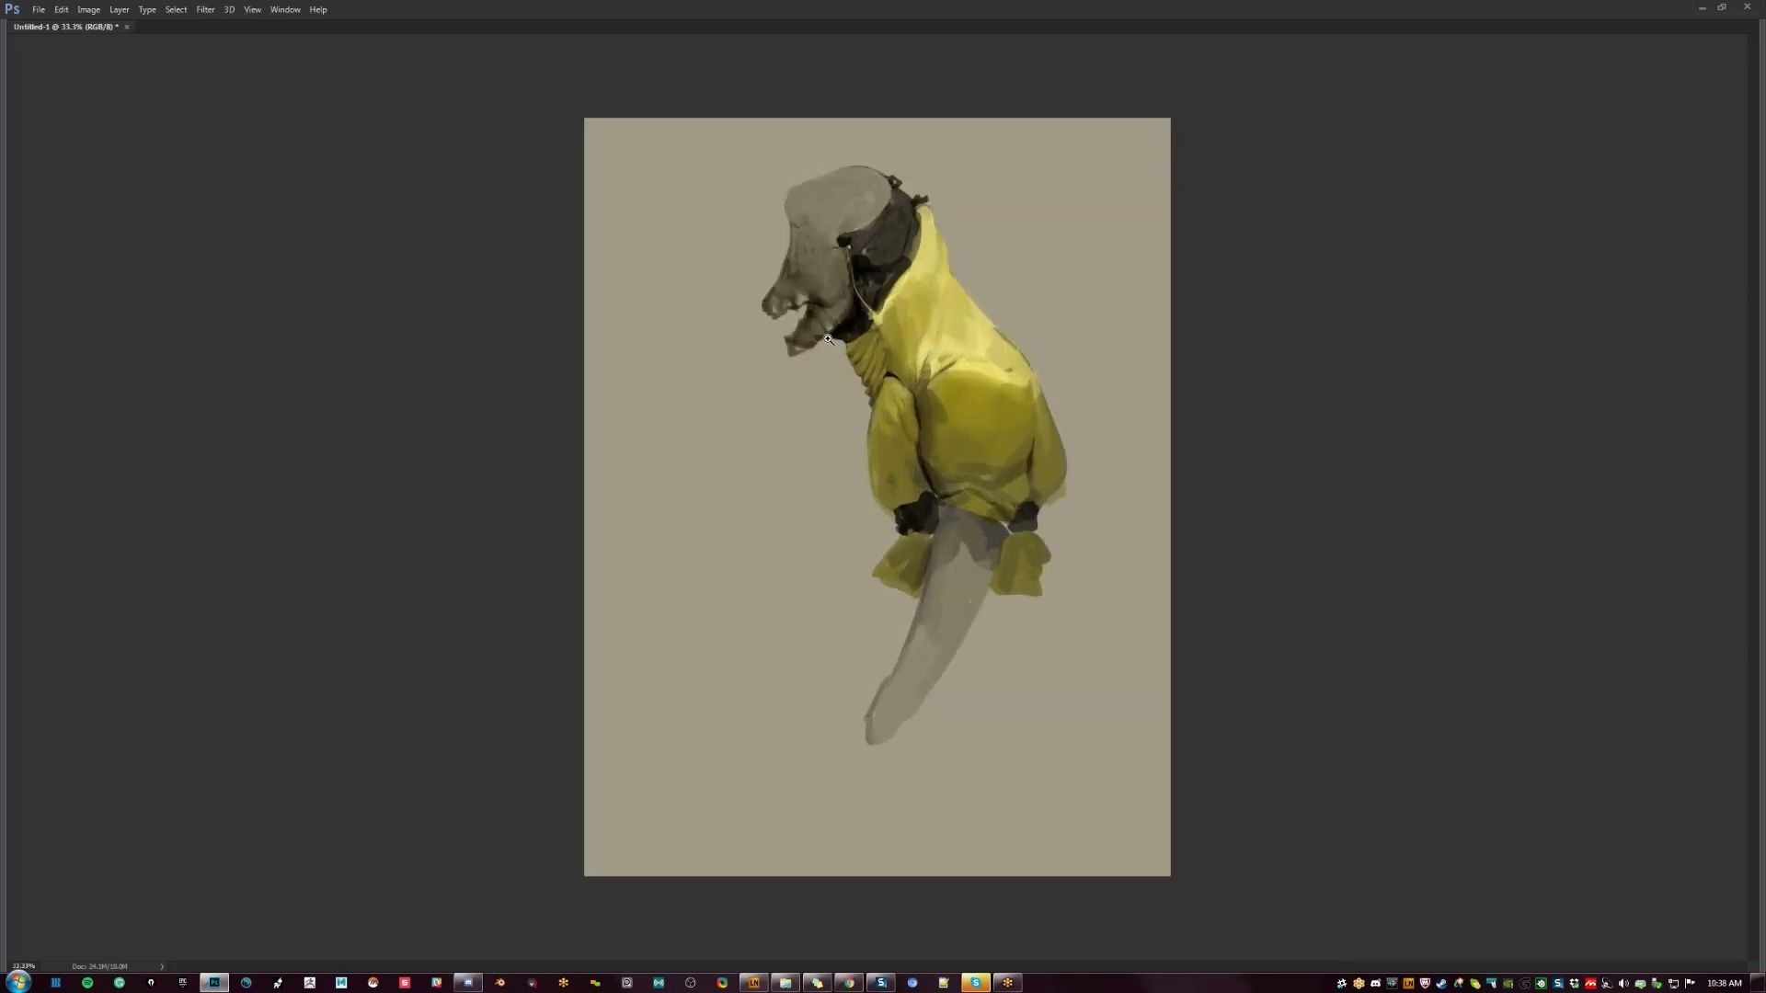
left_click_drag(771, 186, 758, 278)
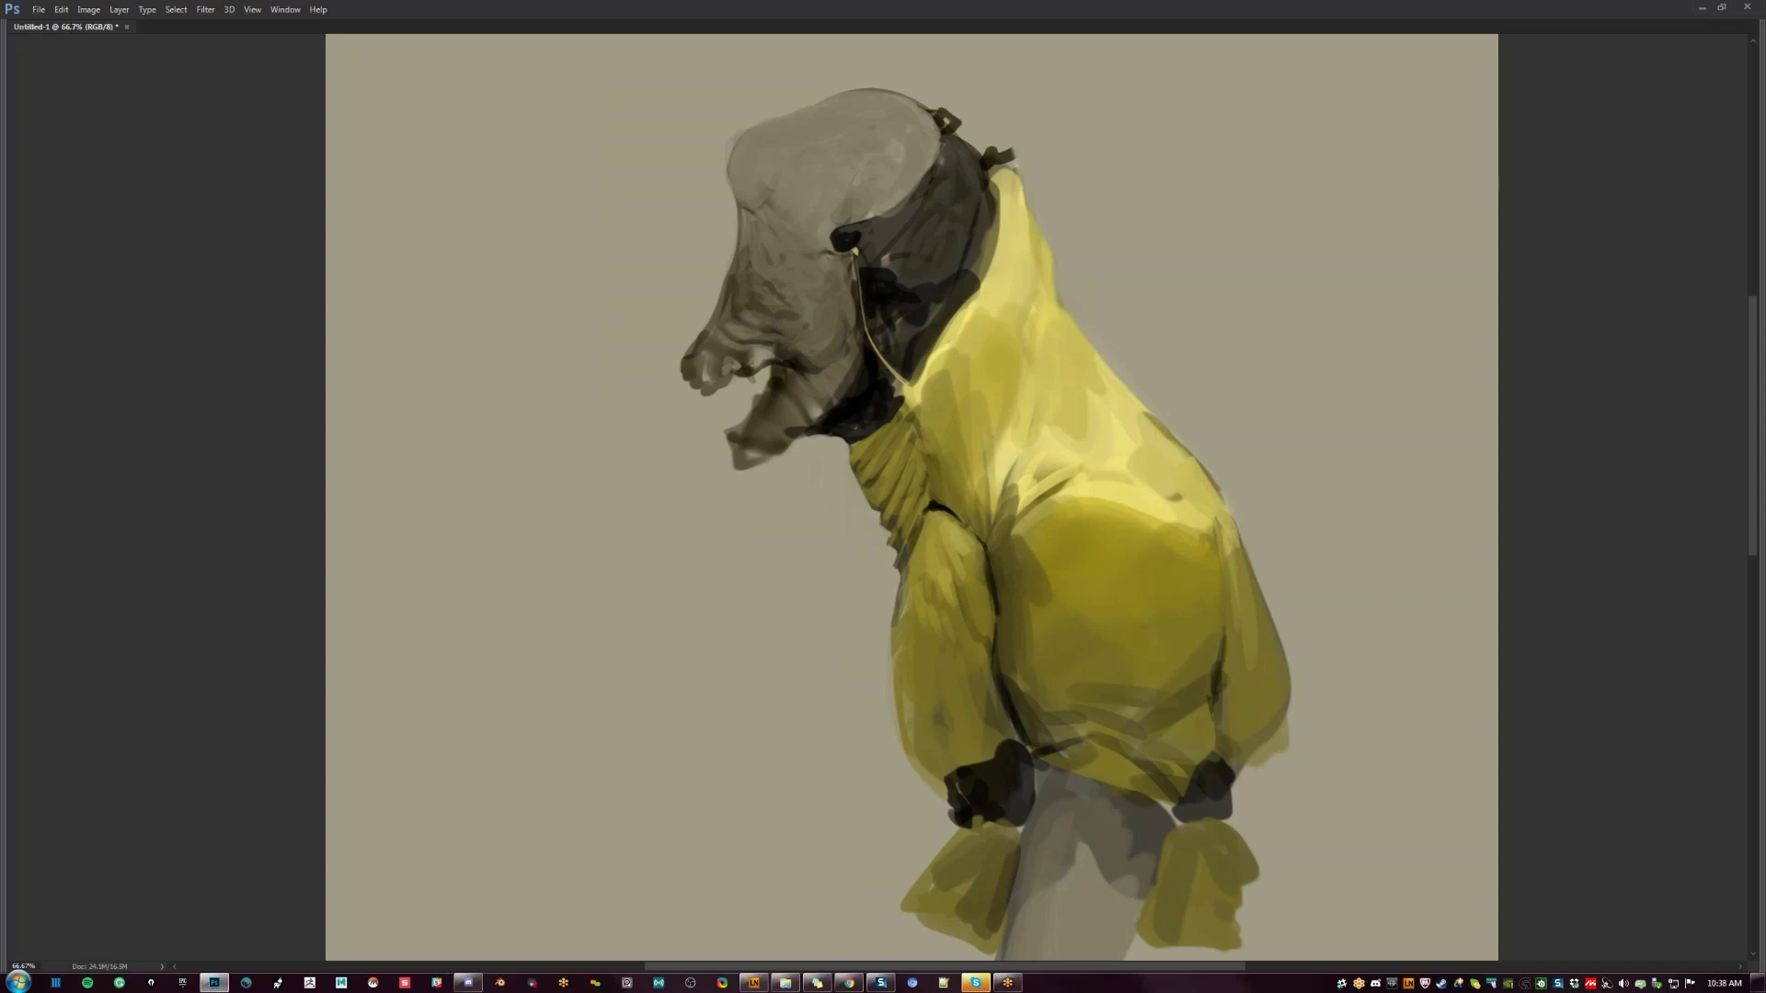
- Mirror the canvas back and paint lumpy skin bumps down the cheek below the black knob
key("F2")
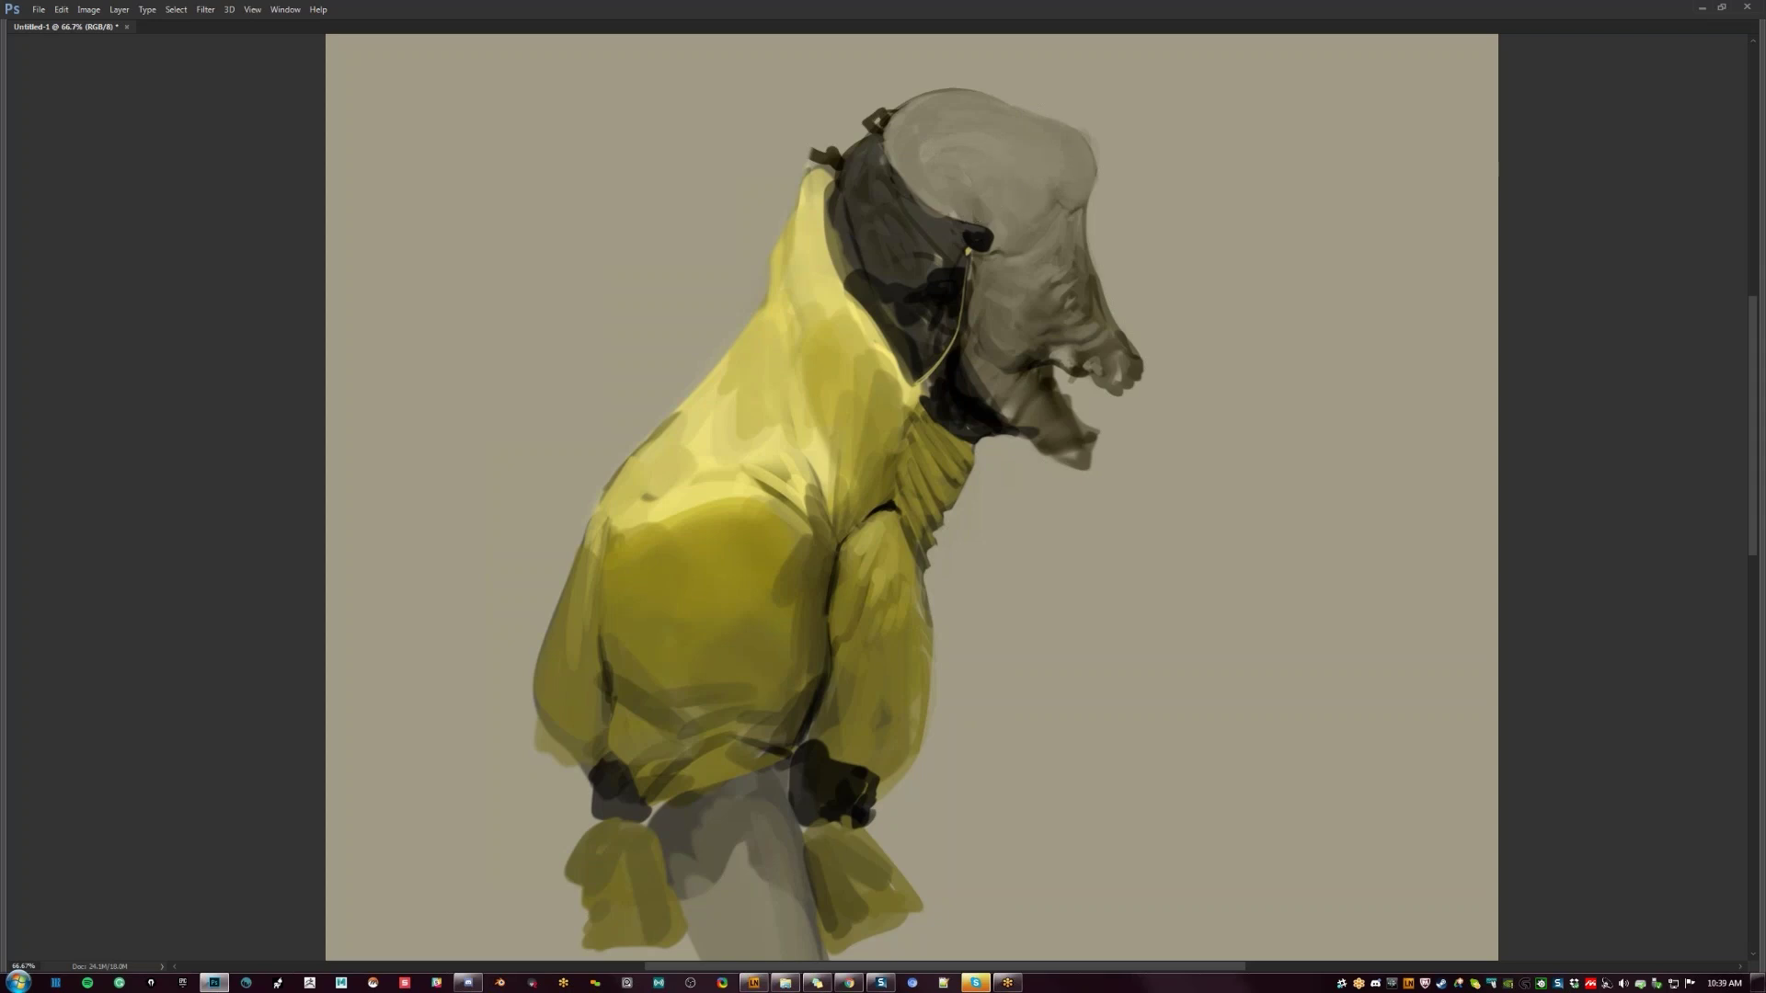
mouse_move(974, 274)
left_mouse_down()
mouse_move(990, 272)
mouse_move(969, 294)
mouse_move(981, 345)
left_mouse_up()
key("ctrl+minus")
key("ctrl+minus")
key("ctrl+minus")
key("ctrl+minus")
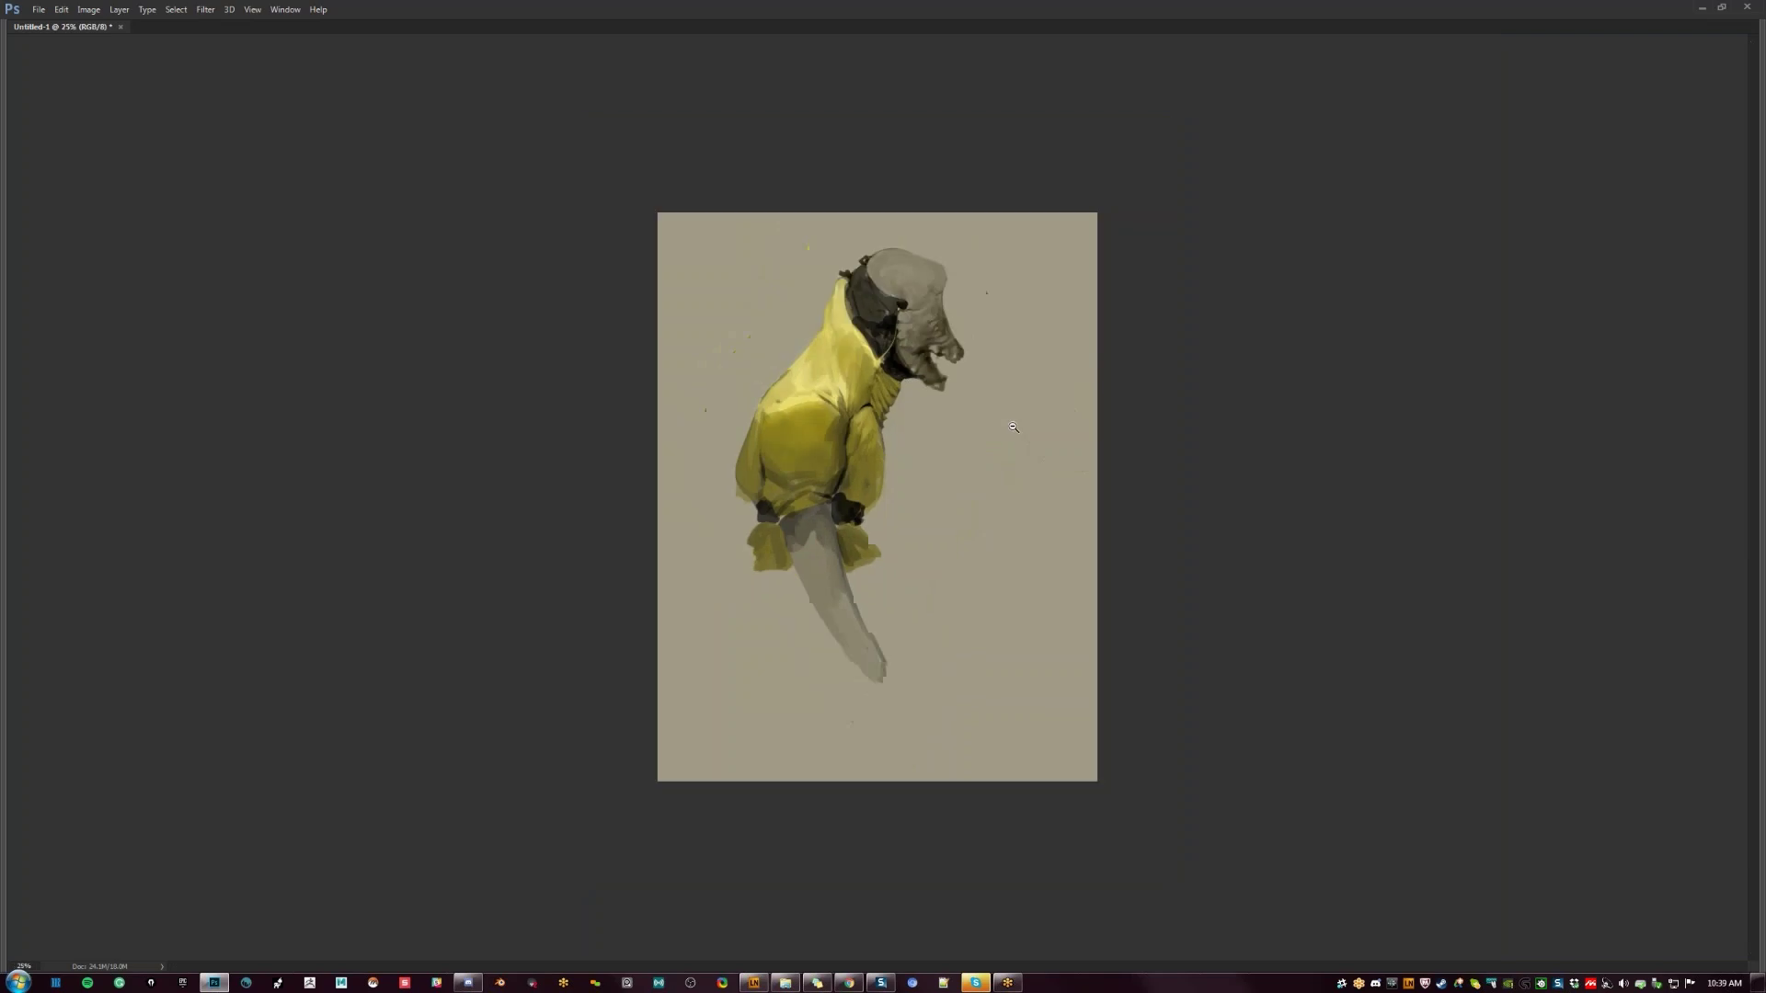
- Mirror the canvas and reshape the snout into a downward hook with jagged teeth along both jaws
key("ctrl+shift+h")
left_click(860, 400, "ctrl")
scroll(860, 399, "up", 3)
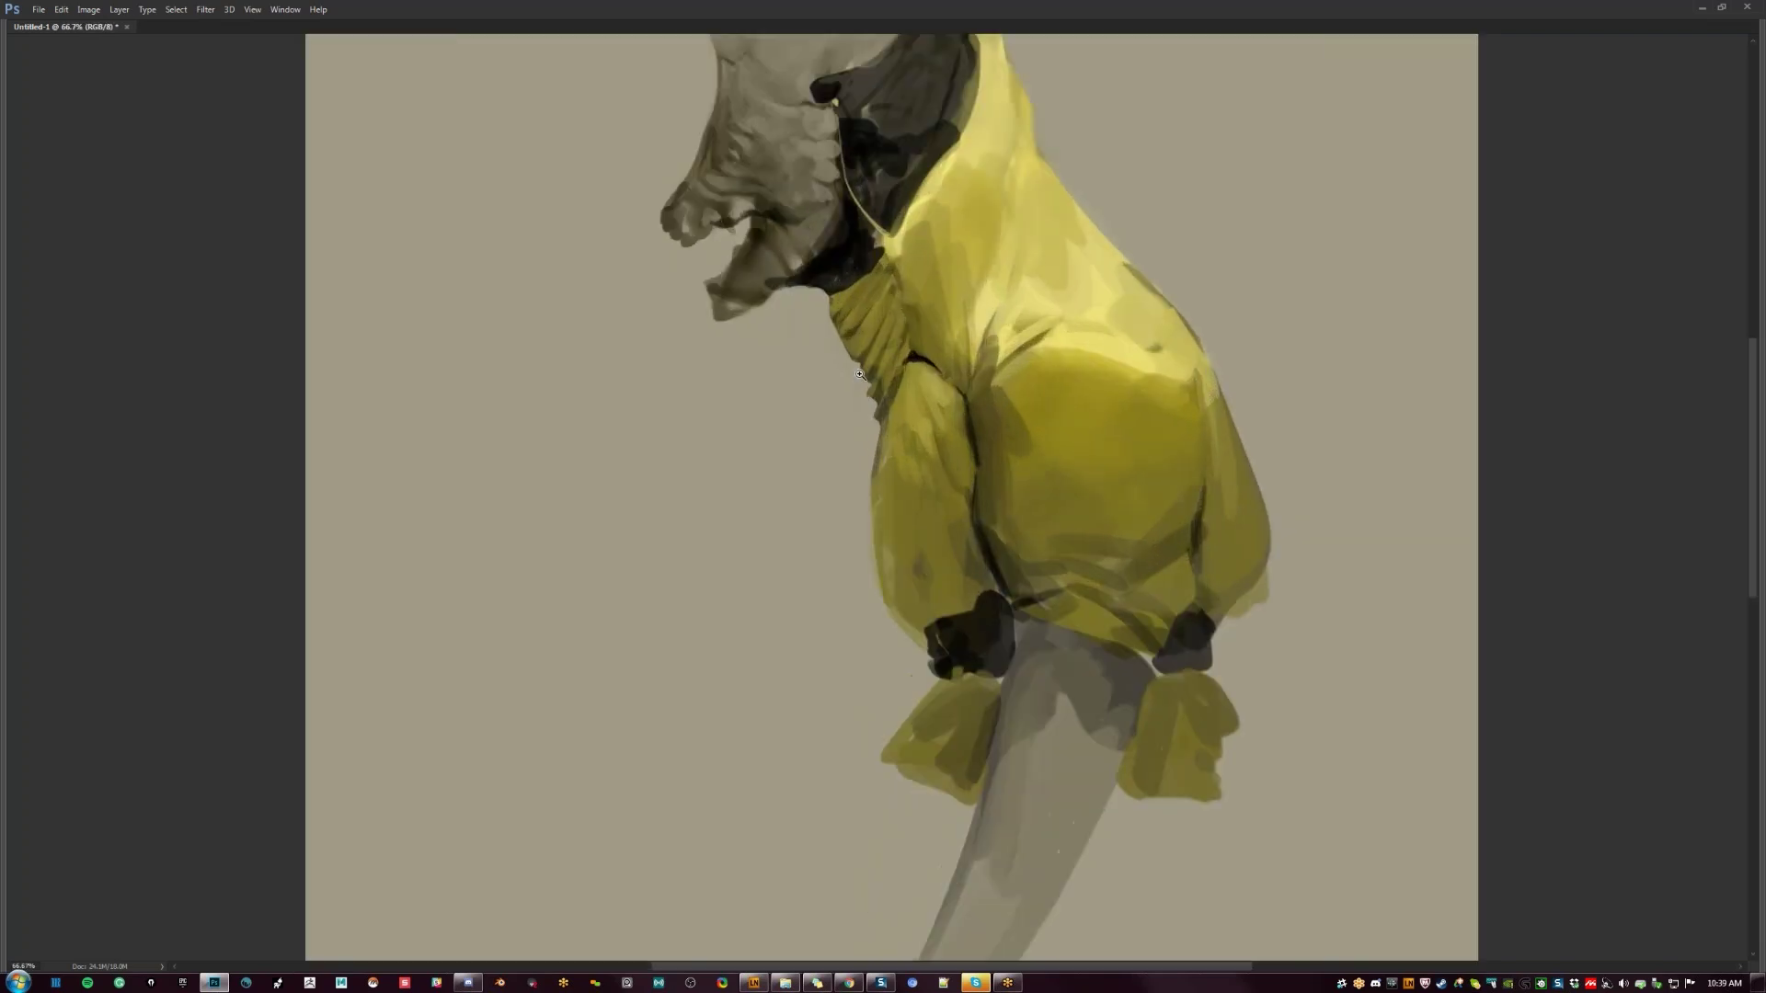
left_click_drag(707, 286, 698, 274)
left_click(762, 229)
left_click(708, 221)
mouse_move(675, 188)
left_mouse_down()
mouse_move(665, 230)
mouse_move(671, 210)
left_mouse_up()
left_click_drag(668, 212, 655, 392)
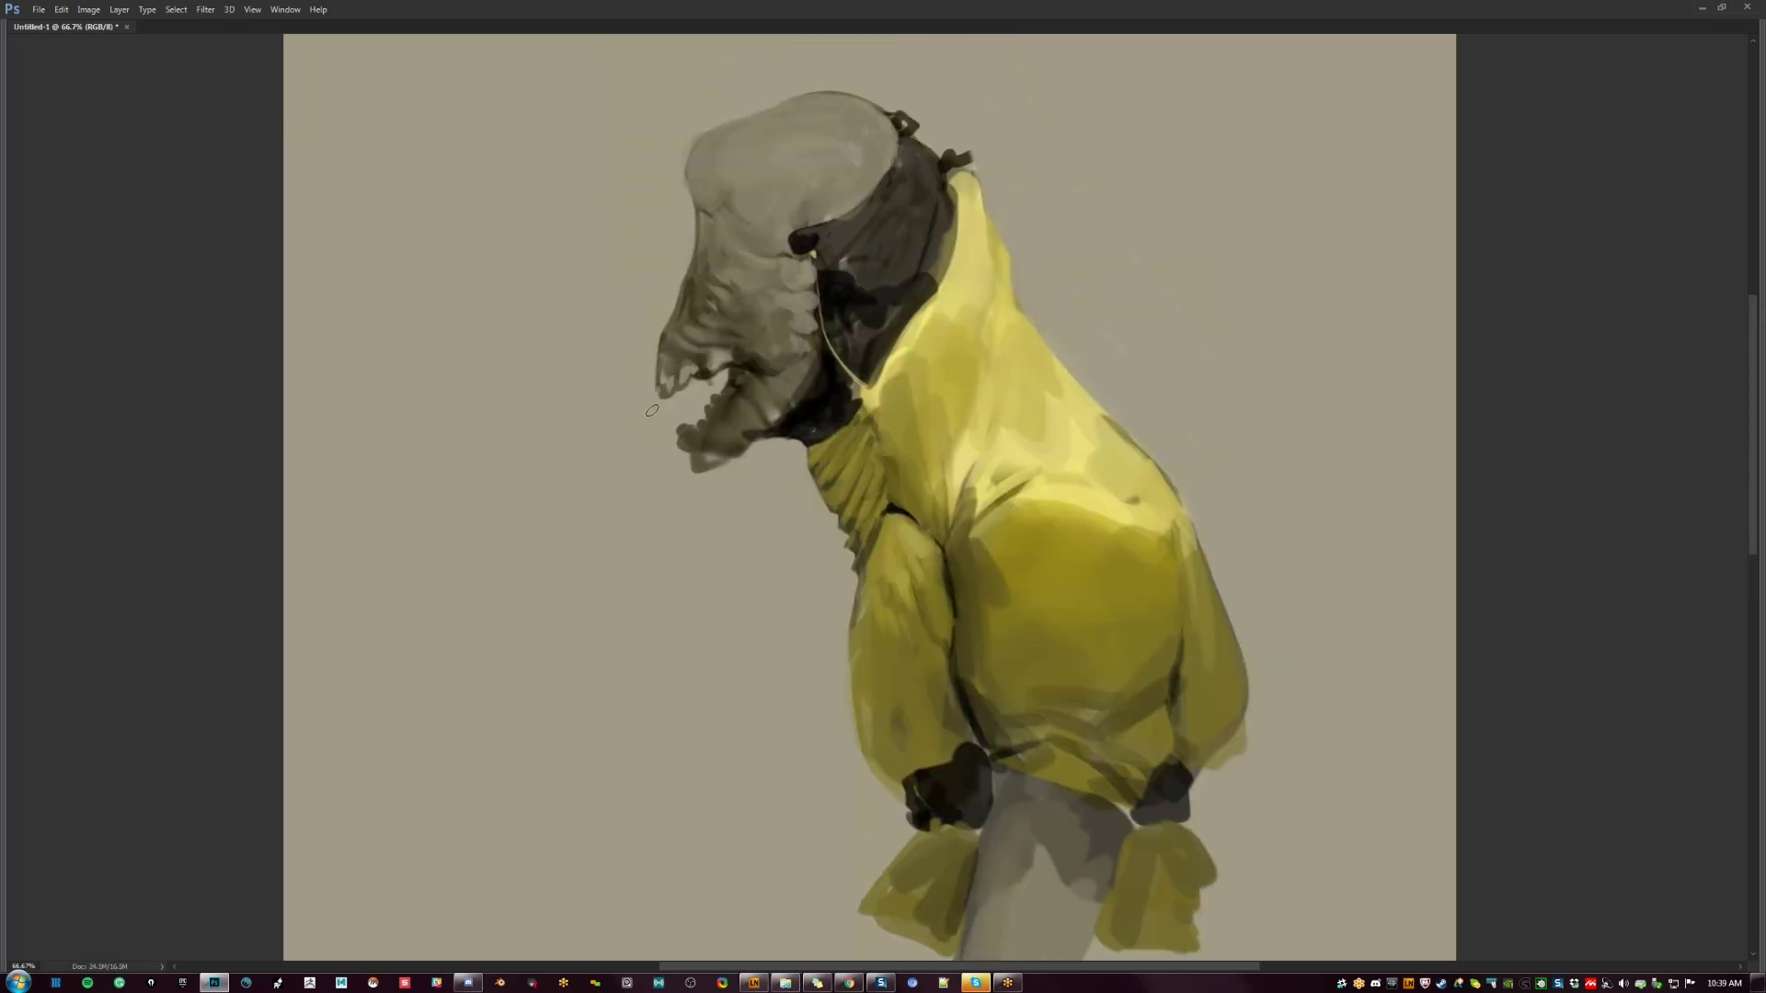
- Mirror the canvas back and refine the contour where the creature's brow meets the snout
key("F2")
left_click_drag(926, 334, 781, 276)
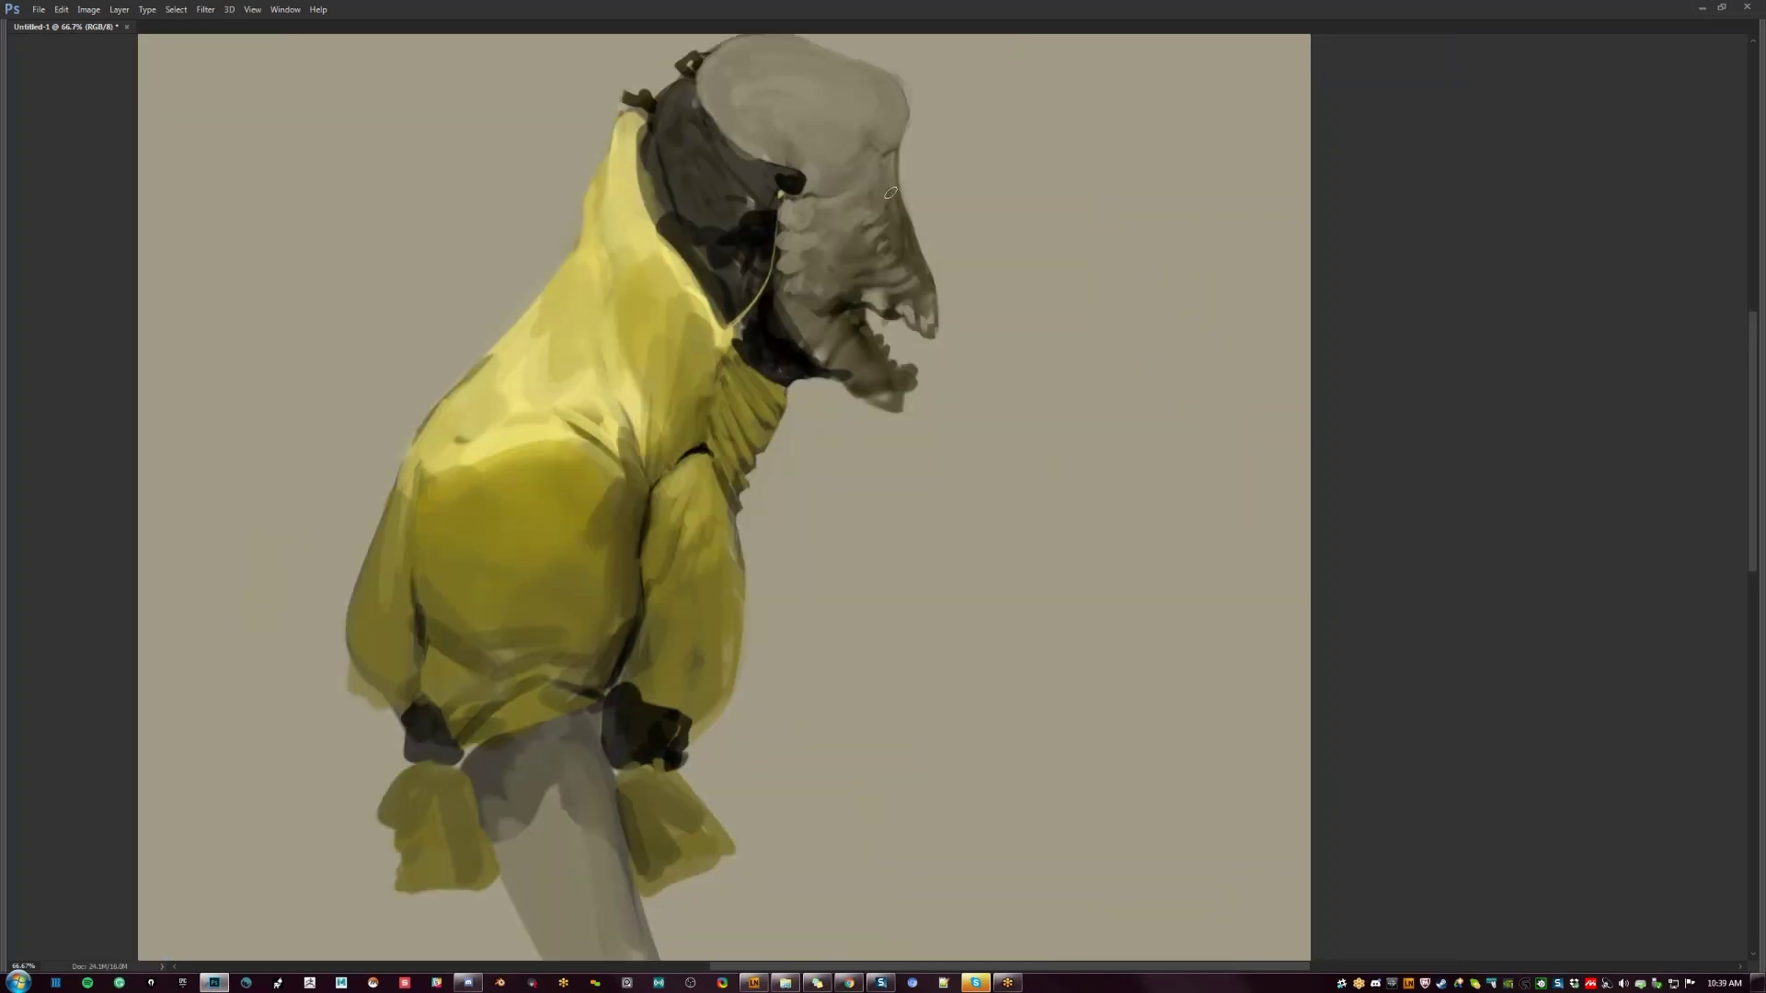
mouse_move(892, 158)
left_mouse_down()
mouse_move(892, 188)
mouse_move(901, 112)
left_mouse_up()
key("ctrl+minus")
key("ctrl+minus")
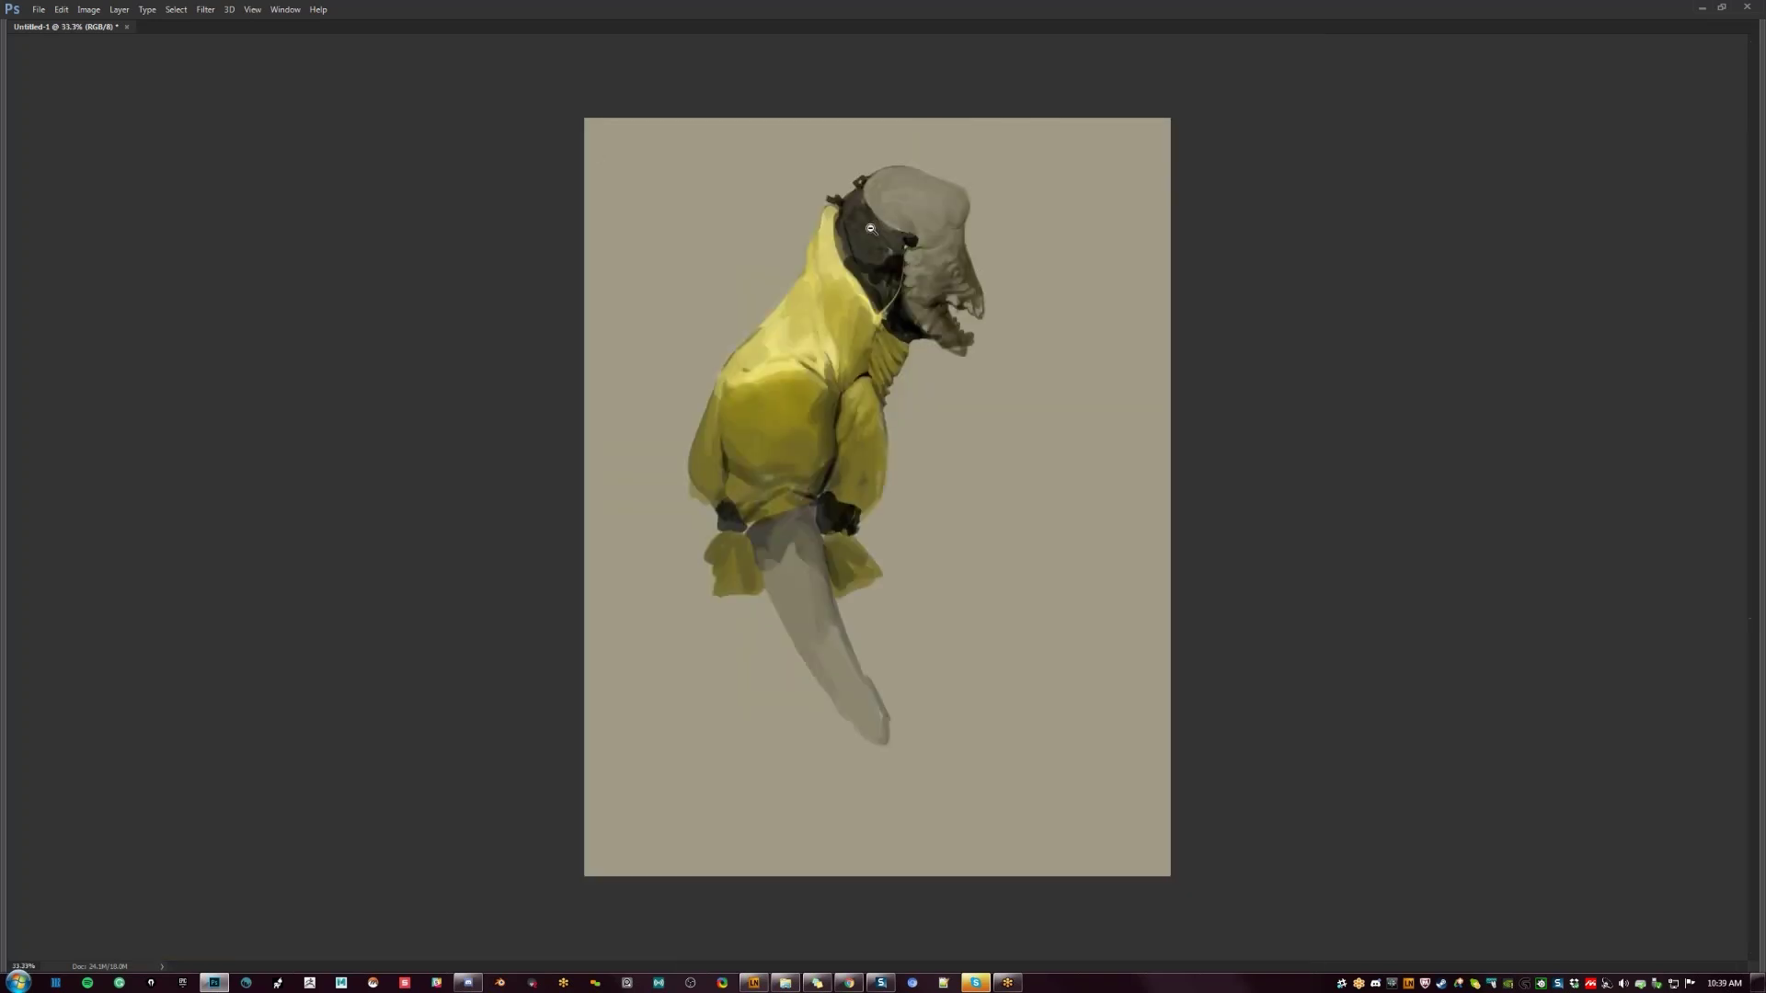
- Mirror the canvas and refine the skin shading along the bridge and tip of the snout
key("ctrl+shift+h")
key("z")
left_click(790, 286)
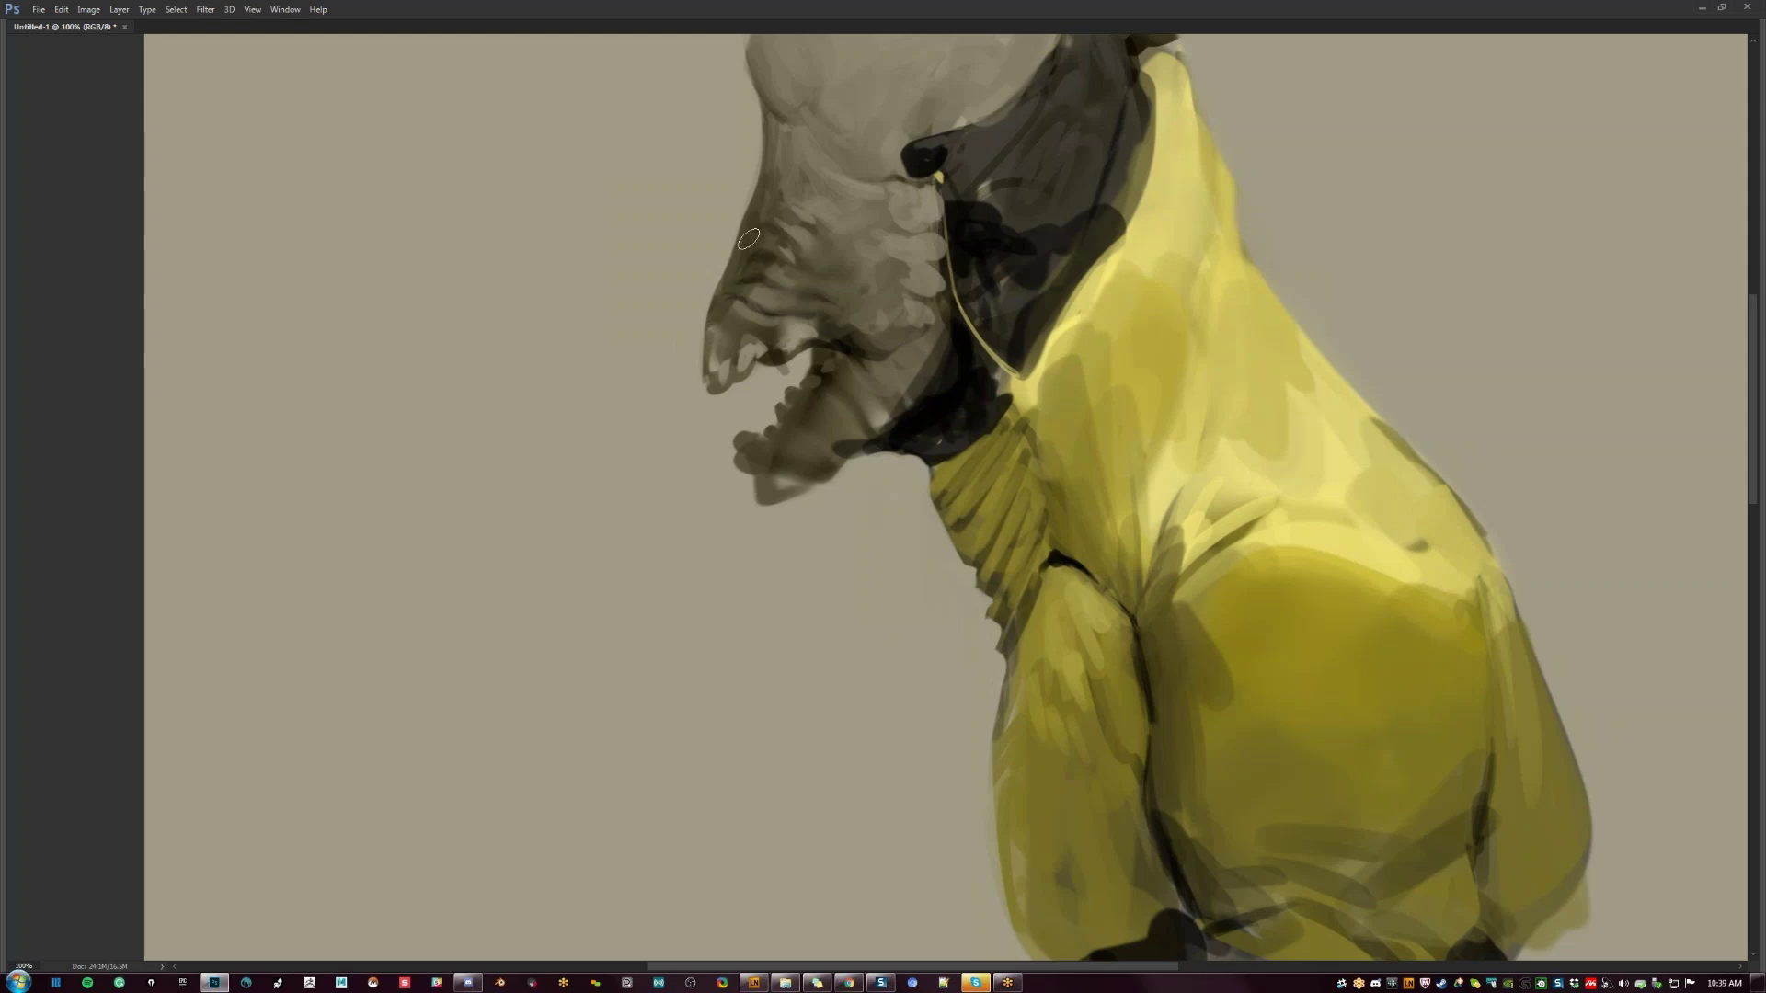
left_click(734, 357)
scroll(743, 357, "down", 3)
- Mirror the canvas back and paint dark wrinkle folds along the bridge of the snout
key("ctrl+shift+h")
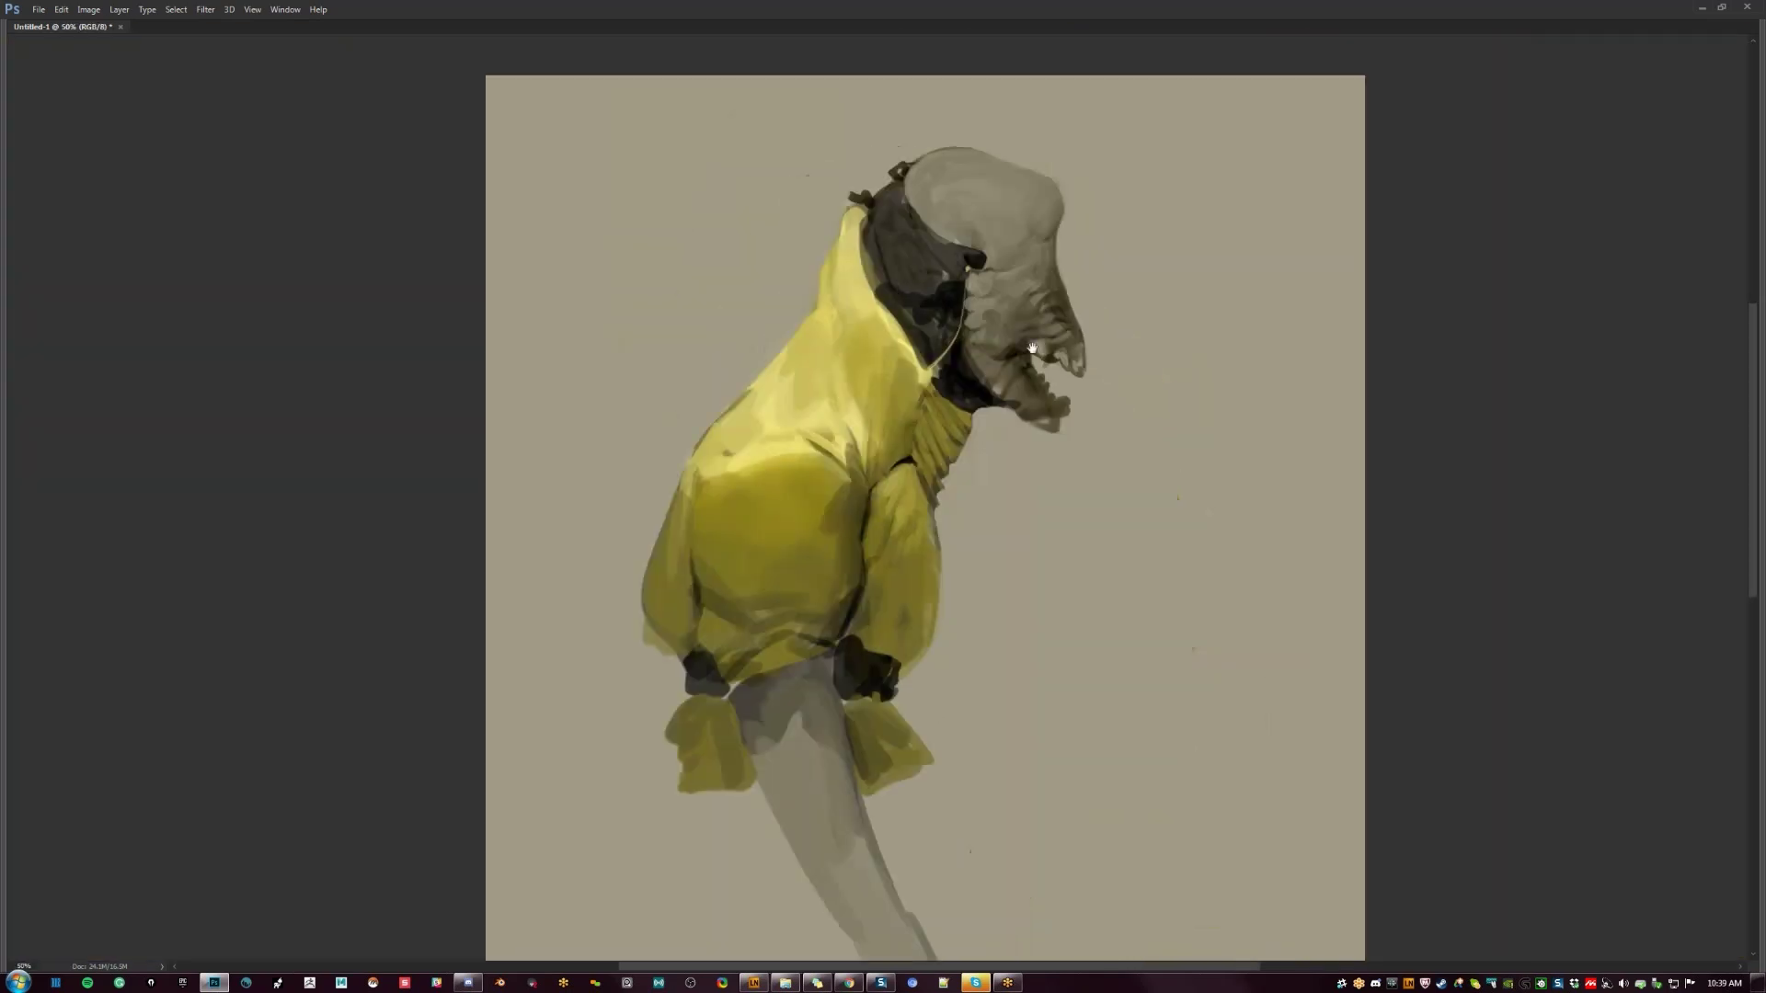
left_click_drag(1032, 349, 890, 384)
left_click(913, 314)
left_click(907, 314)
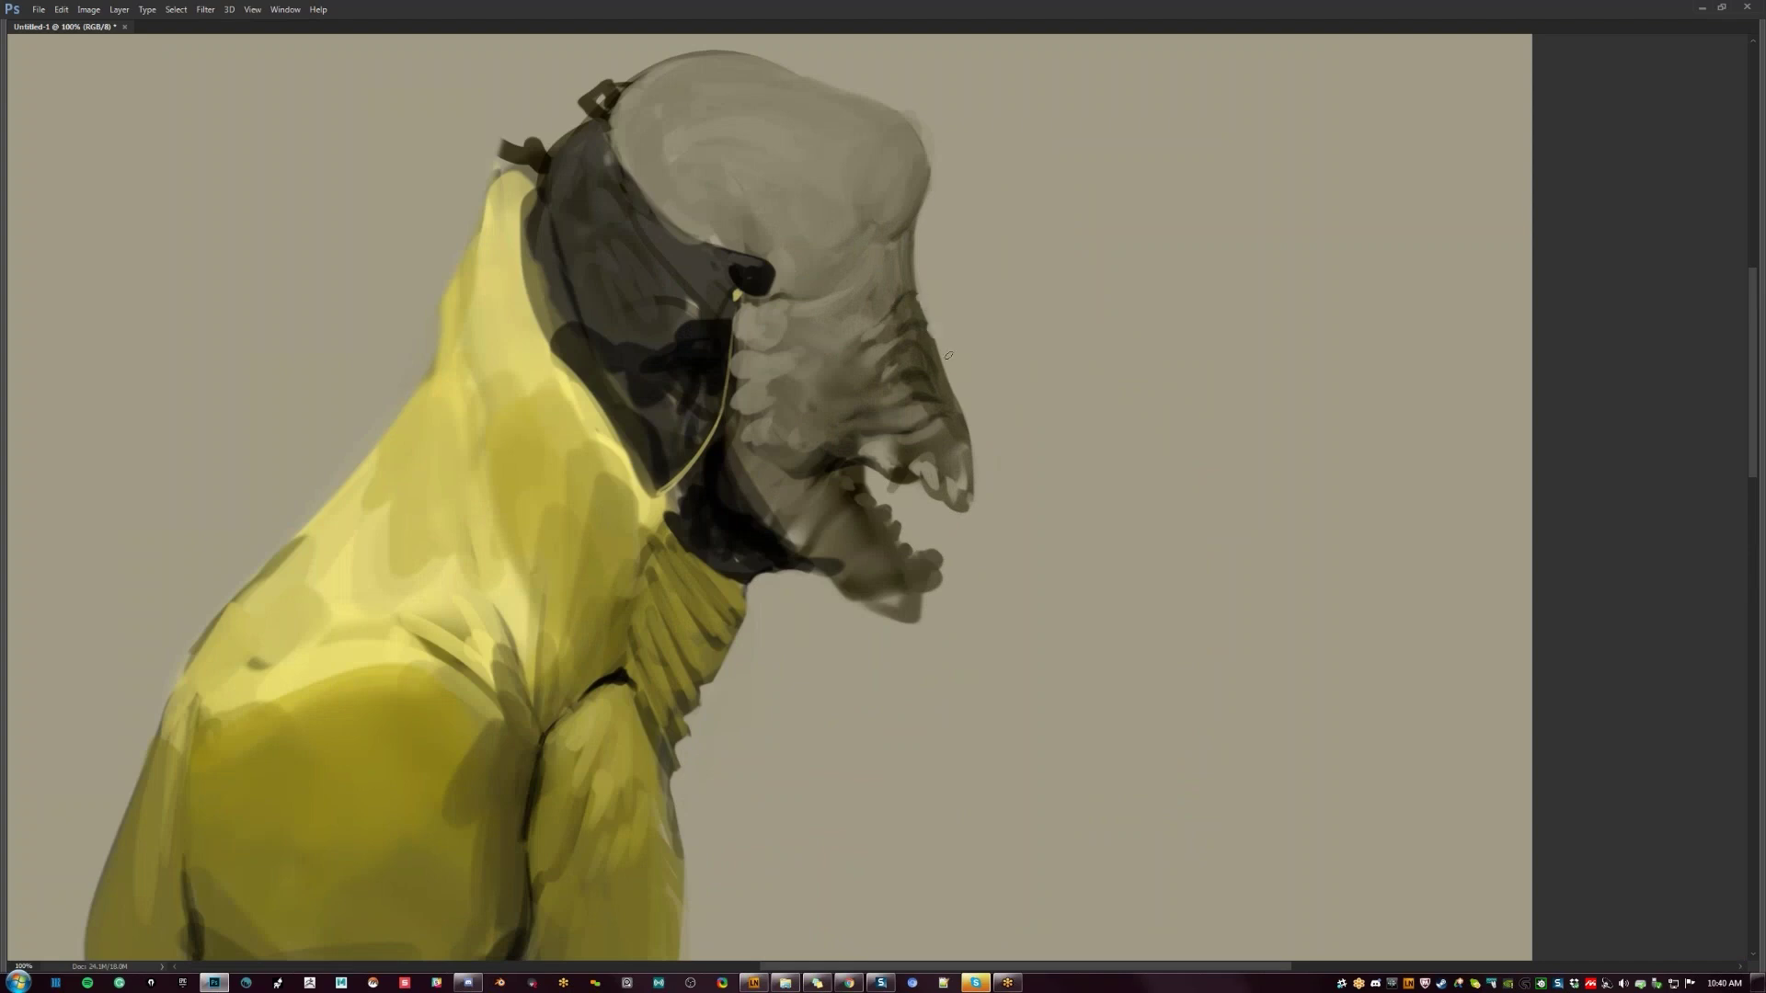
key("ctrl+minus")
key("ctrl+minus")
key("ctrl+minus")
- Mirror the canvas and deepen the wrinkle shading on the snout down towards its hooked tip
key("ctrl+shift+h")
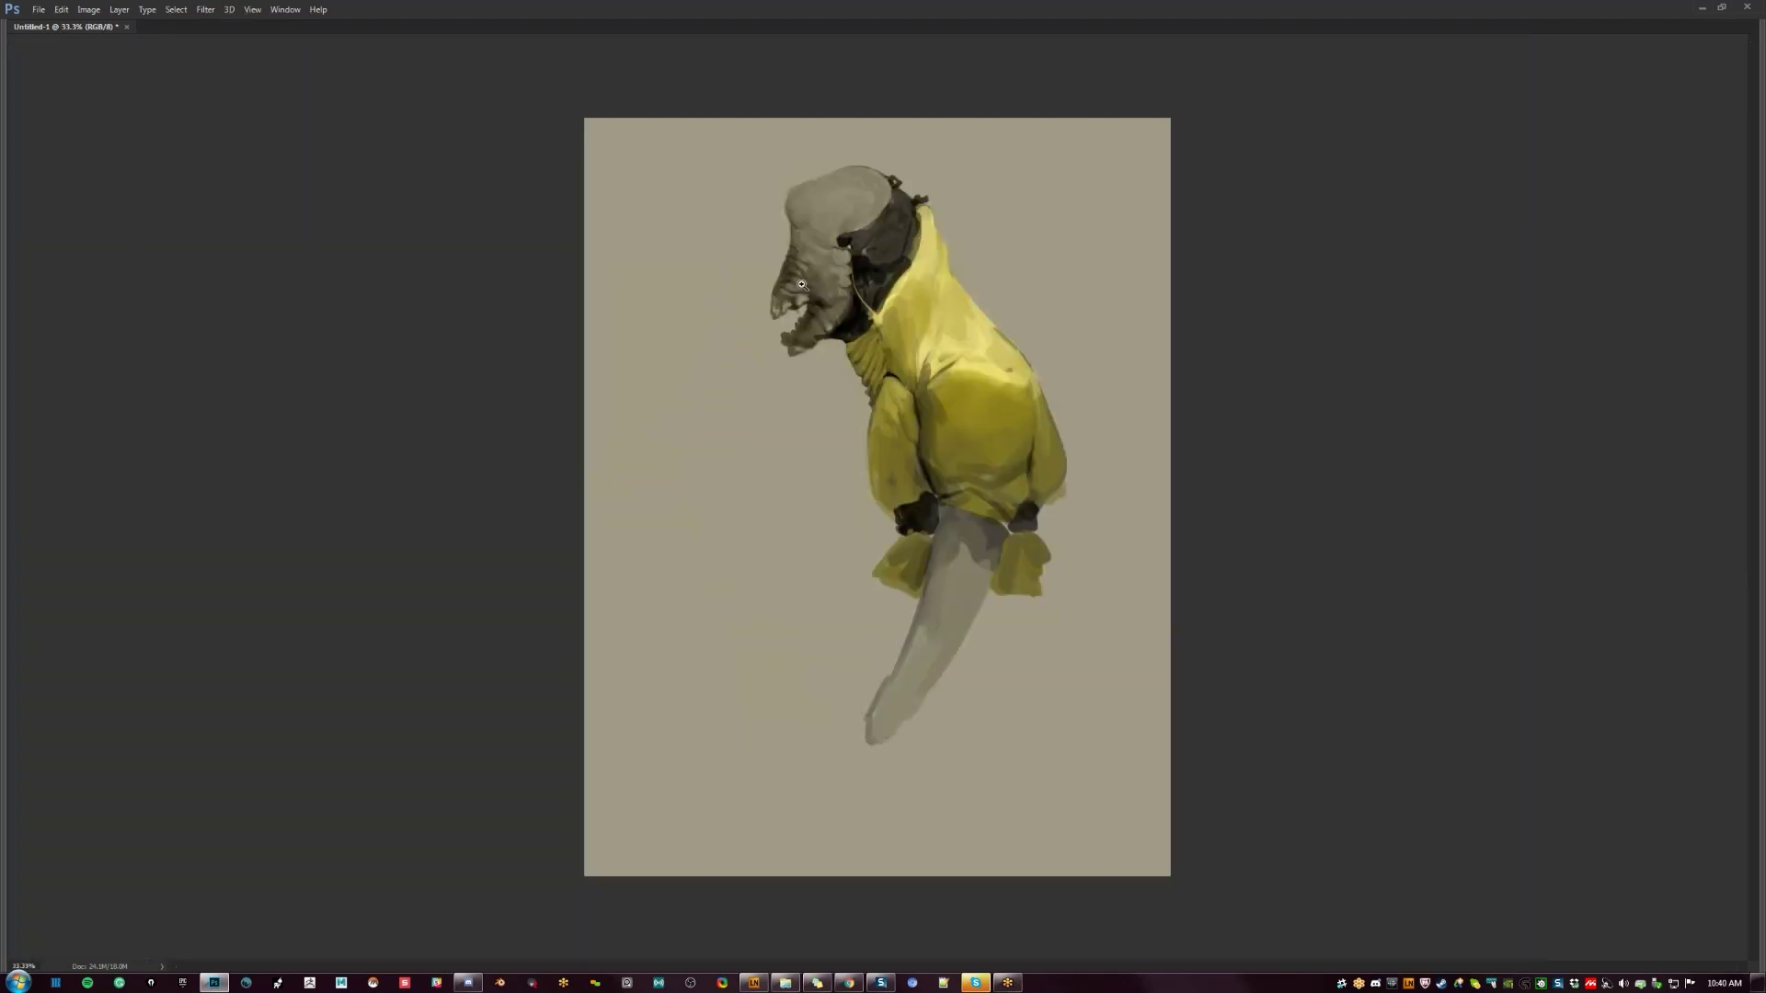
left_click(803, 284, "ctrl")
left_click(803, 284)
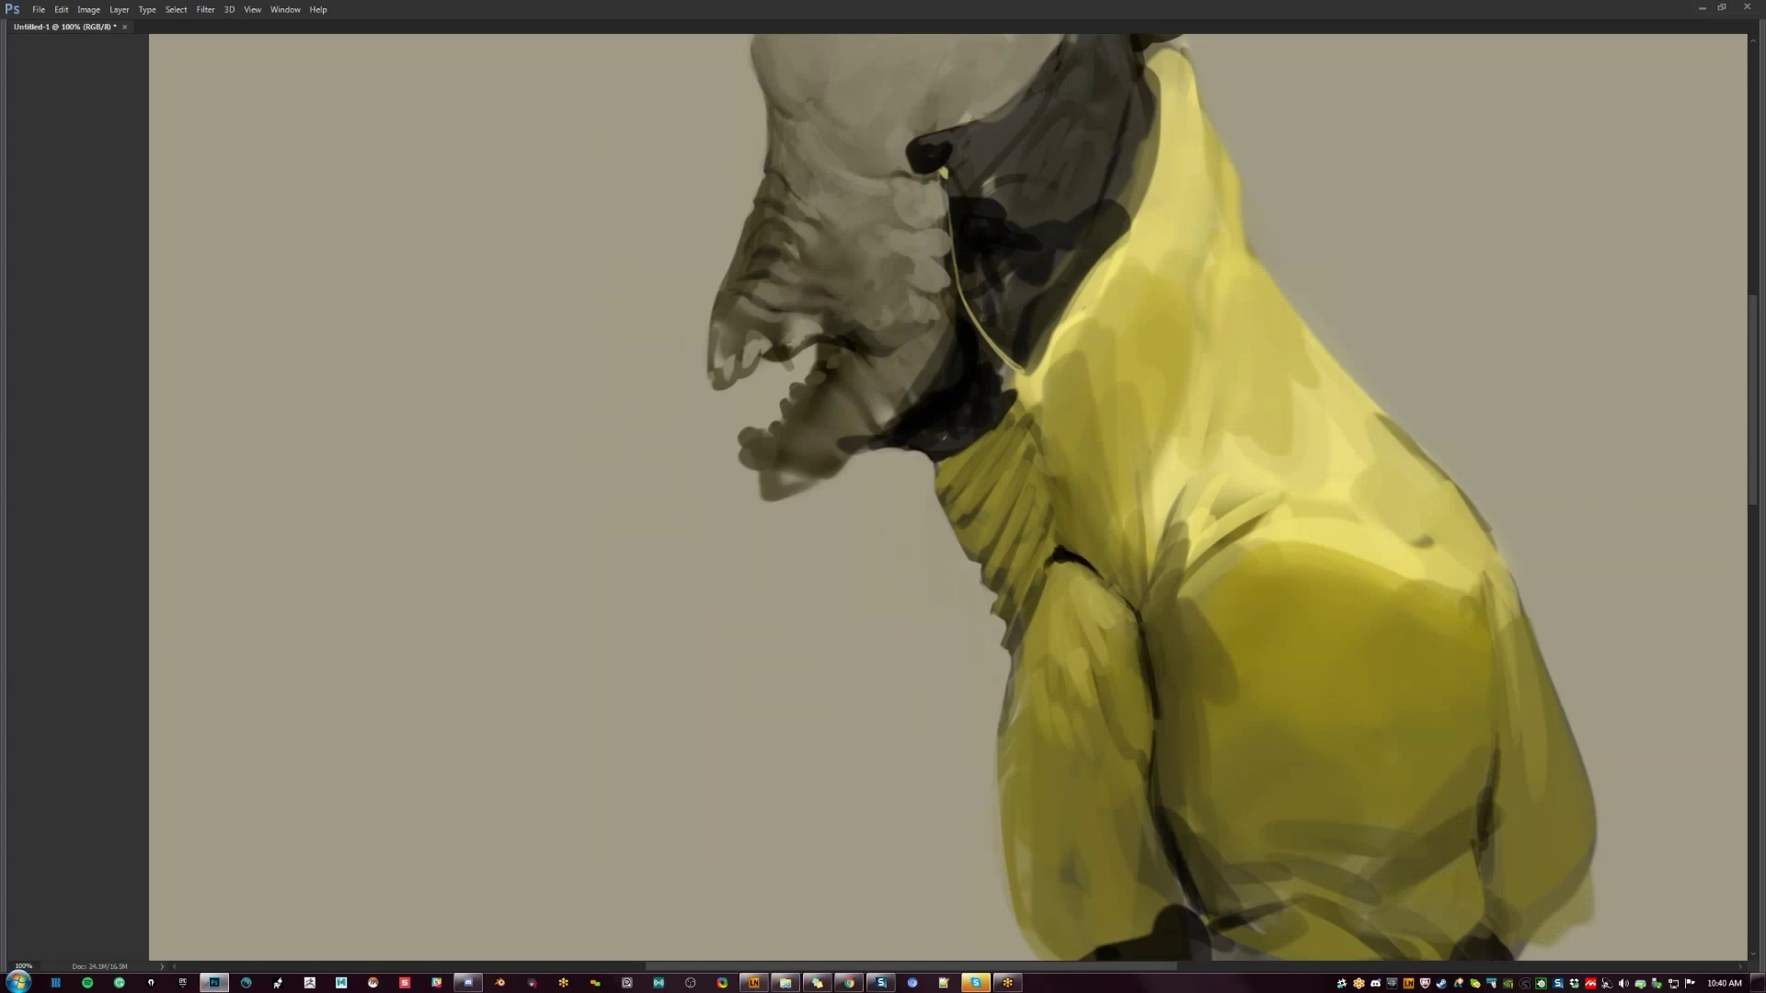
left_click_drag(1542, 559, 1517, 631)
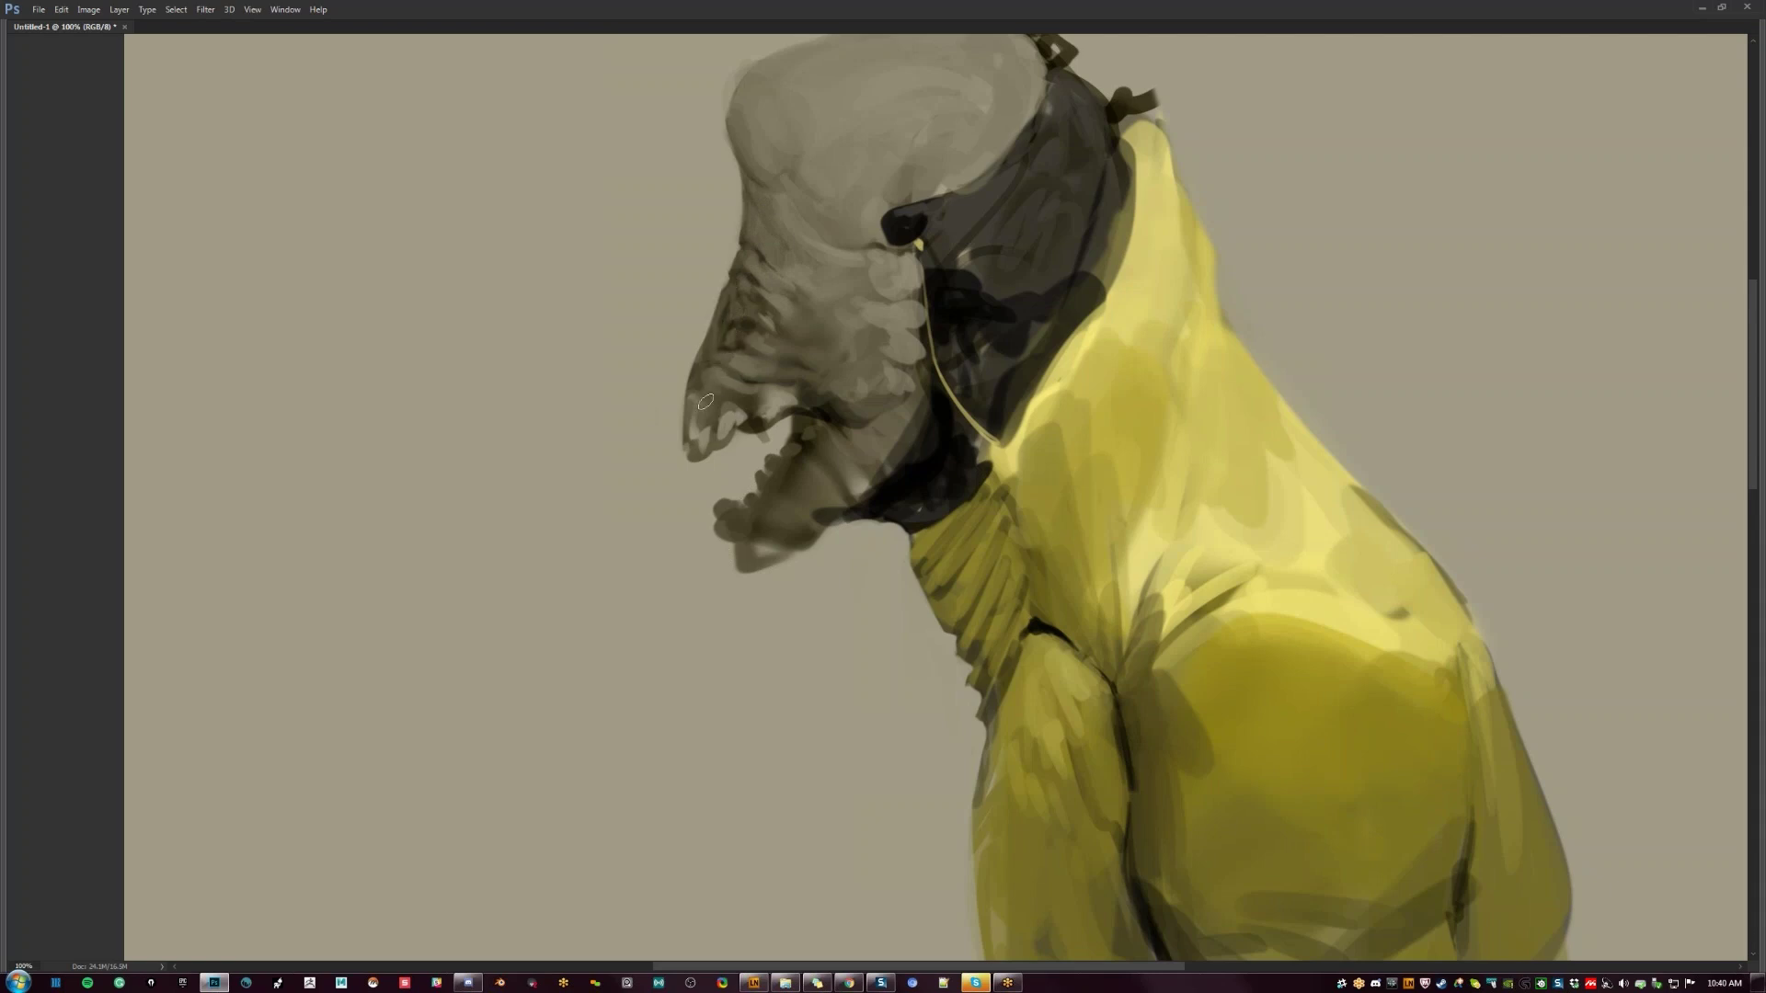
- Mirror the canvas and paint darker folds across the lower cheek and the lower jaw
left_click(781, 432, "alt")
left_click(781, 432, "alt")
left_click(781, 432, "alt")
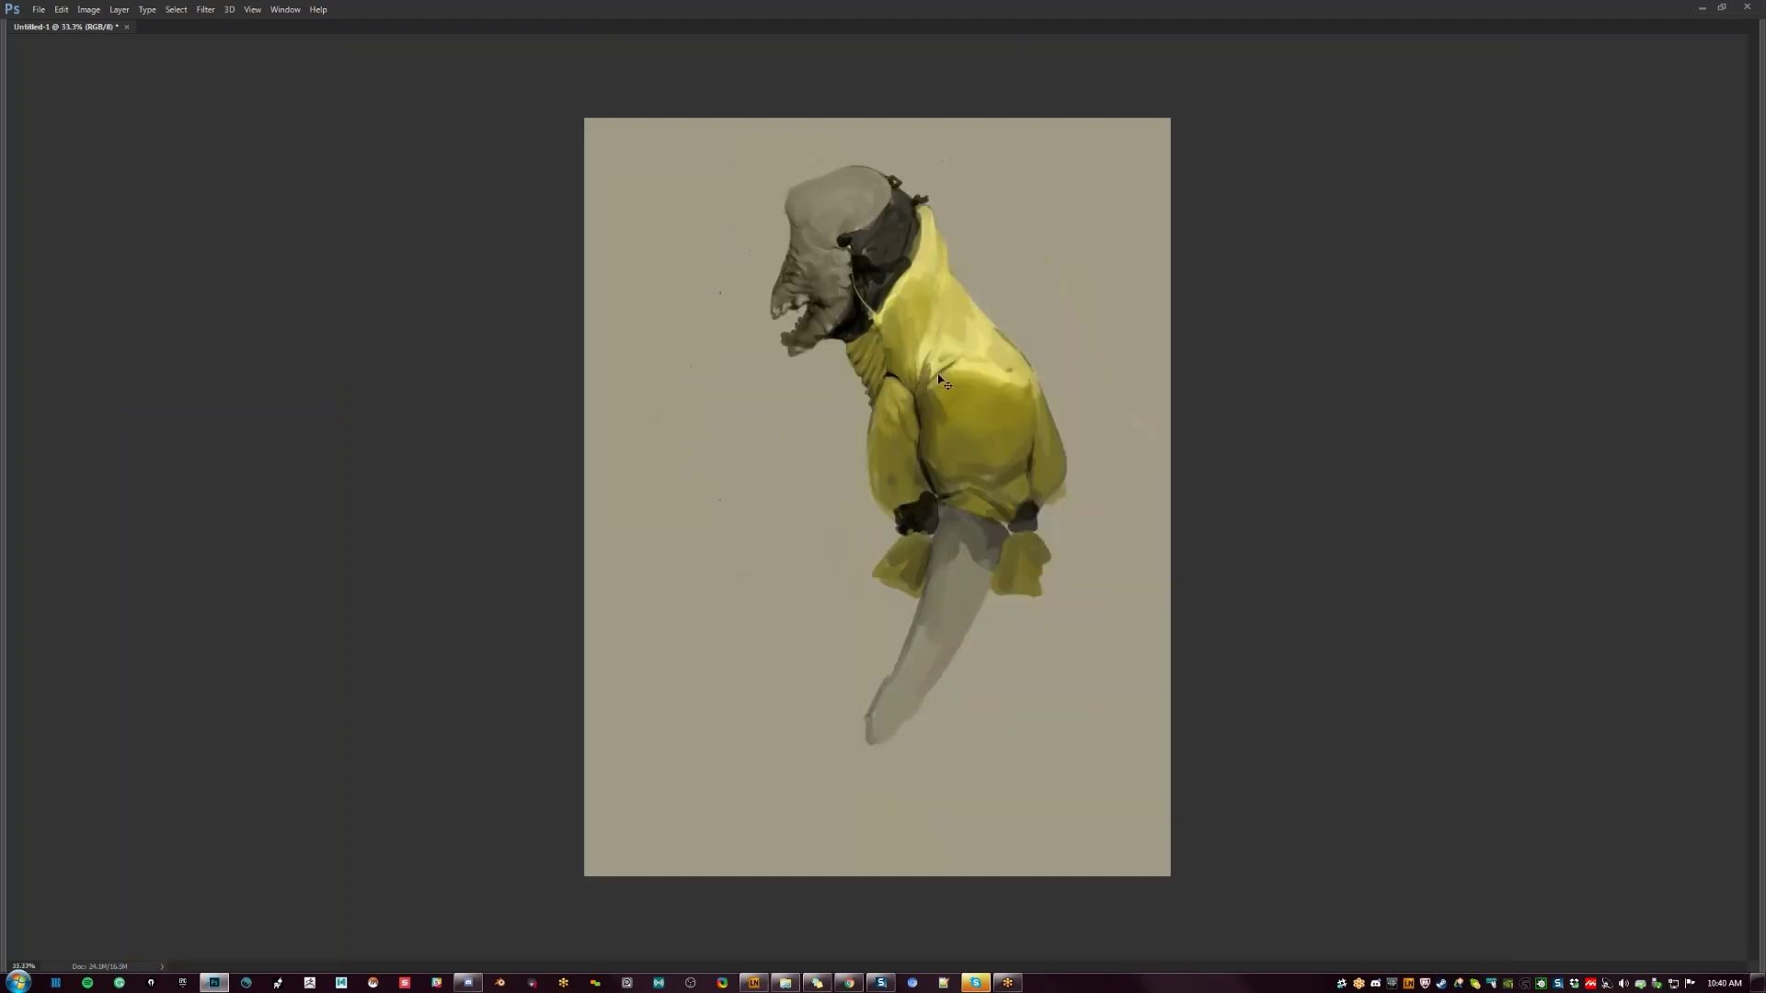
key("ctrl+shift+h")
left_click(967, 327, "ctrl")
left_click(966, 328, "ctrl")
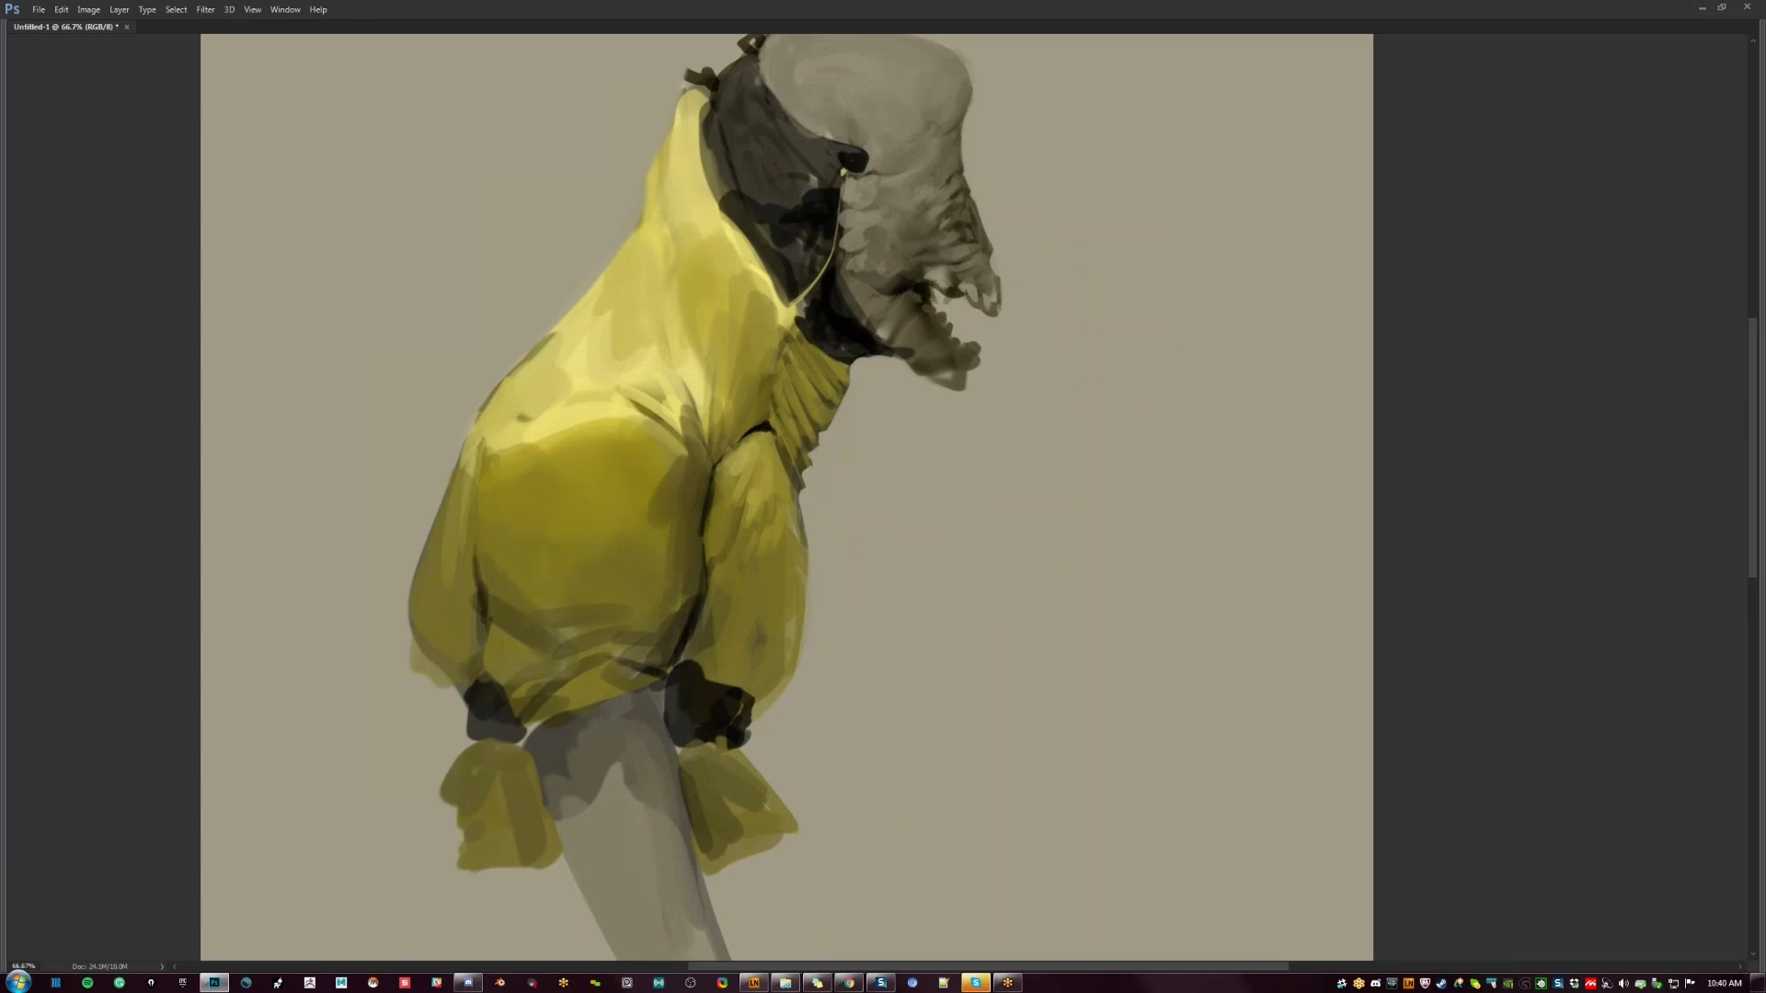
left_click_drag(897, 301, 857, 300)
left_click_drag(902, 322, 852, 298)
left_click_drag(934, 381, 968, 370)
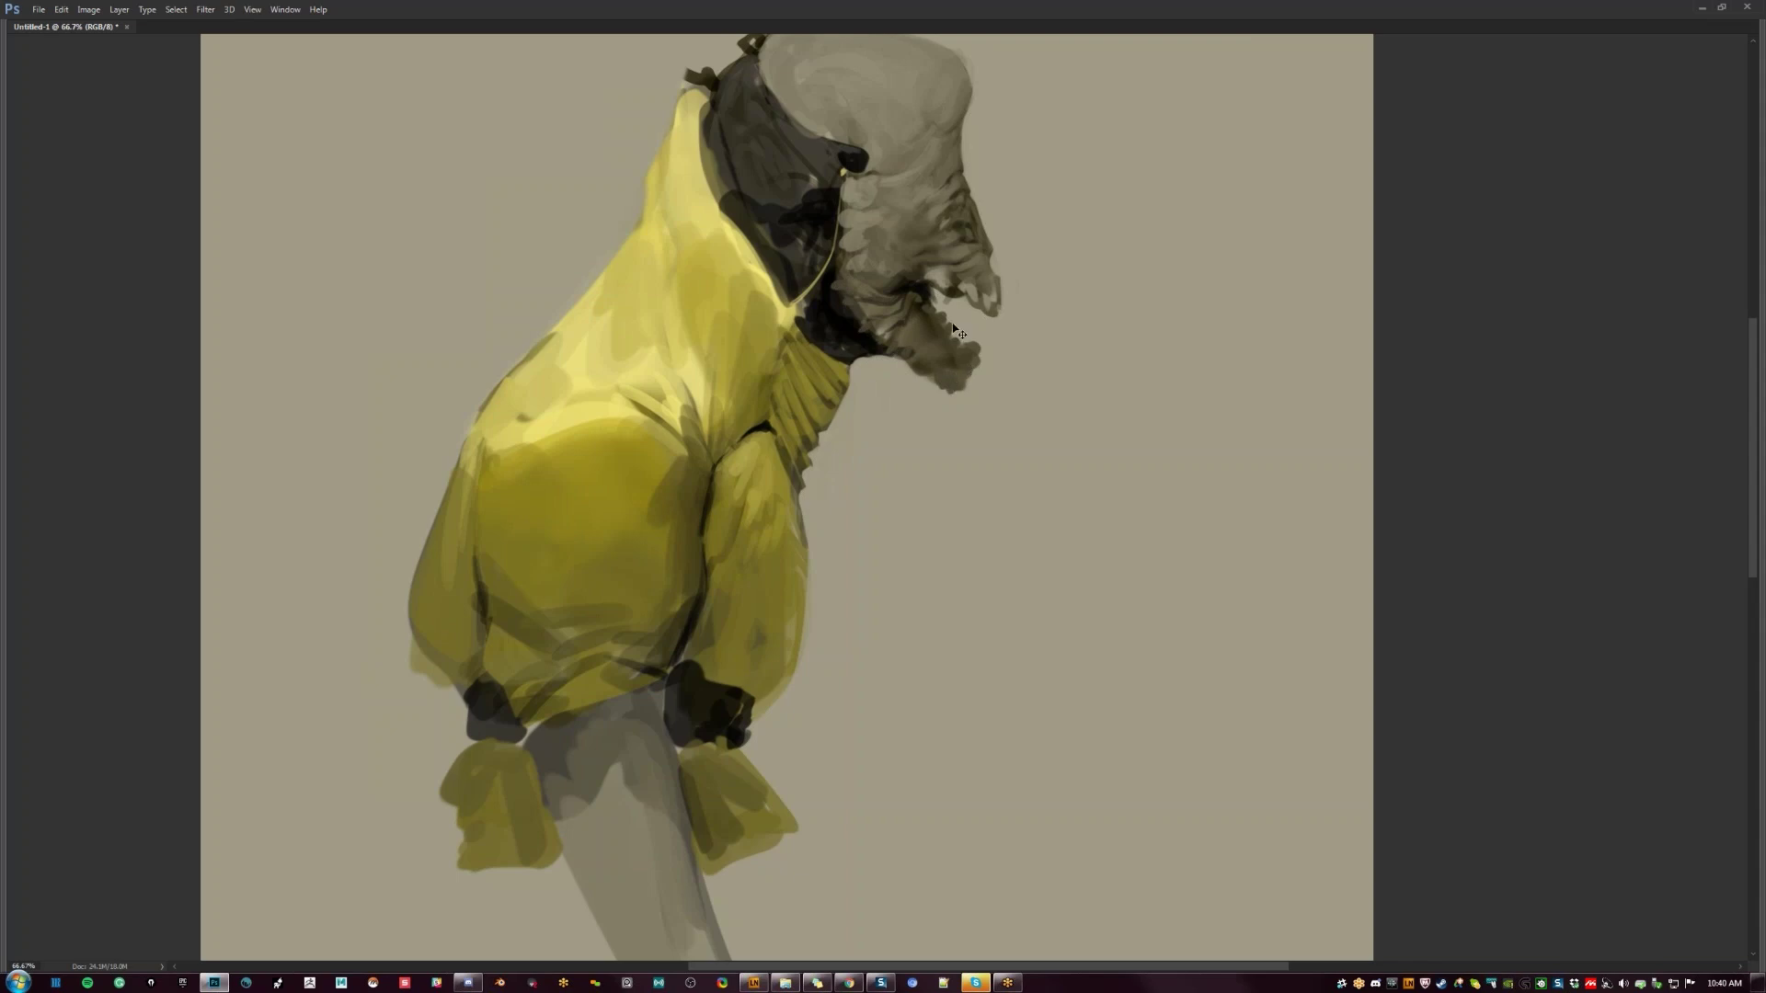
- Mirror the canvas to work the lower jaw into rough bumpy folds, mirror it back and show the panels
key("ctrl+shift+h")
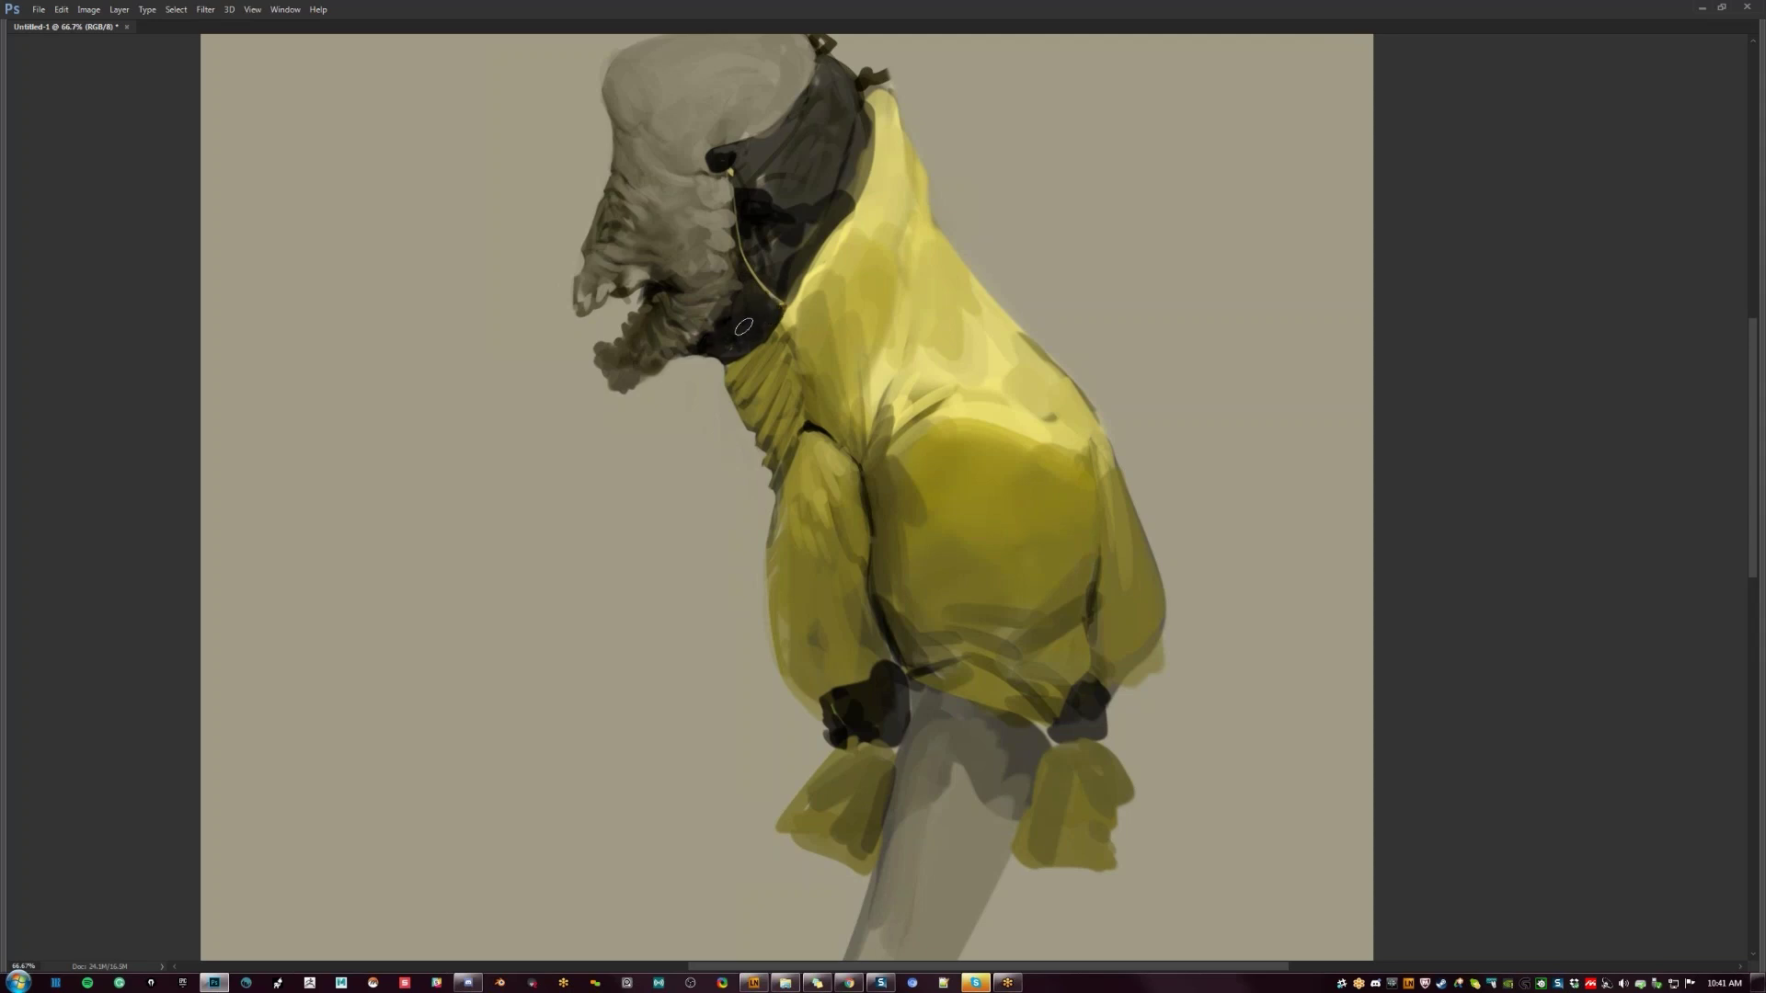
left_click(798, 327, "alt")
left_click(798, 327, "alt")
key("ctrl+shift+h")
key("Tab")
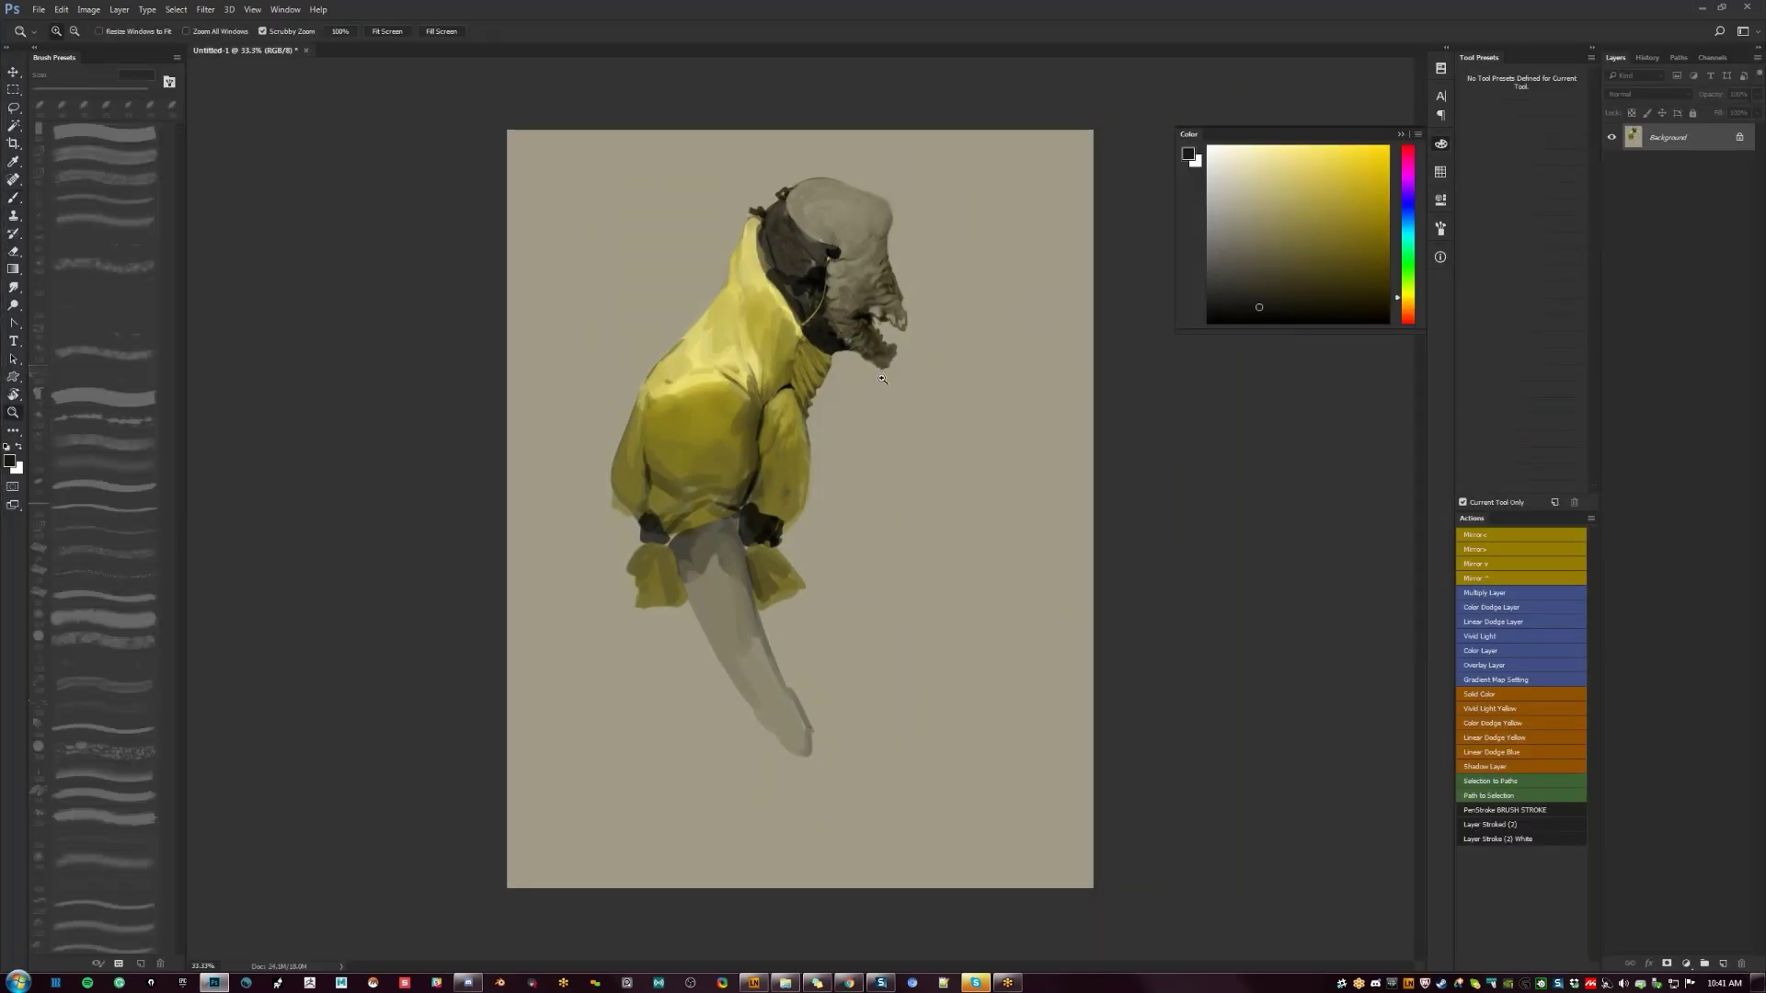
- Try a saturated blue patch across the back of the creature's crown
scroll(905, 227, "up", 2)
left_click(1407, 216)
left_click(1365, 149)
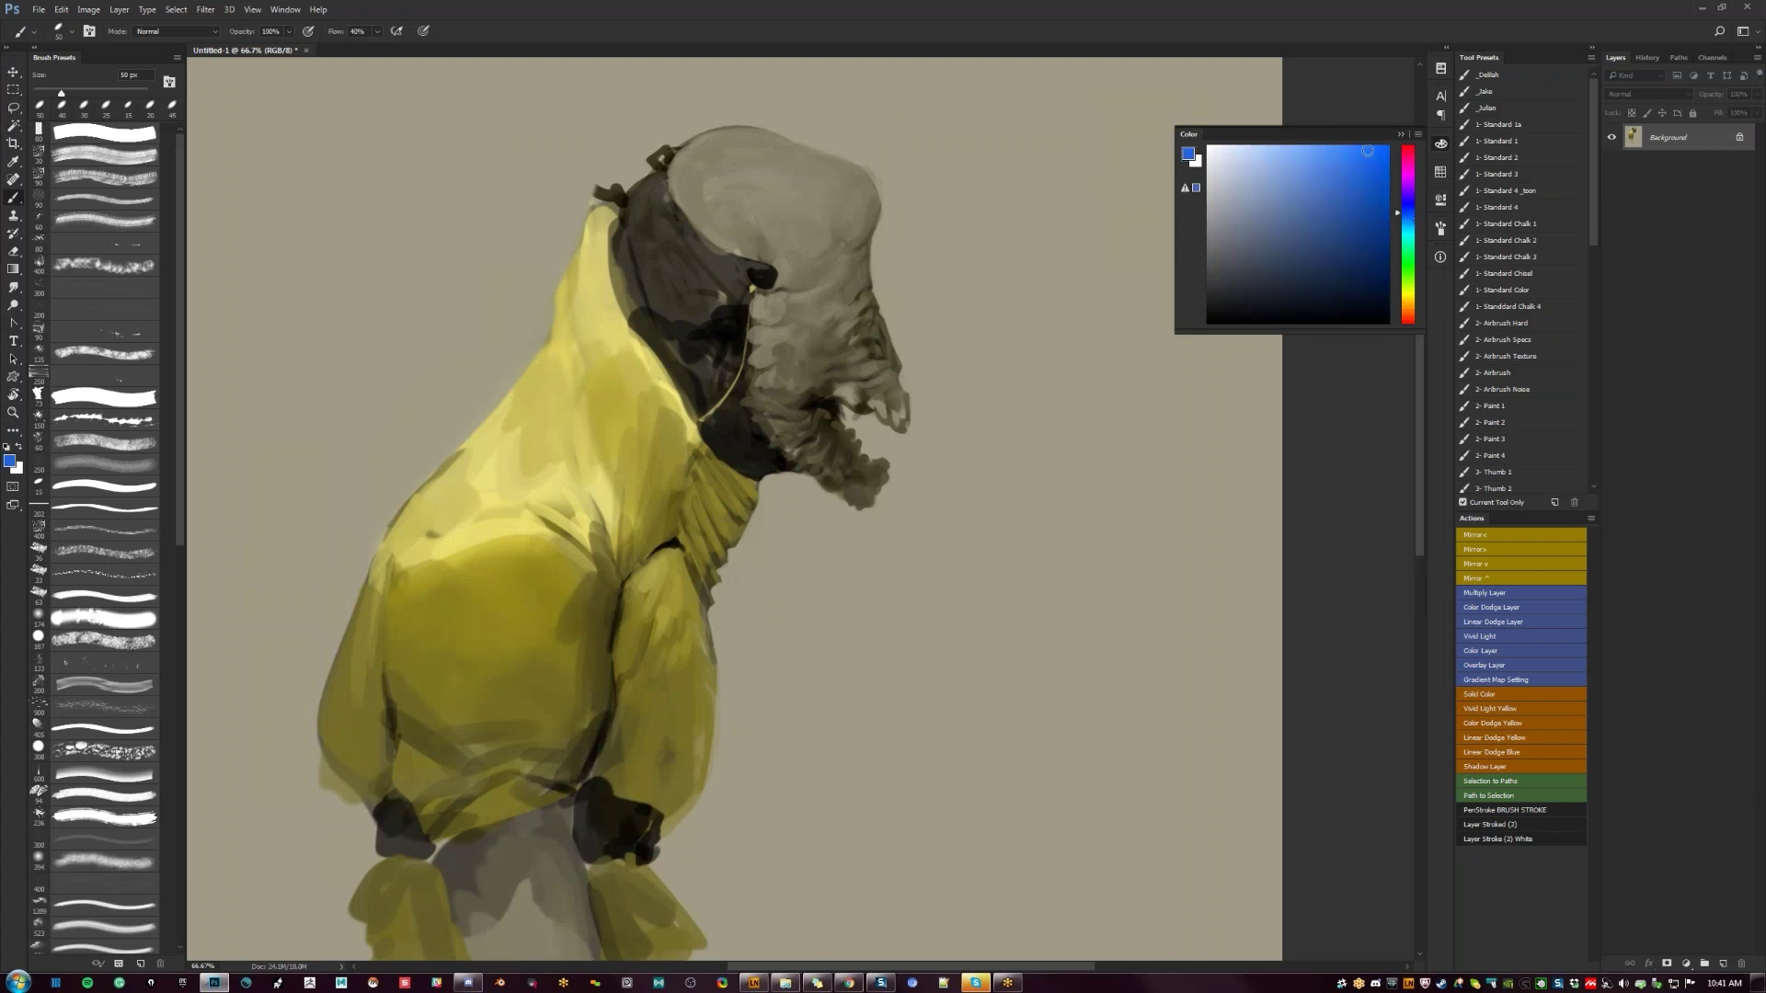
mouse_move(685, 154)
left_mouse_down()
mouse_move(676, 189)
mouse_move(788, 165)
mouse_move(770, 137)
mouse_move(735, 132)
mouse_move(676, 168)
mouse_move(740, 134)
mouse_move(689, 166)
mouse_move(755, 144)
mouse_move(788, 170)
mouse_move(783, 148)
mouse_move(808, 180)
left_mouse_up()
left_click(826, 192, "alt")
key("d")
key("ctrl+alt+z")
key("ctrl+alt+z")
- Paint a bright red cap over the top and back of the head and shade it with a darker red
left_click(1384, 150)
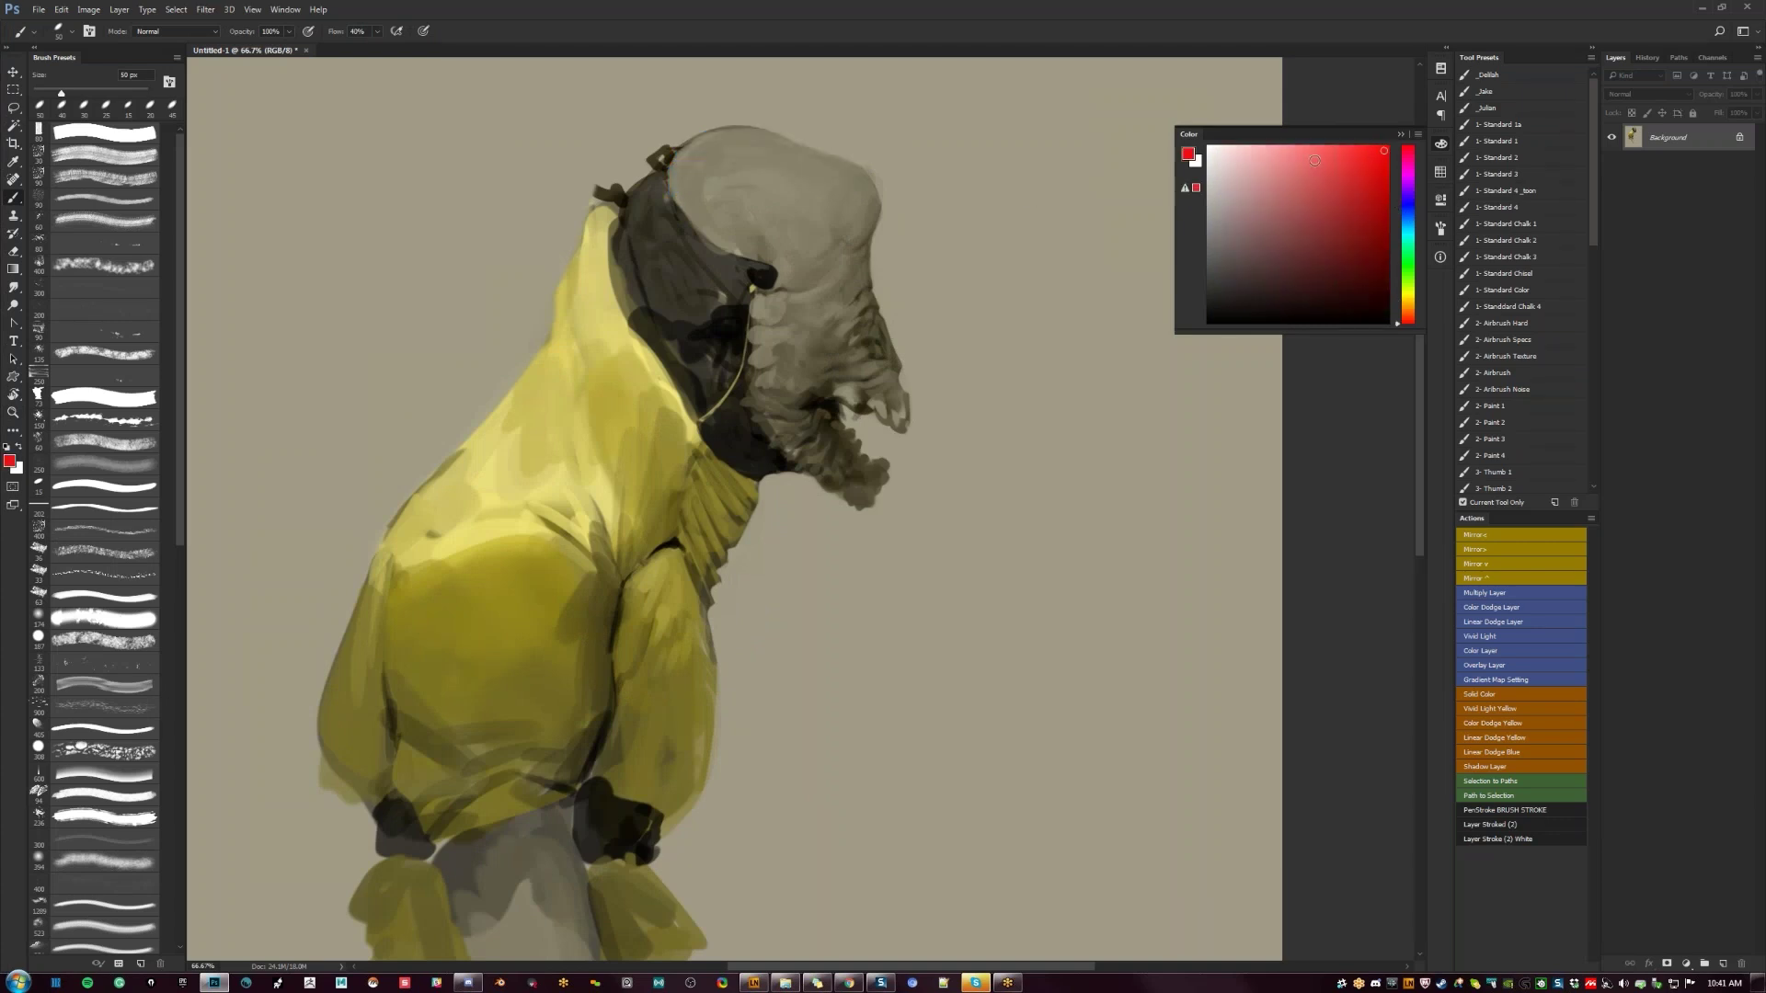
key("]")
mouse_move(678, 153)
left_mouse_down()
mouse_move(686, 189)
mouse_move(733, 145)
mouse_move(698, 145)
mouse_move(698, 171)
mouse_move(739, 132)
mouse_move(799, 141)
left_mouse_up()
key("[")
key("bracketleft")
key("bracketleft")
left_click(1377, 223)
left_click_drag(1377, 223, 1394, 228)
key("bracketright")
mouse_move(681, 145)
left_mouse_down()
mouse_move(678, 189)
mouse_move(717, 184)
mouse_move(731, 155)
mouse_move(698, 147)
mouse_move(704, 168)
mouse_move(745, 134)
mouse_move(722, 161)
mouse_move(814, 148)
left_mouse_up()
key("bracketleft")
key("bracketleft")
- Mirror the canvas and extend the dark red cap as a thin rim towards the forehead, shaping its back corner
key("ctrl+shift+h")
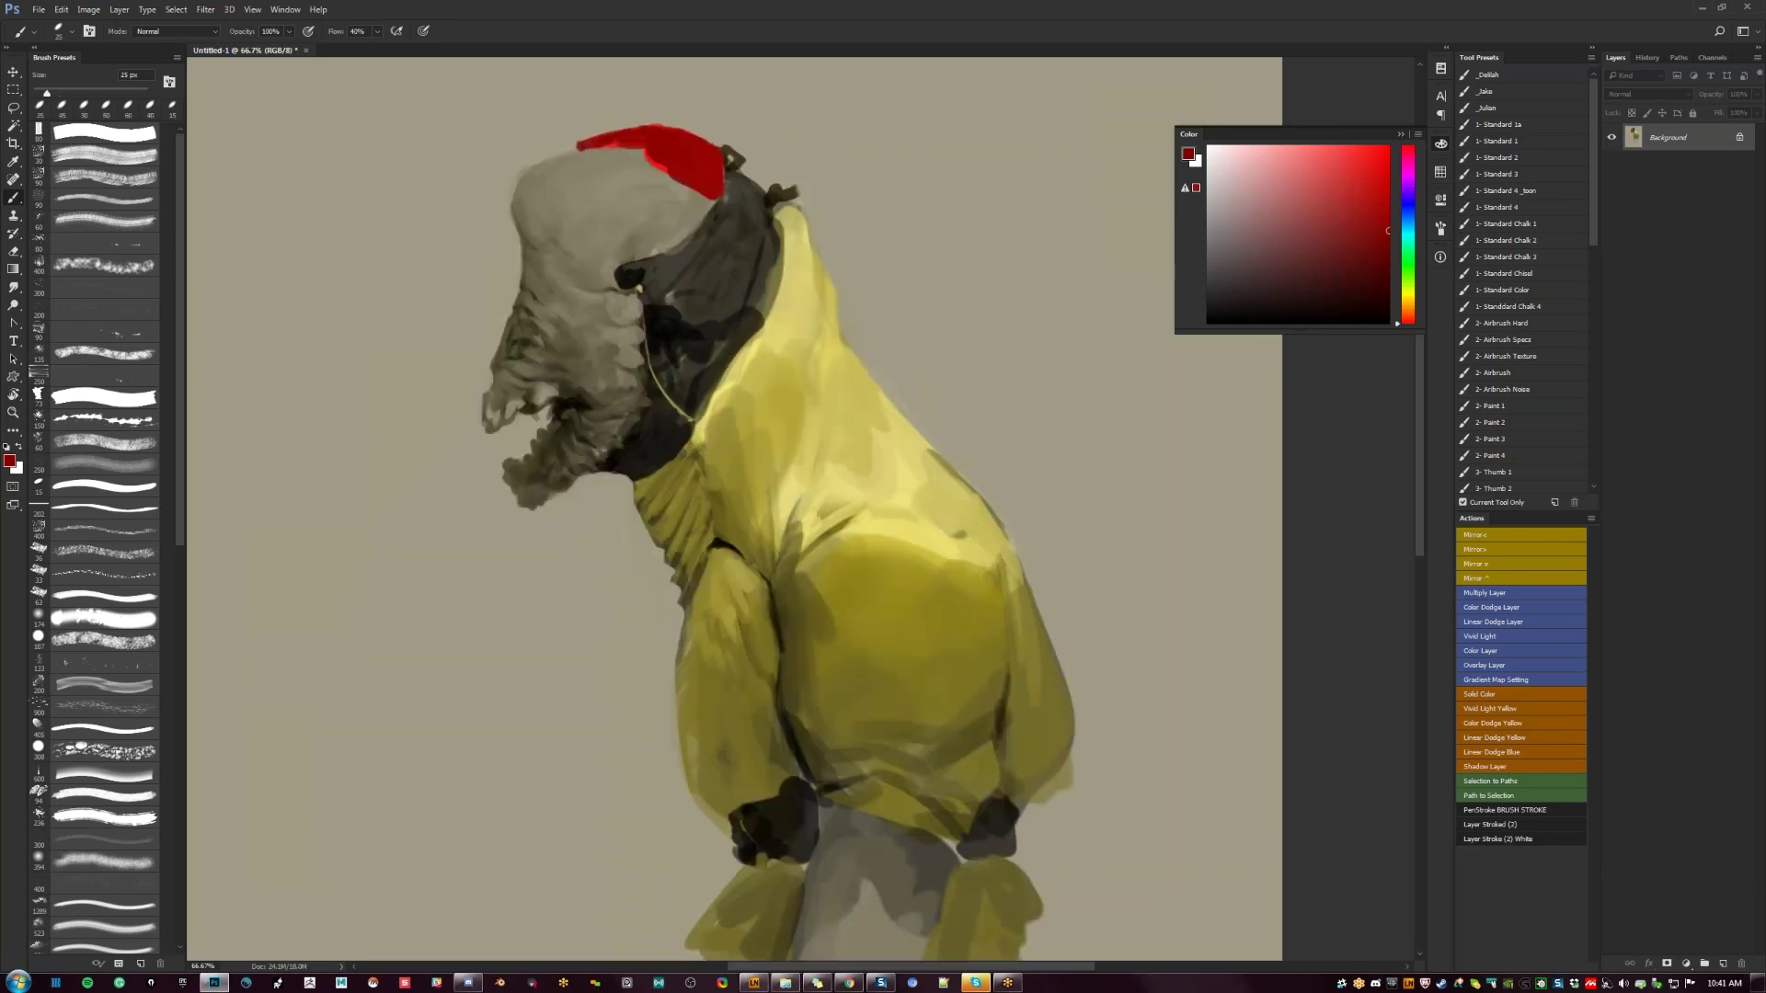
mouse_move(739, 230)
left_mouse_down()
mouse_move(926, 236)
mouse_move(1009, 197)
left_mouse_up()
key("bracketleft")
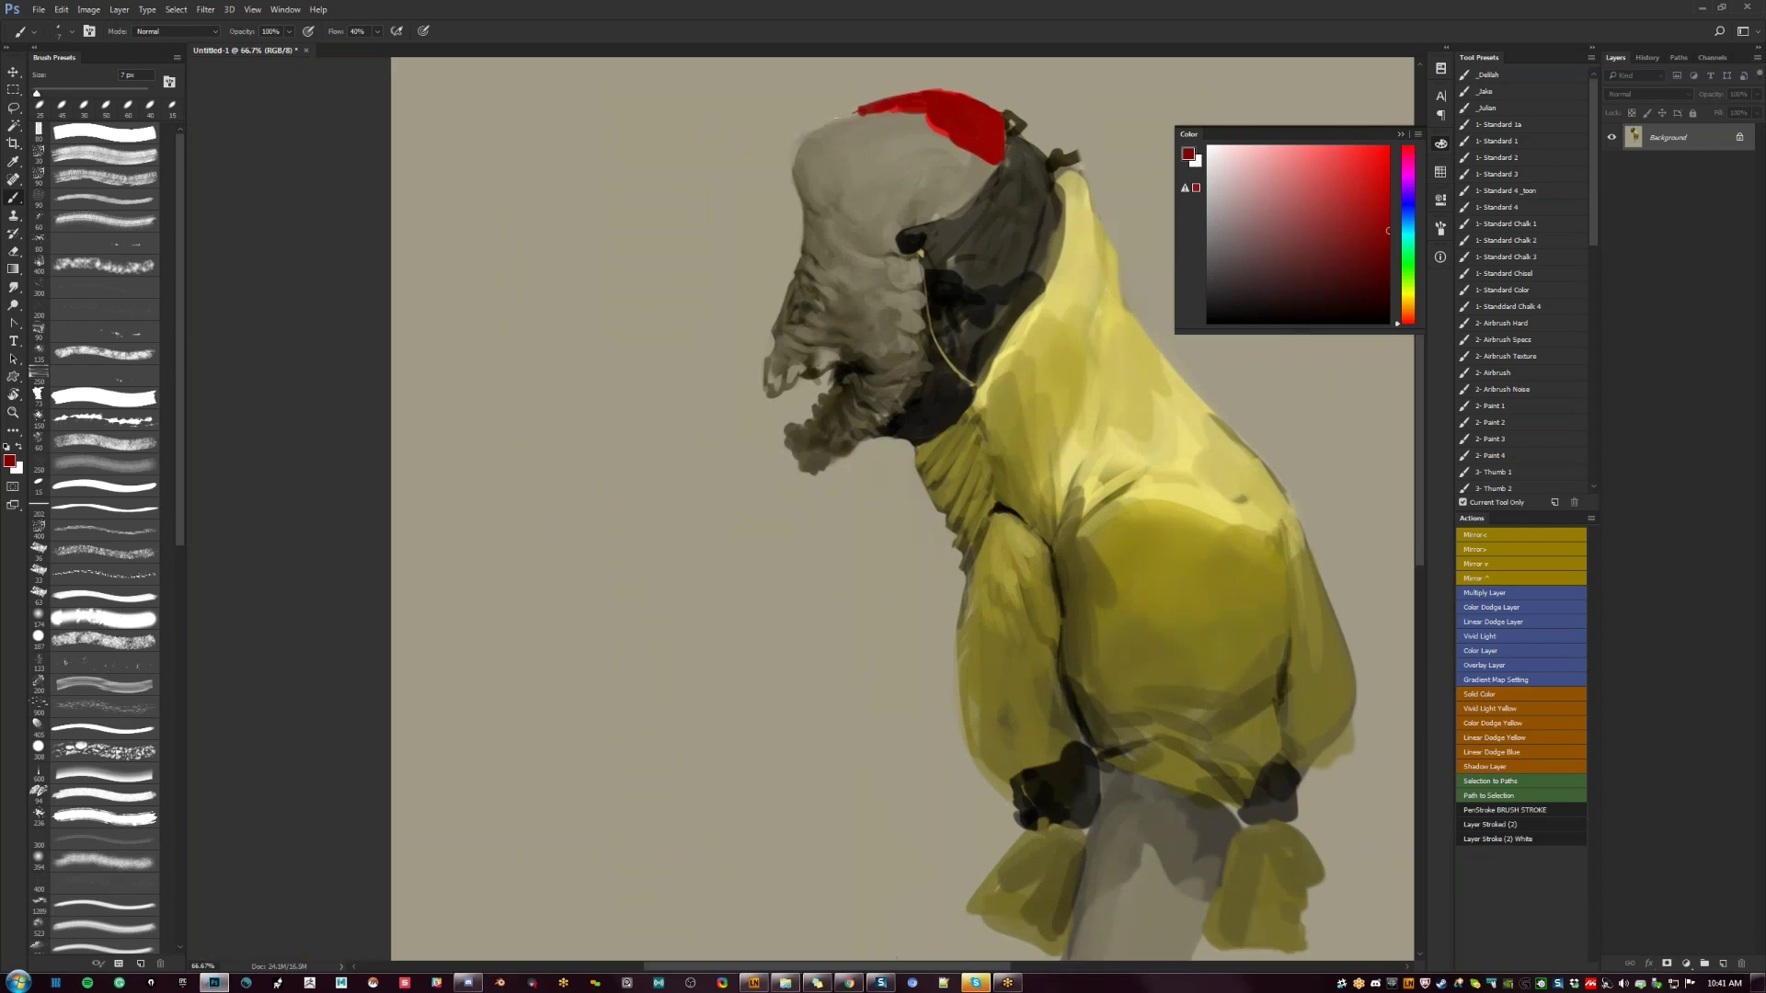
mouse_move(861, 111)
left_mouse_down()
mouse_move(811, 130)
mouse_move(871, 112)
left_mouse_up()
key("bracketright")
key("ctrl+z")
left_click_drag(856, 238, 733, 380)
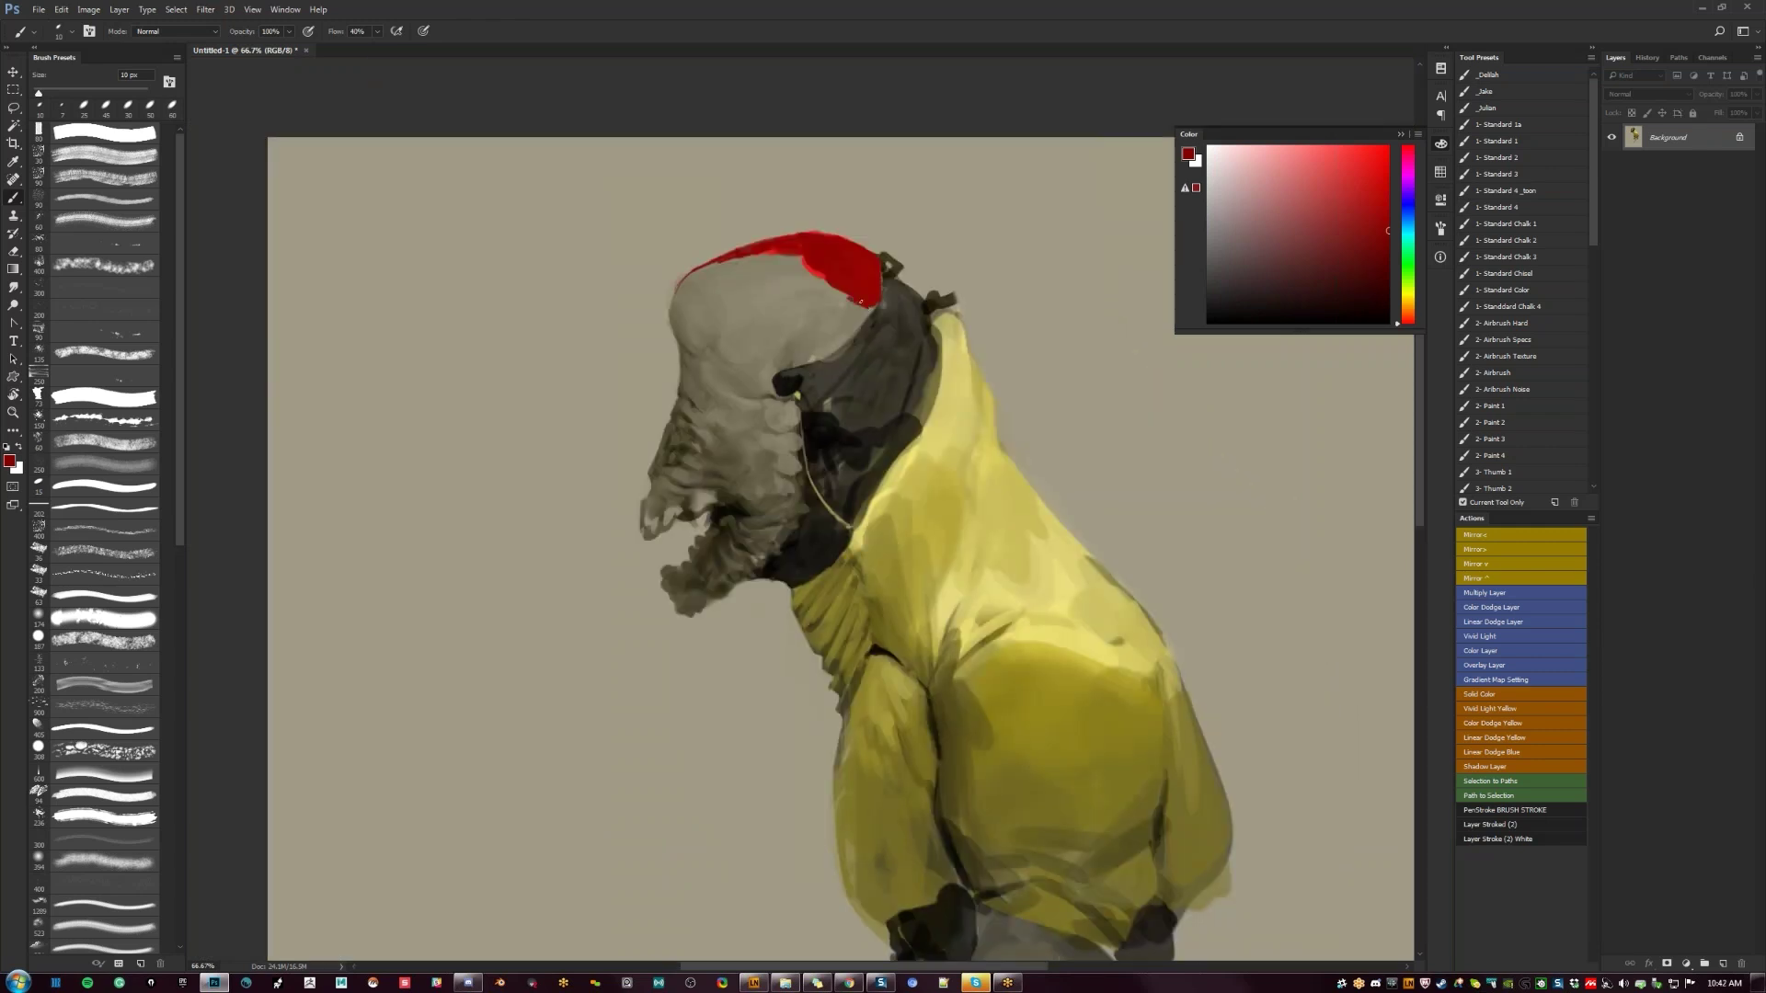
mouse_move(807, 278)
left_mouse_down()
mouse_move(854, 296)
mouse_move(869, 312)
mouse_move(855, 324)
left_mouse_up()
- Reset to black and paint a dark accent beneath the red cap's back corner and along its lower edge
key("d")
key("z")
left_click(851, 408, "alt")
left_click(852, 408, "alt")
key("ctrl+shift+h")
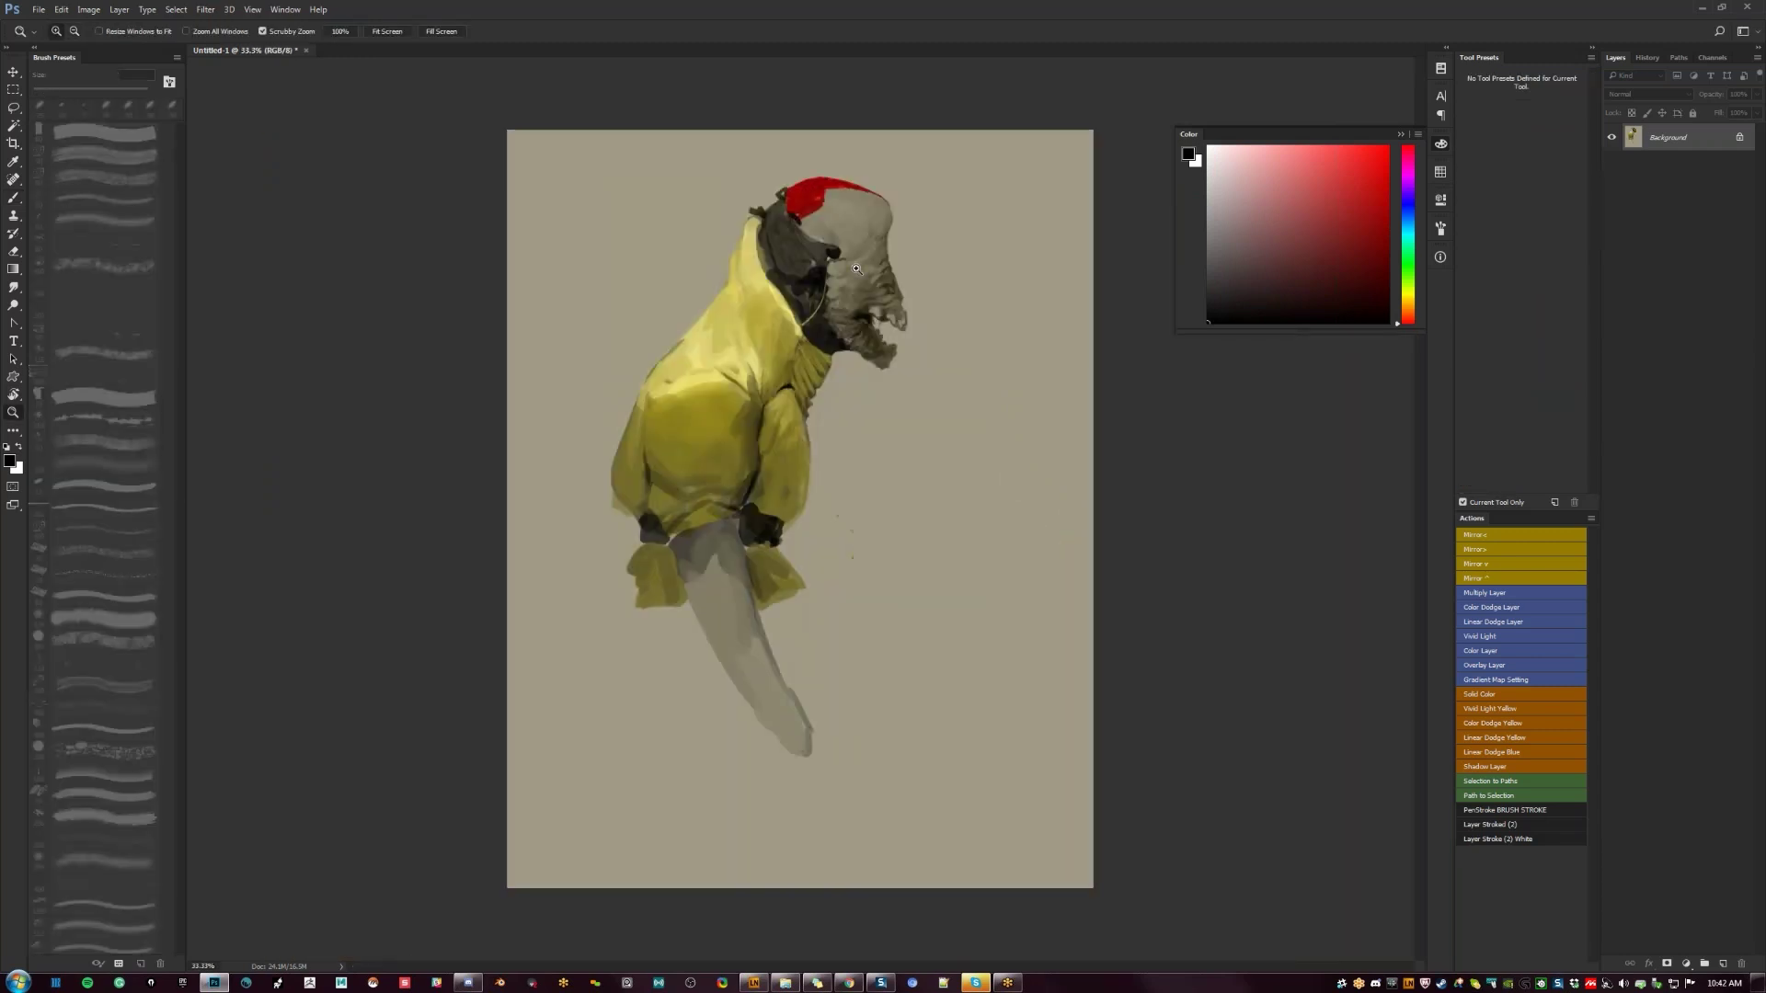
left_click(853, 220)
double_click(853, 221)
key("F2")
left_click_drag(985, 295, 1142, 397)
key("b")
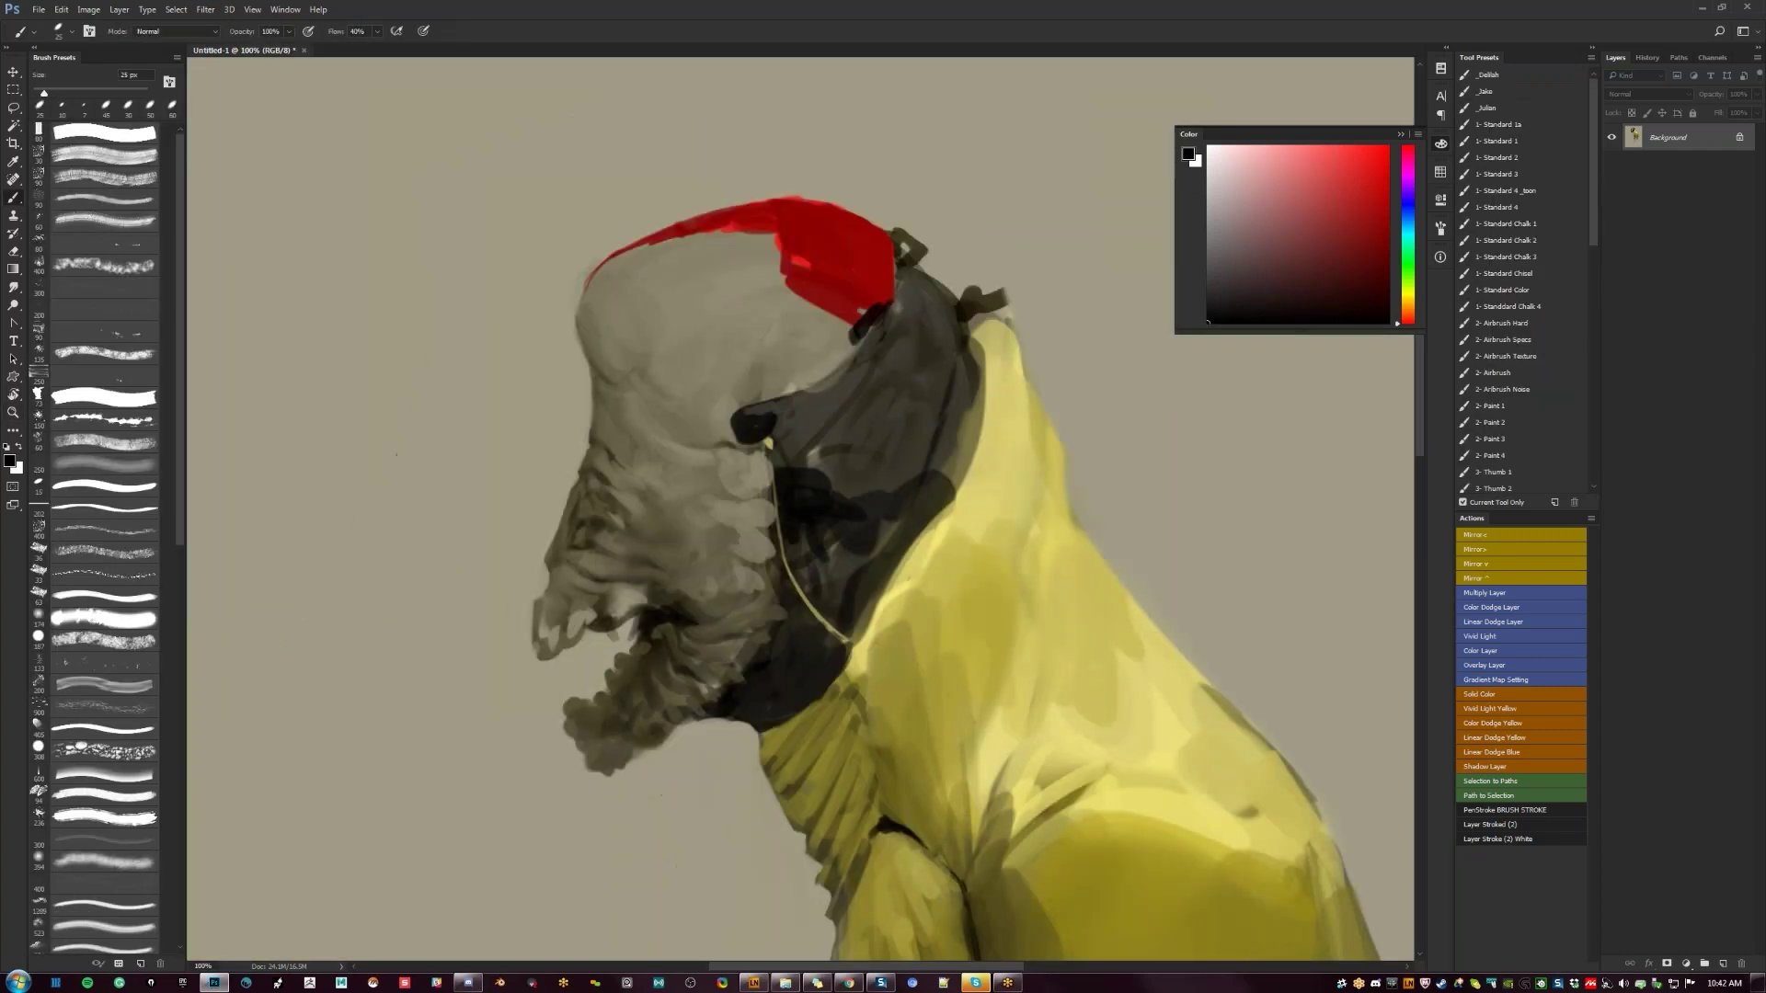
key("bracketleft")
key("bracketleft")
key("z")
key("ctrl+minus")
key("ctrl+minus")
key("ctrl+minus")
- Mirror the canvas and blend sampled red tones over the back and upper part of the cap
key("F2")
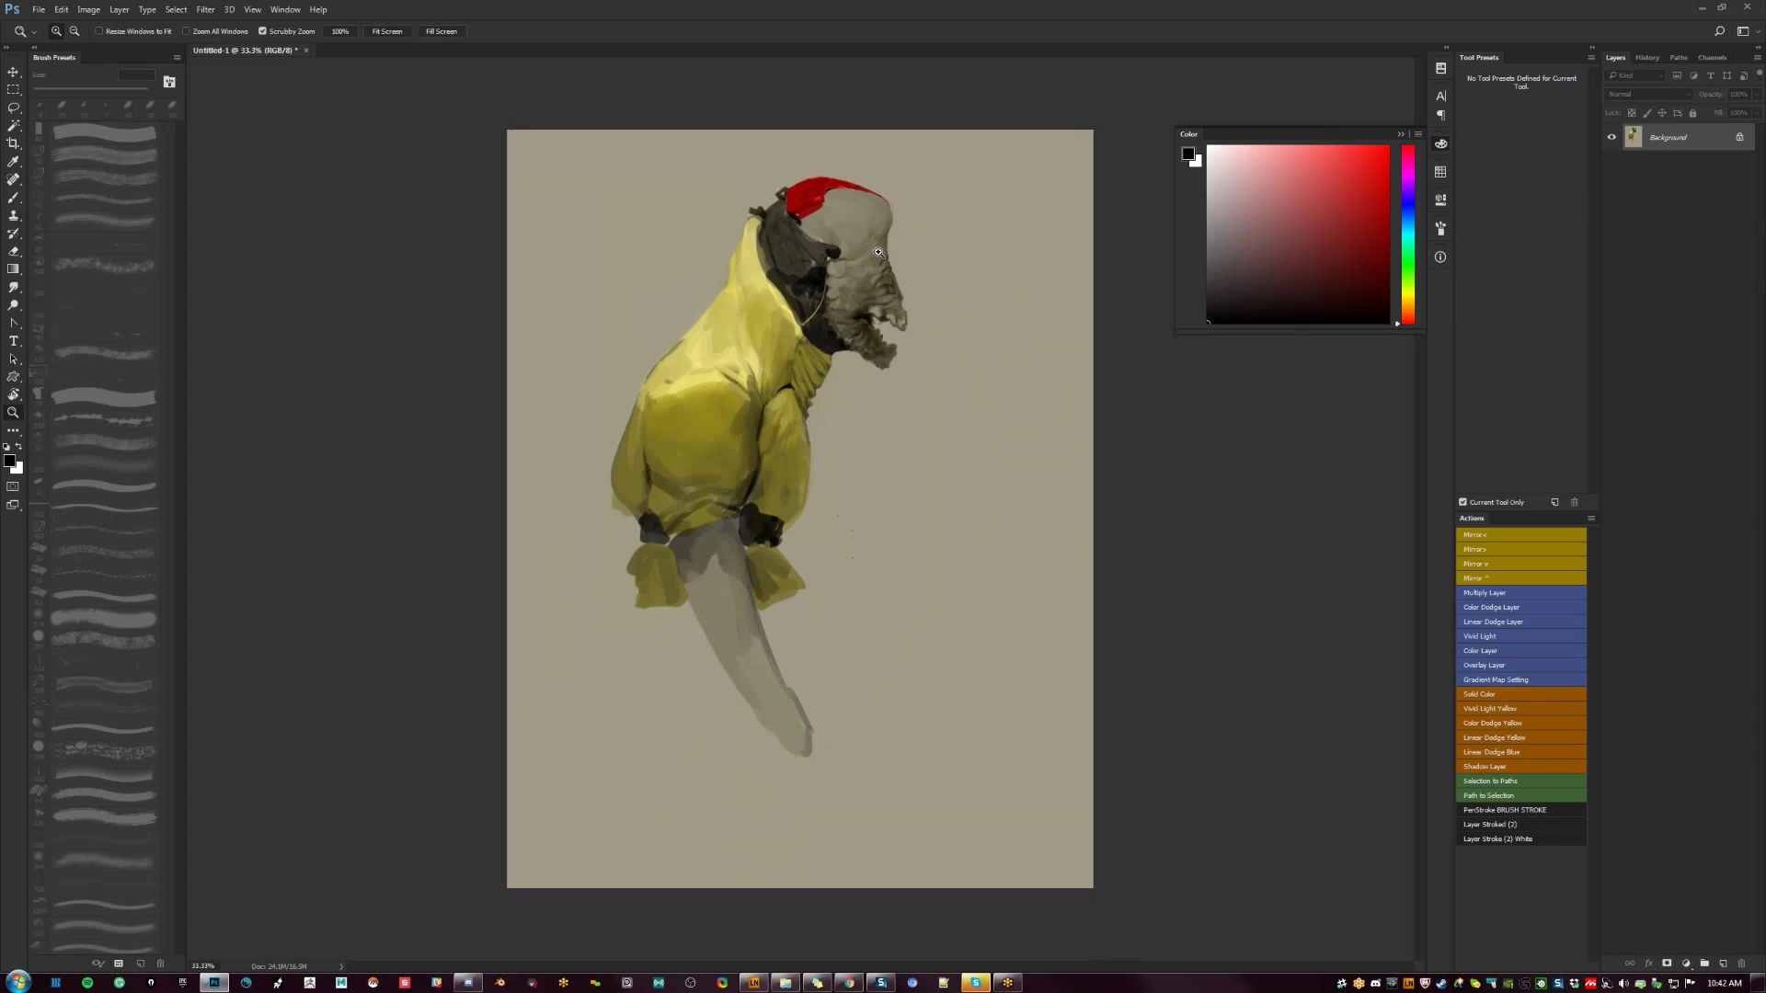
triple_click(841, 207)
key("b")
left_click(776, 161, "alt")
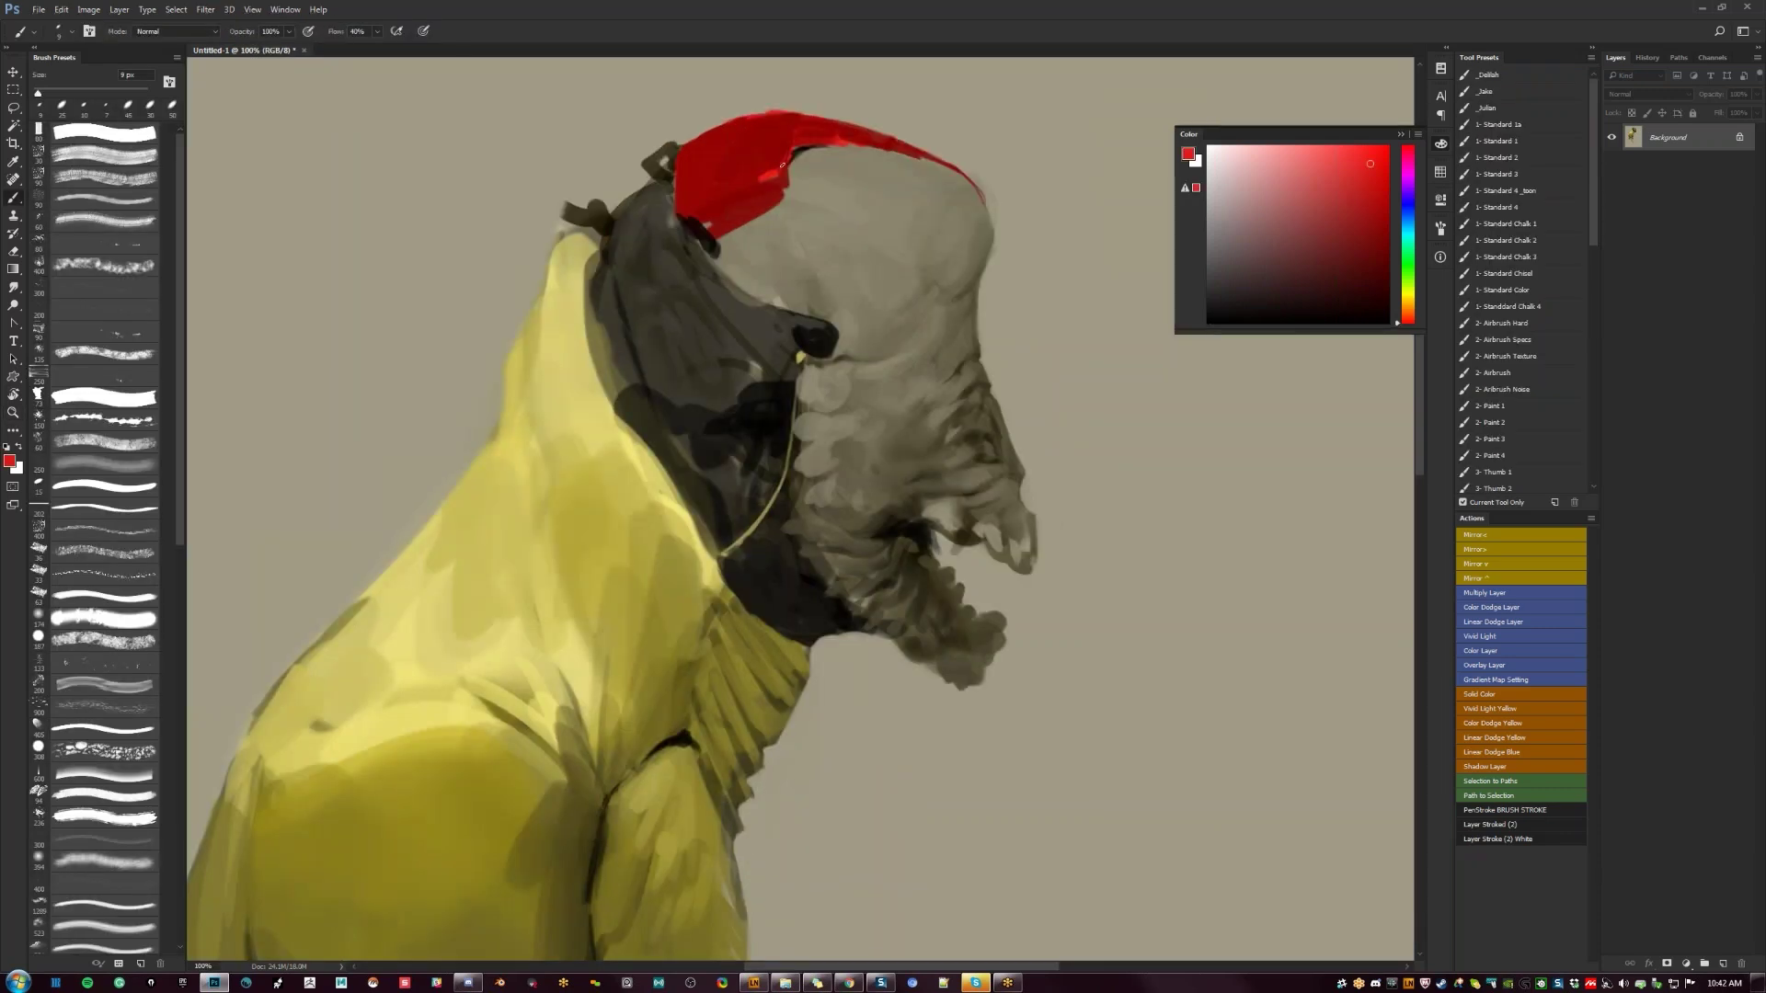
key("bracketright")
key("bracketright")
key("bracketright")
key("bracketright")
left_click_drag(749, 146, 737, 175)
left_click(739, 173, "alt")
left_click(754, 147, "alt")
left_click(753, 146, "alt")
left_click_drag(718, 219, 692, 213)
left_click_drag(735, 125, 791, 116)
key("ctrl+z")
- Refine the red cap's lower edge with a finer brush, using bright red, black and sampled skin grey
left_click(799, 142, "alt")
key("bracketleft")
key("bracketleft")
key("bracketleft")
key("bracketleft")
key("bracketleft")
key("bracketleft")
left_click(1365, 168)
key("d")
left_click(791, 184, "alt")
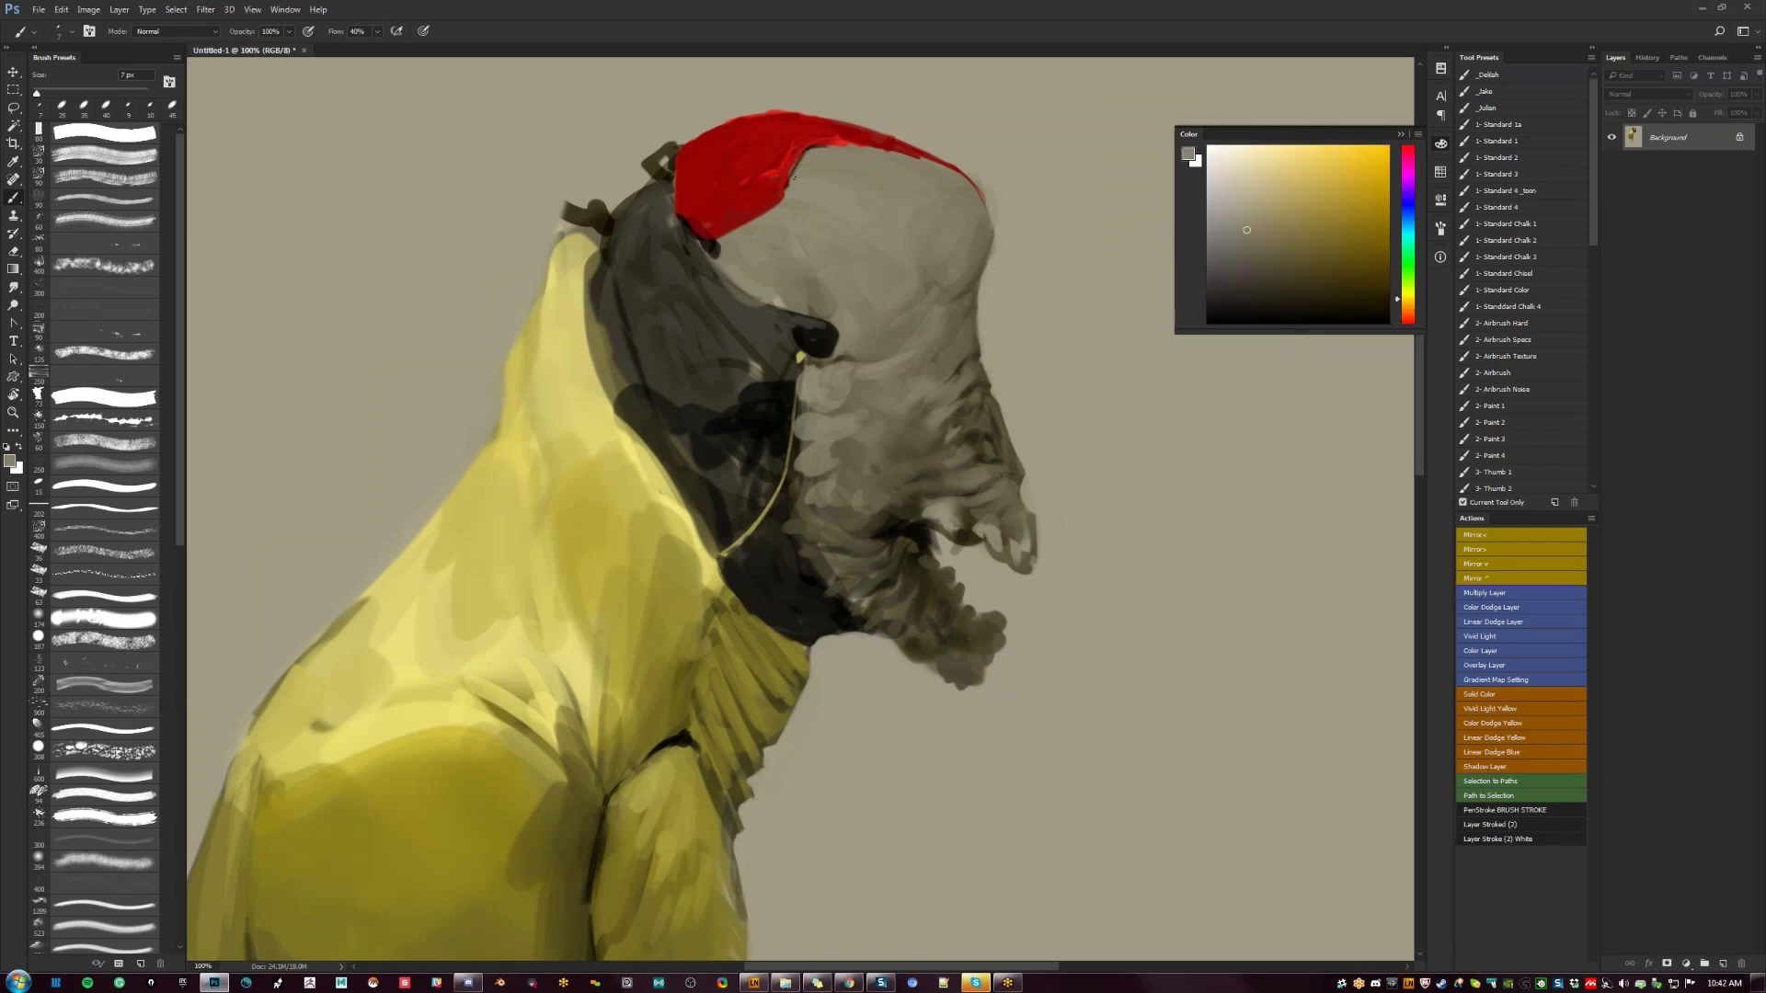
- Check the red cap in the mirrored view and hide the panels
key("z")
left_click(828, 225, "alt")
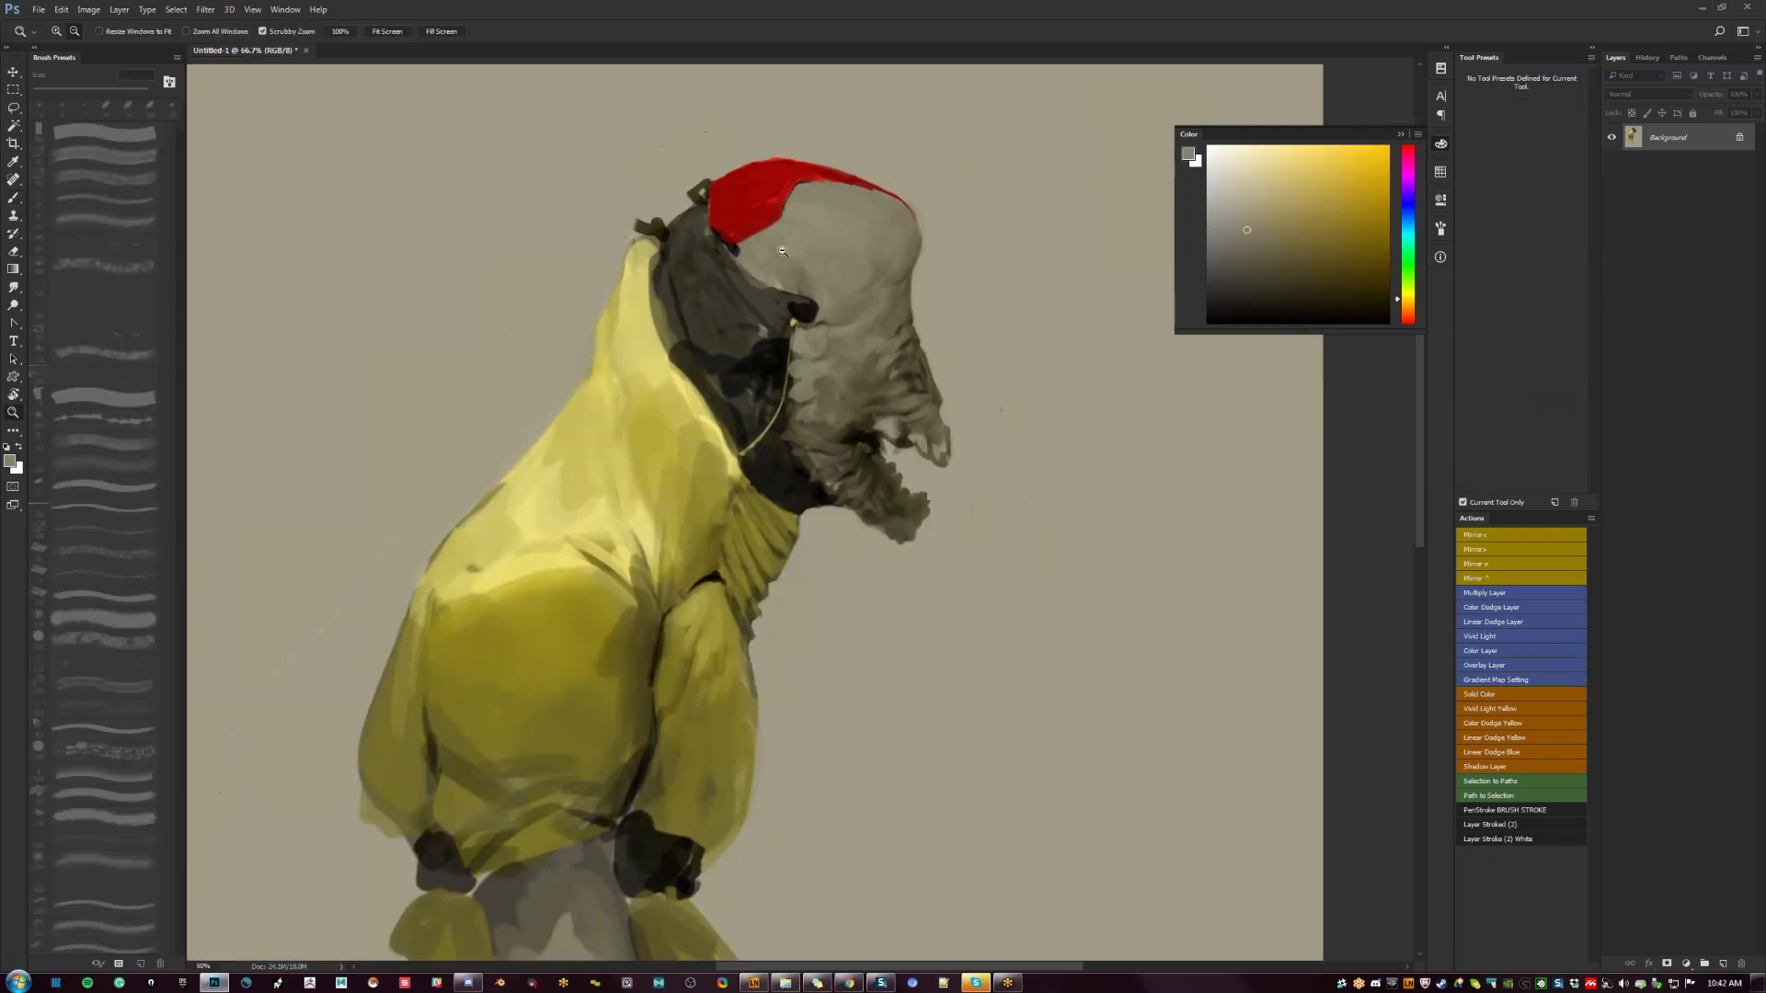
key("F2")
key("b")
key("z")
key("ctrl+plus")
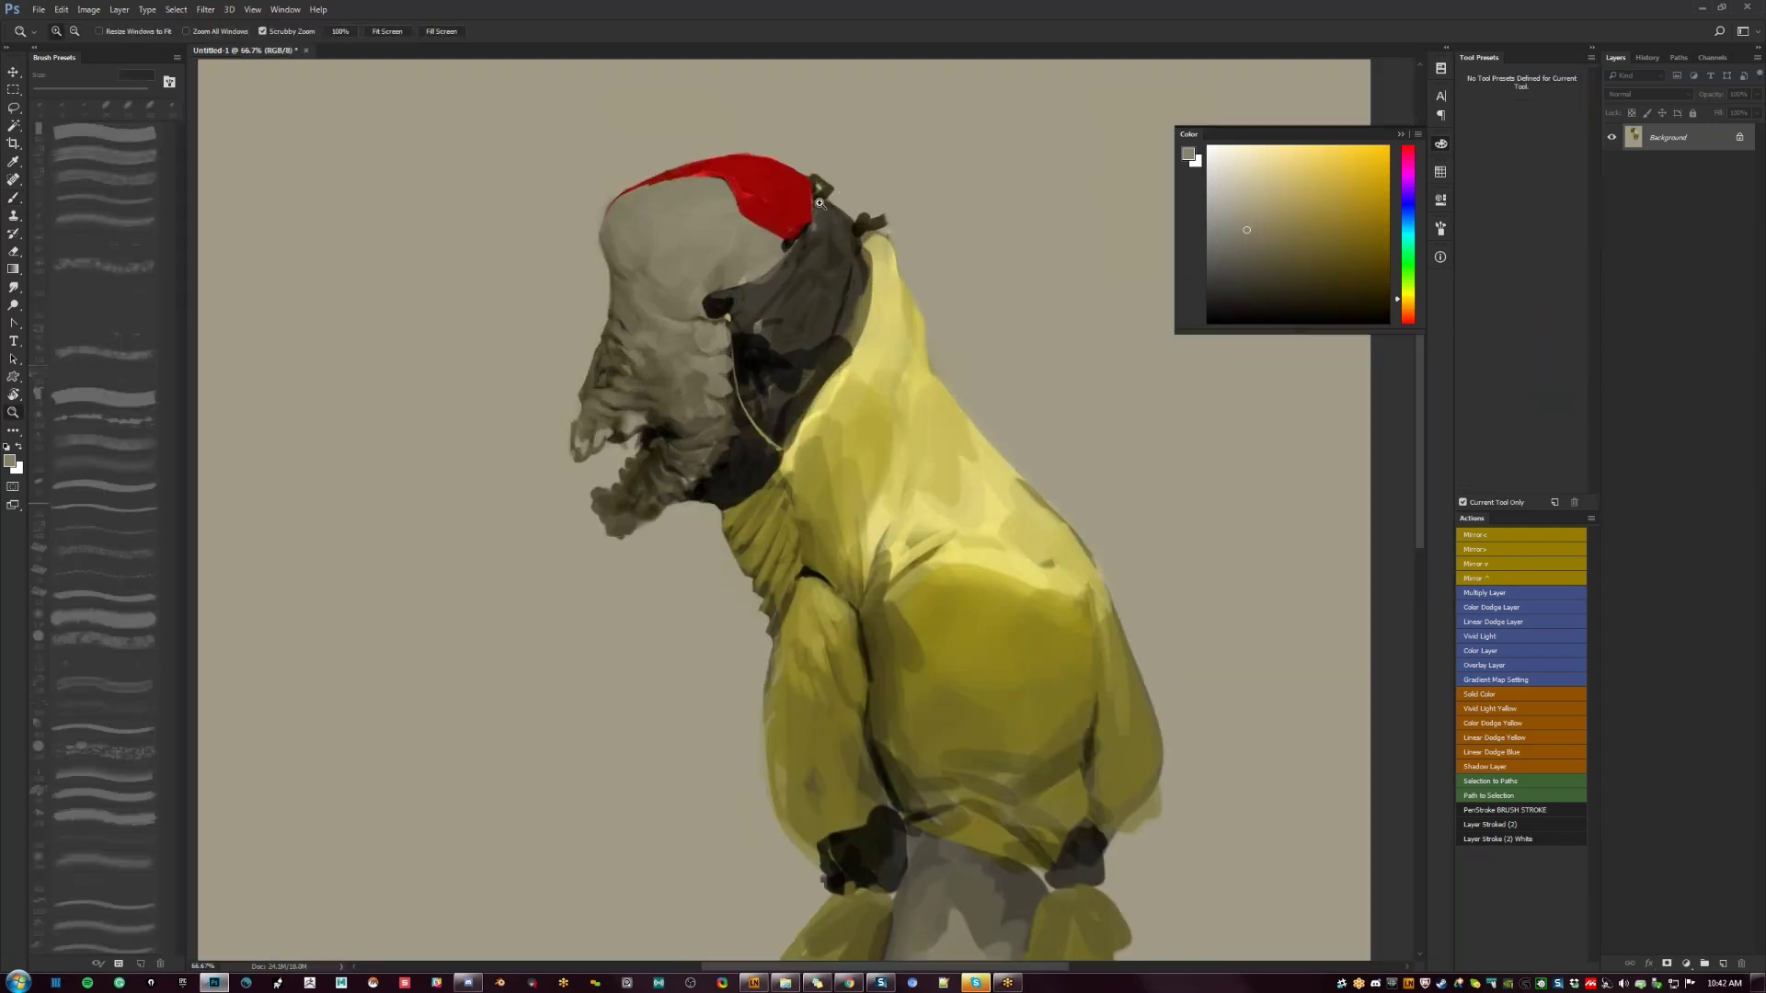
key("ctrl+plus")
key("h")
key("ctrl+plus")
key("Tab")
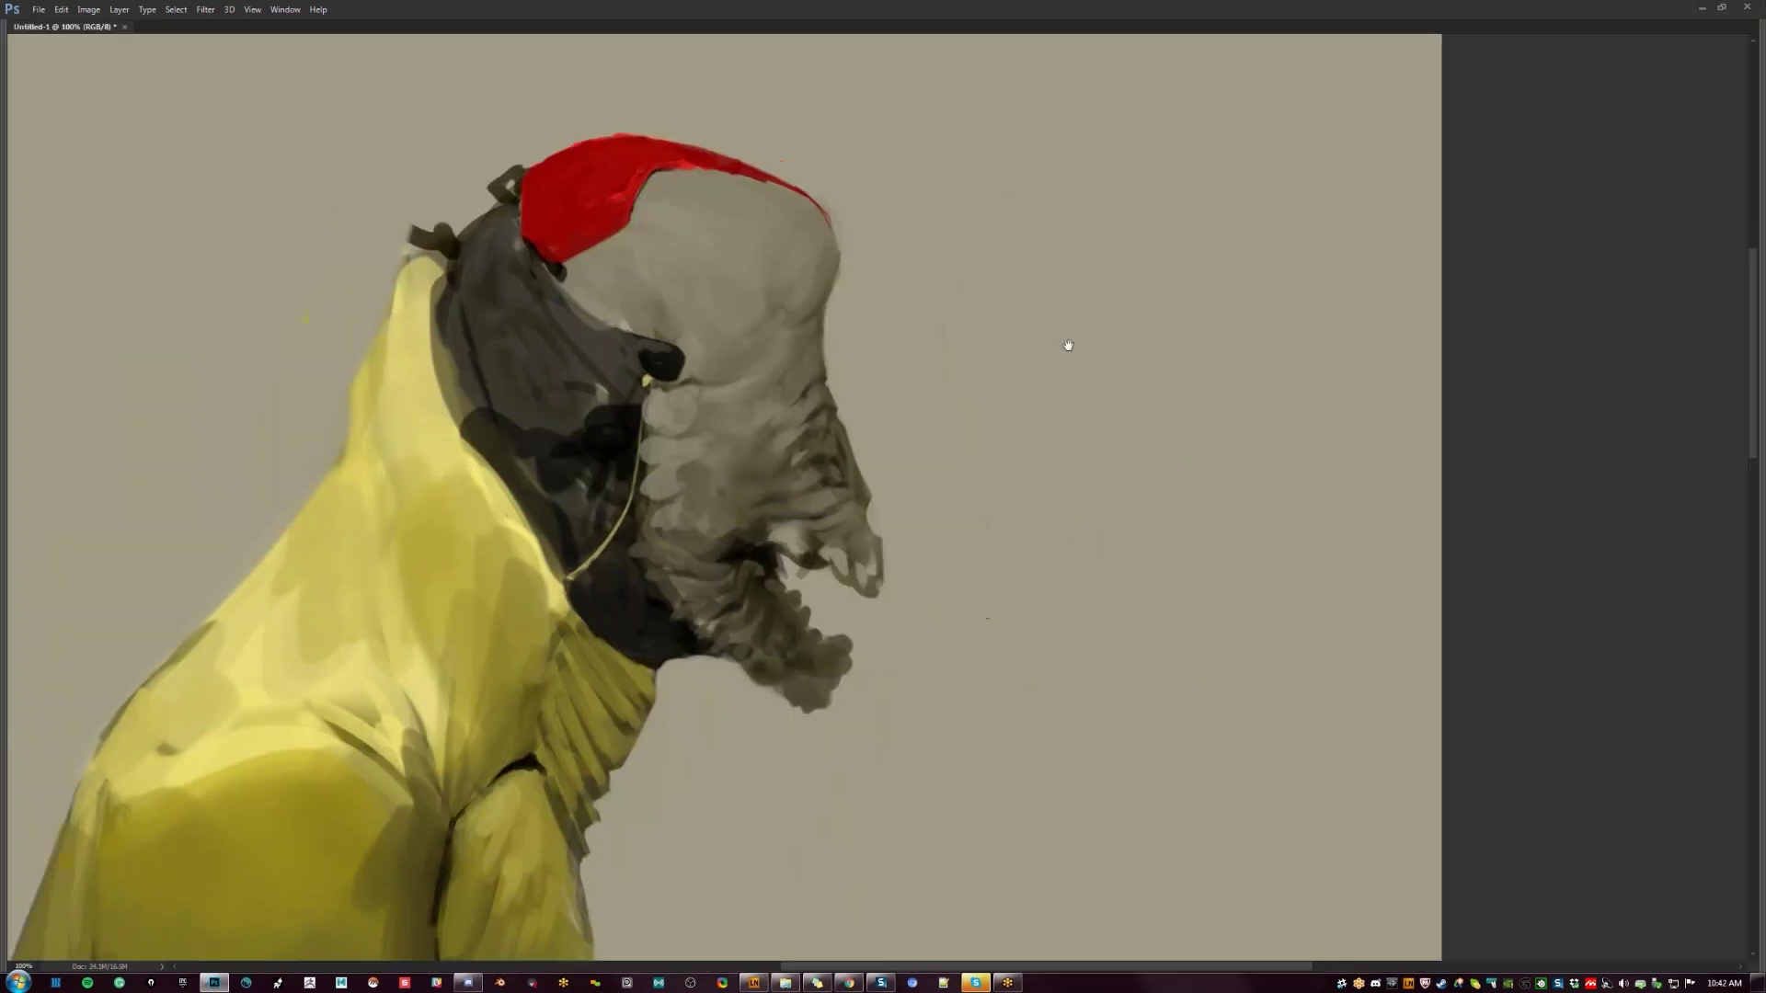
- Try reshaping the upper contour of the red cap with several strokes
left_click_drag(826, 158, 741, 184)
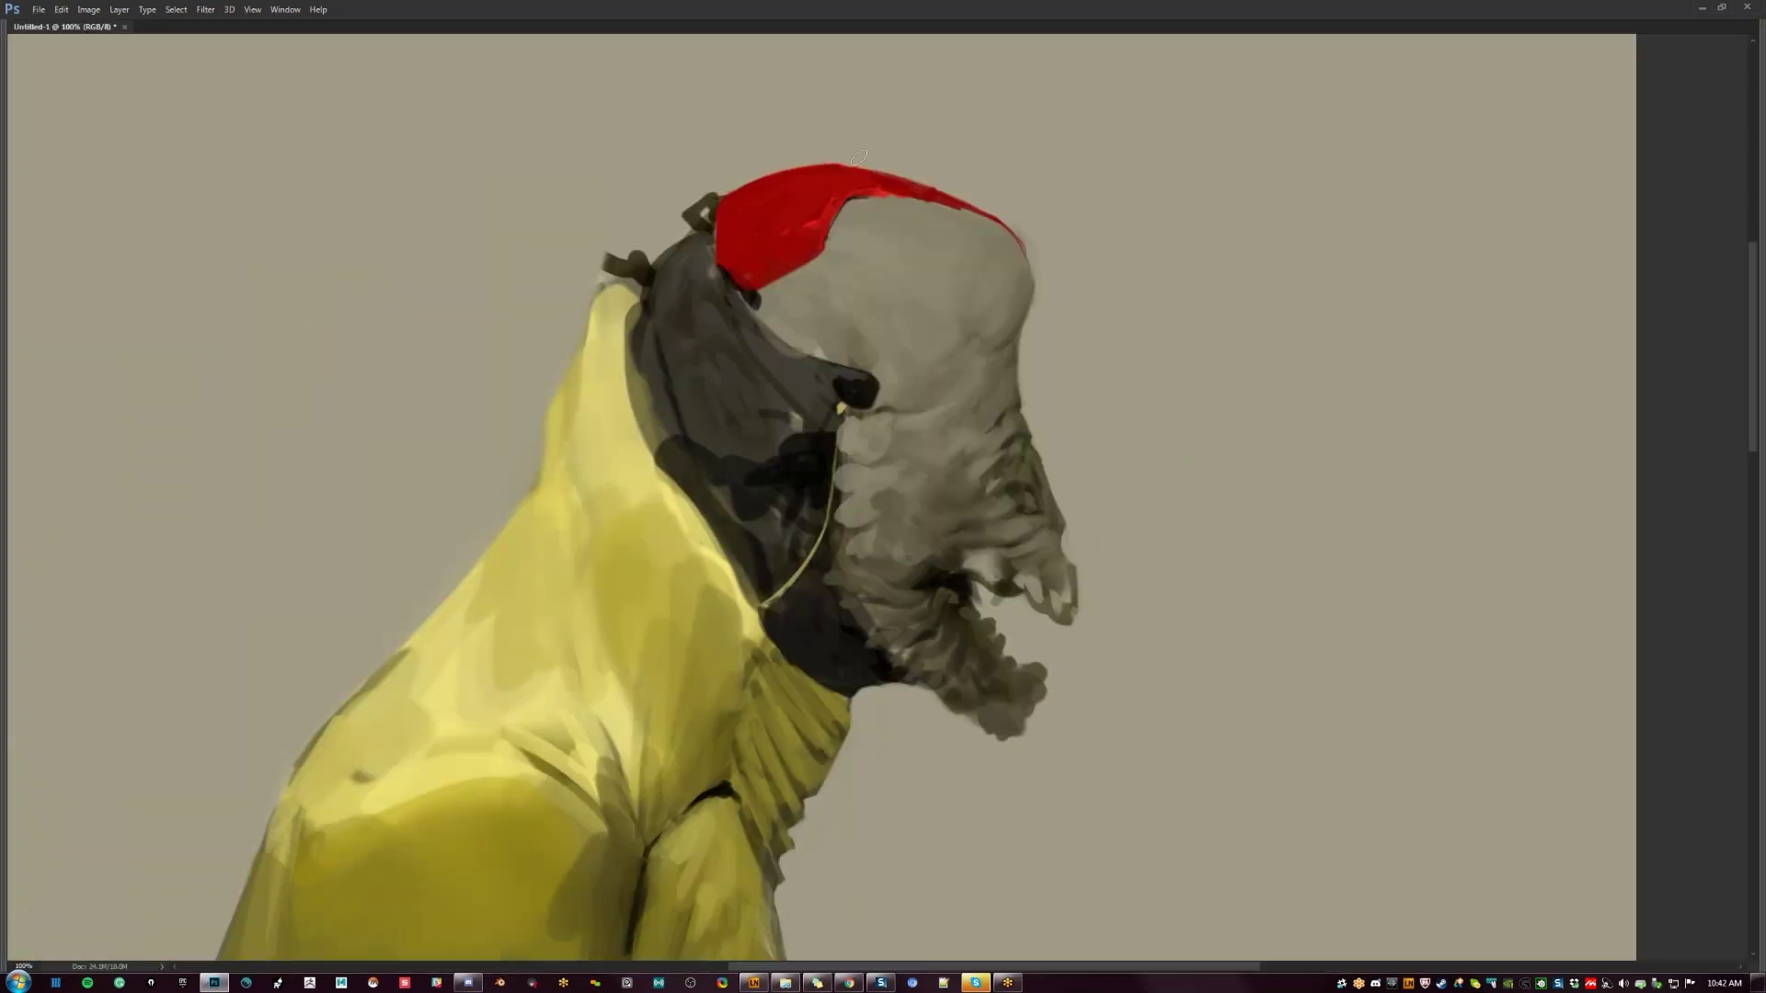
key("ctrl+z")
mouse_move(845, 163)
left_mouse_down()
mouse_move(743, 182)
mouse_move(903, 162)
mouse_move(817, 163)
left_mouse_up()
key("ctrl+z")
key("ctrl+z")
key("ctrl+z")
key("ctrl+z")
key("ctrl+z")
key("ctrl+z")
left_click_drag(749, 181, 911, 176)
key("ctrl+z")
key("ctrl+z")
key("ctrl+z")
key("ctrl+z")
key("ctrl+z")
key("ctrl+z")
key("ctrl+z")
- Mirror the canvas back and forth and repaint the side of the dark hood with smoother grey shading
key("ctrl+minus")
key("ctrl+shift+h")
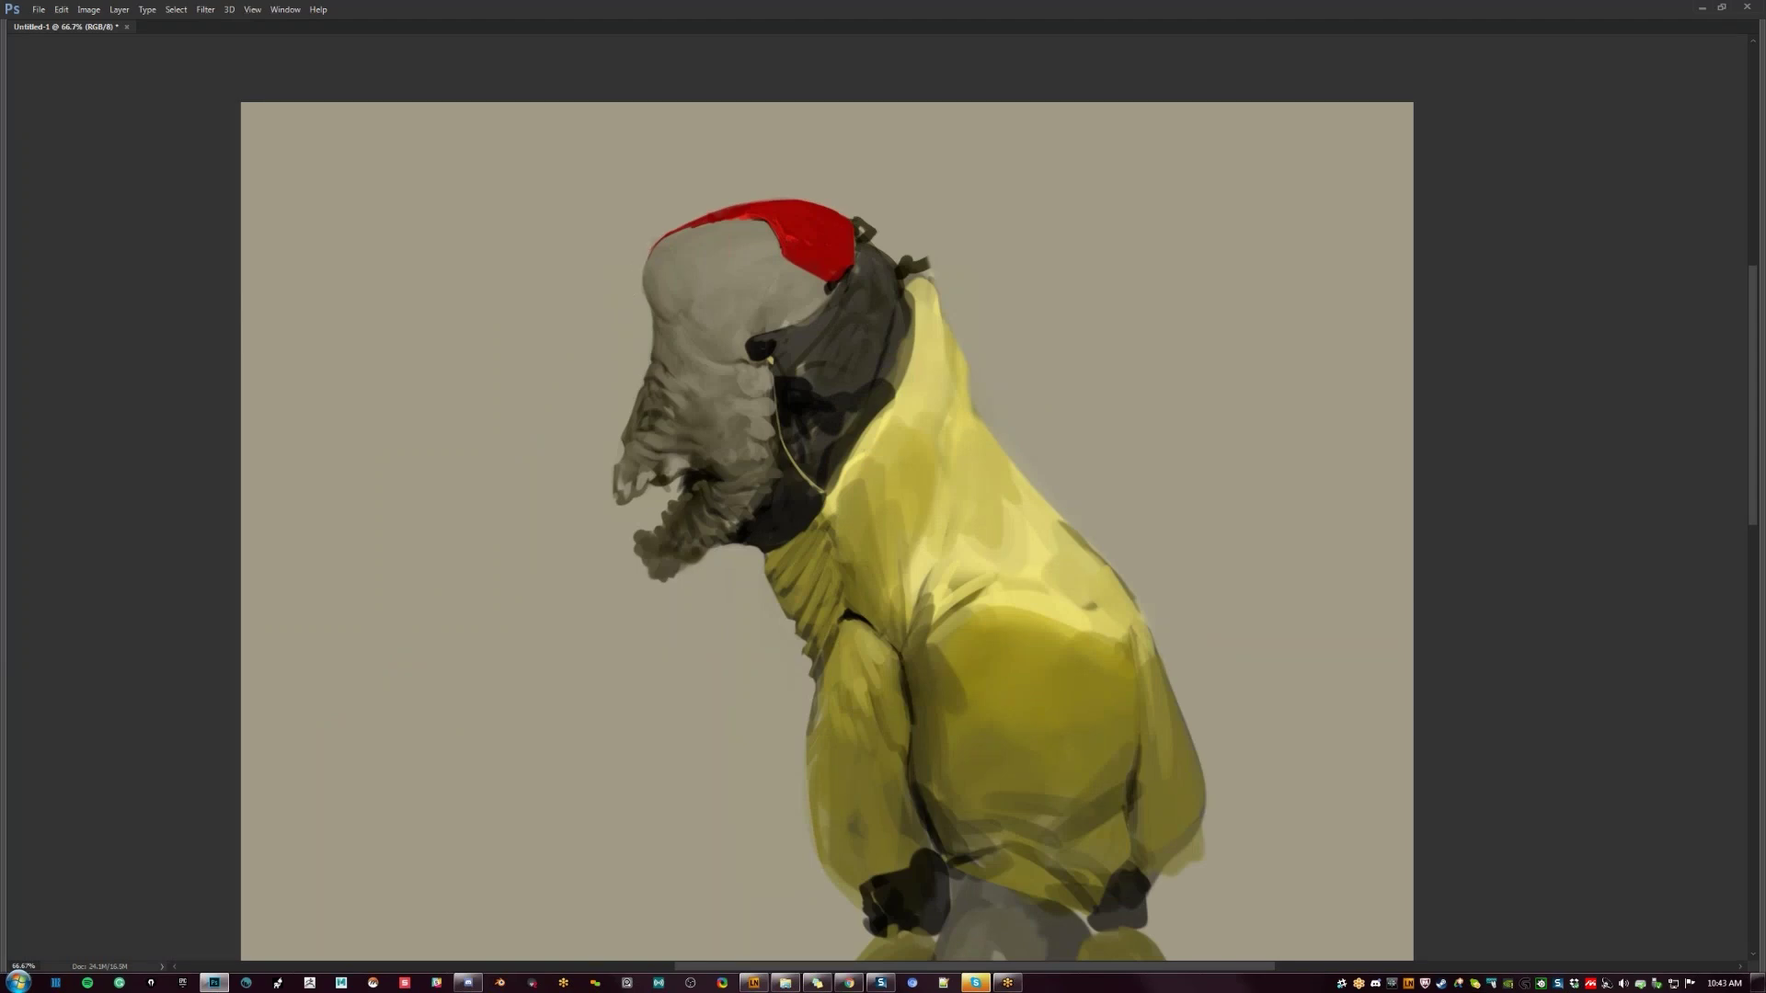
key("ctrl+minus")
key("h")
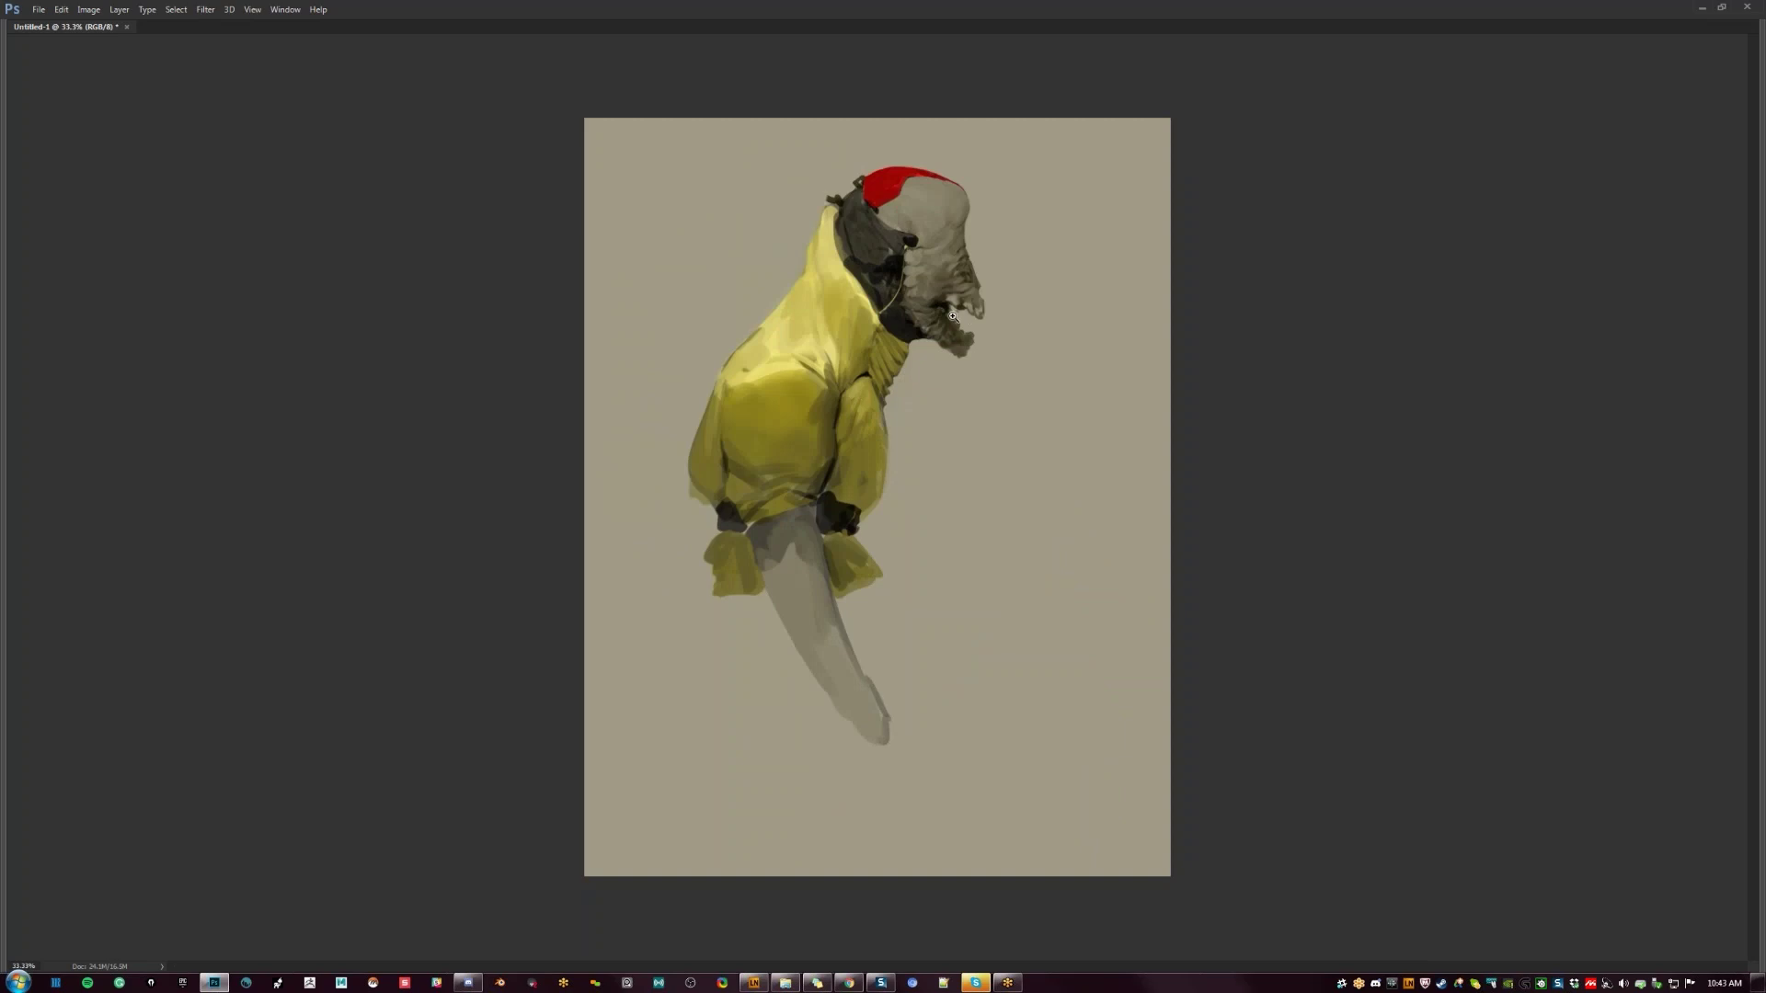
left_click(907, 310)
left_click(883, 388)
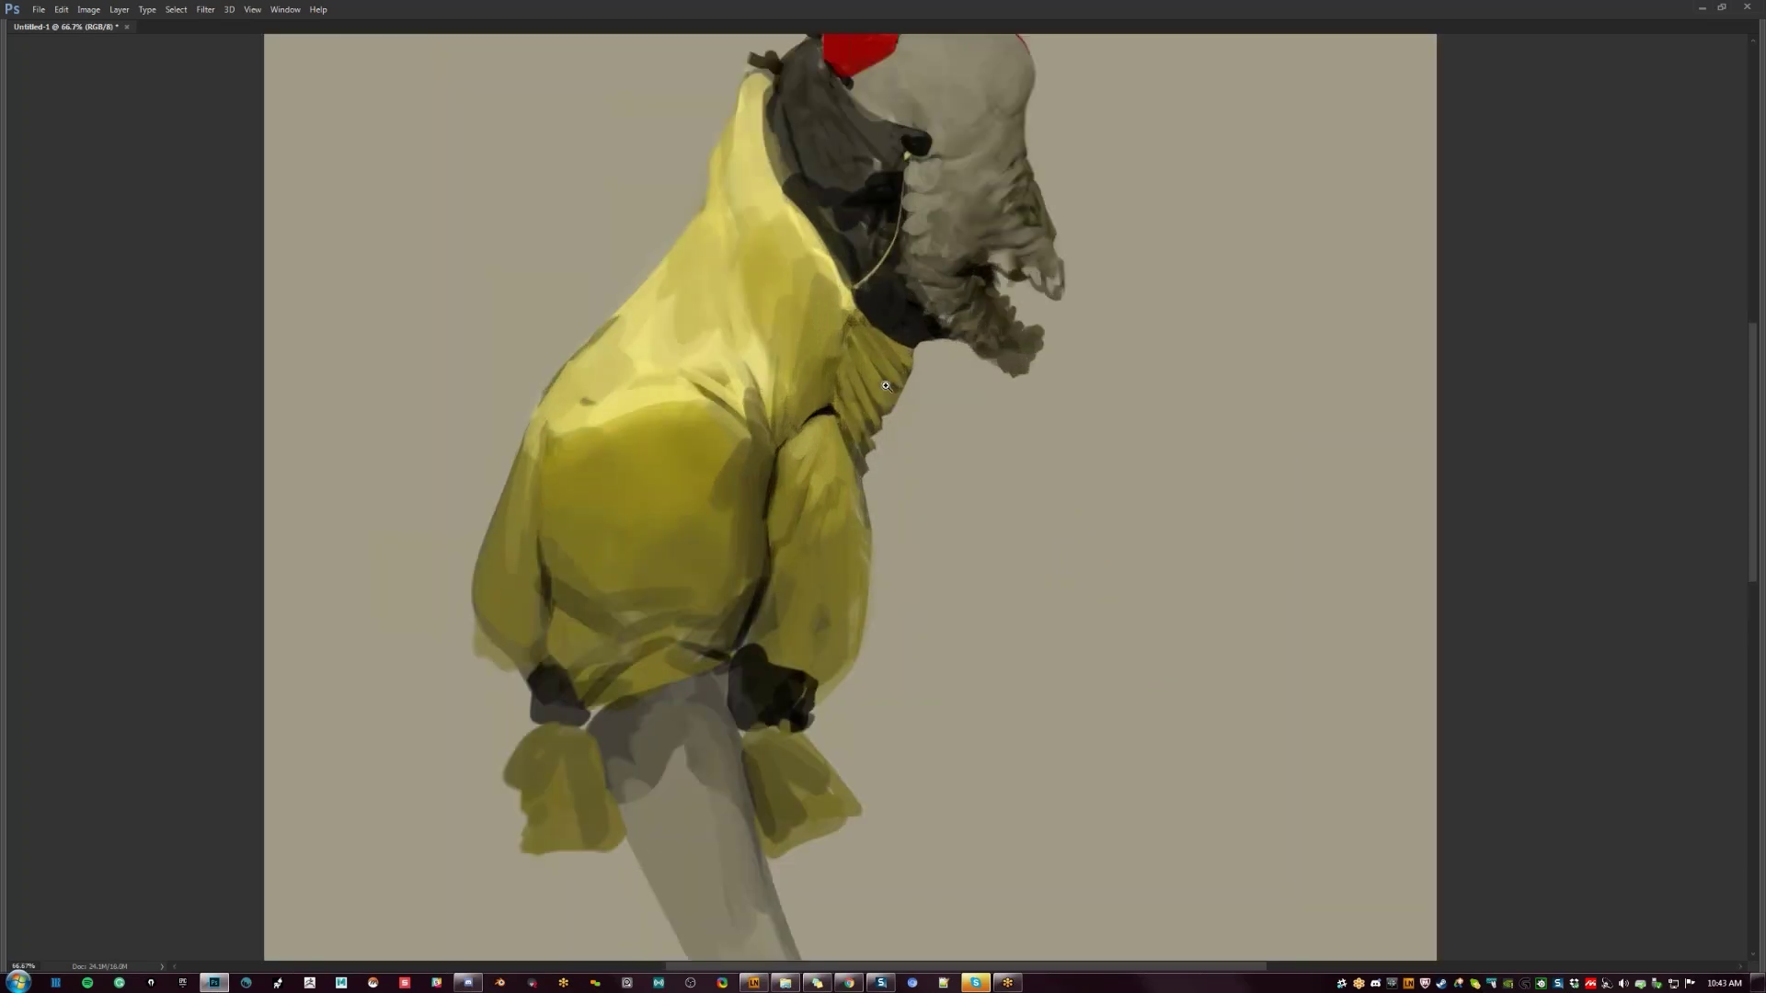
left_click_drag(899, 244, 871, 400)
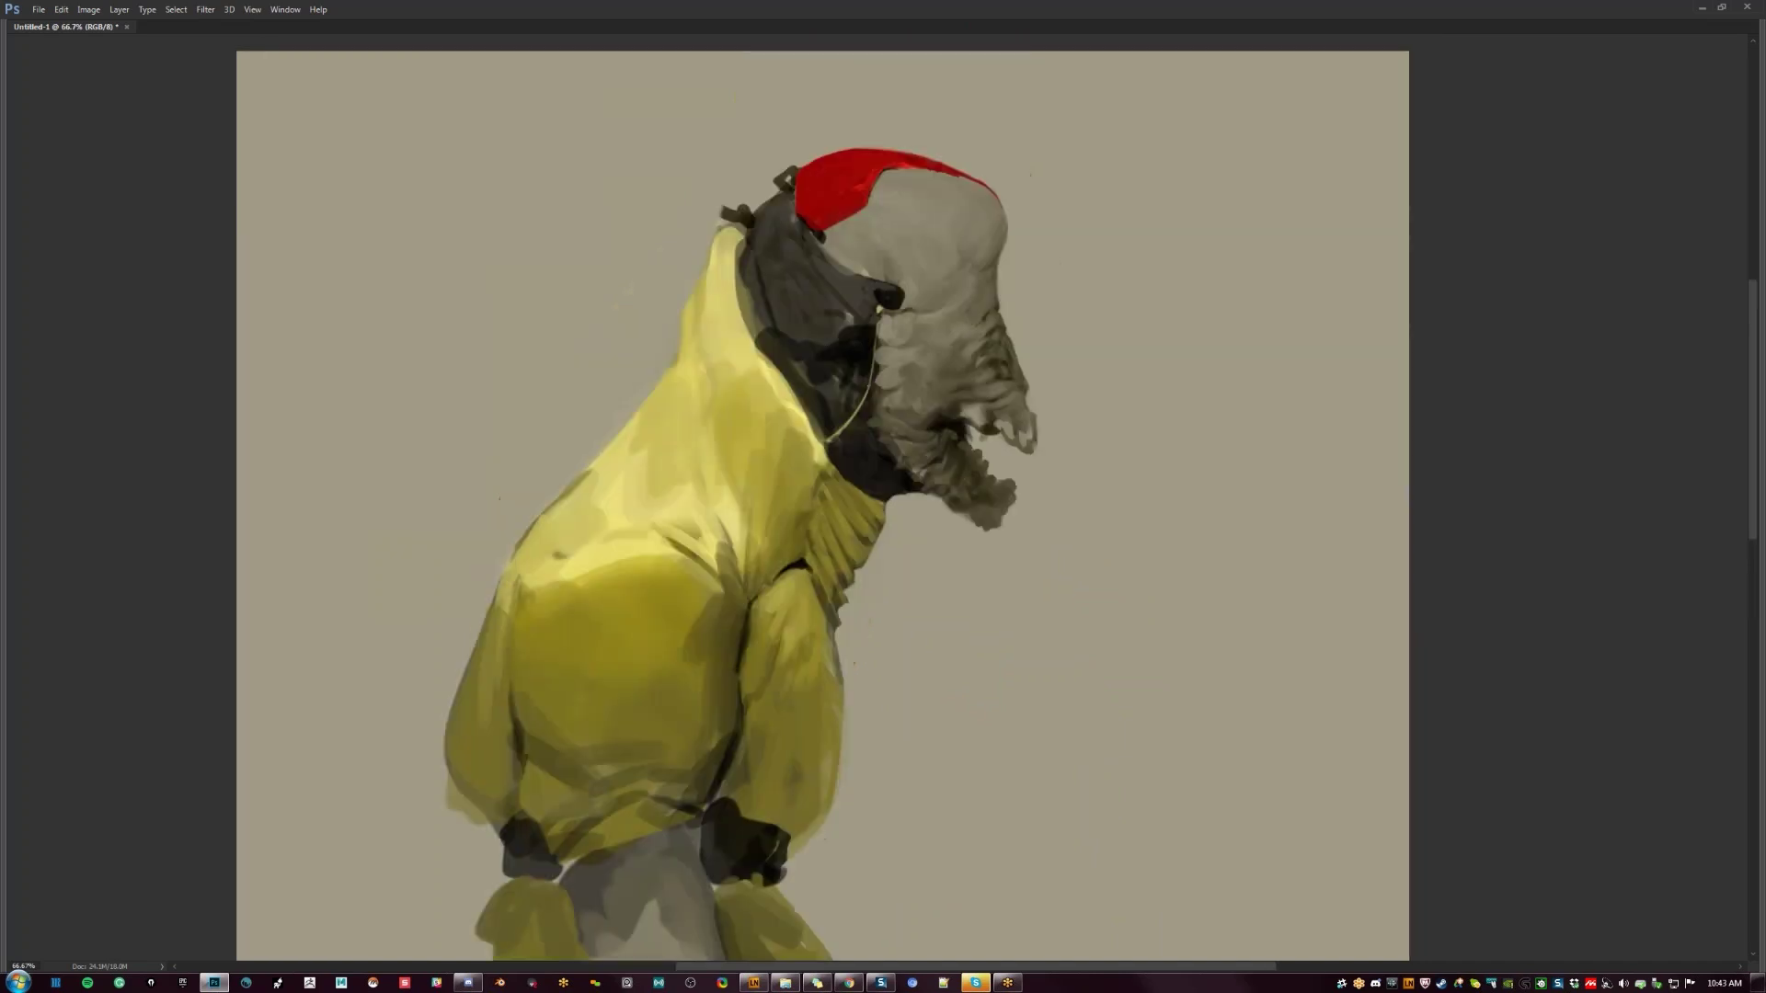
left_click(847, 283)
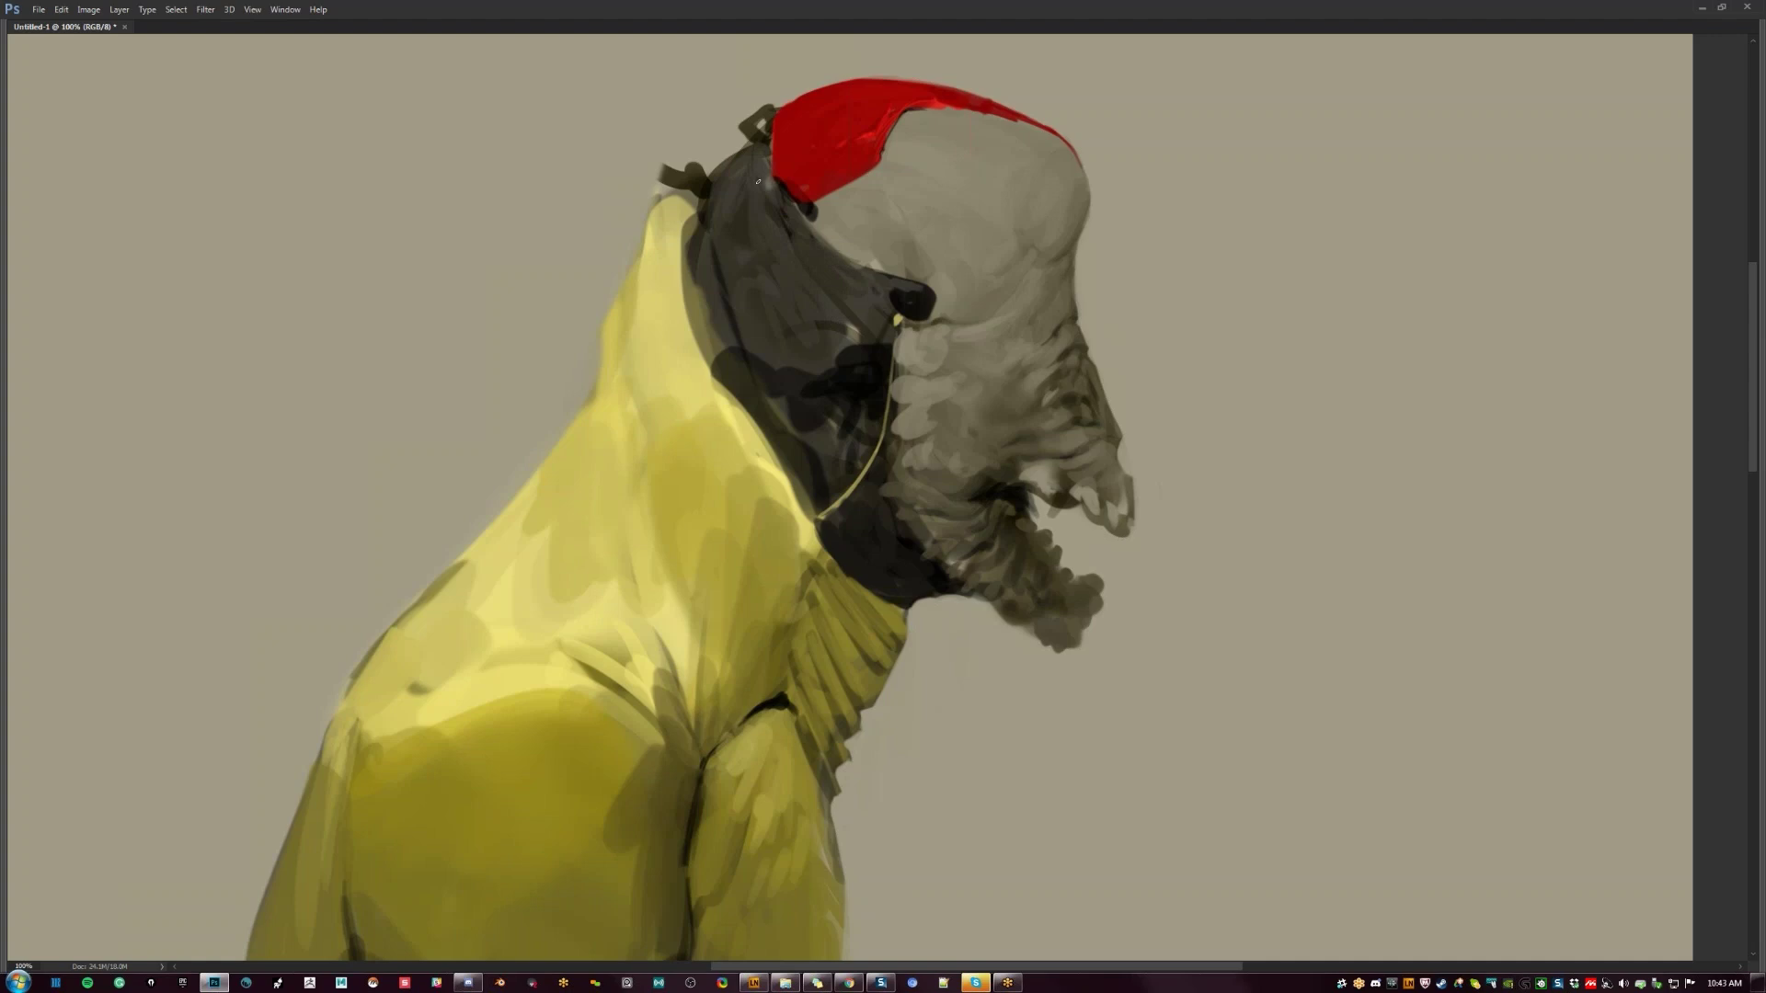
key("ctrl+shift+h")
left_click_drag(802, 322, 905, 251)
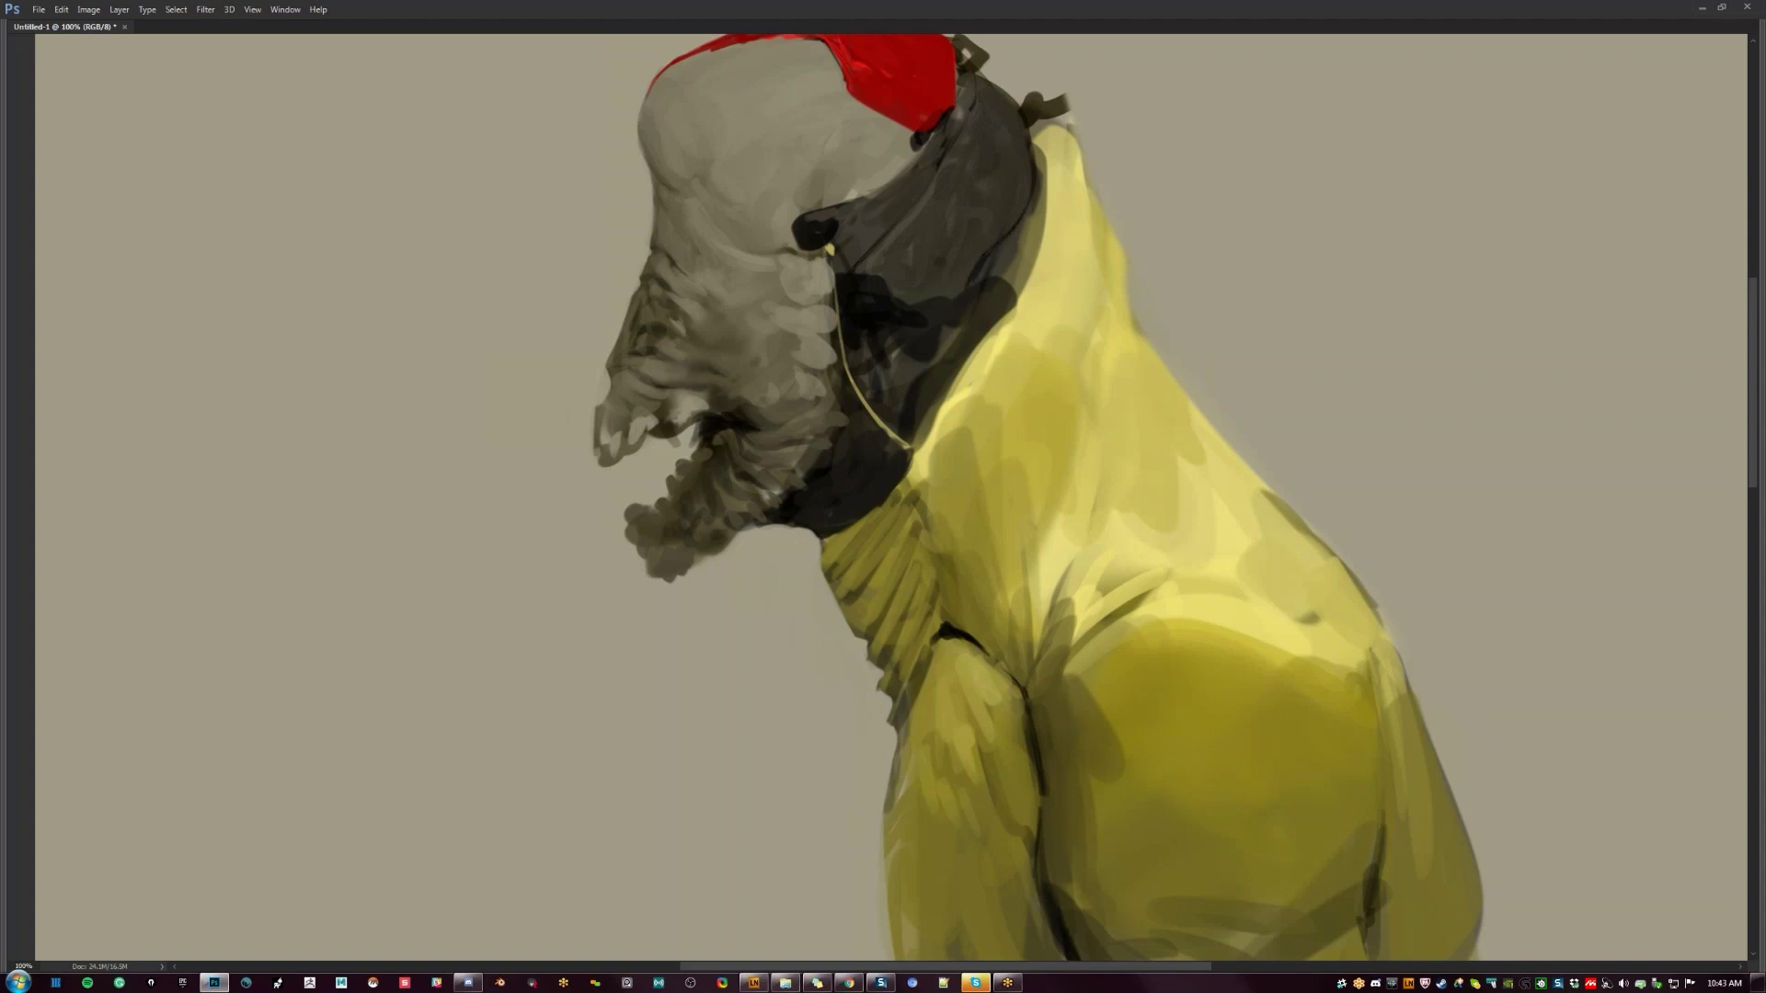
left_click_drag(998, 246, 980, 284)
- Mirror the canvas and darken the hood's rear edge where it meets the yellow collar
key("ctrl+minus")
key("ctrl+minus")
key("ctrl+minus")
key("ctrl+shift+h")
left_click(862, 279)
left_click(862, 280)
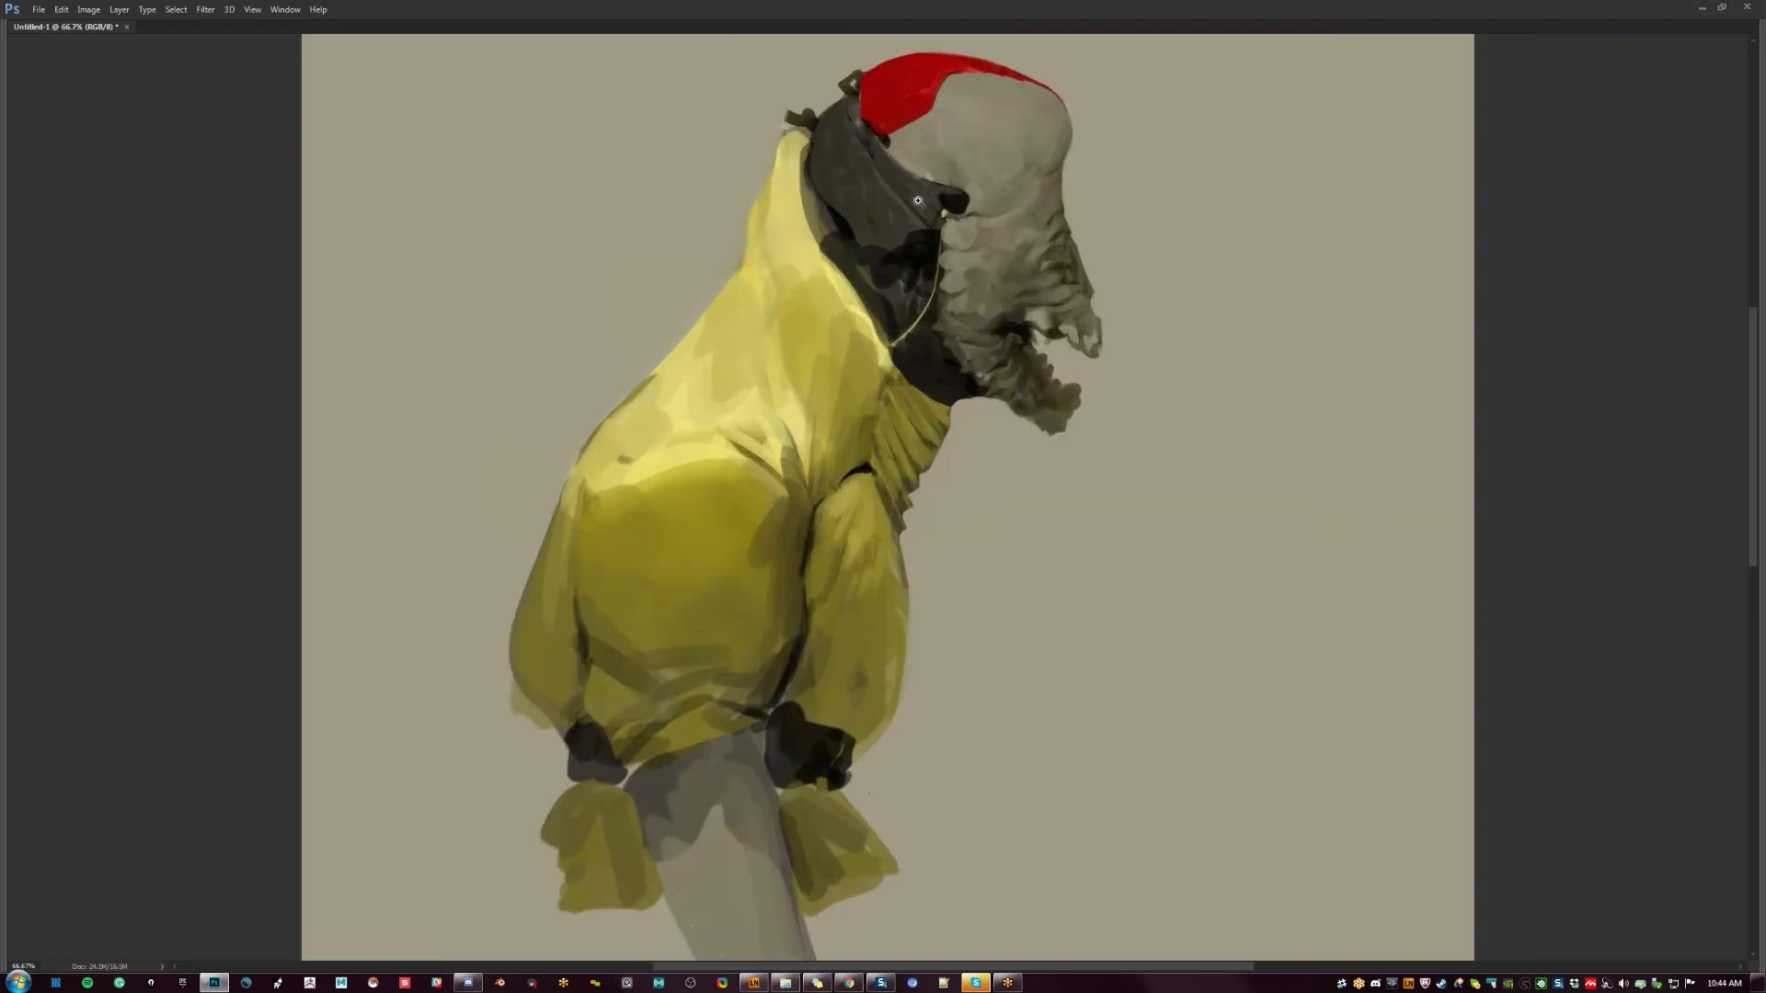
left_click_drag(804, 158, 816, 230)
left_click_drag(813, 138, 811, 232)
mouse_move(803, 171)
left_mouse_down()
mouse_move(827, 247)
mouse_move(815, 228)
left_mouse_up()
key("ctrl+z")
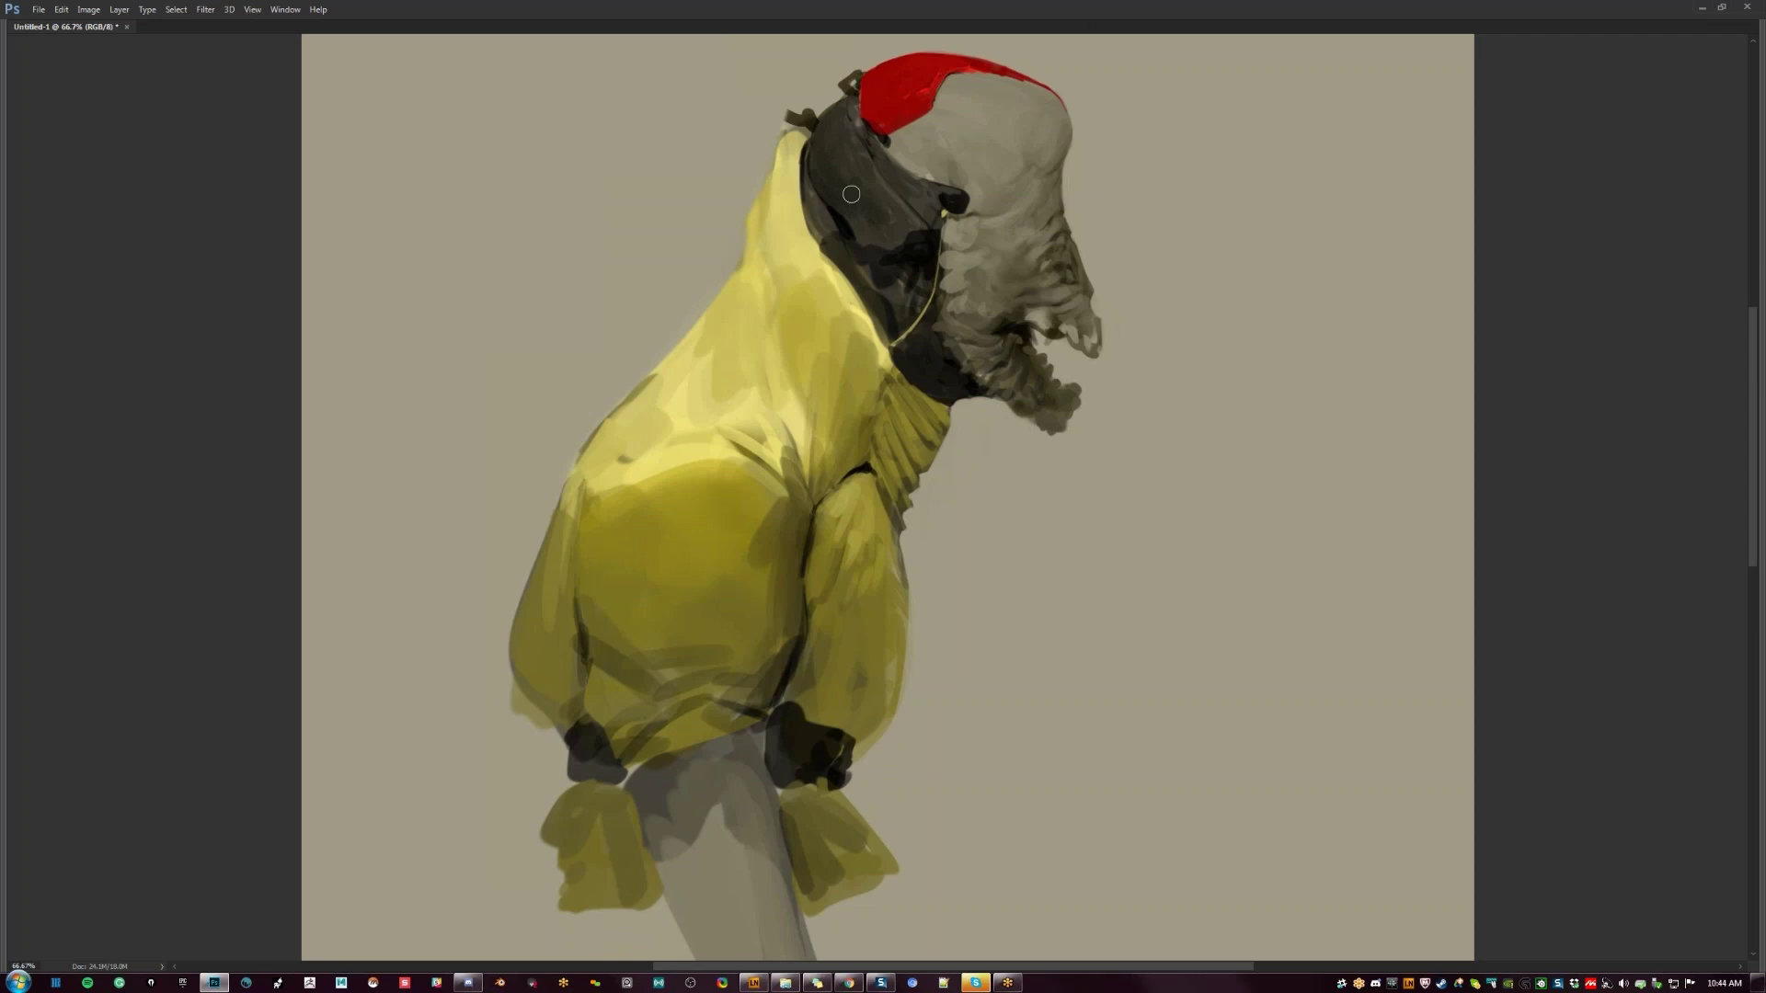
- Review the whole figure in both mirrored views and smooth the shading around the back of the dark hood
key("F4")
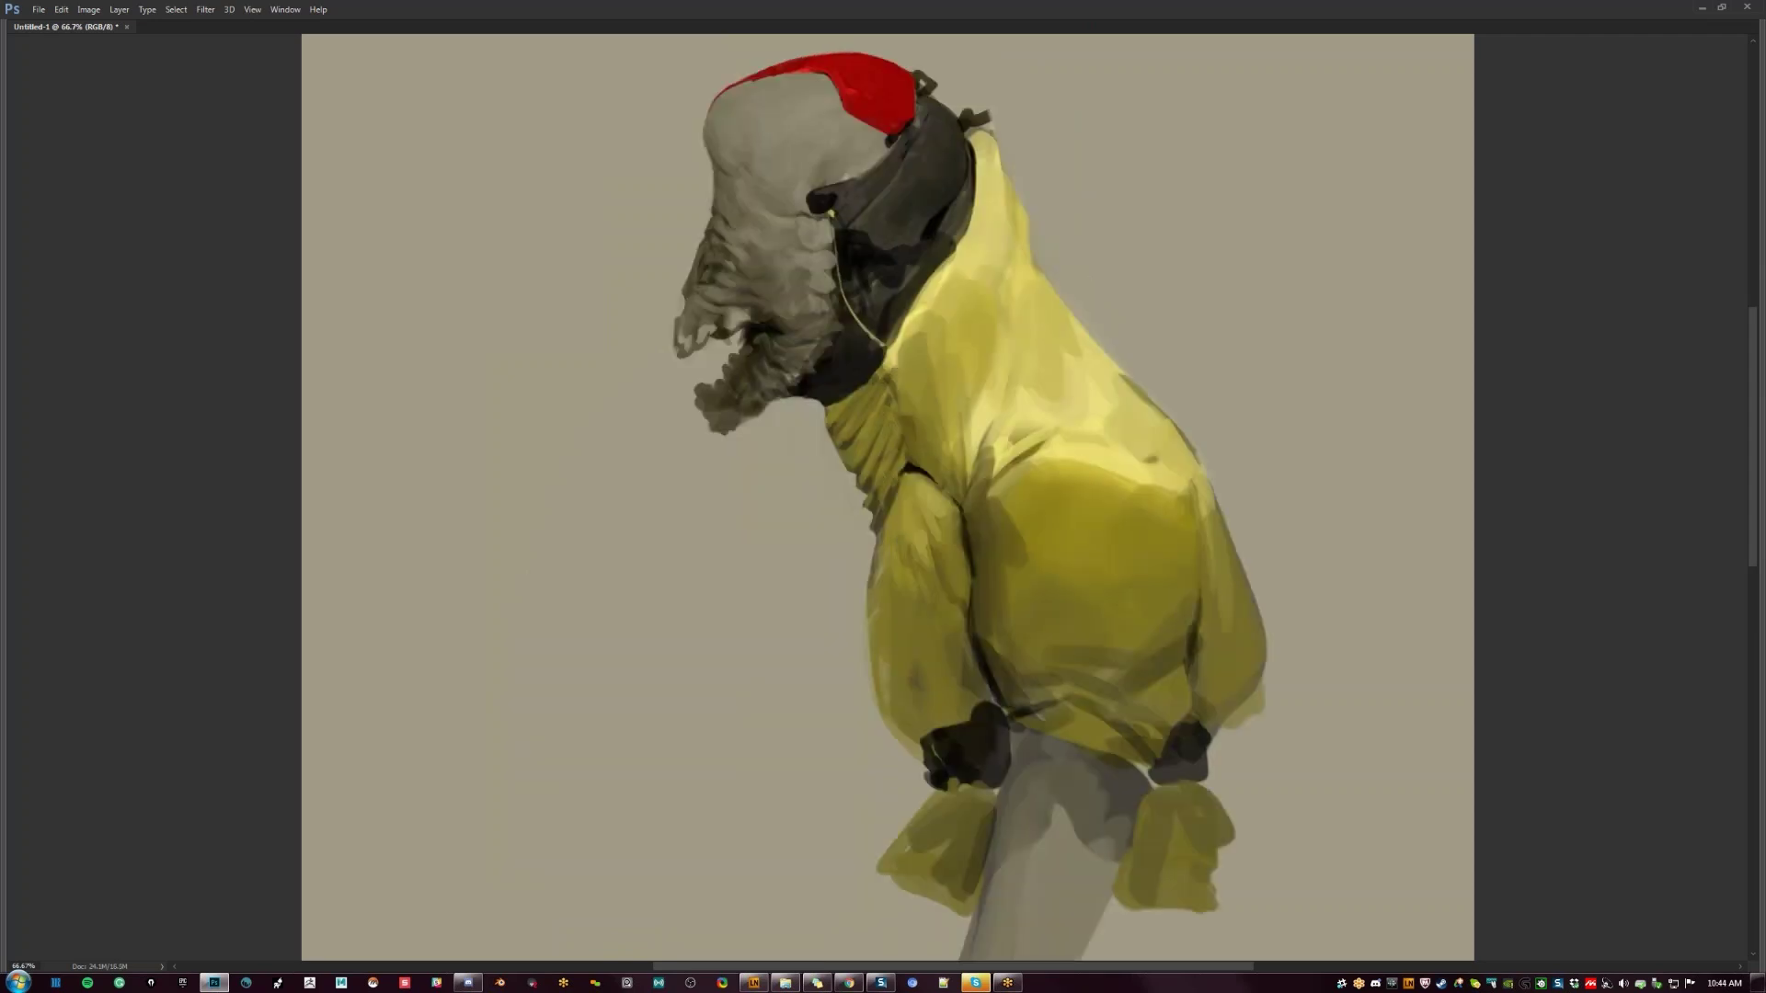
key("ctrl+minus")
key("ctrl+minus")
key("F4")
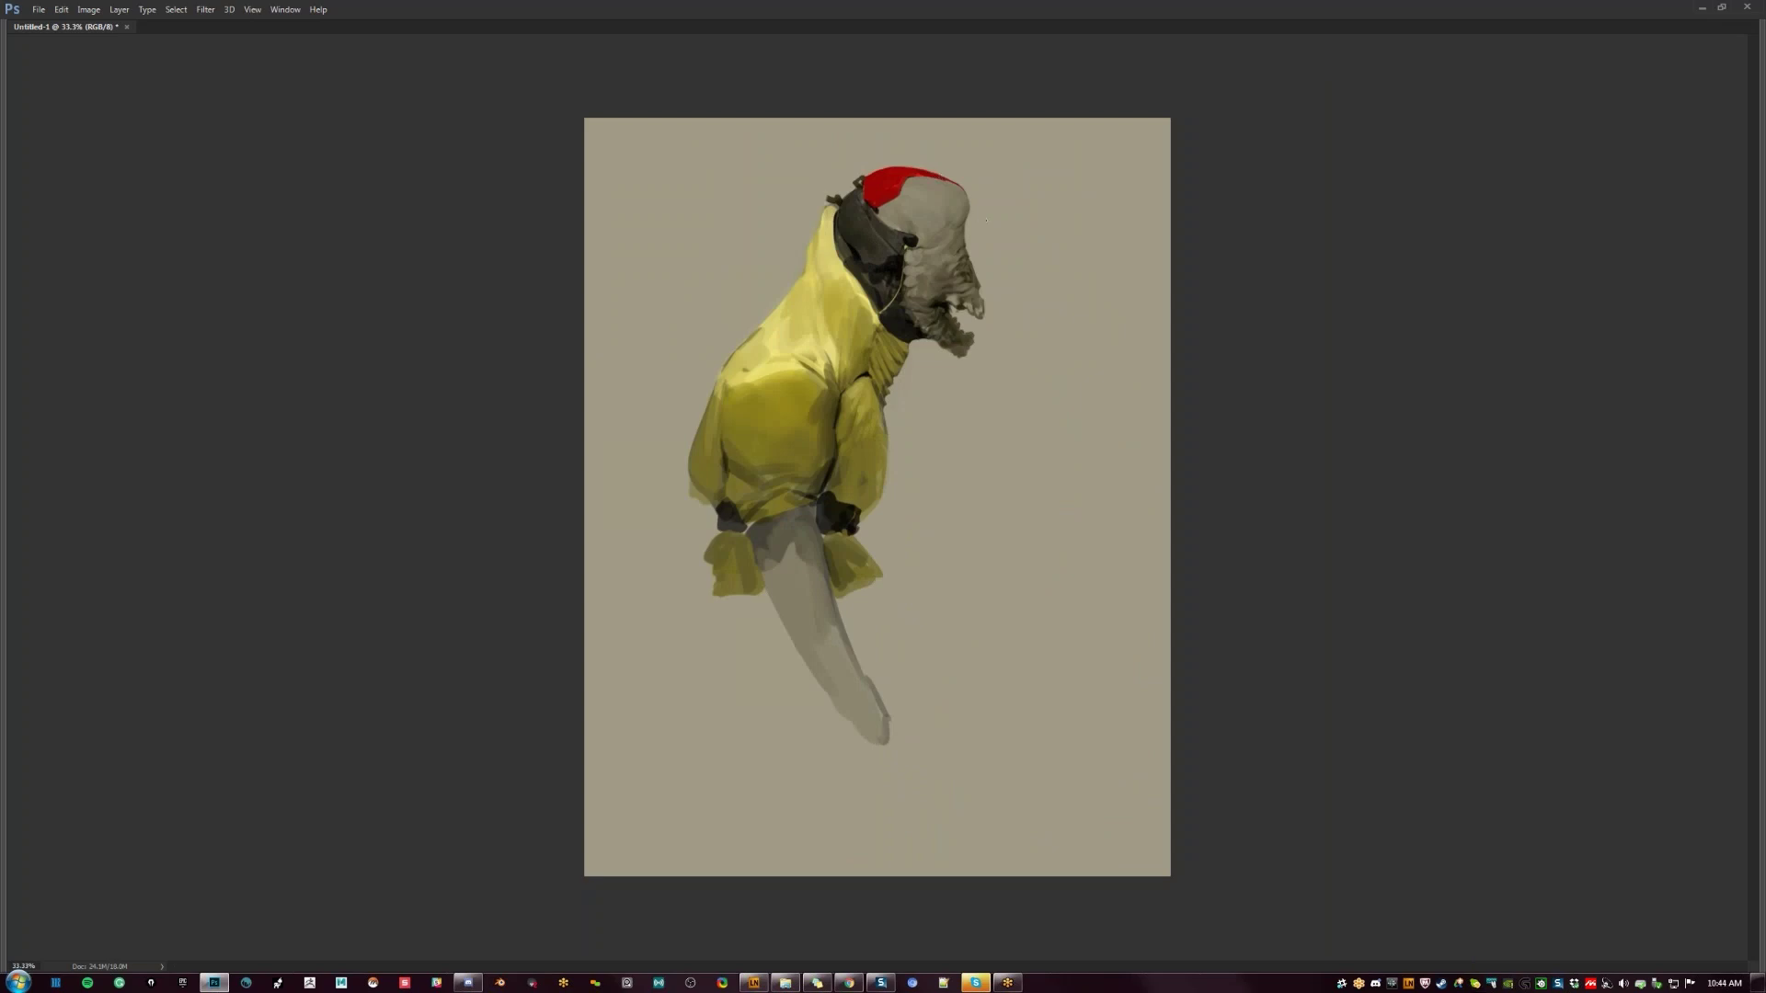
key("ctrl+plus")
key("ctrl+plus")
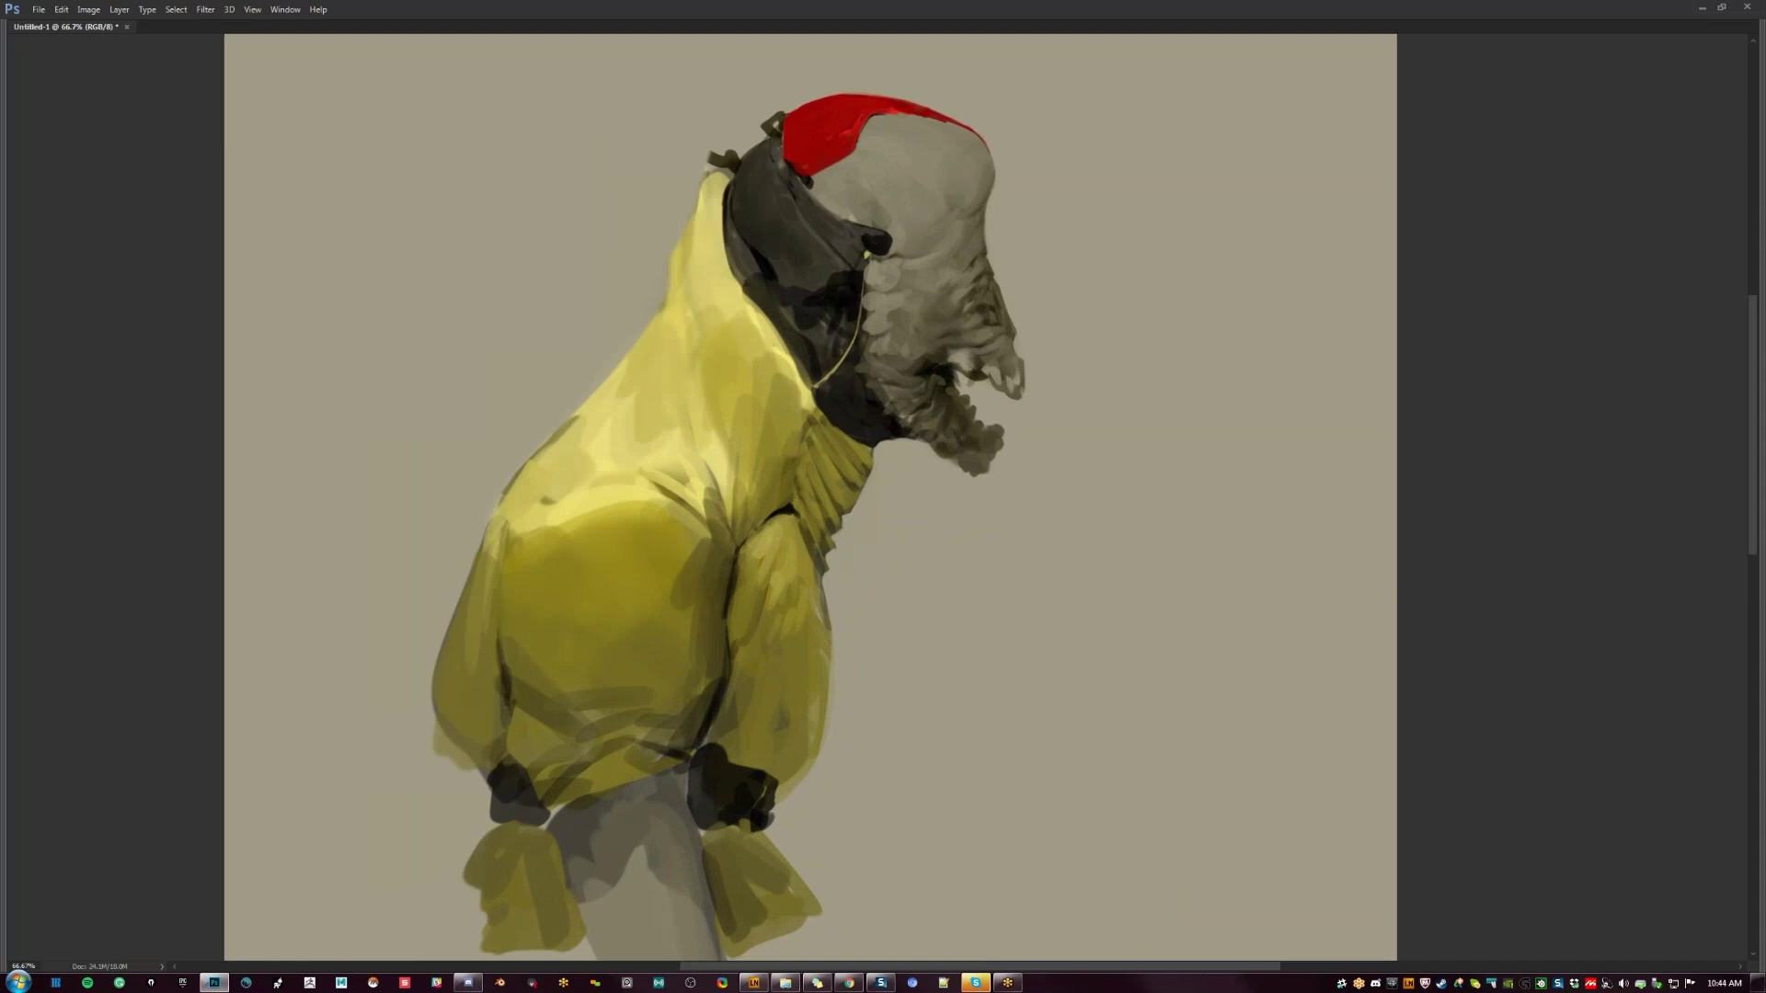
left_click(894, 326, "alt")
key("ctrl+shift+h")
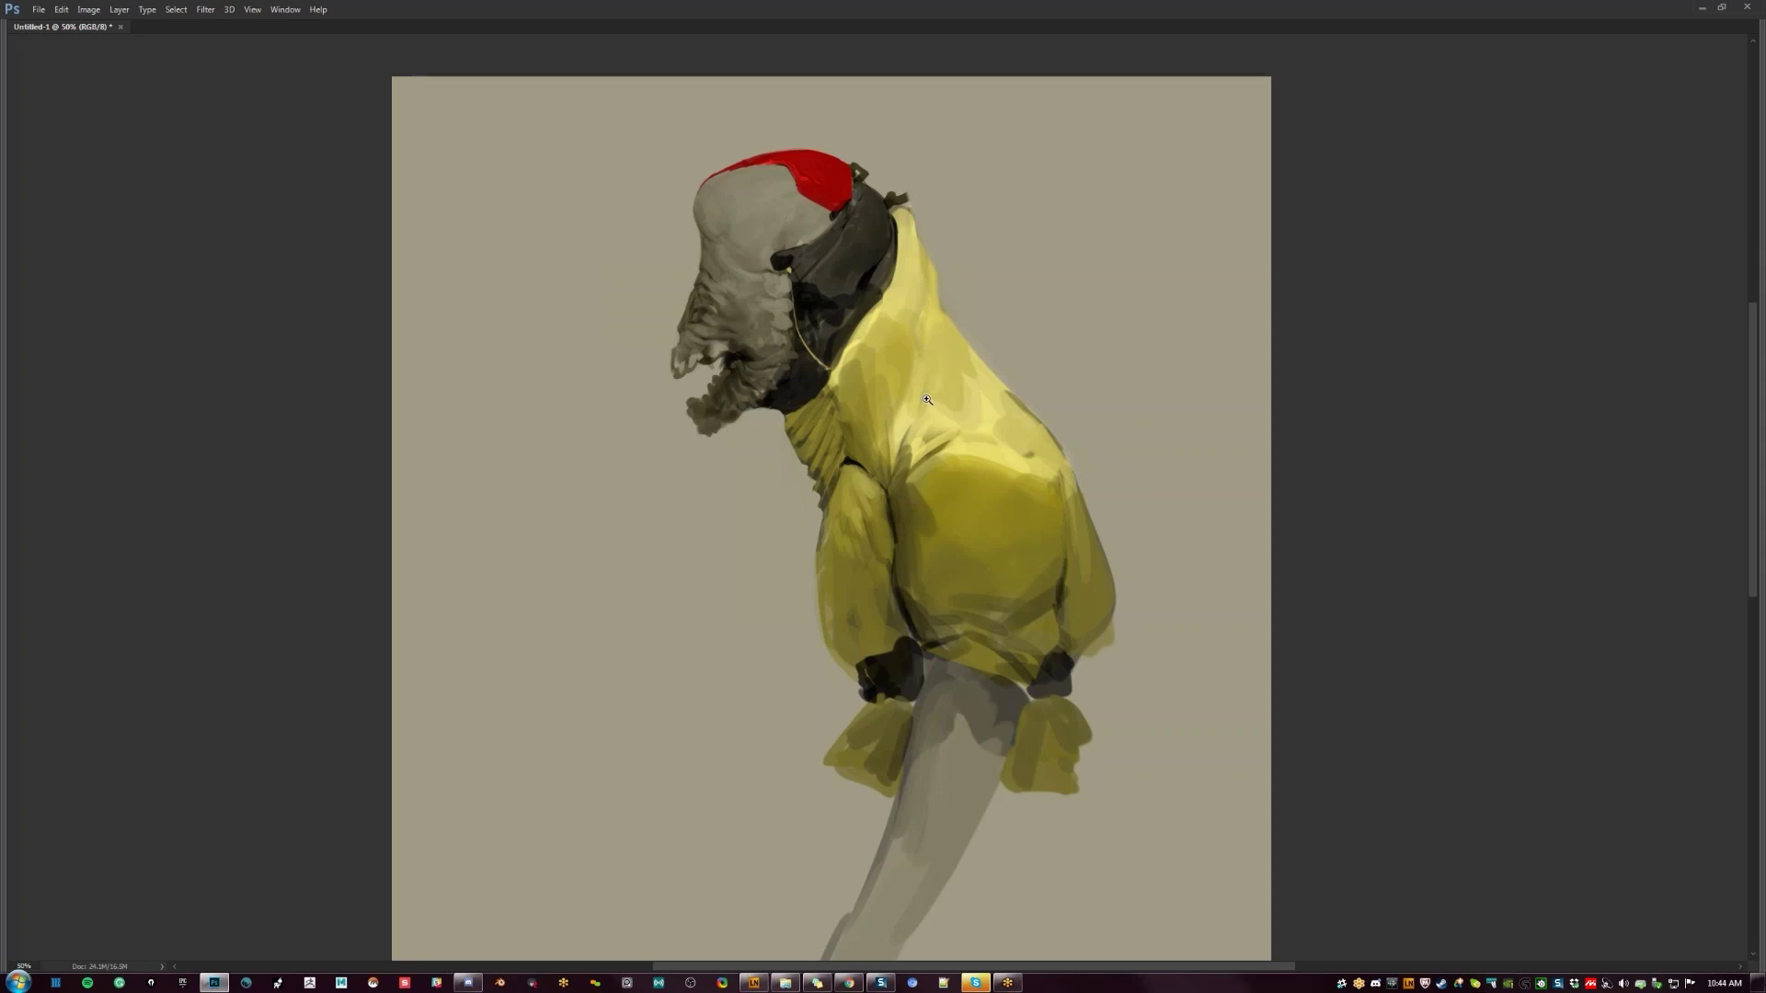
left_click(778, 213)
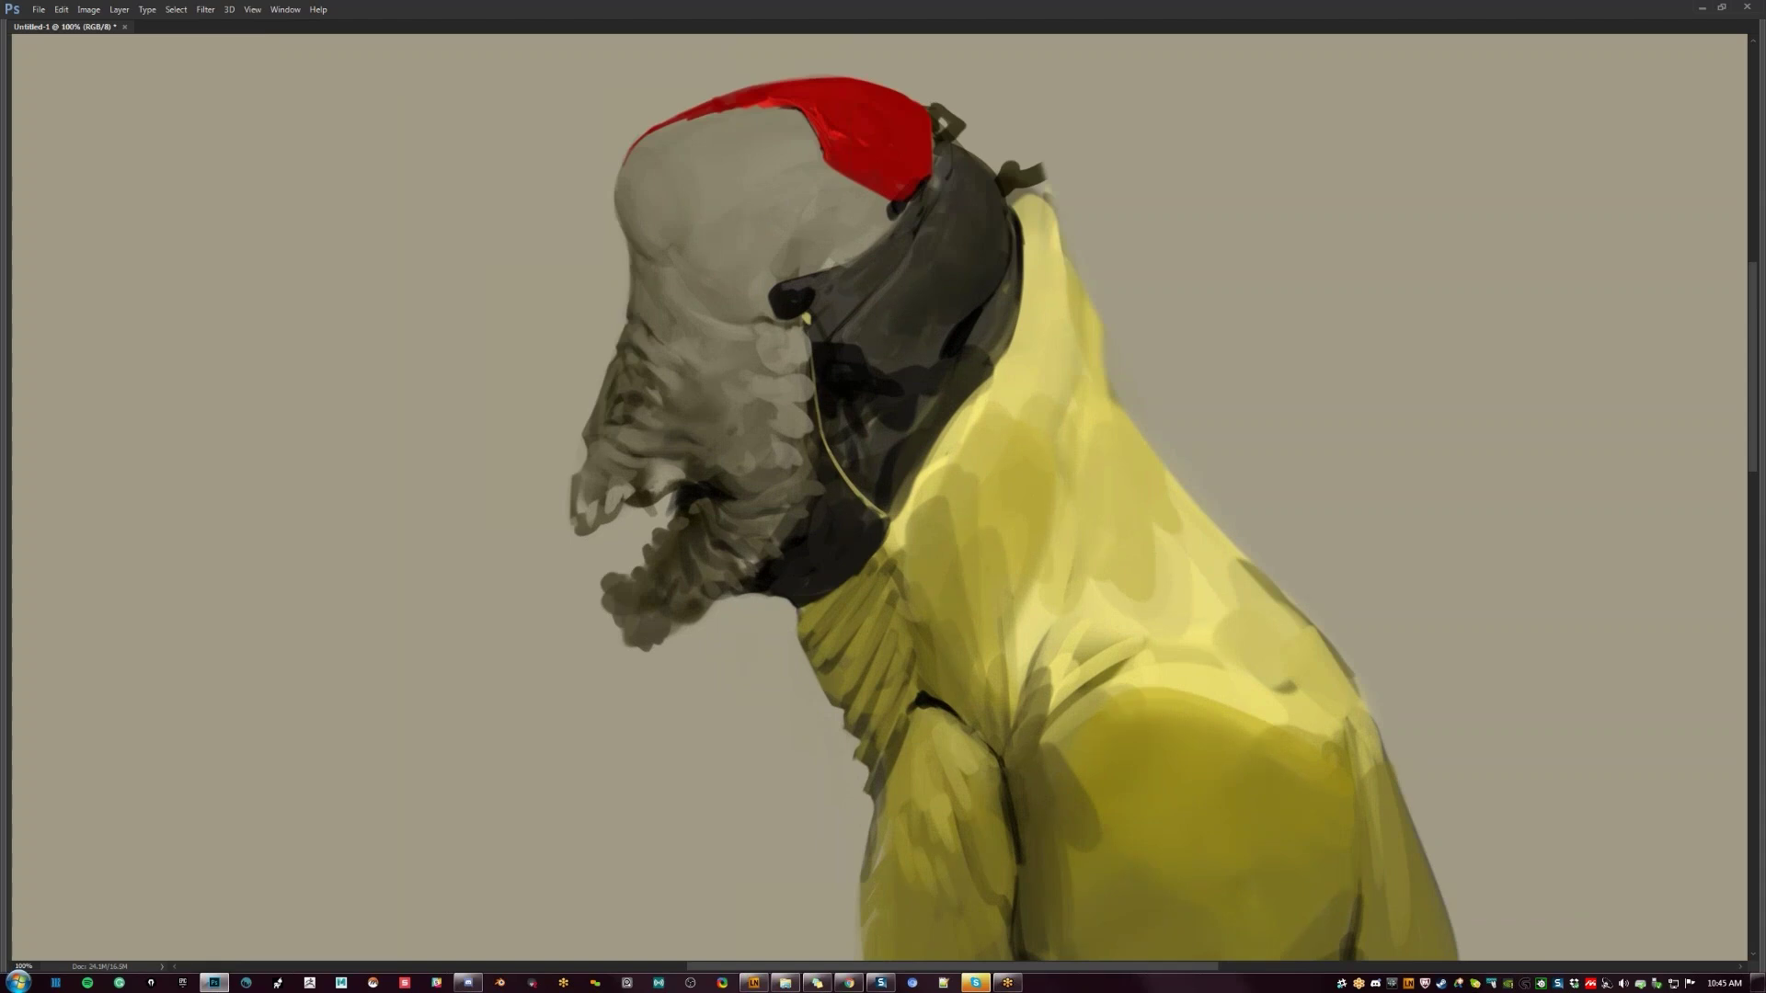
- Mirror the canvas and draw a thin dark line below the red cap's lower edge with a smaller brush
key("ctrl+shift+h")
key("Tab")
key("Tab")
left_click_drag(973, 353, 752, 336)
key("[")
key("[")
key("[")
mouse_move(672, 189)
left_mouse_down()
mouse_move(663, 201)
mouse_move(722, 159)
left_mouse_up()
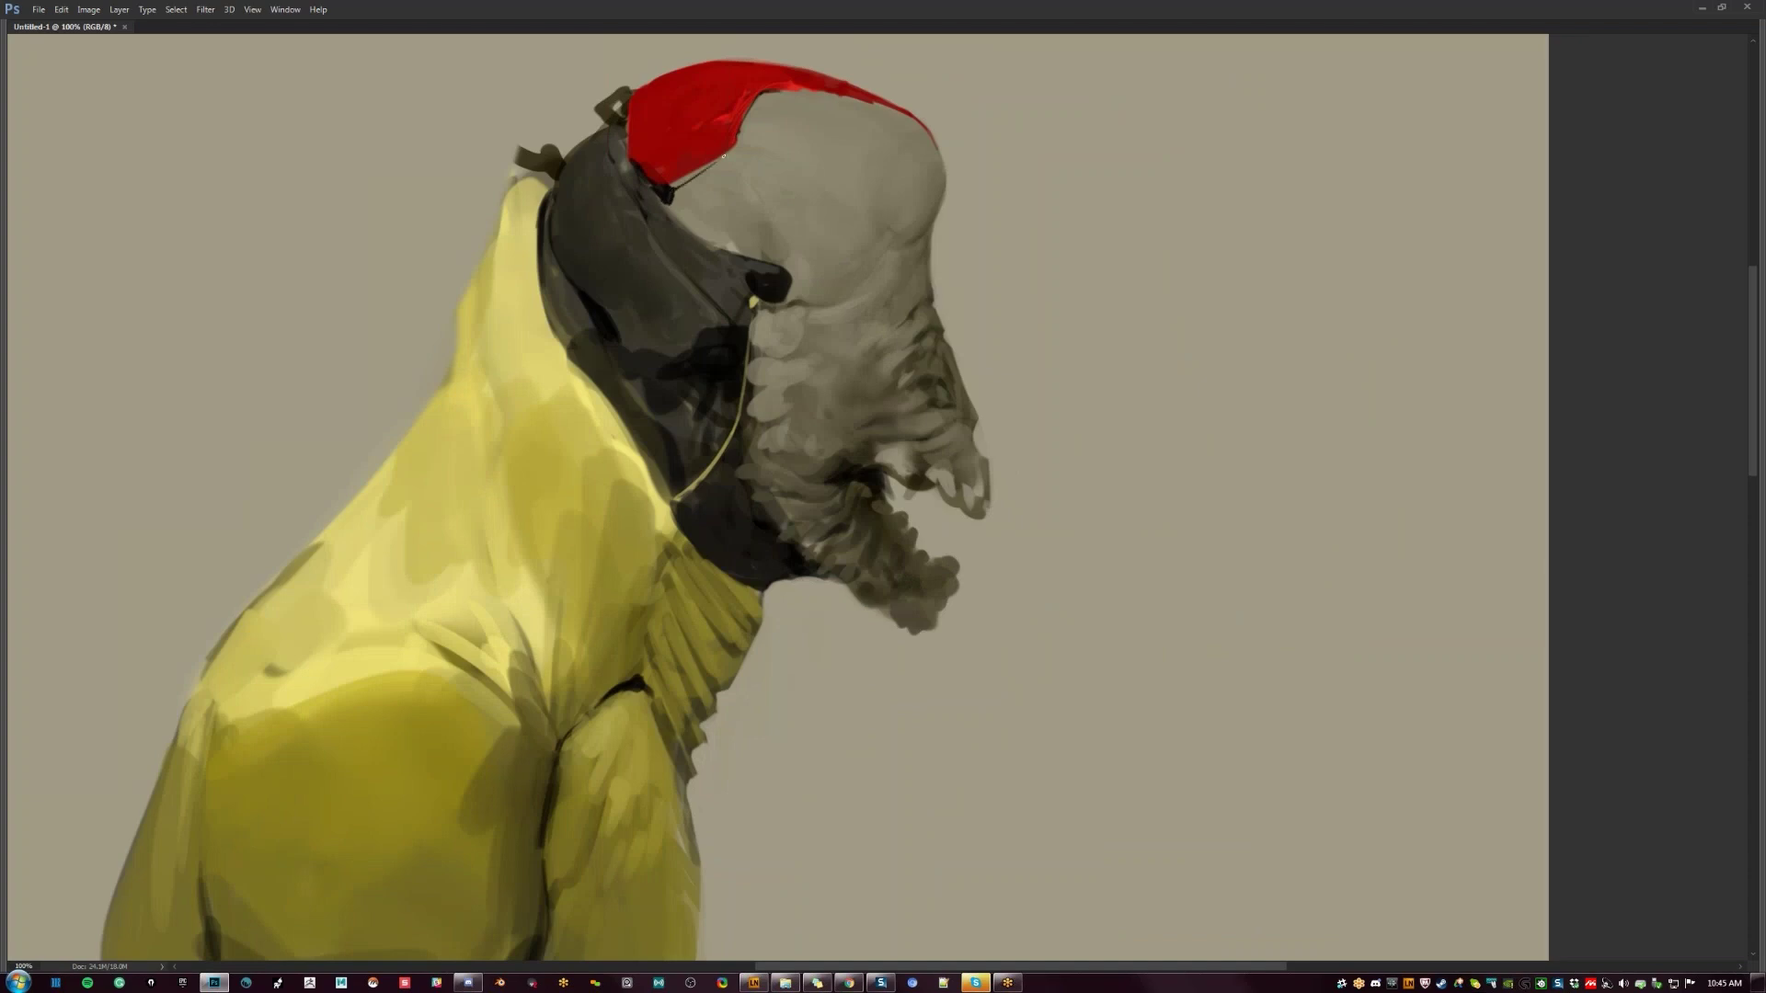
- Mirror the canvas and repaint the grey skin between the red cap and the dark hood's edge with softer tones
left_click(724, 217, "alt")
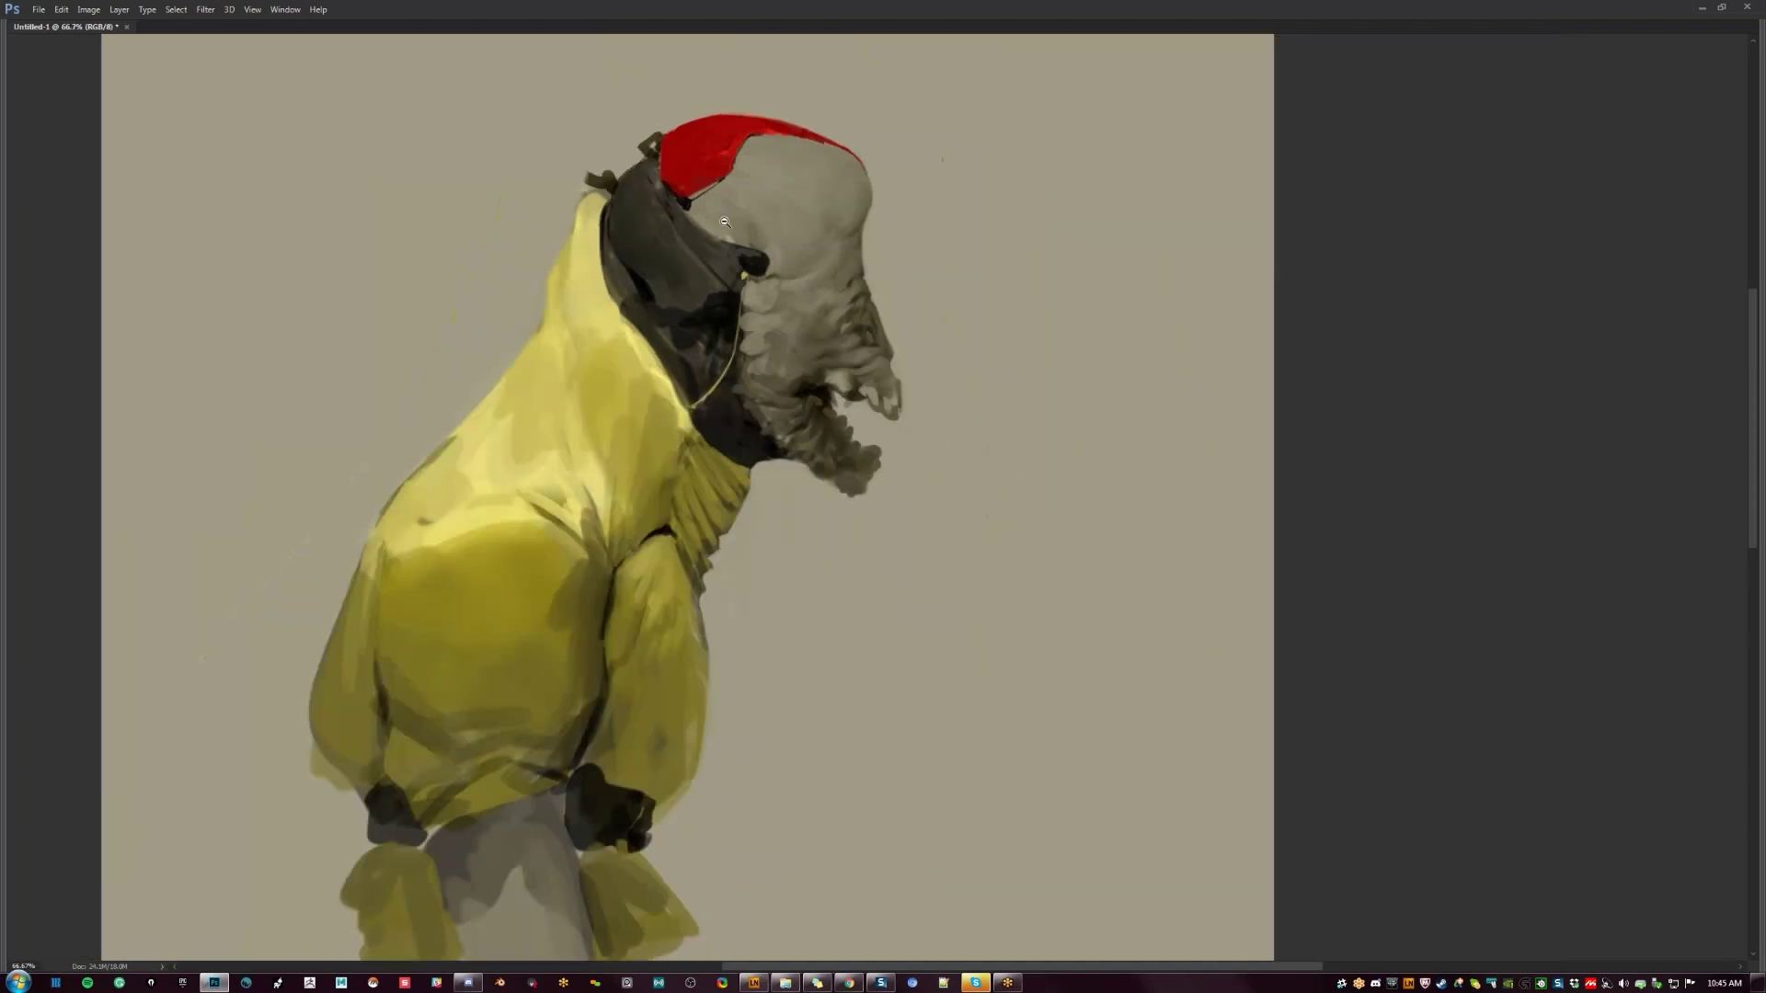
left_click(724, 230, "alt")
key("ctrl+shift+h")
left_click(681, 241, "ctrl")
scroll(591, 190, "up", 2)
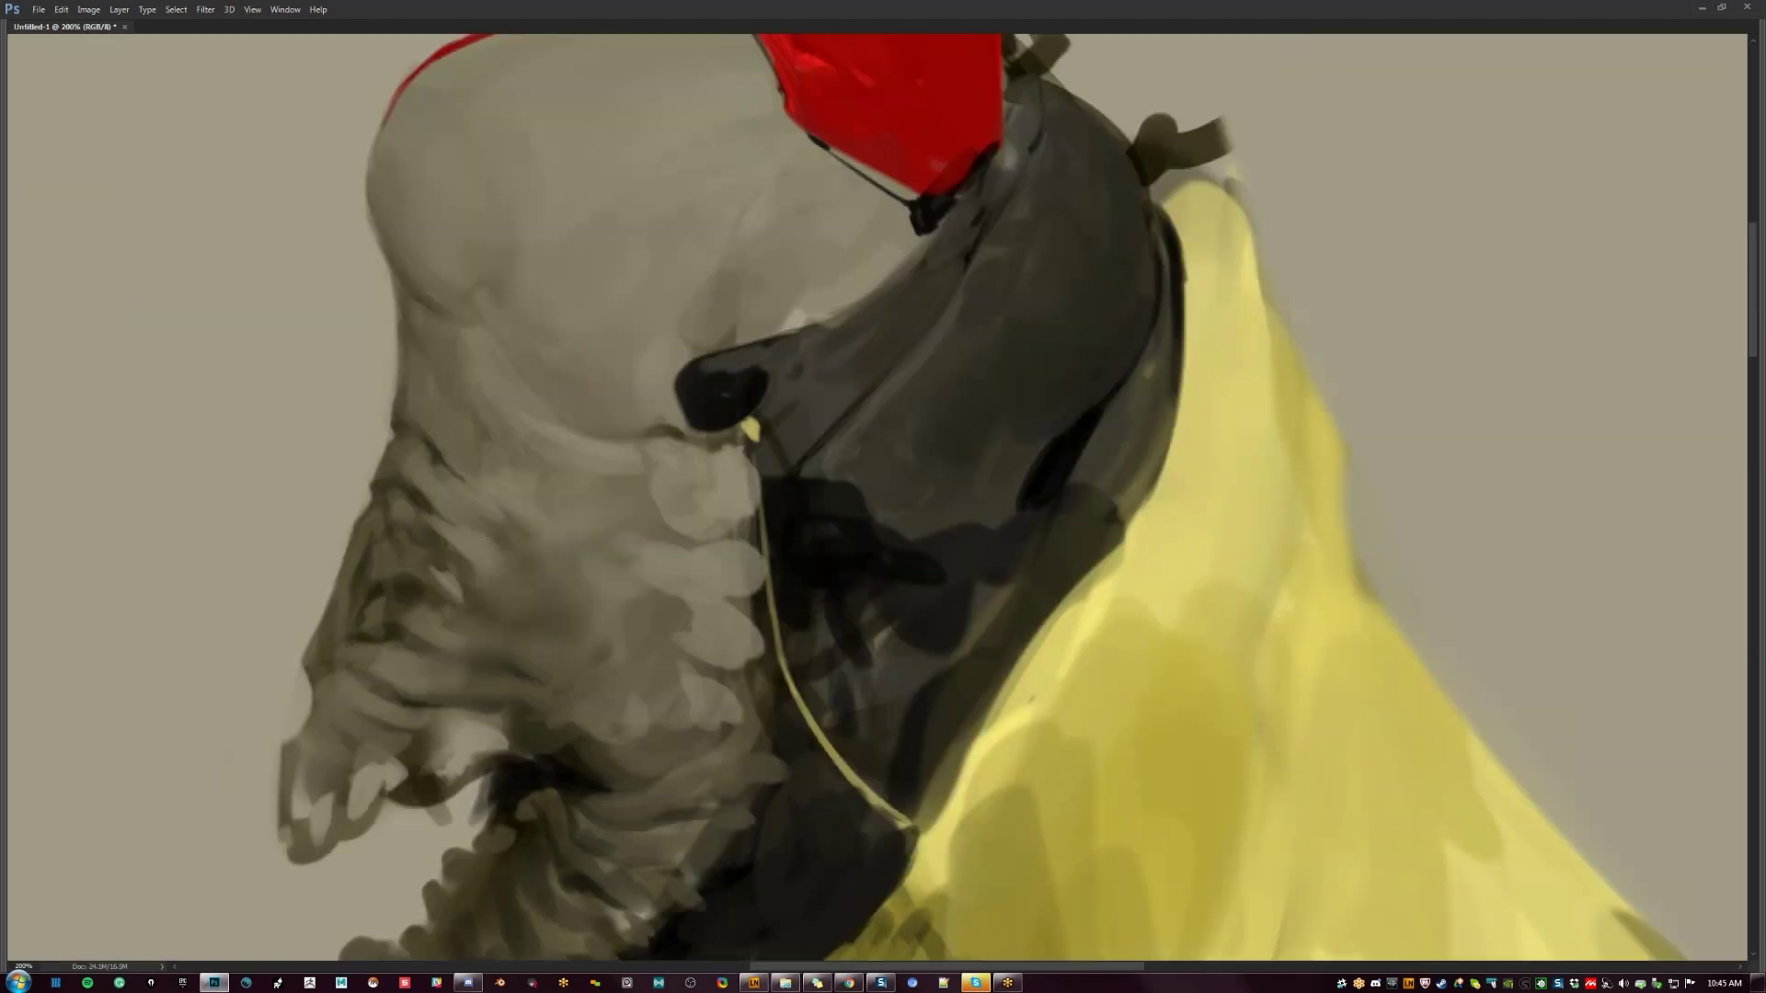
mouse_move(860, 301)
left_mouse_down()
mouse_move(772, 318)
mouse_move(768, 276)
mouse_move(752, 324)
mouse_move(788, 253)
mouse_move(781, 300)
mouse_move(796, 274)
mouse_move(791, 300)
mouse_move(825, 278)
mouse_move(805, 215)
left_mouse_up()
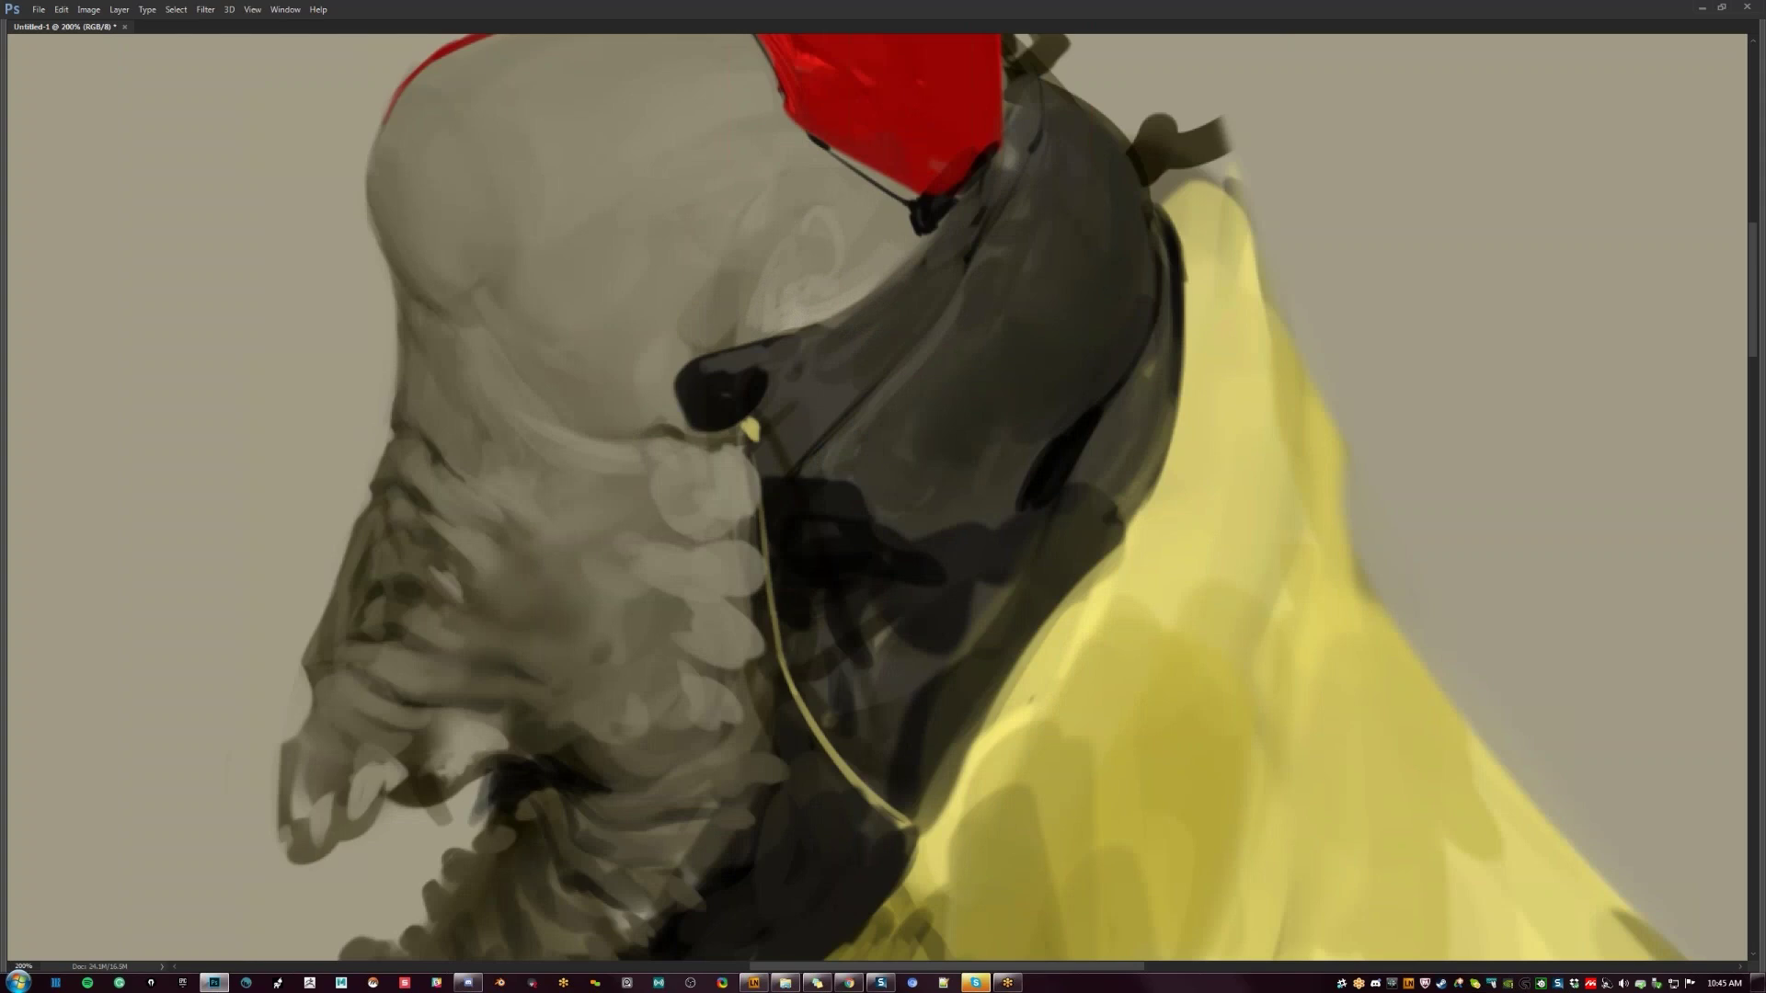
mouse_move(758, 253)
left_mouse_down()
mouse_move(746, 287)
mouse_move(749, 253)
mouse_move(837, 254)
mouse_move(859, 234)
left_mouse_up()
left_click_drag(773, 333, 842, 310)
key("z")
left_click(890, 315, "alt")
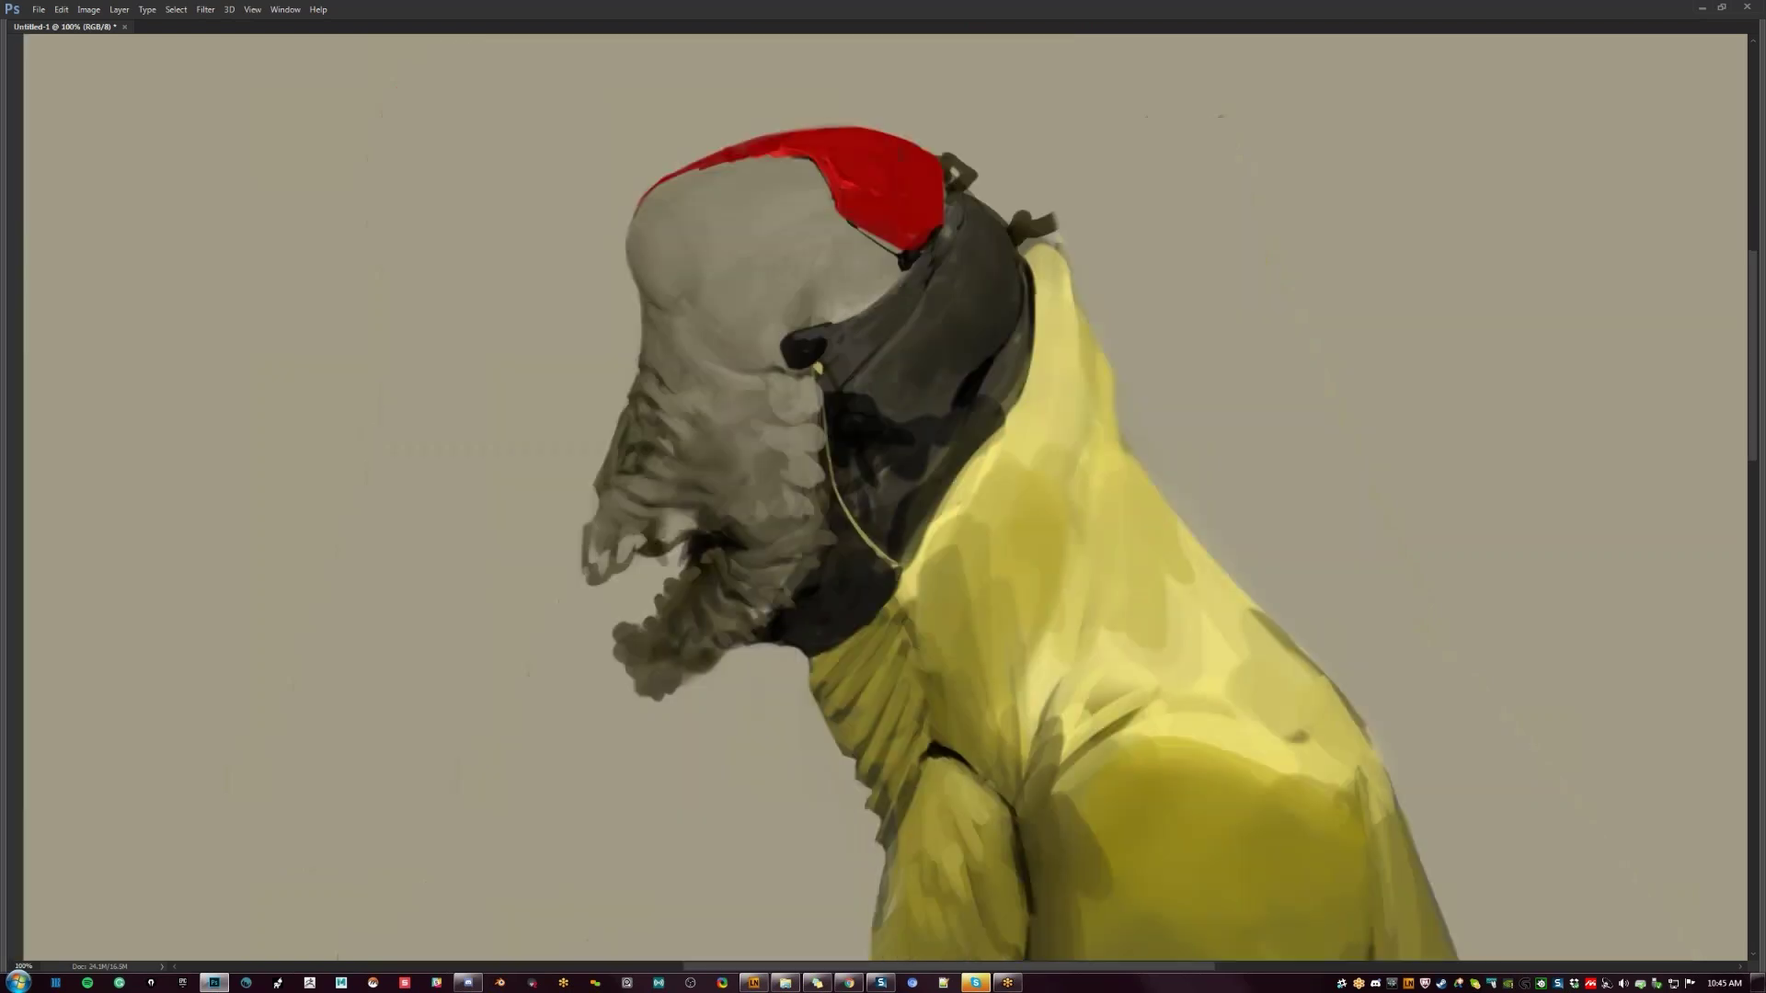
- Mirror the canvas, compare the whole figure, and refine the grey cheek bumps just below the black eyepiece
left_click(888, 318, "alt")
left_click(889, 318, "alt")
key("ctrl+shift+h")
key("ctrl+plus")
key("ctrl+plus")
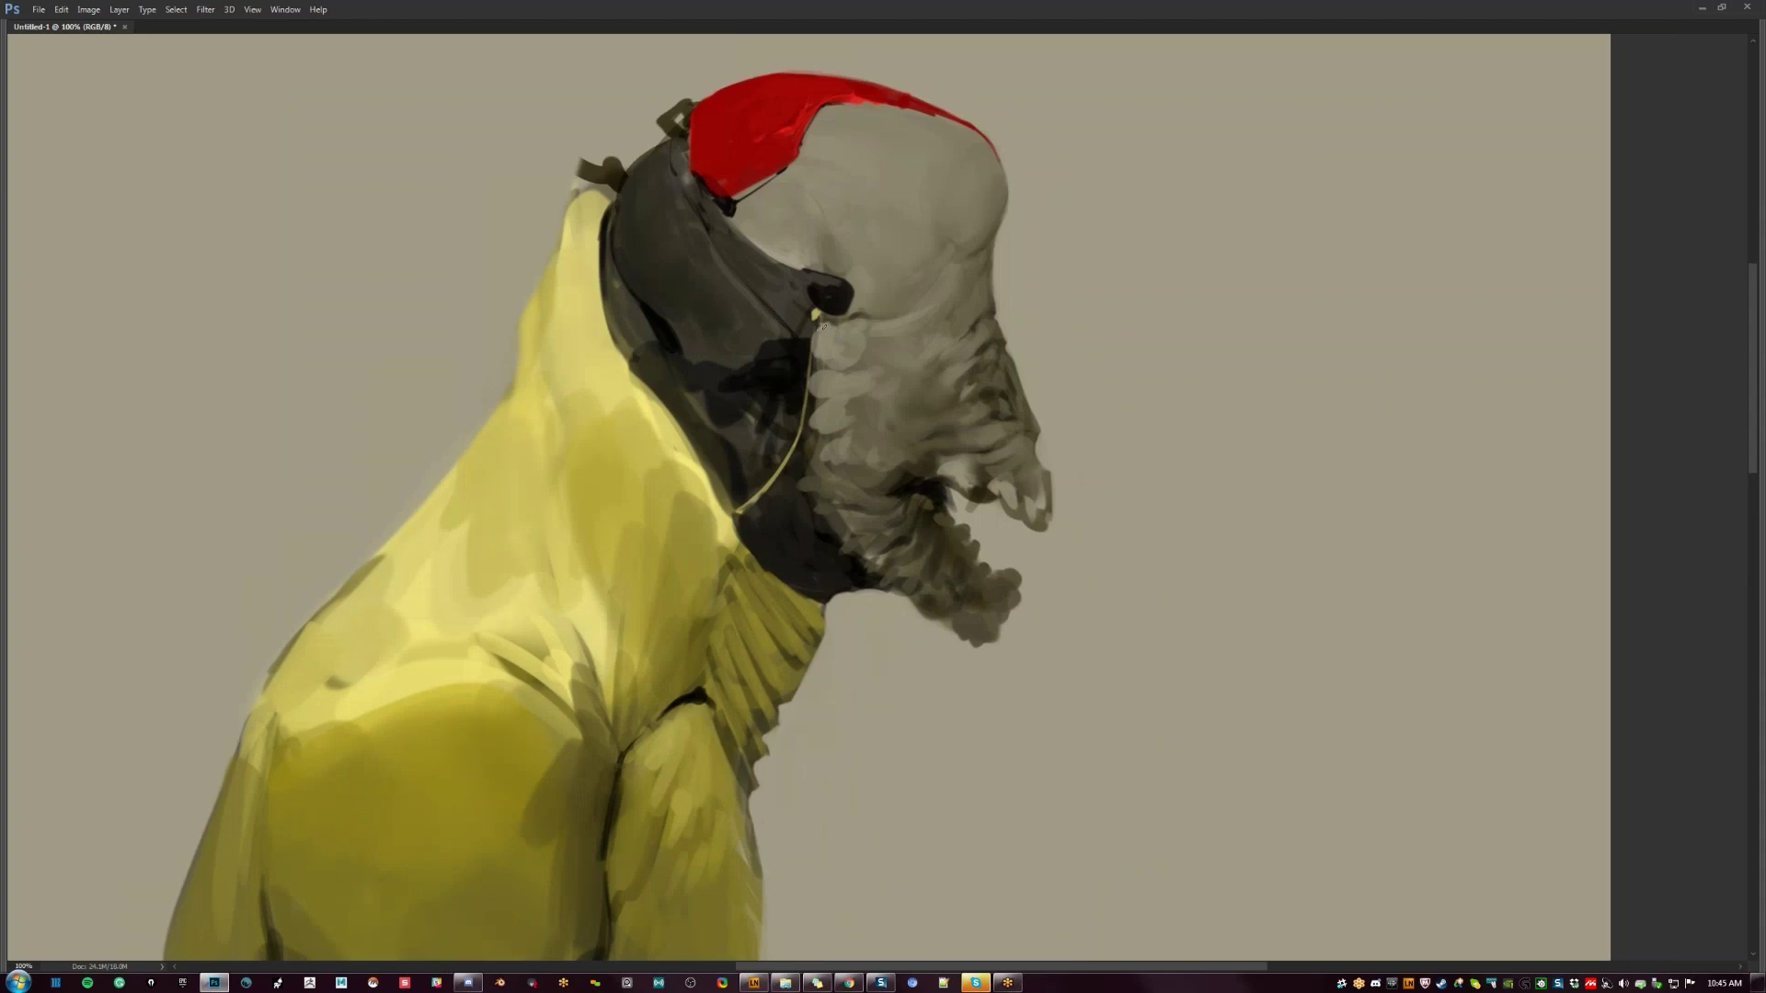
left_click_drag(819, 346, 841, 339)
mouse_move(850, 346)
left_mouse_down()
mouse_move(821, 331)
mouse_move(859, 355)
left_mouse_up()
key("ctrl+minus")
key("ctrl+minus")
key("ctrl+minus")
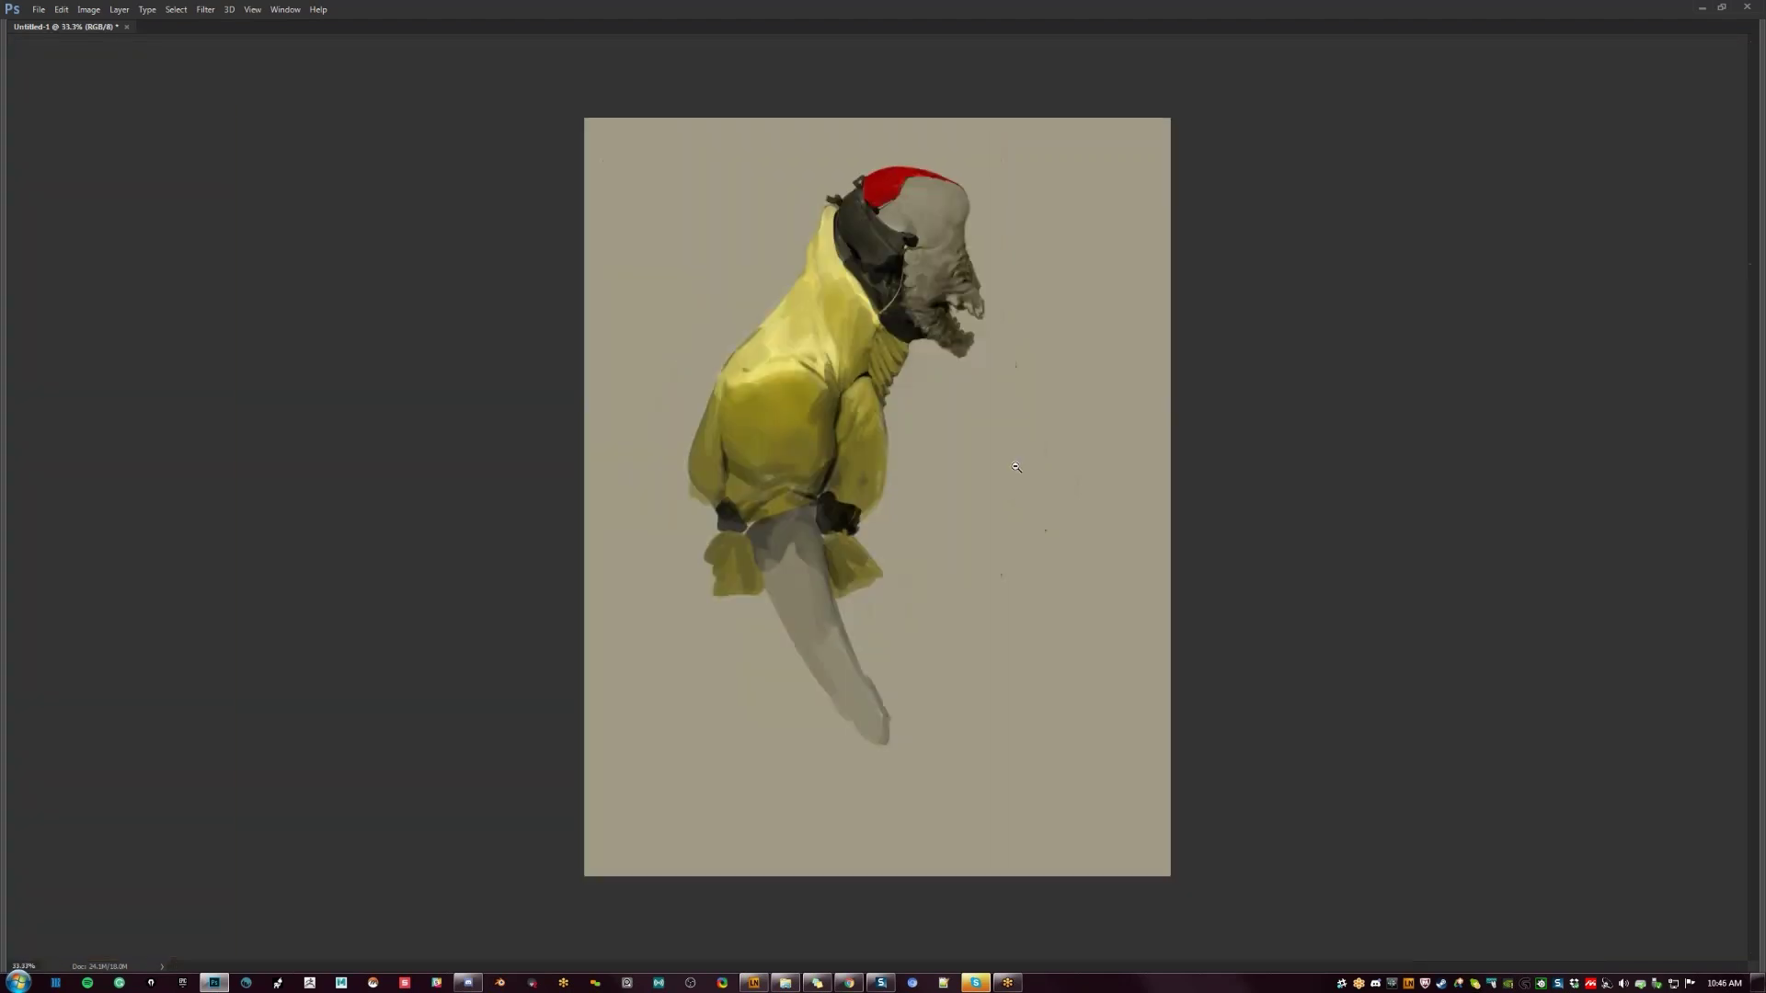
- Mirror the canvas back and forth and roughen the nose's outline with small ragged bumps
key("ctrl+shift+h")
left_click(812, 287, "ctrl")
left_click(812, 288, "ctrl")
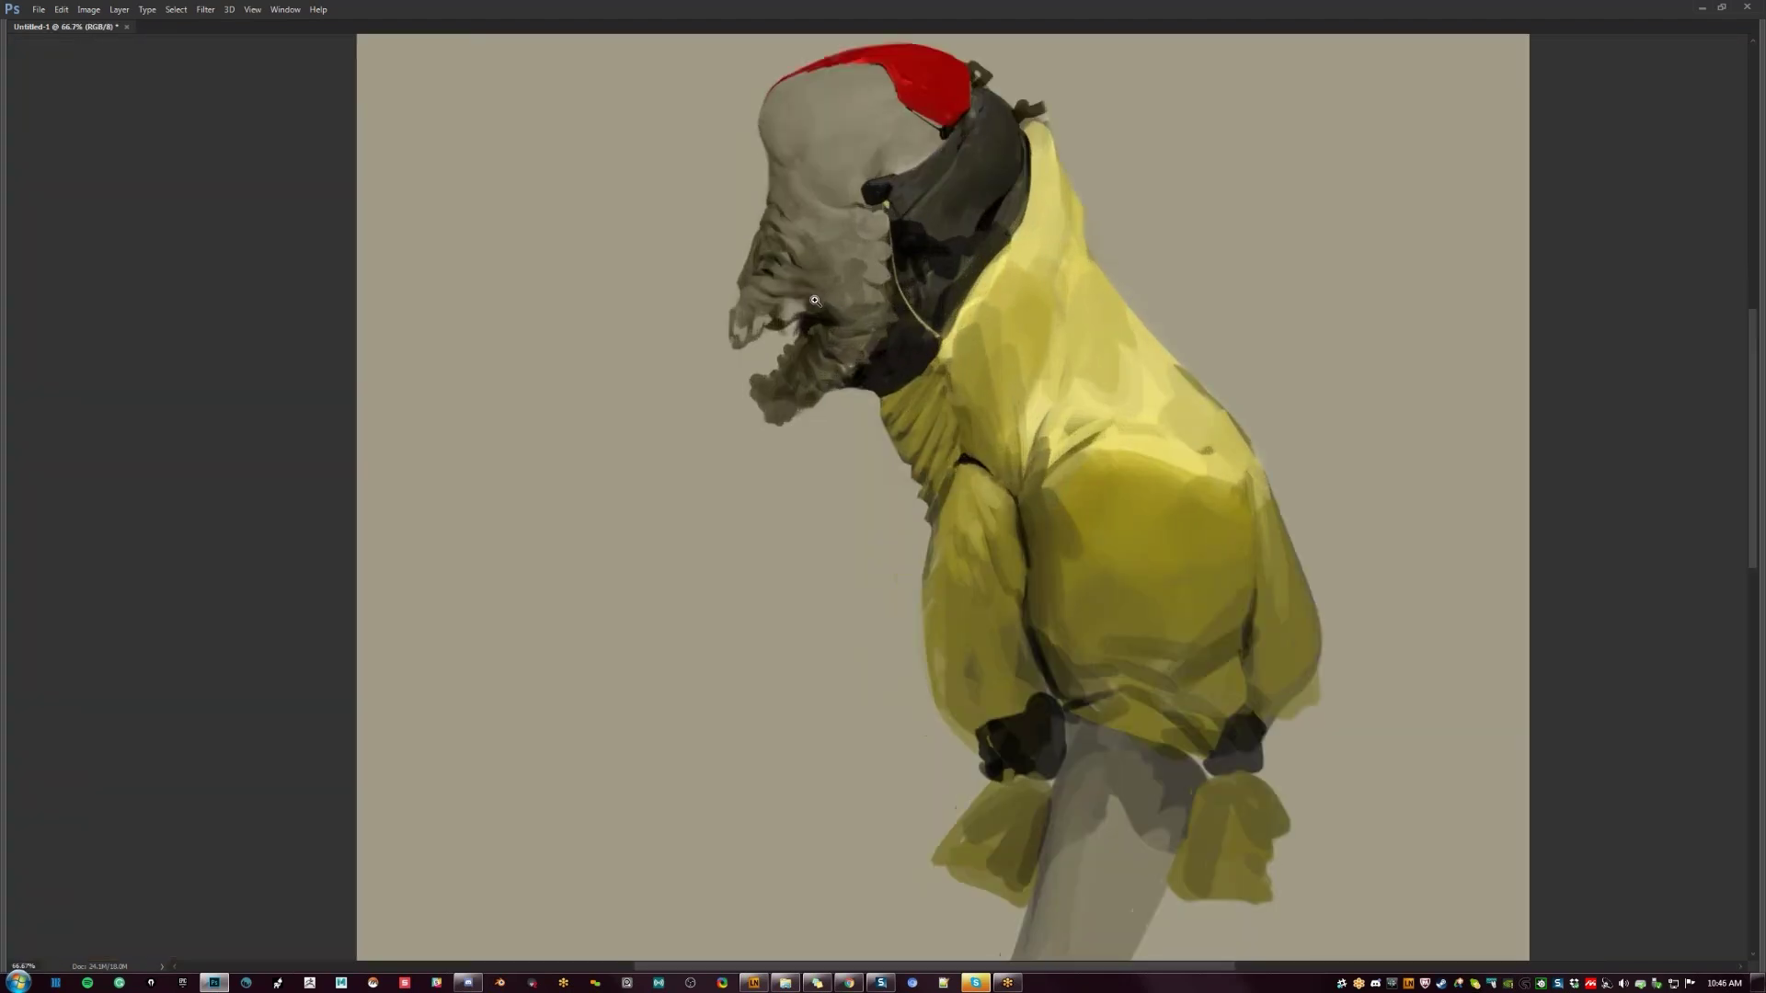
left_click(812, 288, "ctrl")
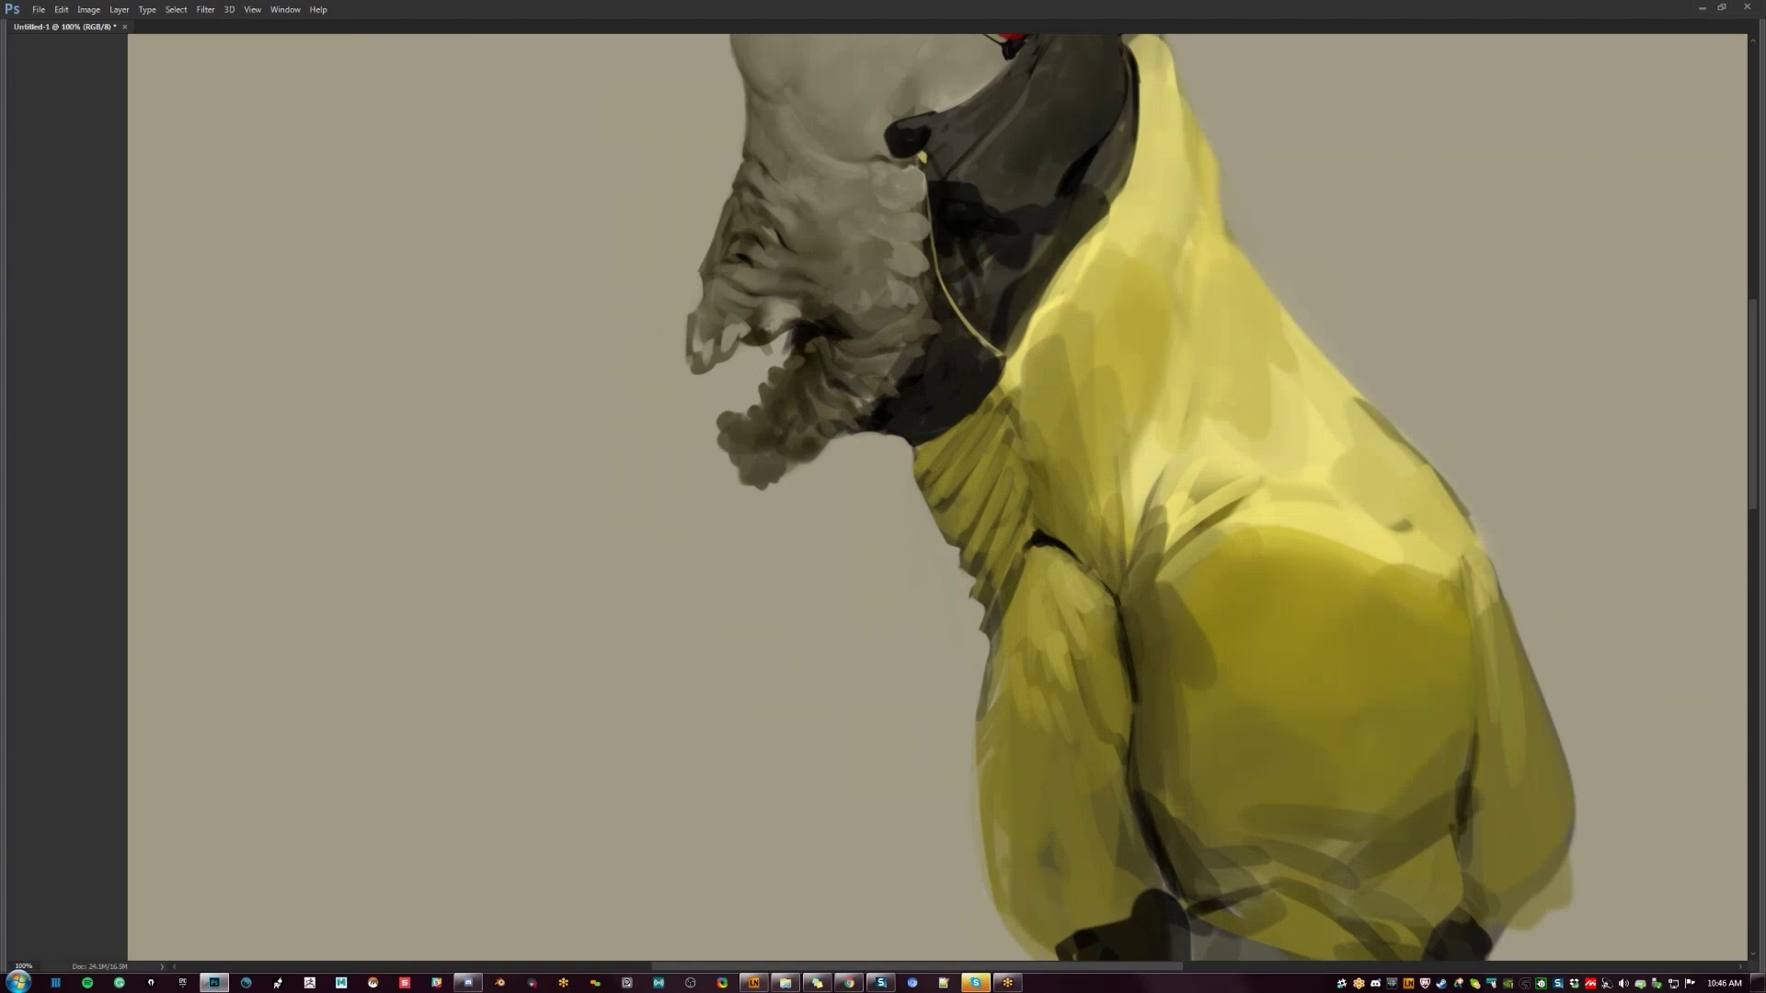
key("ctrl+shift+h")
left_click_drag(1140, 347, 1282, 410)
key("ctrl+shift+h")
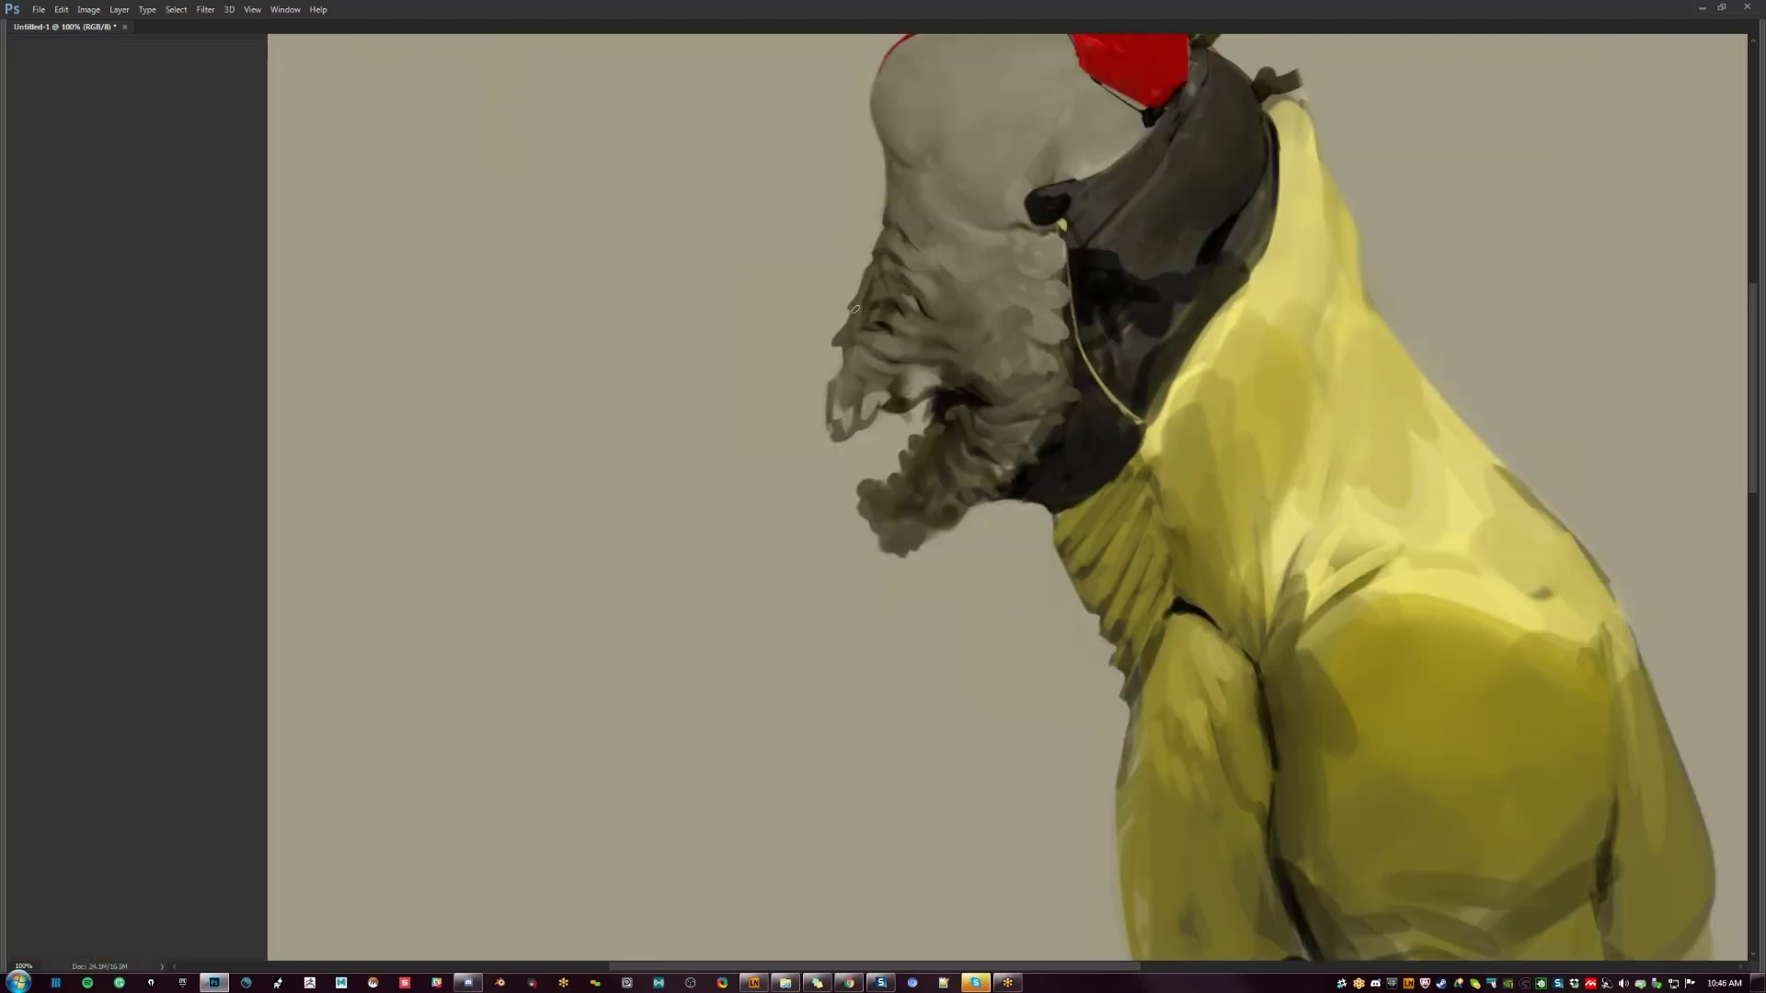
key("ctrl+minus")
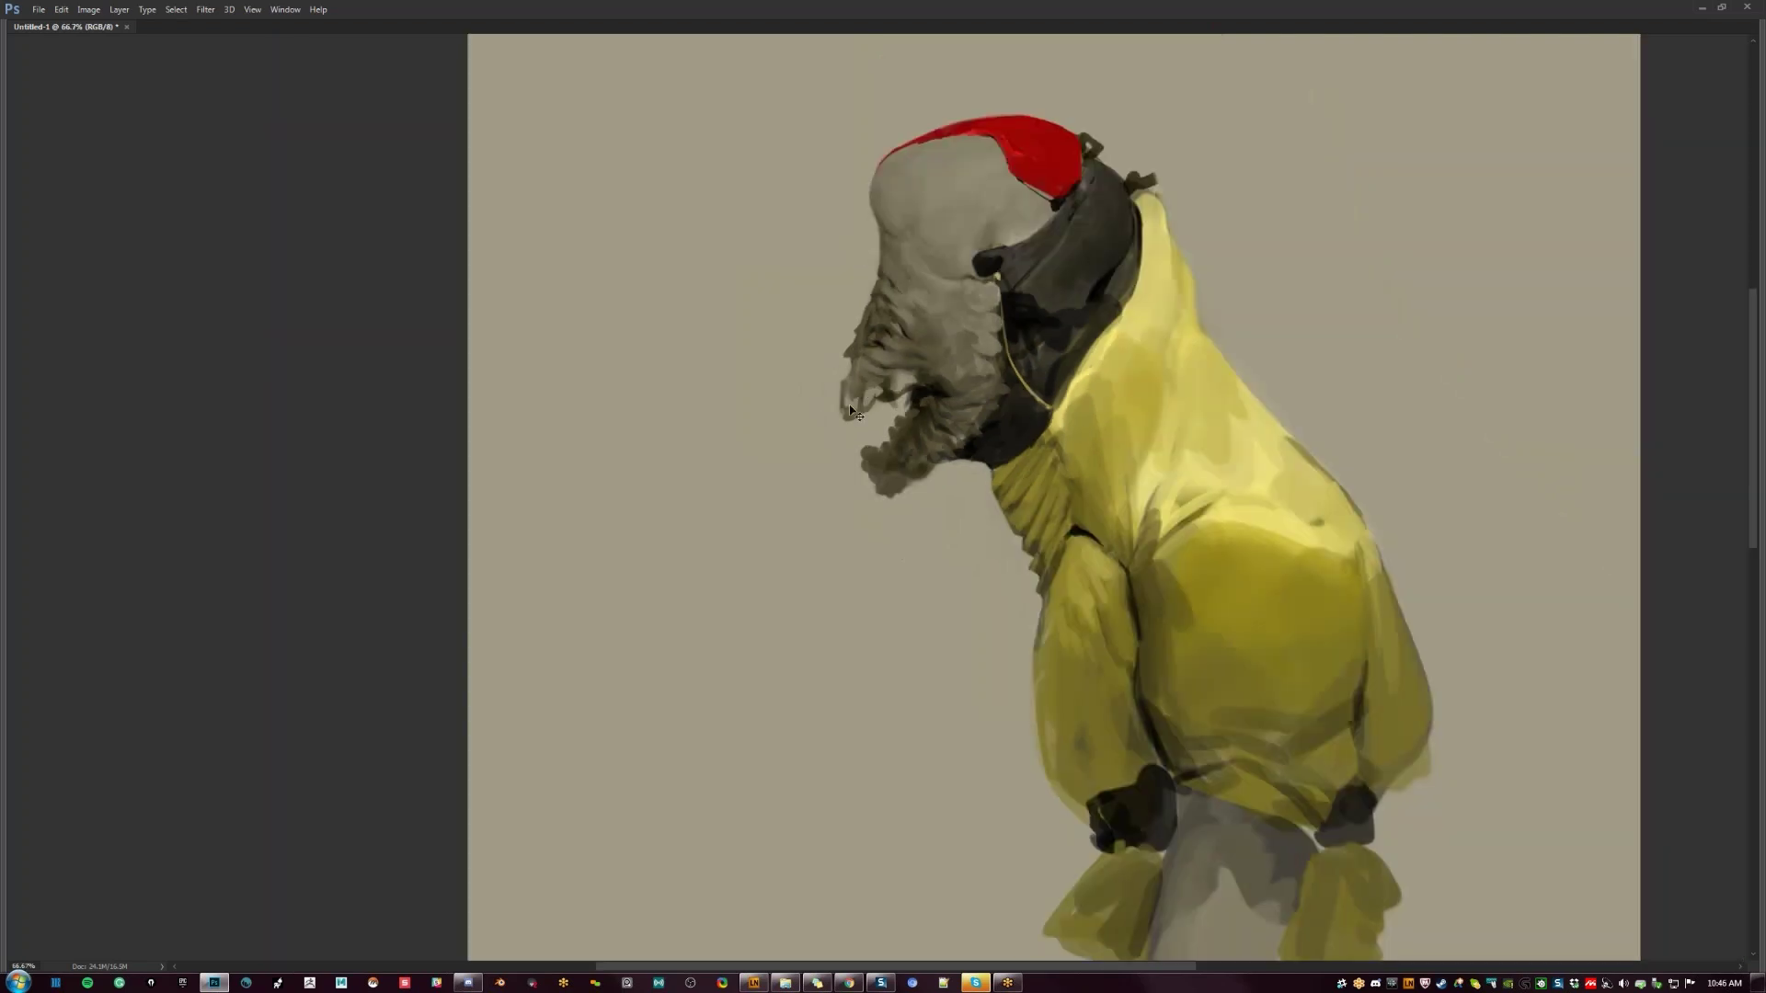
key("h")
key("ctrl+plus")
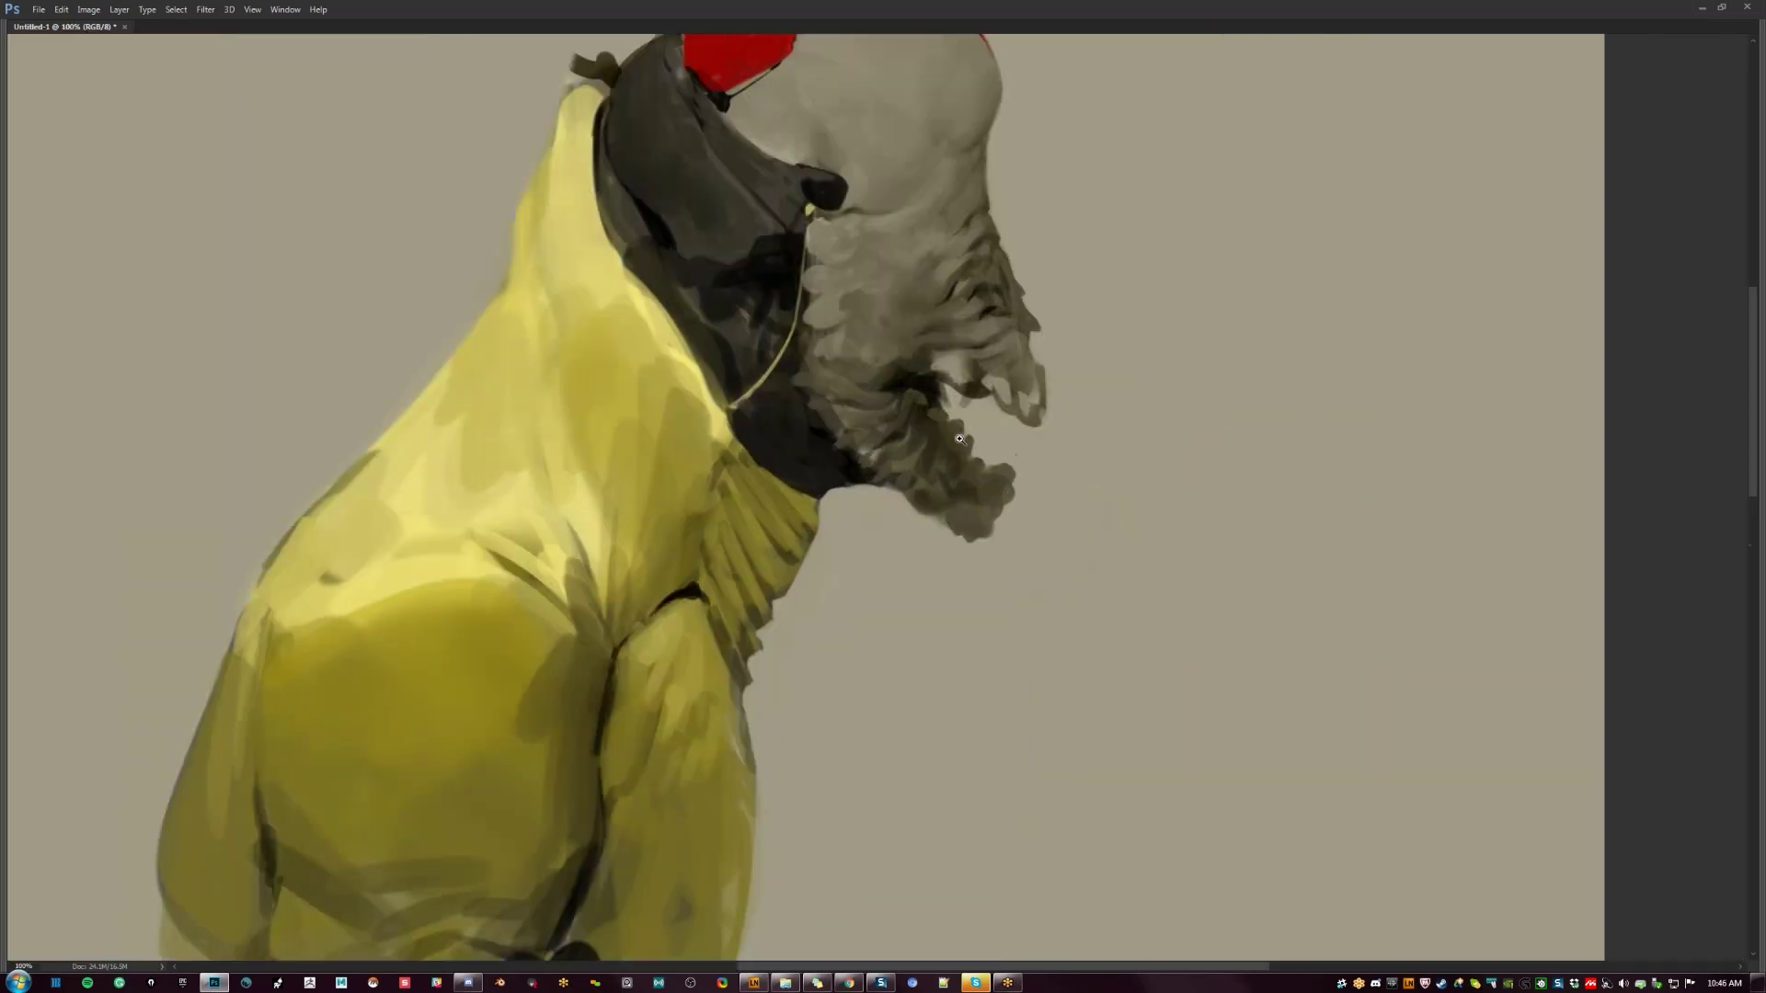
- Reshape the underside of the chin into a smooth curve ending in a pointed tip
left_click_drag(898, 491, 985, 552)
left_click_drag(923, 244, 906, 350)
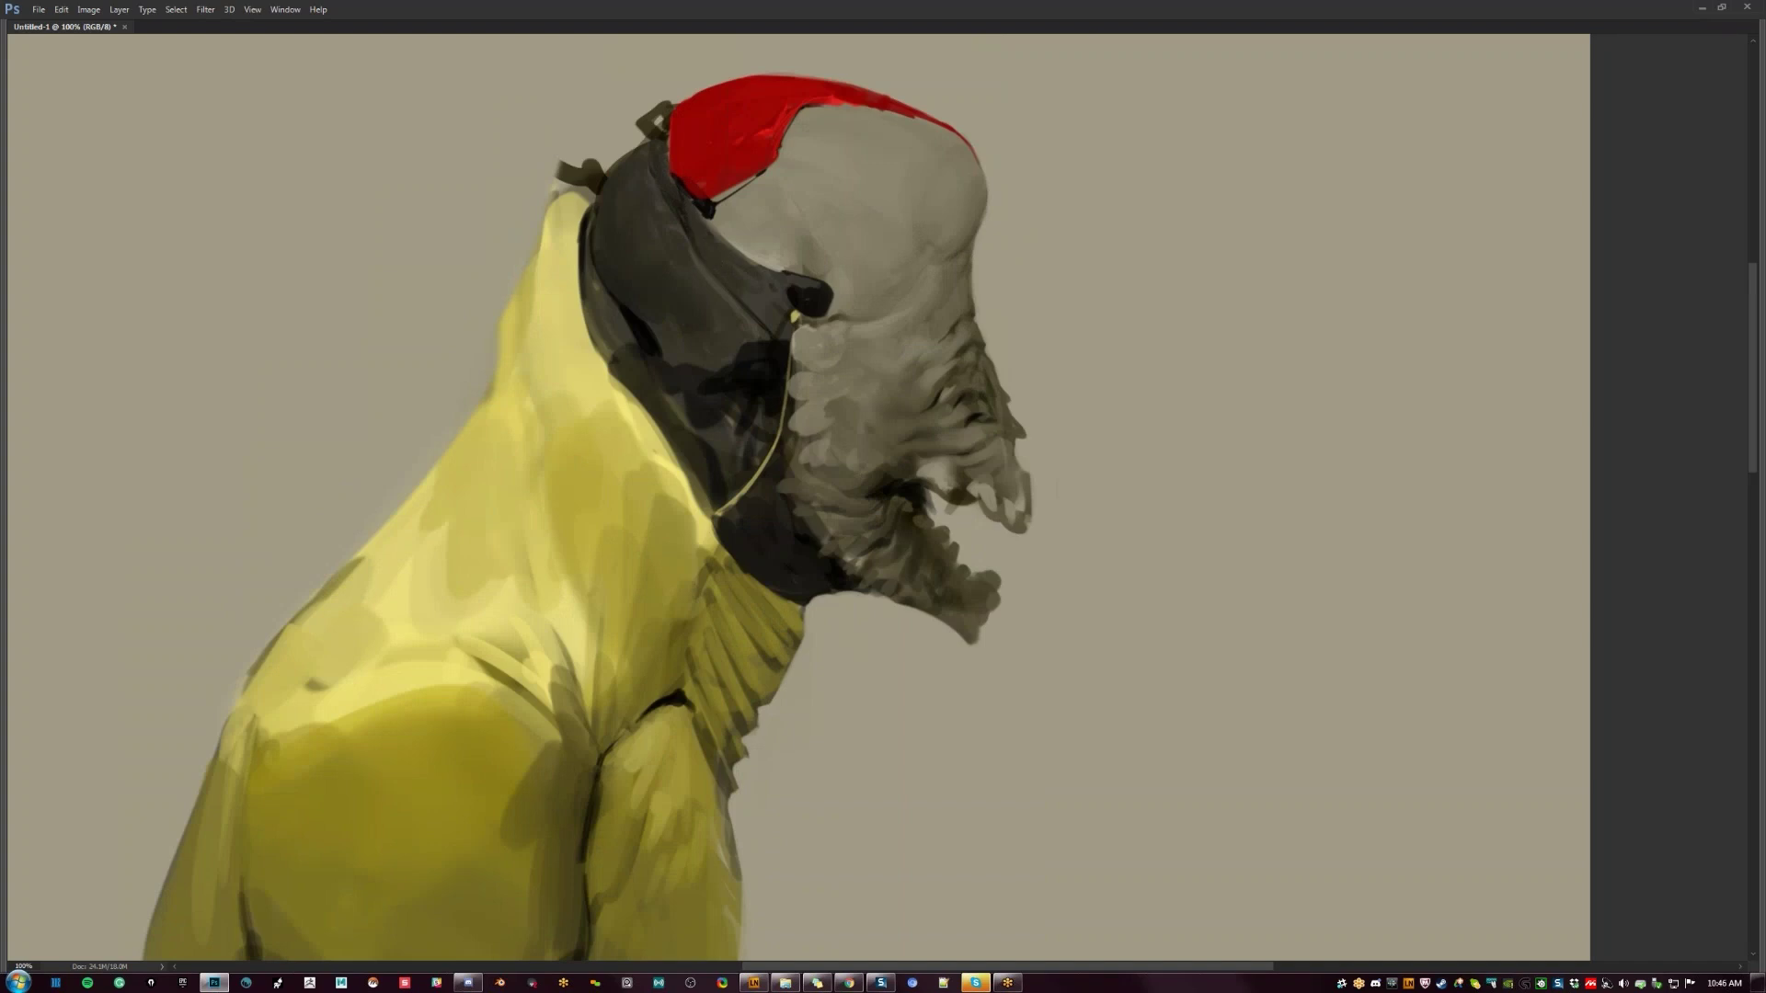
- Mirror the canvas and sharpen the black eyepiece at the hood's front with a harder shape and faint highlights
key("F2")
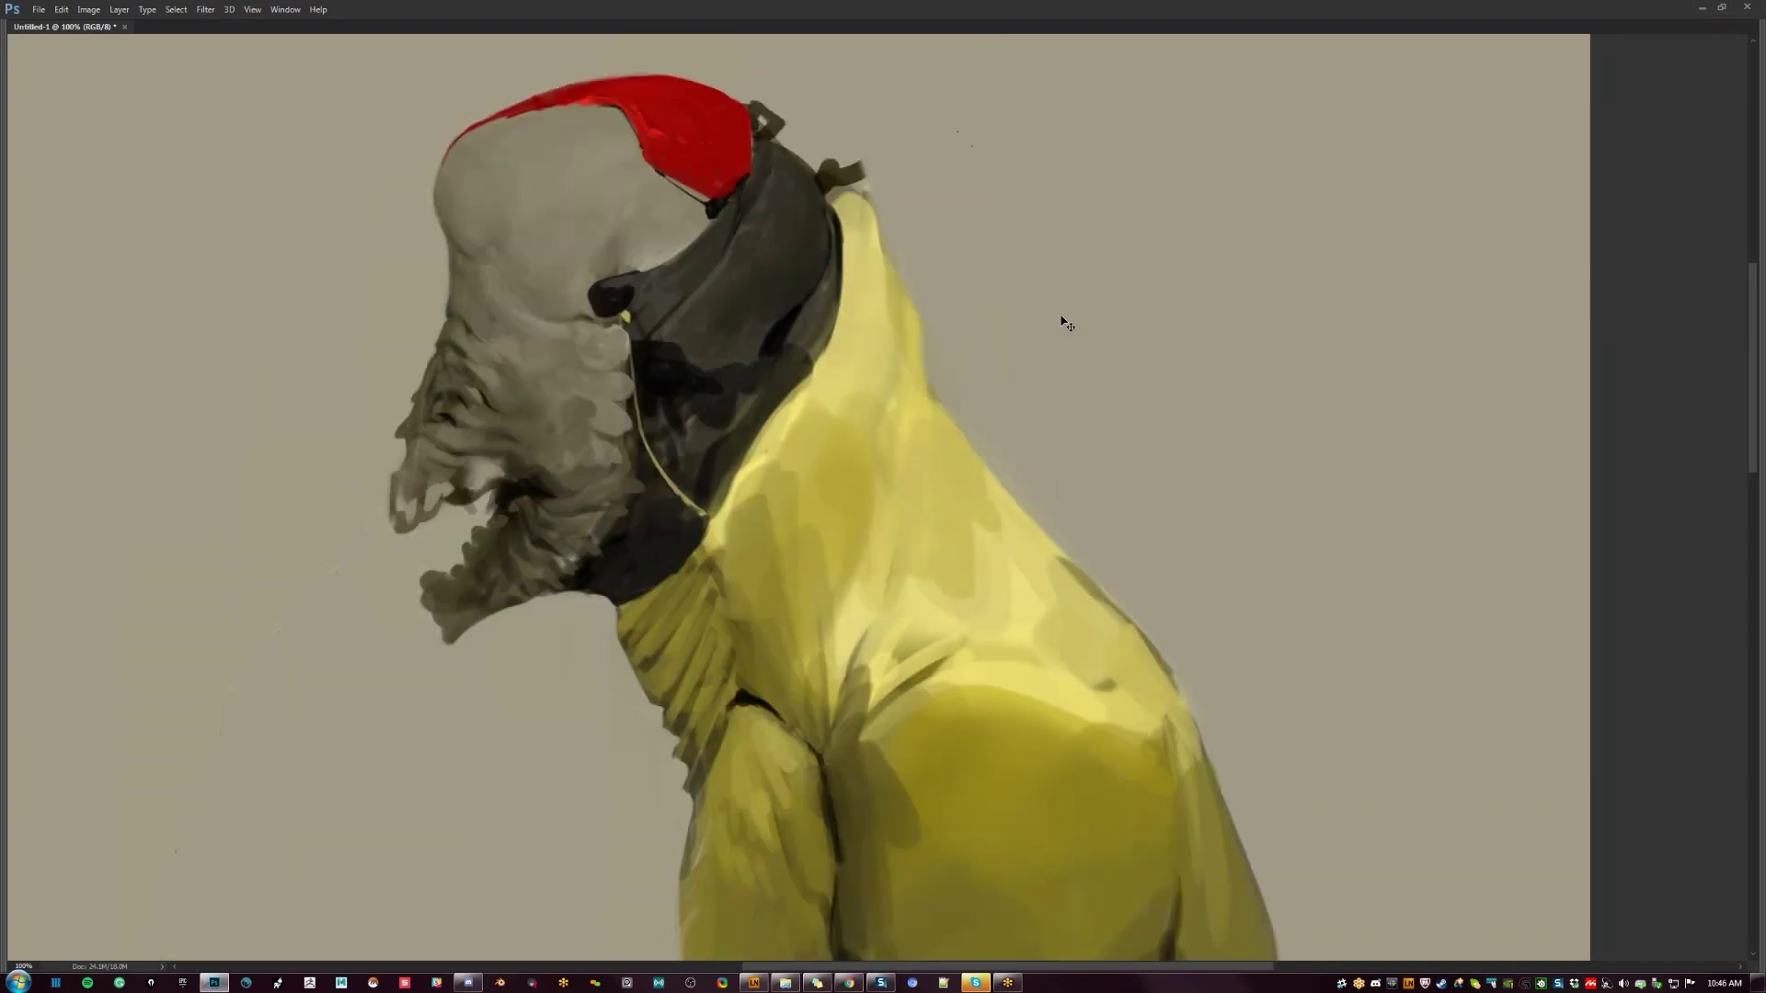
left_click_drag(1060, 321, 1288, 221)
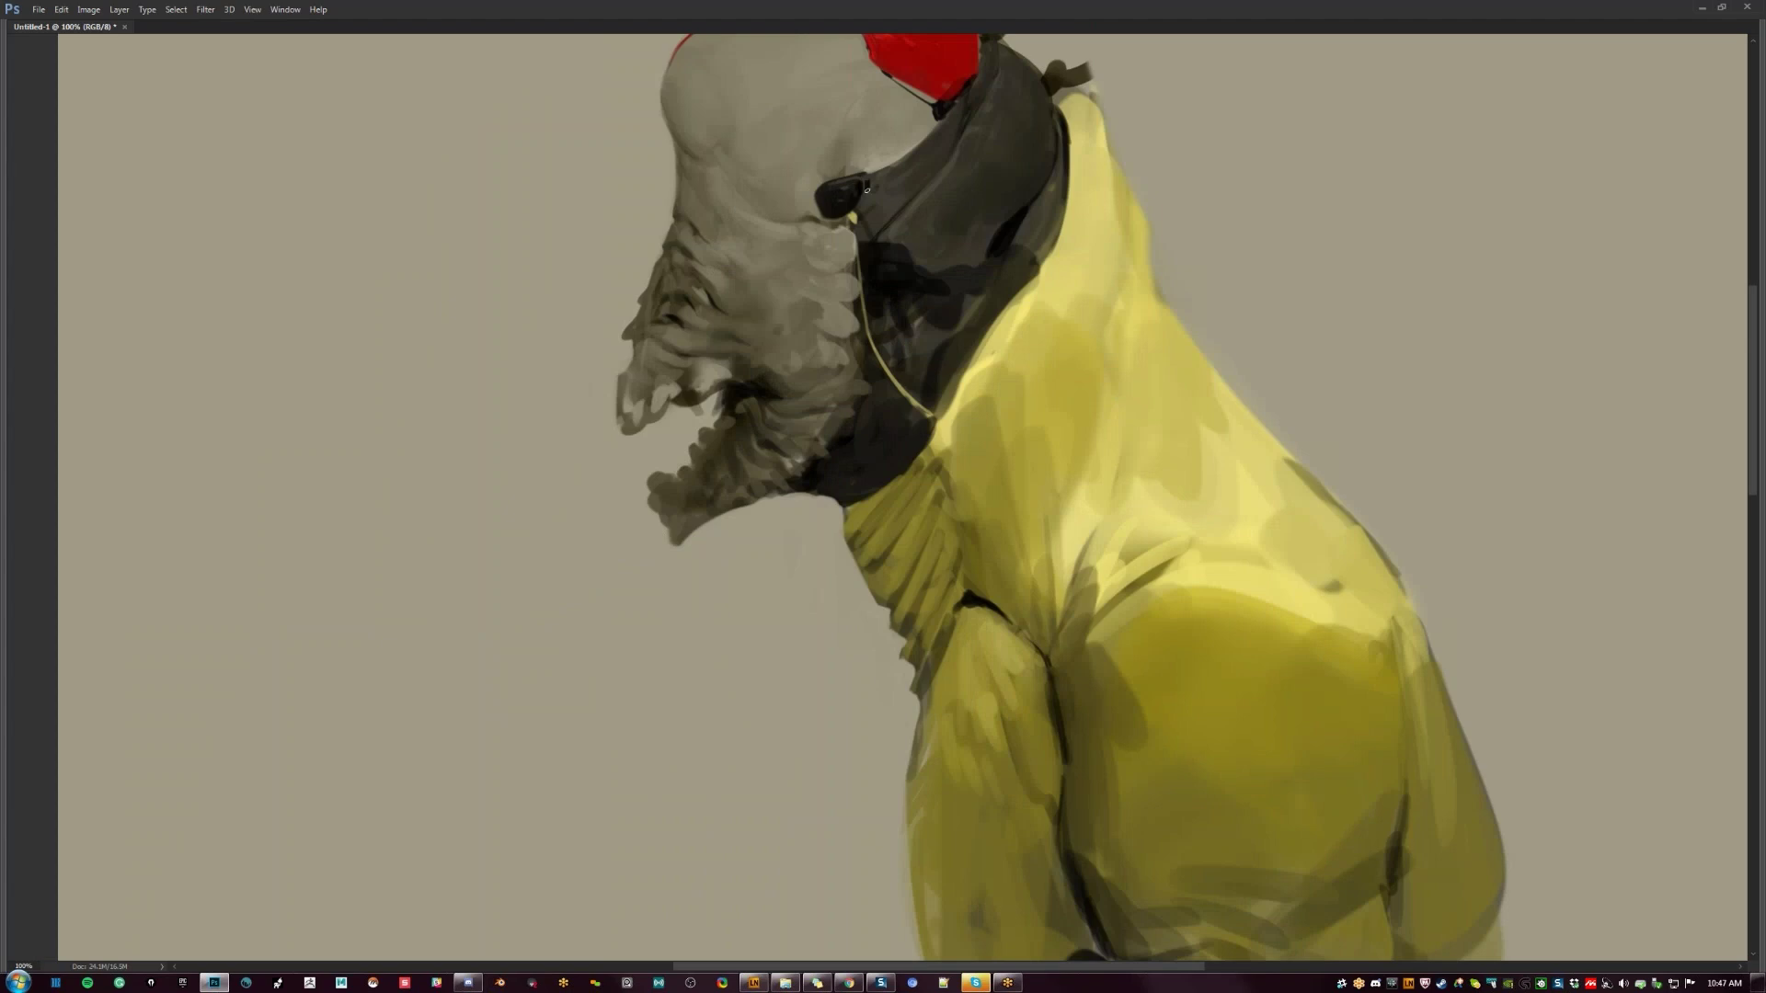
left_click_drag(901, 276, 808, 420)
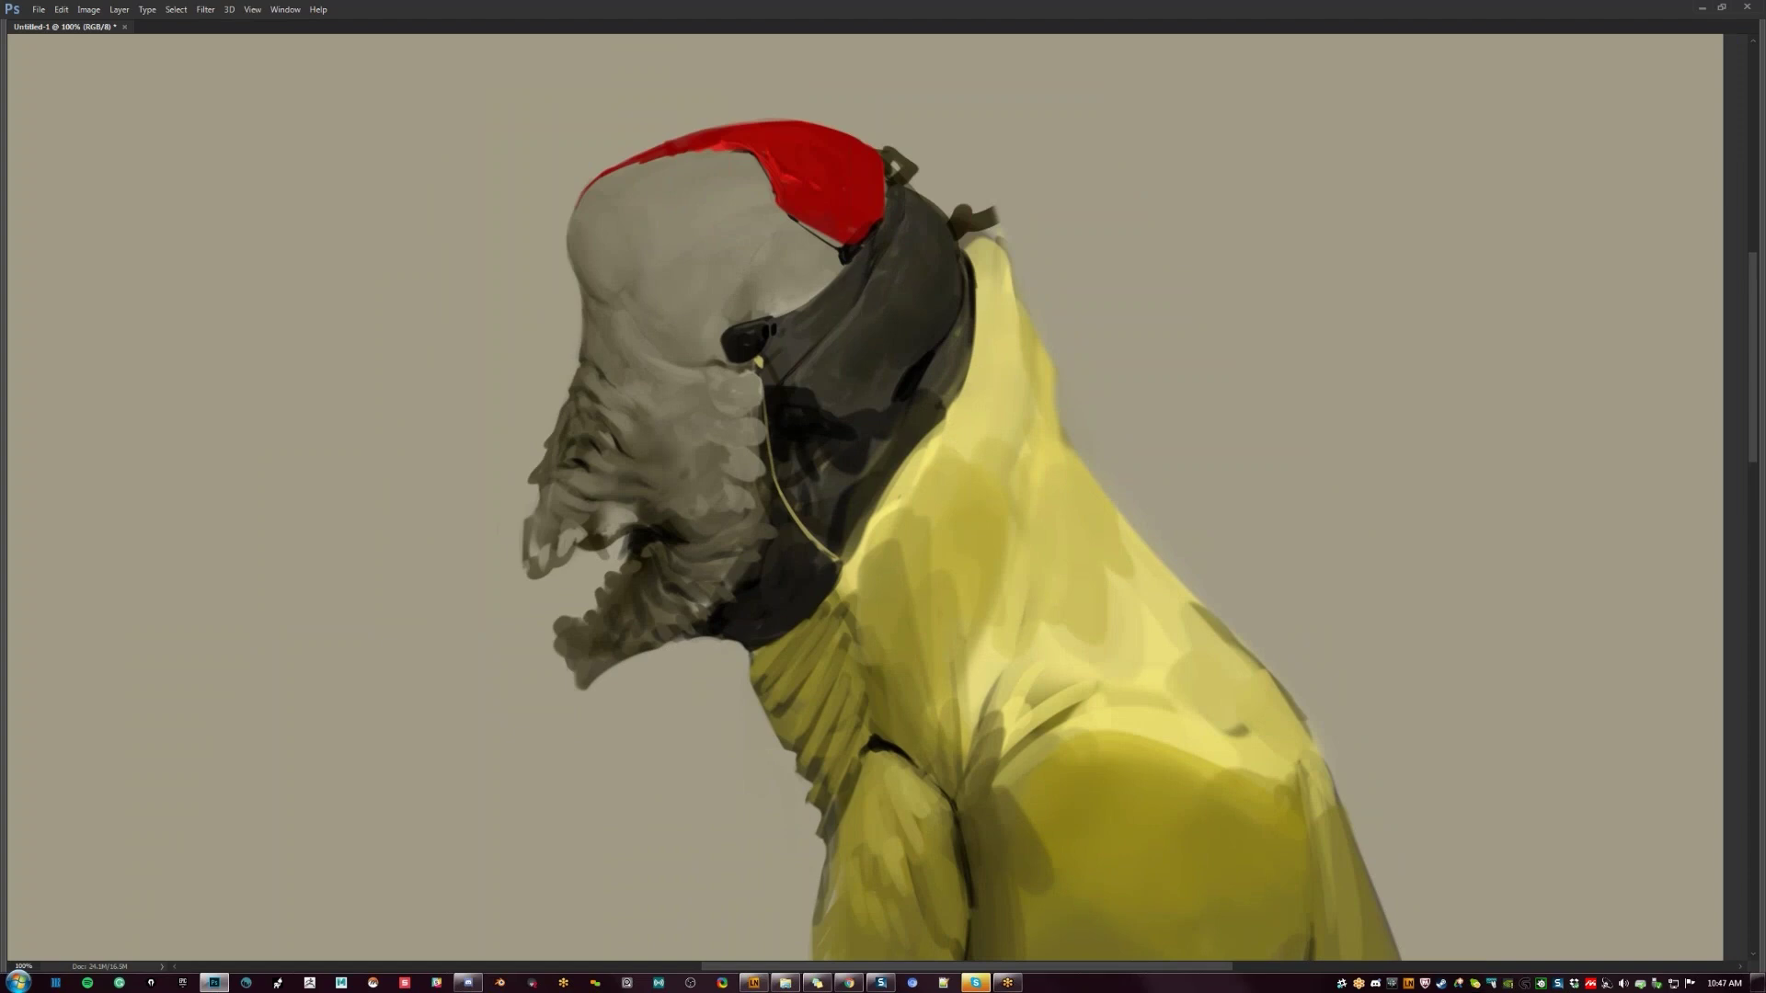
left_click(864, 354, "alt")
left_click(864, 354, "alt")
left_click(864, 354, "alt")
key("ctrl+shift+h")
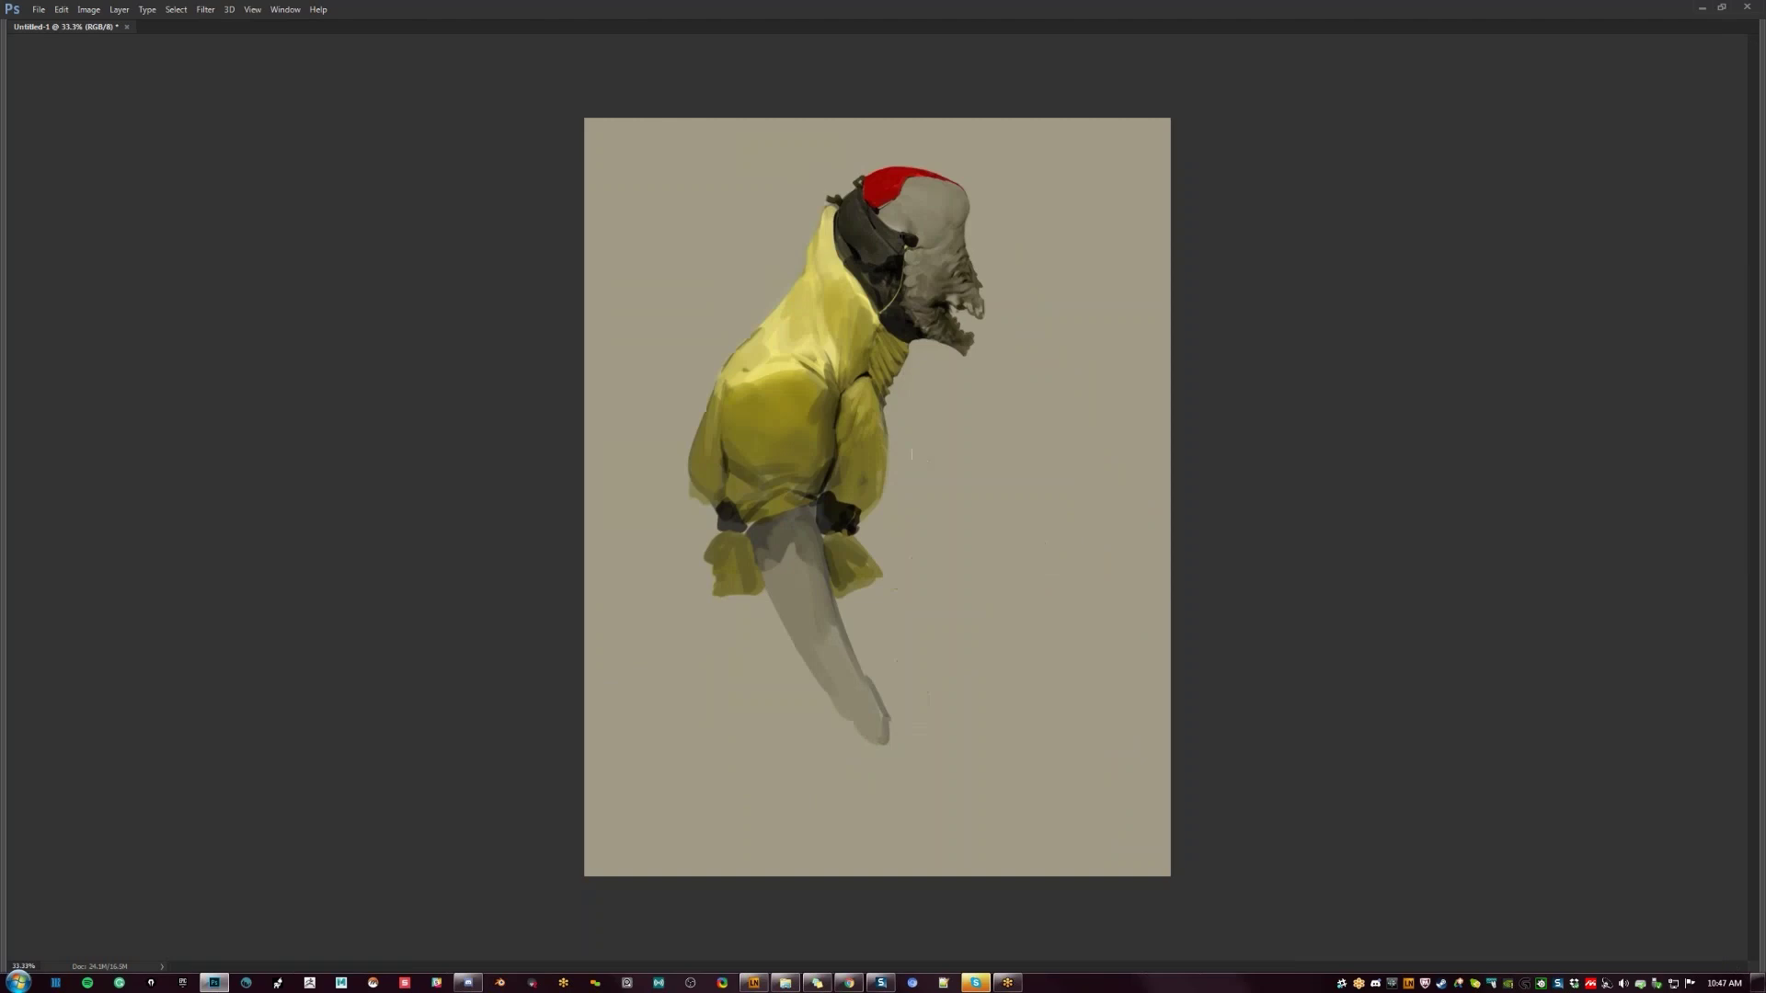
- Paint a blocky black device on the side of the hood behind the yellow cord, and mirror the canvas
left_click(908, 255)
left_click(908, 254)
left_click(896, 255)
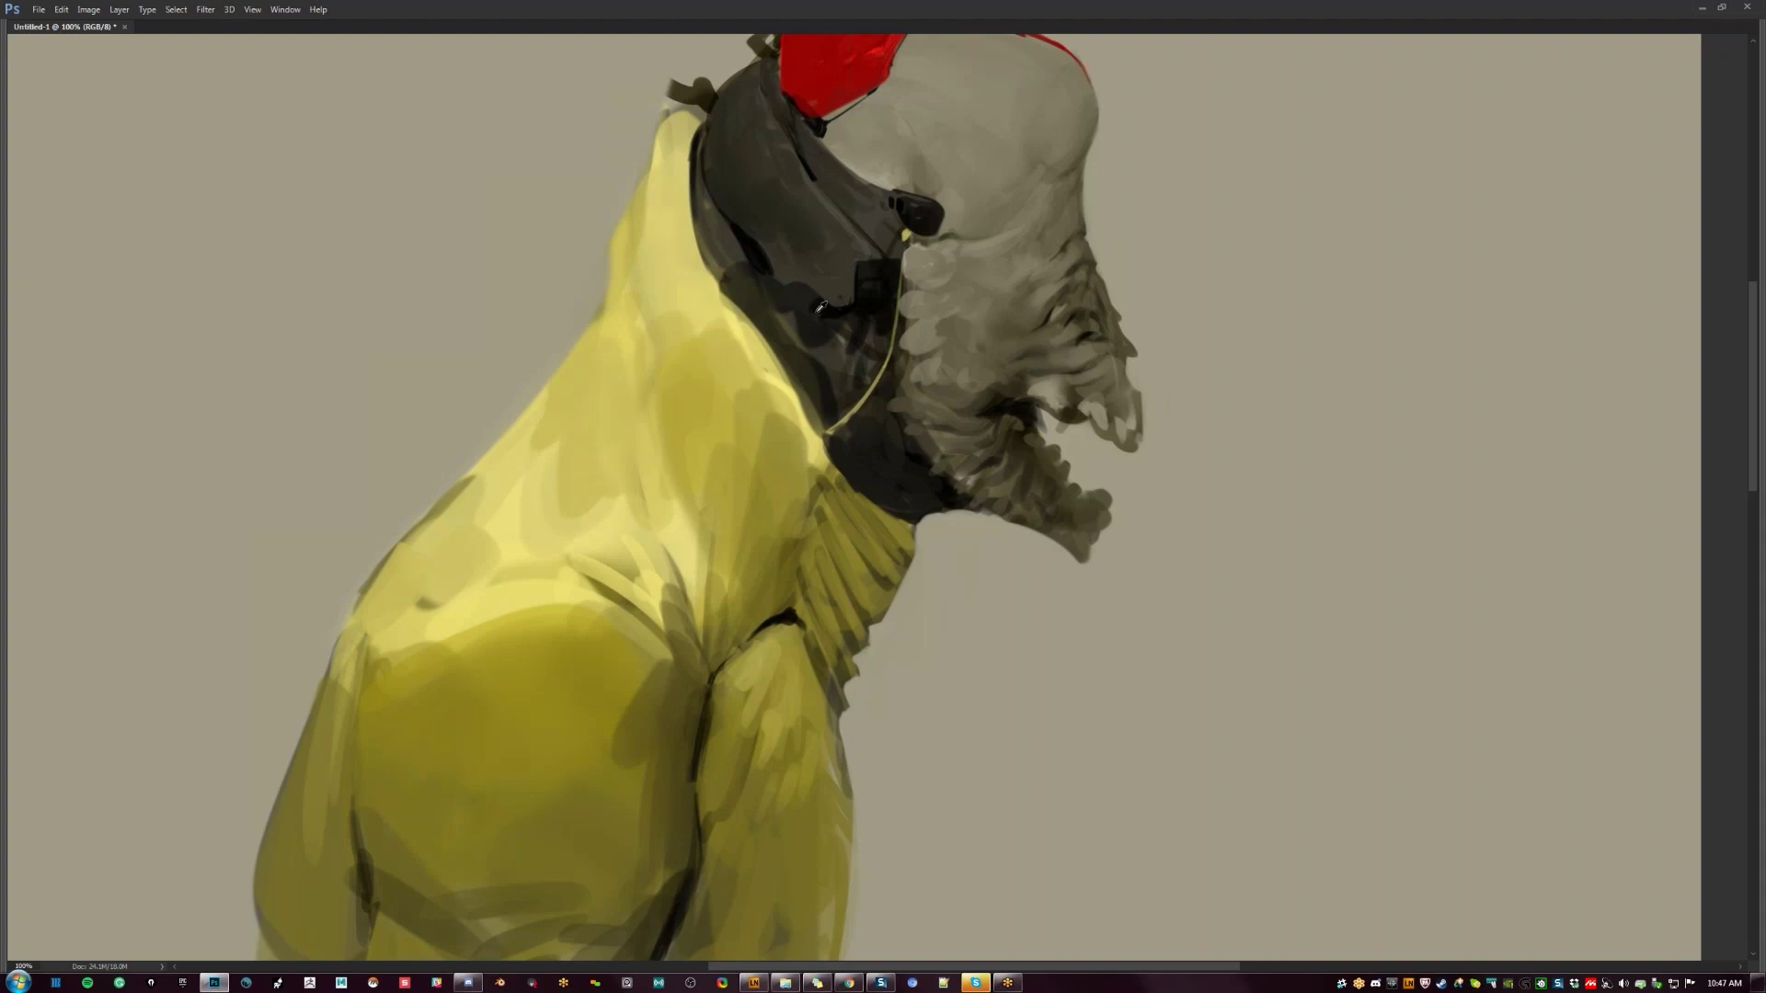
left_click_drag(837, 321, 886, 335)
key("ctrl+minus")
key("ctrl+minus")
key("ctrl+minus")
key("ctrl+shift+h")
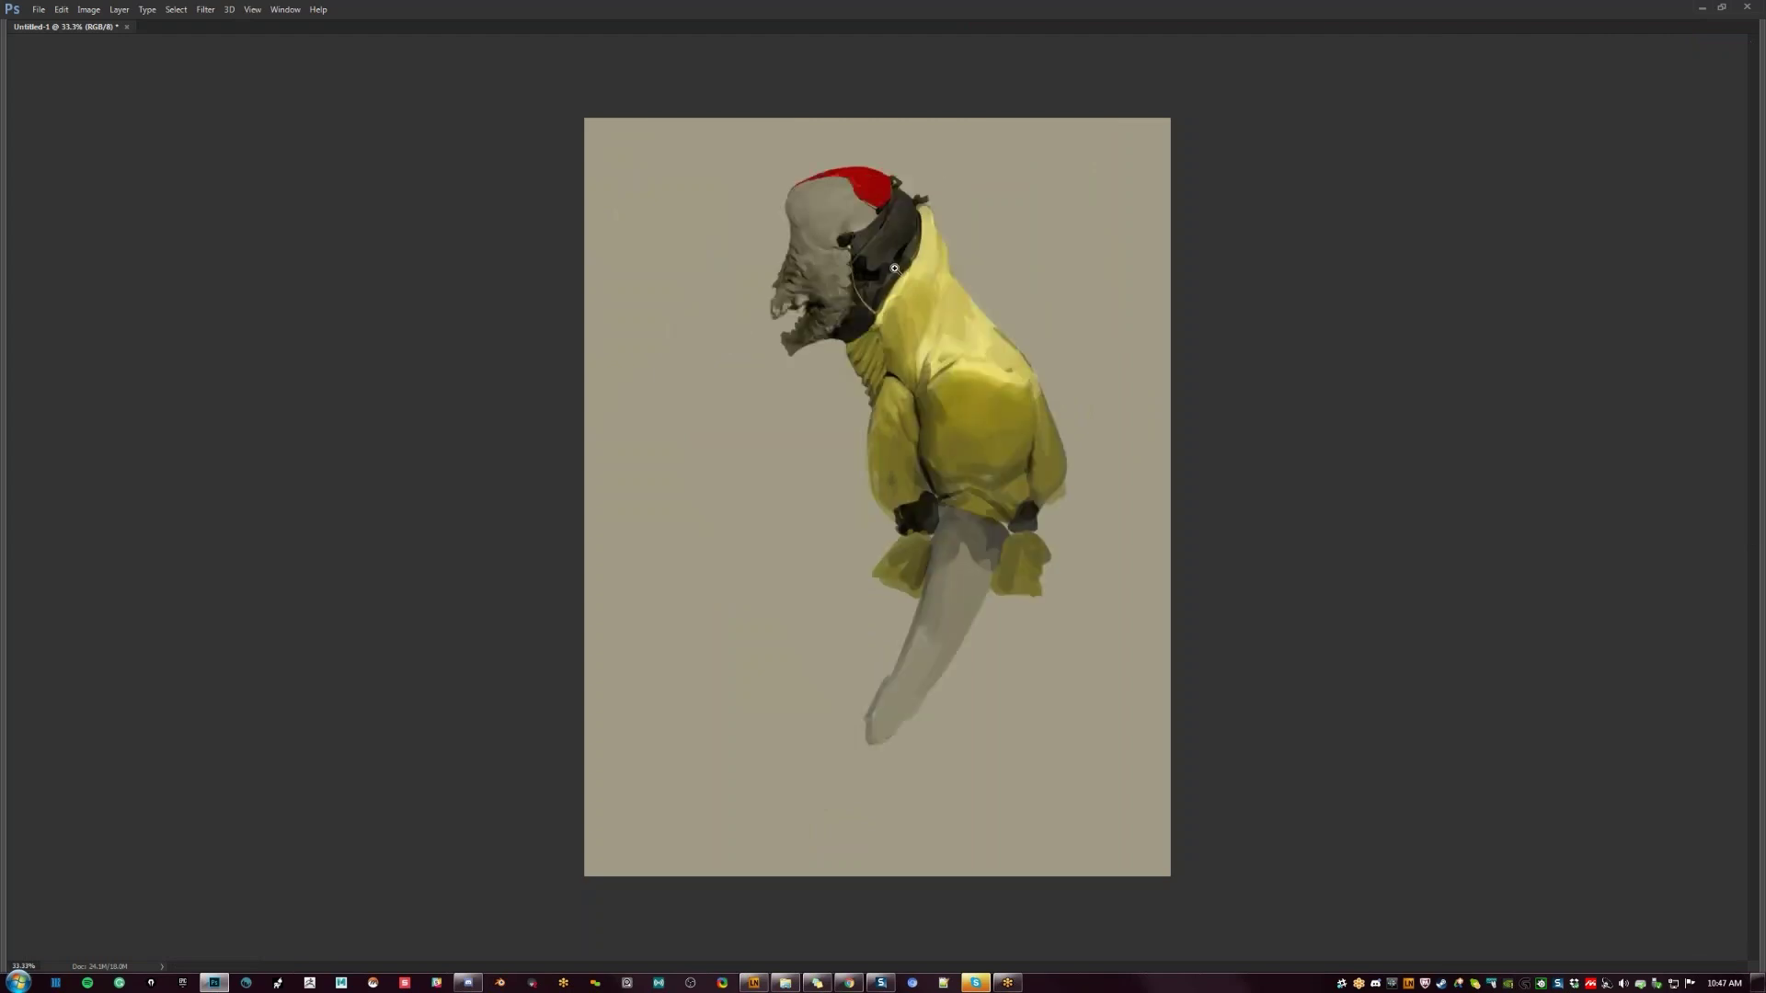
- Mirror the canvas and smooth the lower hood around the black device and yellow cord with dark grey
scroll(894, 268, "up", 3)
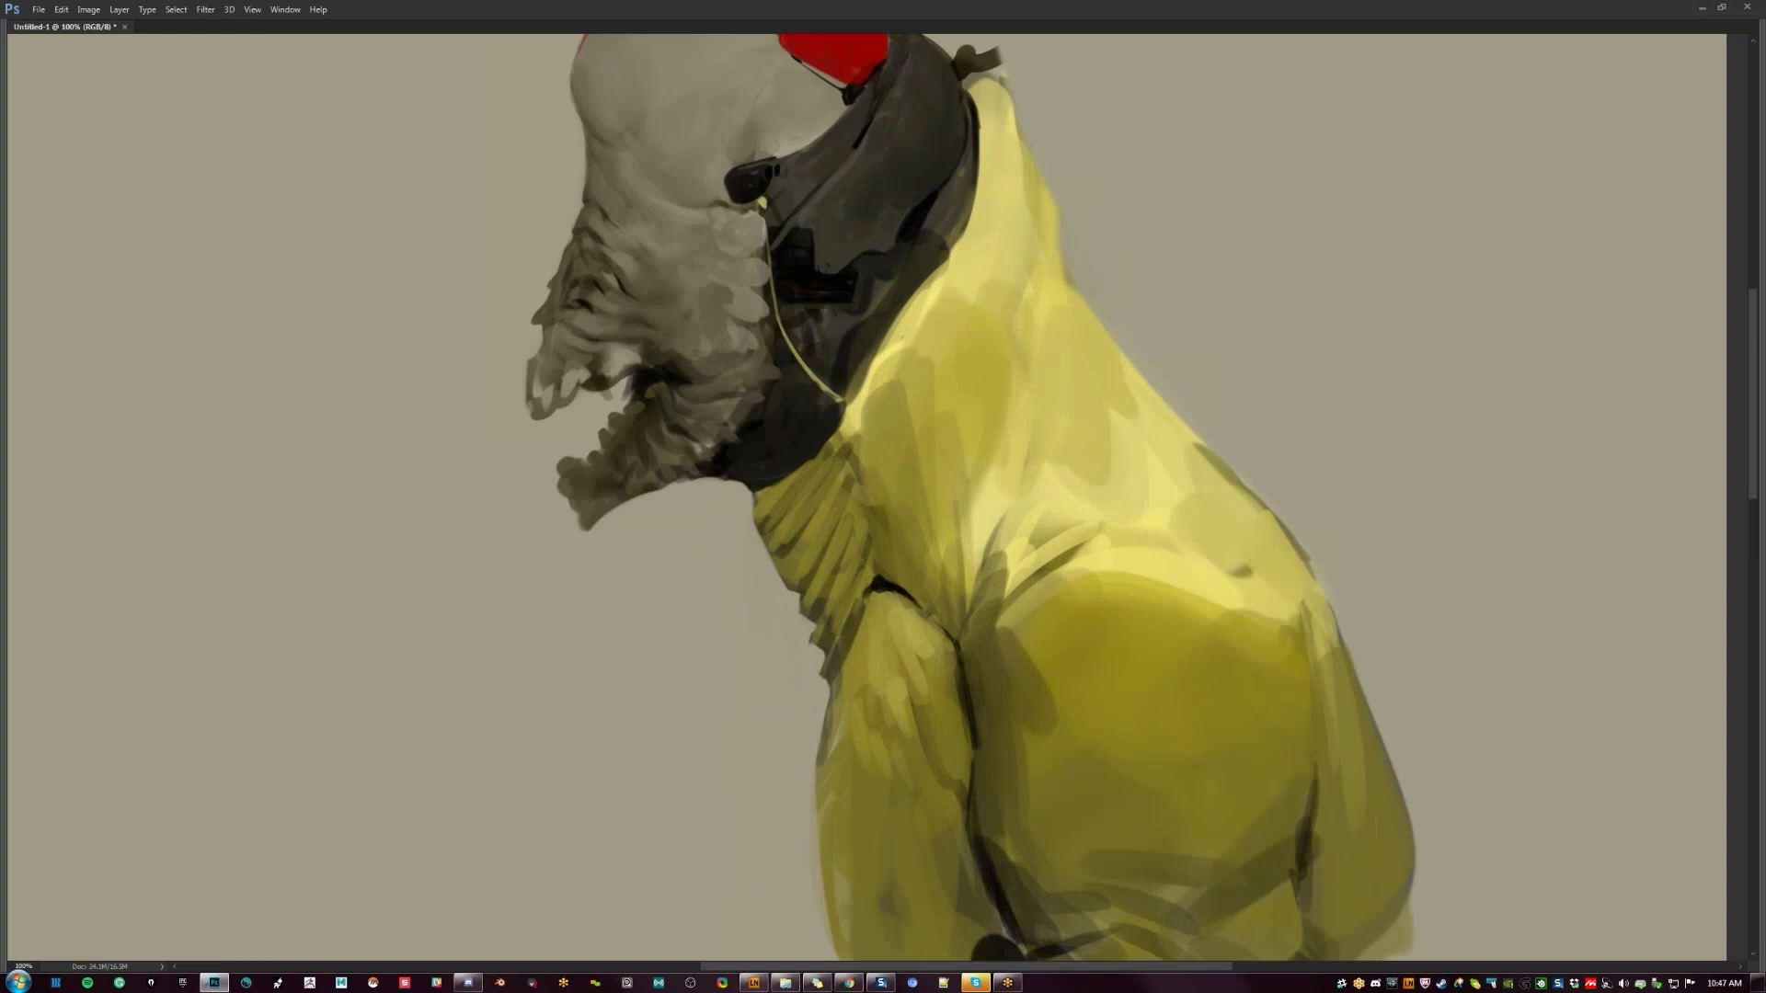
scroll(861, 342, "down", 1)
key("h")
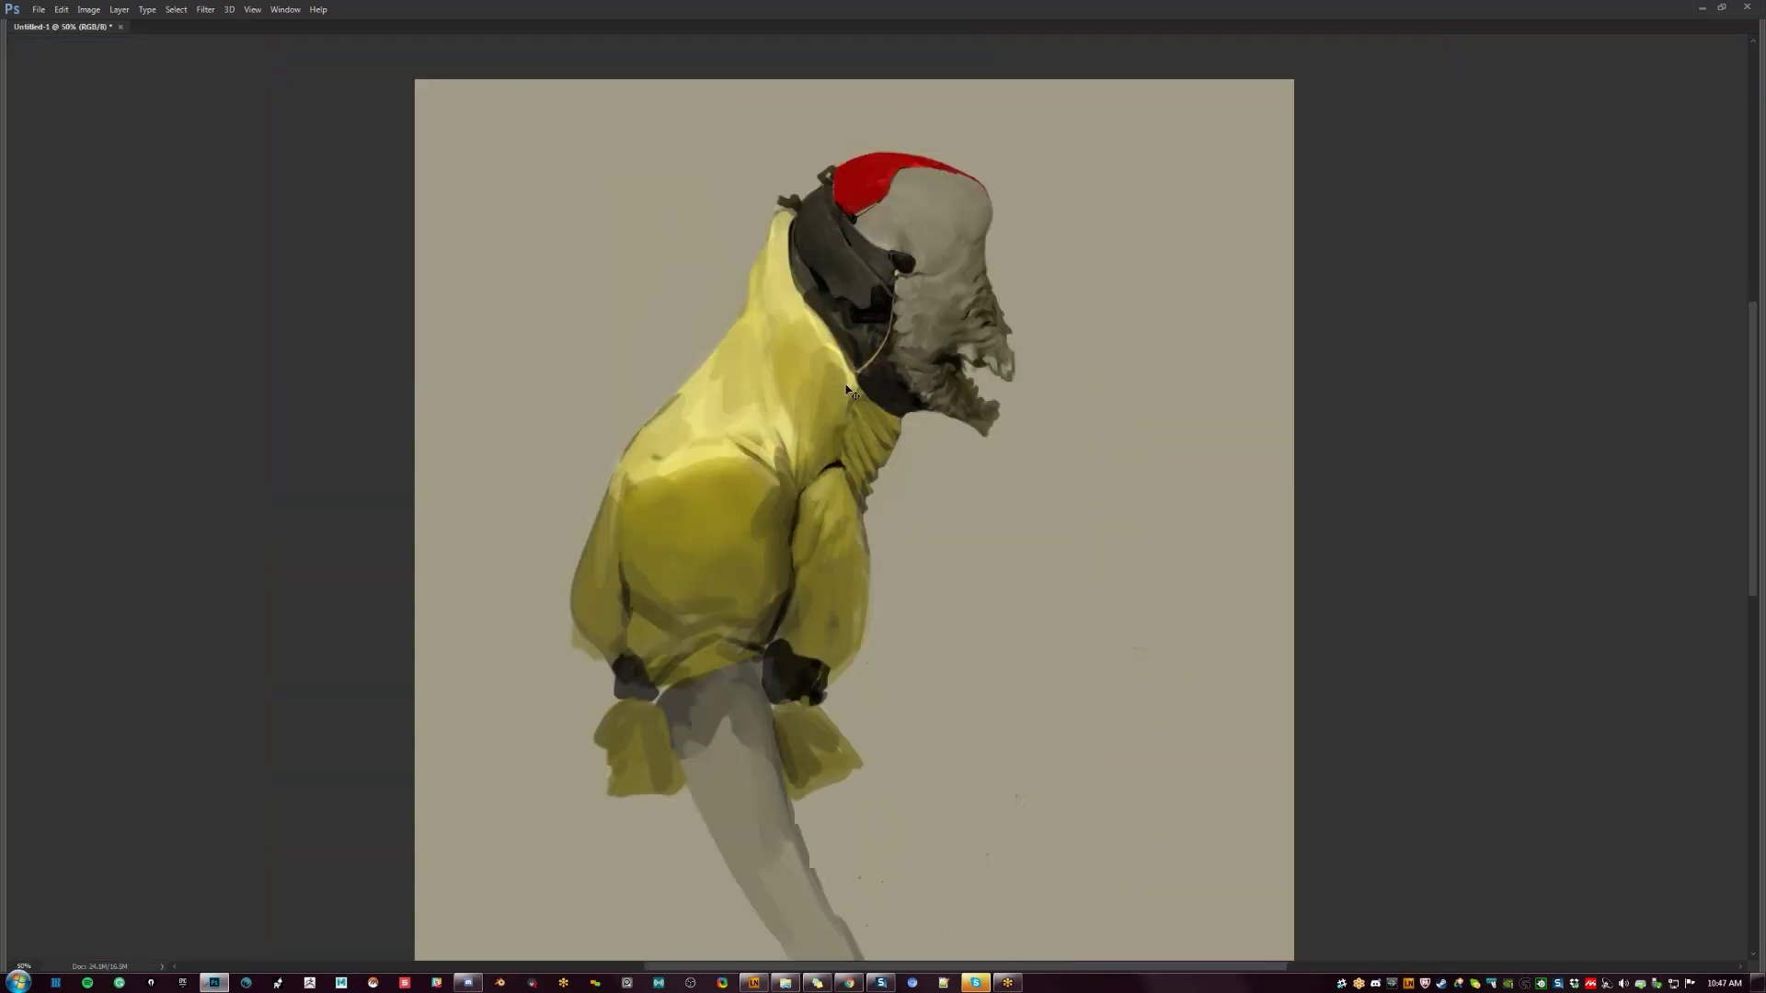
scroll(867, 359, "up", 1)
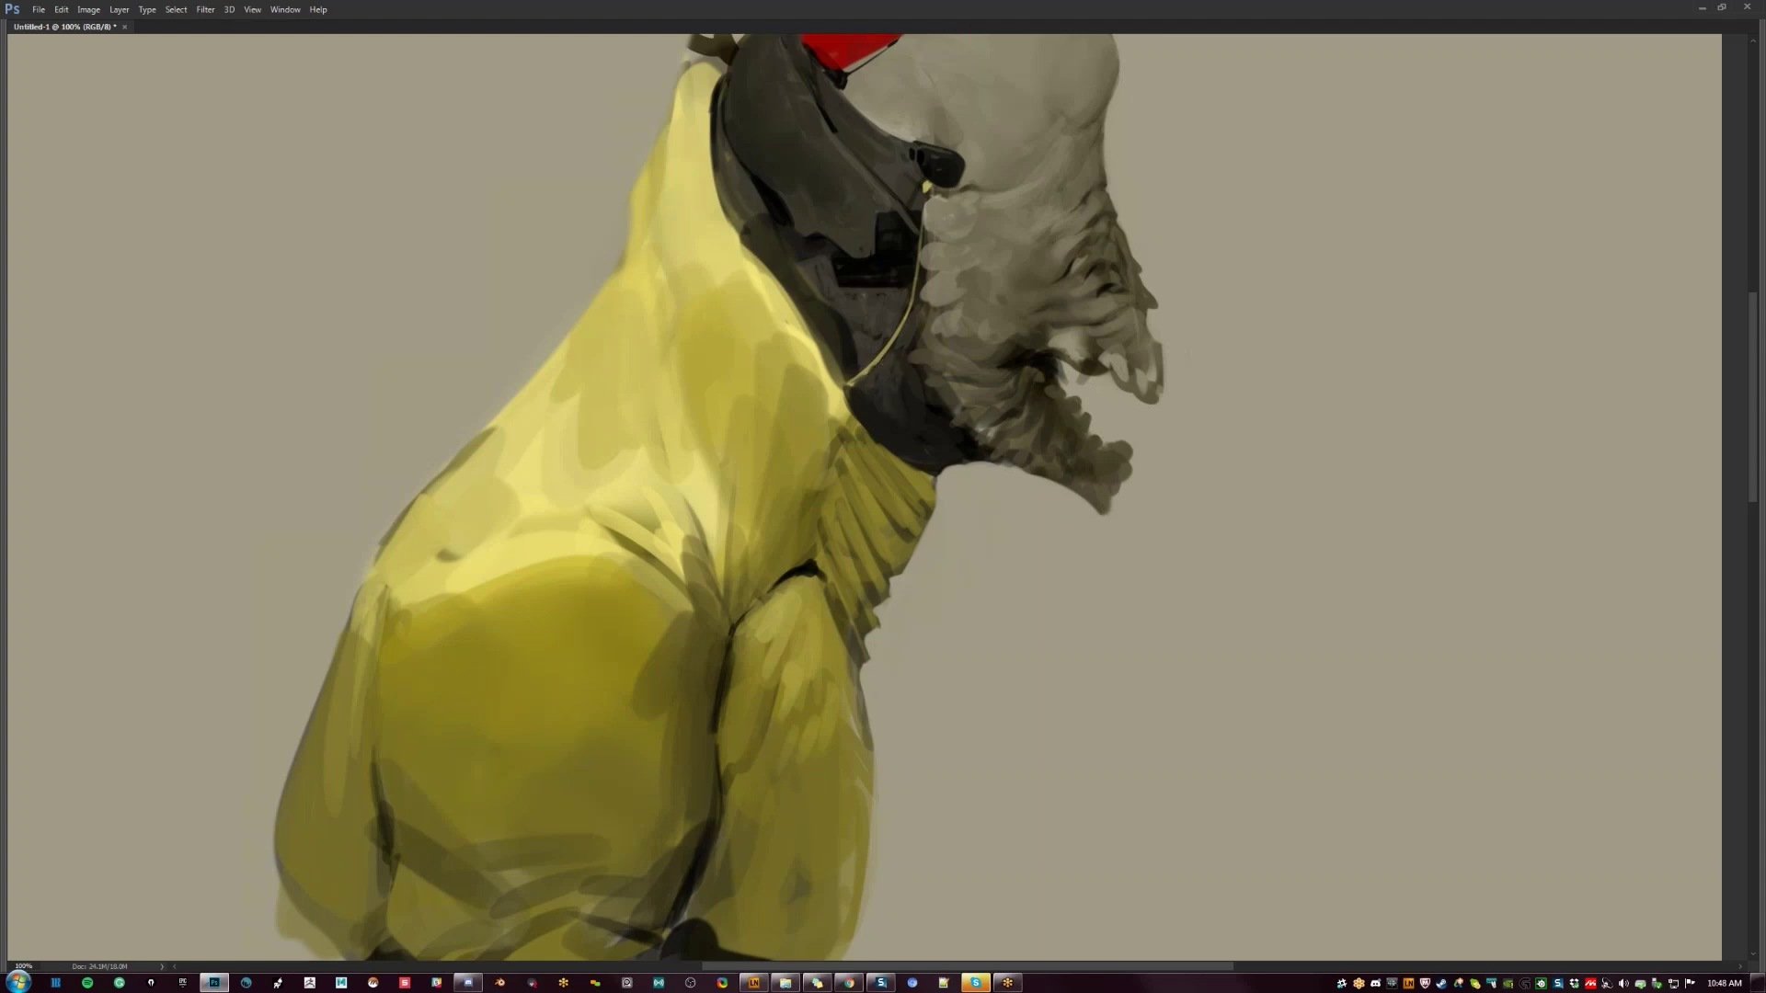
scroll(919, 424, "down", 1)
left_click_drag(920, 423, 928, 447)
scroll(927, 447, "up", 1)
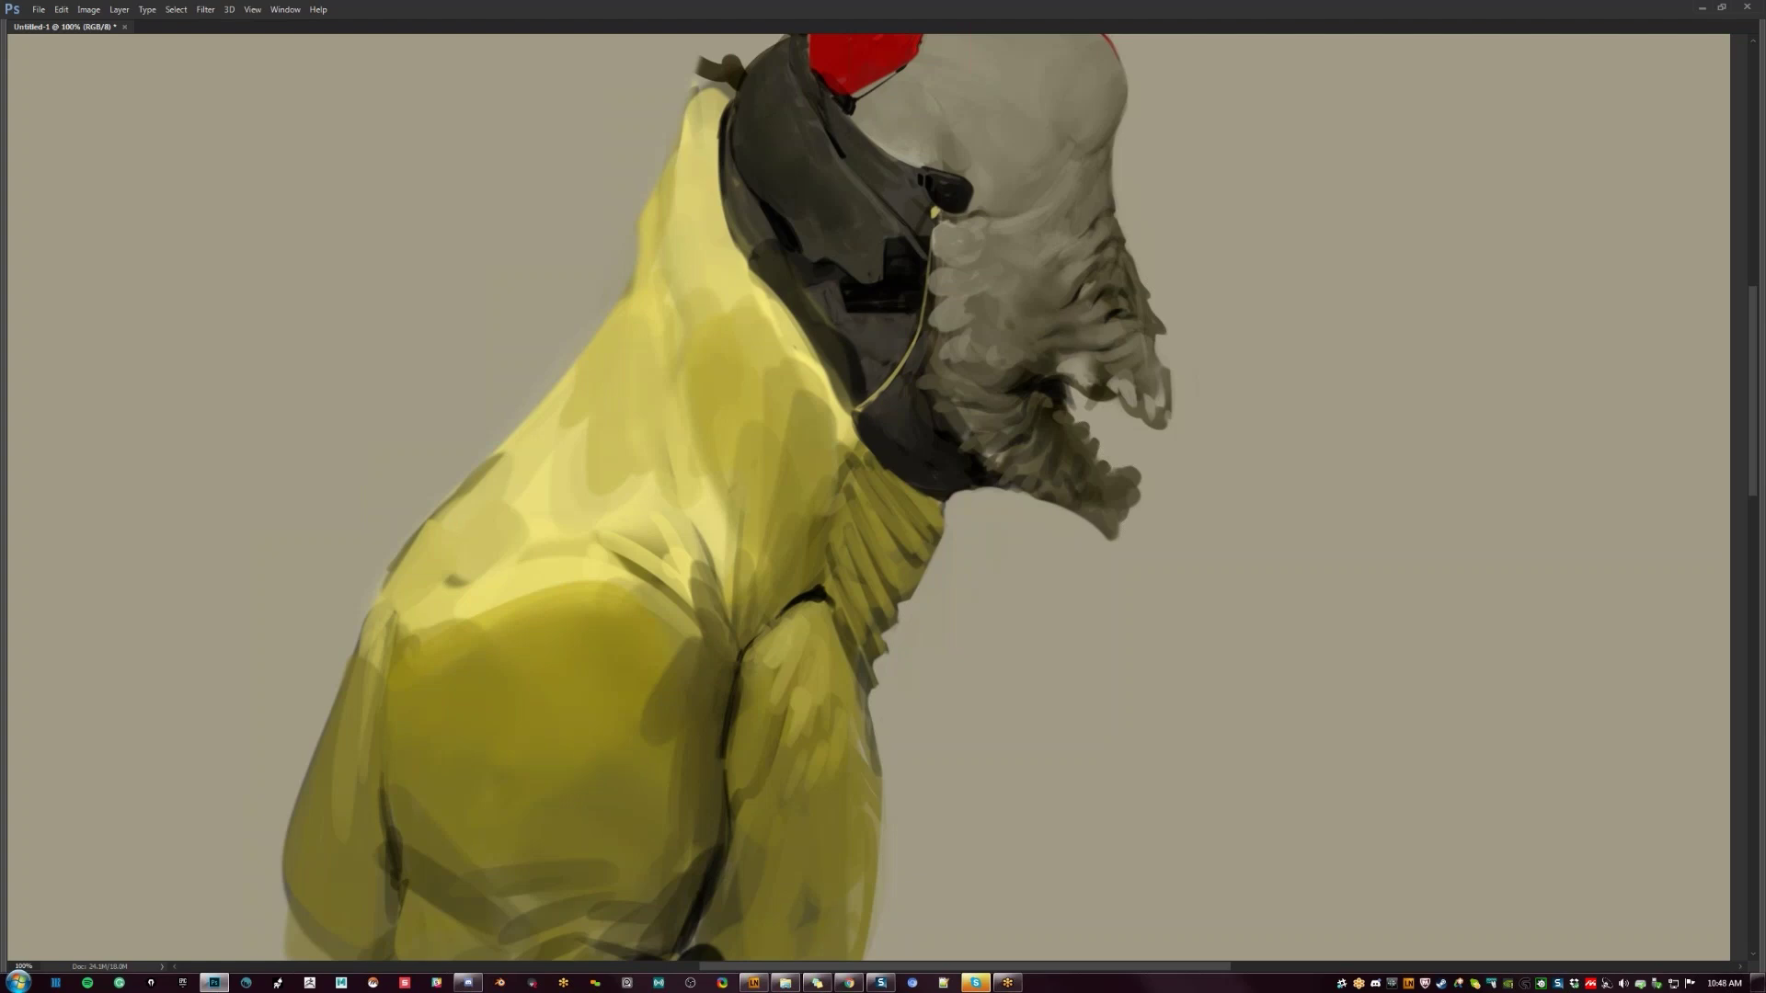
- Show the interface panels again and mirror the canvas for close work on the head
left_click_drag(1021, 466, 1000, 579)
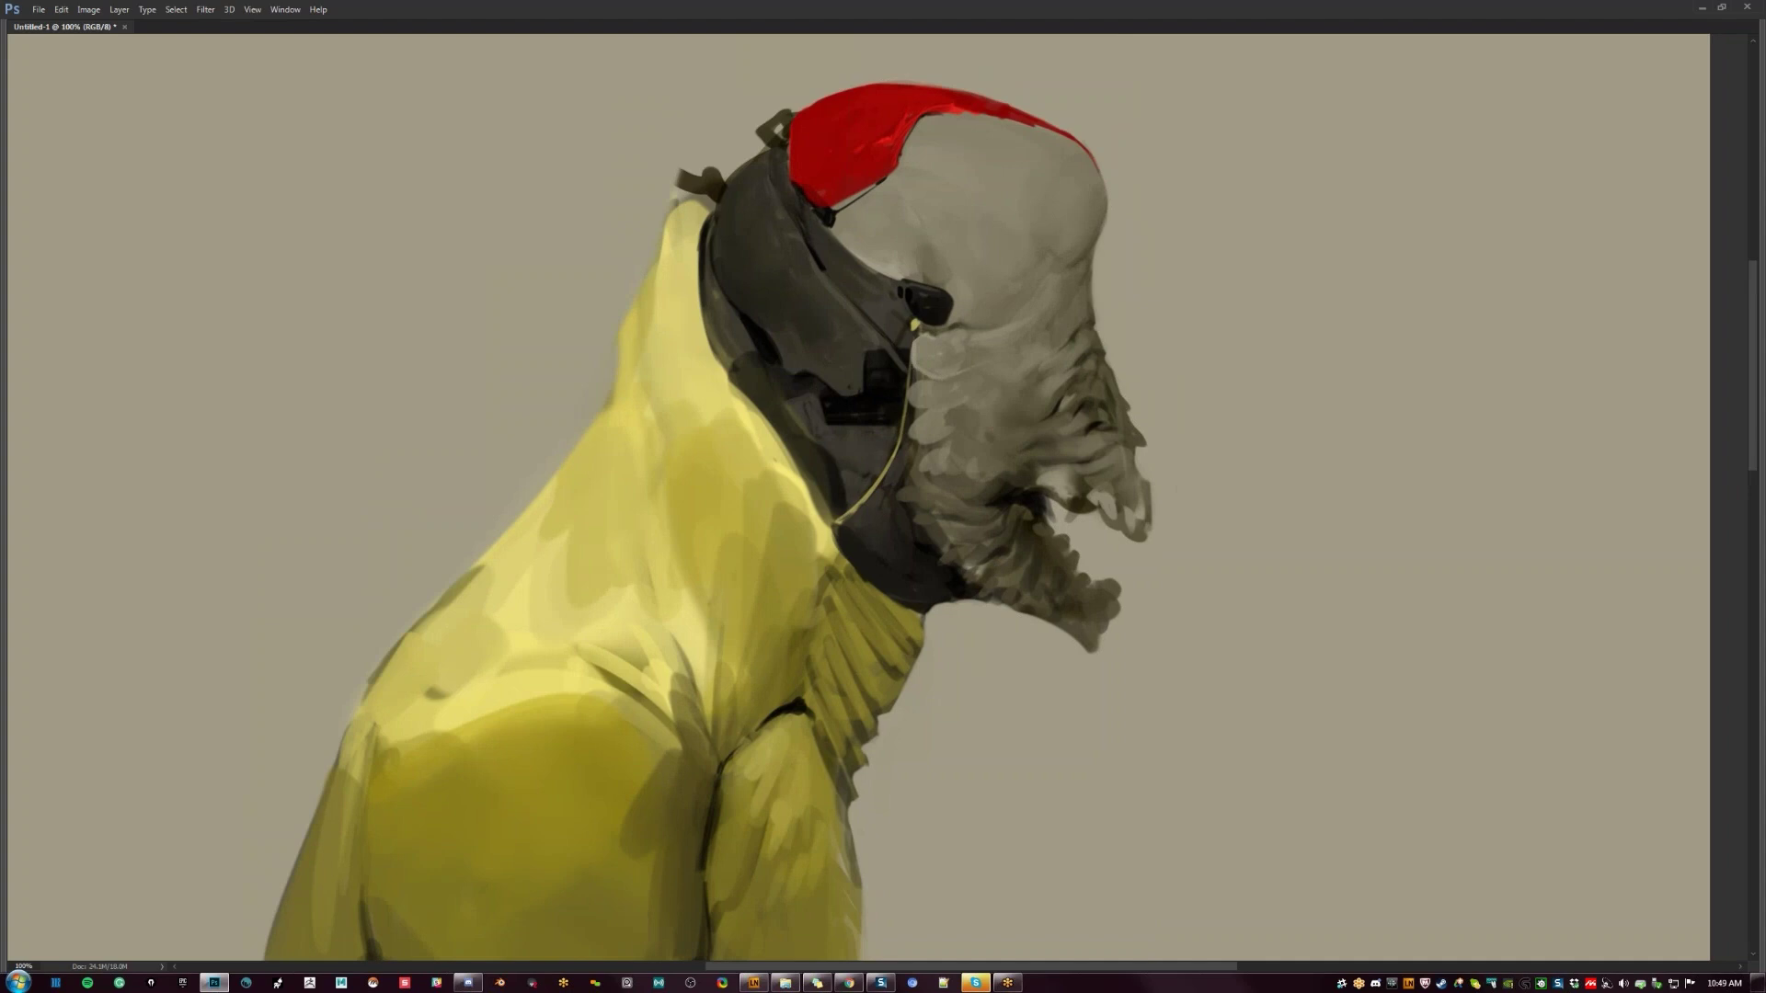
key("ctrl+minus")
key("ctrl+minus")
key("ctrl+minus")
key("Tab")
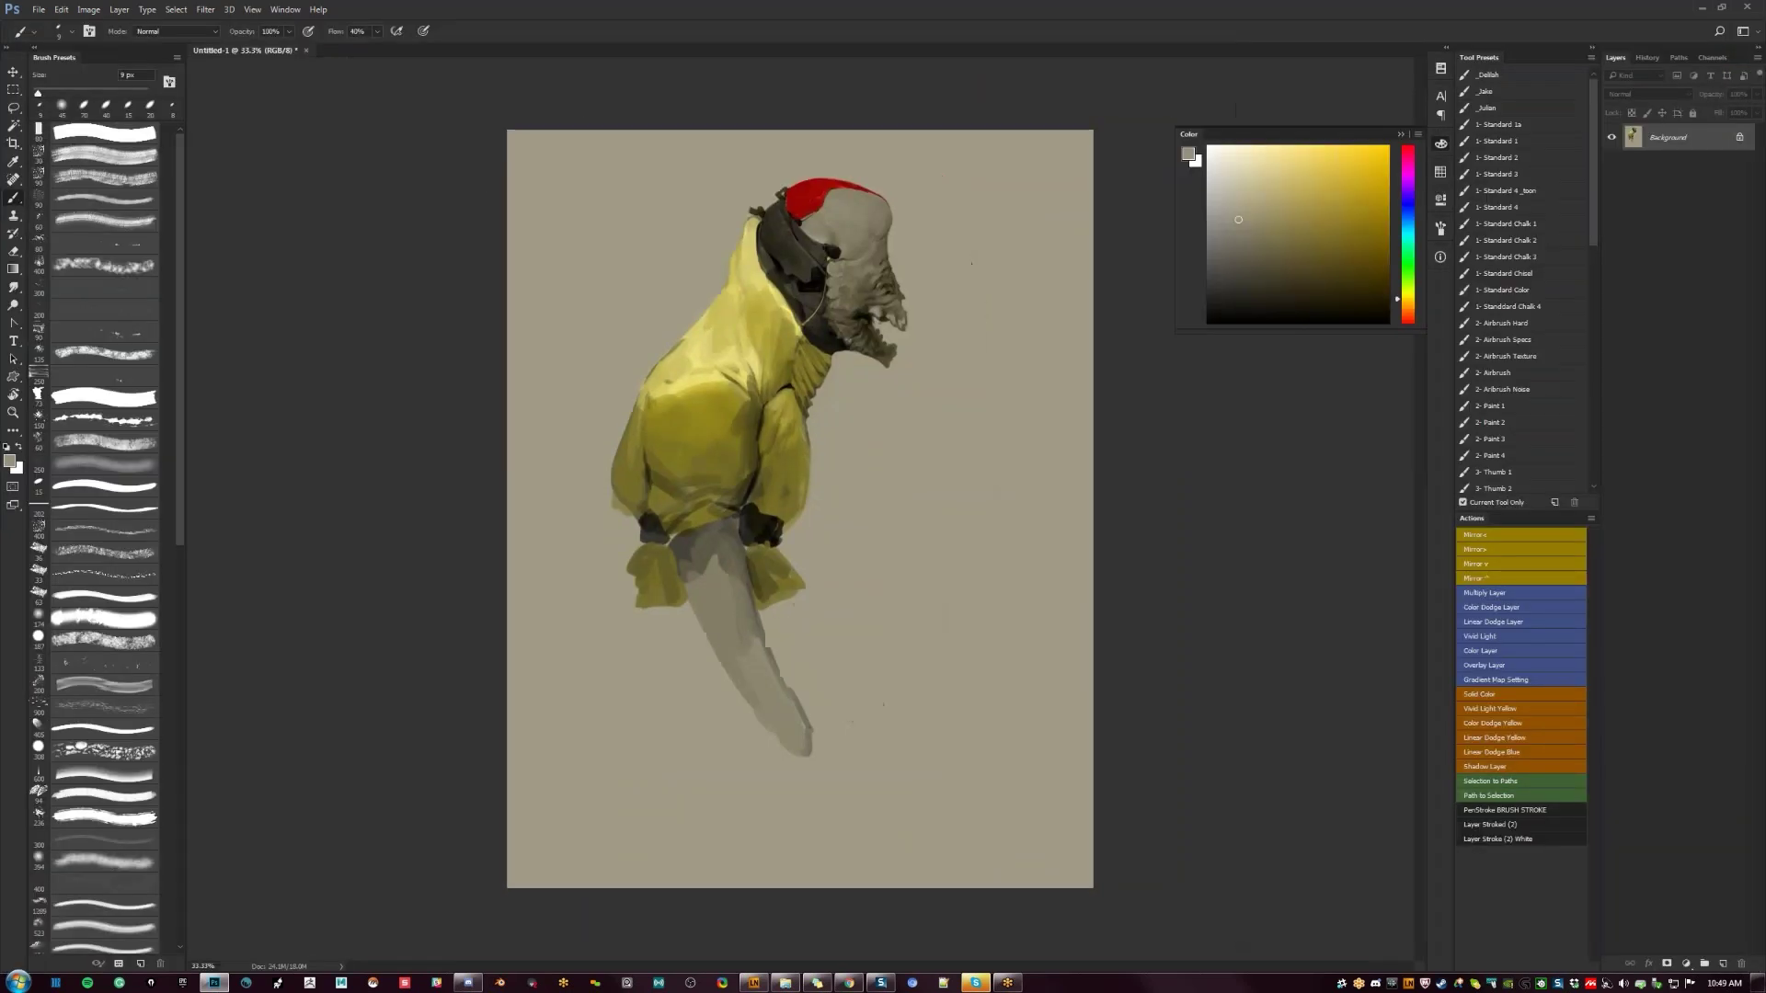
key("F2")
key("z")
triple_click(766, 275)
key("r")
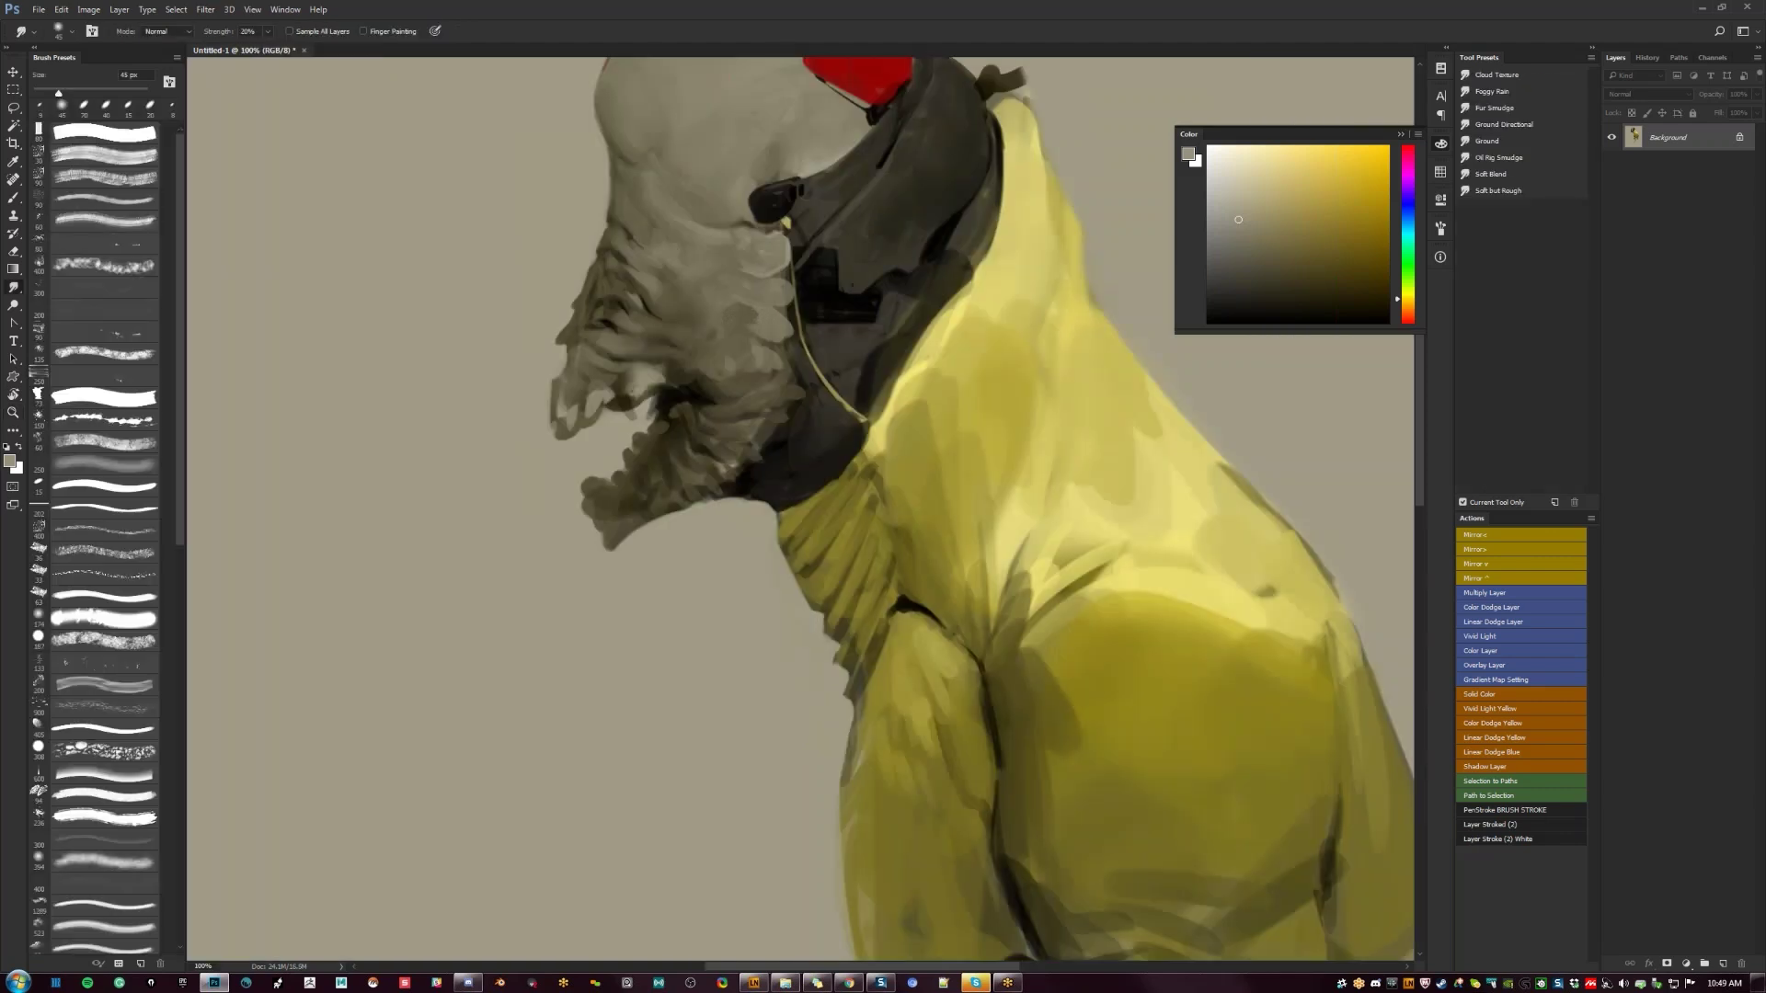
- Draw thin black creases on the cheek beside the yellow cord and soften them with the Smudge tool
key("b")
key("d")
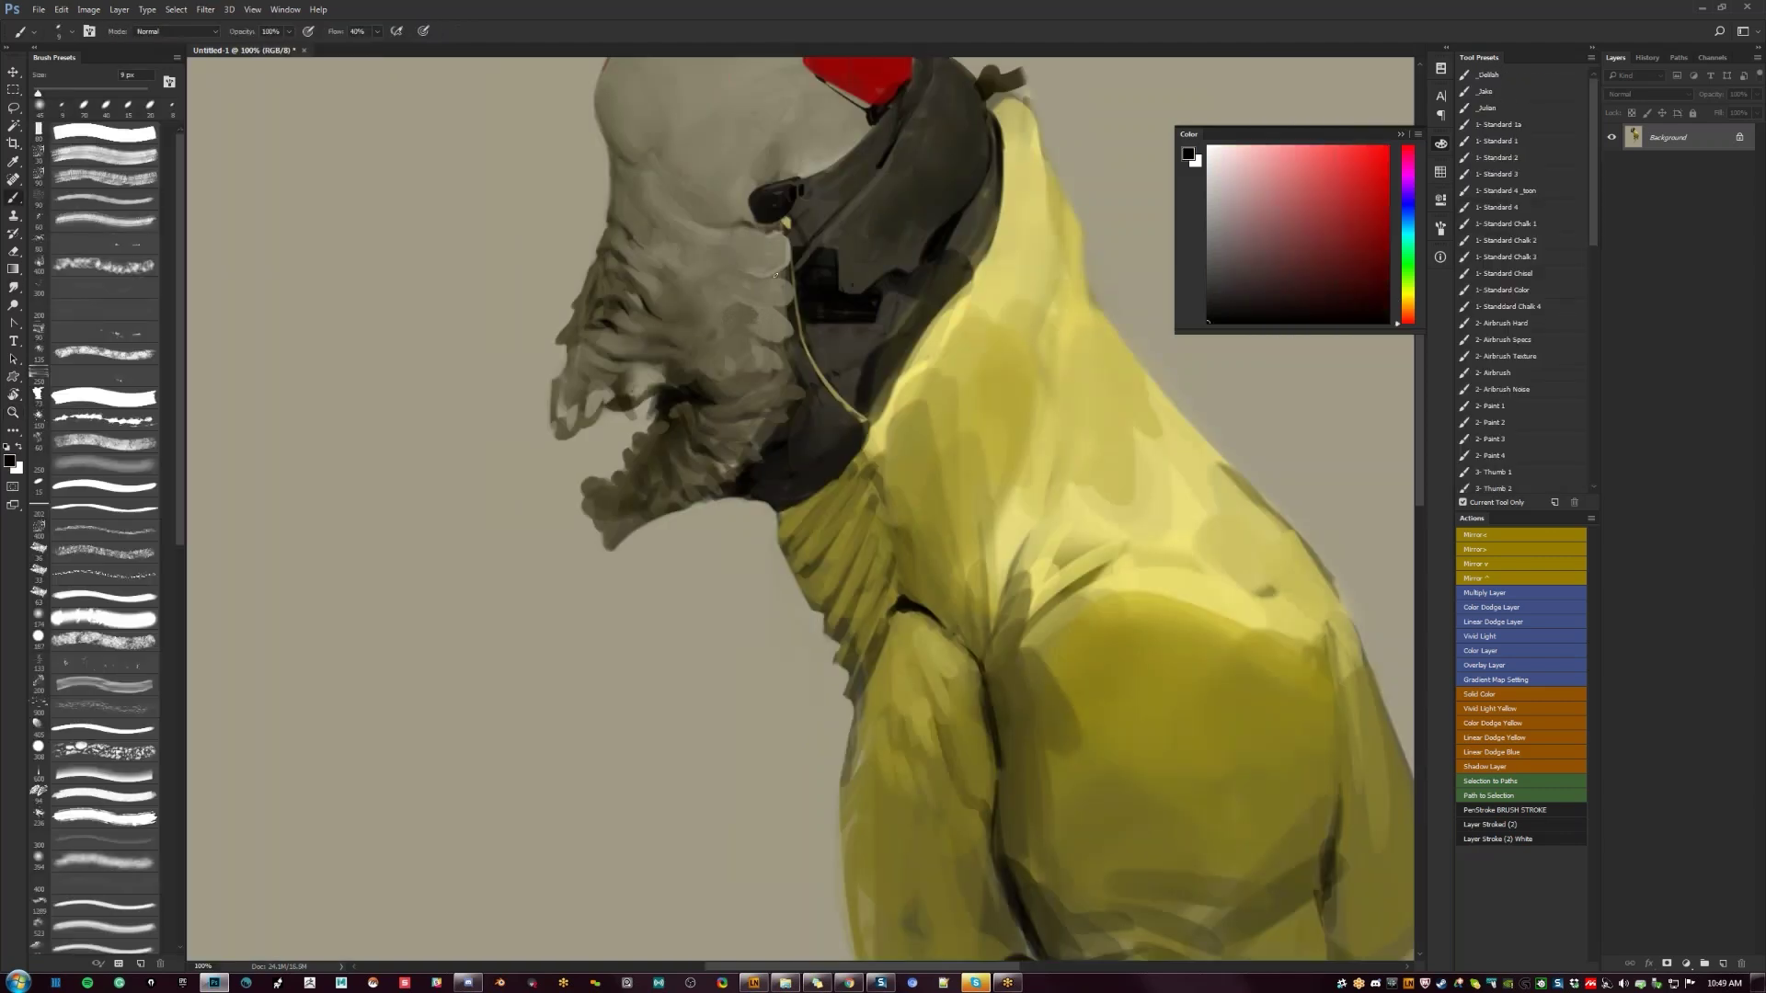
left_click_drag(786, 278, 784, 273)
key("r")
left_click_drag(736, 286, 723, 276)
- Mirror the canvas and shade the cheek folds beside the yellow cord in black with a larger brush
key("F2")
left_click_drag(961, 448, 739, 511)
key("b")
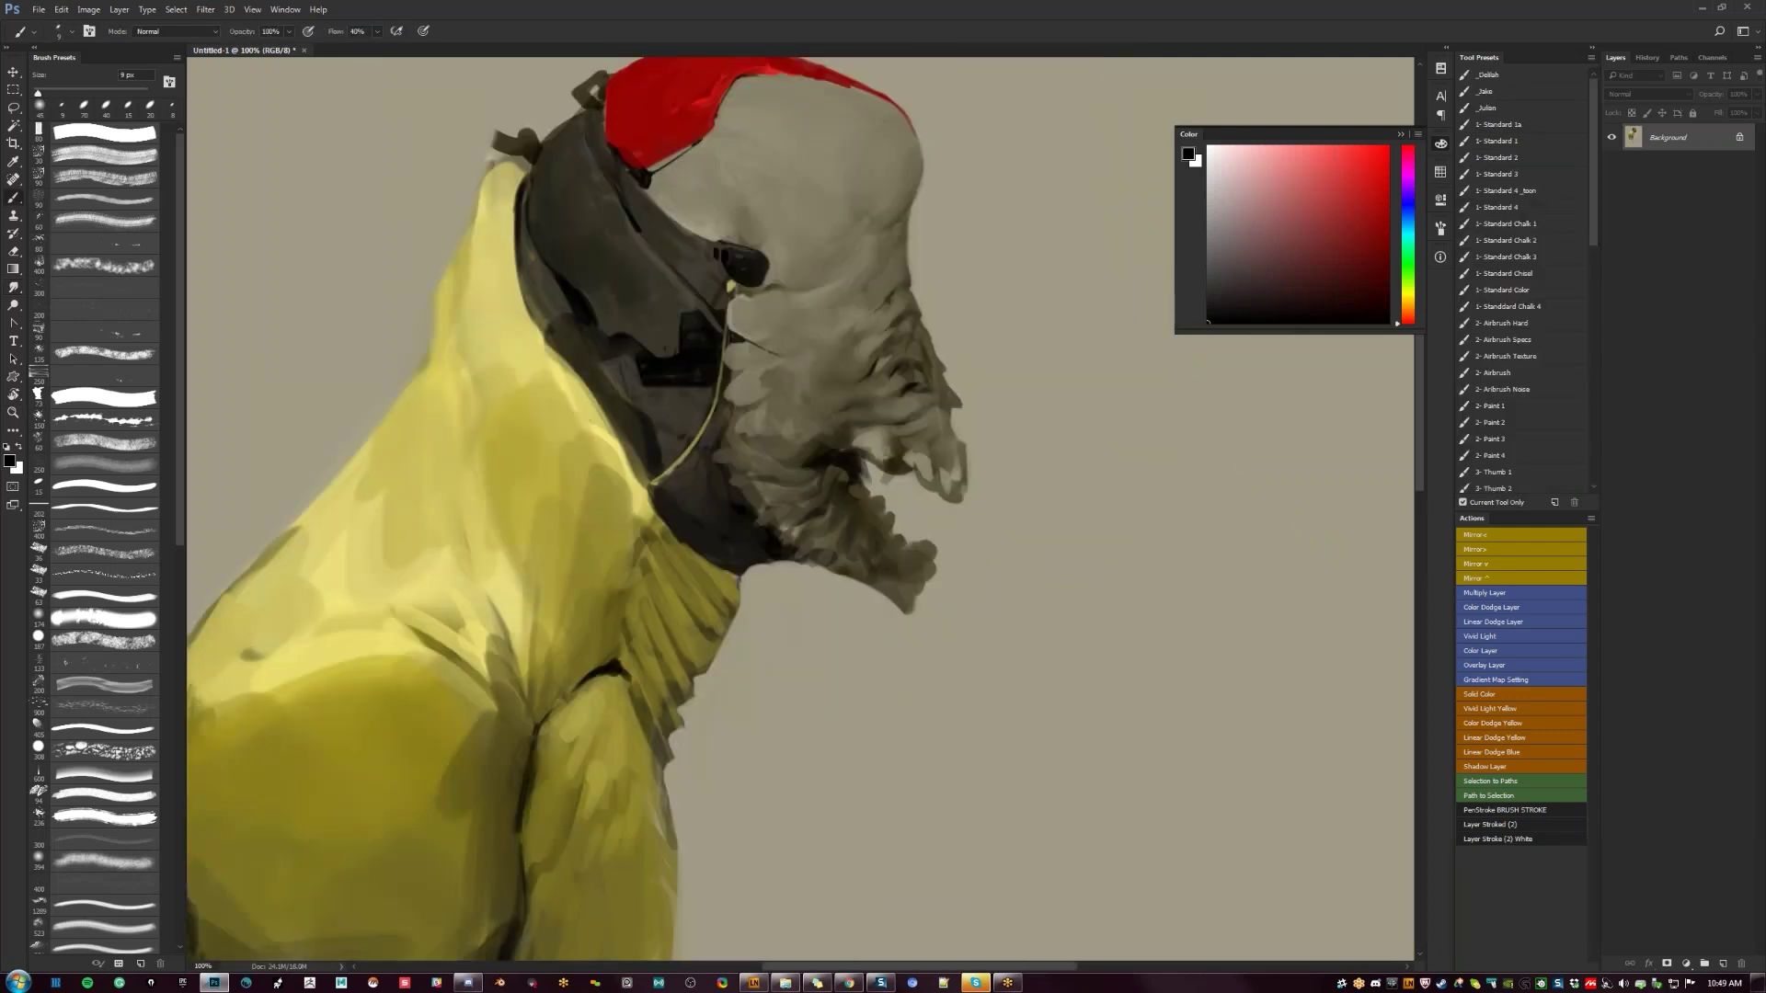
key("bracketright")
key("bracketright")
key("bracketright")
key("bracketright")
key("bracketright")
key("bracketright")
key("bracketright")
key("bracketright")
key("bracketleft")
left_click_drag(743, 375, 768, 381)
key("bracketleft")
key("ctrl+shift+h")
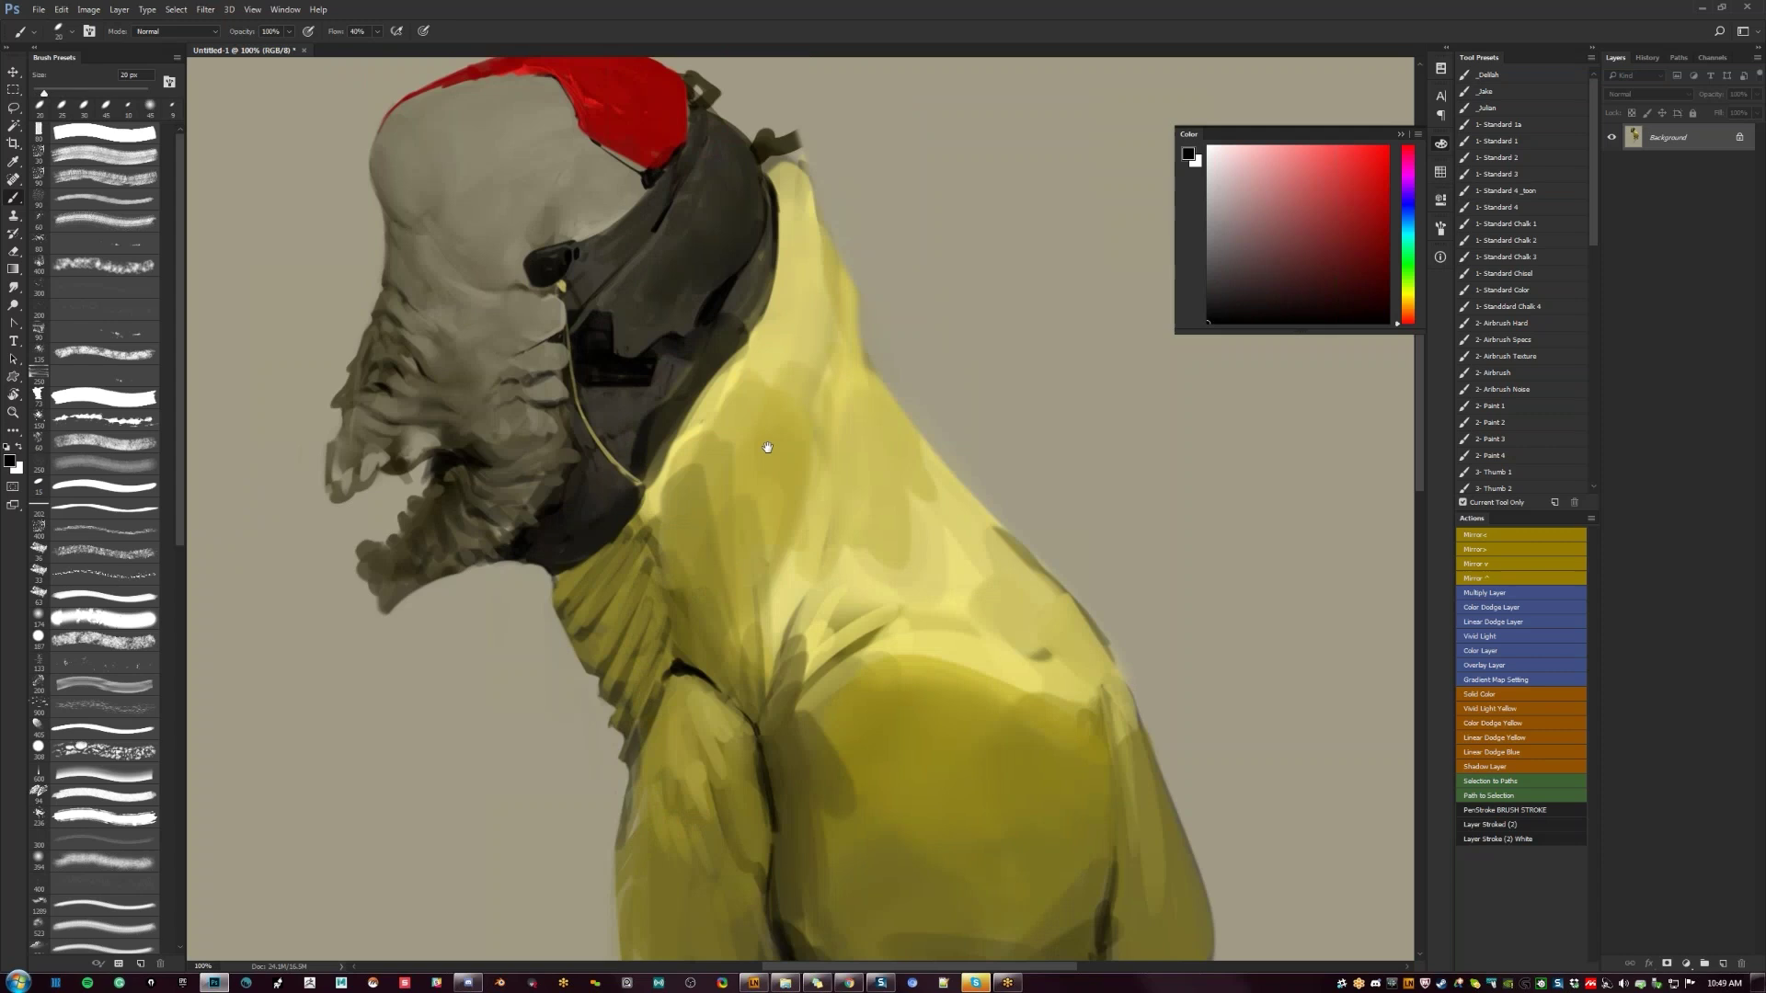
- Sample the cheek's grey, blend the cheek folds with a smaller Smudge brush, and mirror the canvas
left_click_drag(769, 446, 1008, 422)
left_click(719, 264, "alt")
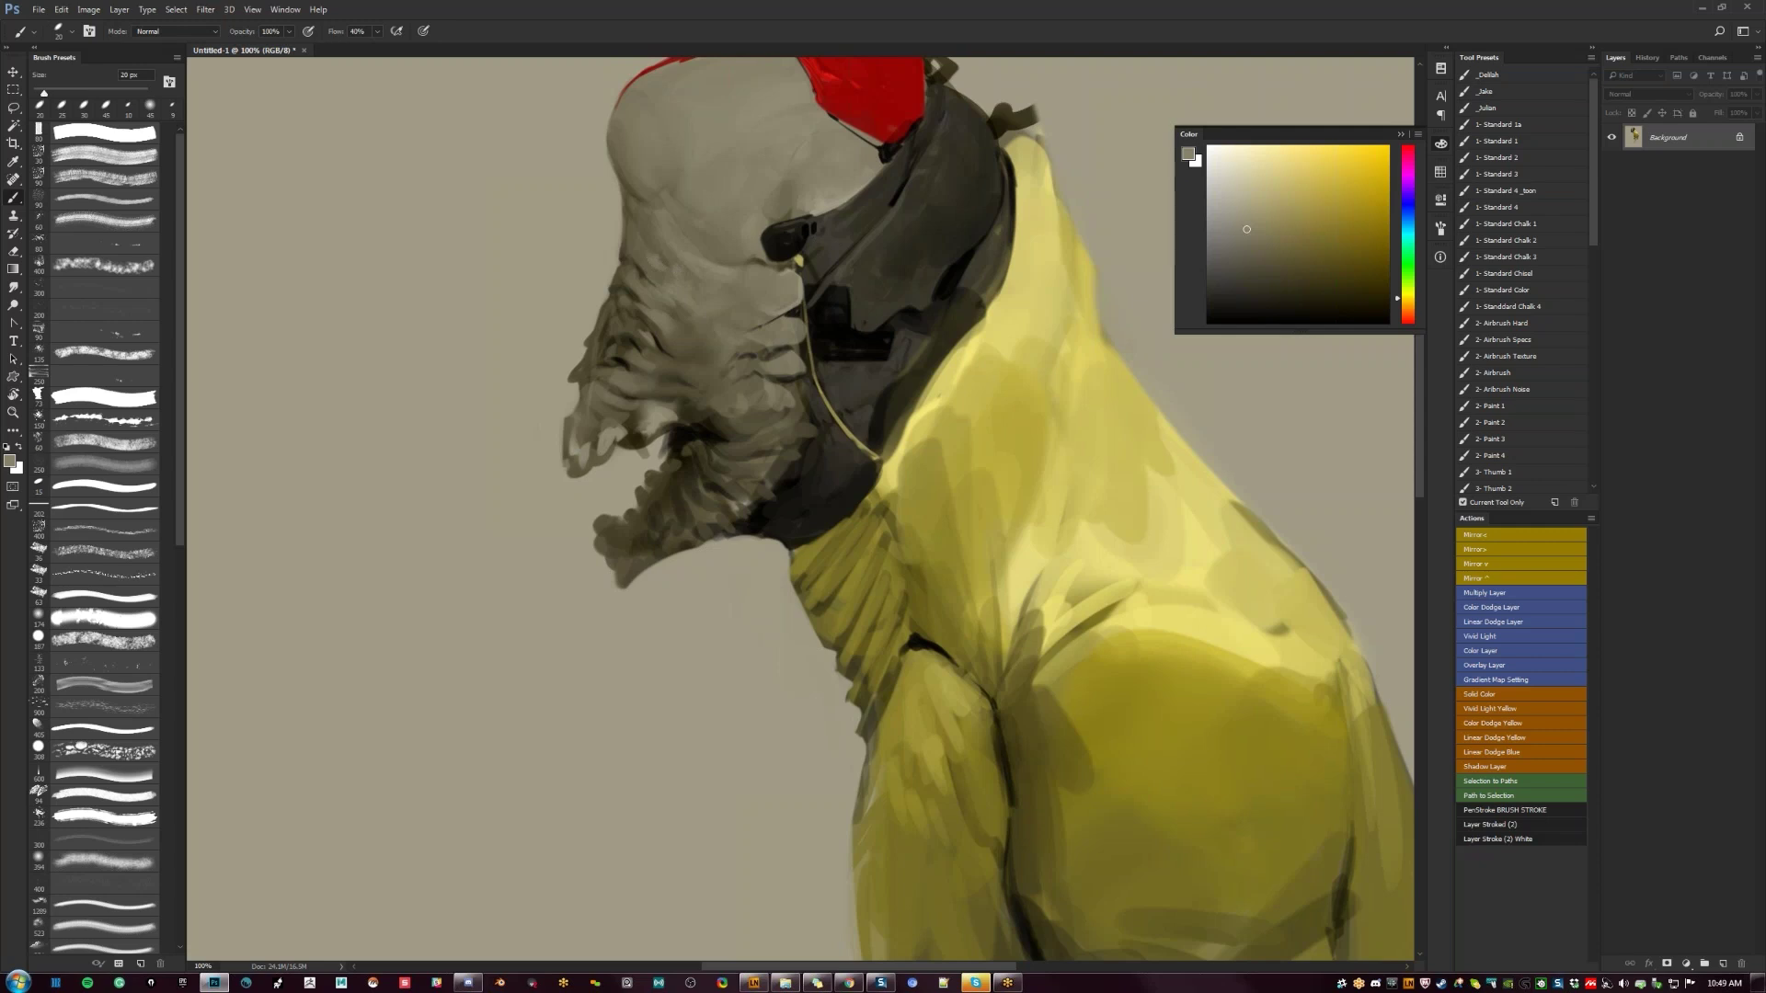
key("r")
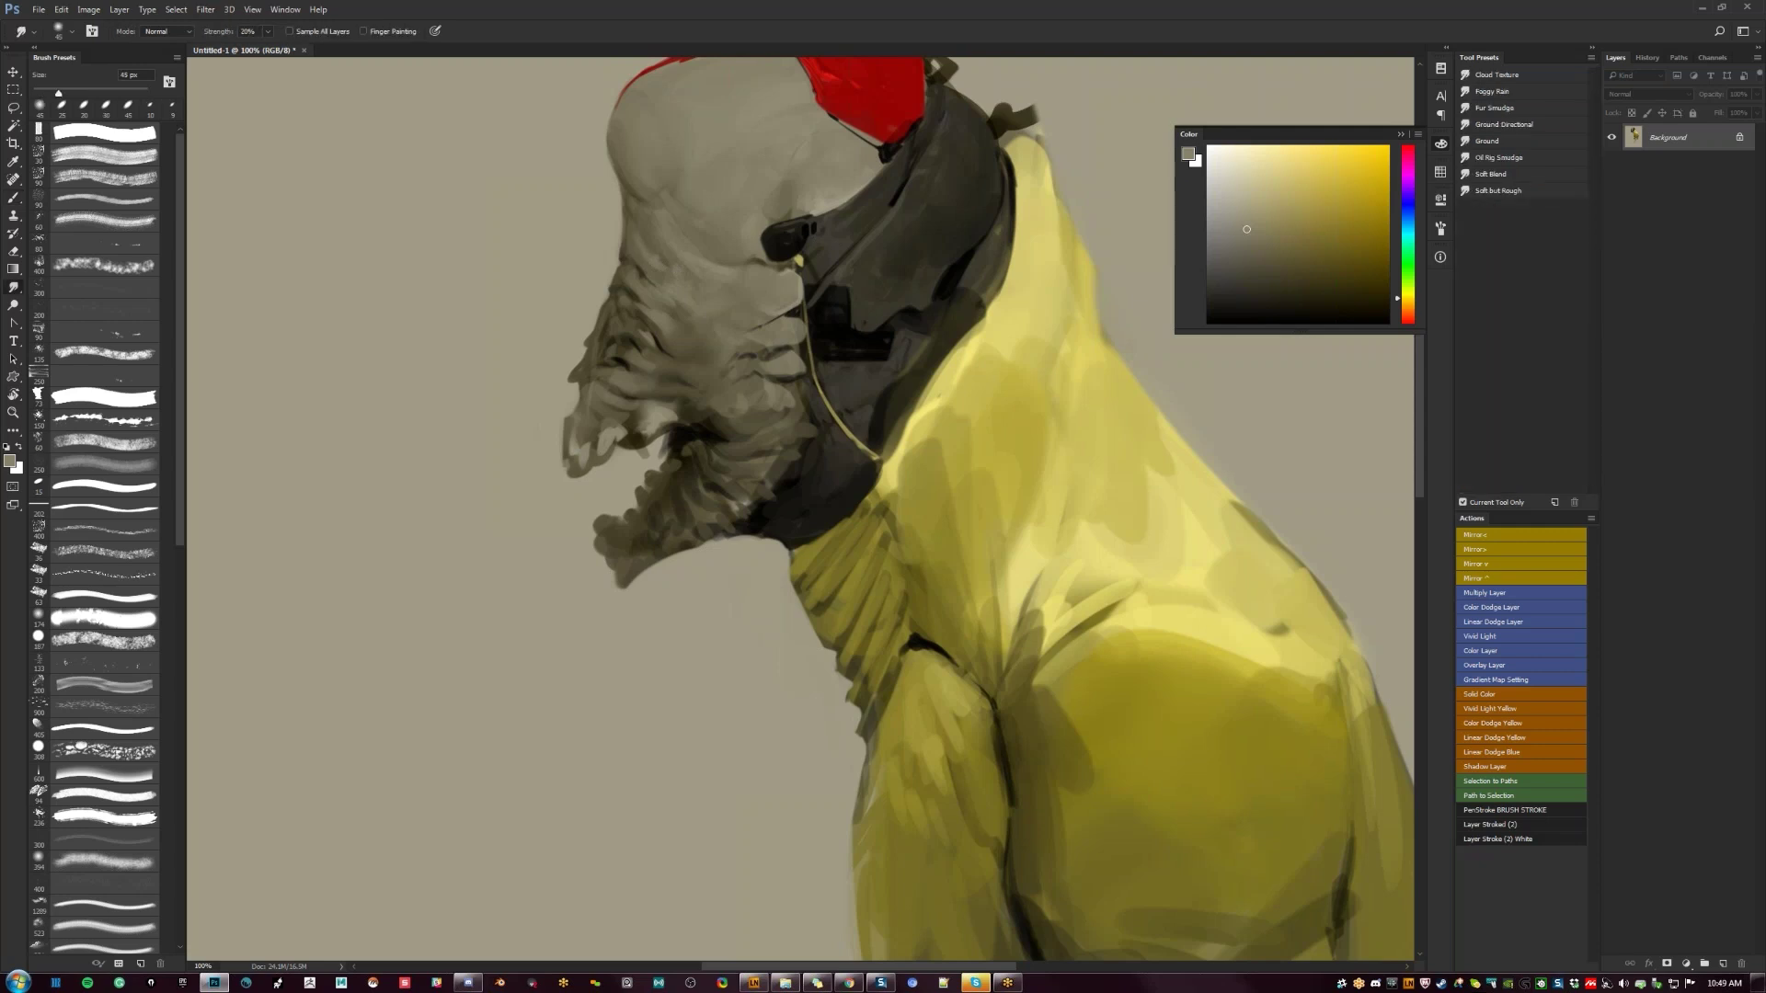
key("bracketleft")
key("F2")
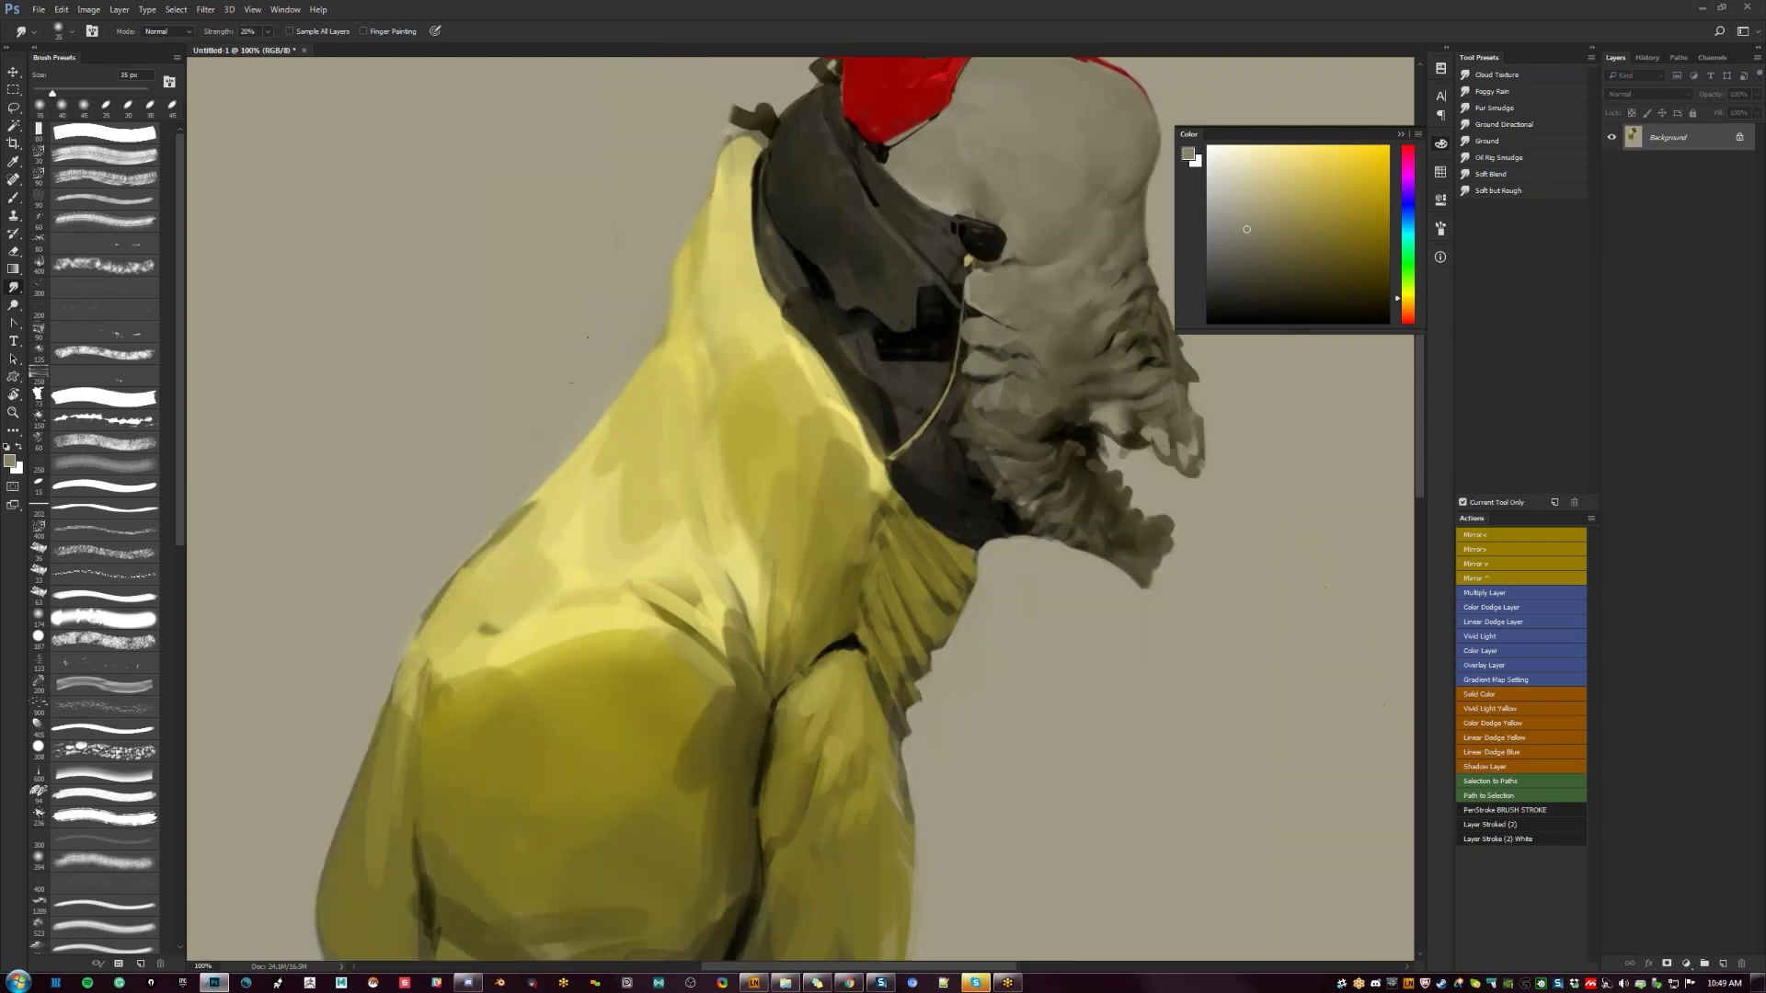
left_click_drag(1061, 424, 820, 429)
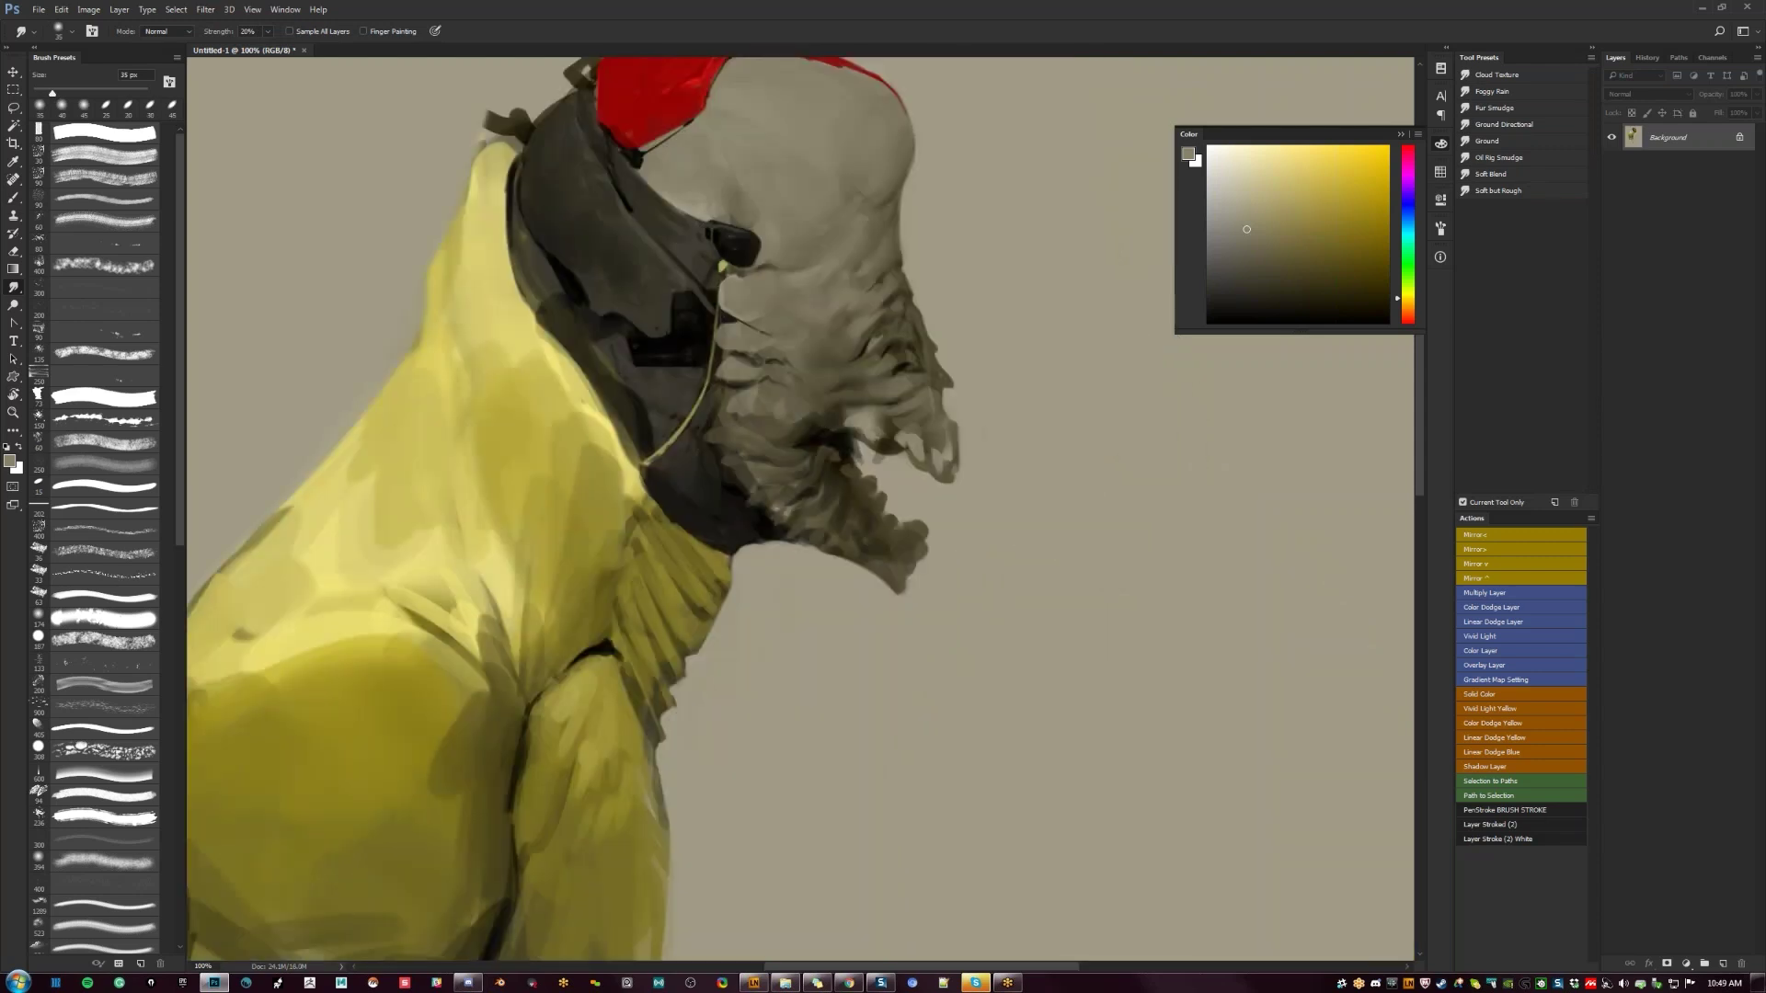
- Define the cheek folds beside the yellow cord with a small grey brush, and reset the painting colour to black
key("b")
key("[")
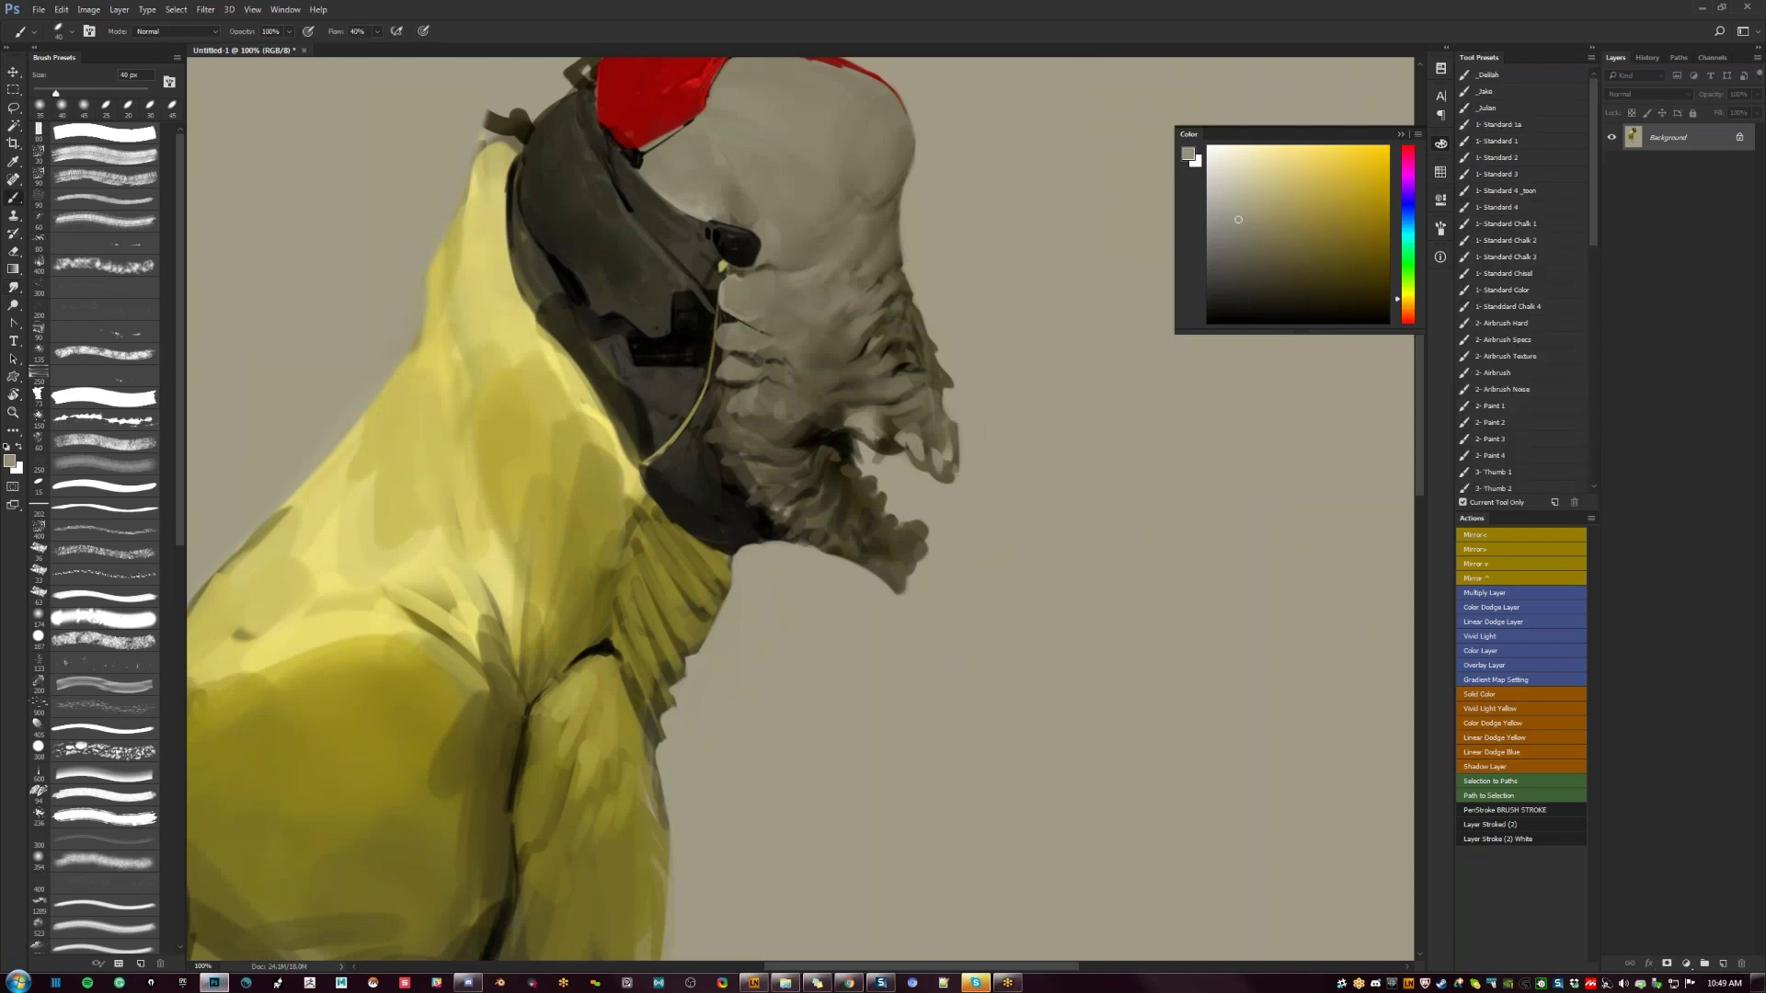
key("bracketleft")
key("bracketleft")
key("bracketleft")
key("bracketleft")
key("bracketleft")
key("bracketleft")
key("bracketright")
key("bracketright")
key("bracketright")
key("d")
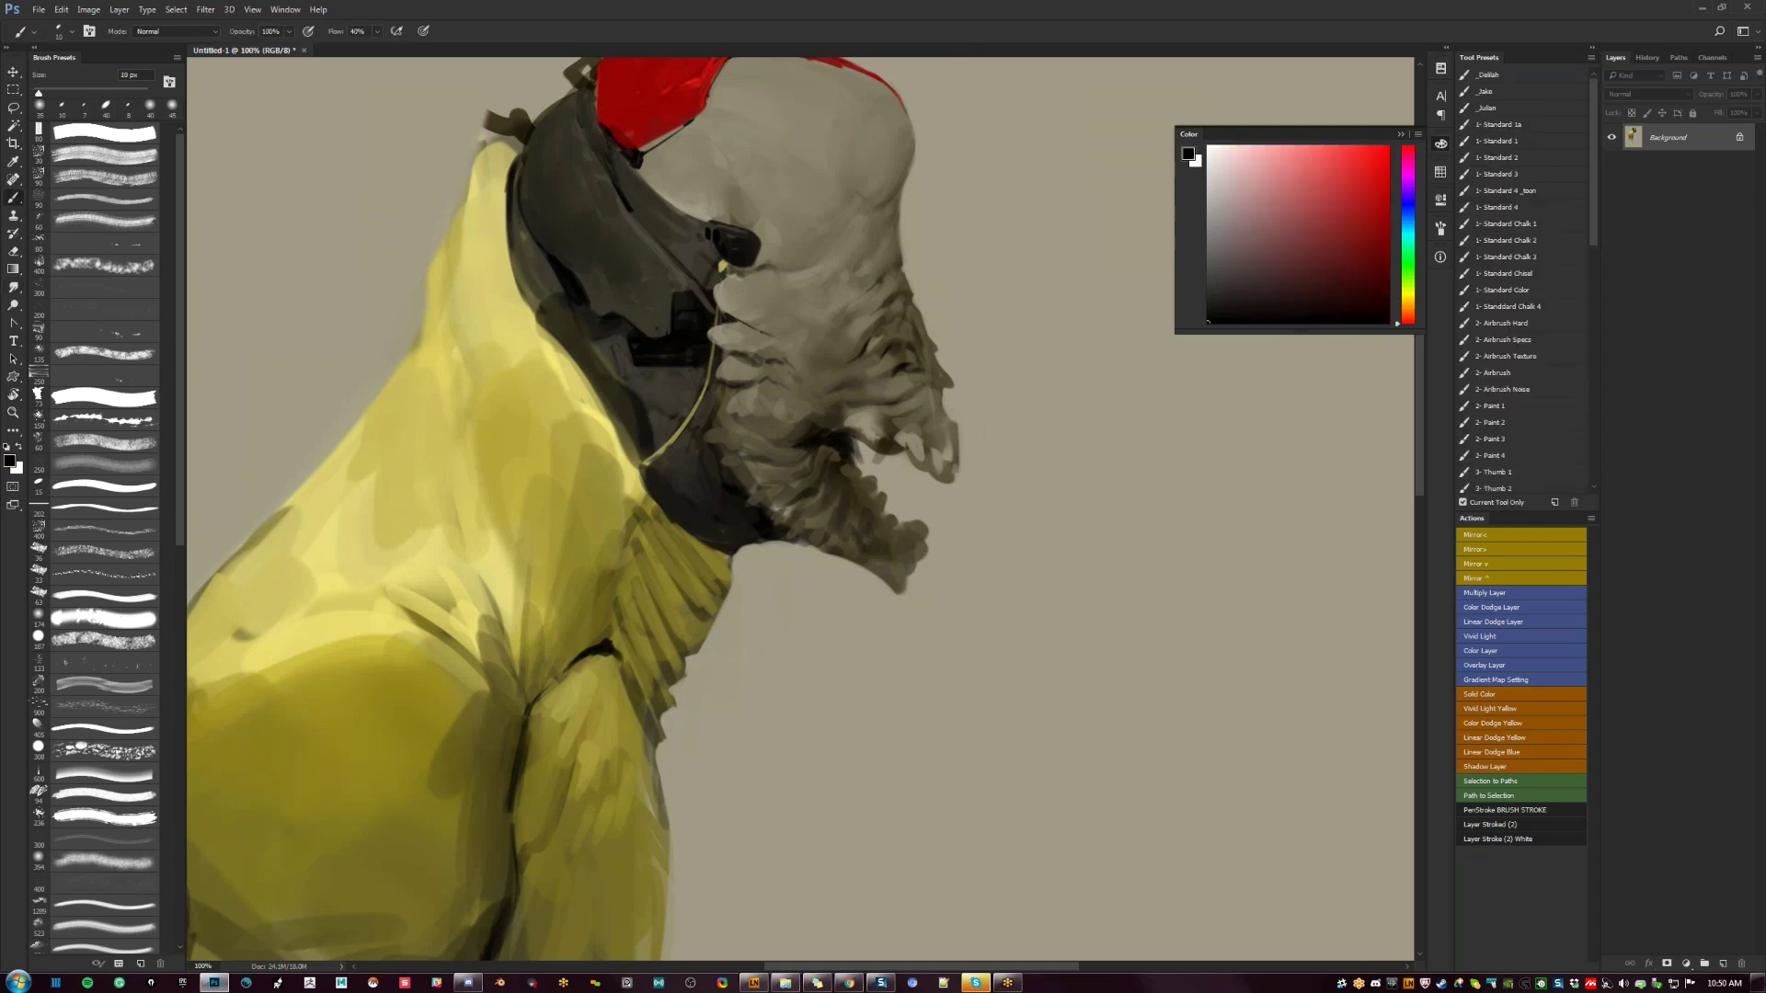
- Enlarge the brush, sample the grey of the cheek folds, and mirror the canvas
key("bracketright")
key("bracketright")
key("bracketright")
key("bracketright")
key("bracketright")
key("bracketright")
left_click(818, 414, "alt")
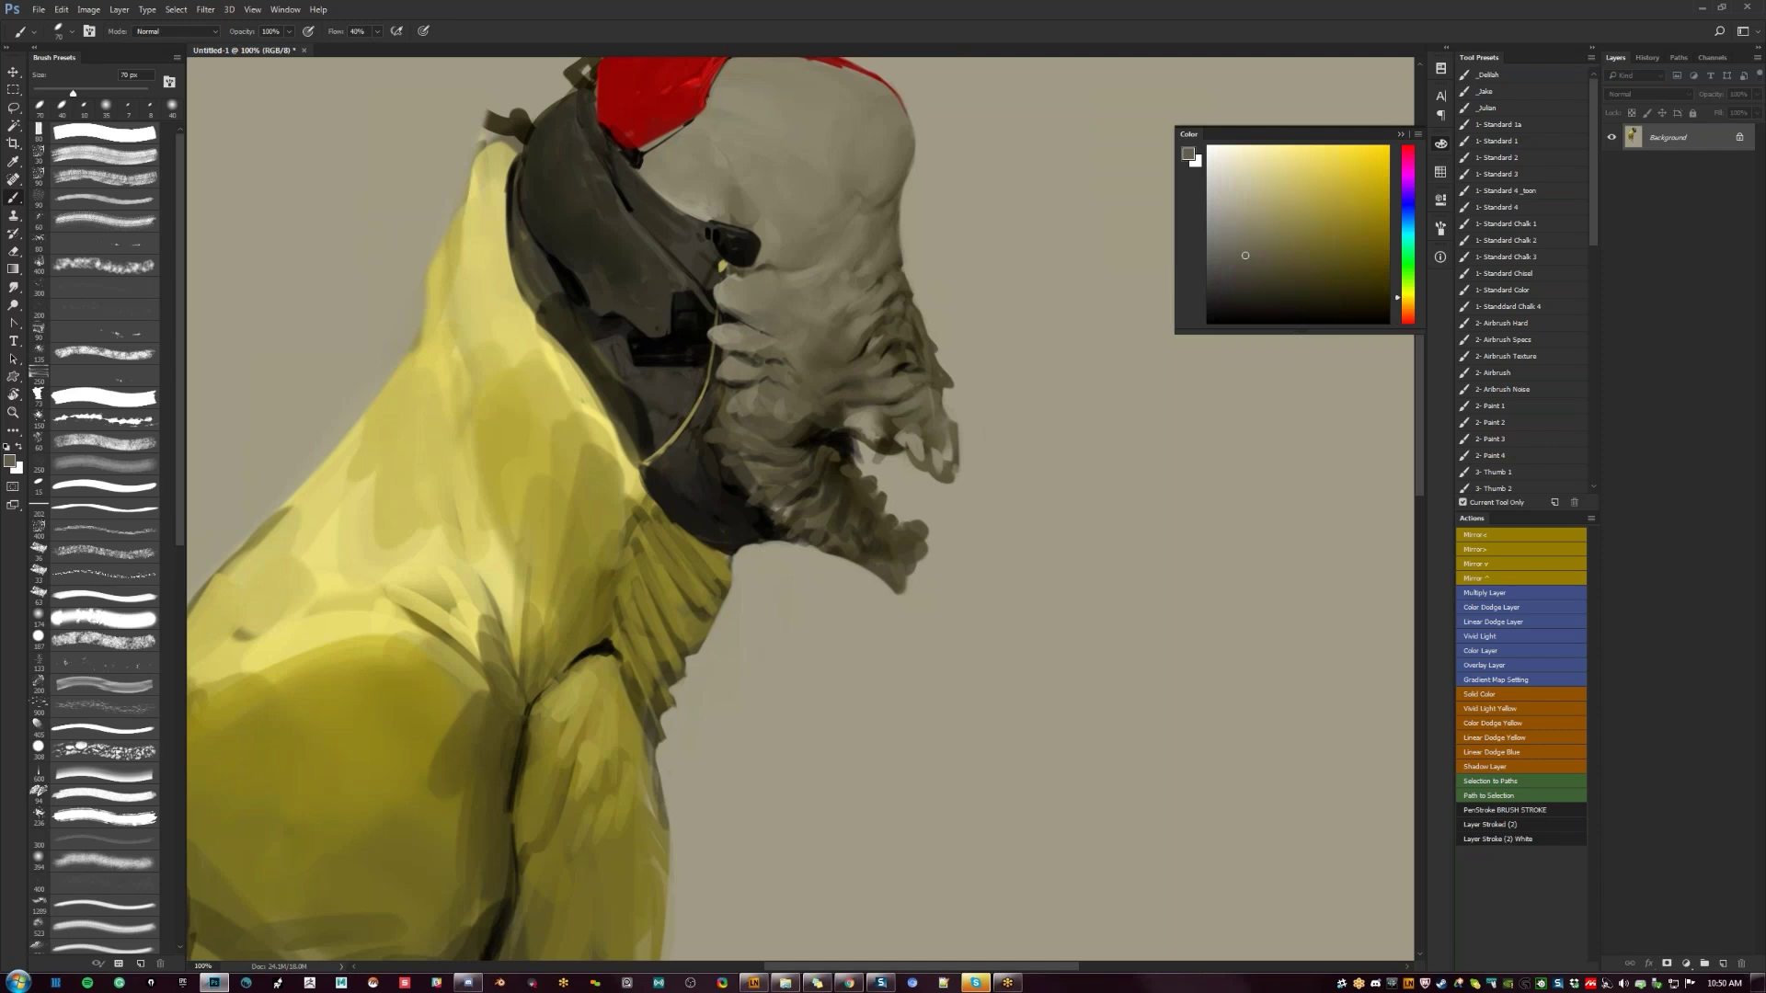
key("z")
left_click_drag(823, 331, 690, 345)
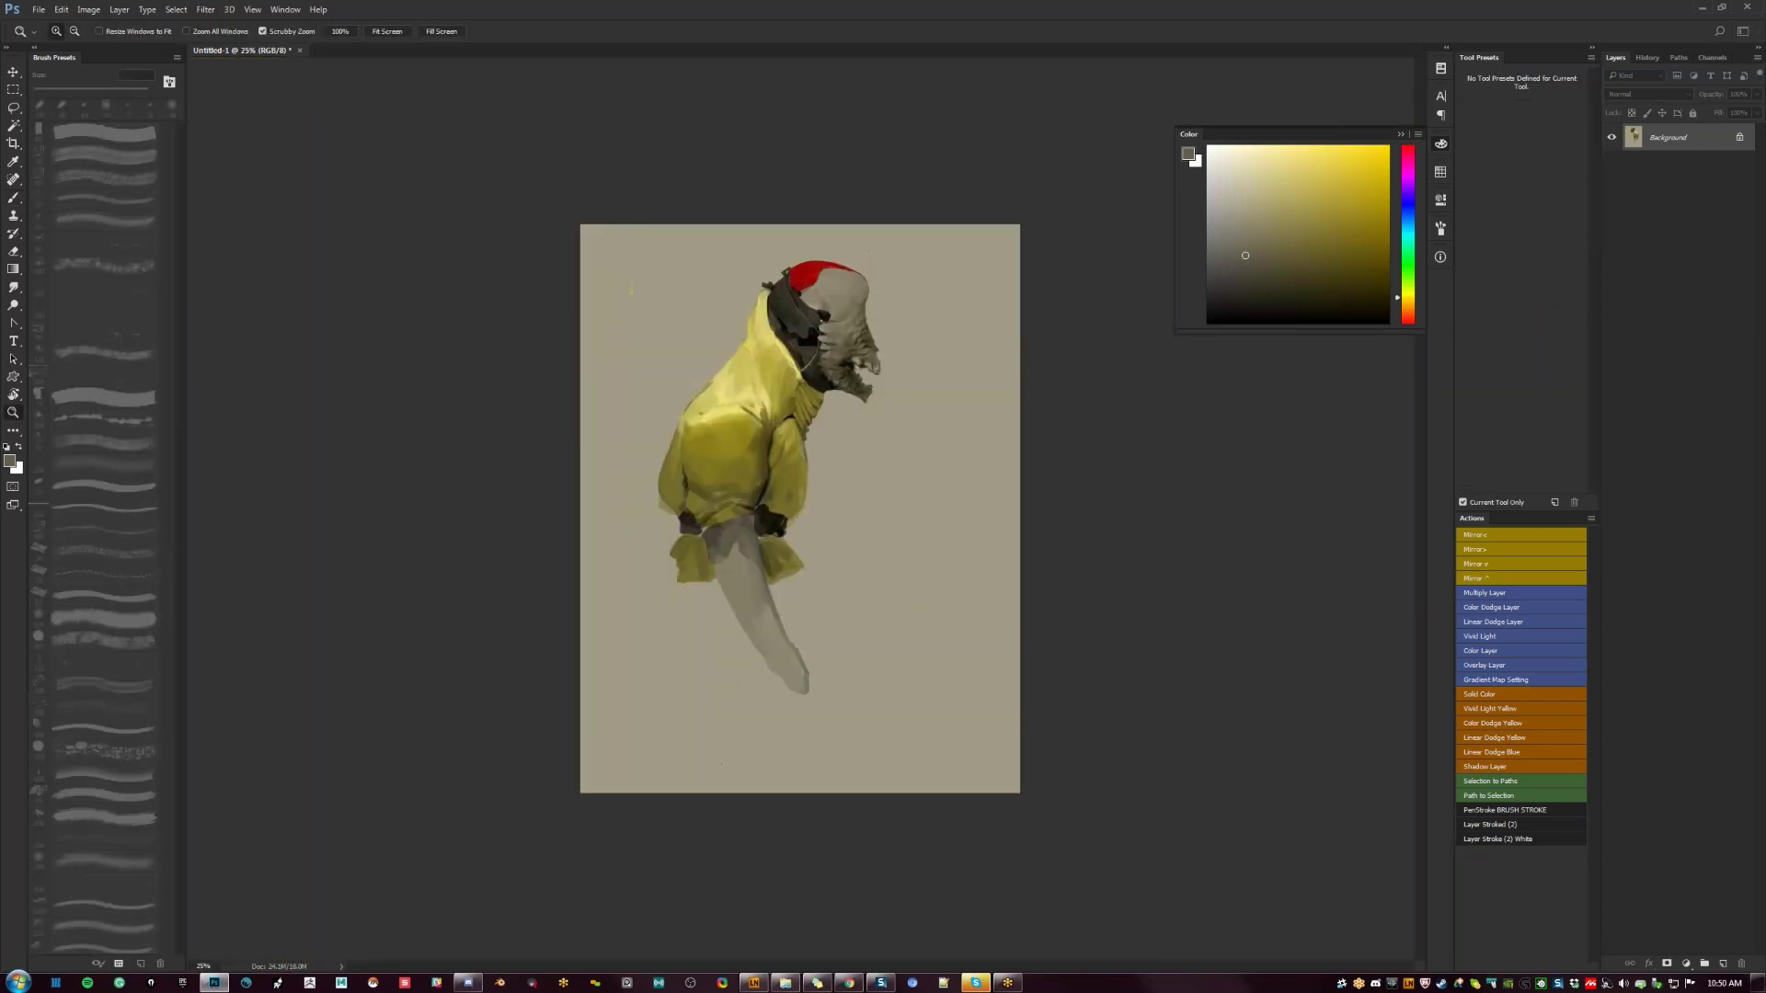
key("ctrl+shift+h")
left_click(878, 560)
left_click(881, 561)
left_click_drag(825, 446, 909, 657)
key("b")
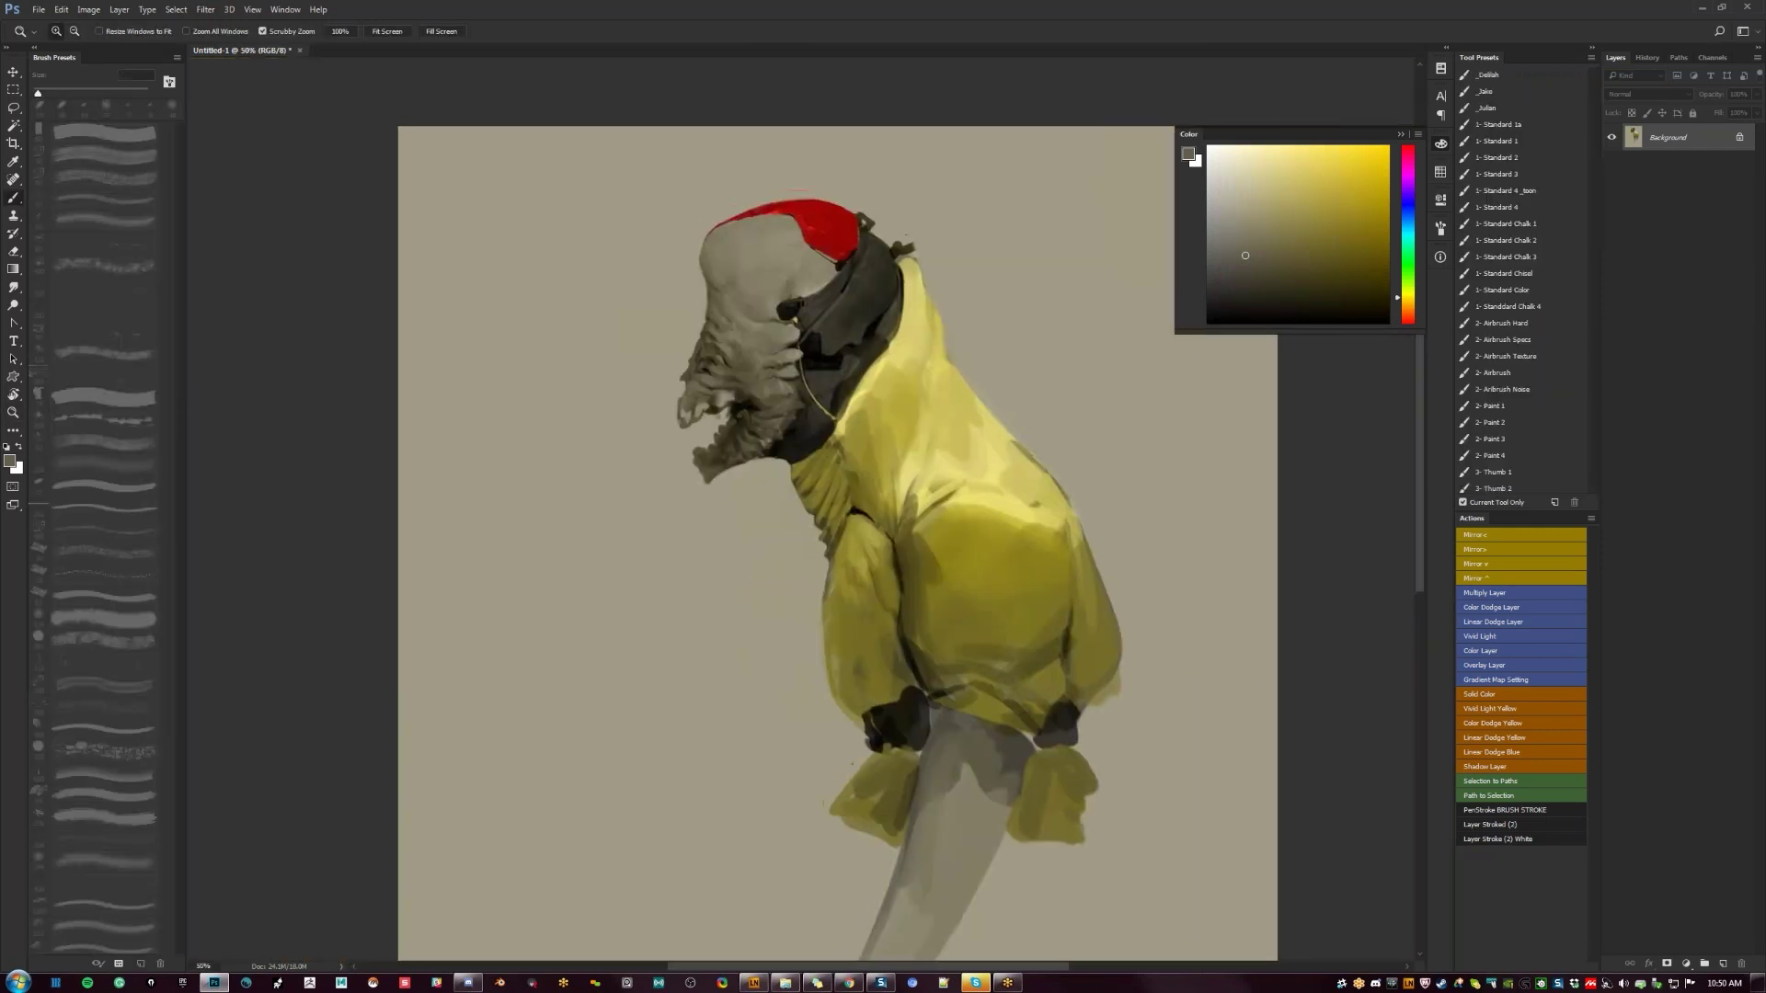
- Paint small bumps along the front edge of the face in sampled greys with a small brush, and mirror the canvas
key("z")
double_click(714, 295)
key("b")
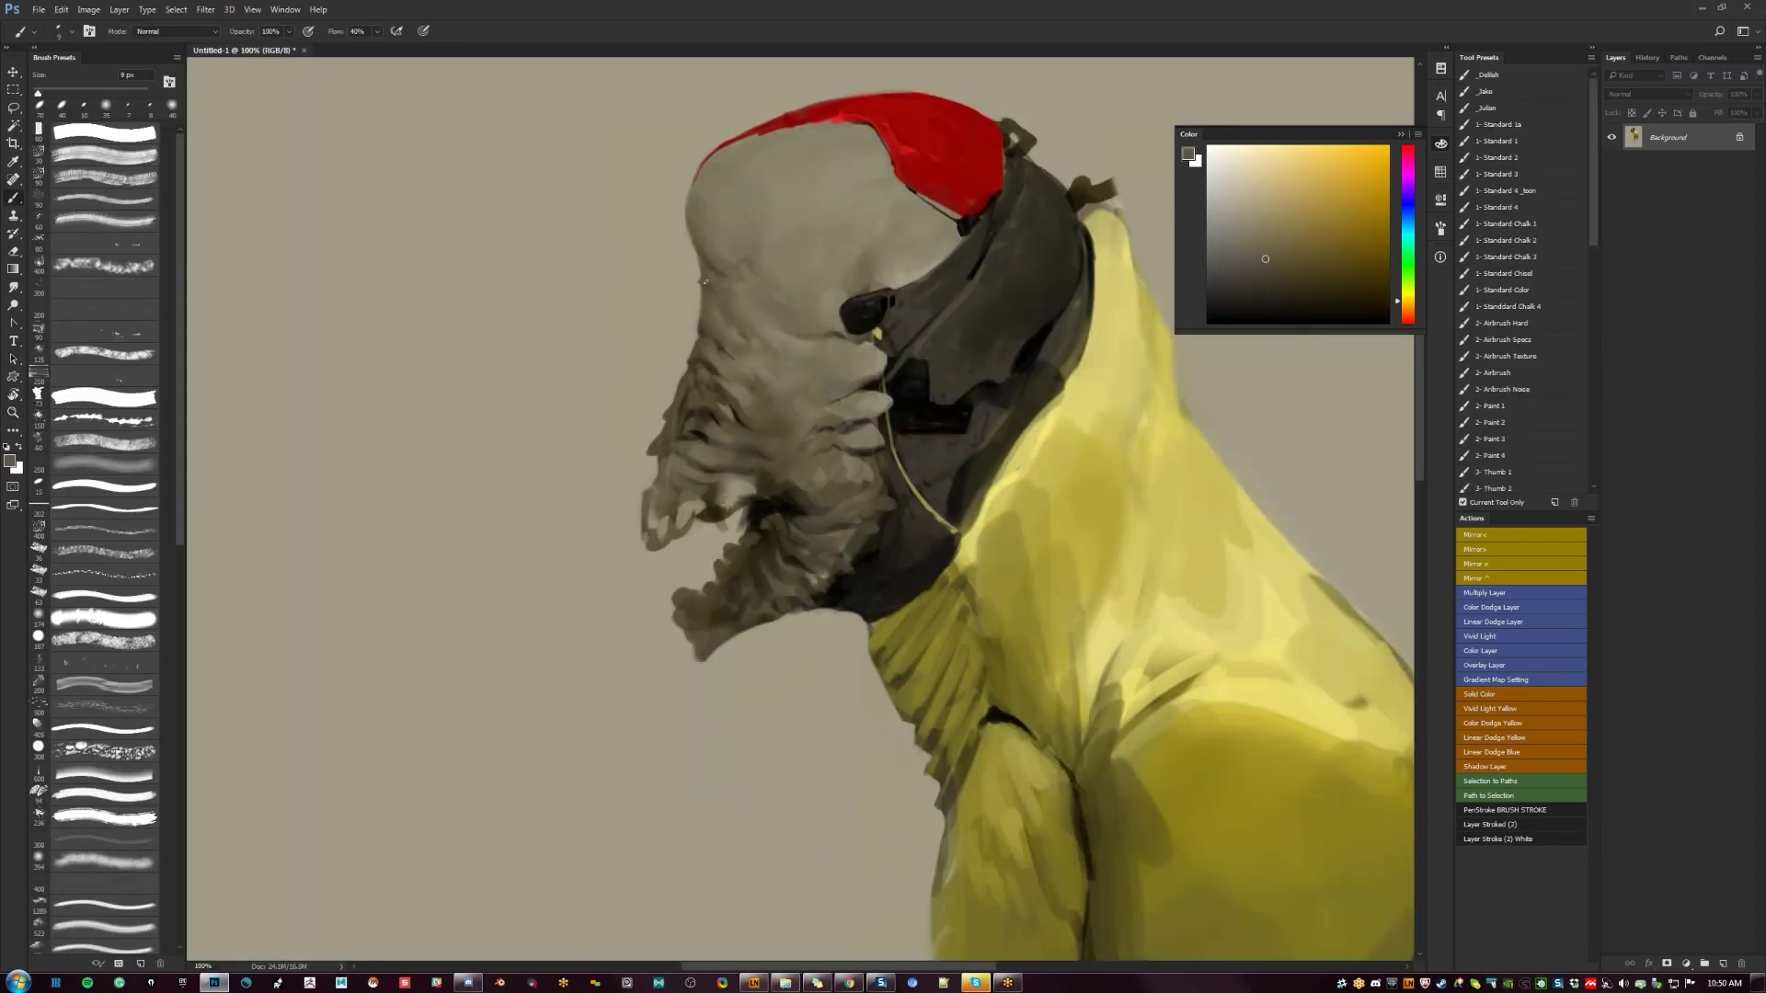
left_click(699, 329, "alt")
left_click(695, 333, "alt")
key("z")
left_click(713, 376, "alt")
left_click(713, 377, "alt")
key("F2")
key("b")
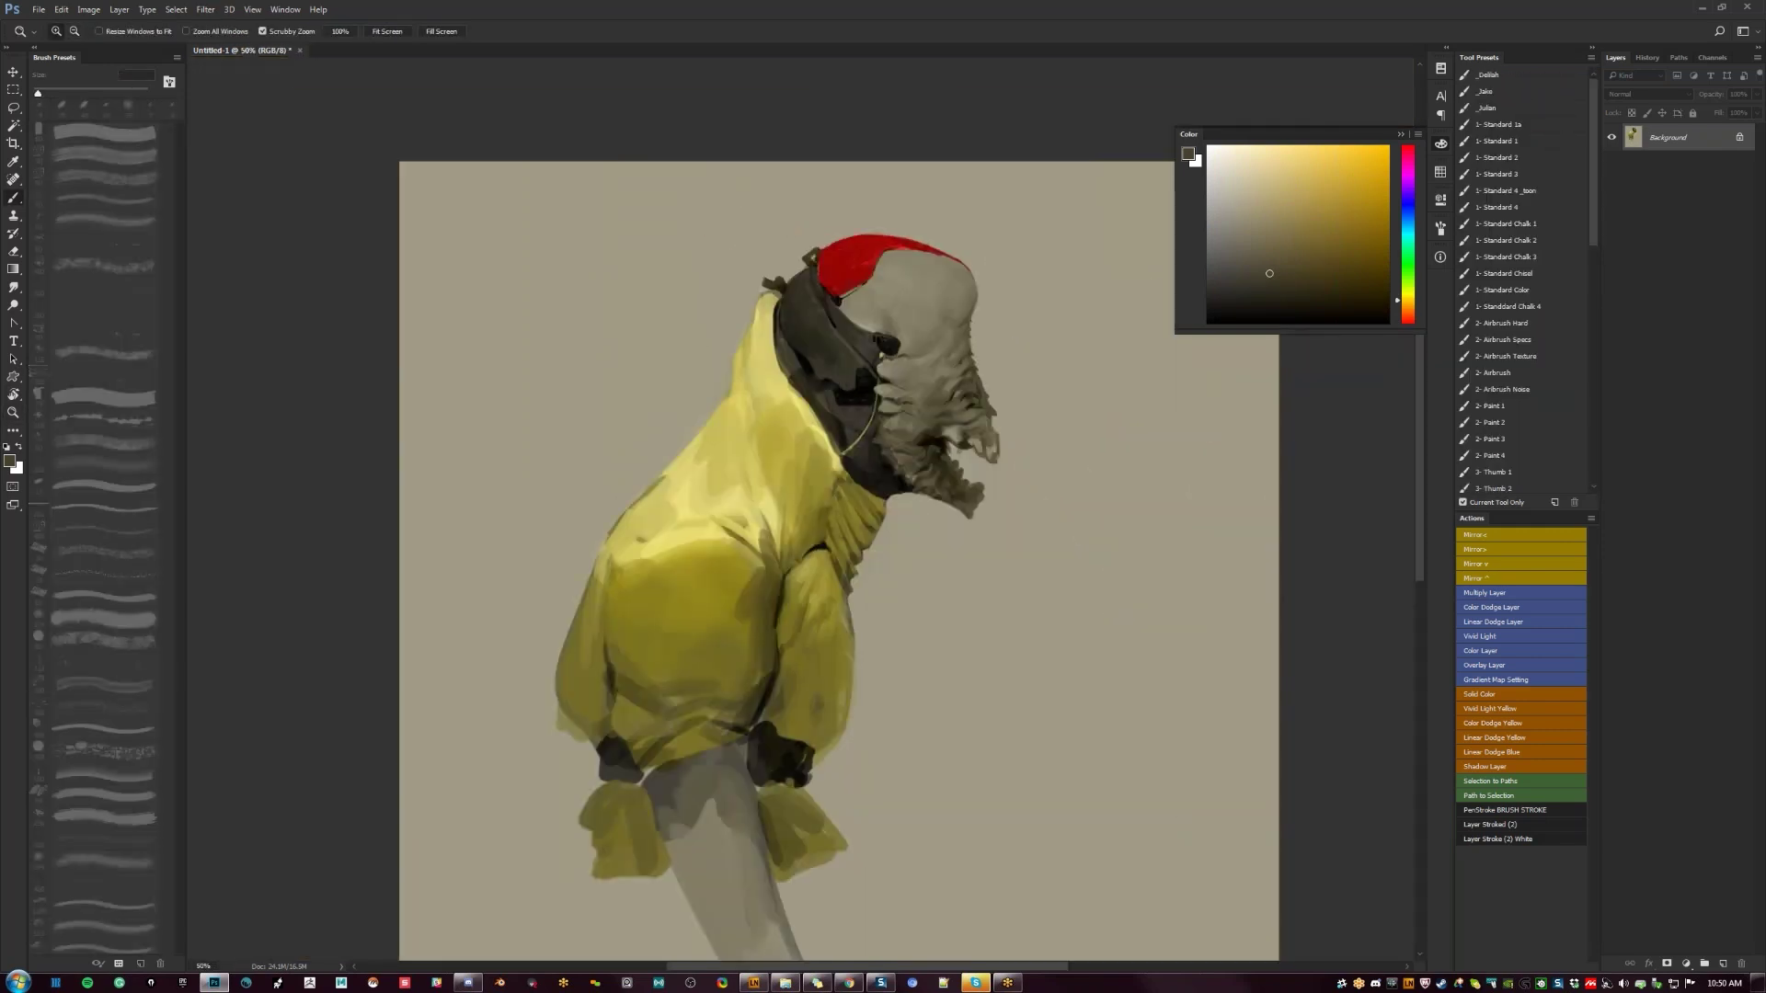
- Blend the forehead with sampled light greys and progressively larger brushes, and mirror the canvas
left_click(963, 388, "ctrl")
left_click(963, 388, "ctrl")
left_click(966, 368, "alt")
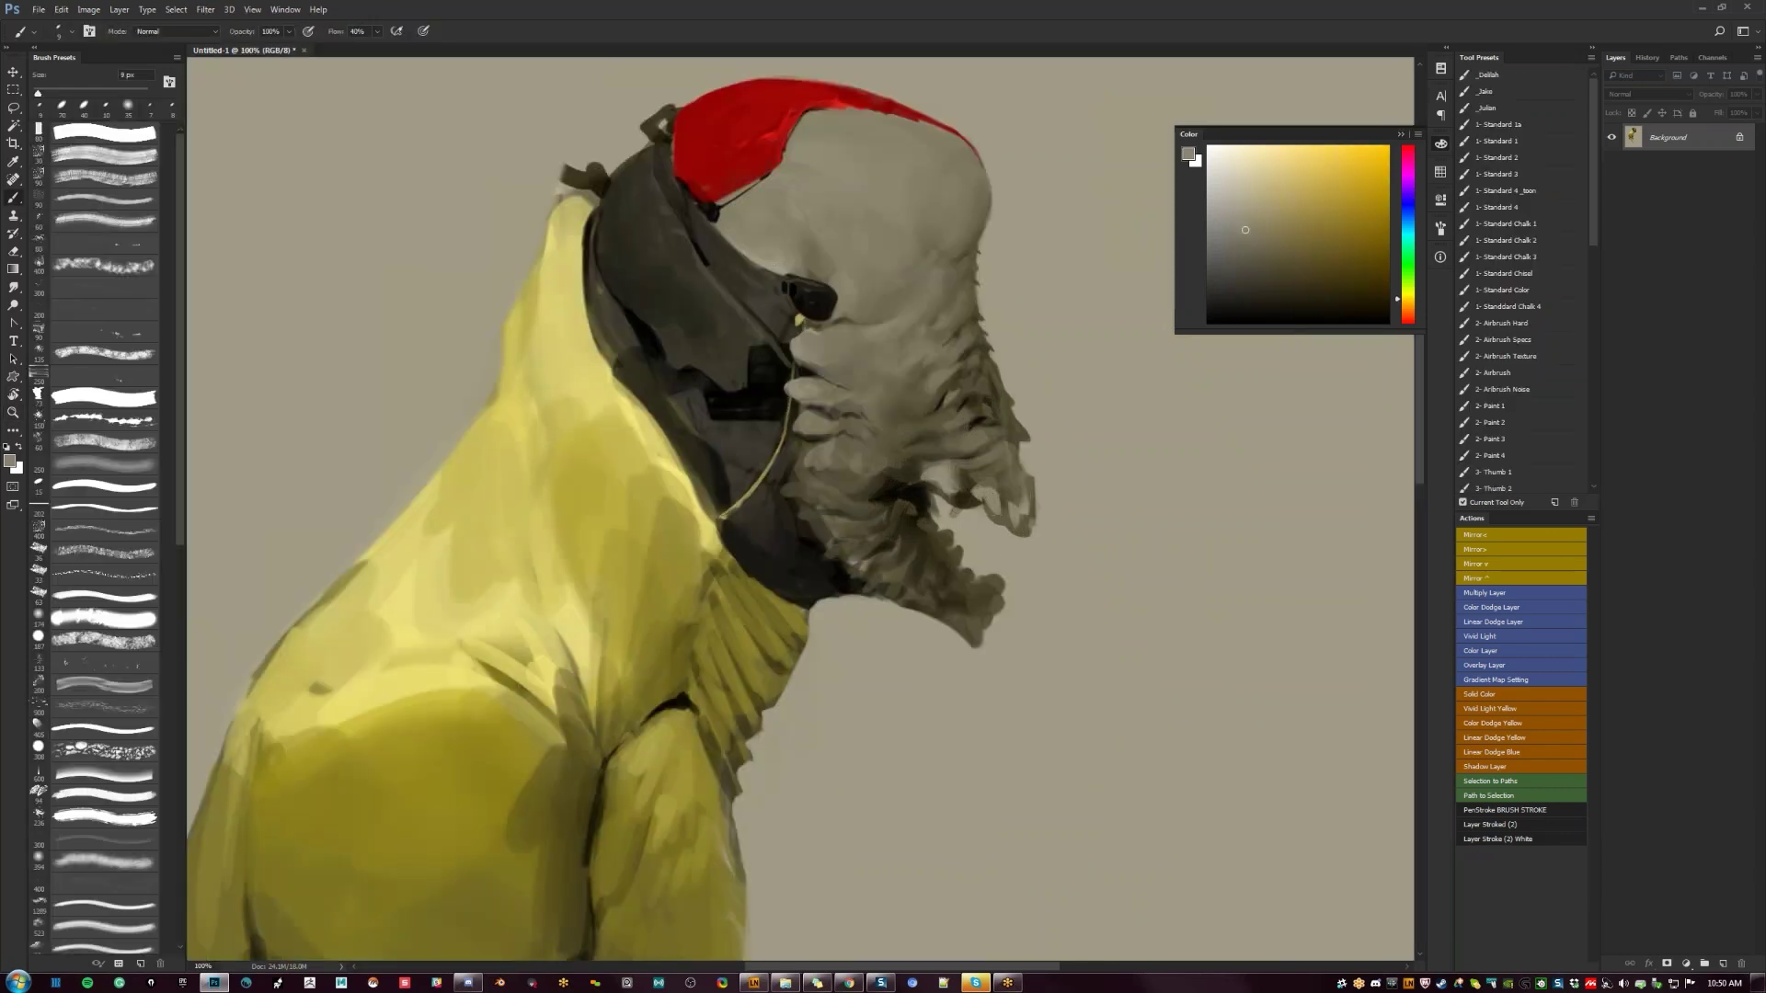
key("bracketright")
key("bracketright")
key("bracketright")
key("bracketright")
key("bracketright")
left_click(760, 241, "alt")
left_click_drag(751, 237, 754, 252)
key("bracketright")
key("bracketright")
key("bracketright")
left_click(767, 245, "alt")
left_click_drag(792, 180, 788, 179)
key("bracketright")
key("z")
key("ctrl+minus")
key("ctrl+minus")
key("ctrl+minus")
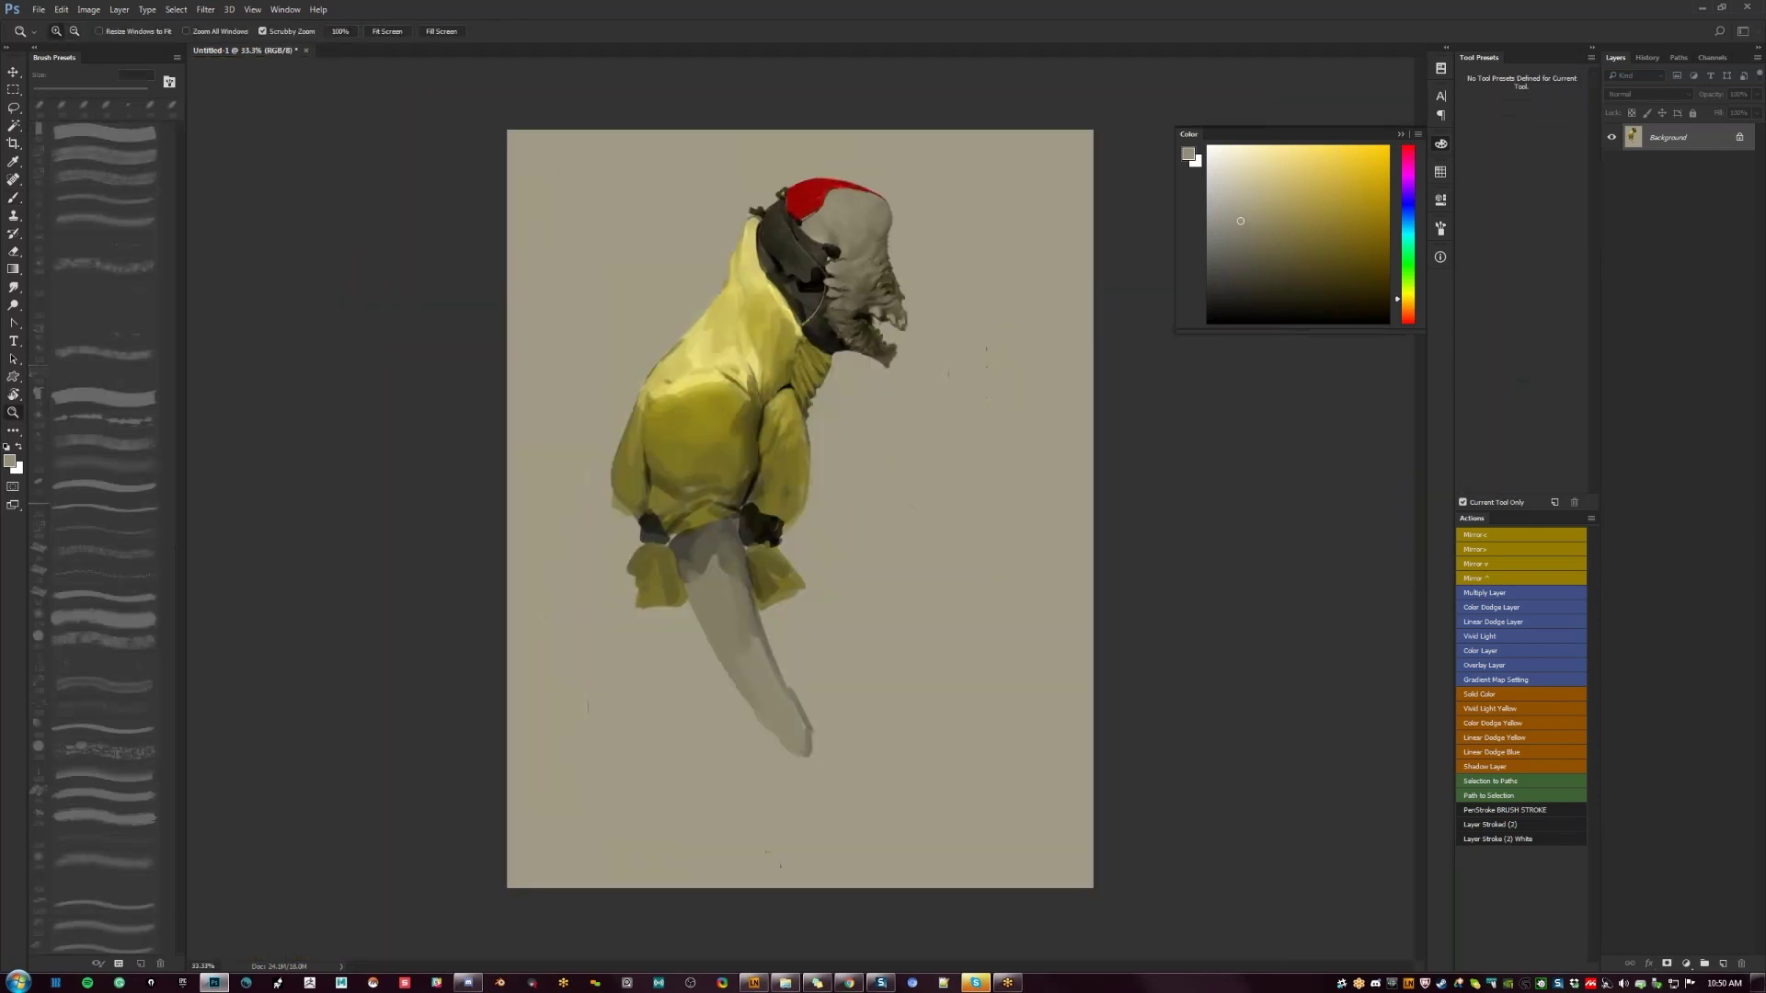
key("F2")
- Refine the inner edge of the upper jaw in light grey with a much smaller brush, and mirror the canvas
key("b")
key("ctrl+plus")
key("ctrl+plus")
key("ctrl+plus")
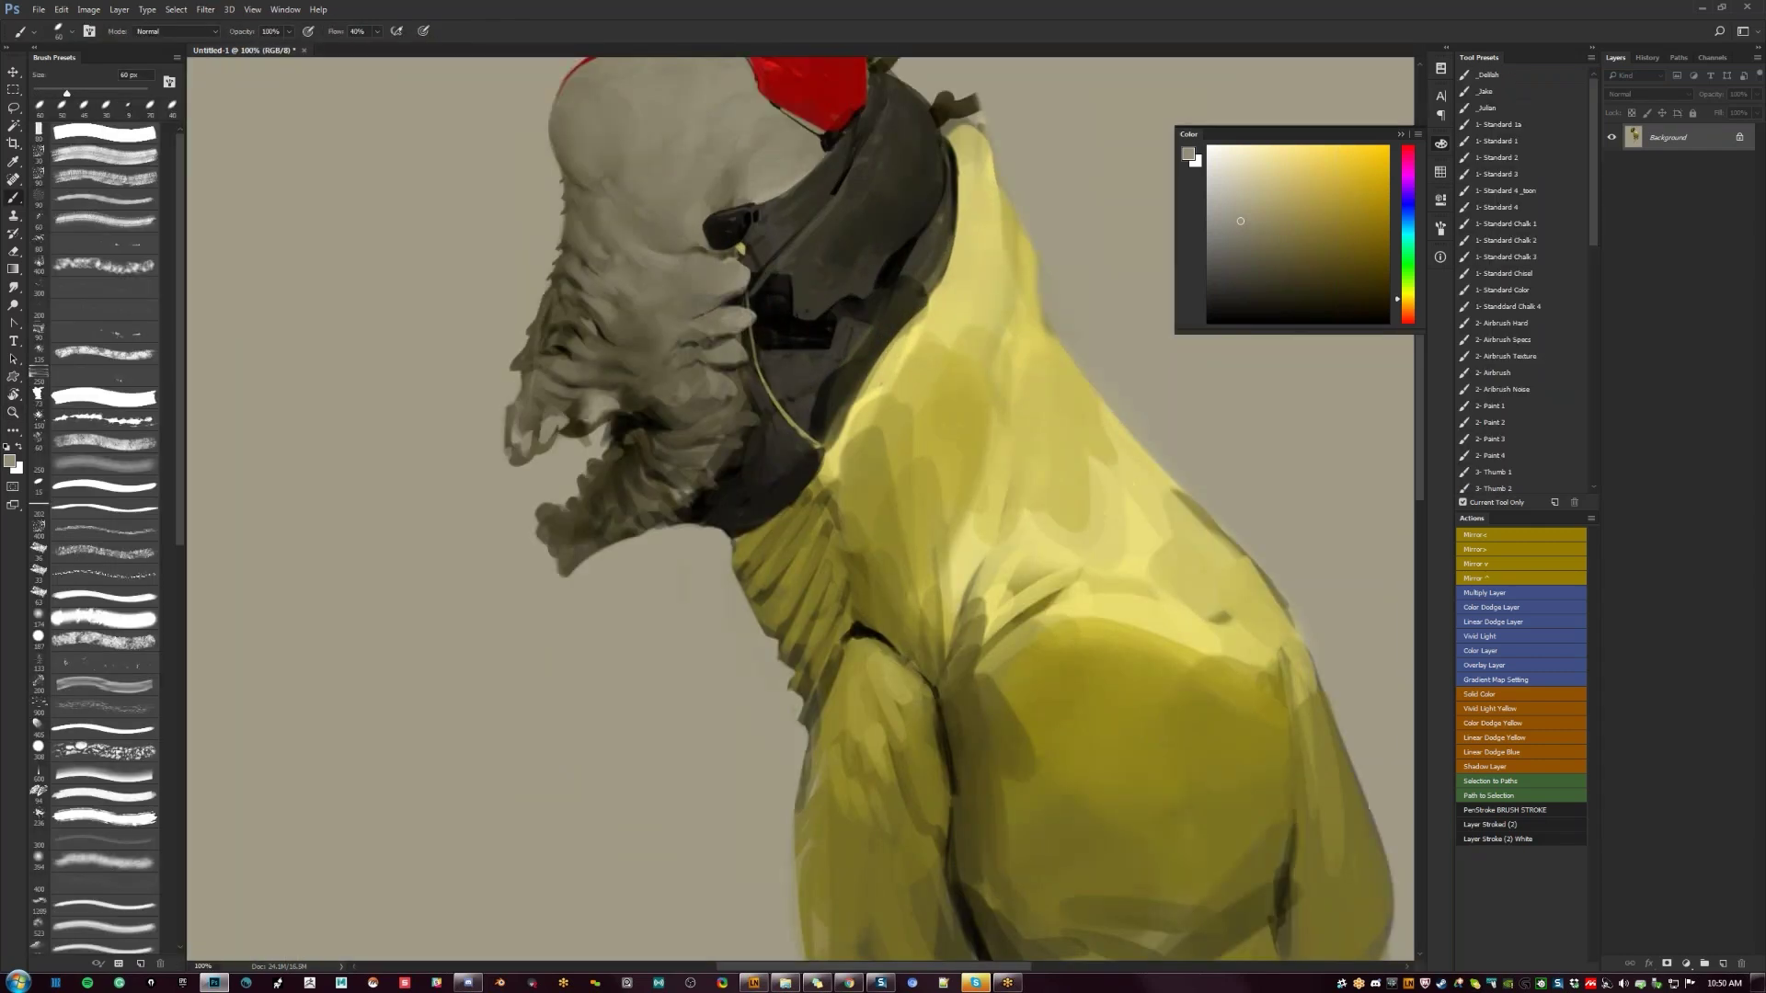
left_click_drag(1024, 434, 1240, 399)
left_click(911, 570, "alt")
key("bracketleft")
key("bracketleft")
key("bracketleft")
key("bracketleft")
key("bracketleft")
mouse_move(783, 396)
left_mouse_down()
mouse_move(810, 393)
mouse_move(755, 417)
left_mouse_up()
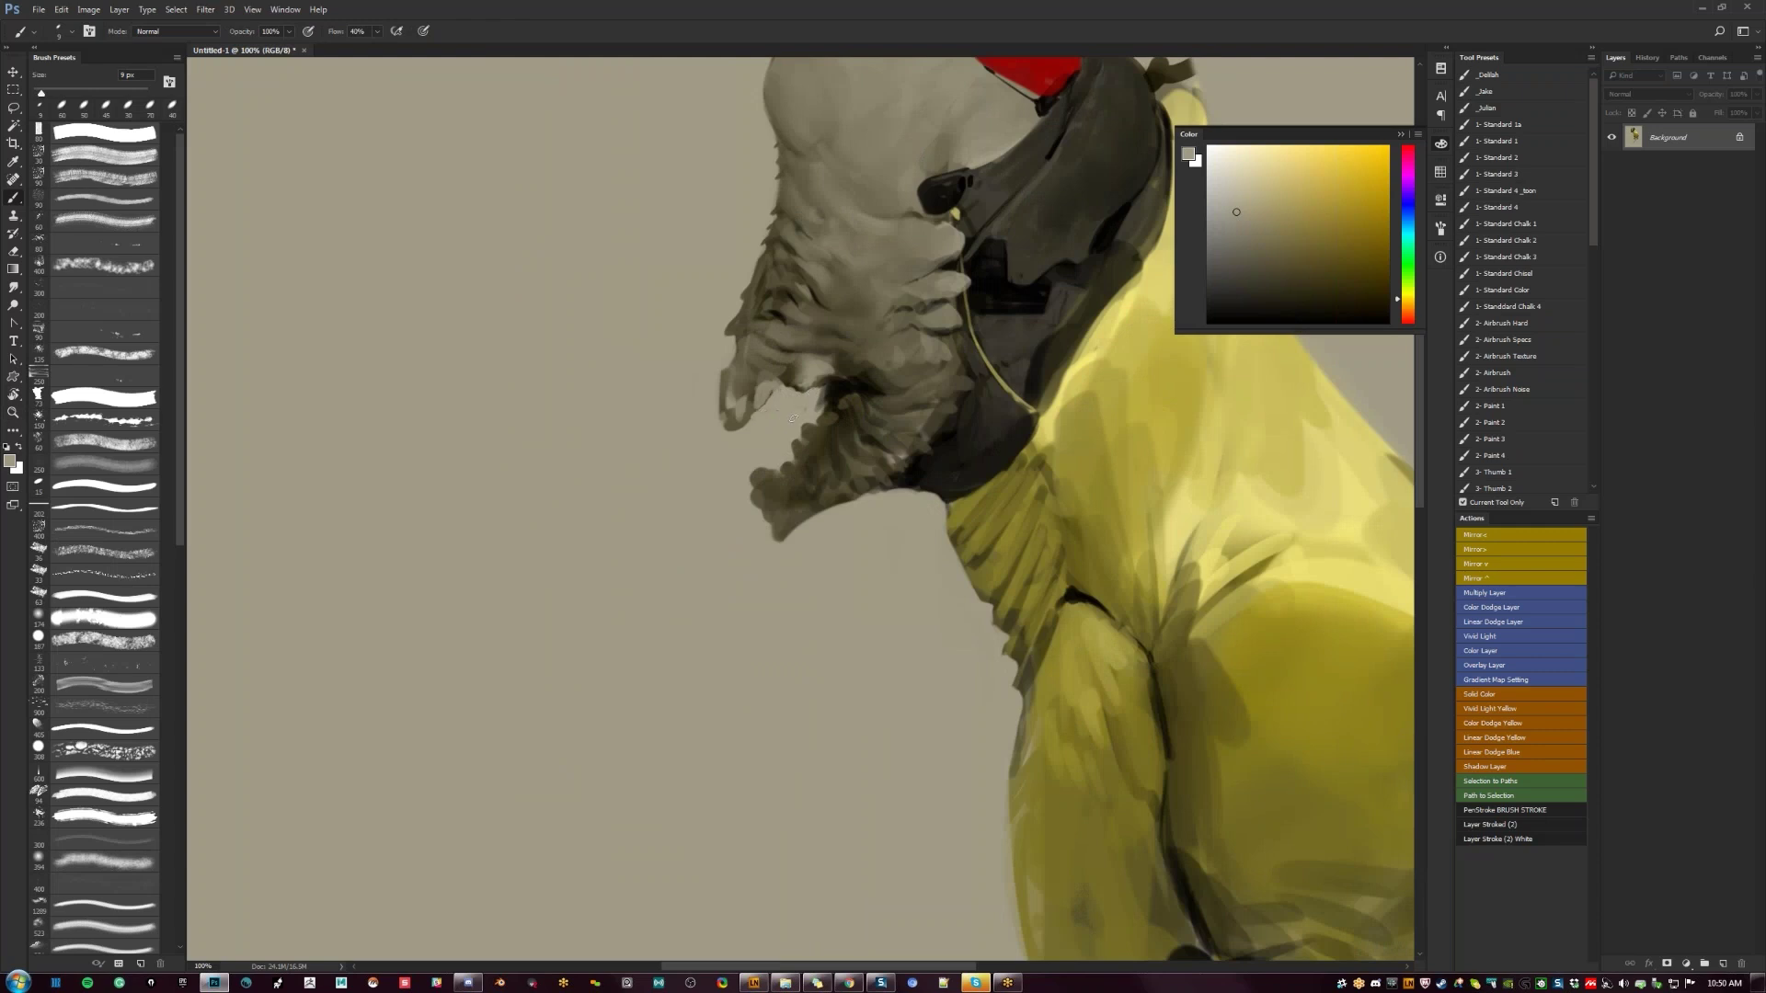
left_click(819, 372, "alt")
key("ctrl+shift+h")
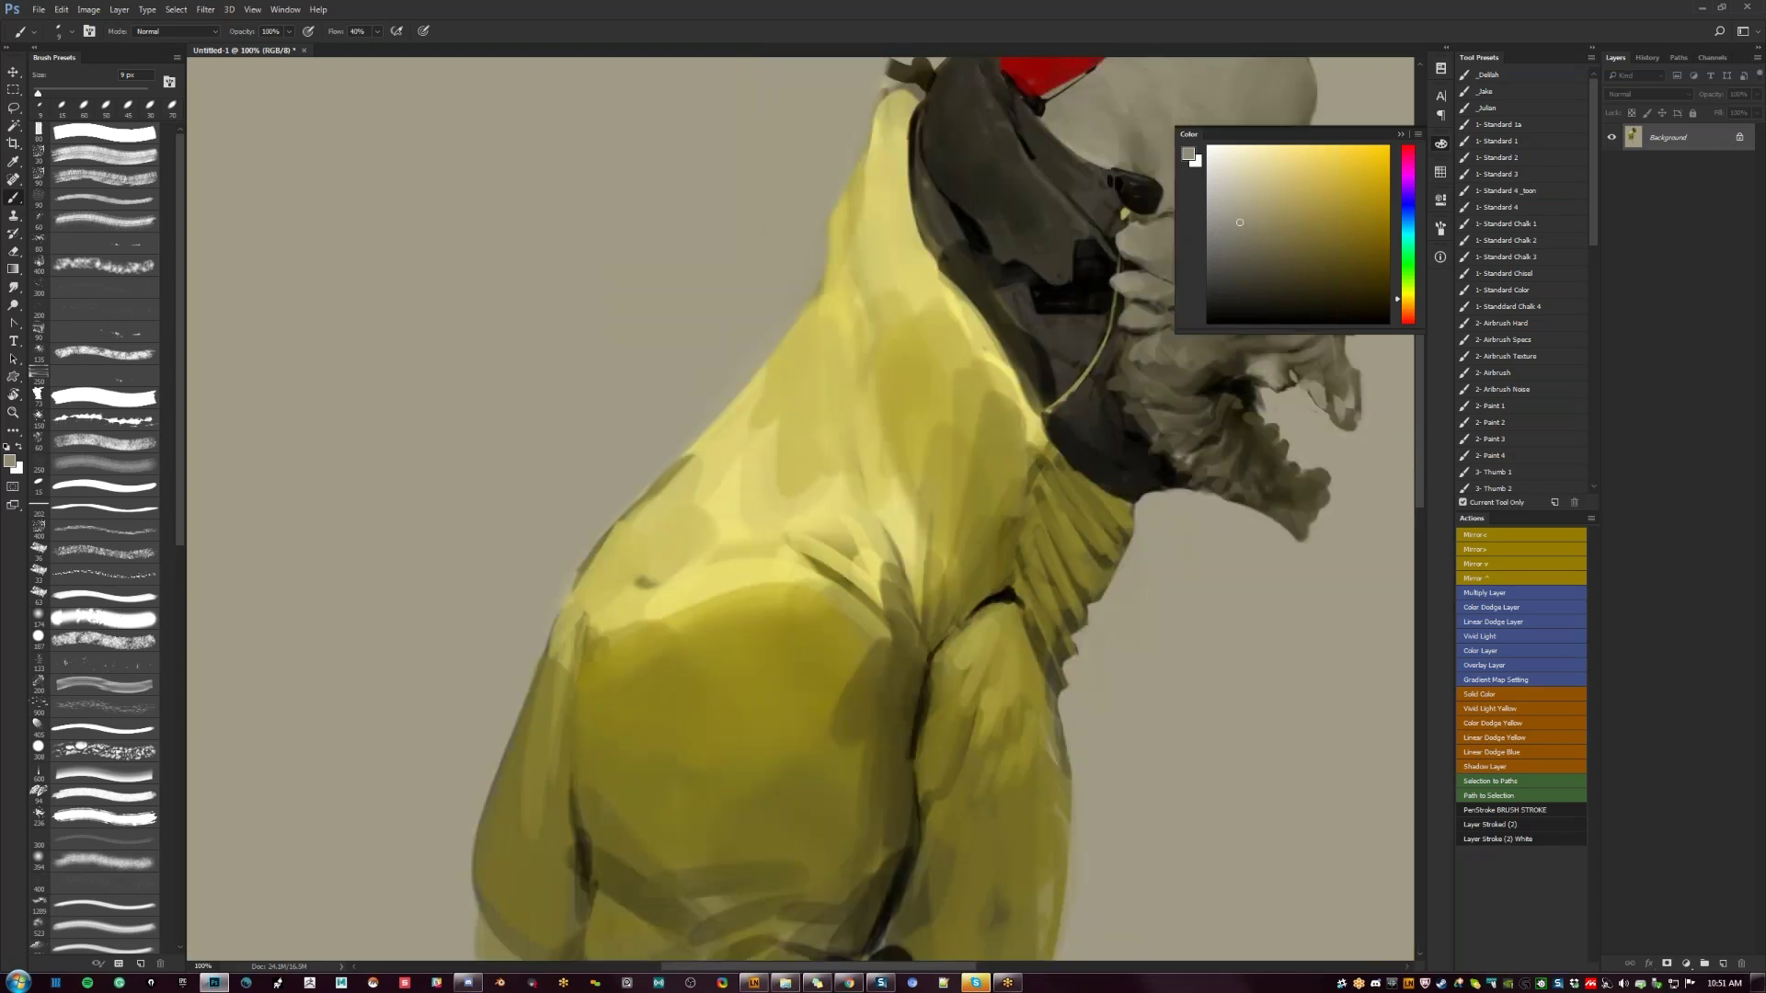
- Dab small grey teeth into the dark corner of the mouth with a slightly larger brush
left_click_drag(1251, 433, 820, 431)
key("bracketright")
key("bracketright")
left_click(801, 397)
left_click(809, 411)
left_click(806, 413)
left_click(817, 424)
left_click_drag(821, 428, 833, 444)
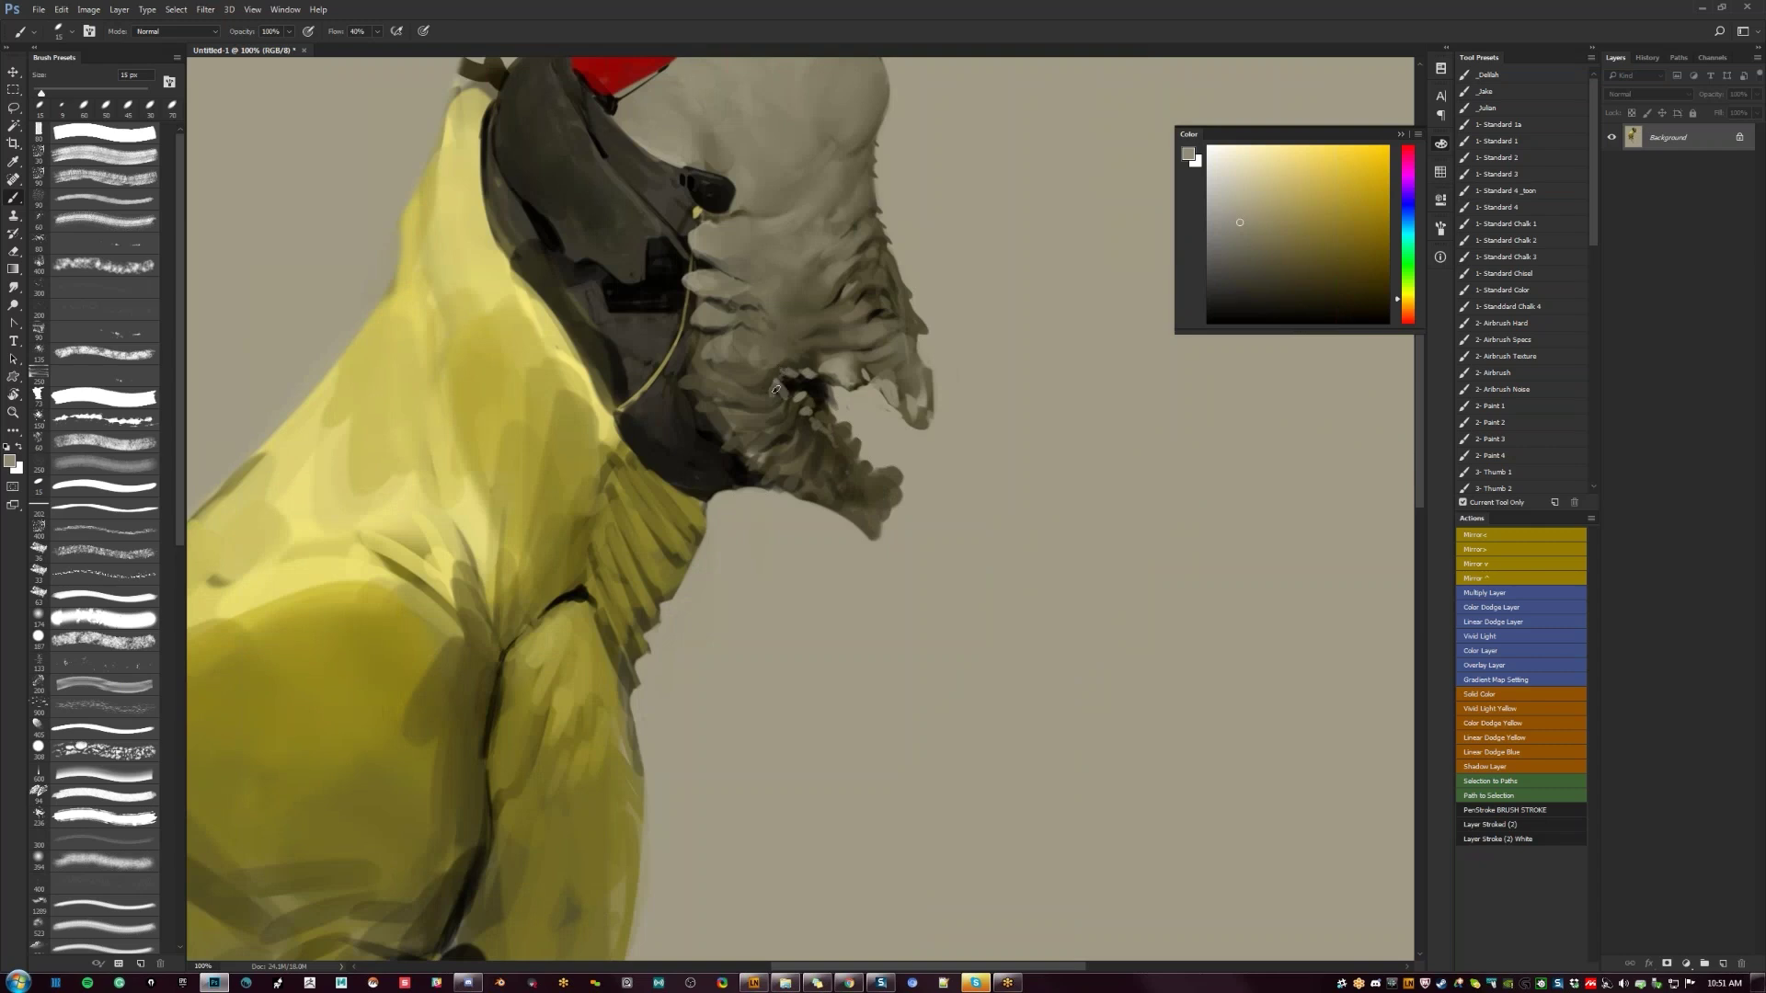
- Darken the gaps around the small teeth in black, and mirror the canvas
key("d")
left_click_drag(785, 383, 793, 393)
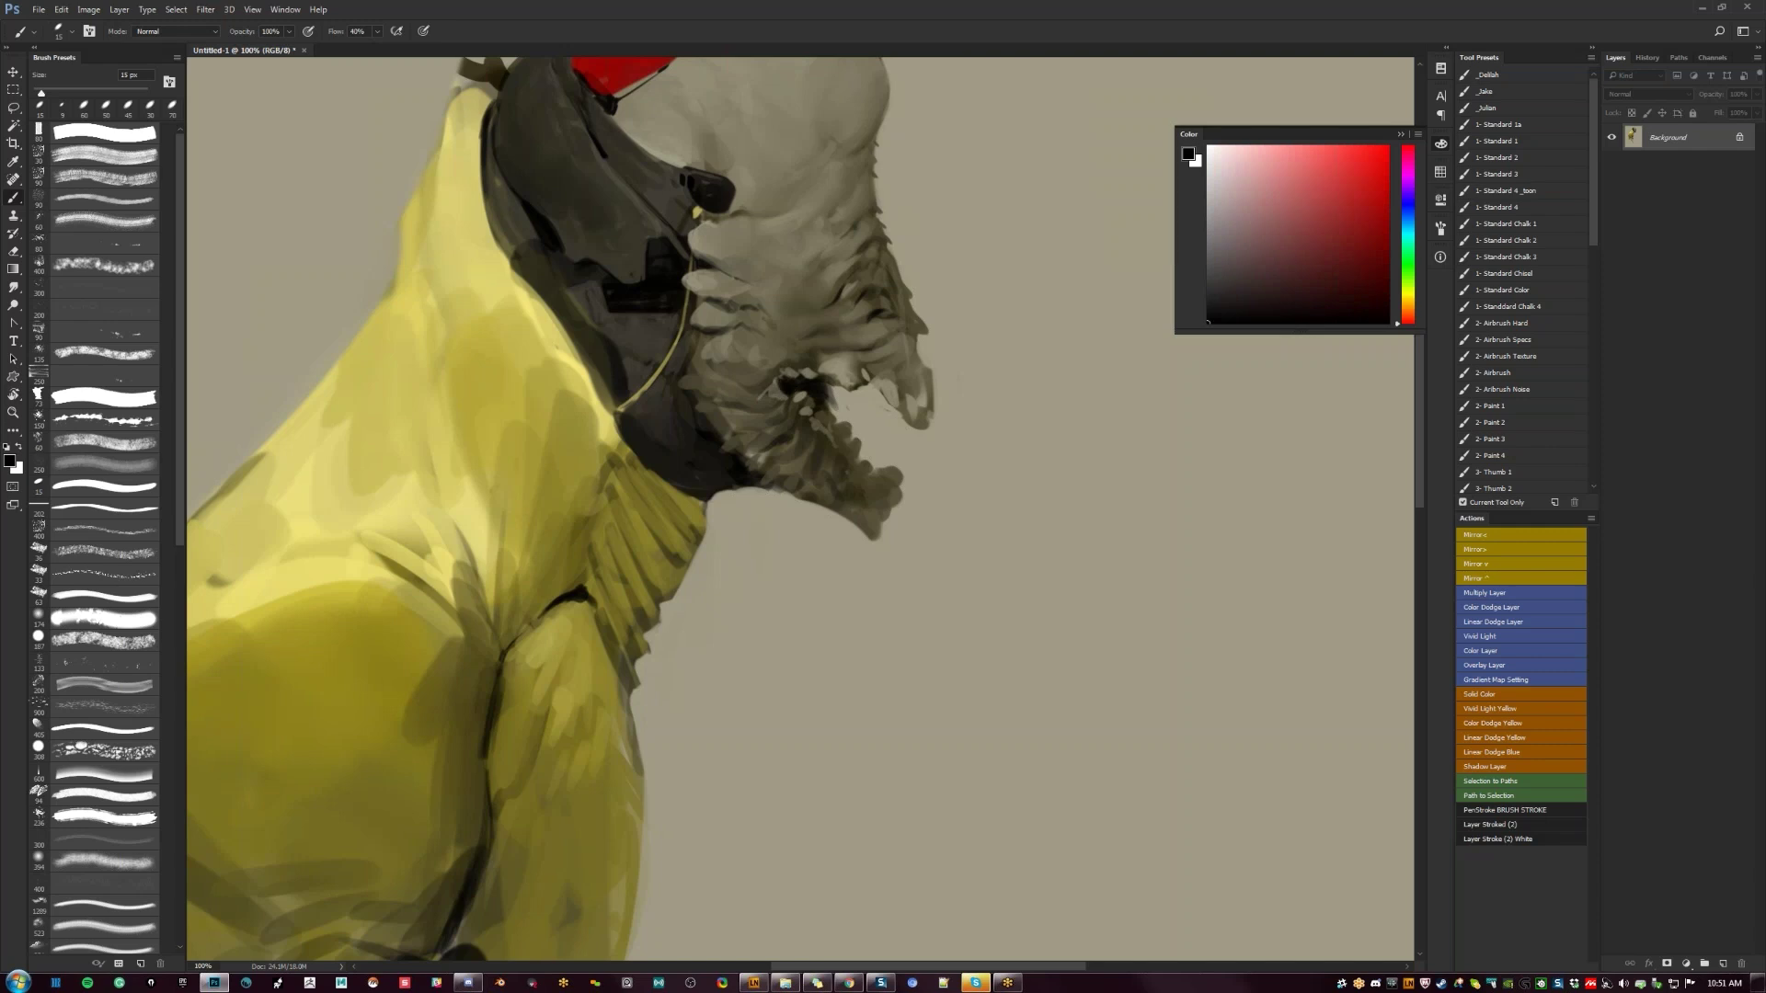
key("bracketright")
key("bracketright")
key("bracketright")
key("bracketleft")
key("bracketleft")
key("z")
left_click(948, 478, "alt")
left_click(948, 478, "alt")
key("F2")
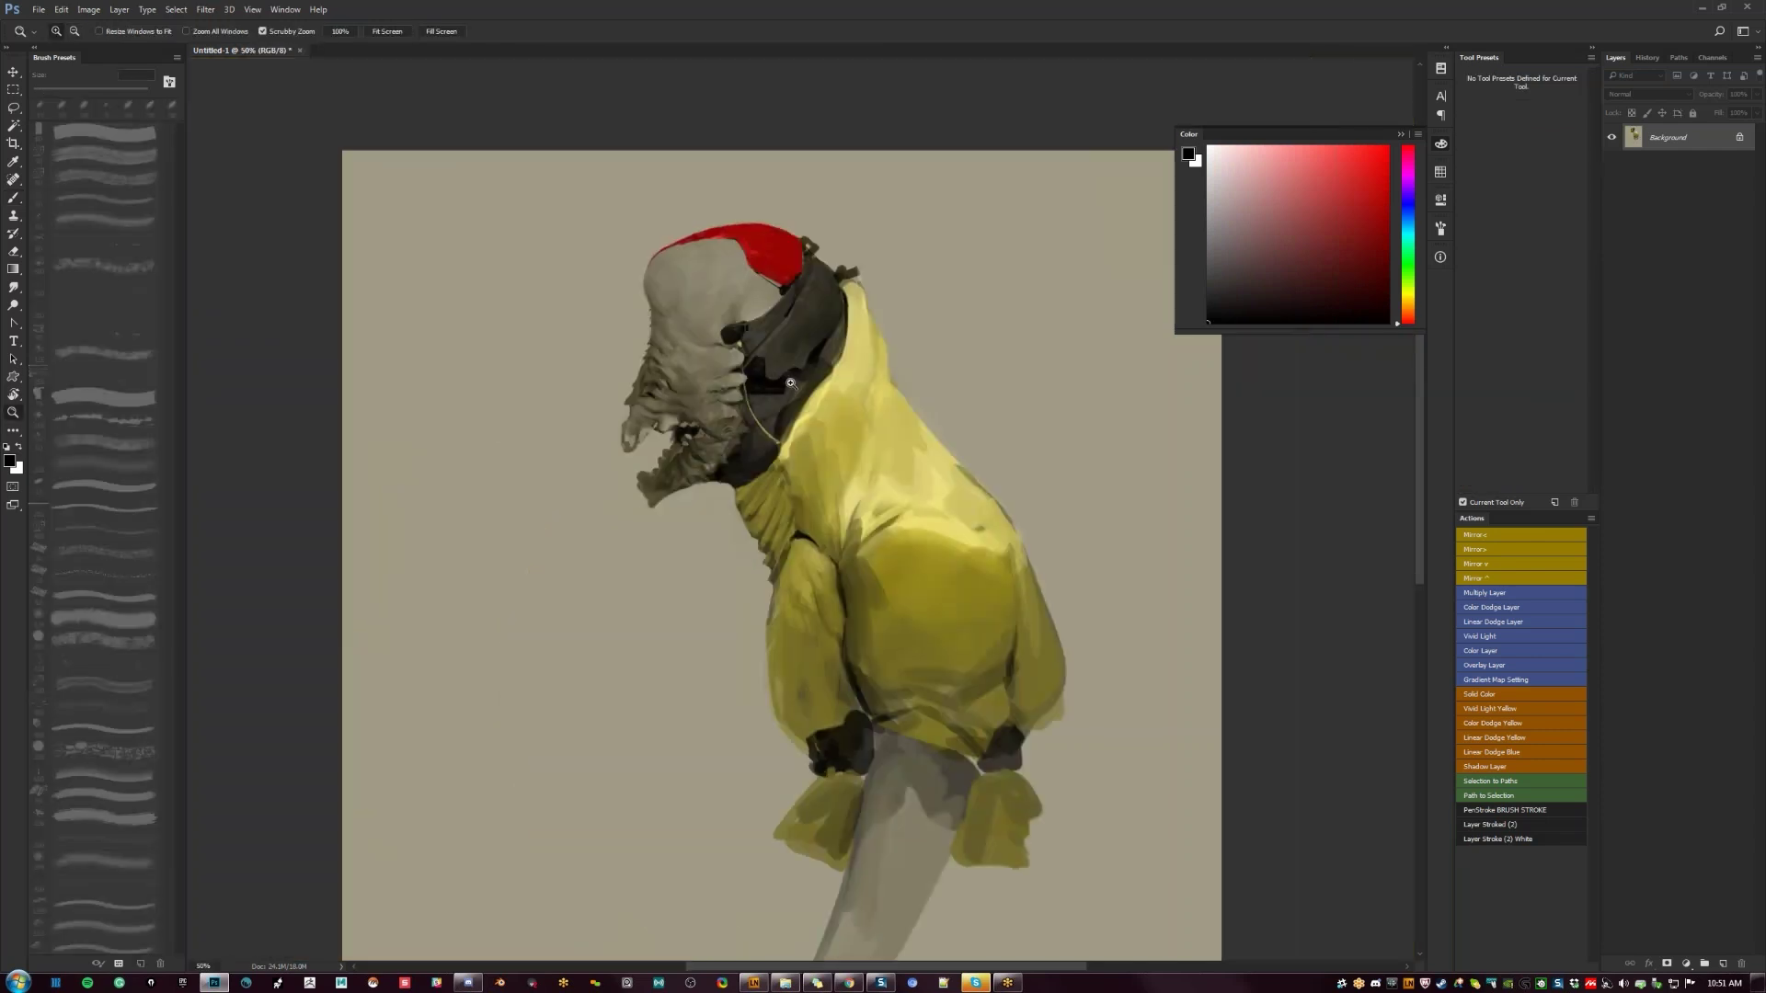
- Touch up the side of the face in black and mirror the canvas back
left_click(720, 297)
left_click(720, 297)
key("b")
mouse_move(665, 337)
left_mouse_down()
mouse_move(731, 321)
mouse_move(646, 348)
mouse_move(636, 386)
left_mouse_up()
key("z")
left_click(943, 410, "alt")
left_click(942, 410, "alt")
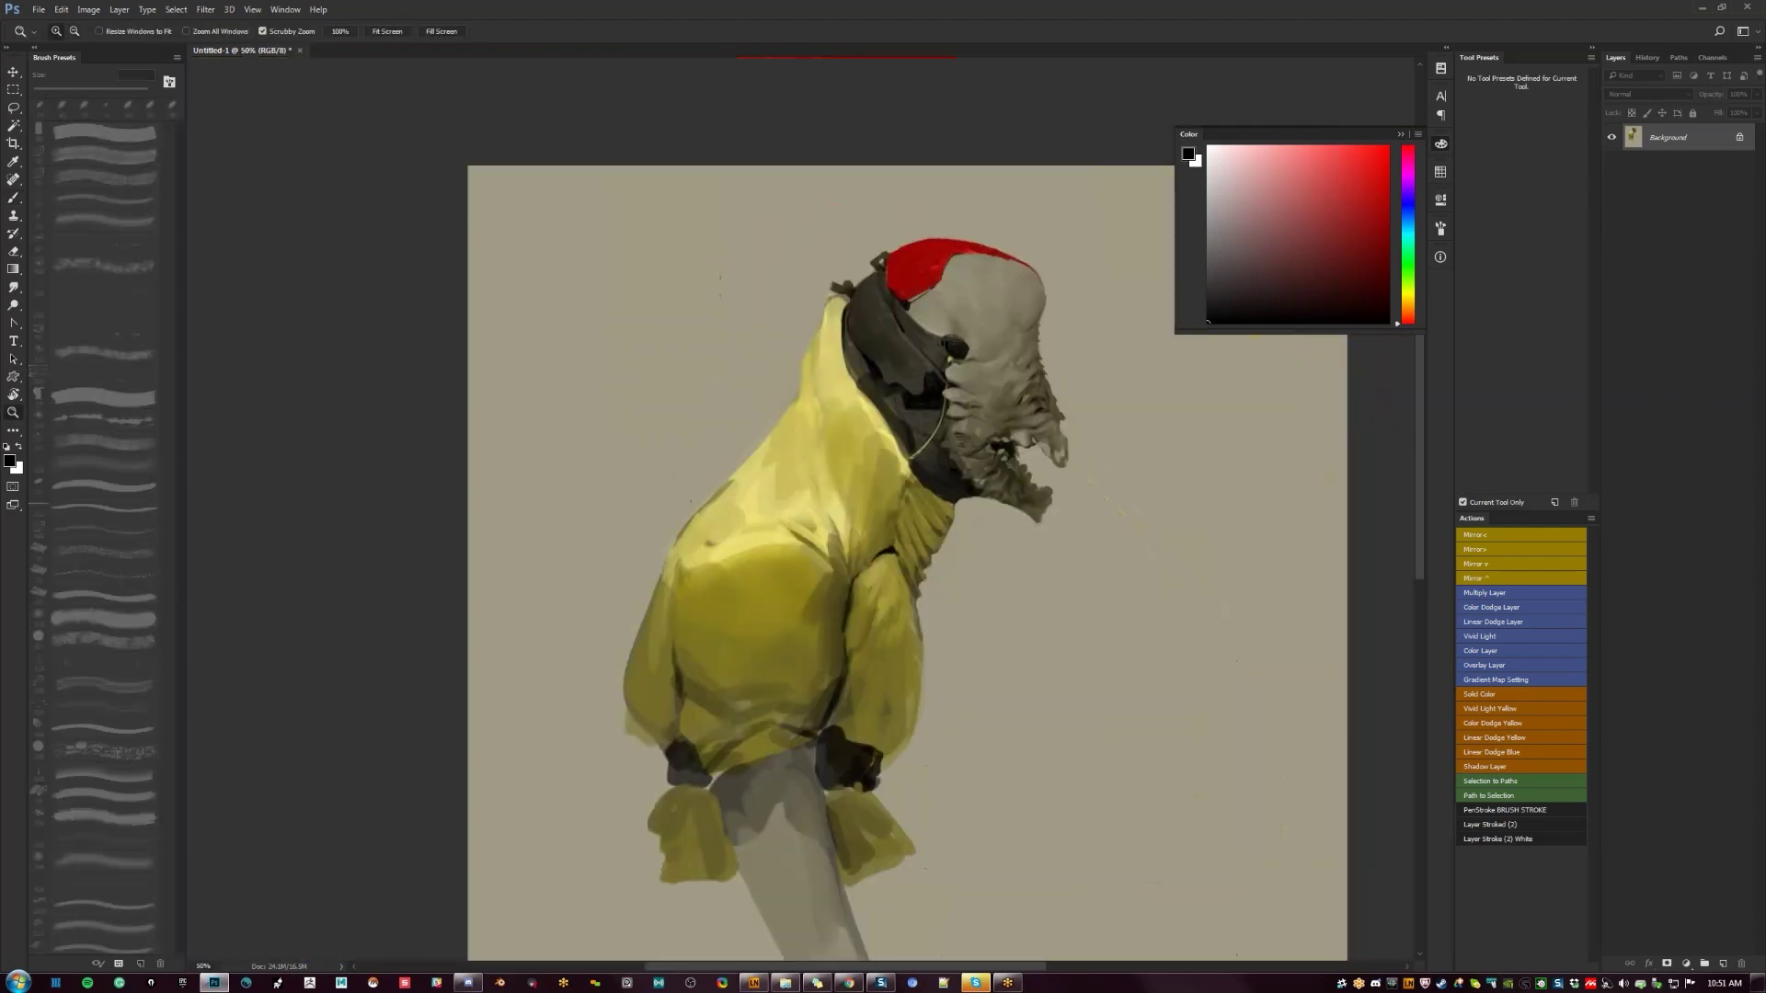
- Reshape the black gear beside the eye into a tapered block extending downward, and sample the neighbouring skin grey
left_click(943, 409)
key("b")
left_click(838, 352, "alt")
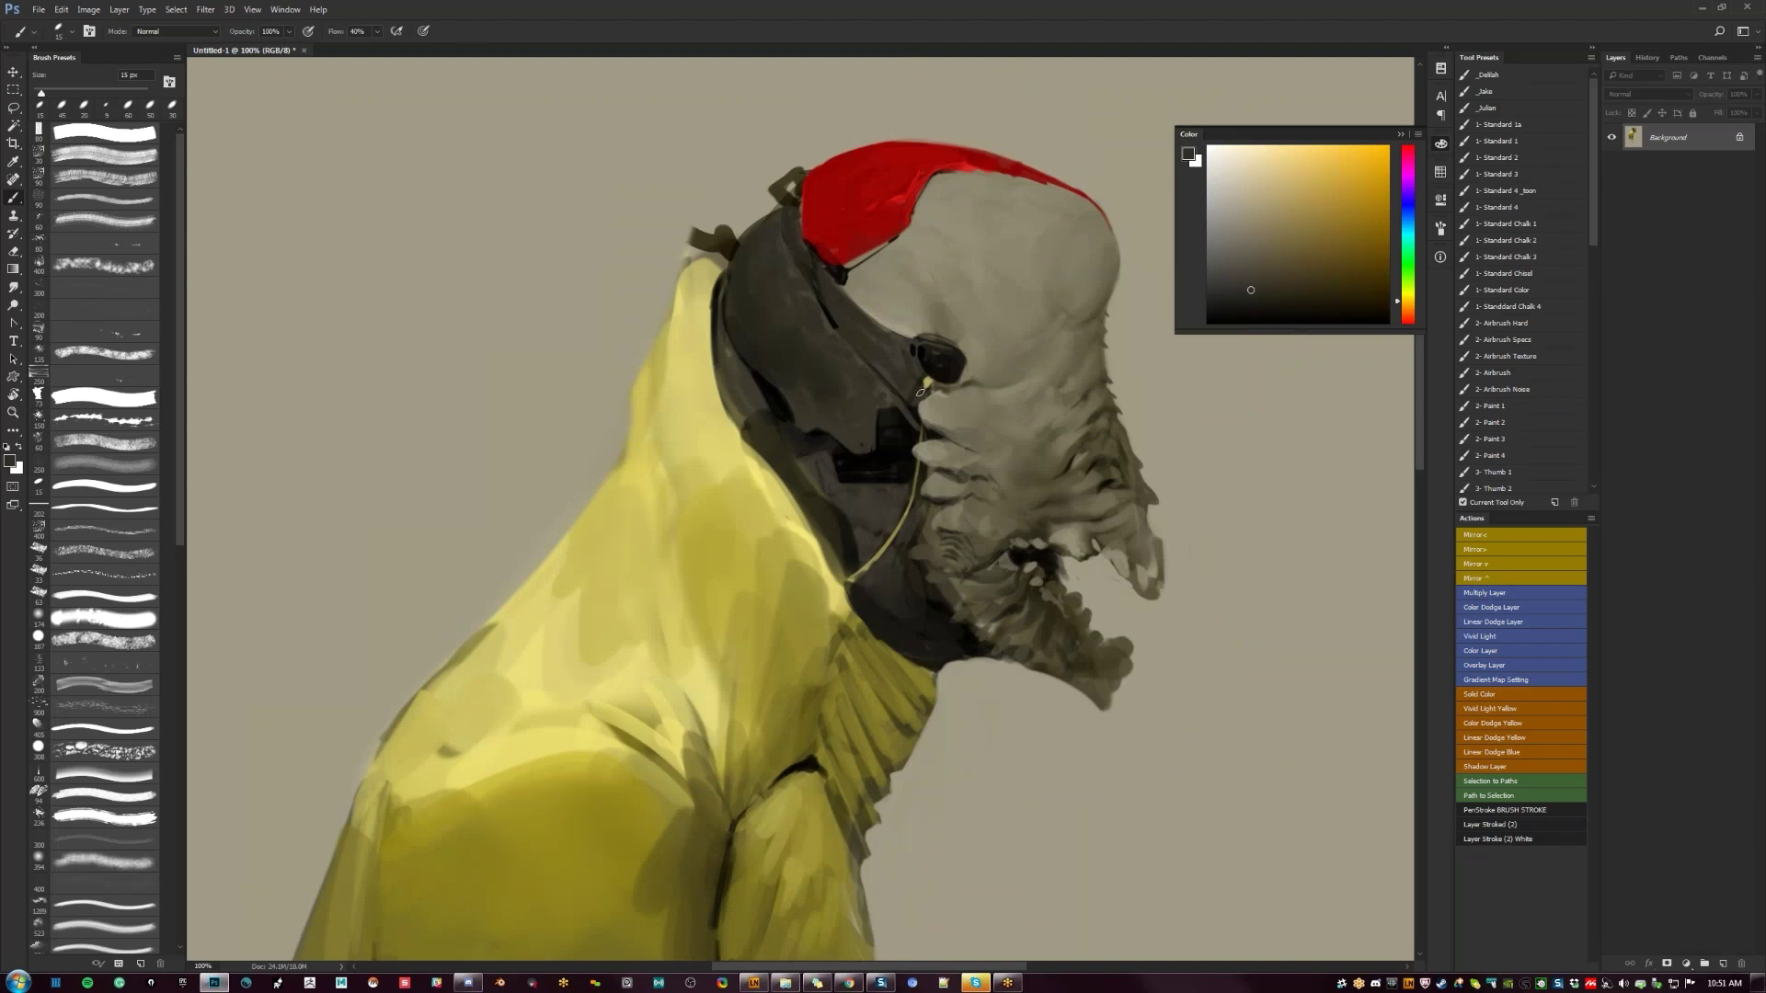
key("d")
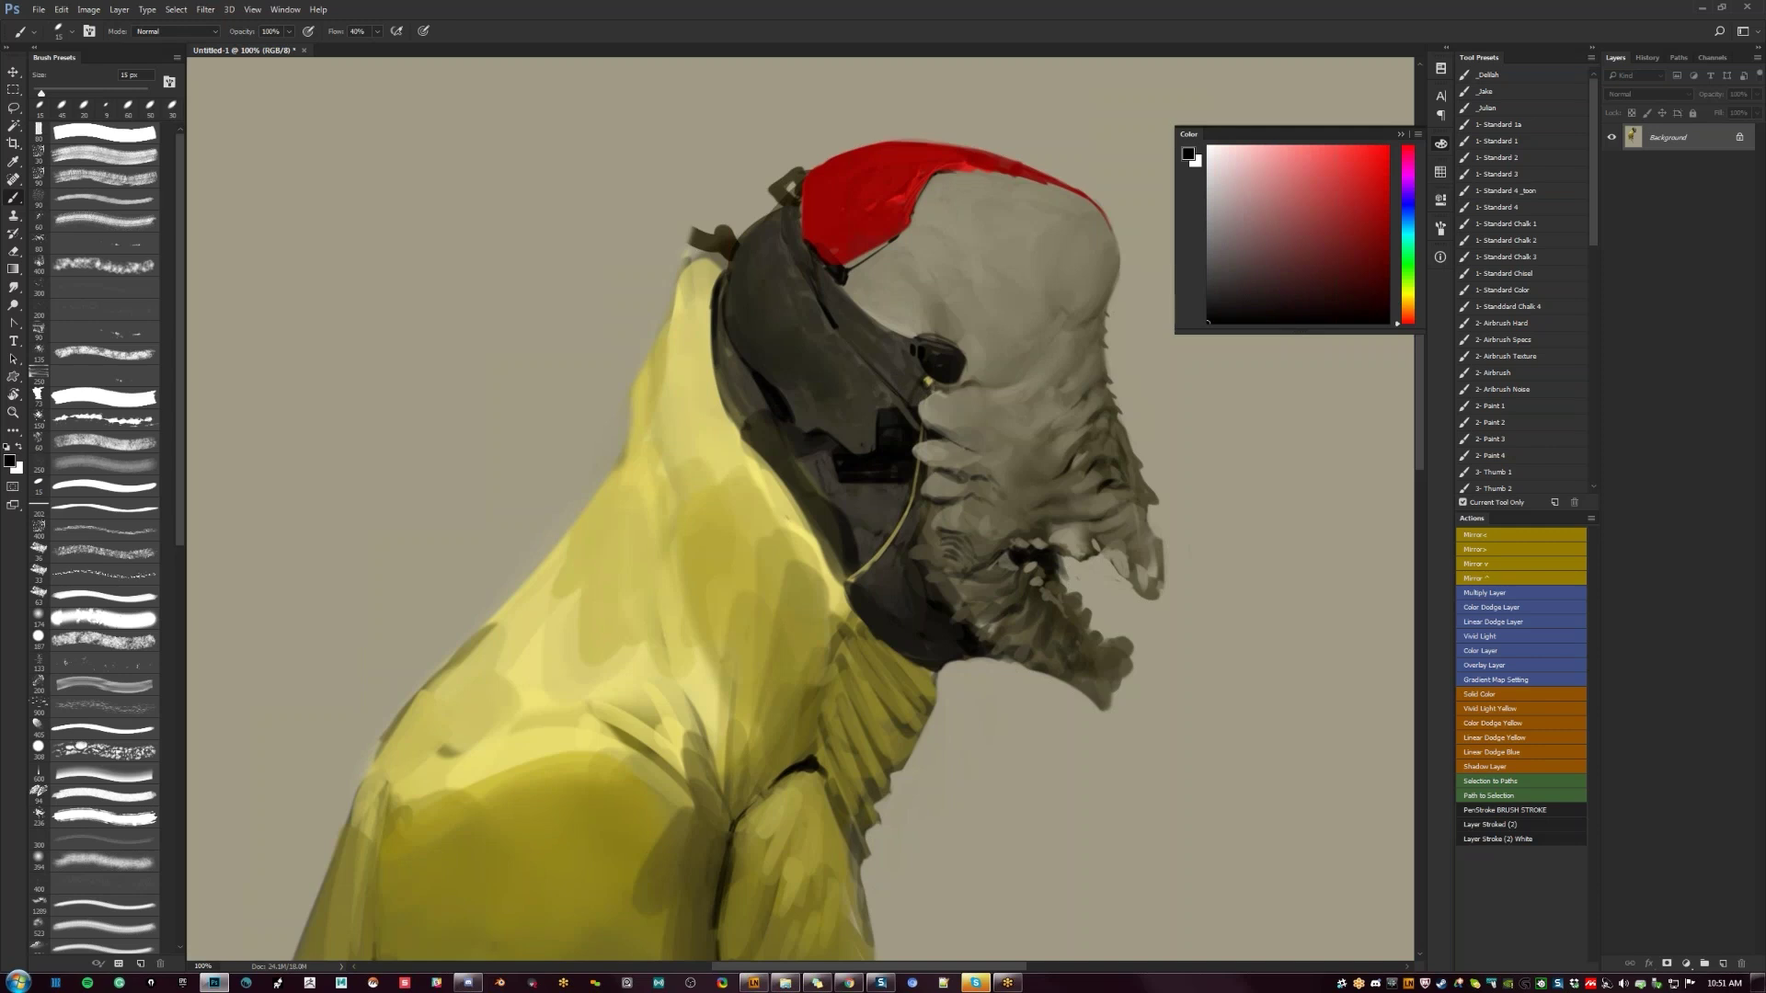
left_click(948, 395, "ctrl")
left_click(938, 343, "alt")
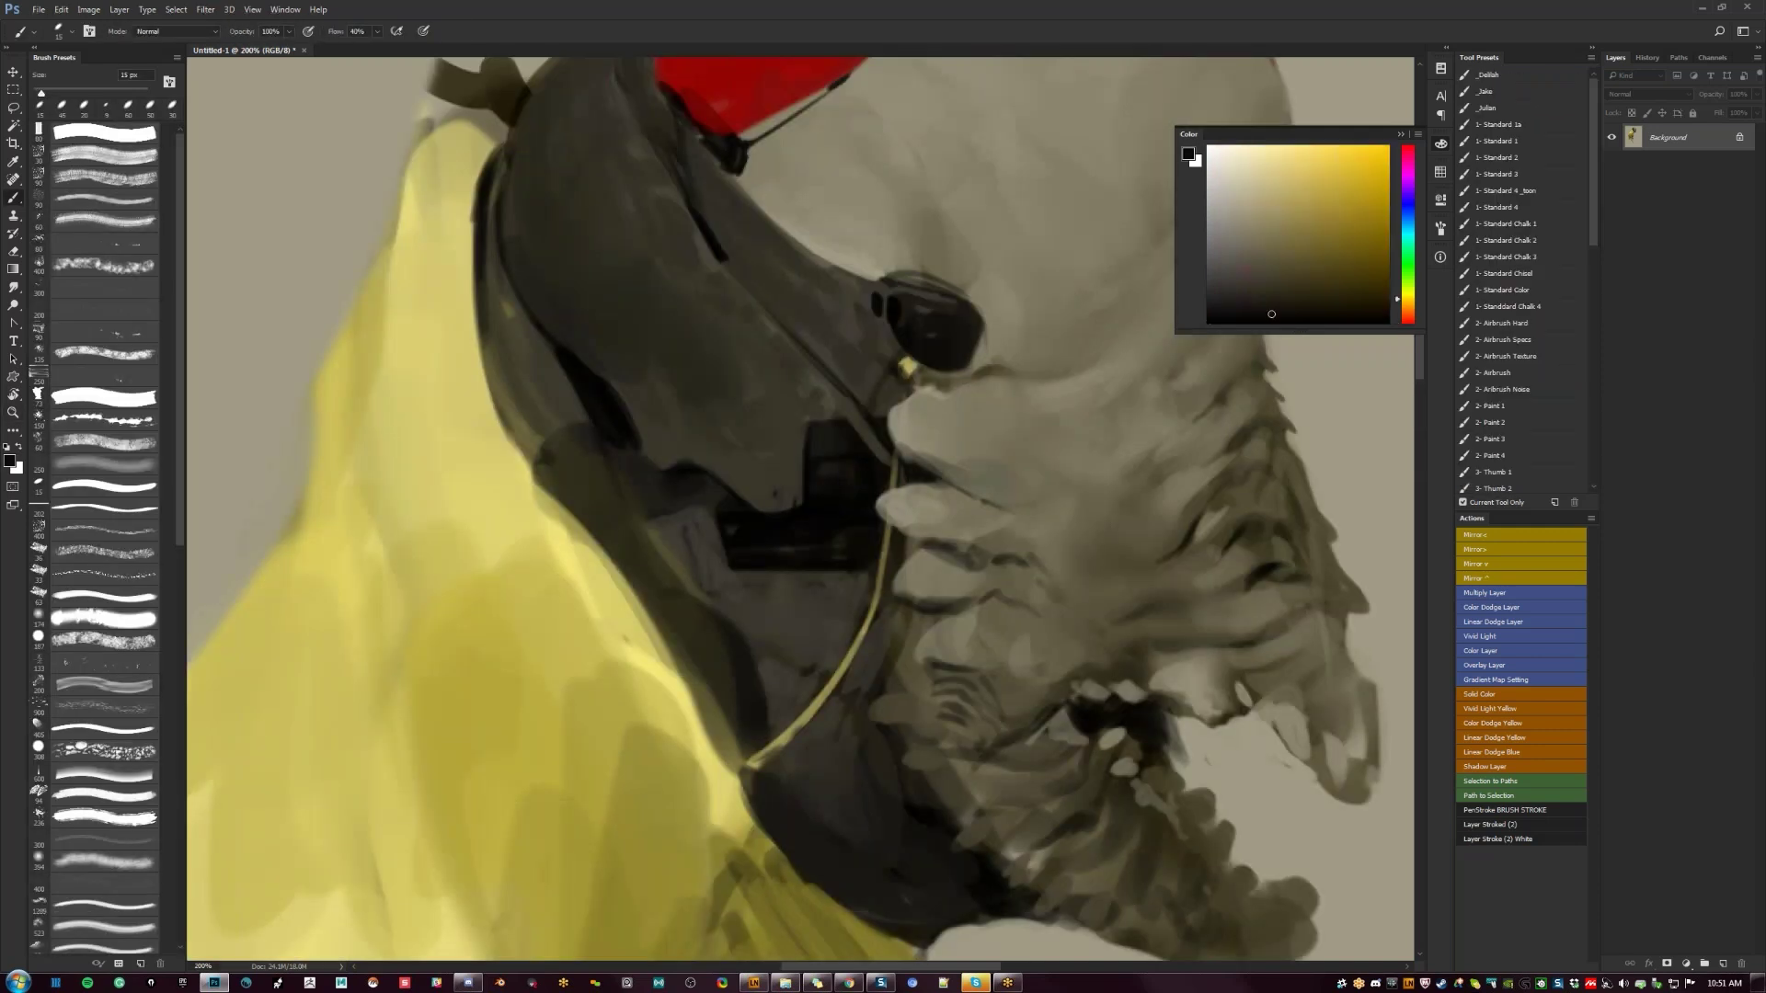
mouse_move(923, 366)
left_mouse_down()
mouse_move(954, 400)
mouse_move(963, 345)
mouse_move(956, 394)
left_mouse_up()
mouse_move(947, 366)
left_mouse_down()
mouse_move(951, 390)
mouse_move(972, 355)
mouse_move(962, 395)
left_mouse_up()
left_click(979, 372, "alt")
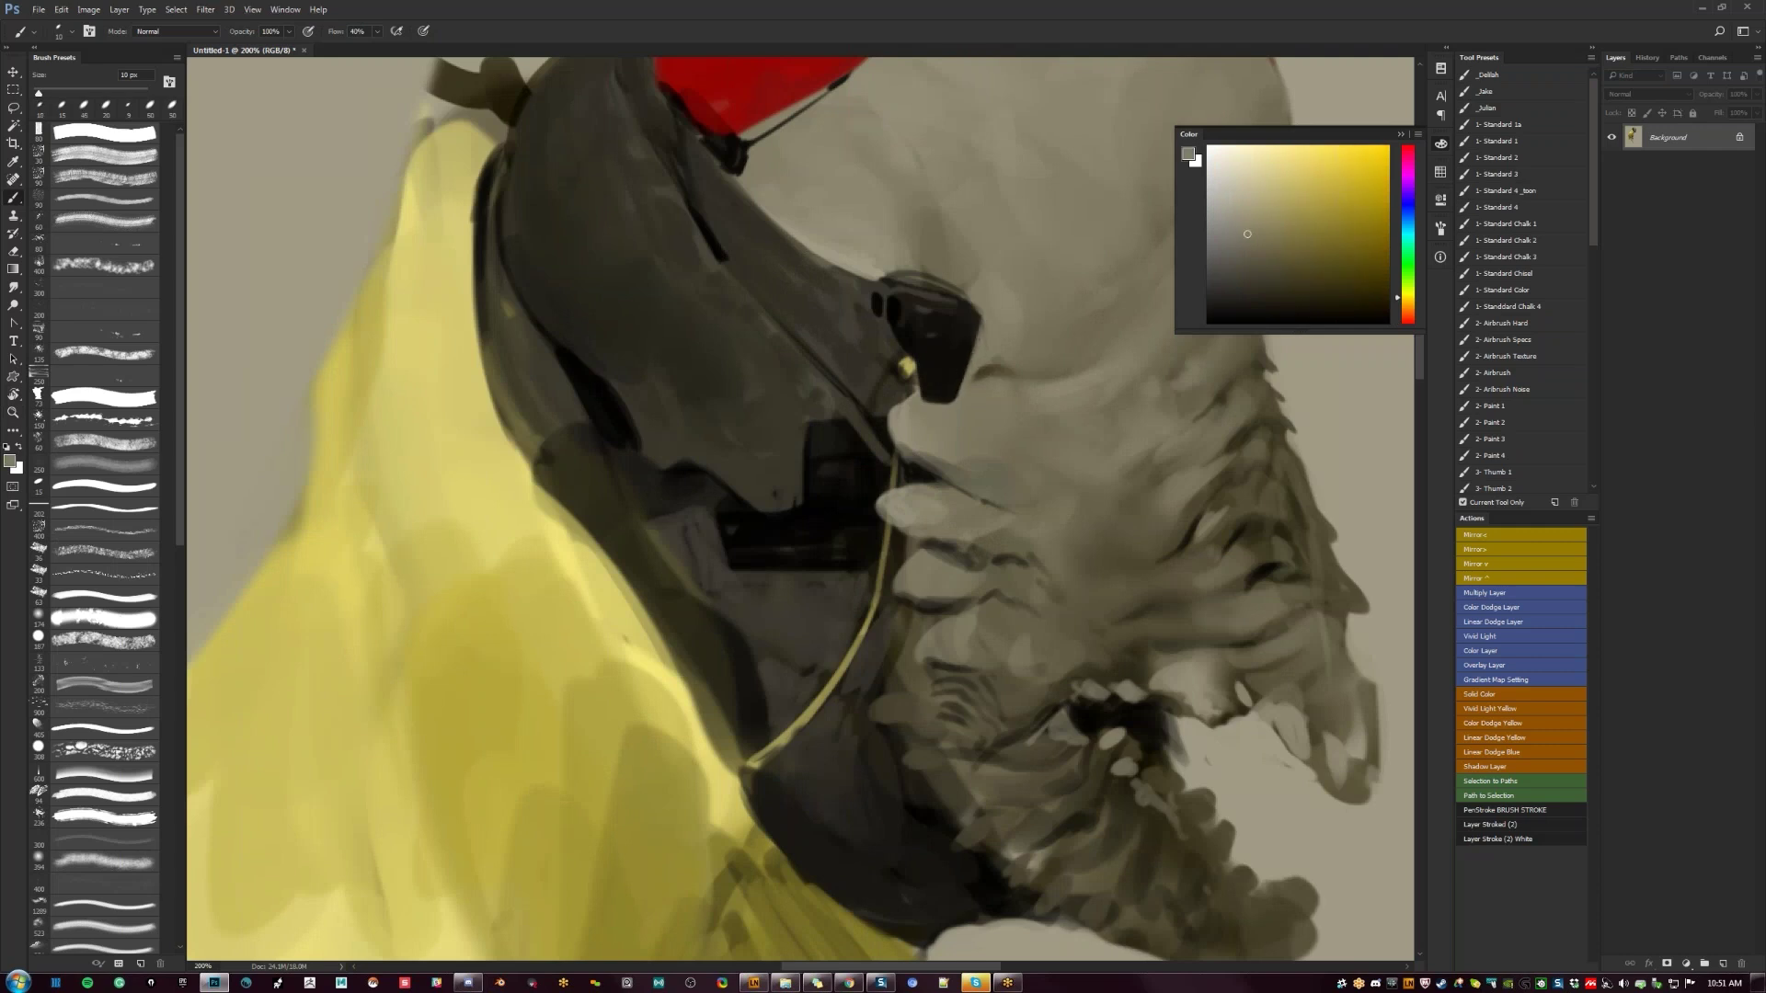
- Draw thin black creases in the skin below and beside the tapered black gear with a smaller brush
left_click(879, 267, "alt")
key("bracketleft")
key("d")
left_click_drag(956, 409, 925, 422)
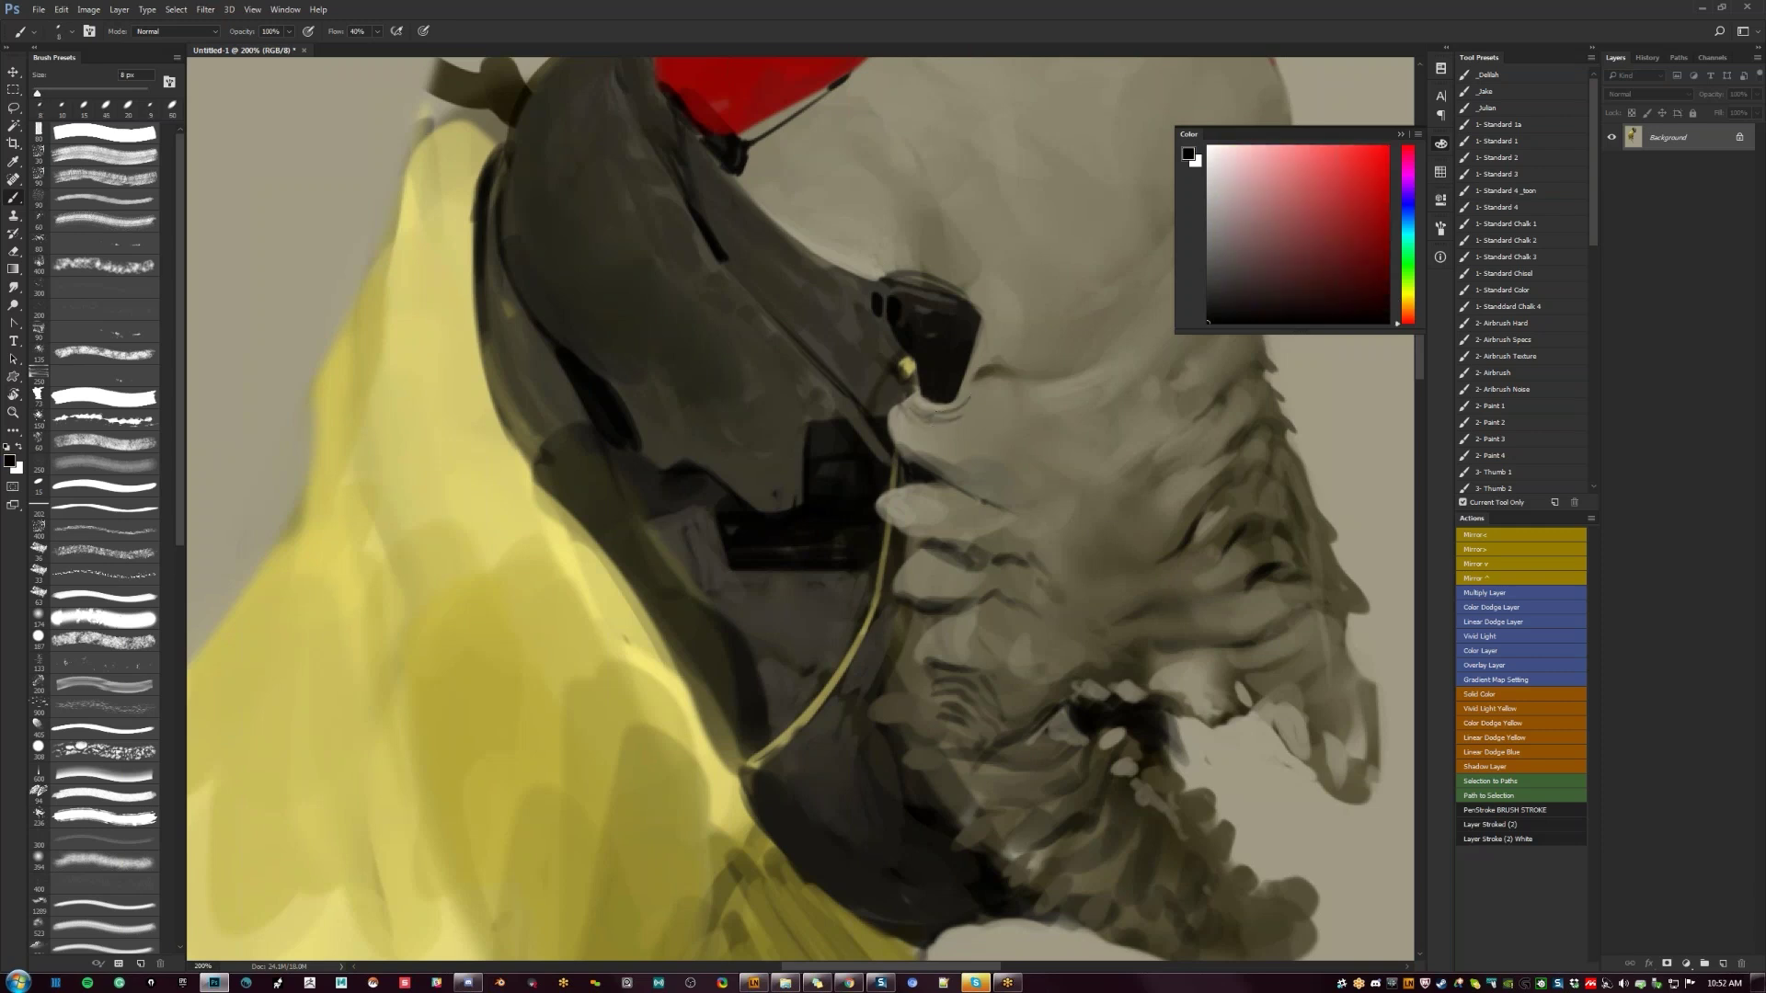
mouse_move(971, 381)
left_mouse_down()
mouse_move(947, 406)
mouse_move(959, 398)
left_mouse_up()
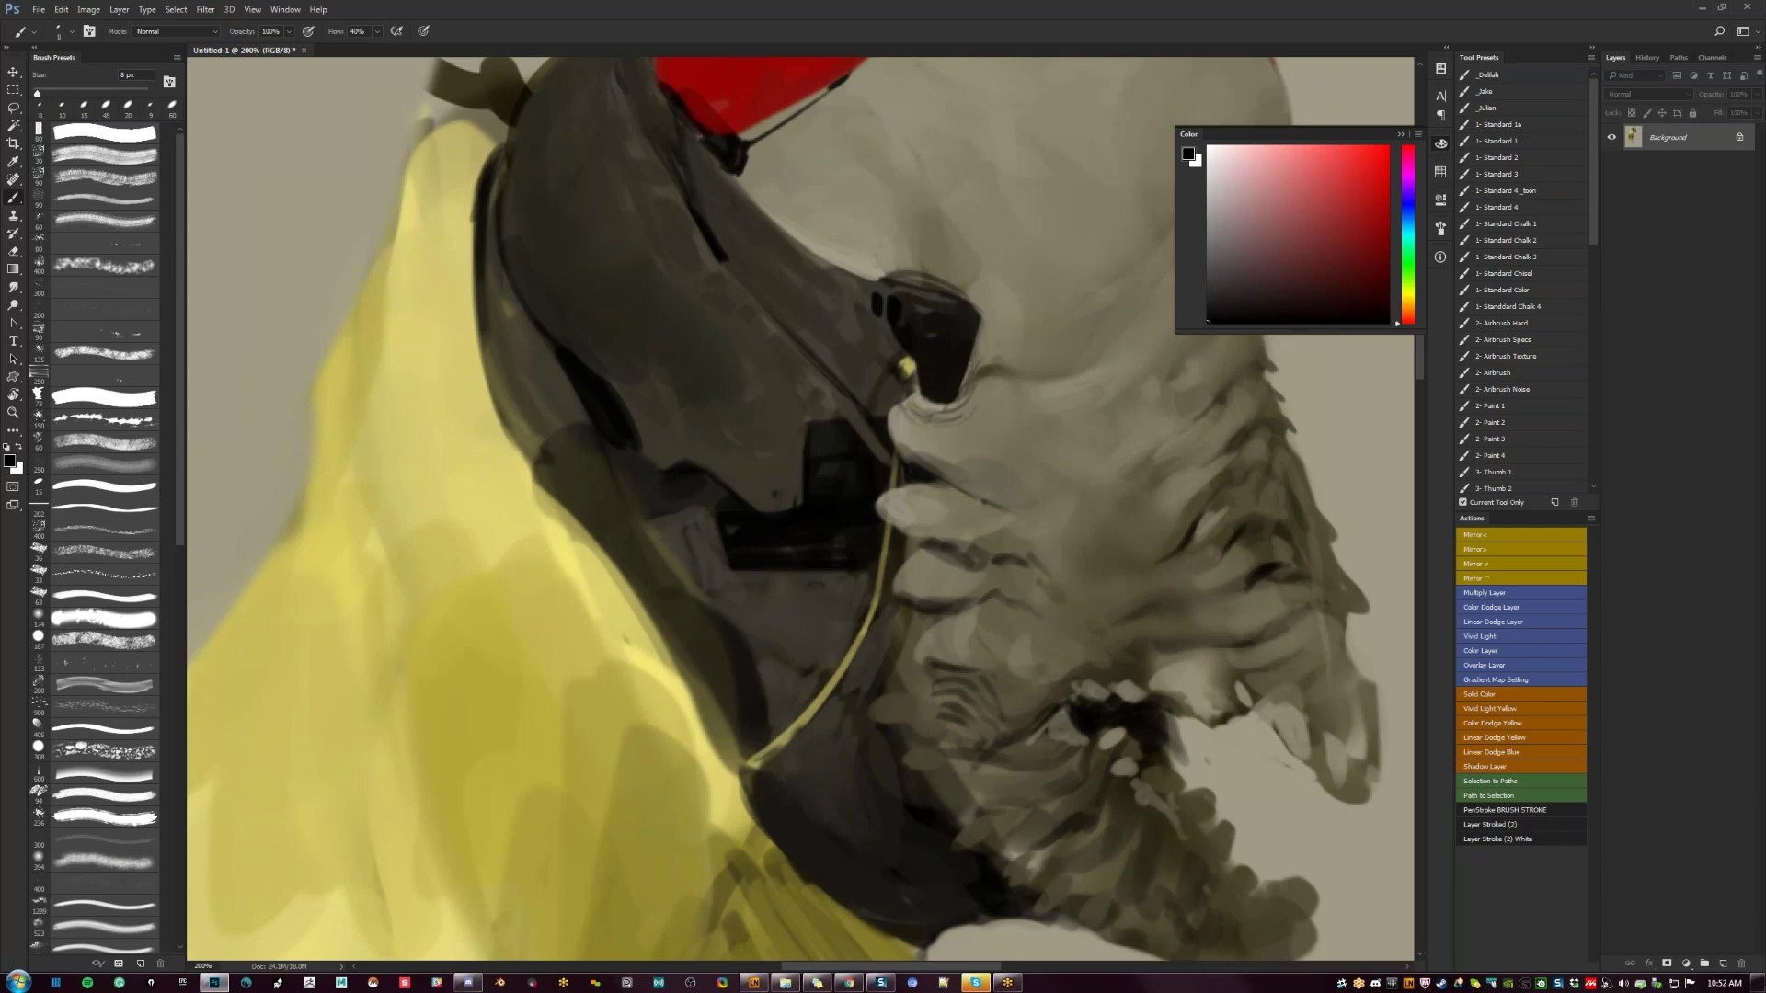
- Sample the light forehead grey and paint a raised skin rim above and beside the black gear, enlarging the brush
left_click(881, 257, "alt")
mouse_move(897, 276)
left_mouse_down()
mouse_move(964, 294)
mouse_move(953, 260)
mouse_move(983, 256)
left_mouse_up()
key("]")
key("]")
key("]")
left_click_drag(979, 328, 999, 300)
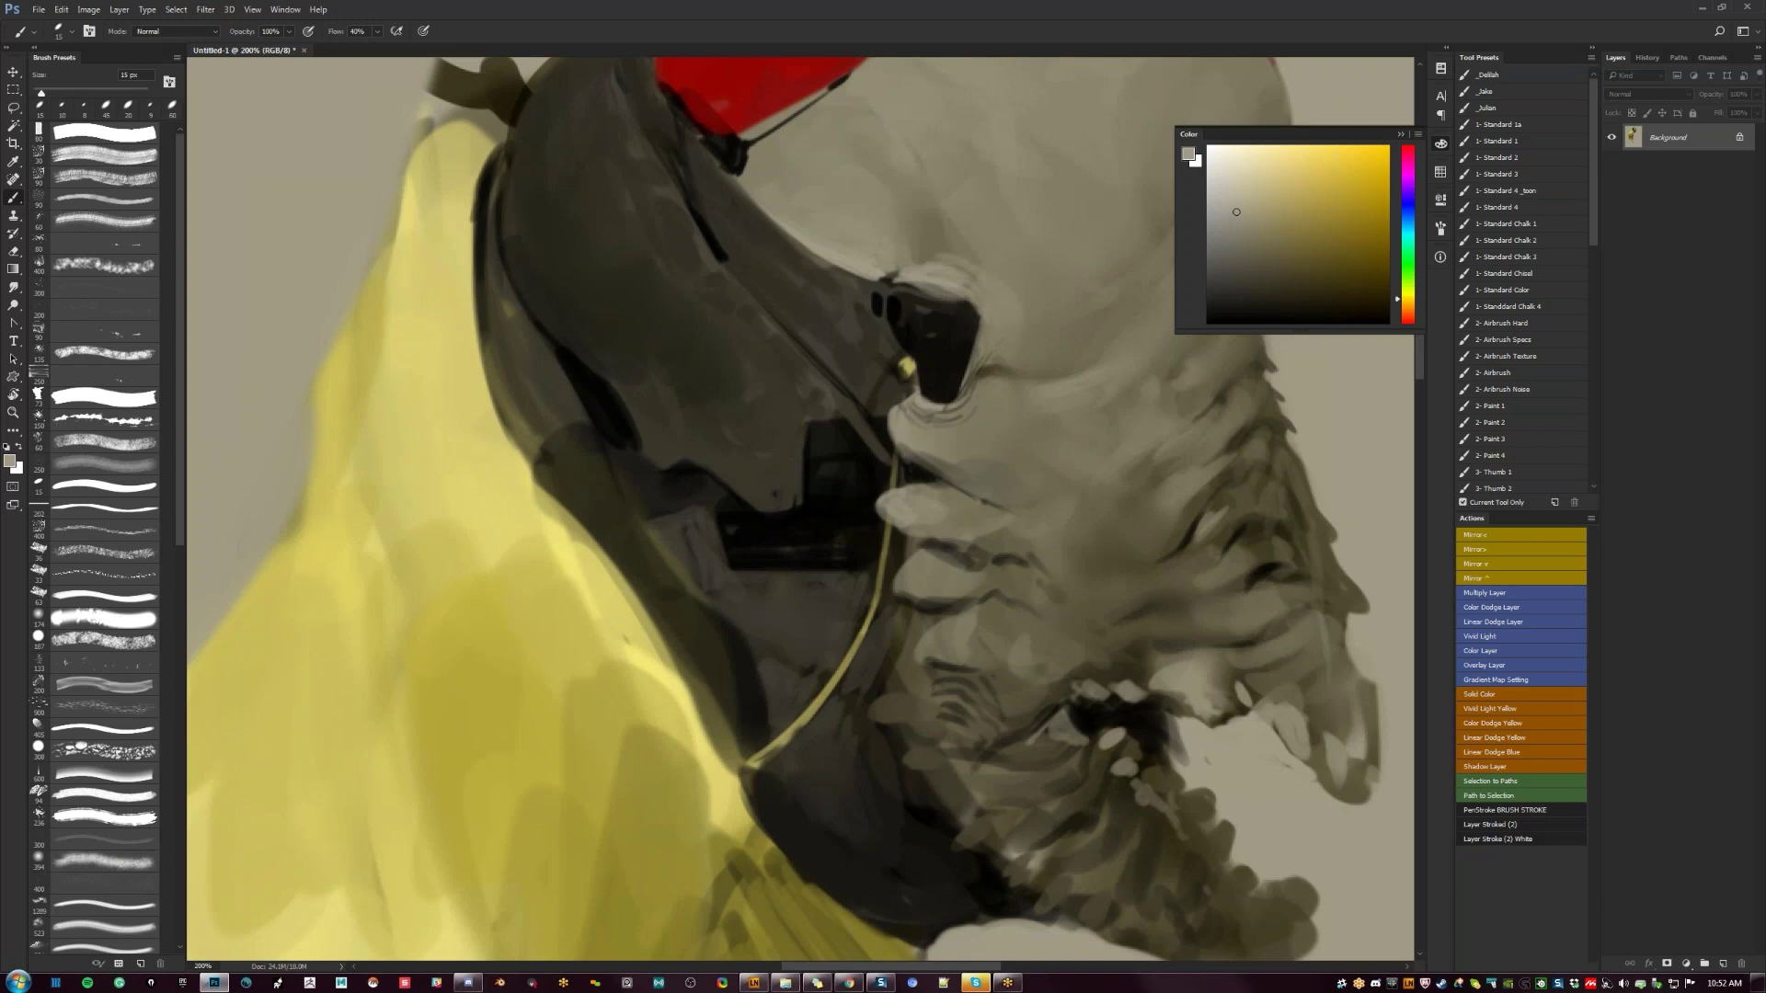
- Mirror the canvas and hide the panels around it
key("z")
left_click(986, 397, "alt")
left_click(1010, 363, "alt")
left_click(1010, 363, "alt")
key("F1")
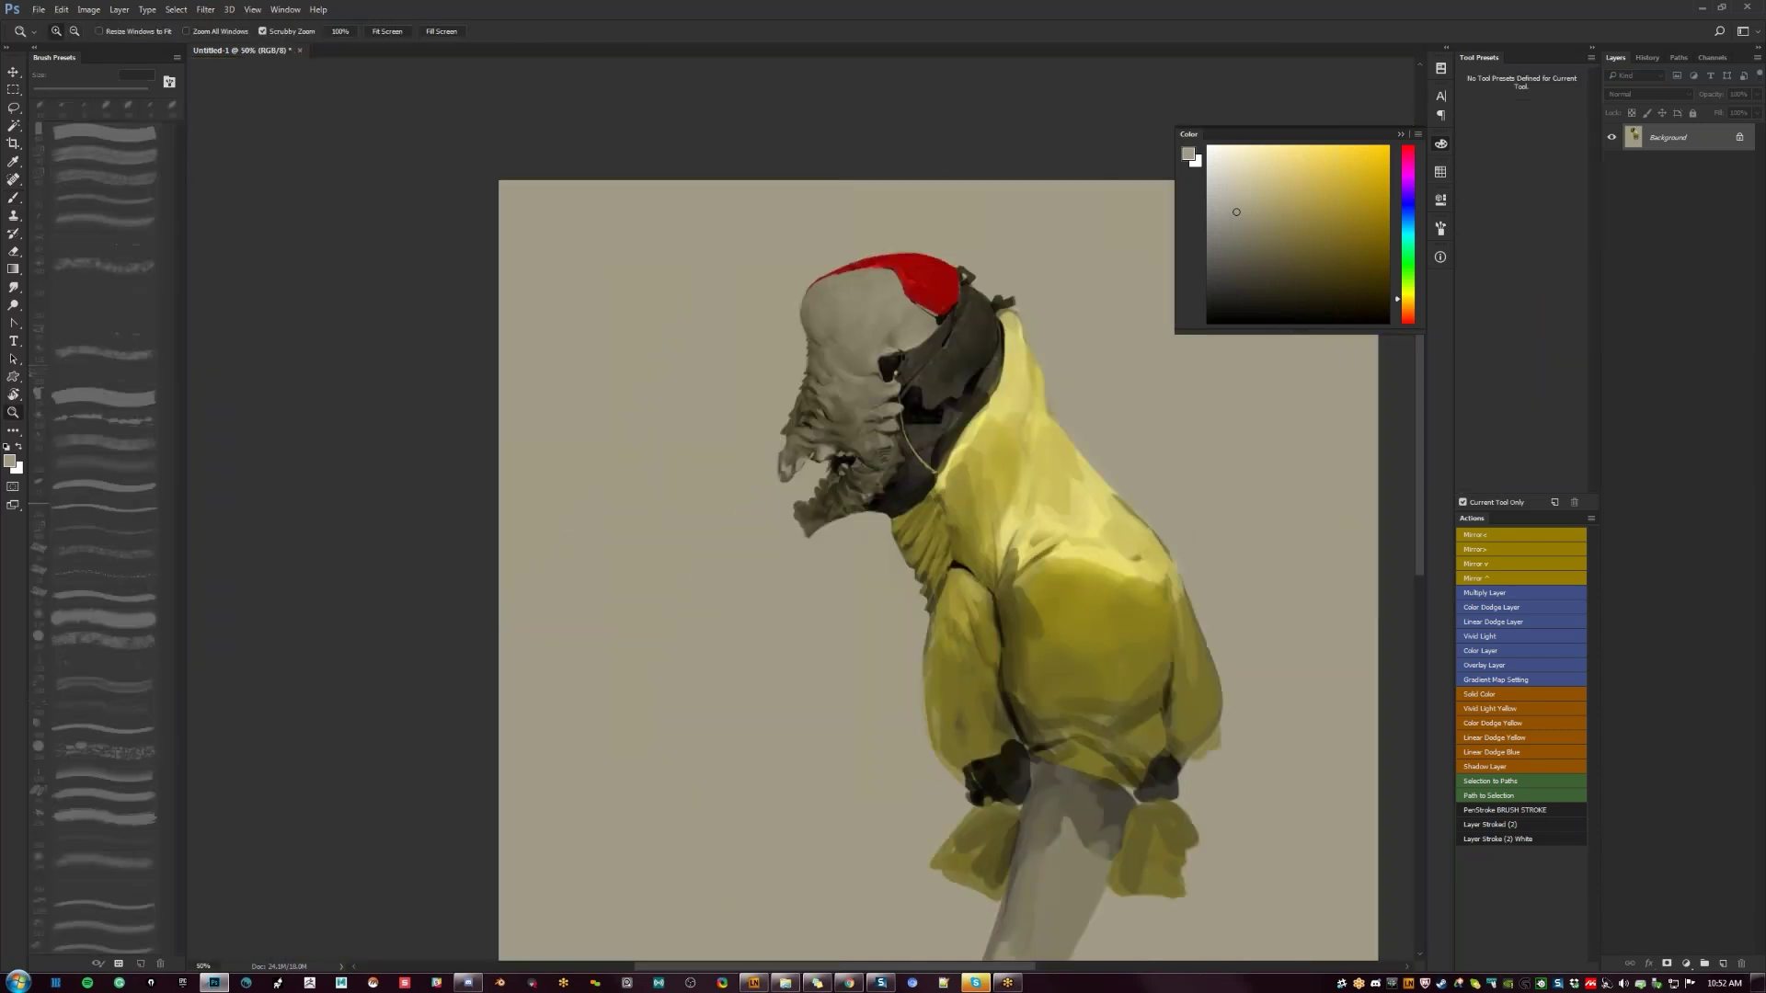
key("Tab")
scroll(819, 326, "up", 3)
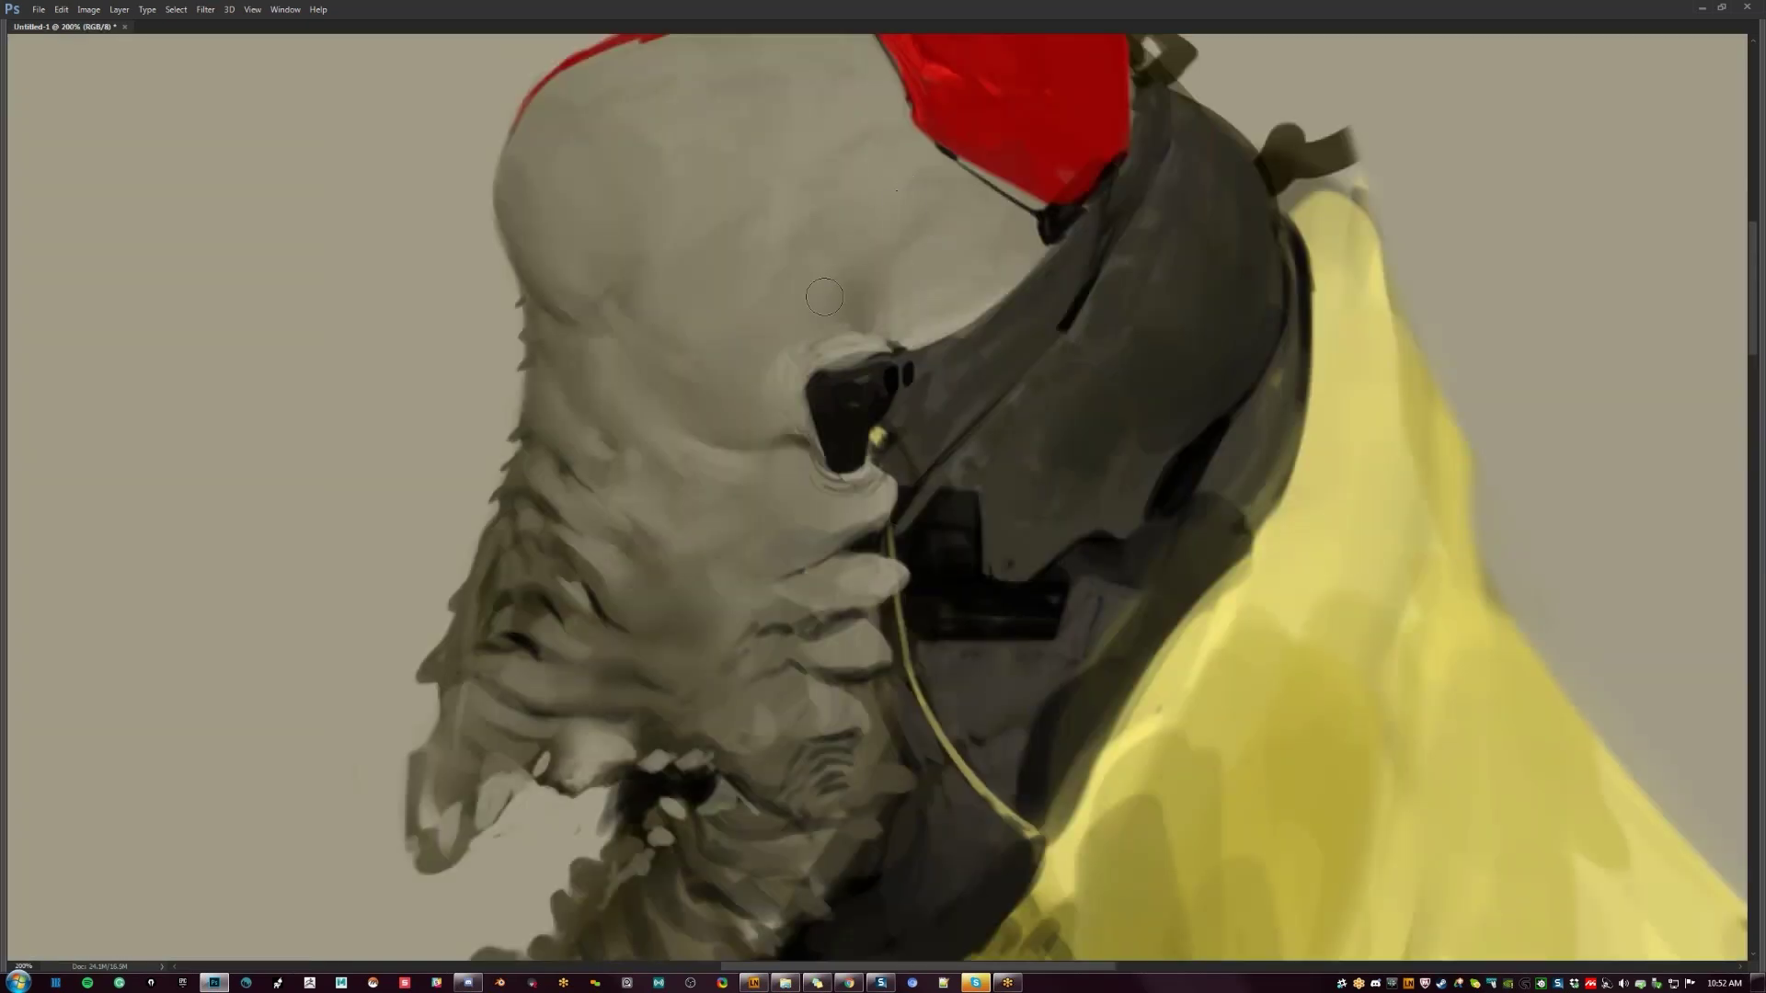
- Mirror the canvas back and taper the lower tip of the chin into a point
key("ctrl+minus")
key("ctrl+minus")
key("ctrl+minus")
key("F2")
key("ctrl+minus")
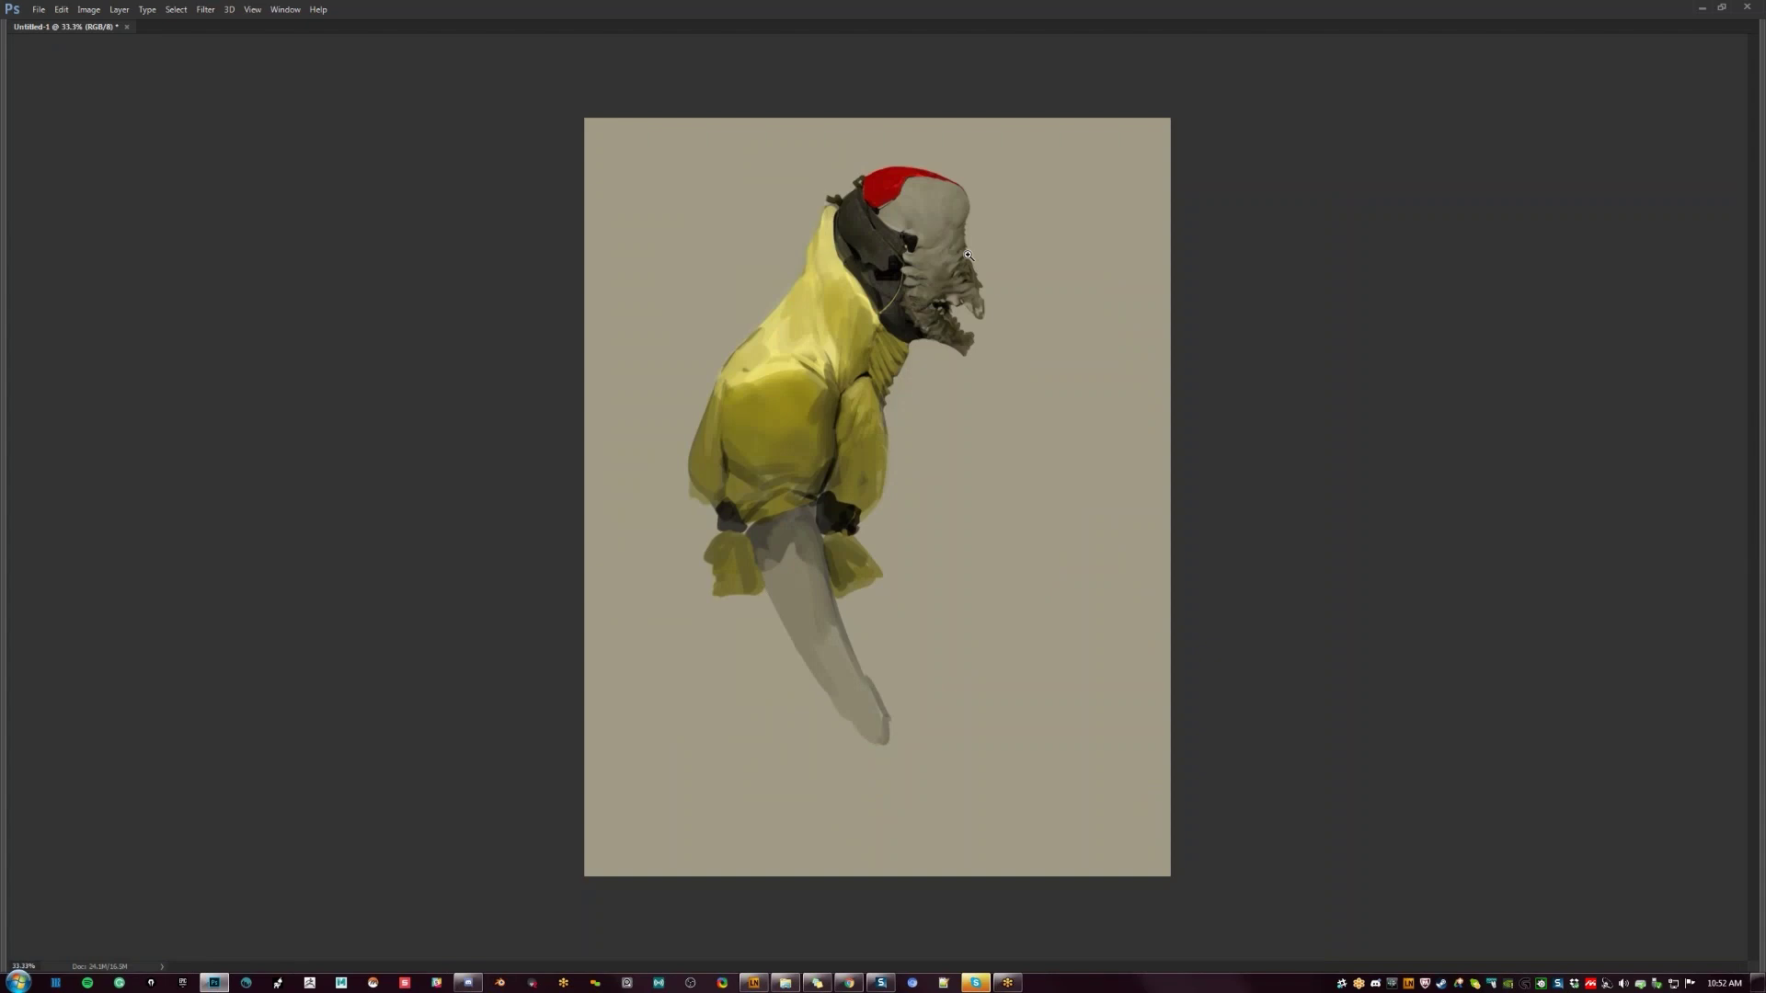
key("ctrl+plus")
scroll(947, 282, "up", 2)
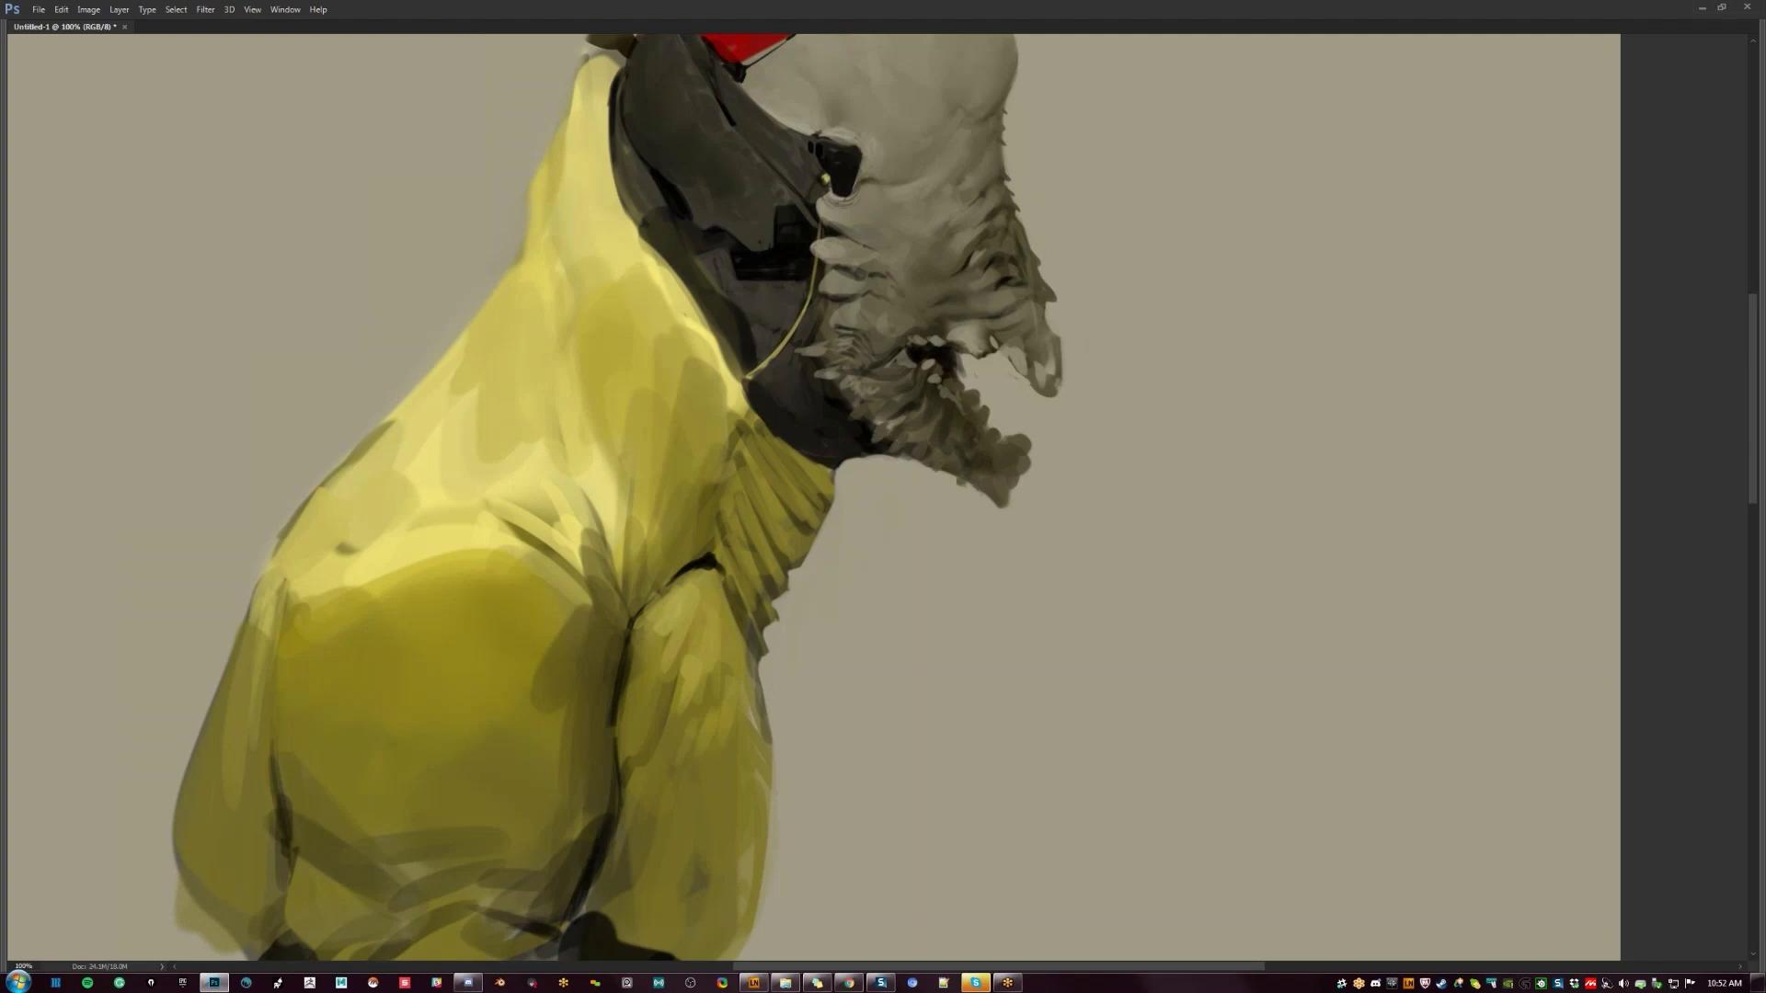
left_click_drag(1009, 516, 1006, 497)
key("ctrl+minus")
key("ctrl+minus")
key("ctrl+minus")
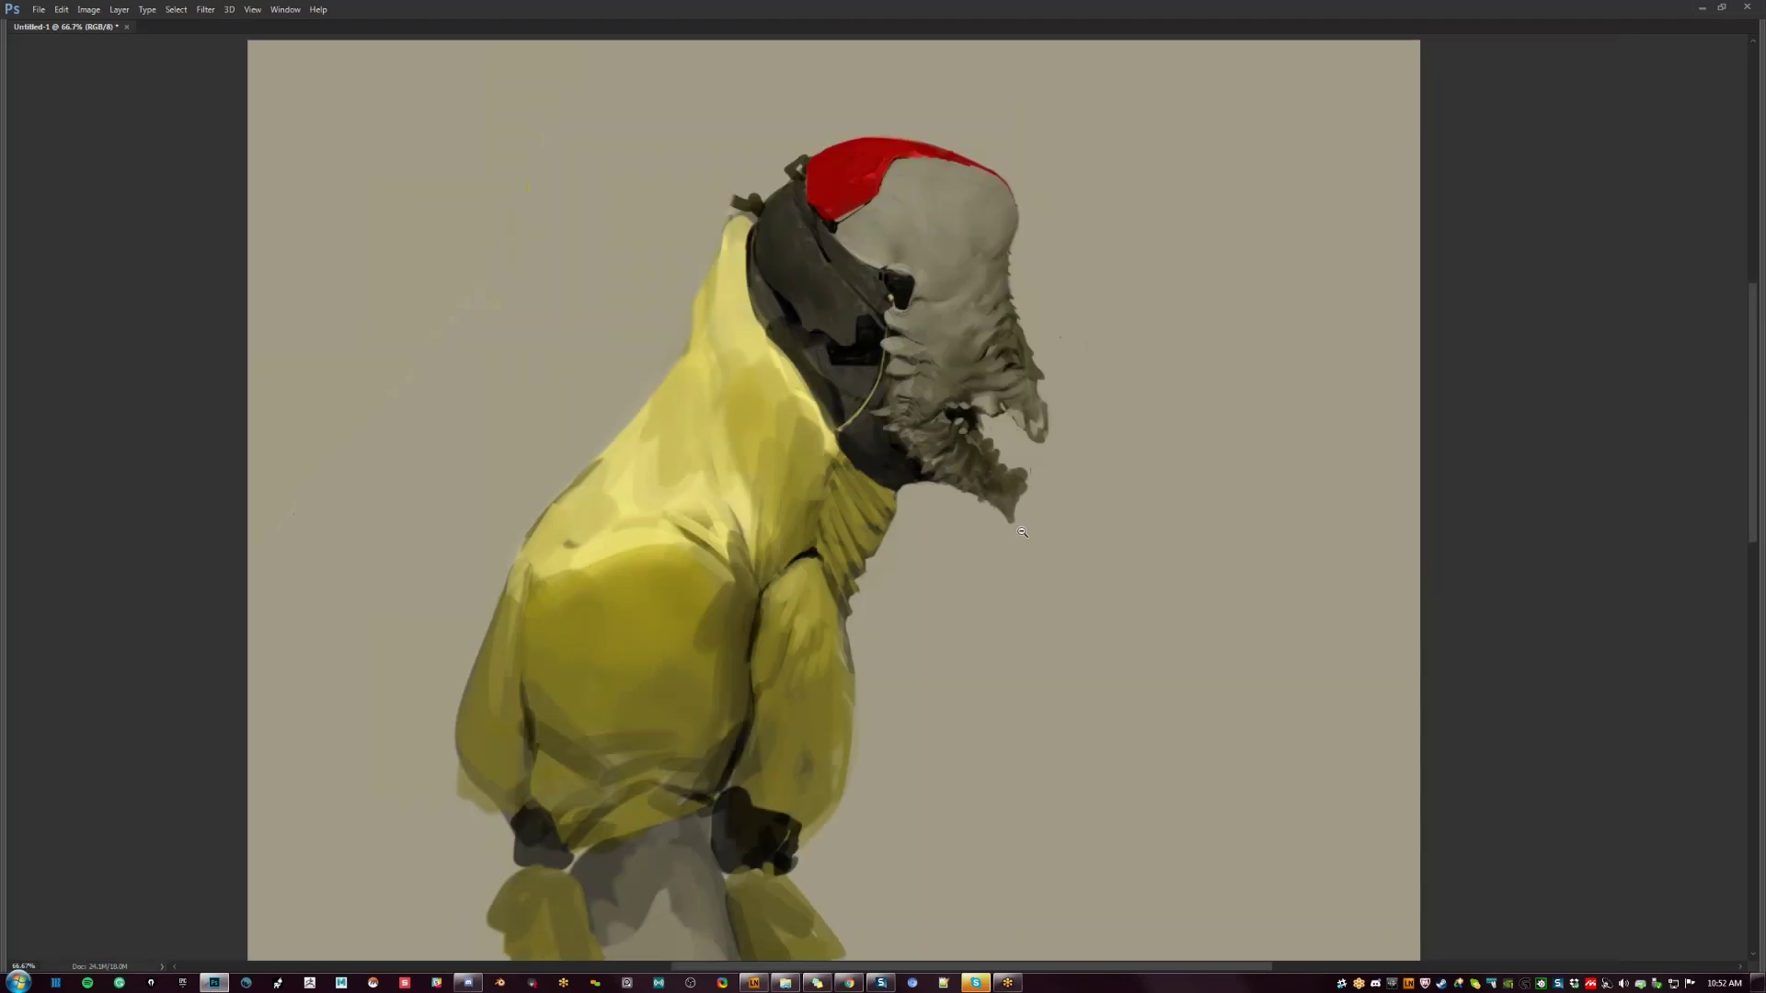
- Examine the whole figure, the garment and the head on the mirrored canvas, and mirror it back
key("ctrl+shift+h")
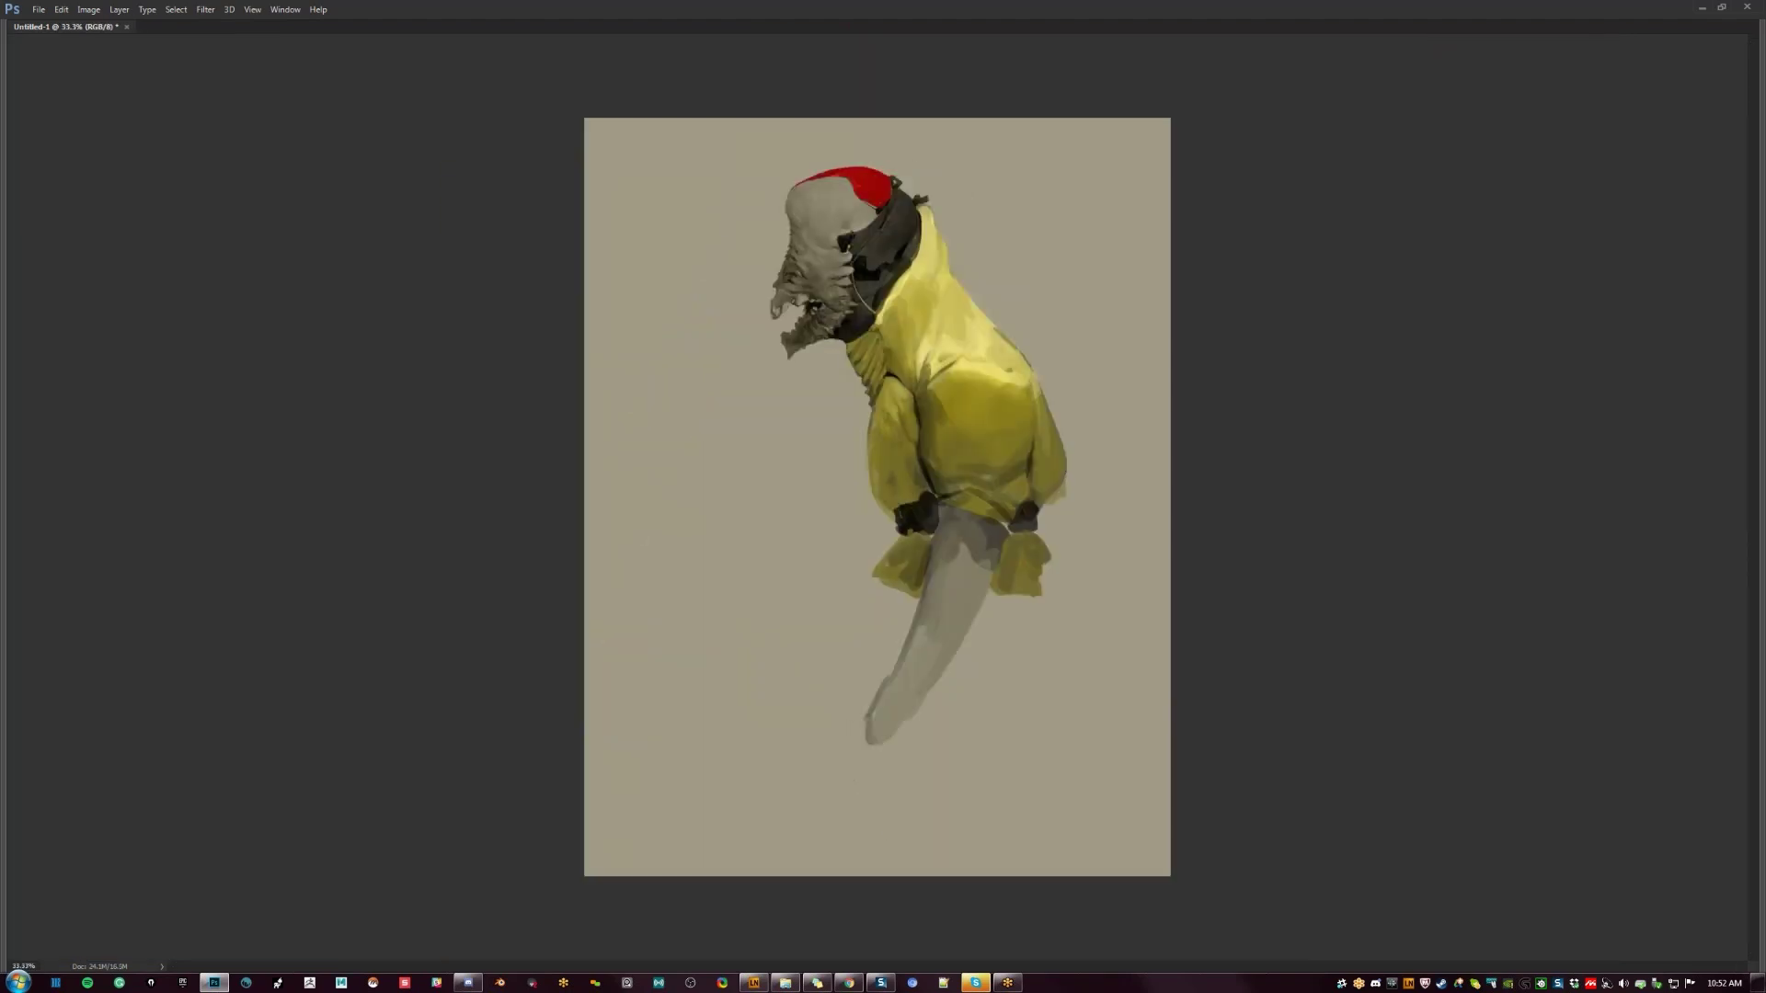
key("ctrl+plus")
key("ctrl+plus")
key("ctrl+plus")
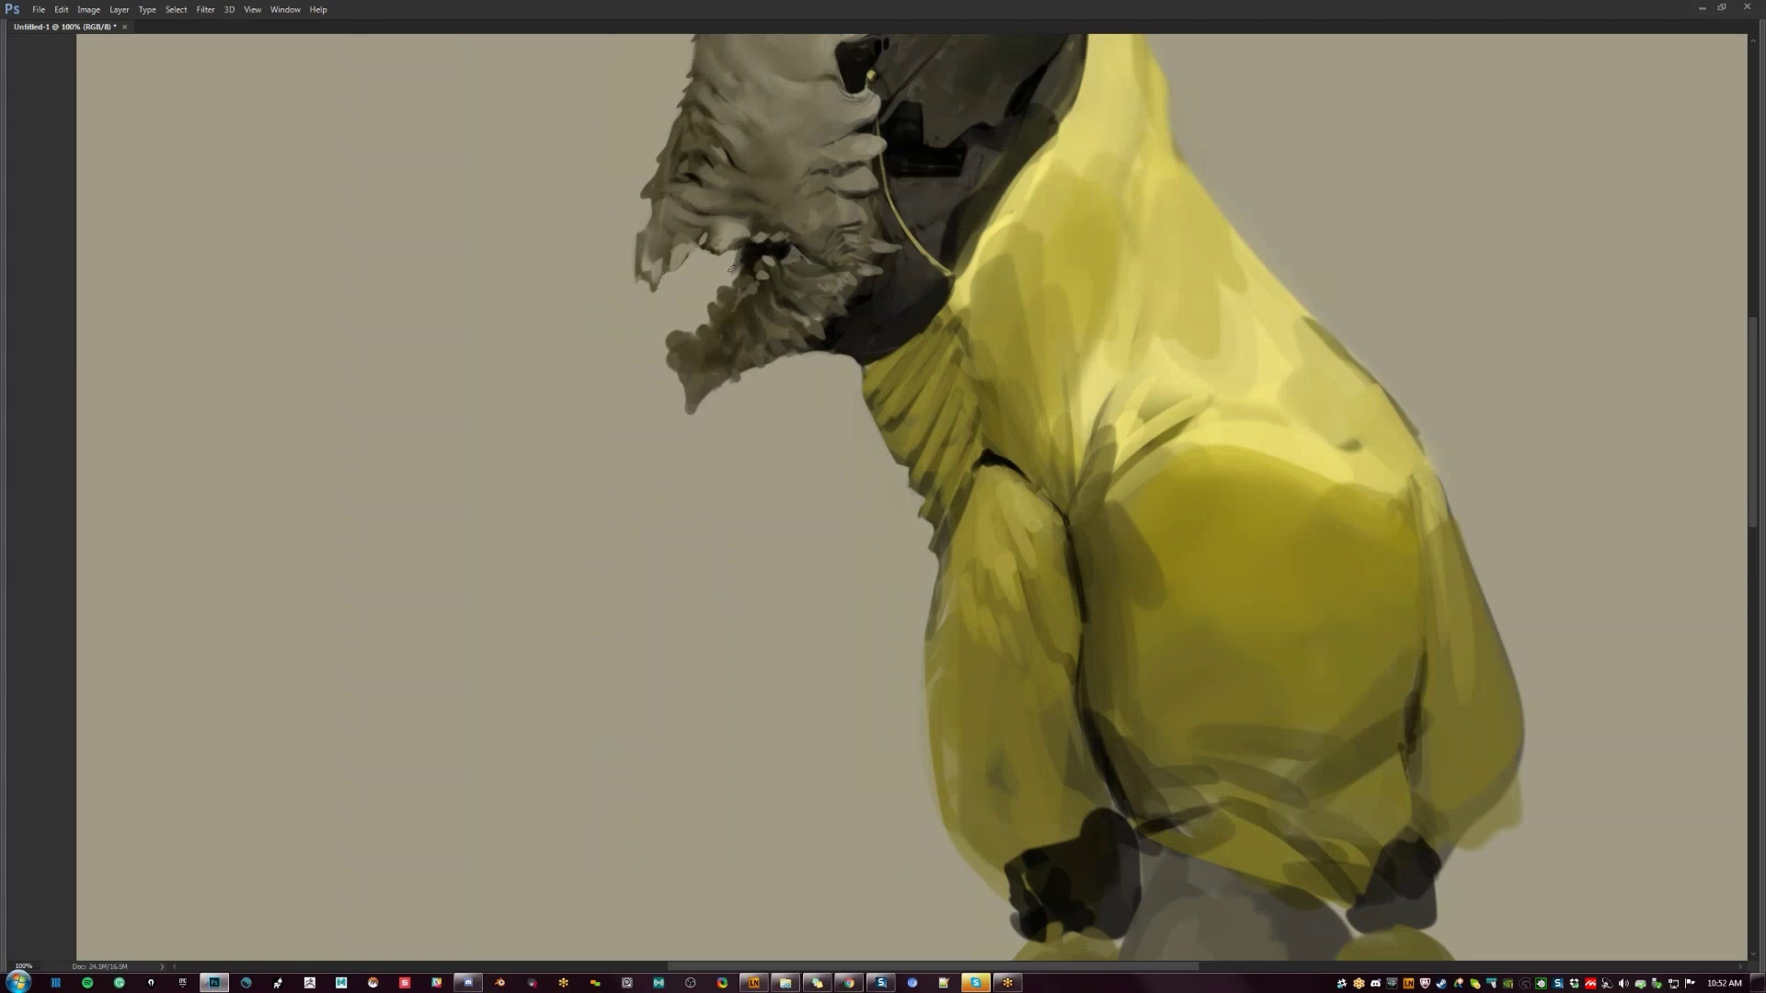
left_click_drag(955, 398, 1001, 638)
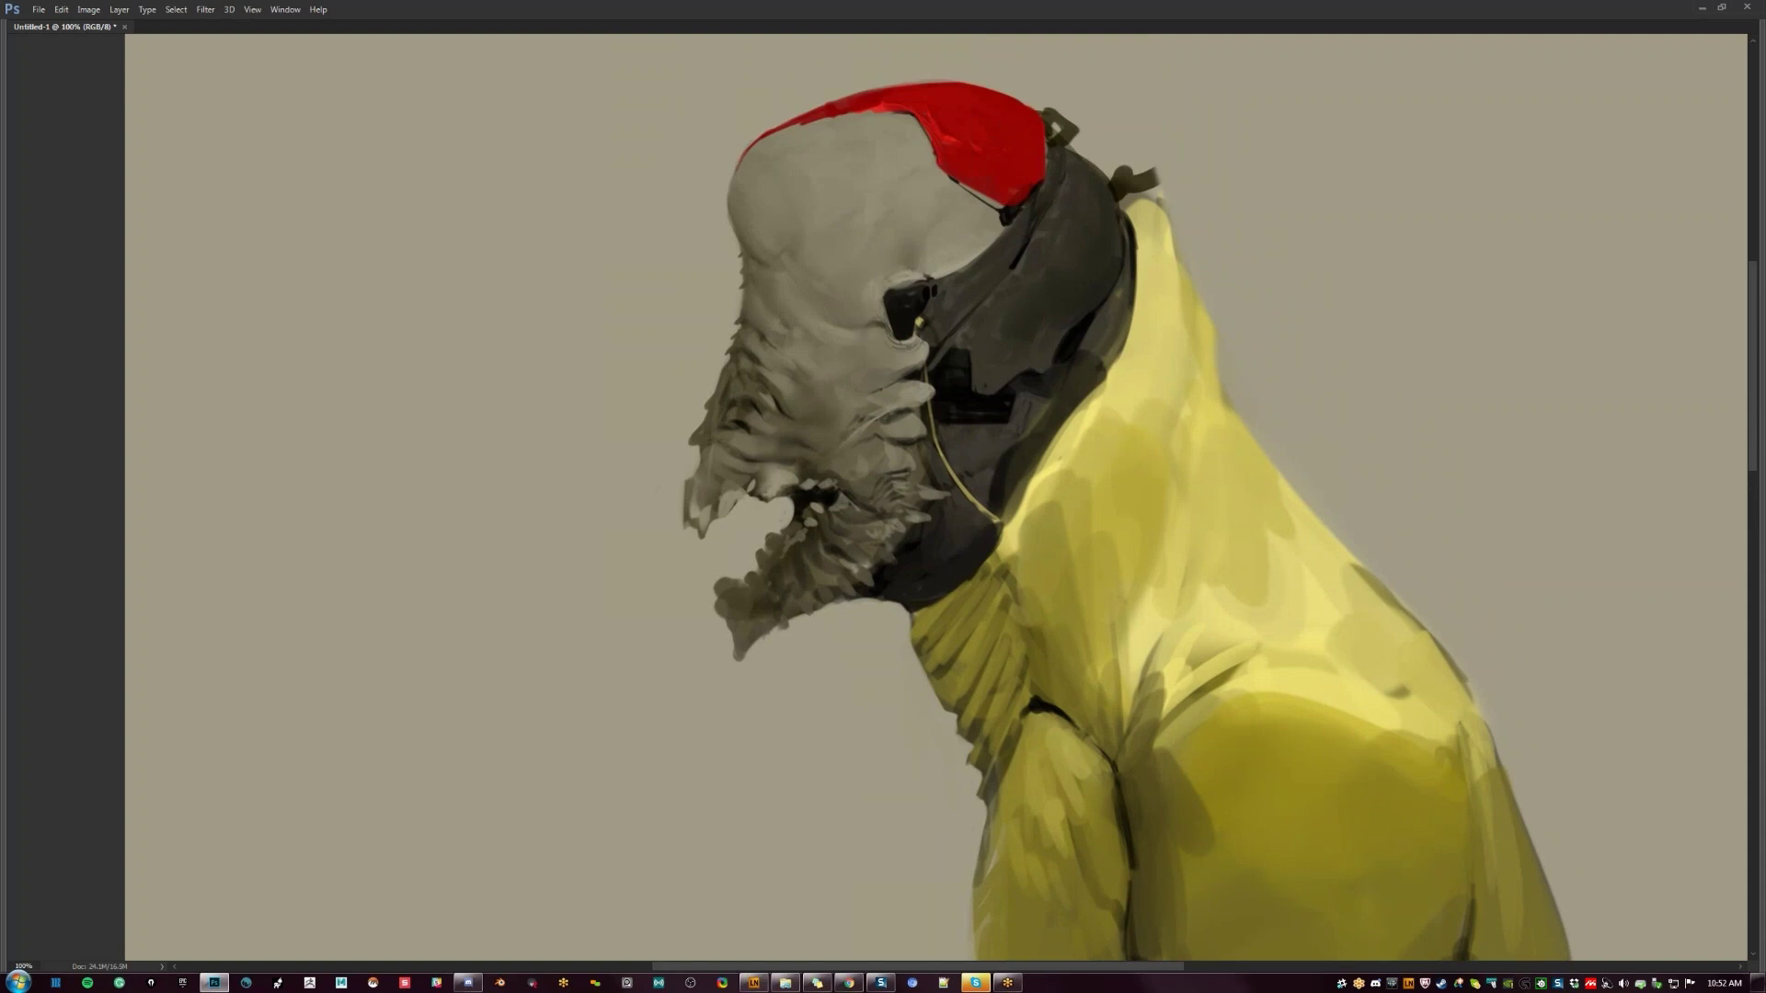
left_click(865, 474, "alt")
key("ctrl+shift+h")
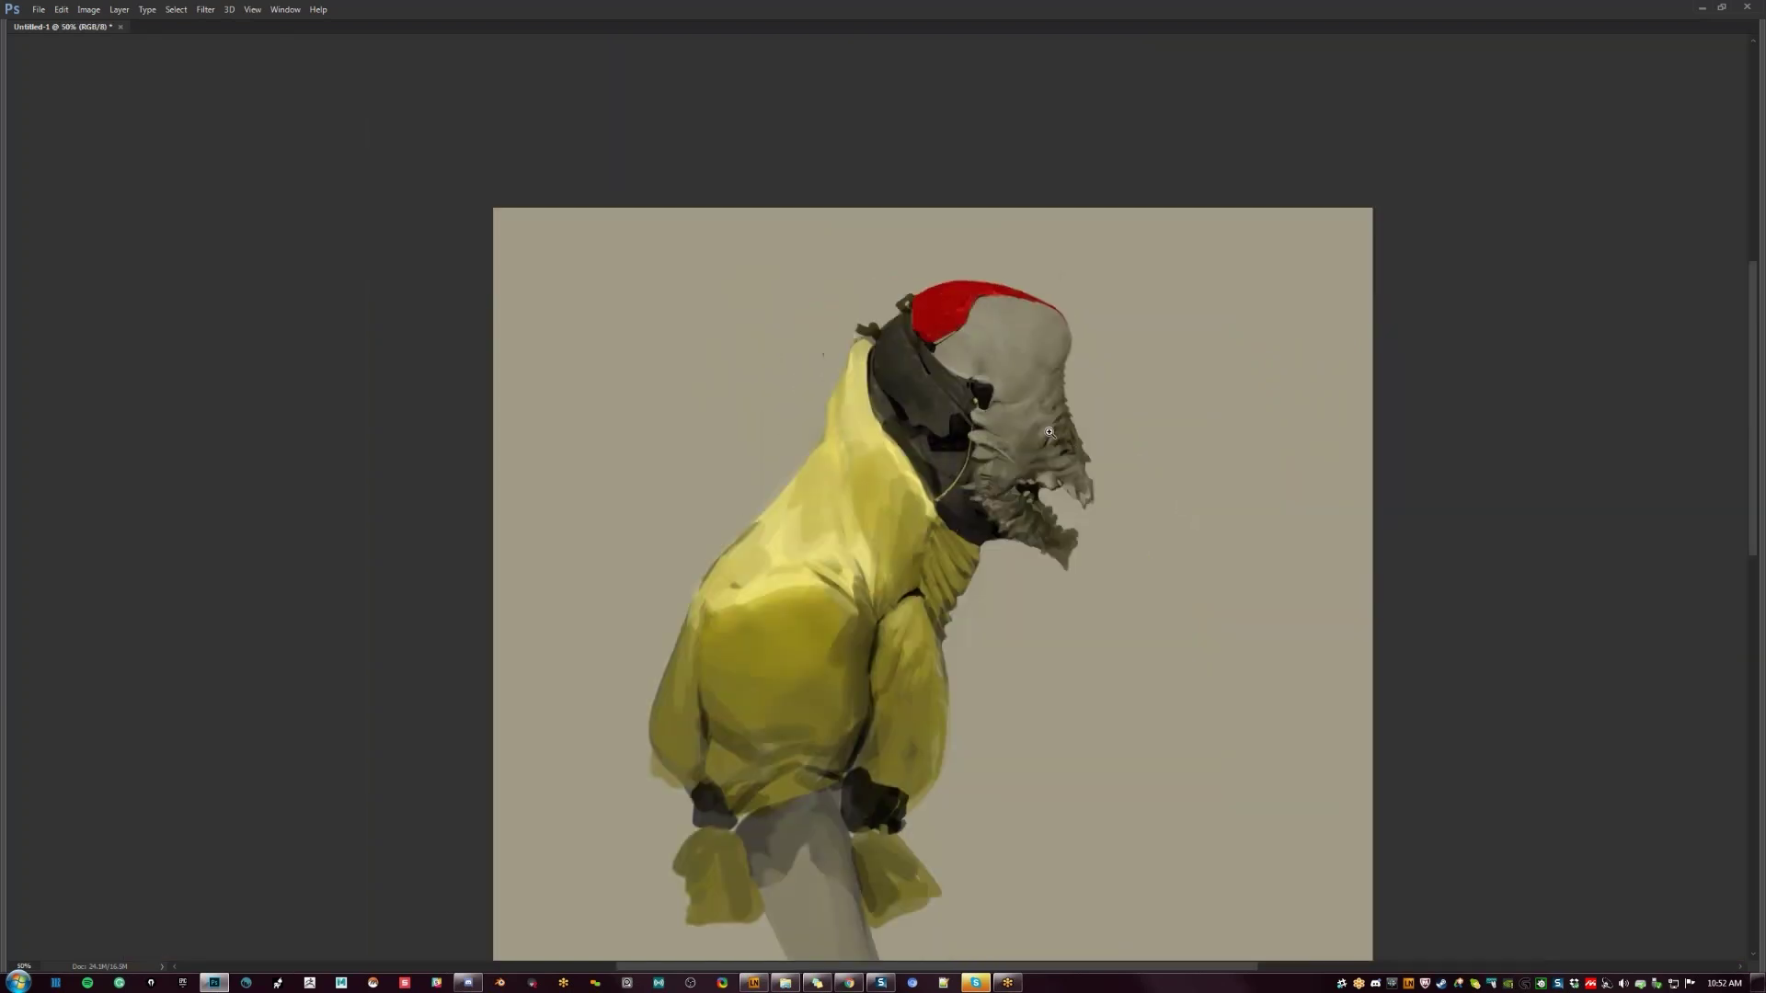
left_click(1021, 460)
left_click(1021, 459)
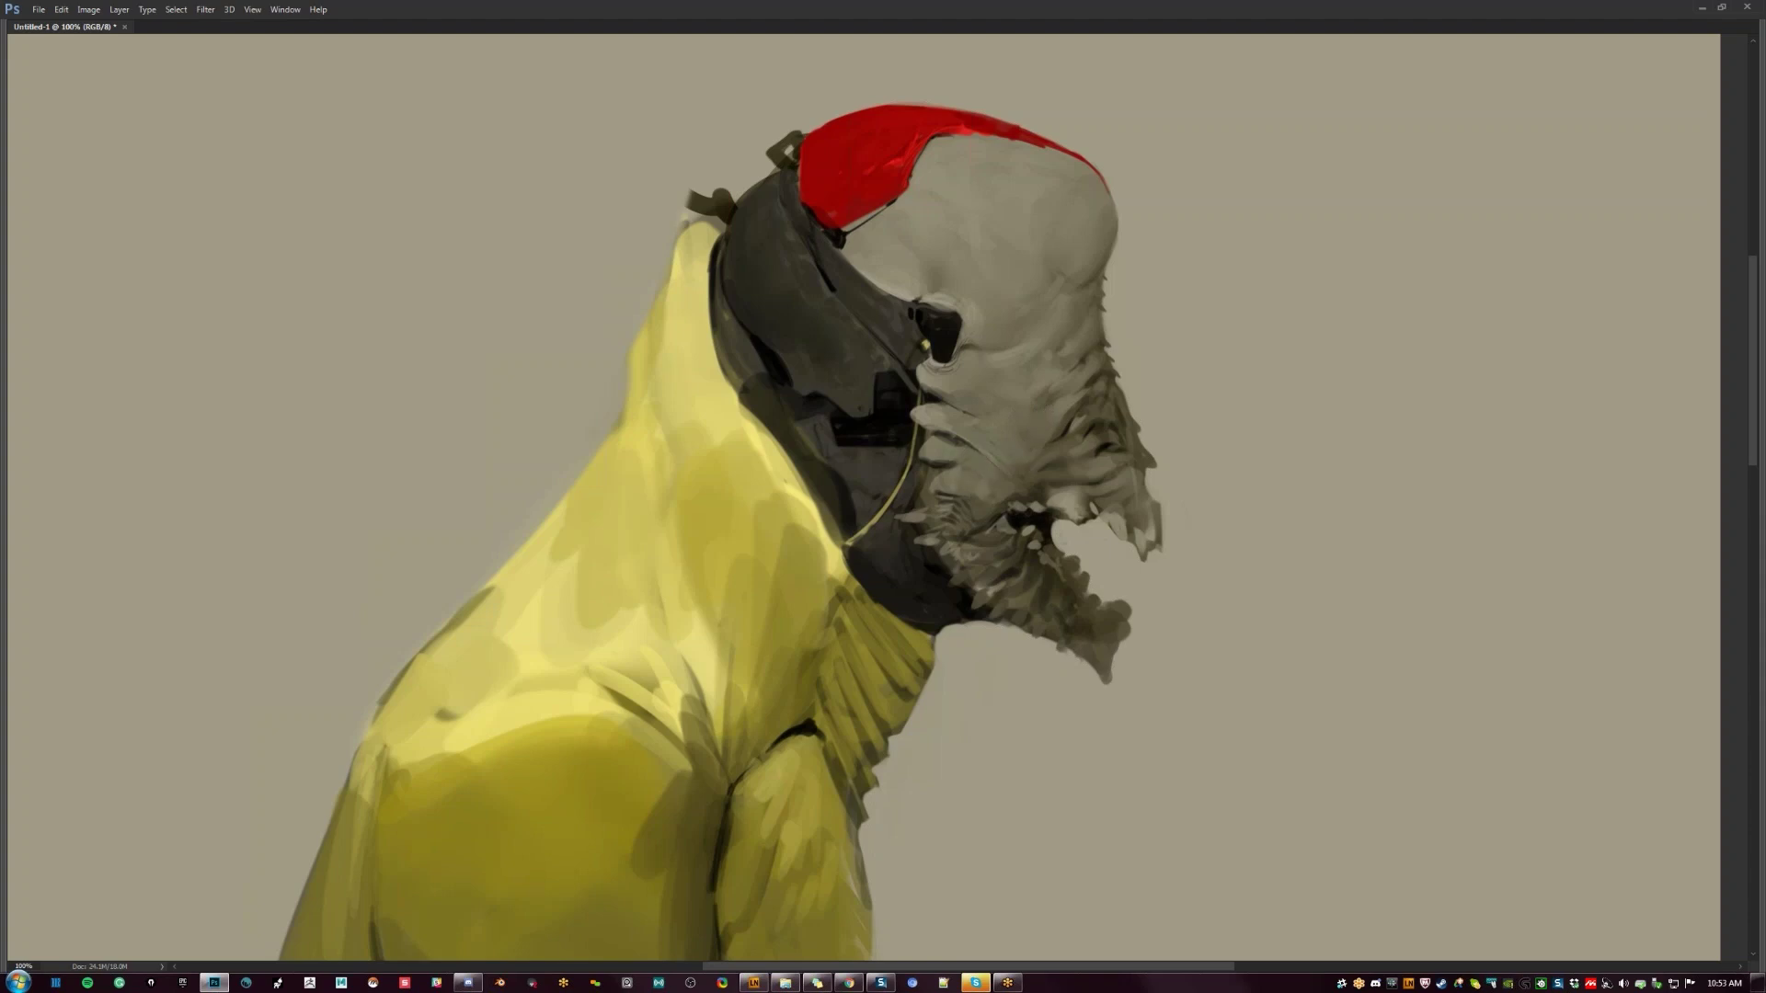
- Compare the overall silhouette with a close view of the head, garment and sleeves
left_click(993, 558, "alt")
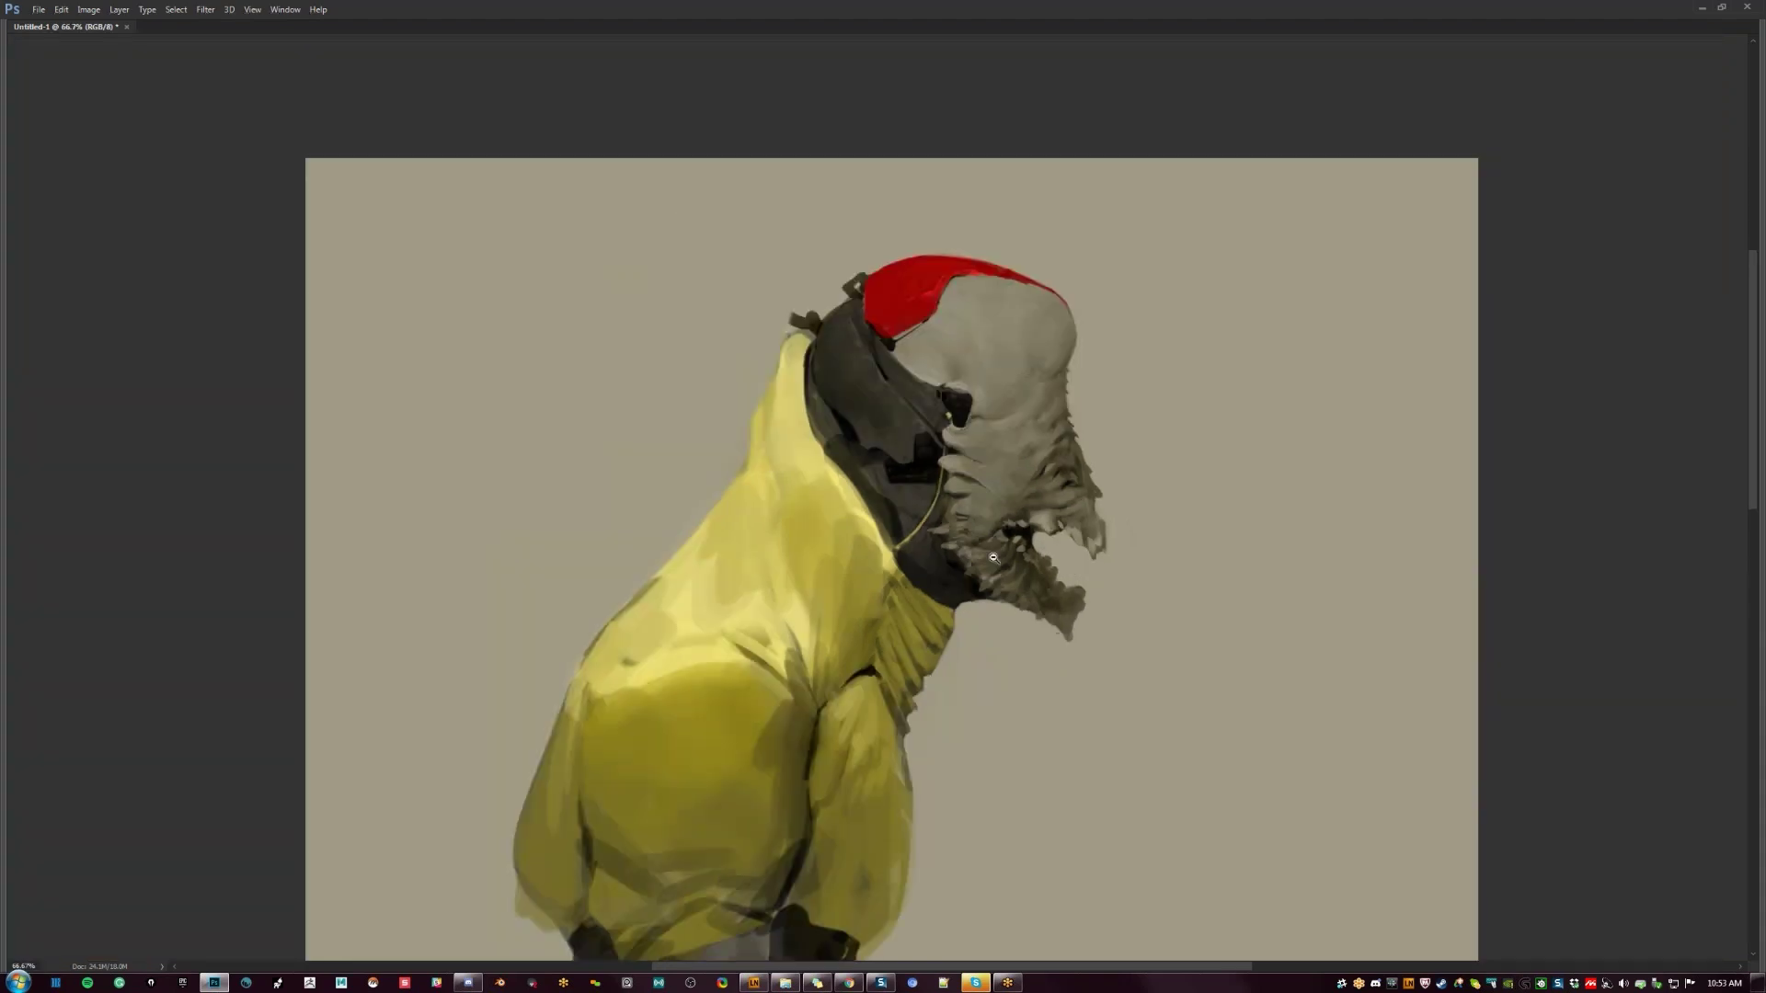
left_click(993, 558, "alt")
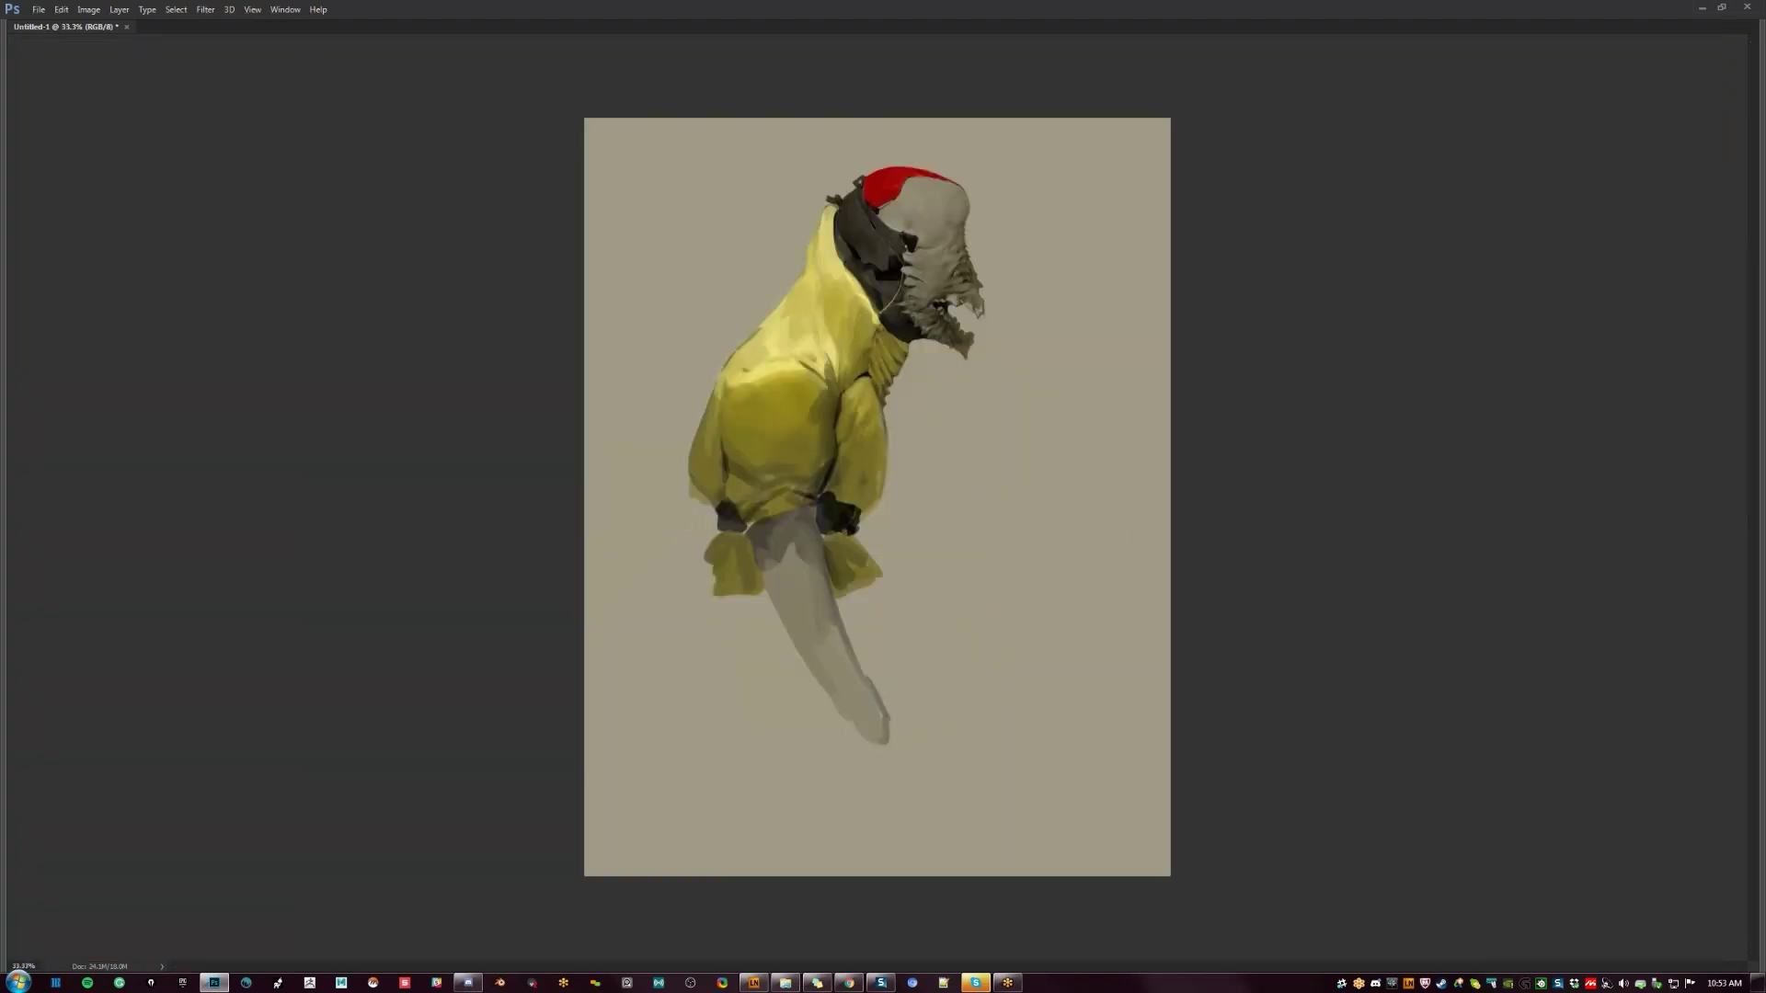
left_click(936, 245, "ctrl")
left_click(937, 245, "ctrl")
left_click(936, 246, "ctrl")
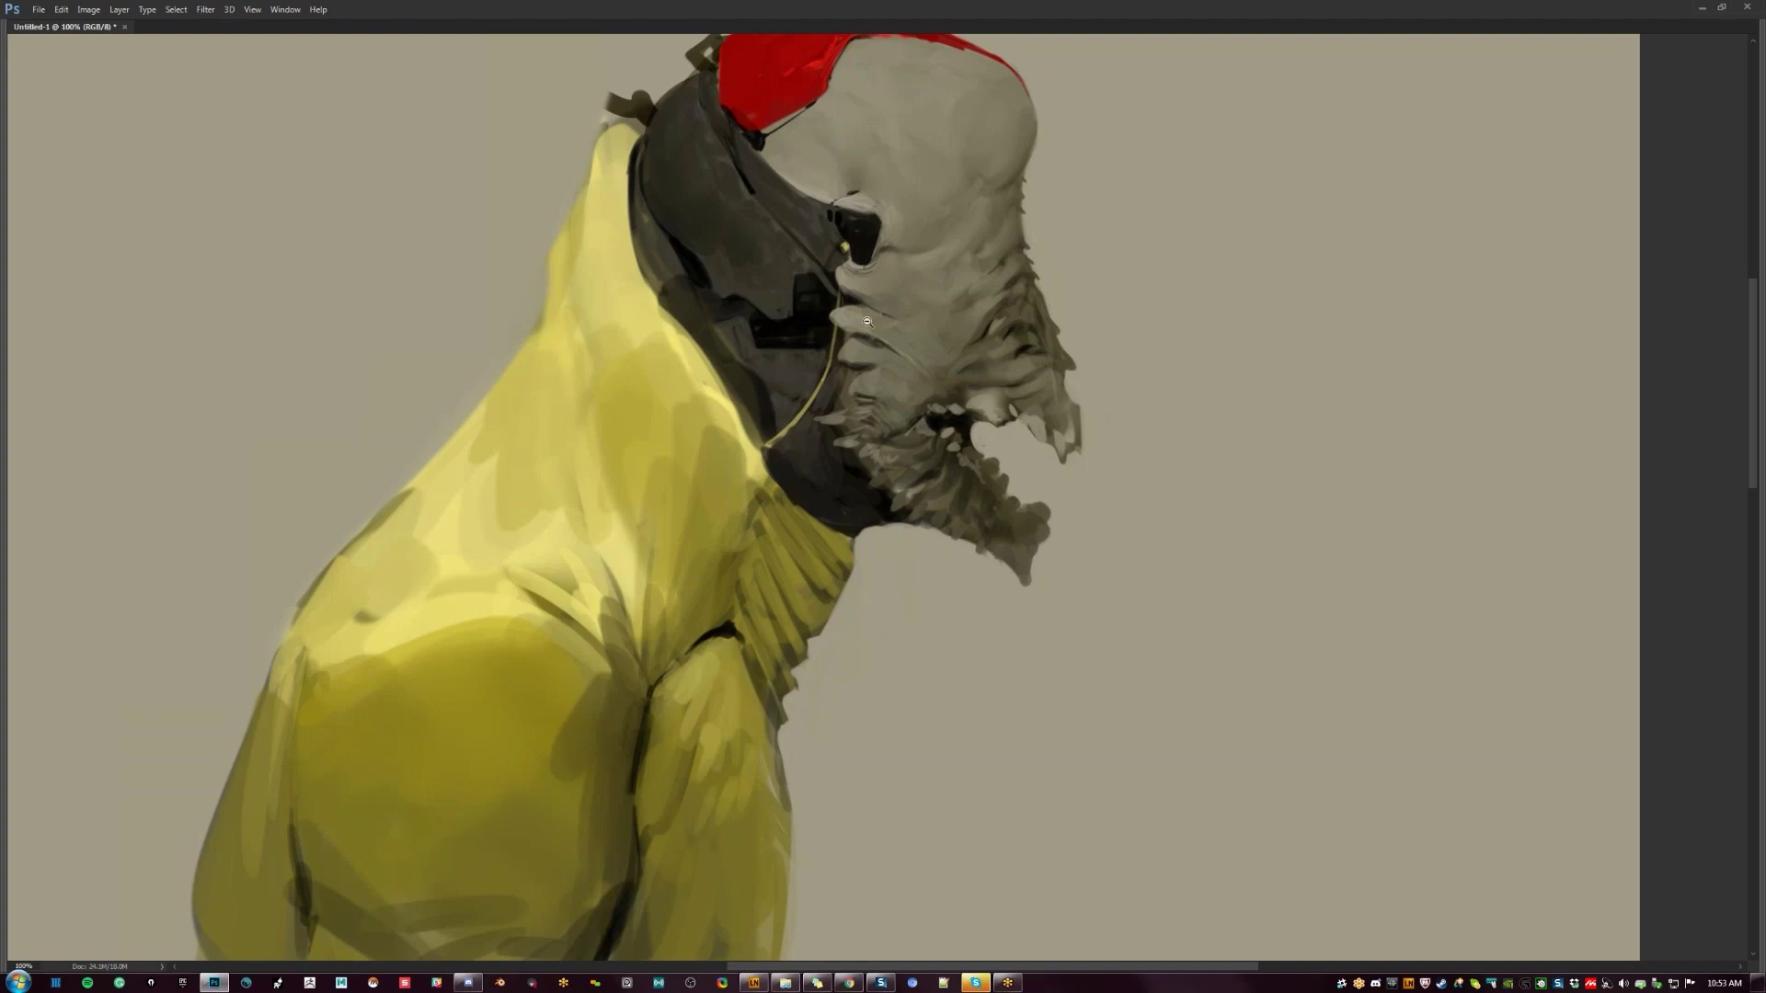
scroll(867, 322, "down", 2)
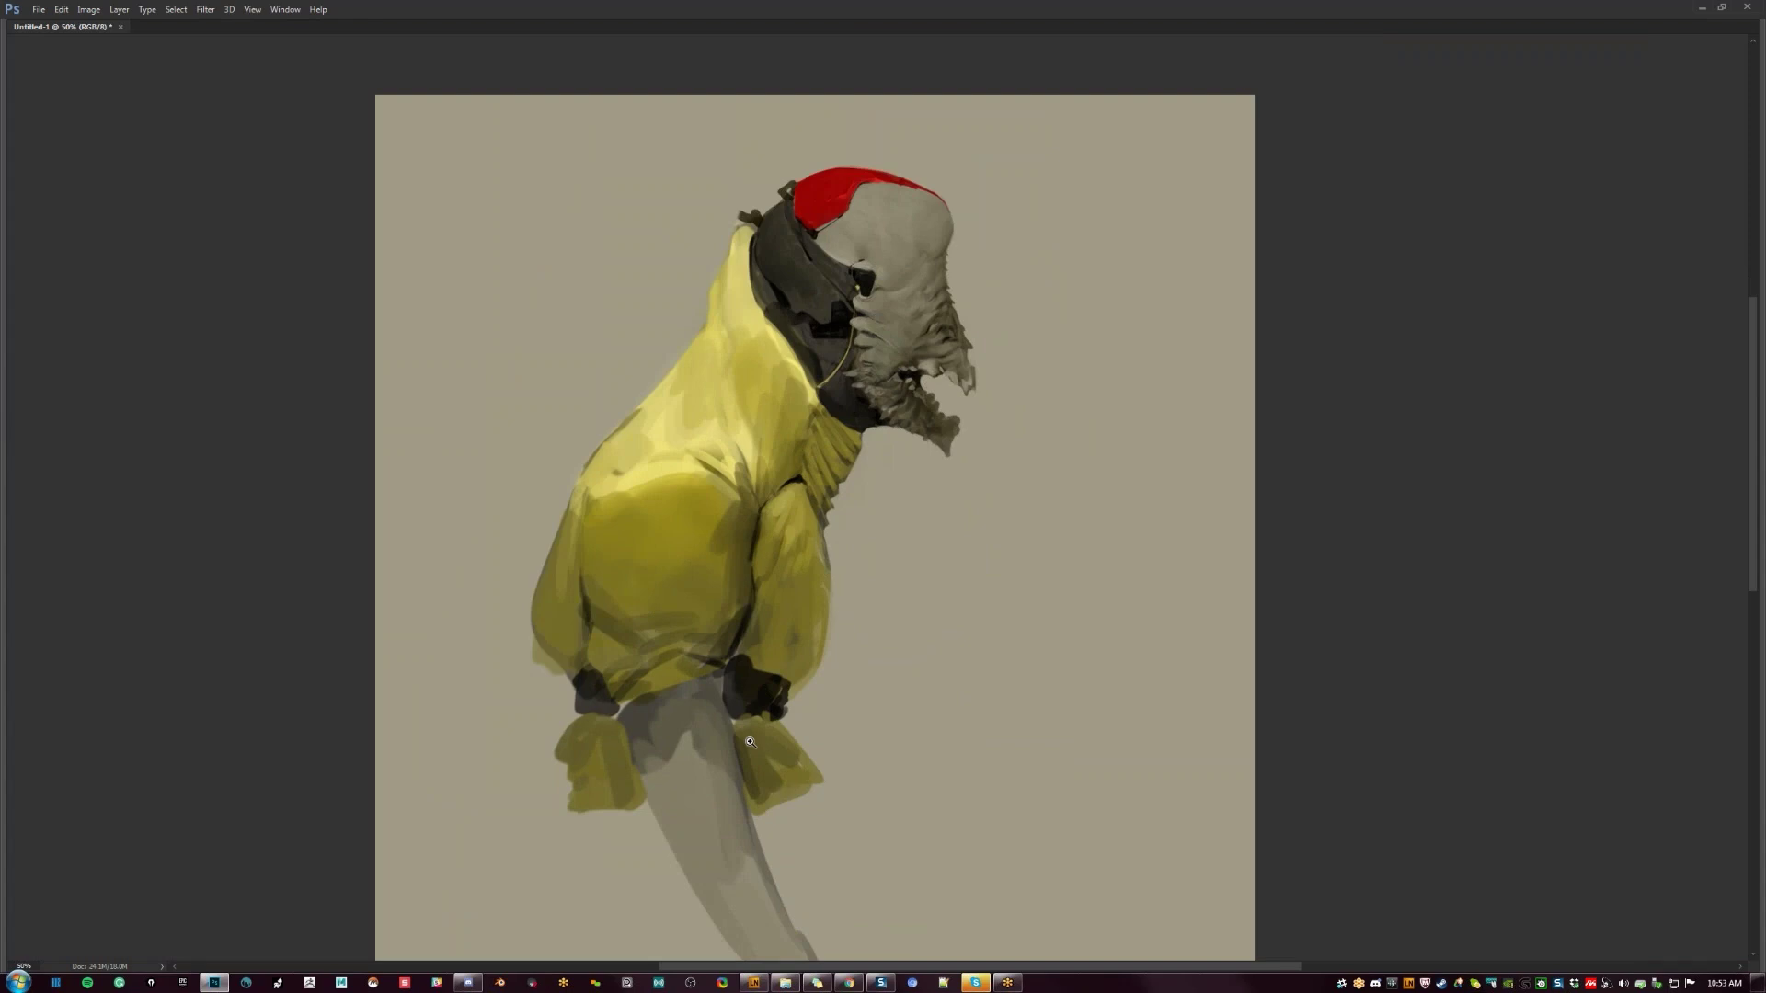
left_click_drag(919, 521, 947, 362)
key("ctrl+minus")
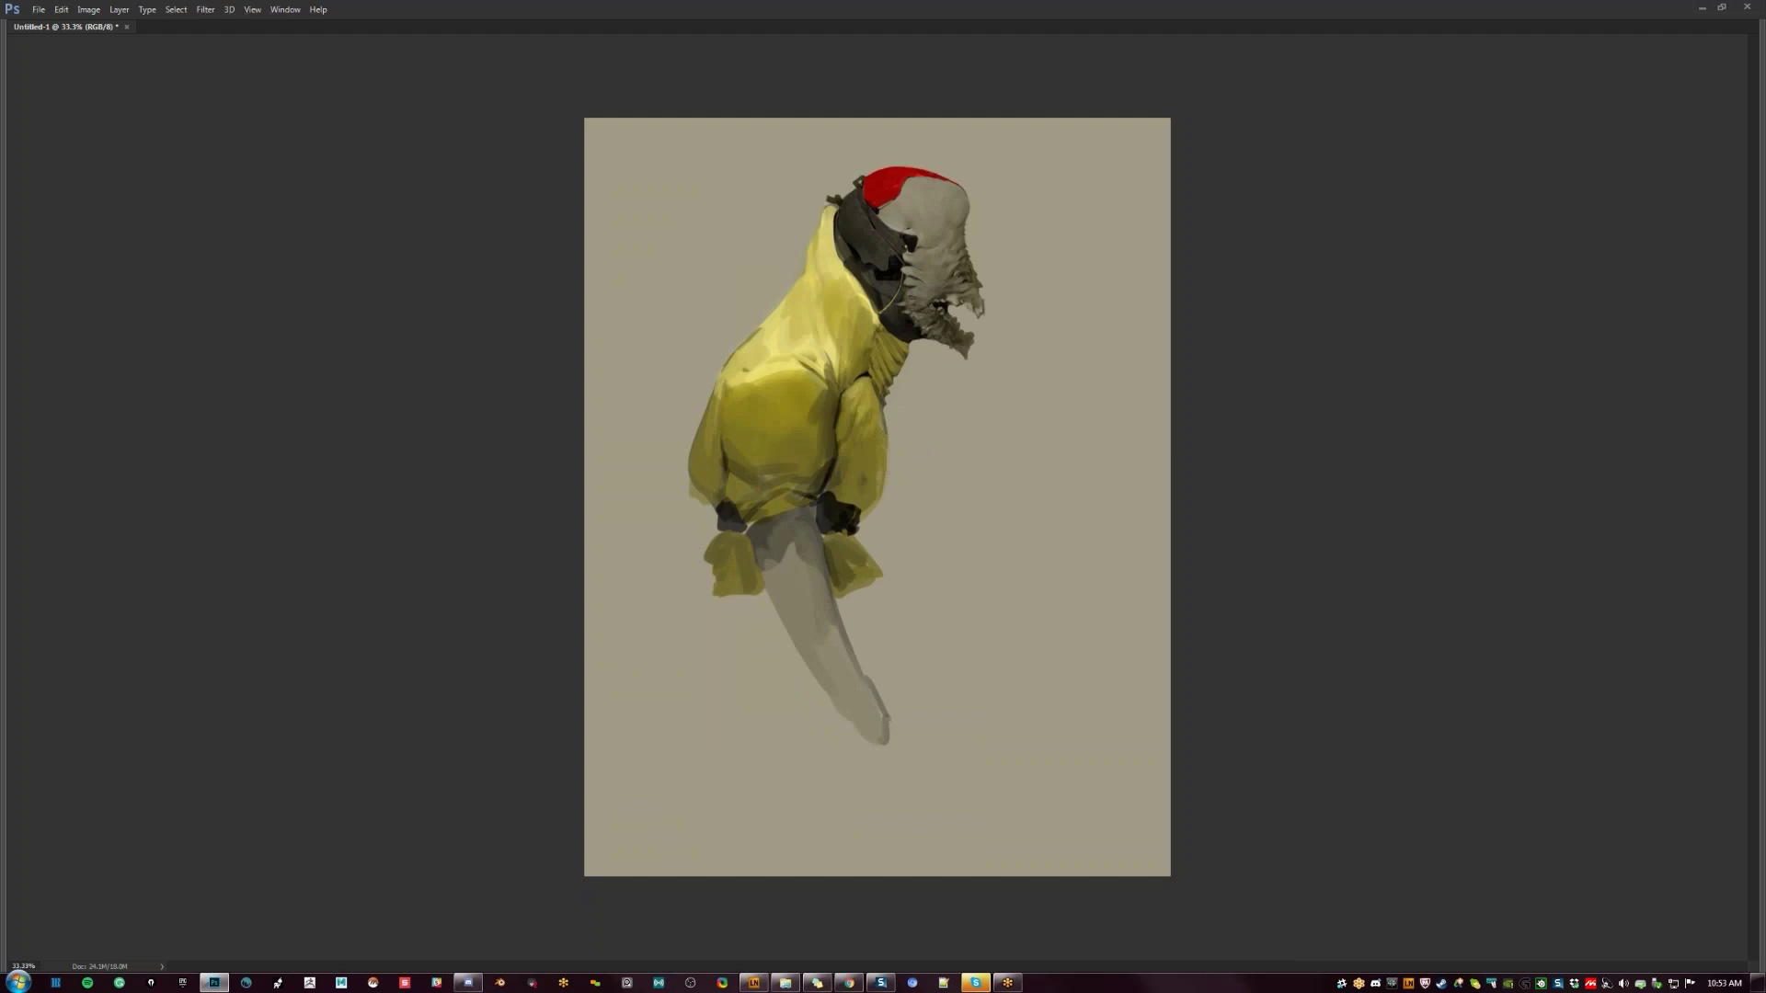
- Duplicate the painting onto a new layer and scale it up so the hunched figure fills most of the canvas
key("ctrl+minus")
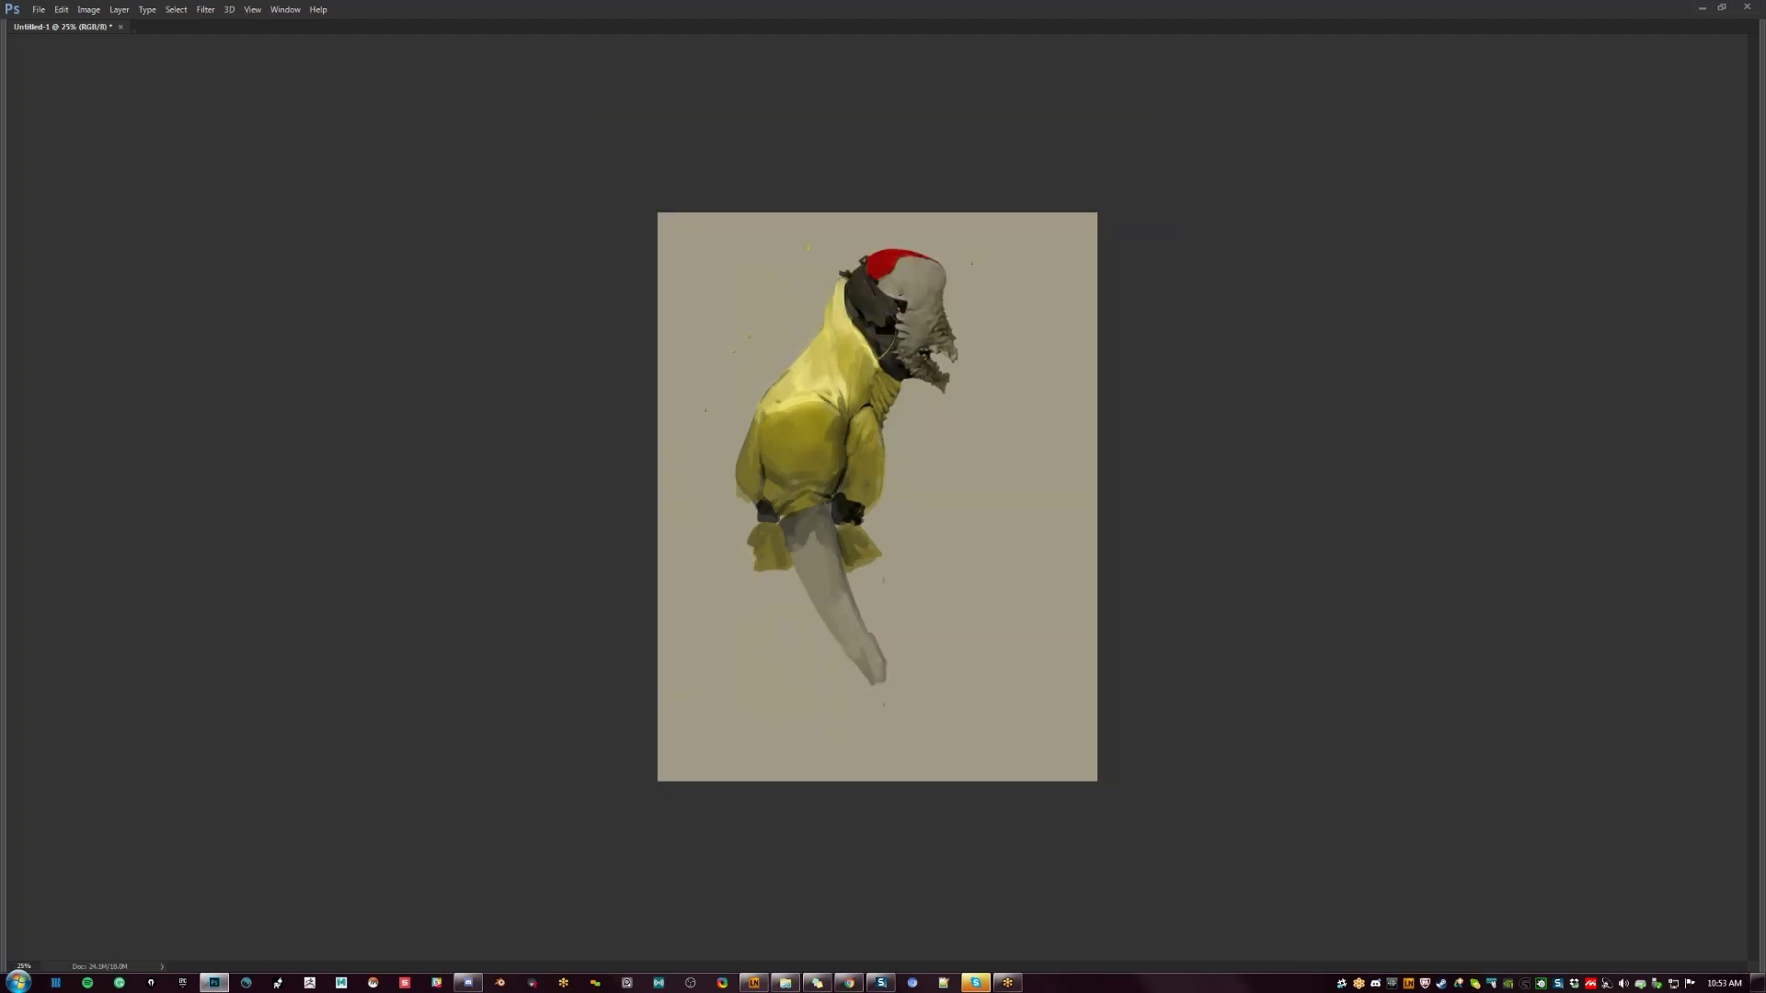
key("Tab")
key("ctrl+j")
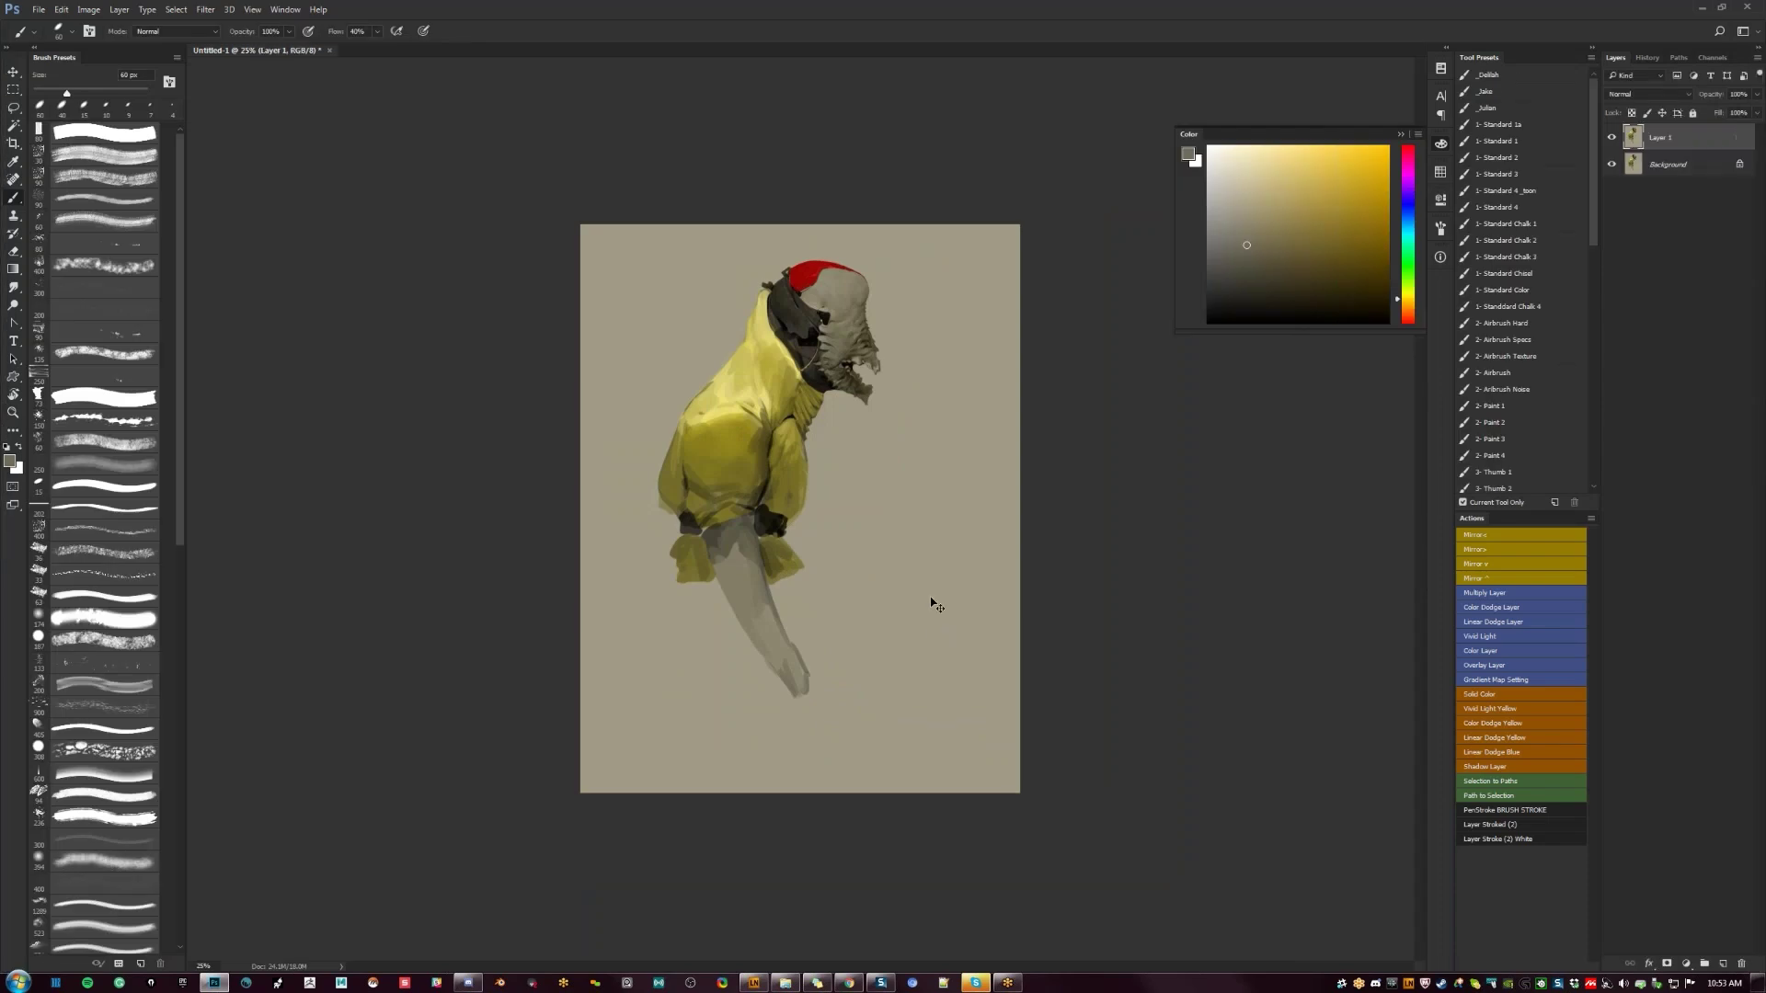
key("ctrl+t")
left_click_drag(1020, 221, 1143, 67)
left_click_drag(976, 350, 977, 465)
left_click_drag(1139, 183, 1151, 167)
left_click_drag(1038, 319, 1038, 322)
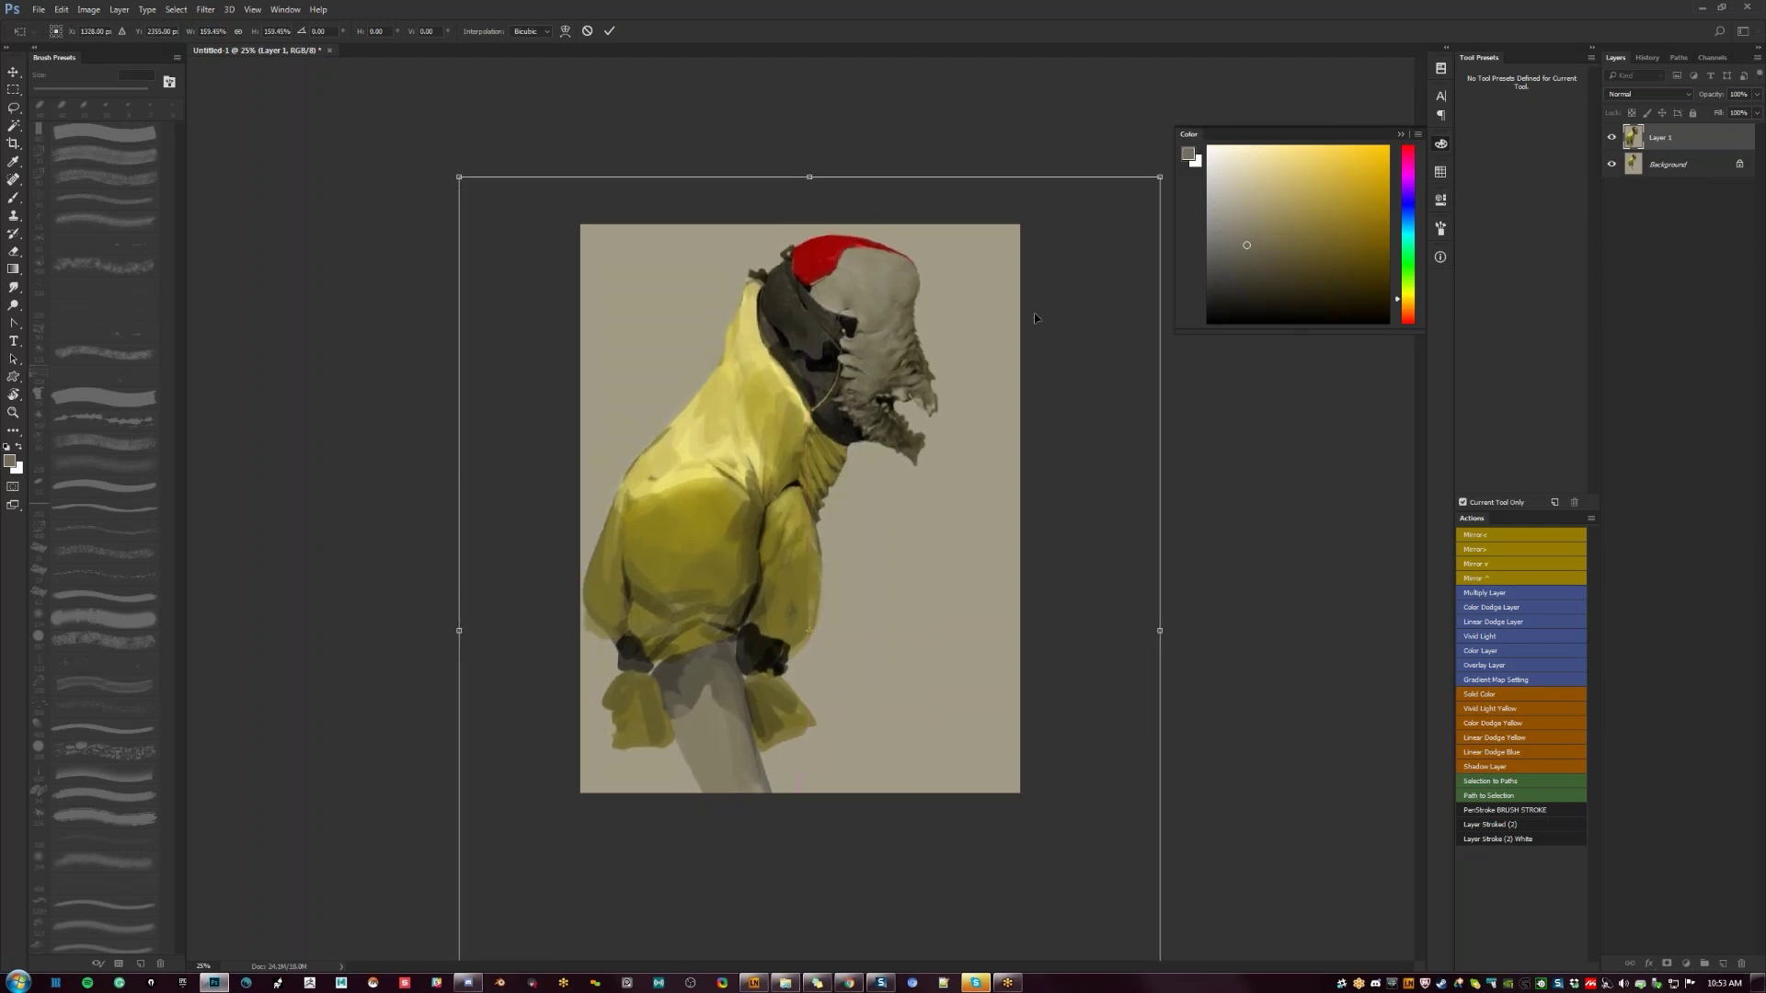
key("Return")
- Paint red lower legs beneath both yellow trouser cuffs, with dark shading along their upper edges
key("b")
key("ctrl+plus")
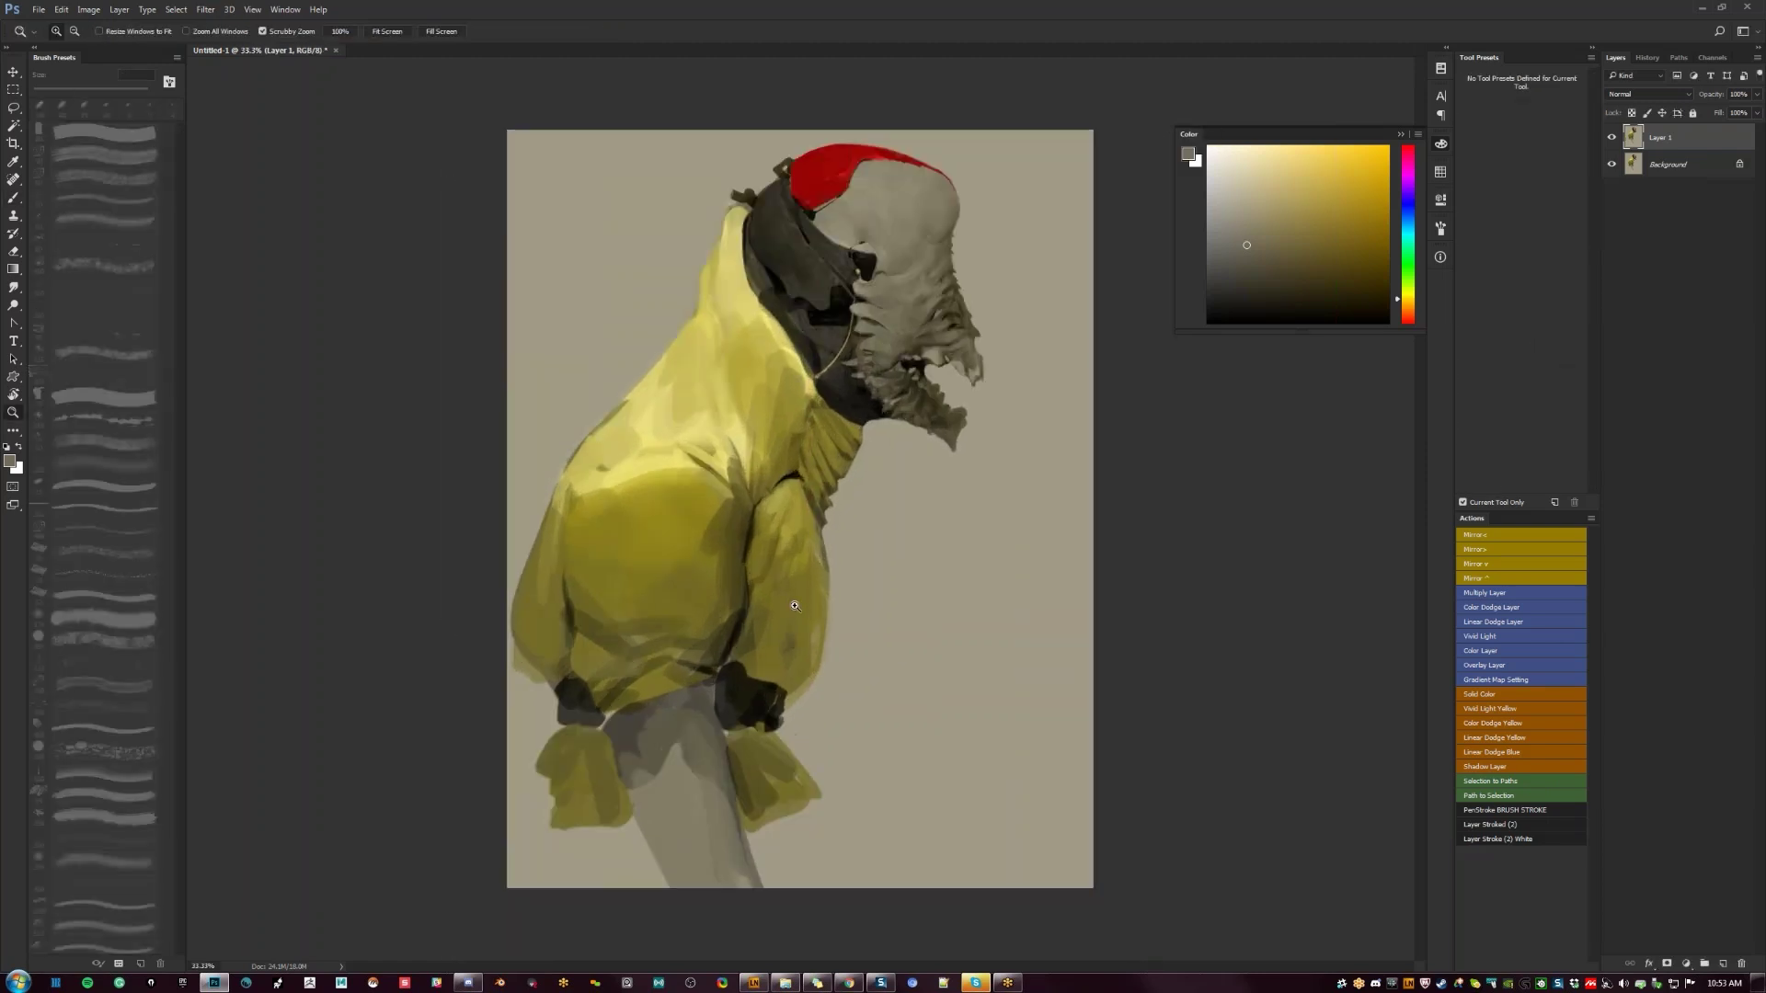
key("Tab")
left_click(910, 638, "ctrl")
left_click_drag(915, 638, 919, 727)
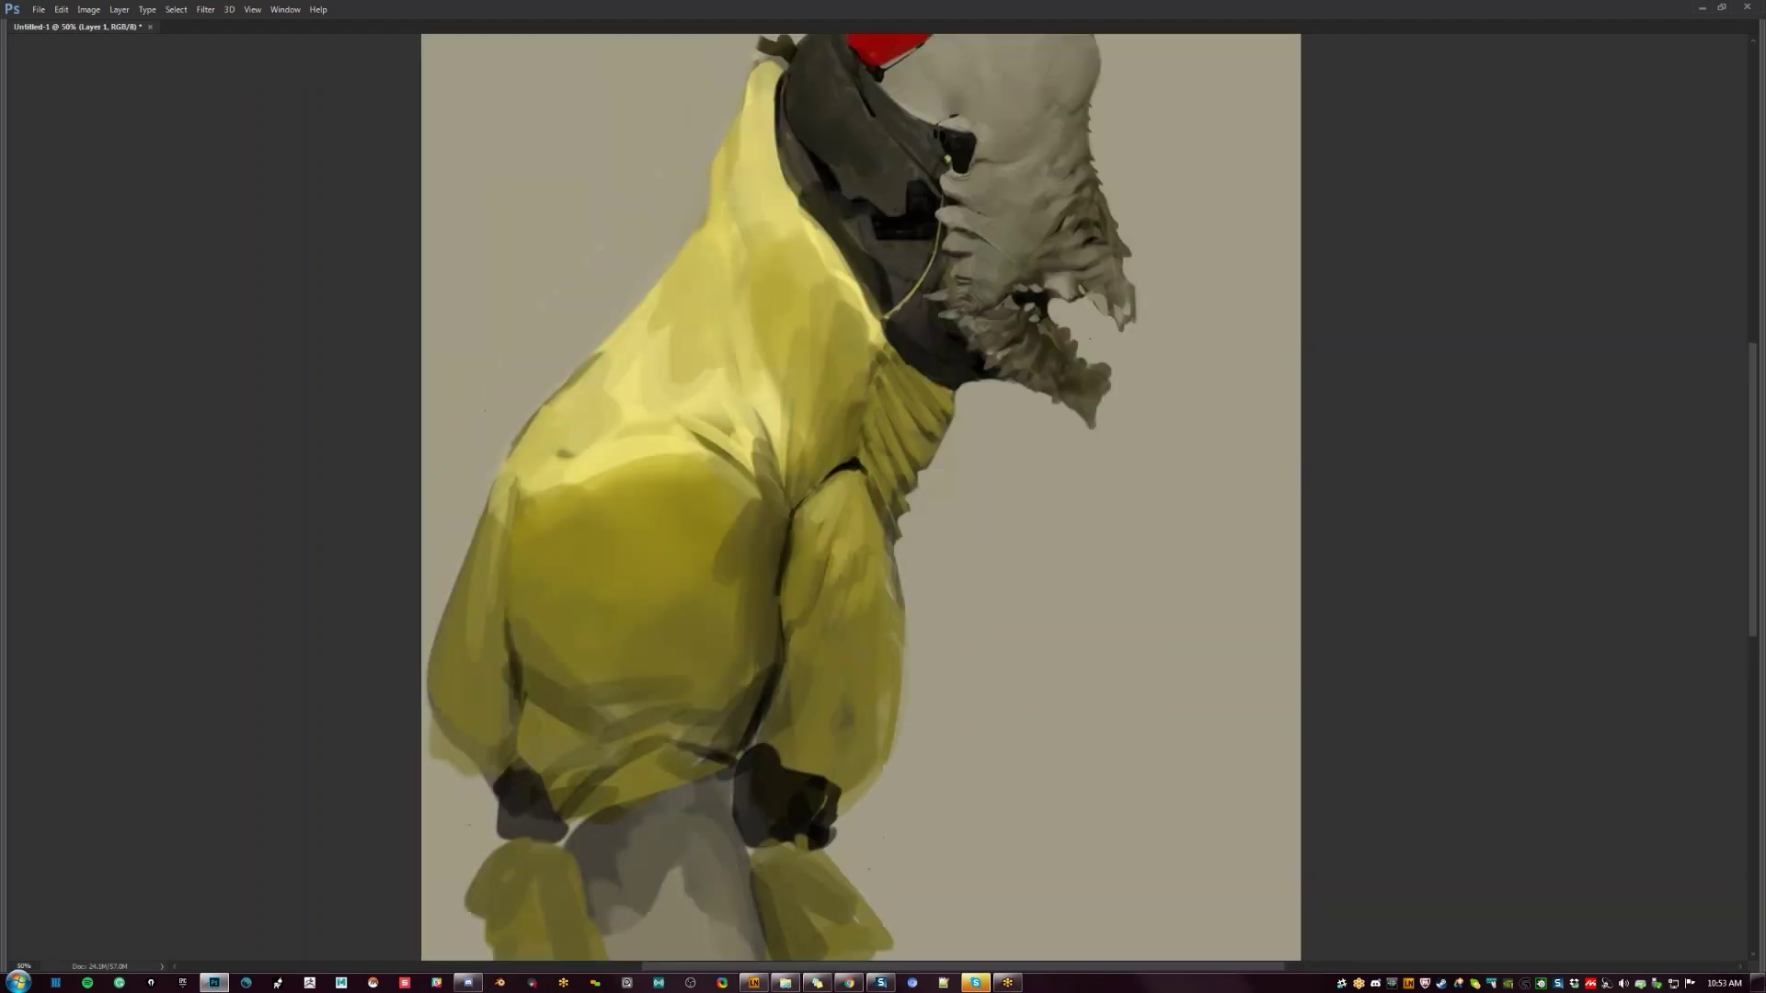
left_click(956, 555, "alt")
mouse_move(649, 819)
left_mouse_down()
mouse_move(695, 813)
mouse_move(731, 845)
mouse_move(652, 824)
mouse_move(653, 860)
mouse_move(649, 842)
mouse_move(676, 827)
mouse_move(660, 863)
mouse_move(681, 833)
mouse_move(682, 872)
mouse_move(688, 835)
mouse_move(699, 869)
mouse_move(713, 826)
mouse_move(699, 864)
mouse_move(660, 875)
mouse_move(670, 847)
mouse_move(729, 869)
left_mouse_up()
mouse_move(826, 811)
left_mouse_down()
mouse_move(844, 874)
mouse_move(862, 808)
mouse_move(851, 878)
mouse_move(847, 846)
mouse_move(868, 873)
mouse_move(871, 841)
mouse_move(837, 807)
mouse_move(844, 856)
left_mouse_up()
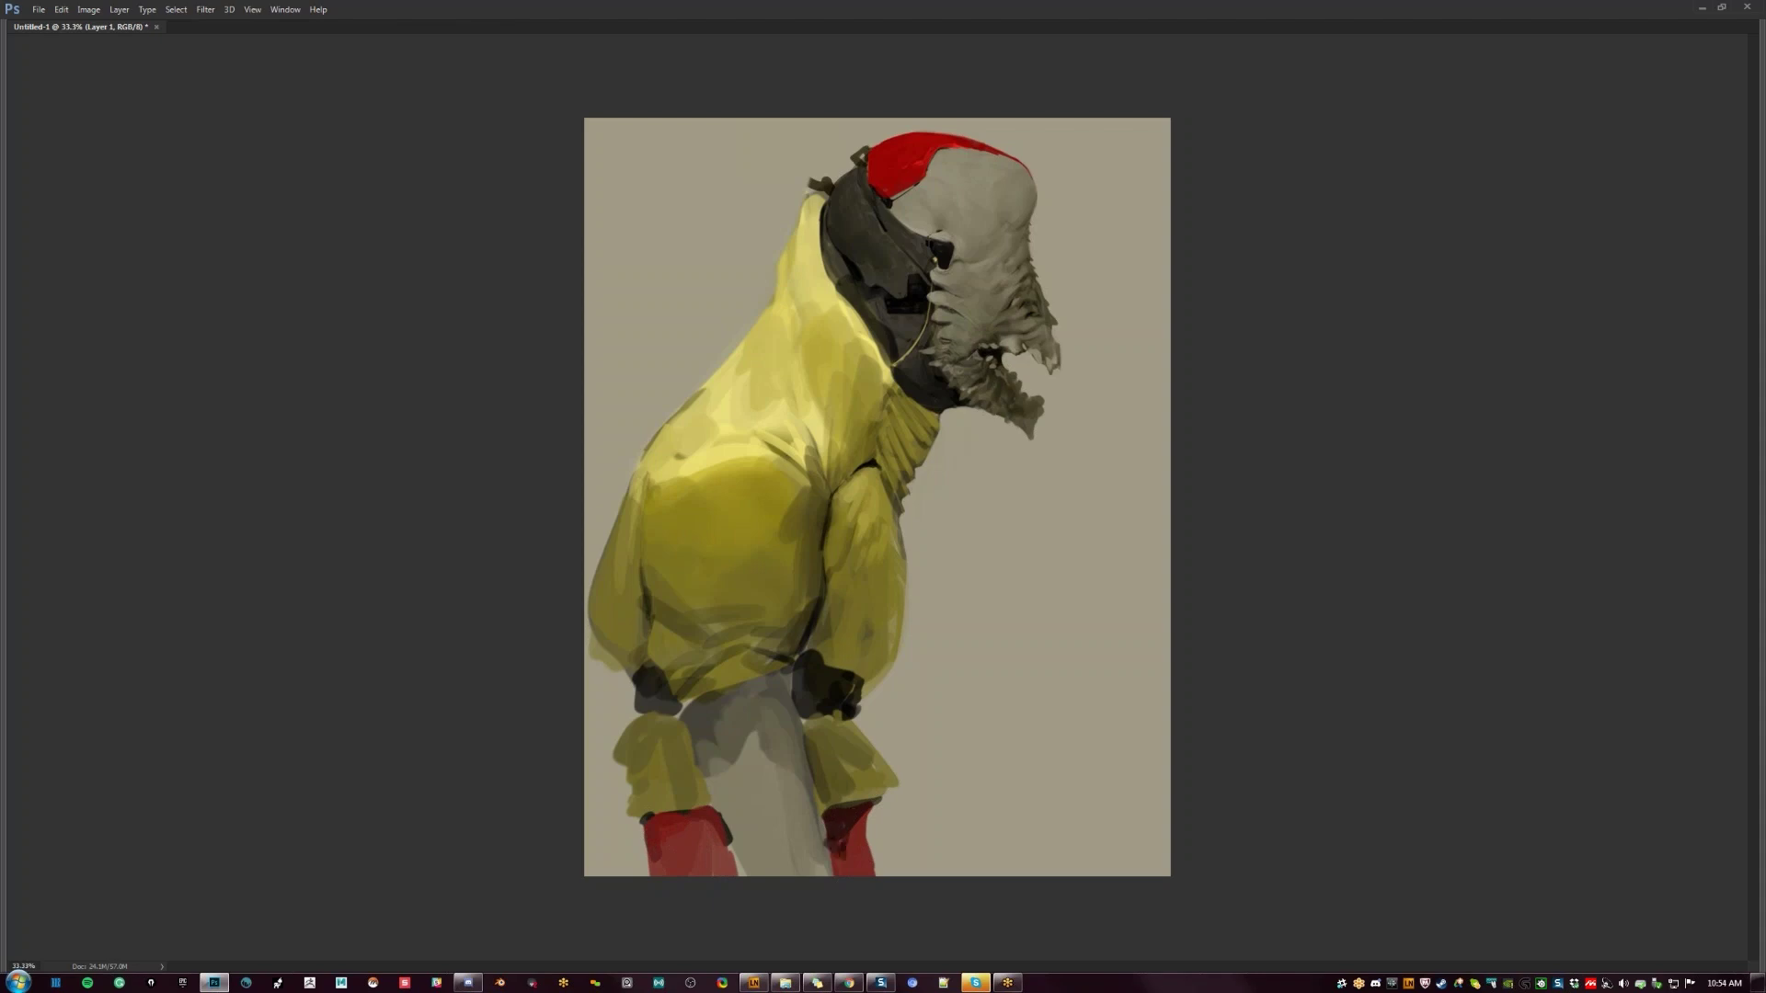
mouse_move(656, 817)
left_mouse_down()
mouse_move(671, 819)
mouse_move(648, 837)
mouse_move(707, 810)
mouse_move(713, 832)
left_mouse_up()
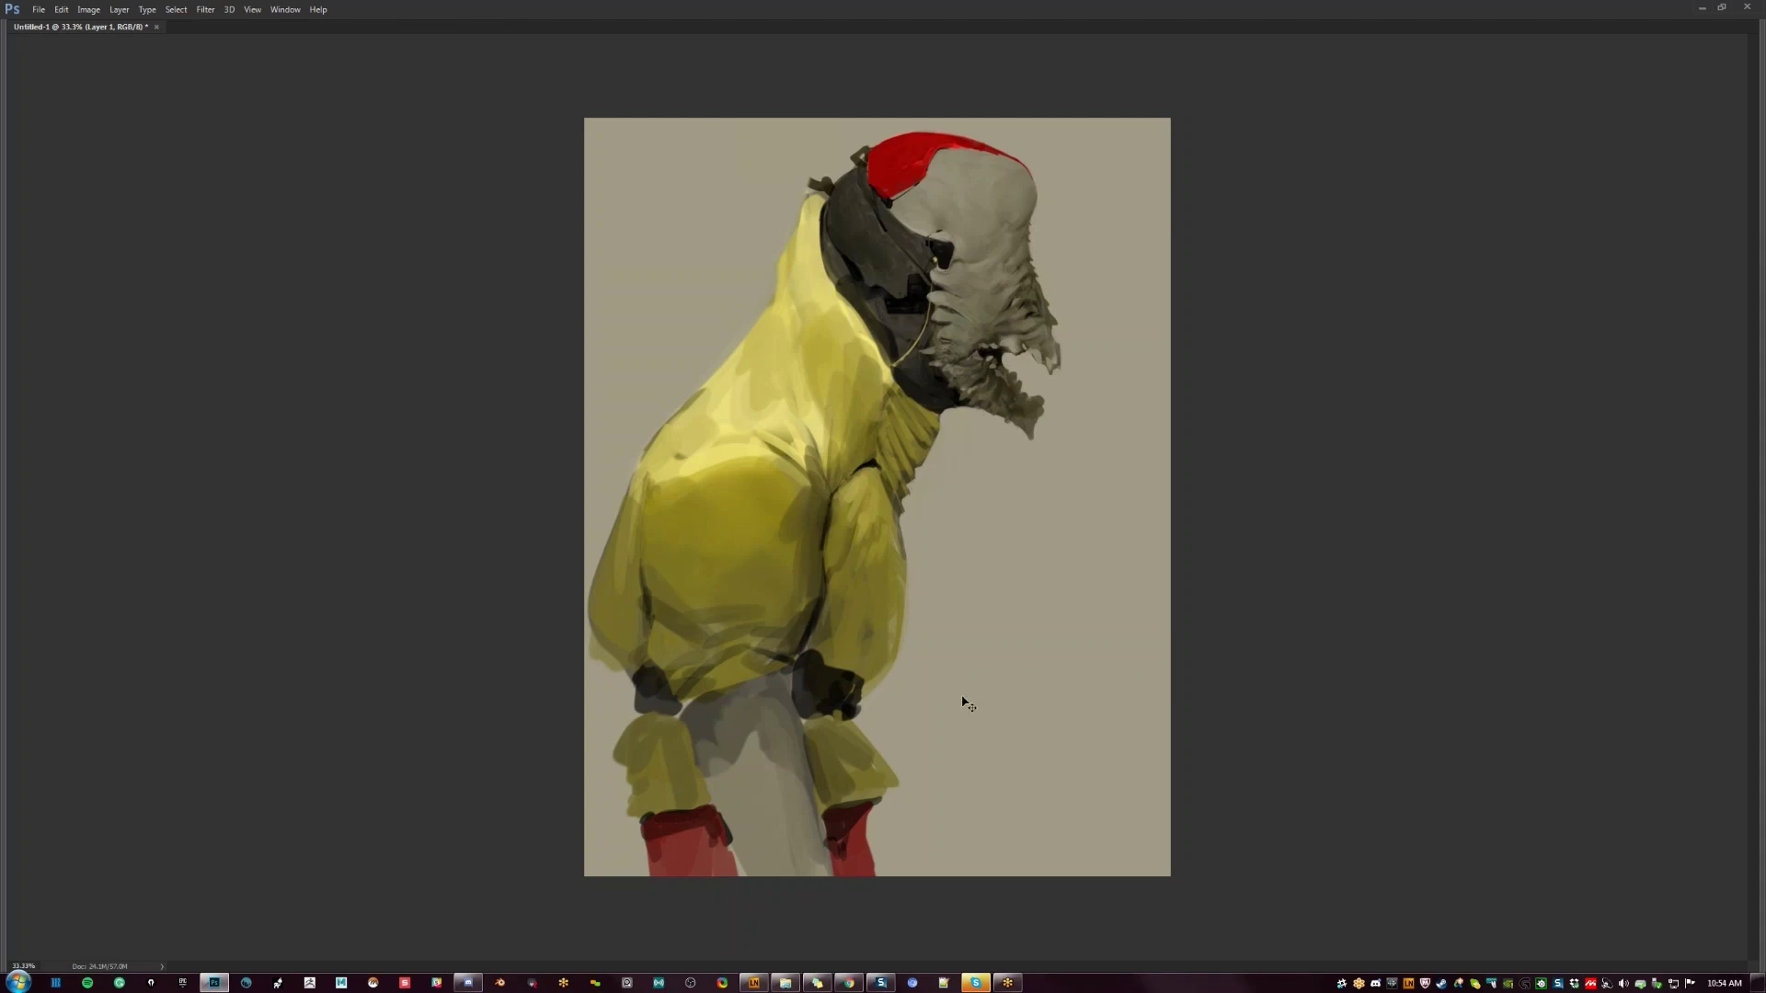
- Flip the canvas horizontally and repaint the grey tail shape in darker greys up to the jacket's hem
key("ctrl+shift+h")
mouse_move(1043, 757)
left_mouse_down()
mouse_move(1007, 869)
mouse_move(968, 907)
mouse_move(991, 782)
mouse_move(983, 830)
left_mouse_up()
left_click_drag(984, 717, 948, 874)
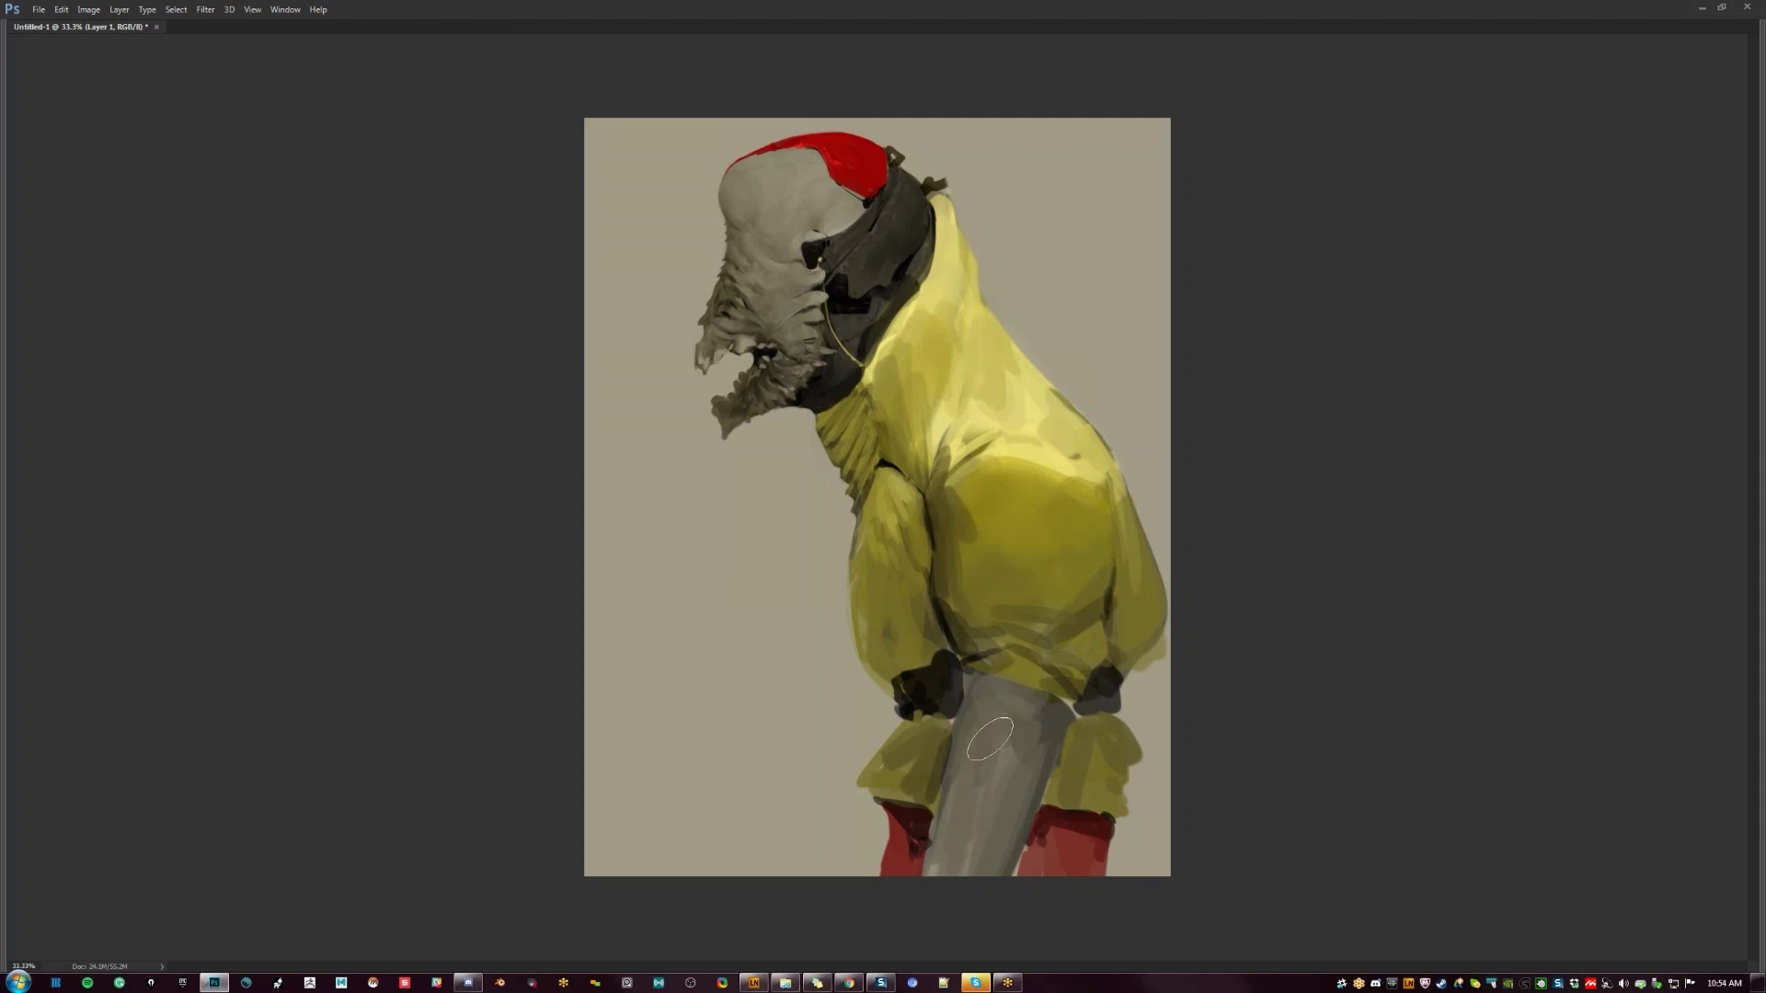
mouse_move(967, 672)
left_mouse_down()
mouse_move(1062, 690)
mouse_move(1048, 671)
mouse_move(1073, 691)
mouse_move(963, 668)
left_mouse_up()
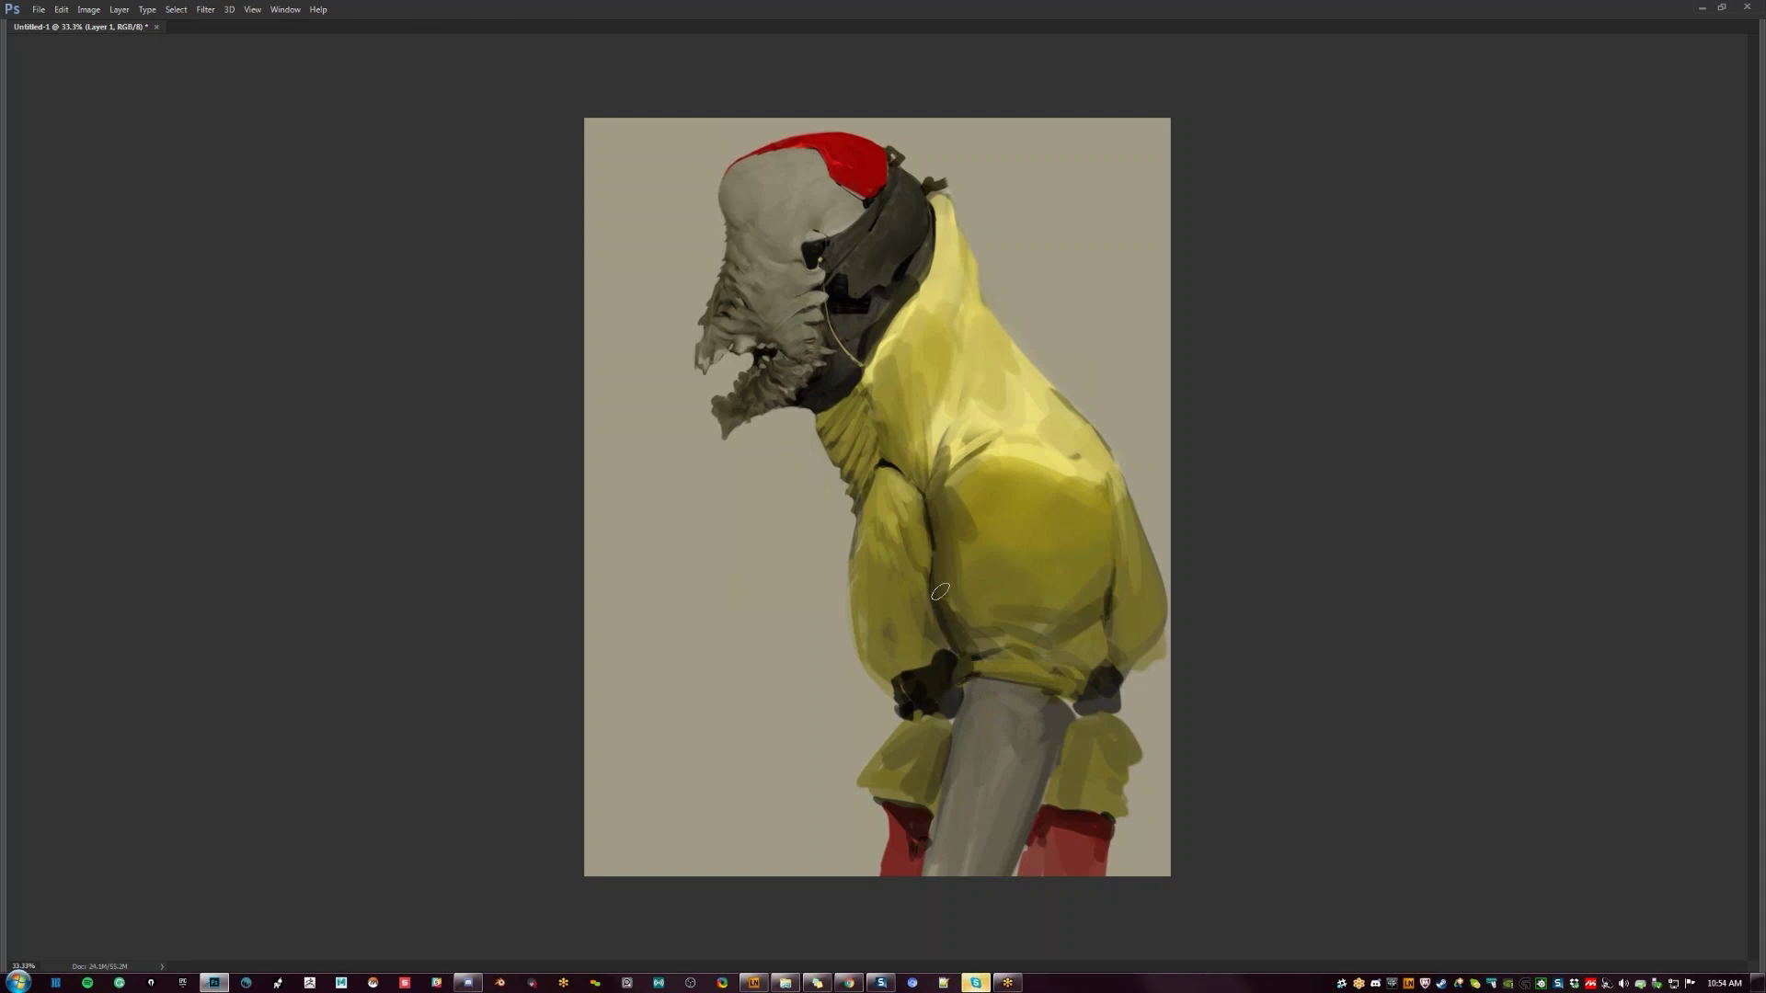
- Shade the front sleeve, flip the canvas back and tidy the outer contours of both yellow sleeves
mouse_move(872, 638)
left_mouse_down()
mouse_move(878, 662)
mouse_move(908, 655)
mouse_move(864, 576)
mouse_move(890, 627)
mouse_move(910, 599)
left_mouse_up()
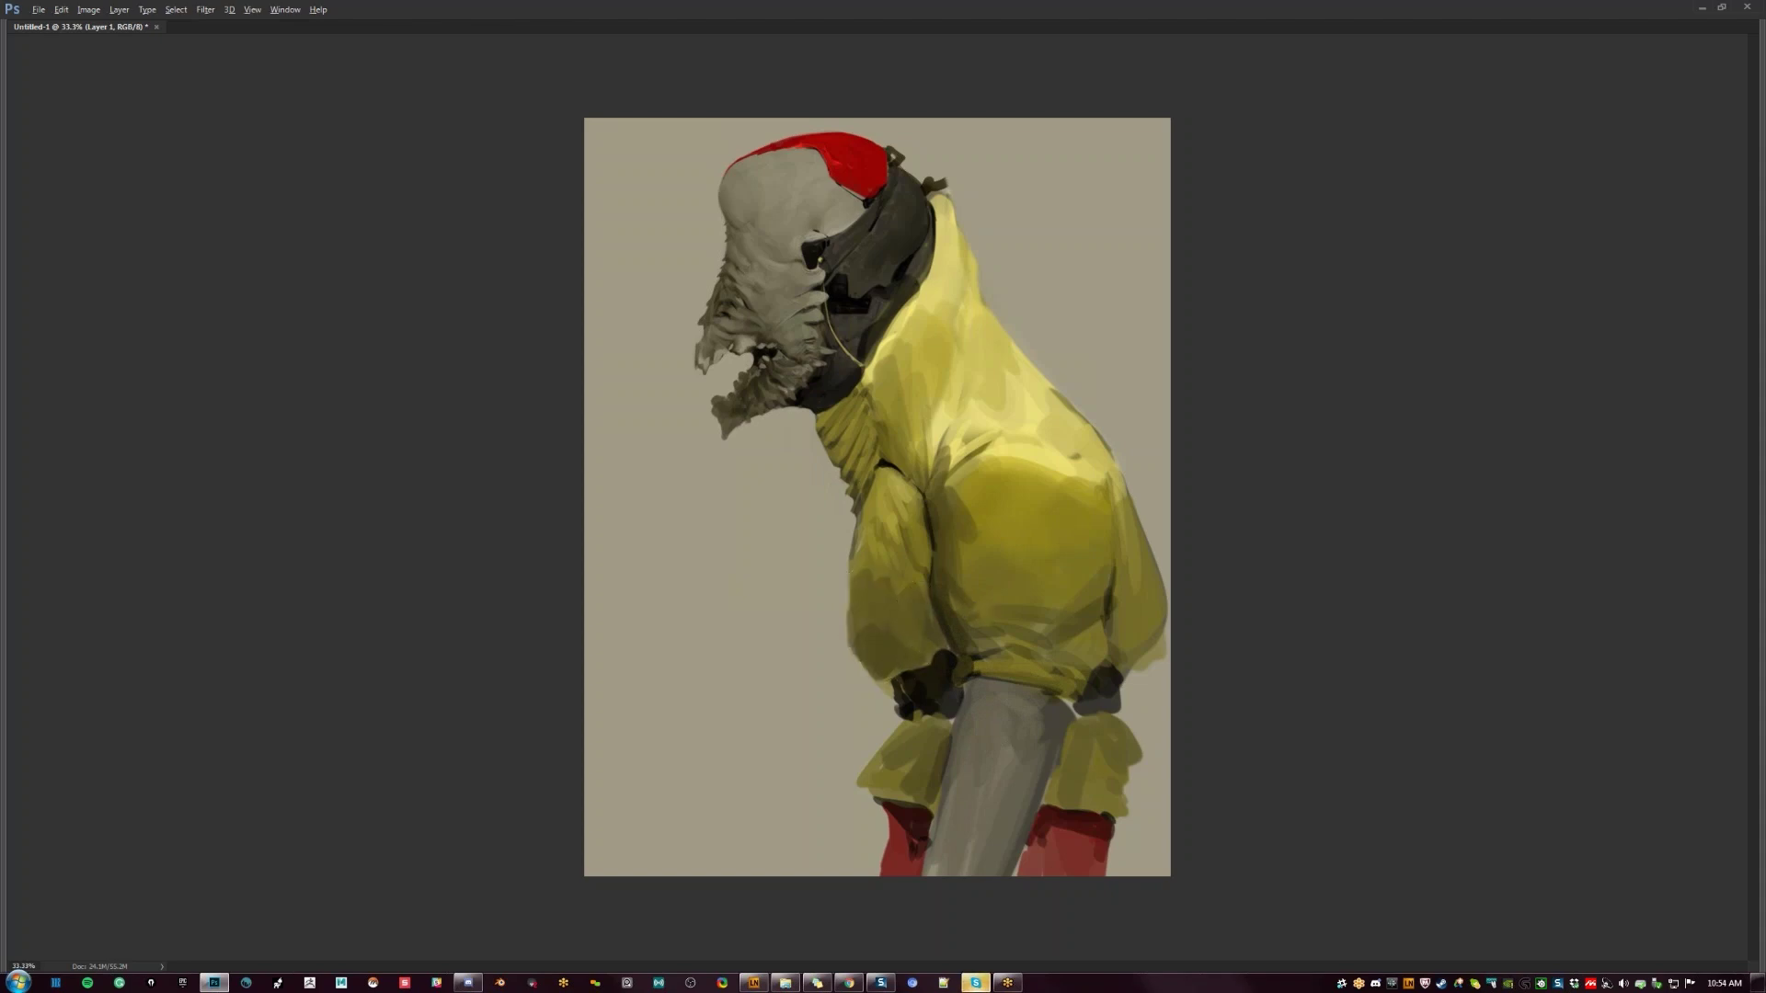
key("F2")
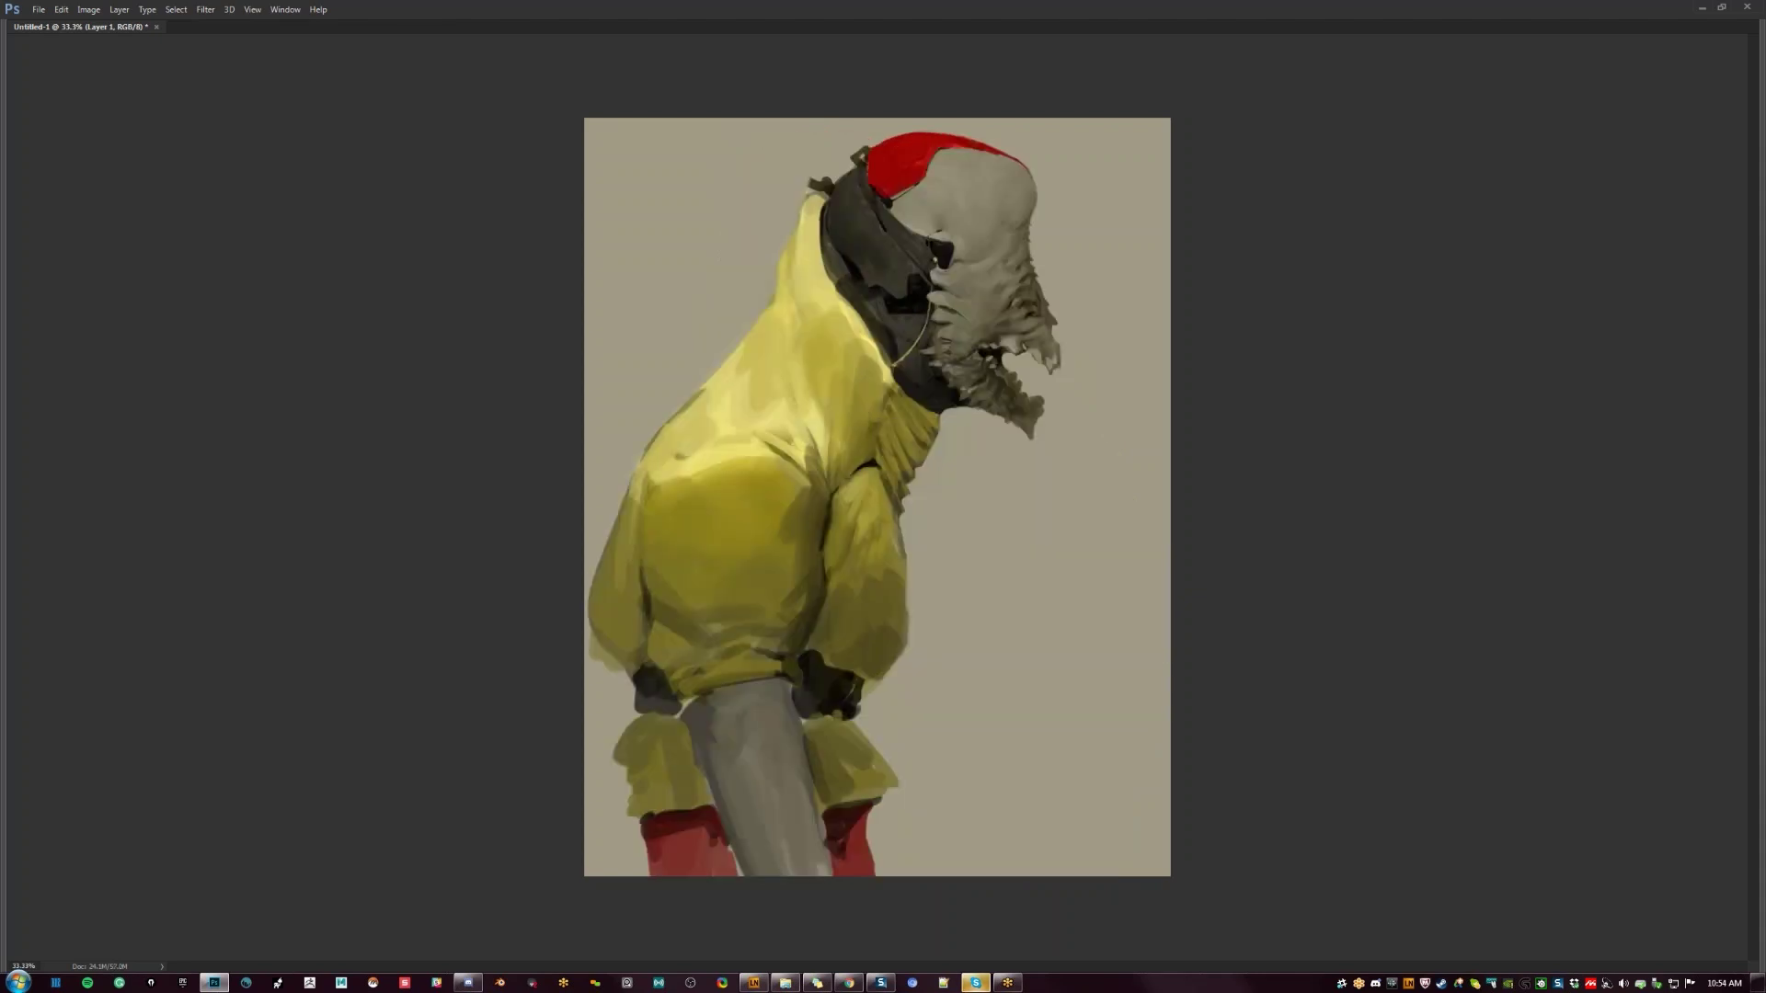
mouse_move(884, 679)
left_mouse_down()
mouse_move(900, 652)
mouse_move(861, 700)
left_mouse_up()
left_click_drag(909, 633, 903, 521)
mouse_move(614, 520)
left_mouse_down()
mouse_move(601, 559)
mouse_move(619, 501)
mouse_move(594, 643)
mouse_move(622, 659)
mouse_move(587, 608)
mouse_move(597, 658)
left_mouse_up()
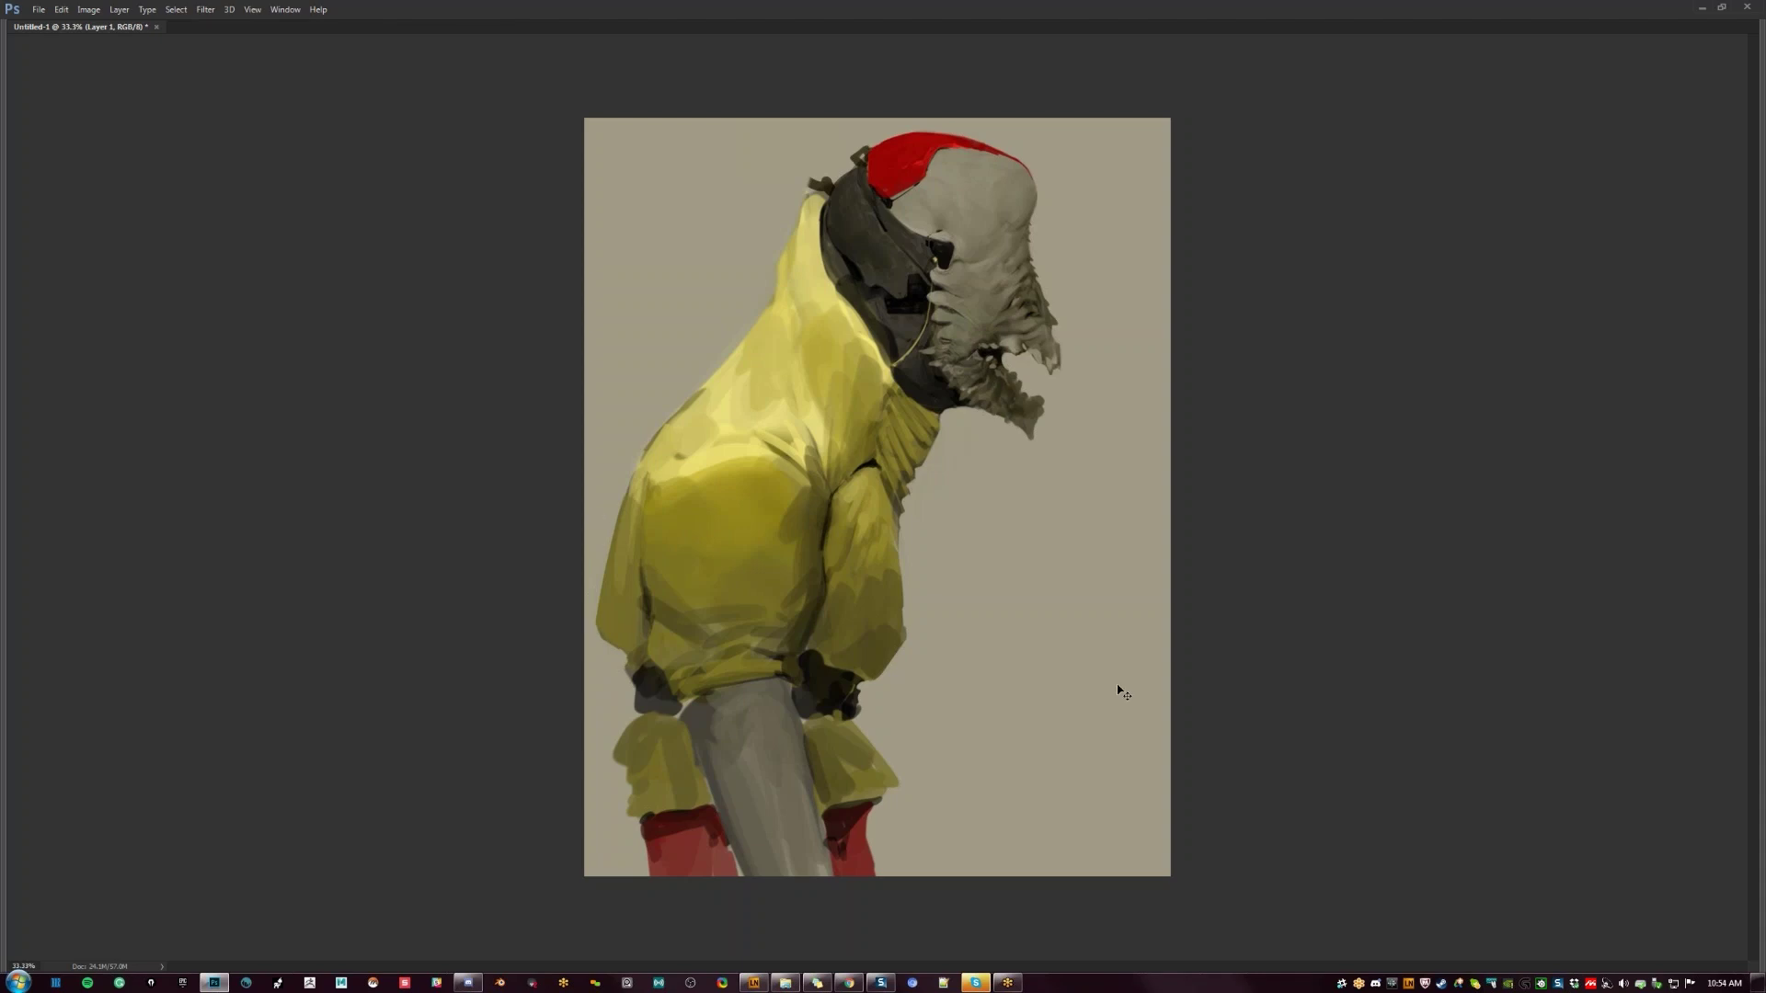
- Repaint the jacket's upper back and shoulder with smoother yellow strokes, checking the figure in mirrored view
key("ctrl+shift+h")
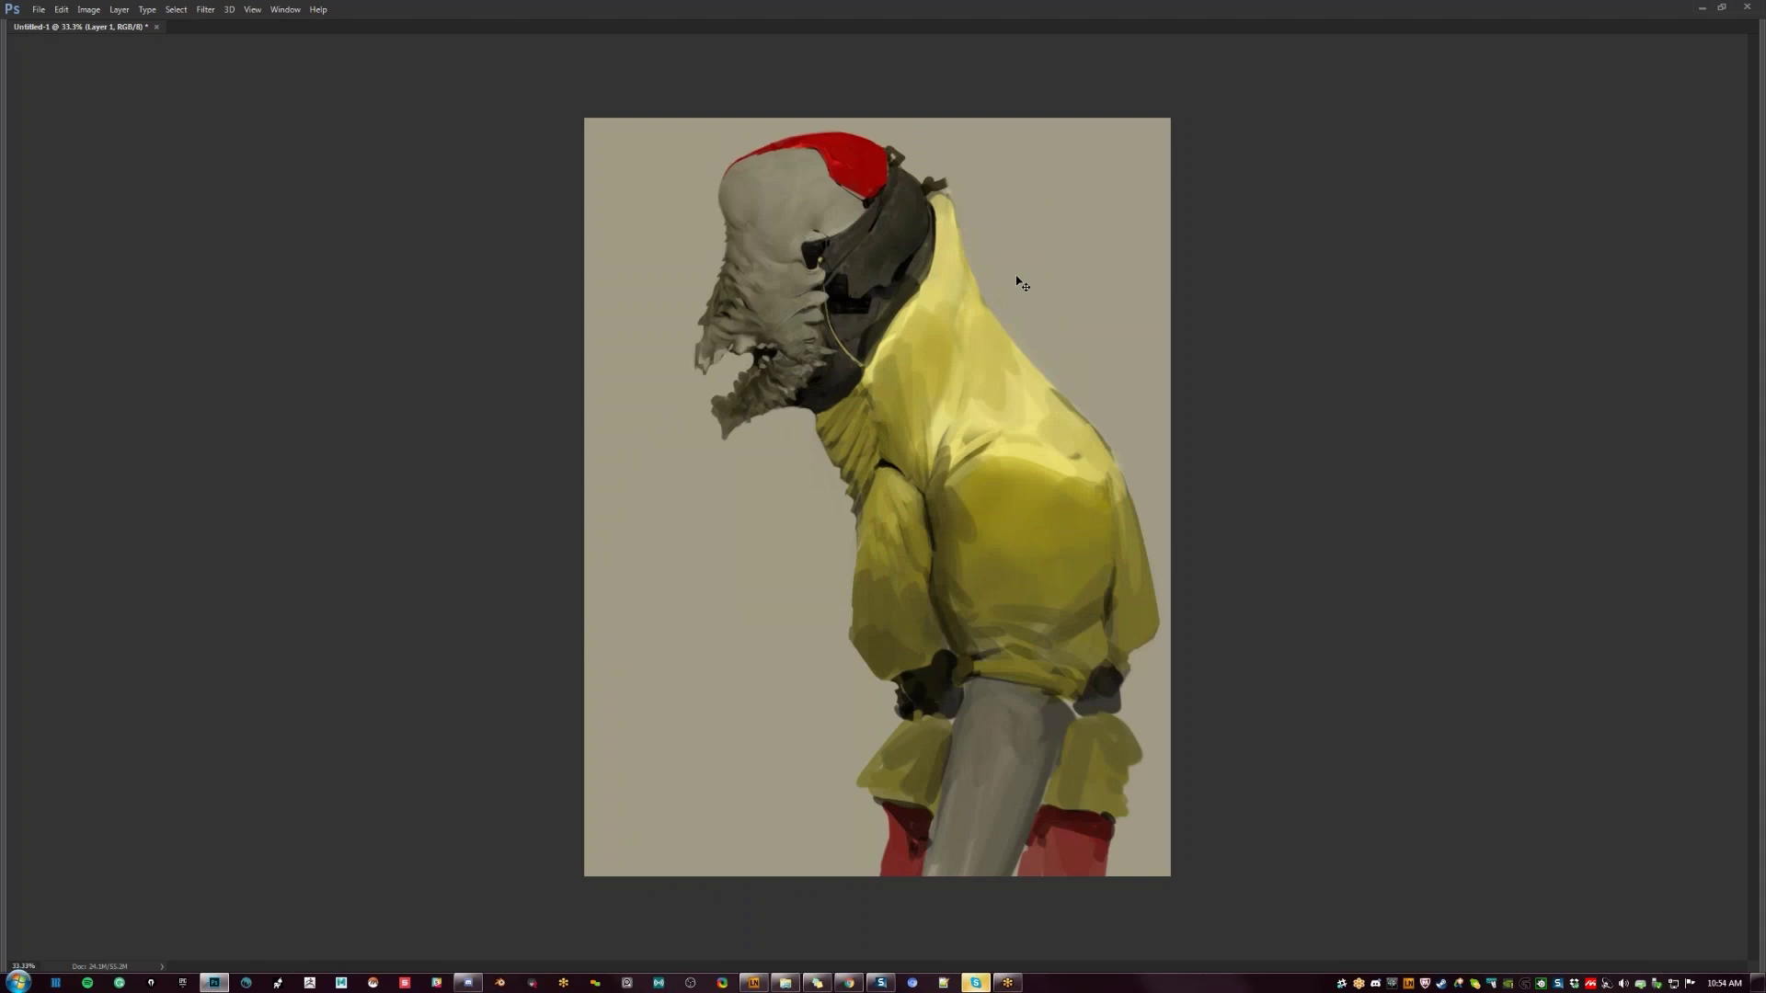
key("ctrl+shift+h")
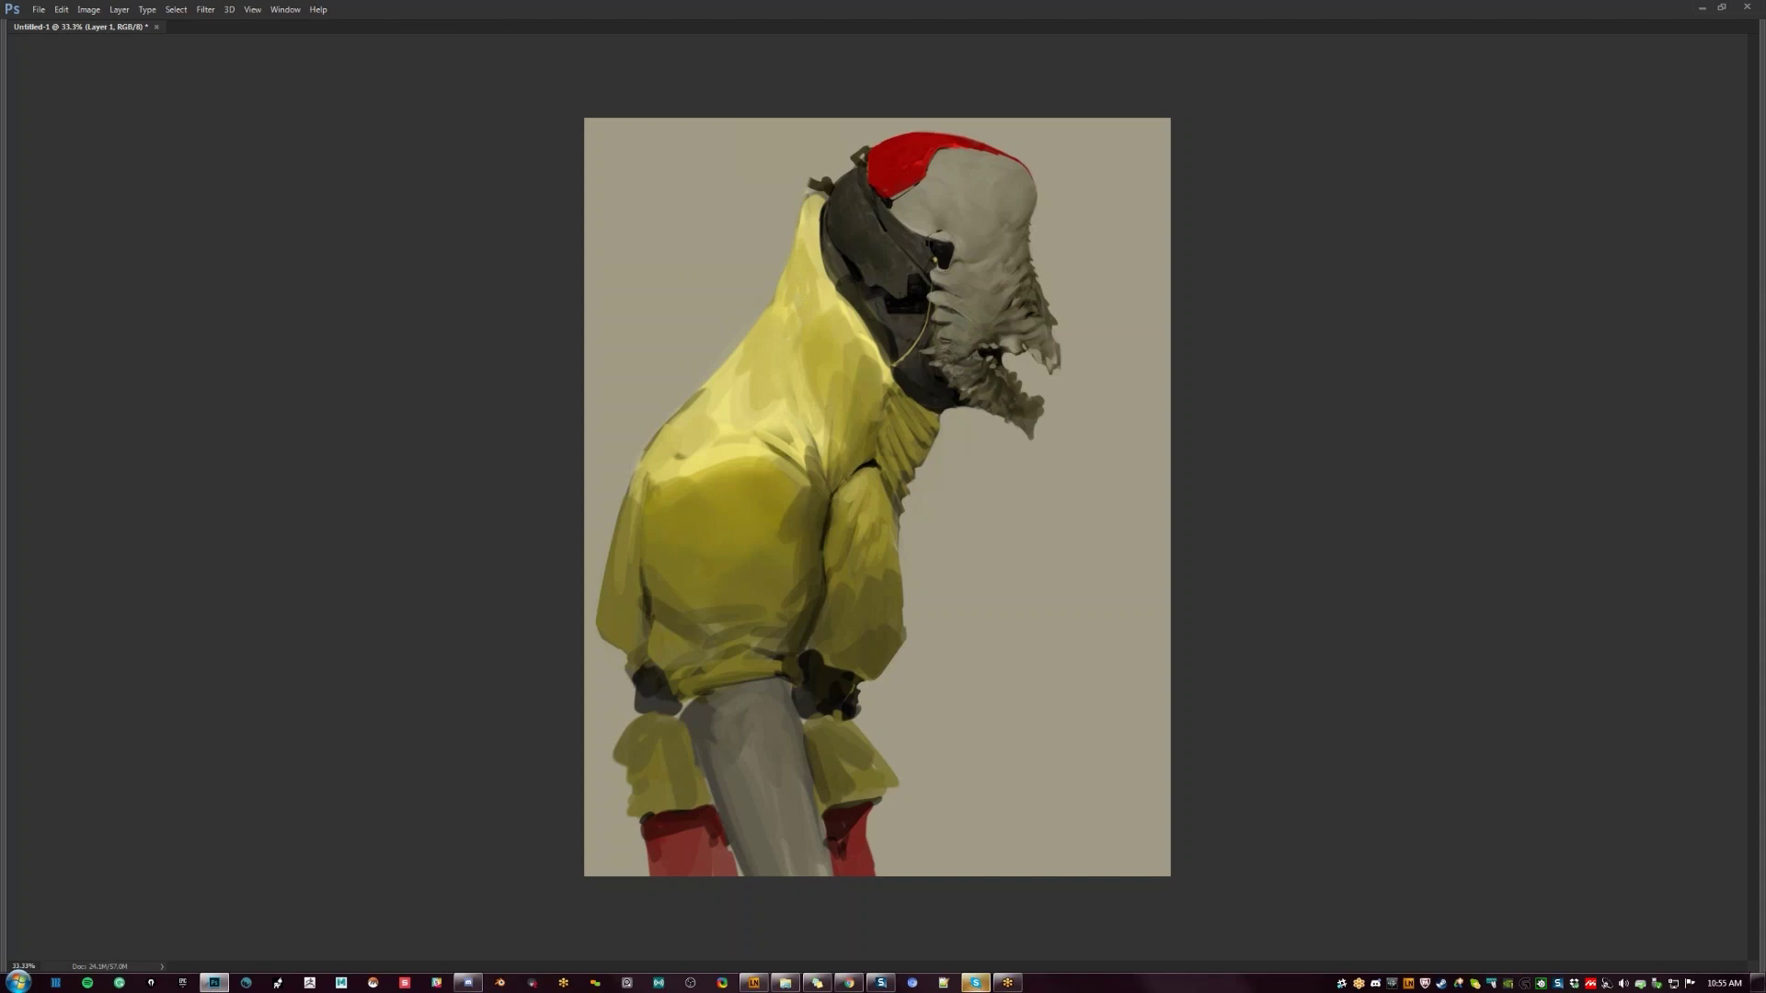
mouse_move(735, 360)
left_mouse_down()
mouse_move(716, 421)
mouse_move(741, 424)
mouse_move(651, 450)
mouse_move(630, 496)
mouse_move(659, 454)
left_mouse_up()
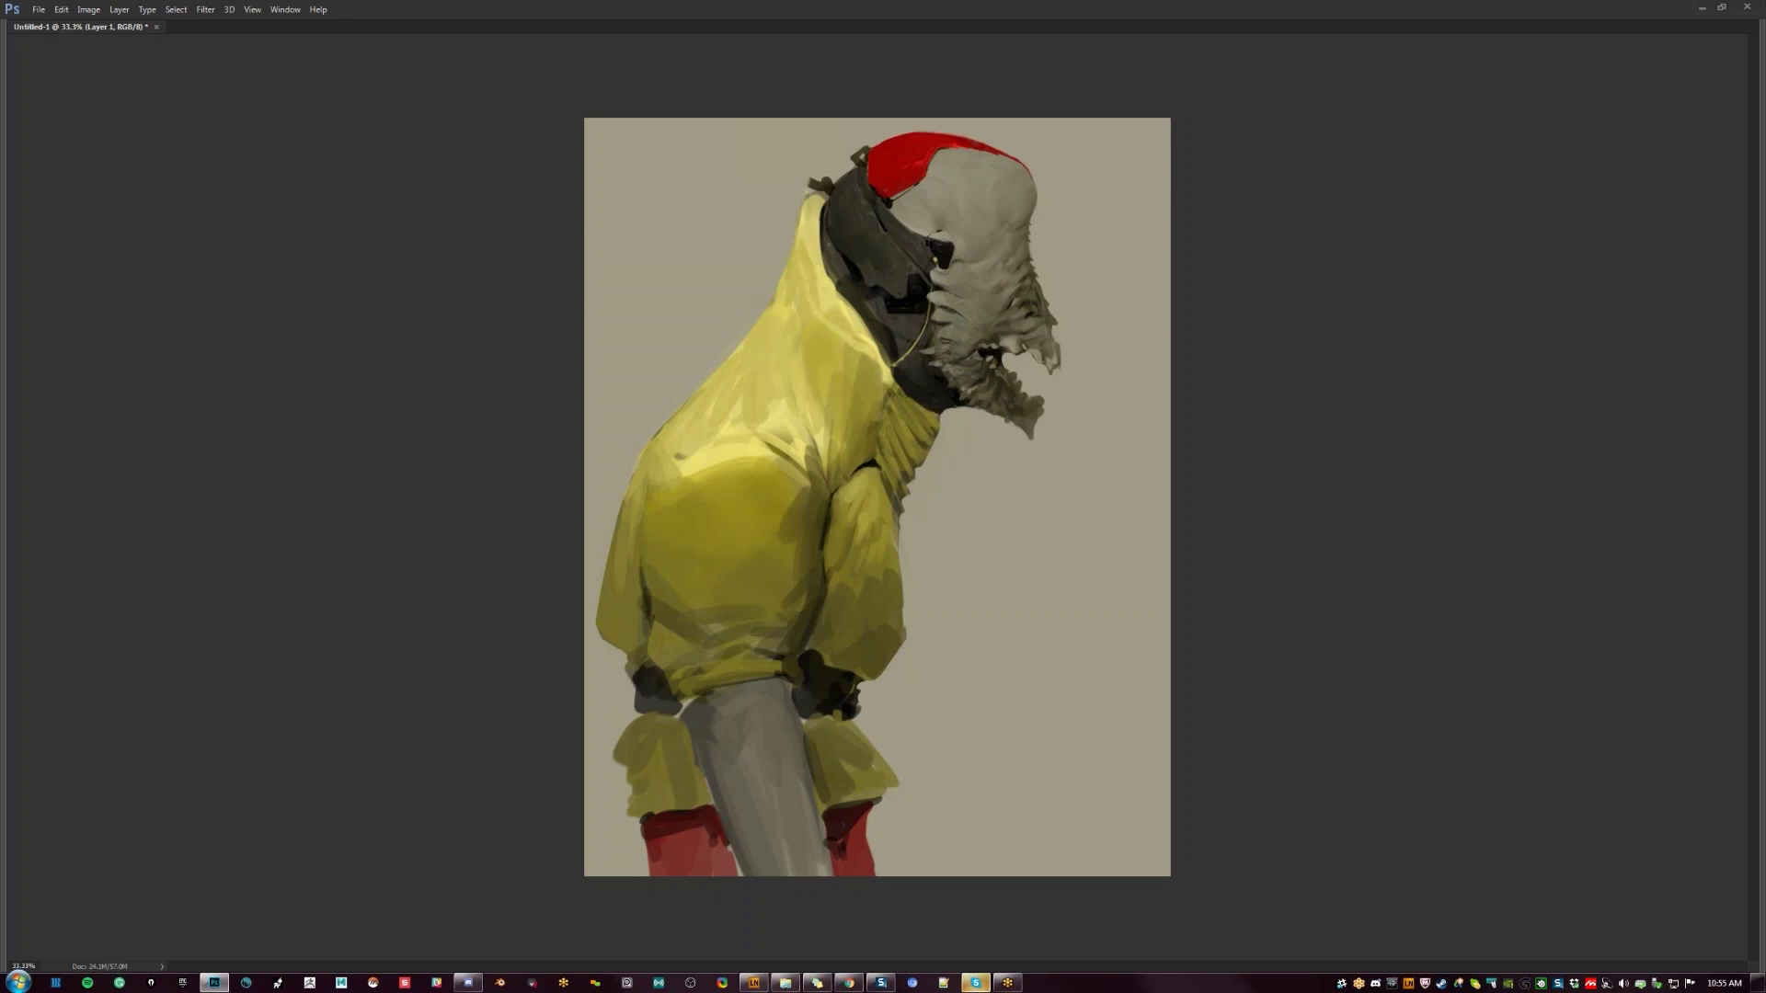
key("ctrl+shift+h")
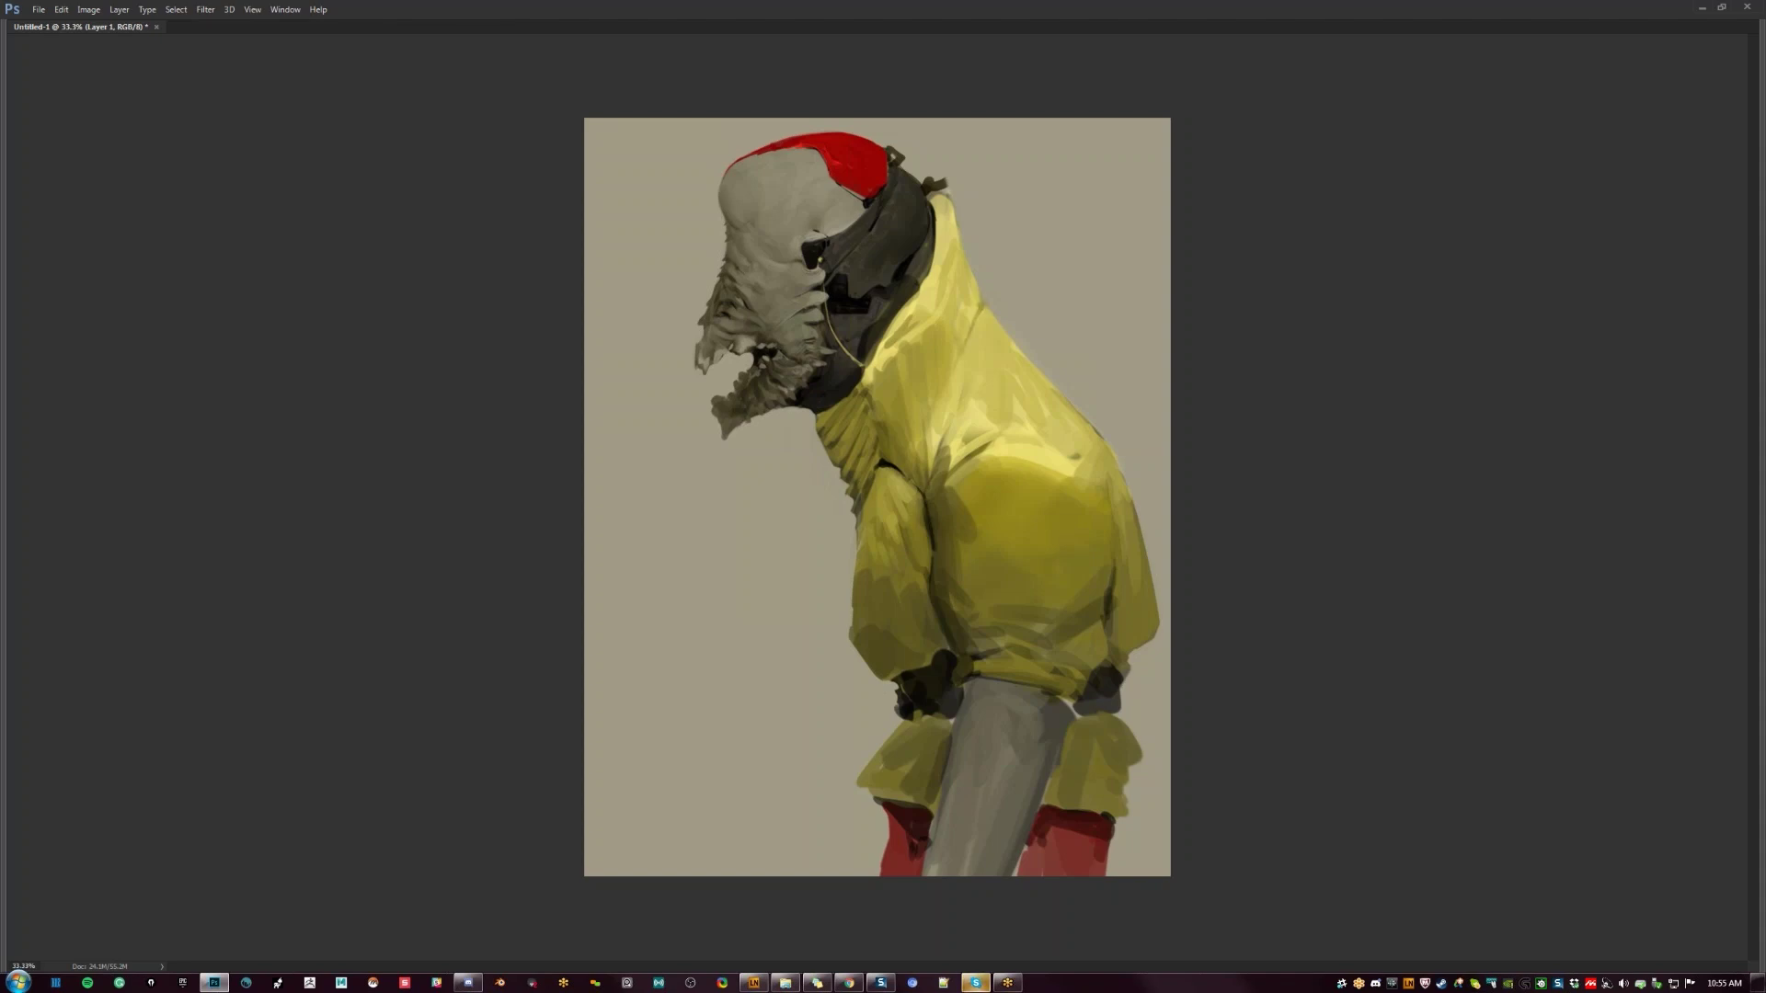
key("F2")
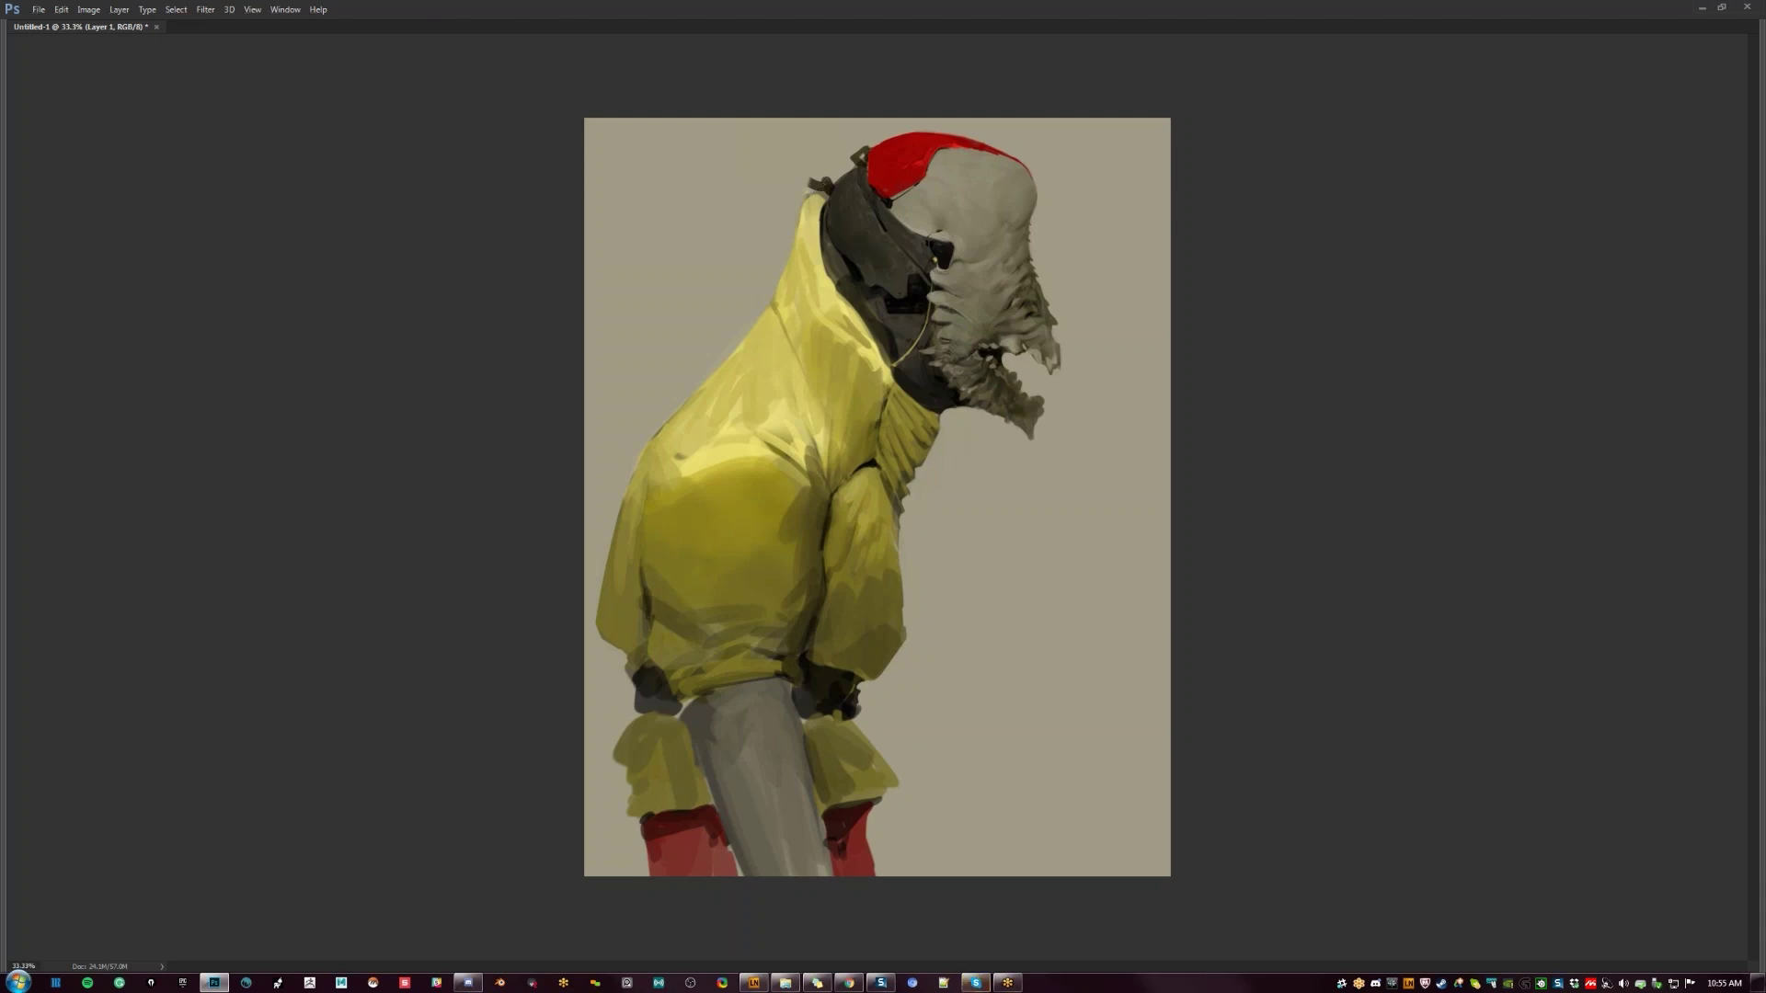
- Paint a dark looped bun shape at the back of the head and check it in mirrored view
mouse_move(816, 187)
left_mouse_down()
mouse_move(809, 149)
mouse_move(861, 154)
left_mouse_up()
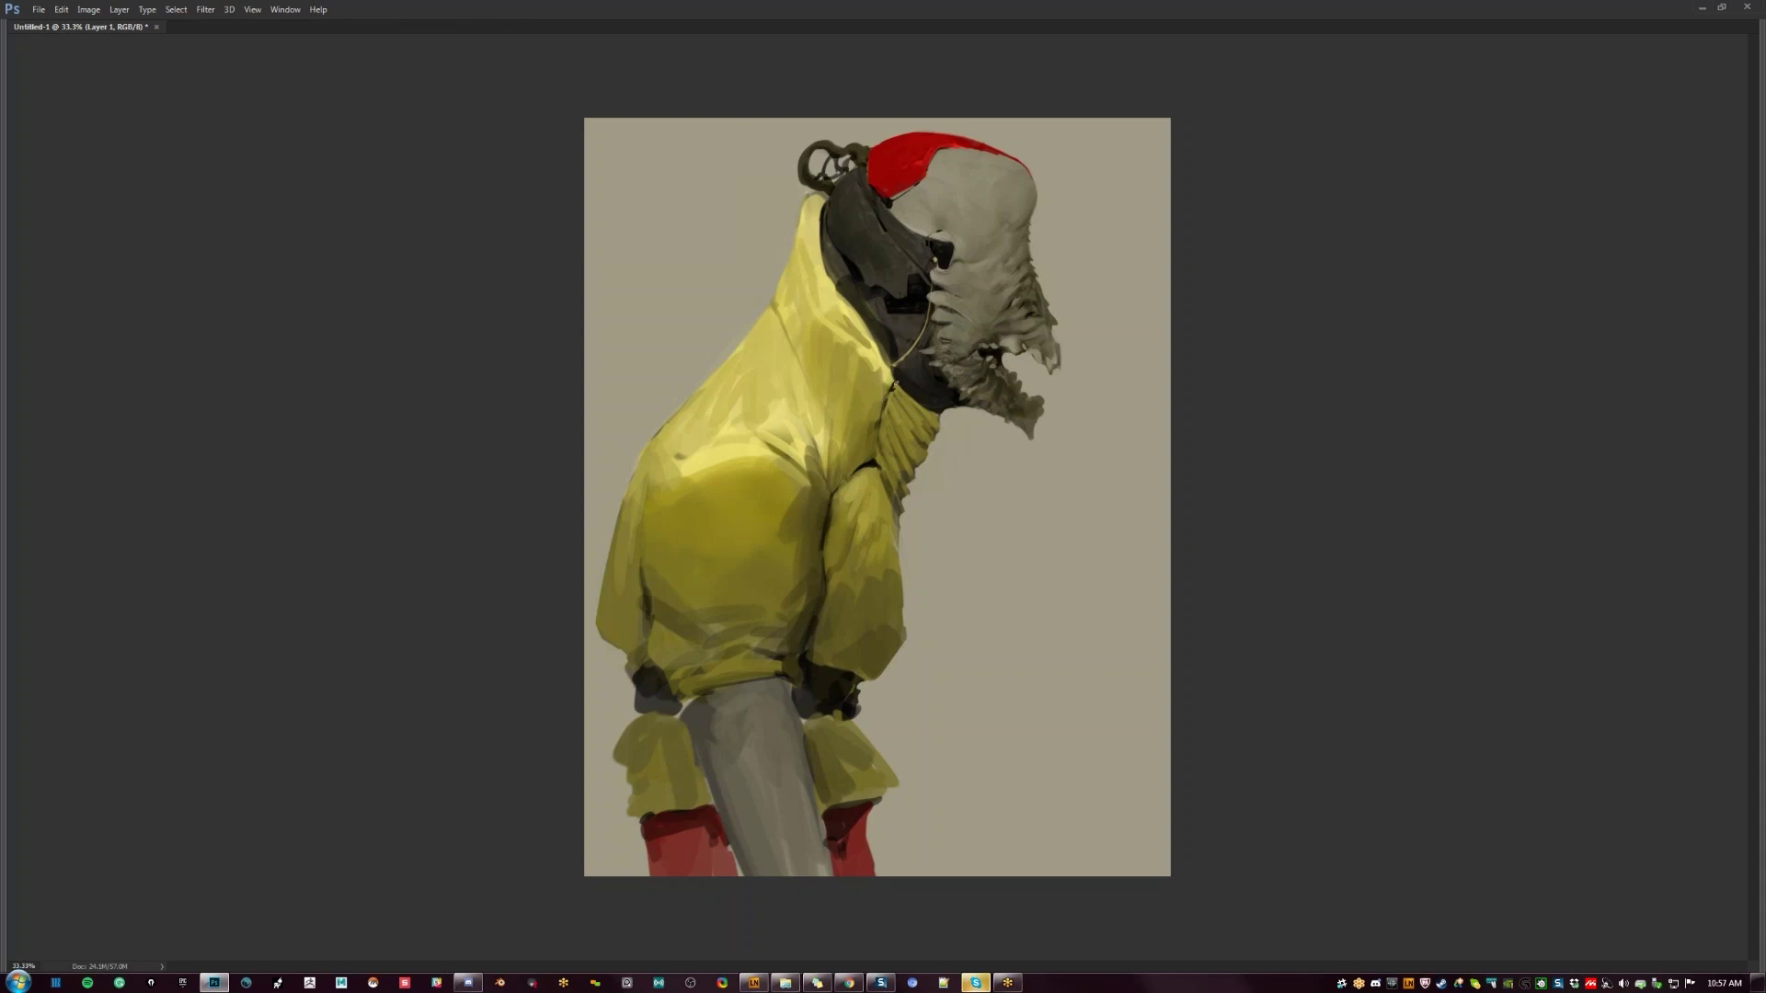
key("ctrl+shift+h")
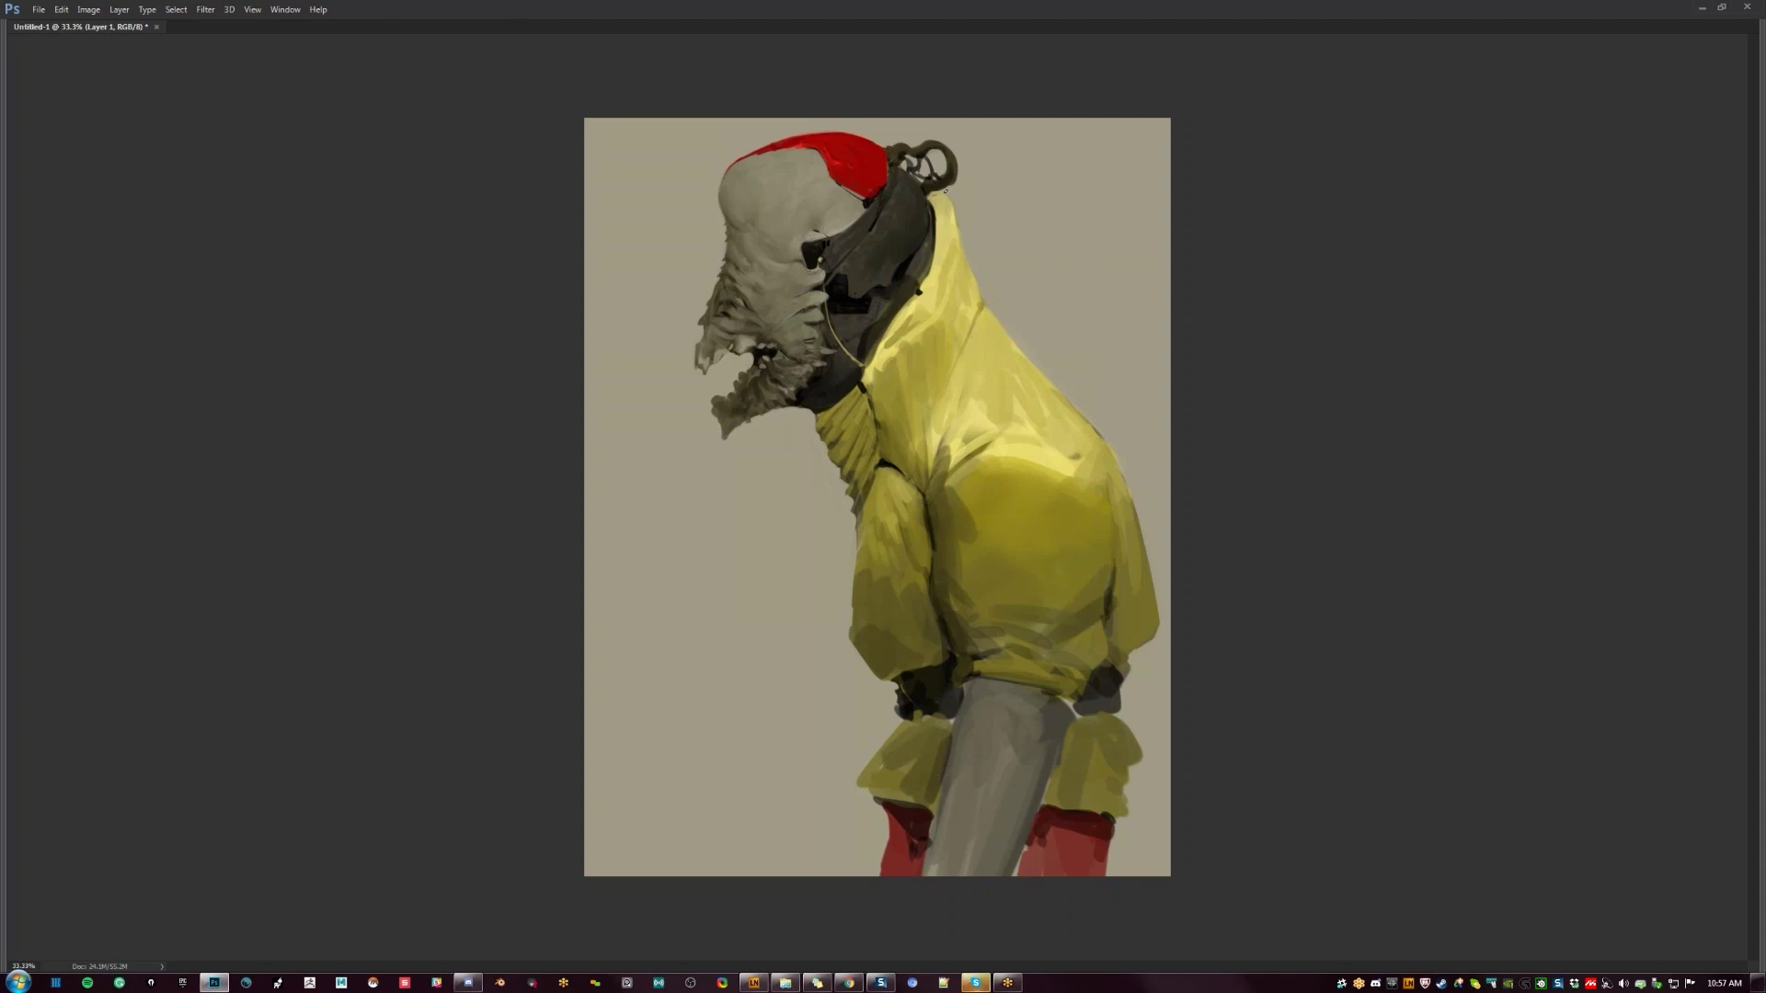
key("ctrl+shift+h")
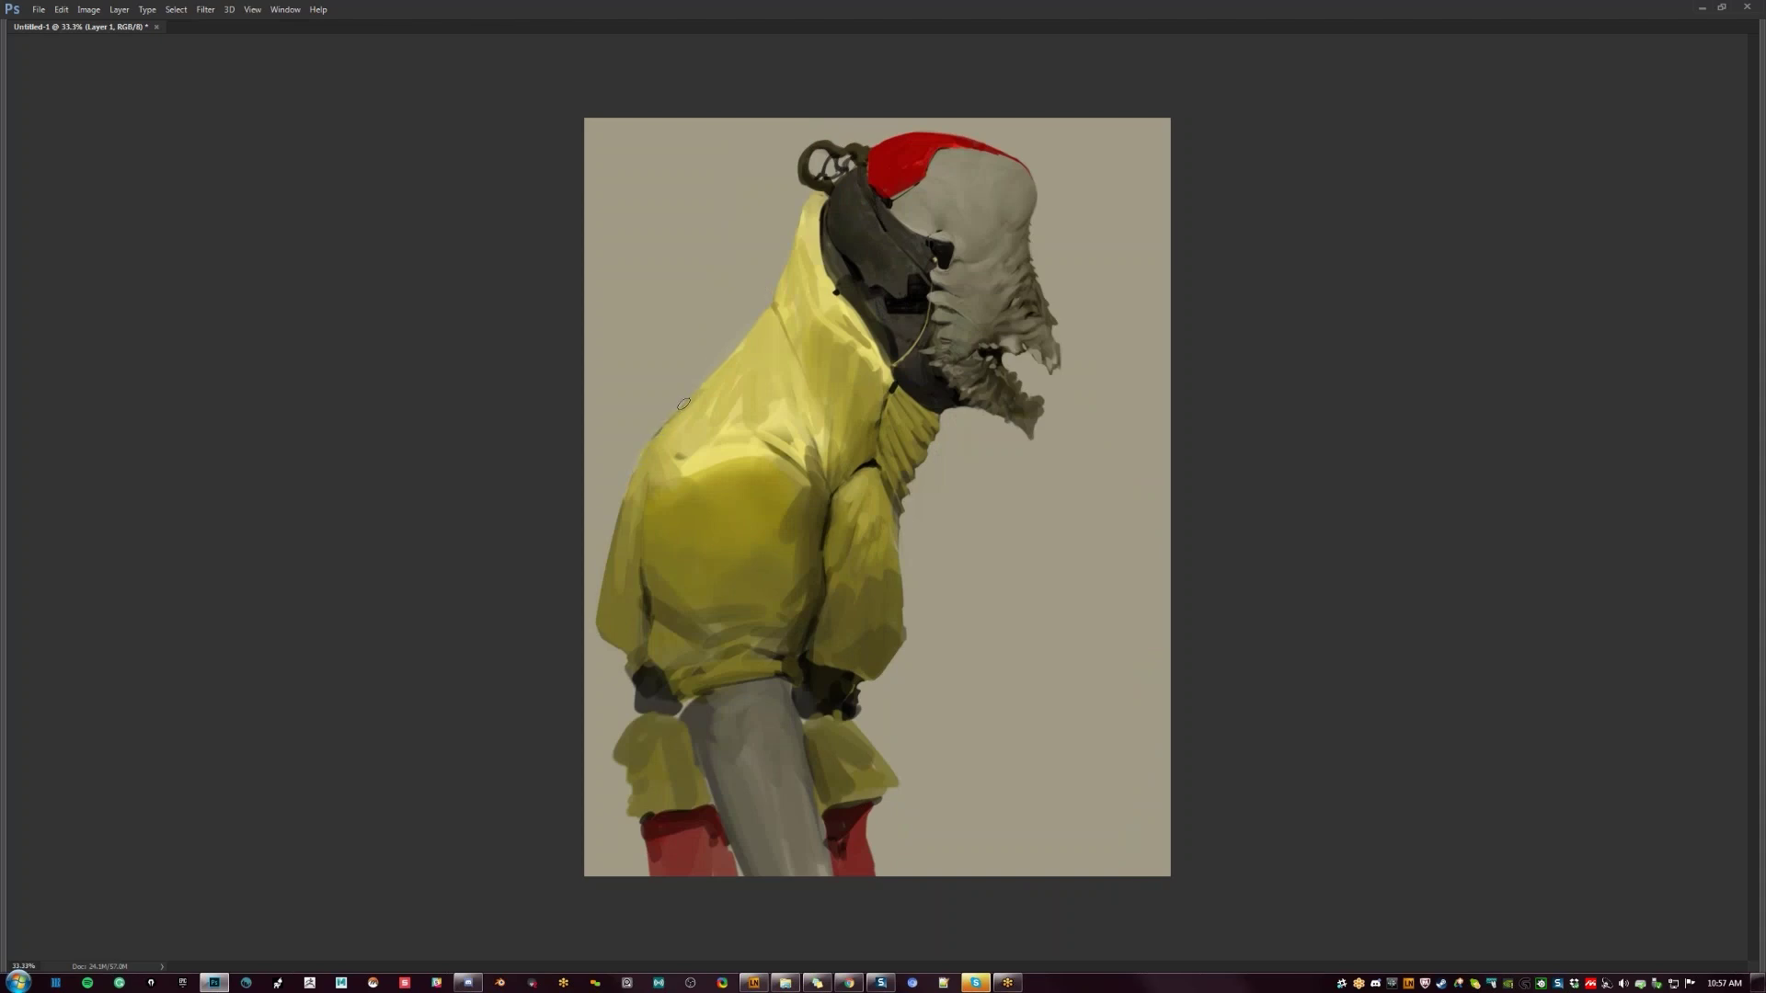
- Trim the outer contour of the rear sleeve to make it narrower
left_click_drag(621, 501, 599, 609)
key("ctrl+z")
left_click_drag(622, 502, 602, 637)
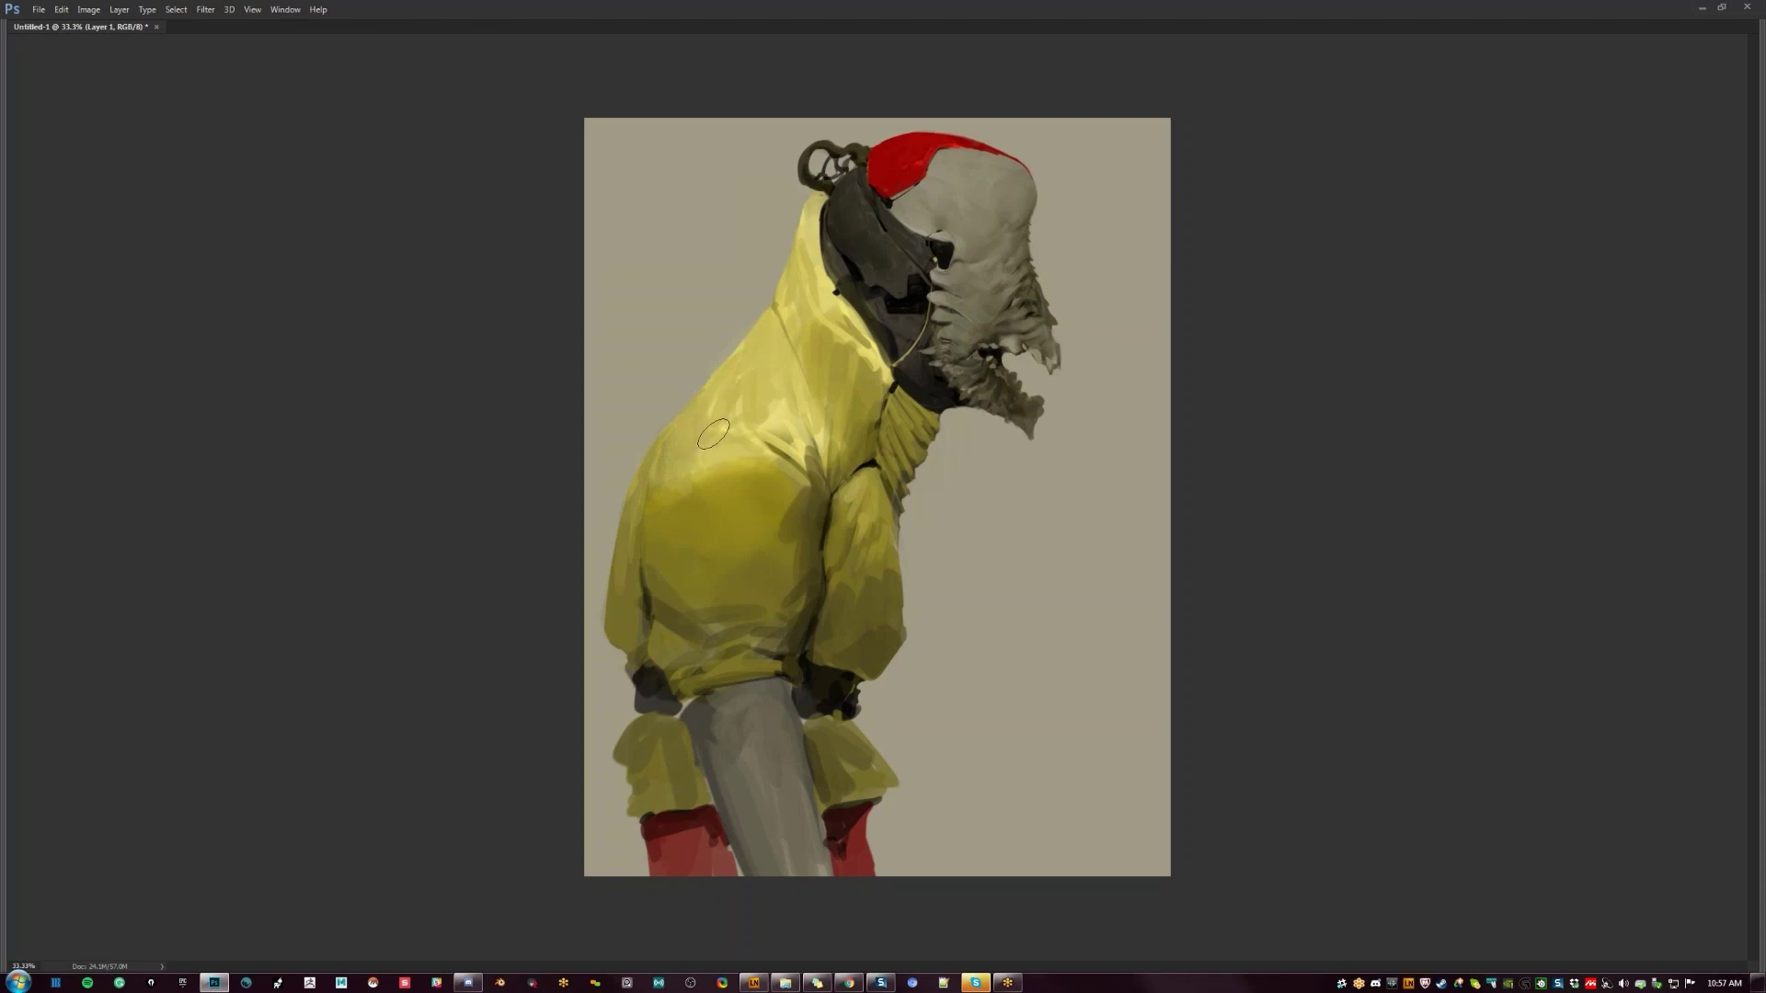
- Repaint the front sleeve as a fuller, rounded yellow form with softer shading, working in both canvas orientations
key("ctrl+minus")
key("ctrl+minus")
key("ctrl+minus")
key("ctrl+shift+h")
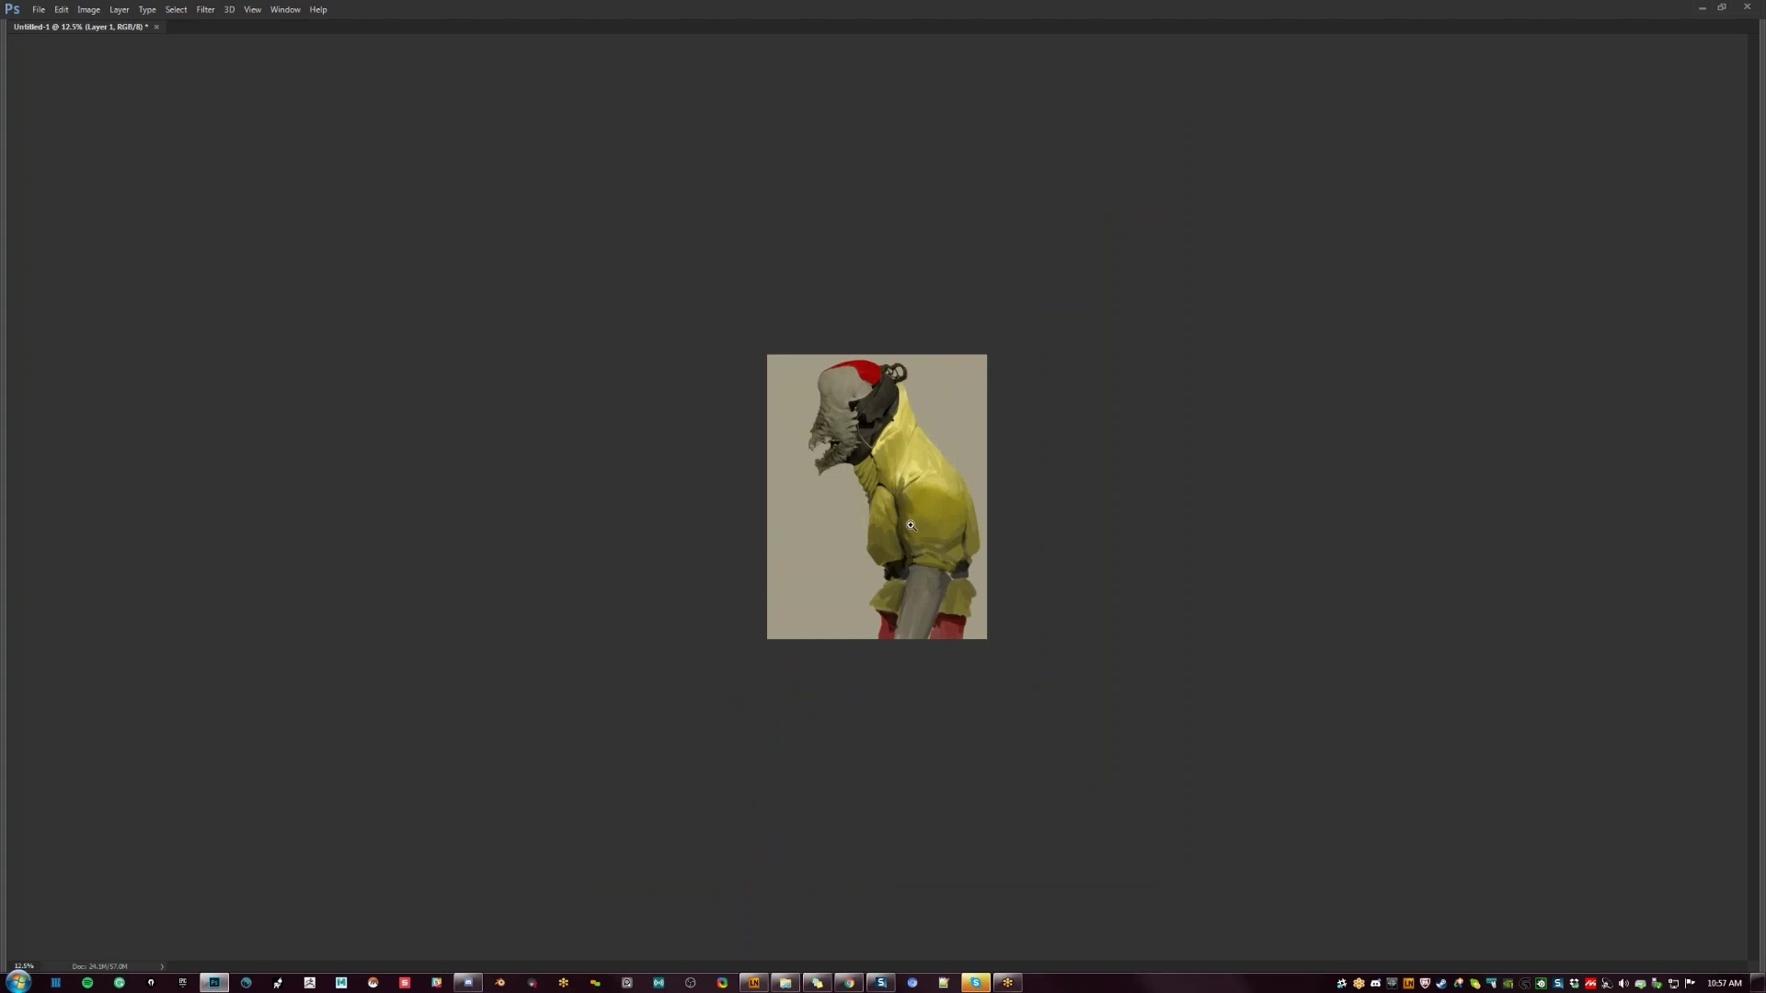
key("ctrl+plus")
key("ctrl+plus")
key("ctrl+plus")
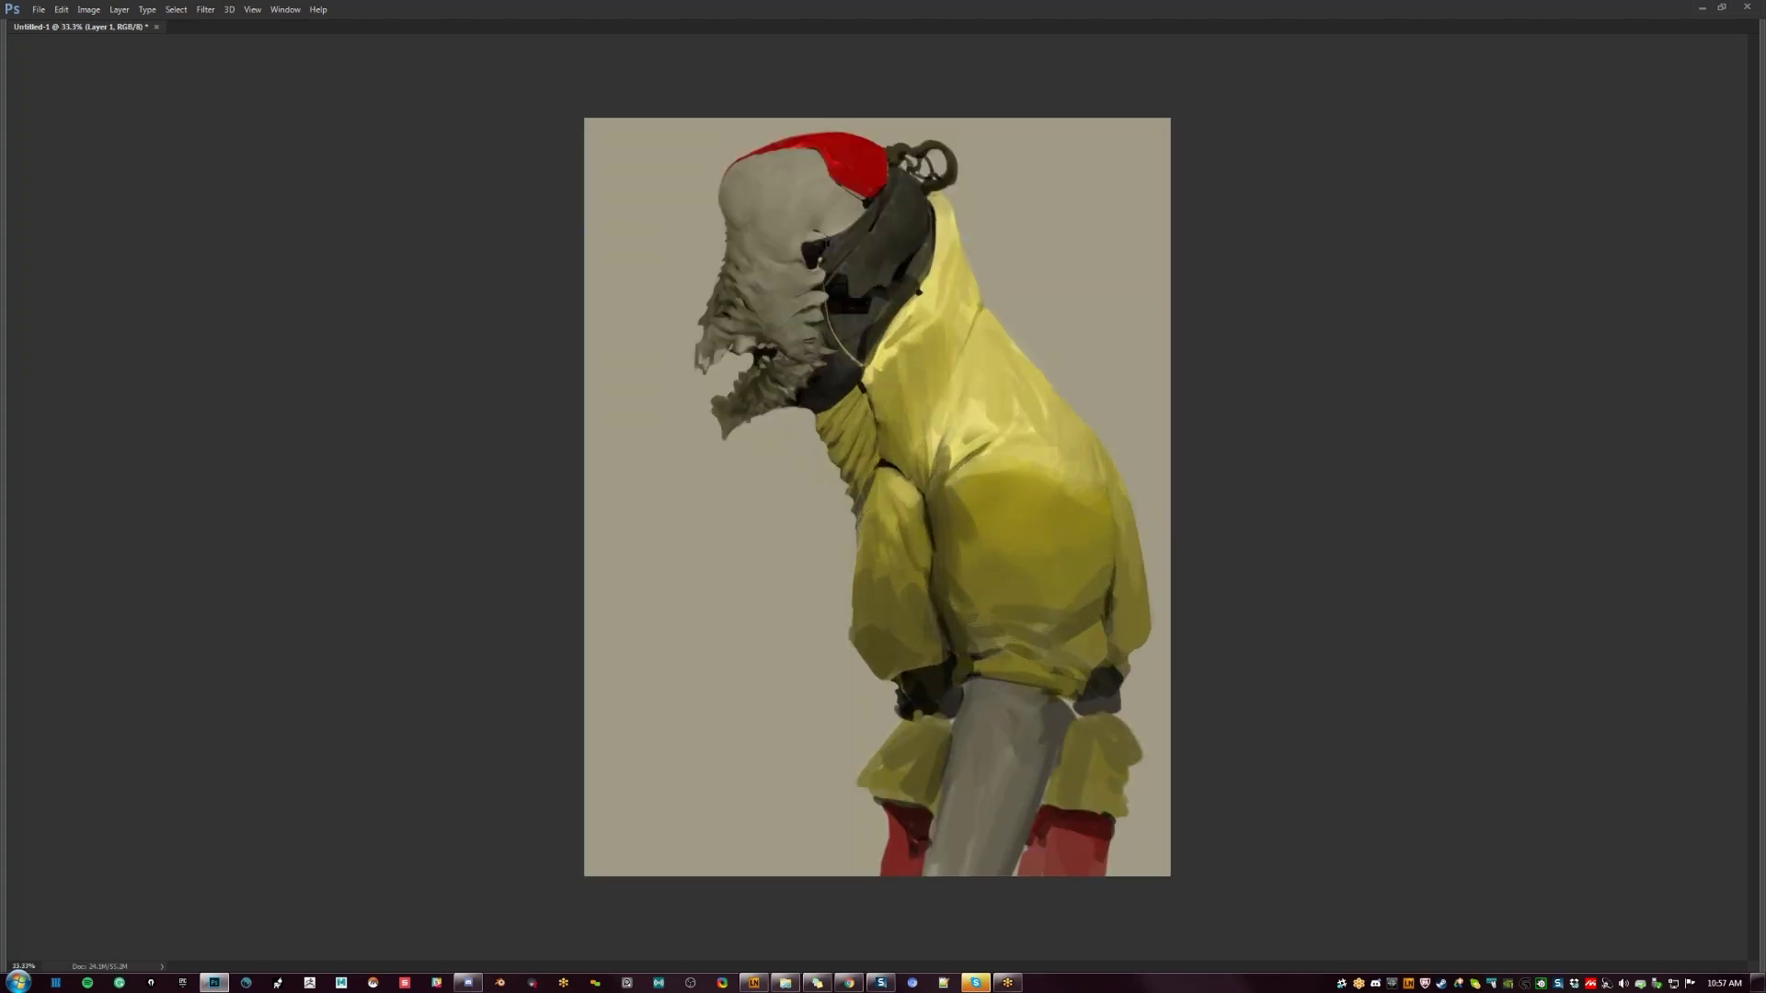
mouse_move(884, 598)
left_mouse_down()
mouse_move(884, 563)
mouse_move(898, 600)
mouse_move(872, 615)
mouse_move(888, 590)
left_mouse_up()
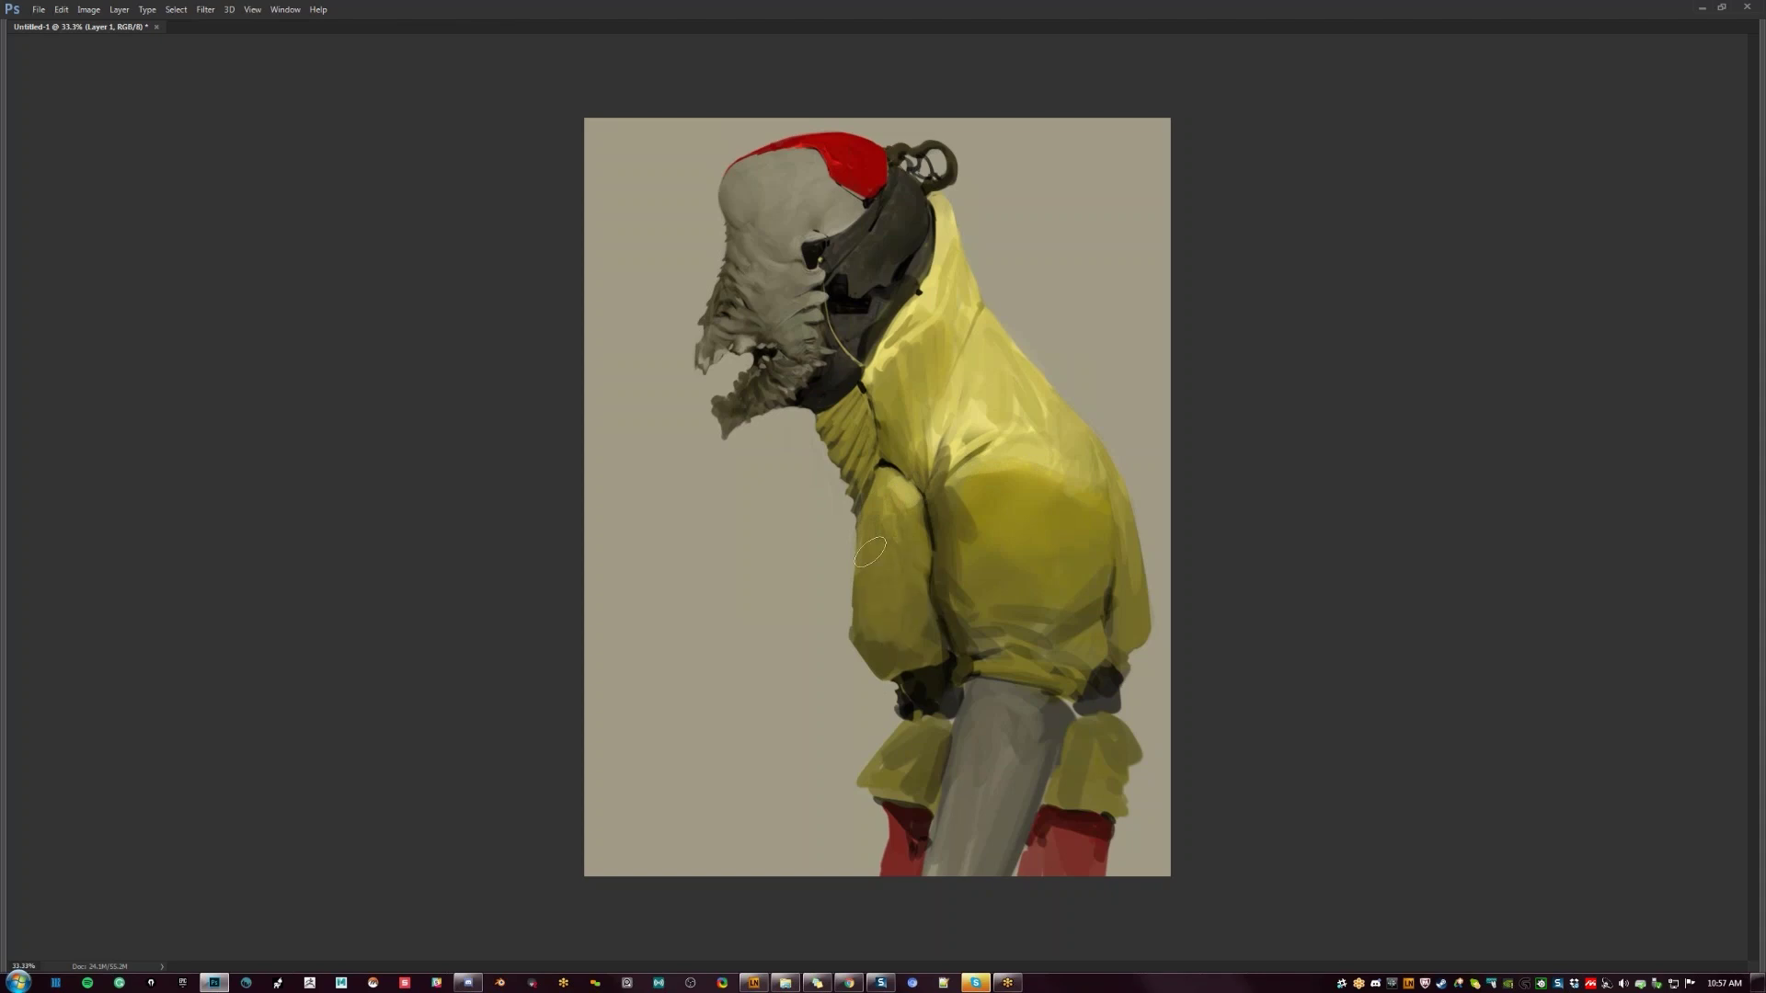
mouse_move(853, 552)
left_mouse_down()
mouse_move(873, 665)
mouse_move(848, 615)
mouse_move(872, 674)
left_mouse_up()
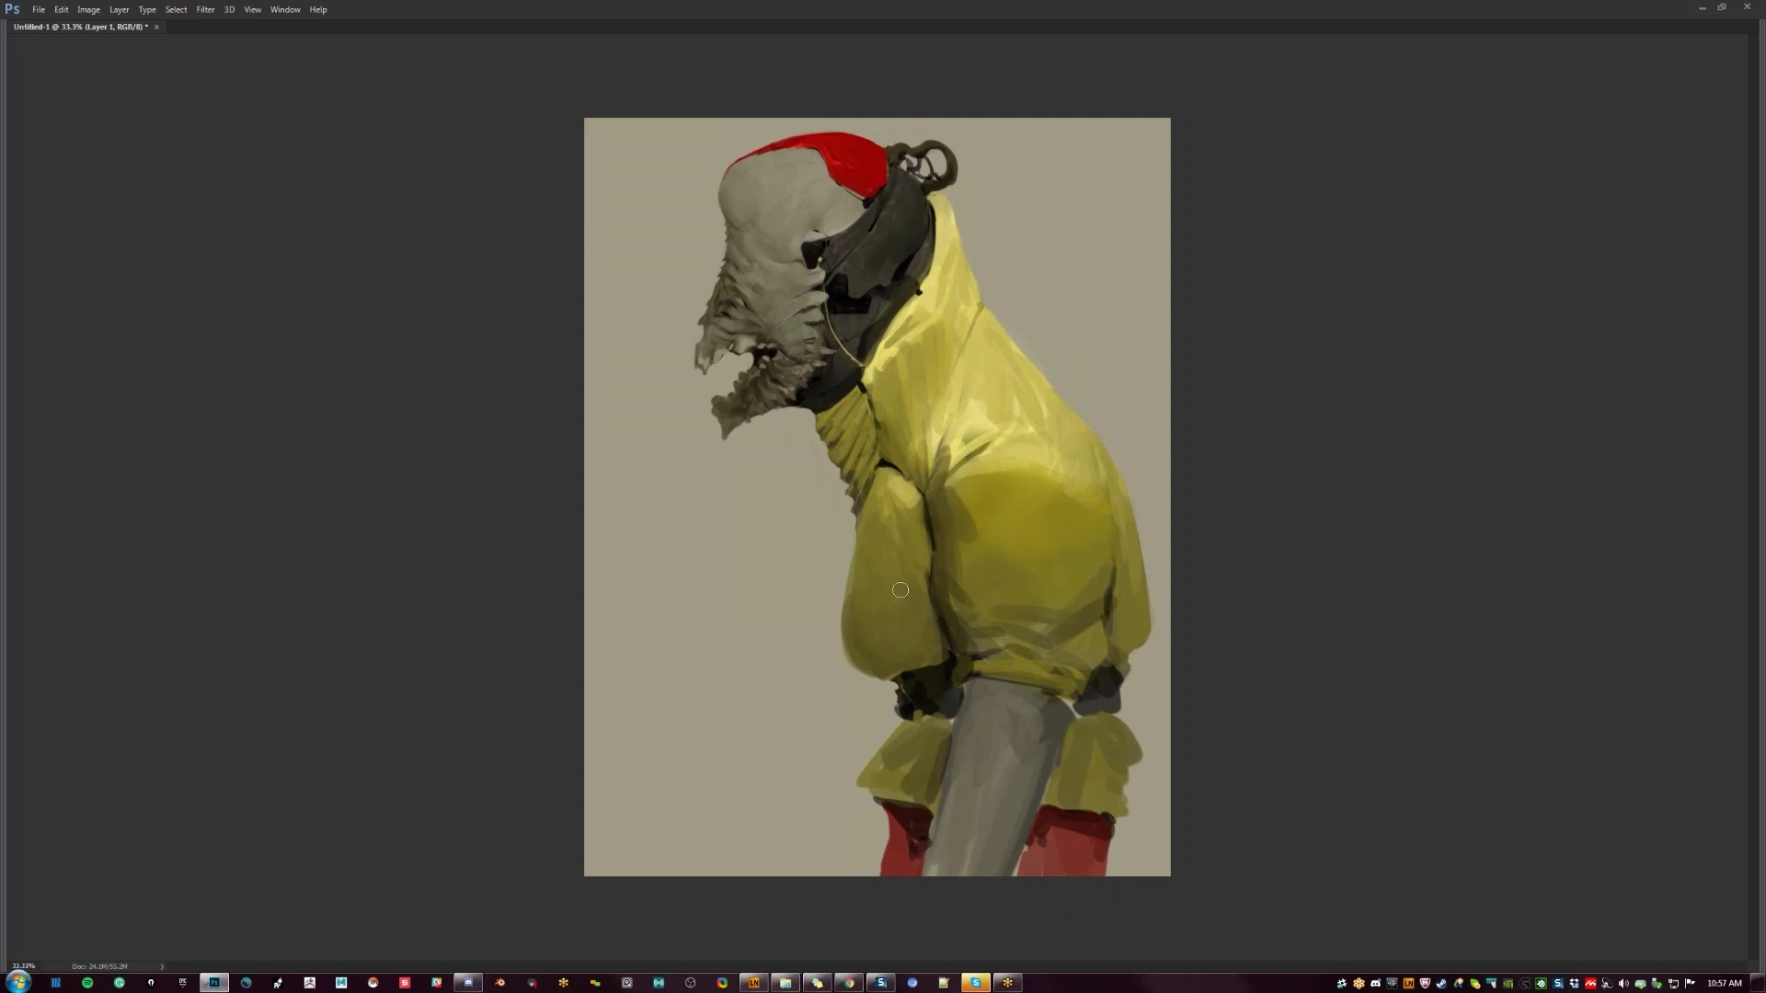
key("ctrl+shift+h")
left_click_drag(815, 655, 890, 673)
left_click_drag(838, 502, 836, 512)
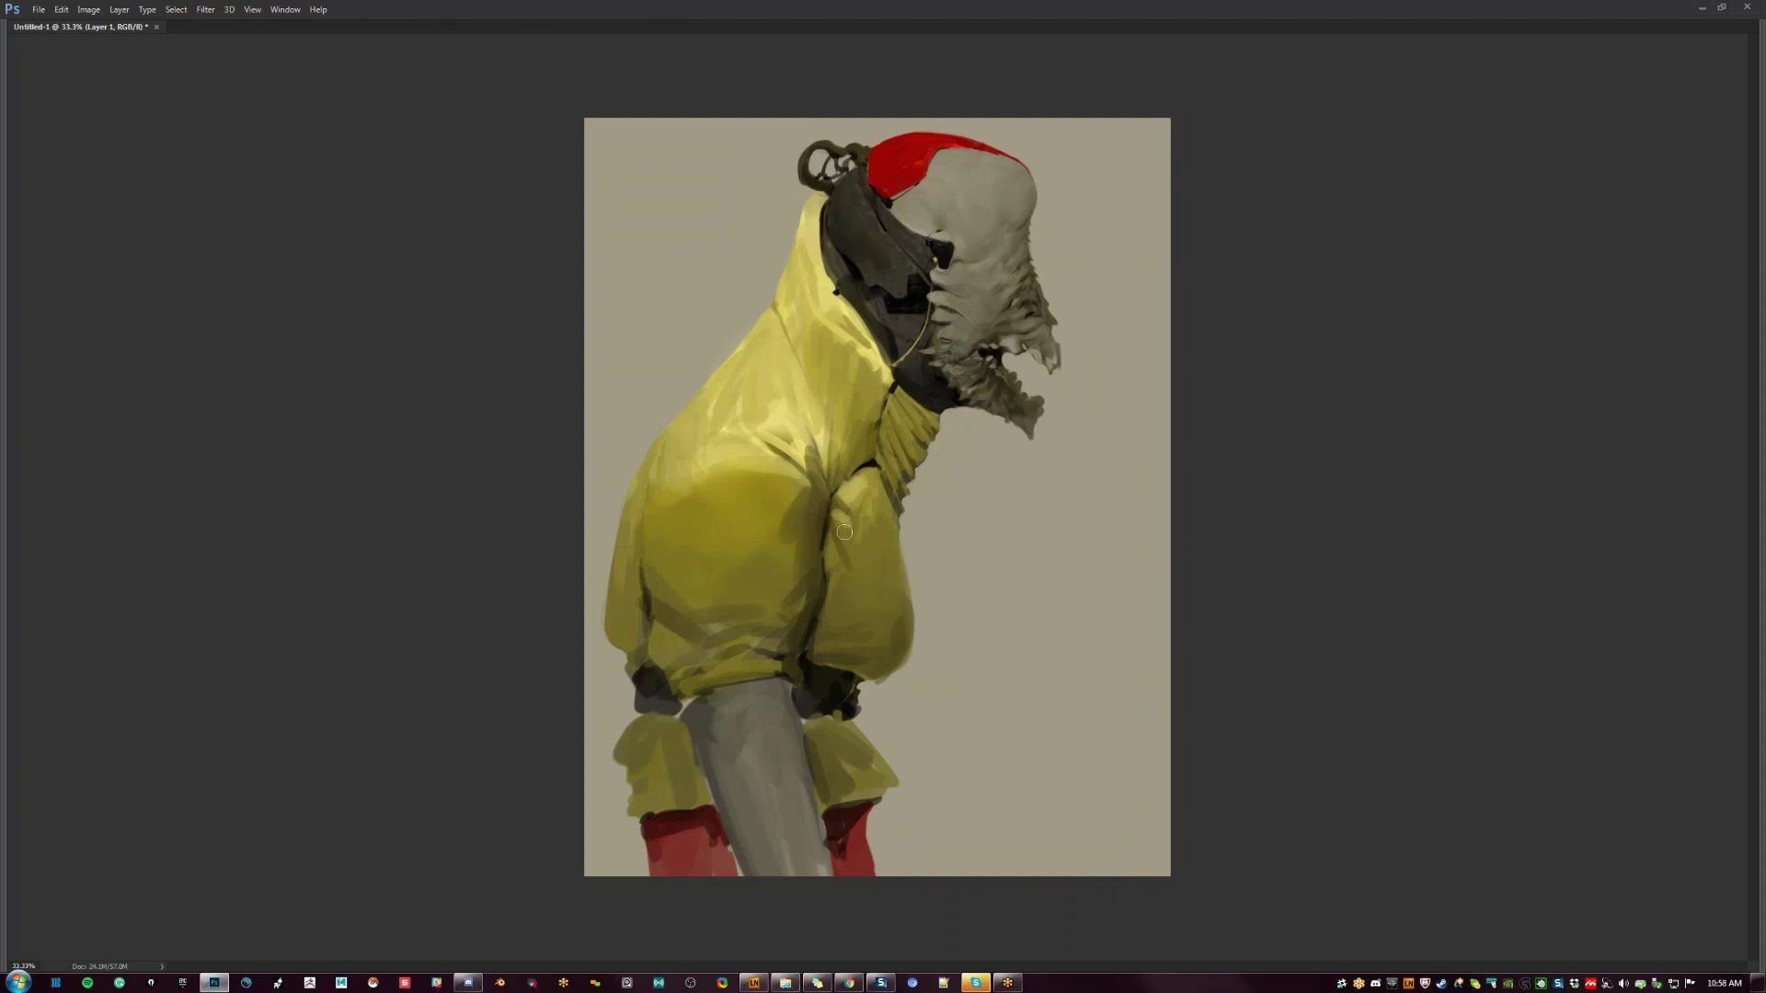
- Examine the figure's silhouette and balance at reduced size and in mirrored orientation
key("ctrl+minus")
key("ctrl+minus")
key("ctrl+minus")
key("ctrl+minus")
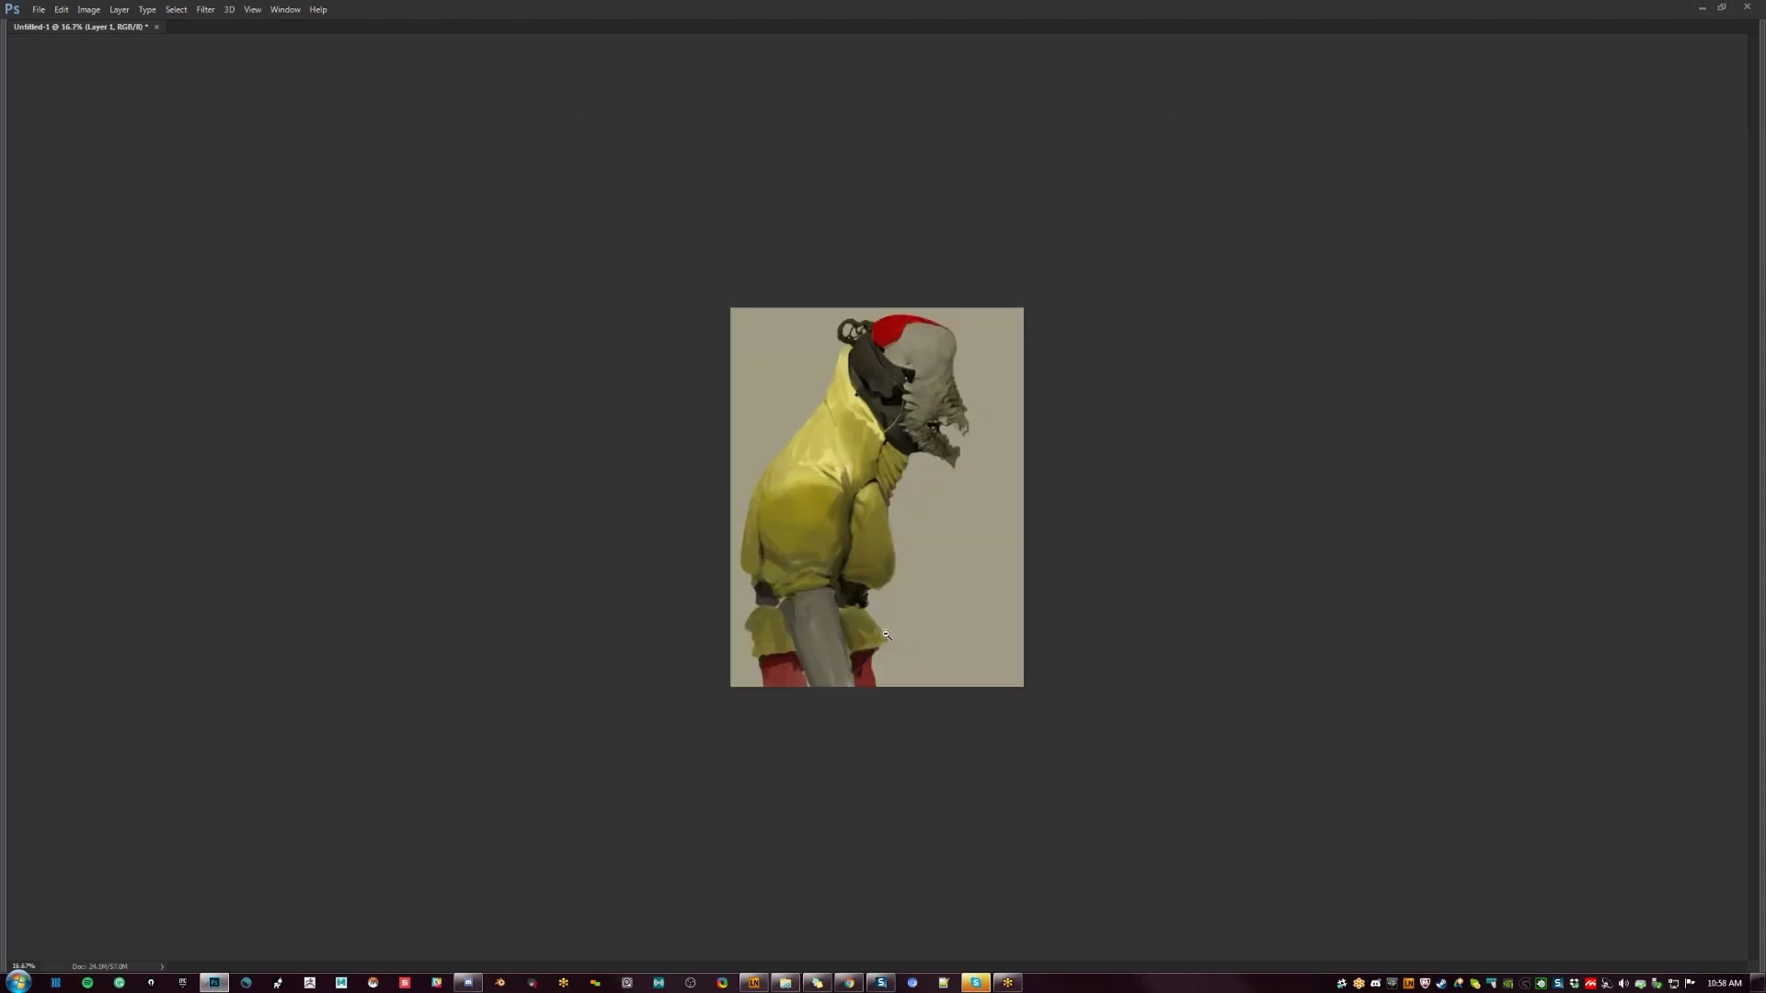
key("ctrl+shift+h")
key("ctrl+plus")
key("ctrl+plus")
key("ctrl+plus")
key("ctrl+plus")
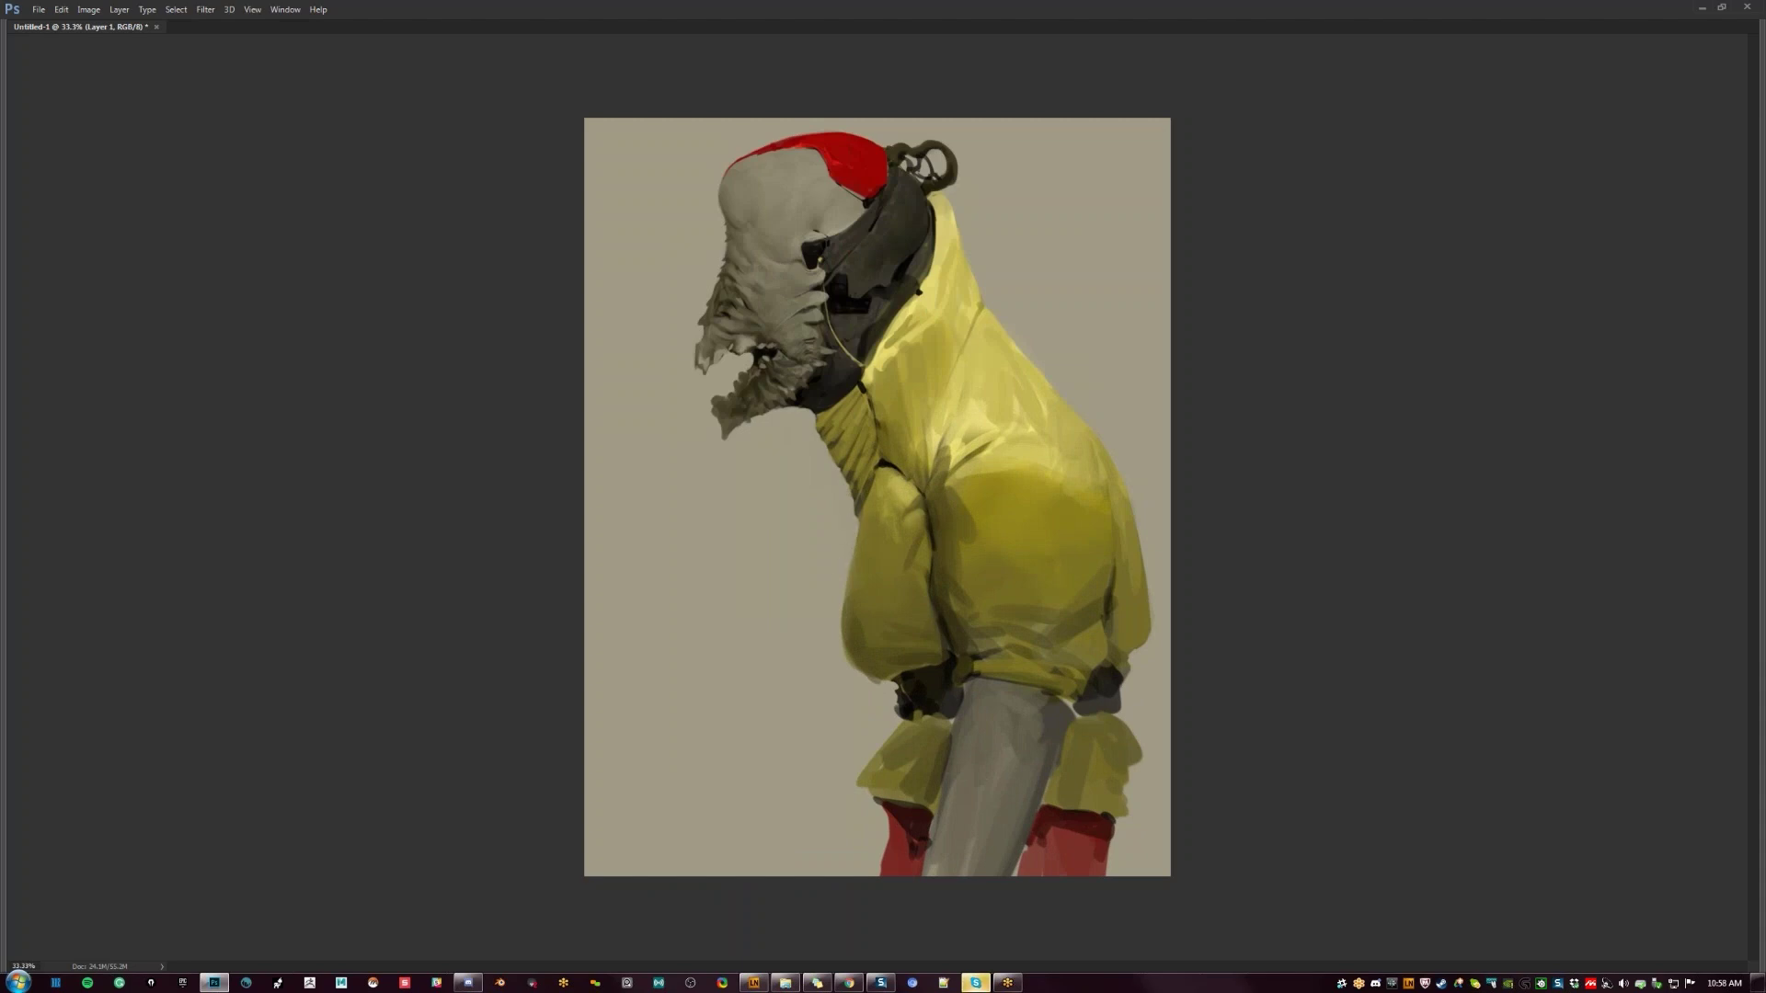
key("ctrl+shift+h")
- Reset the colours to black and white and darken the hood opening's edge behind the neck with a smaller brush
key("Tab")
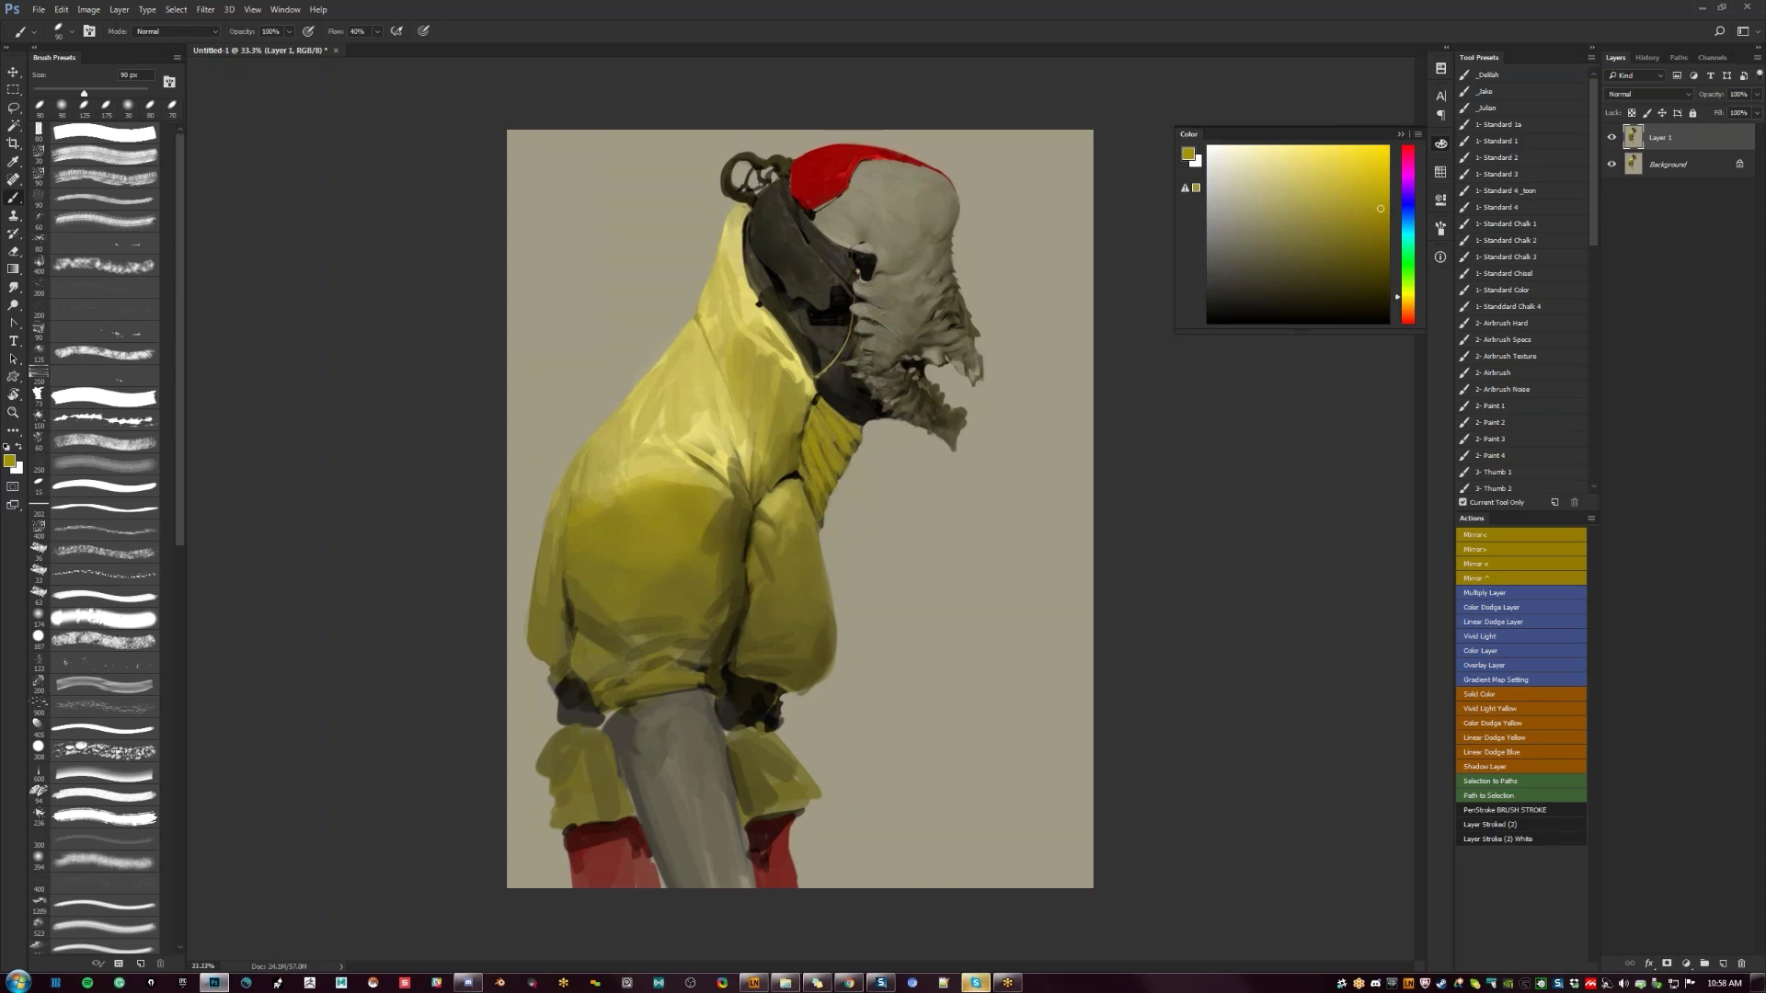
left_click(805, 382)
key("ctrl+z")
left_click(800, 444, "alt")
key("d")
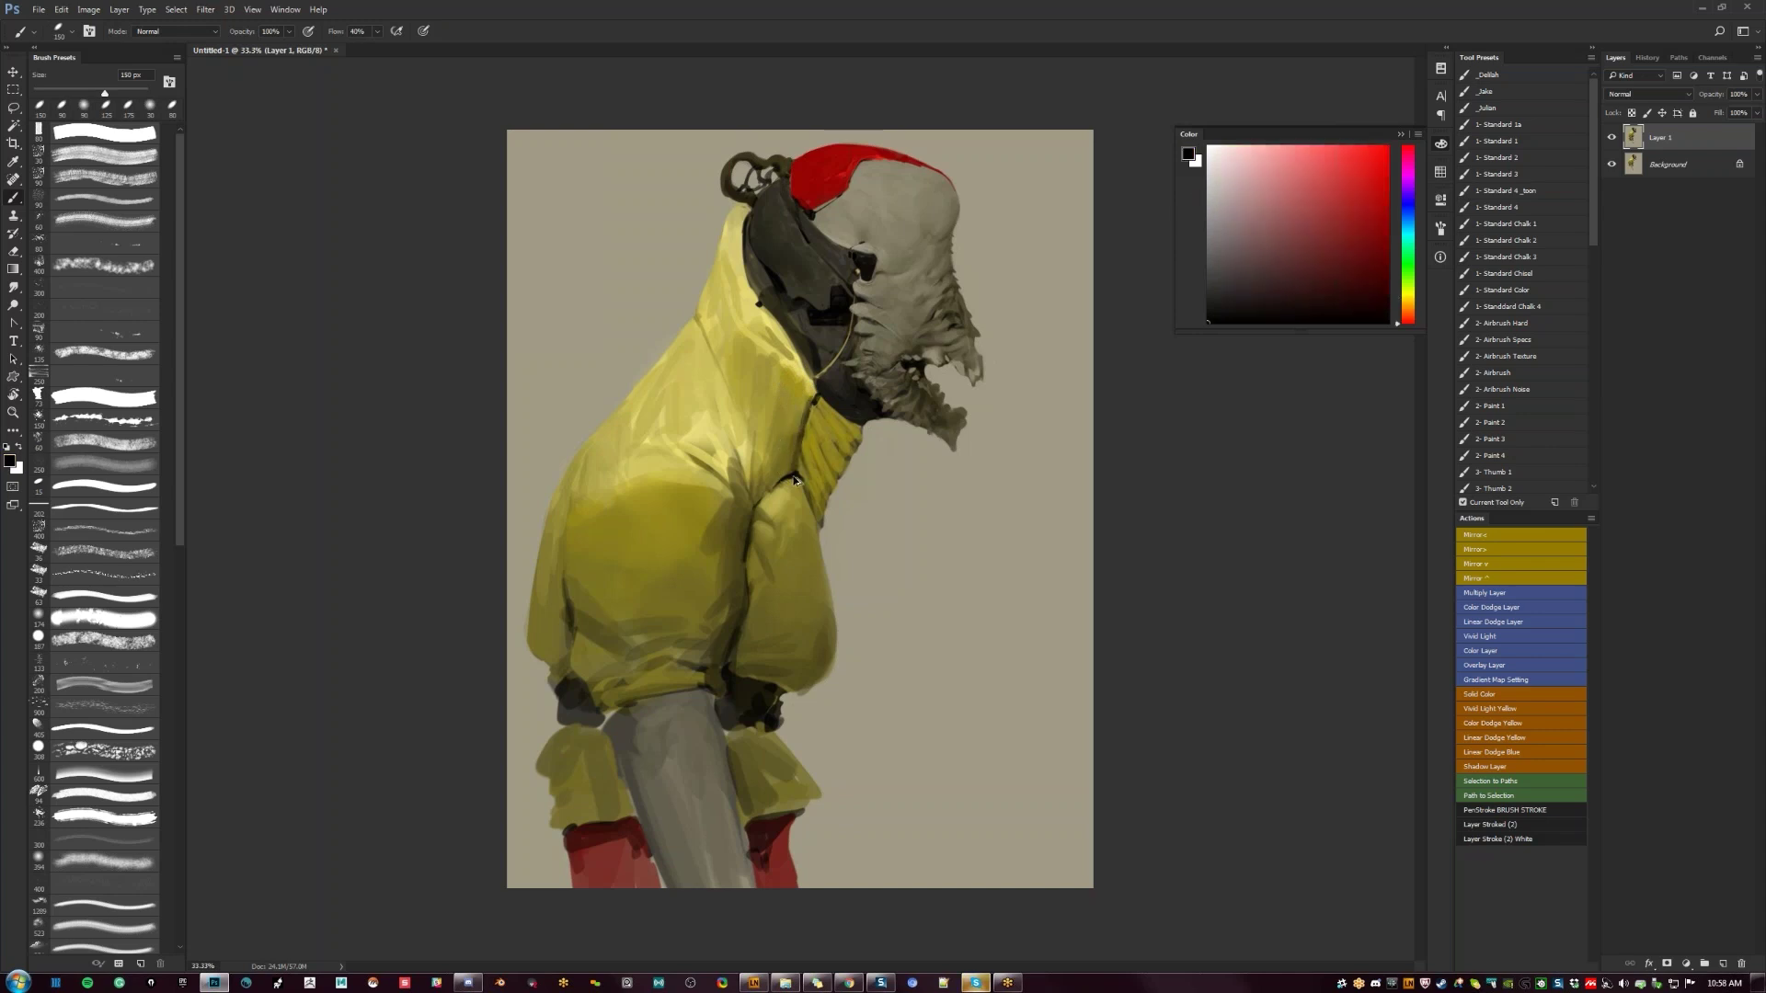
key("bracketleft")
left_click_drag(750, 209, 748, 283)
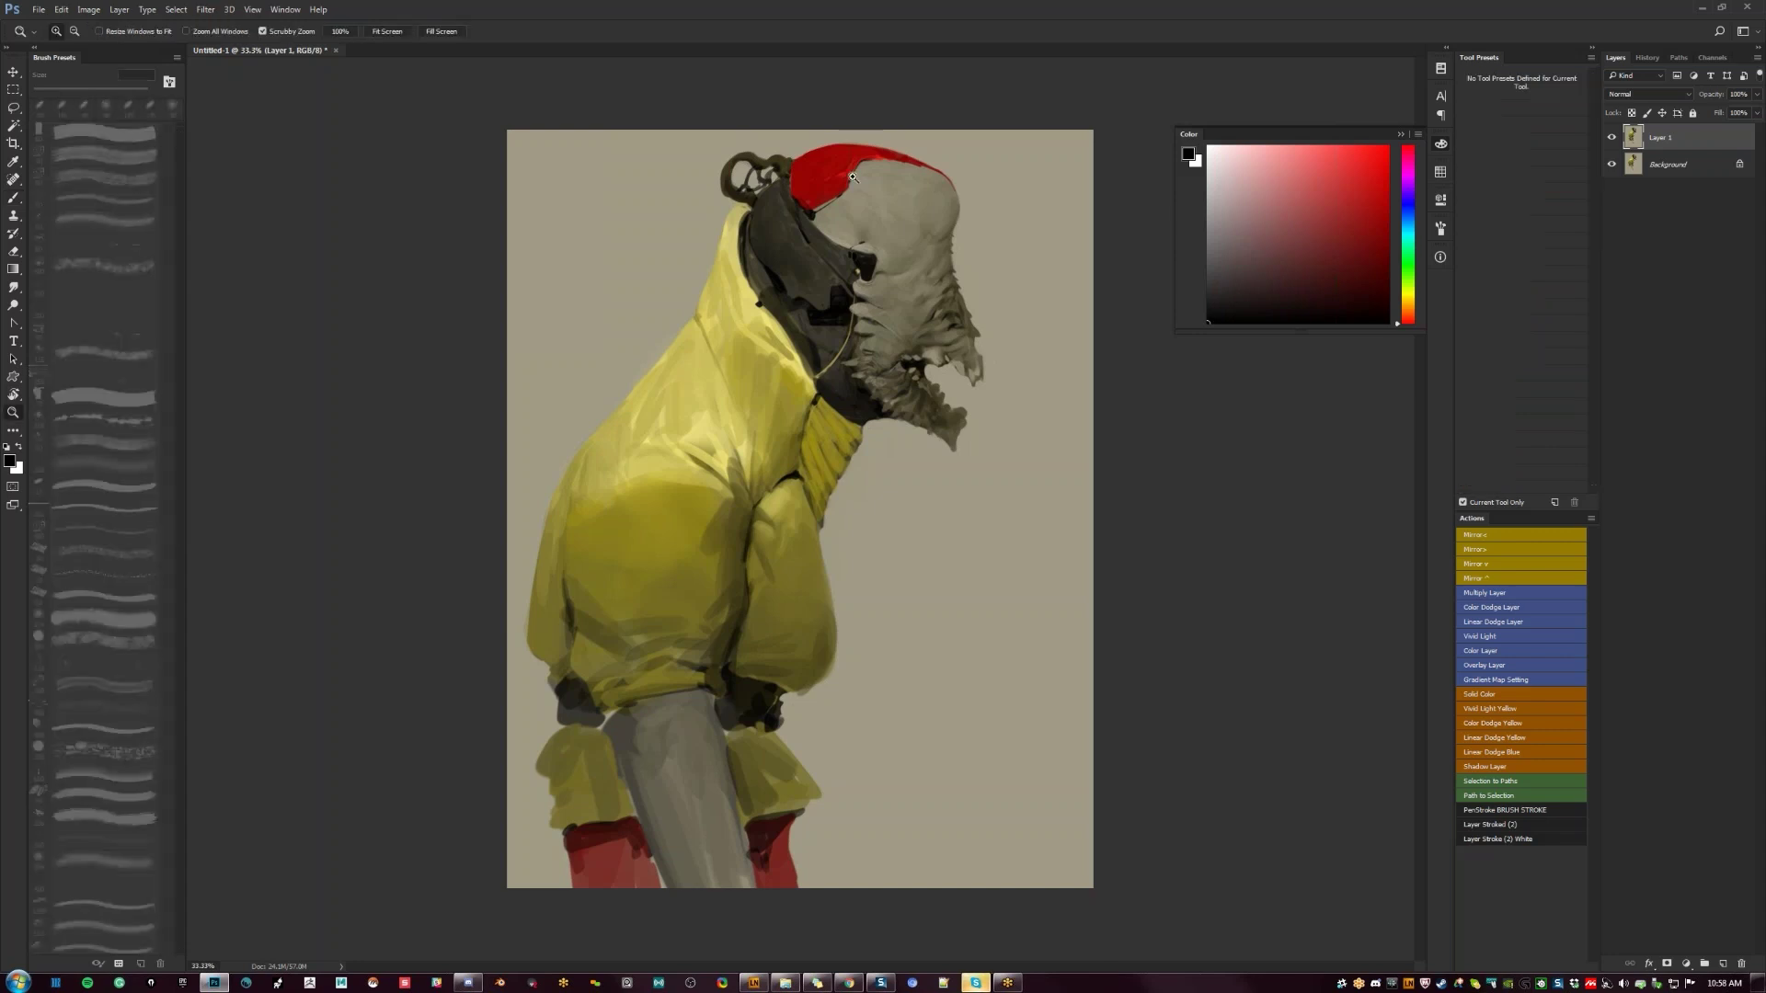
- Paint small shading strokes on the red cap with a reduced brush, using reds sampled from the cap
scroll(854, 177, "up", 1)
left_click(897, 141, "alt")
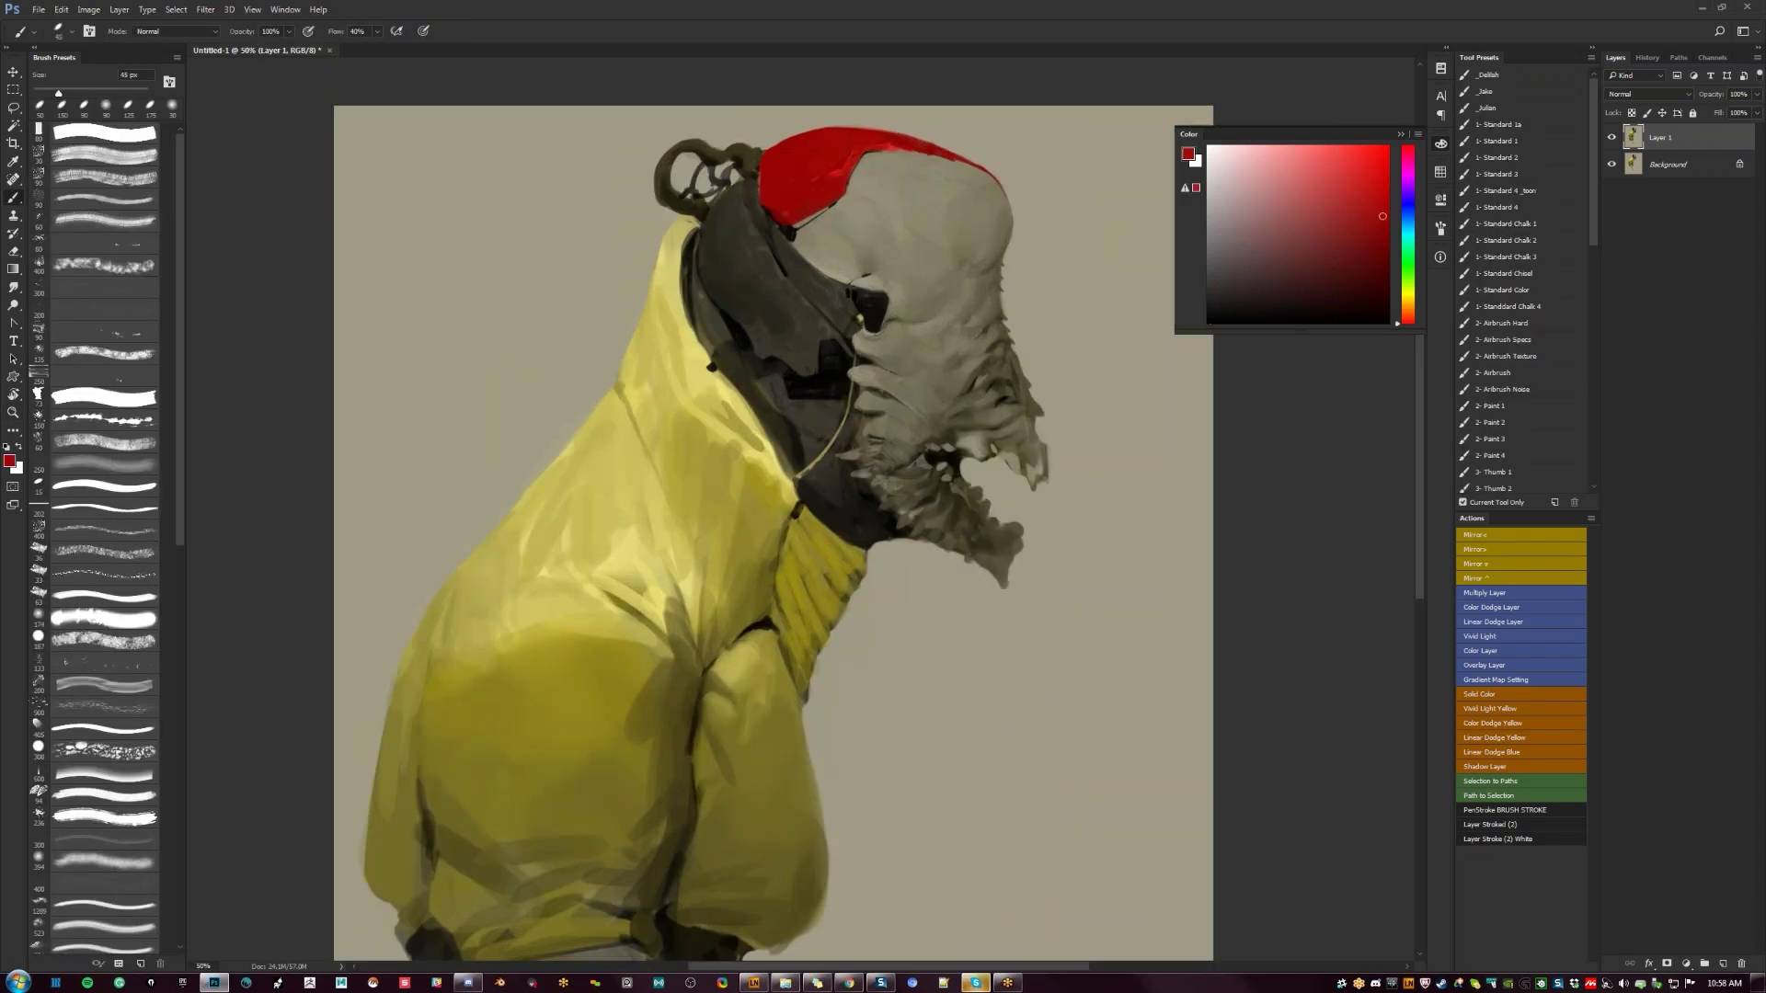
key("bracketleft")
key("bracketleft")
key("bracketleft")
left_click(840, 165)
left_click(860, 156, "alt")
left_click(893, 140, "alt")
- Reset the colour to black, paint a fine dark edge along the cap's back, and flip the canvas horizontally
key("d")
key("bracketleft")
mouse_move(760, 198)
left_mouse_down()
mouse_move(756, 176)
mouse_move(769, 218)
left_mouse_up()
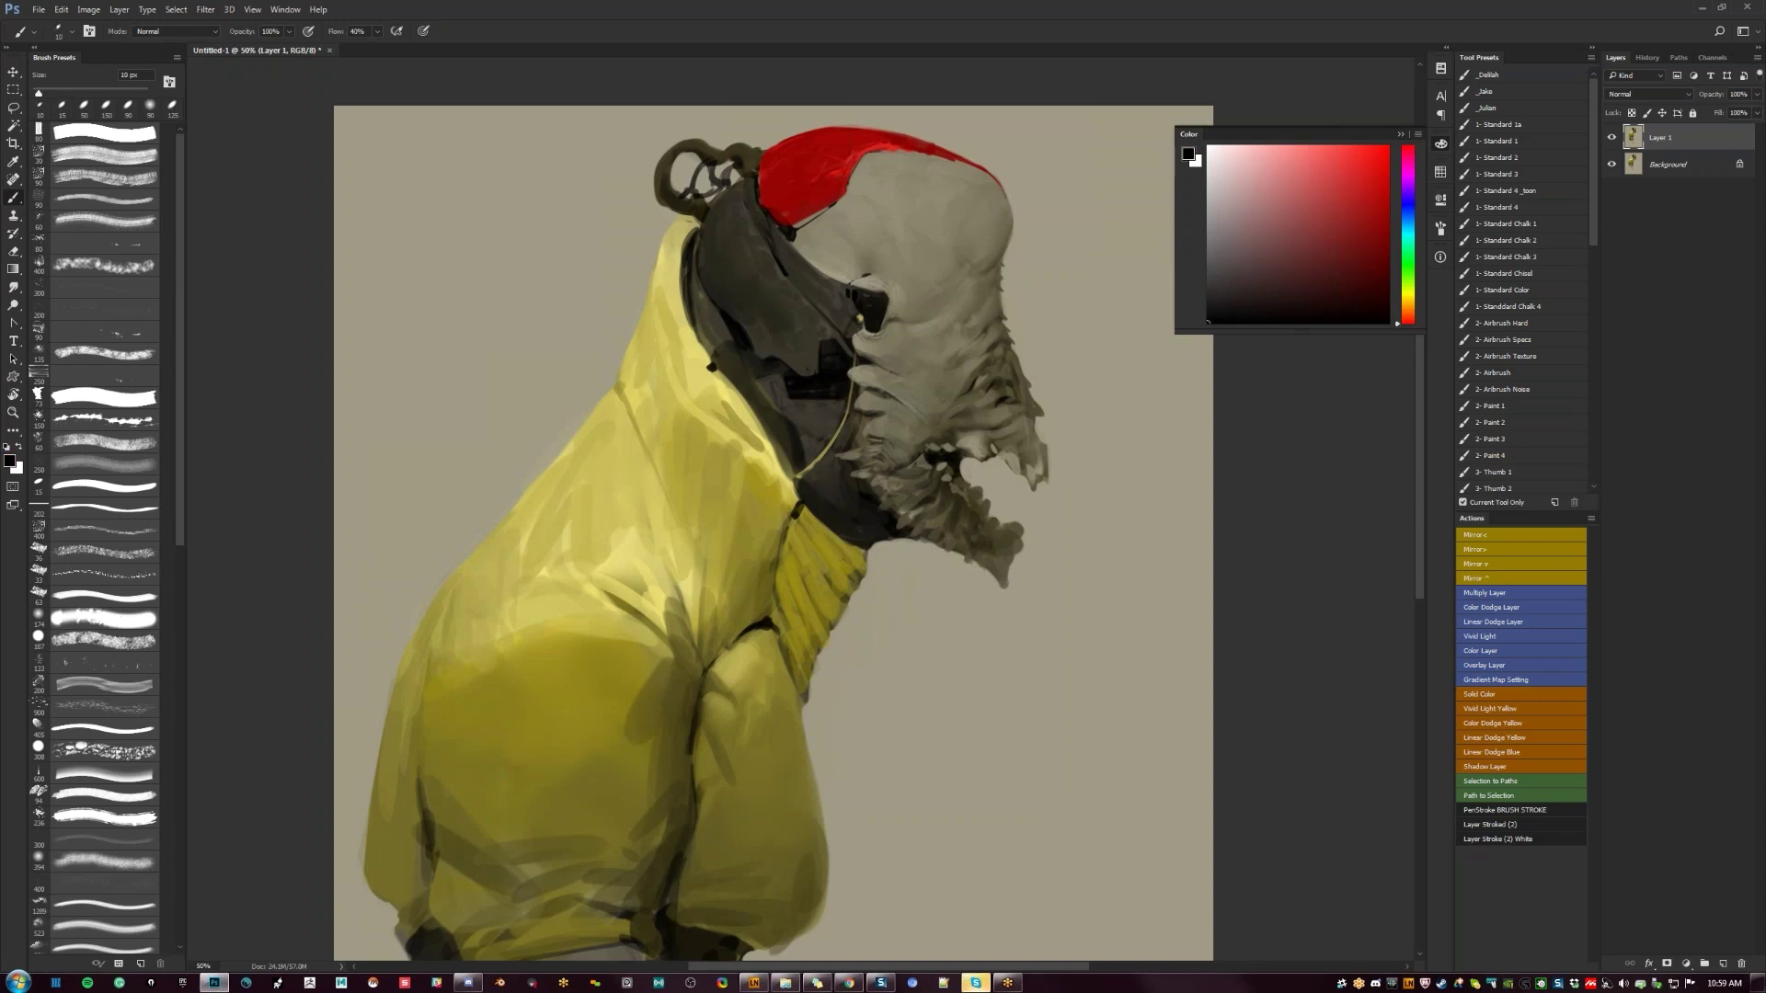
key("F2")
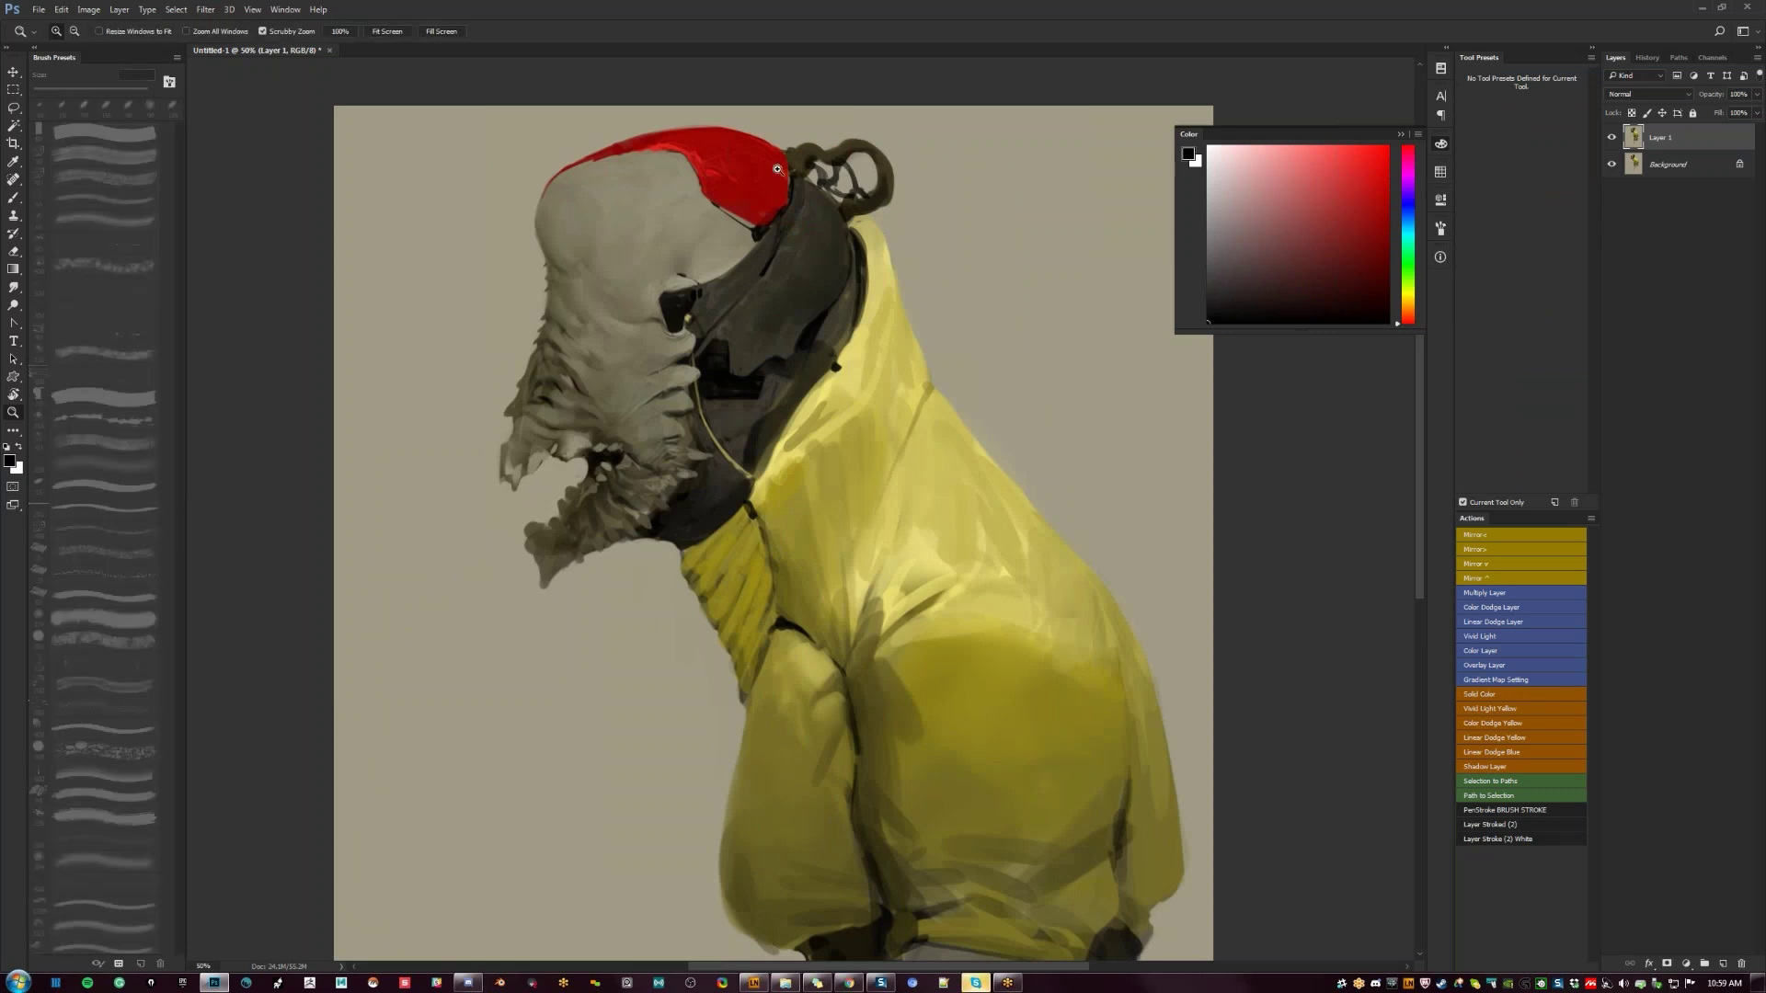
scroll(778, 179, "up", 1)
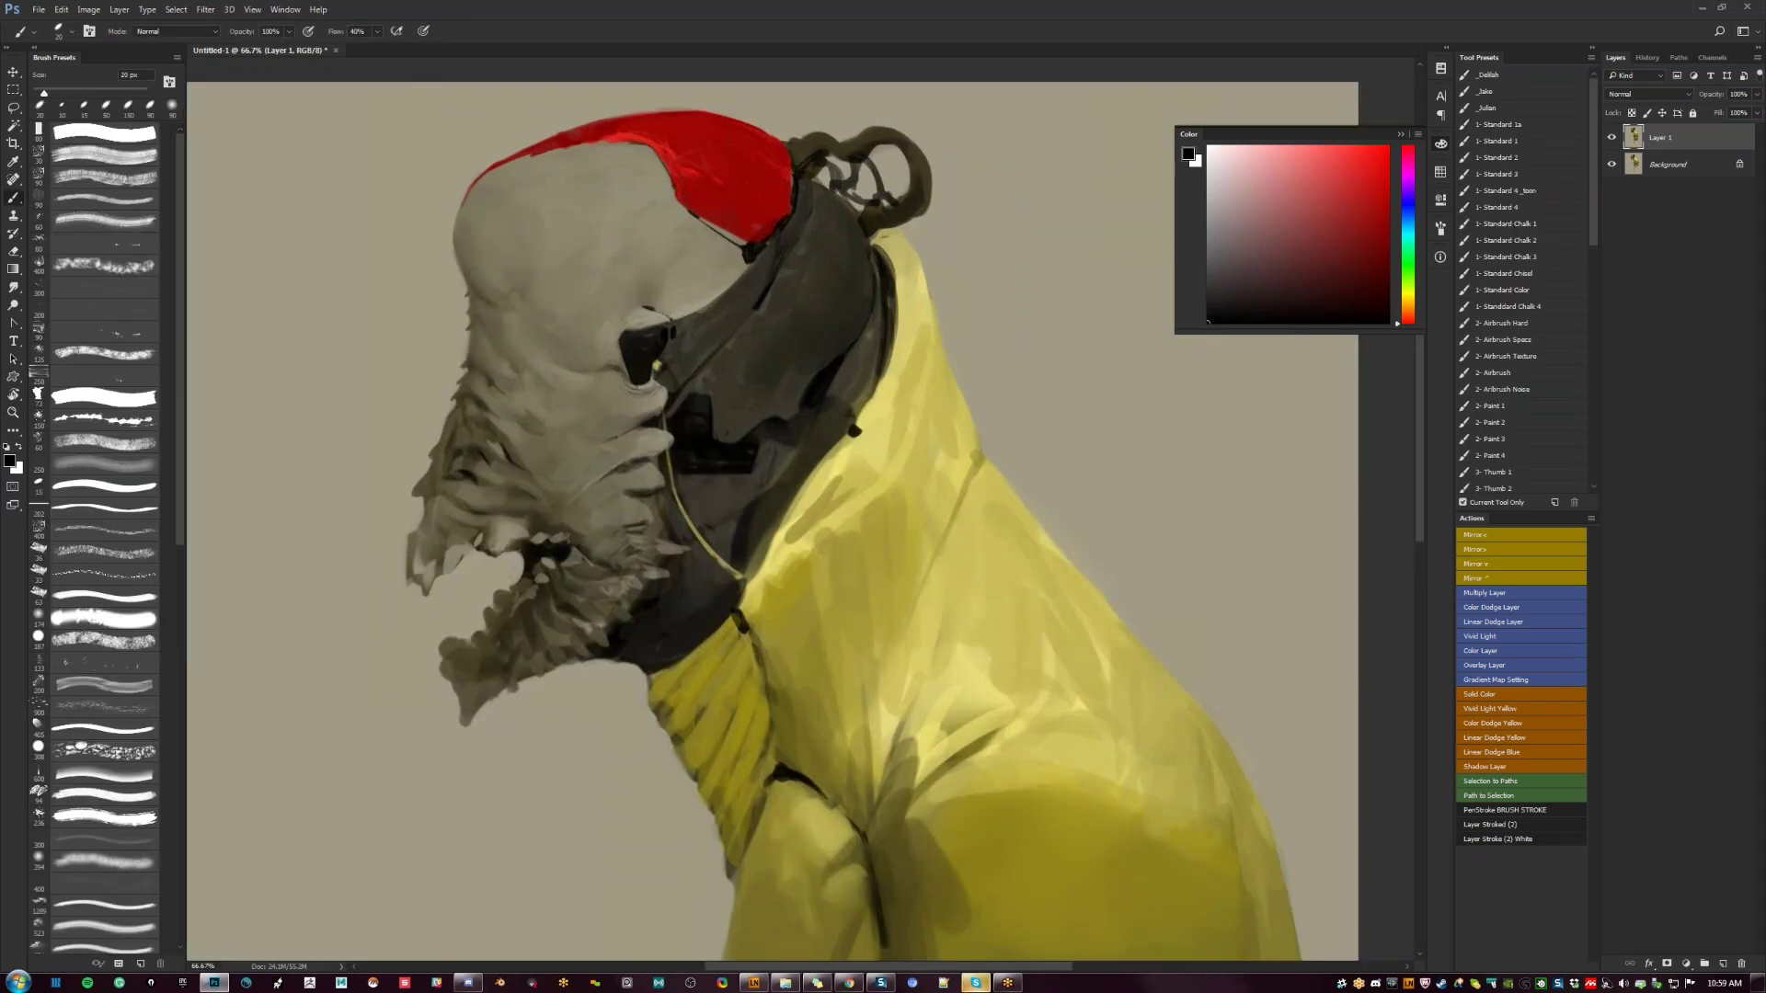
- Refine the metal ring behind the cap with dark olive and background tones sampled around it, and flip the canvas horizontally
left_click(868, 133, "alt")
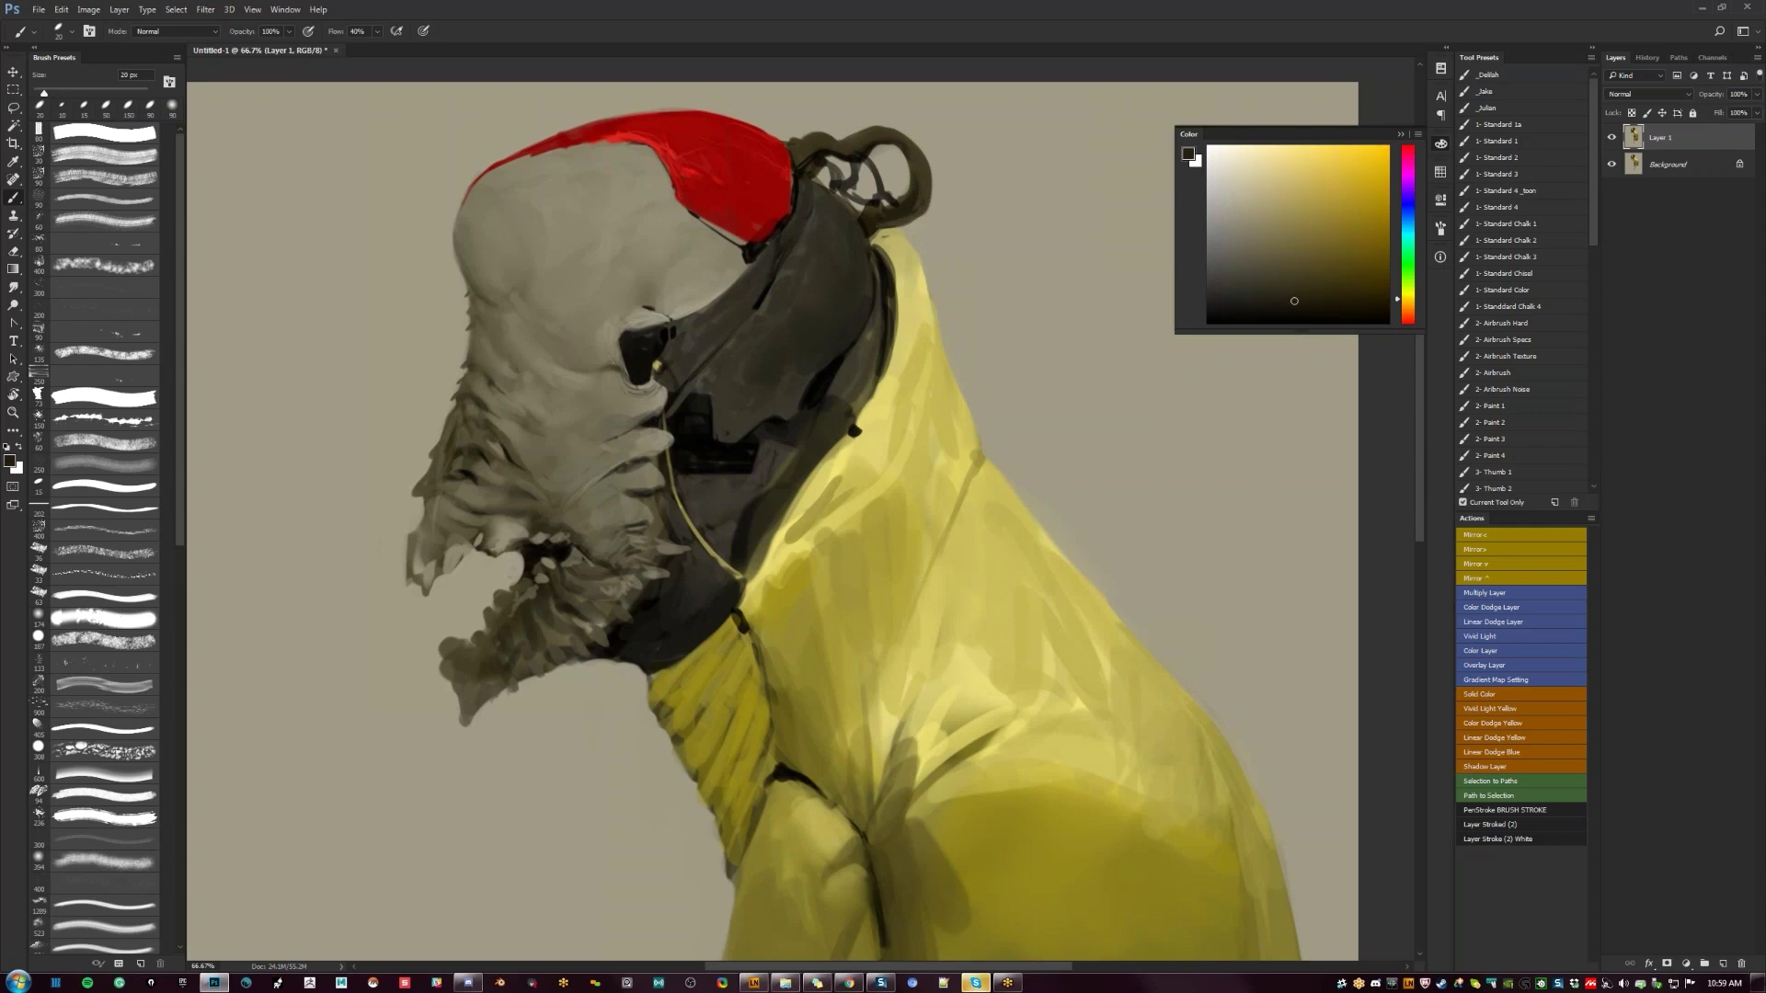
left_click(901, 222, "alt")
left_click(892, 169, "alt")
key("ctrl+space")
left_click_drag(817, 173, 741, 173)
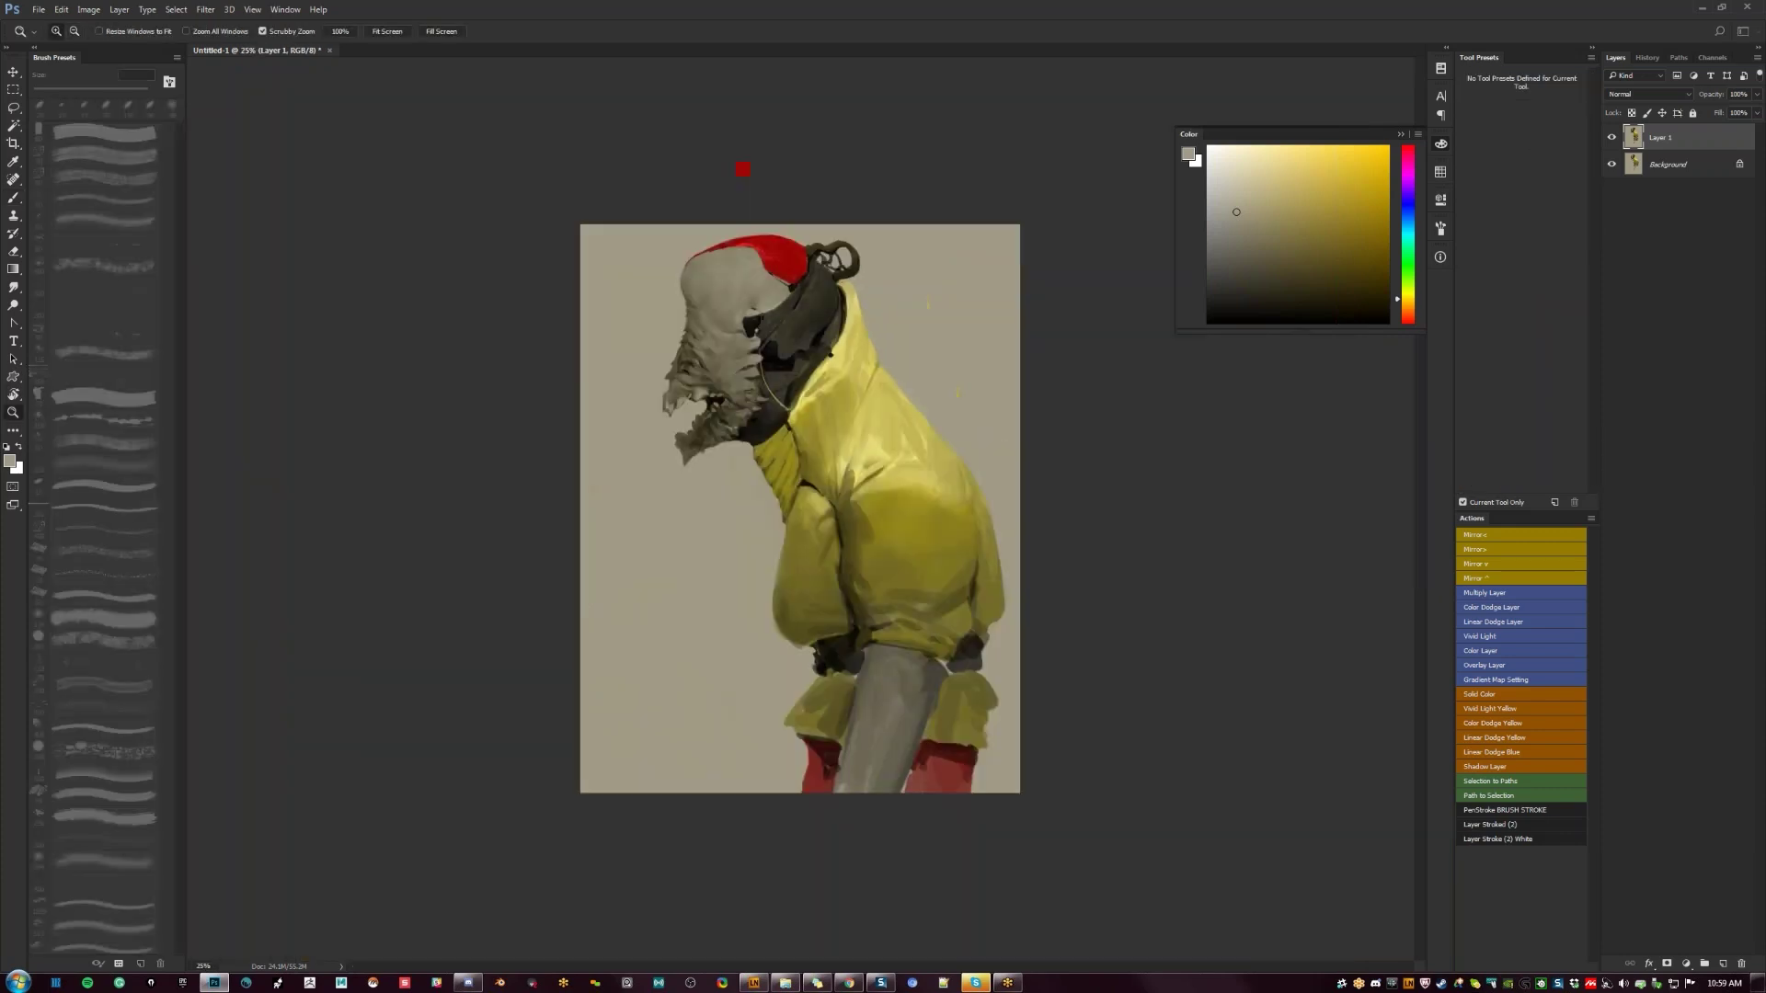
key("F1")
key("ctrl+space")
left_click_drag(840, 453, 864, 443)
key("b")
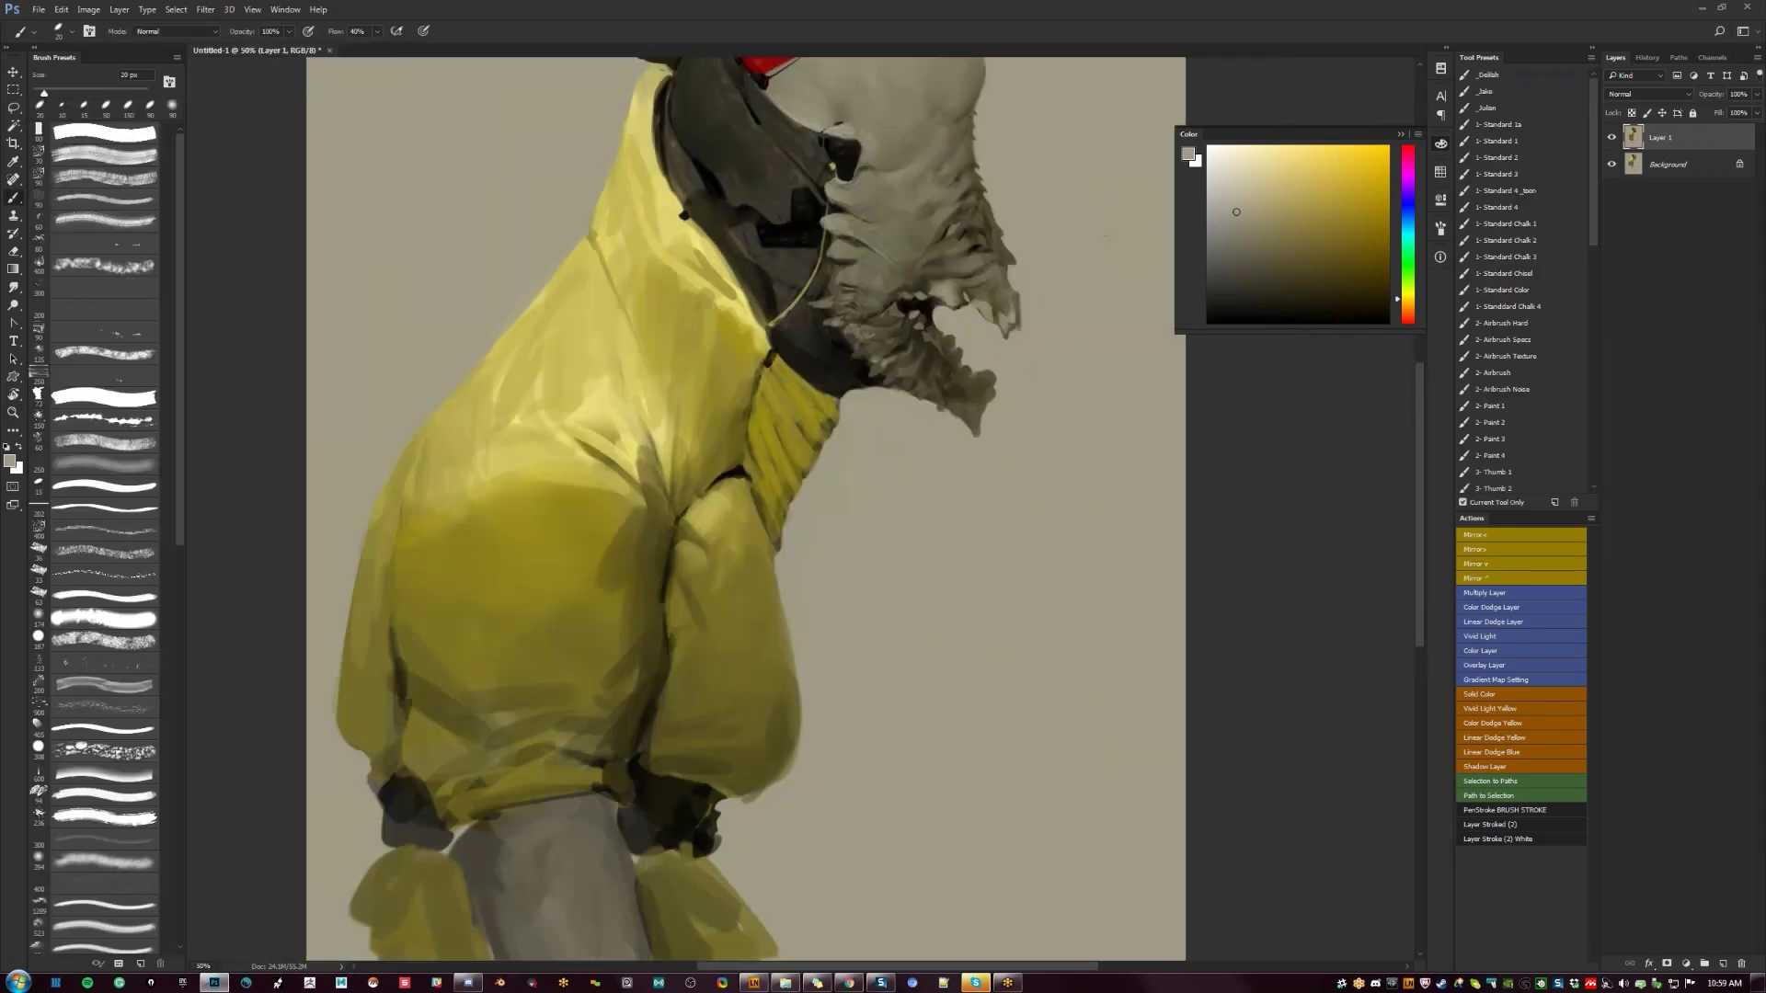
- Soften the shading on the cheek and lower jaw with an enlarged brush, using greys sampled from the face
left_click(869, 265, "alt")
key("bracketright")
left_click(886, 108, "alt")
key("bracketright")
mouse_move(878, 313)
left_mouse_down()
mouse_move(924, 363)
mouse_move(892, 327)
left_mouse_up()
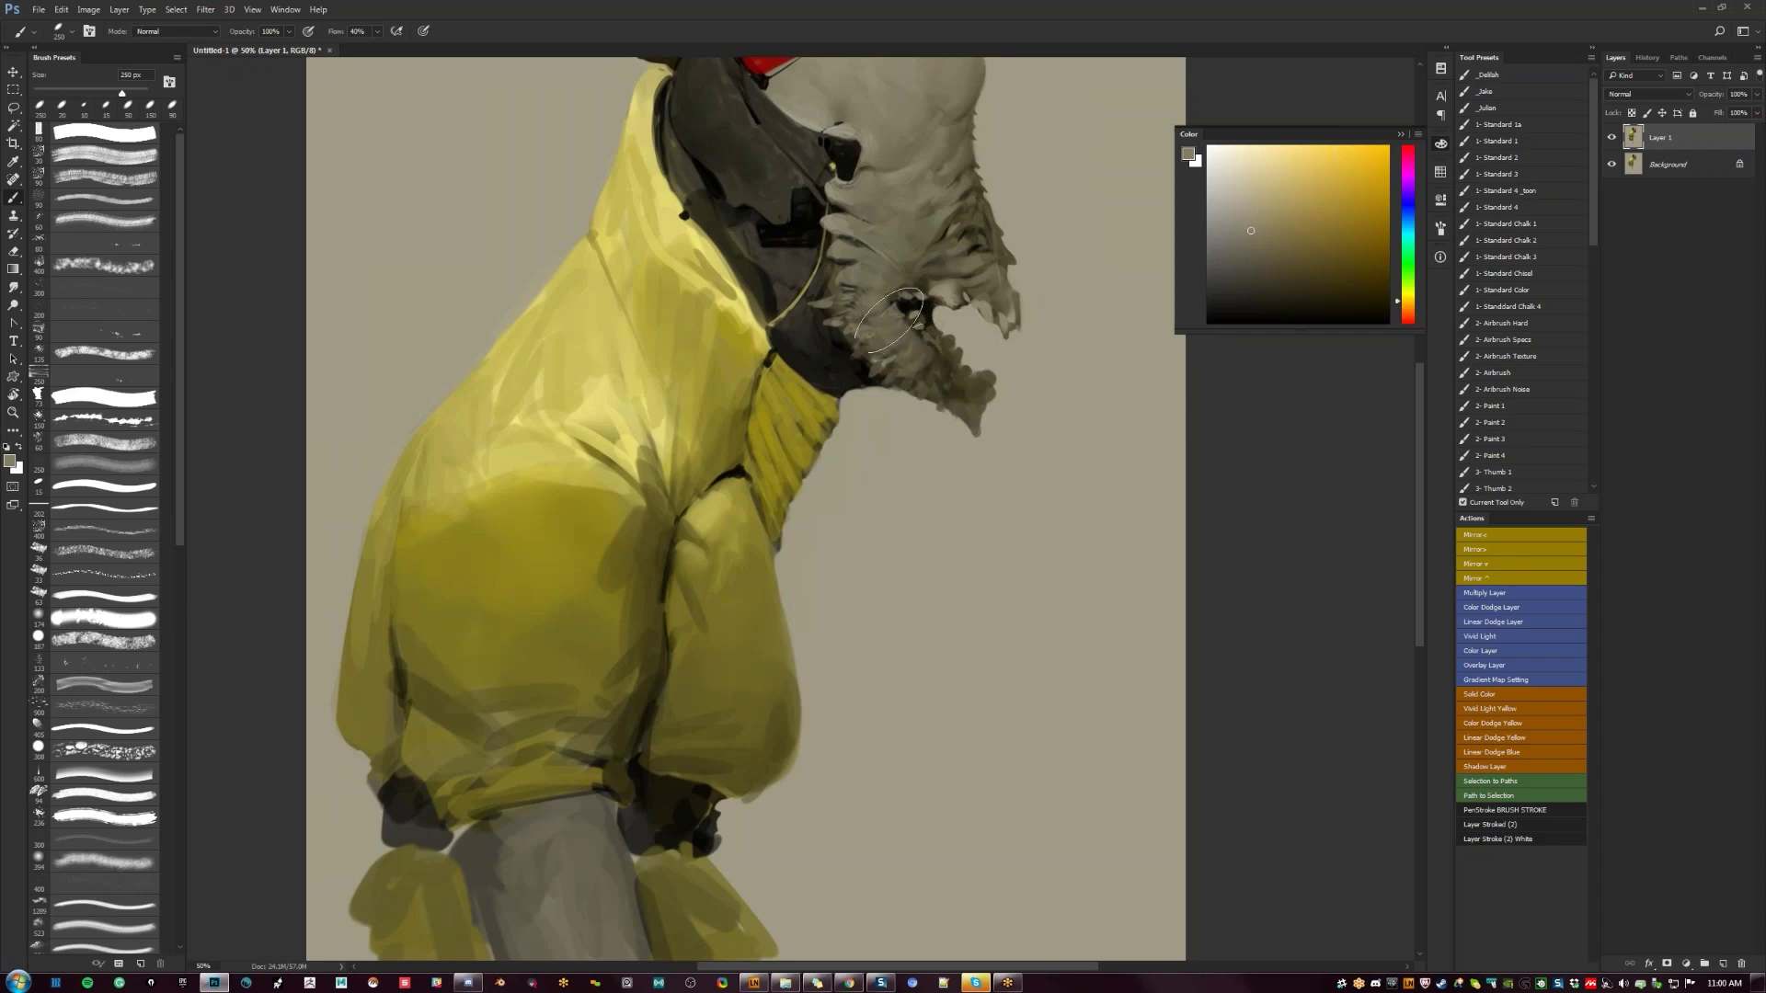
left_click(933, 367, "alt")
key("bracketleft")
key("bracketleft")
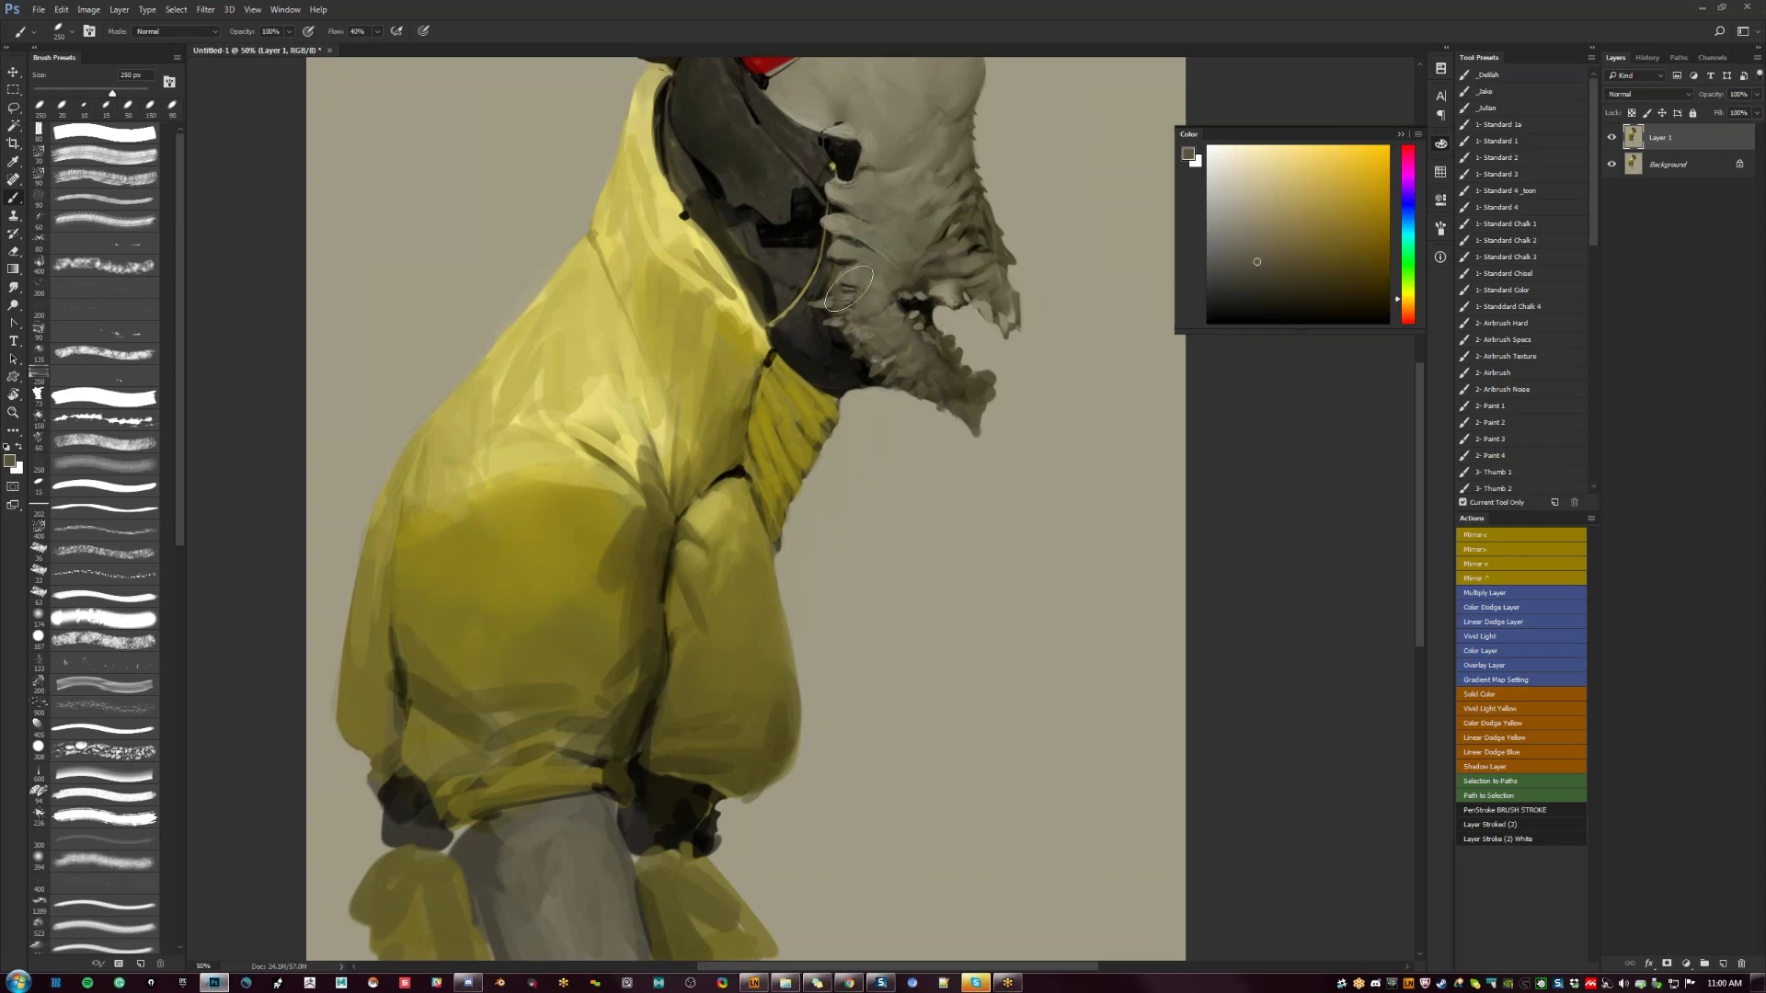
left_click(853, 331, "alt")
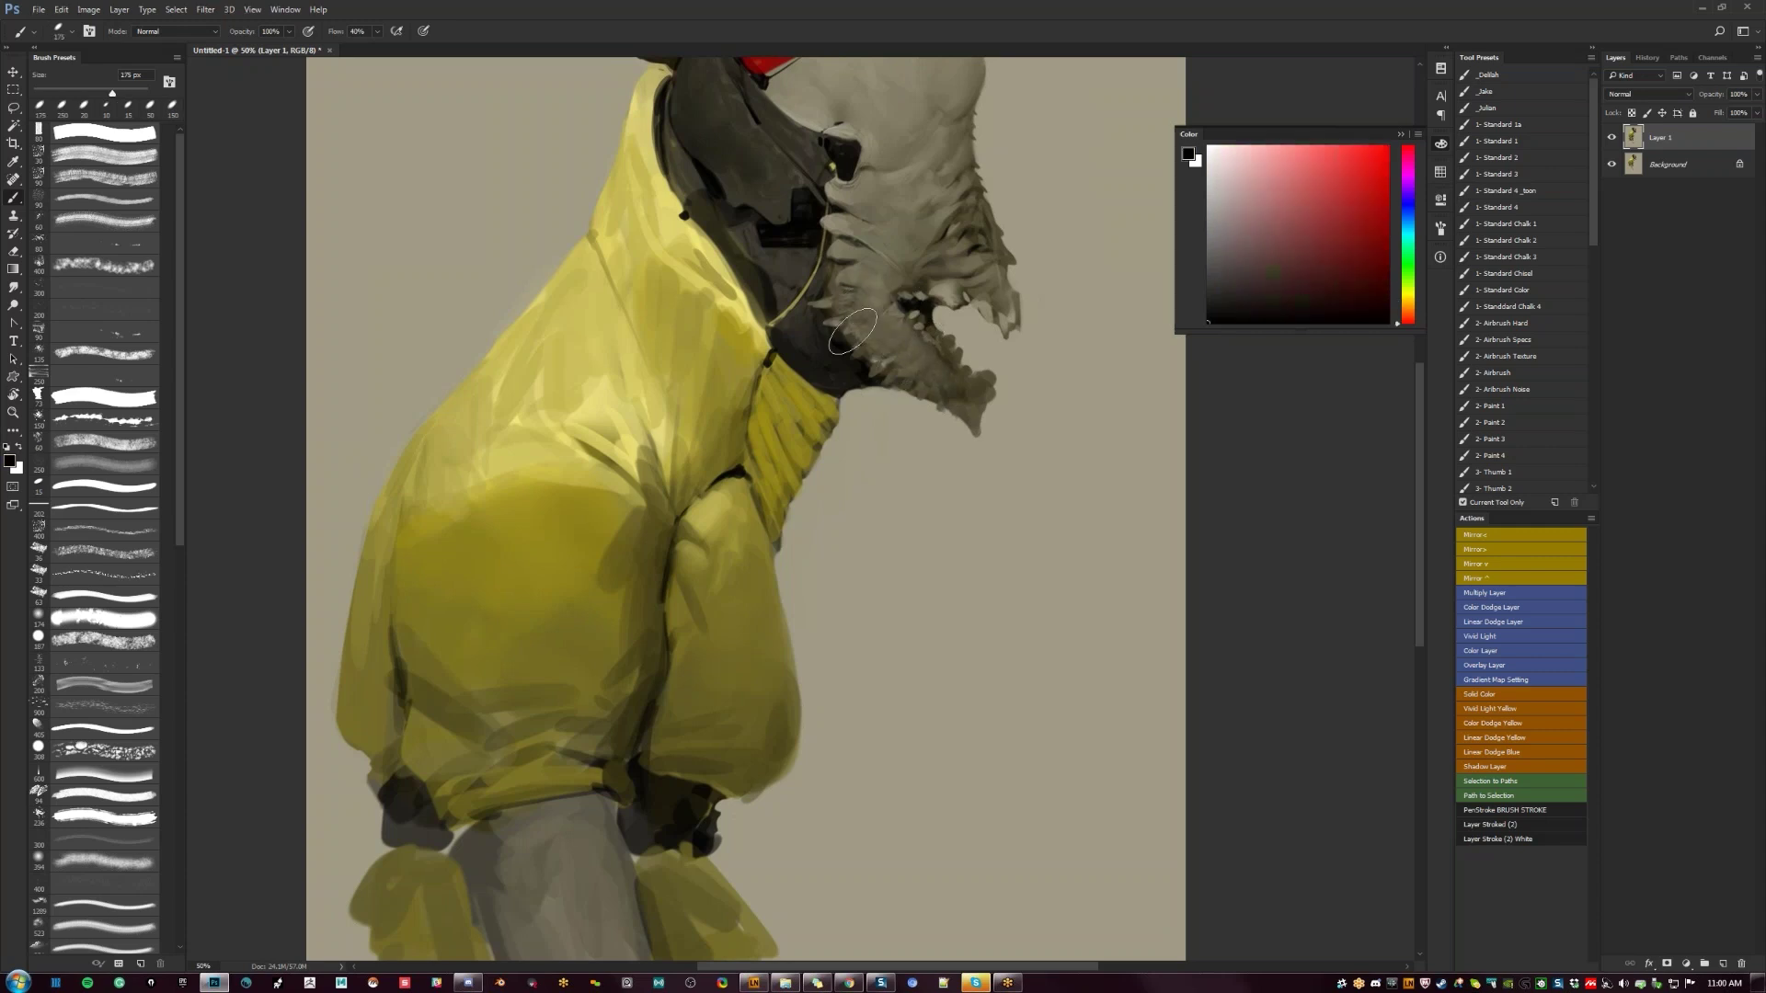
left_click(935, 384, "alt")
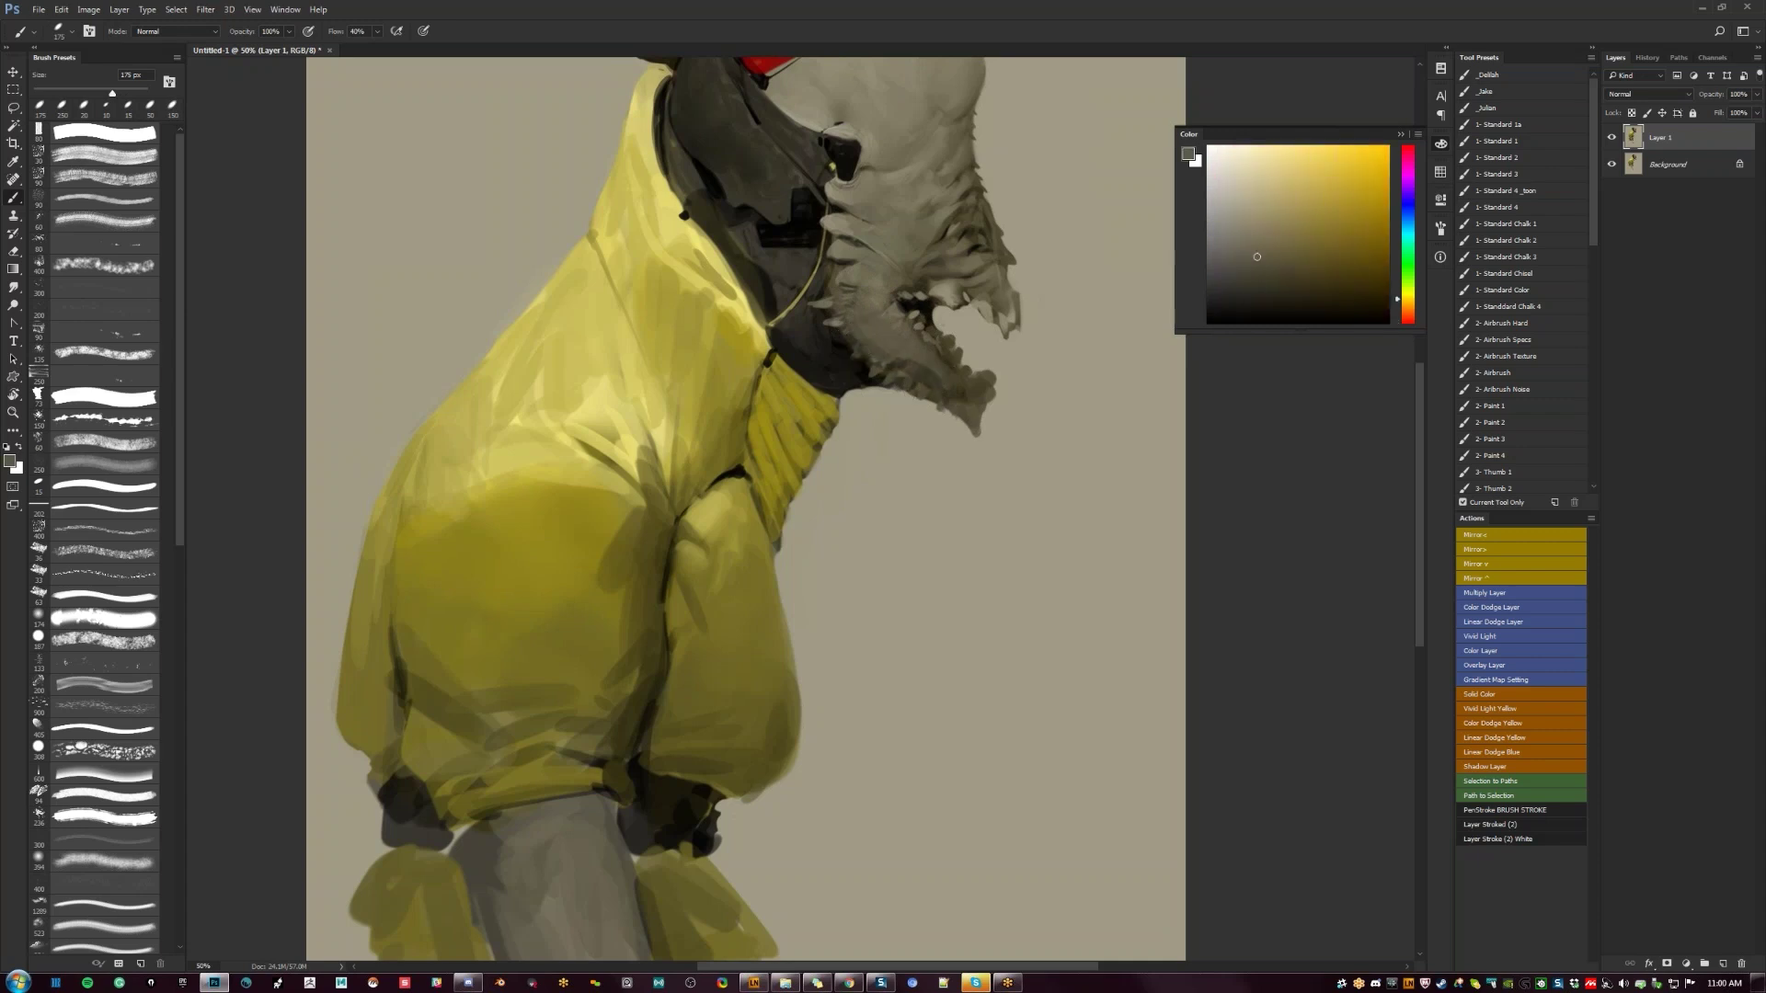
- Reduce the brush to 40 px, reset the colours to black and white, and flip the canvas horizontally
key("bracketleft")
key("bracketleft")
key("bracketleft")
key("bracketleft")
key("bracketleft")
key("bracketleft")
key("bracketleft")
key("bracketleft")
key("bracketleft")
key("d")
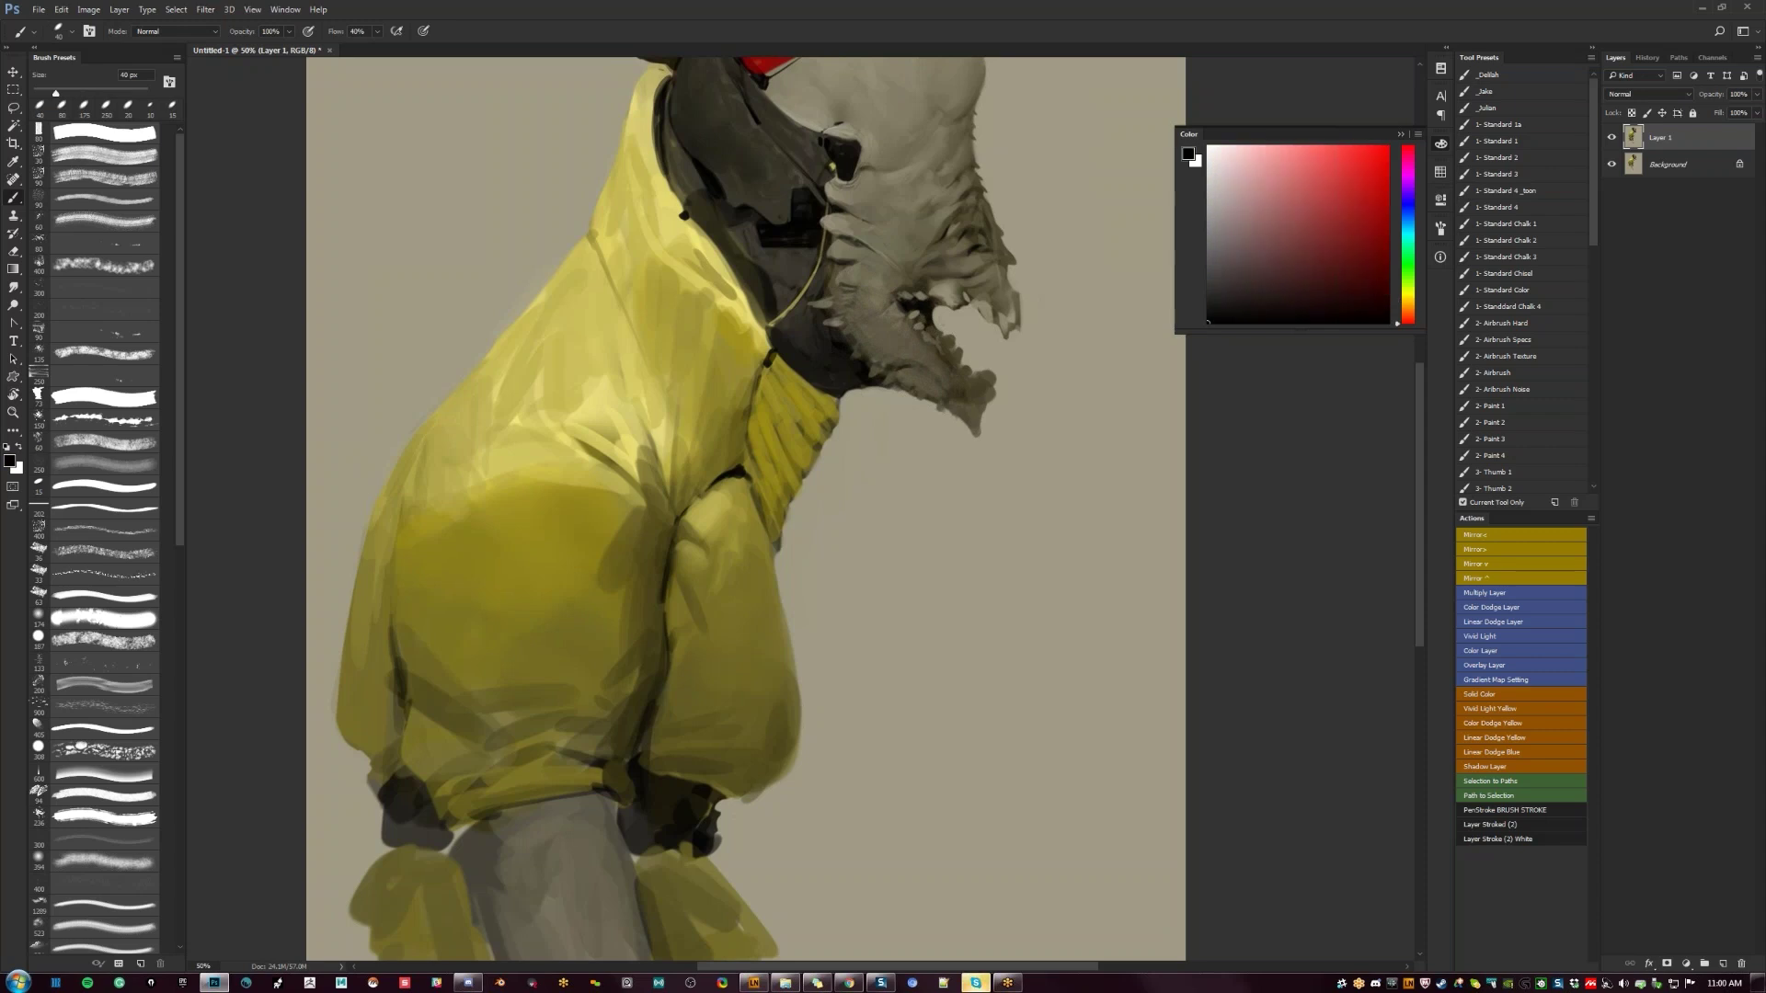
key("ctrl+shift+h")
- Reshape the front tip of the upper jaw with a 30 px brush, using a grey sampled from the face
key("z")
left_click(869, 401, "alt")
left_click(869, 401, "alt")
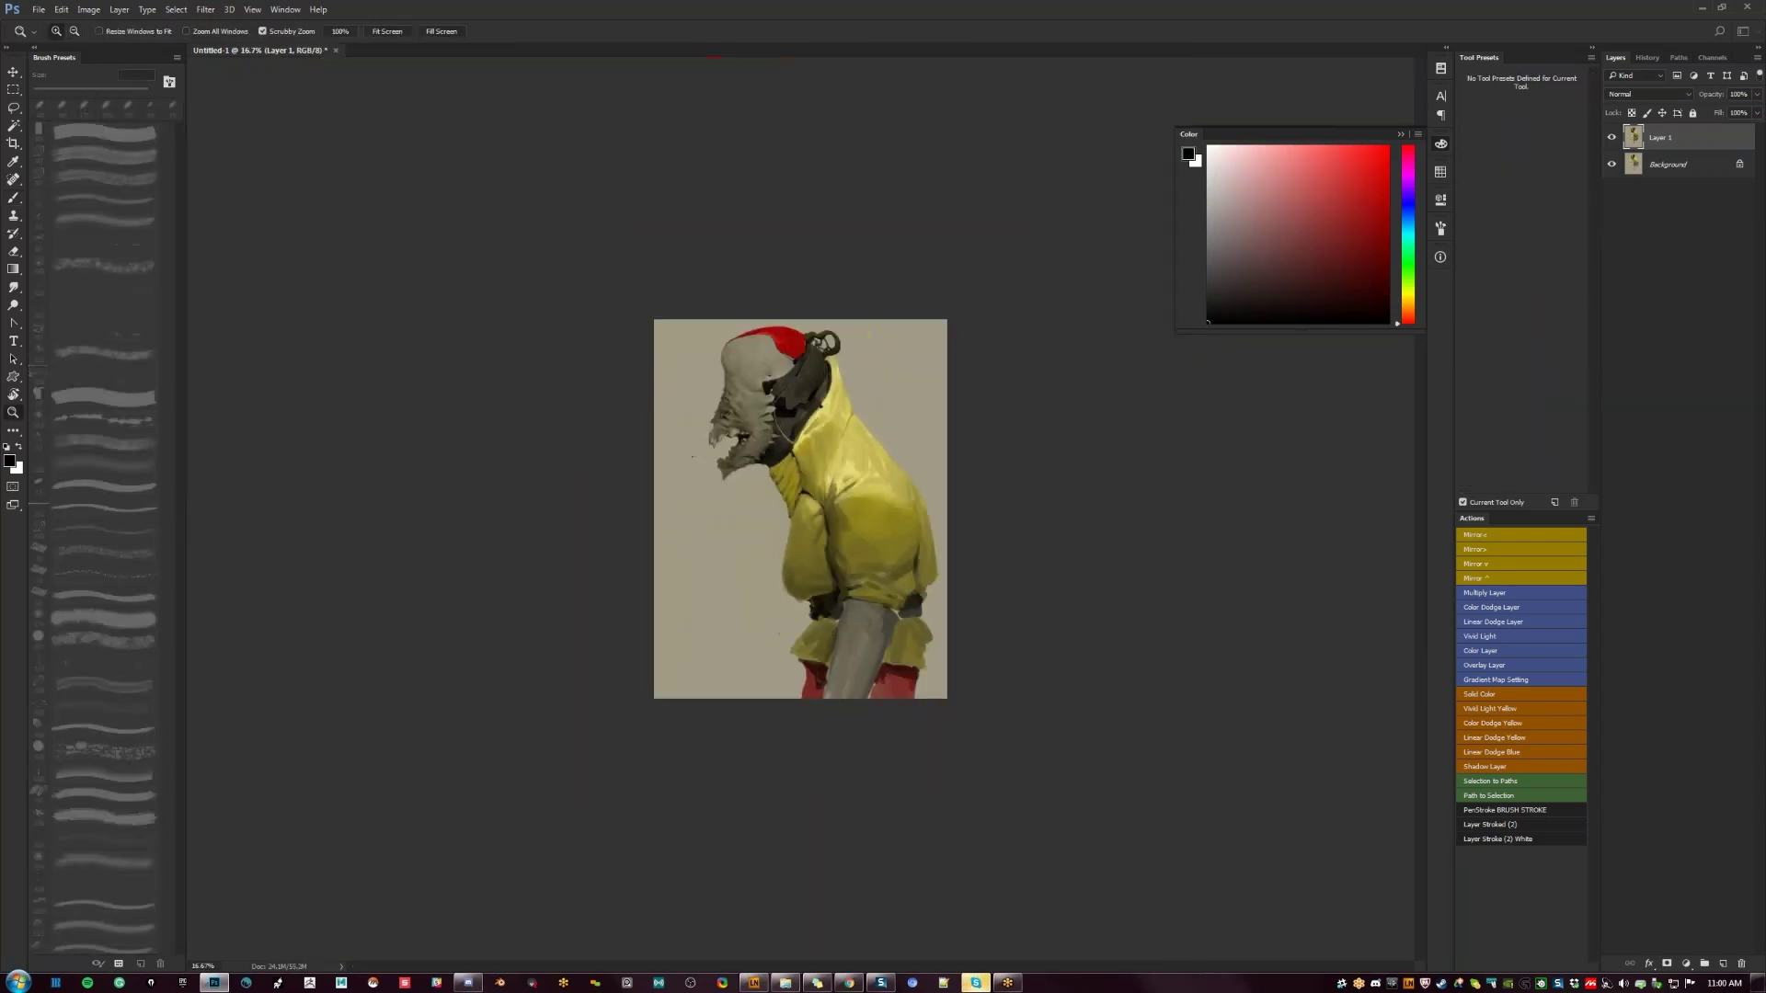
left_click(781, 470)
left_click(775, 477)
left_click(775, 478)
left_click_drag(837, 464, 1053, 467)
key("b")
left_click(766, 273, "alt")
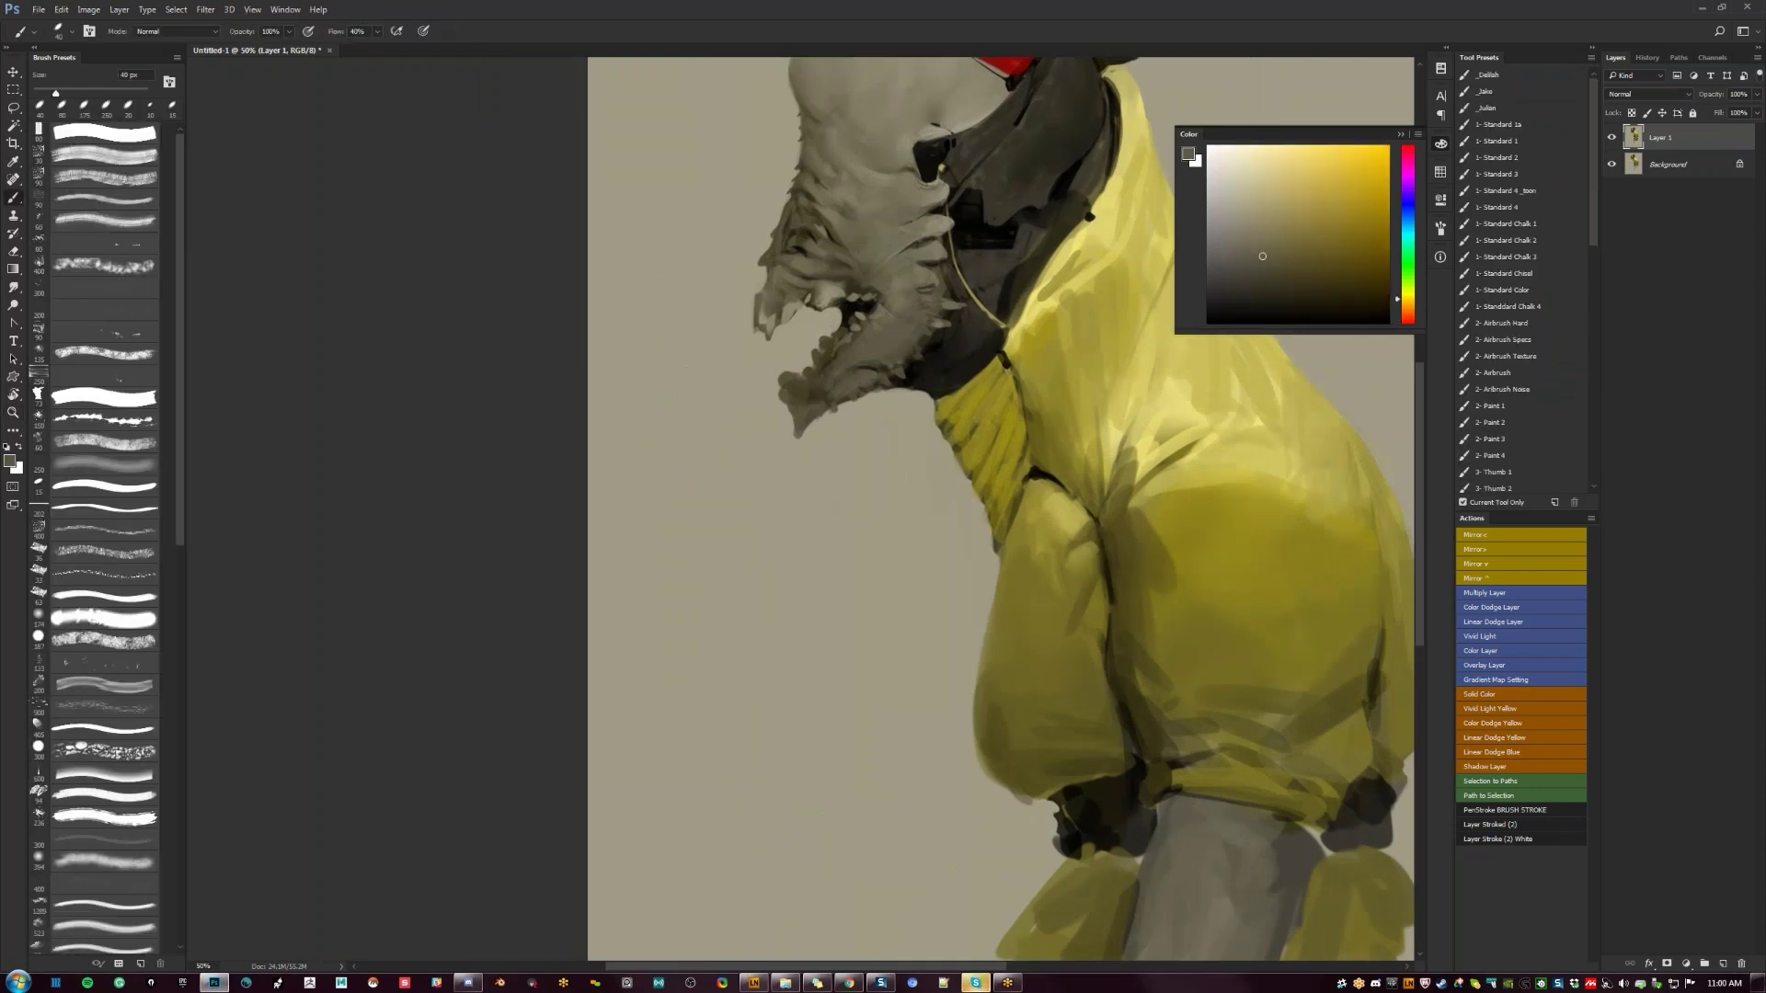
key("[")
left_click_drag(758, 284, 760, 329)
- Paint a small white highlight on the upper jaw's tip and blend it with greys sampled beside it
key("d")
key("x")
left_click(762, 321)
left_click(762, 322, "alt")
mouse_move(765, 318)
left_mouse_down()
mouse_move(769, 340)
mouse_move(763, 309)
left_mouse_up()
left_click(772, 297, "alt")
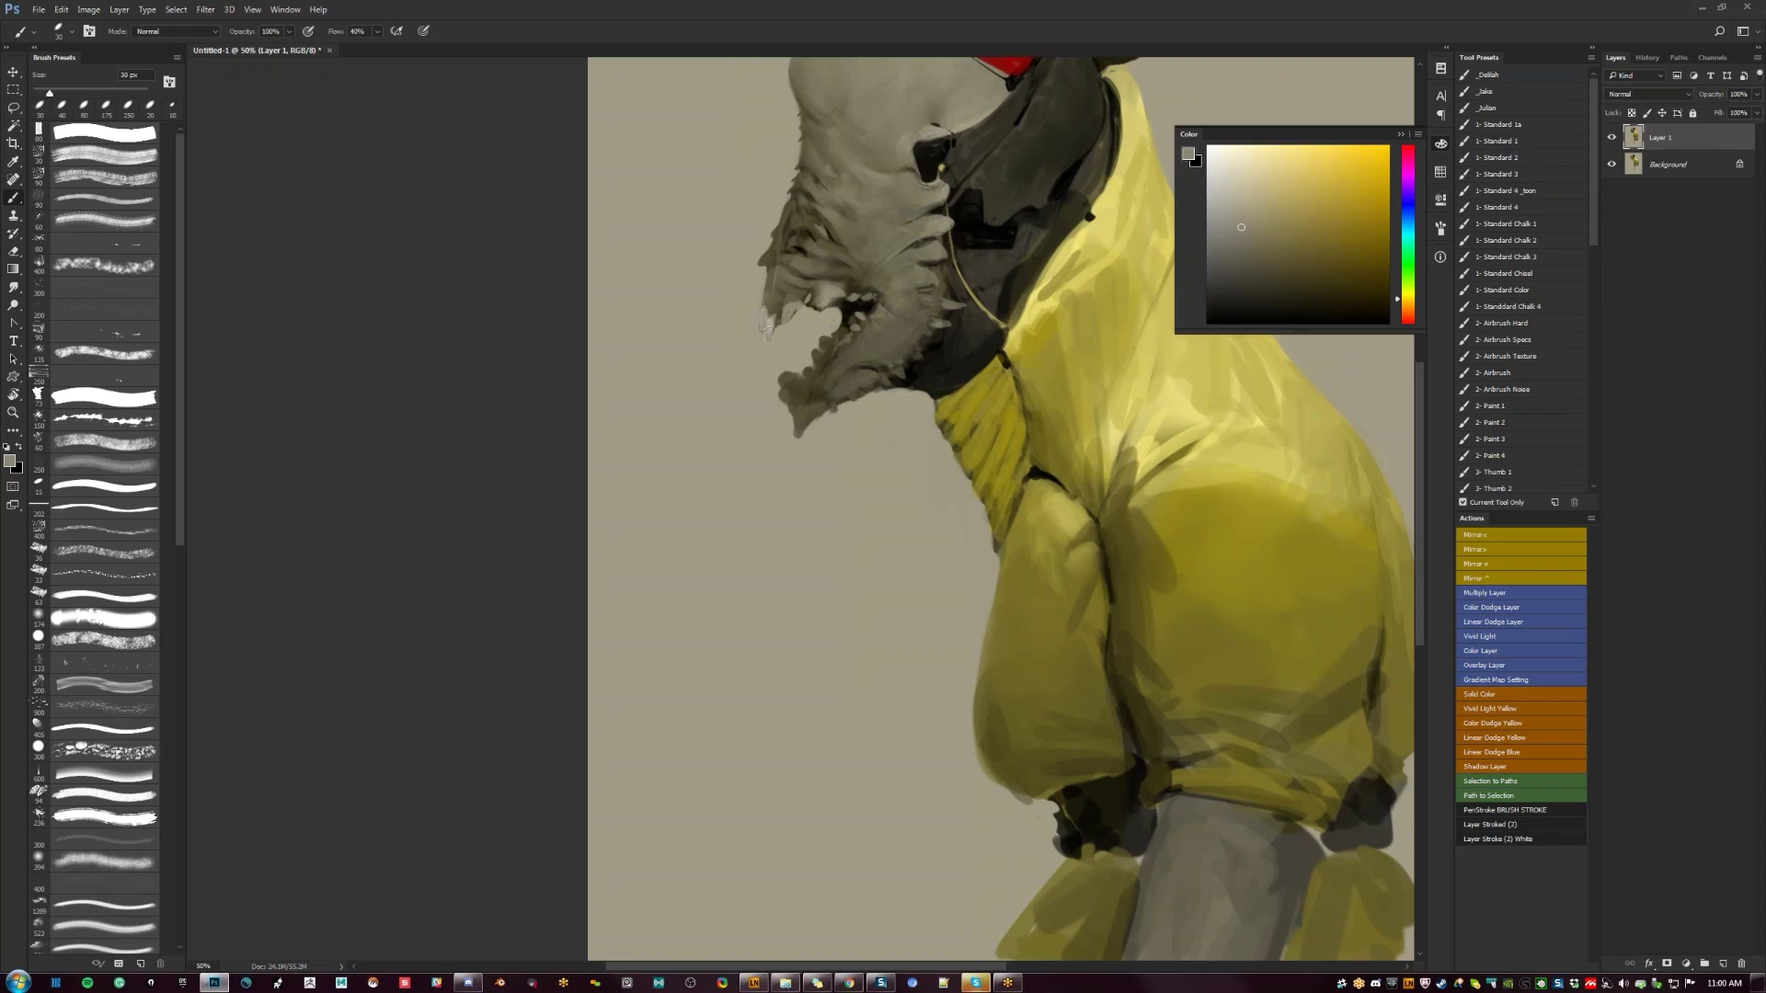
- Darken the area around the upper jaw's tip with black and a sampled dark grey, and flip the canvas horizontally
key("d")
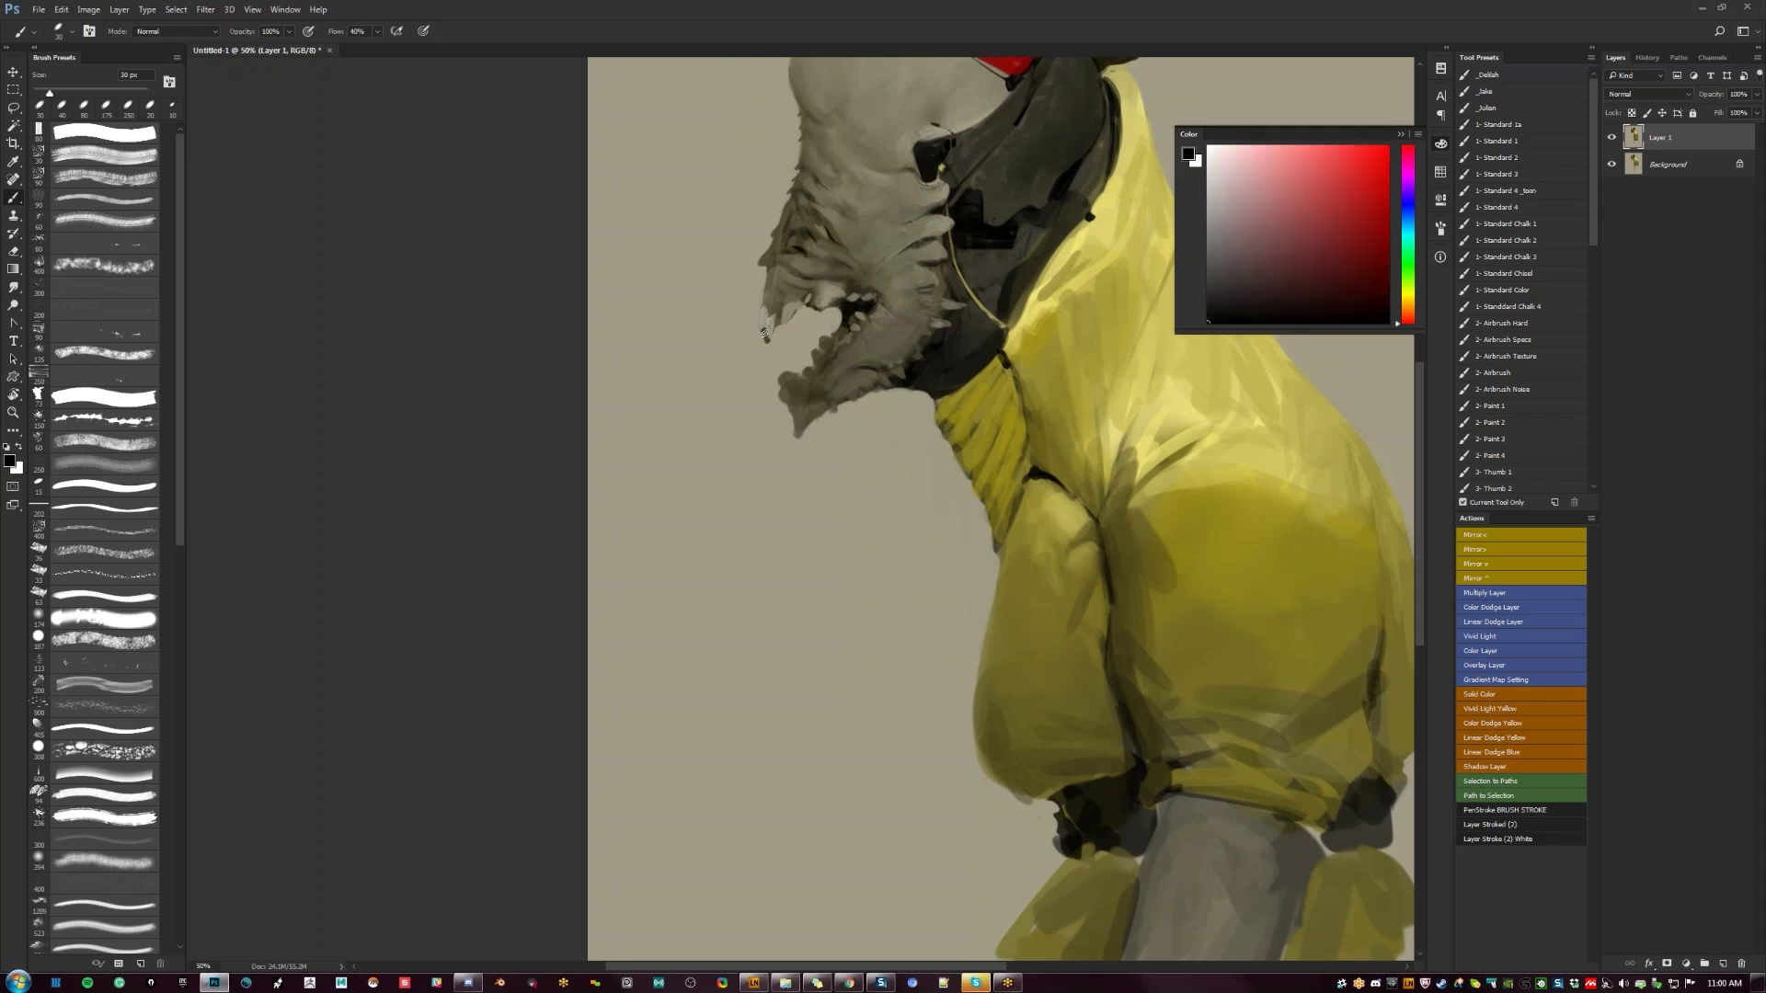
left_click(775, 311, "alt")
left_click_drag(764, 311, 770, 337)
key("ctrl+f")
left_click_drag(1196, 377, 827, 441)
key("ctrl+f")
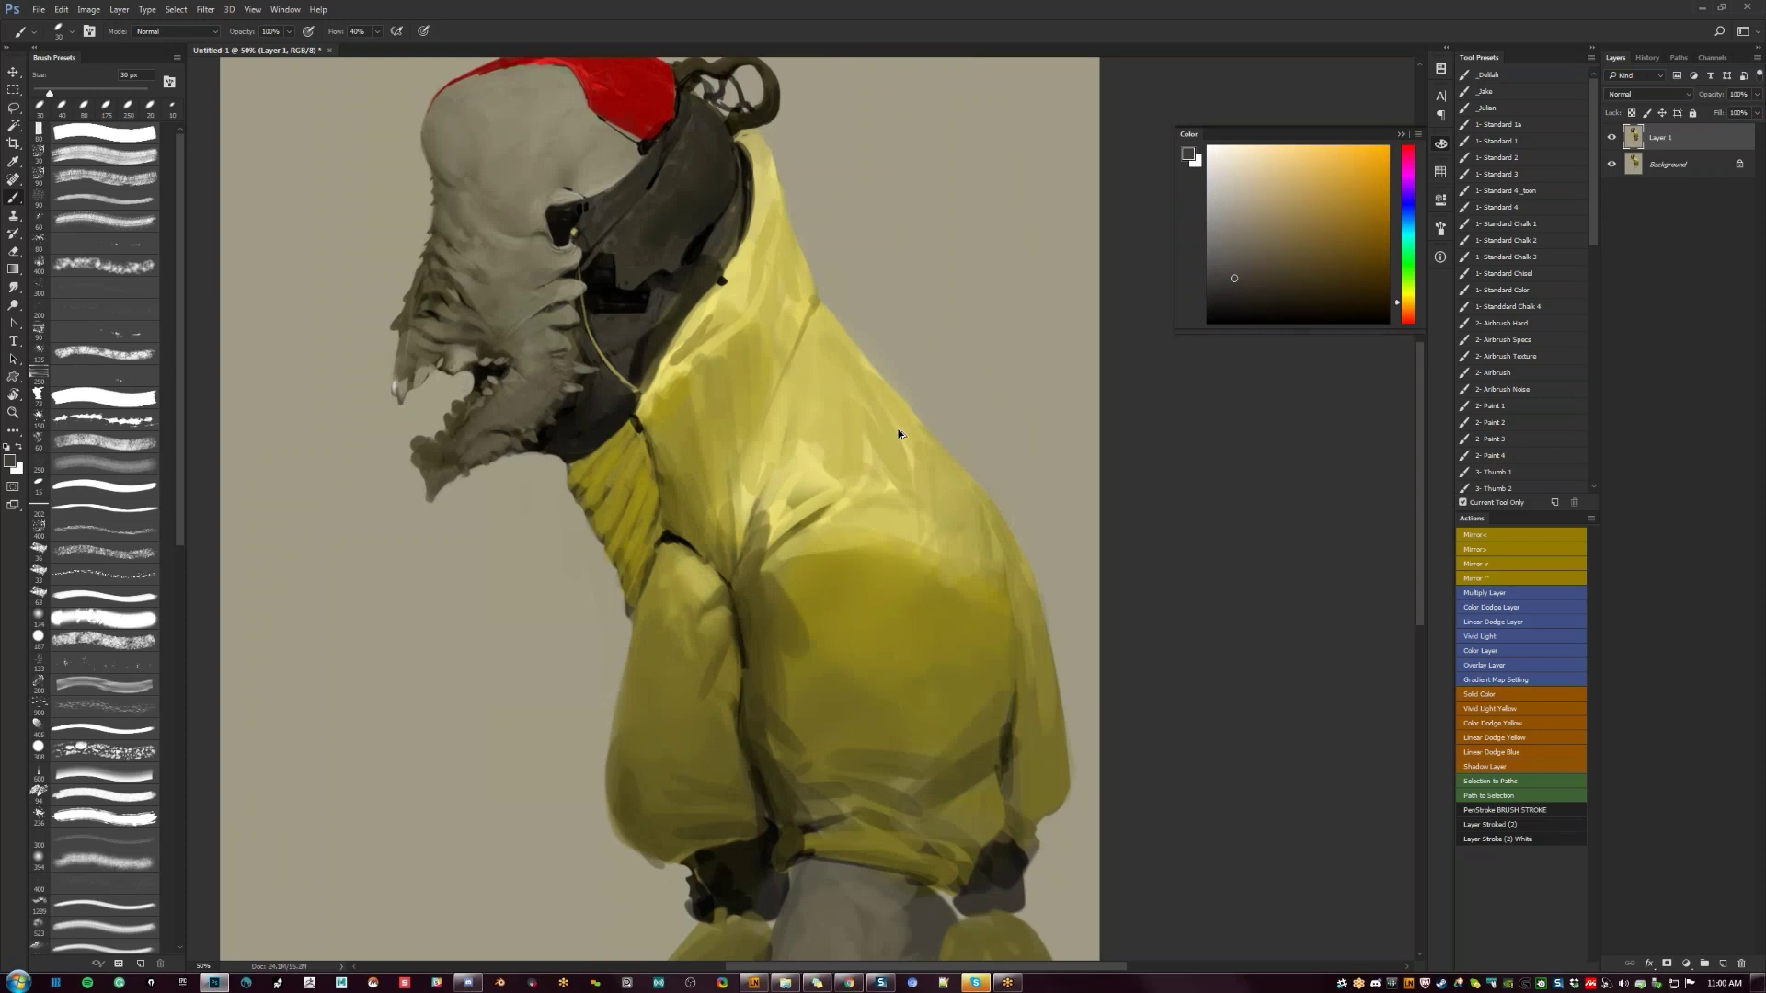
key("ctrl+f")
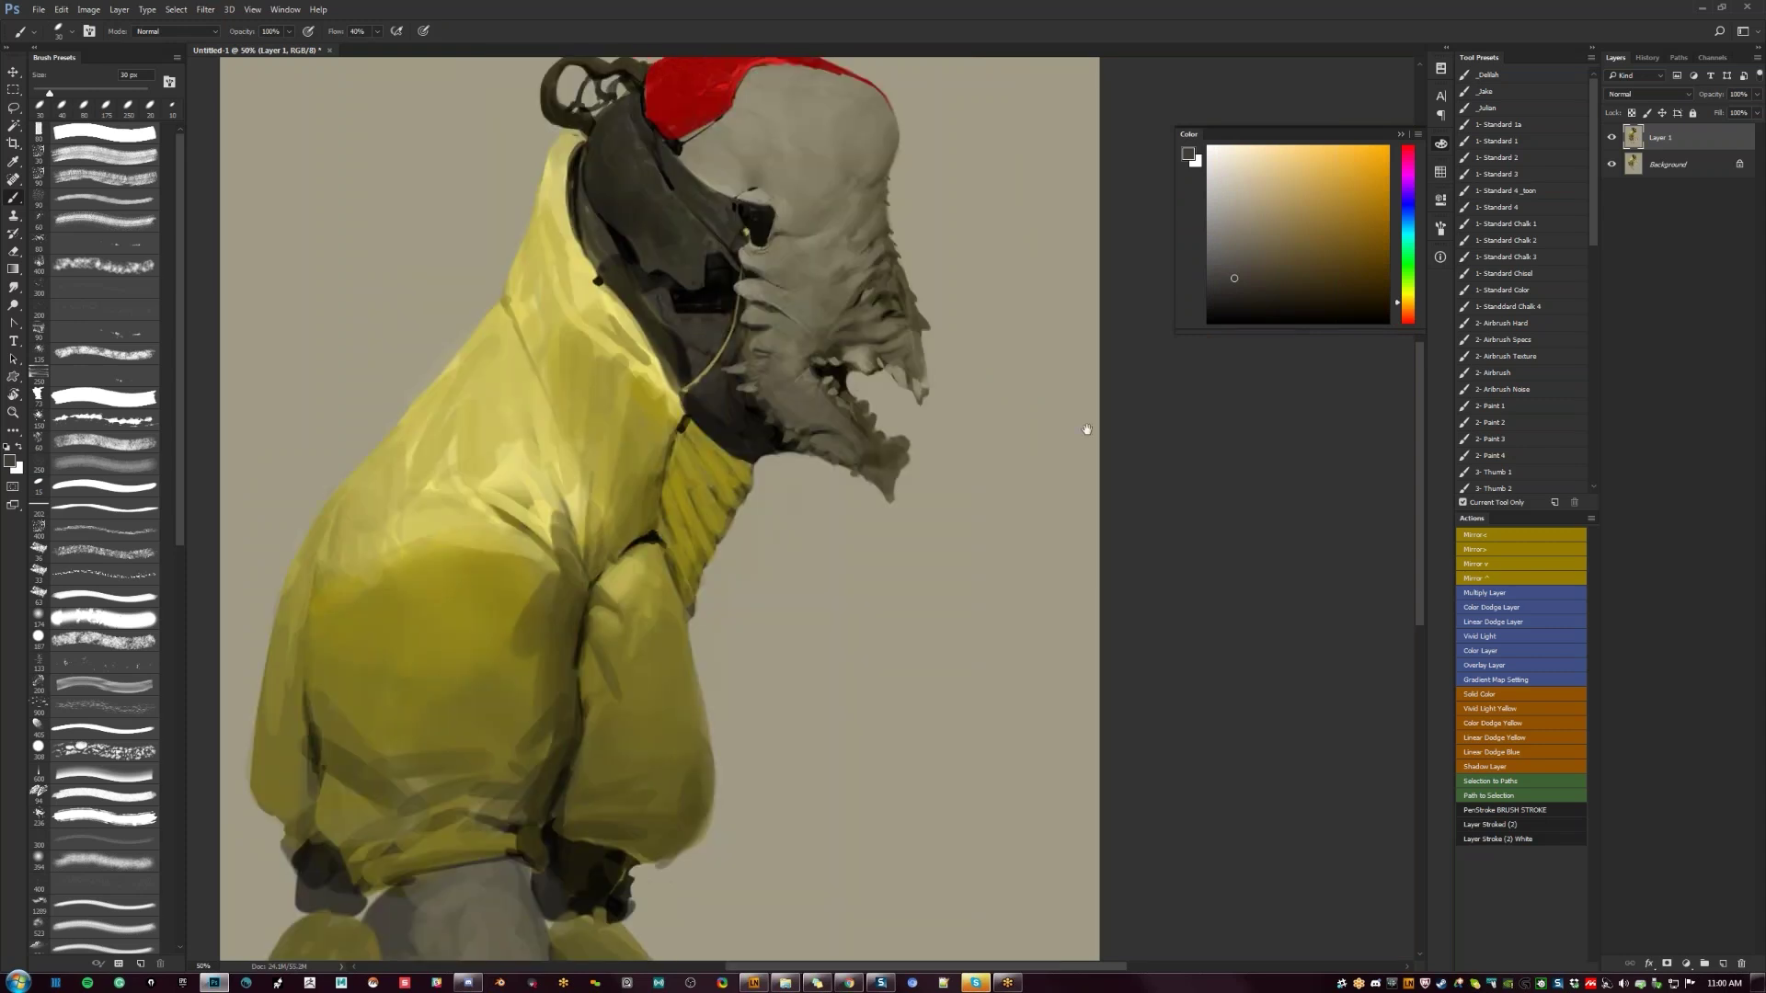
- Paint small light teeth along the upper jaw with a reduced brush and a pale beige lightened from the sampled grey
left_click_drag(1087, 426, 1055, 451)
left_click(845, 458, "alt")
left_click(843, 433)
left_click(847, 447, "ctrl")
key("[")
left_click(847, 422, "alt")
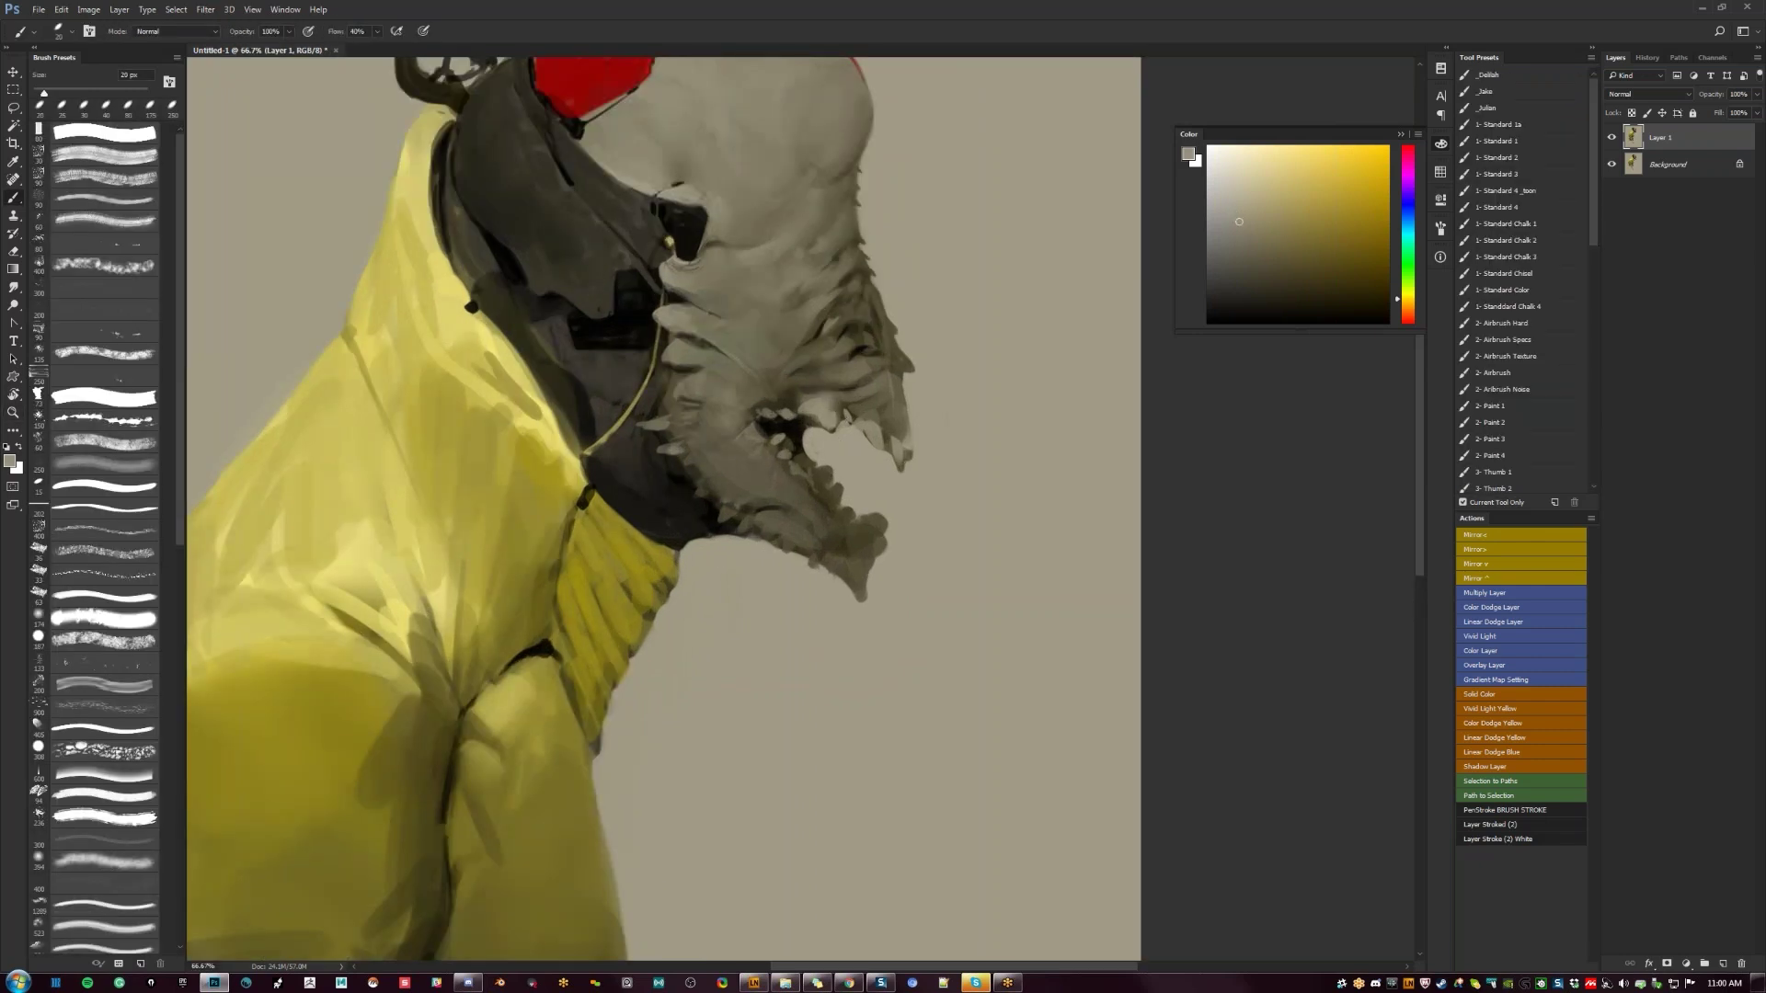
left_click(1253, 175)
left_click(826, 423)
left_click(815, 412)
left_click_drag(838, 410, 908, 449)
left_click(874, 439)
- Add light teeth at the back of the mouth and the start of the lower jaw, and flip the canvas horizontally
left_click_drag(780, 455, 788, 450)
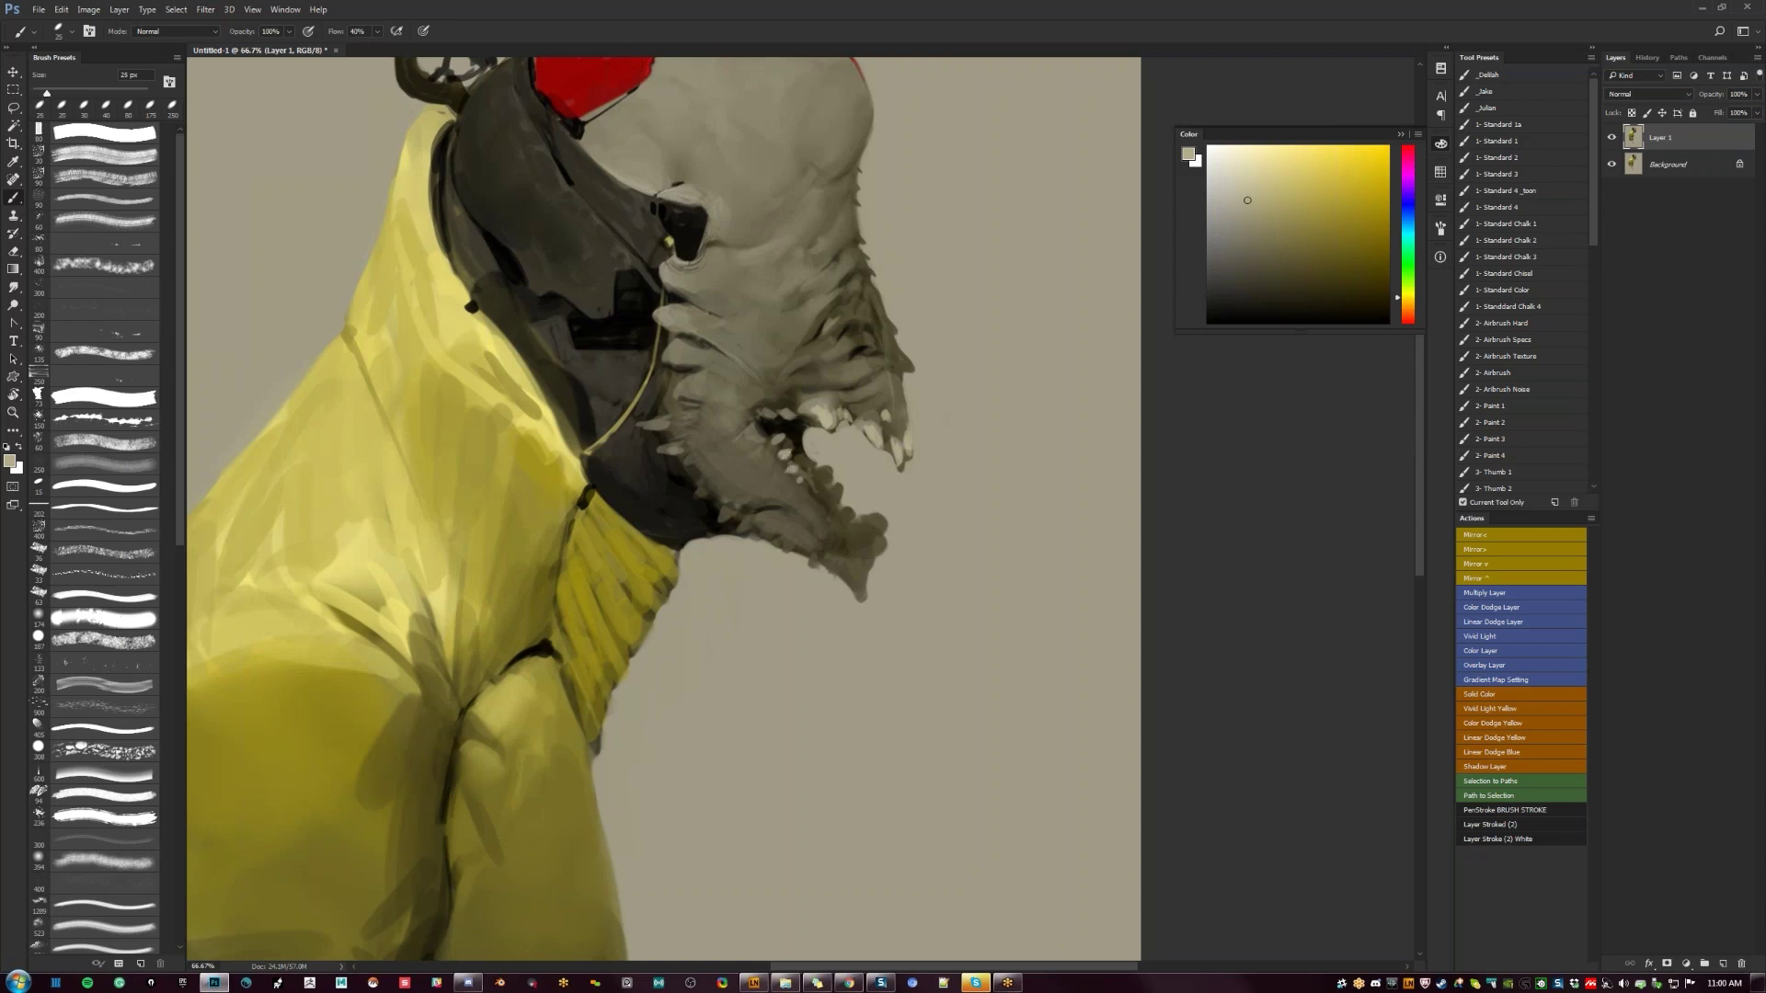
left_click_drag(760, 450, 751, 432)
left_click_drag(760, 411, 769, 410)
key("z")
key("ctrl+minus")
key("ctrl+minus")
key("ctrl+minus")
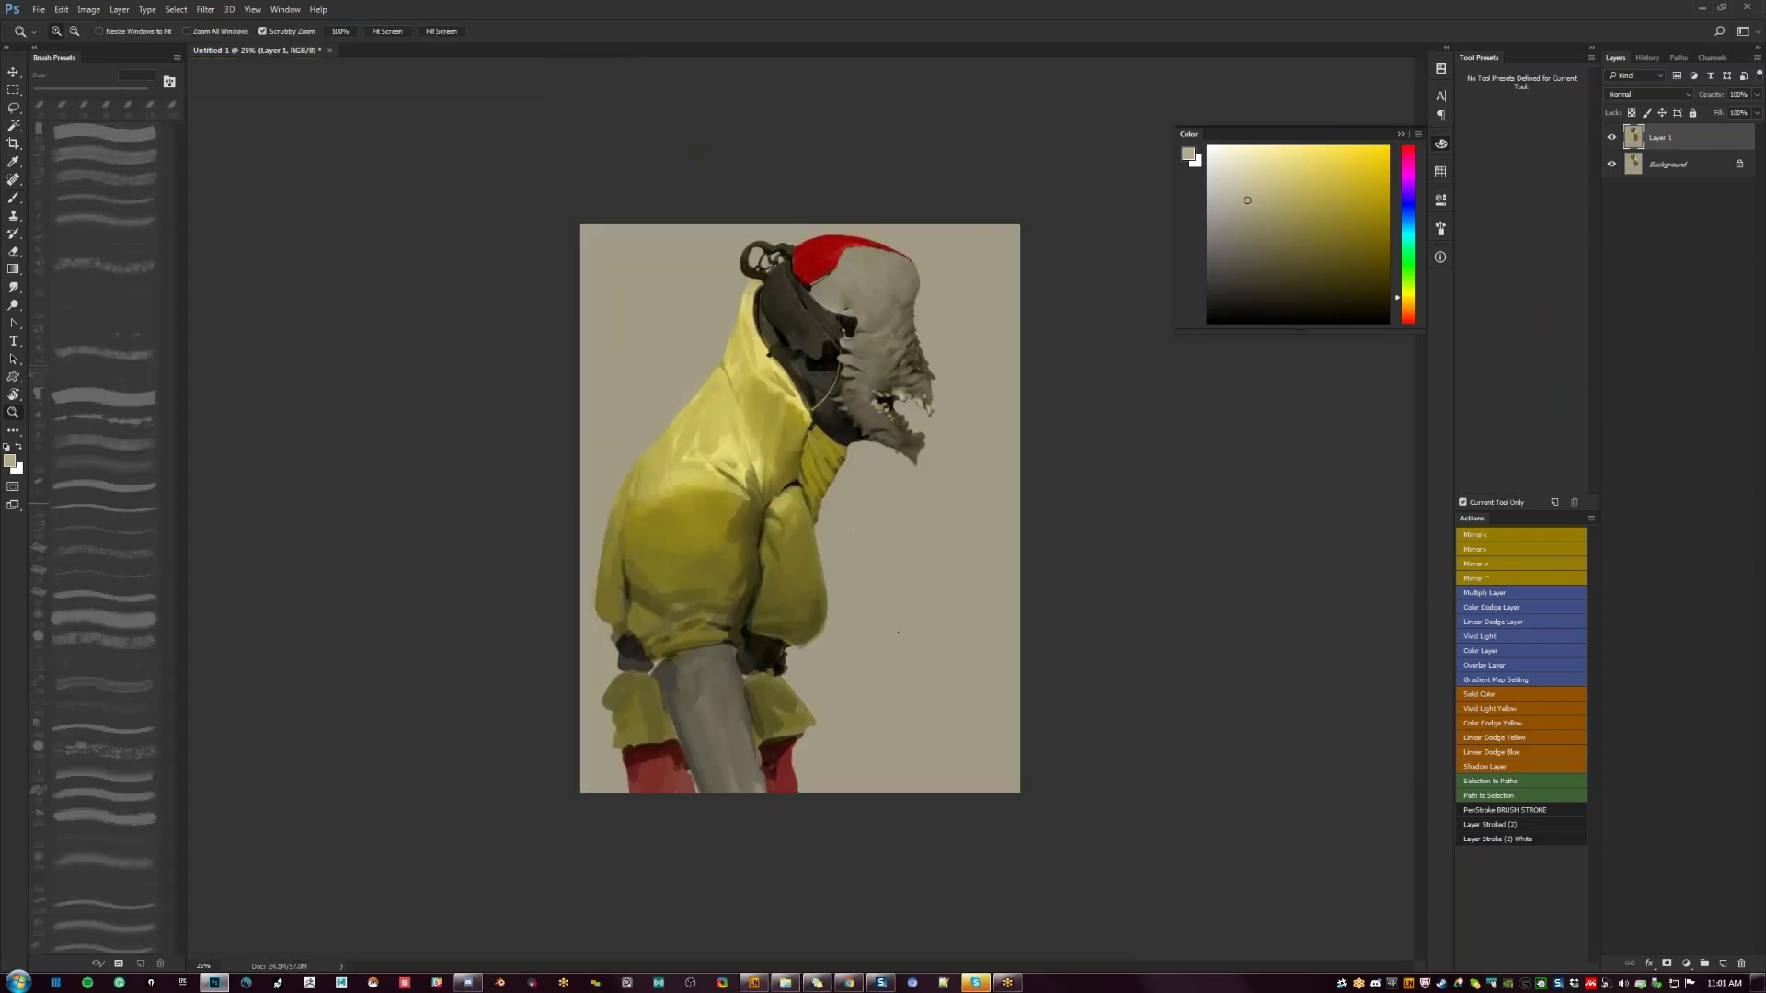
key("ctrl+shift+h")
- Paint pale teeth near the lower jaw's front tip and flip the canvas horizontally
left_click(700, 430)
left_click(700, 429)
key("b")
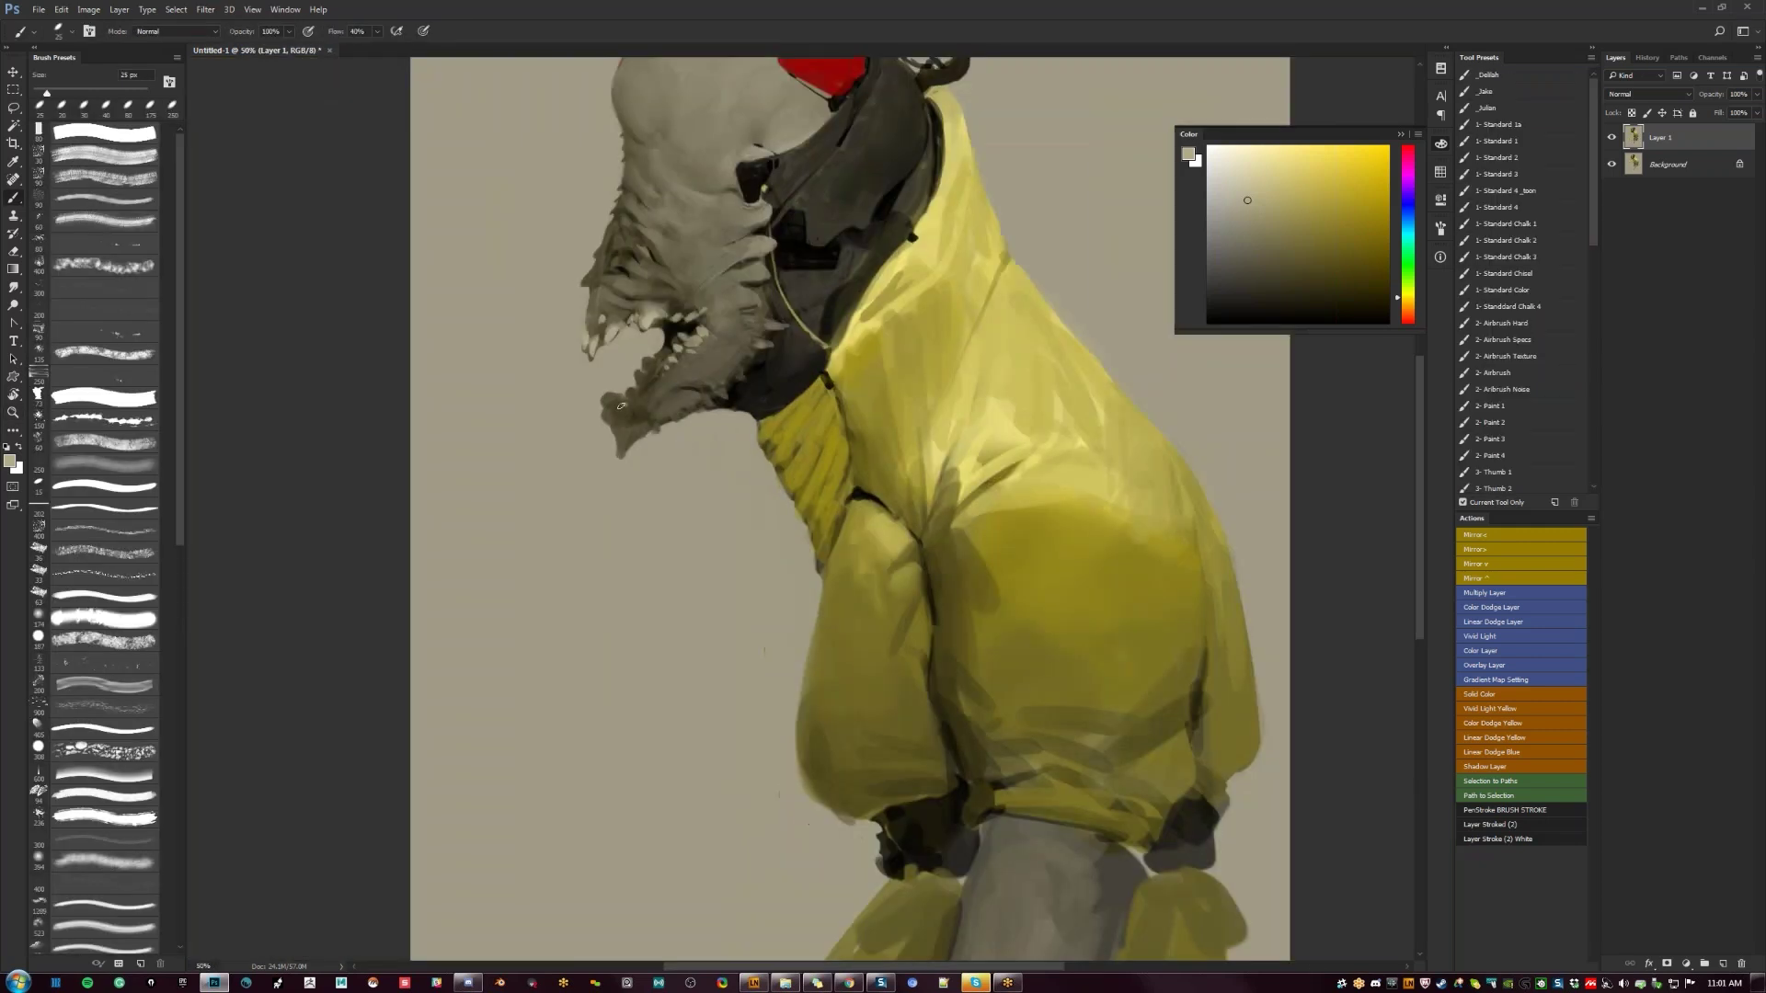
left_click_drag(622, 406, 629, 405)
left_click_drag(622, 411, 615, 416)
left_click_drag(978, 467, 885, 540)
key("ctrl+shift+h")
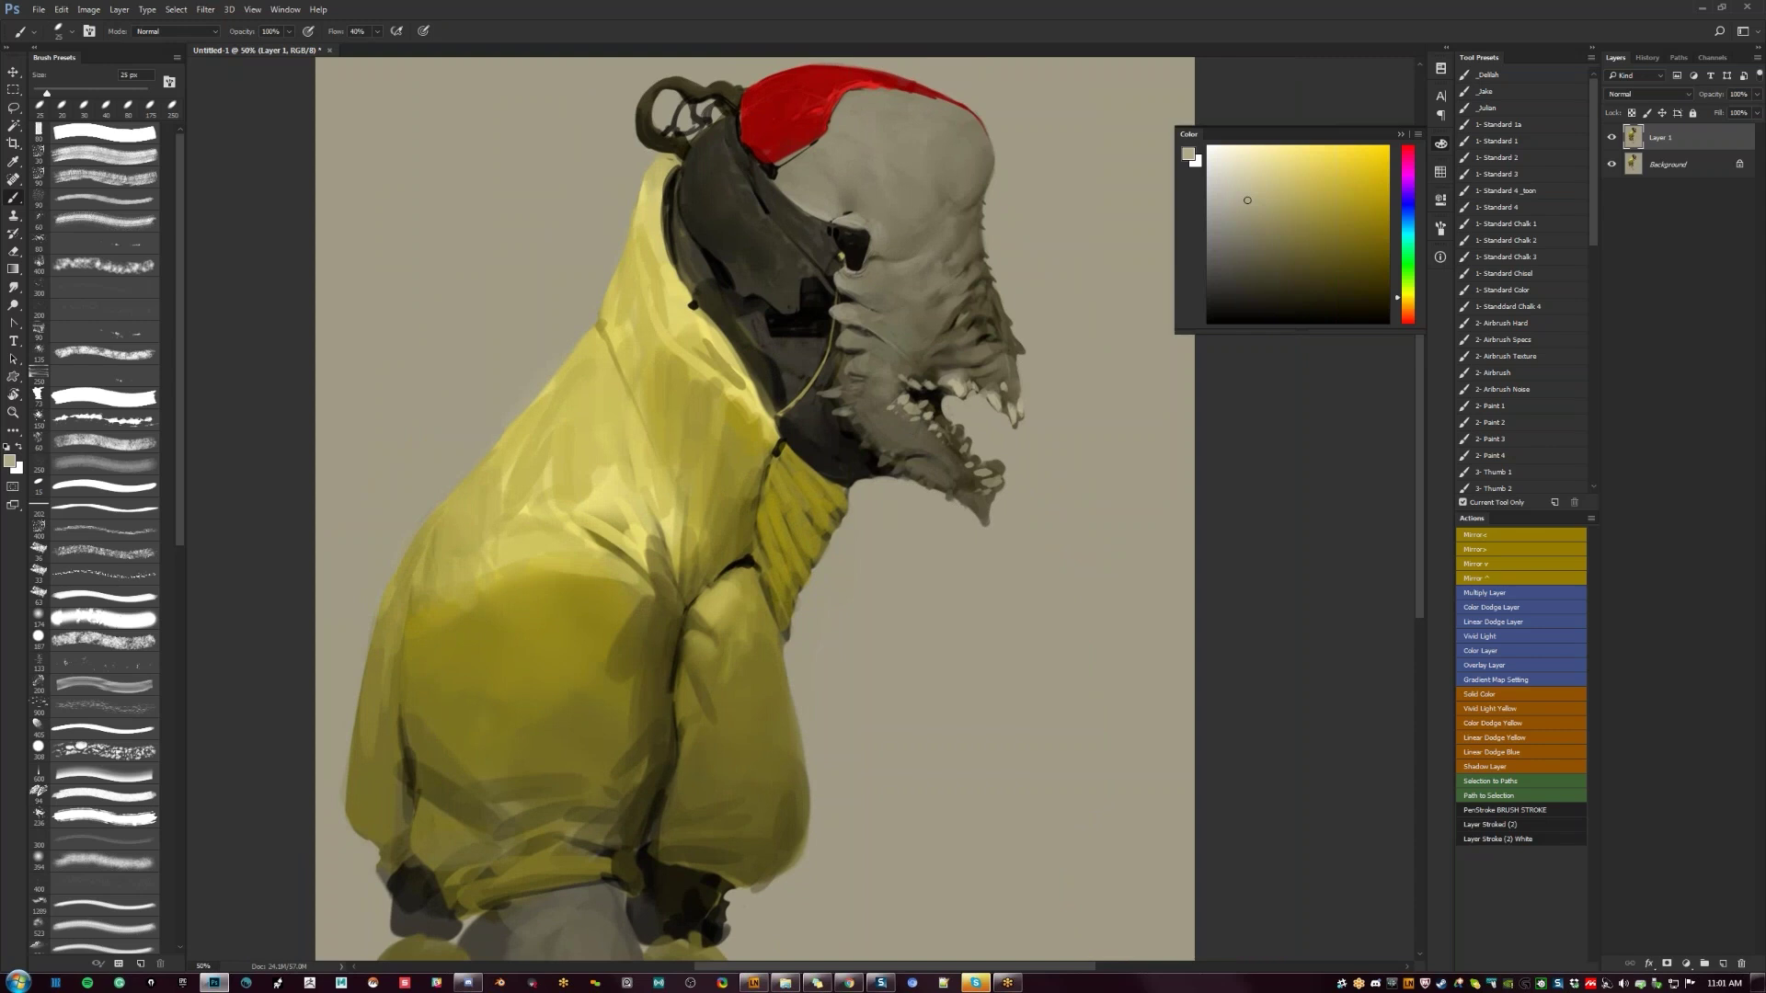
- Darken the gums and mouth corner around the teeth with black and sampled dark greys, and flip the canvas horizontally
key("d")
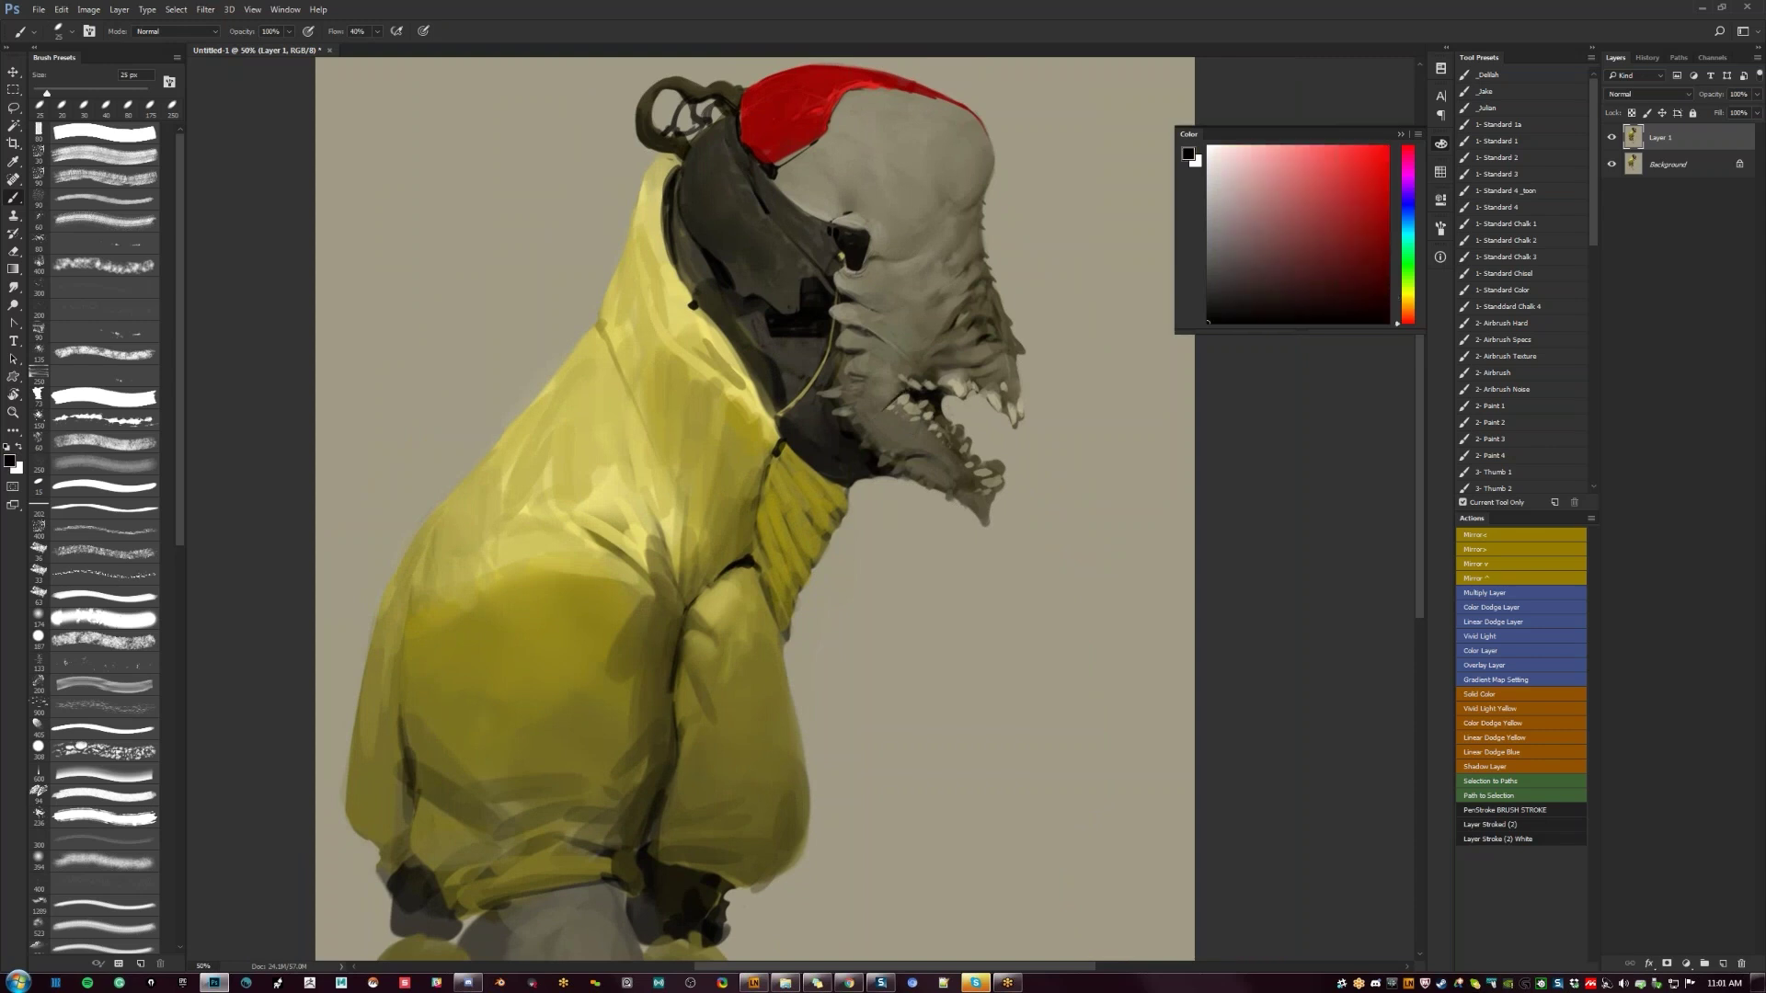
left_click(756, 229, "alt")
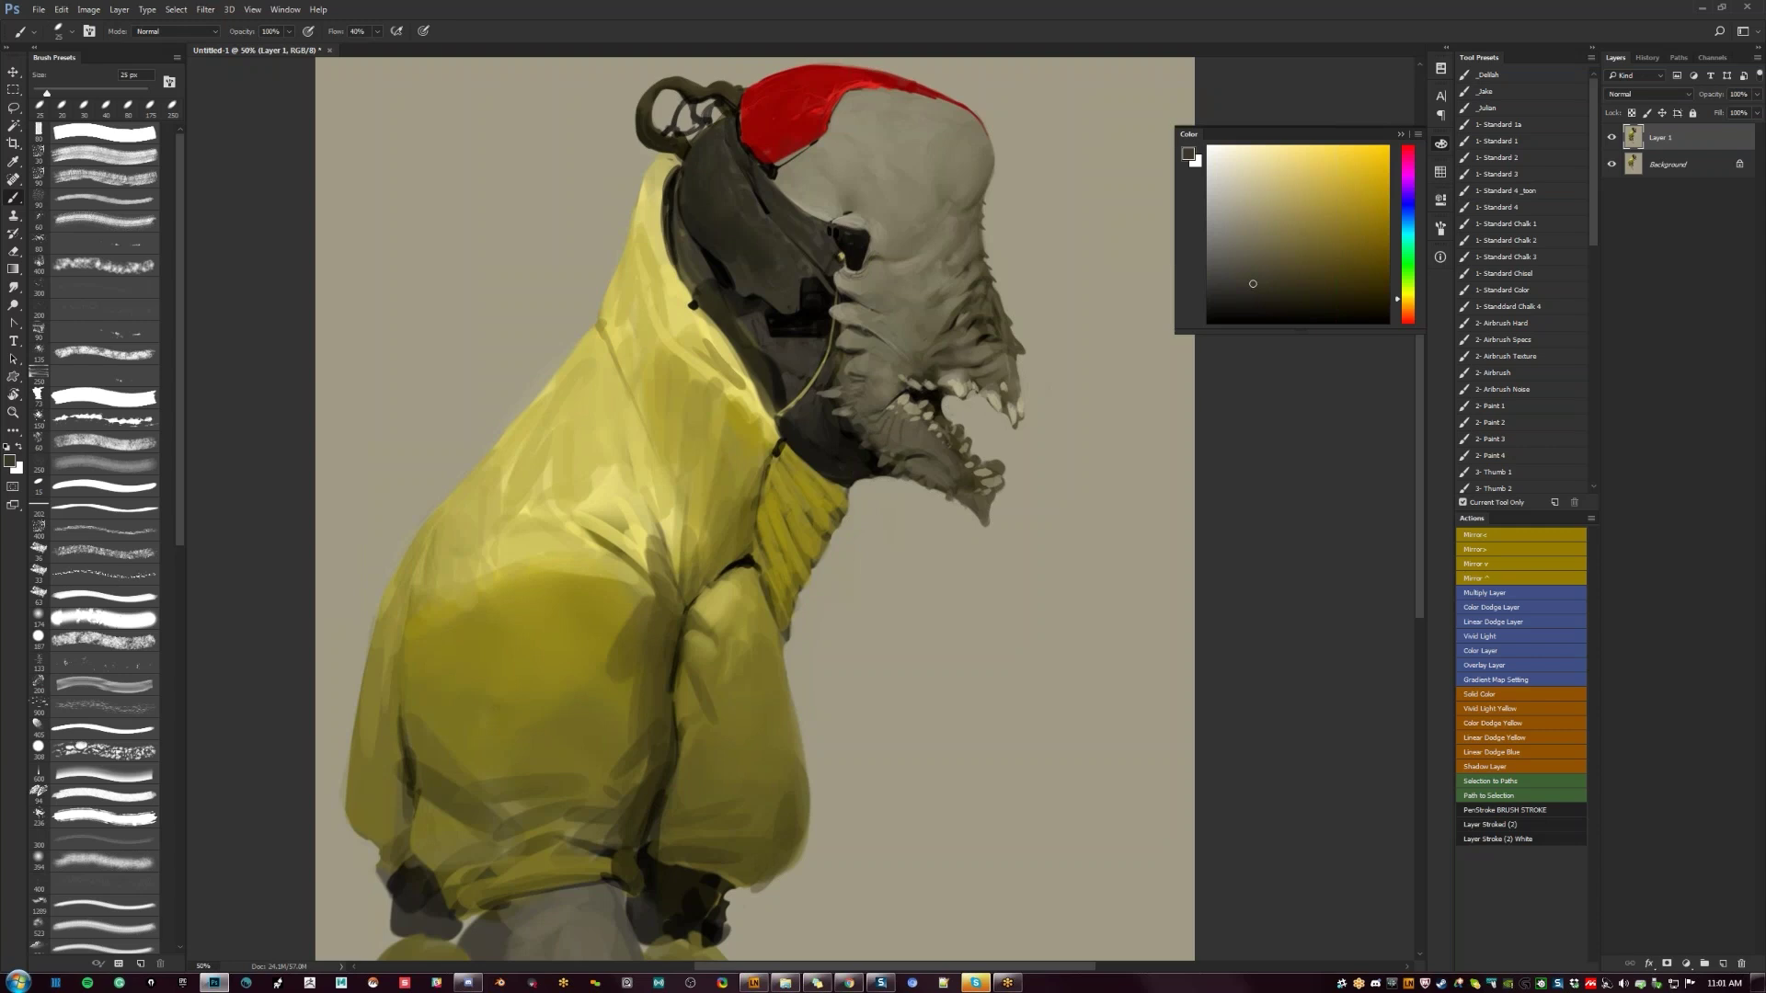
left_click_drag(896, 377, 907, 374)
key("d")
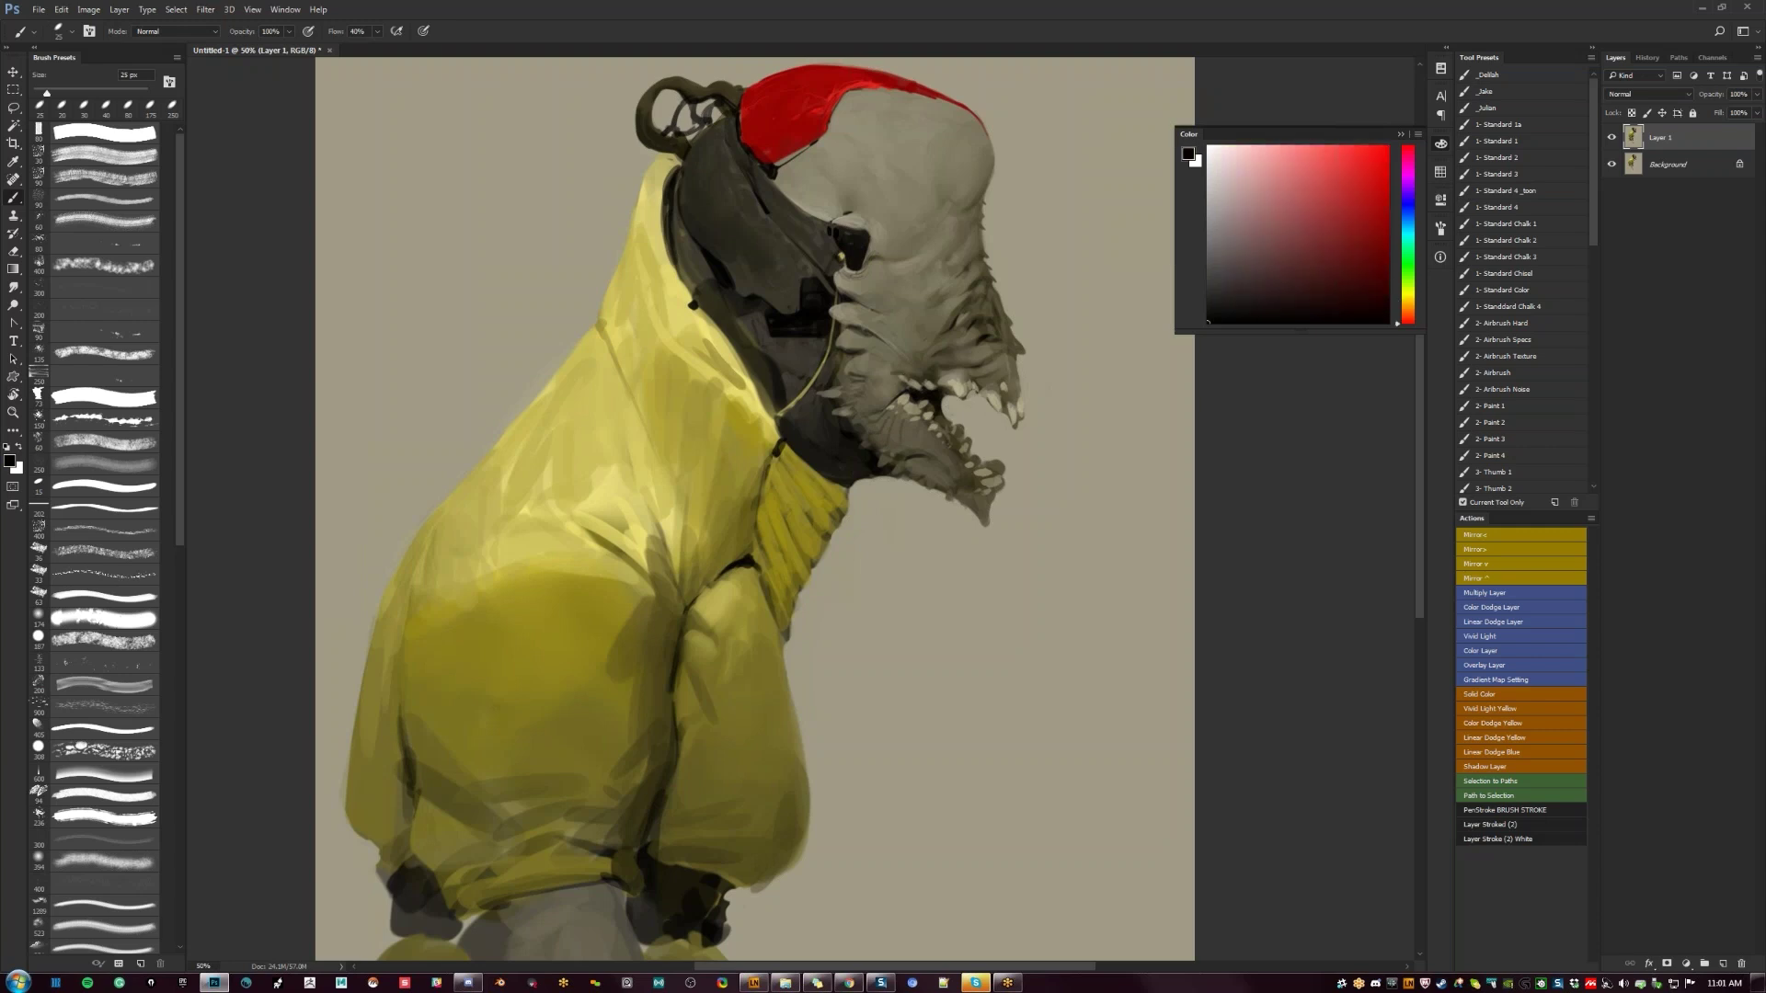
left_click(905, 377, "alt")
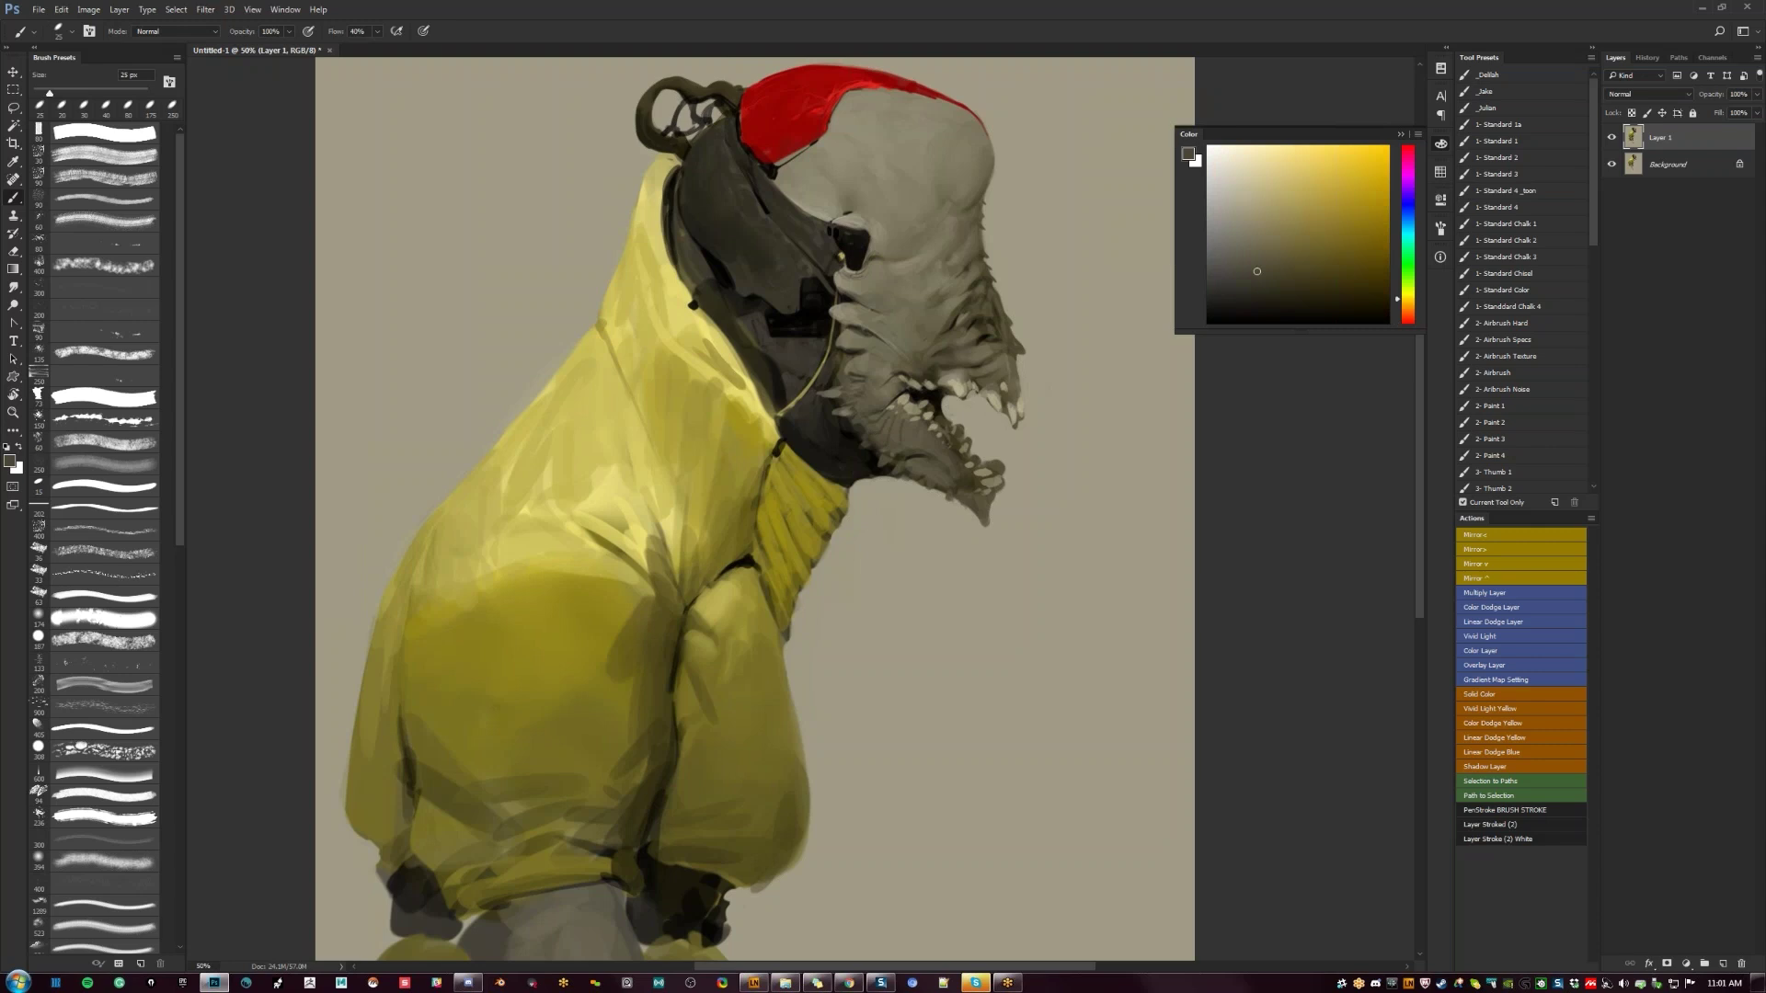
key("bracketright")
left_click(838, 394, "alt")
key("z")
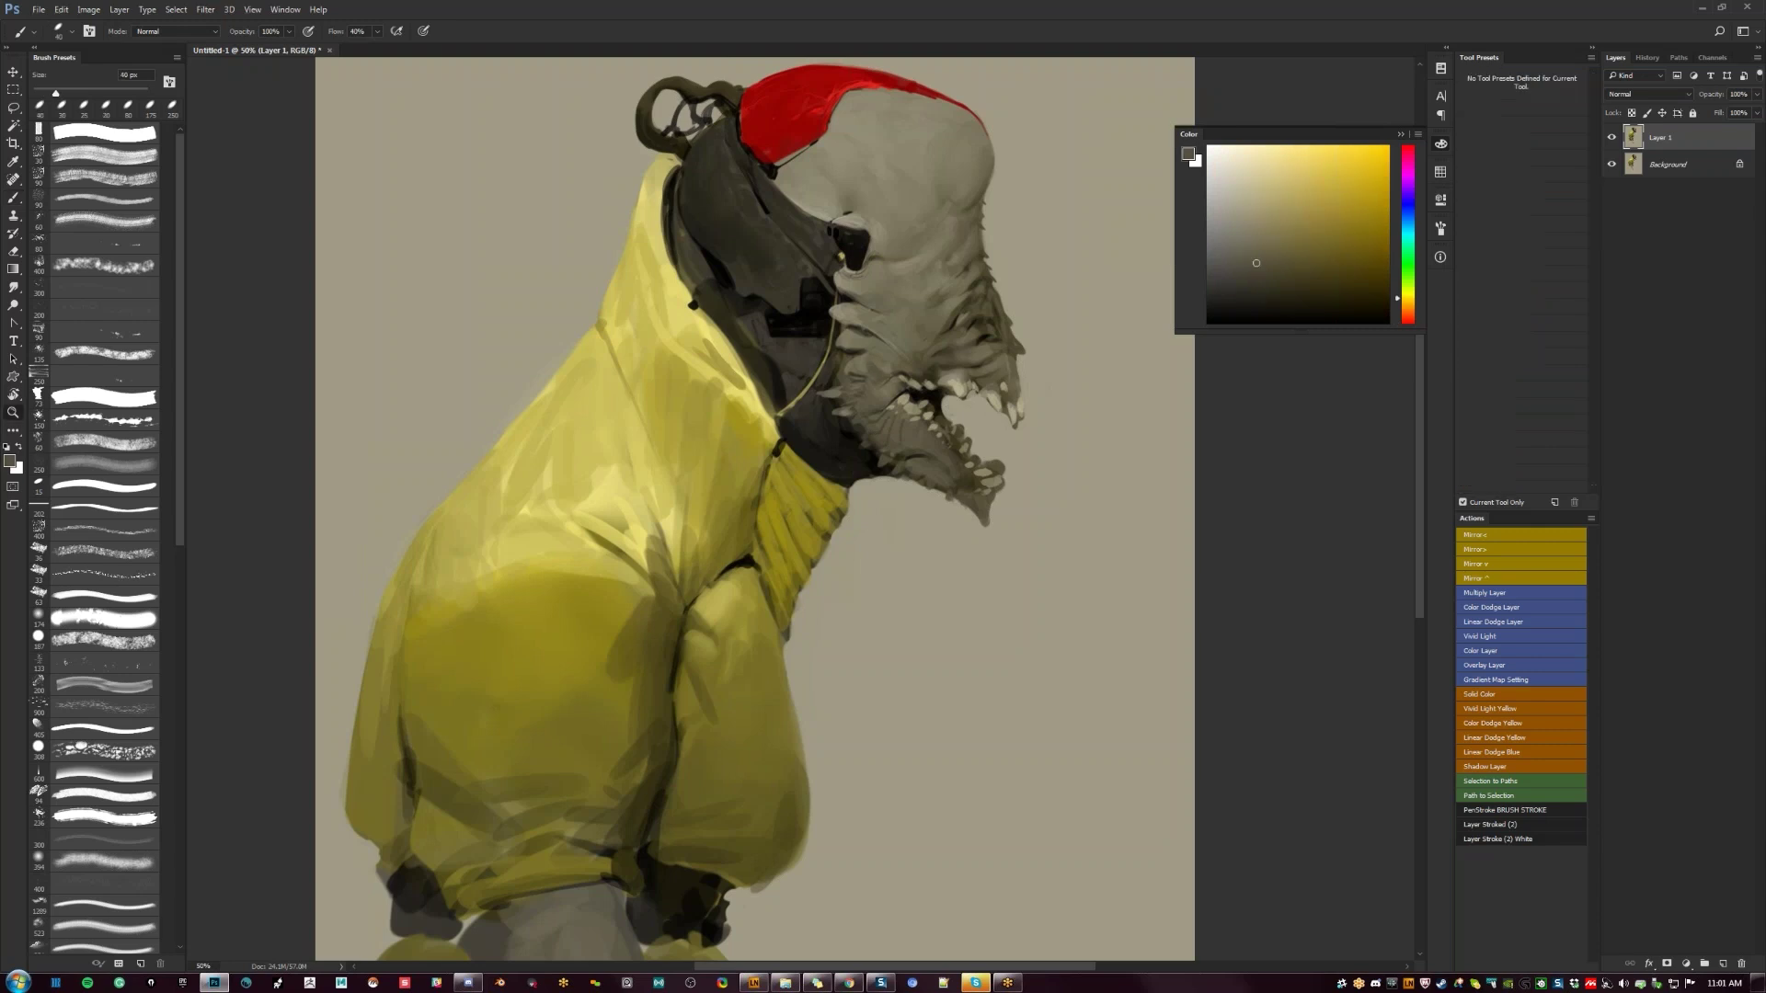
left_click(874, 405, "alt")
key("ctrl+shift+h")
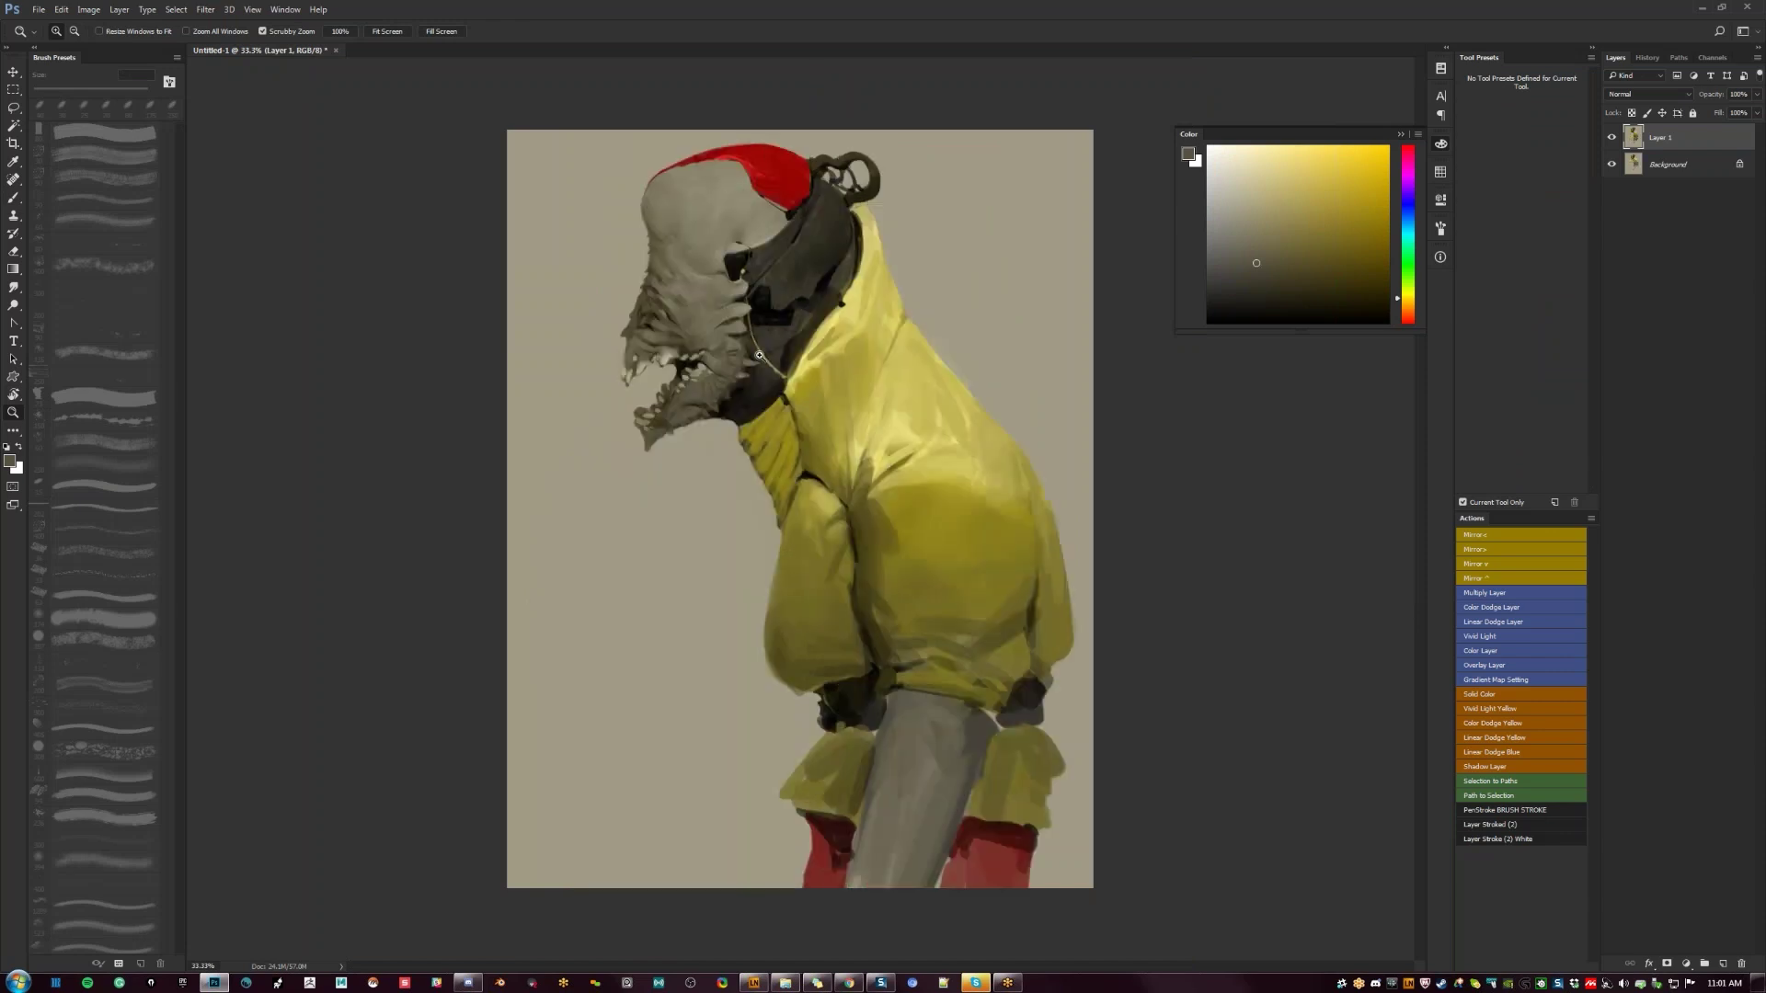
- Shade the front edge of the forehead with a 100 px brush, using greys sampled from the head
left_click(696, 288)
key("b")
key("bracketright")
key("bracketright")
key("bracketright")
key("bracketright")
key("bracketright")
key("bracketright")
key("bracketright")
left_click(627, 162, "alt")
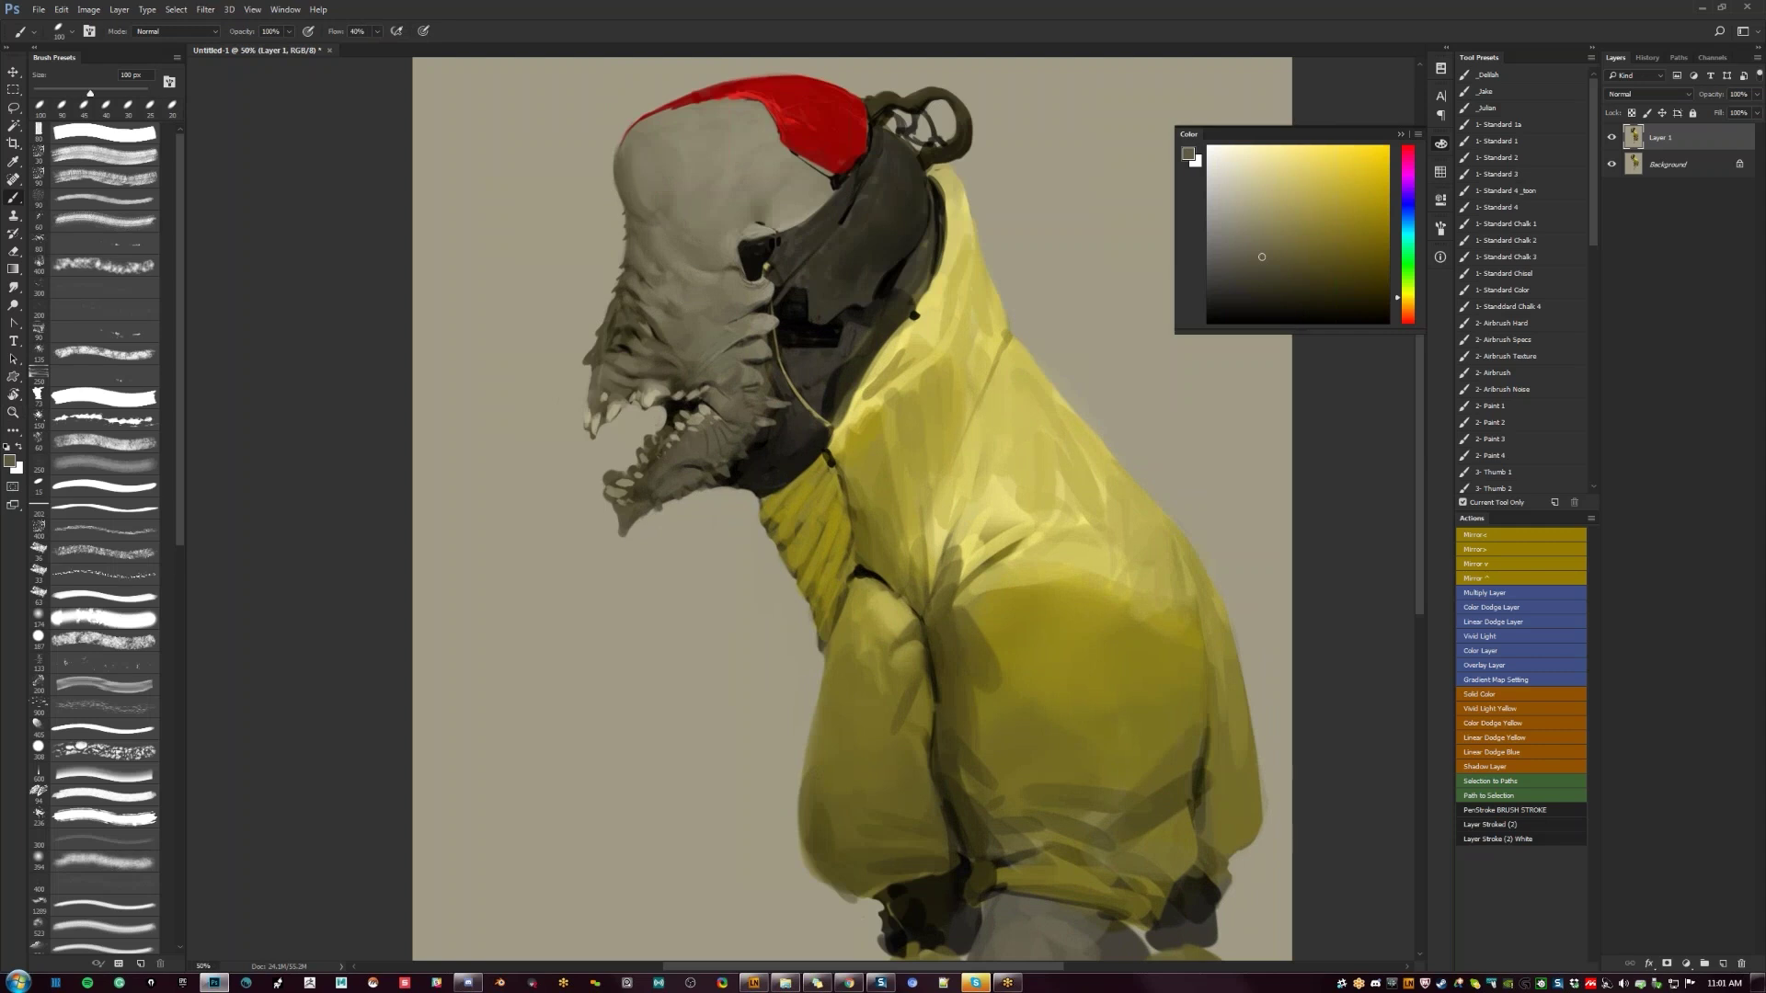
left_click(652, 232, "alt")
left_click(641, 136, "alt")
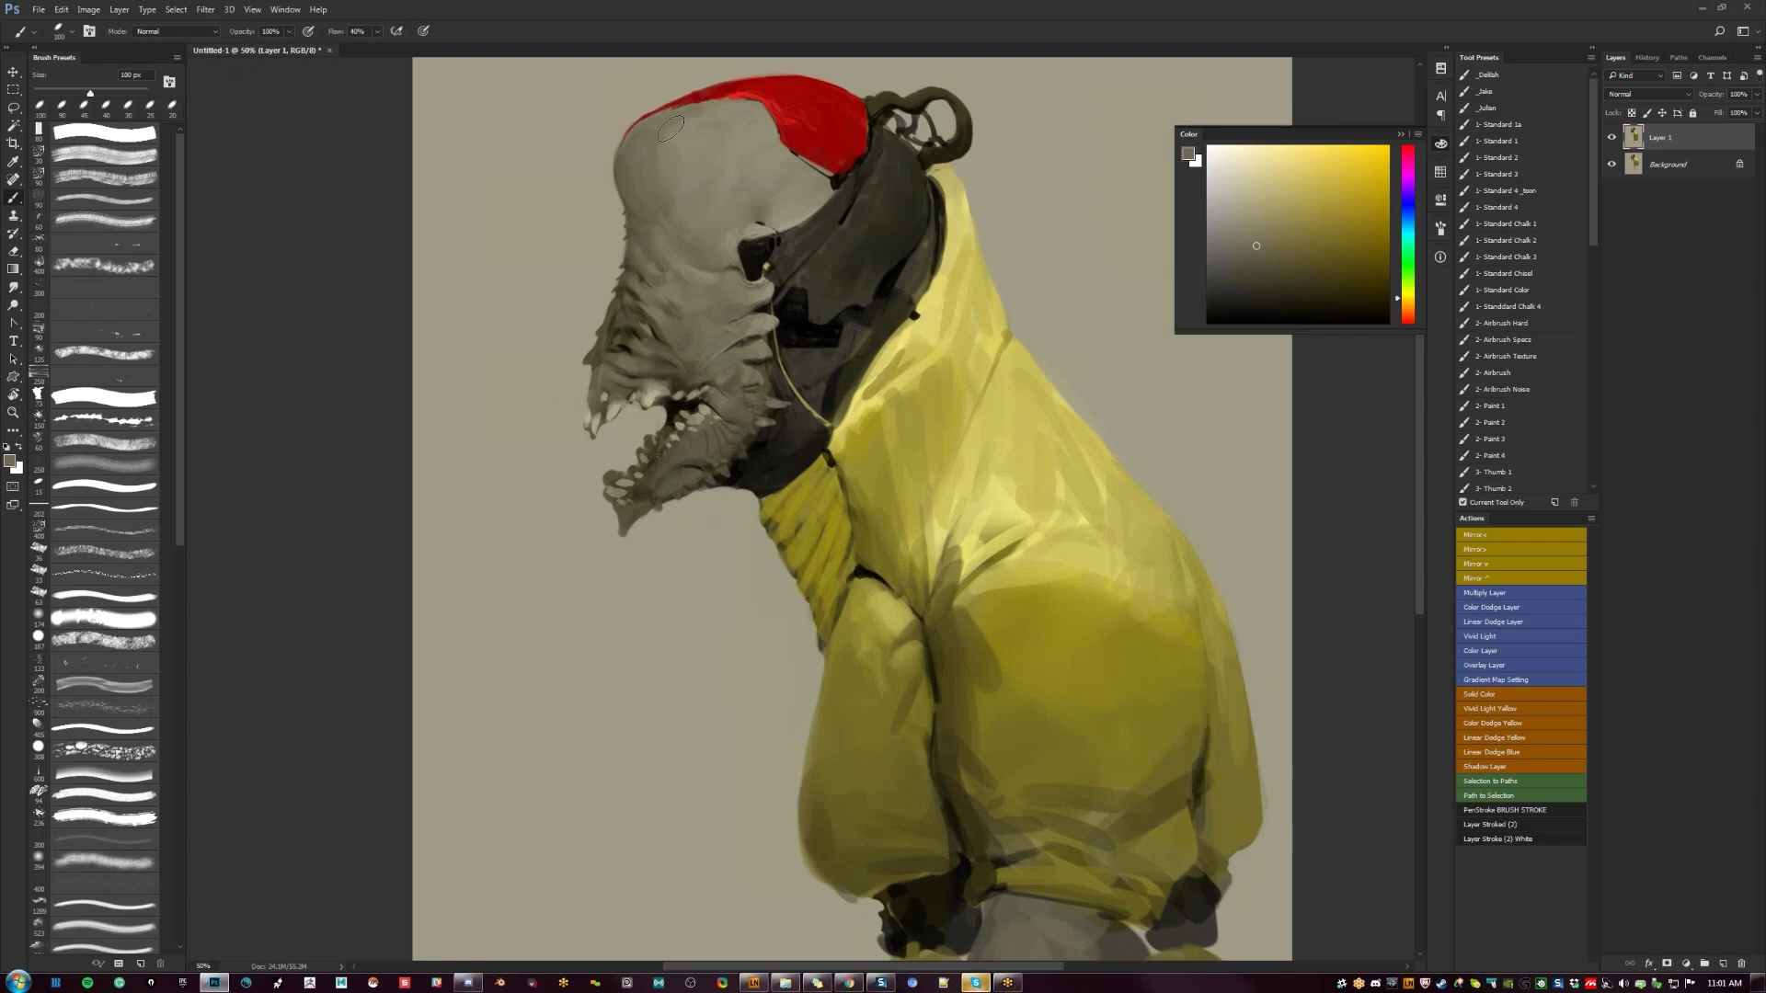
- Blend the forehead shading below the red cap with the Smudge tool and flip the canvas horizontally
key("r")
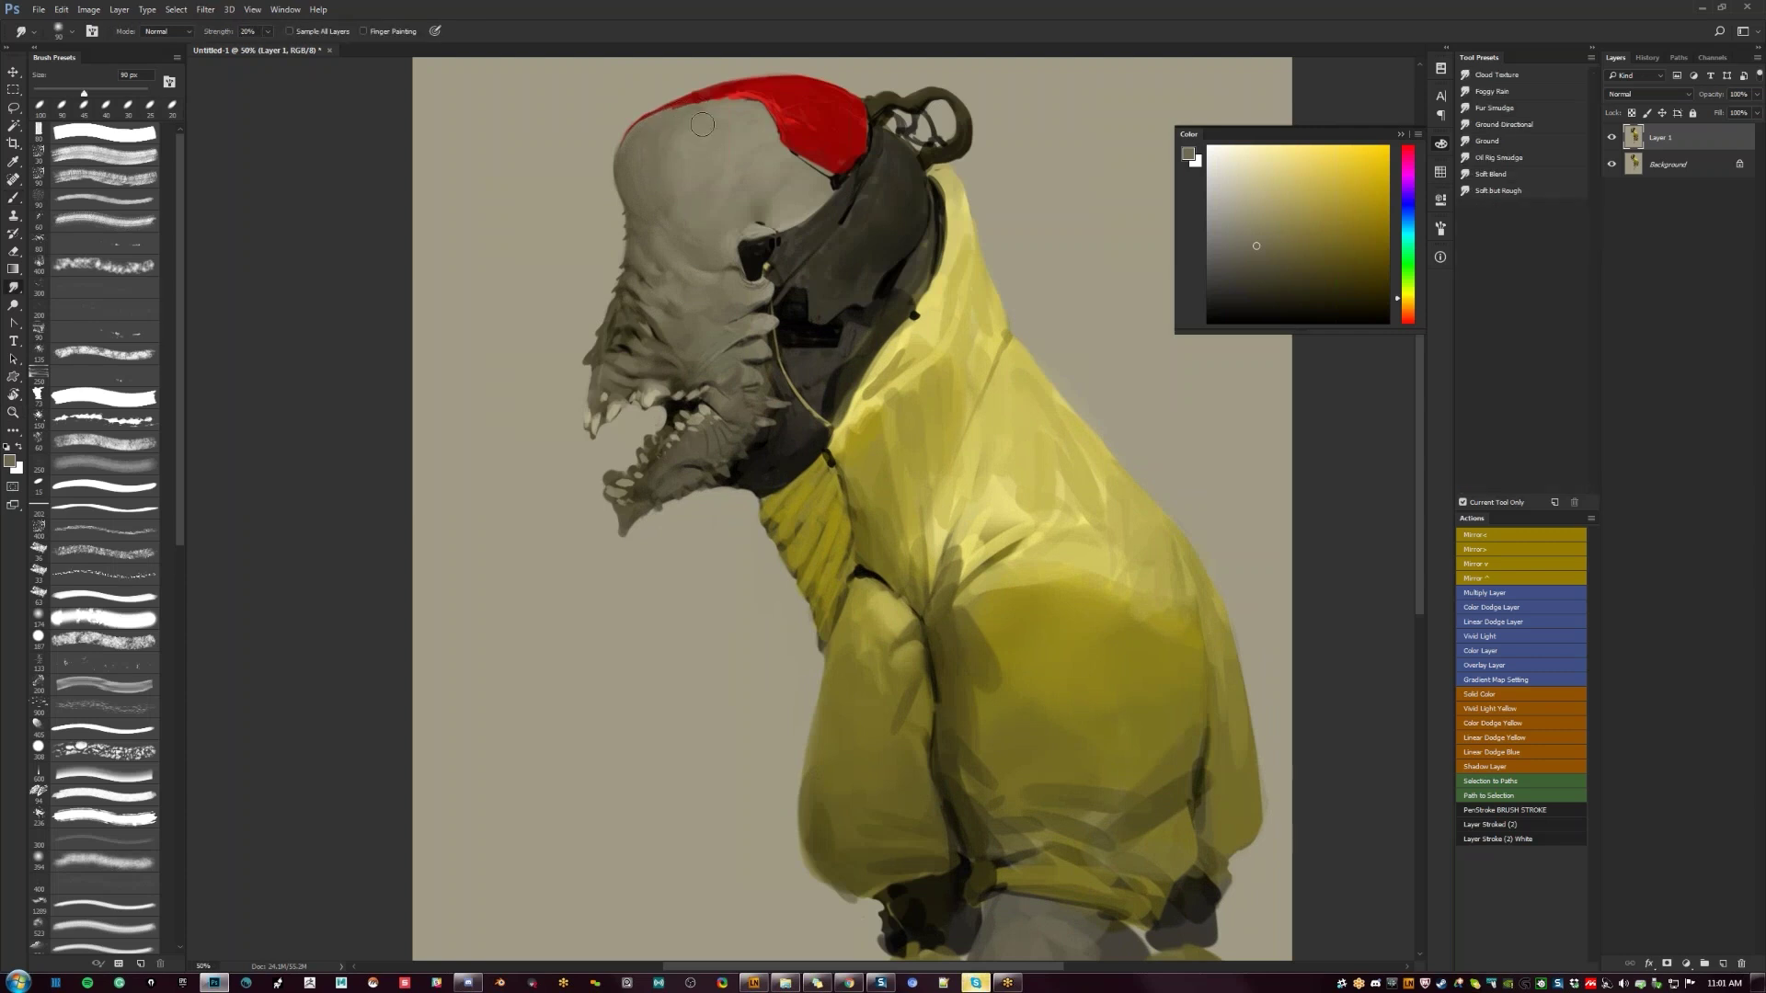
key("ctrl+shift+h")
left_click_drag(1041, 208, 861, 244)
key("b")
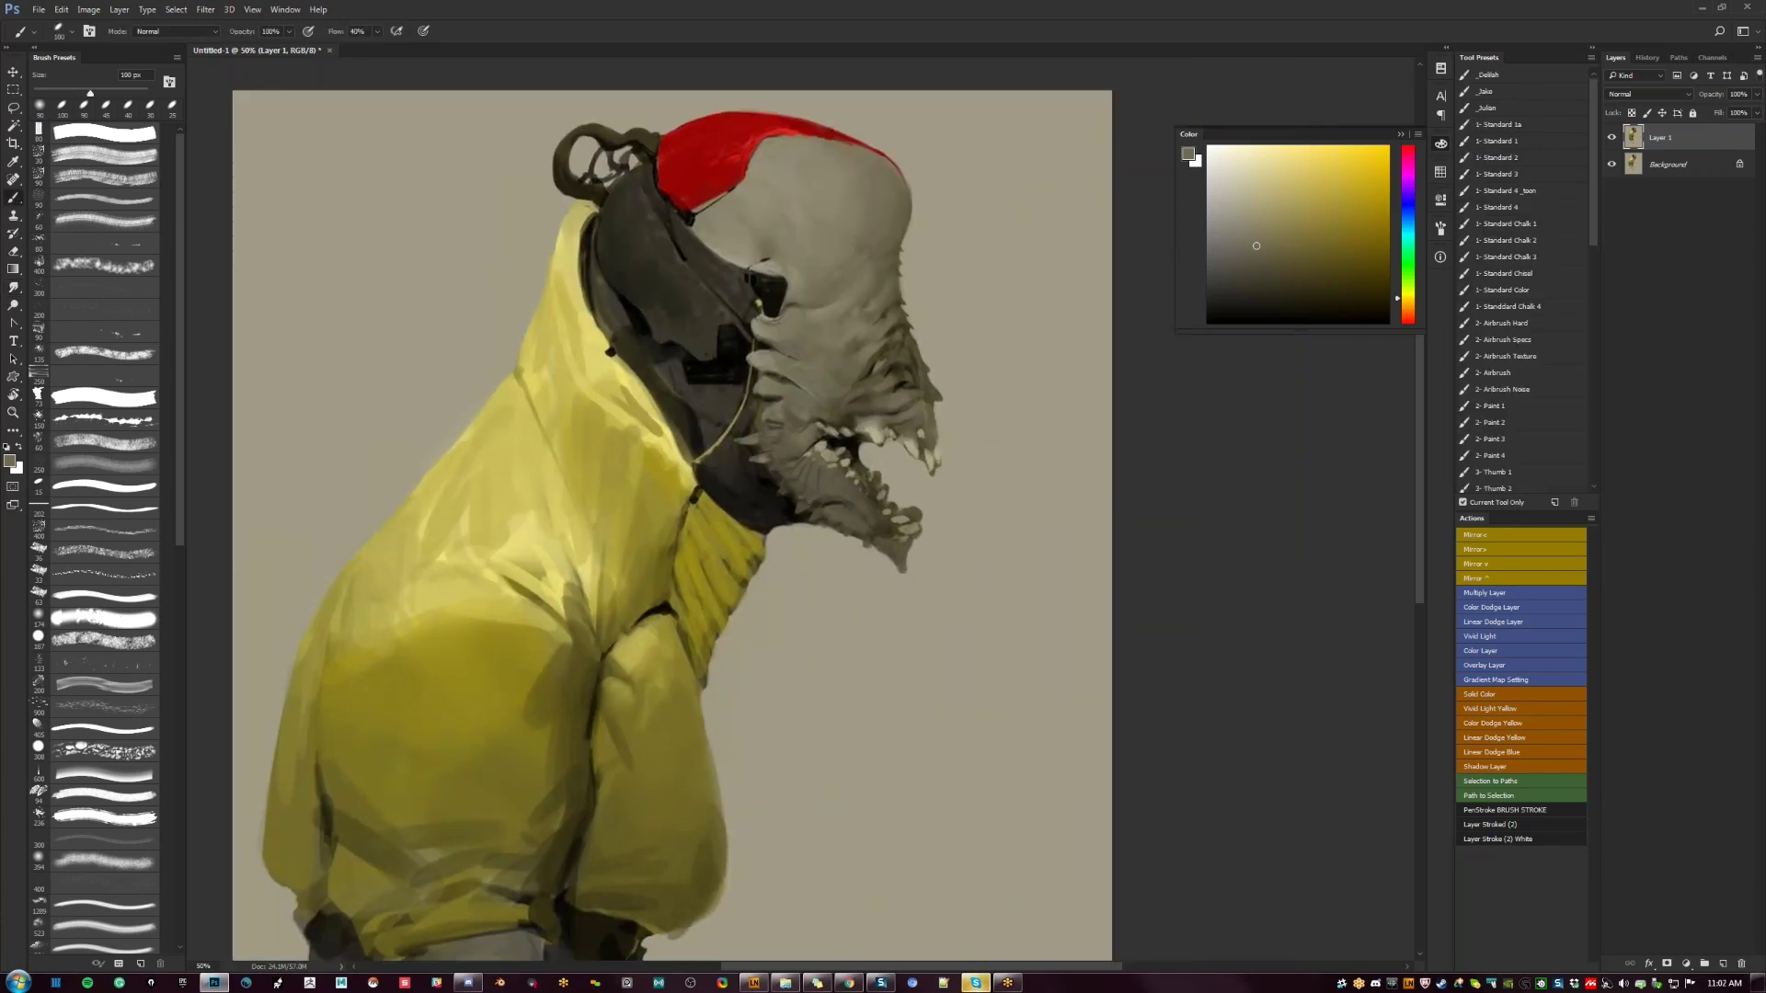
key("r")
- Retouch the face with a reduced brush in sampled grey and review the whole figure at reduced size
key("b")
key("bracketleft")
key("bracketleft")
key("bracketleft")
key("bracketleft")
key("bracketleft")
key("z")
left_click(853, 394, "alt")
left_click(854, 394, "alt")
left_click(853, 394, "alt")
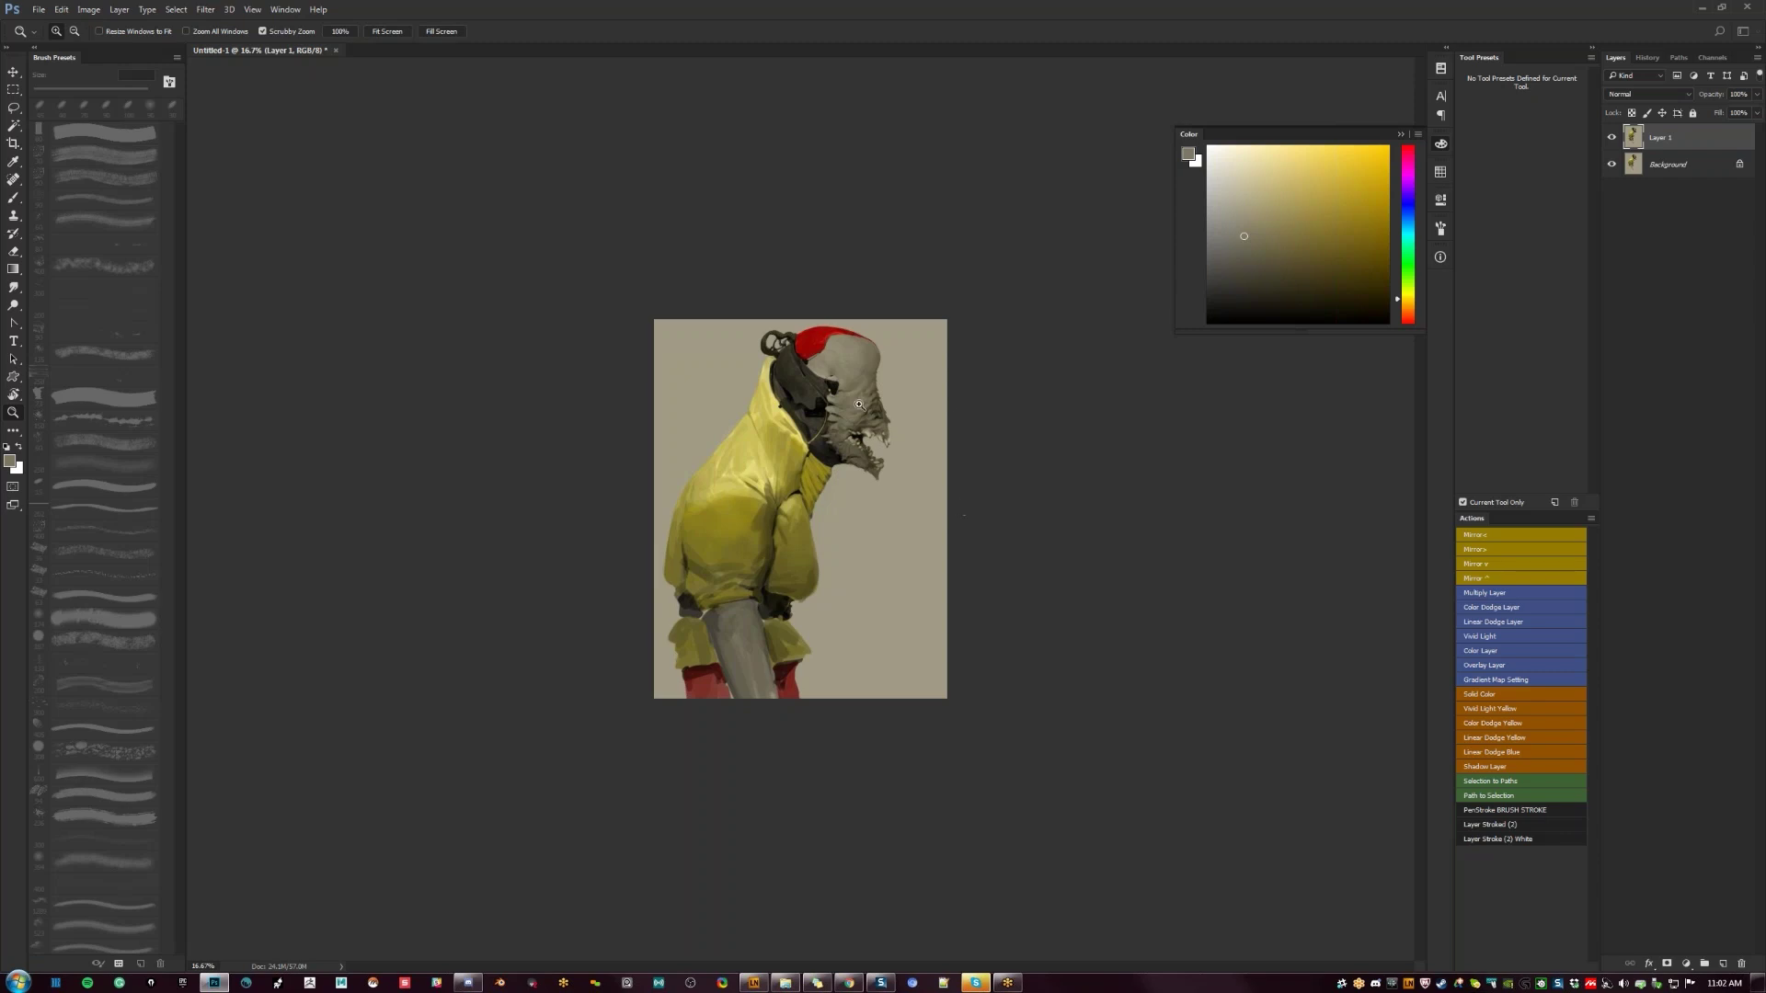
- Switch to full-screen view and paint olive folds on the rear part of the yellow shorts with an enlarged brush
key("ctrl+plus")
key("ctrl+plus")
key("f")
left_click_drag(811, 768, 850, 517)
key("b")
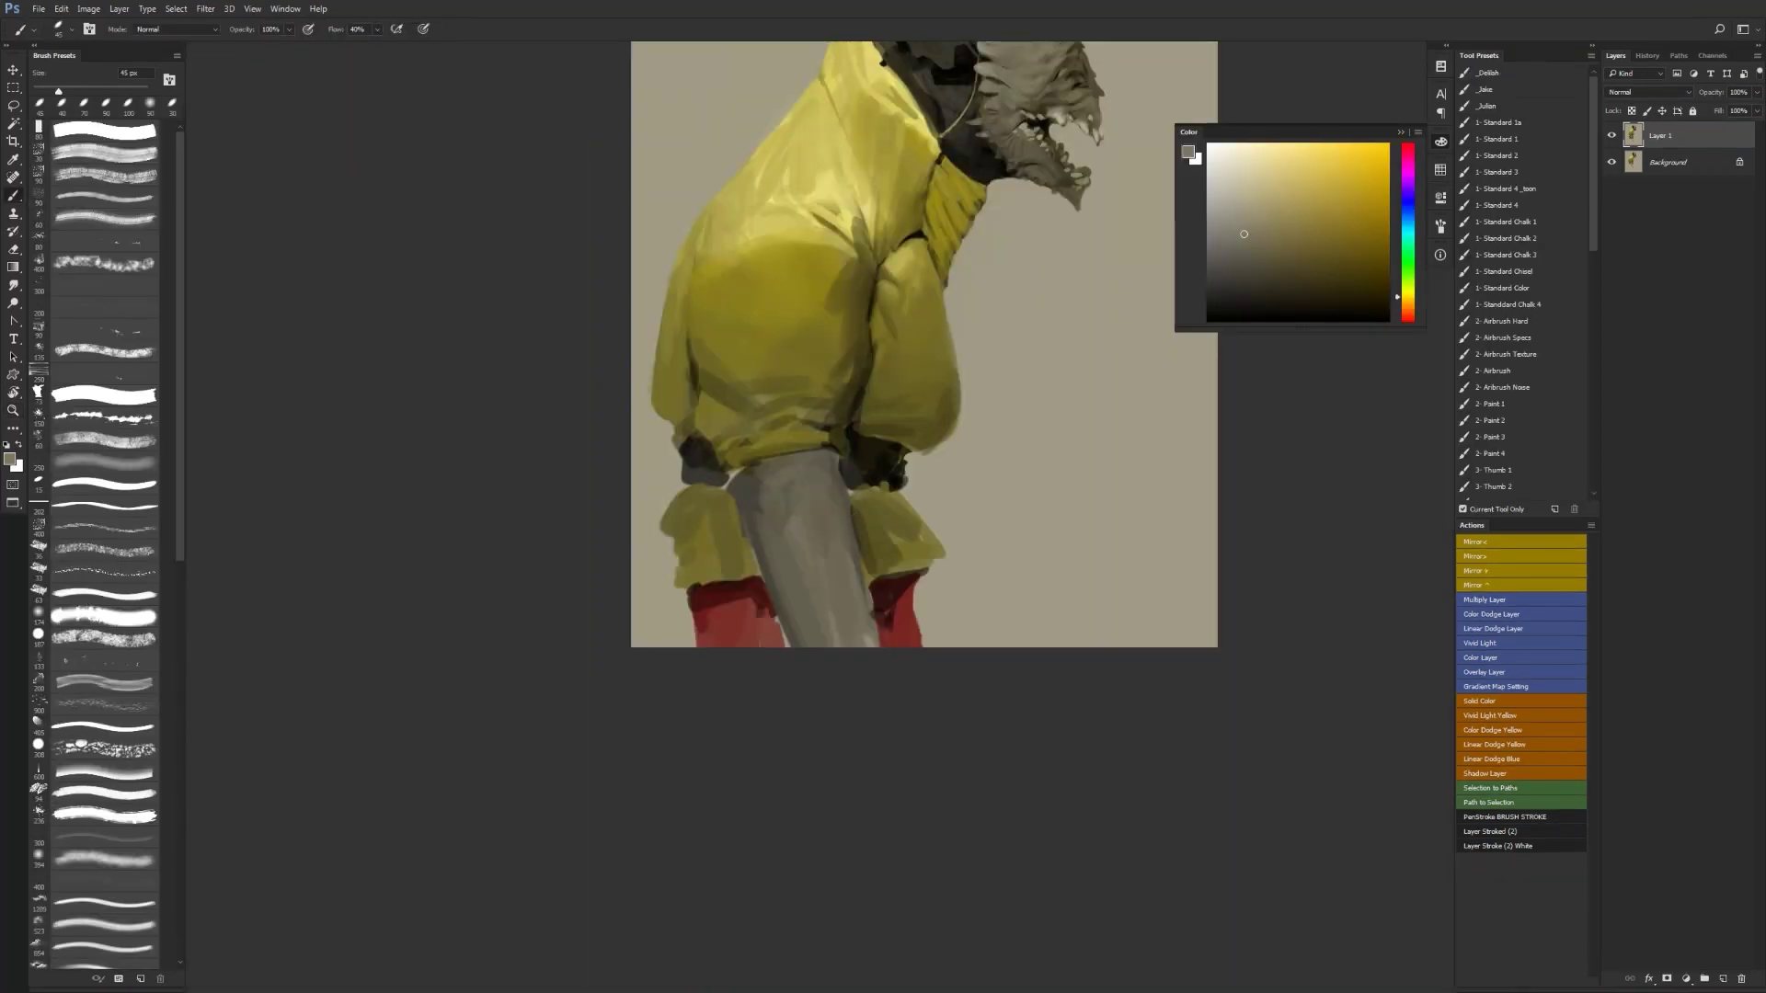
key("d")
key("bracketright")
key("bracketright")
key("bracketright")
key("bracketright")
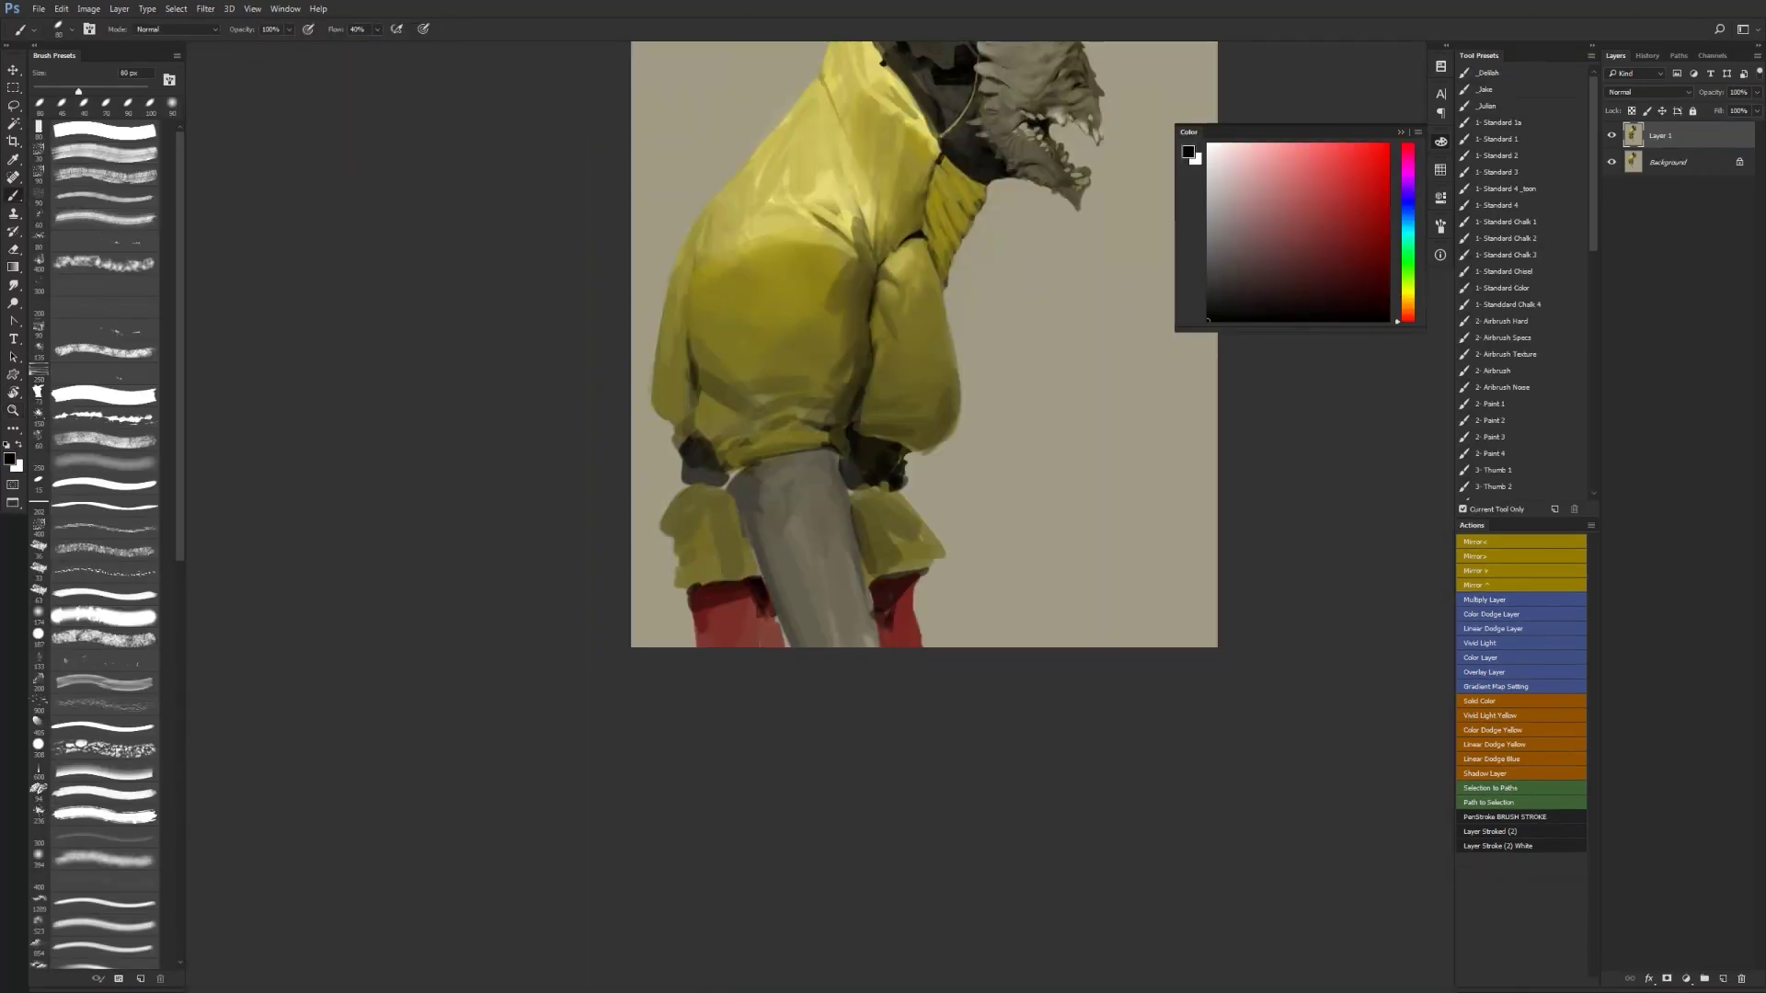
left_click(1309, 232)
left_click(1342, 294)
left_click(679, 531, "alt")
left_click_drag(678, 530, 658, 537)
- Reset the colour to black and darken the creases across the rear part of the yellow shorts
key("d")
left_click_drag(668, 539, 684, 556)
mouse_move(682, 558)
left_mouse_down()
mouse_move(717, 571)
mouse_move(729, 554)
left_mouse_up()
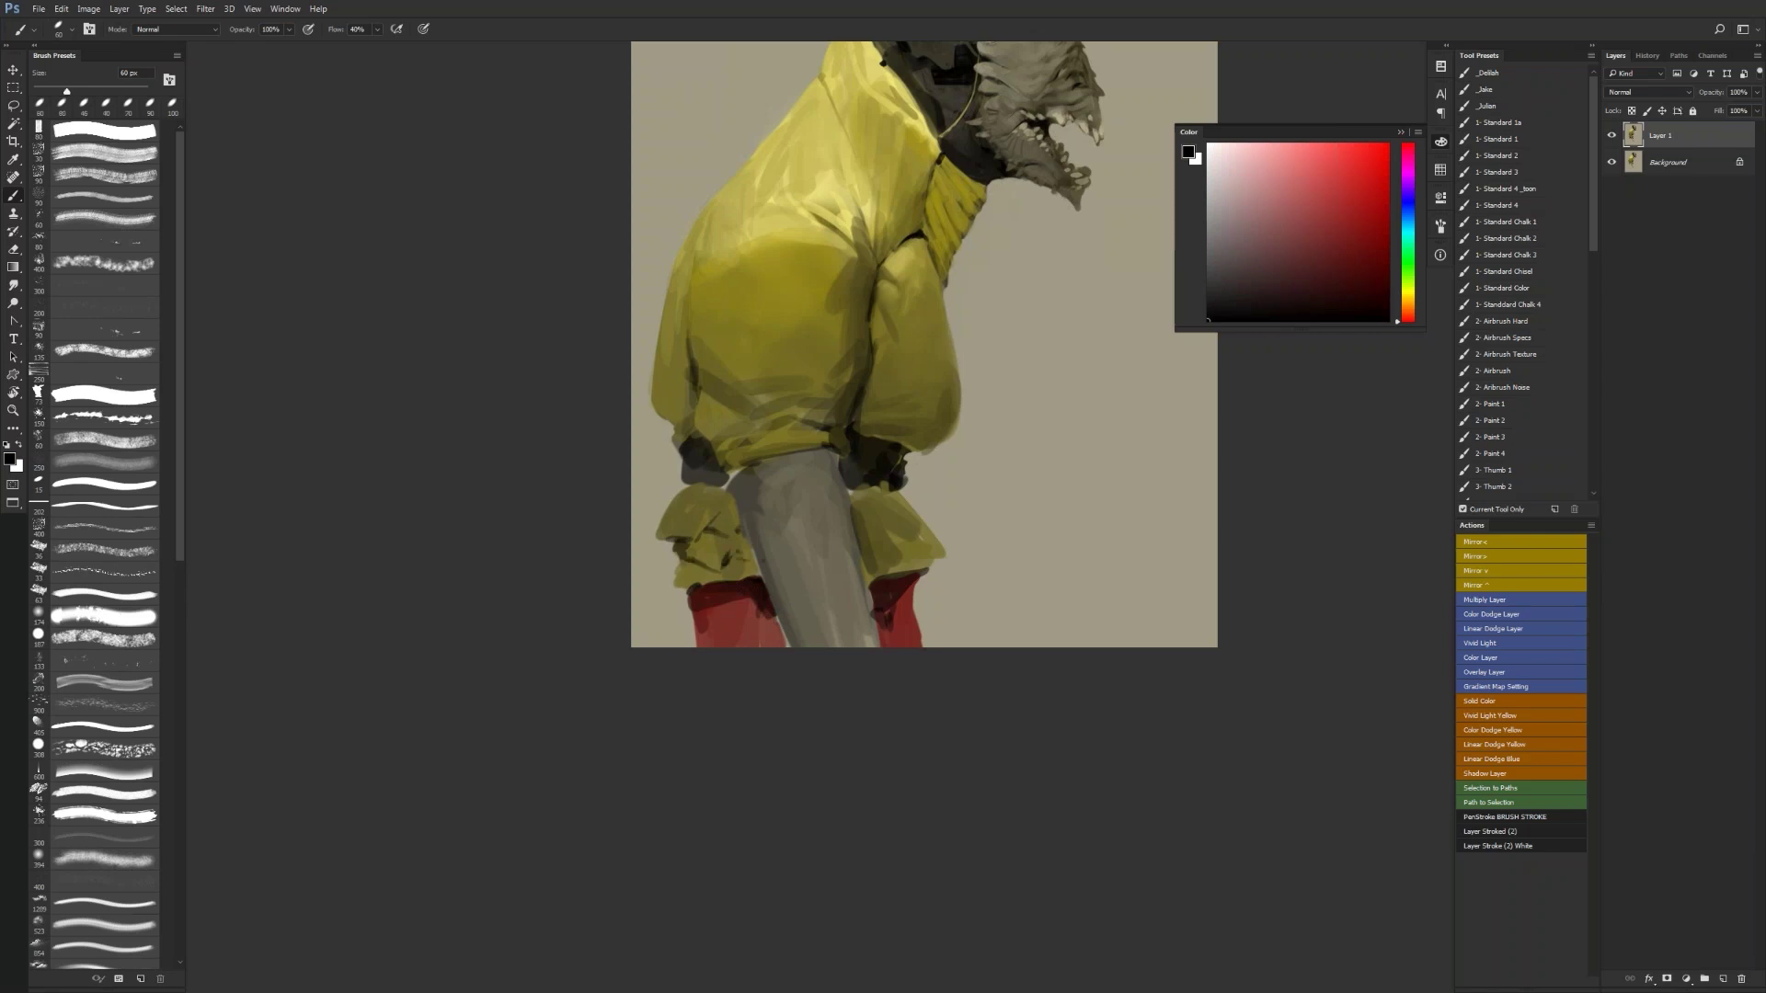
- Paint dark creases into the front part of the yellow shorts, alternating black with sampled olive
left_click_drag(868, 531, 893, 521)
left_click(885, 526, "alt")
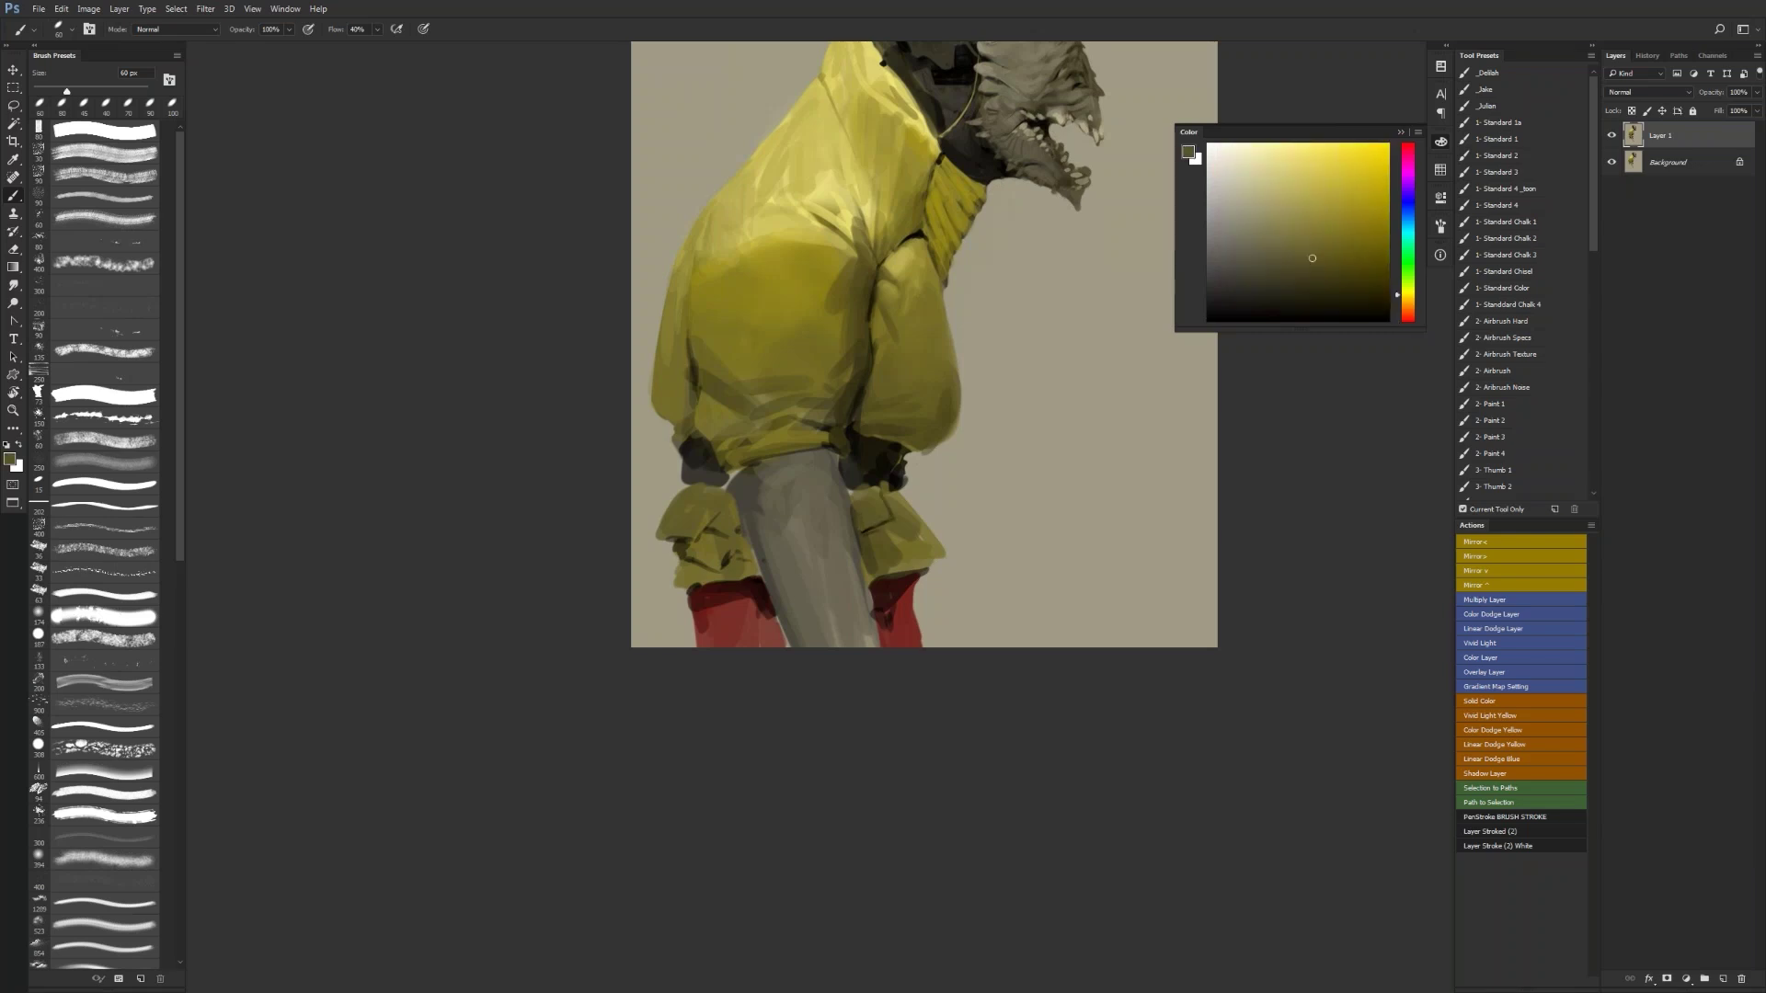
key("d")
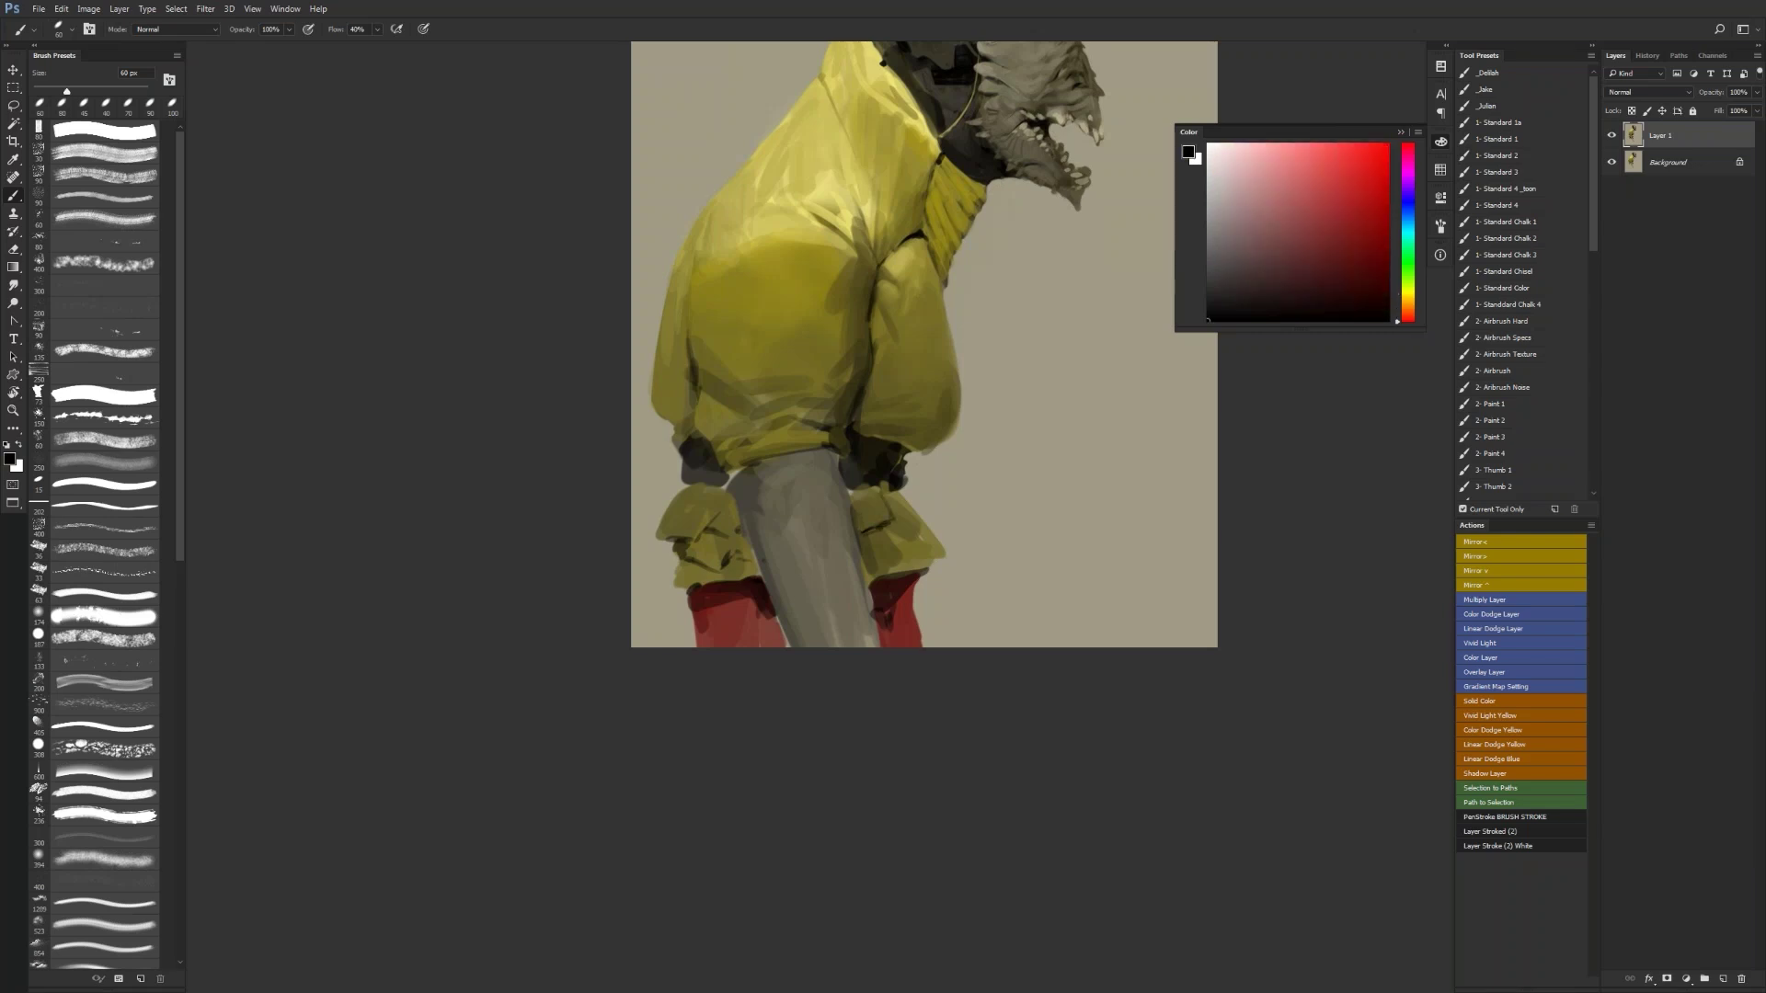
left_click(885, 538, "alt")
key("d")
- Paint the near sleeve of the yellow jacket with a much larger brush in sampled and brightened yellows
left_click(811, 231, "alt")
left_click(1364, 186)
key("bracketright")
key("bracketright")
key("bracketright")
key("bracketright")
key("bracketright")
key("bracketright")
key("bracketright")
key("bracketright")
key("bracketright")
mouse_move(716, 312)
left_mouse_down()
mouse_move(755, 272)
mouse_move(706, 298)
left_mouse_up()
left_click(736, 296, "alt")
left_click(727, 339, "alt")
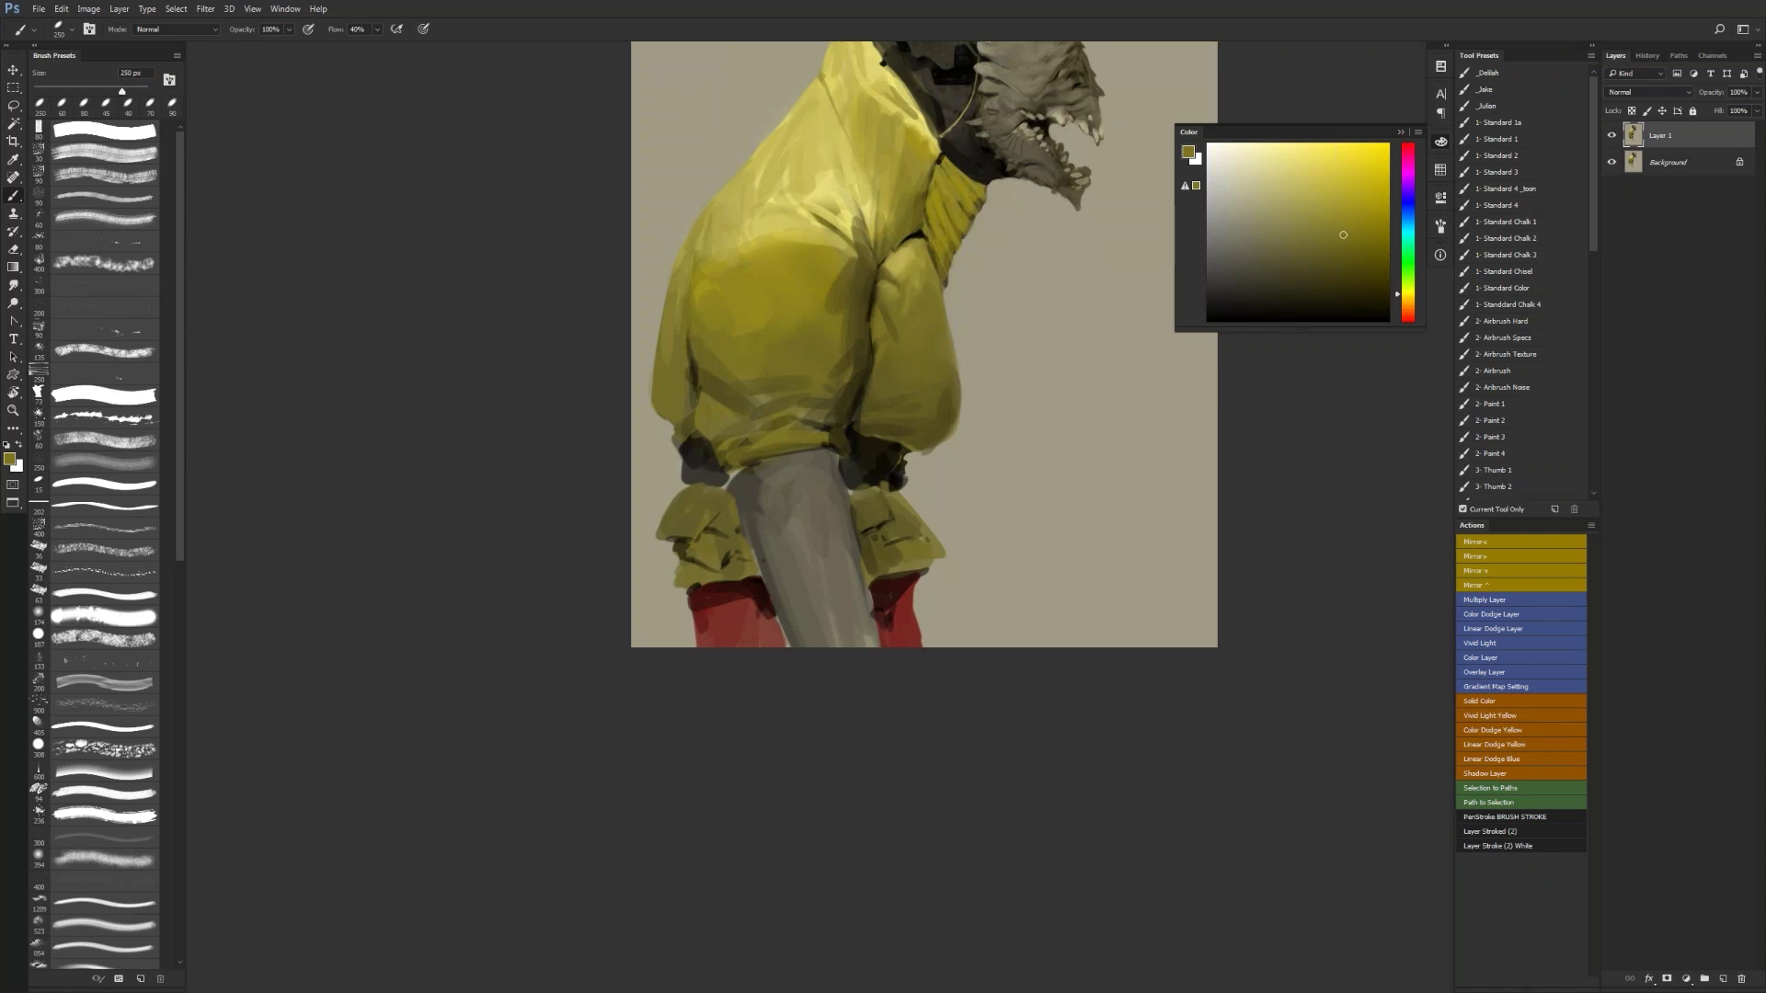
- Add lighter yellow strokes to the upper back and shoulder of the jacket with an enlarged brush
left_click_drag(863, 418, 878, 568)
left_click_drag(894, 393, 856, 431)
left_click(1337, 190)
left_click(772, 313)
key("bracketright")
key("bracketright")
left_click(850, 311)
left_click(875, 368, "alt")
left_click_drag(806, 391, 814, 390)
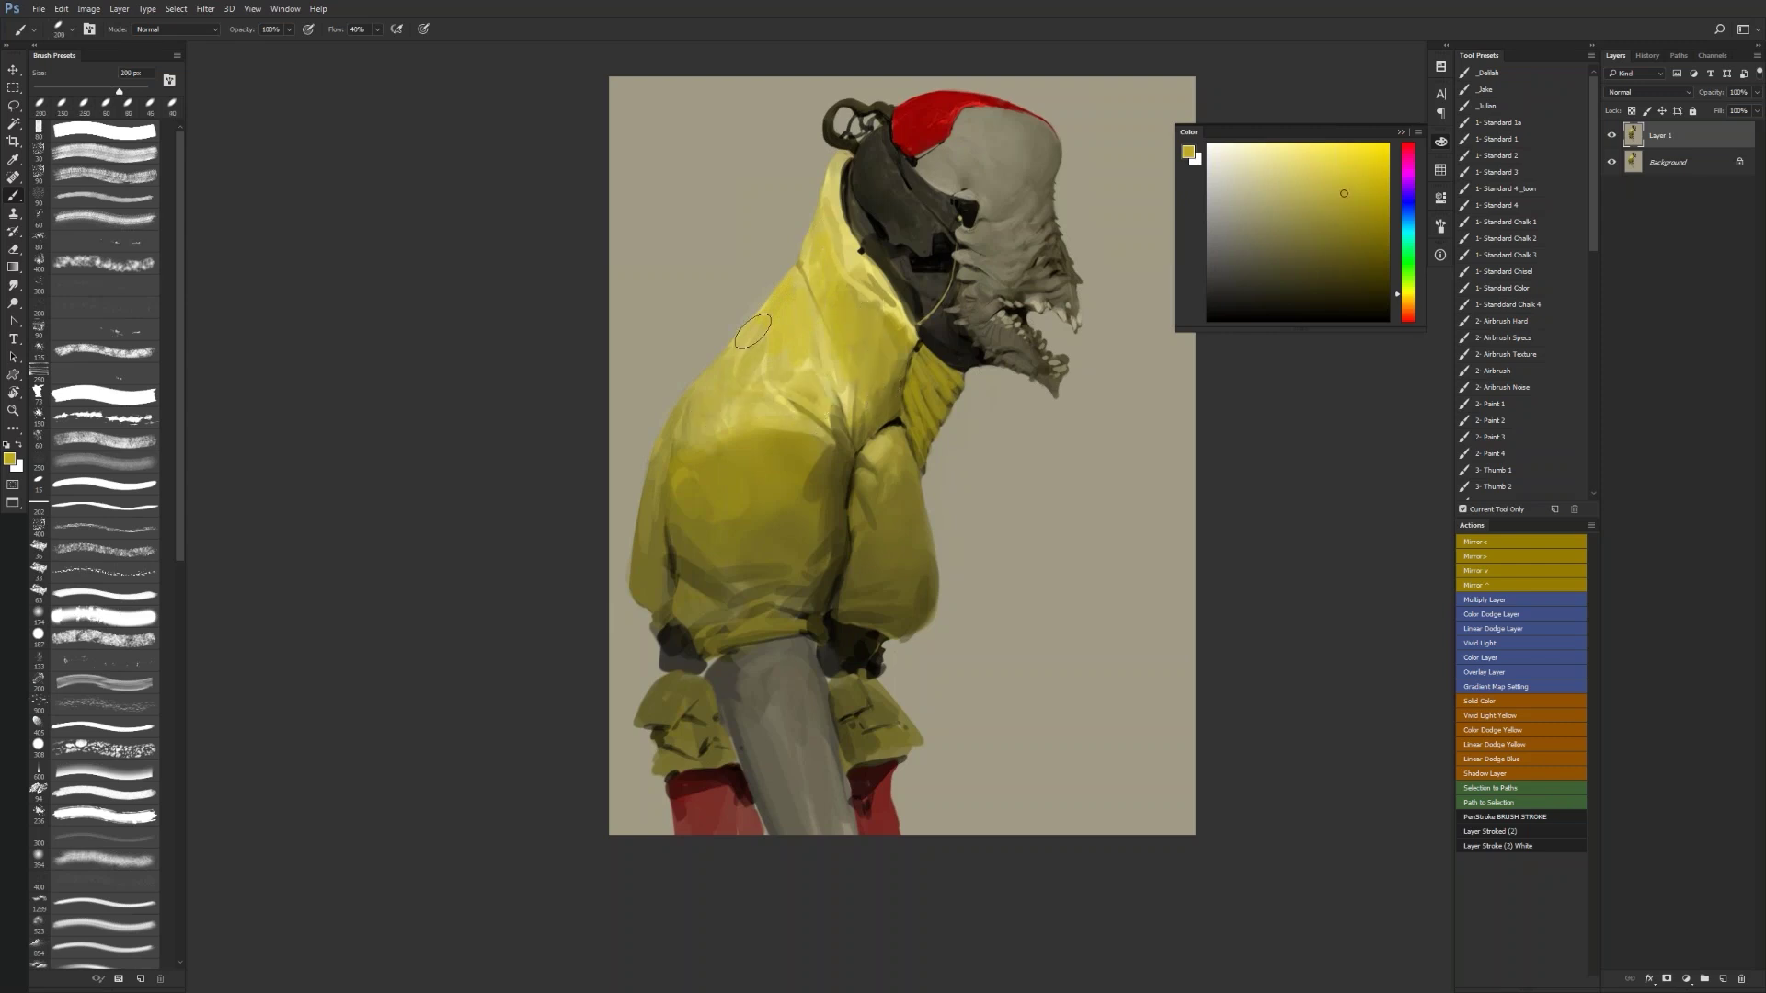
- Review the whole figure at reduced size and flip the canvas horizontally
key("z")
left_click(826, 467, "alt")
left_click(827, 469, "alt")
left_click(829, 473, "alt")
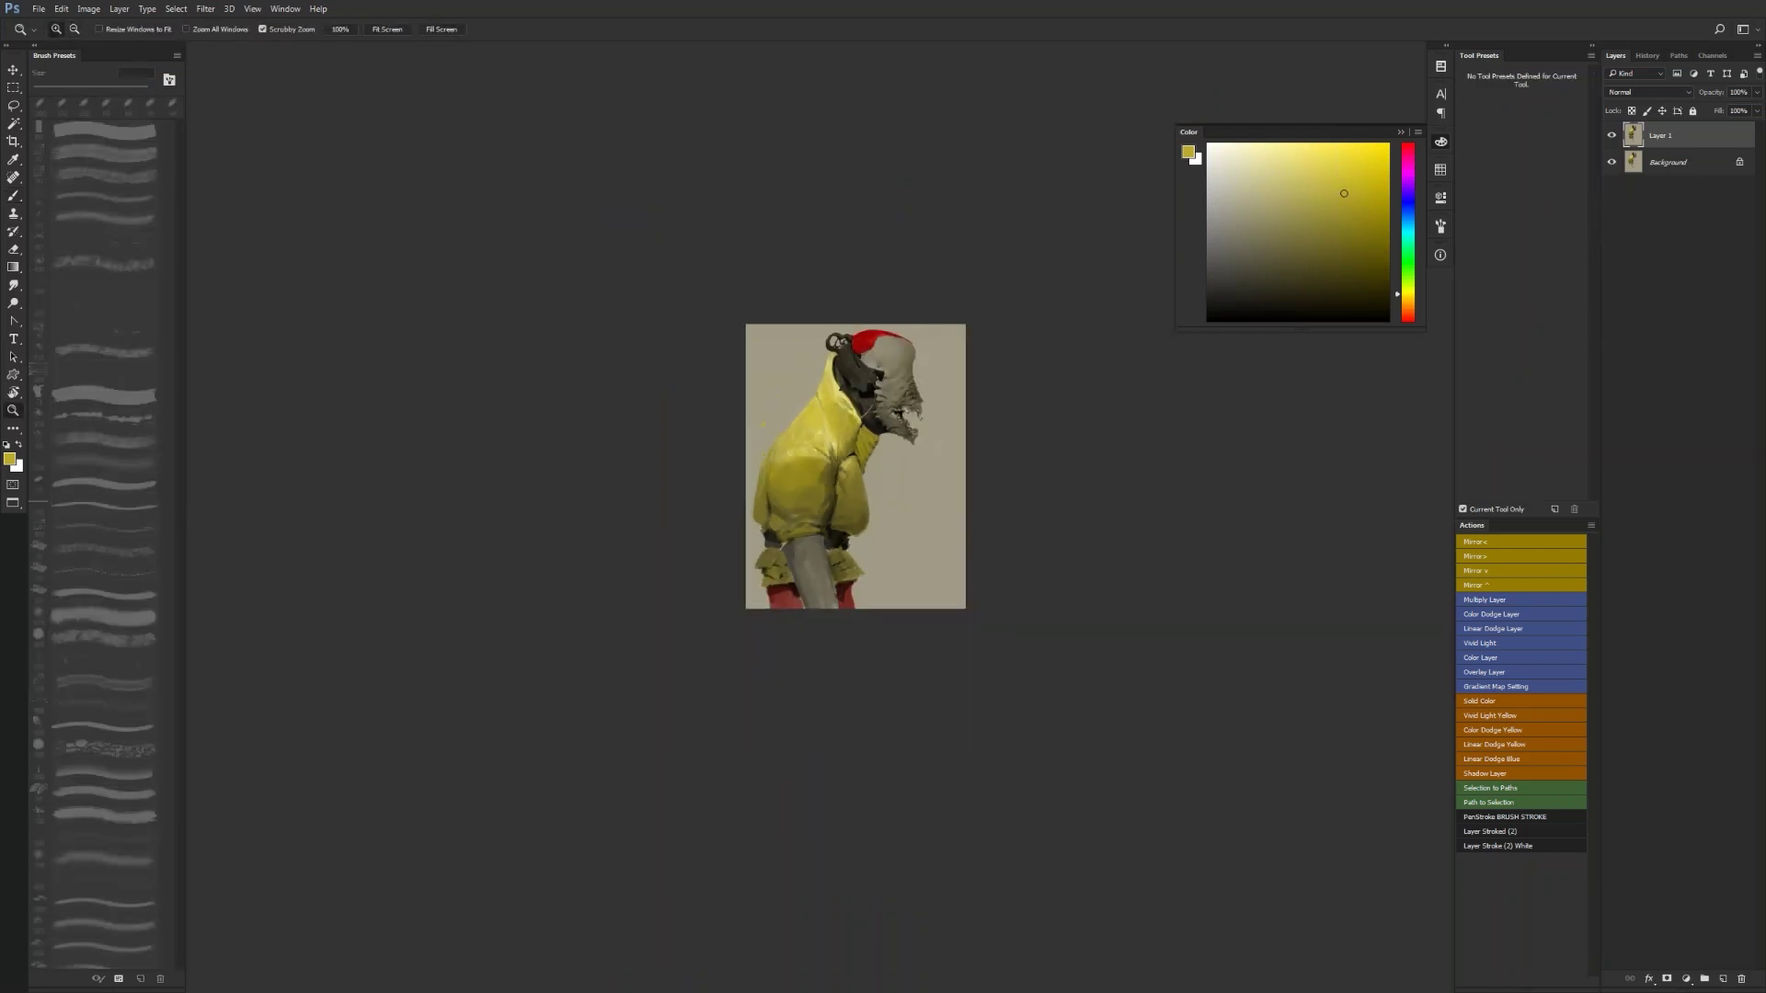
key("b")
key("z")
left_click(798, 446)
left_click(798, 446)
left_click(800, 447)
key("F2")
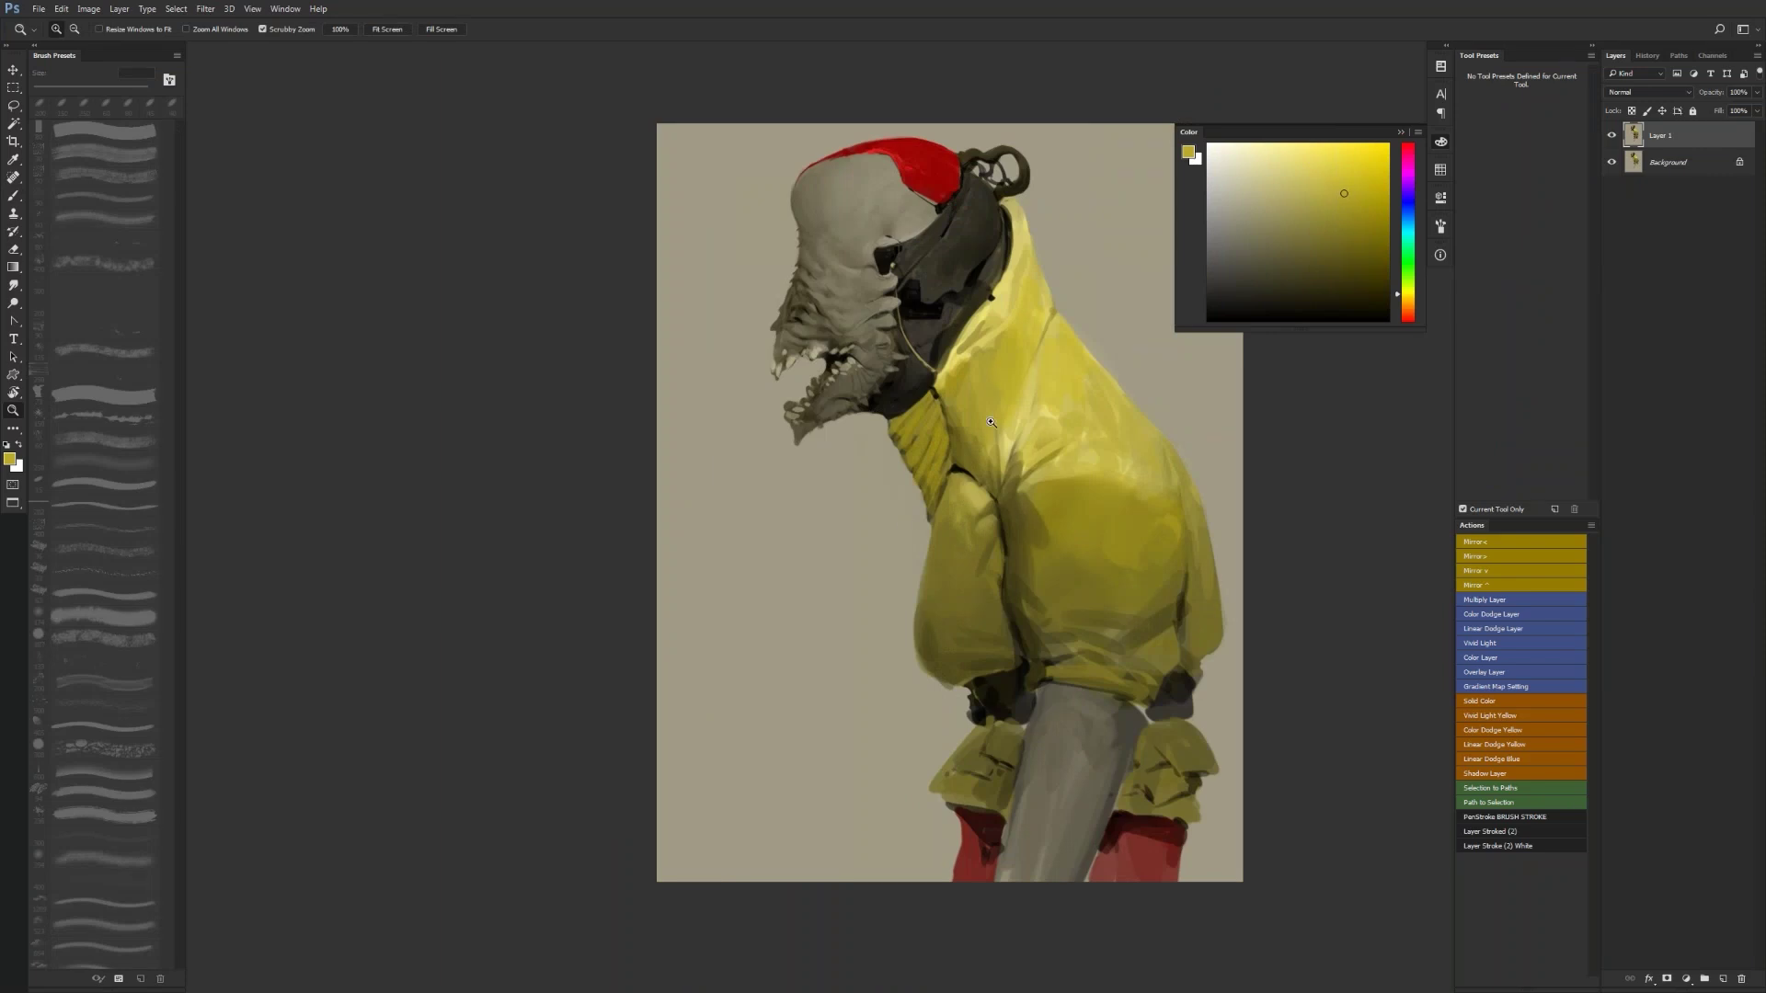
- Paint saturated olive over the front sleeve and adjoining jacket area with an enlarged brush
left_click(991, 422)
key("b")
left_click(992, 476, "alt")
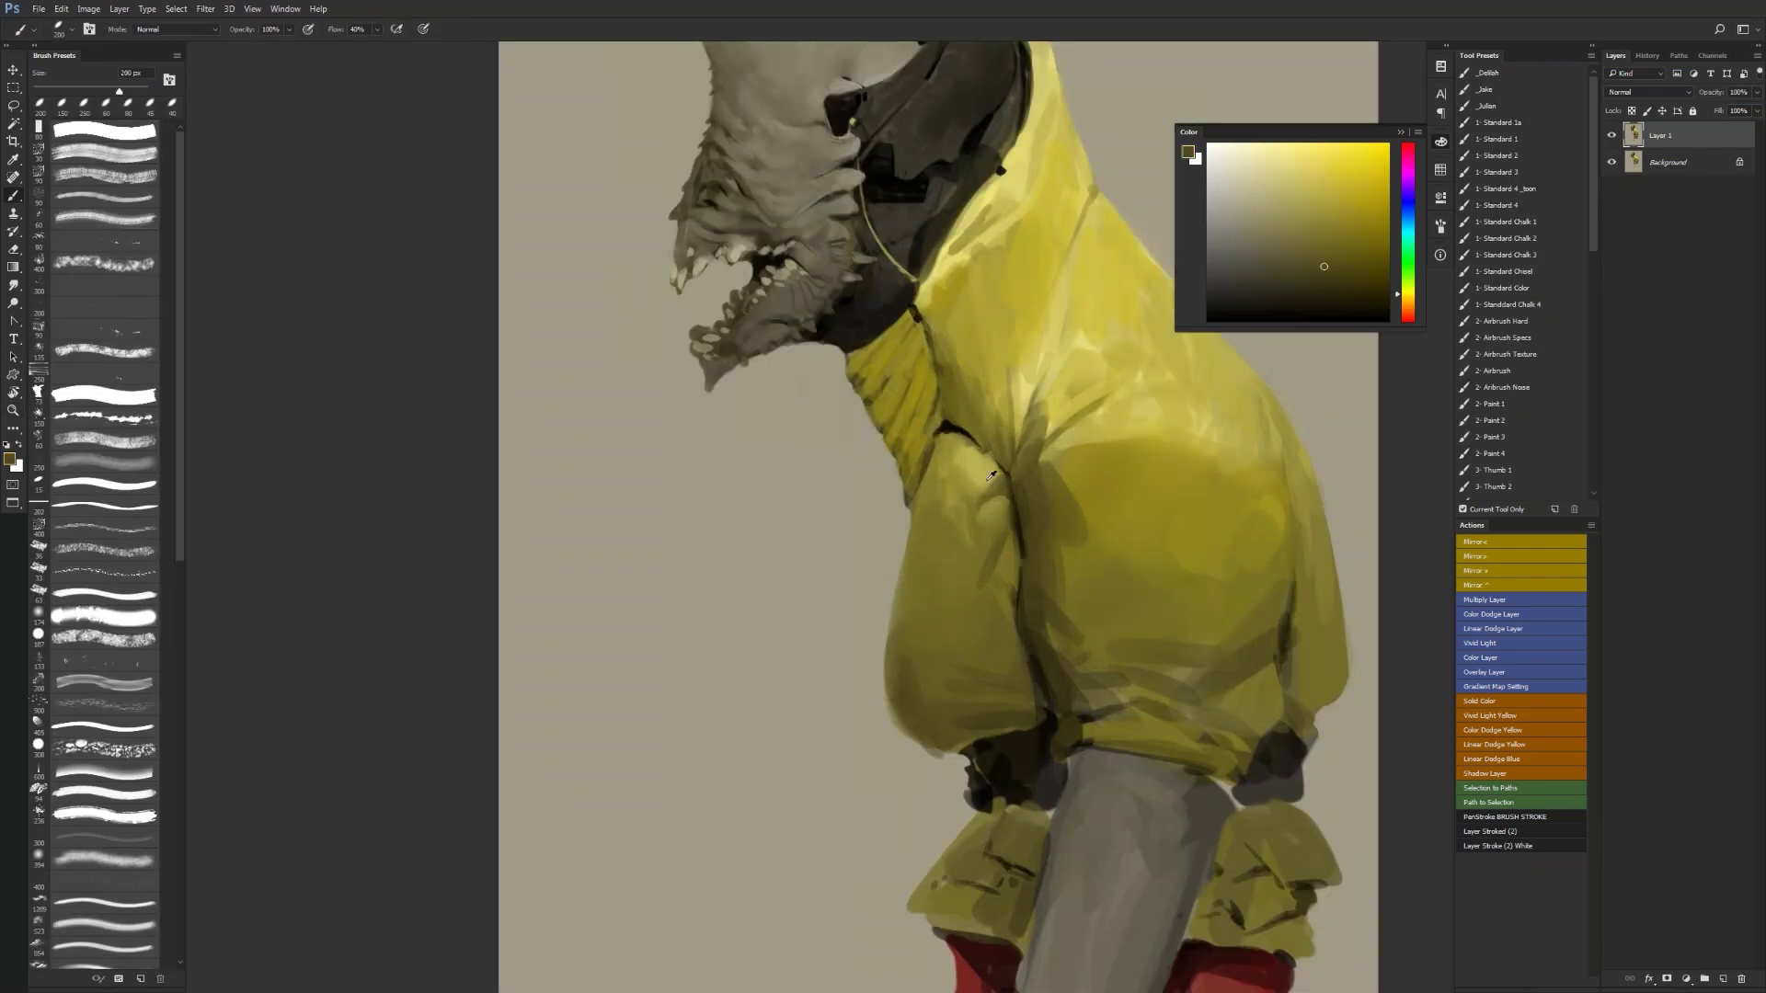
left_click(961, 587, "alt")
key("bracketright")
mouse_move(924, 554)
left_mouse_down()
mouse_move(936, 621)
mouse_move(963, 599)
mouse_move(983, 666)
left_mouse_up()
left_click_drag(1085, 468, 1098, 489)
- Flip the canvas back horizontally and repaint the forearm in sampled grey with a smaller brush
key("z")
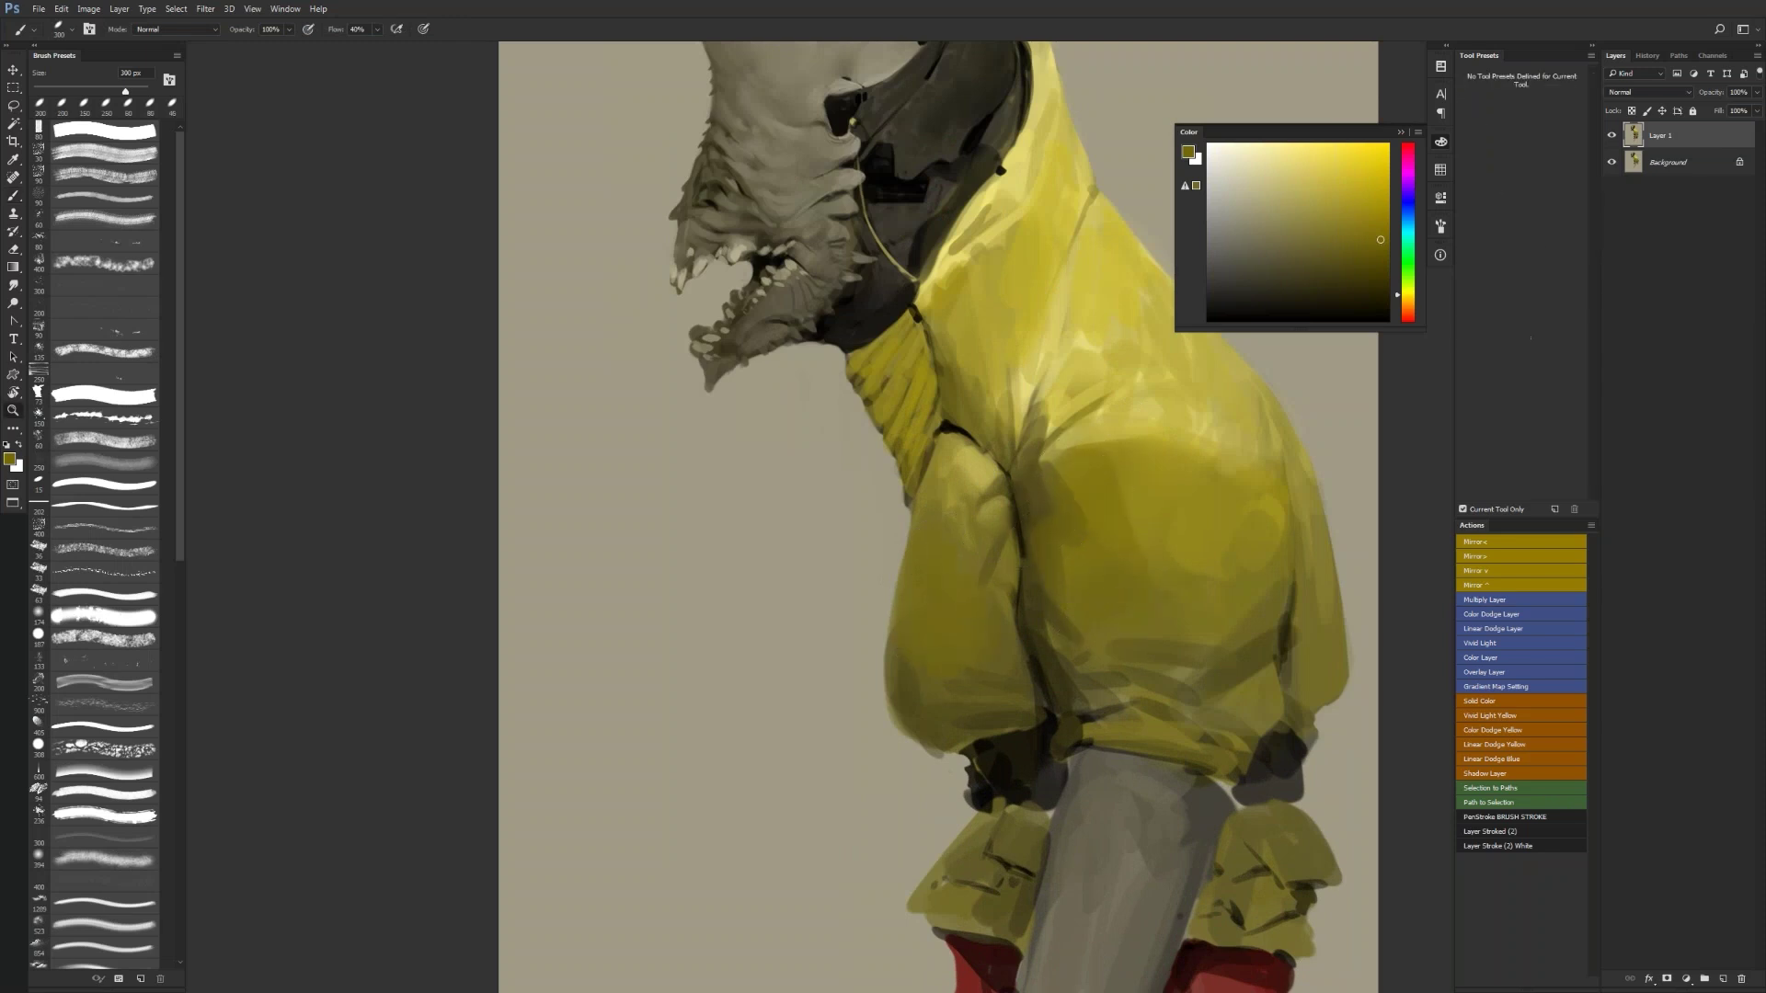
left_click(1112, 660, "alt")
key("F2")
mouse_move(1038, 499)
left_mouse_down()
mouse_move(901, 485)
mouse_move(798, 638)
mouse_move(722, 650)
mouse_move(751, 709)
mouse_move(714, 677)
mouse_move(750, 737)
mouse_move(717, 746)
mouse_move(771, 846)
left_mouse_up()
left_click(852, 625)
key("b")
left_click(931, 191, "alt")
key("bracketleft")
left_click(723, 771, "alt")
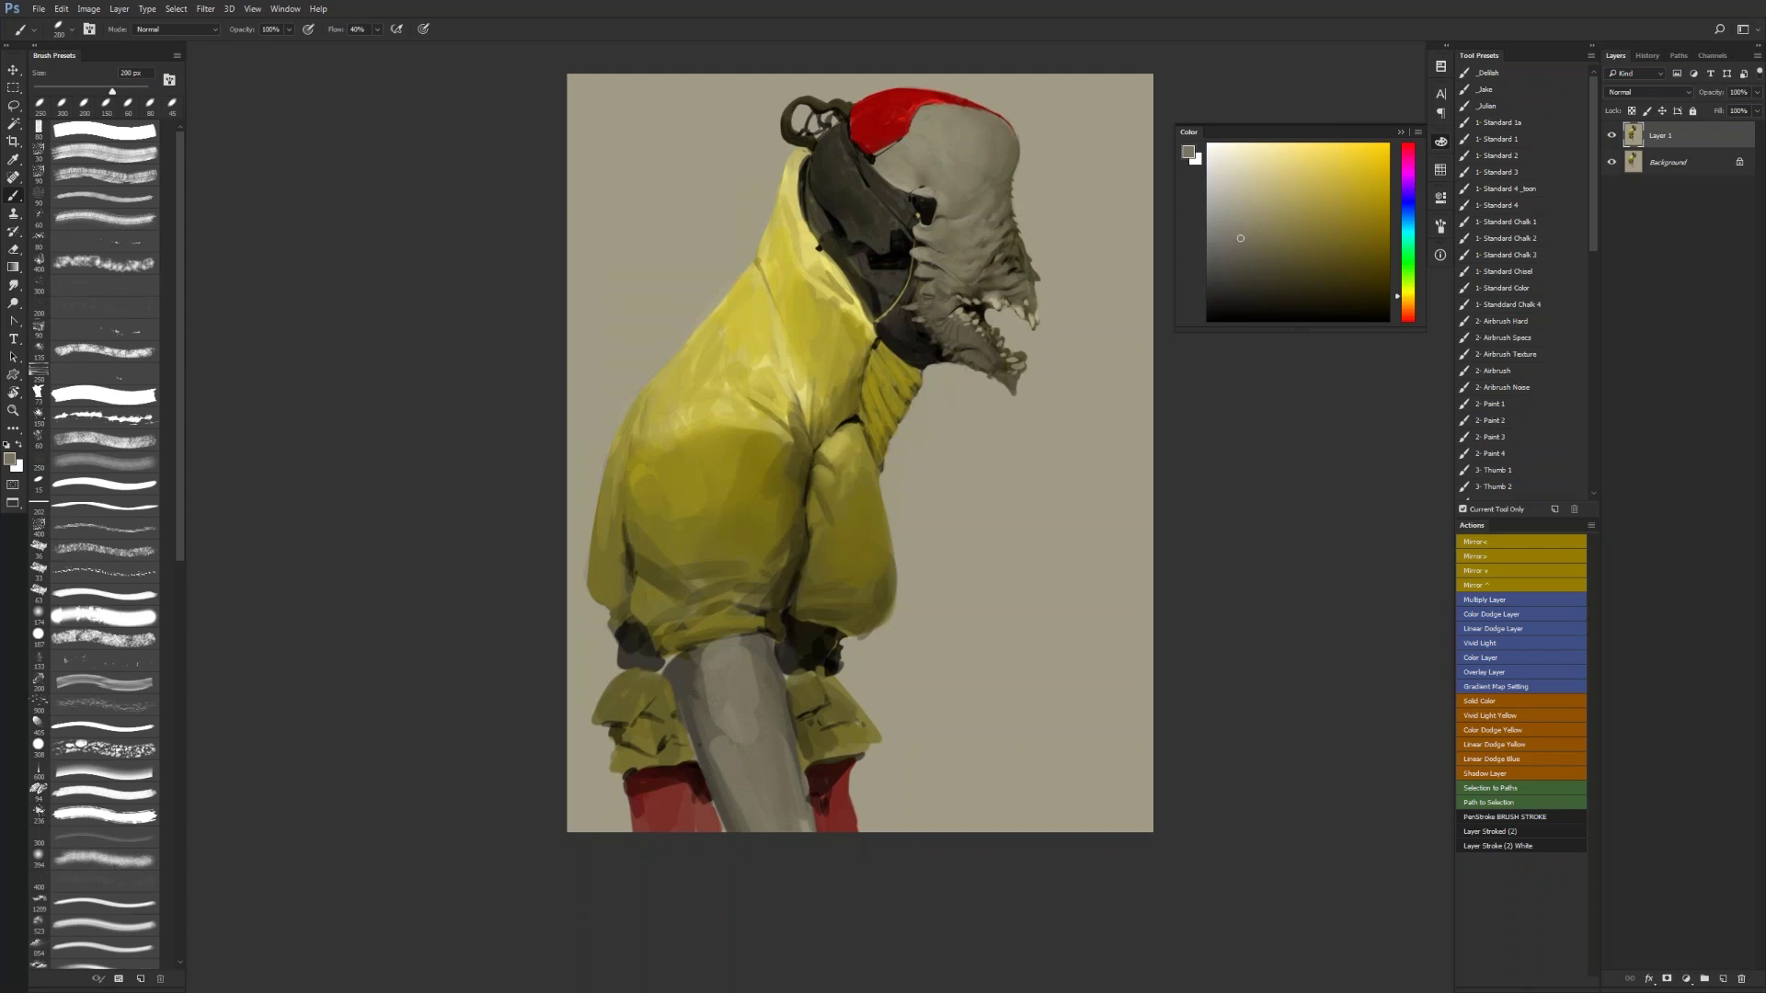
- Shade the upper edge of the forearm beside the rear cuff in black and sampled greys with a 100 px brush
key("bracketleft")
key("bracketleft")
key("bracketleft")
key("bracketleft")
key("d")
left_click_drag(661, 662, 666, 672)
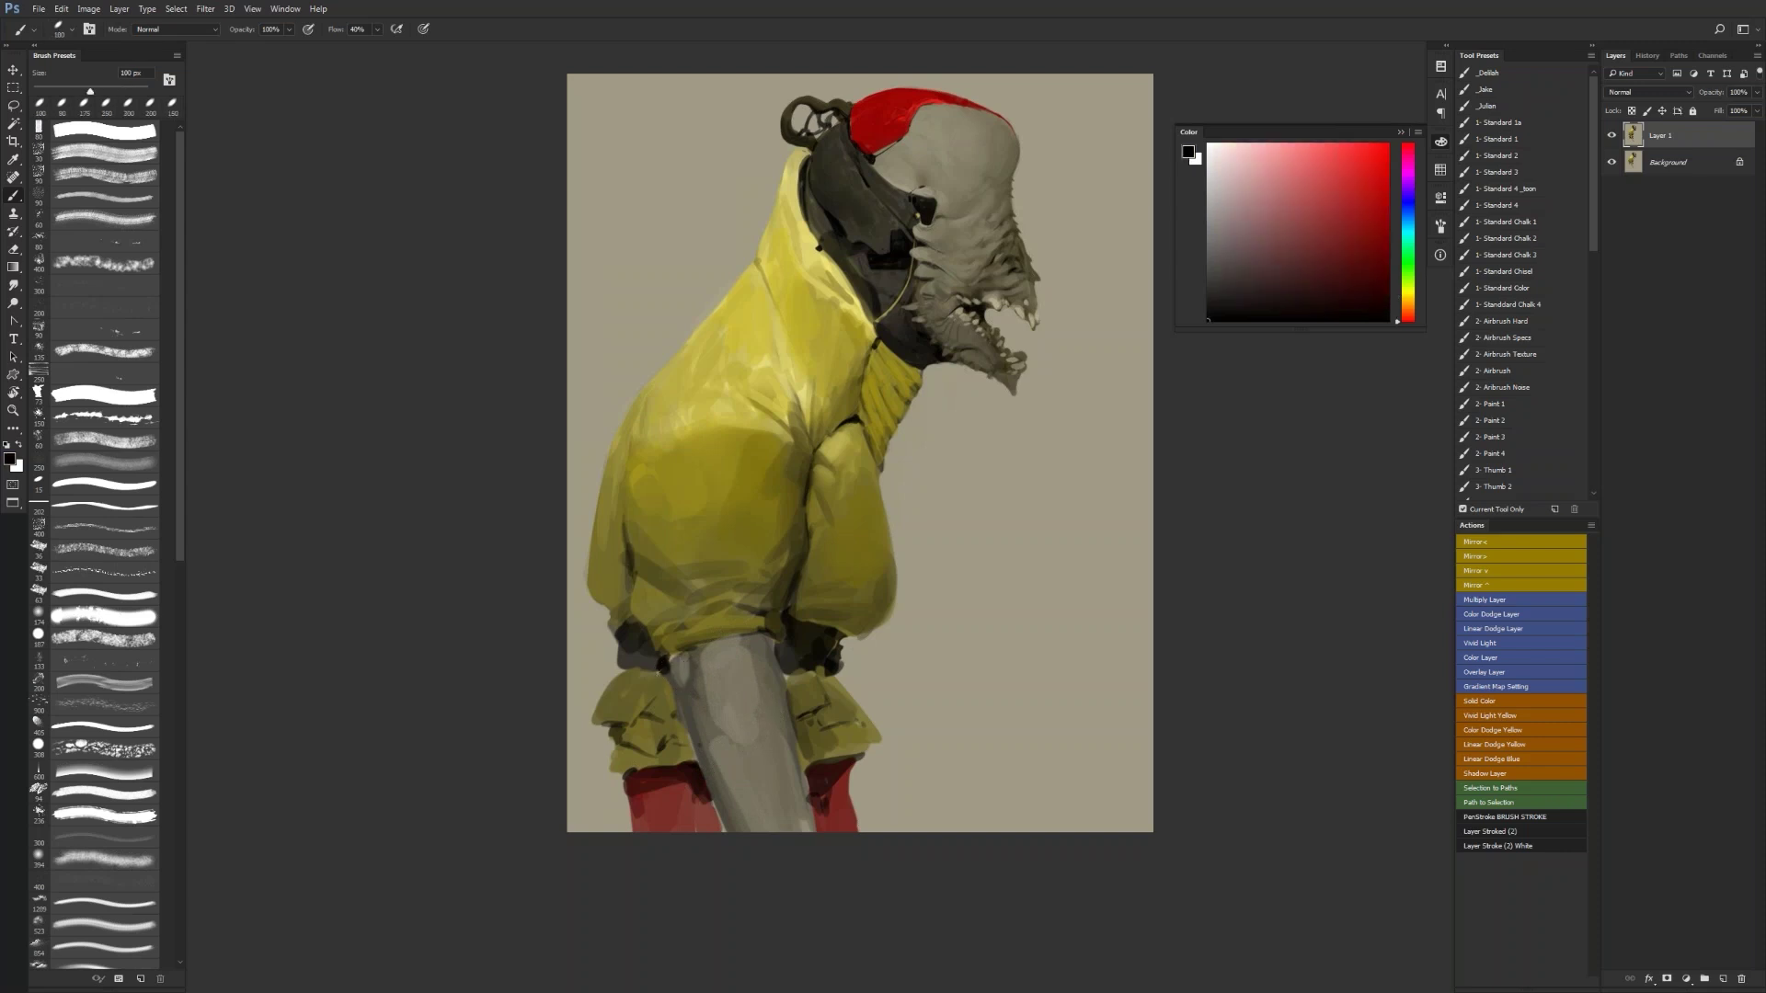
left_click(681, 662, "alt")
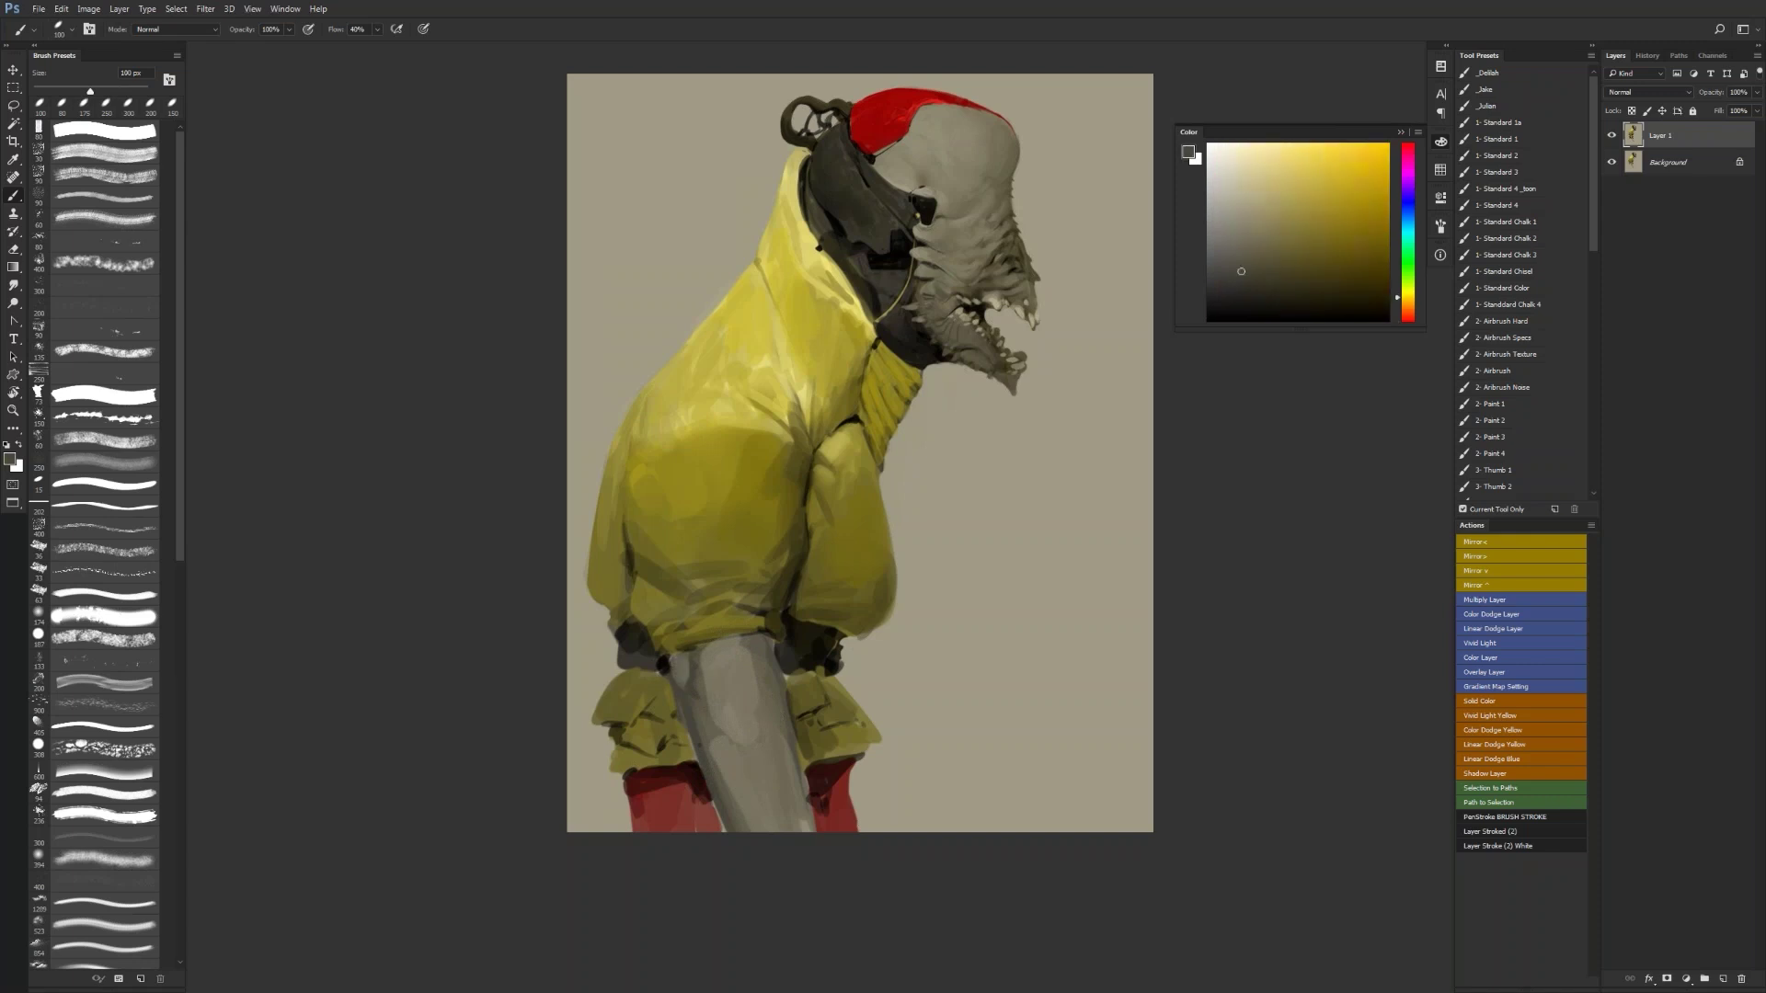
left_click_drag(685, 686, 686, 664)
left_click(674, 664, "alt")
left_click(663, 662, "alt")
key("d")
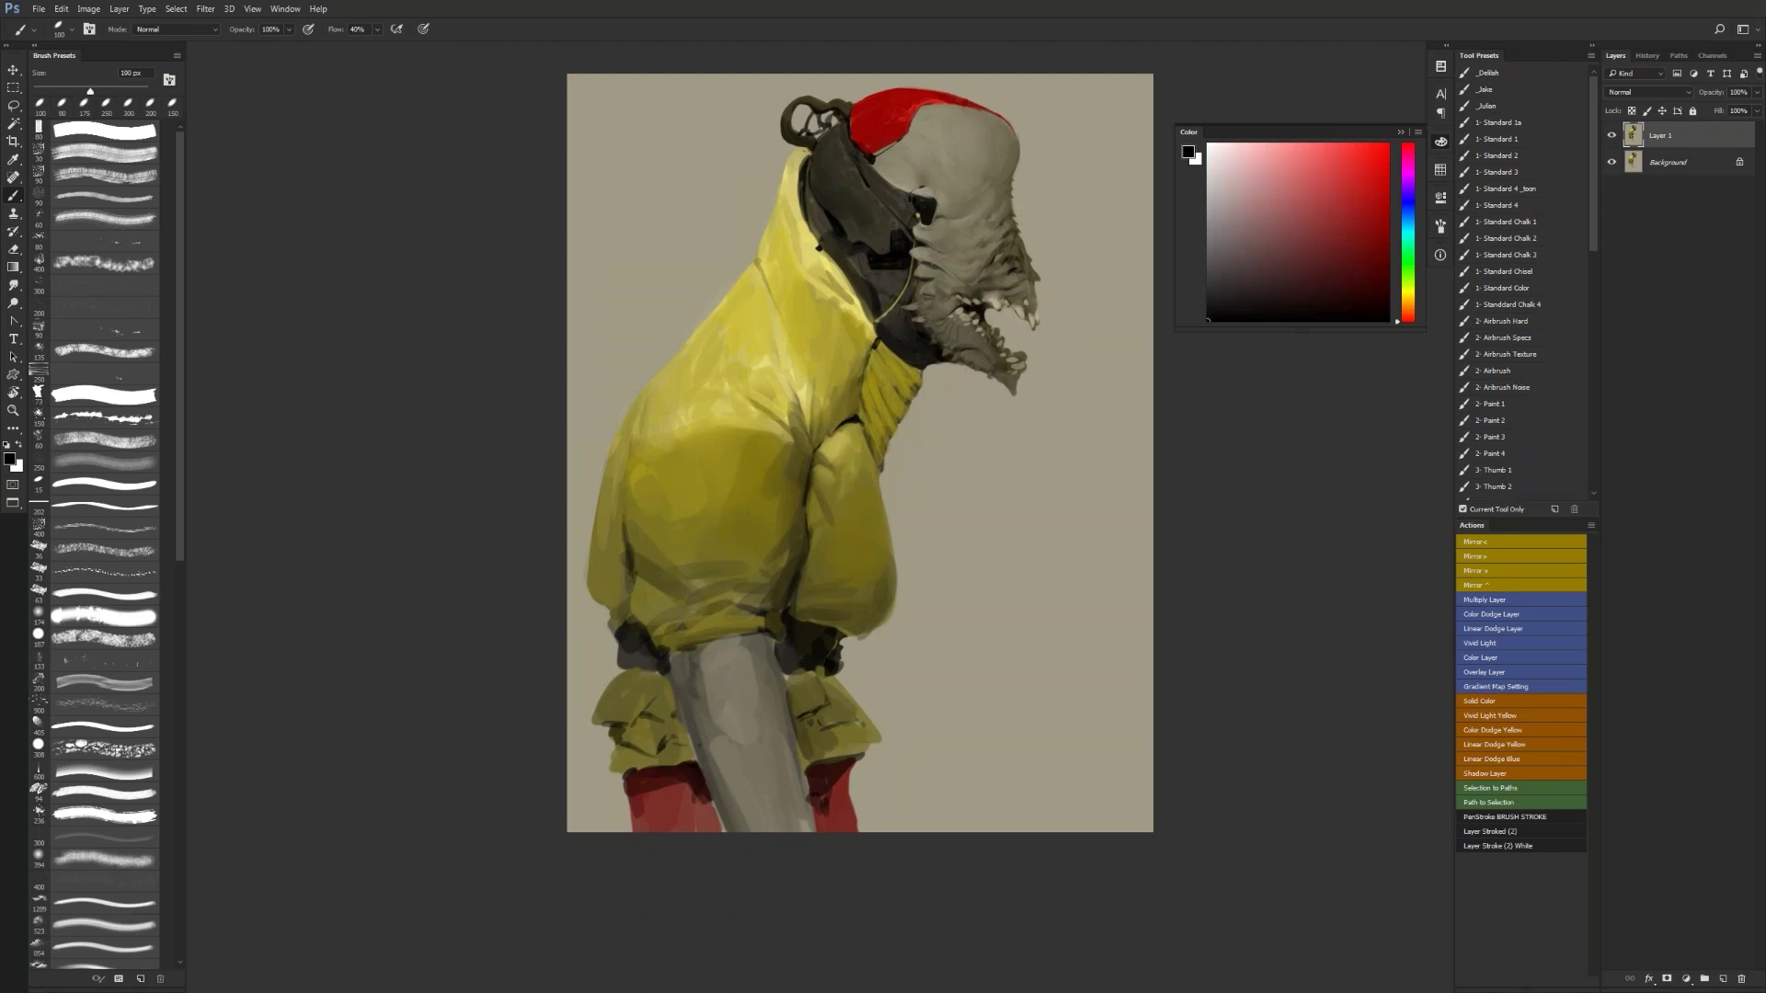
- Refine the front dark cuff and the shadow under the front sleeve with sampled dark tones
left_click(791, 646, "alt")
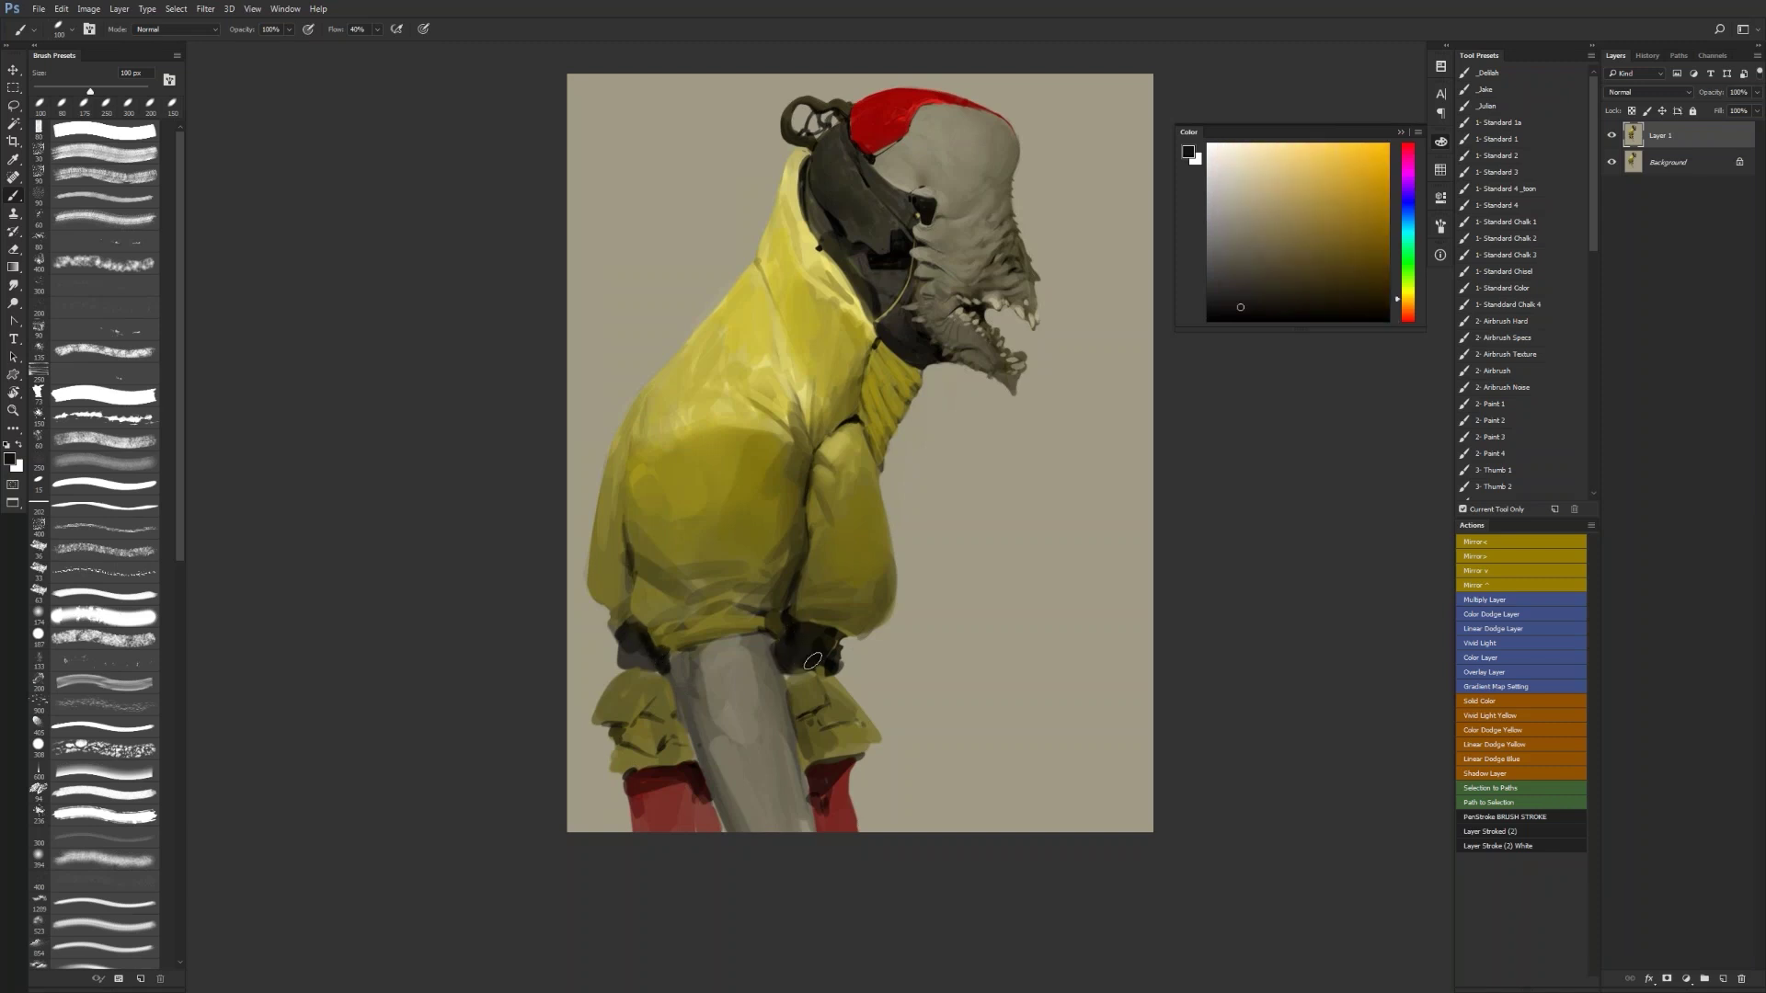
left_click_drag(822, 623, 798, 618)
left_click(809, 620, "alt")
left_click(800, 588, "alt")
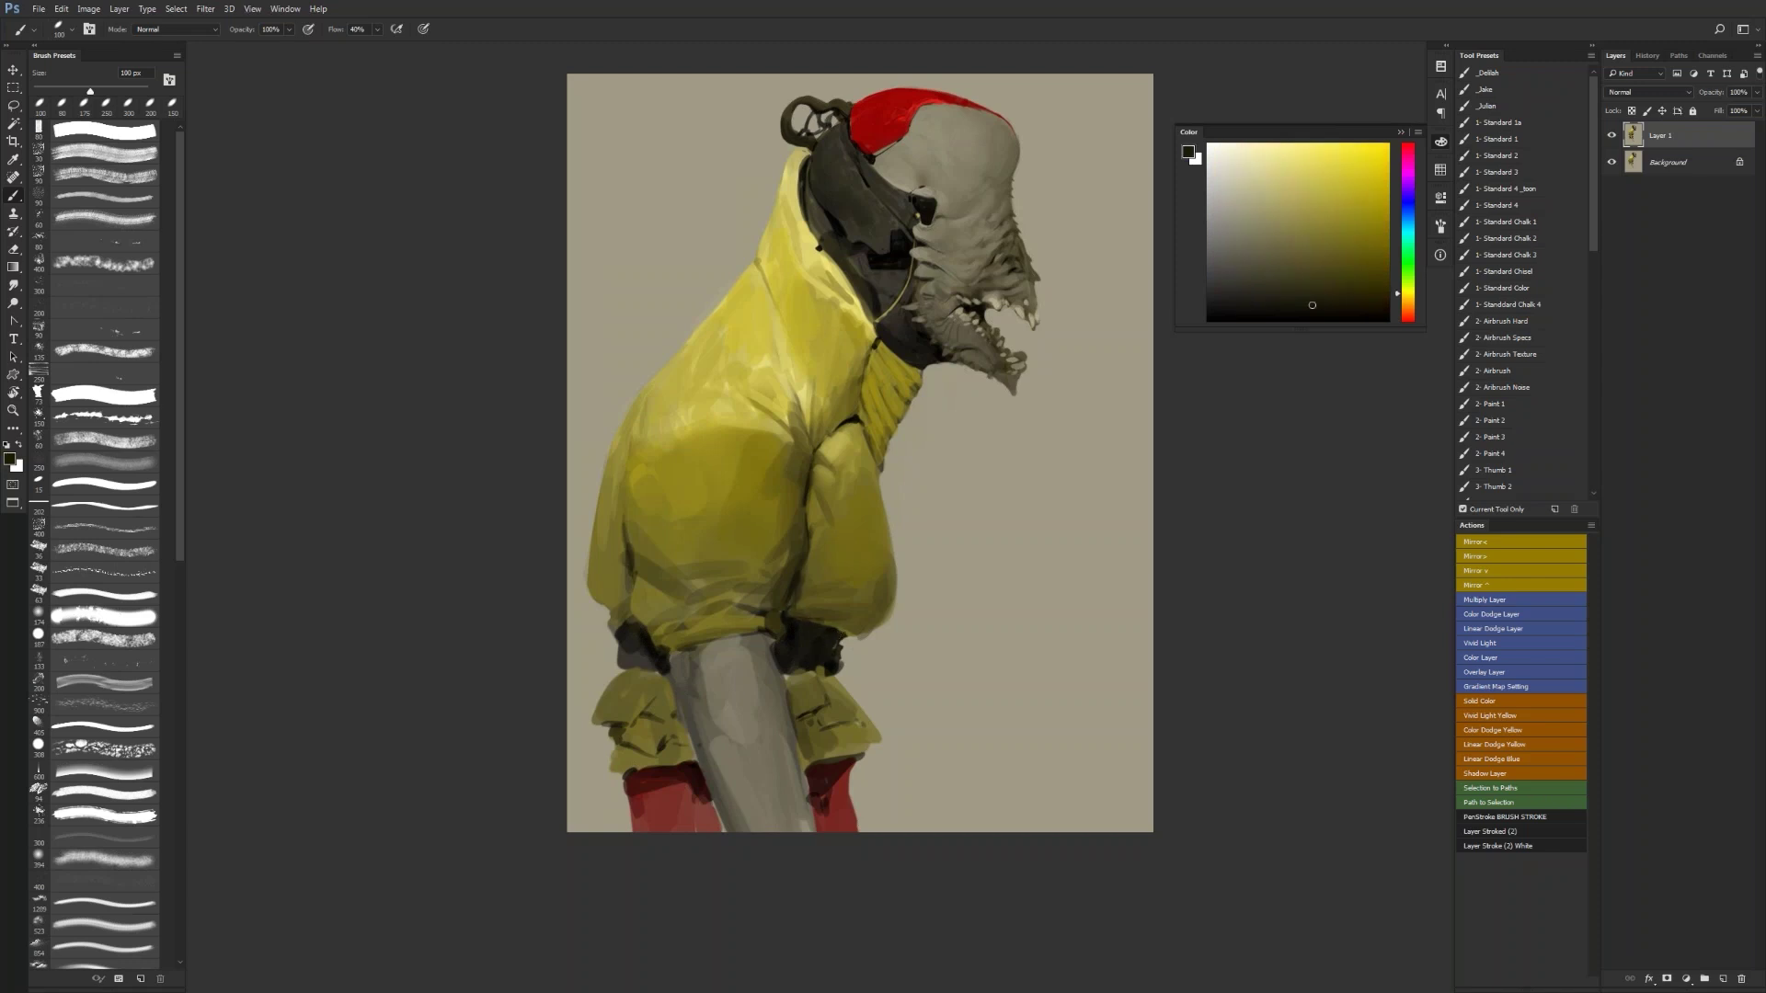
left_click(802, 607, "alt")
- Shade the front sleeve in sampled olive with an enlarged brush and flip the canvas horizontally
key("bracketright")
key("bracketright")
key("bracketright")
left_click(809, 576, "alt")
left_click(832, 573)
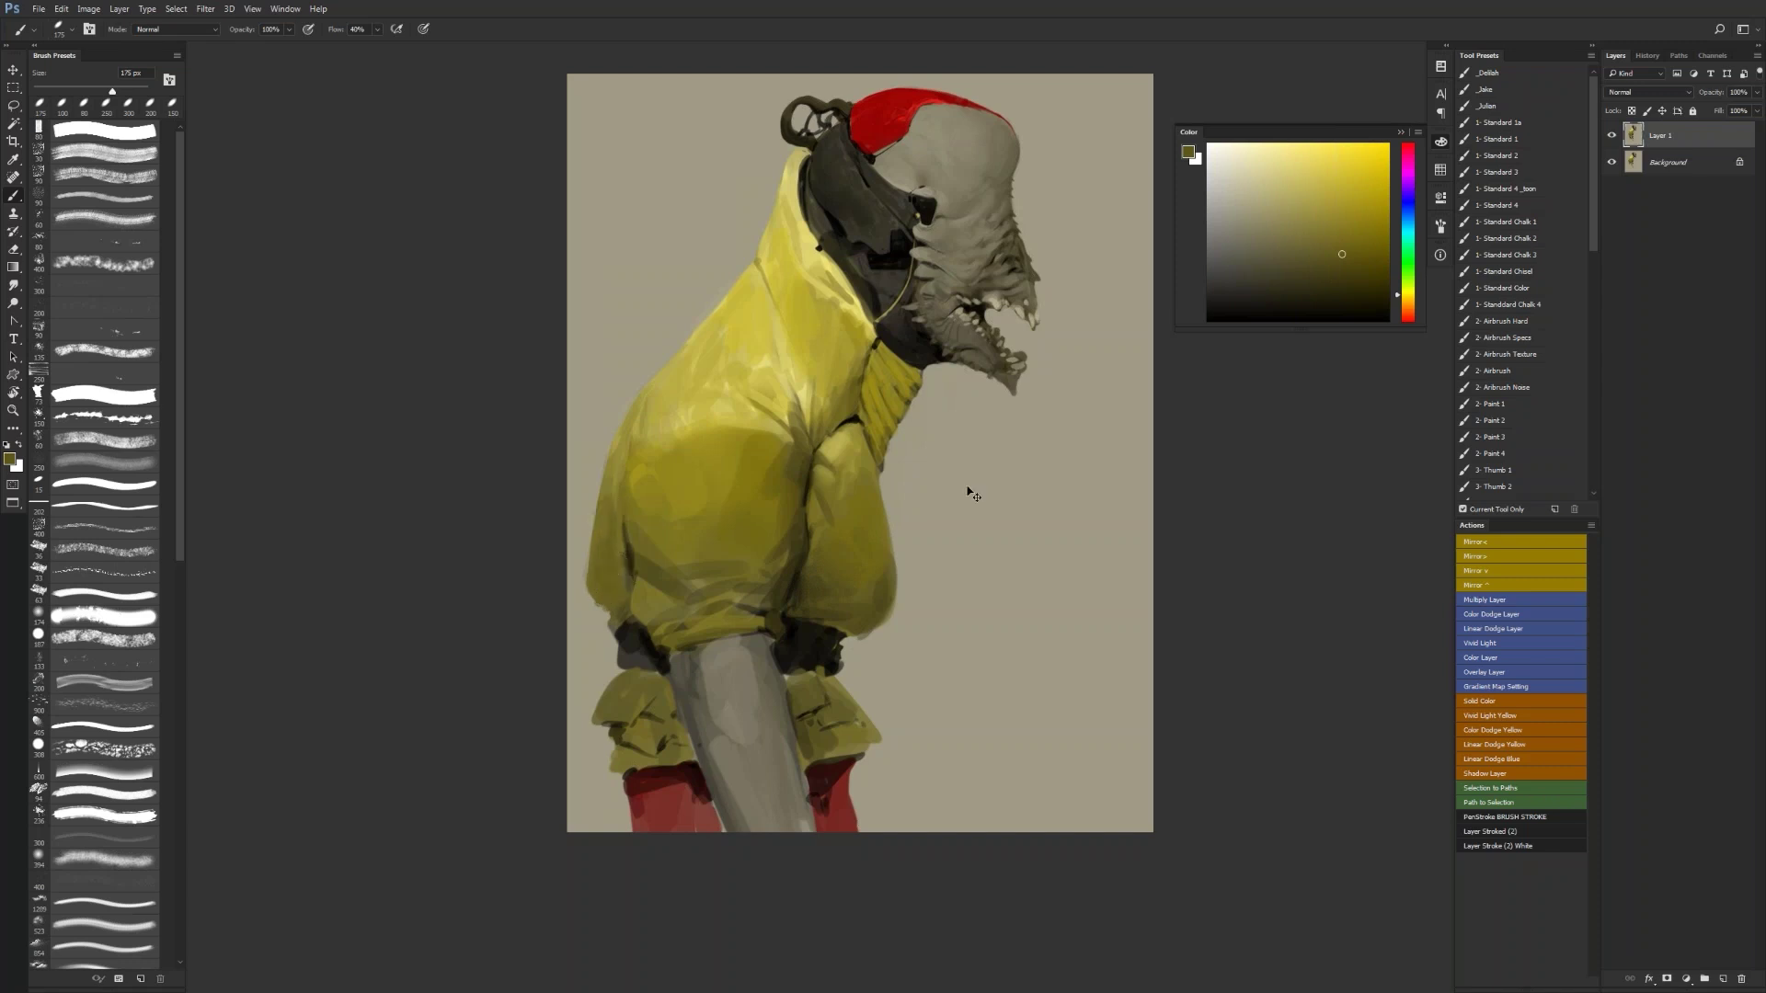
key("ctrl+shift+h")
left_click(865, 532, "alt")
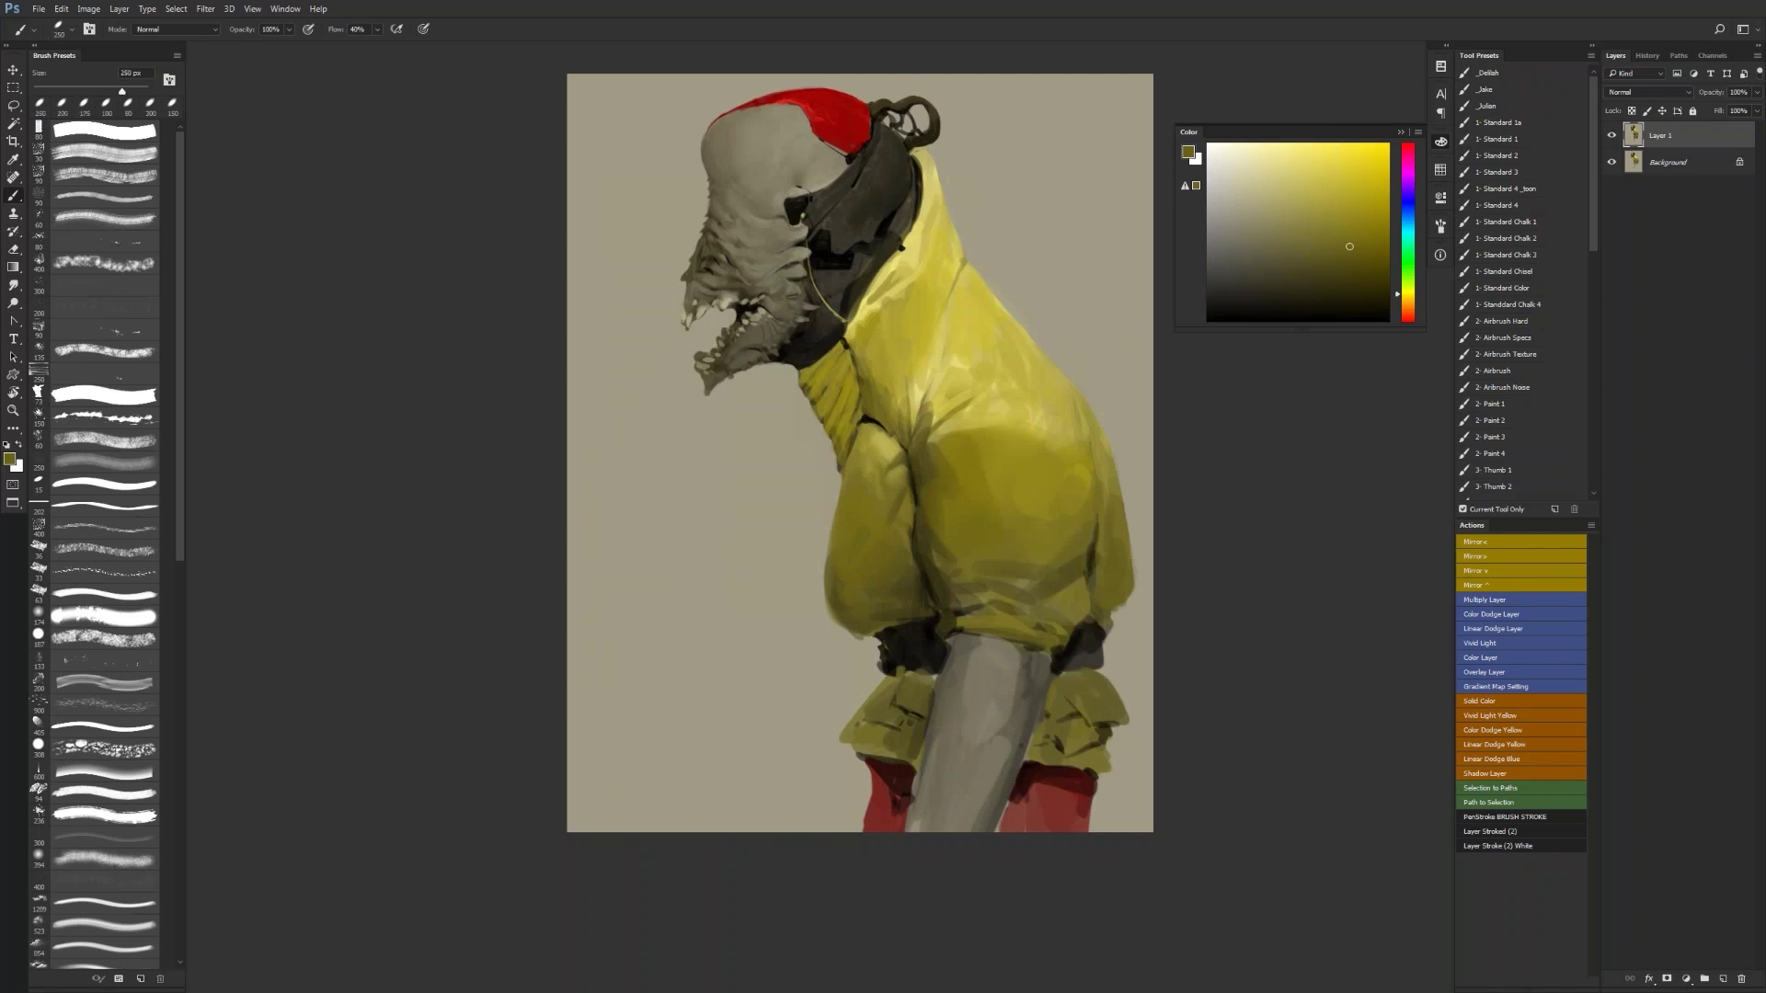
- Clean up the lower contour of the front sleeve with a 90 px brush in sampled colours, undo the last stroke and flip the canvas back
key("bracketleft")
key("bracketleft")
key("bracketleft")
key("bracketleft")
key("bracketleft")
left_click(854, 651, "alt")
left_click(858, 627, "alt")
left_click(835, 622, "alt")
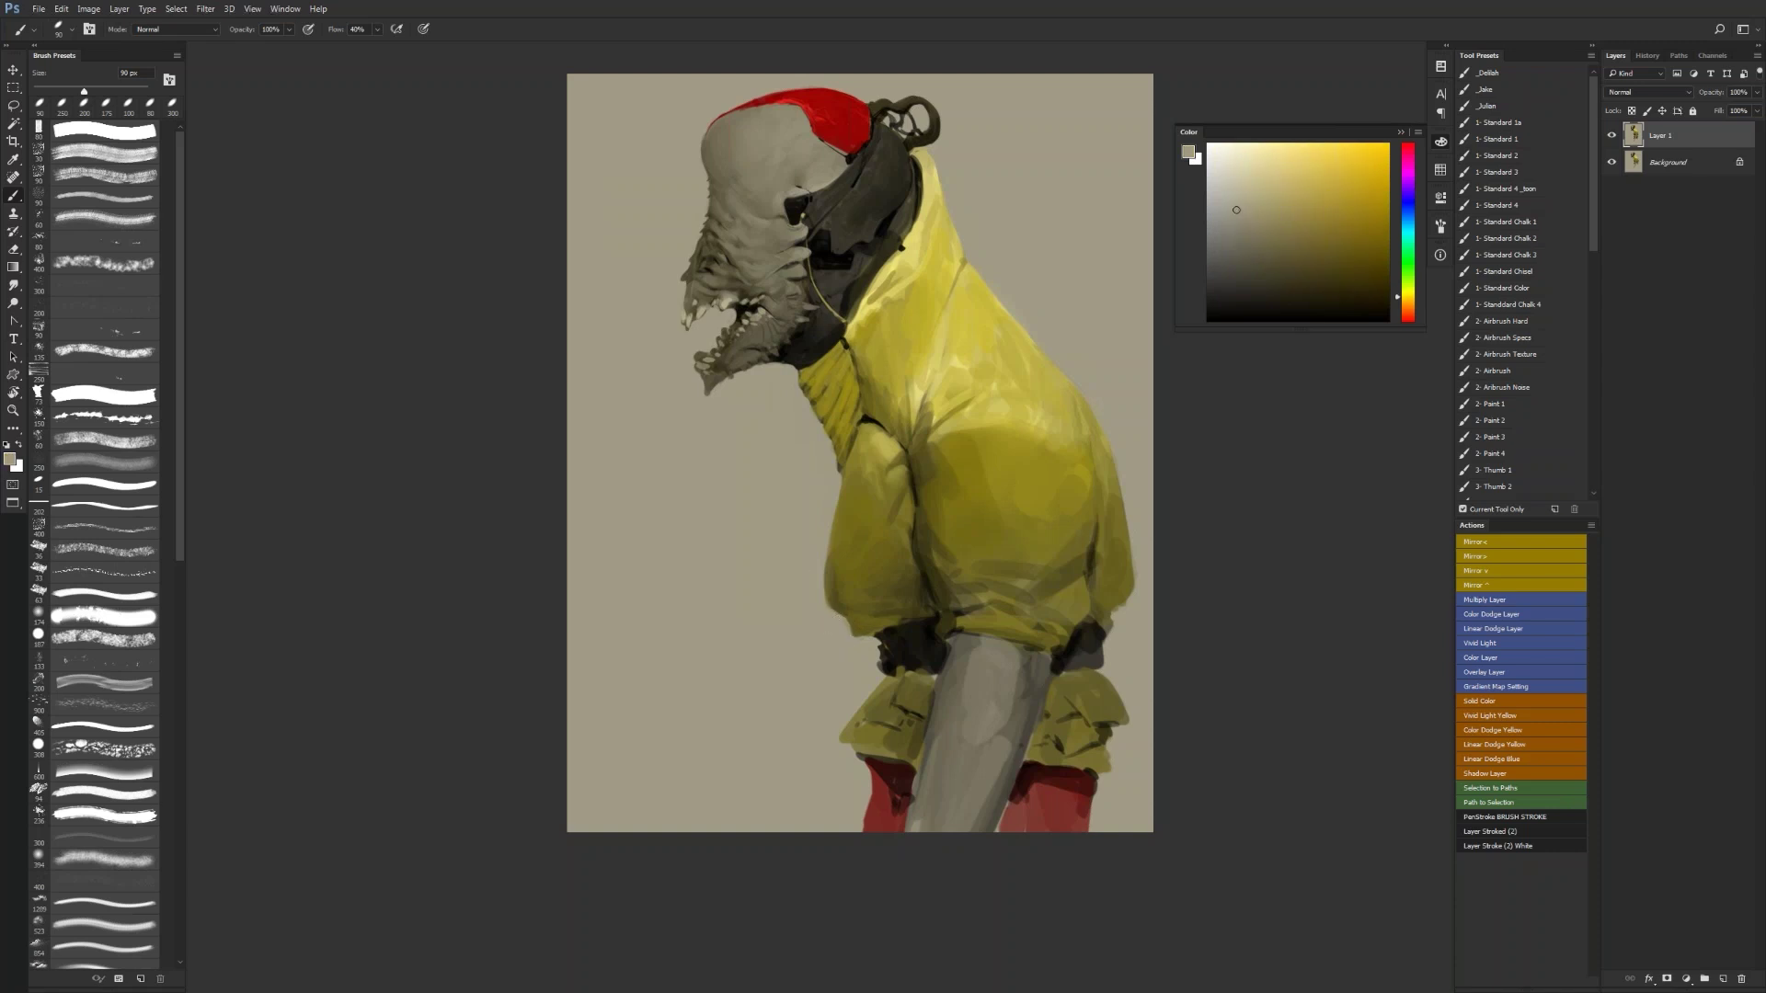
left_click_drag(818, 578, 827, 602)
key("ctrl+z")
key("ctrl+shift+h")
- Touch up the edge of the front sleeve in sampled olive and flip the canvas horizontally
left_click(886, 570, "alt")
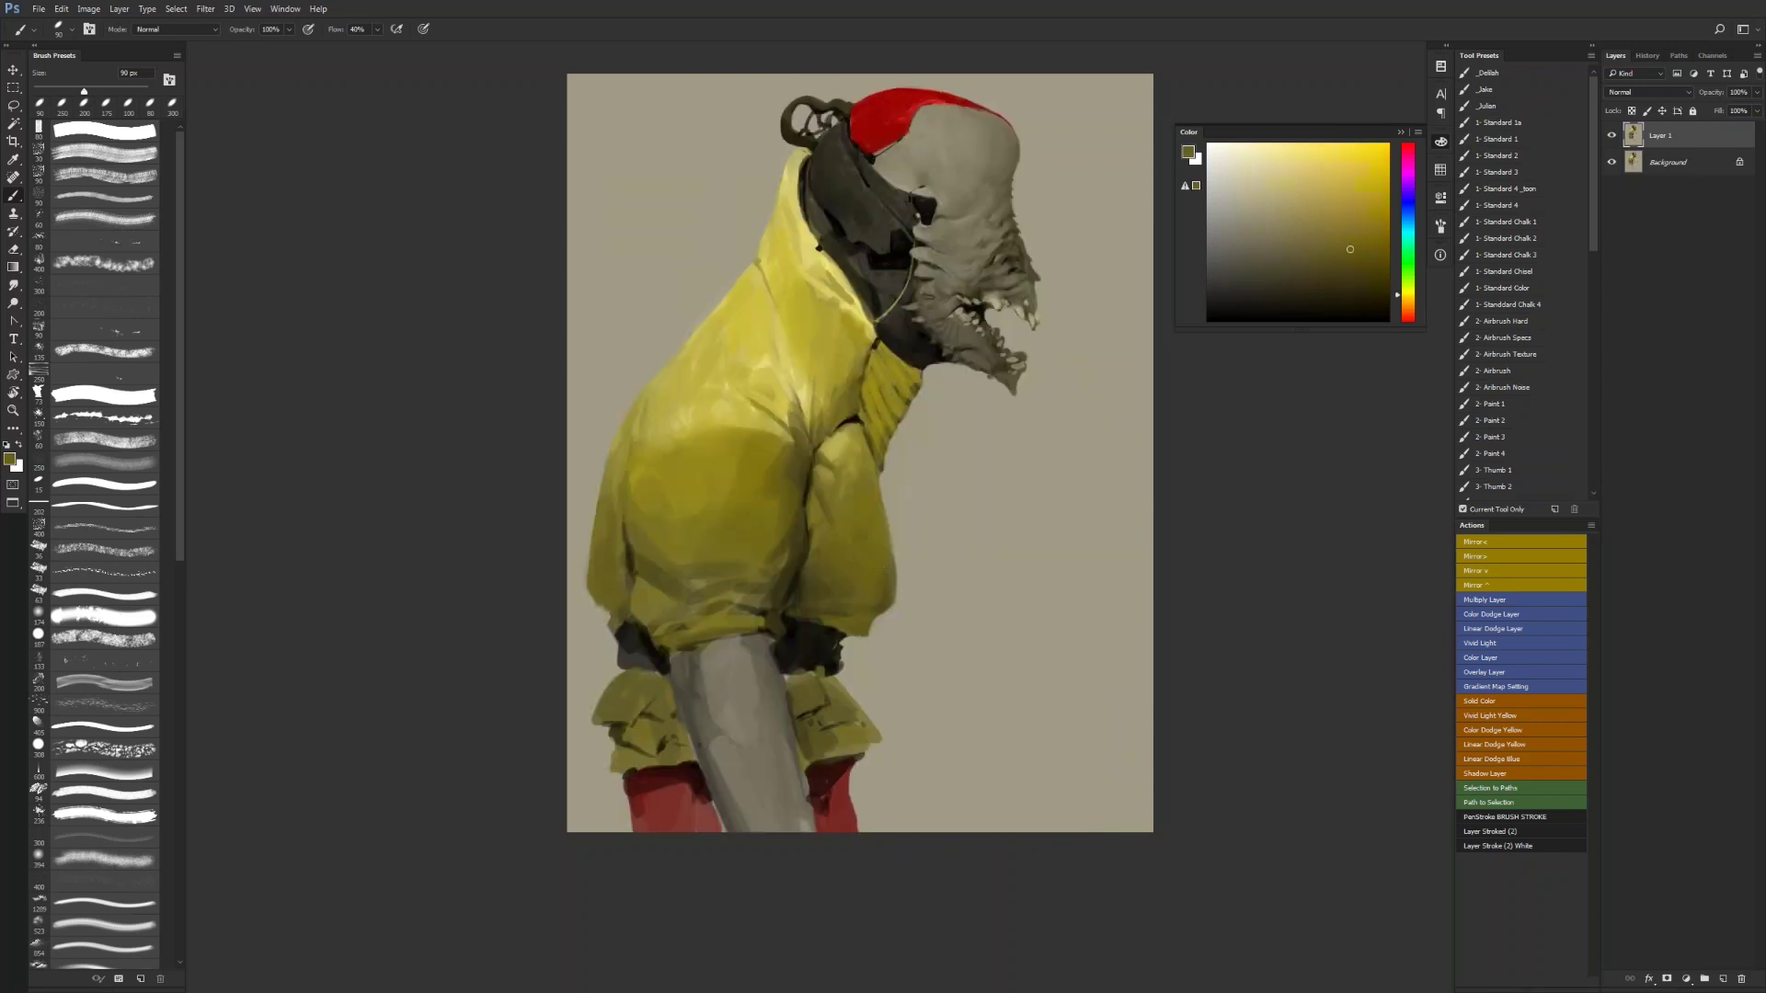
mouse_move(883, 603)
left_mouse_down()
mouse_move(865, 526)
mouse_move(856, 577)
mouse_move(845, 537)
mouse_move(853, 451)
mouse_move(874, 498)
mouse_move(856, 421)
mouse_move(842, 471)
left_mouse_up()
key("z")
left_click(856, 527, "alt")
left_click(855, 527, "alt")
key("ctrl+f")
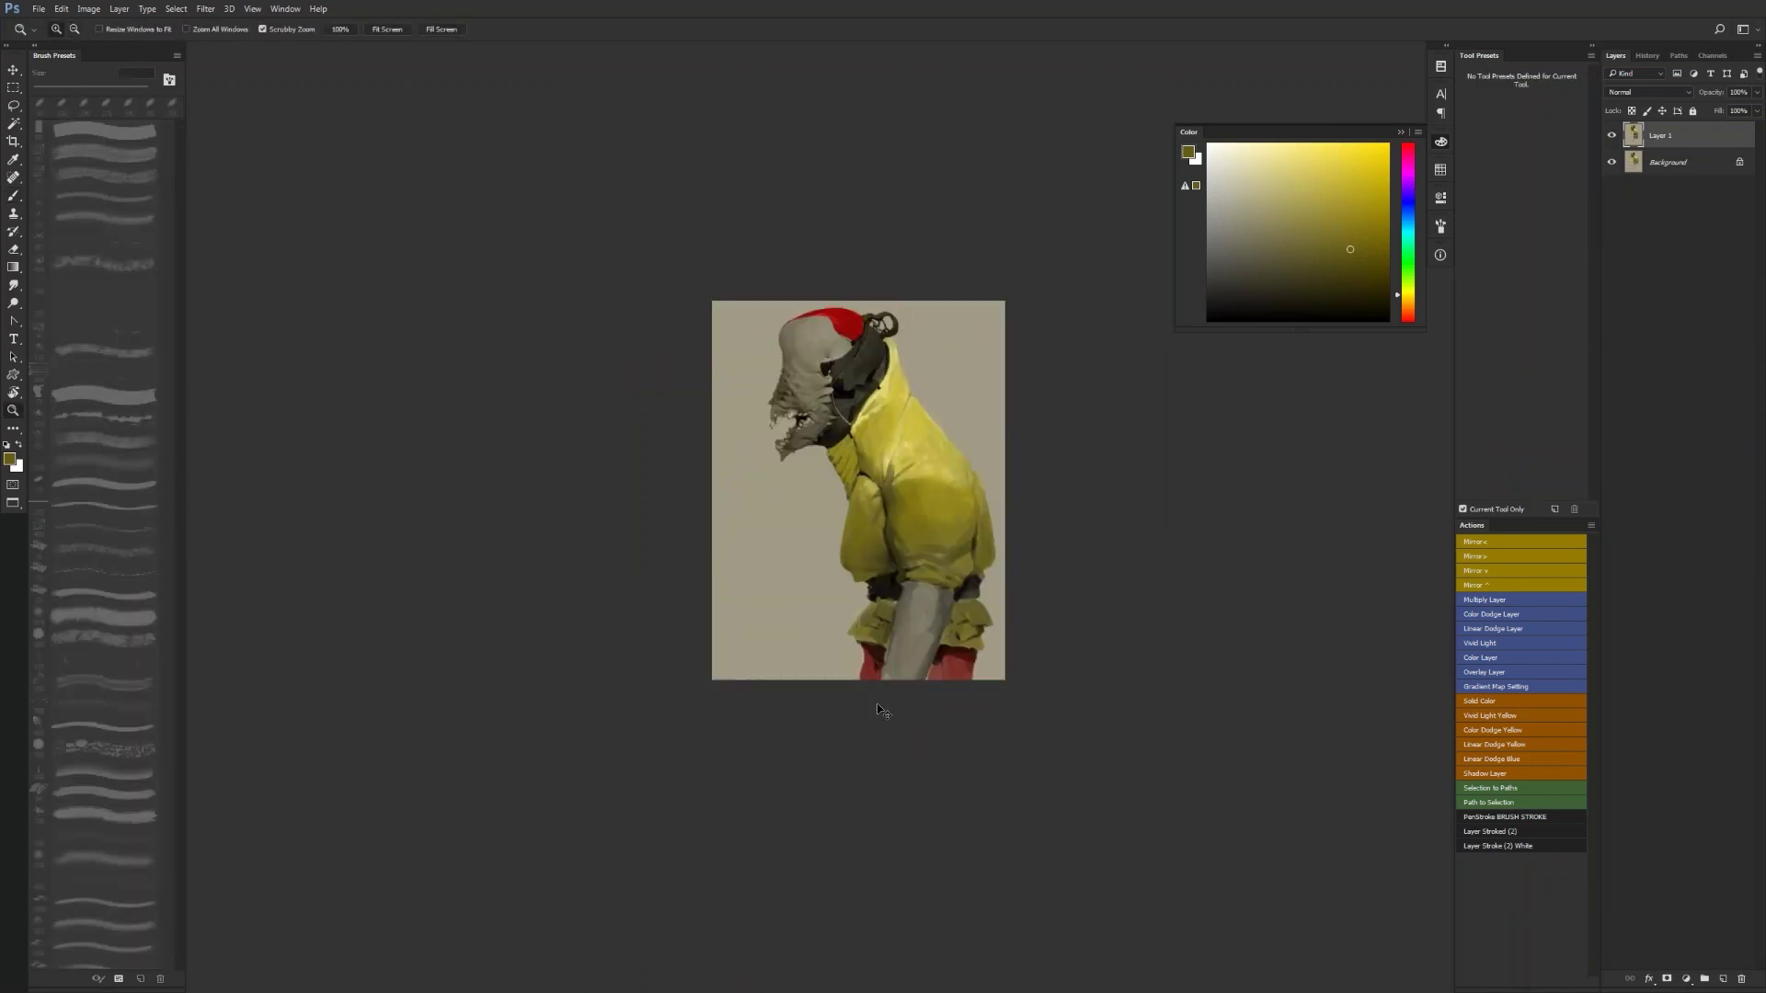
- Repaint and reshape the front trouser leg in dark red
left_click(880, 672)
left_click(881, 674)
key("b")
left_click(870, 631, "alt")
mouse_move(860, 616)
left_mouse_down()
mouse_move(827, 683)
mouse_move(870, 651)
mouse_move(864, 686)
mouse_move(880, 638)
mouse_move(874, 689)
mouse_move(844, 642)
mouse_move(826, 685)
left_mouse_up()
- Reshape and shade the rear trouser leg with sampled reds, and switch to the Smudge tool
left_click(1070, 649, "alt")
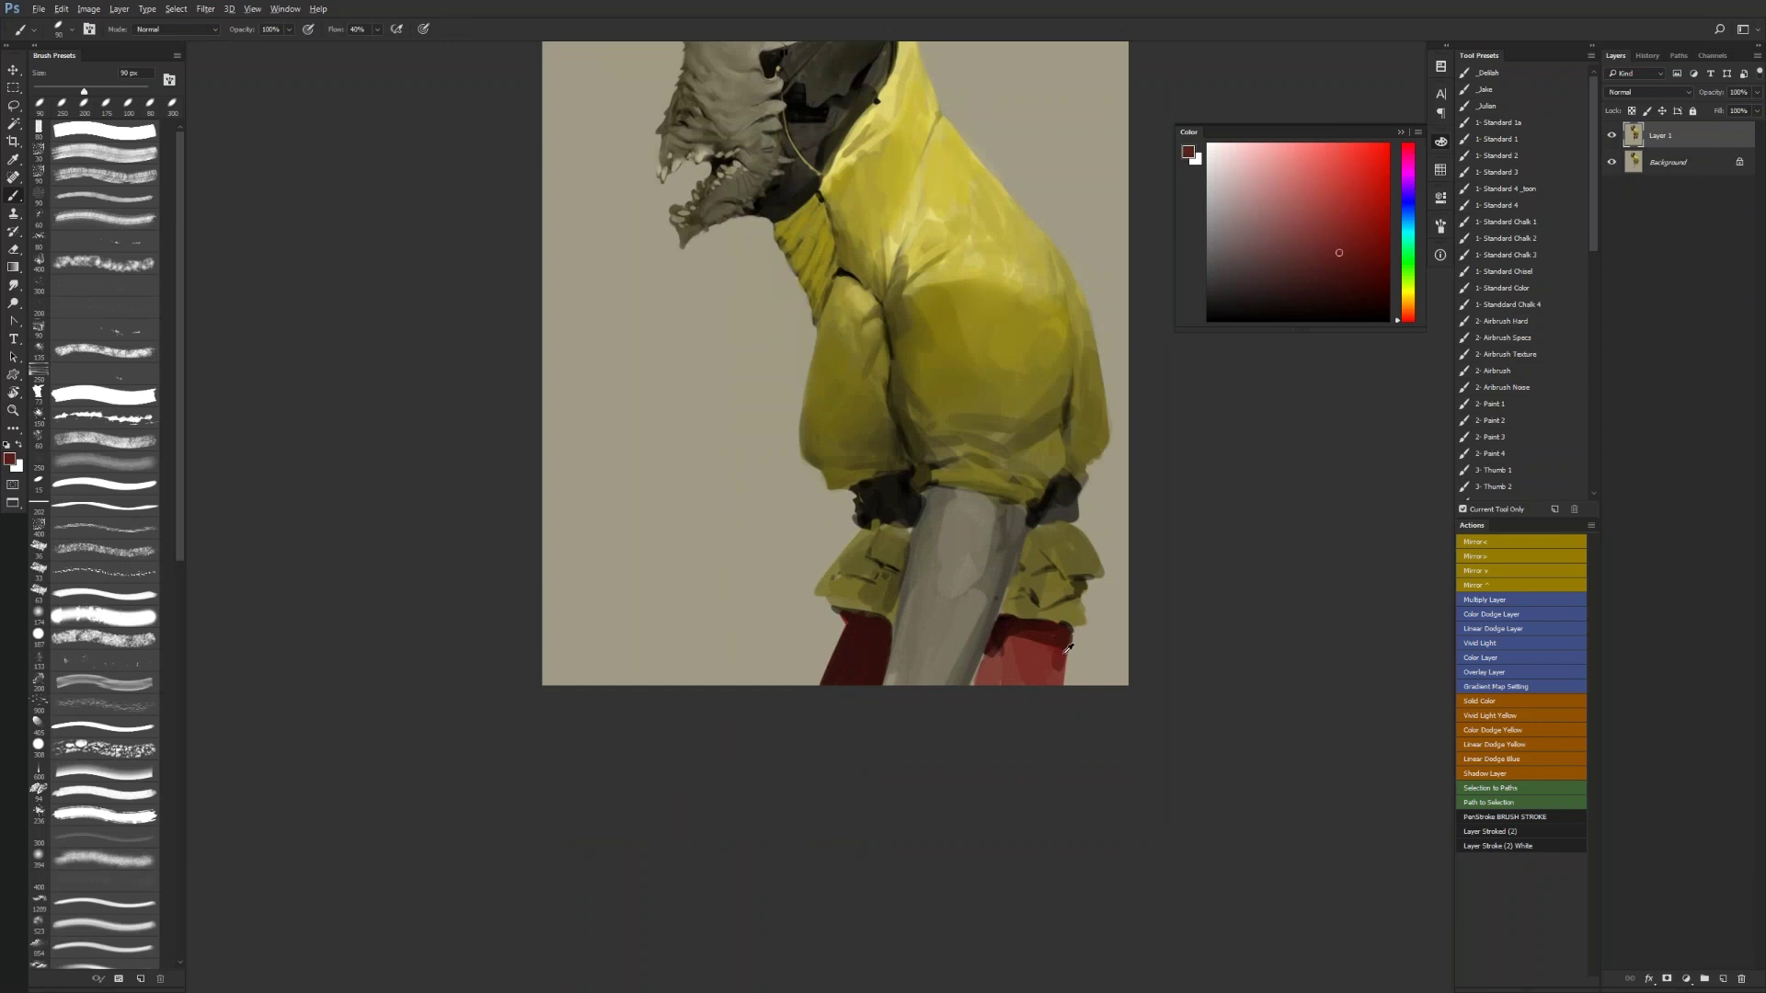
left_click(1062, 668, "alt")
left_click(1060, 644, "alt")
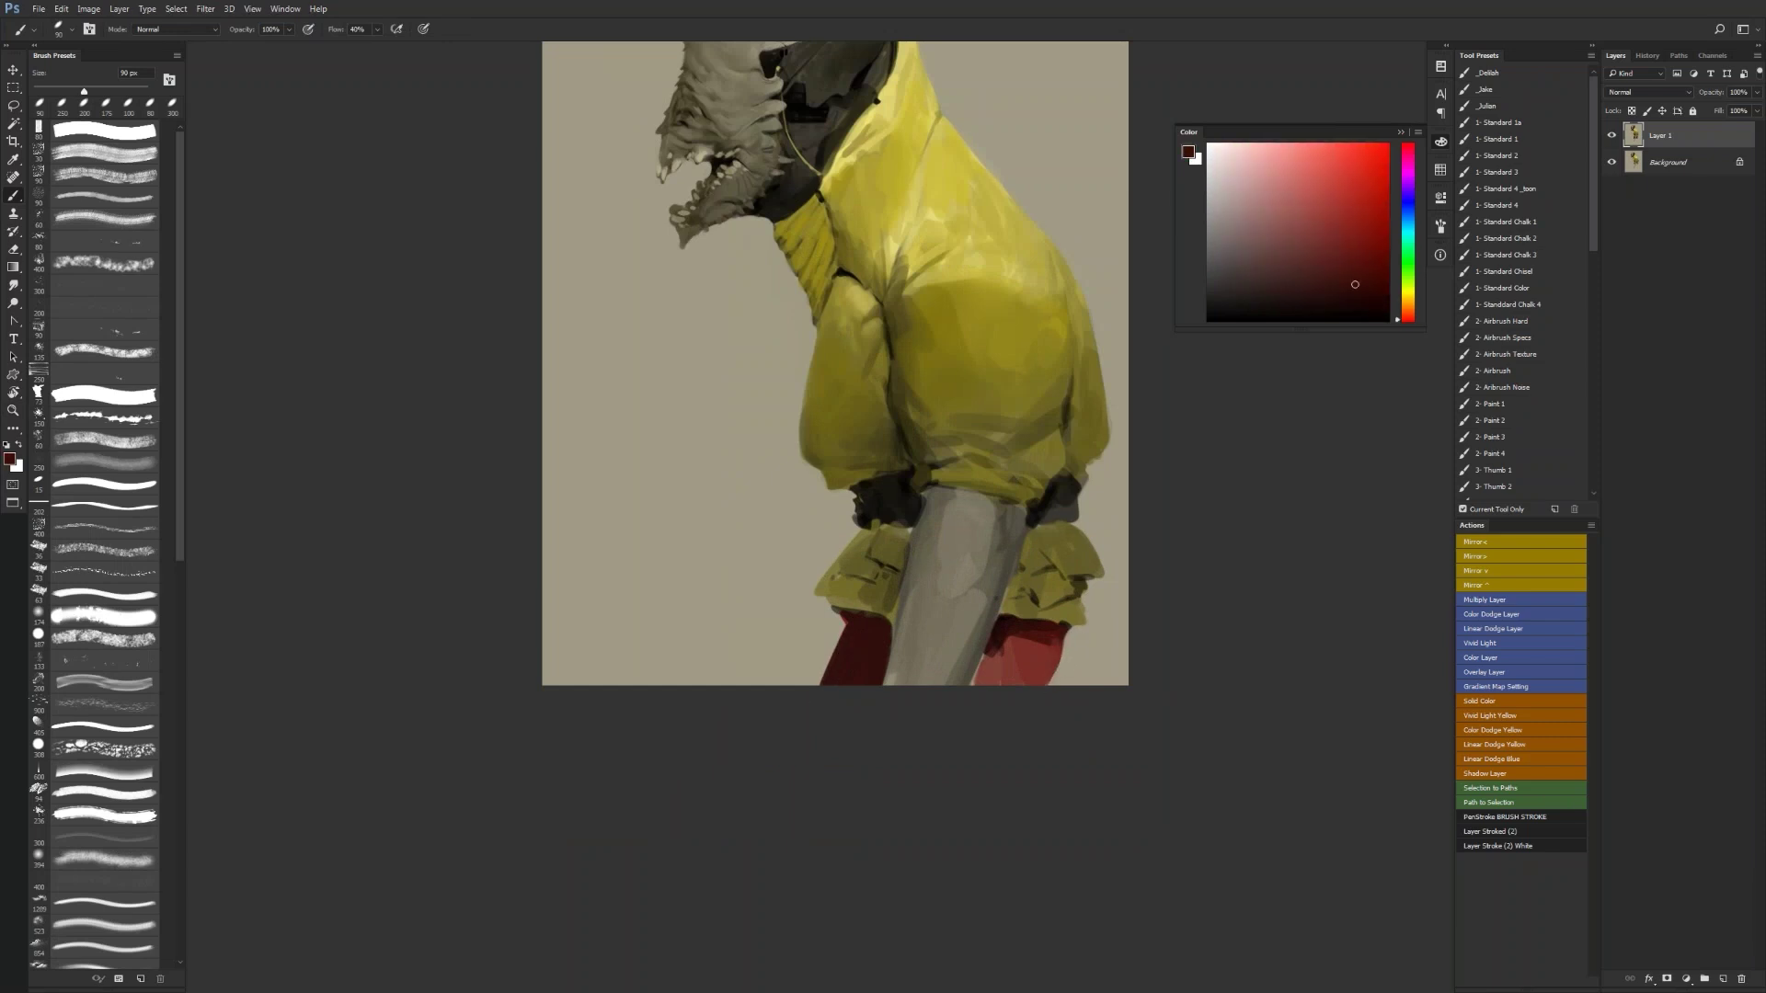
left_click(1051, 644, "alt")
left_click(995, 648, "alt")
left_click(996, 644, "alt")
key("r")
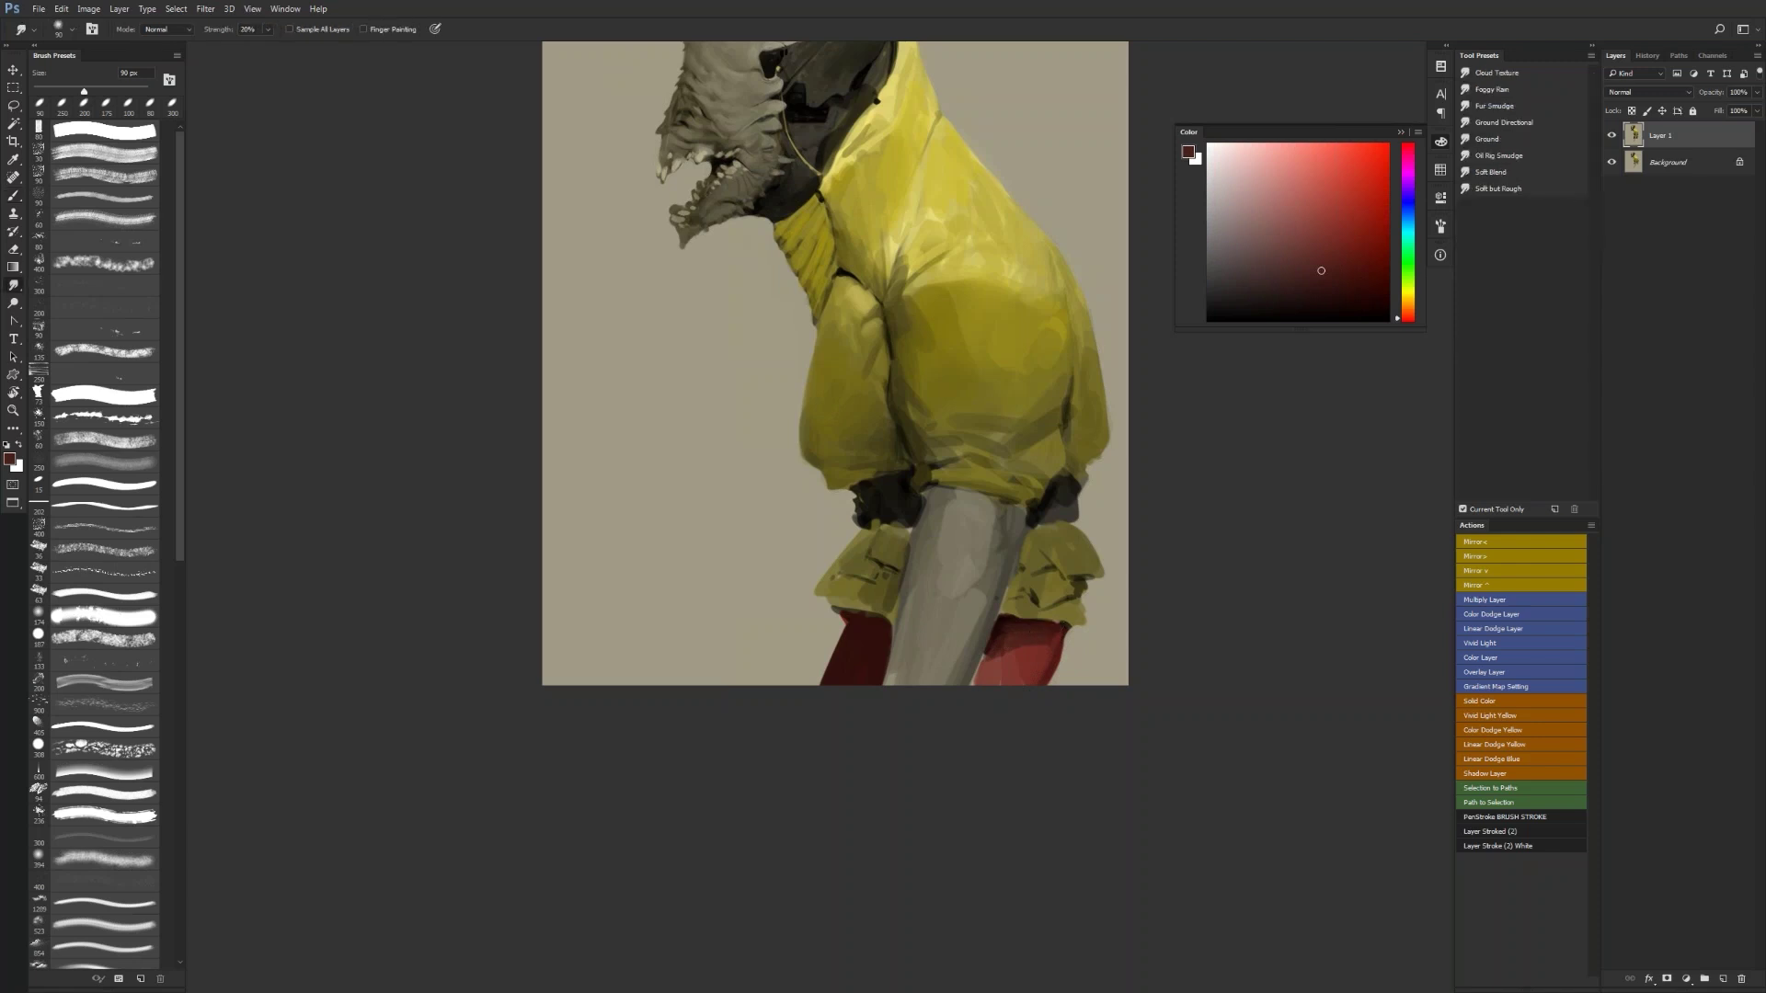
- Flip the canvas horizontally and retouch the border between the rear red leg and the forearm with sampled colours
left_click(1041, 700, "alt")
left_click(1040, 700, "alt")
key("ctrl+f")
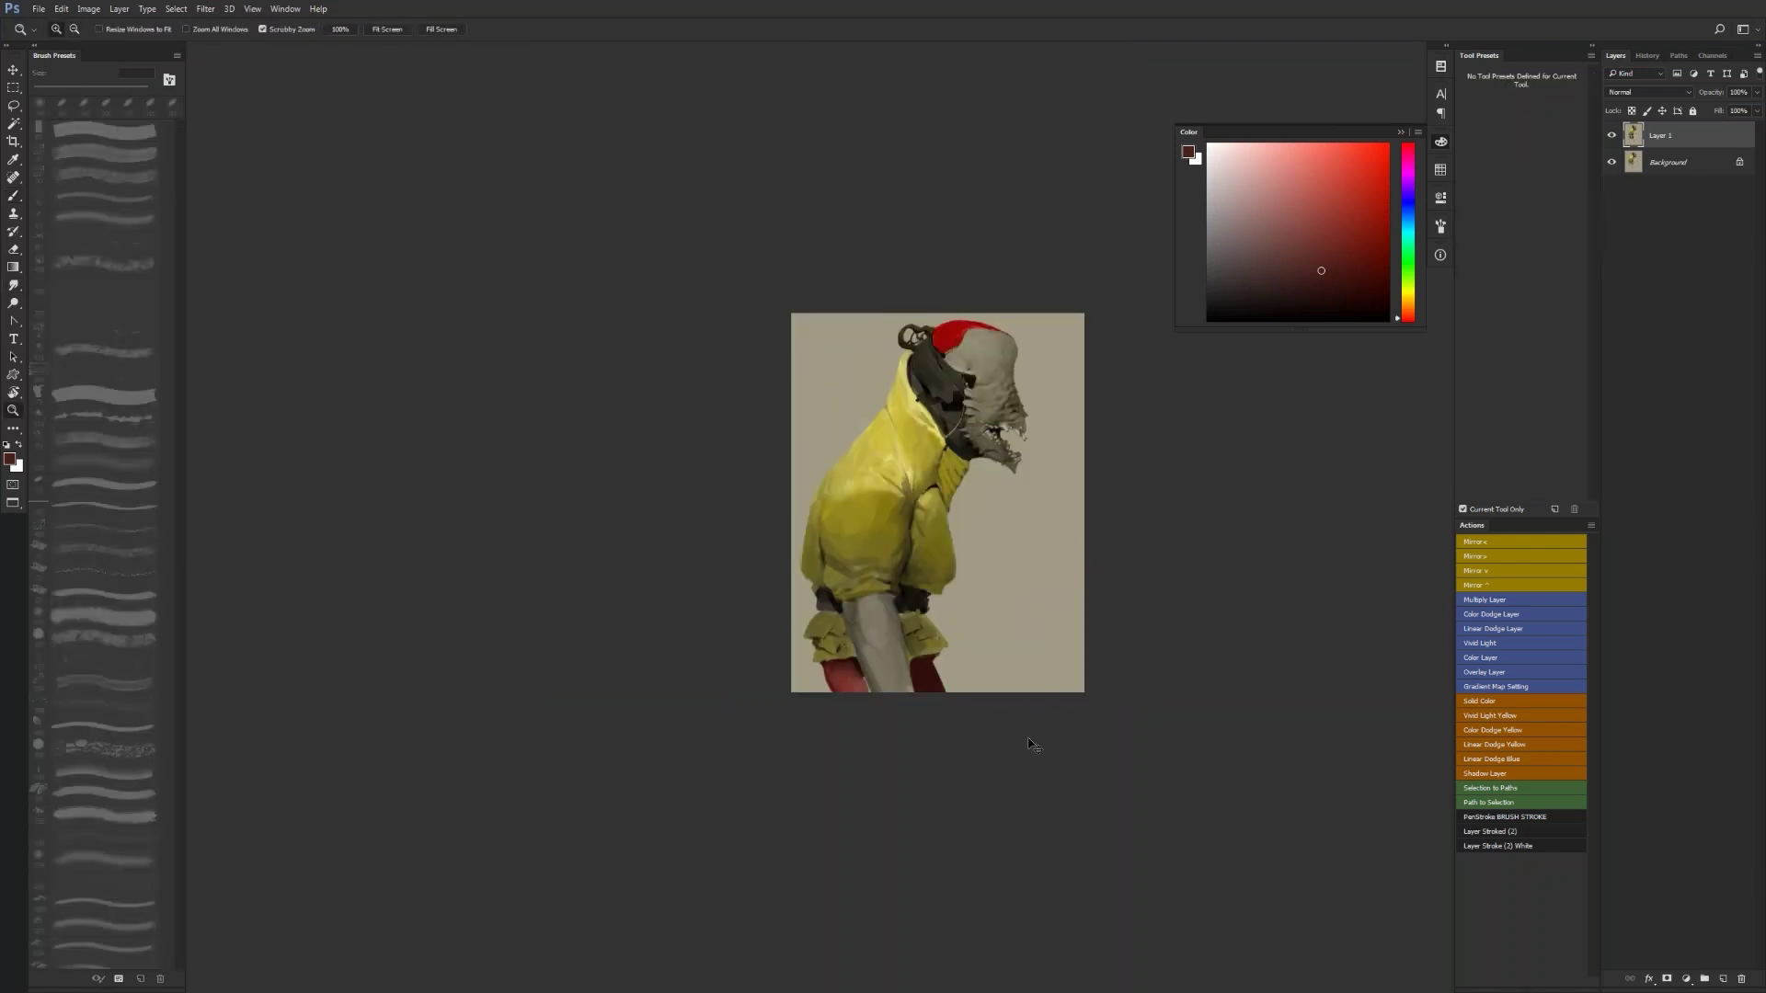
left_click(894, 682, "ctrl")
left_click(894, 682, "ctrl")
key("b")
left_click(832, 682, "alt")
left_click_drag(842, 681, 846, 709)
left_click(848, 678, "alt")
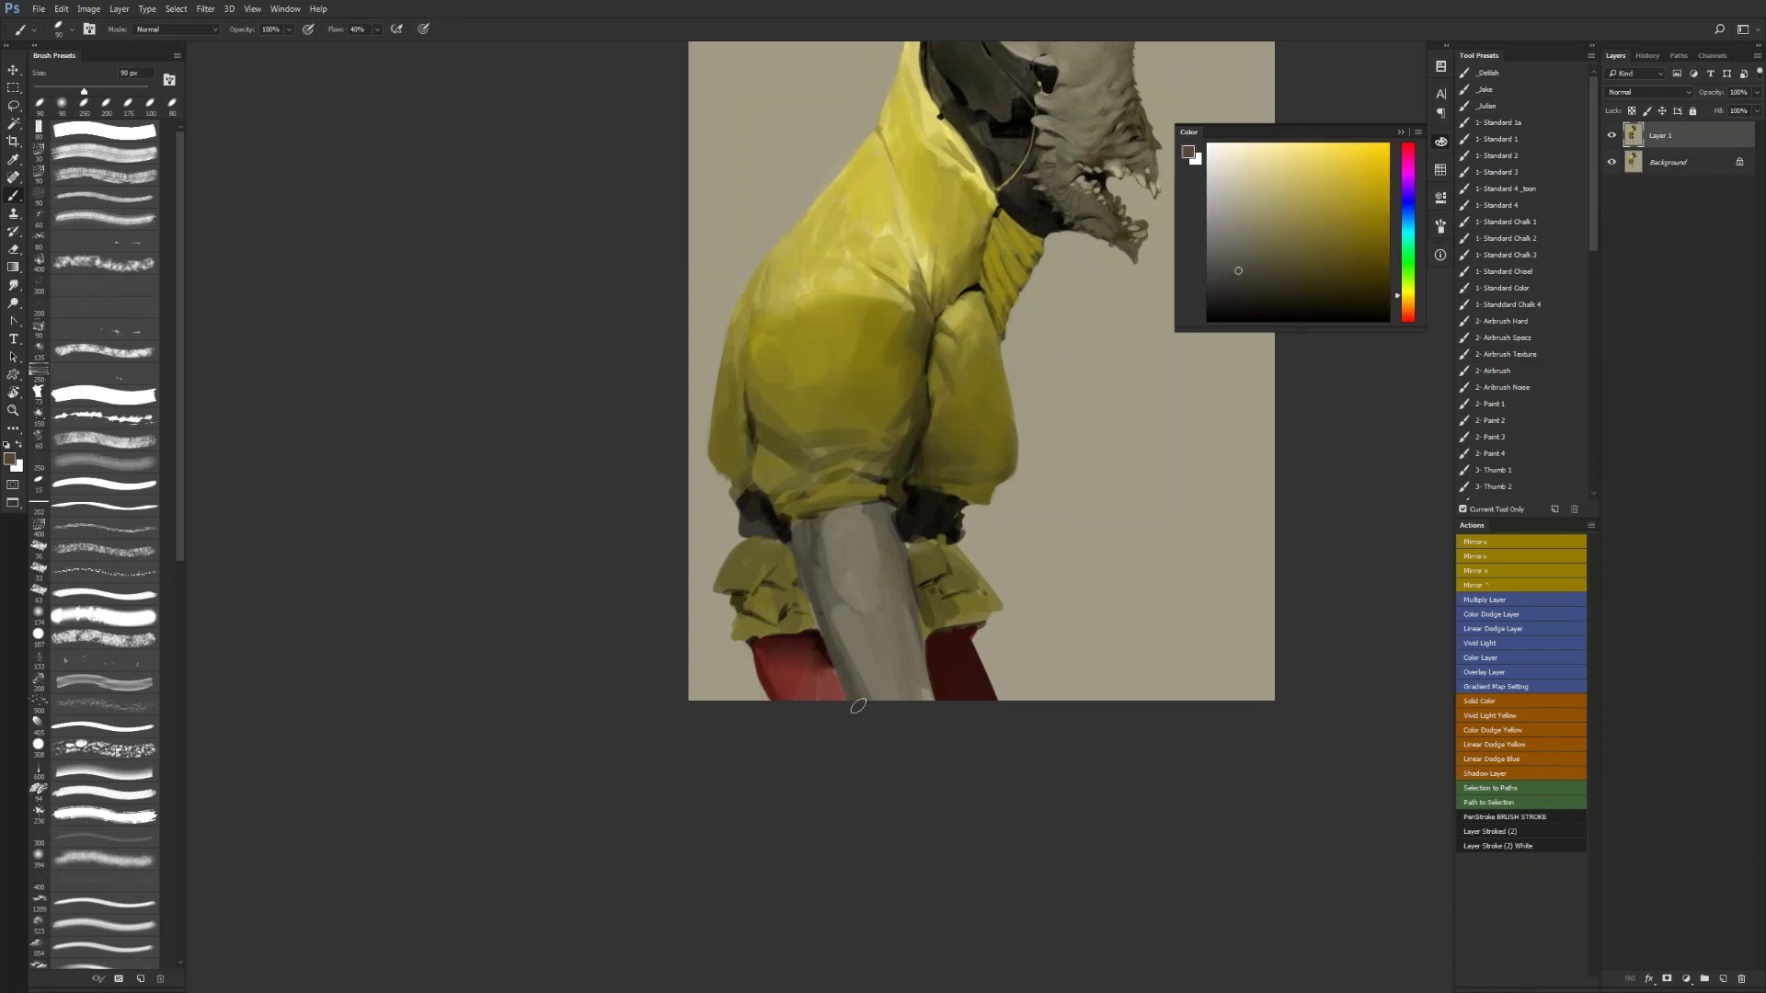
- Shade the forearm in sampled greys with a brush enlarged to 175 px and blend it with the Smudge tool
key("bracketright")
left_click_drag(848, 626, 876, 703)
key("bracketright")
key("bracketright")
key("bracketright")
left_click(856, 648, "alt")
key("r")
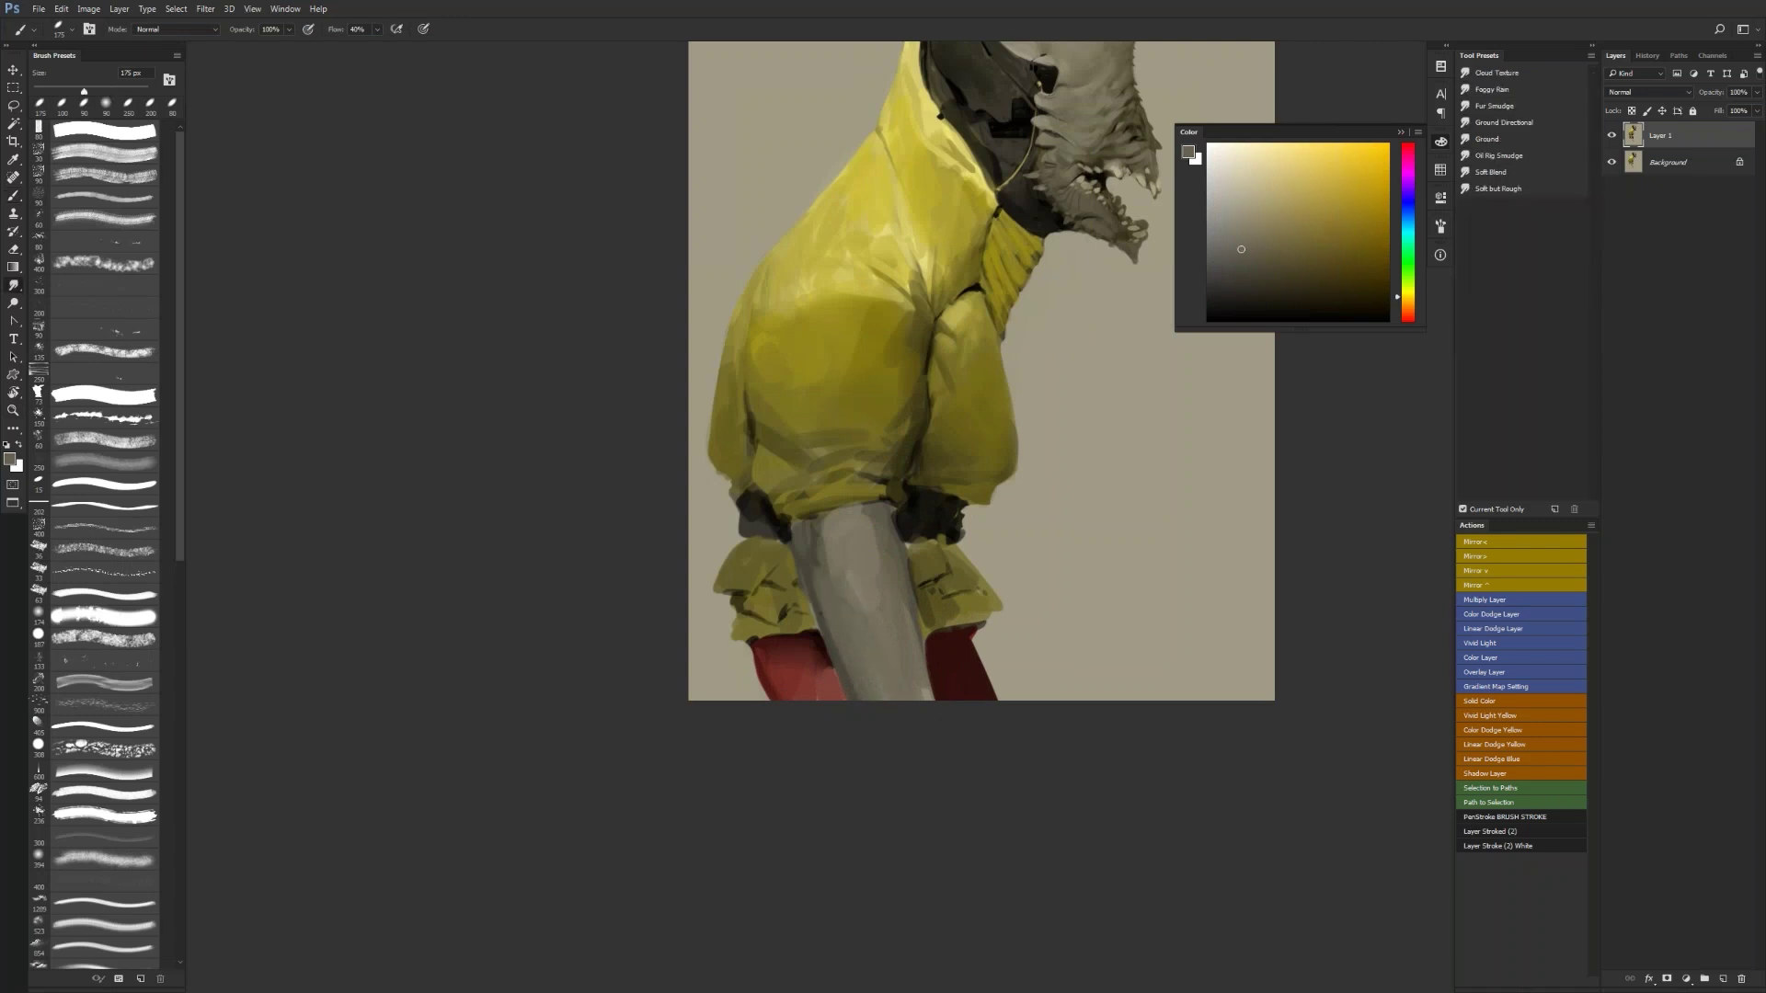
left_click_drag(810, 577, 817, 626)
- Flip the canvas horizontally, then paint the forearm in grey sampled from the head and smooth it with the Smudge tool
mouse_move(965, 635)
left_mouse_down()
mouse_move(951, 747)
mouse_move(868, 741)
mouse_move(727, 810)
left_mouse_up()
key("ctrl+h")
key("b")
left_click(698, 230, "alt")
key("bracketleft")
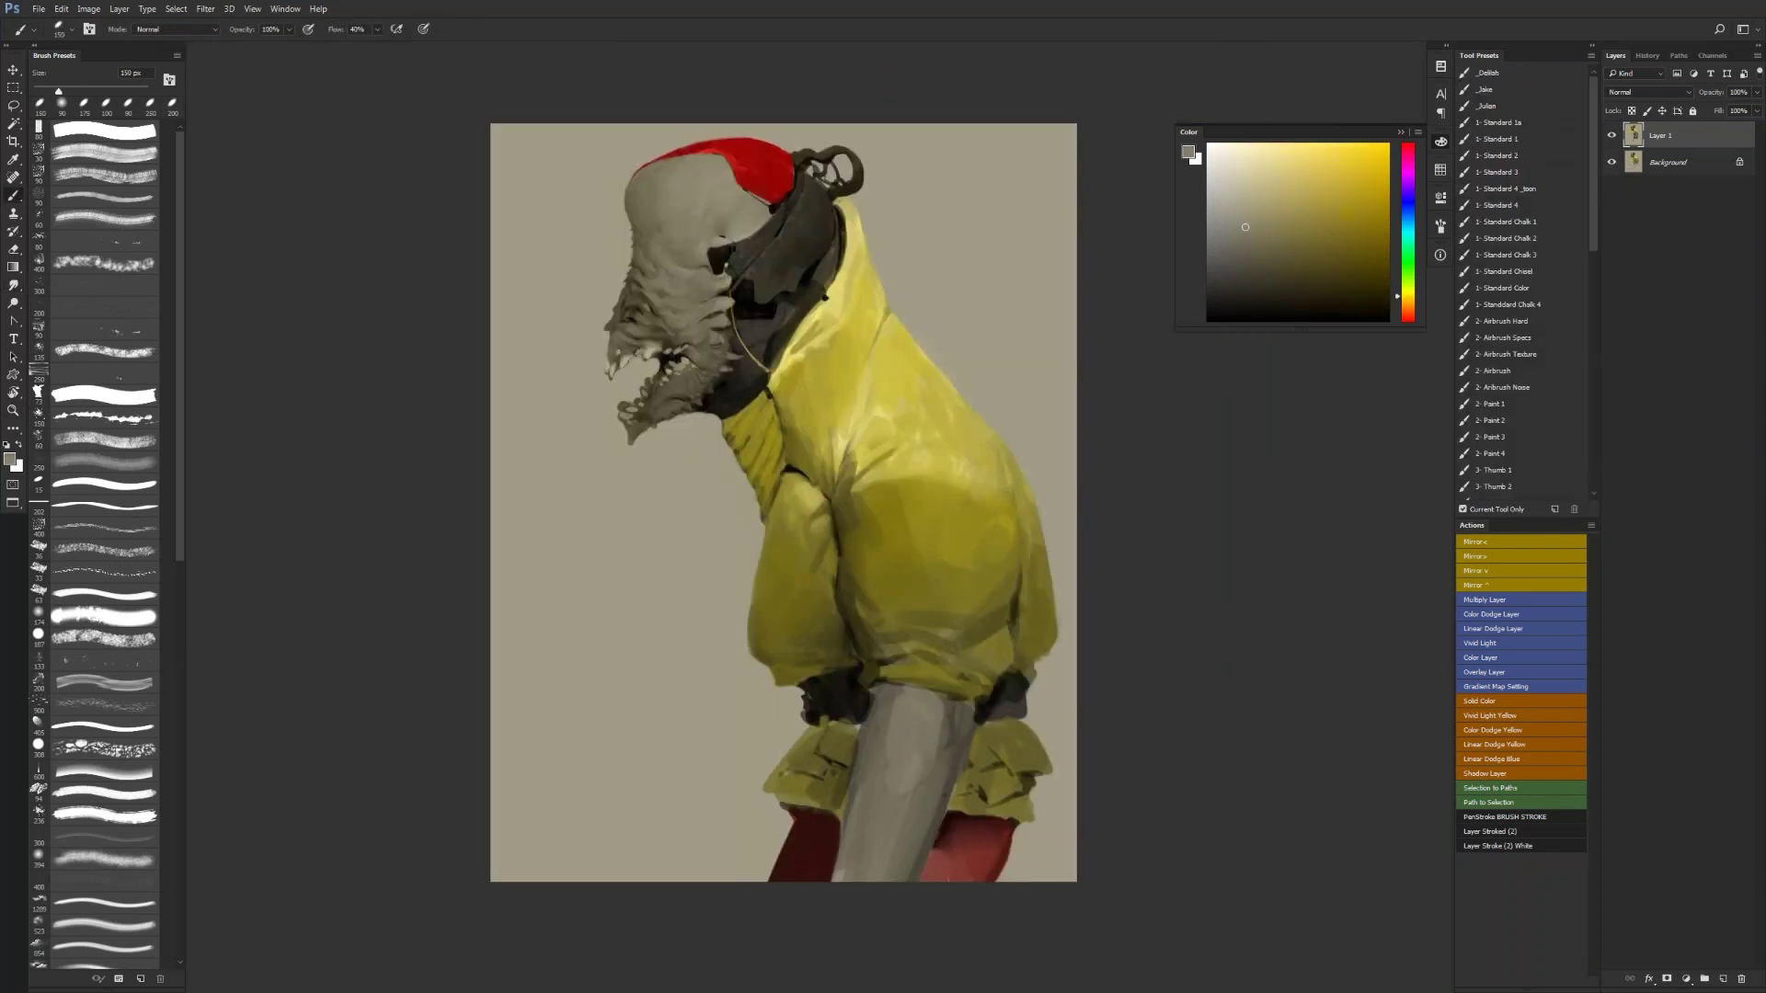
key("bracketleft")
key("r")
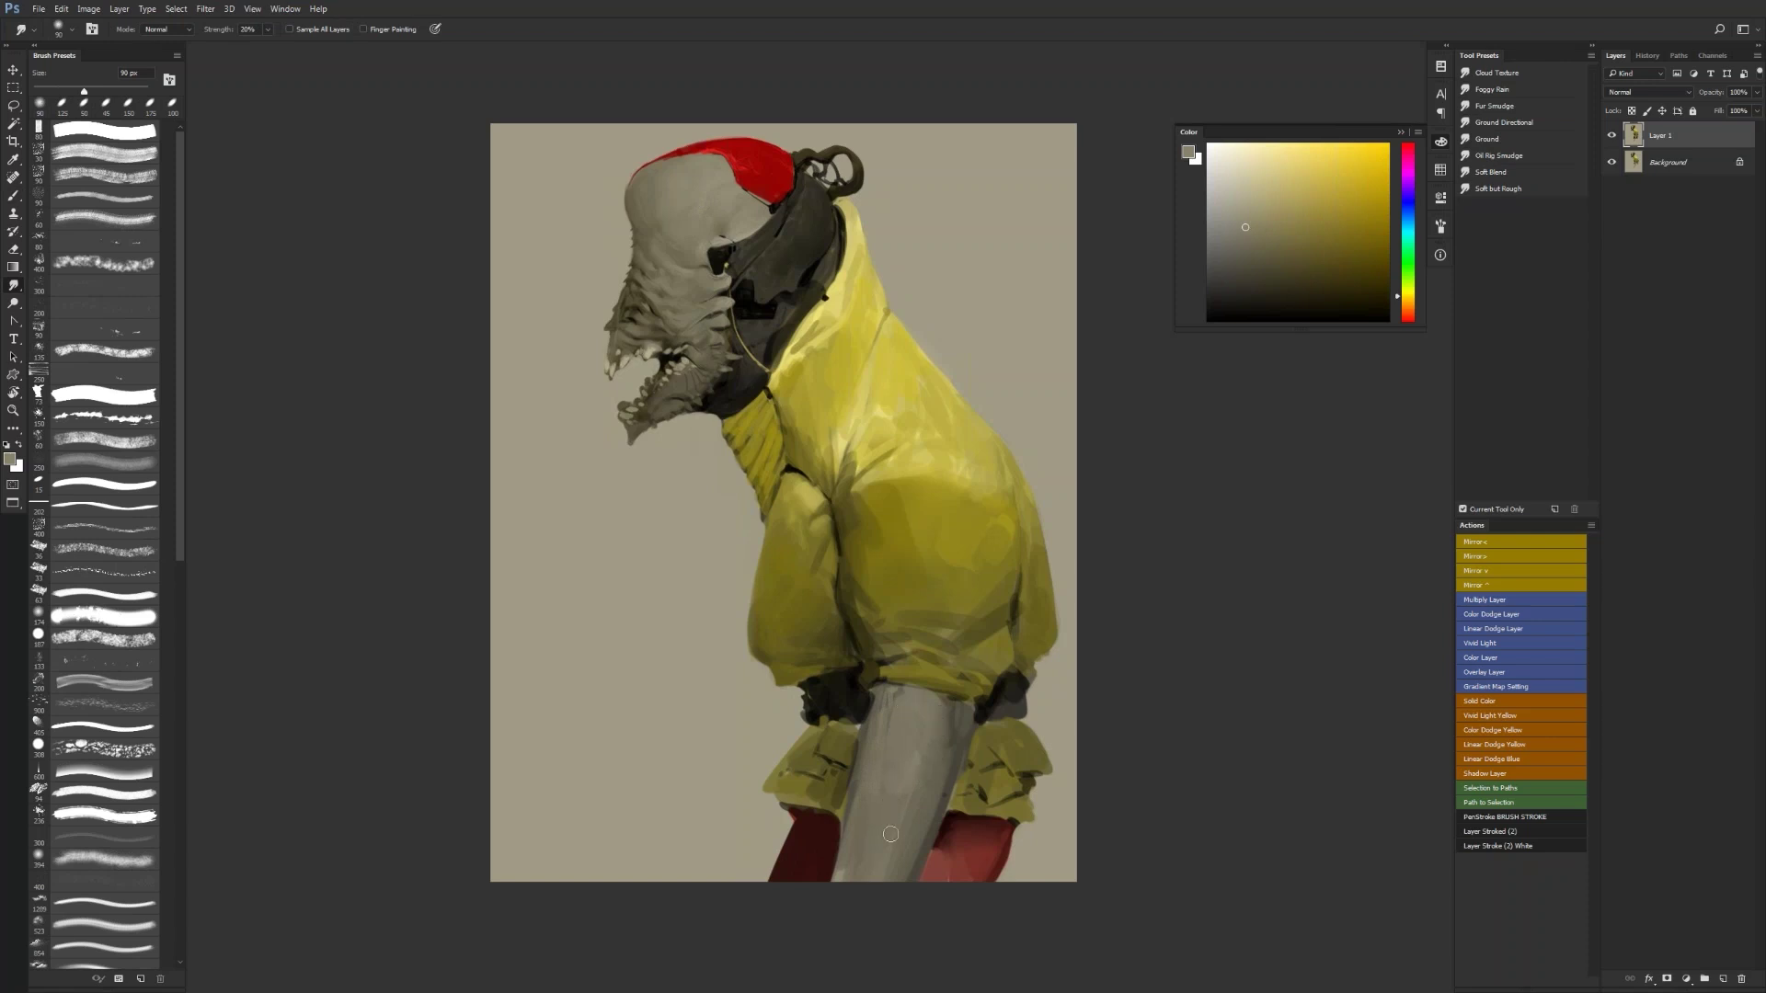
- Darken the top of the forearm beneath the jacket hem with sampled dark grey and reset the colour to black
key("b")
left_click(864, 696, "alt")
mouse_move(887, 689)
left_mouse_down()
mouse_move(926, 689)
mouse_move(885, 701)
left_mouse_up()
left_click(904, 690, "alt")
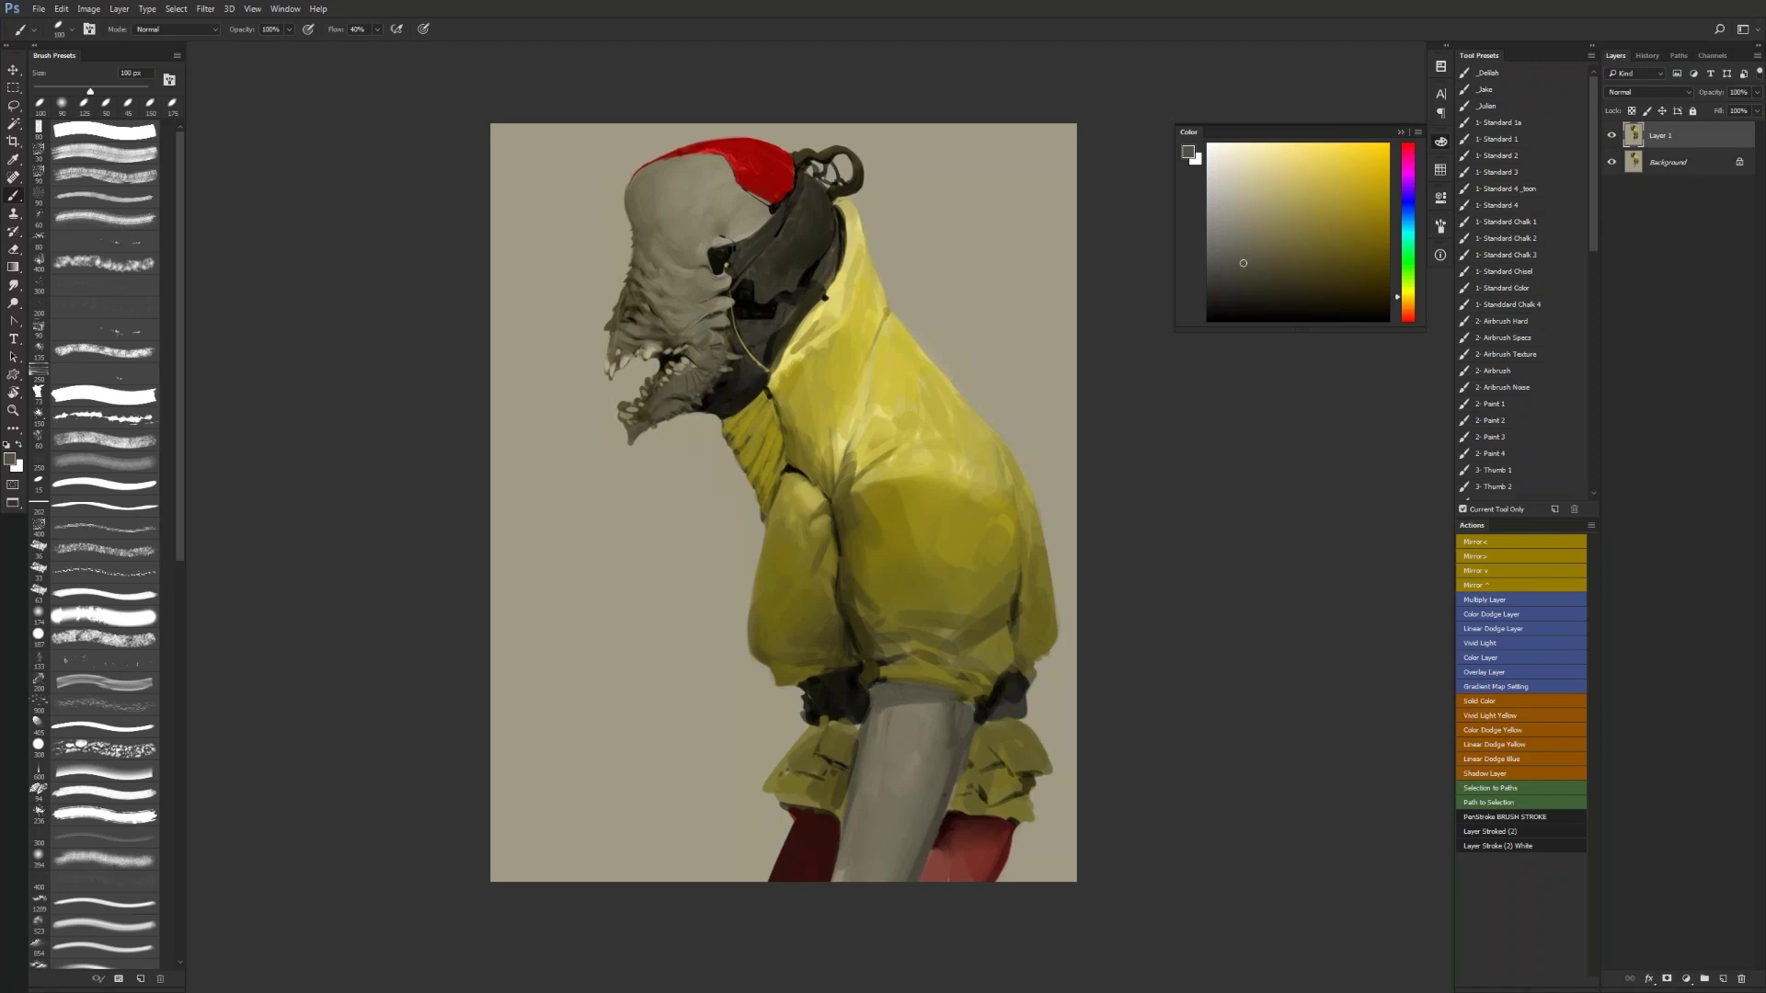
key("d")
- Check the whole figure at reduced size, flip the canvas horizontally and return to the Brush tool
left_click(879, 794, "ctrl+alt")
left_click(879, 793, "ctrl+alt")
left_click(879, 794, "ctrl+alt")
key("ctrl+shift+h")
left_click(891, 807, "ctrl")
left_click(891, 807, "ctrl")
left_click(890, 807, "ctrl")
key("b")
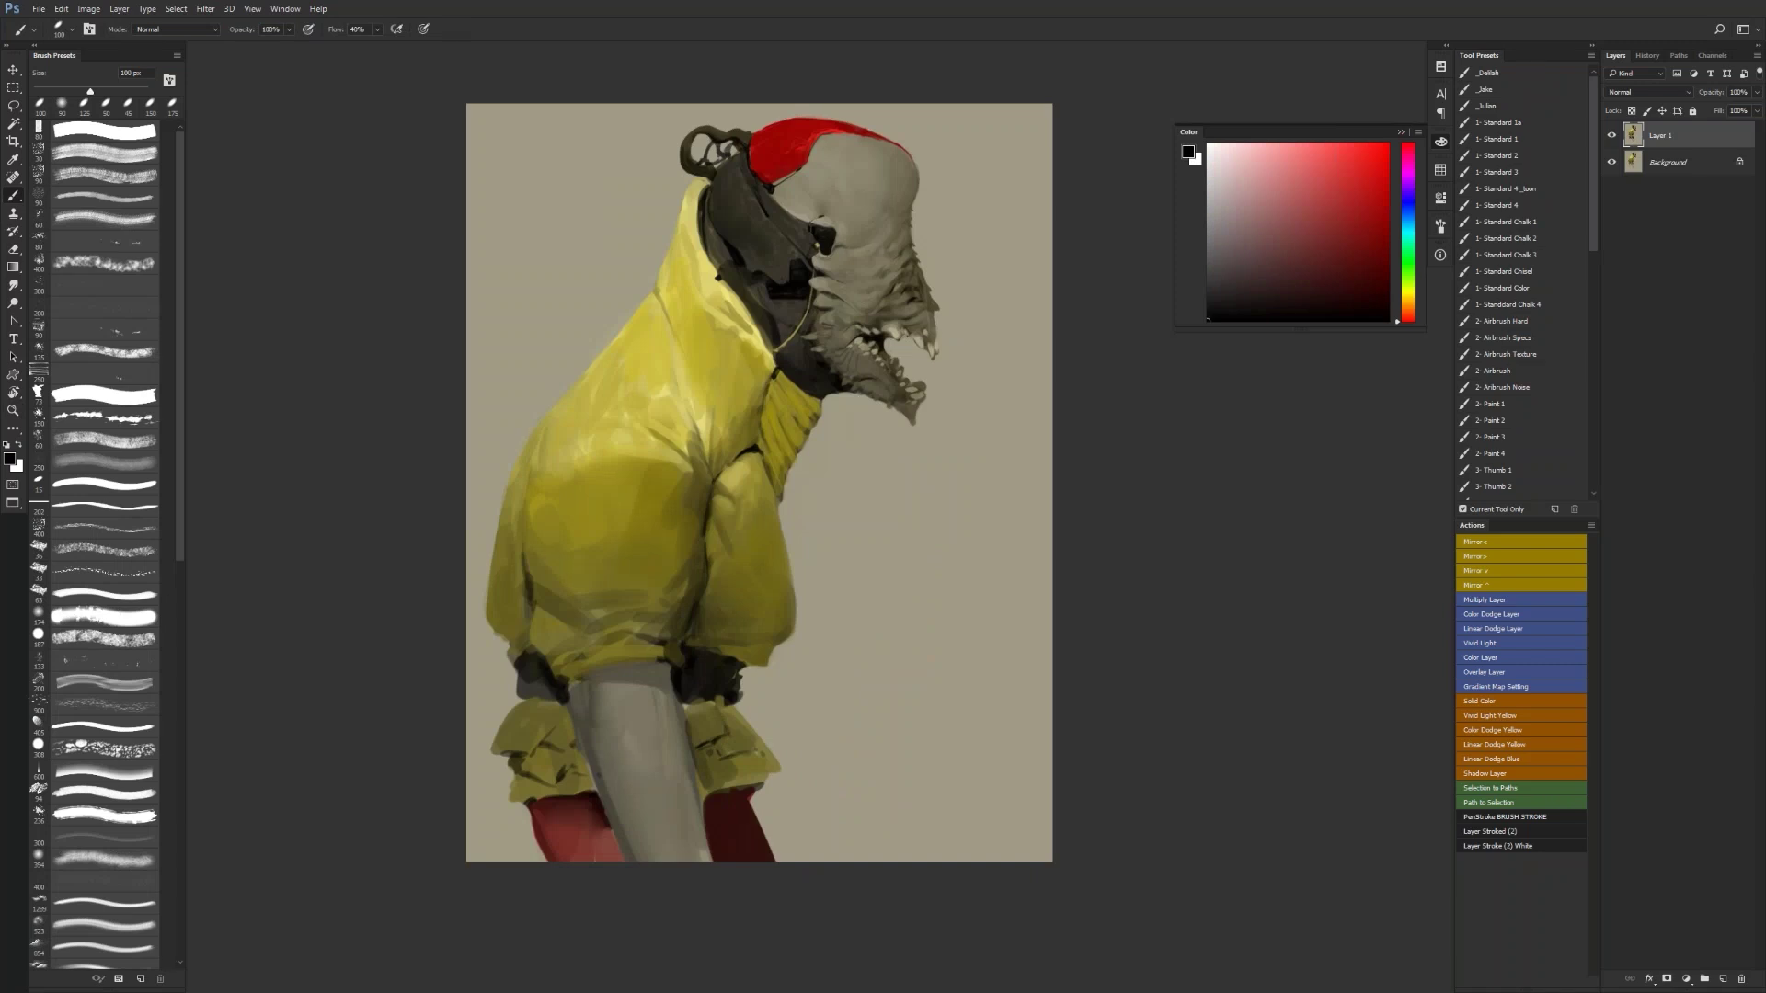
key("ctrl+b")
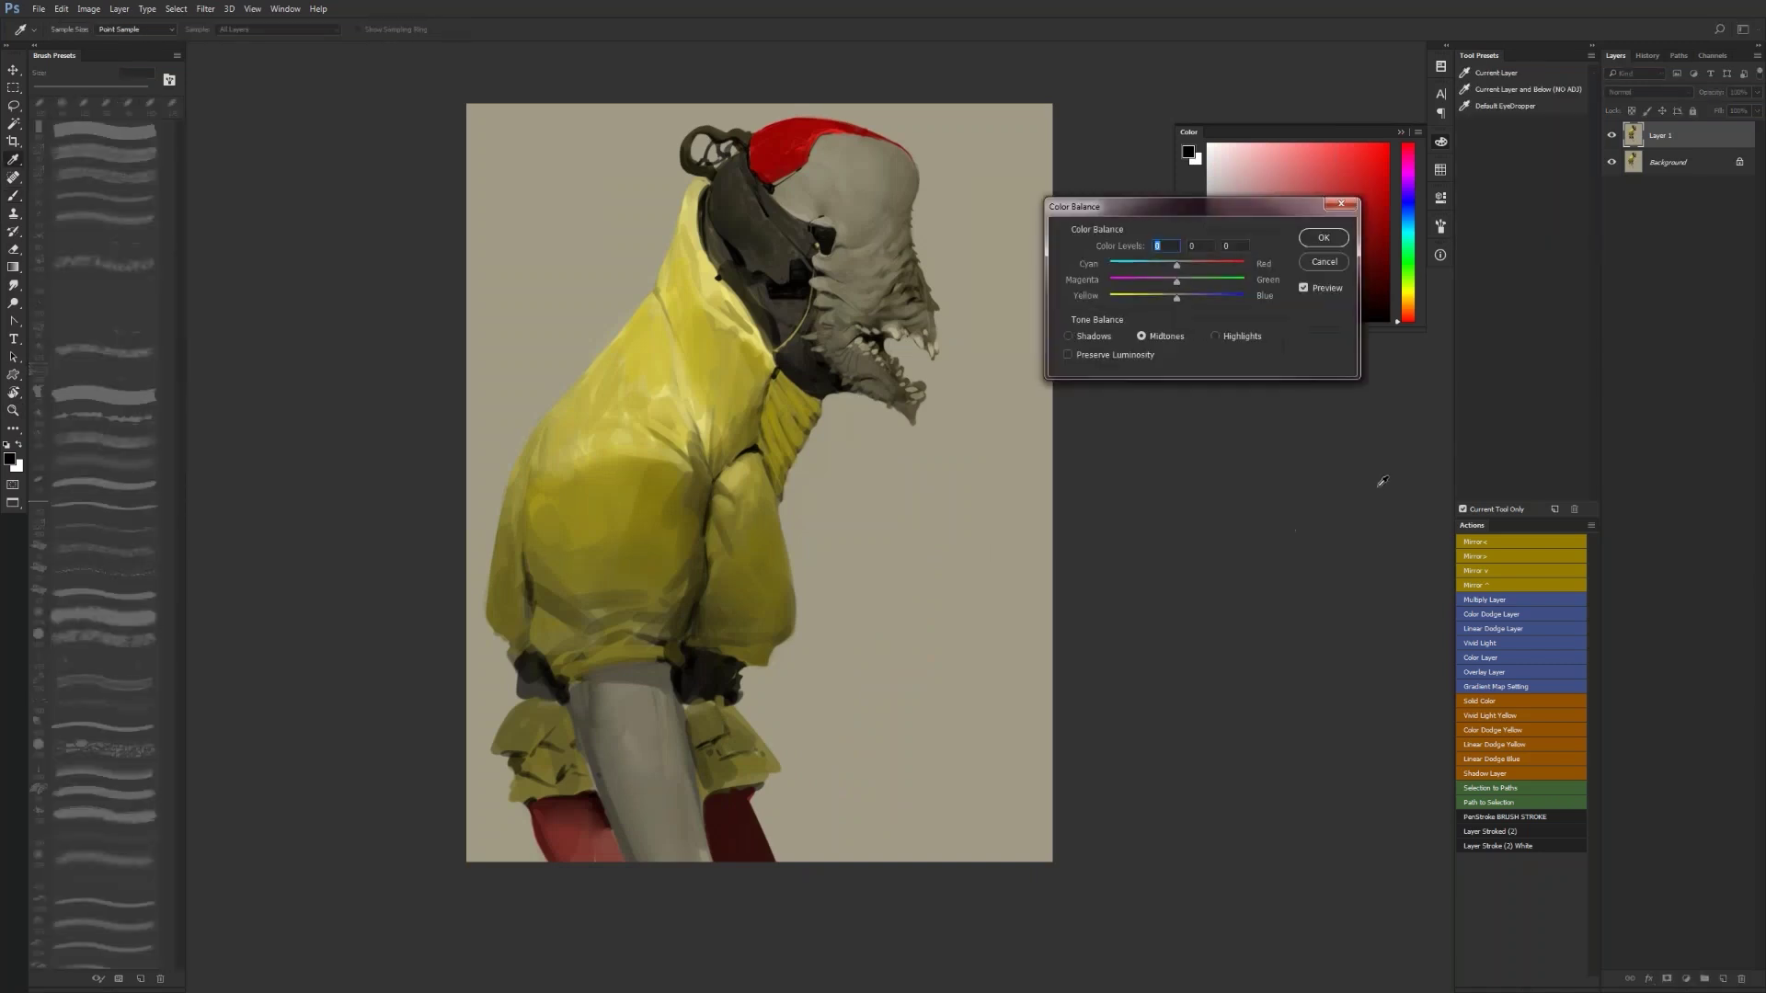
key("alt")
left_click(1337, 263)
- Create a merged copy of the painting on a new layer and shift its midtones towards red and blue with Color Balance
key("ctrl+shift+alt+n")
key("ctrl+b")
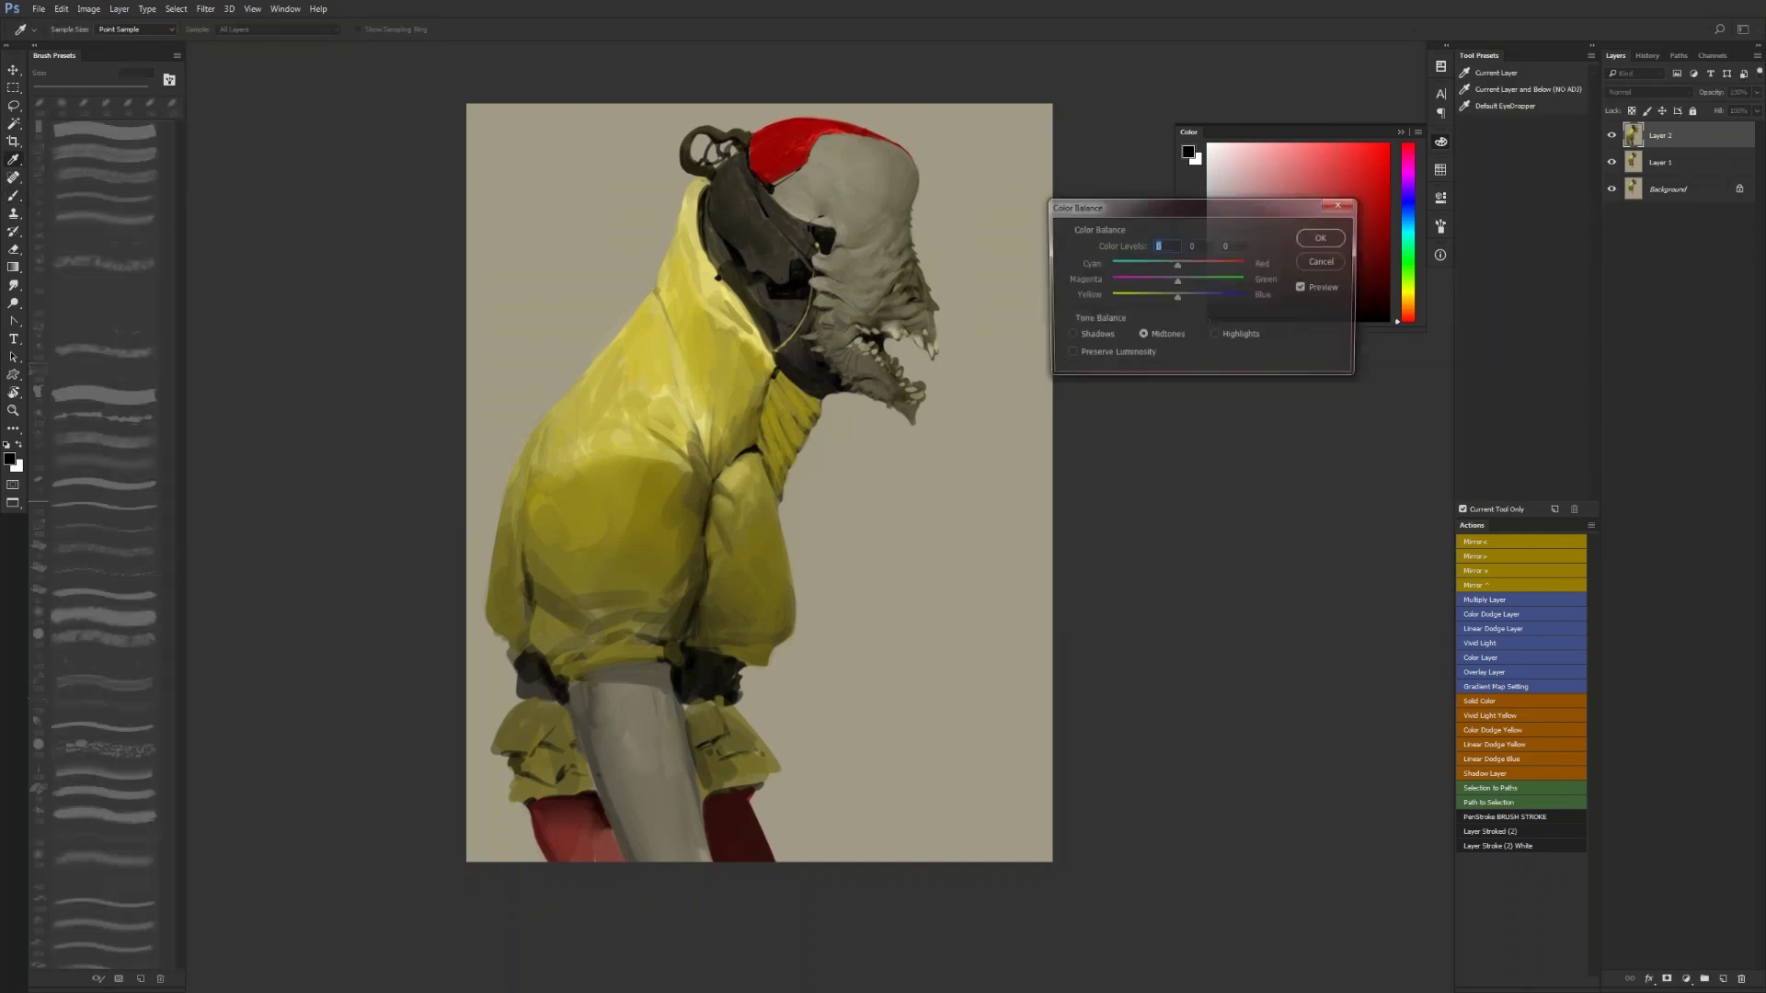
mouse_move(1187, 268)
left_mouse_down()
mouse_move(1163, 299)
mouse_move(1188, 268)
mouse_move(1182, 299)
left_mouse_up()
- Shift the highlights slightly towards cyan, yellow and green in Color Balance
left_click(1216, 336)
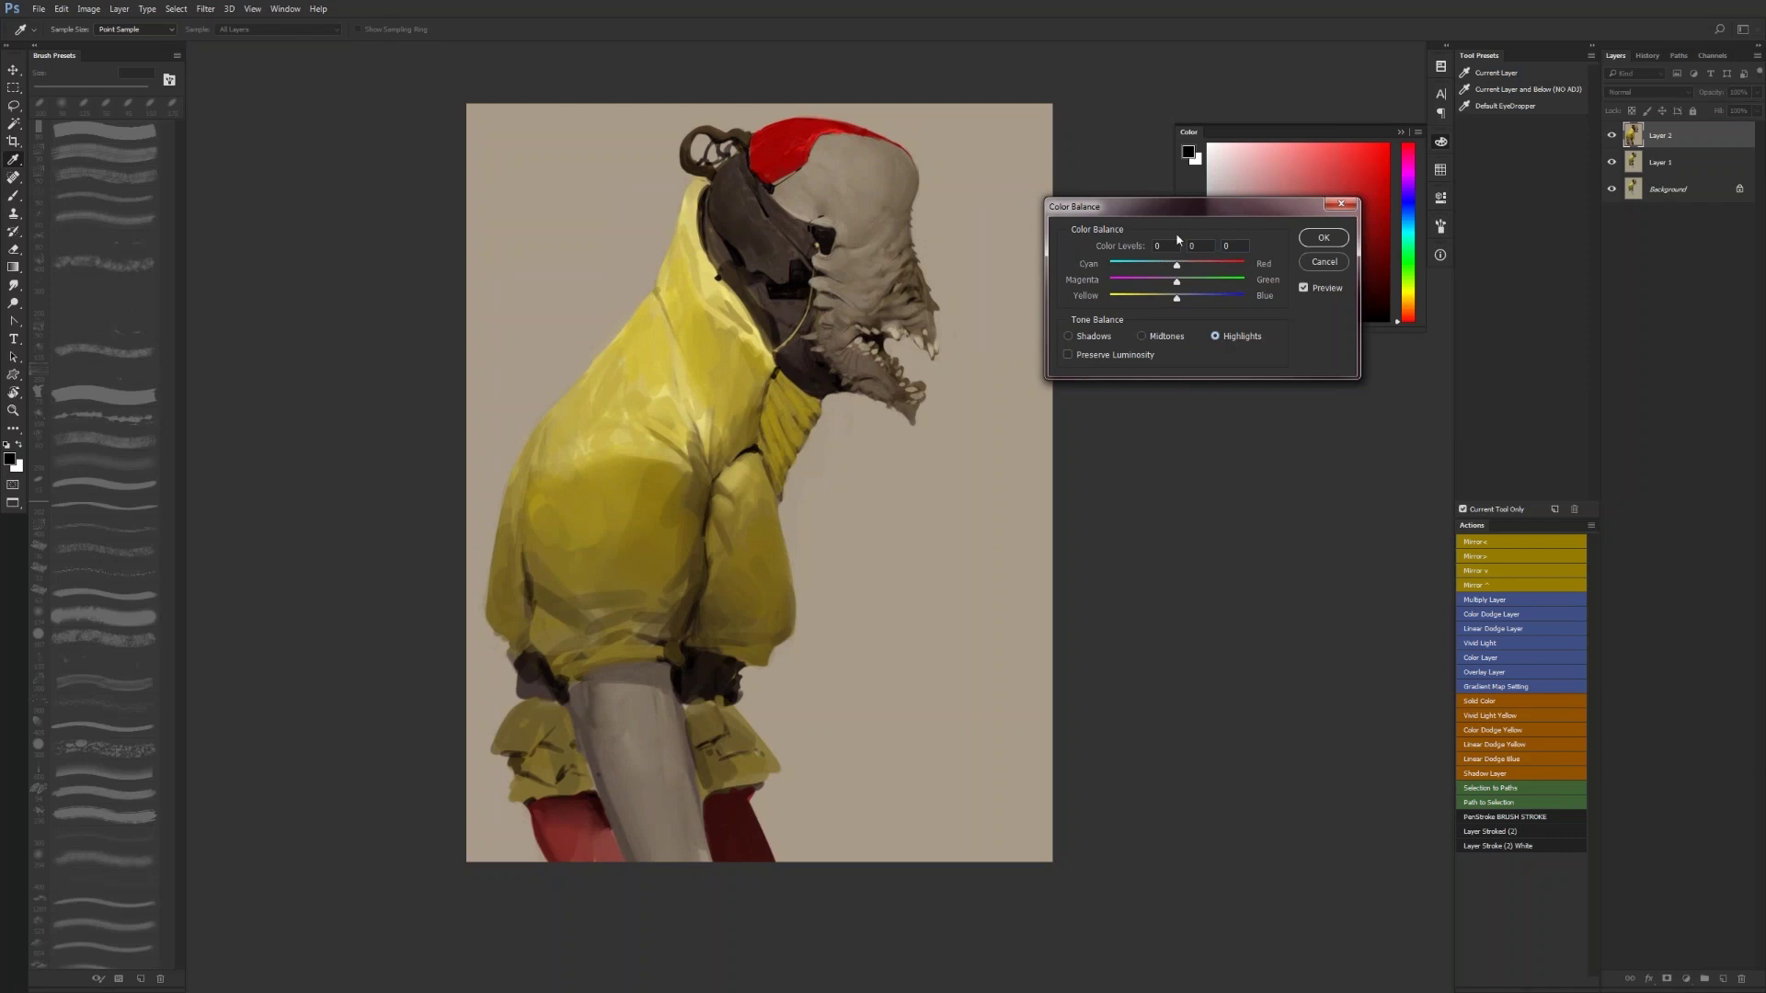
mouse_move(1175, 266)
left_mouse_down()
mouse_move(1151, 264)
mouse_move(1176, 263)
mouse_move(1171, 298)
left_mouse_up()
left_click_drag(1177, 283, 1183, 284)
- Set the shadows to red +3 and blue +38, apply the color balance and return to the Brush tool
left_click(1108, 338)
left_click_drag(1177, 267, 1179, 273)
mouse_move(1195, 294)
left_mouse_down()
mouse_move(1220, 297)
mouse_move(1181, 299)
mouse_move(1201, 299)
left_mouse_up()
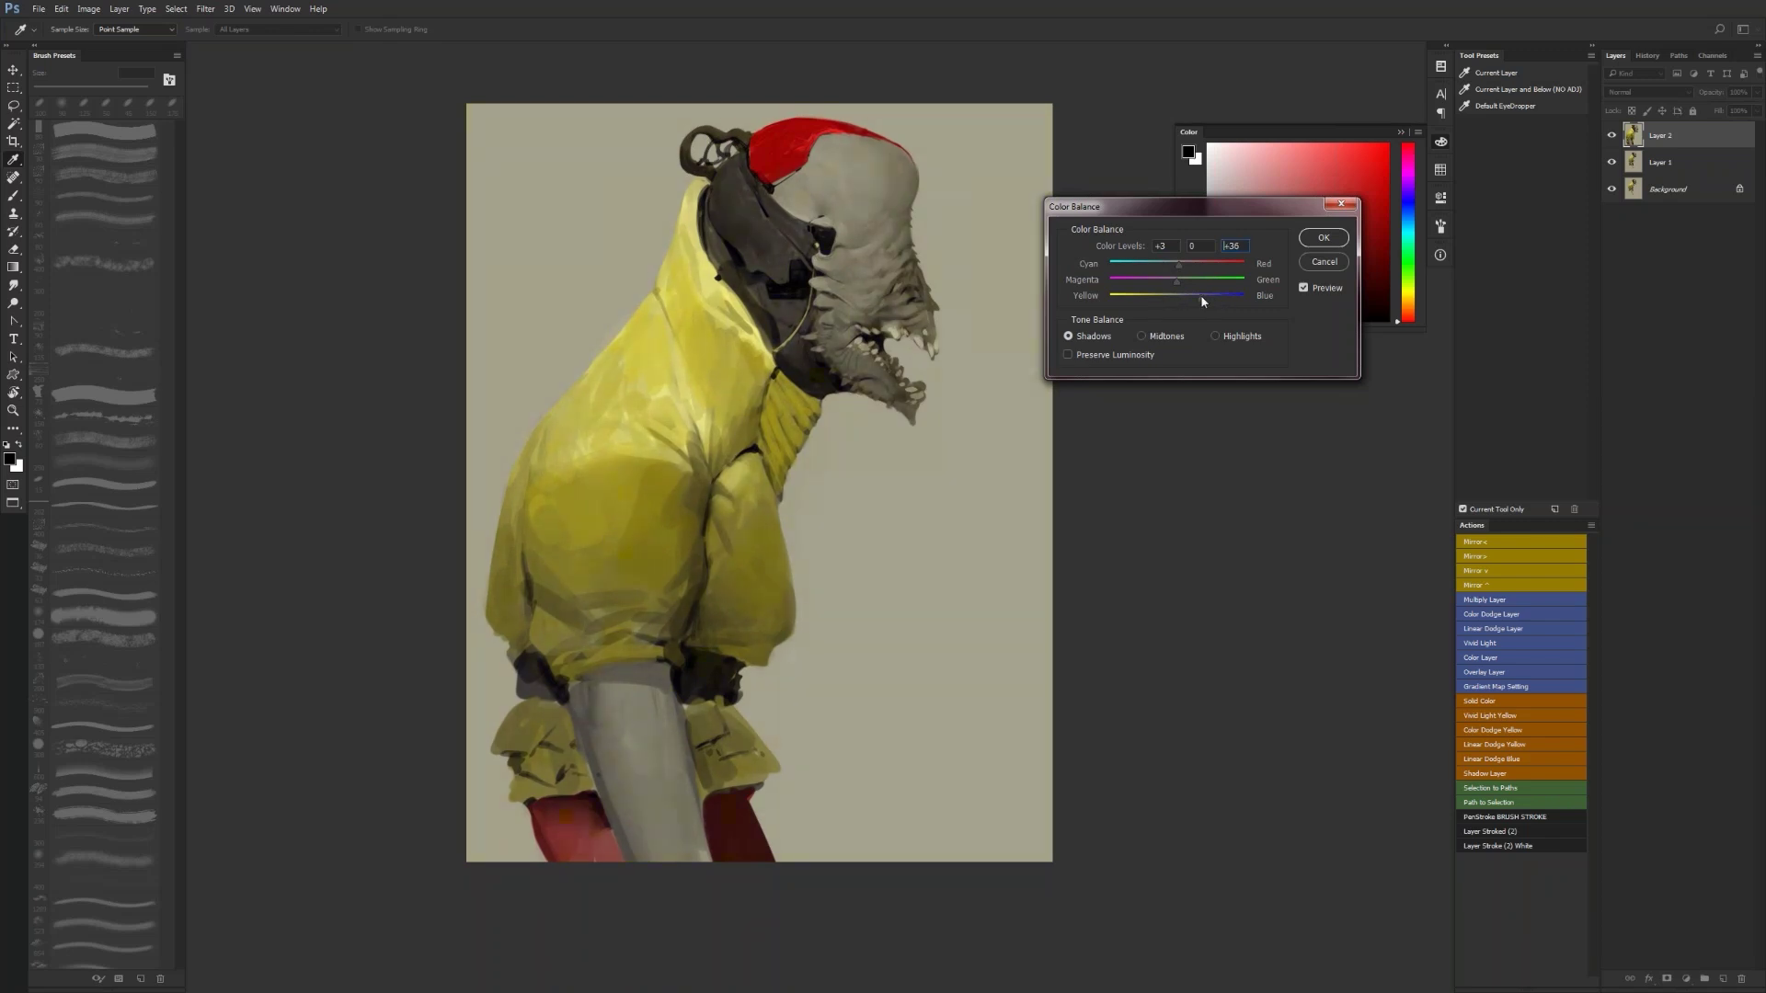
left_click(1324, 237)
key("b")
left_click(1241, 317)
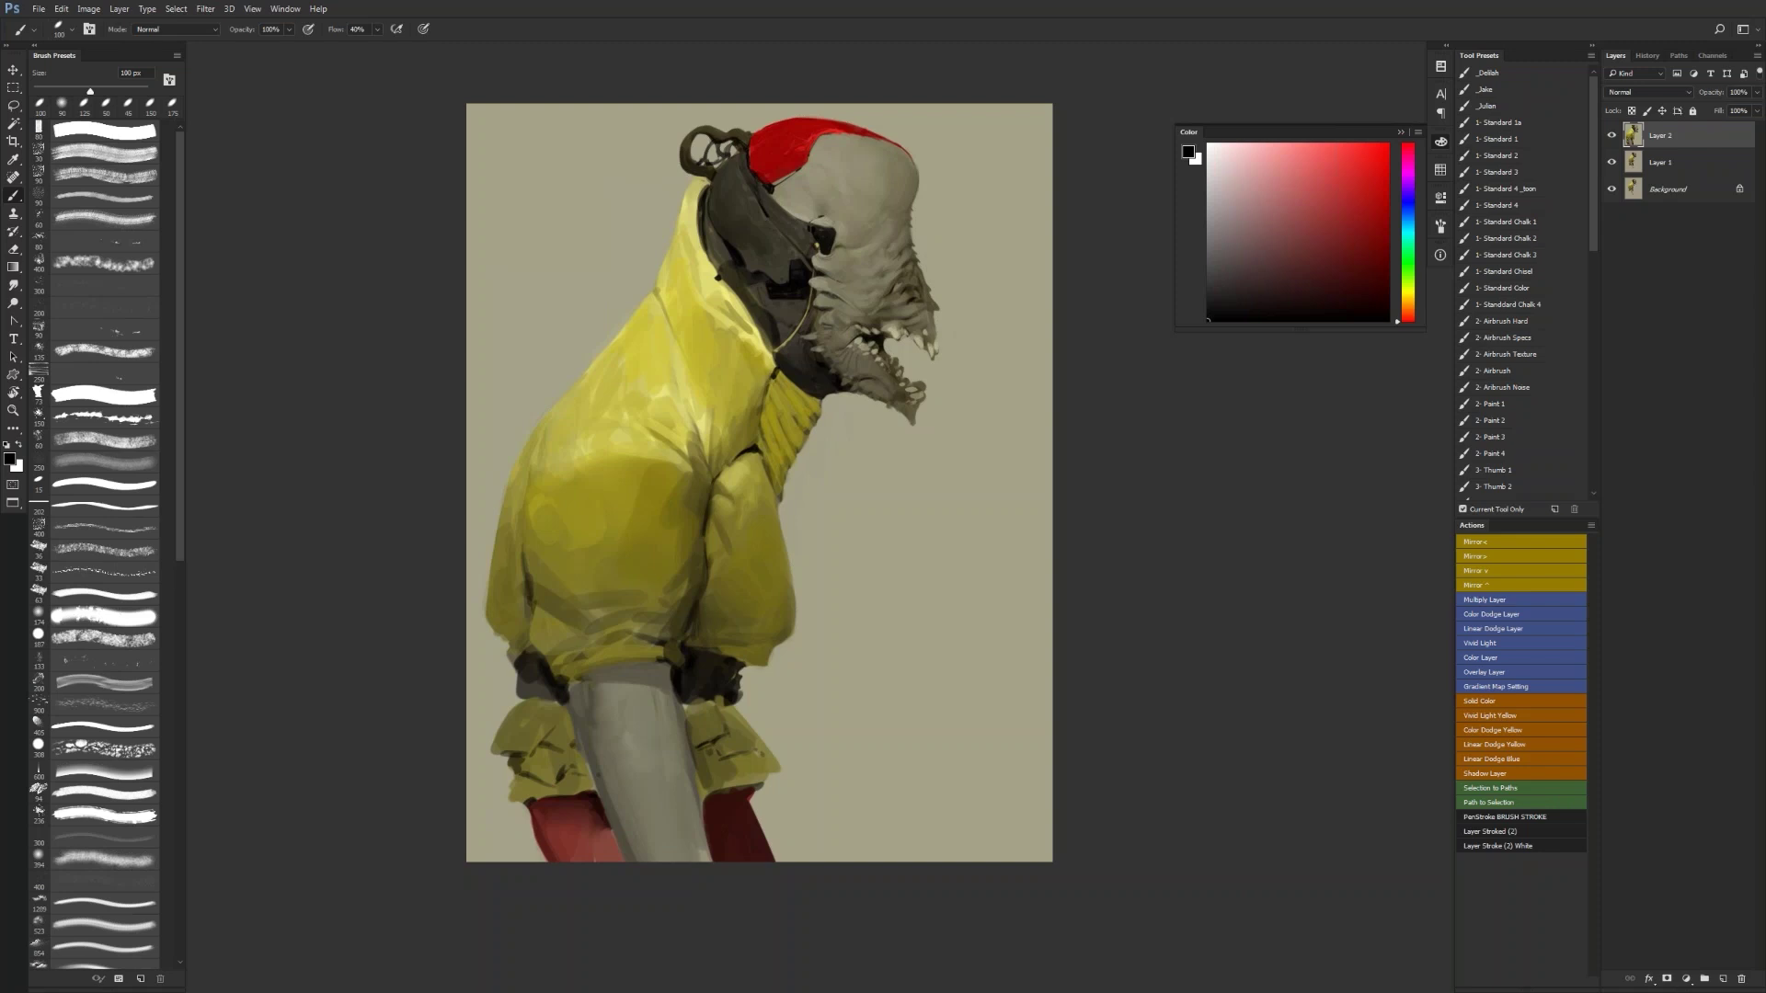
- Paint fine dark details beside the toggle on the hood's dark lining with a 15 px brush, and flip the canvas horizontally
left_click_drag(836, 366, 907, 367)
key("z")
left_click(812, 289)
key("b")
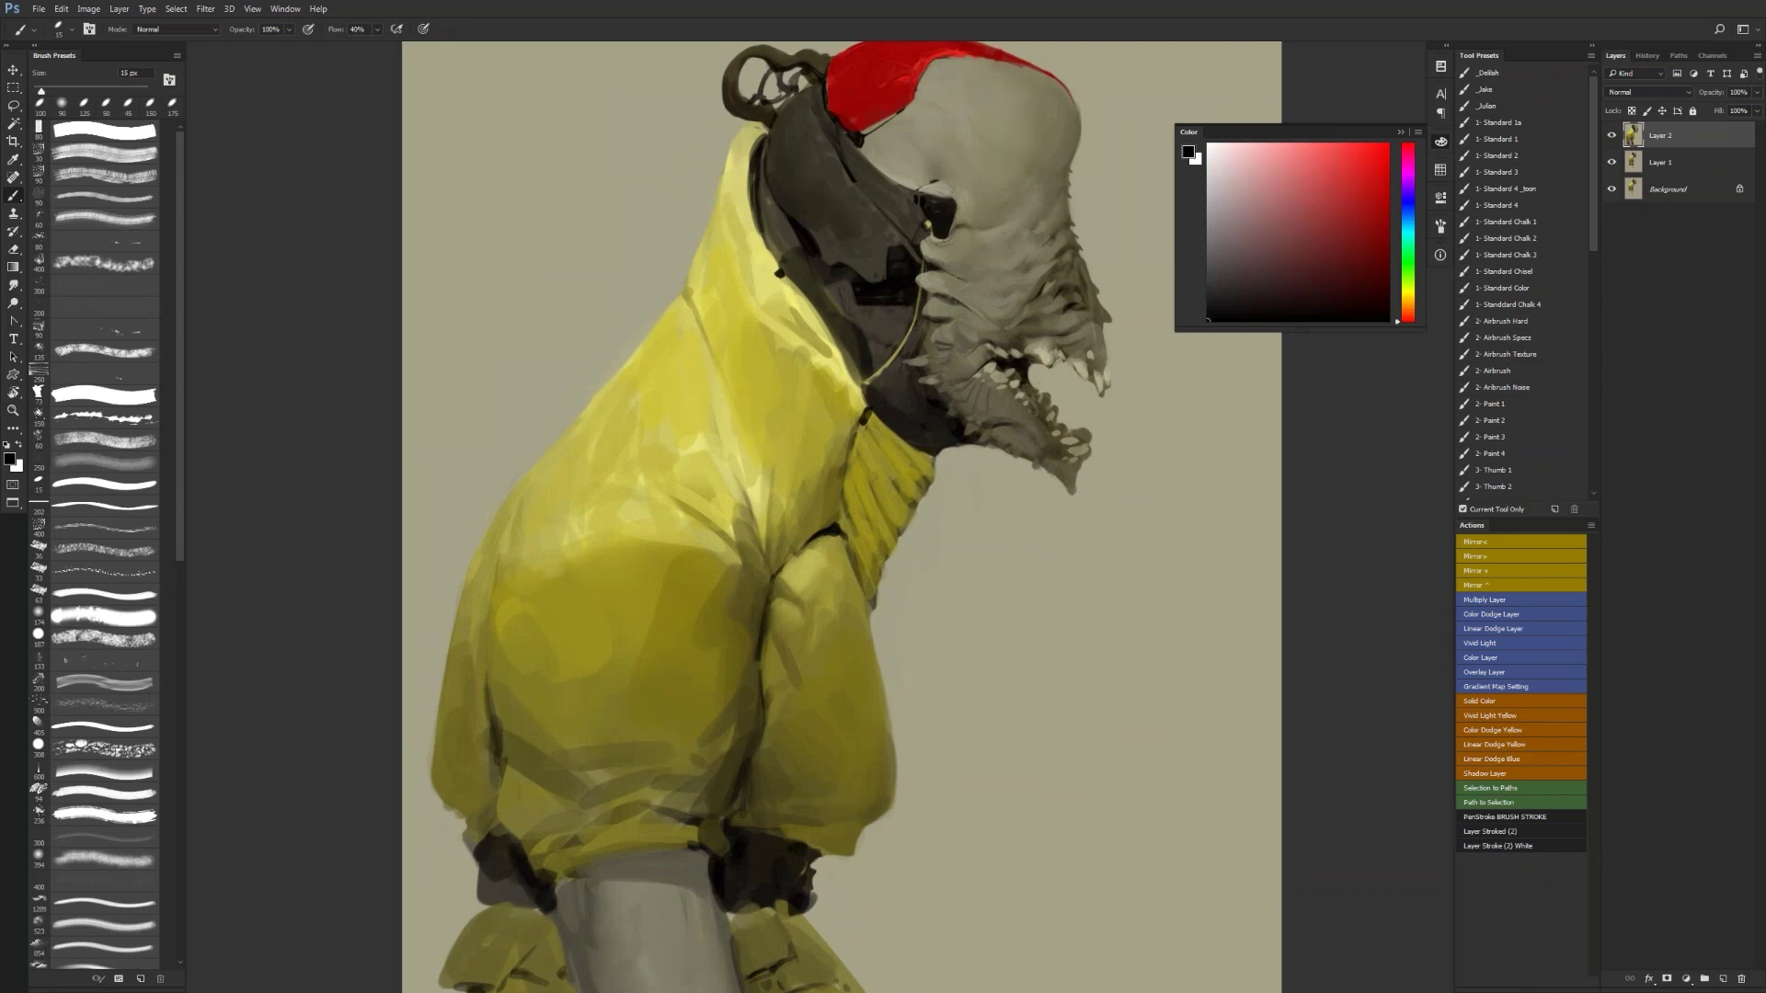
key("bracketright")
key("bracketright")
key("bracketleft")
key("bracketleft")
left_click_drag(819, 494, 868, 455)
key("z")
left_click(869, 573, "alt")
key("F2")
key("z")
left_click(820, 299)
key("b")
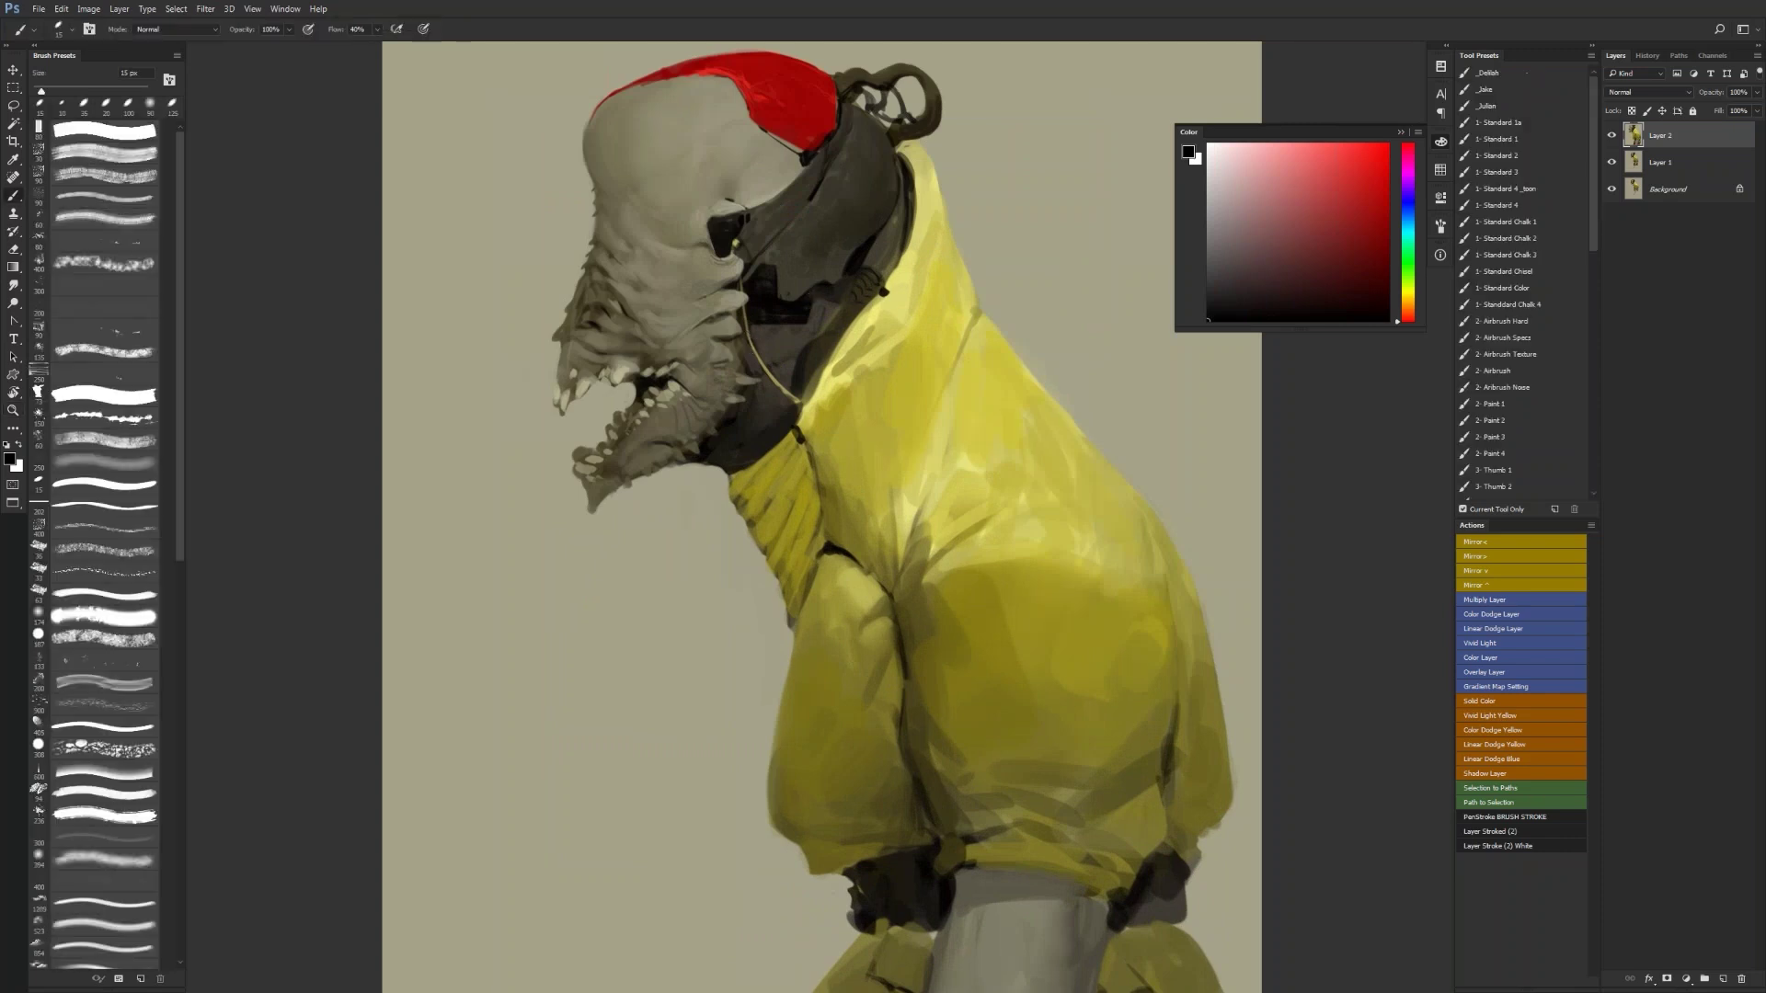
- Inspect the mirrored head, flip the canvas back and check the whole figure at reduced size
left_click(749, 350, "alt")
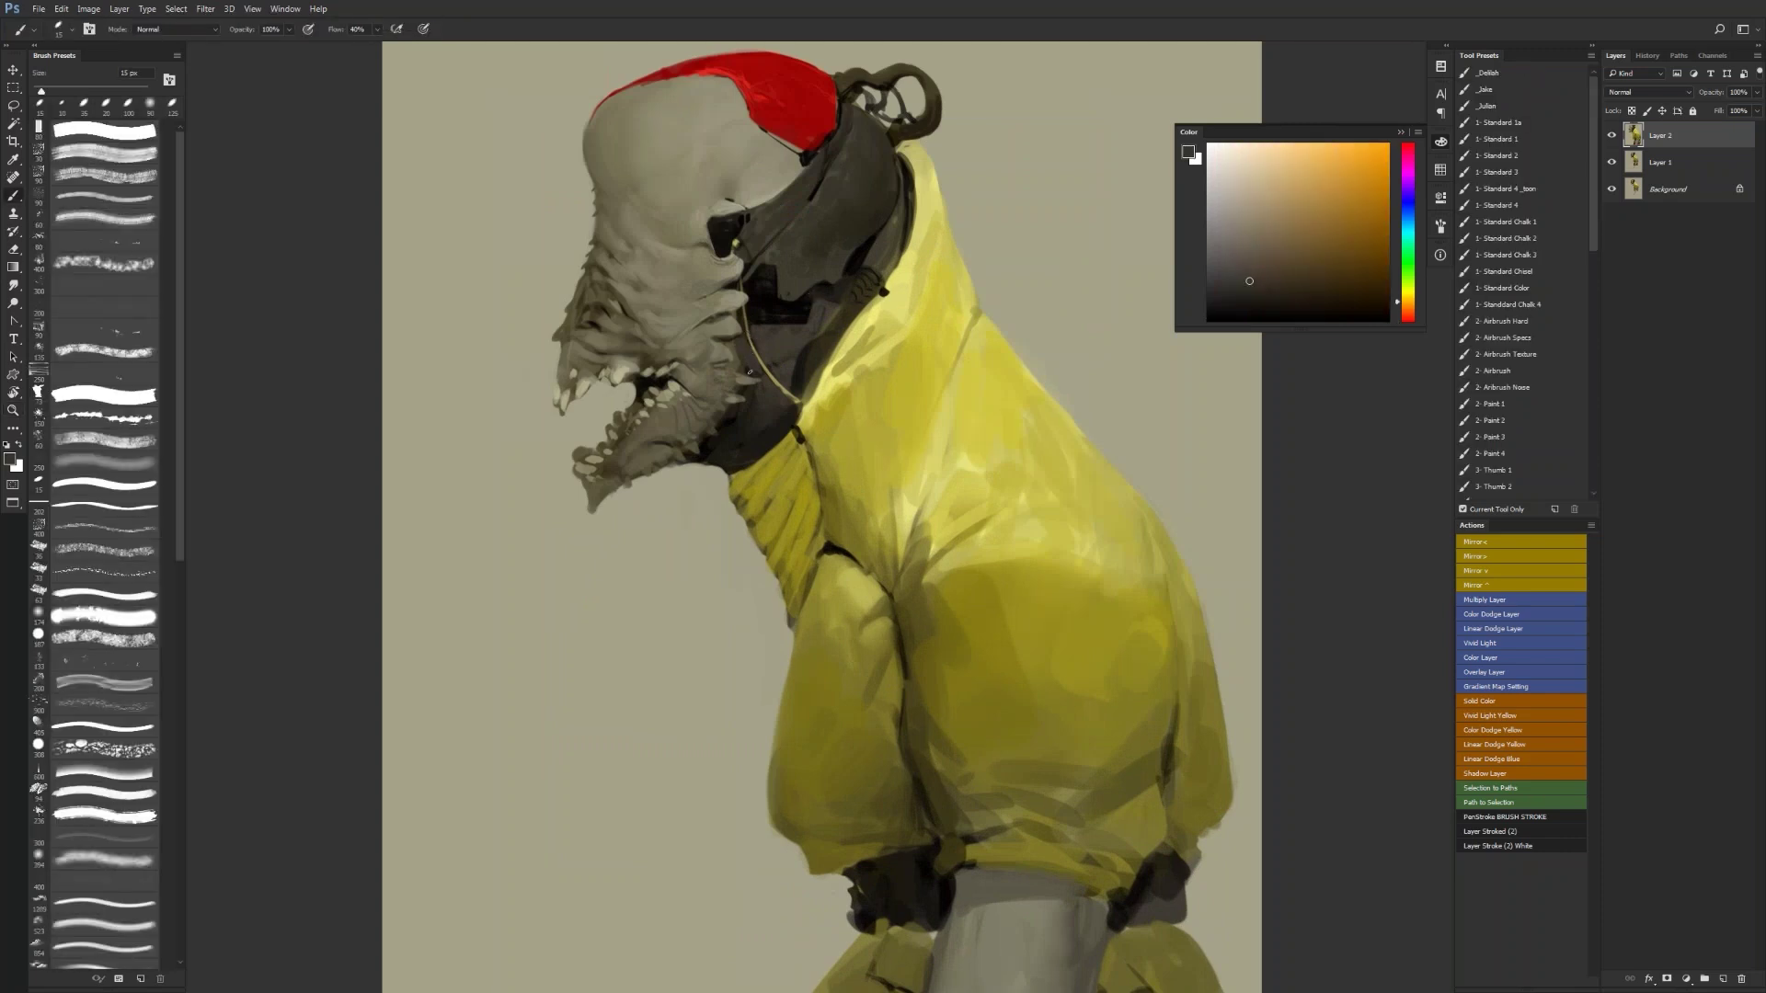
key("d")
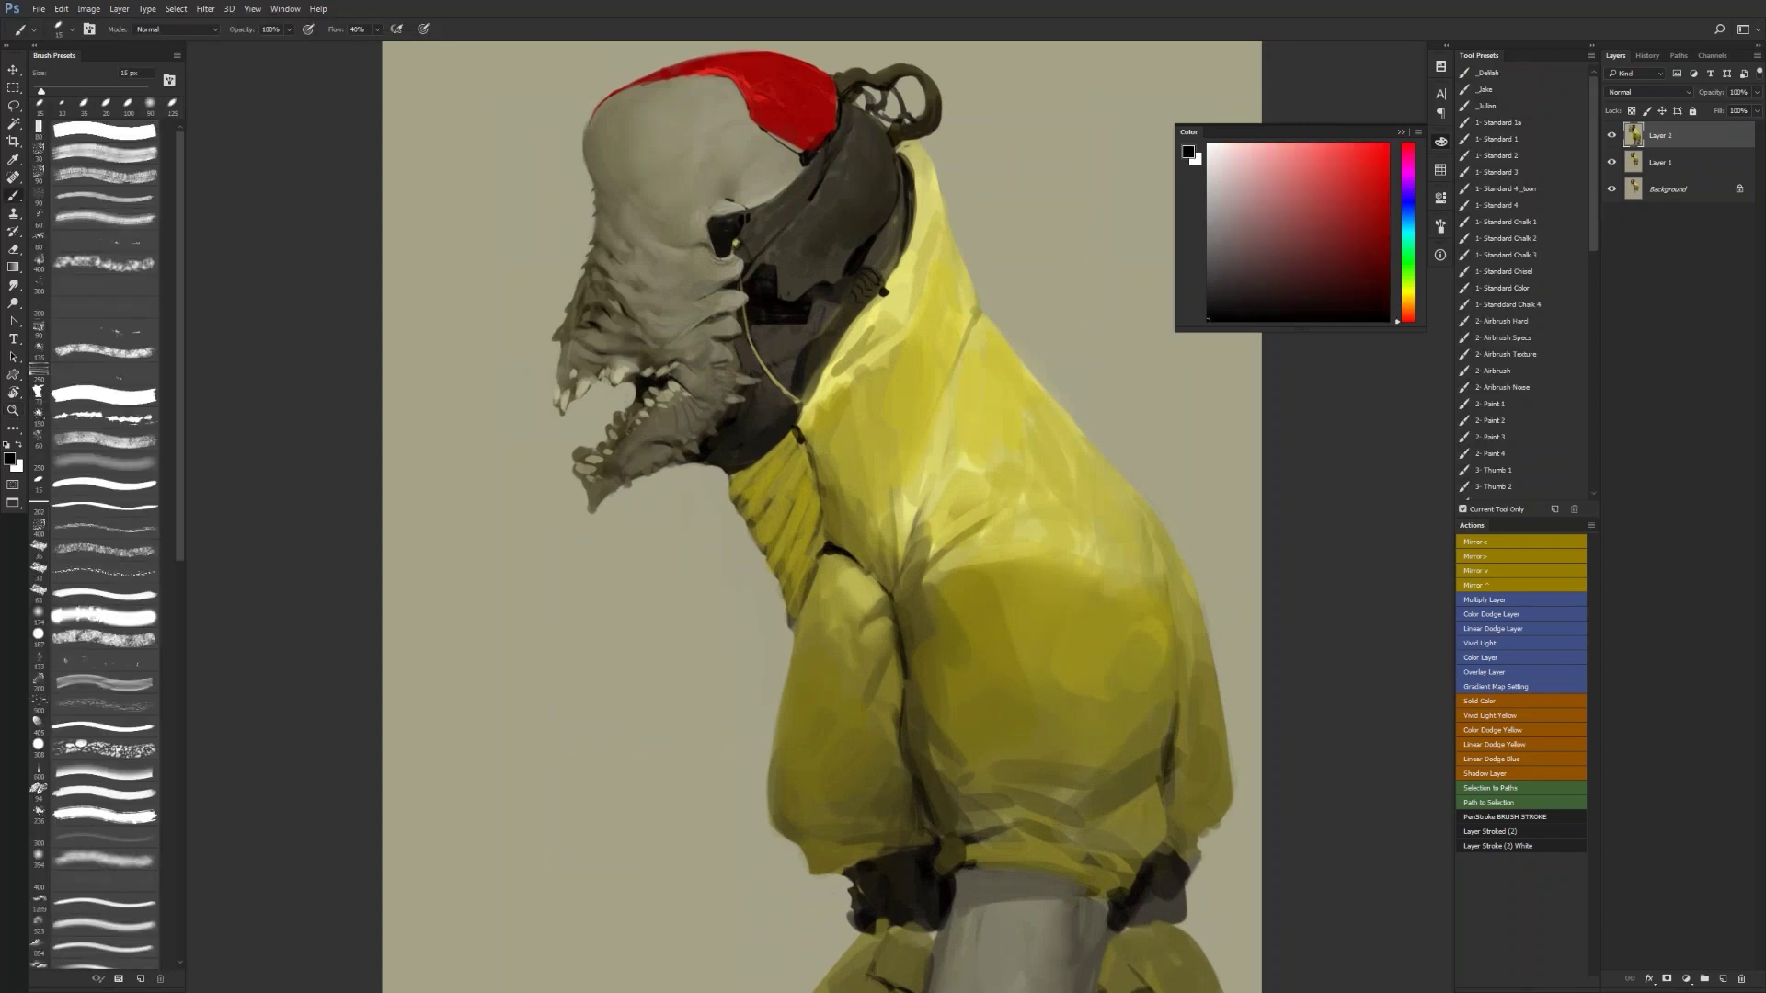
key("z")
left_click(864, 413, "alt")
left_click(864, 413, "alt")
key("F2")
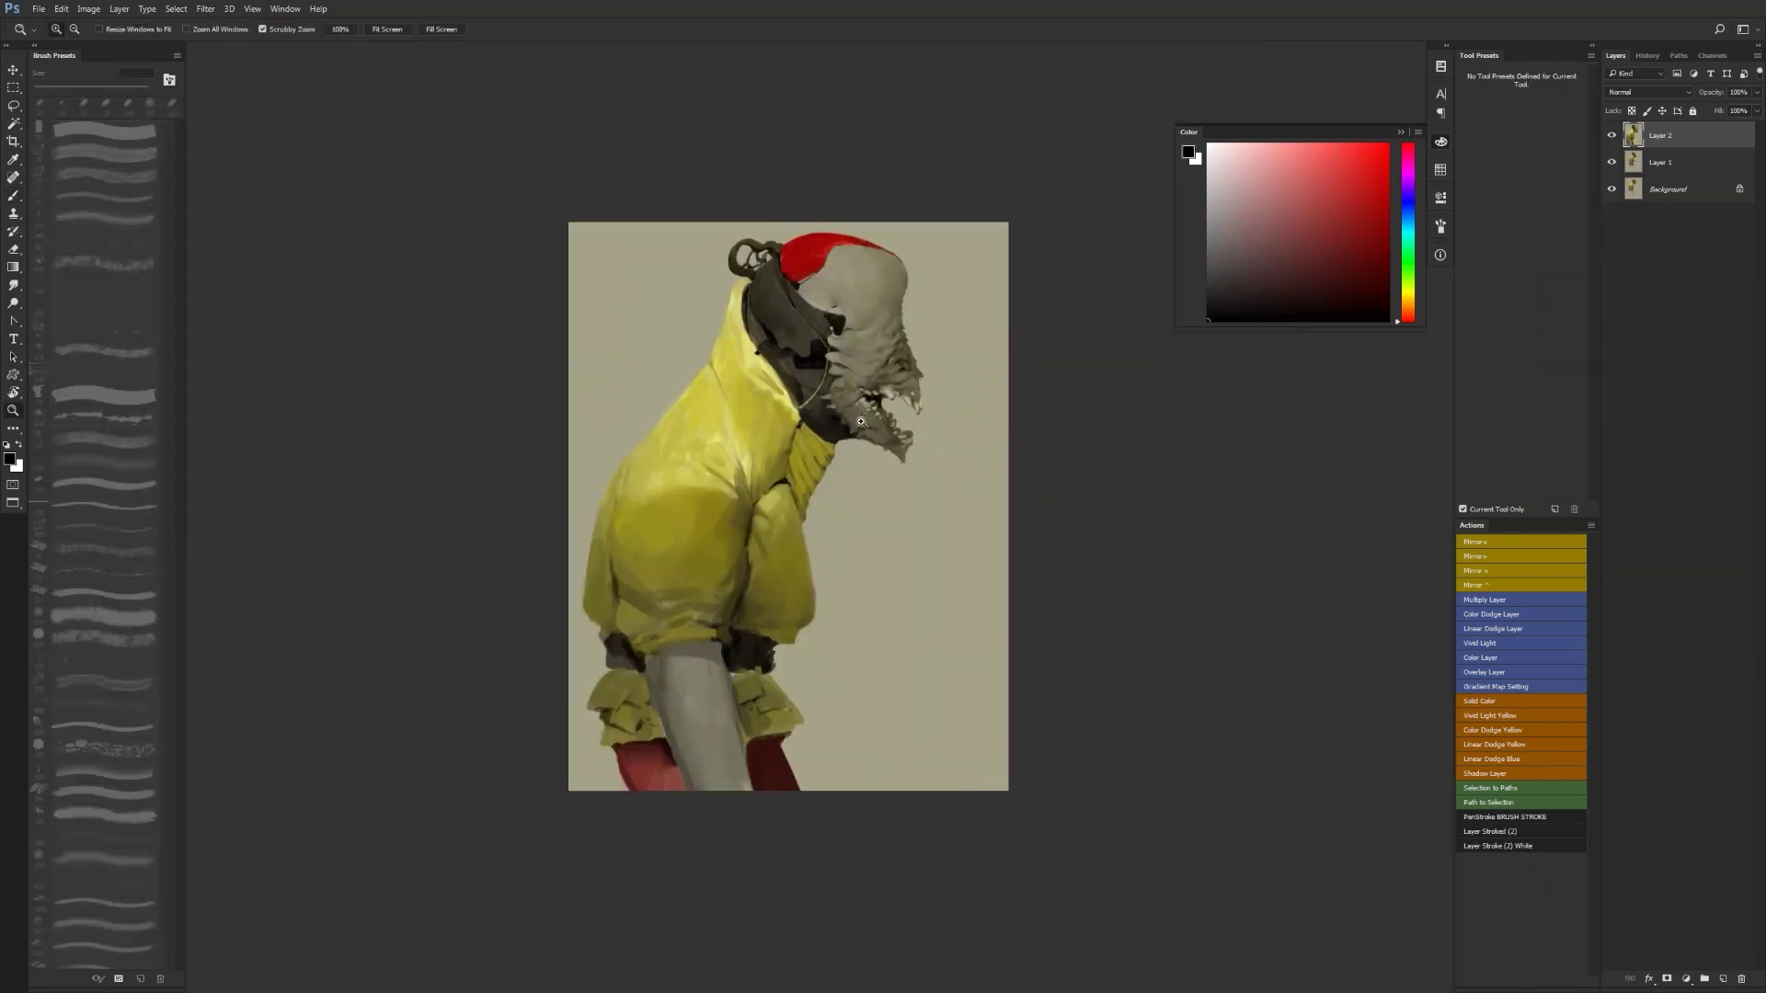
left_click(863, 425)
left_click(863, 425)
left_click_drag(864, 425, 830, 496)
key("b")
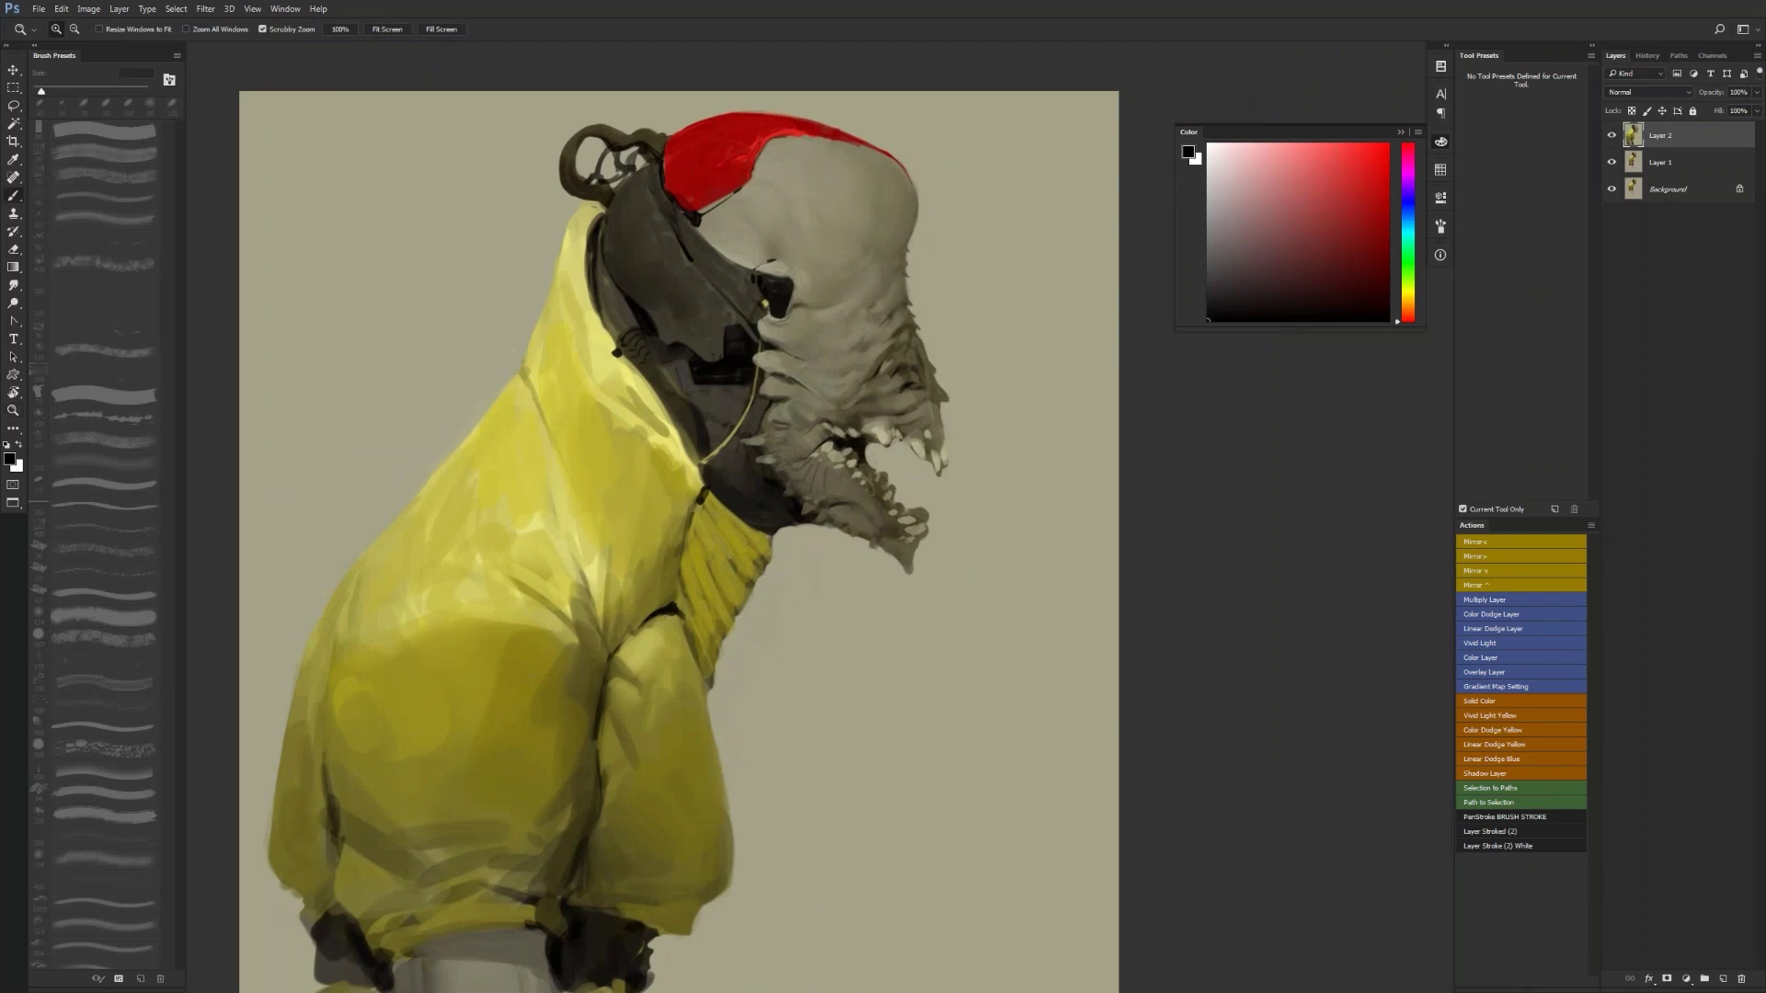
- Pick a light pink derived from the red cap and paint two short pink bands across the creature's snout
left_click(724, 161, "alt")
left_click_drag(1335, 200, 1267, 155)
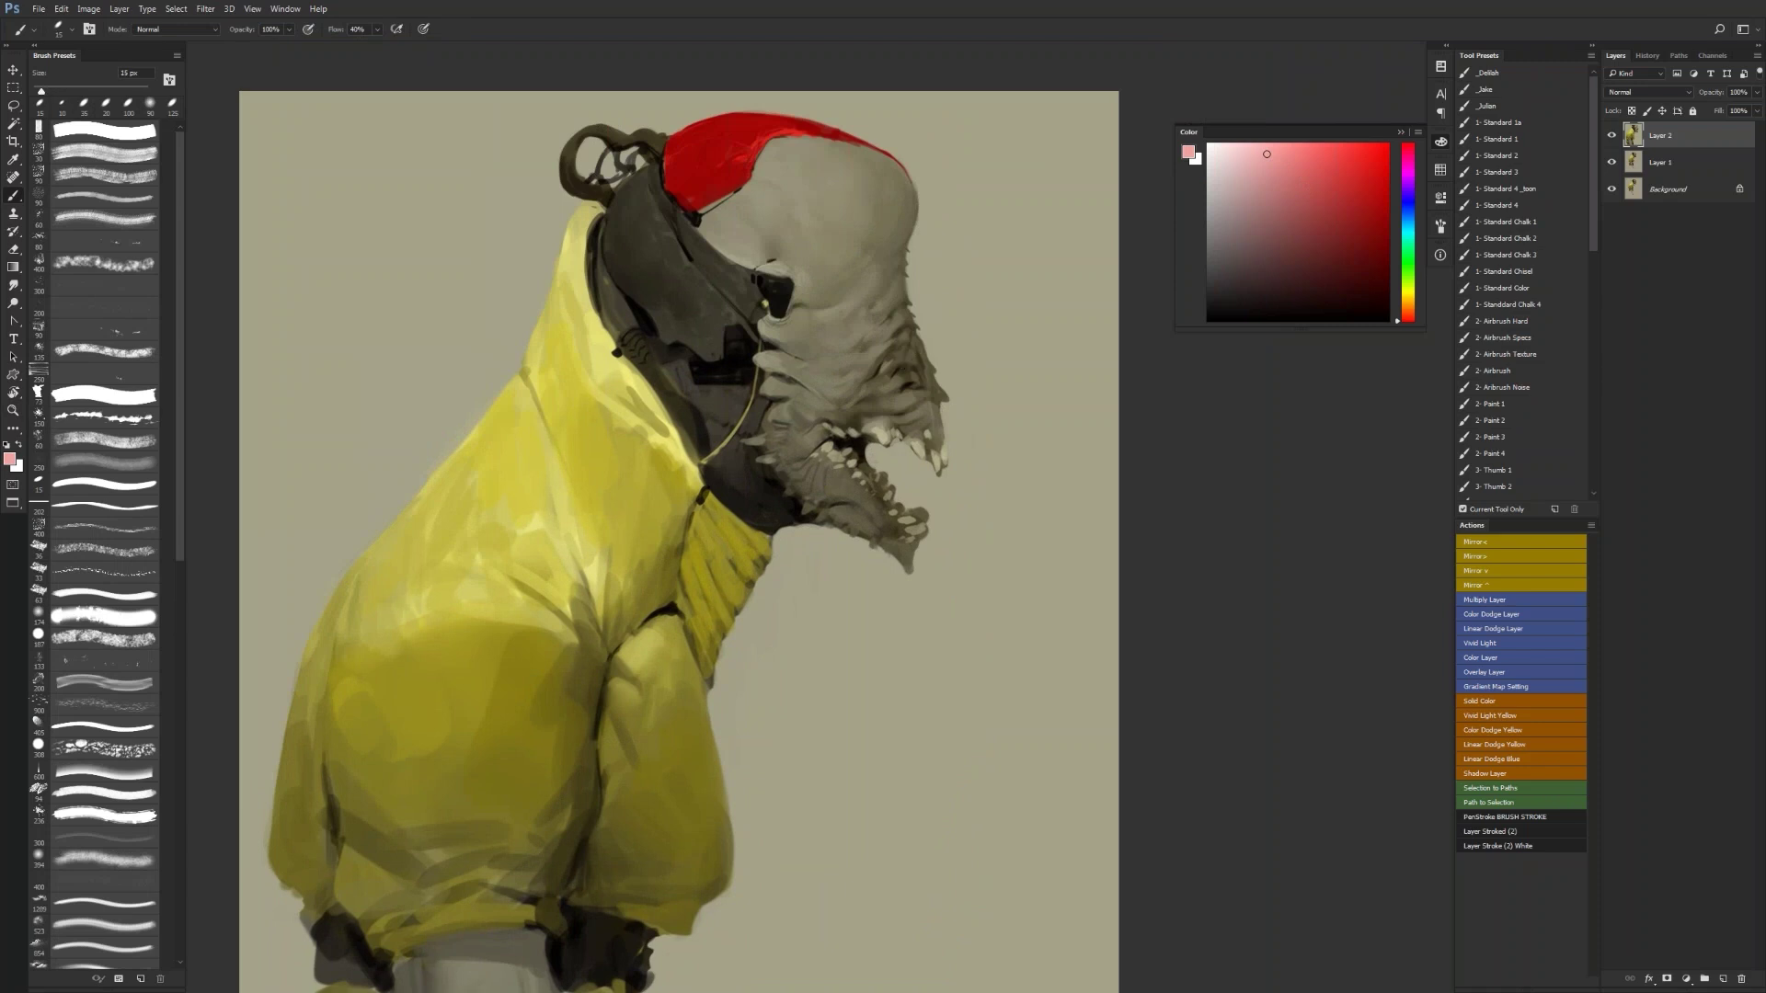
mouse_move(921, 353)
left_mouse_down()
mouse_move(904, 361)
mouse_move(918, 356)
left_mouse_up()
key("d")
left_click(912, 357, "alt")
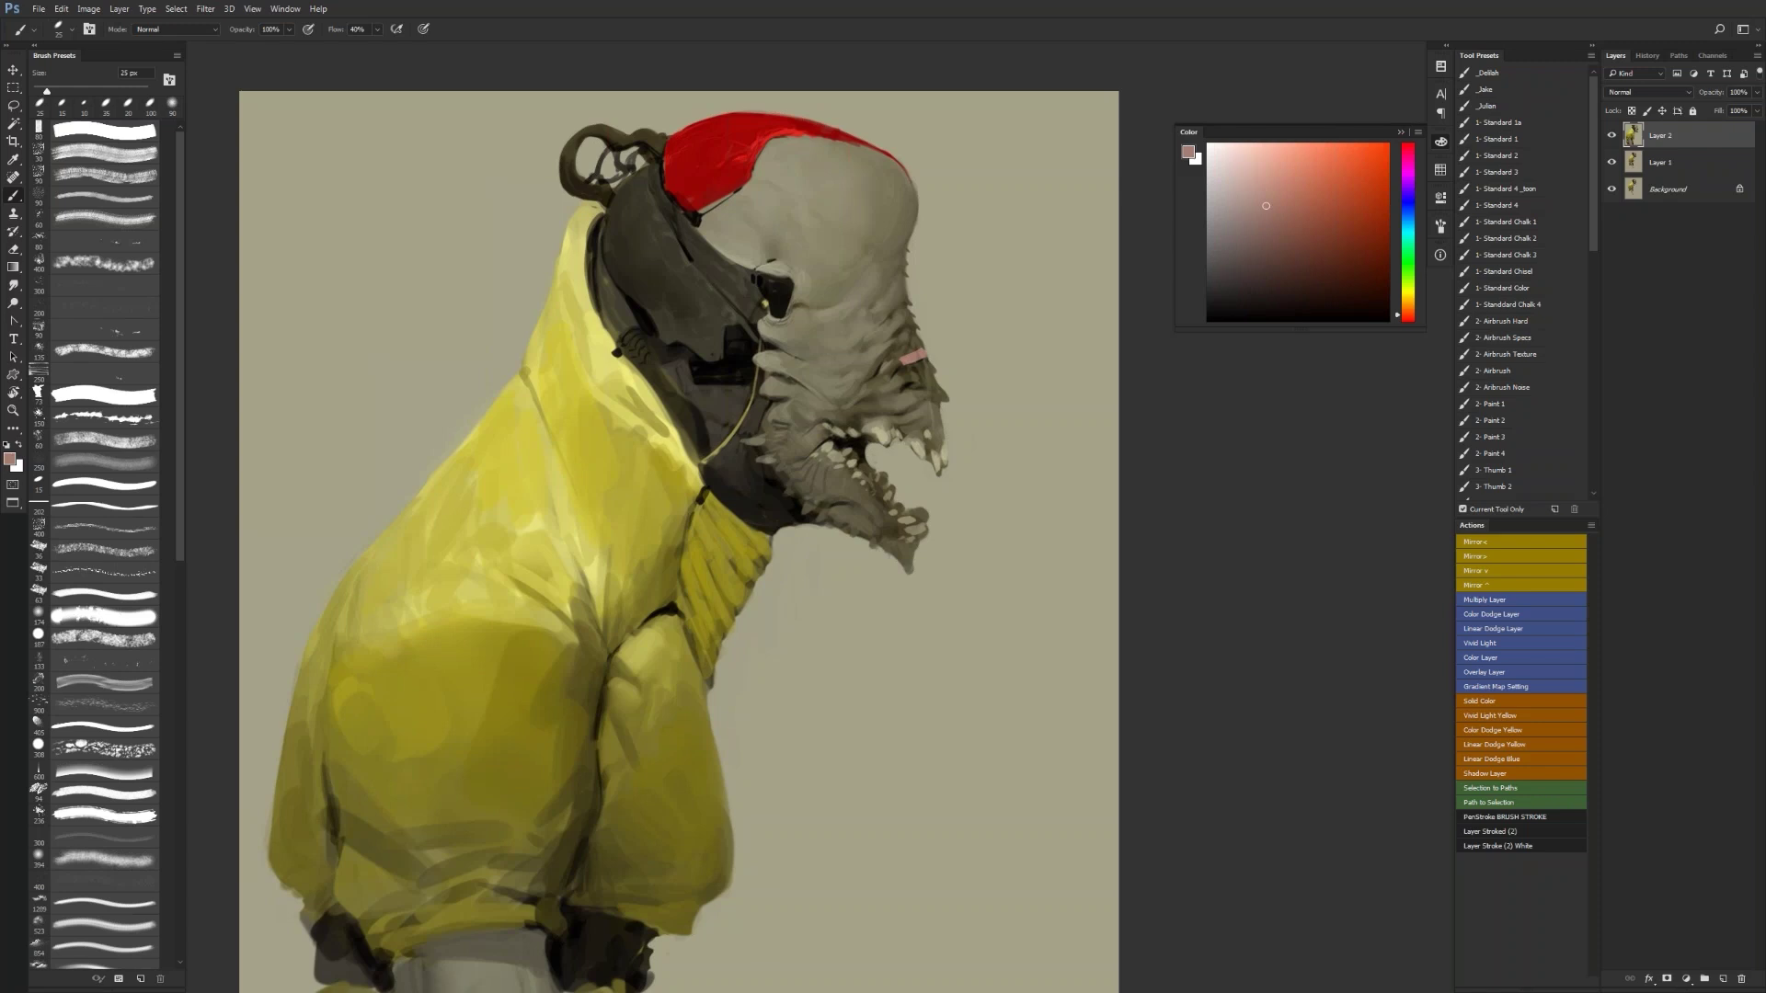
left_click_drag(919, 365, 906, 368)
key("d")
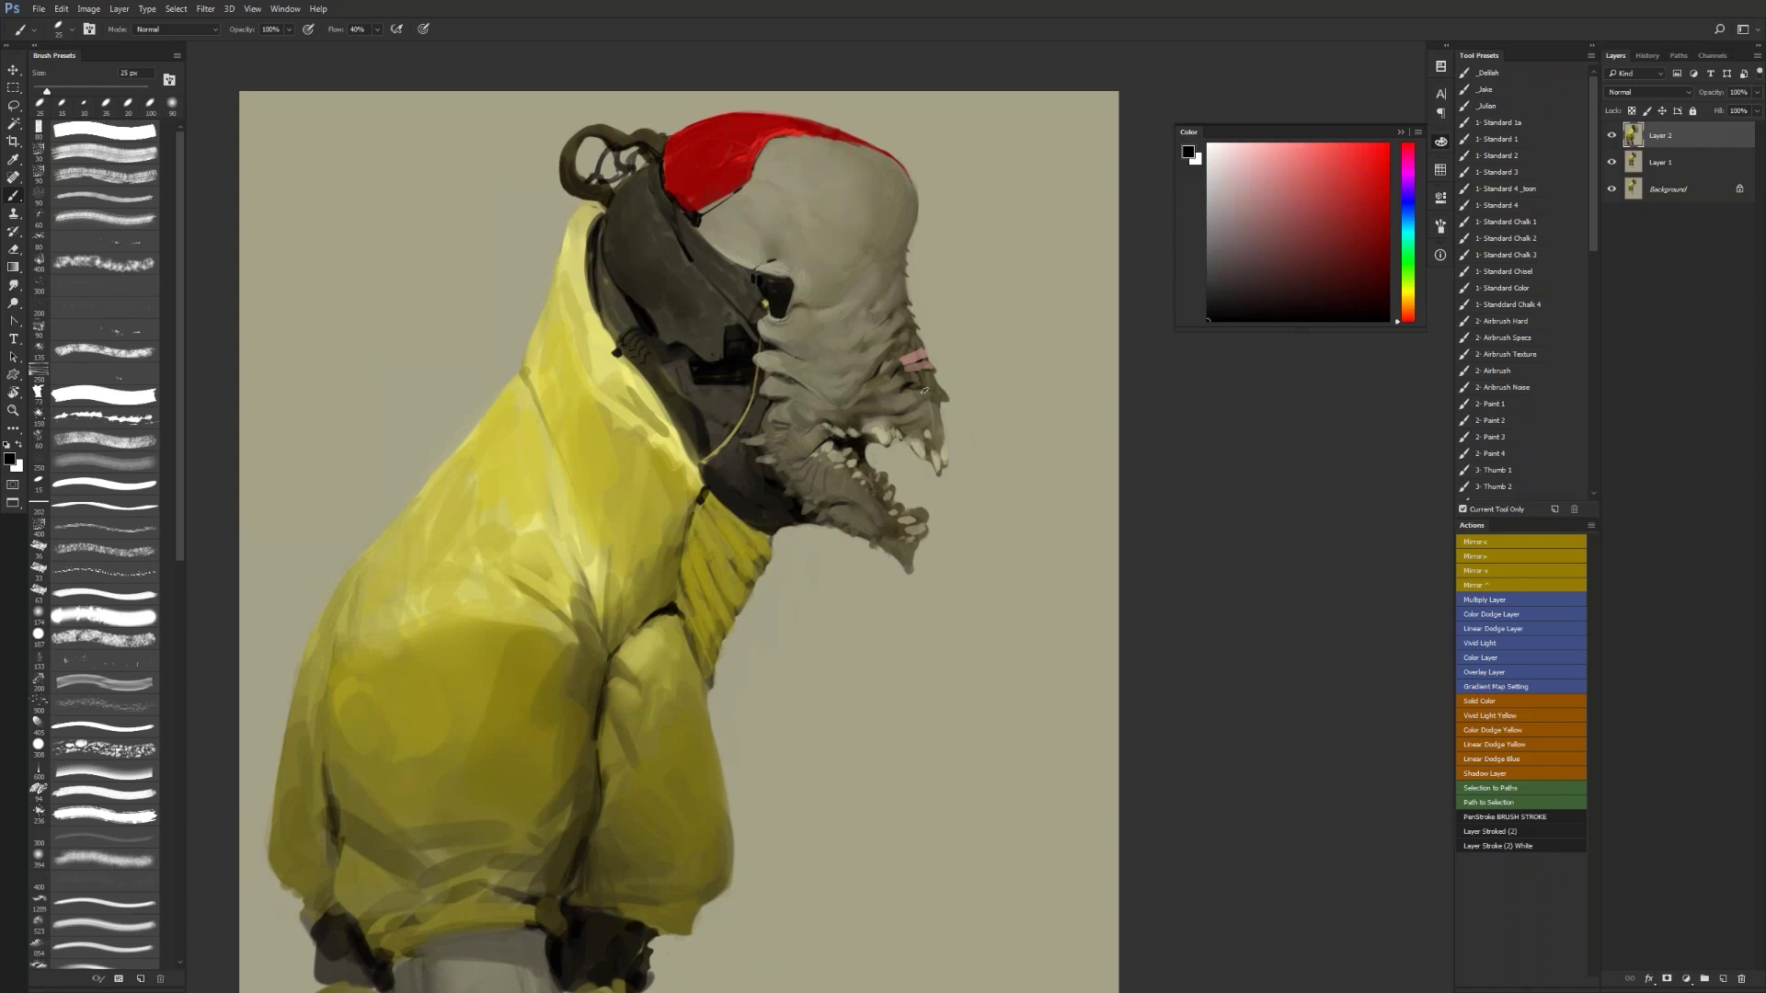
- Mirror the canvas, paint a smaller third band below the snout bands in sampled pink, and flip the canvas back
key("ctrl+shift+h")
left_click_drag(977, 450, 1212, 425)
left_click(678, 339, "alt")
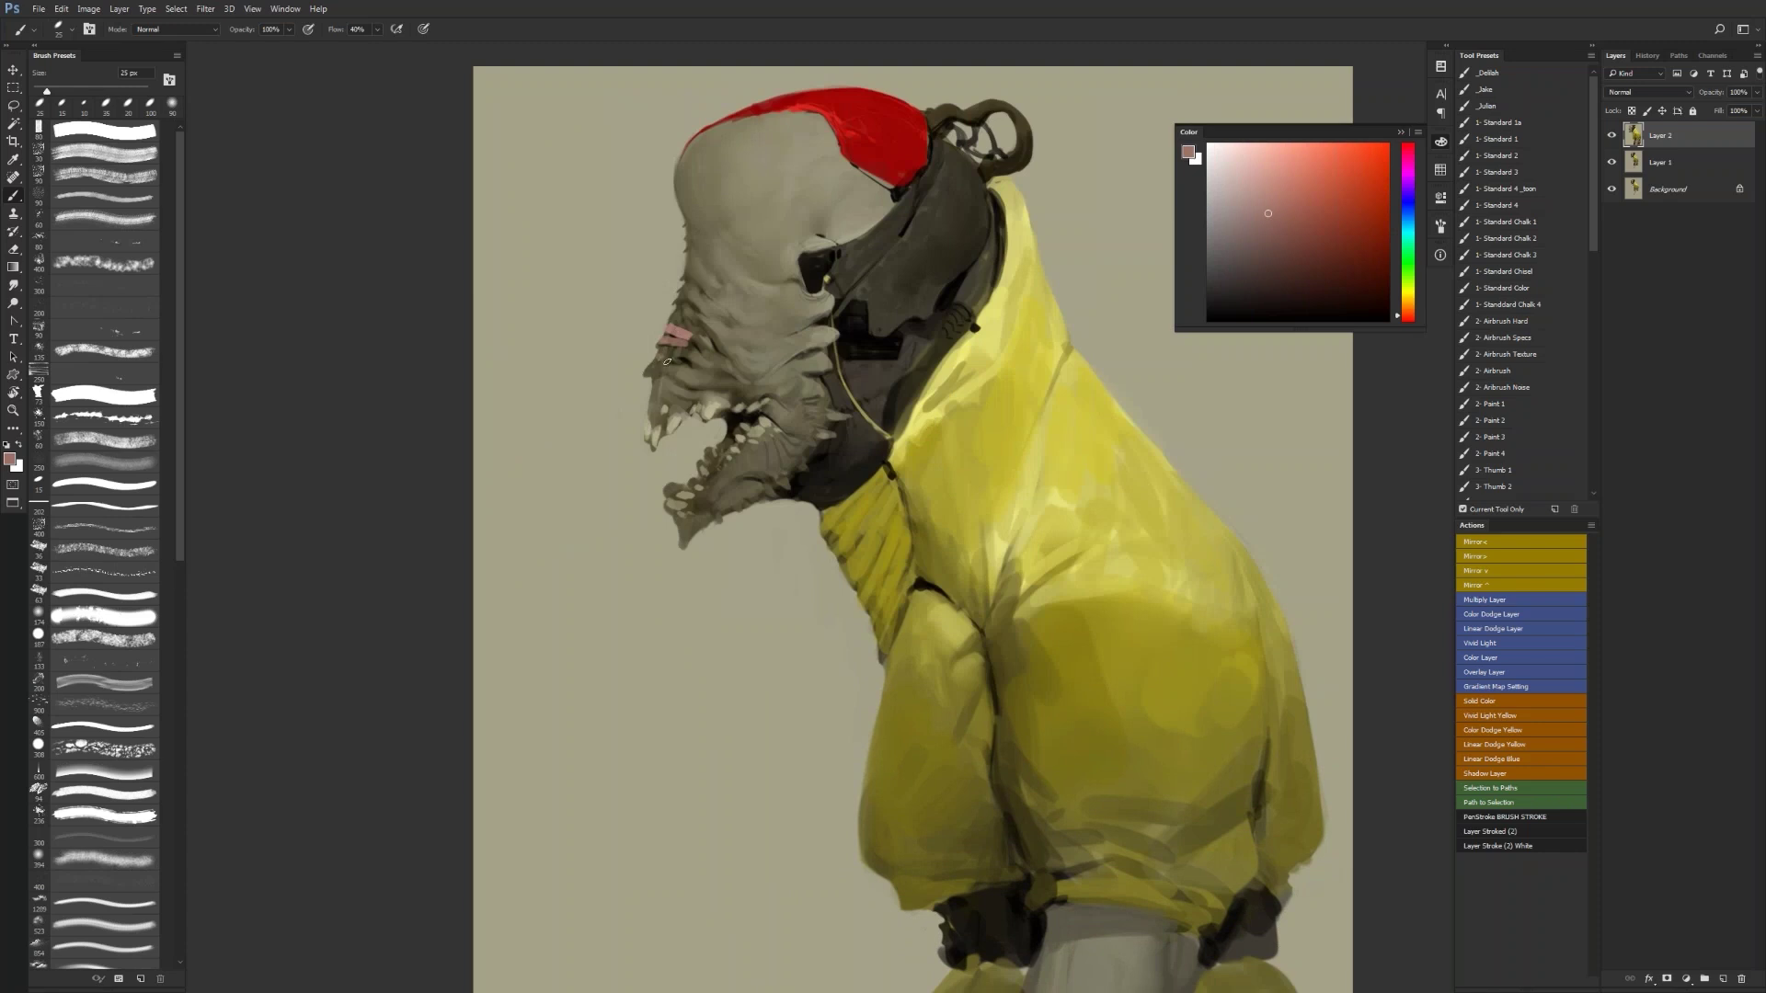
key("d")
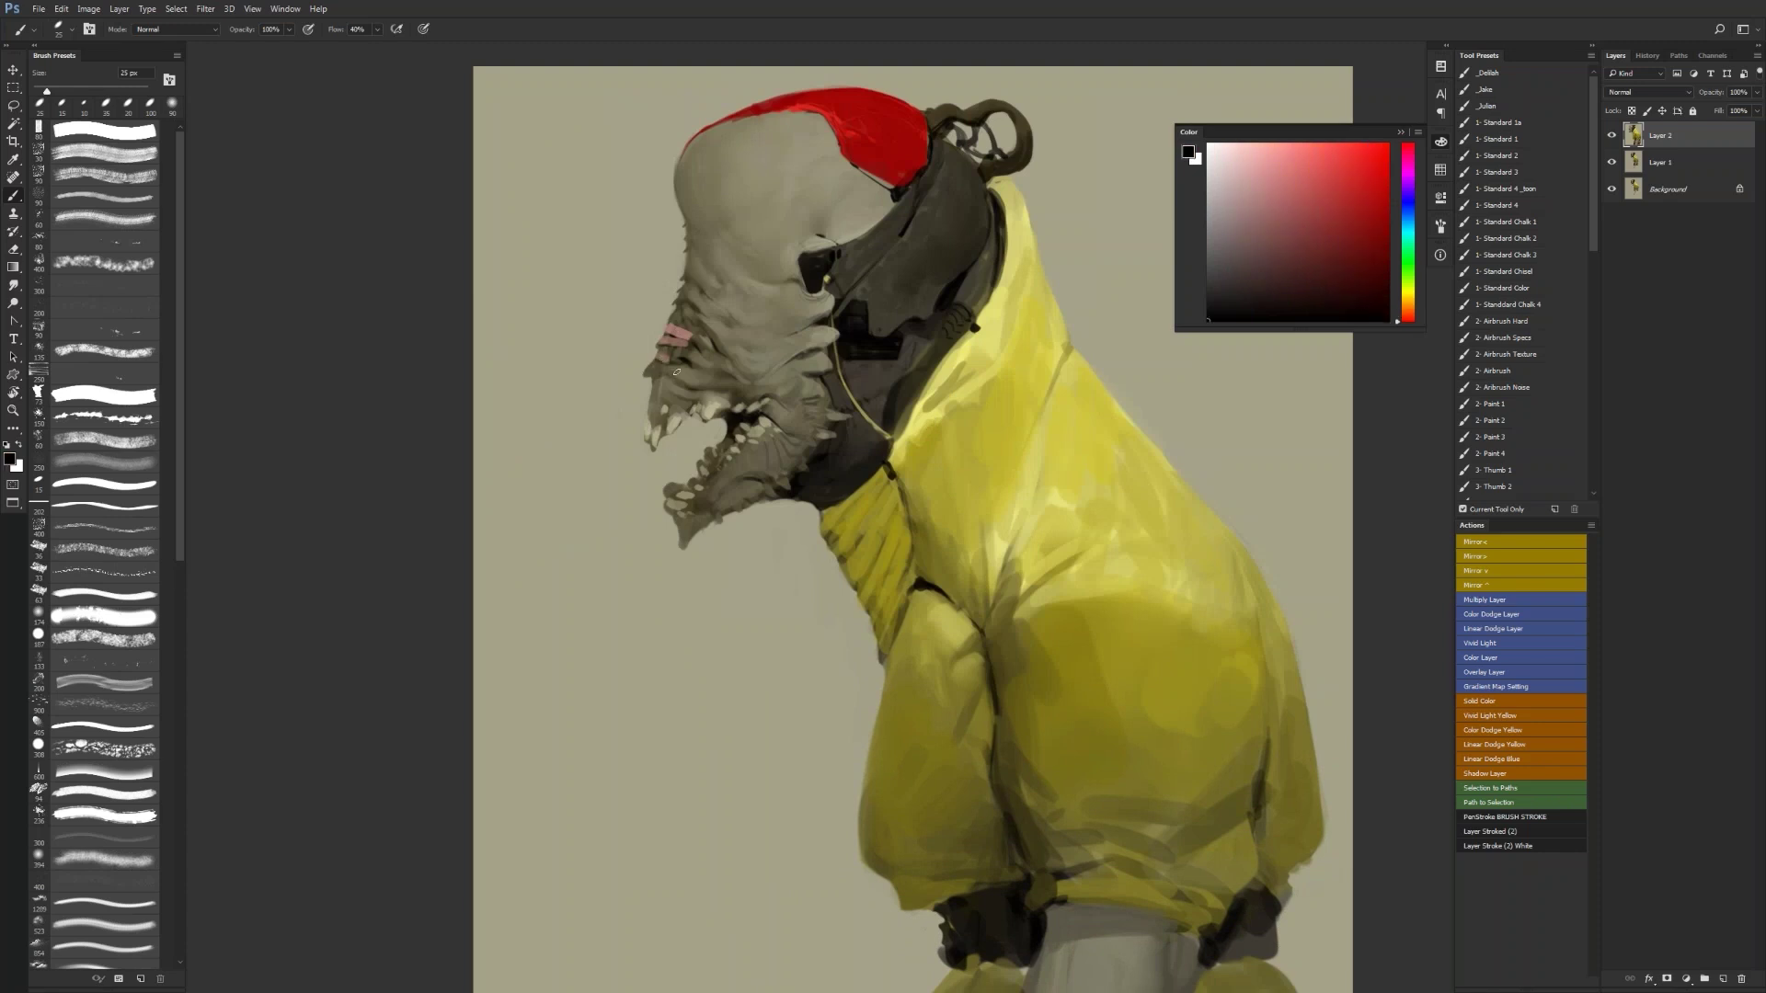
key("ctrl+f")
left_click_drag(647, 515, 377, 549)
- Paint a pink band across the front of the forehead and sample darker tones for its shading
left_click(876, 360, "alt")
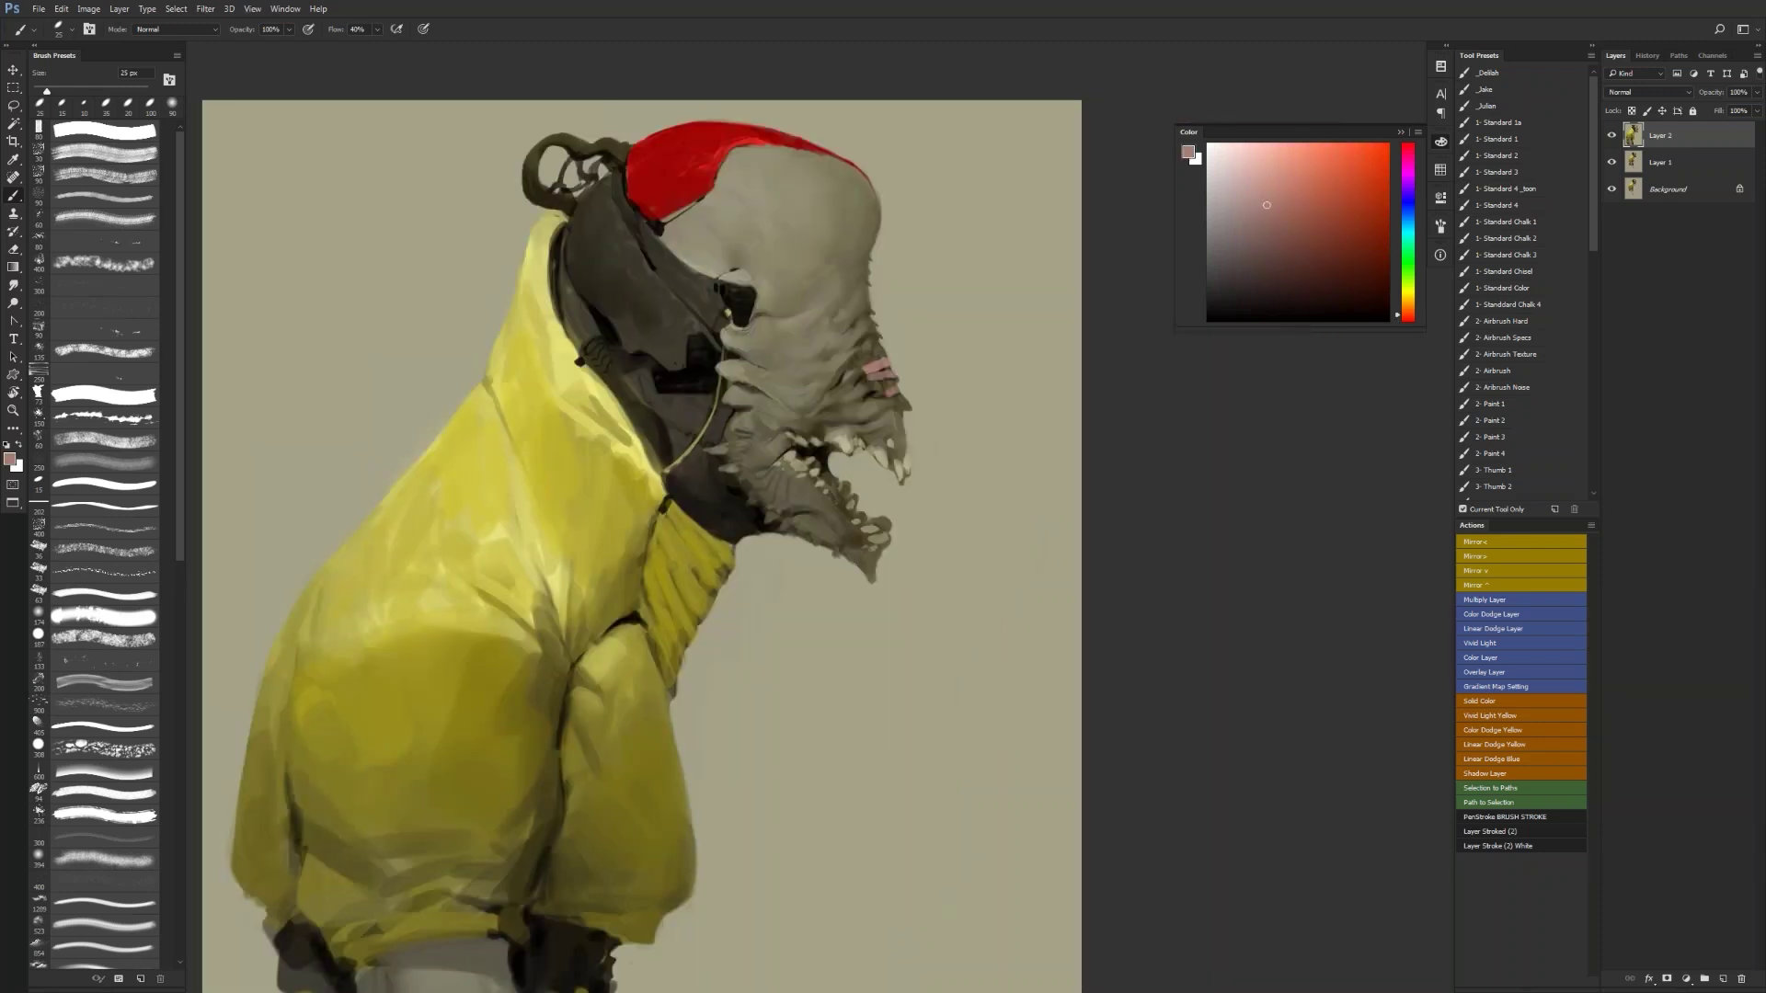
left_click_drag(857, 234, 871, 243)
key("d")
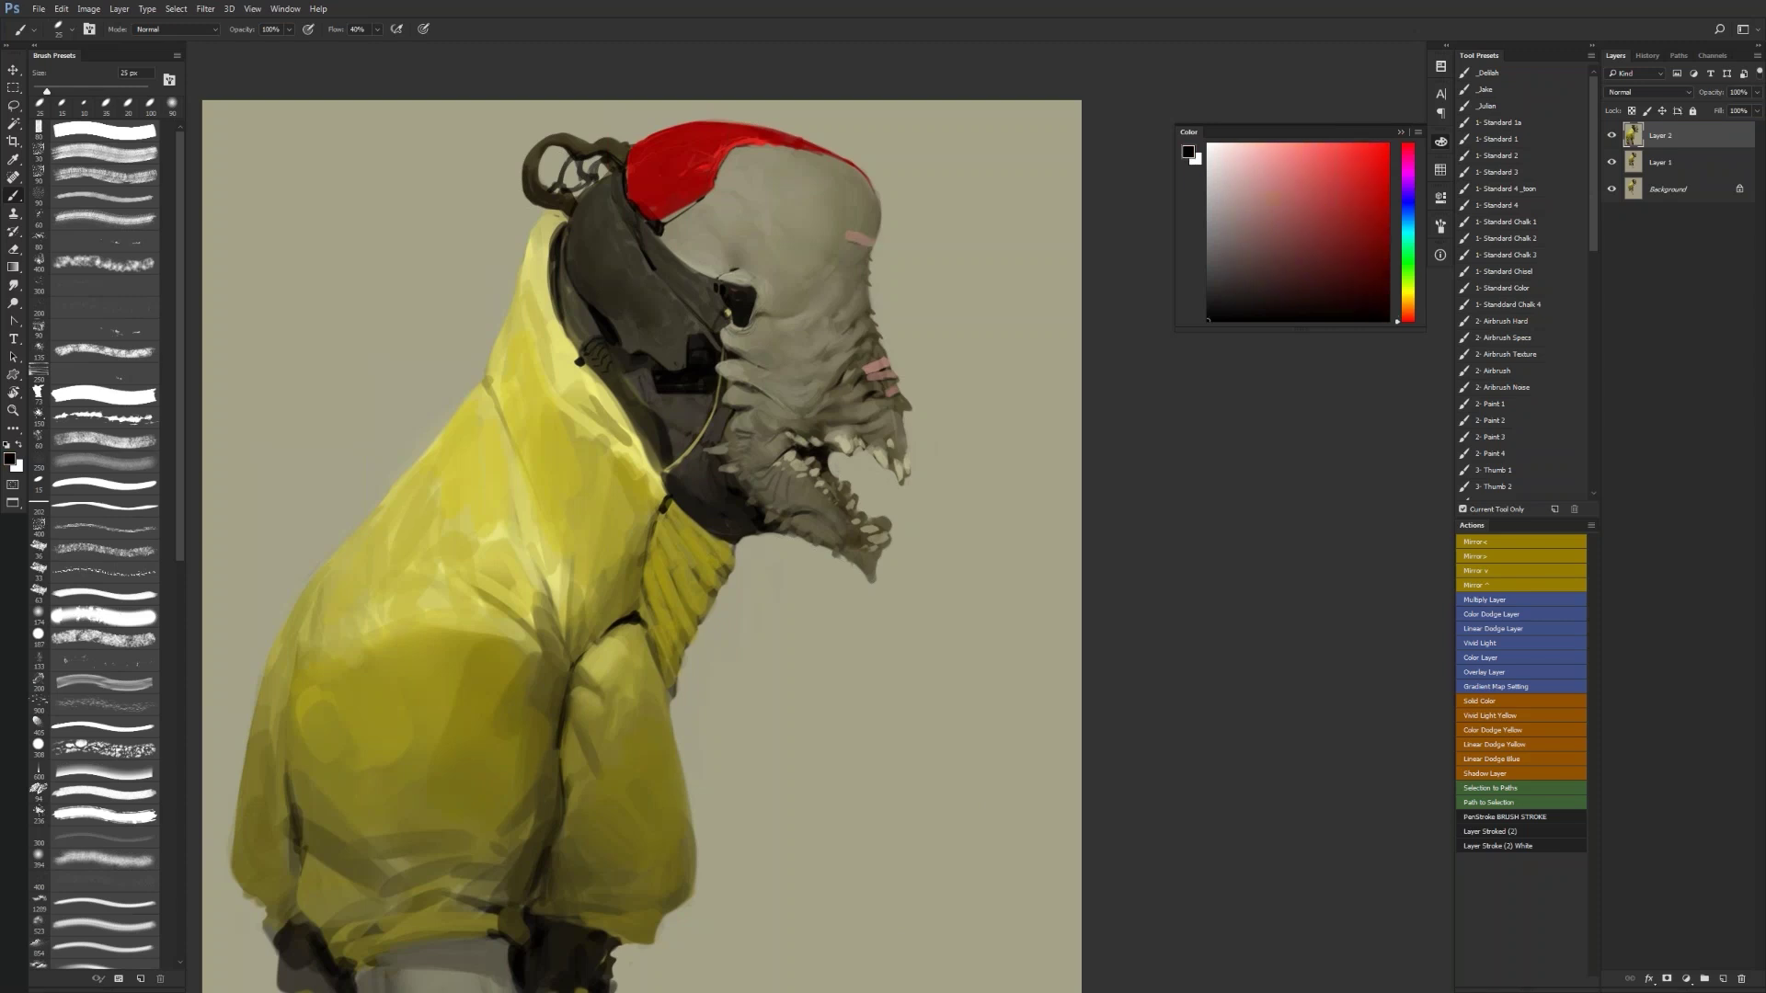
left_click(1266, 217)
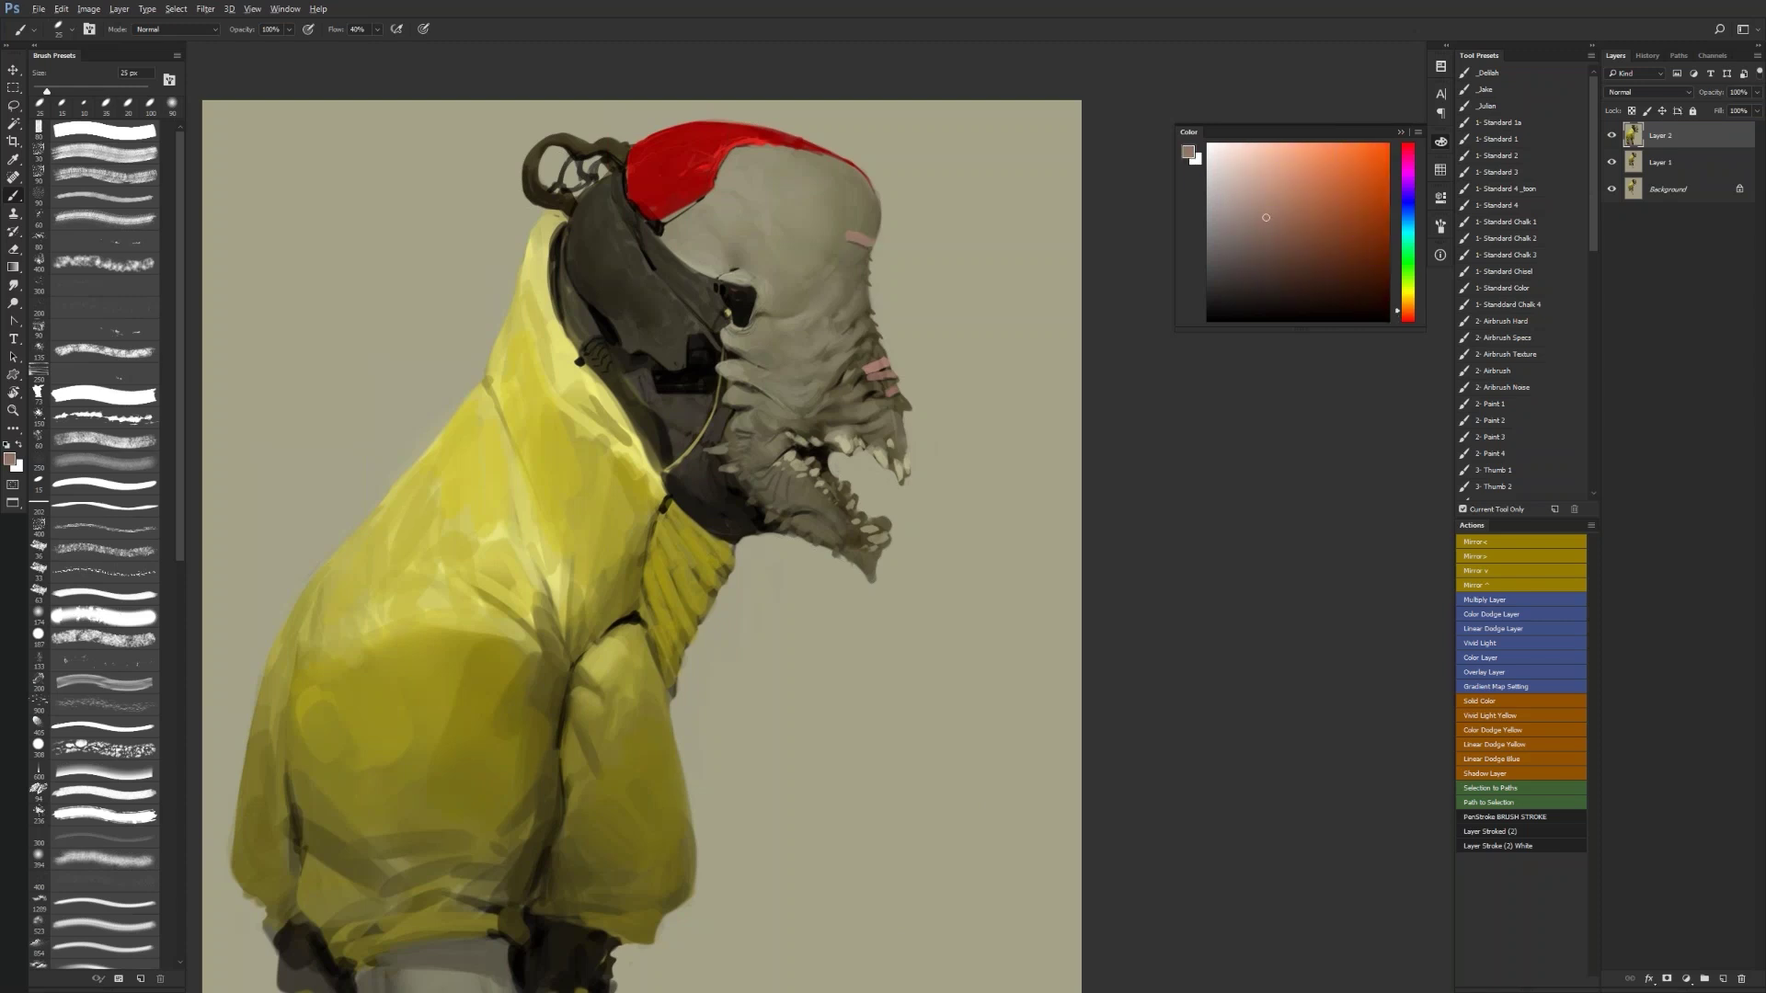
left_click(868, 385, "alt")
- Check the bands on the whole figure and shade them with a darker muted reddish brown
key("z")
left_click(855, 305, "alt")
left_click(857, 308, "alt")
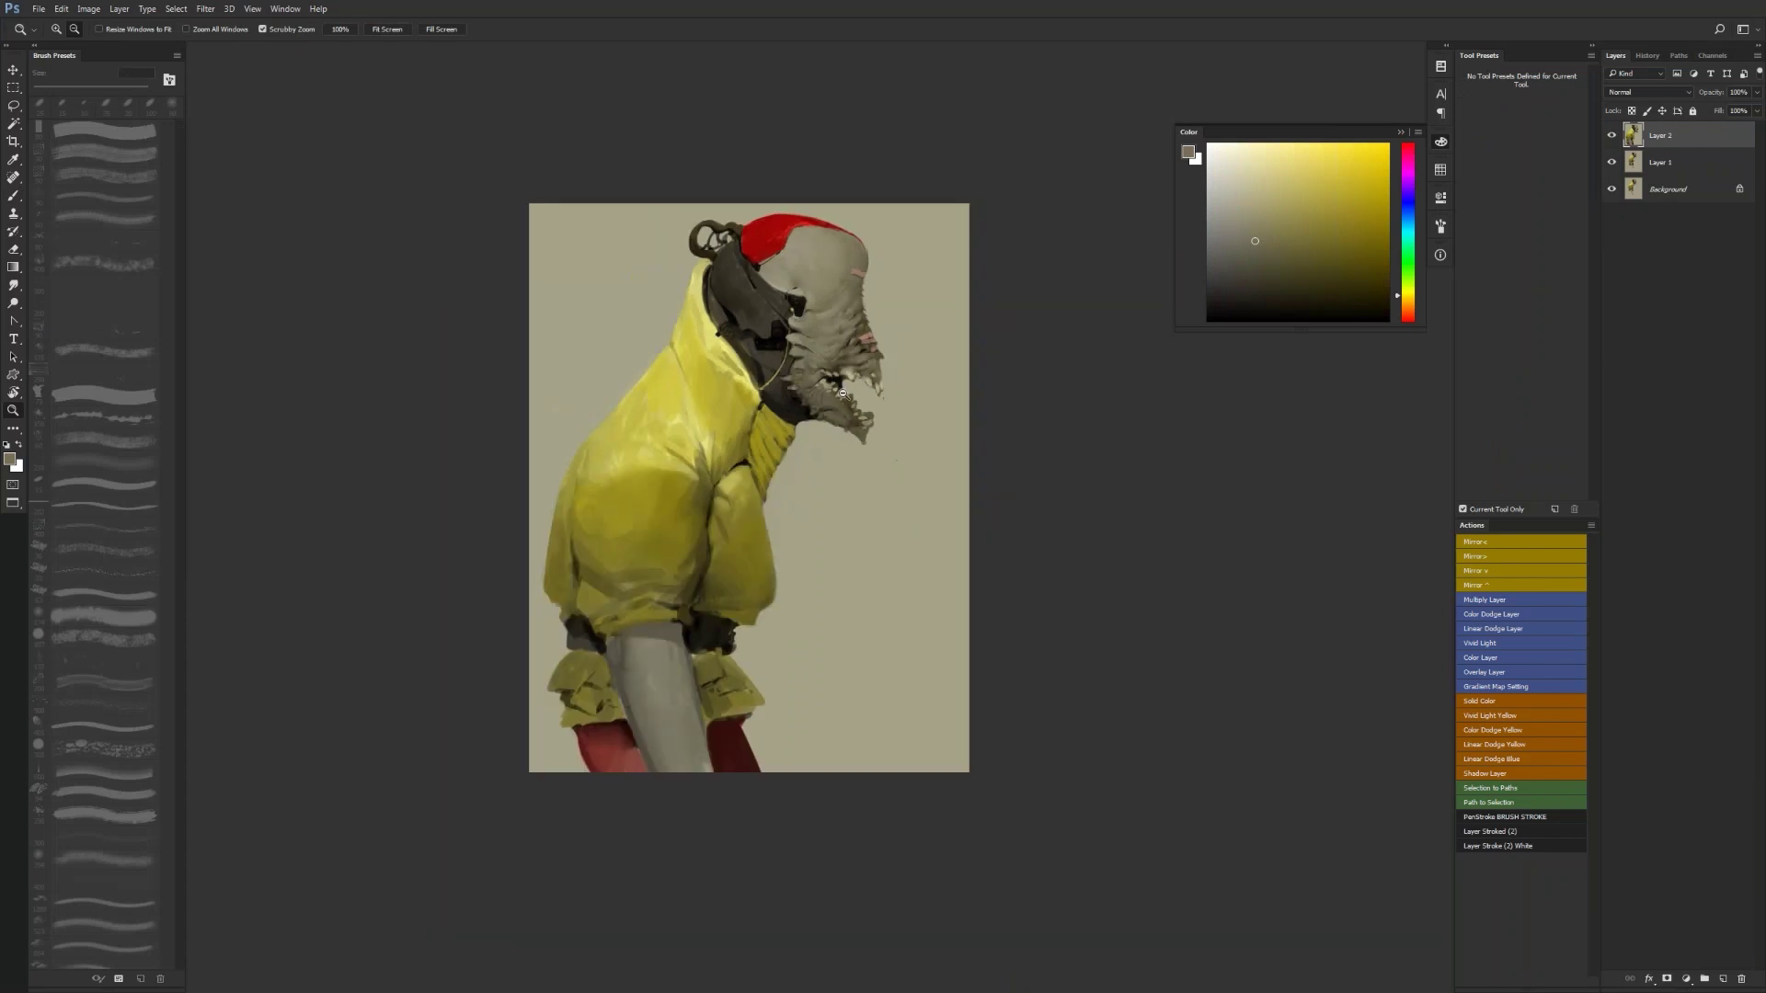
left_click(843, 393, "alt")
left_click(854, 327)
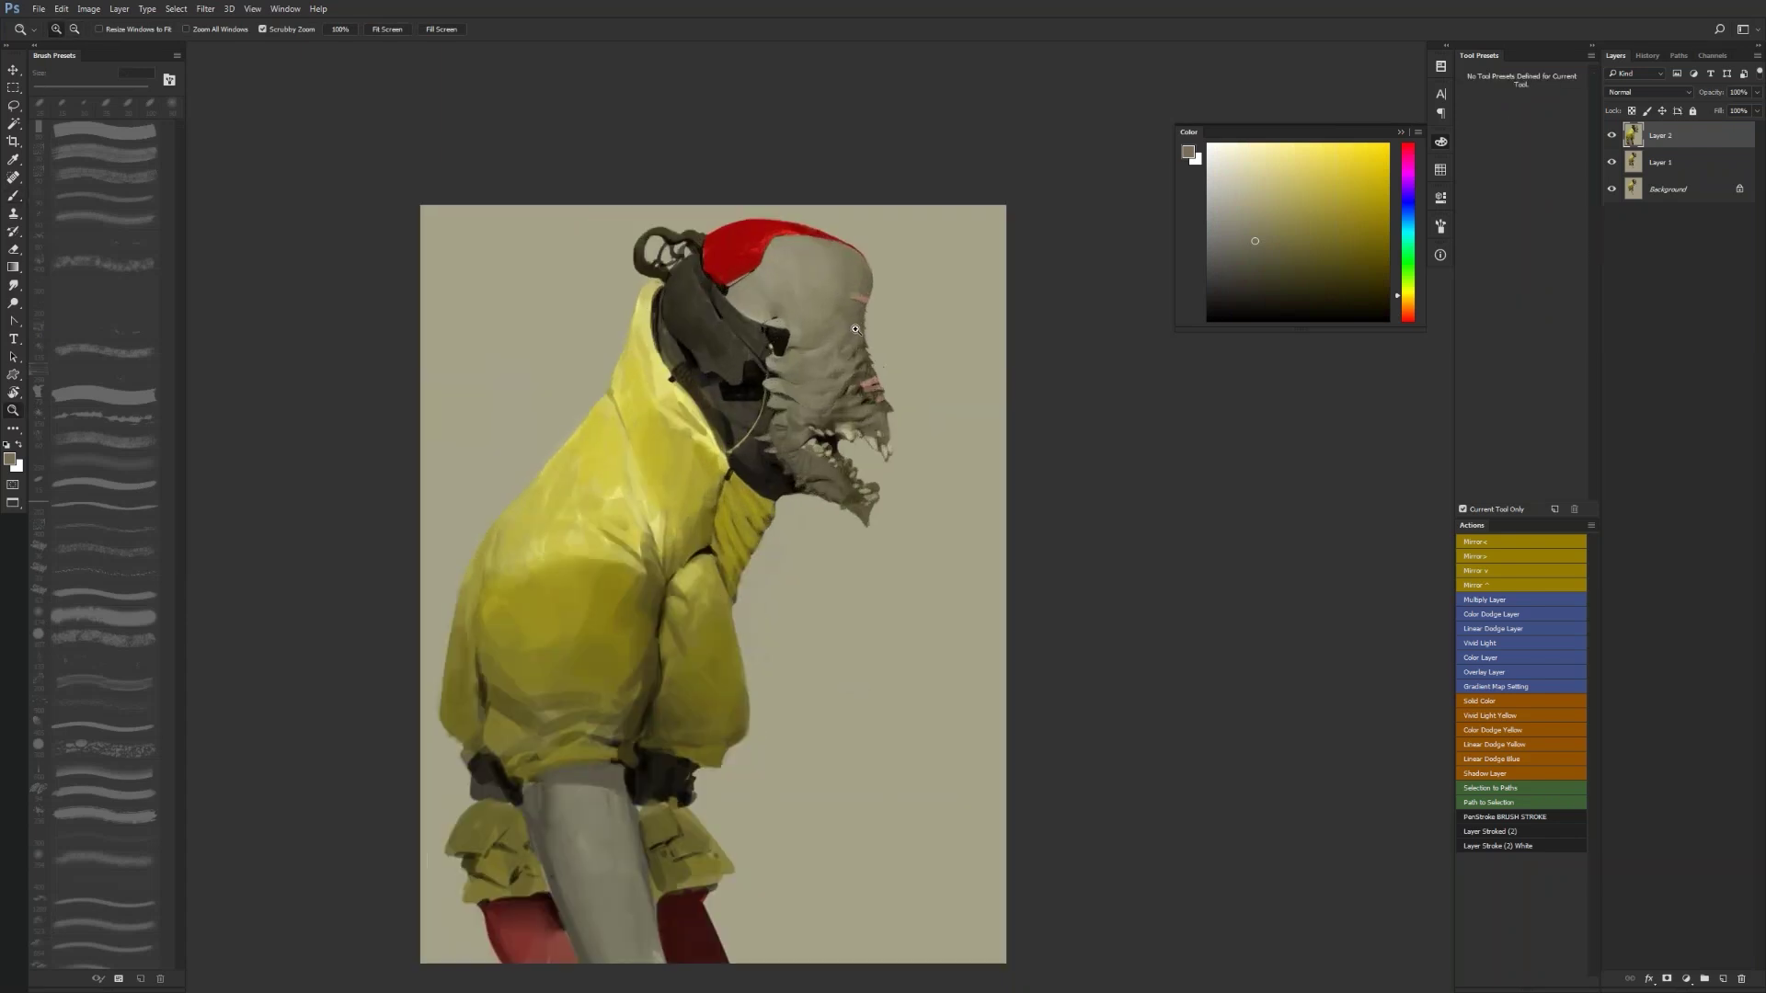
left_click(856, 328)
key("b")
left_click(914, 443, "alt")
left_click(878, 272, "alt")
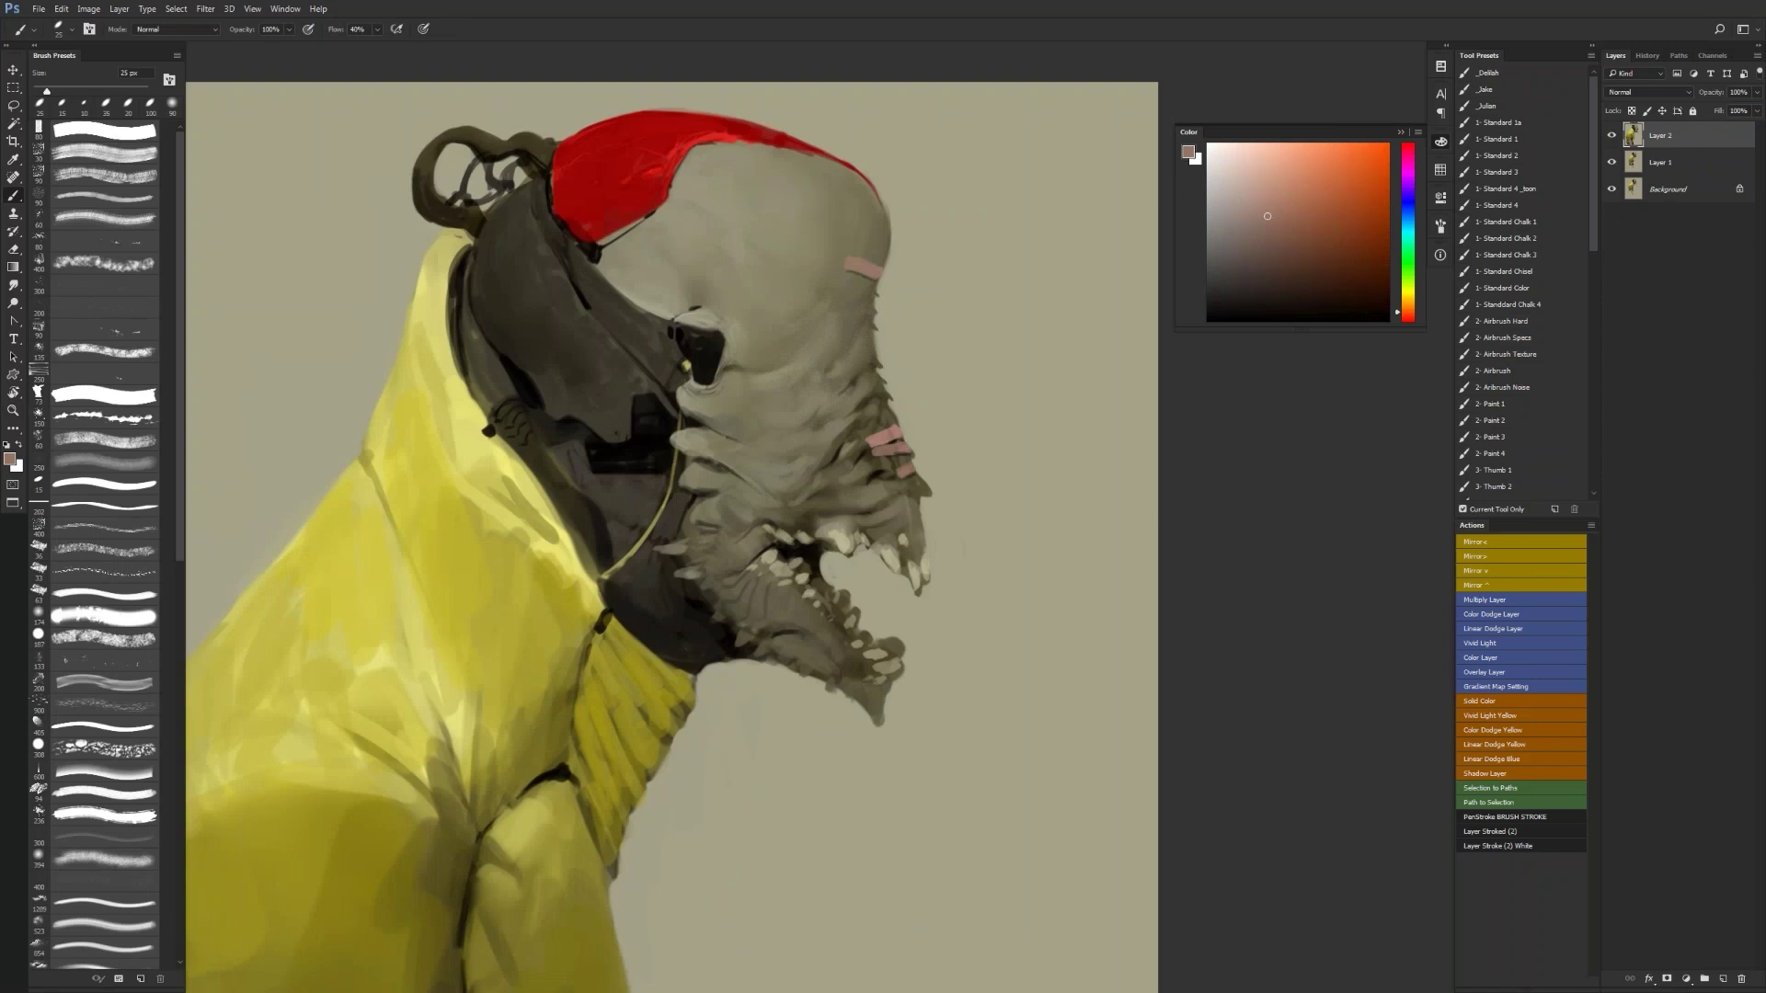
mouse_move(1269, 234)
left_mouse_down()
mouse_move(1268, 259)
mouse_move(1266, 236)
left_mouse_up()
- Refine the outer end of the forehead band with sampled brown and an 8 px brush
key("z")
left_click(863, 568, "alt")
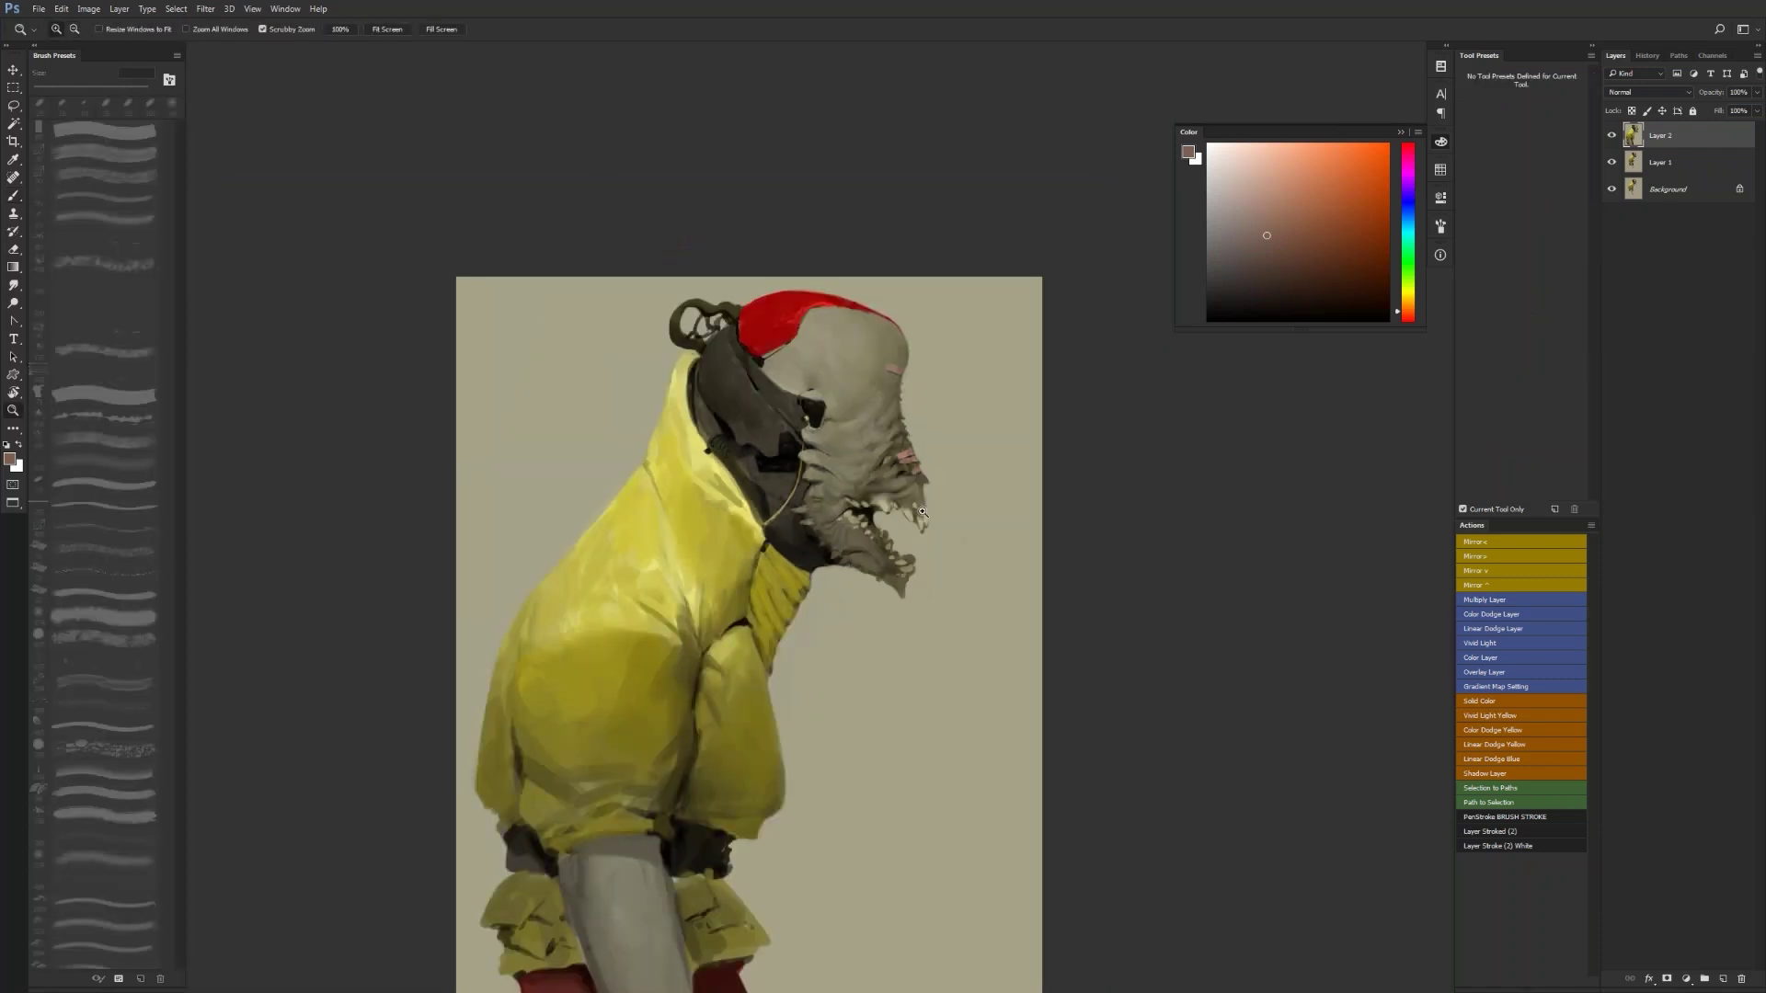
left_click(942, 444)
left_click(943, 444)
key("b")
key("d")
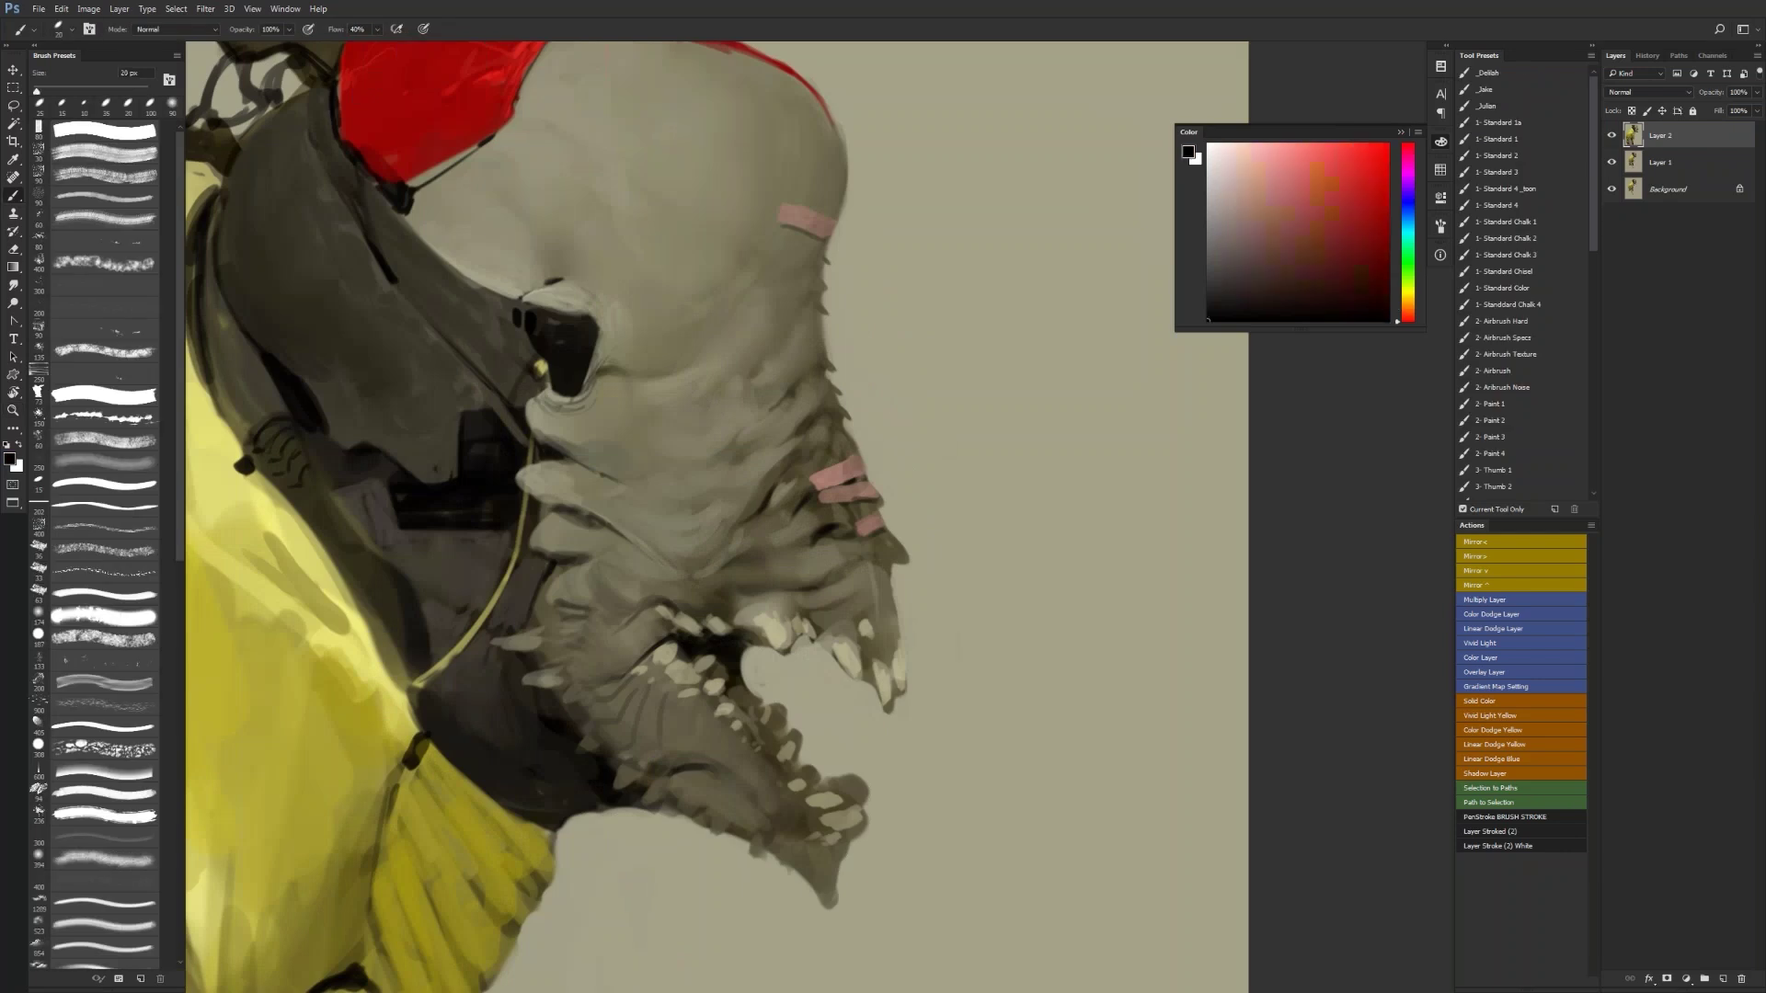
left_click(827, 244)
left_click(827, 241, "alt")
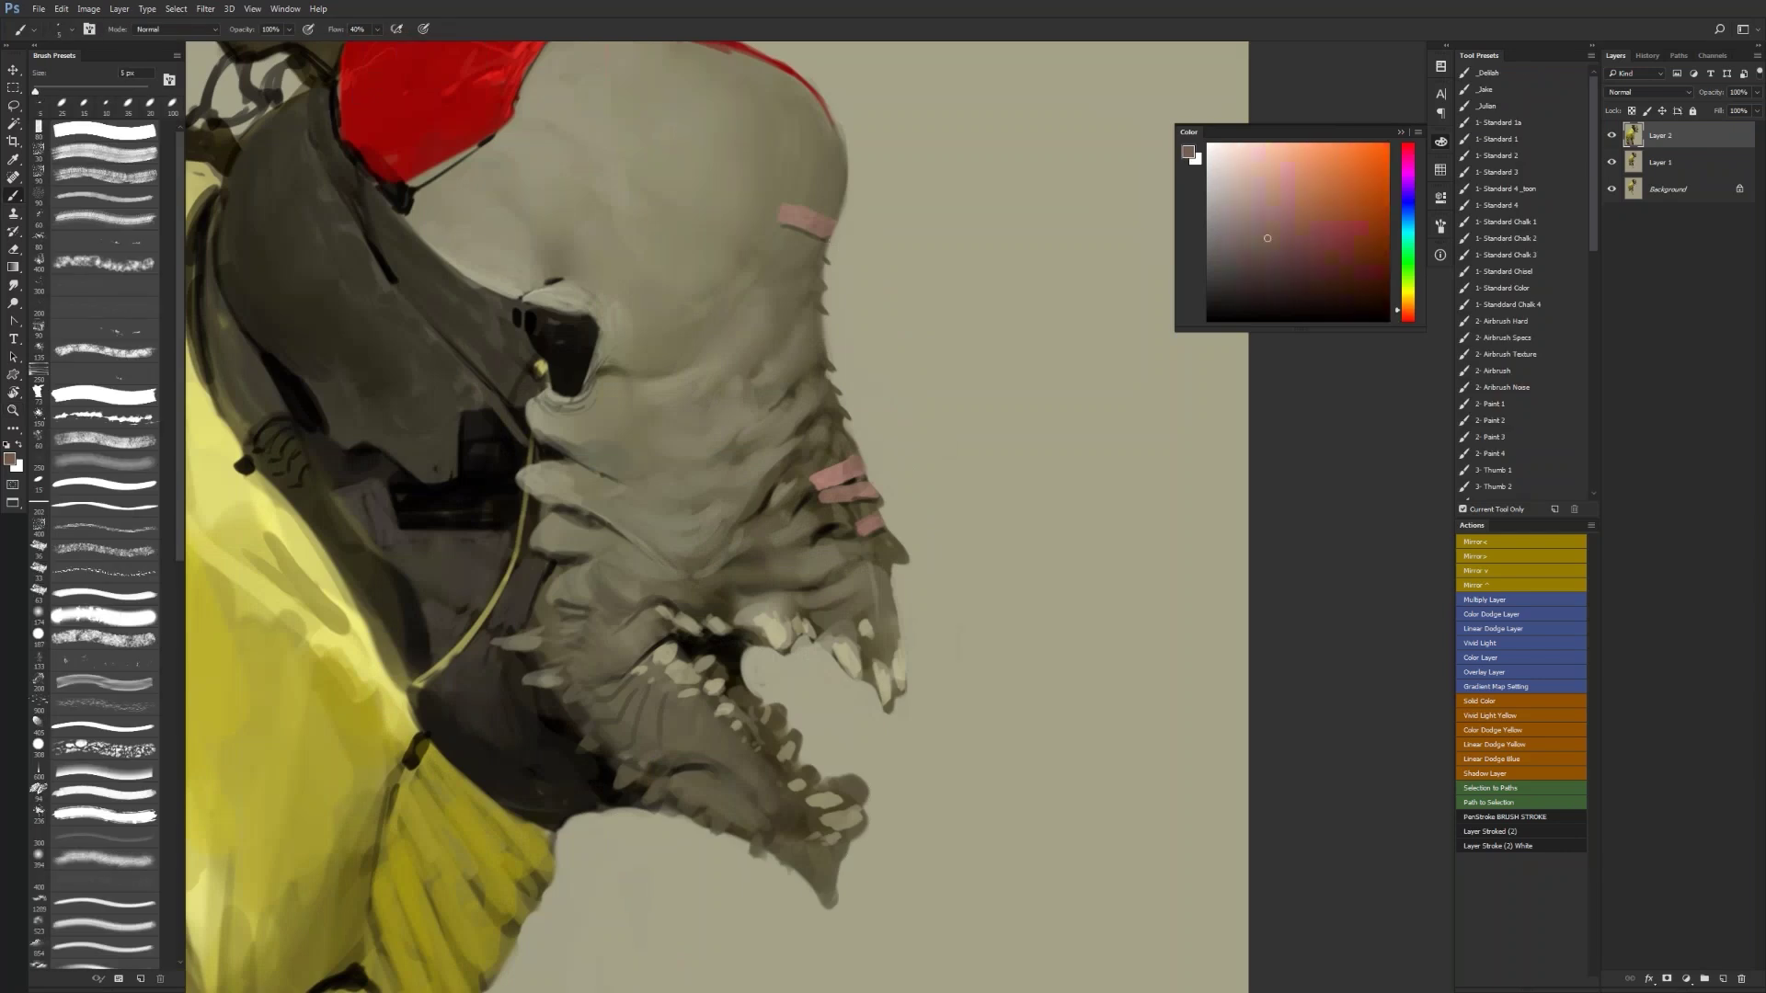
key("bracketright")
key("bracketright")
key("bracketright")
key("d")
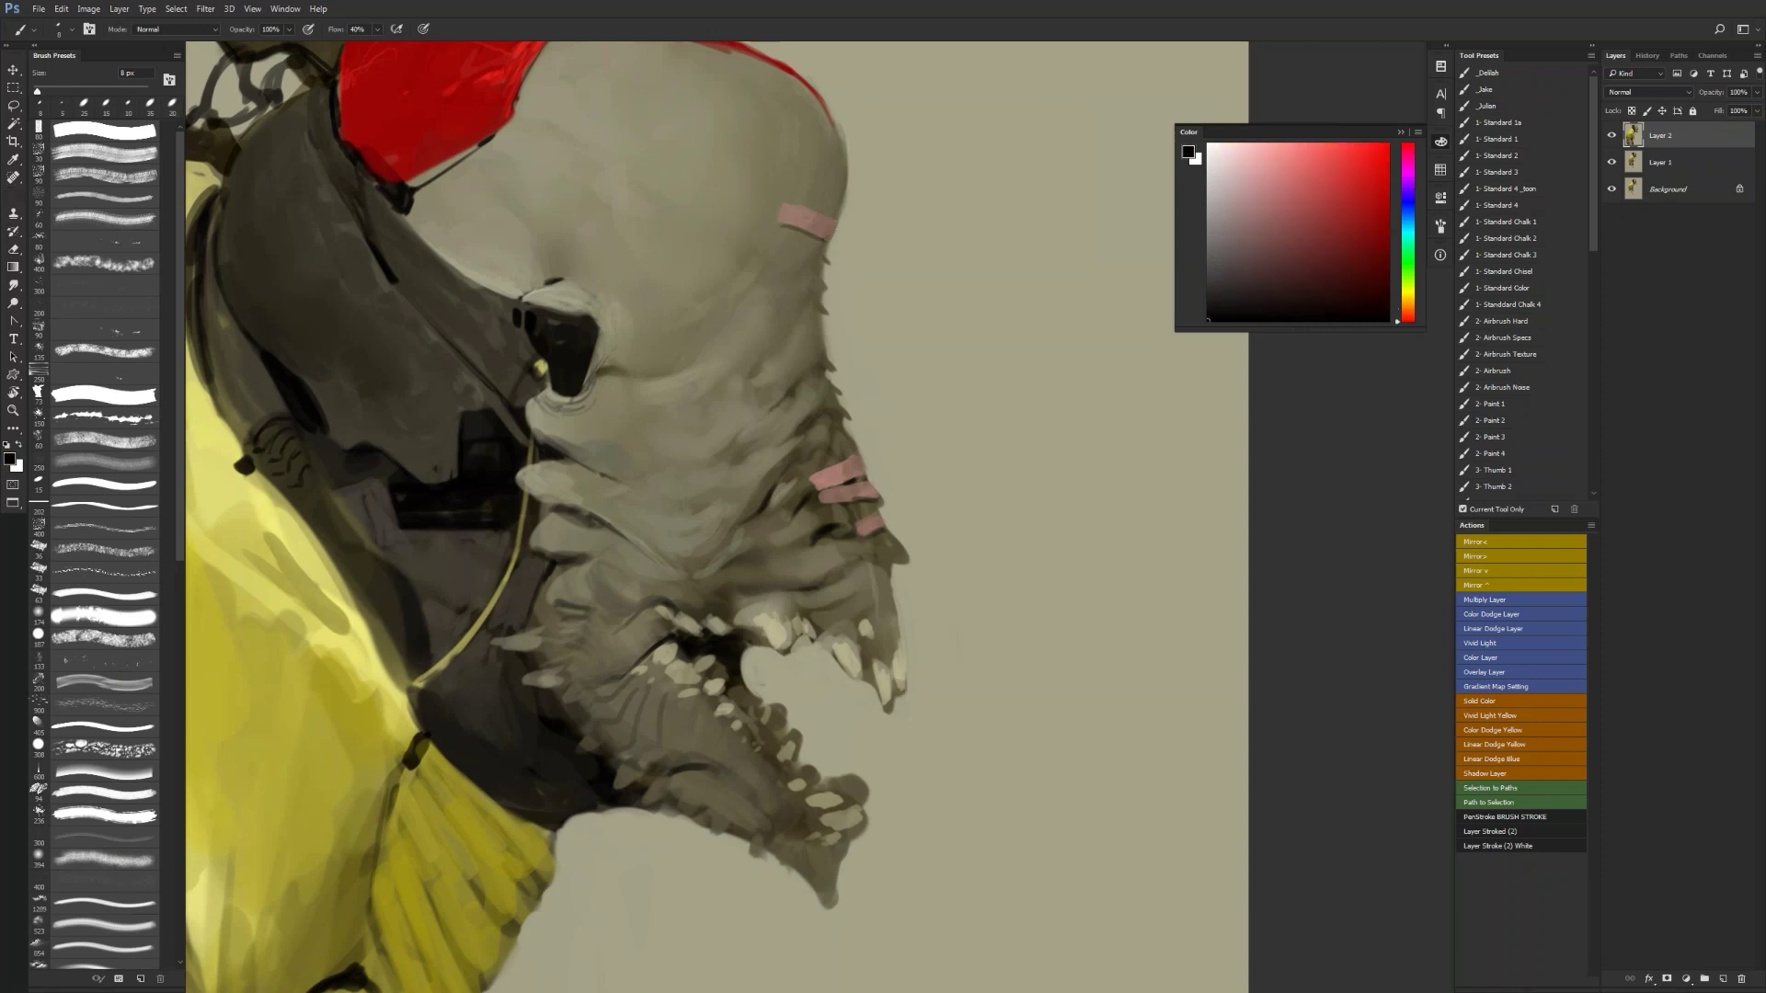
- Flip the canvas horizontally and touch up the edges of the forehead band with sampled skin greys
key("z")
left_click(830, 287, "alt")
left_click(830, 287, "alt")
left_click(830, 287, "alt")
key("ctrl+shift+h")
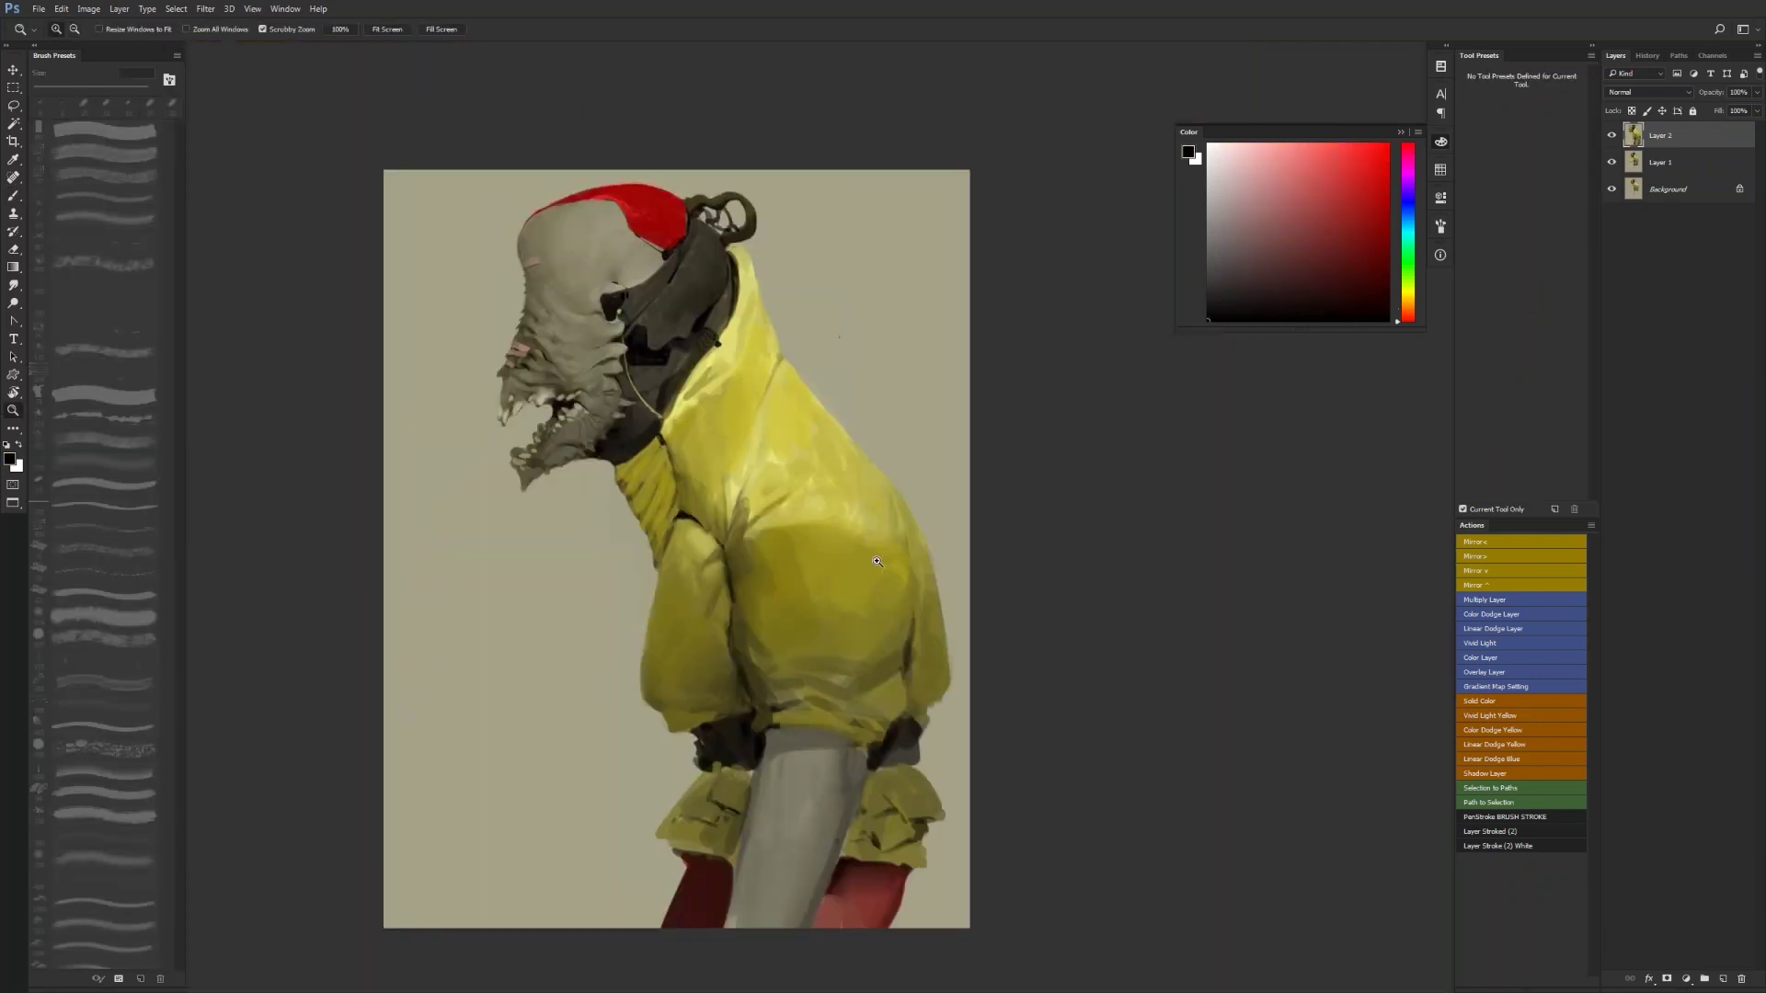
mouse_move(801, 583)
left_mouse_down()
mouse_move(854, 466)
mouse_move(847, 561)
left_mouse_up()
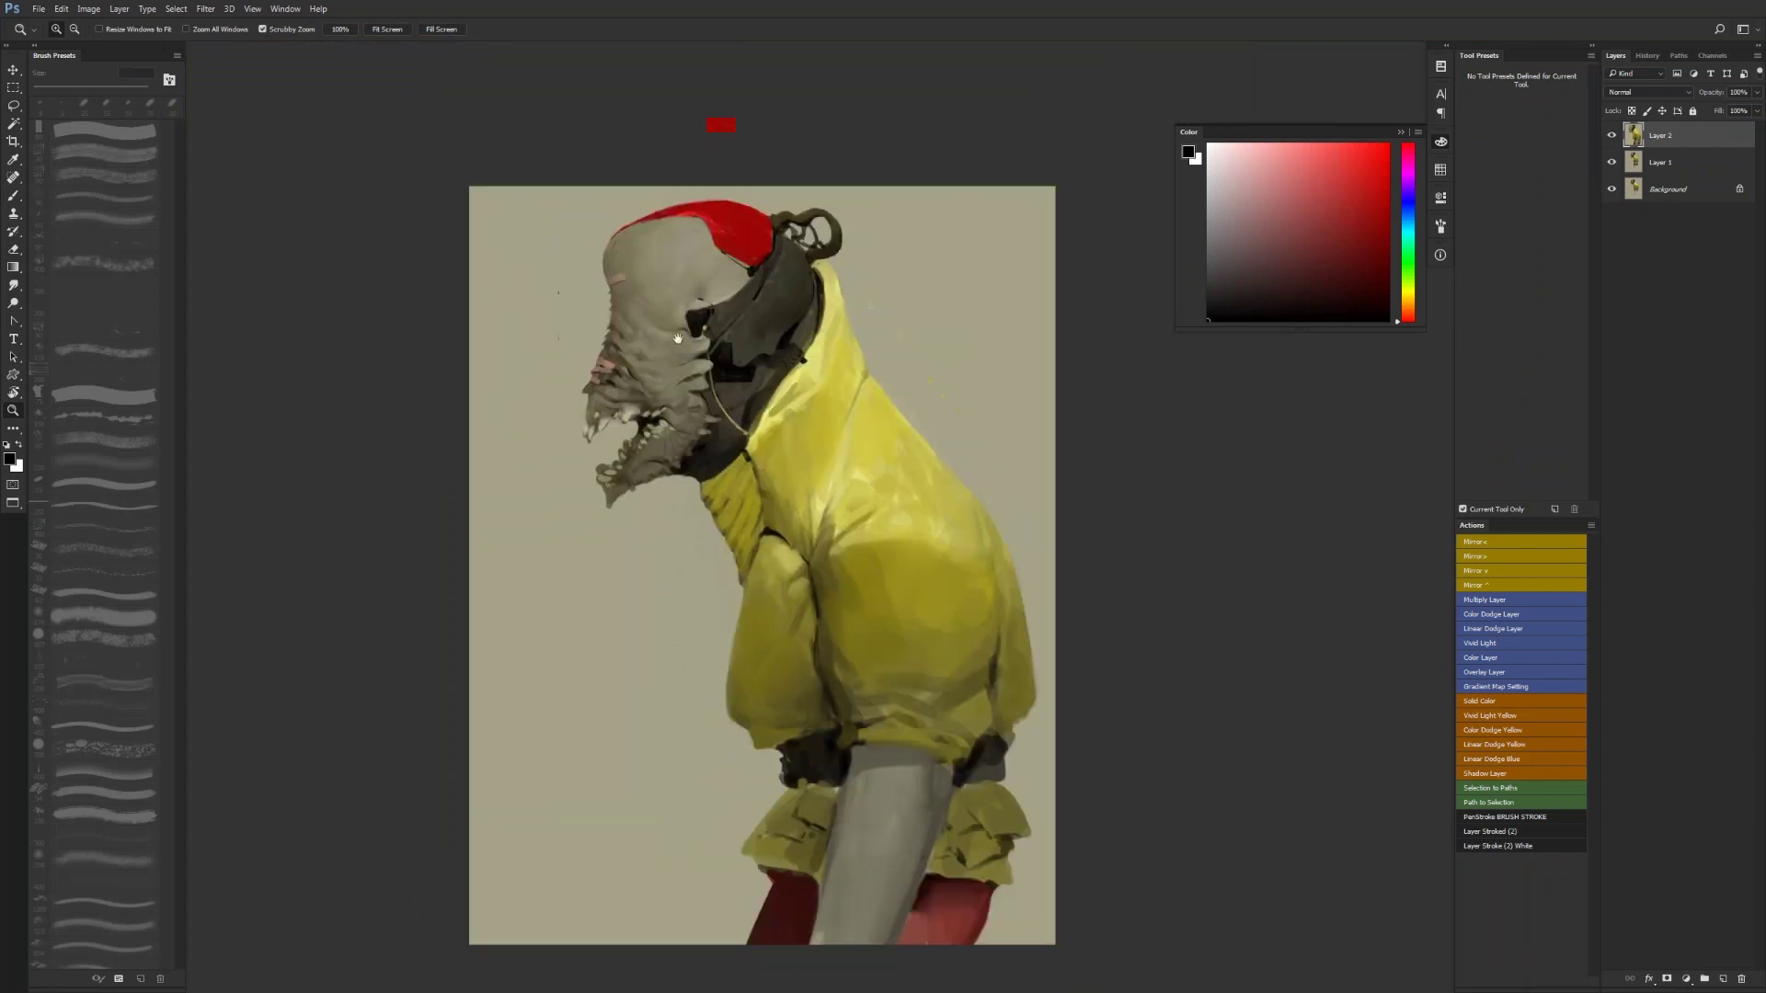
left_click_drag(679, 339, 840, 423)
left_click(813, 361)
left_click(814, 361)
left_click(814, 361)
key("b")
left_click(741, 368, "alt")
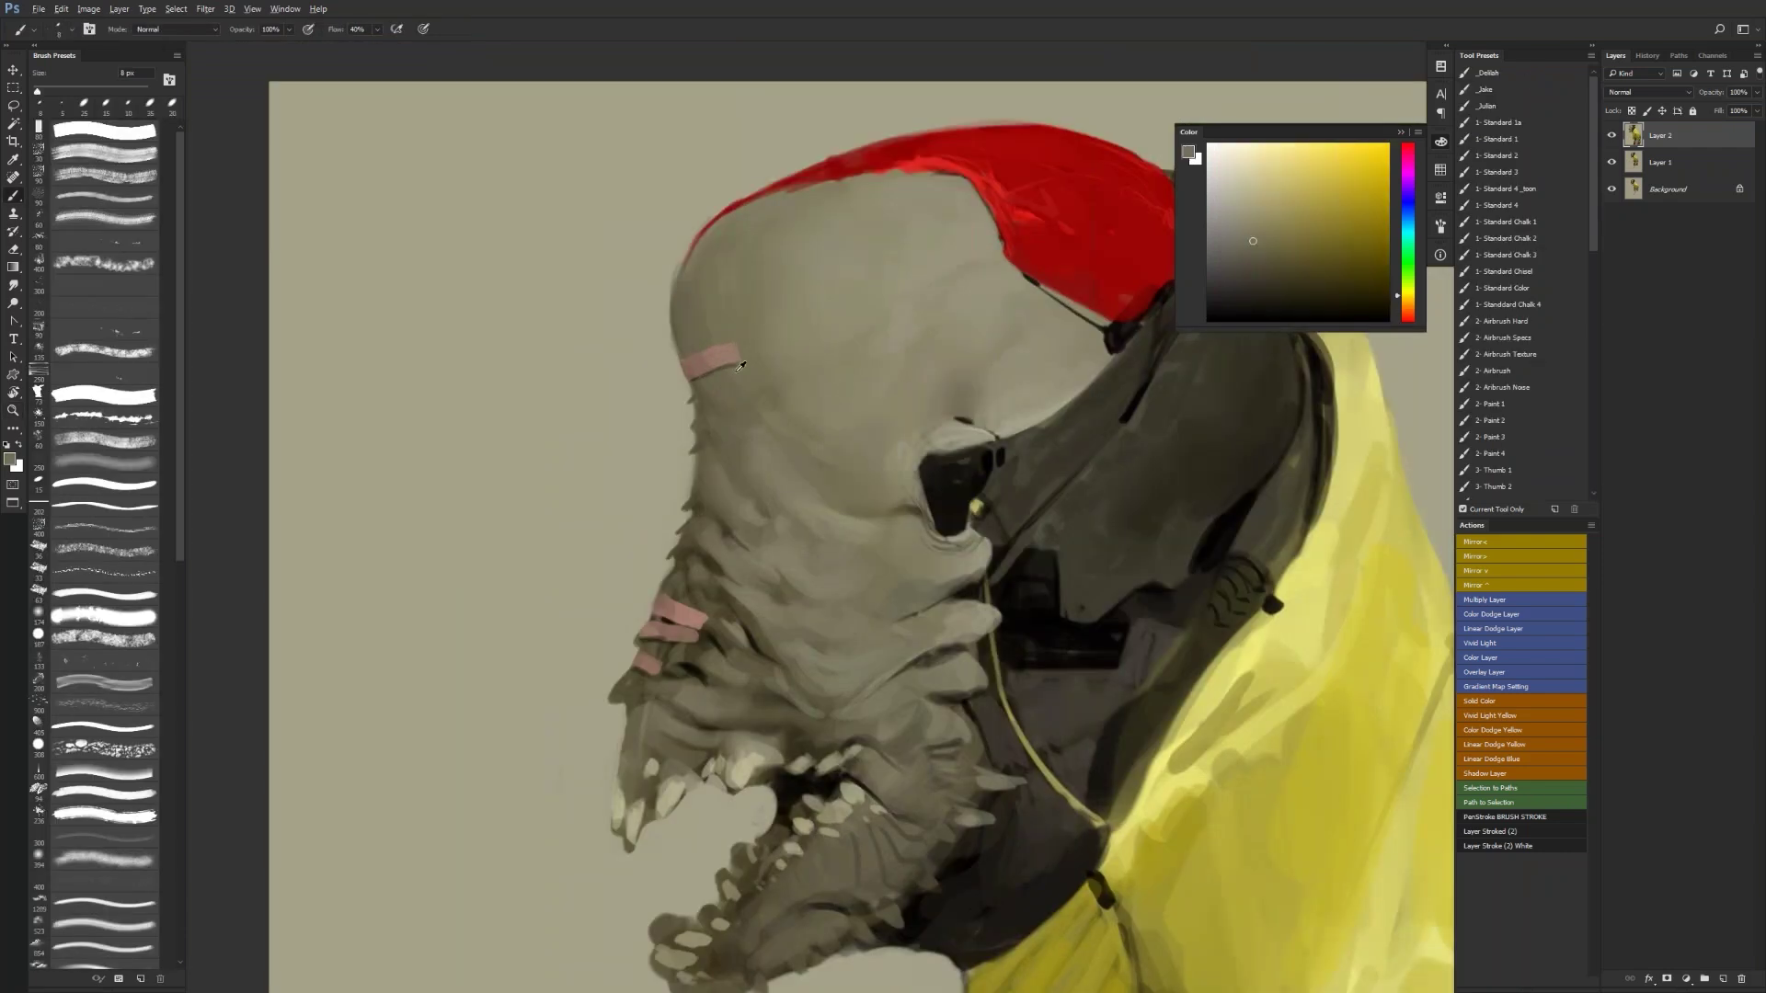
left_click(702, 379, "alt")
- Flip the canvas back and refine the snout bands with pink sampled from them
key("z")
left_click(763, 385, "alt")
left_click(765, 389, "alt")
key("F2")
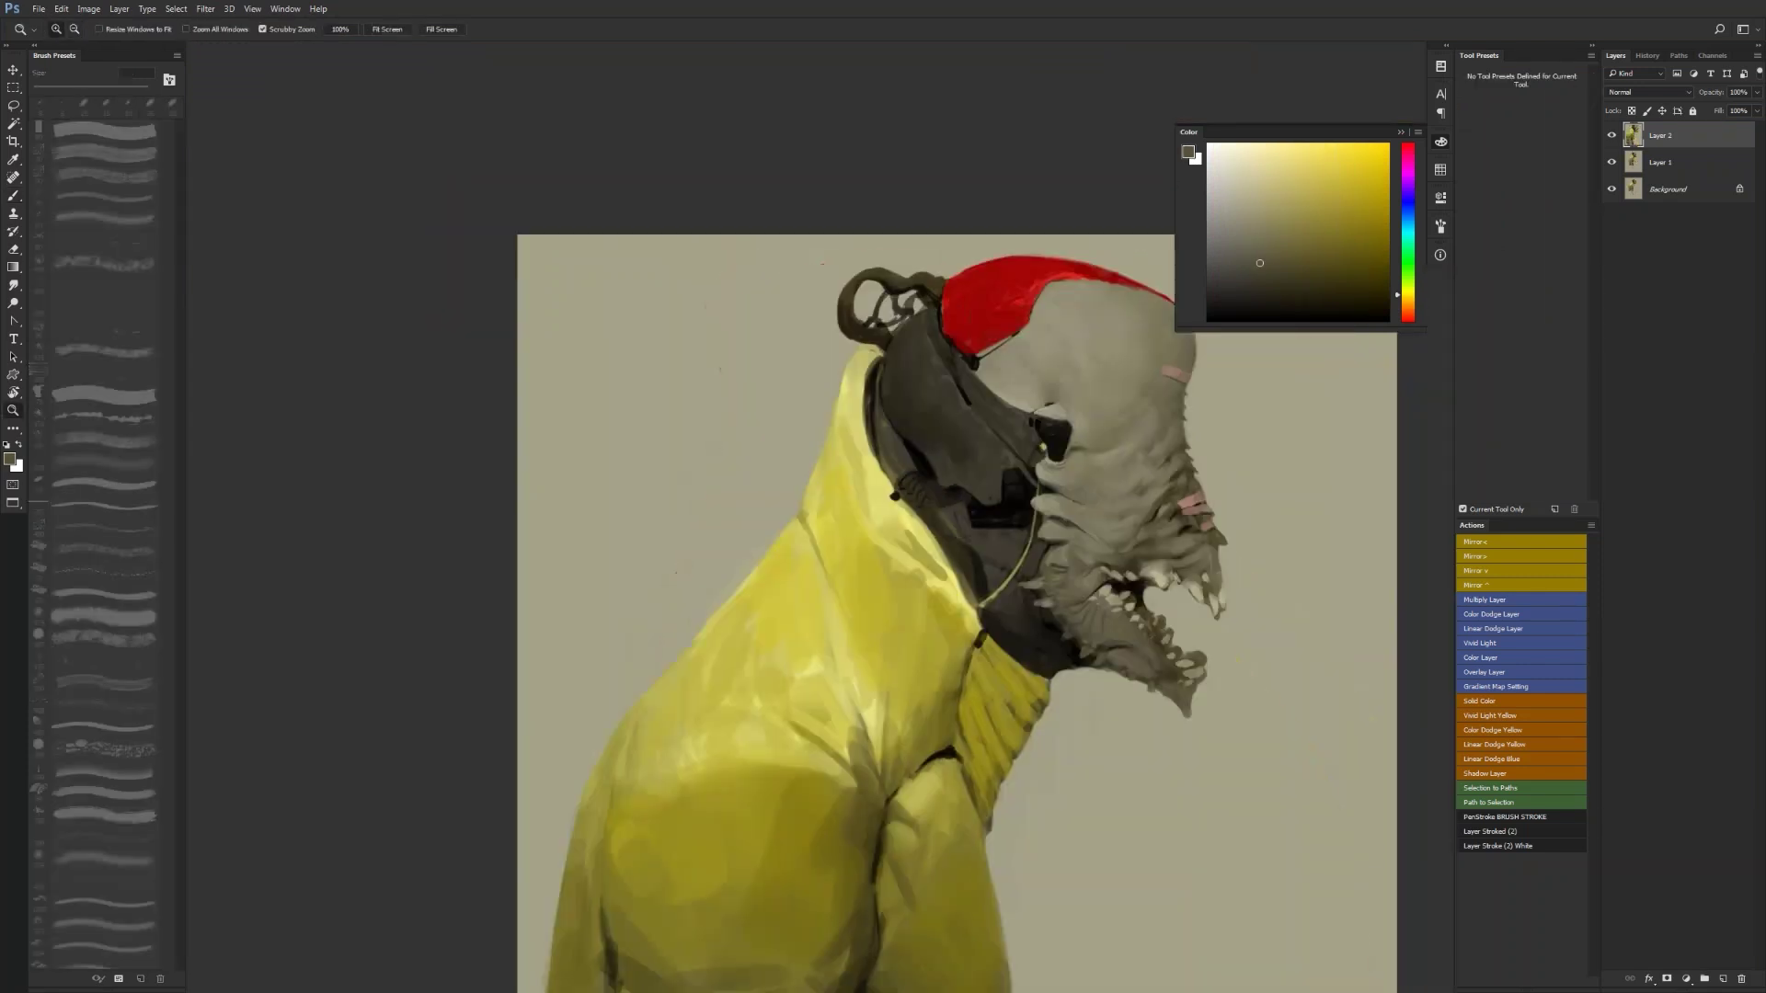
left_click_drag(1173, 471, 793, 366)
left_click(795, 366)
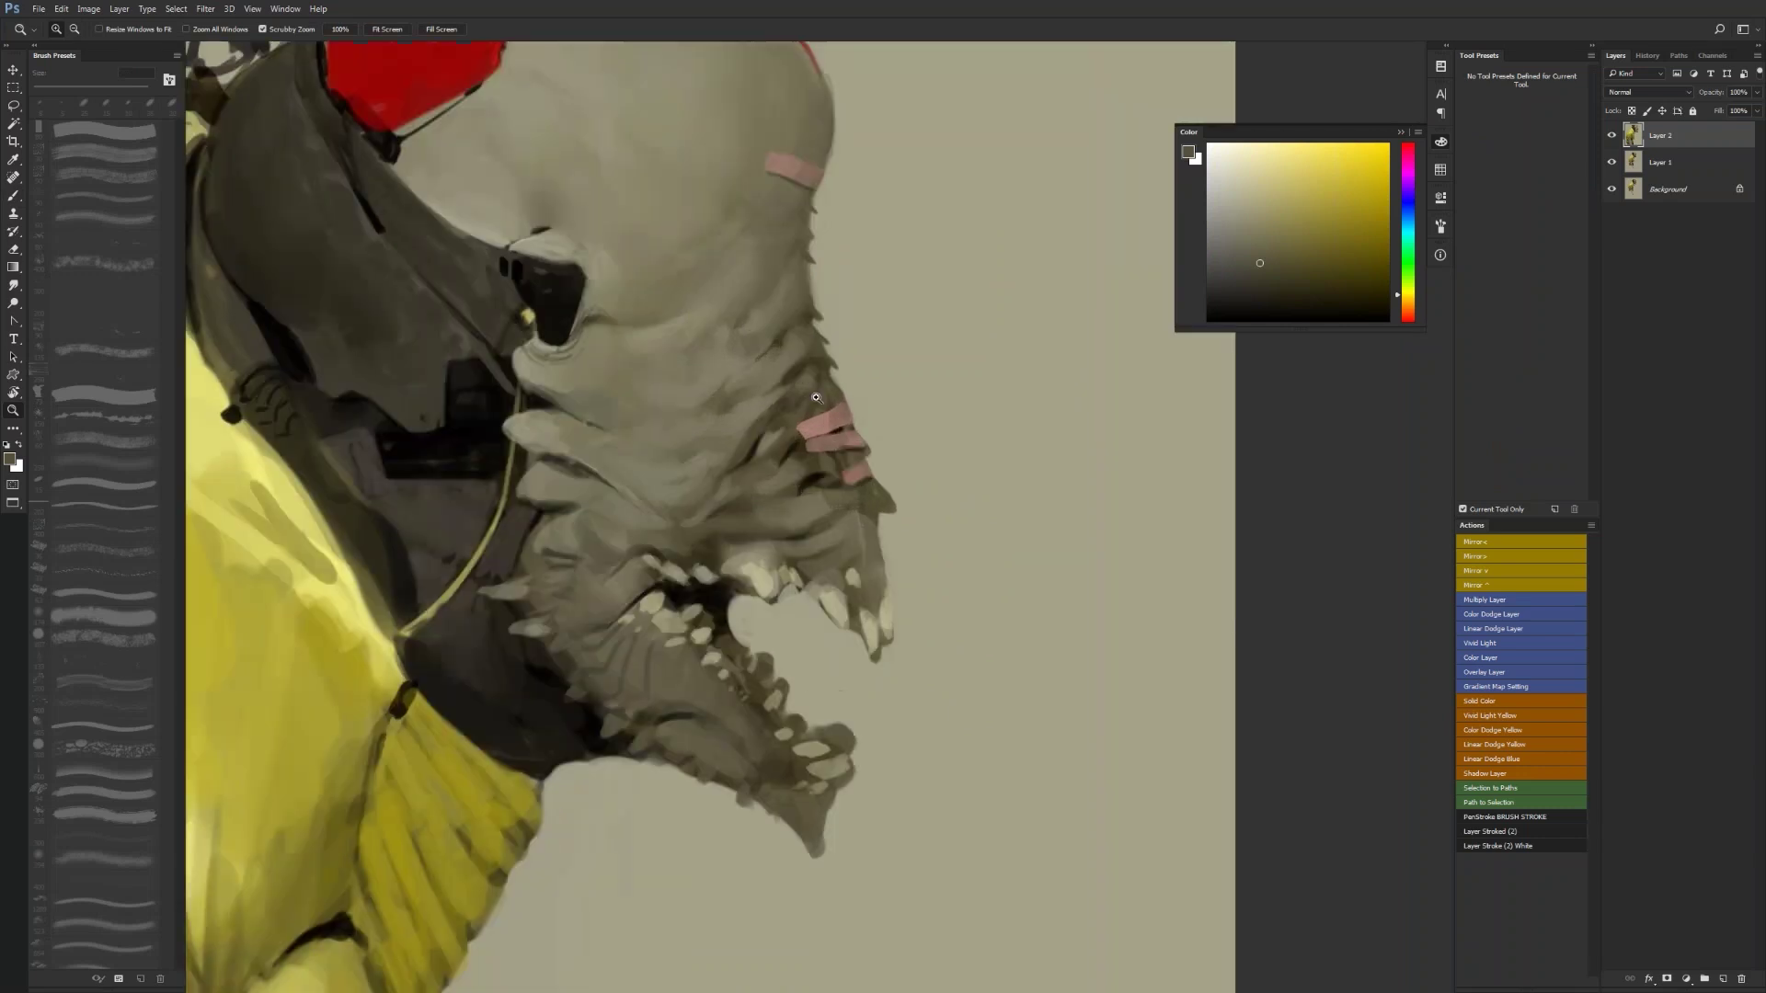
key("b")
left_click(835, 443, "alt")
left_click_drag(835, 443, 835, 576)
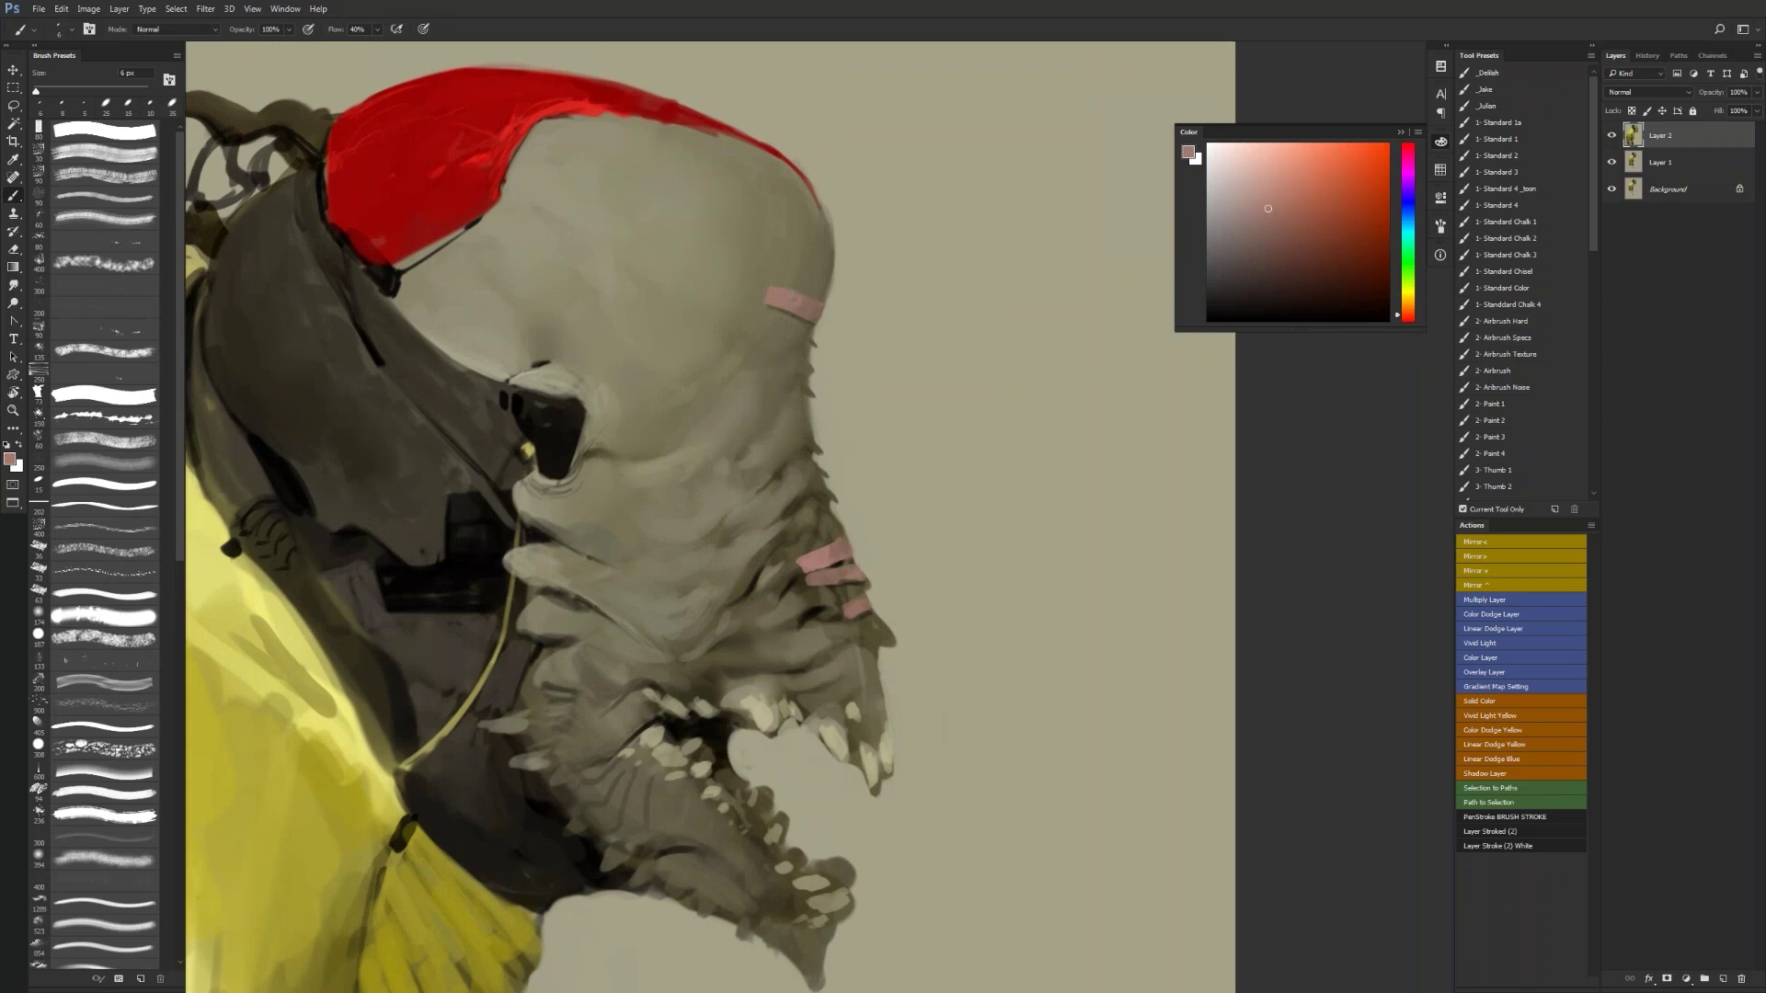
- Examine the pink bands on the whole figure and again close to the head
key("z")
left_click(796, 377, "alt")
left_click(796, 377, "alt")
left_click(796, 377, "alt")
left_click_drag(807, 491, 801, 360)
key("b")
key("z")
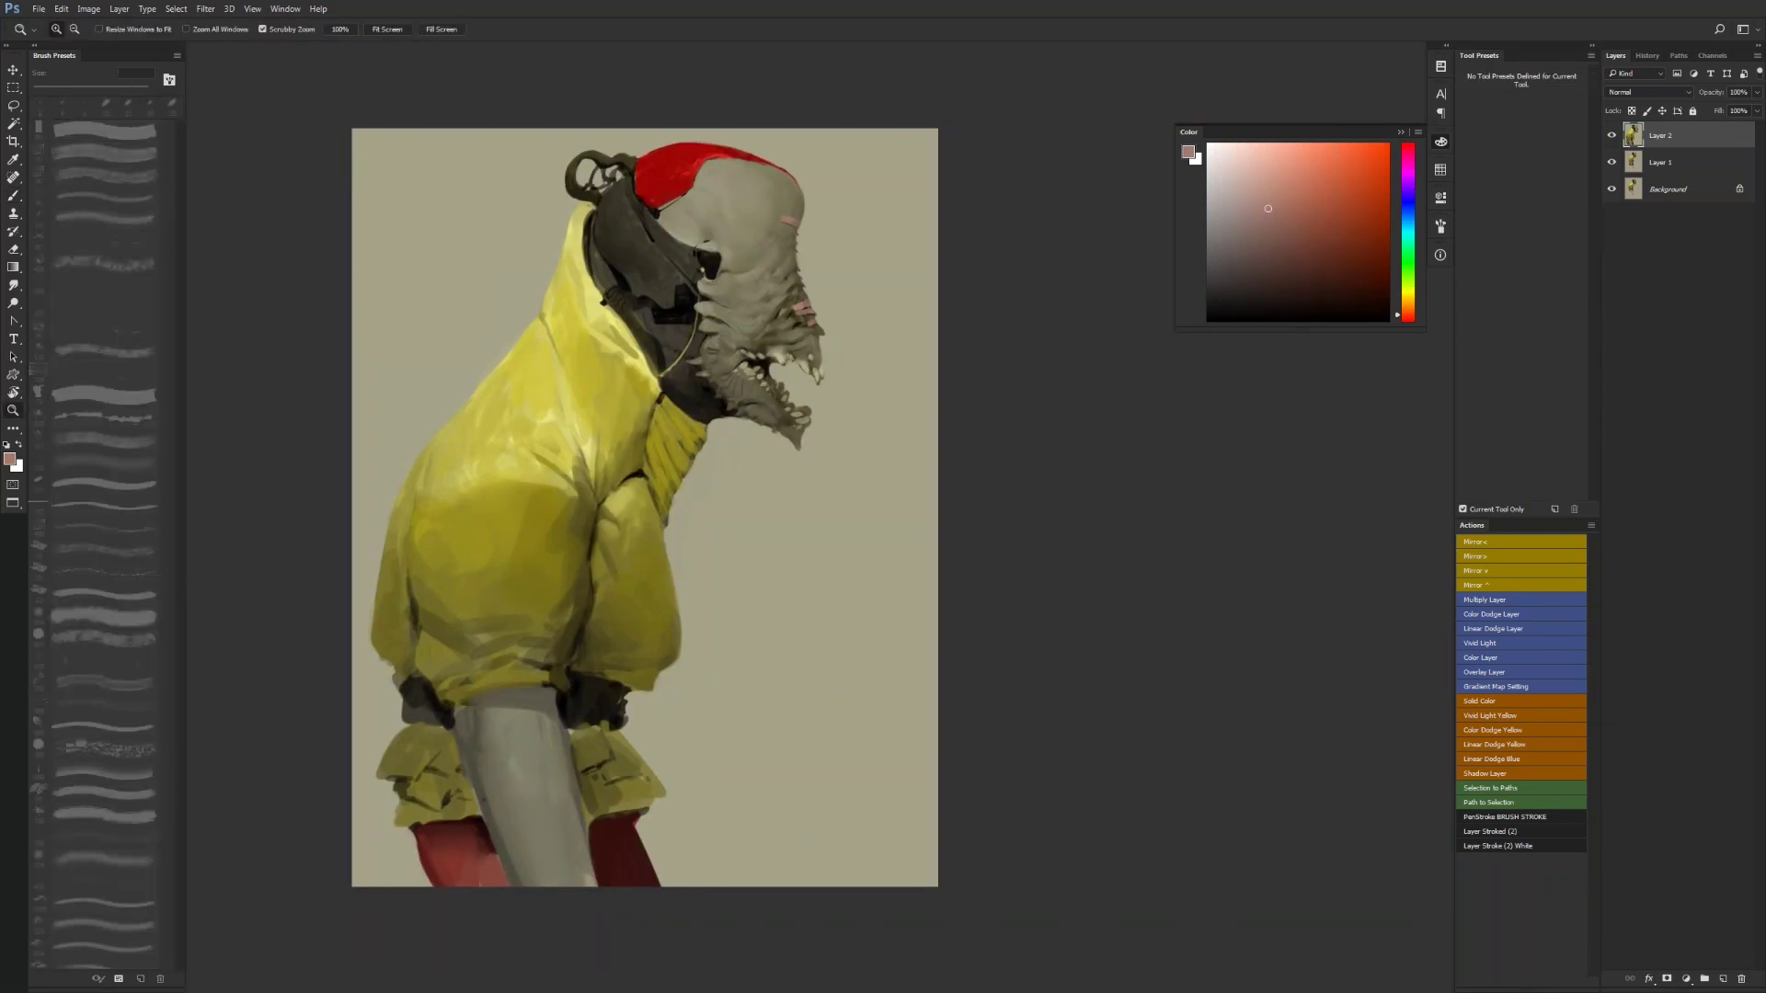
left_click(700, 323)
left_click(677, 326)
left_click_drag(670, 323, 776, 511)
key("b")
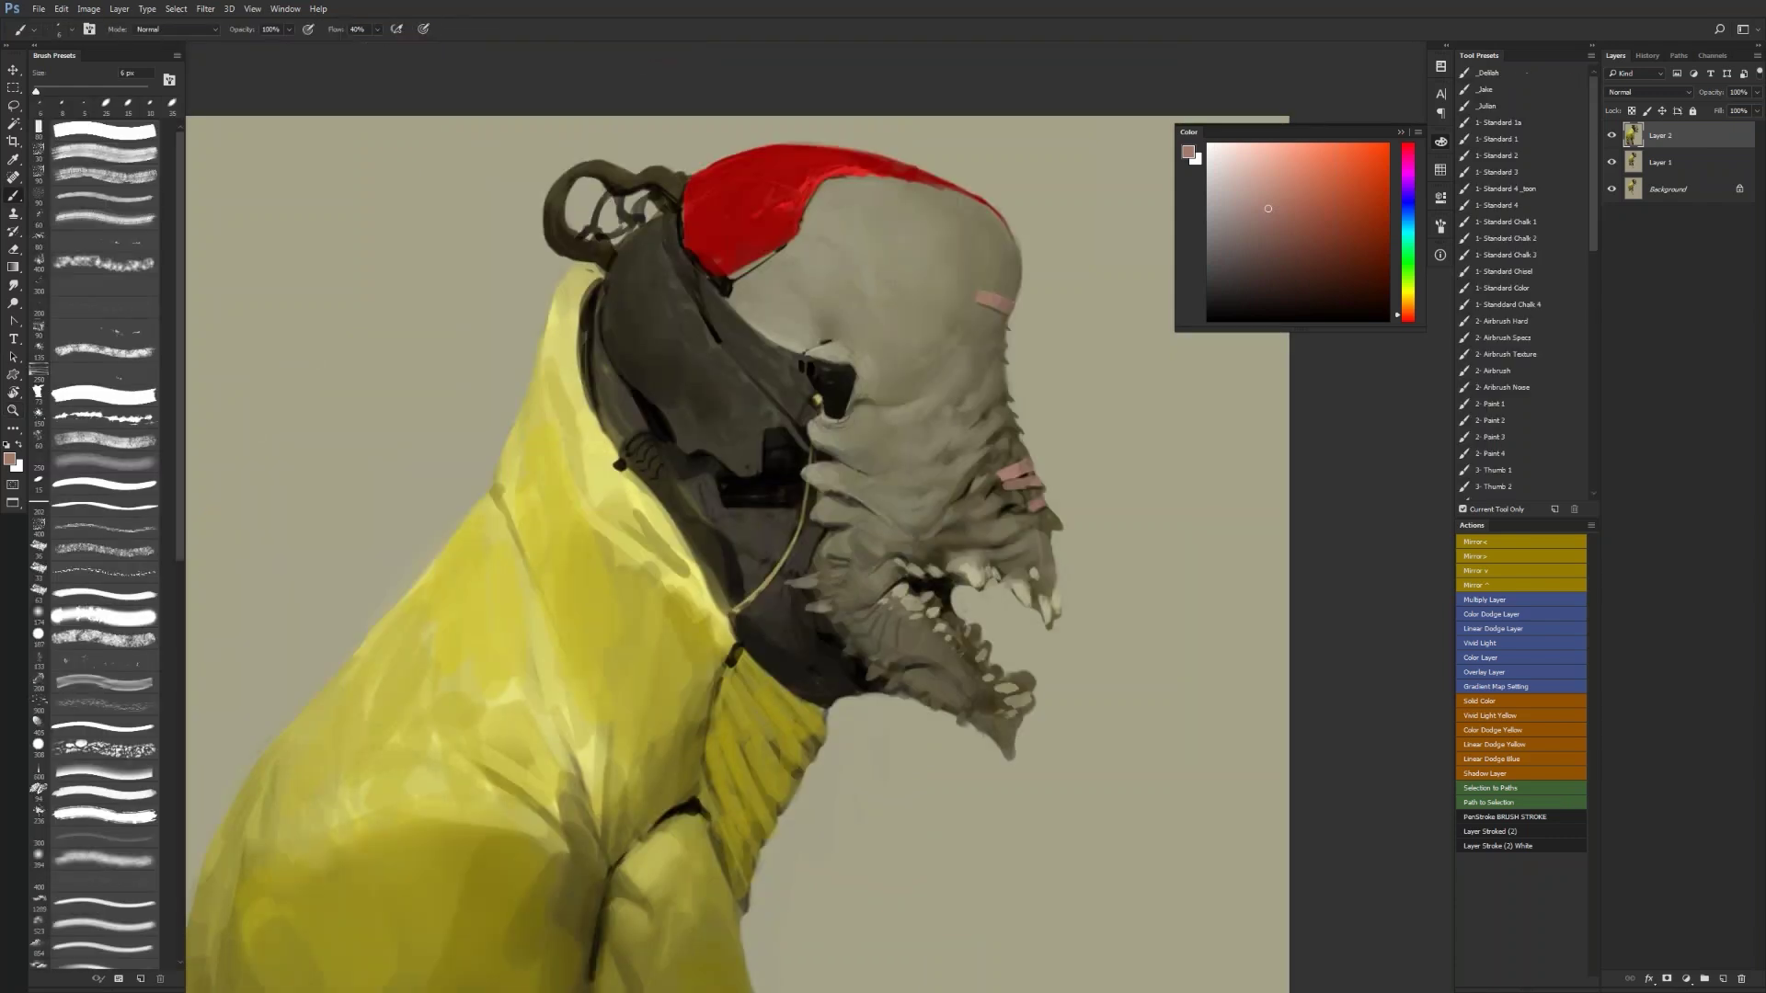
- Flip the canvas horizontally and paint a thin white highlight on the dark headgear panel behind the eye with a small brush
key("ctrl+shift+h")
key("d")
key("x")
key("bracketright")
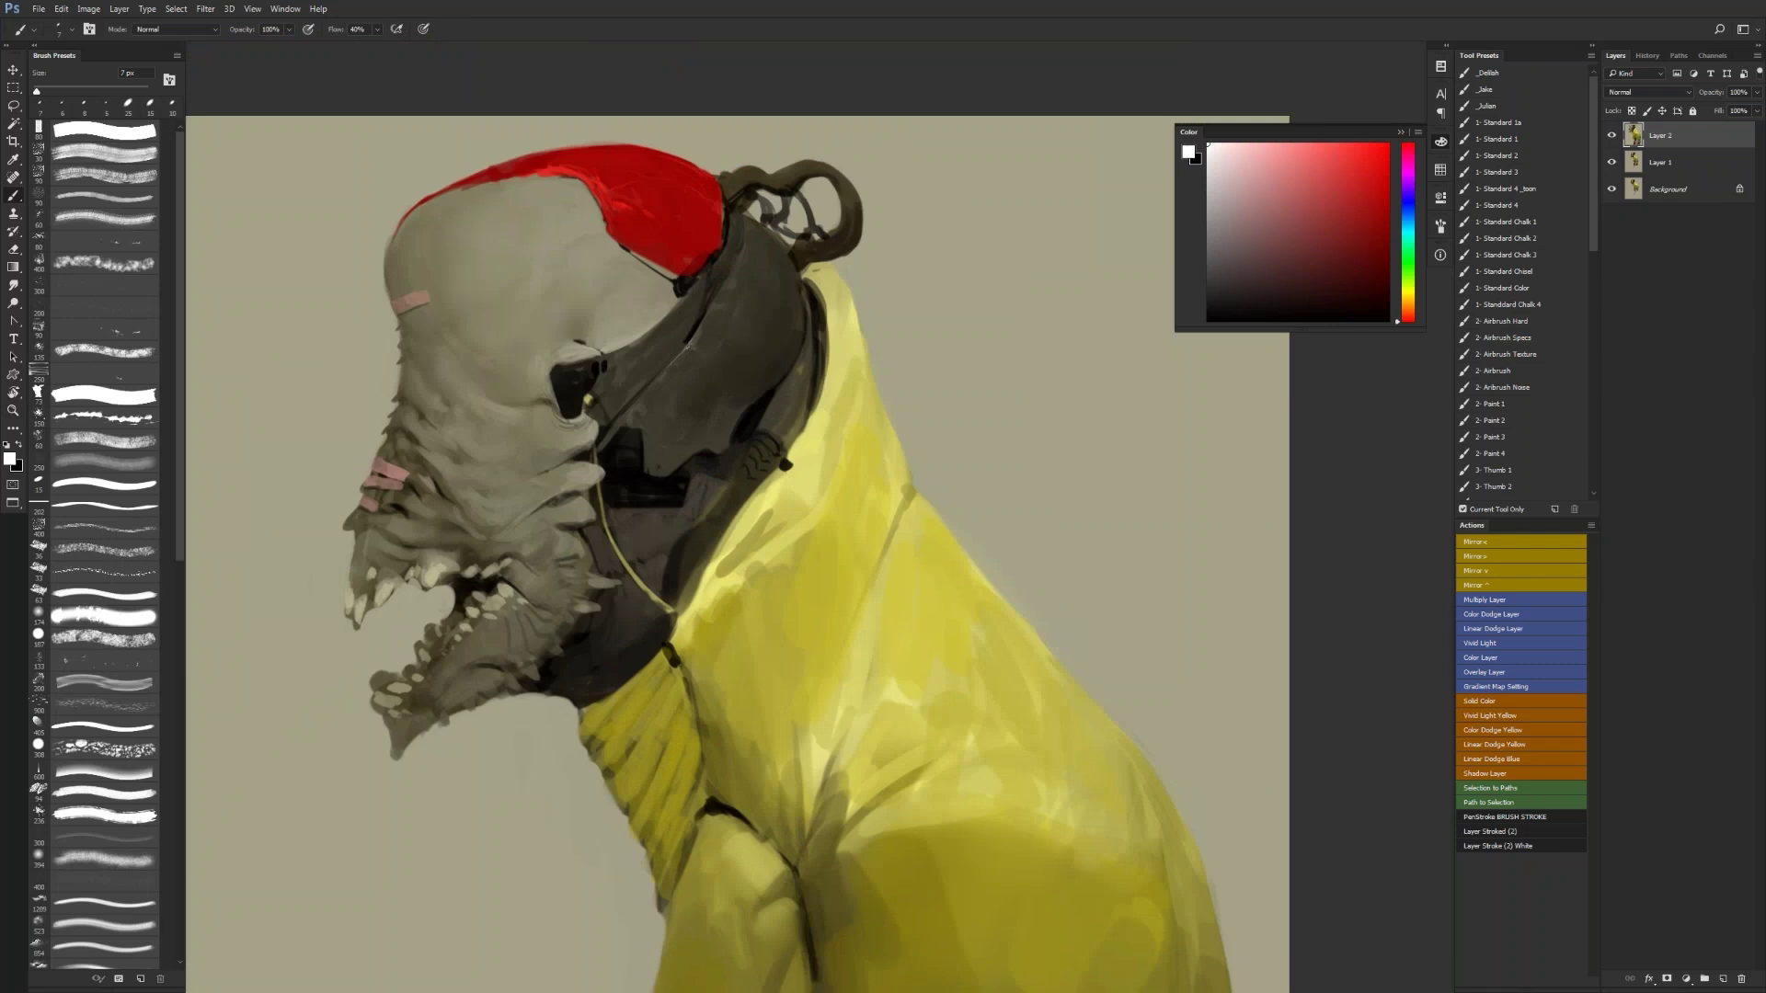
left_click(692, 341, "alt")
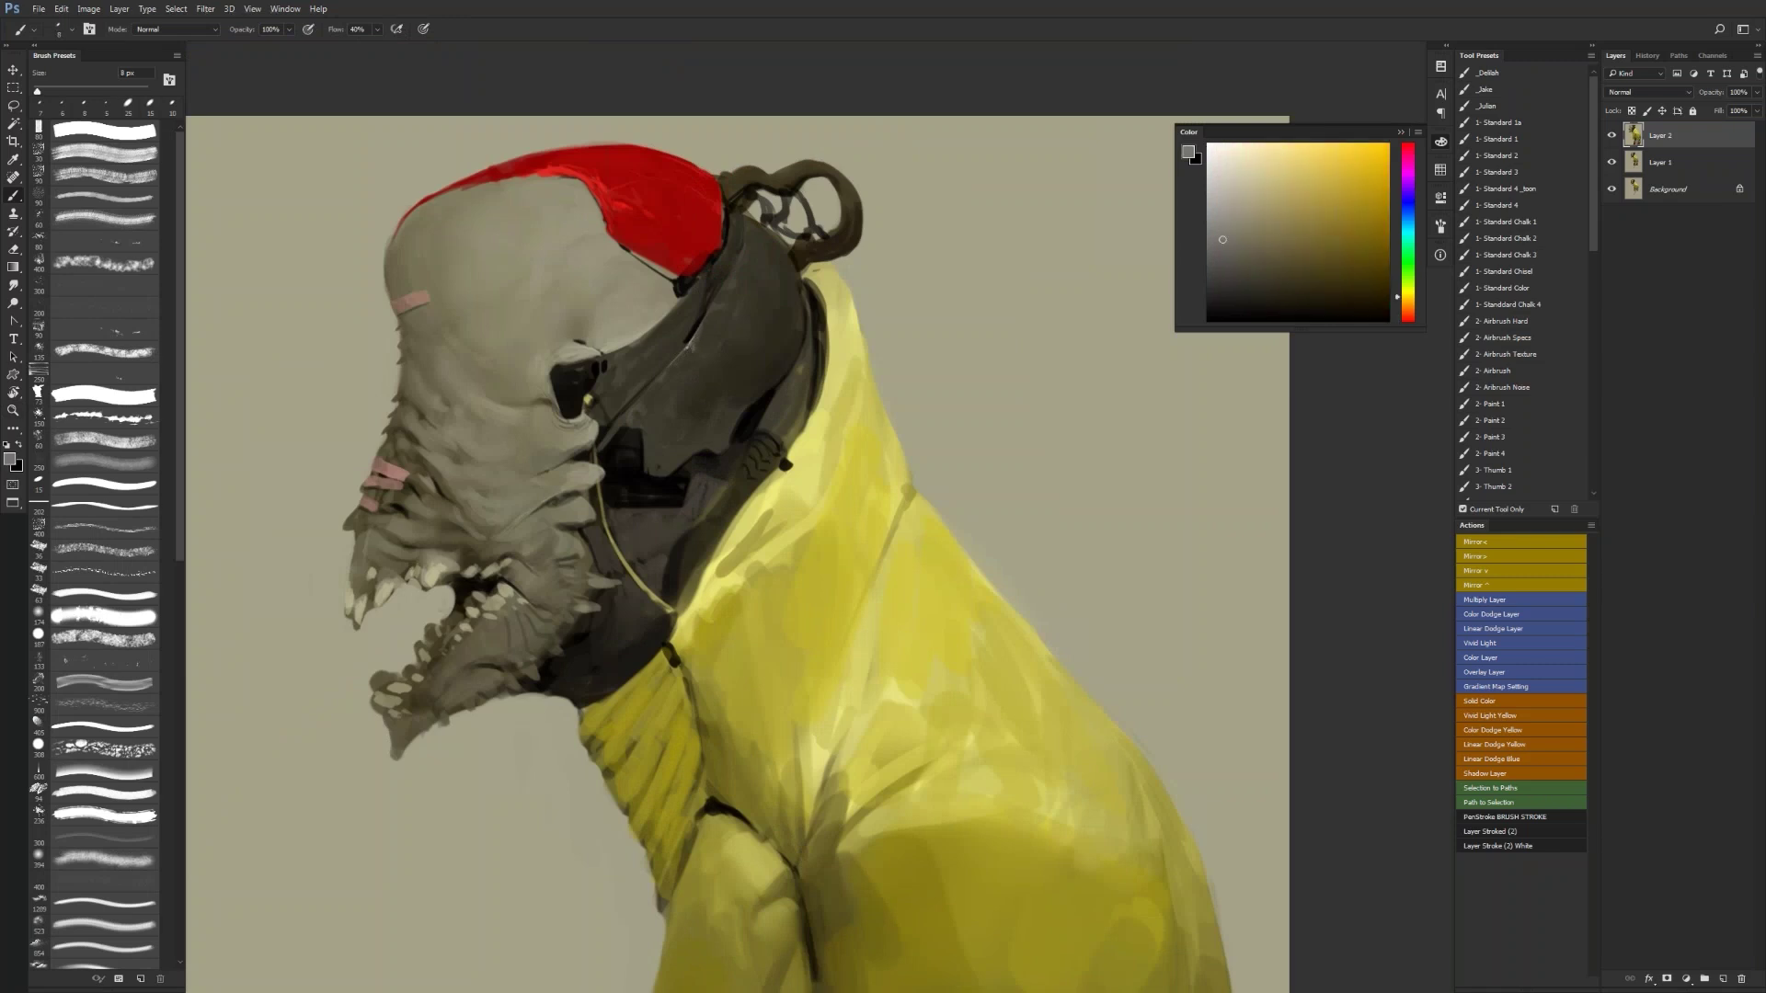
- Blend the headgear highlight into the dark panel using sampled greys and a slightly larger brush
key("bracketright")
key("bracketright")
left_click(692, 346, "alt")
left_click(688, 347, "alt")
left_click(692, 345, "alt")
key("]")
left_click(703, 342, "alt")
left_click(705, 331, "alt")
- Add small light accents along the headgear panel's seam with a 9 px brush and flip the canvas back
key("[")
key("bracketleft")
key("bracketleft")
key("d")
key("x")
left_click(681, 344, "alt")
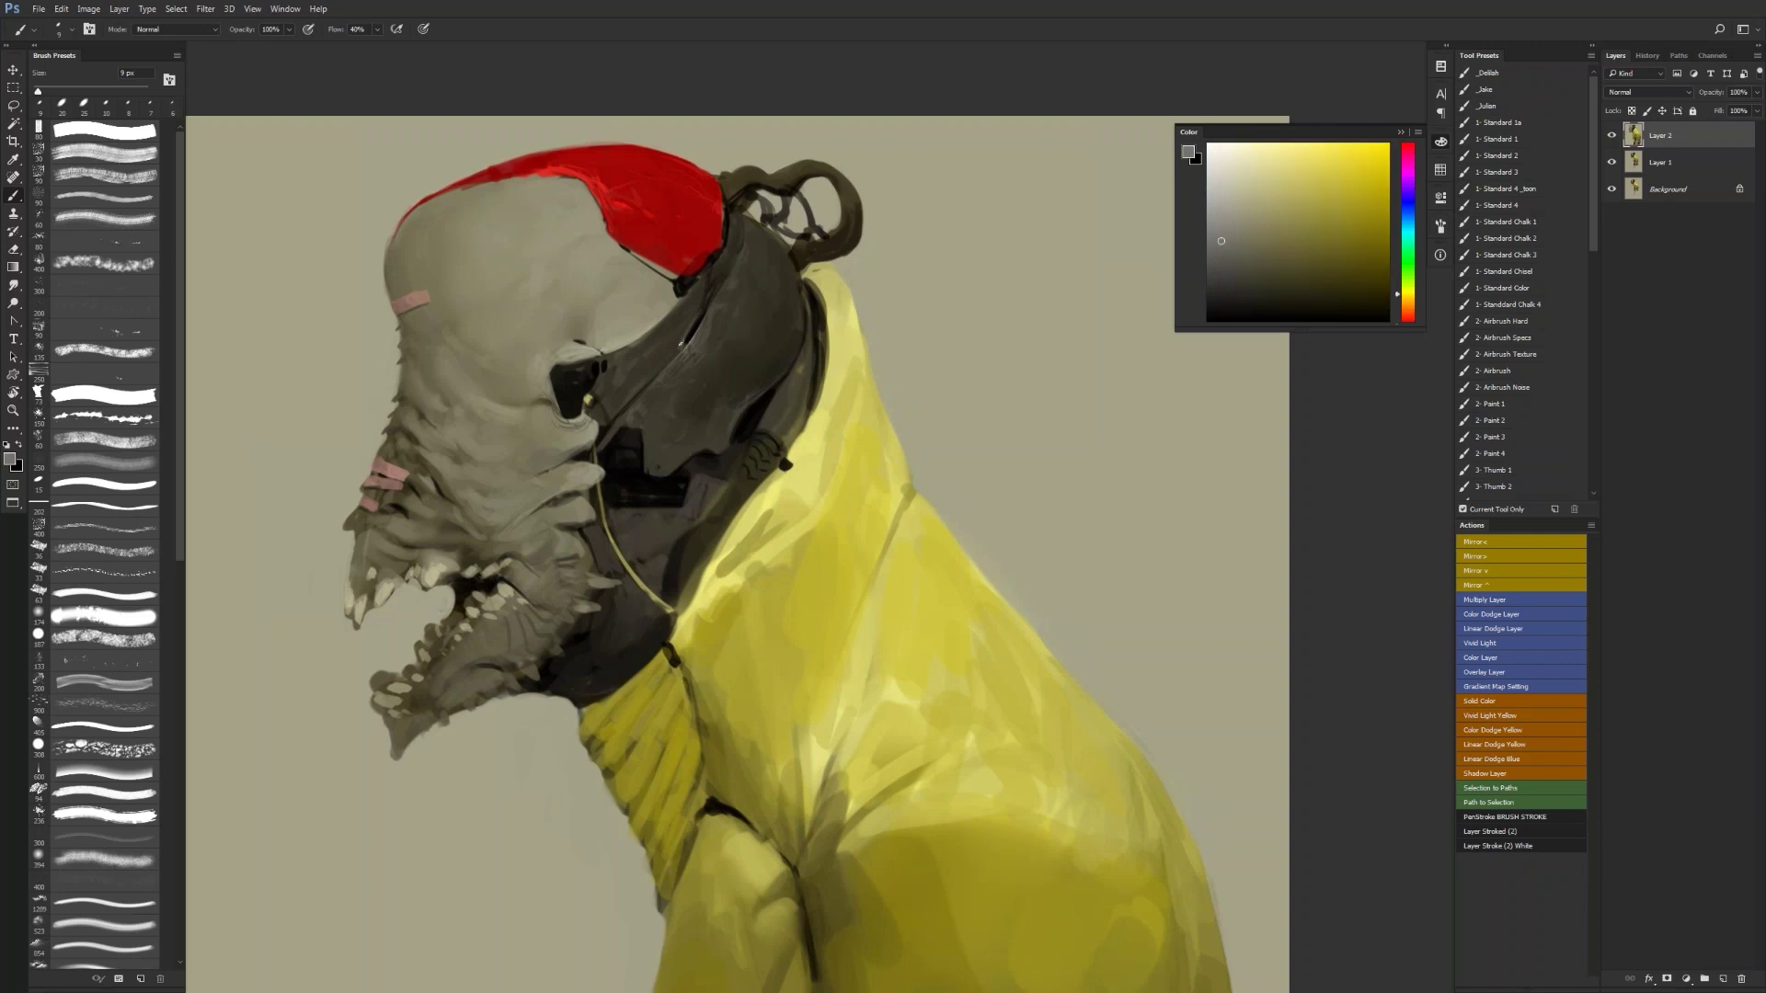
key("r")
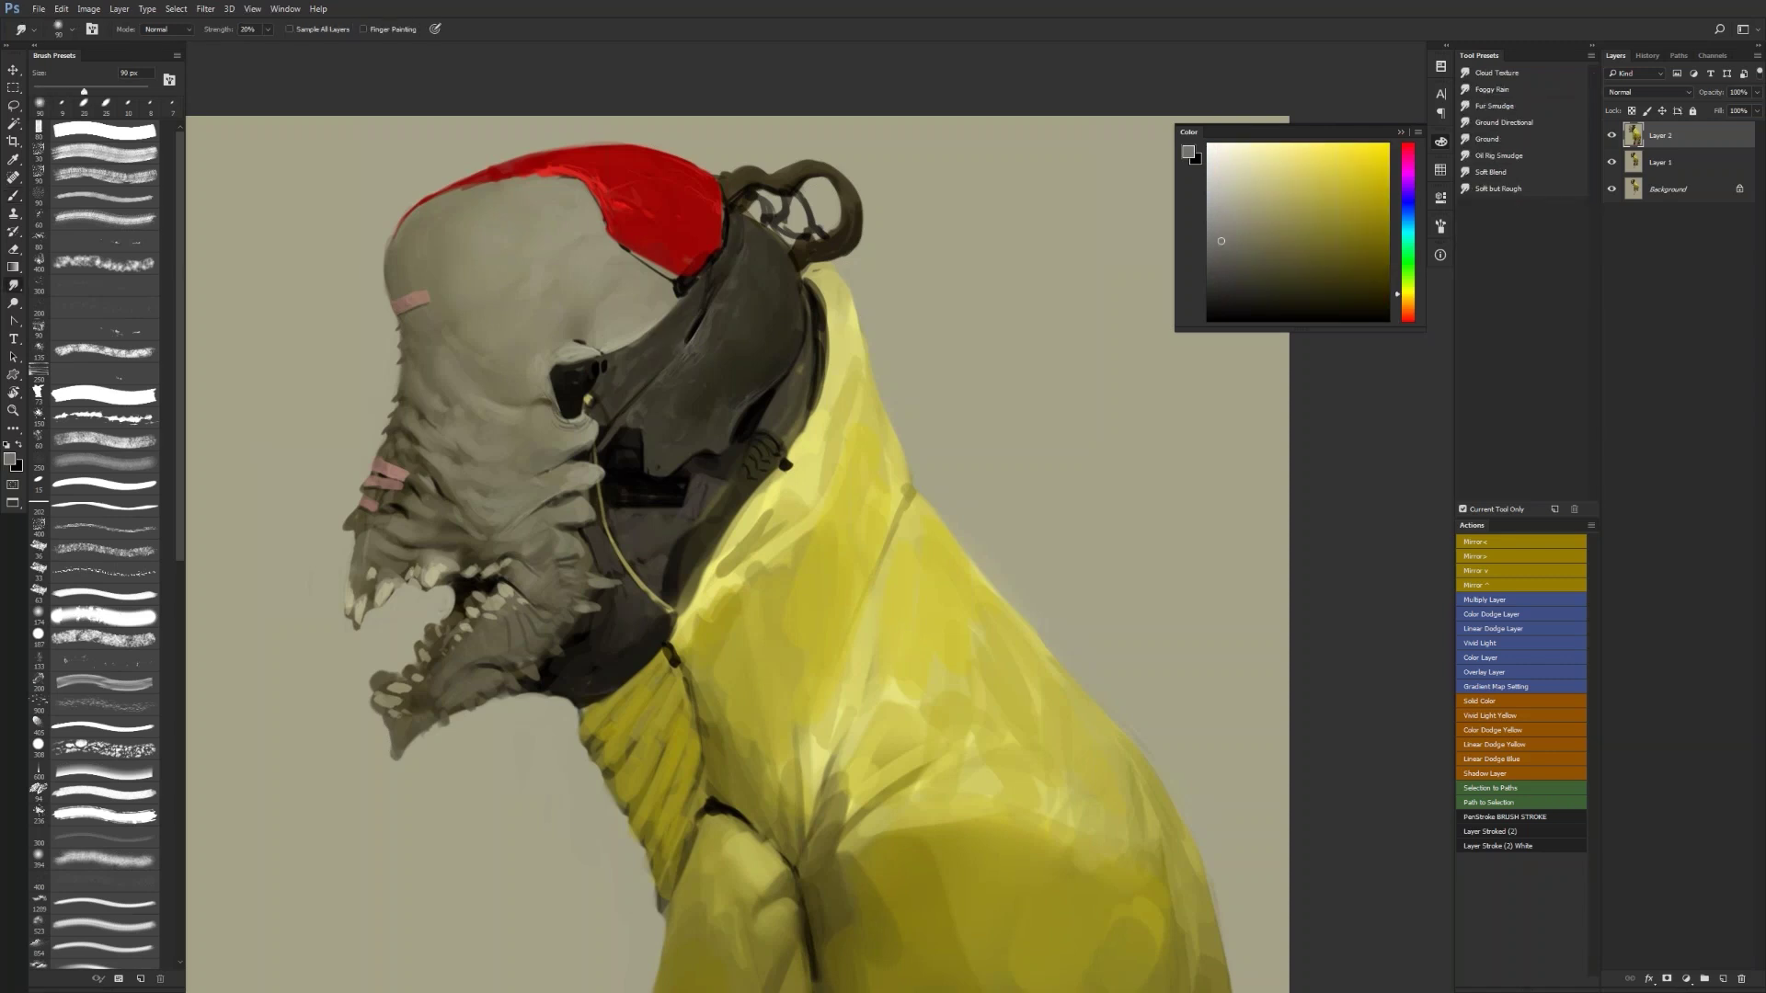
key("b")
key("d")
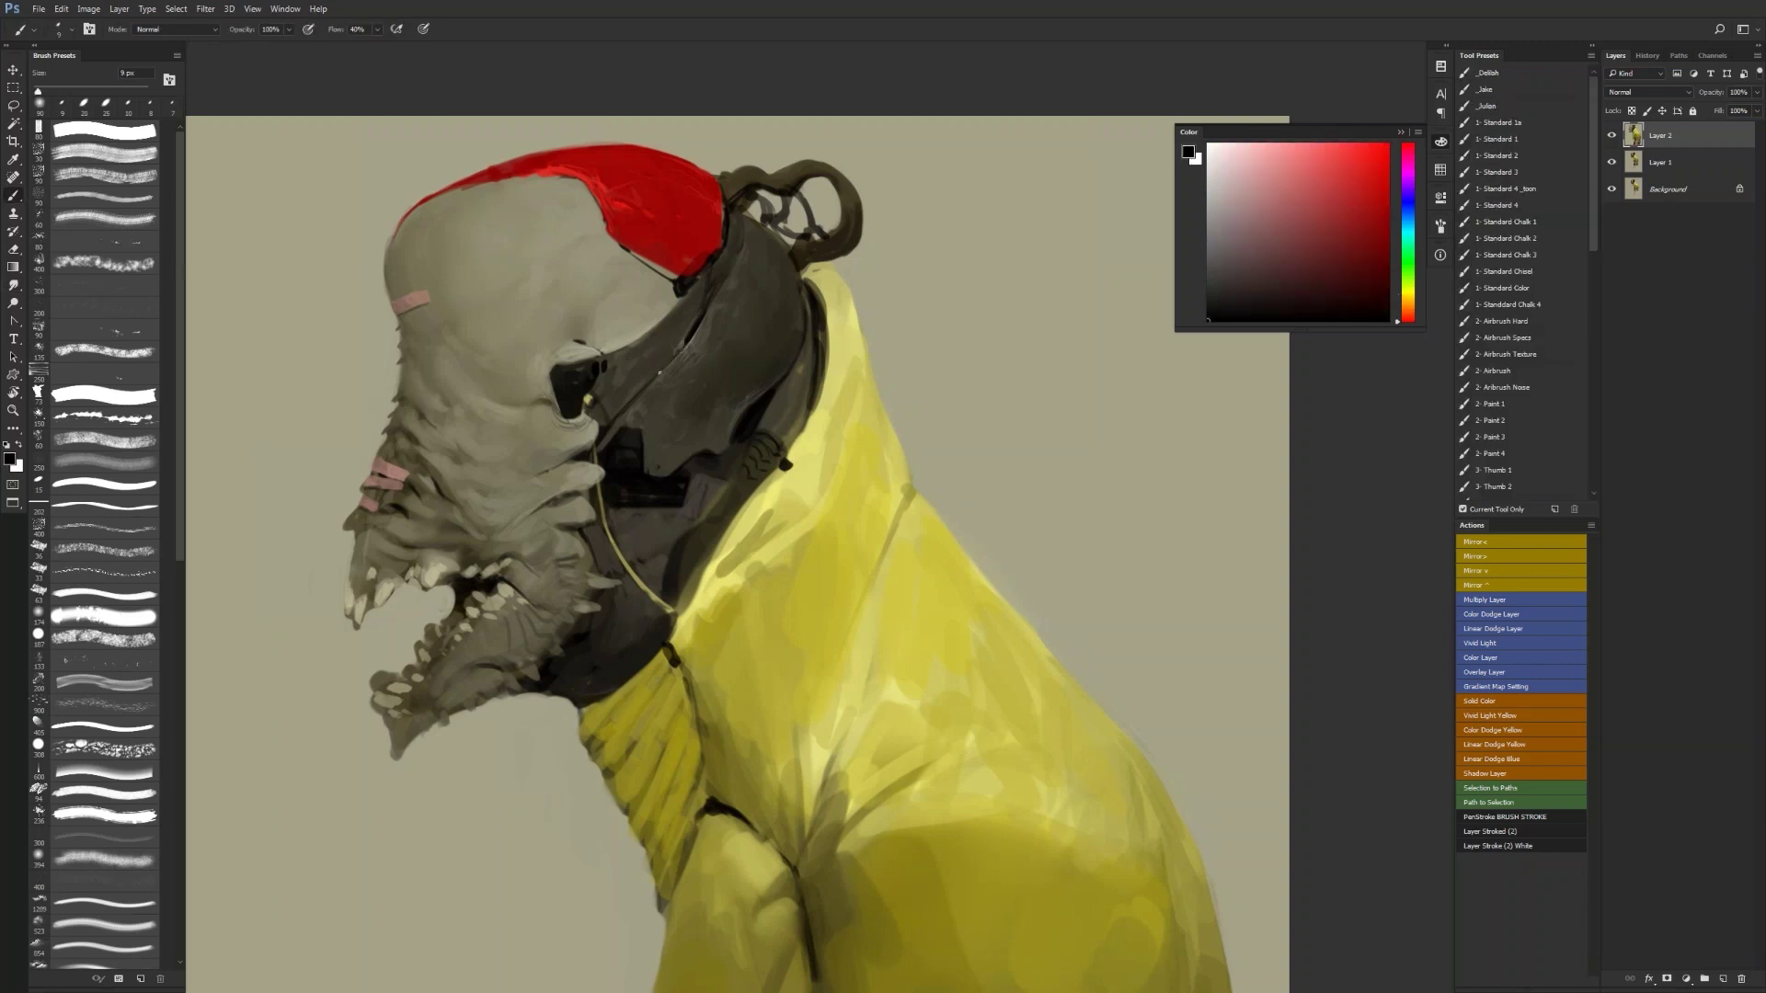
left_click(685, 388, "alt")
left_click(684, 387, "alt")
key("ctrl+shift+h")
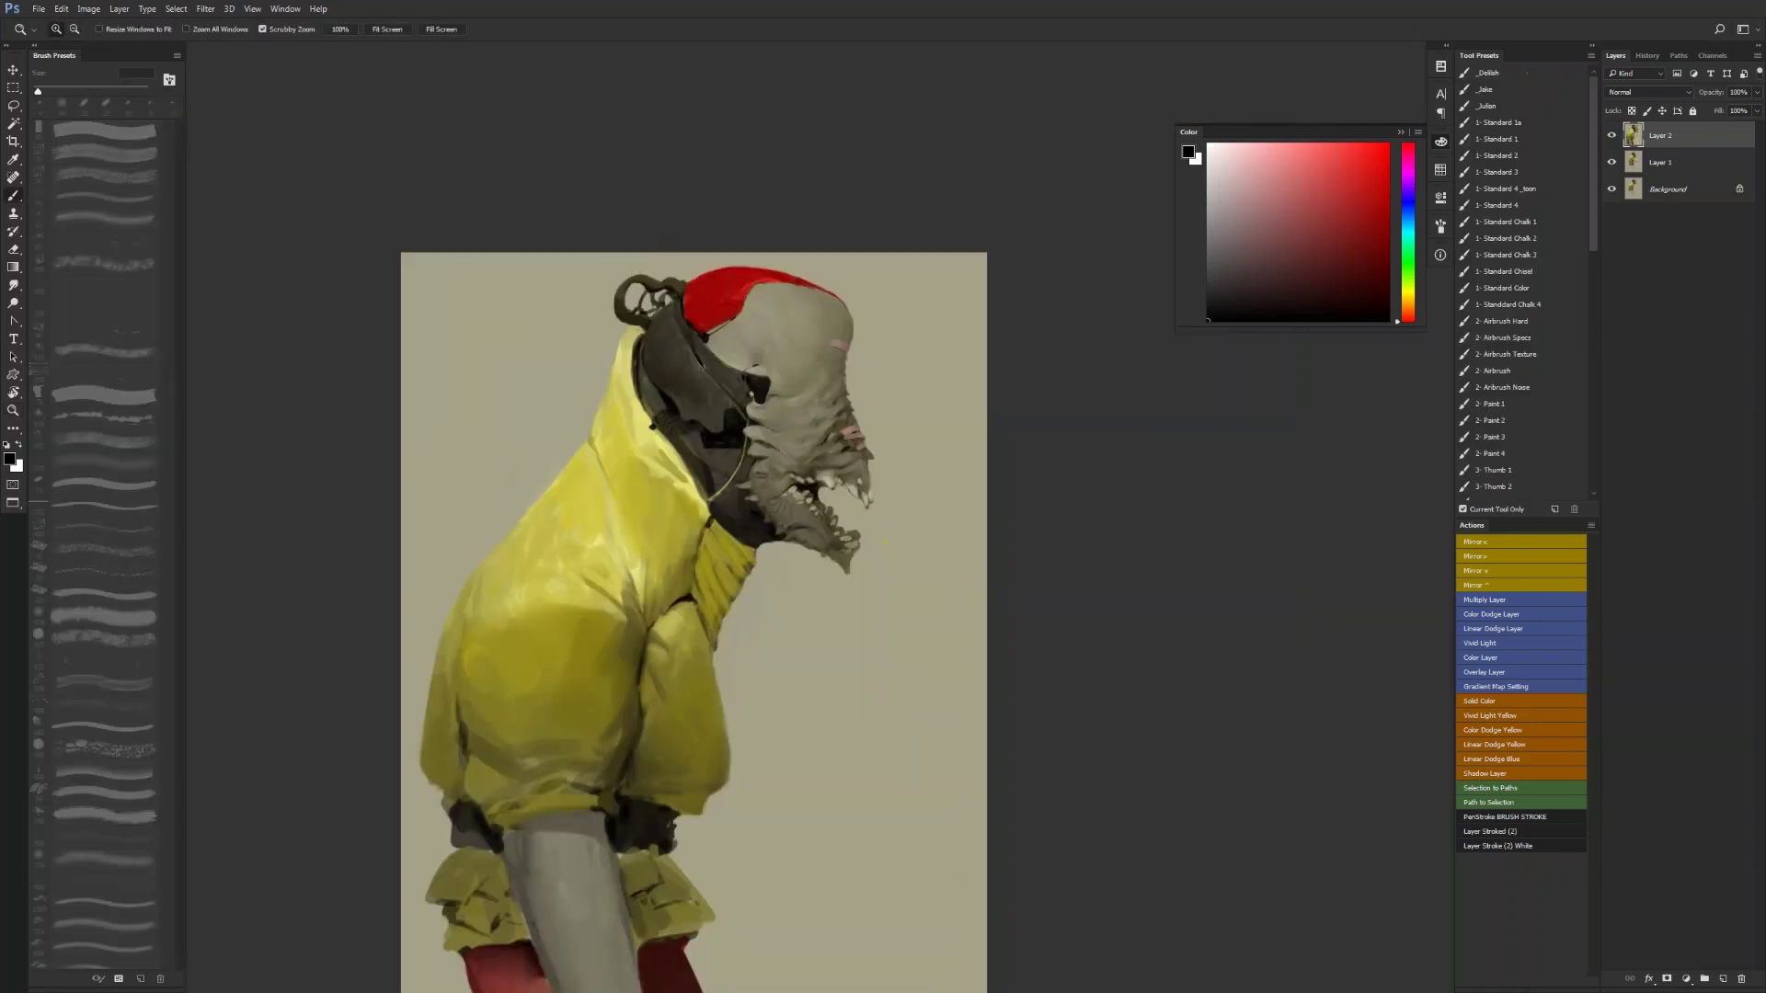
- Refine the shading of the dark headgear panel behind the eye with an enlarged brush and greys sampled from the panel
left_click(759, 425, "ctrl")
left_click(759, 425, "ctrl")
left_click(643, 305, "alt")
left_click(643, 304, "alt")
key("]")
left_click(606, 373, "alt")
key("bracketright")
key("bracketright")
key("bracketright")
key("bracketright")
key("bracketright")
key("d")
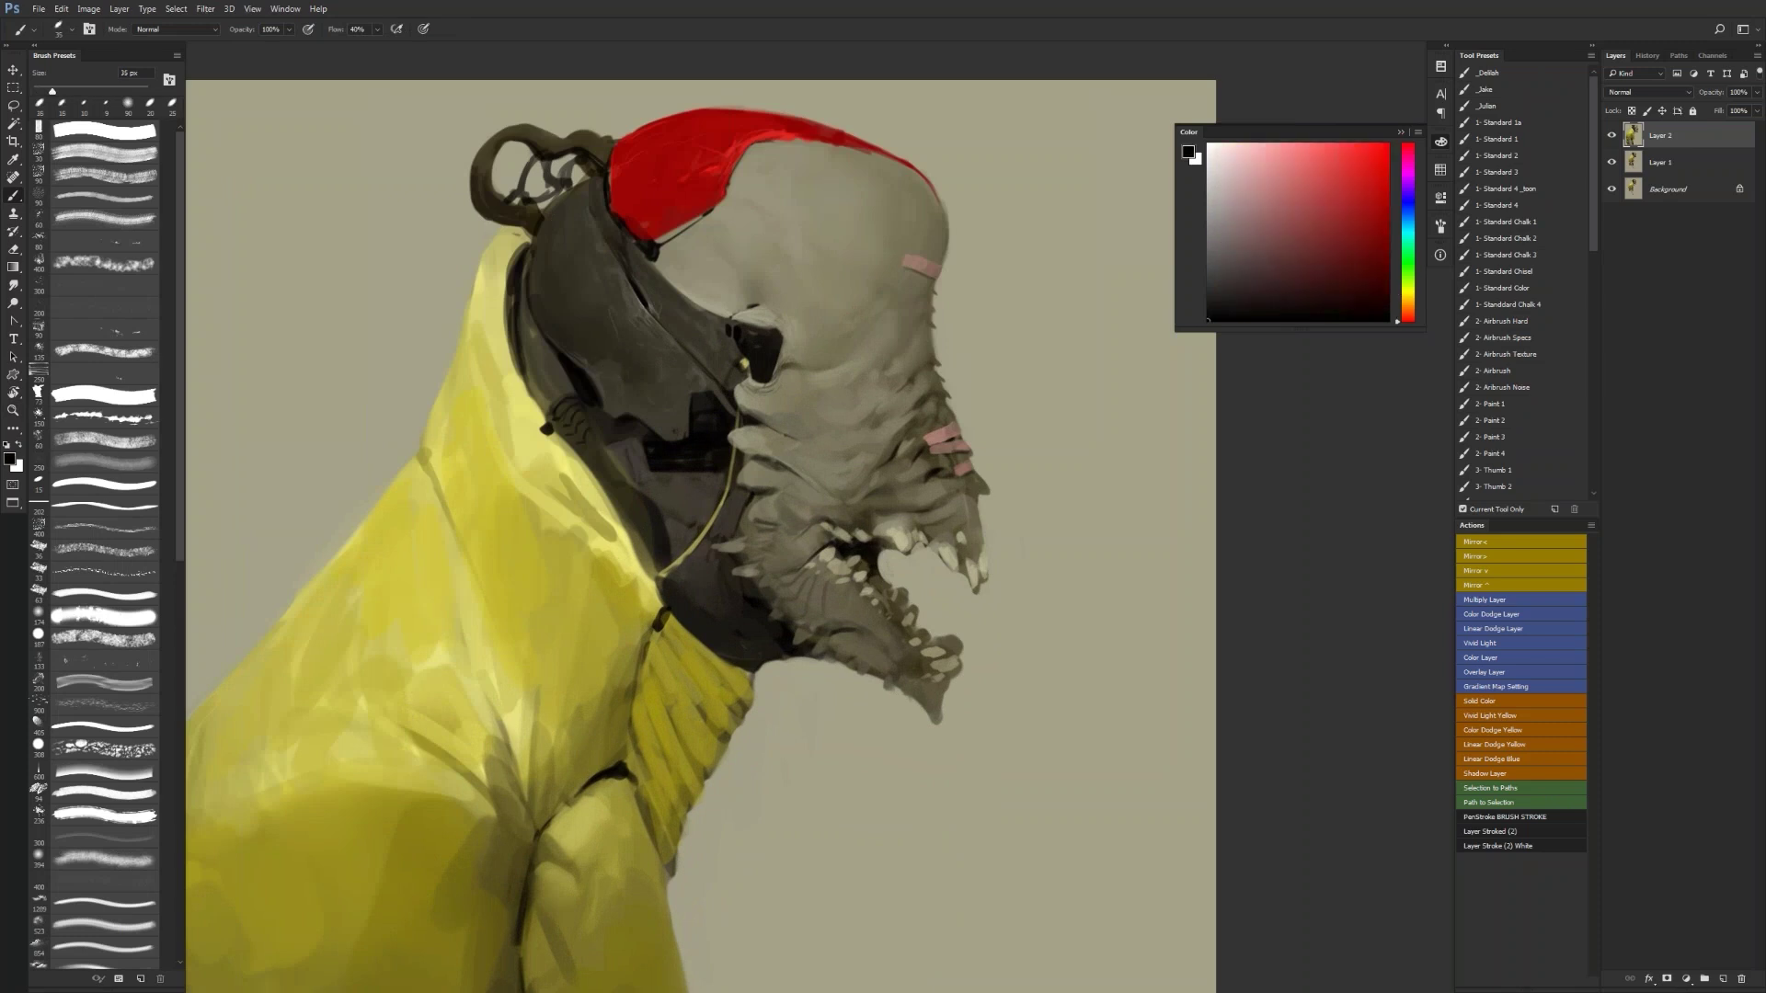
left_click(593, 368, "alt")
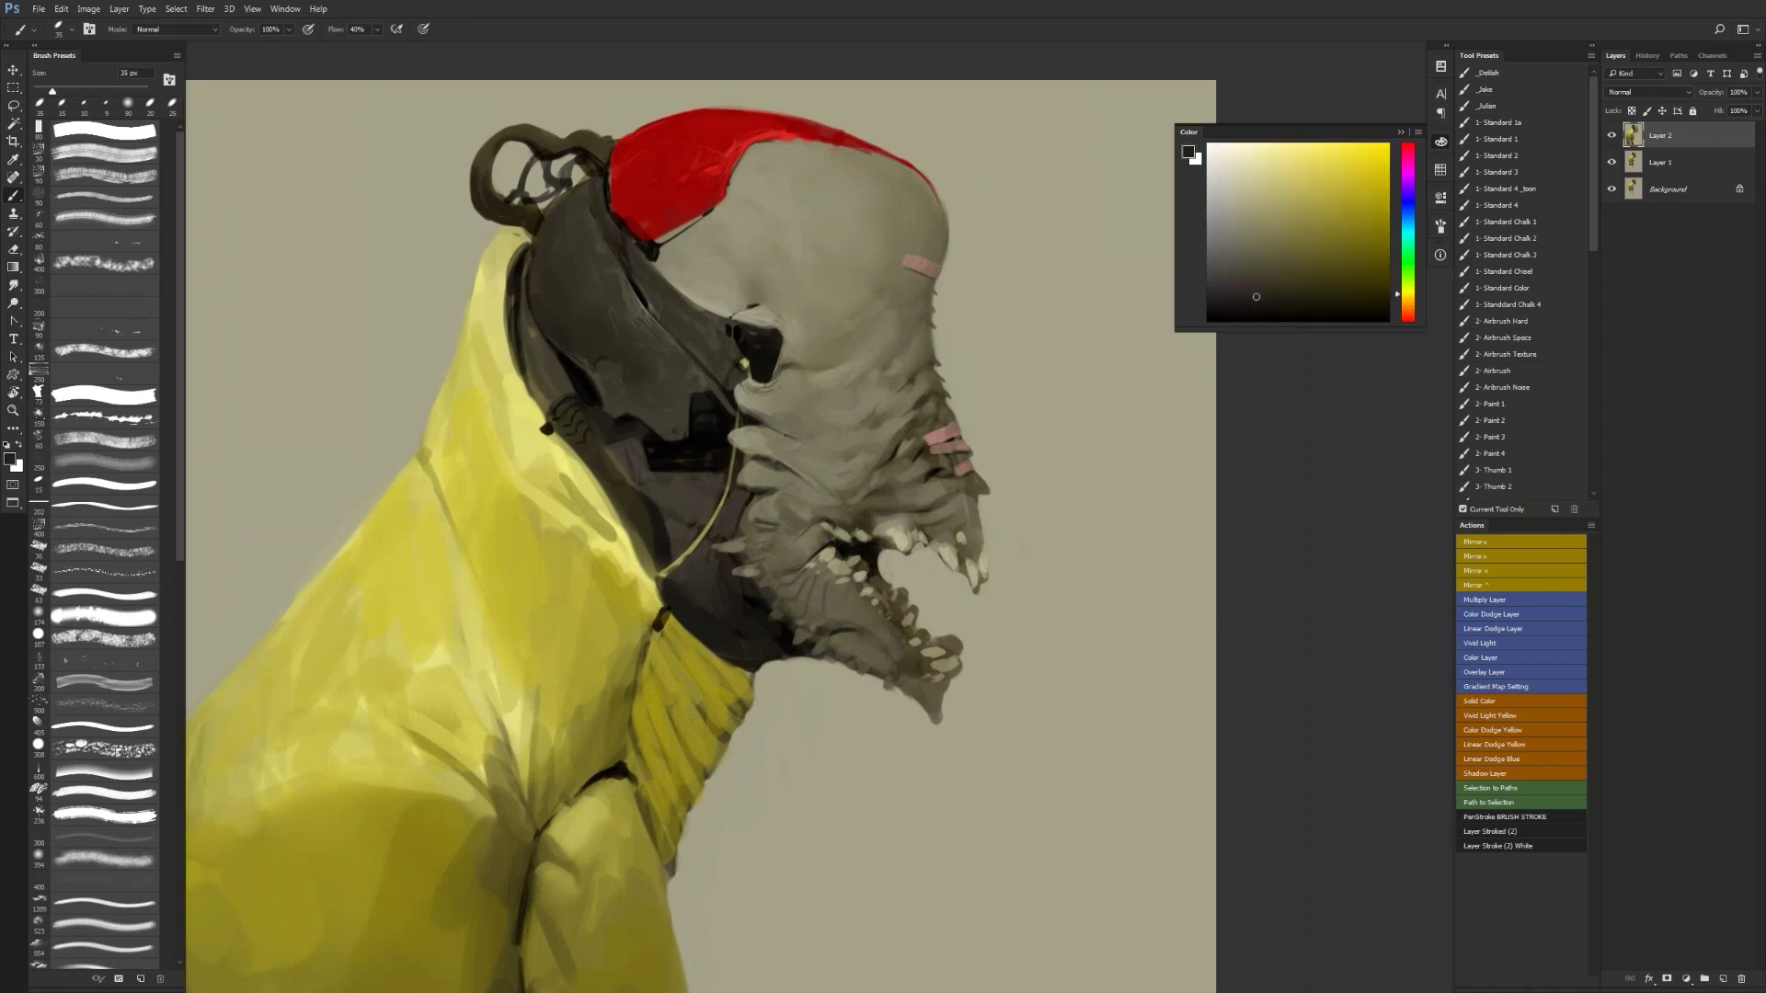
left_click(602, 361, "alt")
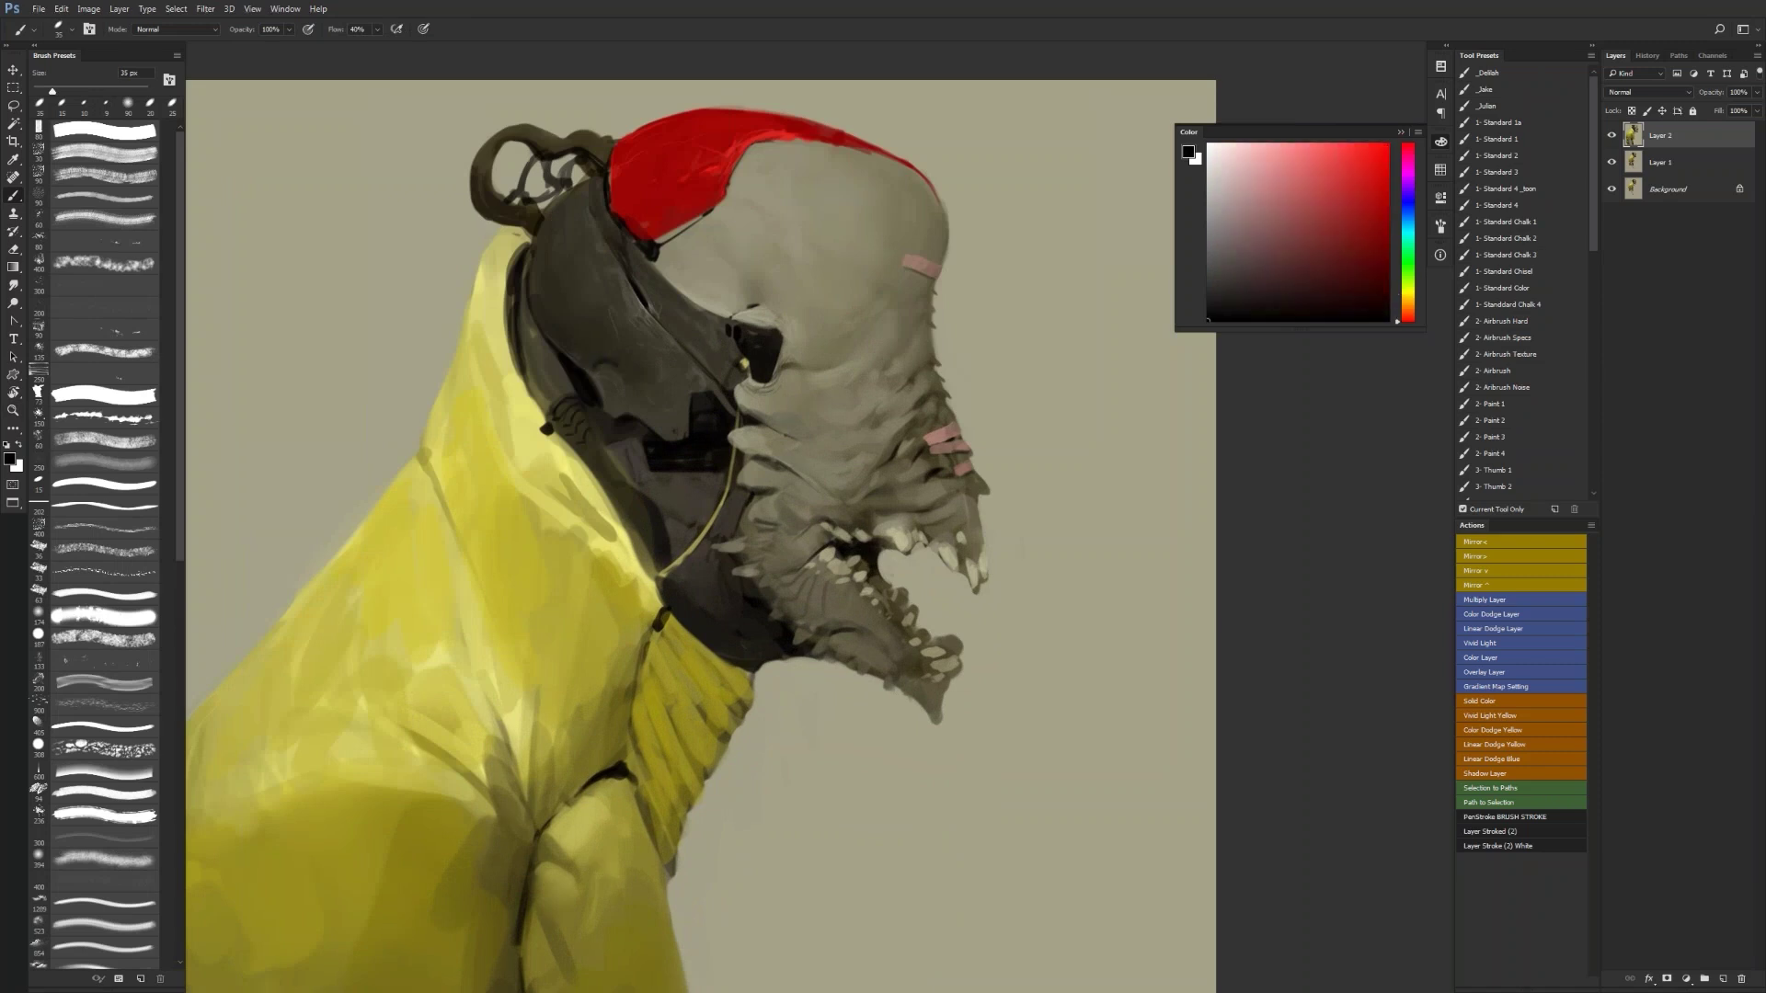
left_click(610, 364, "alt")
- Dab a sampled lighter warm grey onto the middle of the headgear panel with a 25 px brush
key("z")
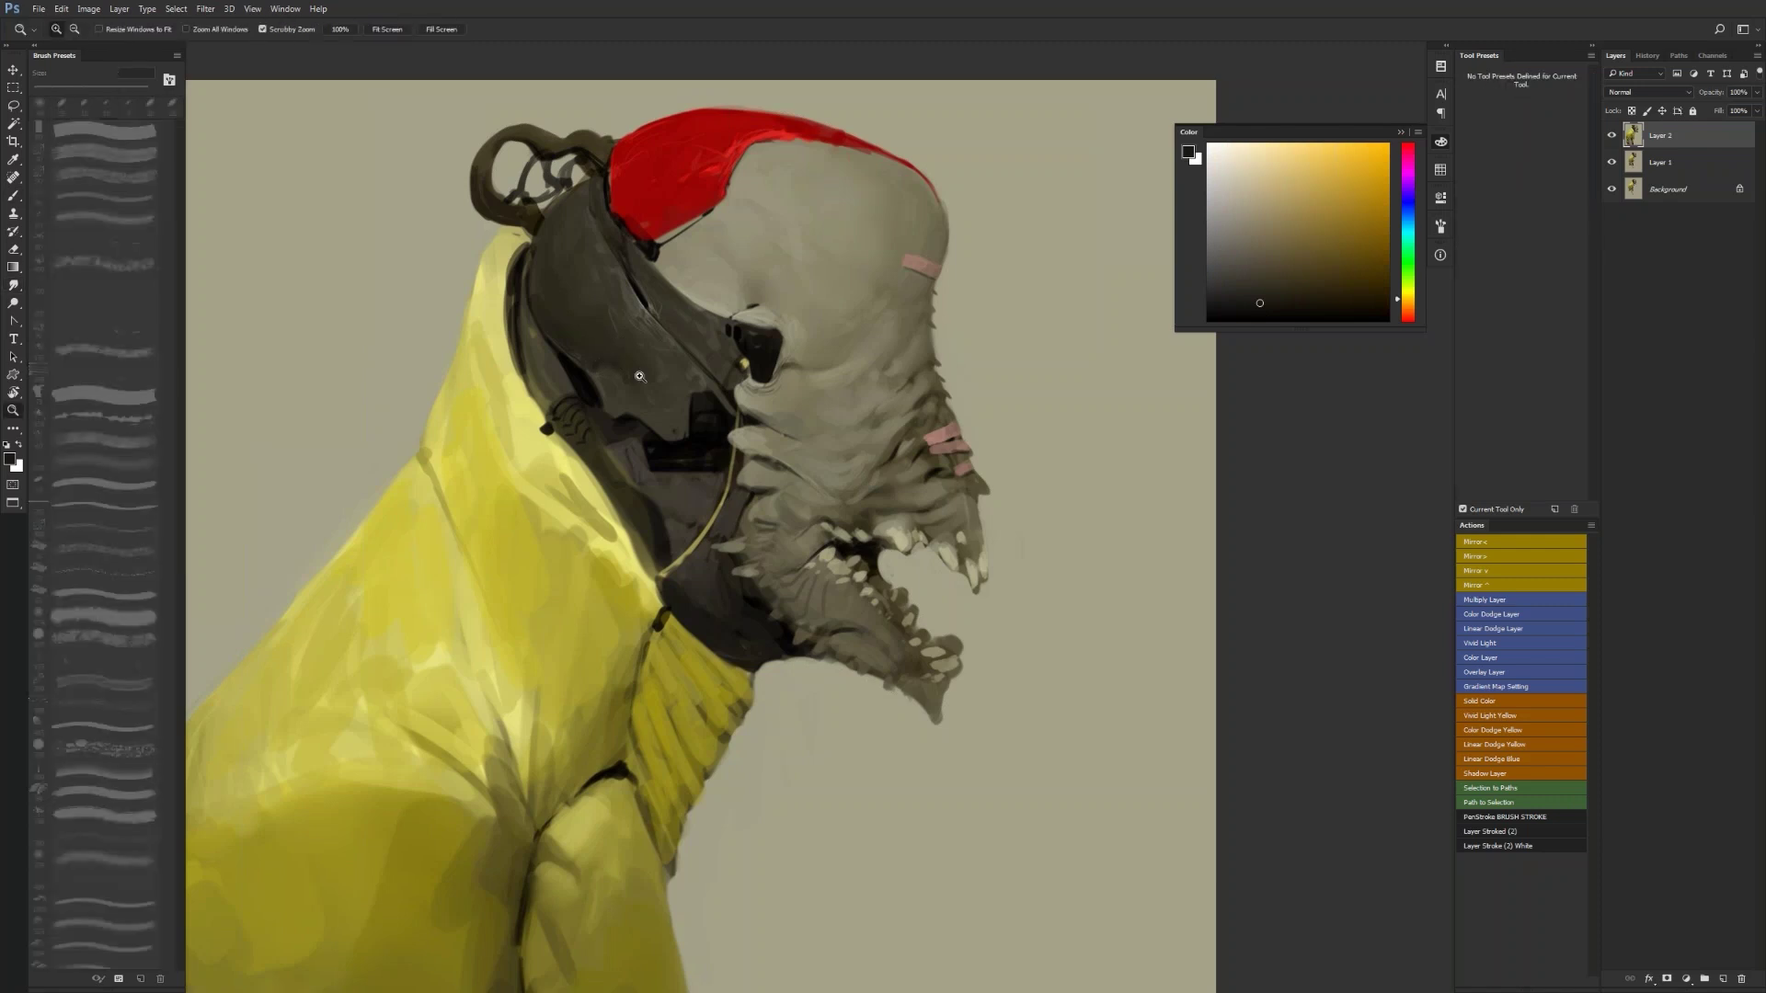
key("b")
left_click(603, 368, "alt")
left_click(612, 366, "alt")
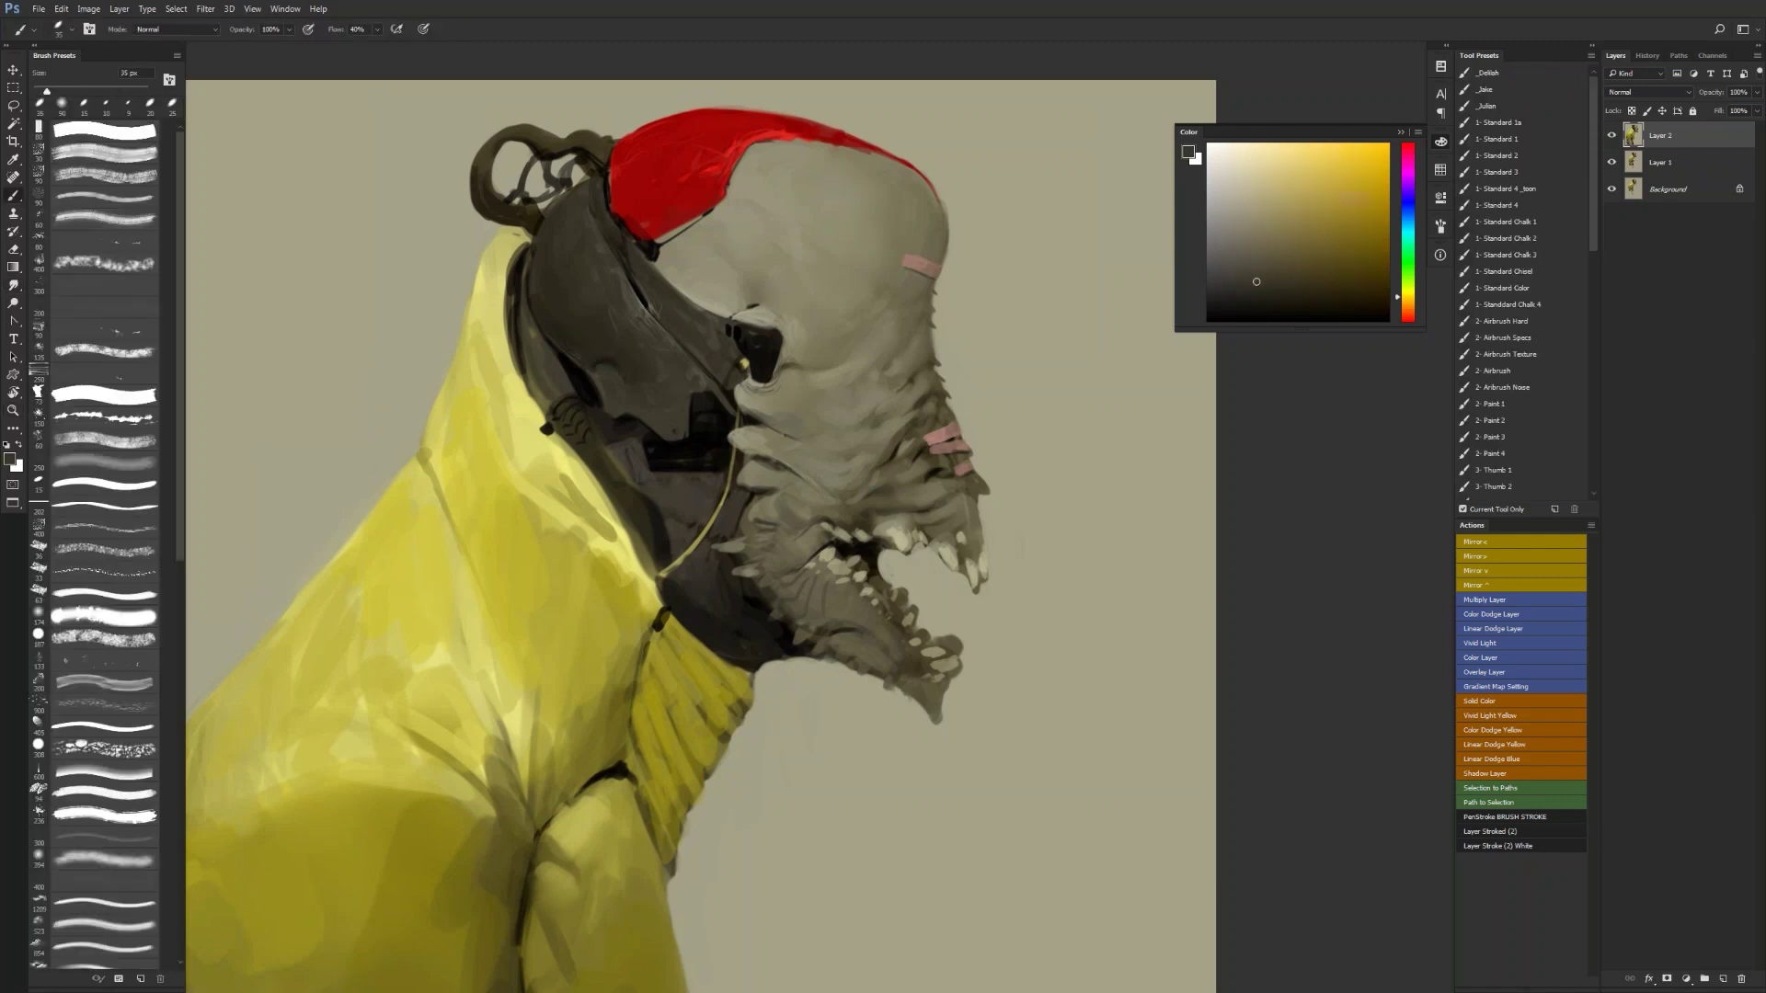
left_click(599, 369)
- Paint a black recess beneath the headgear panel down to the dark vent, reducing the brush to 10 px for detail
key("z")
mouse_move(662, 411)
left_mouse_down()
mouse_move(612, 442)
mouse_move(530, 545)
mouse_move(676, 405)
left_mouse_up()
left_click(676, 404)
key("b")
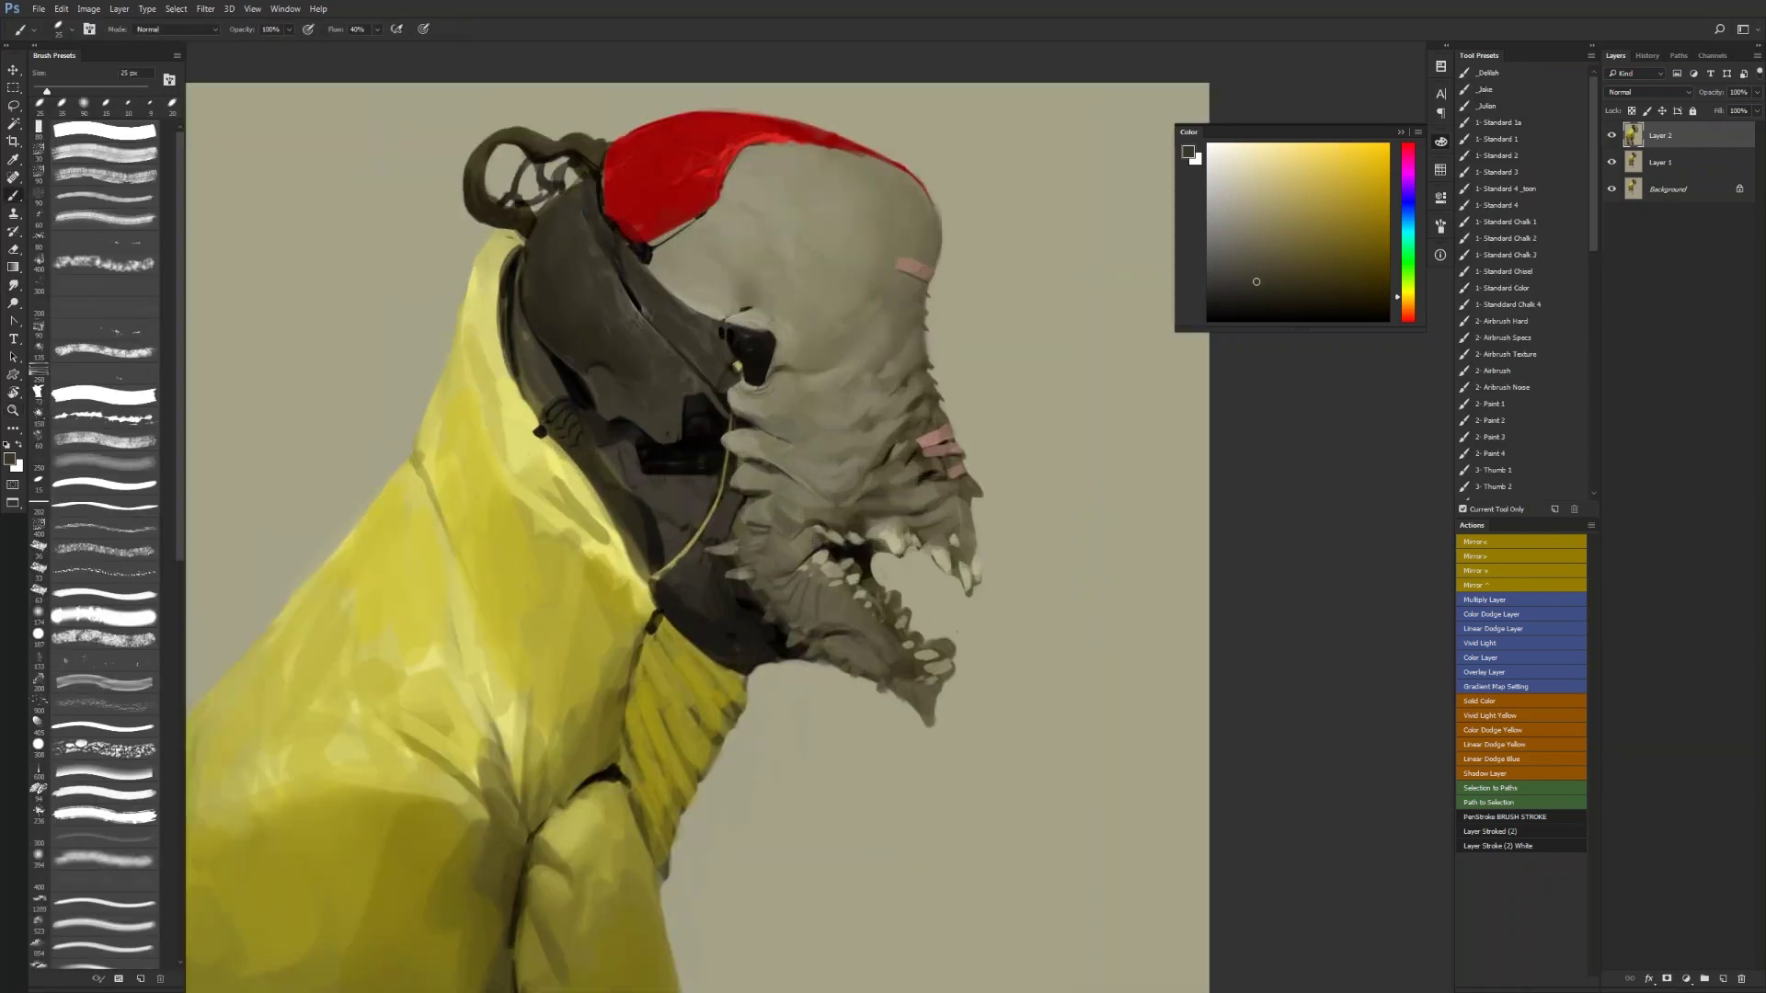
key("d")
key("z")
mouse_move(594, 423)
left_mouse_down()
mouse_move(524, 442)
mouse_move(603, 401)
left_mouse_up()
key("b")
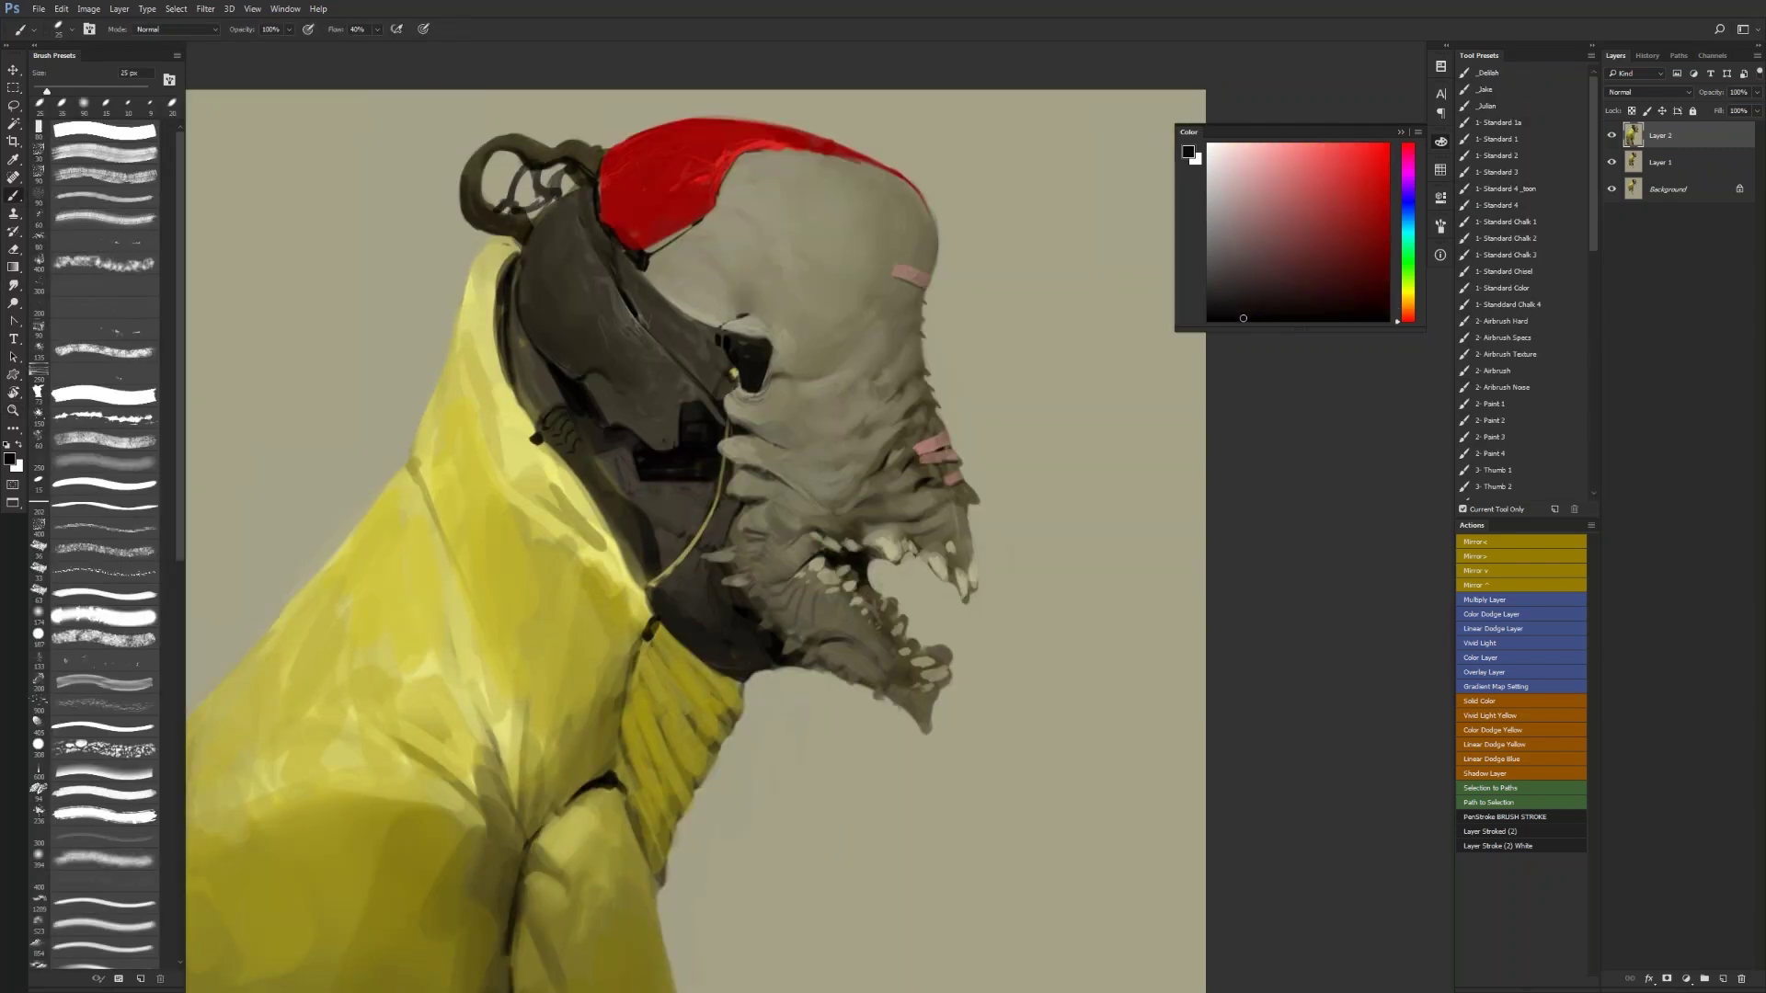
left_click_drag(574, 411, 641, 472)
key("[")
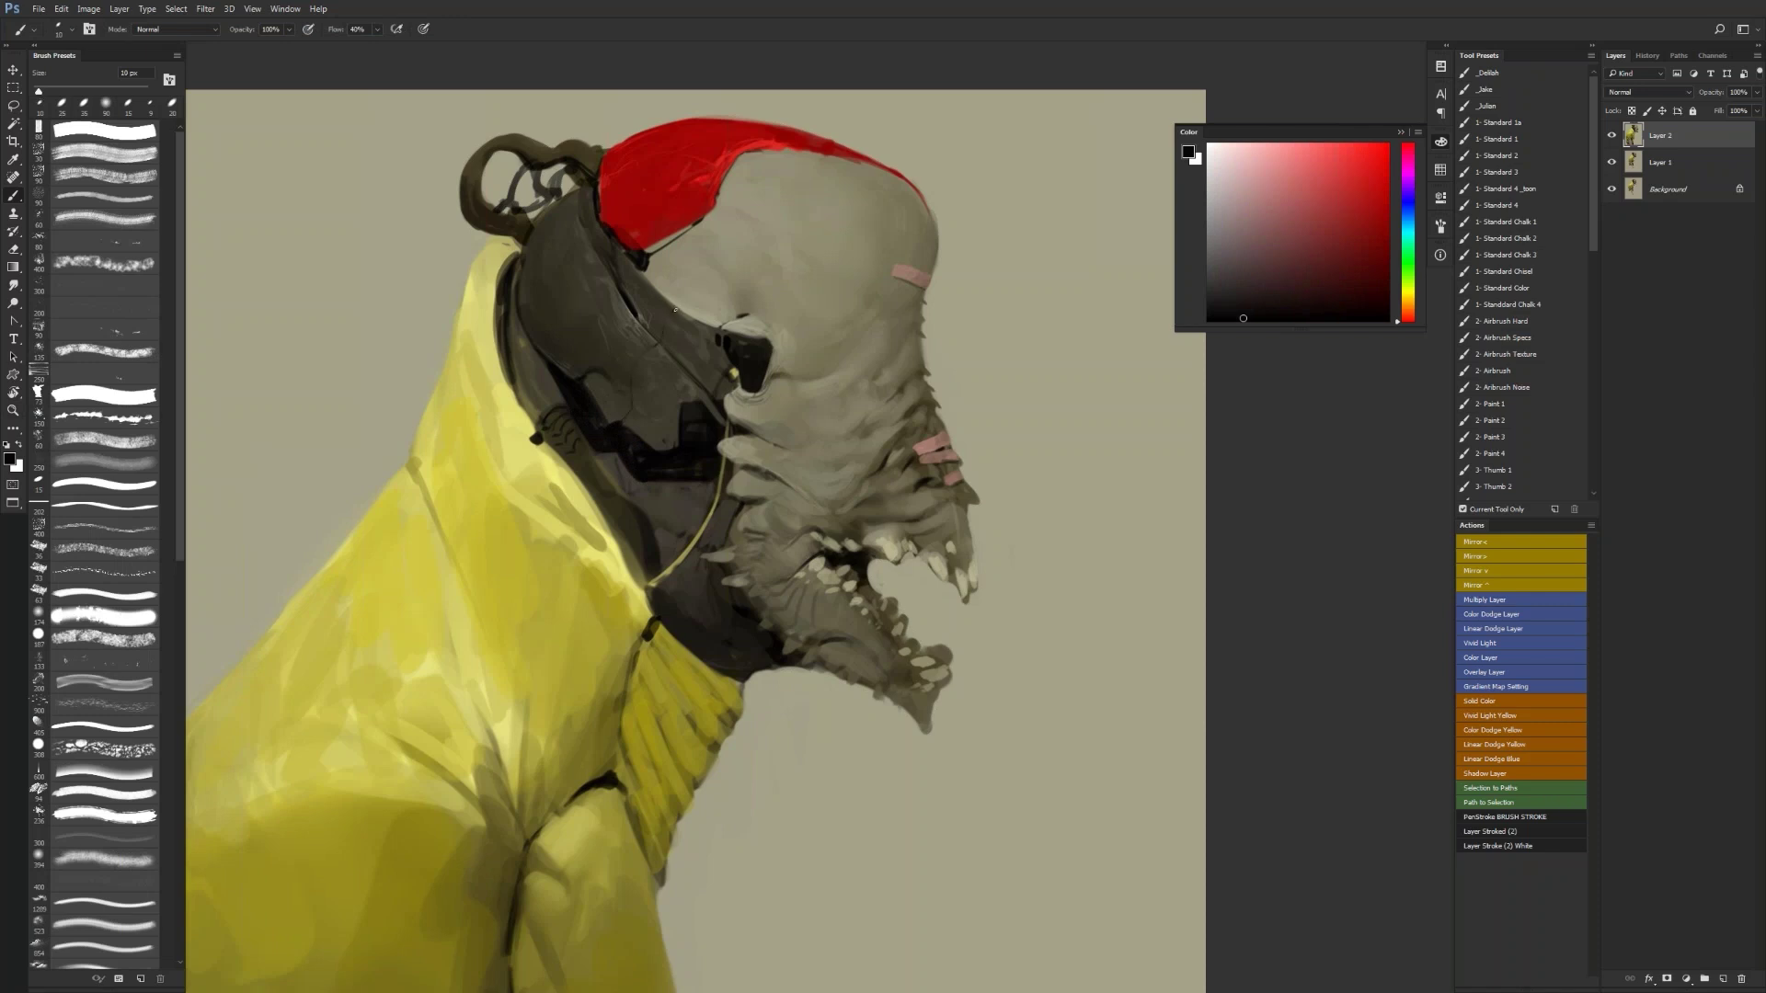
- Flip the canvas horizontally and paint a muted pink band on the creature's lower jaw
key("z")
left_click(686, 374, "alt")
left_click(686, 377, "alt")
left_click(686, 377, "alt")
key("ctrl+h")
mouse_move(666, 525)
left_mouse_down()
mouse_move(769, 452)
mouse_move(841, 520)
left_mouse_up()
left_click(745, 420)
left_click(747, 422)
key("b")
left_click(636, 346, "alt")
key("]")
key("]")
key("bracketright")
left_click_drag(708, 458, 729, 469)
key("bracketleft")
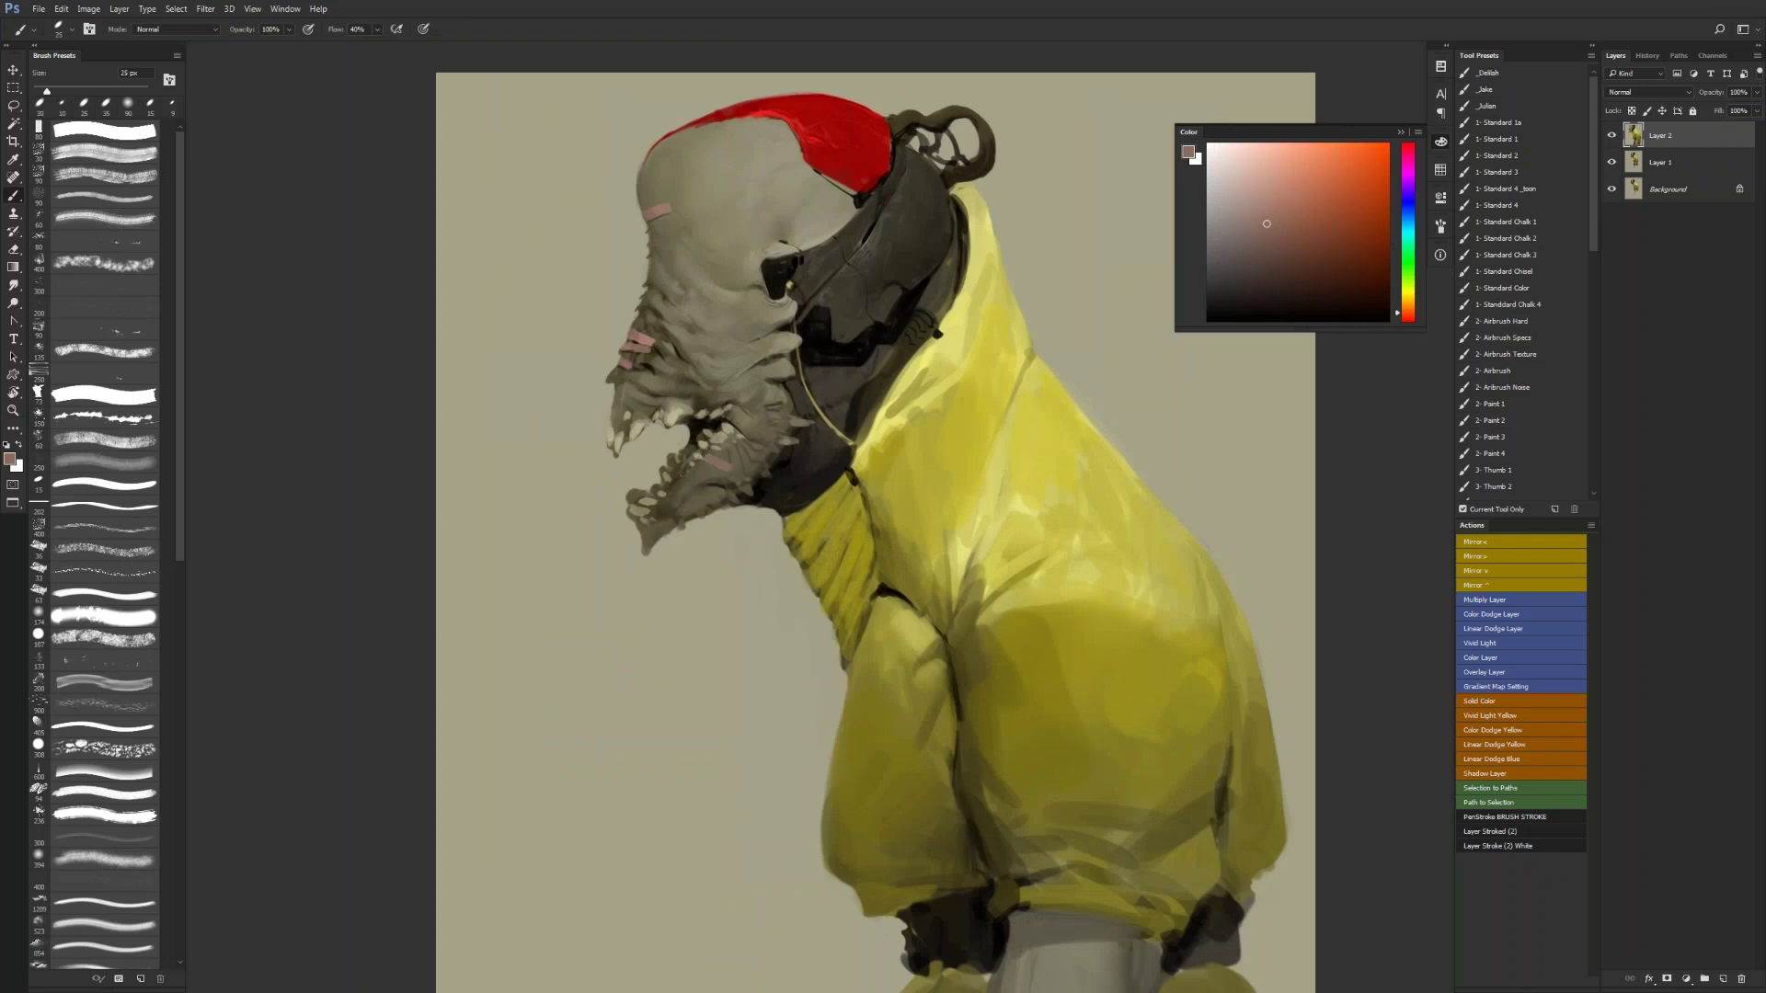
- Add dark accents and a crossing stroke to the jaw band using a 10 px brush, black and sampled pink-browns
key("bracketleft")
key("bracketleft")
key("bracketleft")
scroll(707, 471, "up", 1)
key("d")
left_click(711, 464)
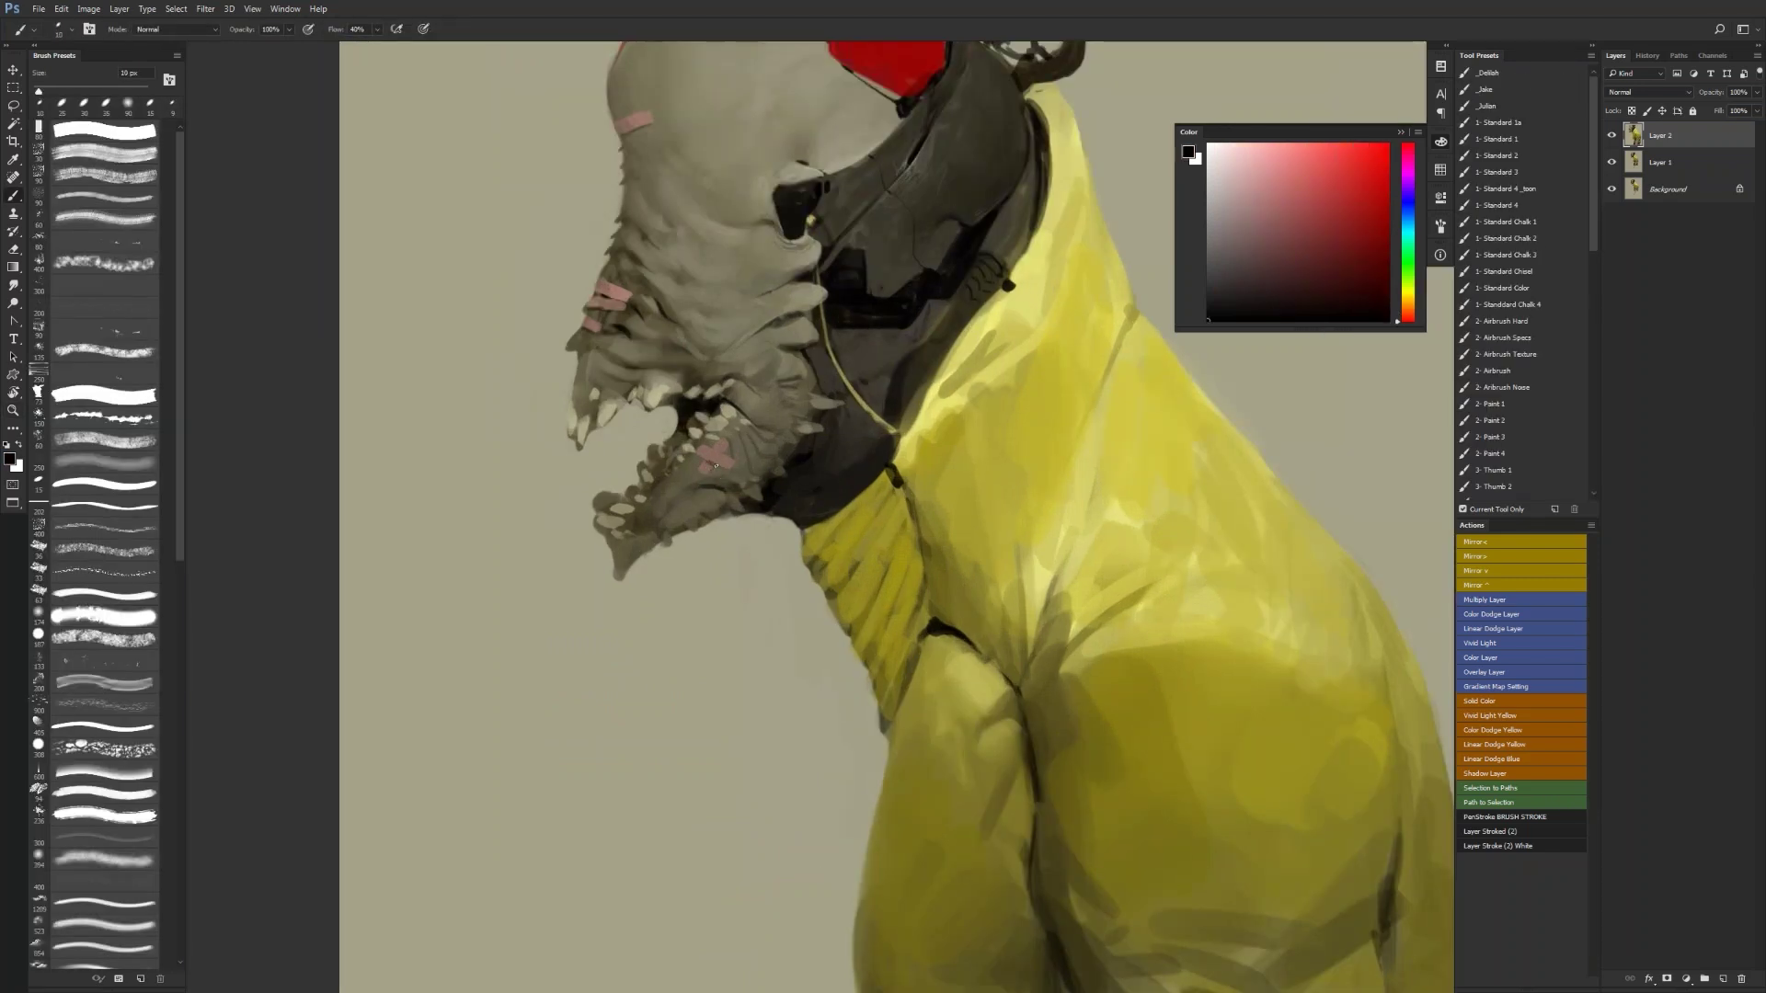
left_click(717, 456, "alt")
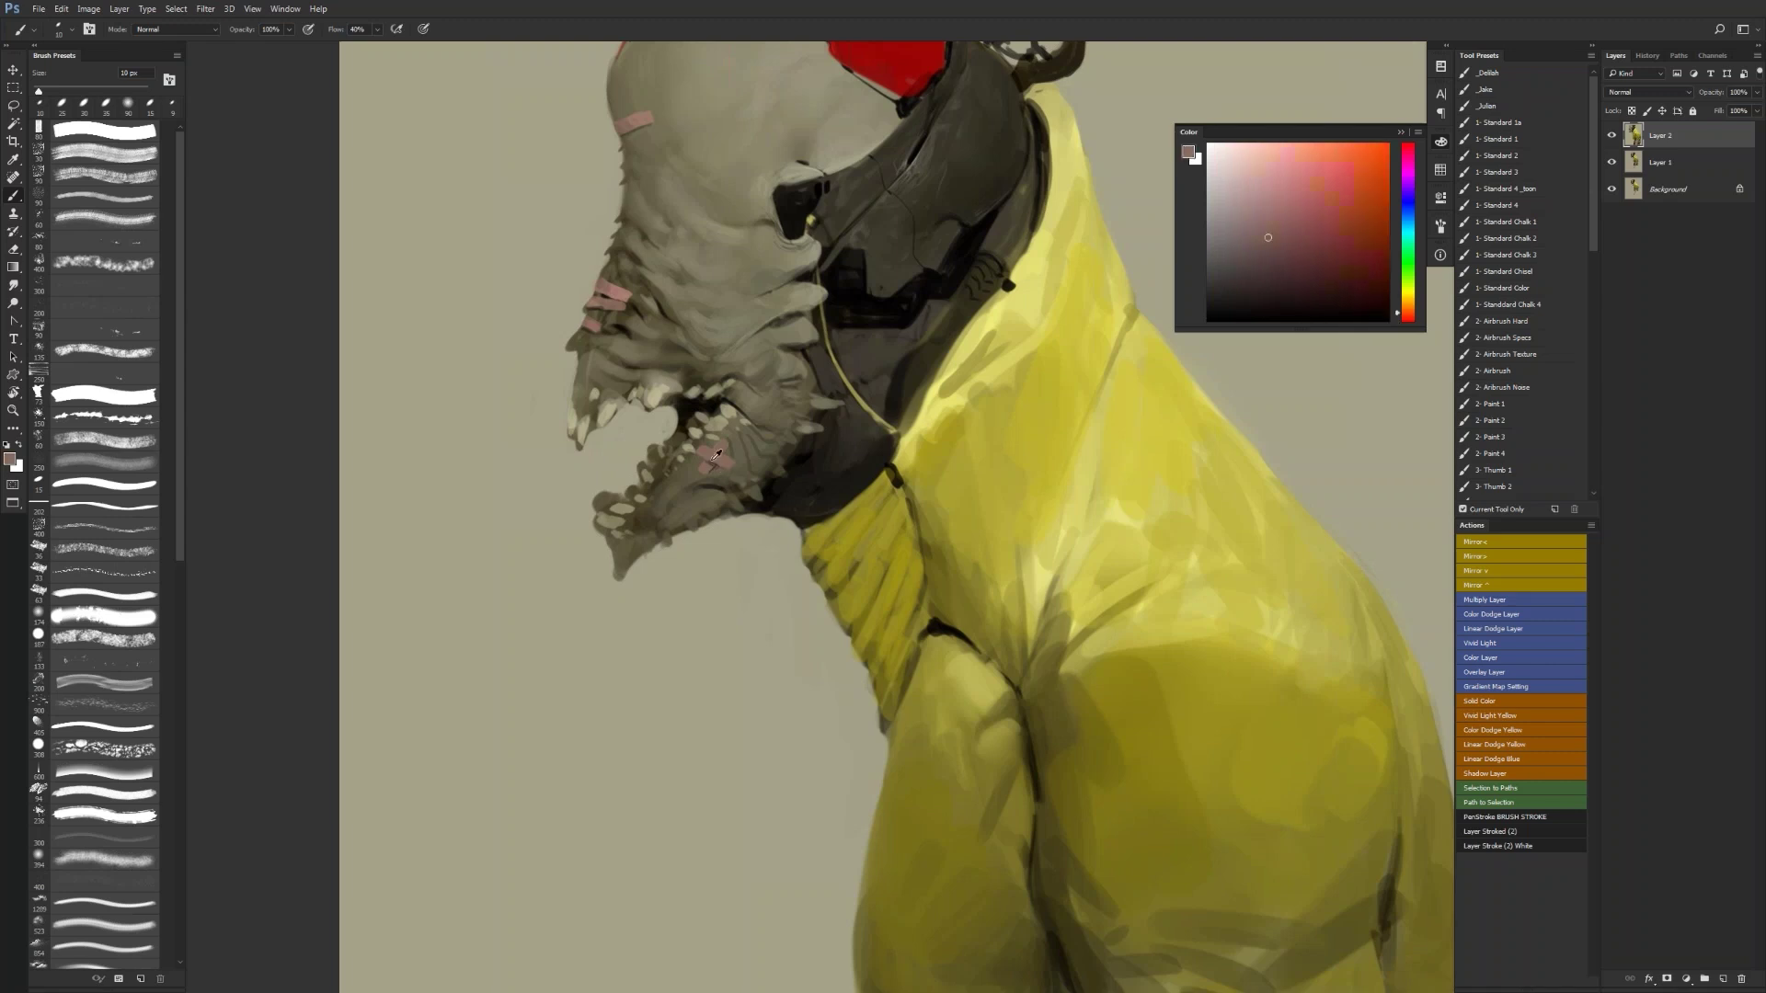
left_click(712, 458, "alt")
left_click(717, 461, "alt")
mouse_move(725, 460)
left_mouse_down()
mouse_move(607, 460)
mouse_move(717, 459)
left_mouse_up()
- Blend the jaw band into the surrounding skin with a larger brush and sampled pinkish grey, and reduce the brush size
key("bracketright")
left_click(714, 460)
key("bracketright")
key("bracketright")
key("bracketright")
key("bracketright")
key("bracketright")
key("bracketright")
key("bracketright")
left_click(710, 459)
left_click(710, 460, "alt")
key("bracketleft")
key("bracketleft")
key("bracketleft")
key("bracketleft")
key("bracketleft")
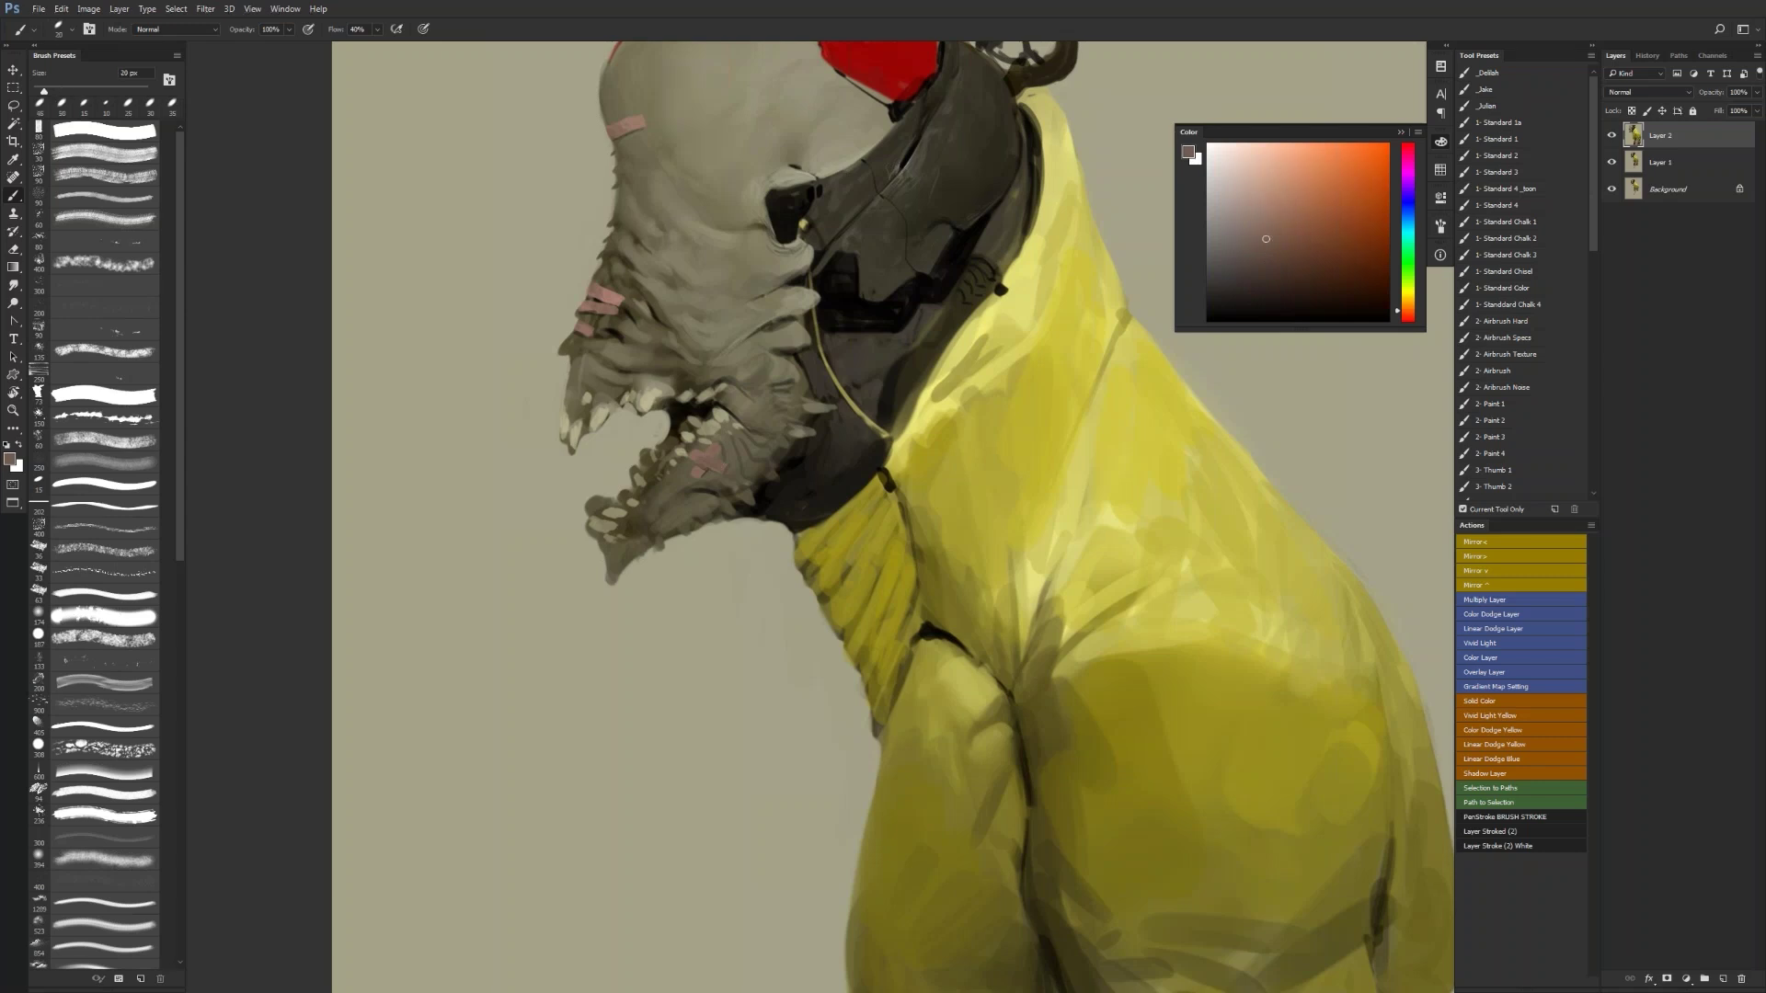
- Flip the canvas back and brighten the cross-shaped jaw band with a lighter pink
key("z")
left_click_drag(730, 489, 653, 490)
key("F2")
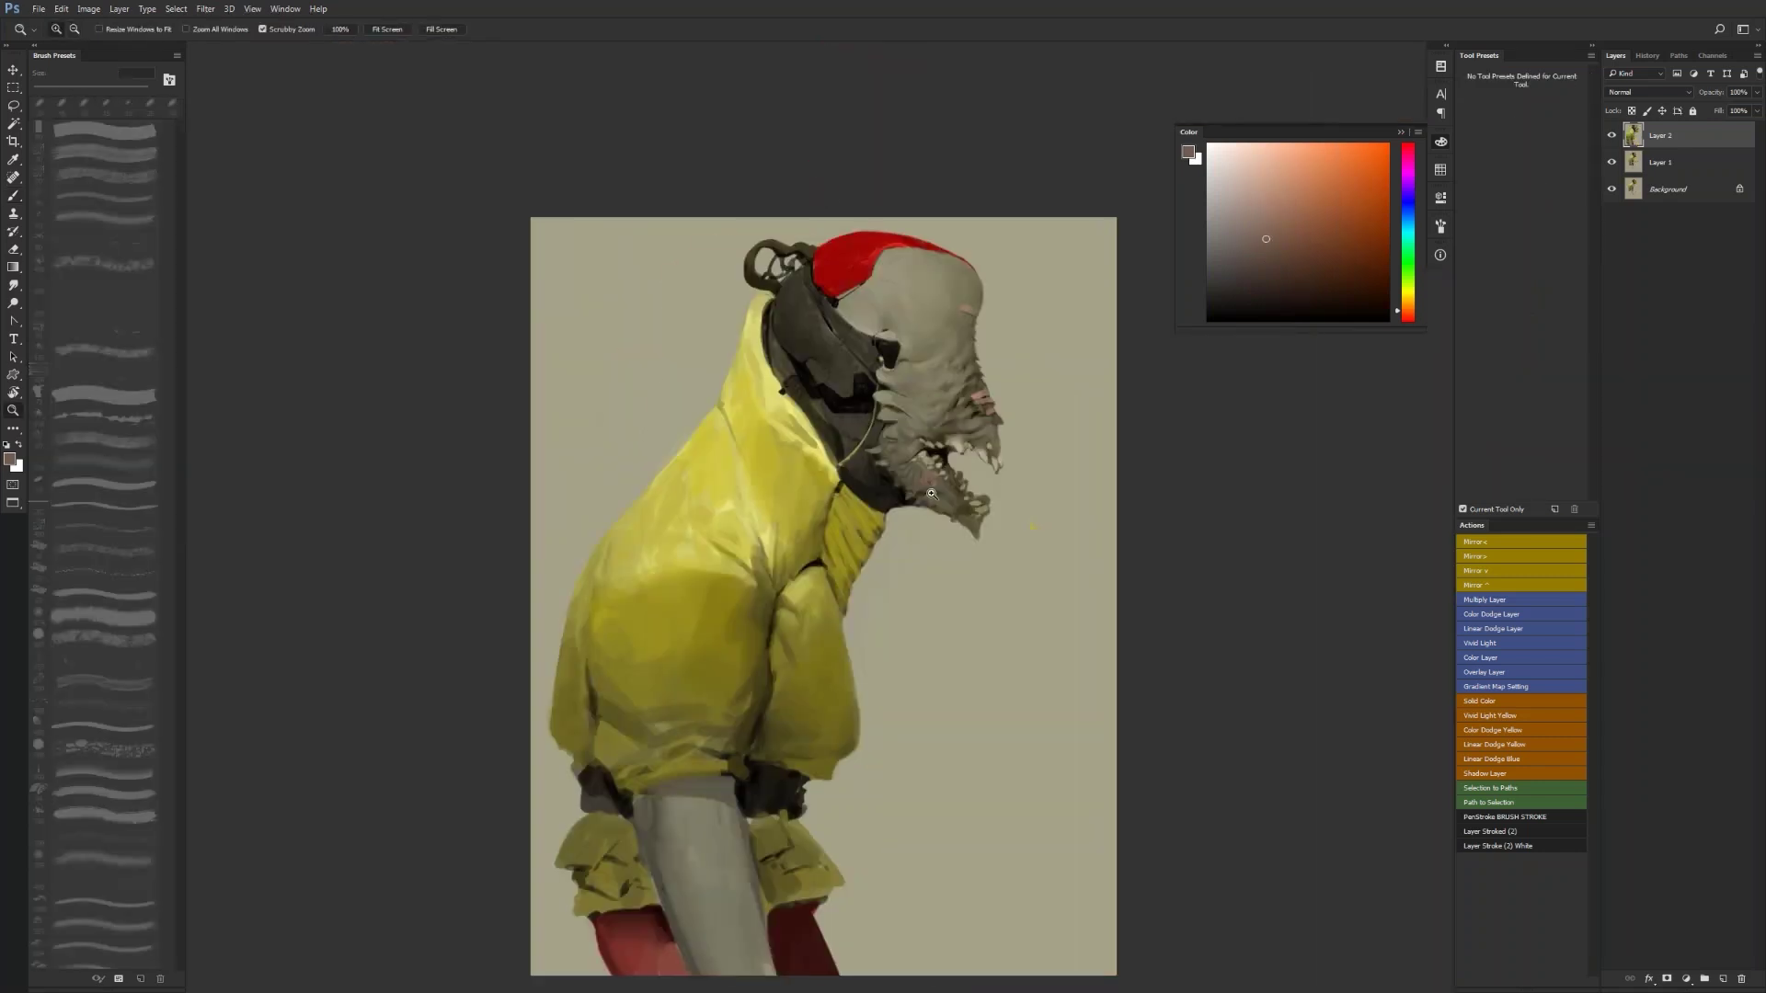
key("b")
left_click(978, 431)
key("b")
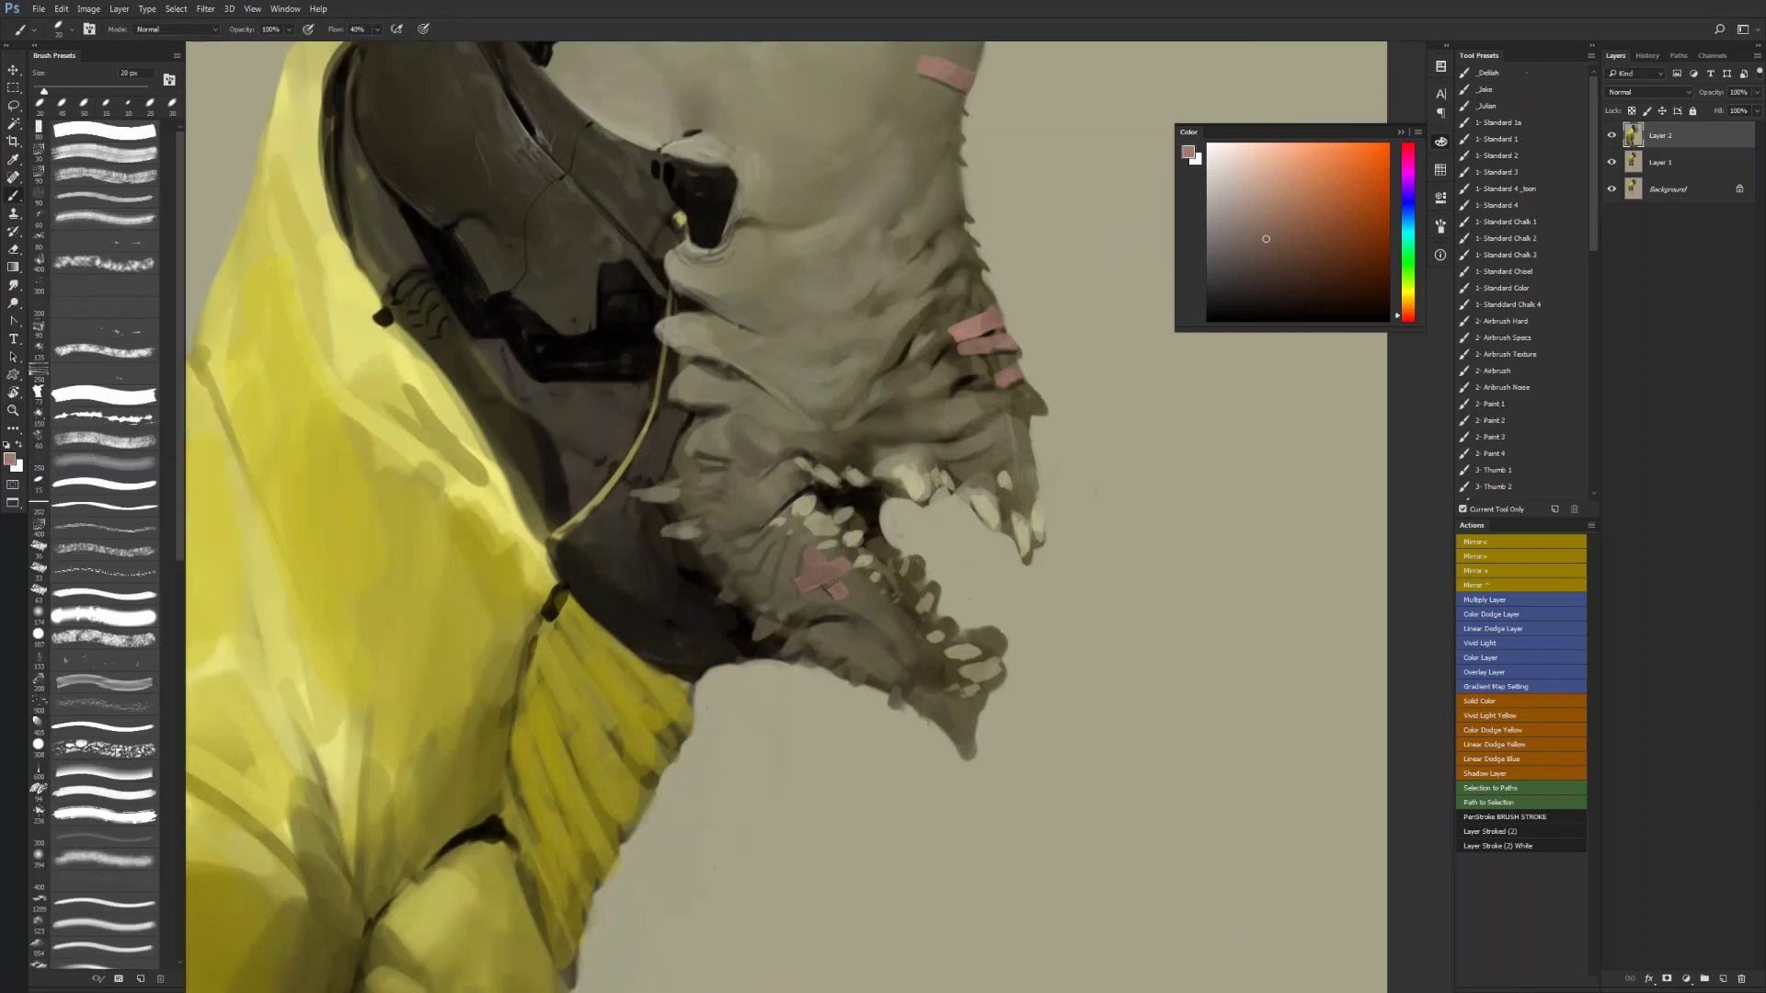
left_click(1265, 225)
left_click_drag(835, 589, 844, 593)
- Shade the skin beneath the jaw's cross-shaped band with dark tones sampled from the jaw
key("d")
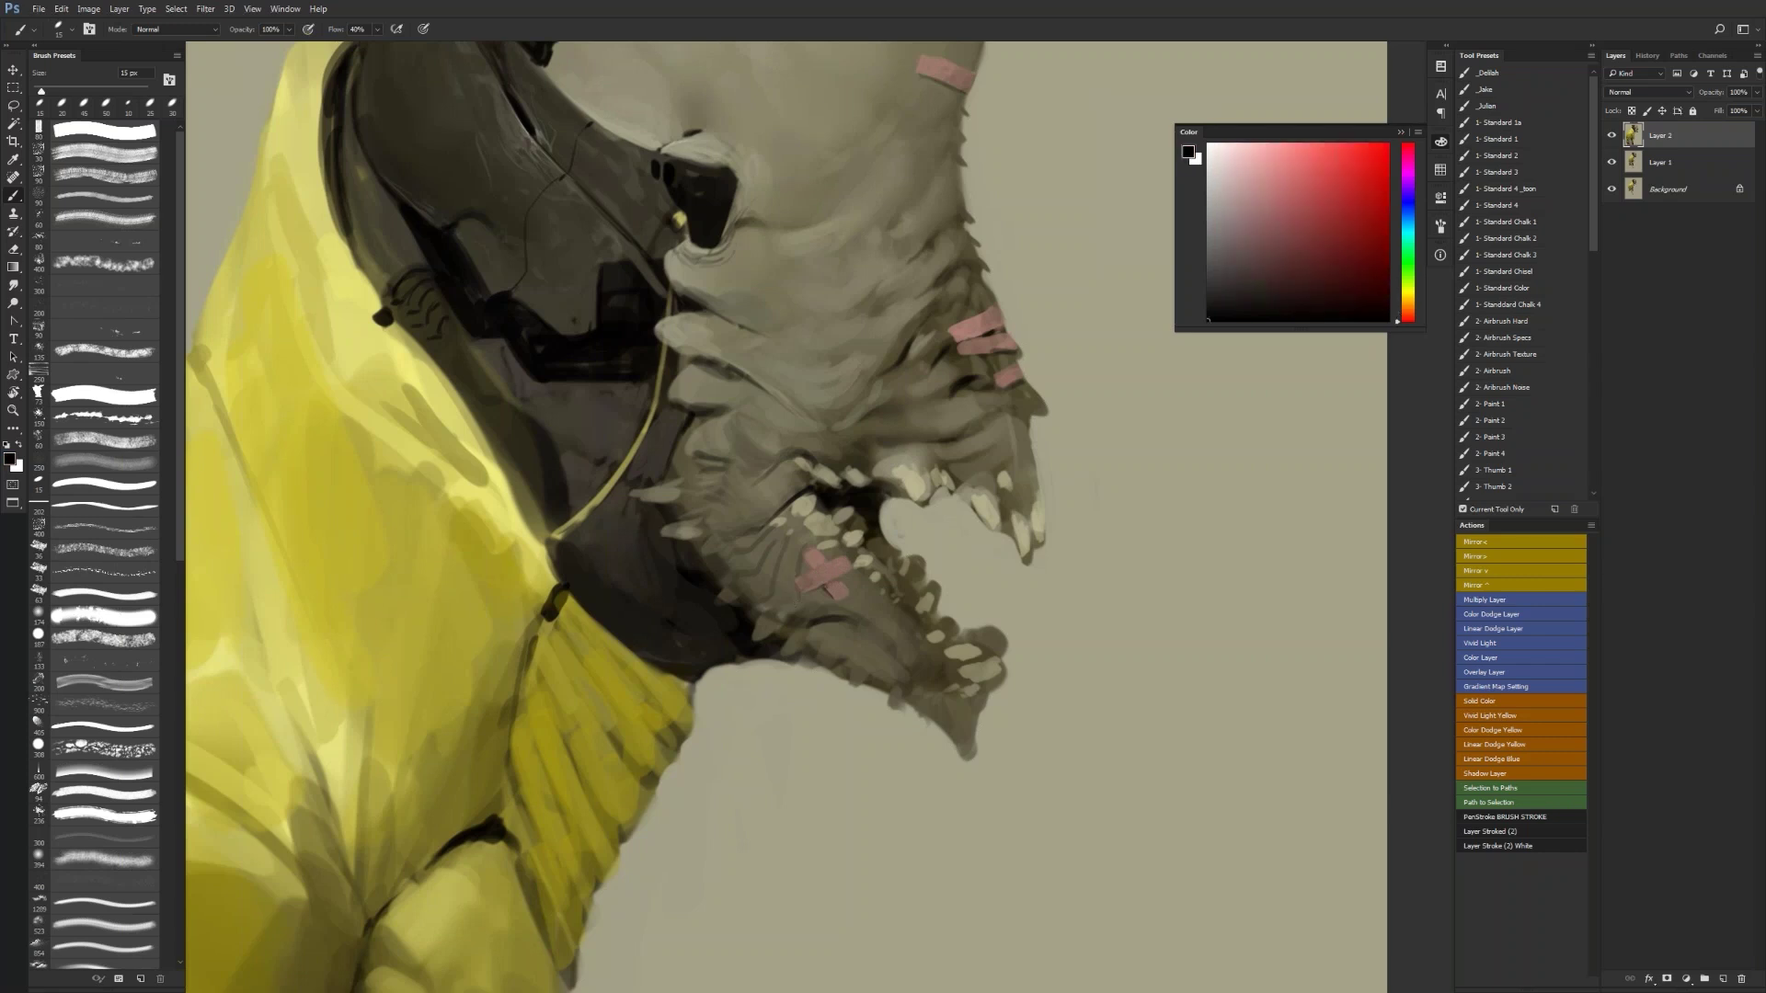
left_click(803, 604, "alt")
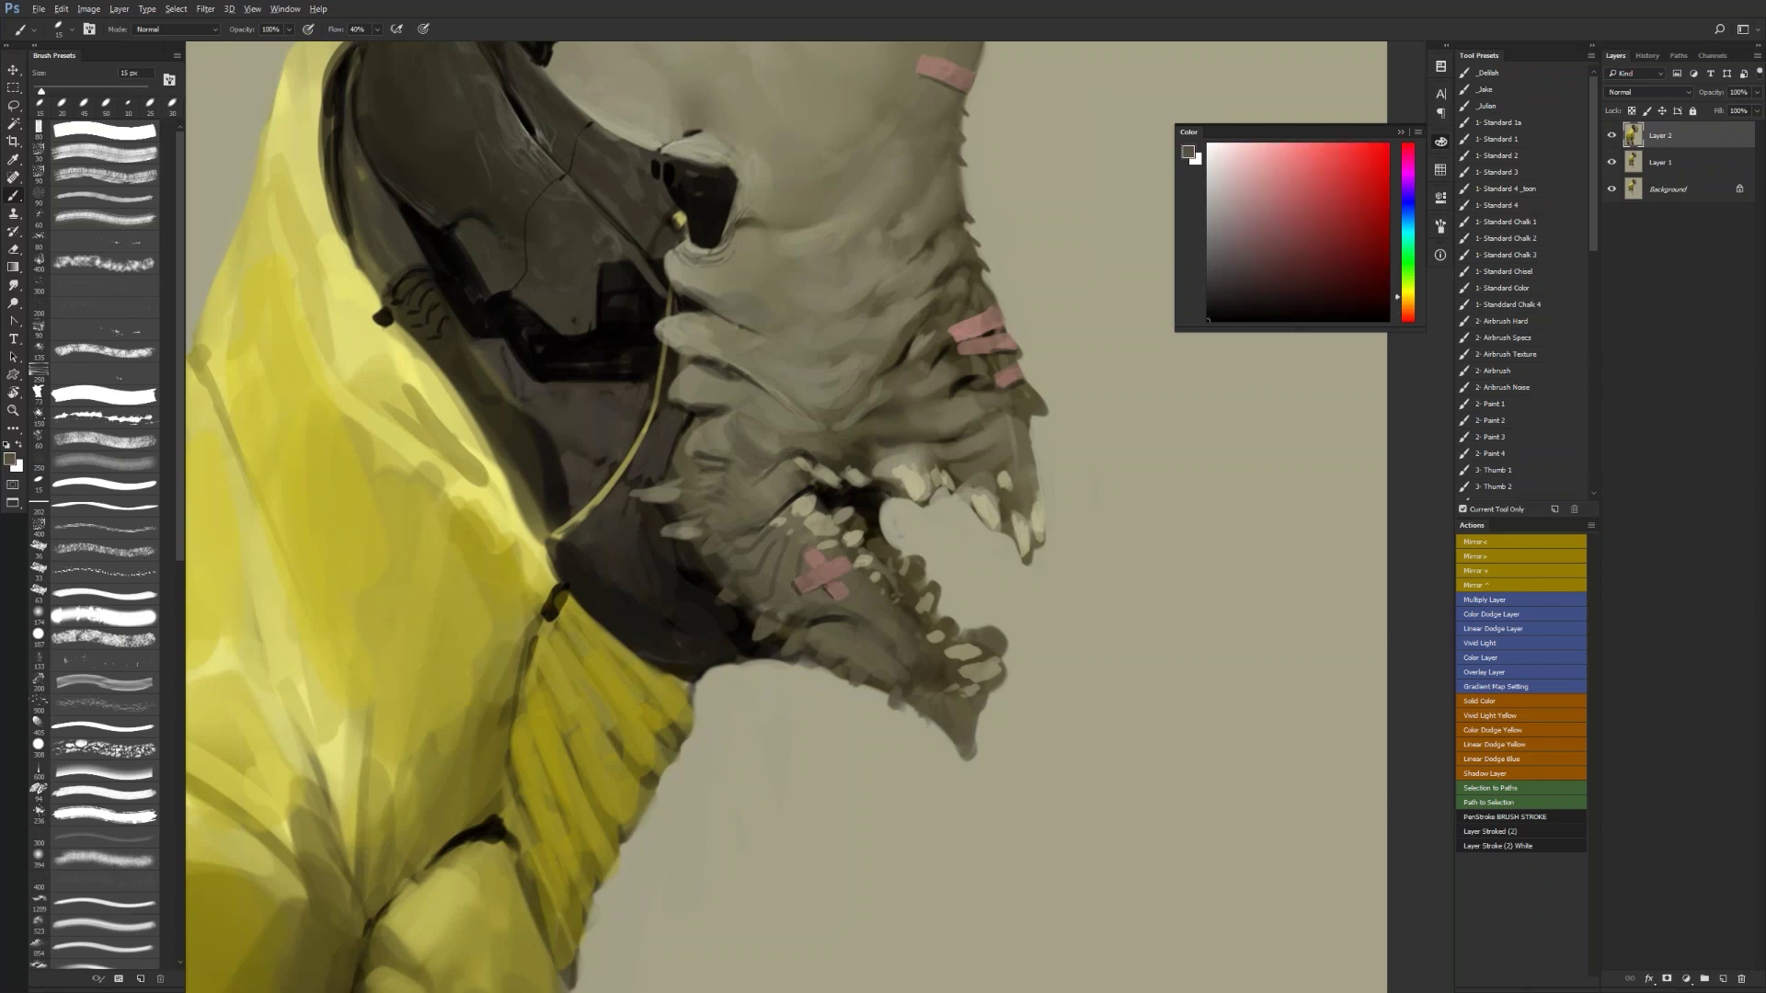
left_click(806, 610, "alt")
key("]")
key("z")
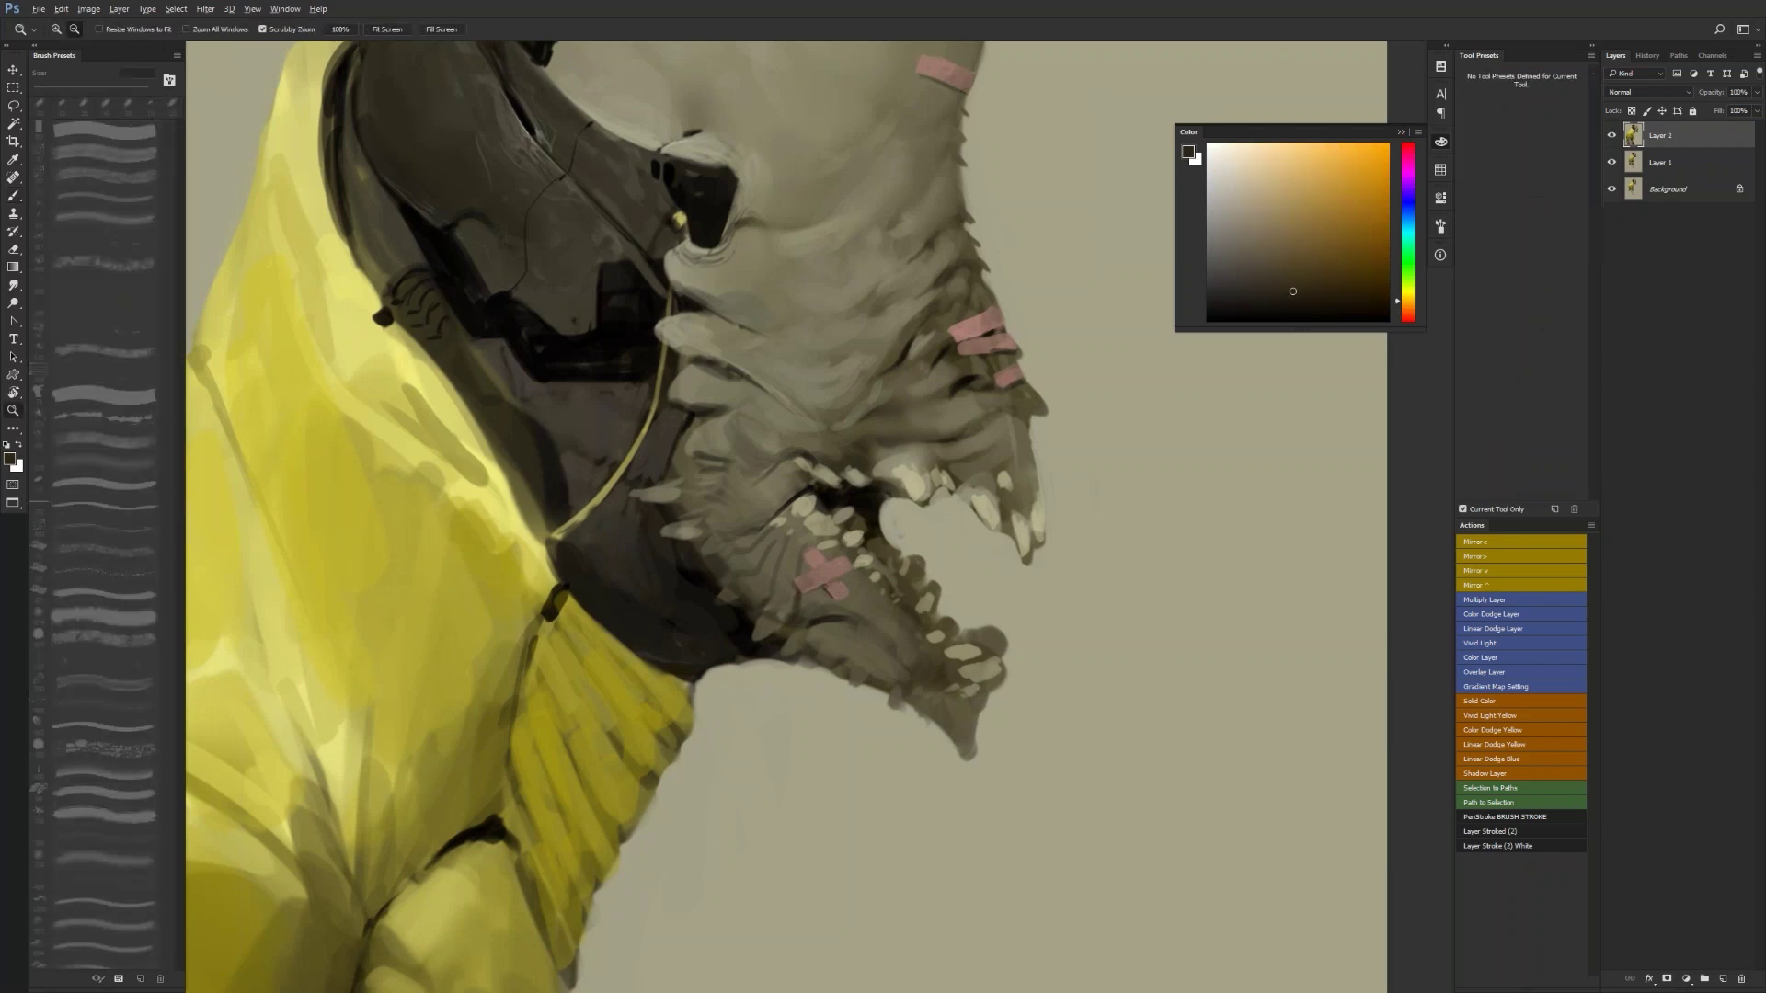
left_click(803, 658, "alt")
left_click(803, 658, "alt")
left_click(802, 658, "alt")
left_click_drag(824, 671, 850, 493)
key("b")
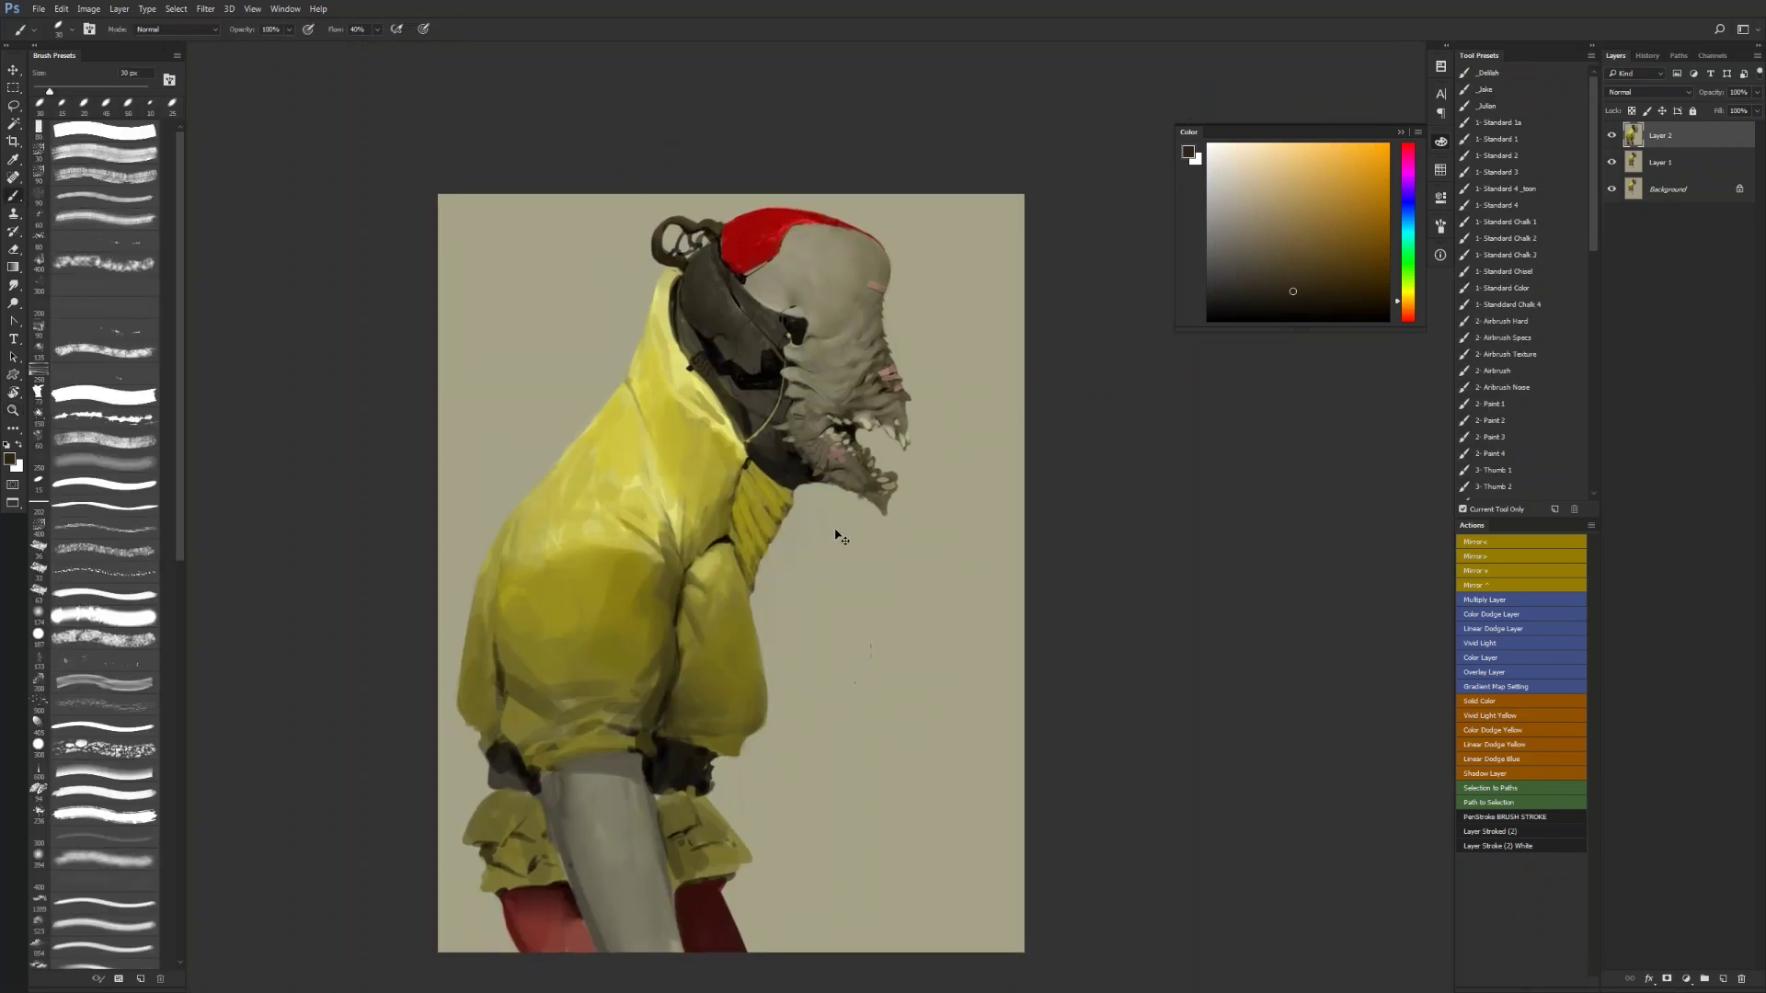
- Flip the canvas horizontally and paint folds along the large sleeve's lower hem with a 90 px brush in yellow and olive
key("ctrl+shift+h")
left_click_drag(844, 560, 892, 499)
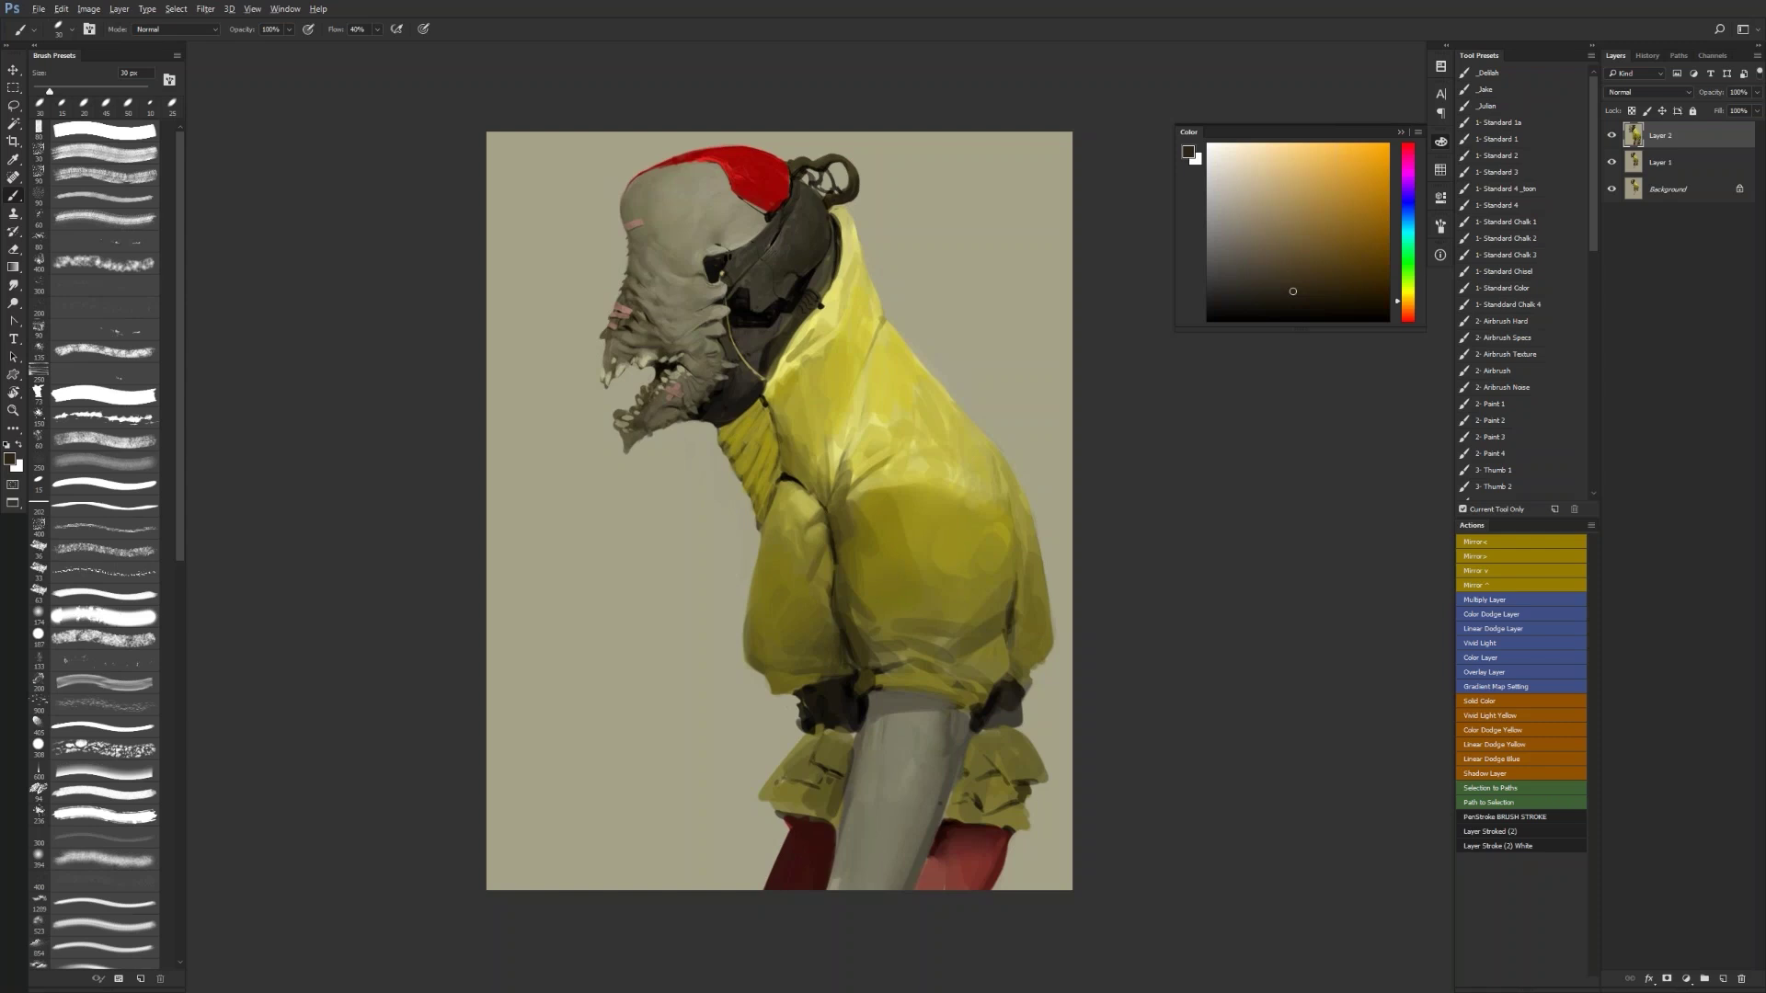
key("bracketright")
key("bracketright")
key("bracketright")
key("bracketright")
key("bracketright")
key("bracketright")
key("bracketright")
key("bracketright")
left_click_drag(875, 676, 924, 674)
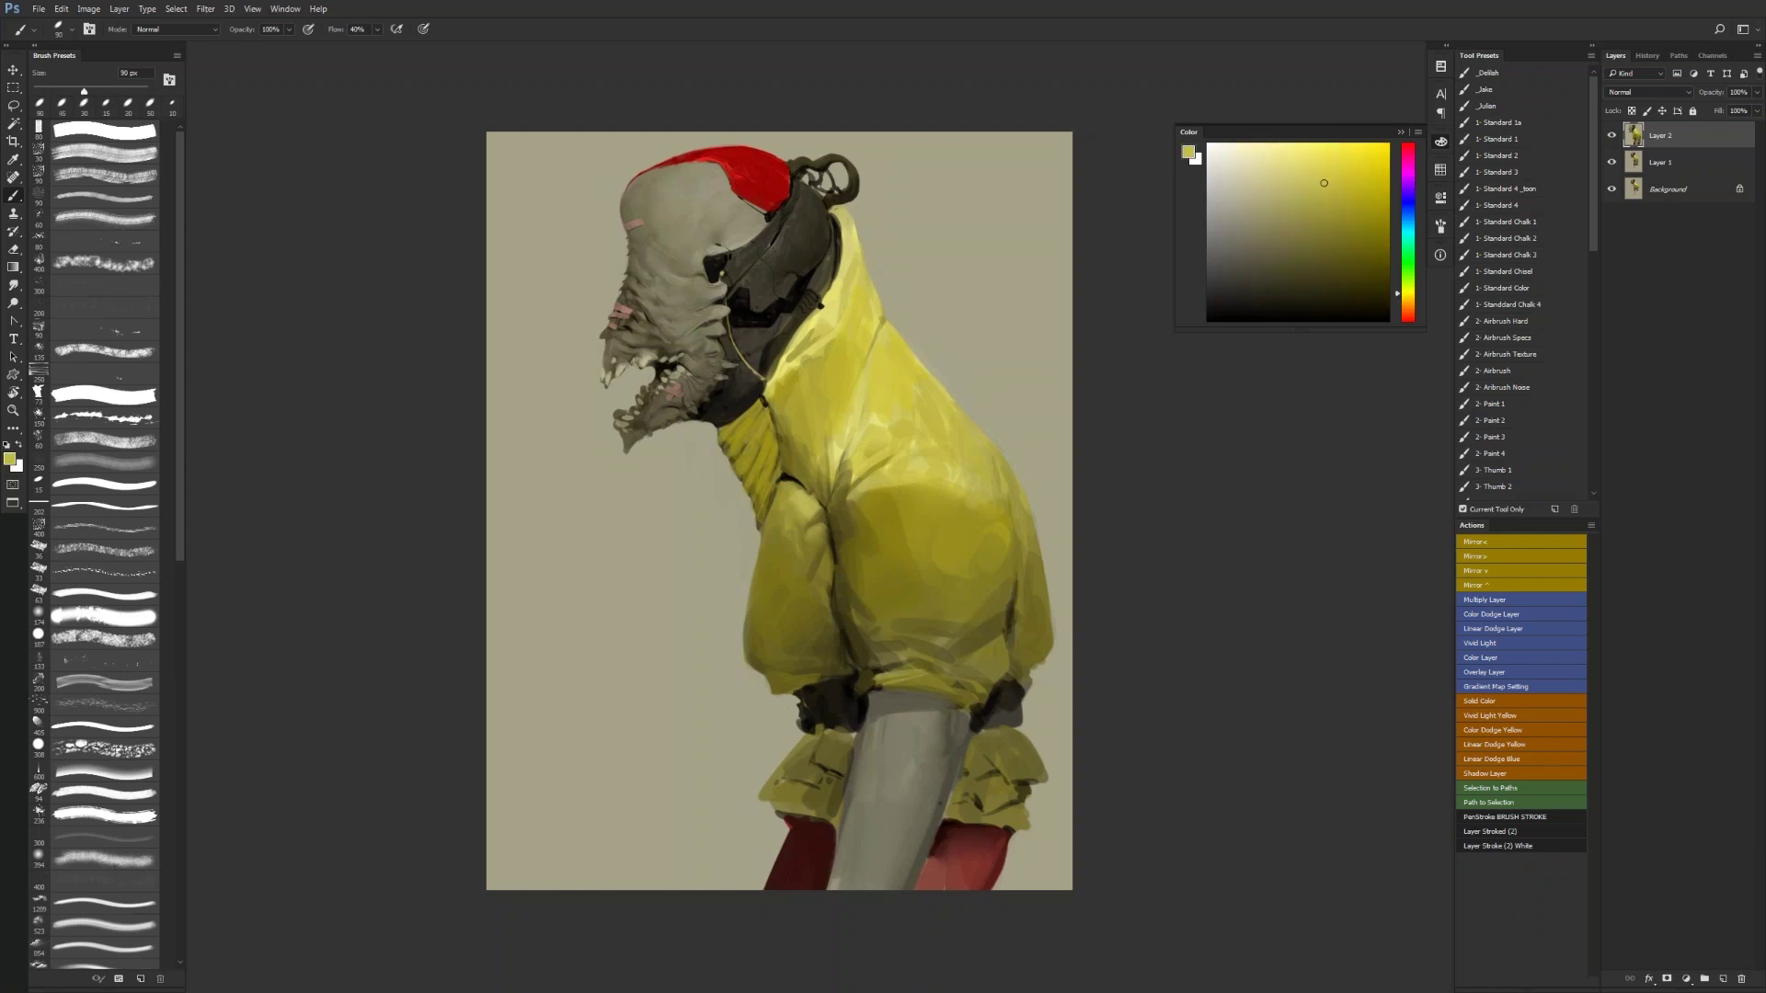
left_click(1331, 233)
left_click(870, 674, "alt")
left_click(897, 676, "alt")
left_click_drag(874, 674, 915, 679)
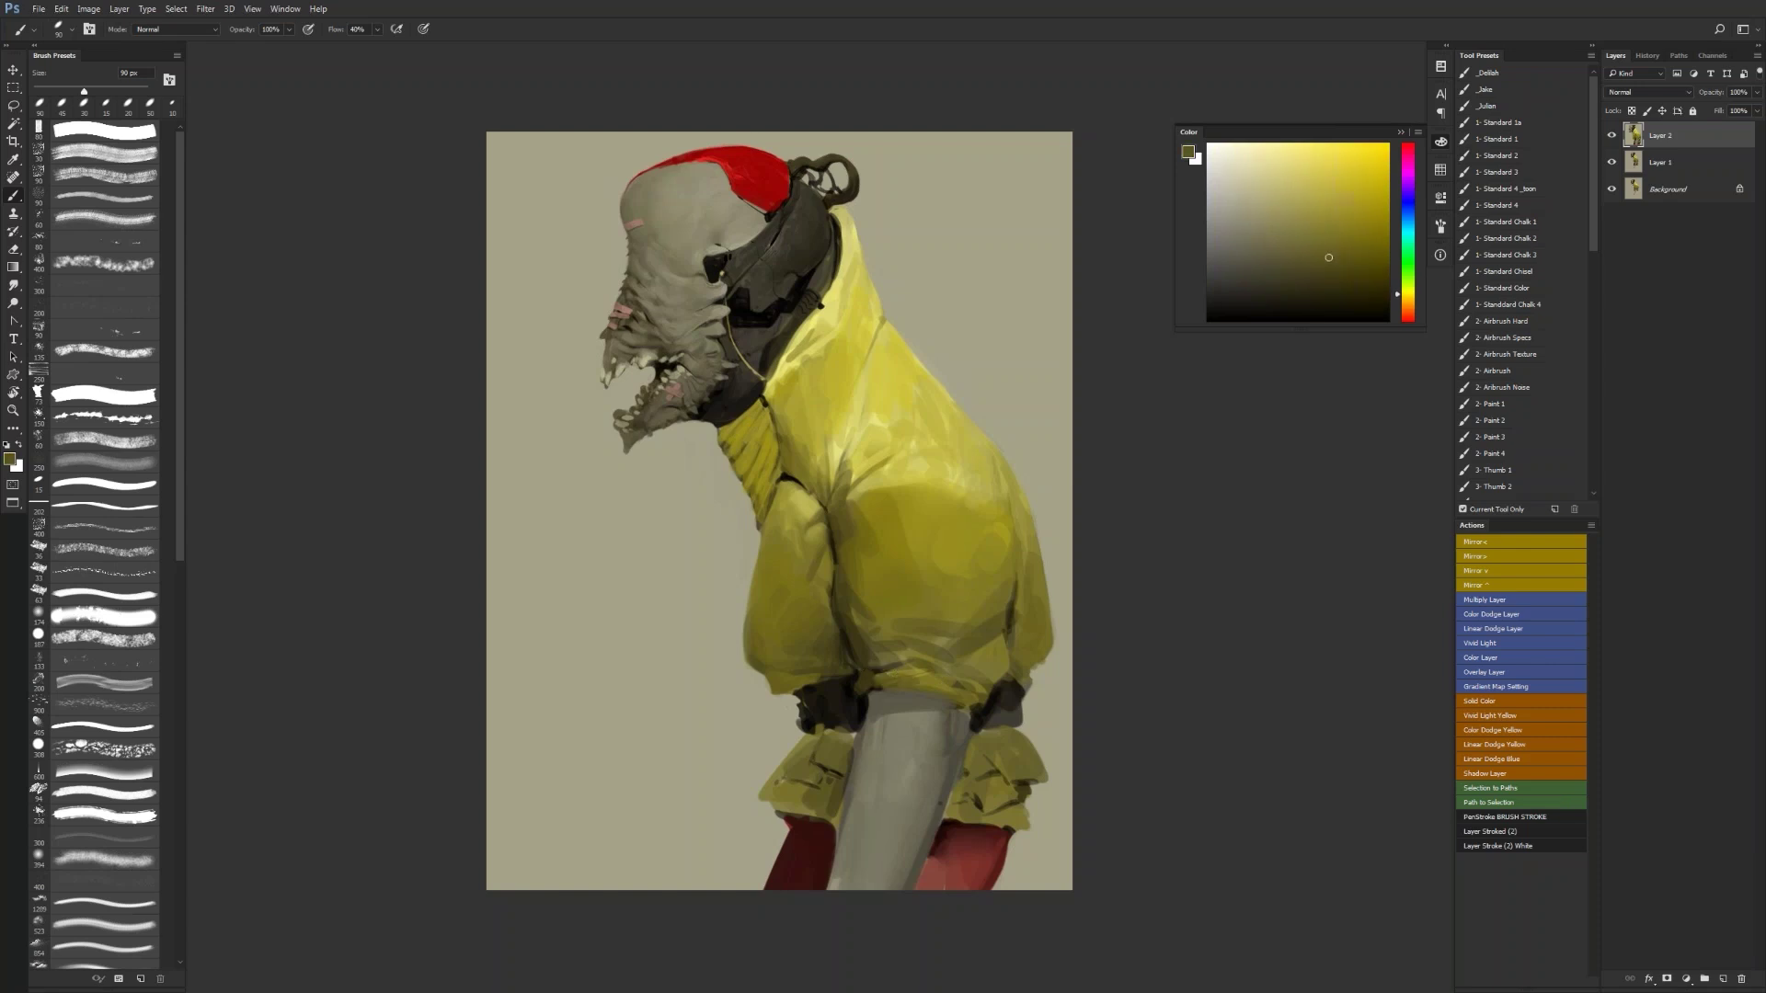
- Extend the fold shading across the sleeve above the hem with sampled olives and flip the canvas back
left_click(900, 664, "alt")
left_click(872, 666, "alt")
mouse_move(870, 658)
left_mouse_down()
mouse_move(910, 659)
mouse_move(887, 656)
left_mouse_up()
mouse_move(1002, 651)
left_mouse_down()
mouse_move(989, 678)
mouse_move(949, 662)
left_mouse_up()
left_click(952, 662, "alt")
key("r")
key("ctrl+shift+h")
key("b")
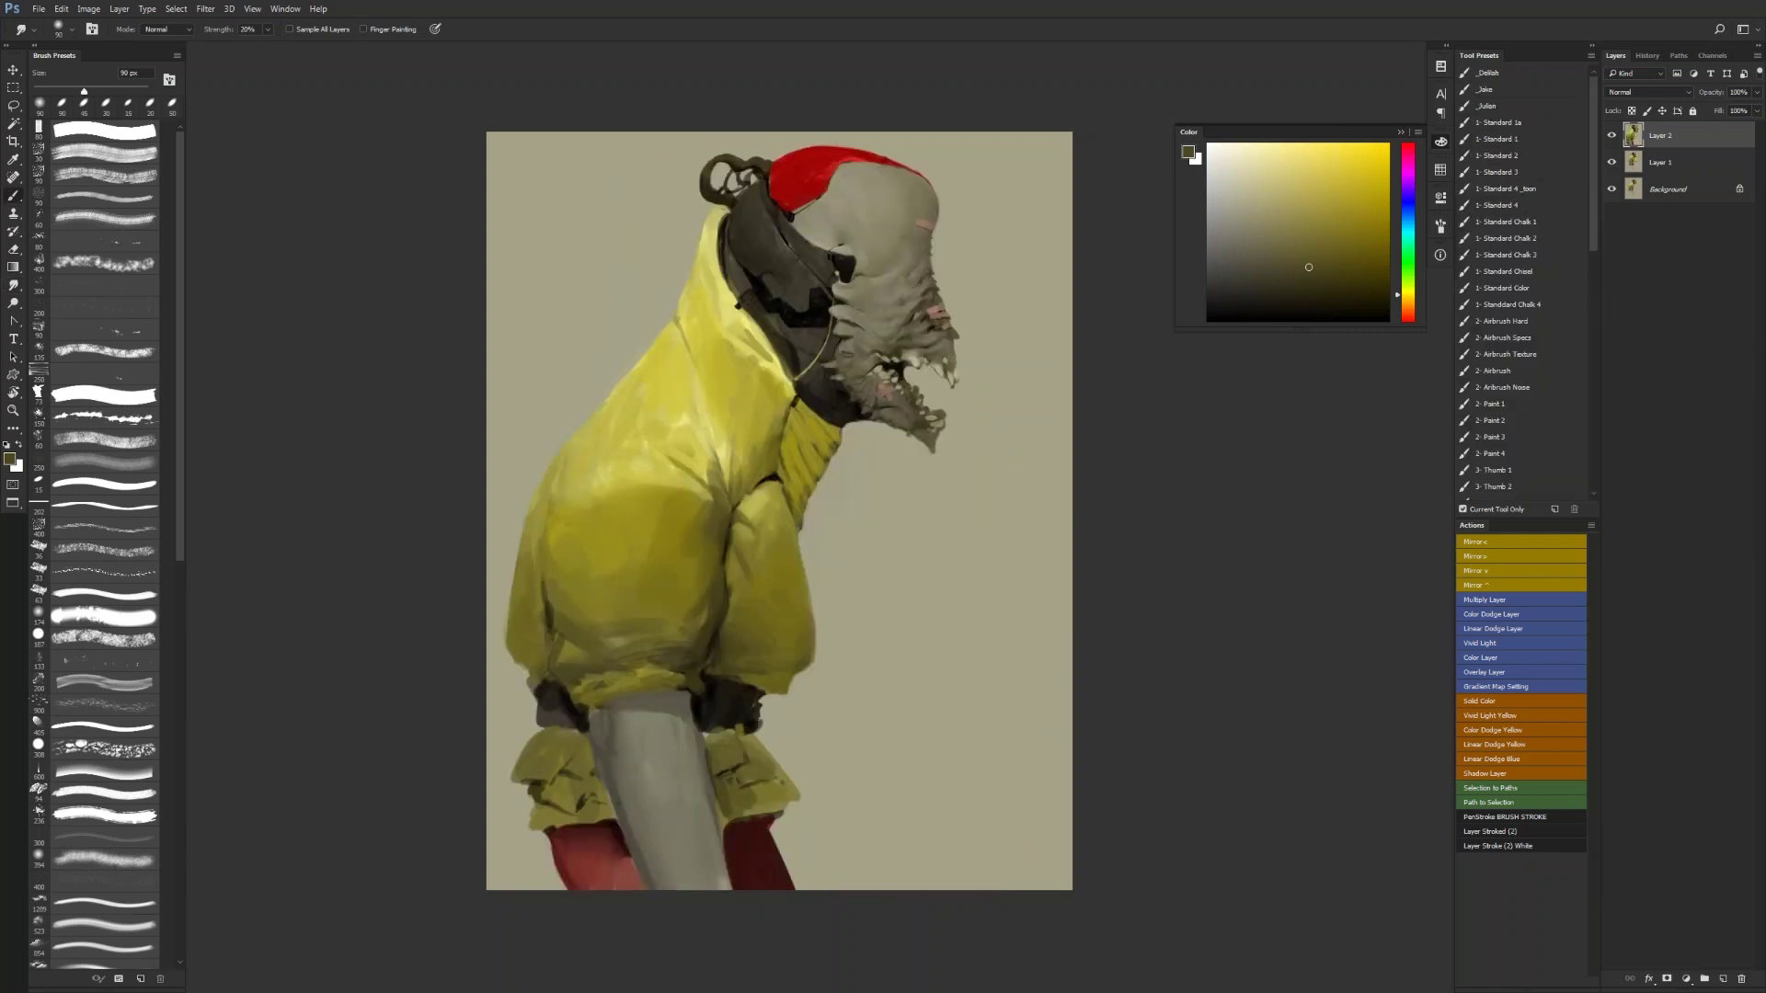
- Shade the upper rear of the large sleeve with broad strokes of sampled yellow-olive using a much larger brush
left_click(609, 625, "alt")
key("bracketright")
key("bracketright")
key("bracketright")
key("bracketright")
key("bracketright")
key("bracketright")
key("bracketright")
mouse_move(557, 555)
left_mouse_down()
mouse_move(597, 567)
mouse_move(636, 539)
mouse_move(551, 513)
mouse_move(591, 477)
mouse_move(570, 507)
left_mouse_up()
left_click(593, 477, "alt")
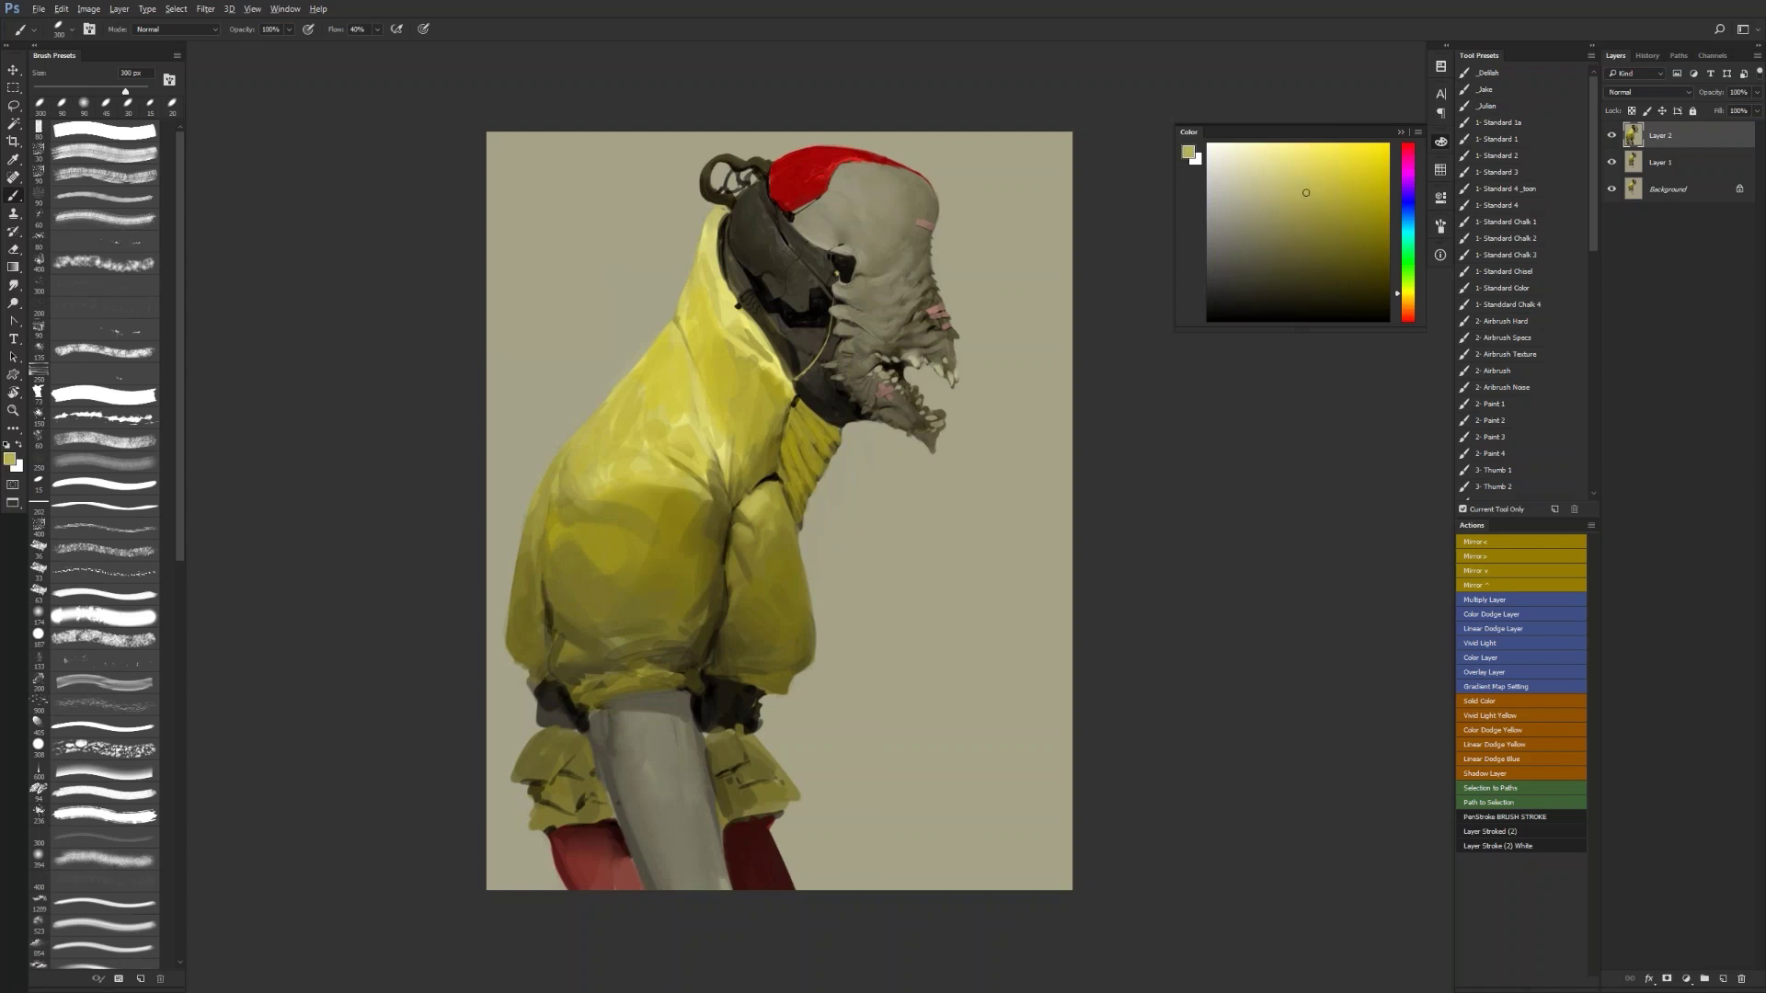
- Paint darker saturated yellow along the large sleeve's front upper edge with a 175 px brush and flip the canvas horizontally
left_click(1351, 213)
key("bracketleft")
key("bracketleft")
key("bracketleft")
mouse_move(668, 528)
left_mouse_down()
mouse_move(676, 509)
mouse_move(712, 563)
mouse_move(722, 521)
mouse_move(716, 556)
left_mouse_up()
left_click(716, 552, "alt")
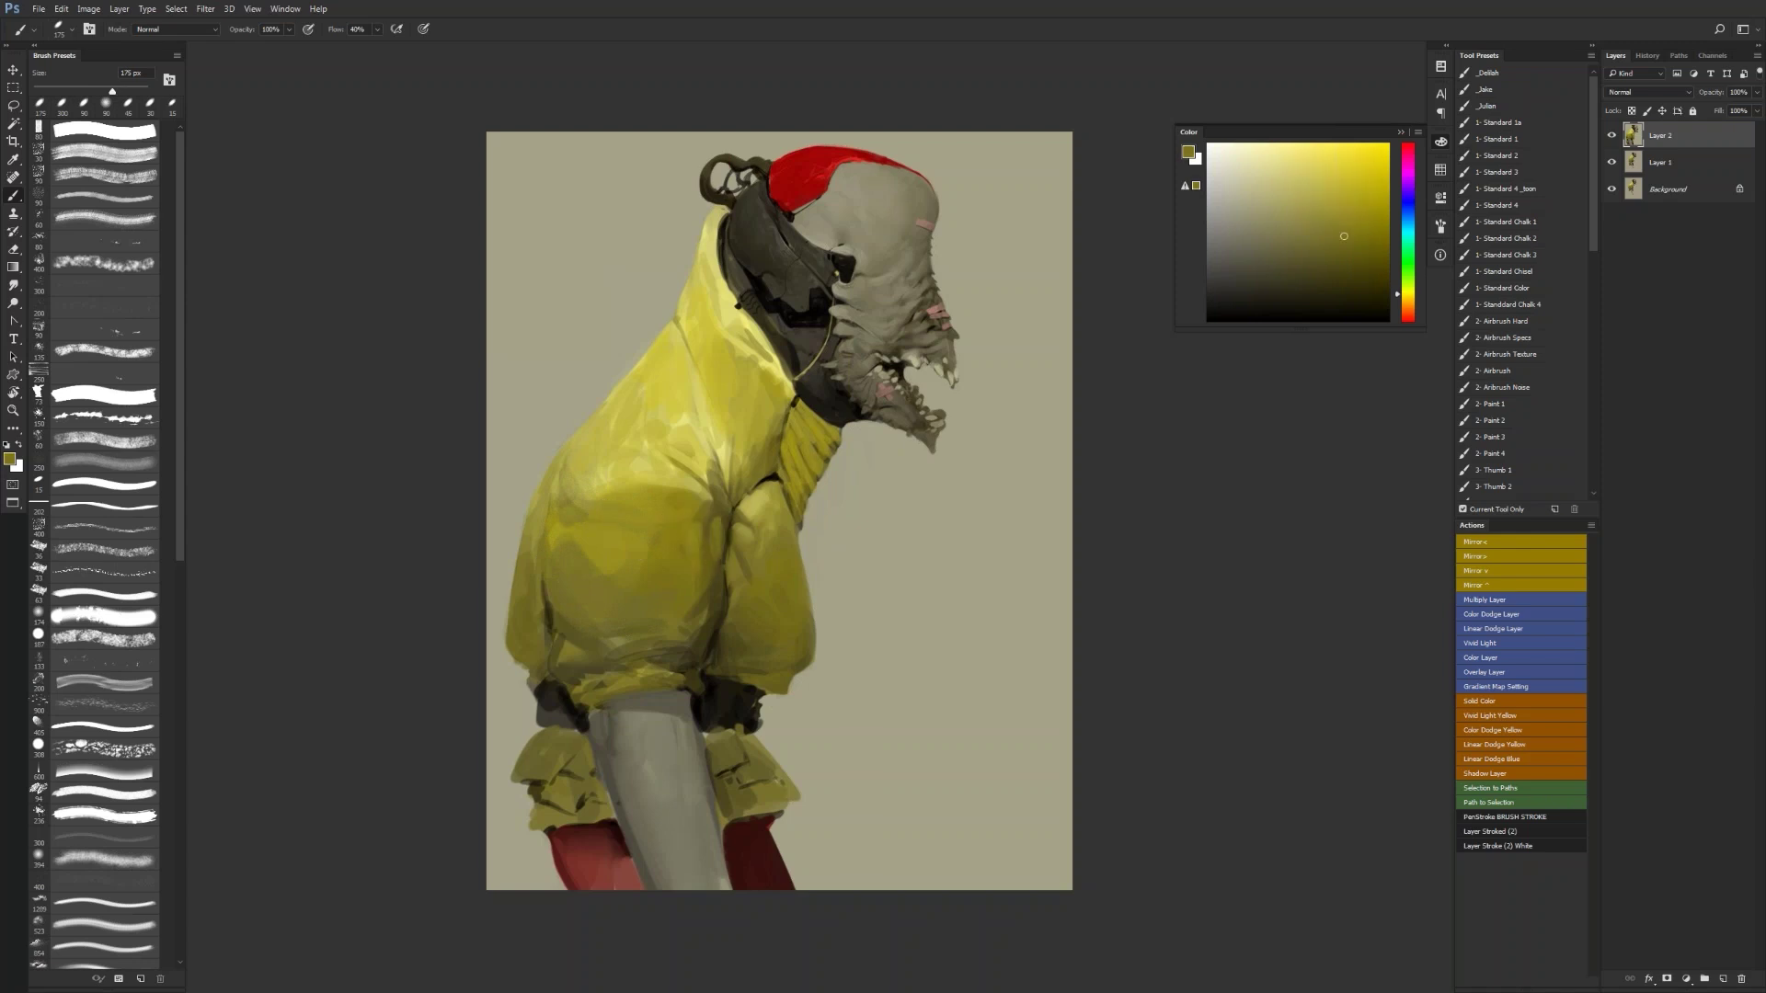
left_click_drag(699, 490, 722, 537)
left_click(709, 668, "alt")
left_click(710, 667, "alt")
left_click(710, 667, "alt")
key("ctrl+shift+h")
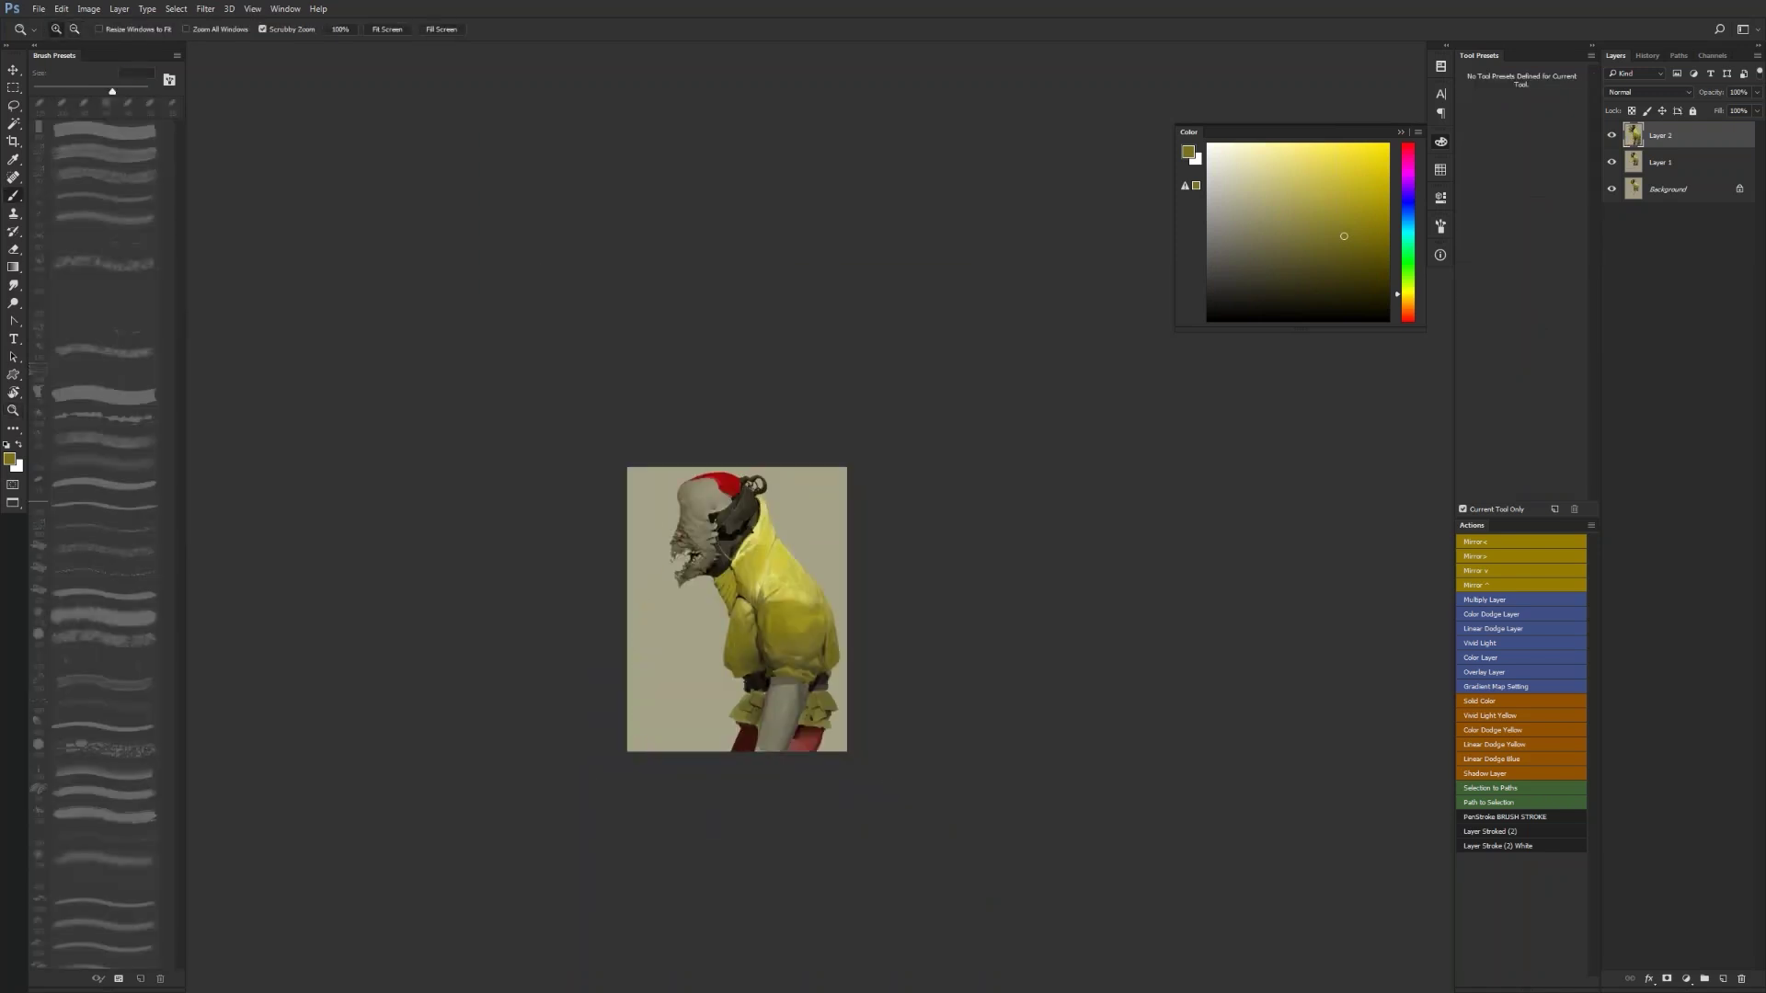
- Blend the middle and upper part of the large sleeve with a sampled mid yellow
left_click(794, 643, "ctrl")
left_click(795, 643, "ctrl")
left_click(803, 641, "ctrl")
left_click(799, 589, "alt")
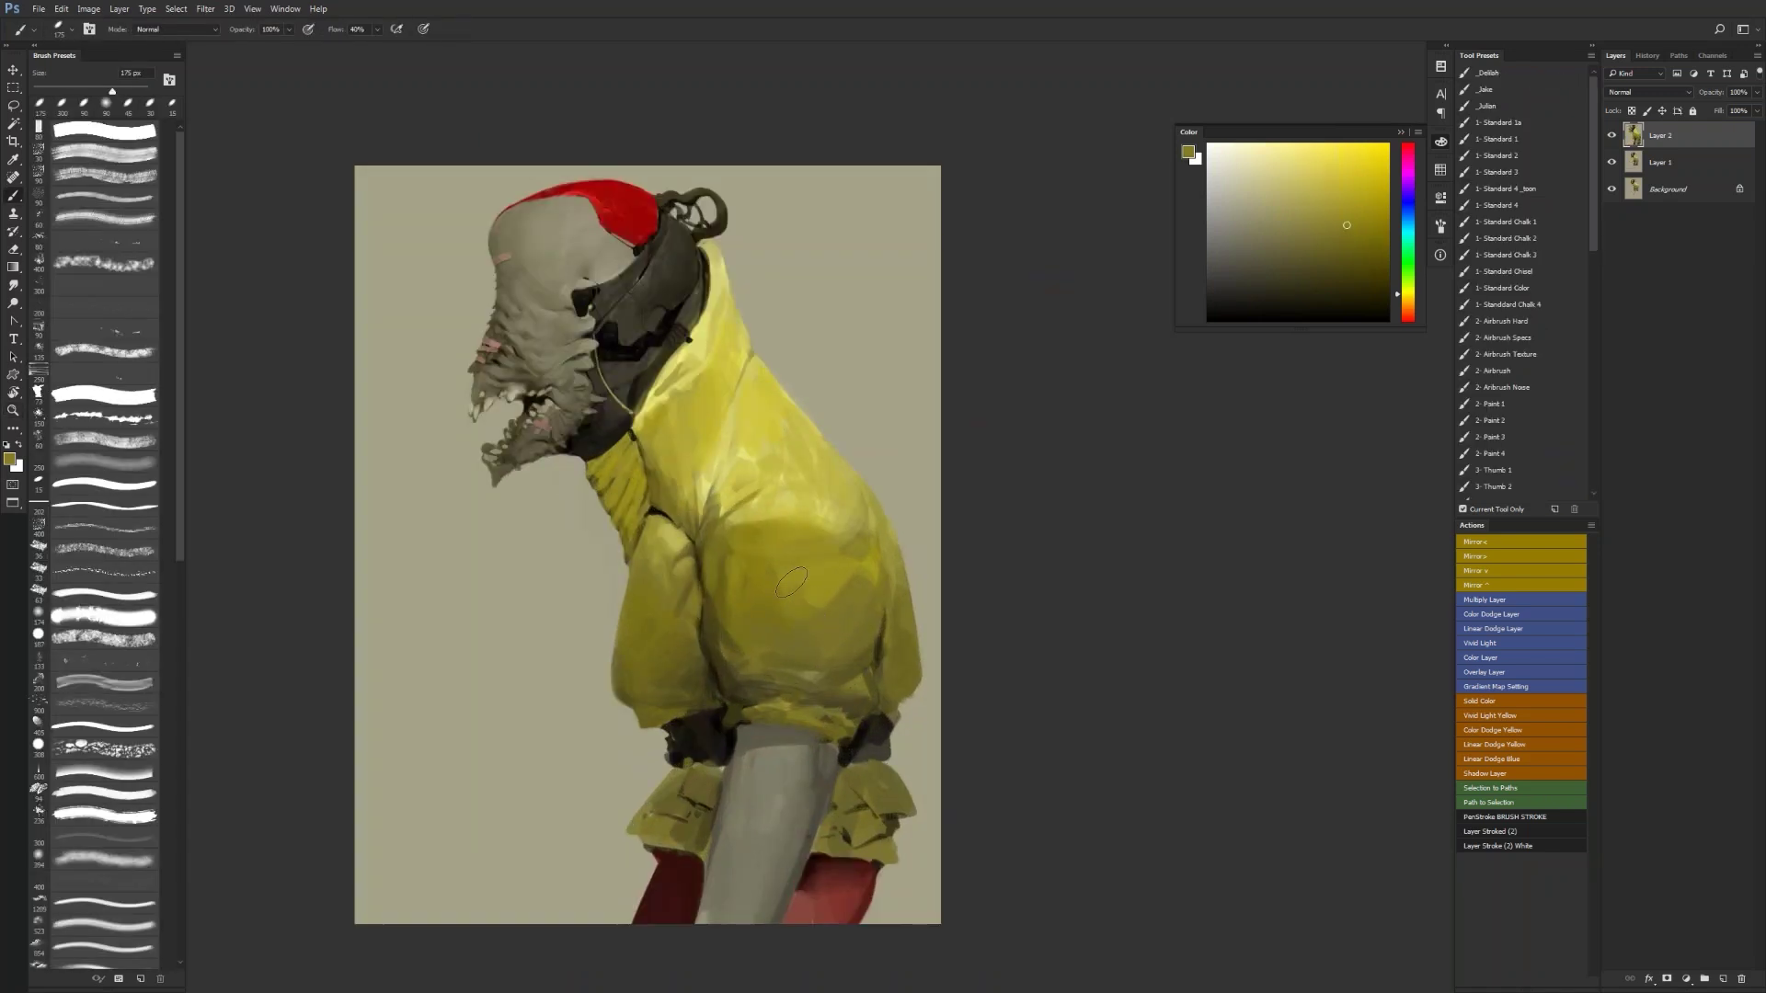
left_click_drag(814, 581, 866, 563)
- Try darkening the sleeve's rear edge above the dark cuff with sampled olive tones, and undo the last three changes
key("d")
left_click(901, 622, "alt")
left_click(880, 730, "alt")
left_click_drag(894, 710, 888, 675)
left_click(897, 690, "alt")
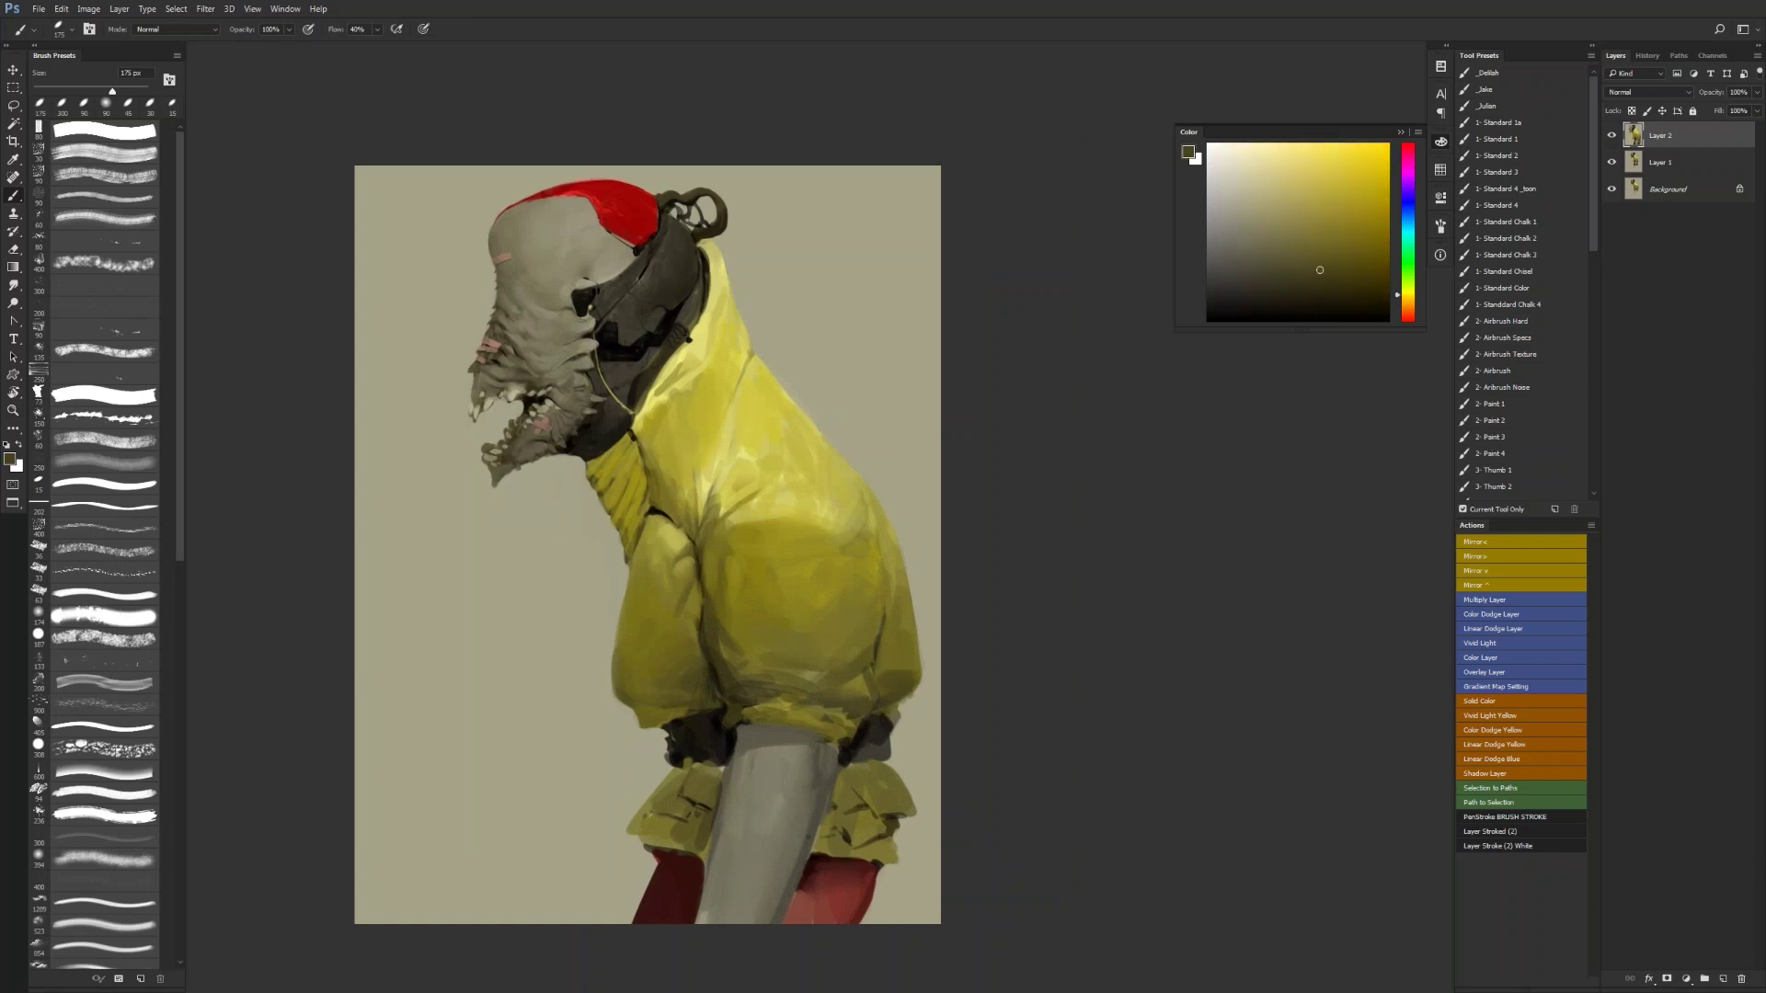
key("ctrl+alt+z")
key("ctrl+alt+z")
key("ctrl+alt+z")
- Flip the canvas back and merge a copy of all visible layers onto a new layer
key("ctrl+shift+h")
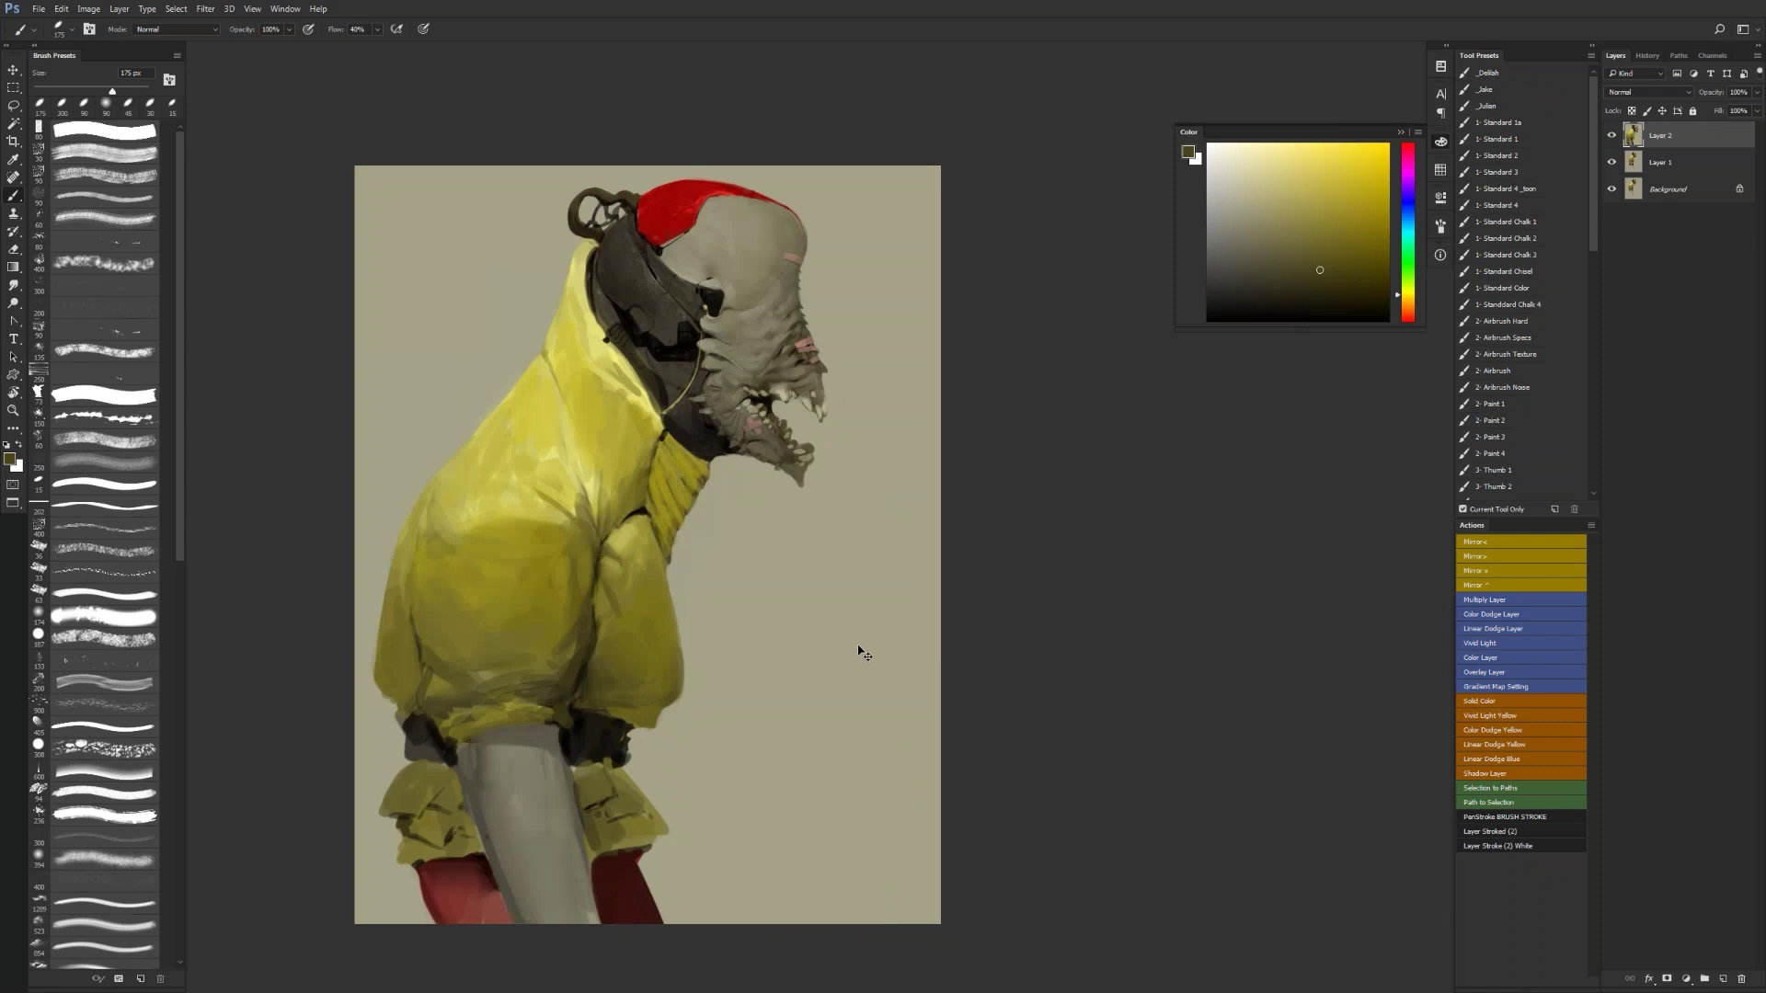
key("ctrl+alt+shift+e")
- Preview Hue/Saturation hue shifts down to -180 on the merged layer and cancel the adjustment
key("ctrl+u")
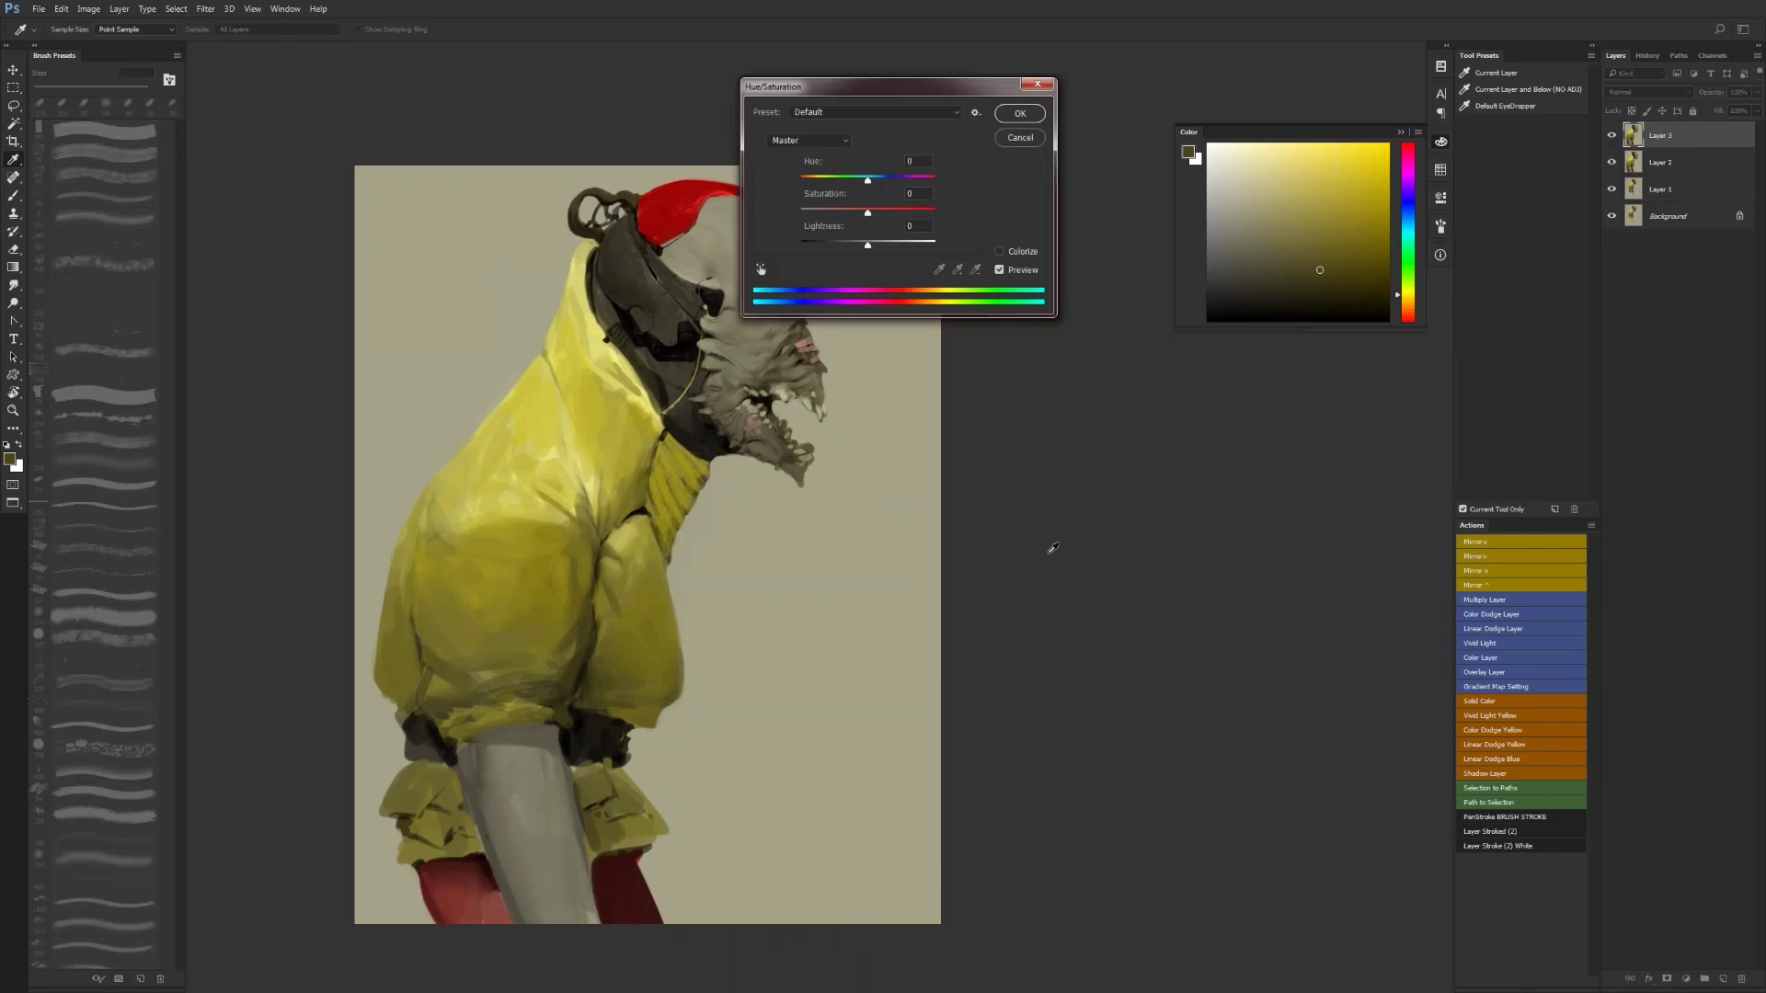
mouse_move(867, 180)
left_mouse_down()
mouse_move(952, 188)
mouse_move(827, 195)
mouse_move(844, 191)
left_mouse_up()
left_click_drag(918, 89, 1284, 340)
left_click_drag(1210, 430, 1198, 430)
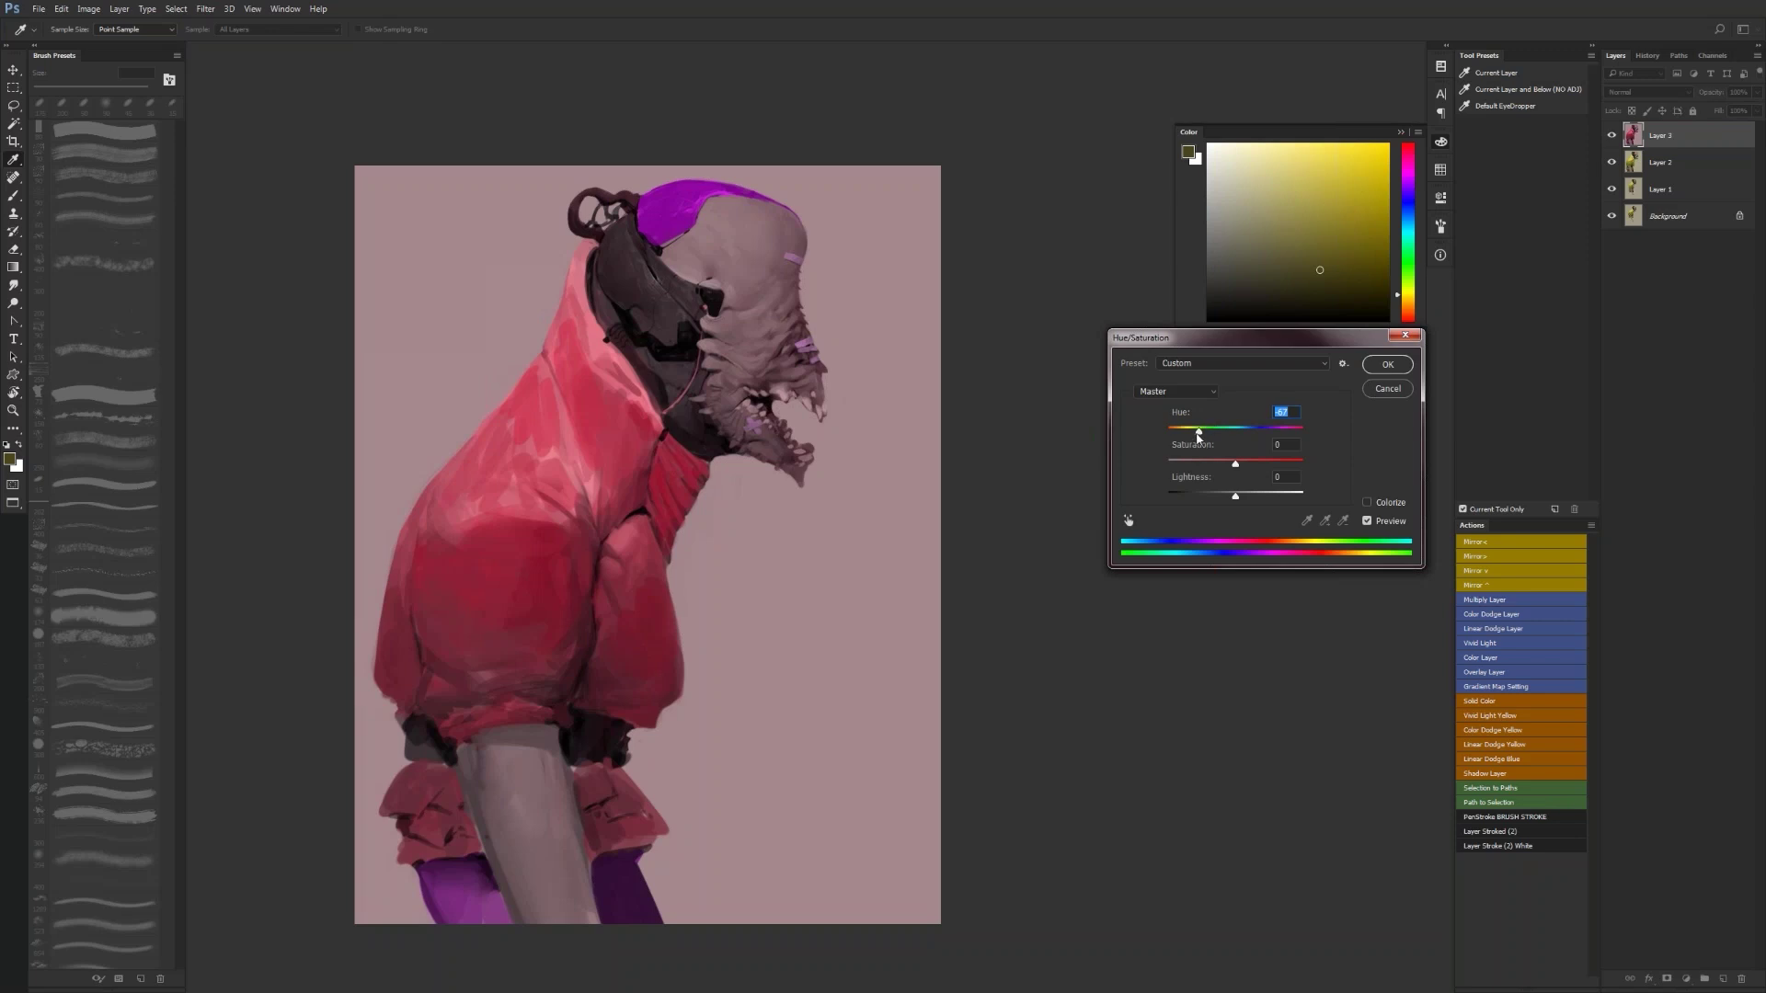
left_click_drag(1198, 436, 1164, 433)
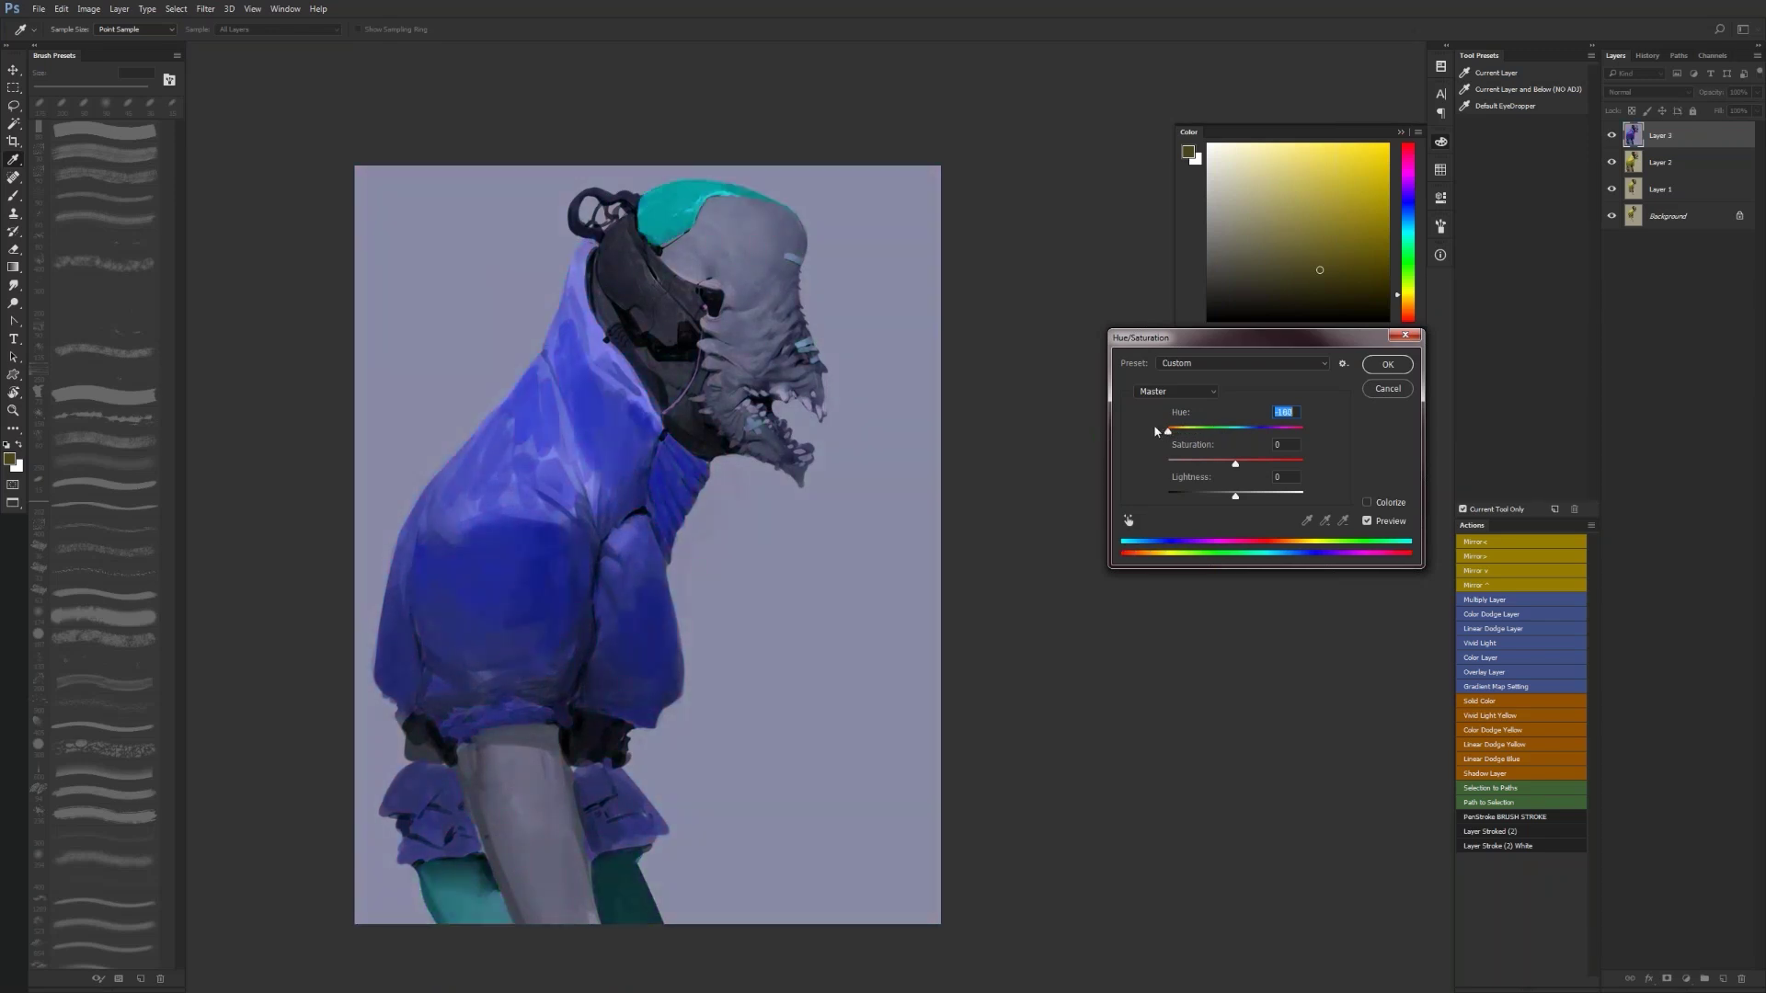
left_click(1387, 391)
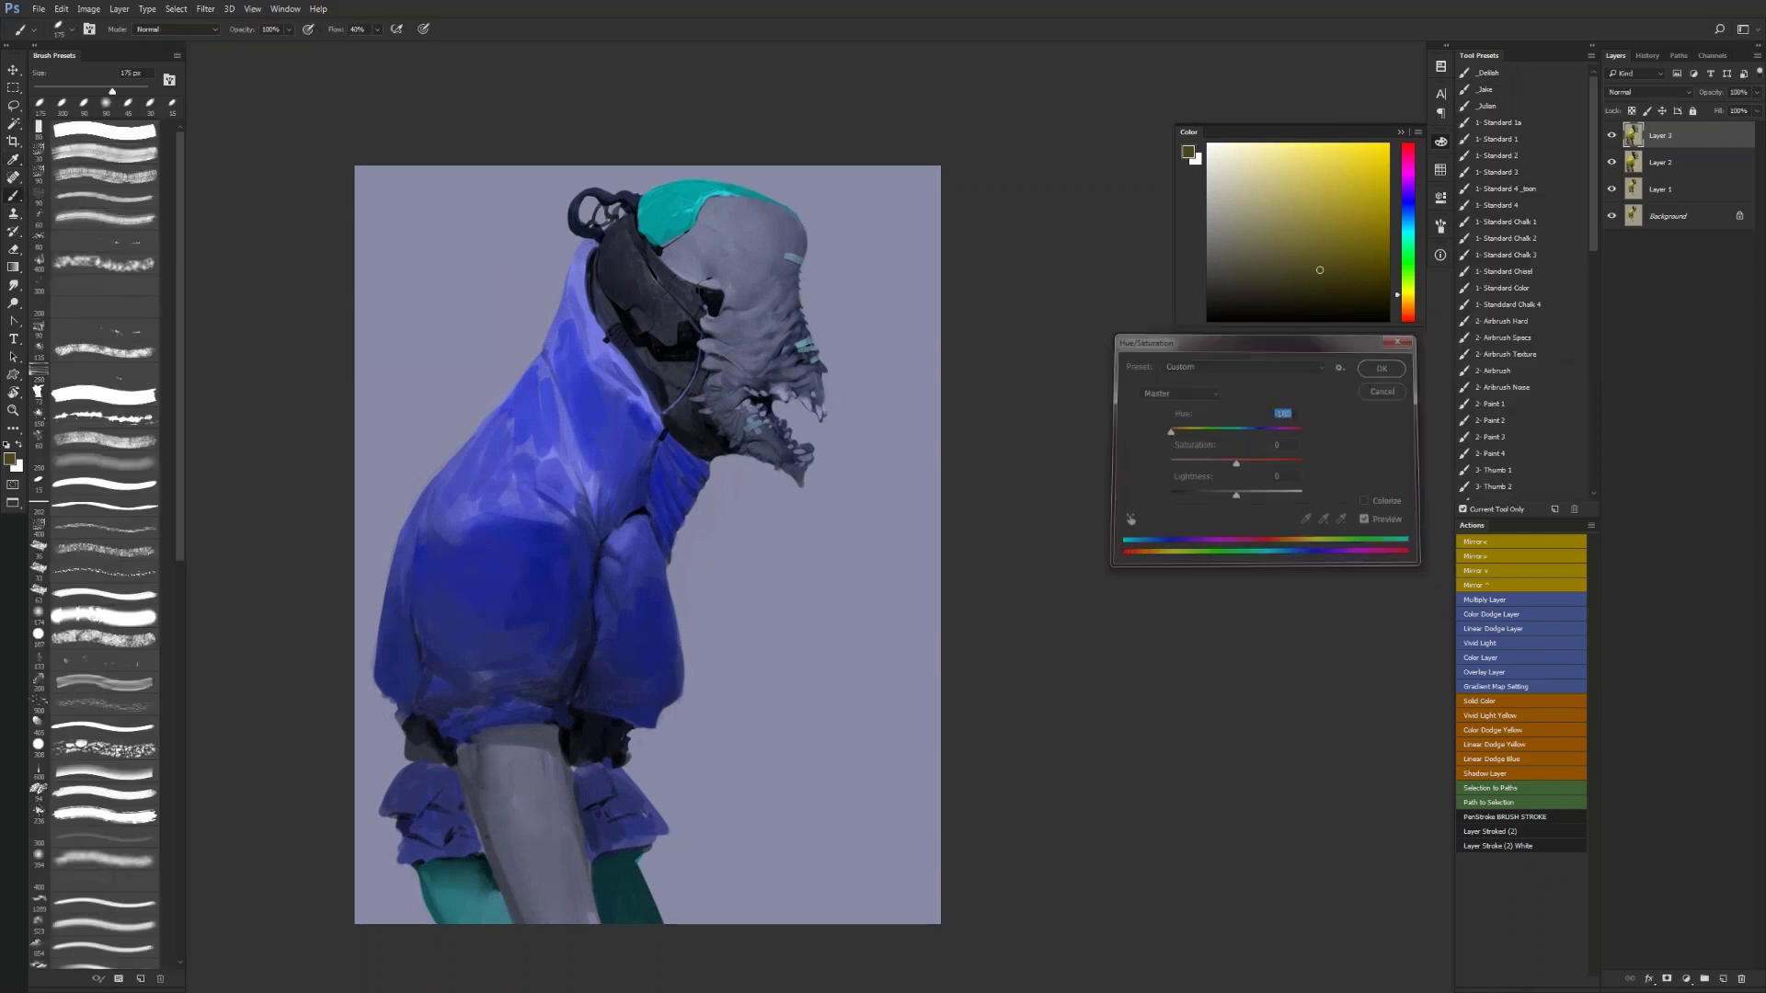
- Paint loose vertical grey strokes into the background in front of the creature's sleeve and arm, softening them with sampled tones
key("z")
mouse_move(843, 605)
left_mouse_down()
mouse_move(874, 619)
mouse_move(1100, 521)
left_mouse_up()
mouse_move(978, 602)
left_mouse_down()
mouse_move(879, 591)
mouse_move(930, 738)
mouse_move(912, 680)
left_mouse_up()
key("b")
left_click(769, 688, "alt")
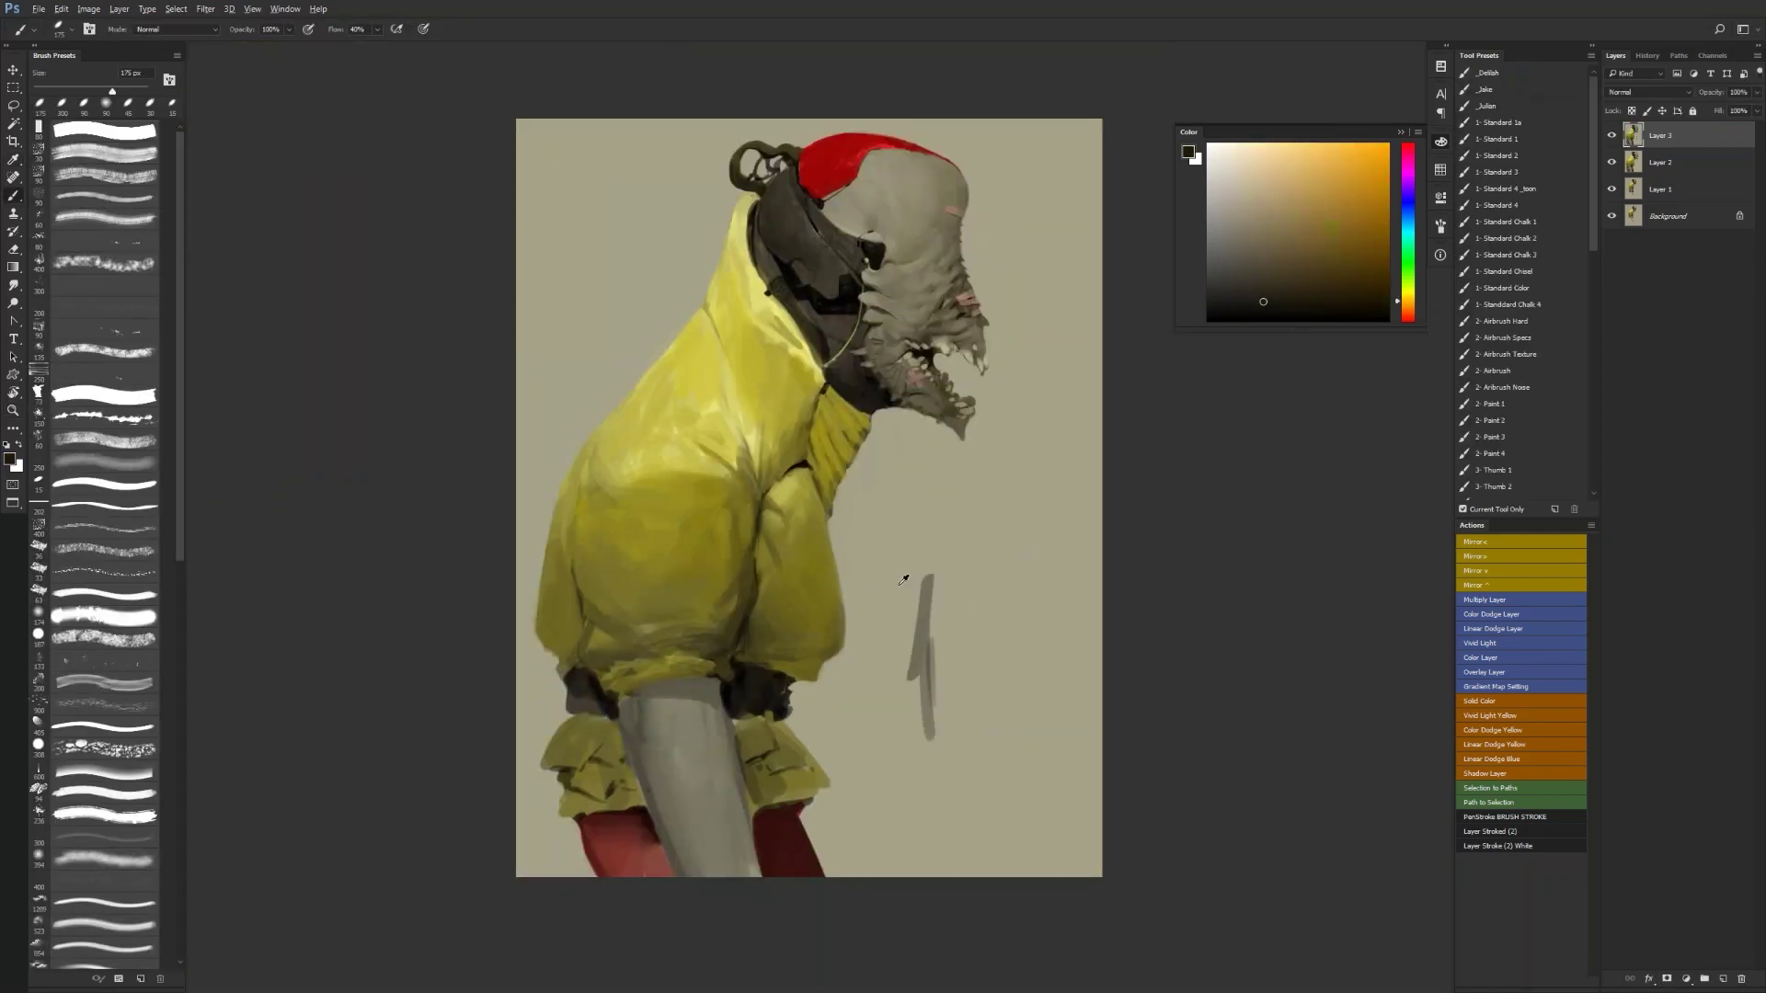
left_click_drag(908, 548, 906, 679)
left_click_drag(928, 561, 922, 676)
left_click(903, 591, "alt")
mouse_move(910, 549)
left_mouse_down()
mouse_move(906, 649)
mouse_move(934, 701)
mouse_move(928, 644)
mouse_move(857, 713)
mouse_move(853, 683)
mouse_move(828, 756)
left_mouse_up()
left_click(911, 682, "alt")
left_click_drag(861, 681, 891, 857)
left_click_drag(925, 708, 935, 863)
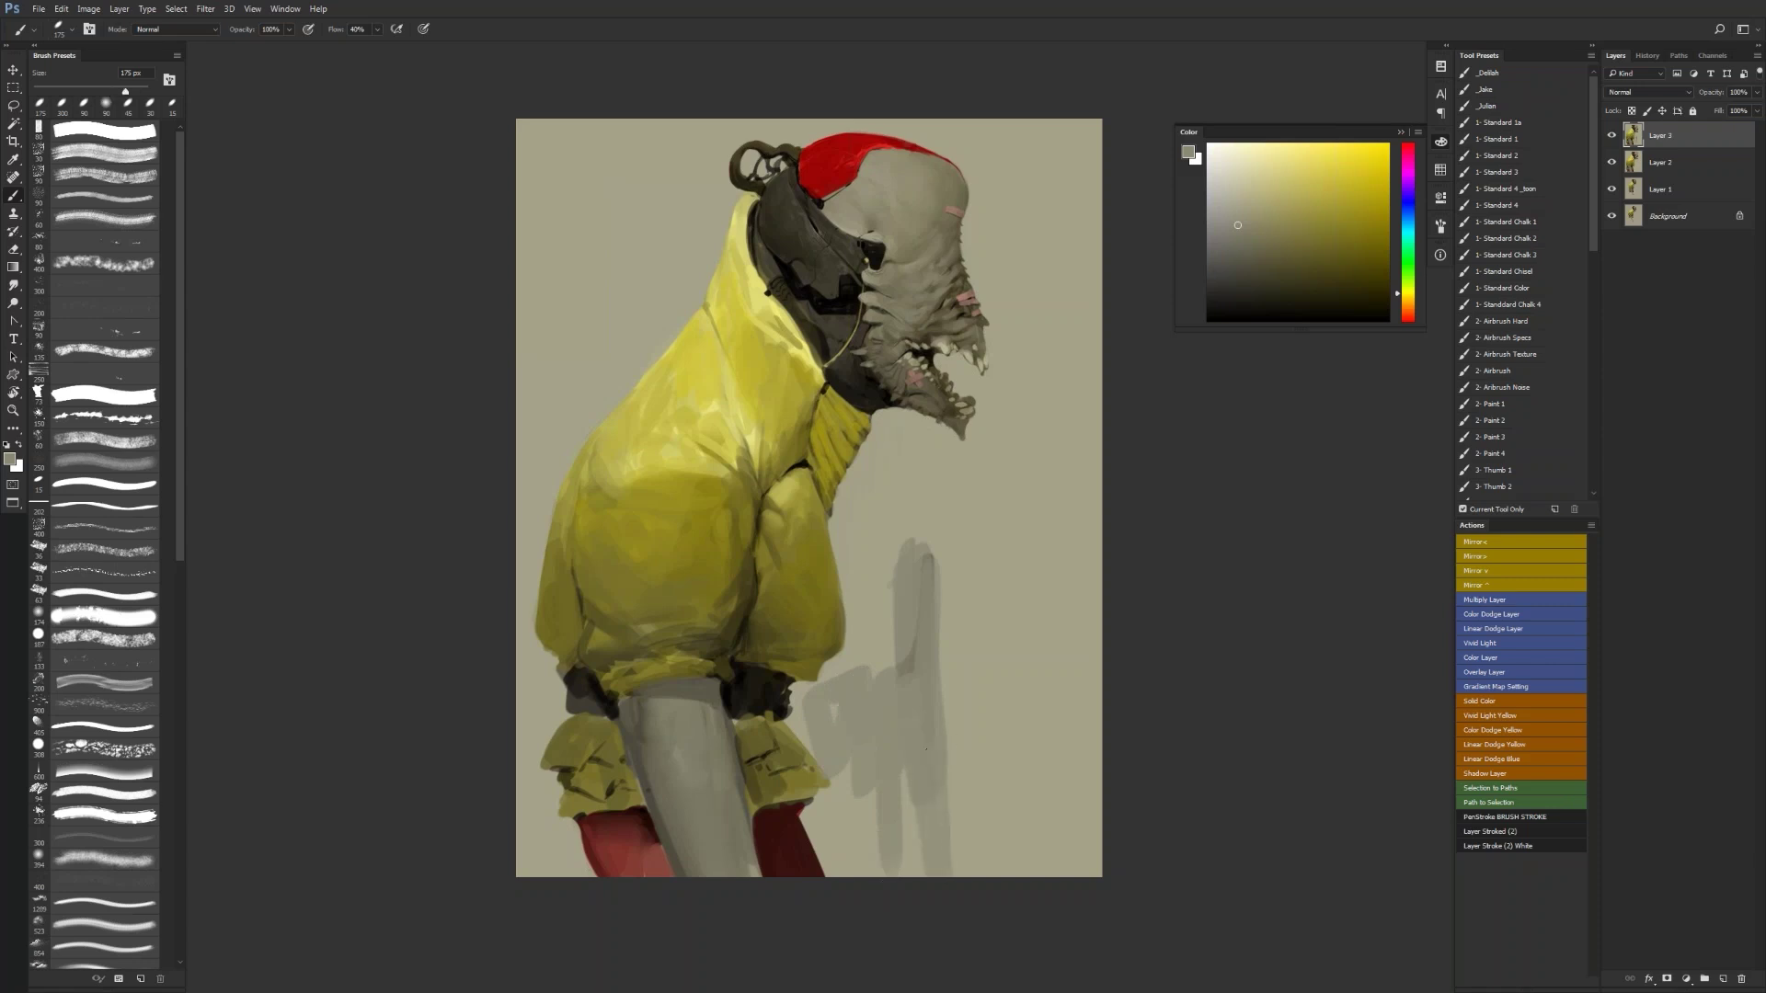
- Enlarge the brush and blend sampled grey-beige tones broadly over the background in front of and behind the creature
key("bracketright")
key("bracketright")
key("bracketright")
key("bracketright")
key("bracketright")
mouse_move(977, 589)
left_mouse_down()
mouse_move(964, 717)
mouse_move(986, 828)
left_mouse_up()
mouse_move(947, 521)
left_mouse_down()
mouse_move(1040, 749)
mouse_move(1064, 715)
mouse_move(1086, 584)
left_mouse_up()
left_click(879, 509, "alt")
mouse_move(920, 570)
left_mouse_down()
mouse_move(930, 536)
mouse_move(975, 619)
mouse_move(1030, 575)
left_mouse_up()
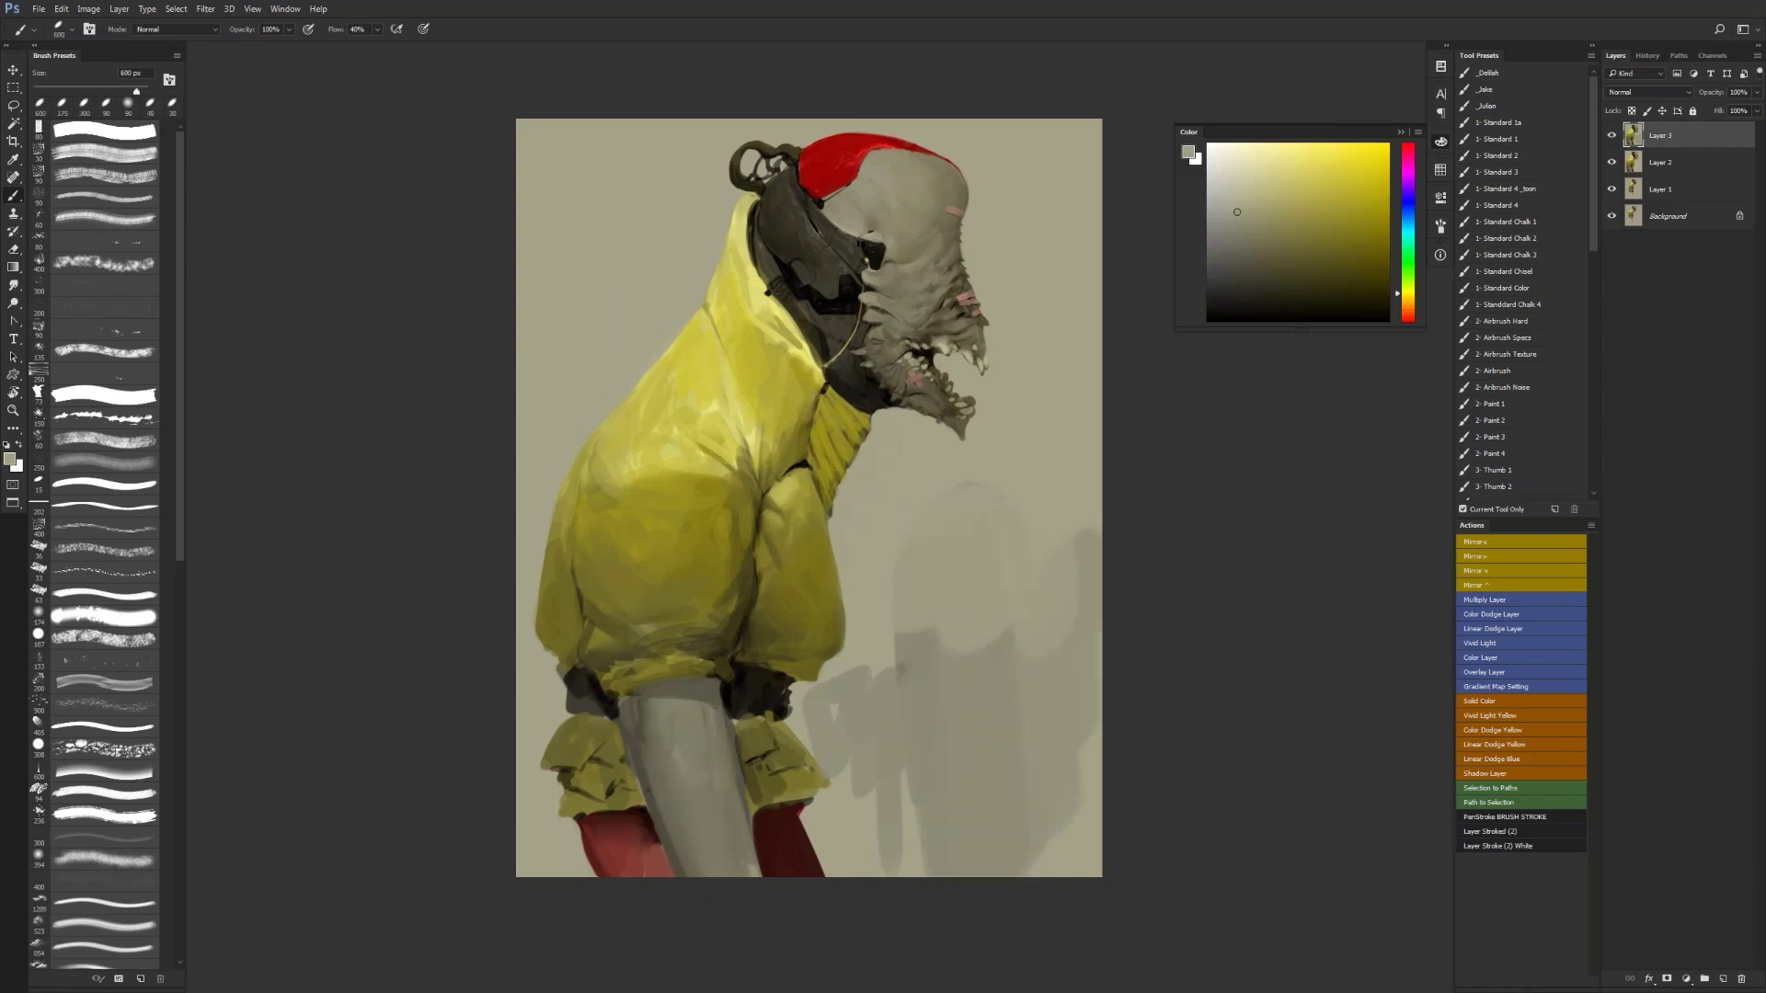
mouse_move(1058, 648)
left_mouse_down()
mouse_move(1021, 727)
mouse_move(924, 708)
mouse_move(917, 756)
mouse_move(958, 690)
mouse_move(1058, 828)
mouse_move(883, 828)
mouse_move(854, 781)
left_mouse_up()
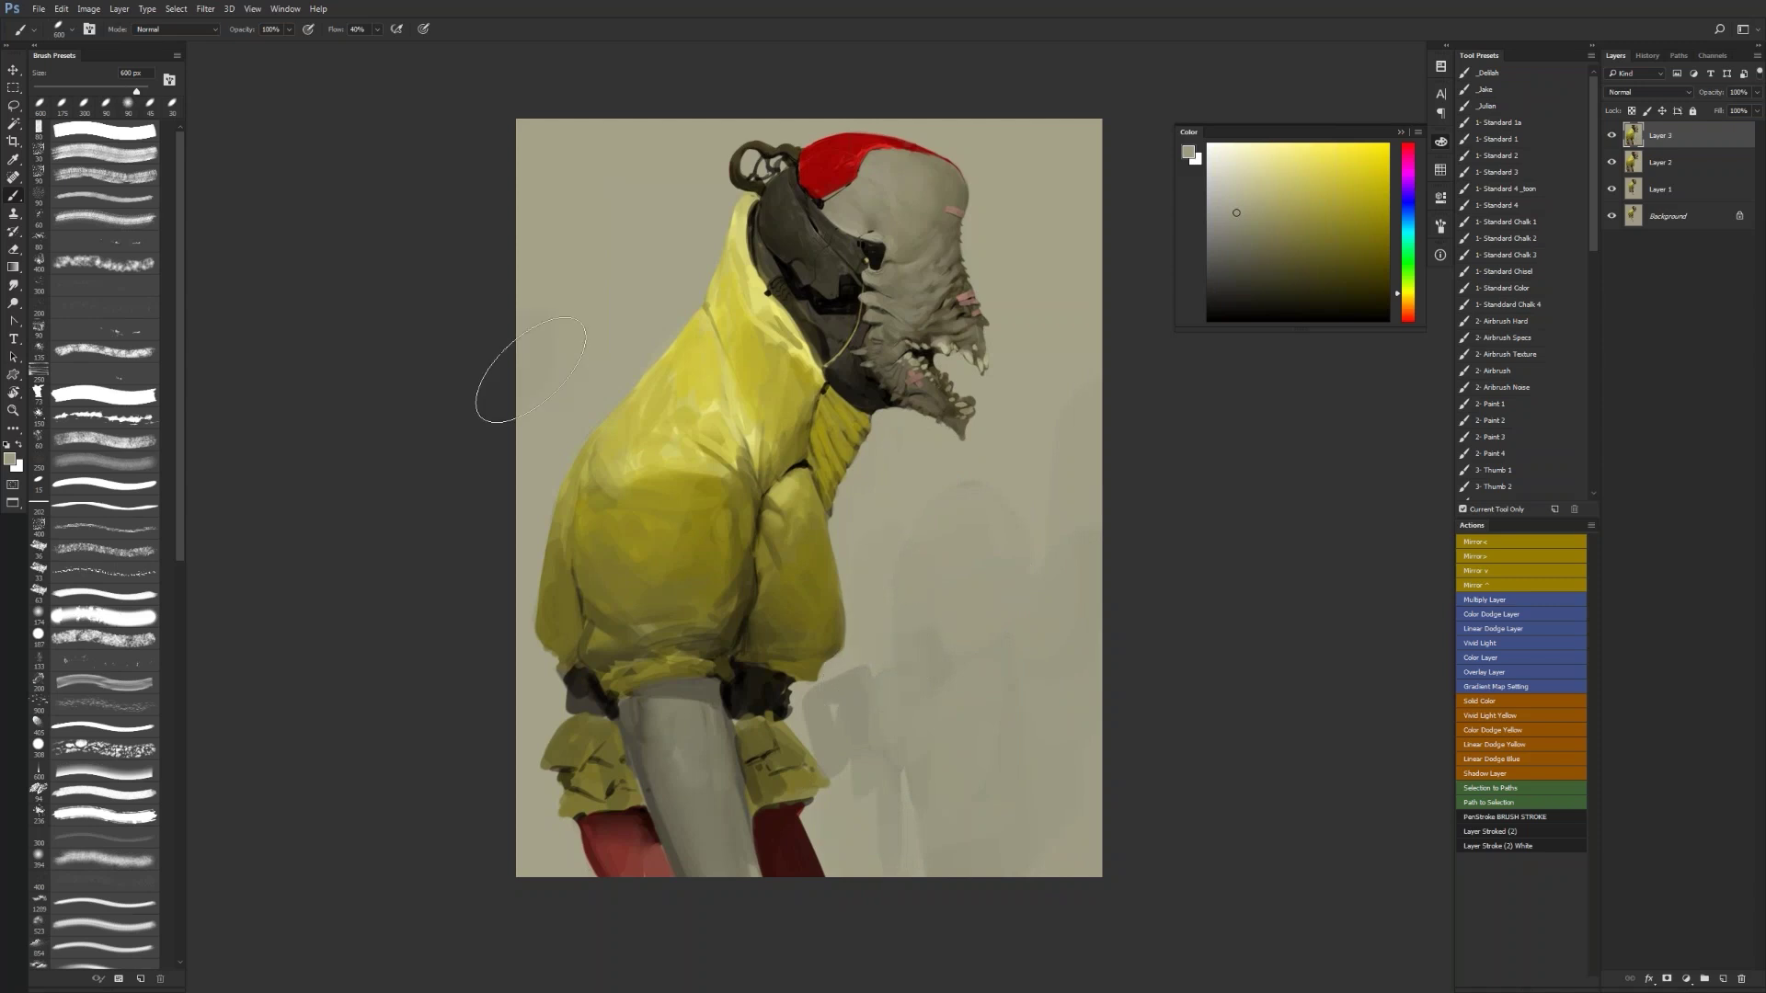
mouse_move(567, 359)
left_mouse_down()
mouse_move(557, 281)
mouse_move(593, 156)
left_mouse_up()
mouse_move(1056, 102)
left_mouse_down()
mouse_move(1020, 261)
mouse_move(1059, 485)
left_mouse_up()
- Darken the lower part of the painting with an upward black-to-transparent gradient
key("g")
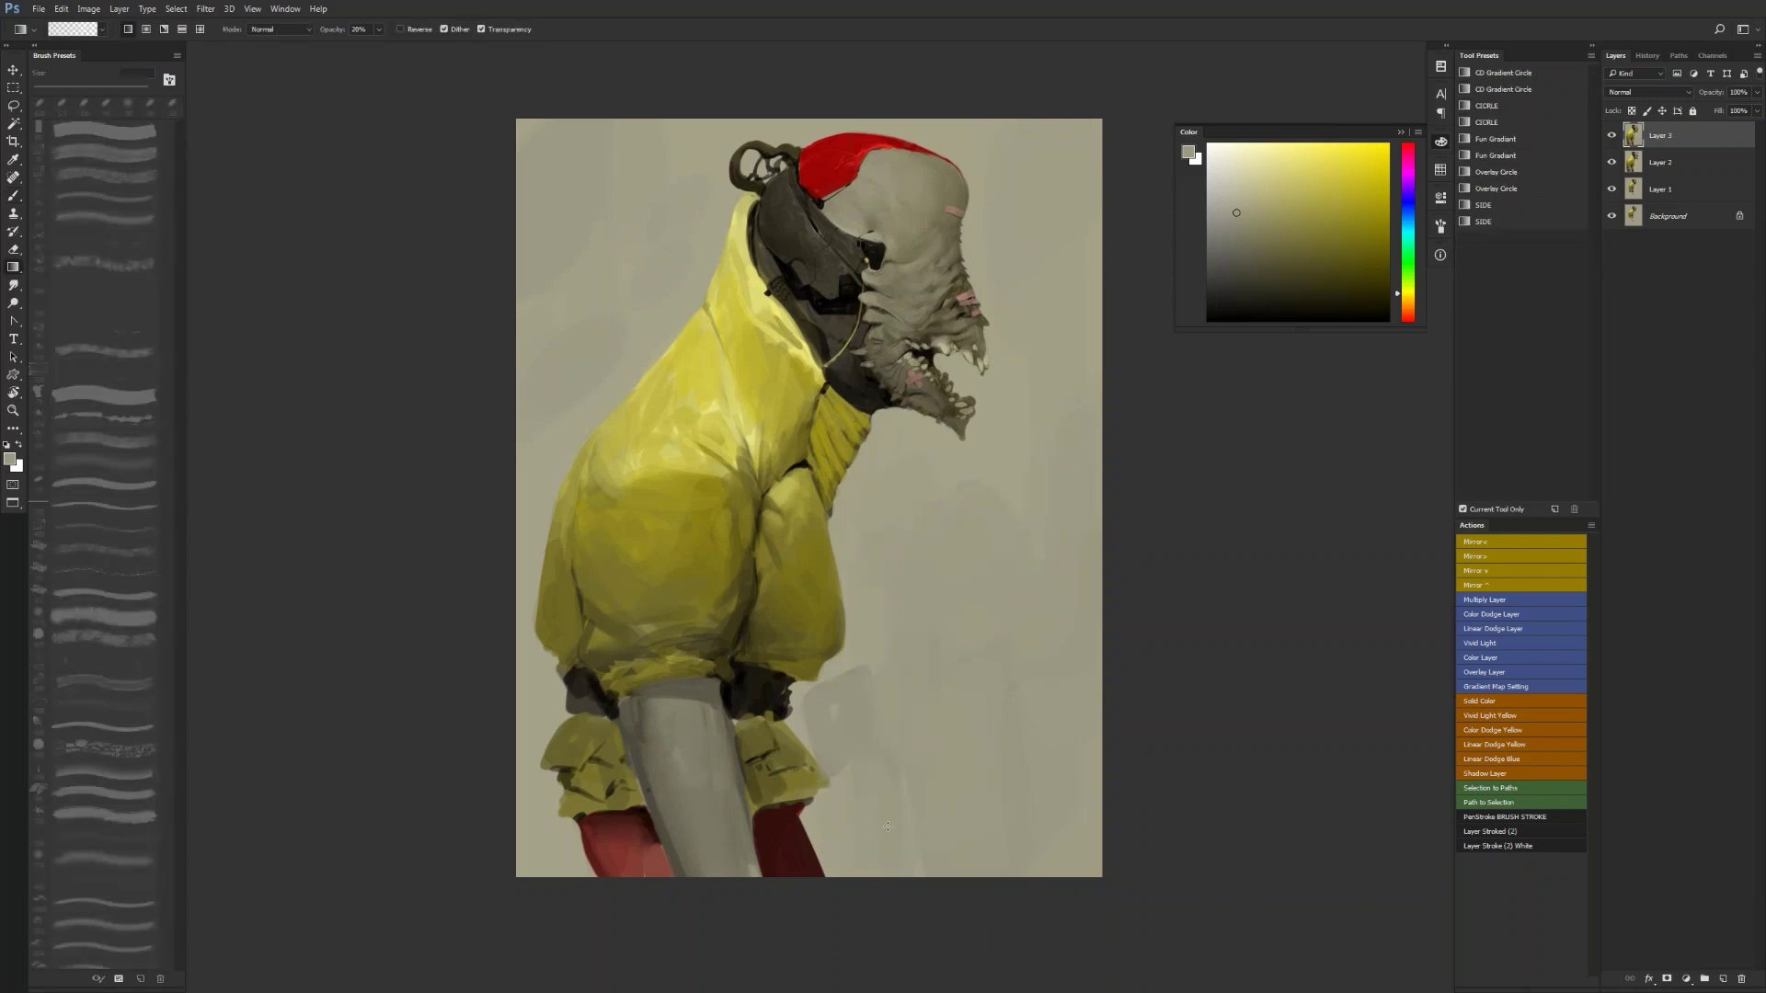
key("d")
left_click_drag(874, 923, 836, 502)
key("ctrl+z")
key("ctrl+z")
left_click_drag(857, 911, 884, 450)
key("ctrl+z")
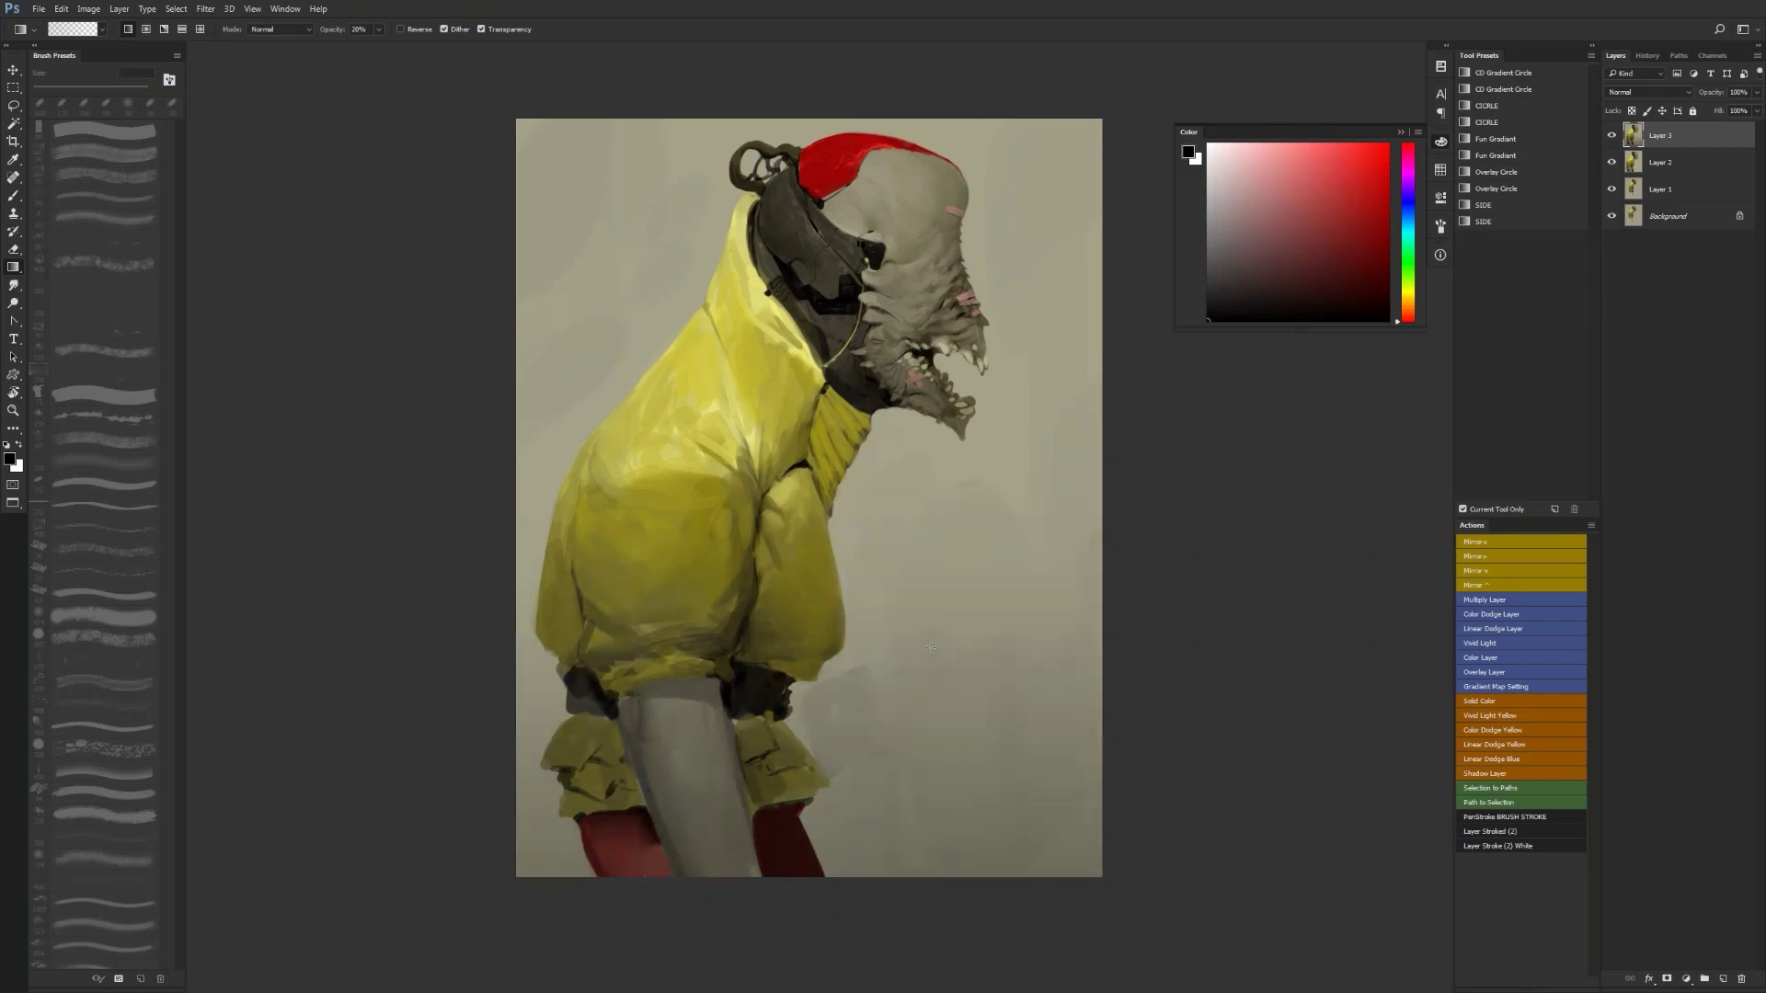
- Bring back the standard screen view, flip the canvas and refine the upper jaw with a sampled olive grey
key("f")
key("f")
key("ctrl+shift+h")
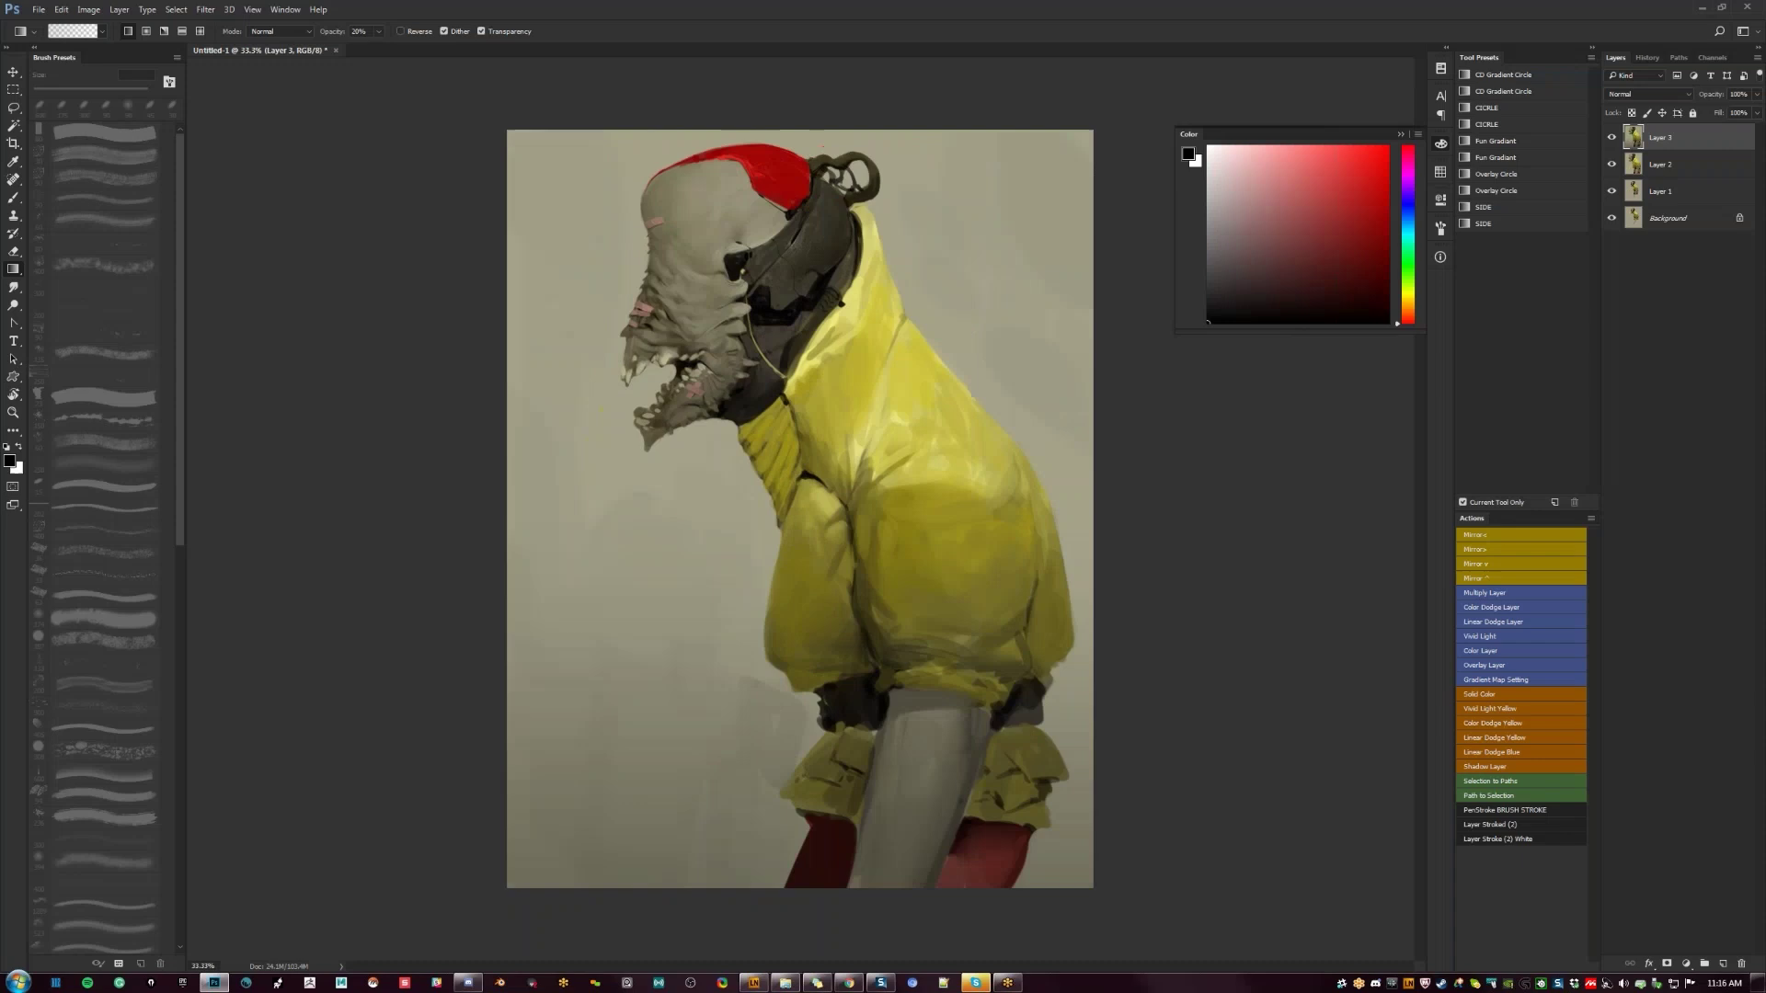
key("b")
scroll(703, 294, "up", 1)
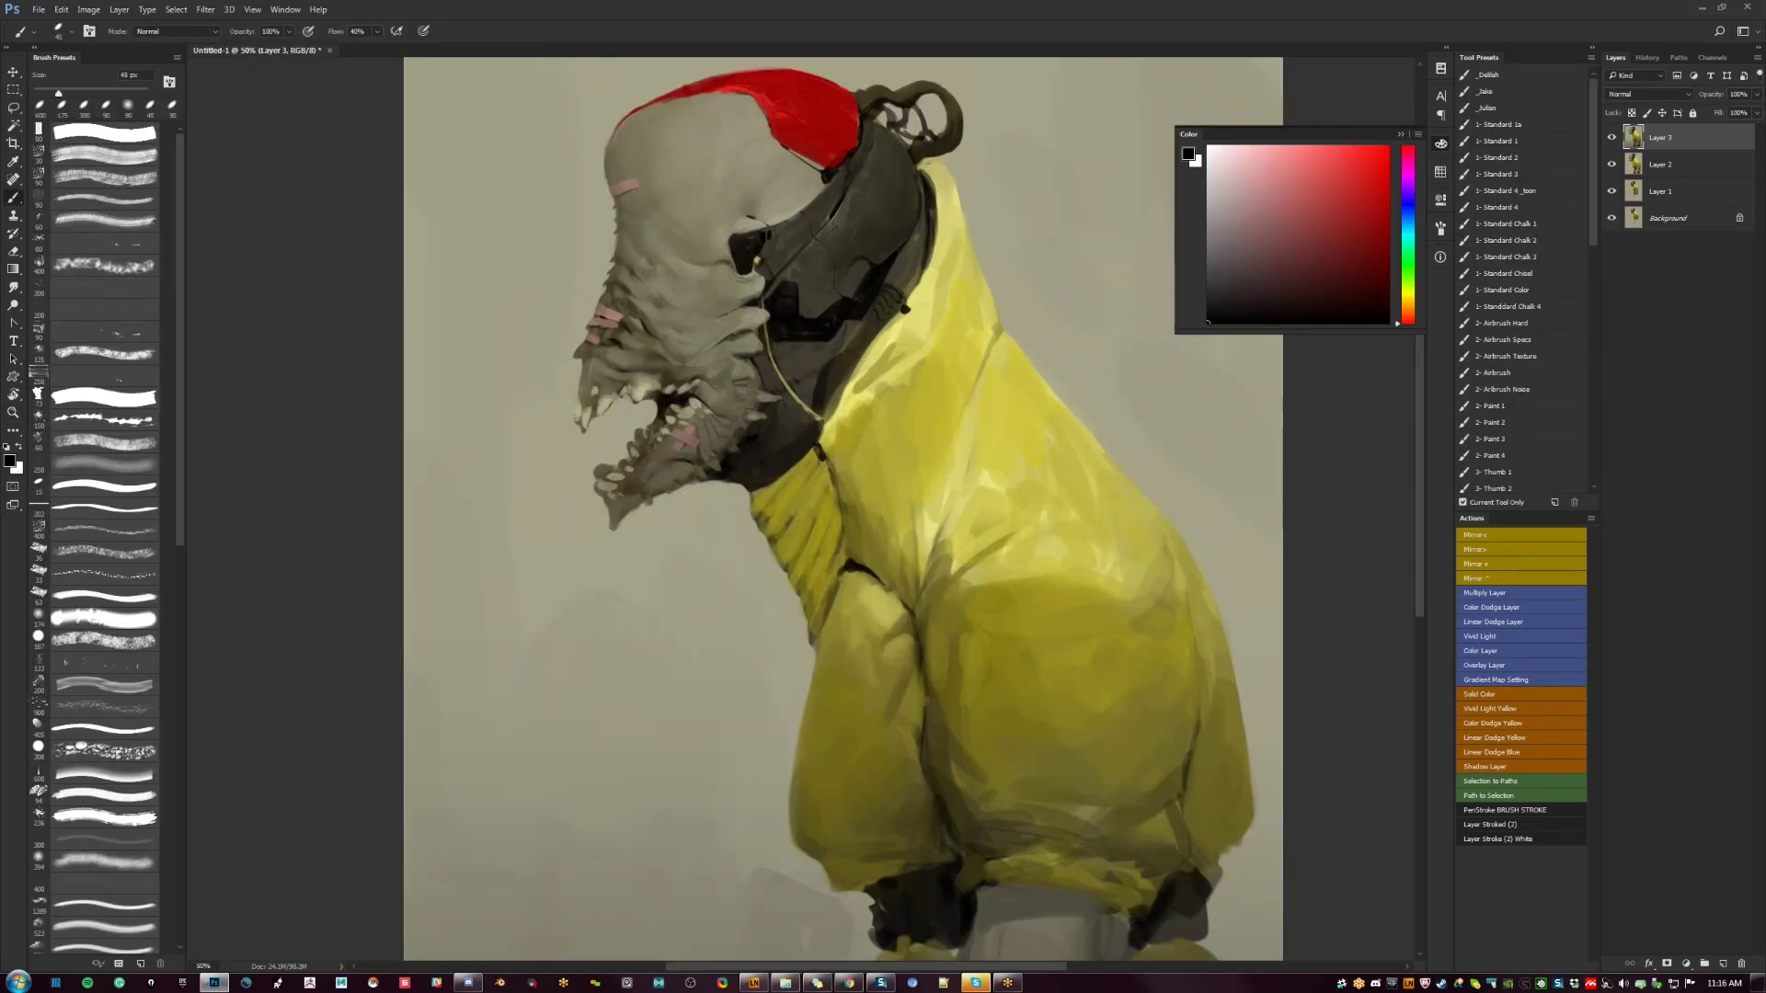
left_click(592, 350, "alt")
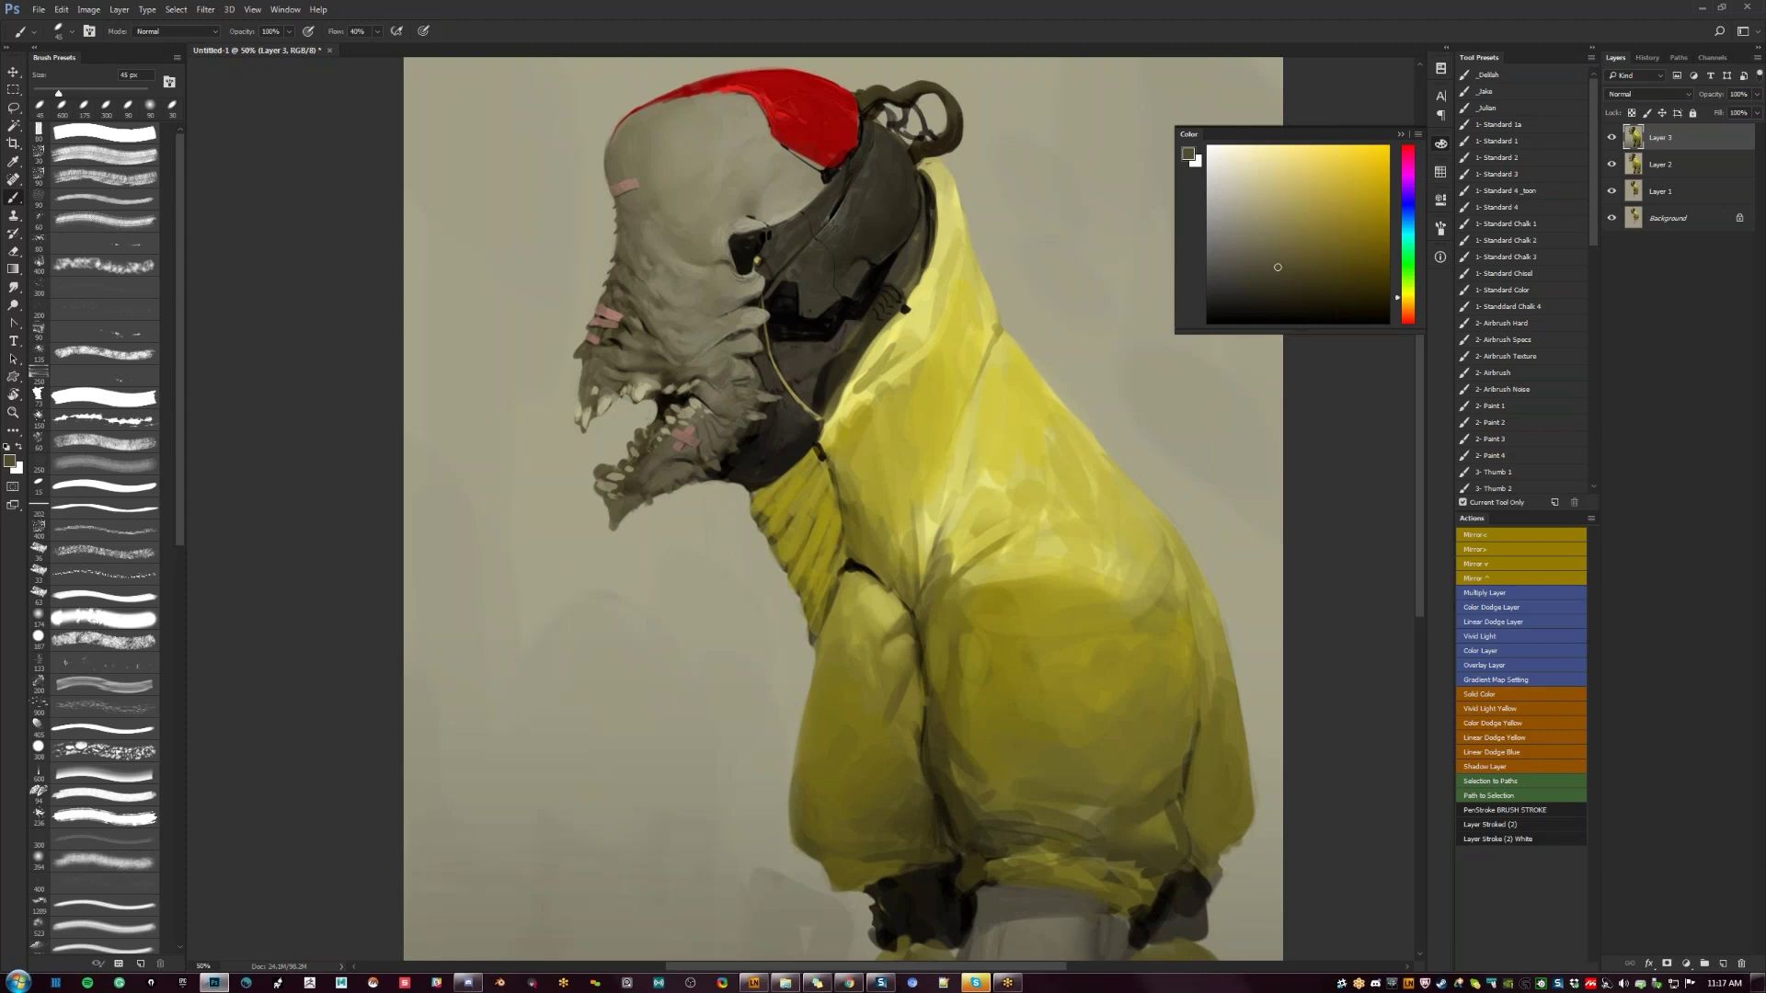
- Flip the canvas back and shade the forehead beside the pink bandage with a larger brush and sampled greys
key("ctrl+shift+h")
left_click_drag(914, 469, 647, 562)
key("]")
key("]")
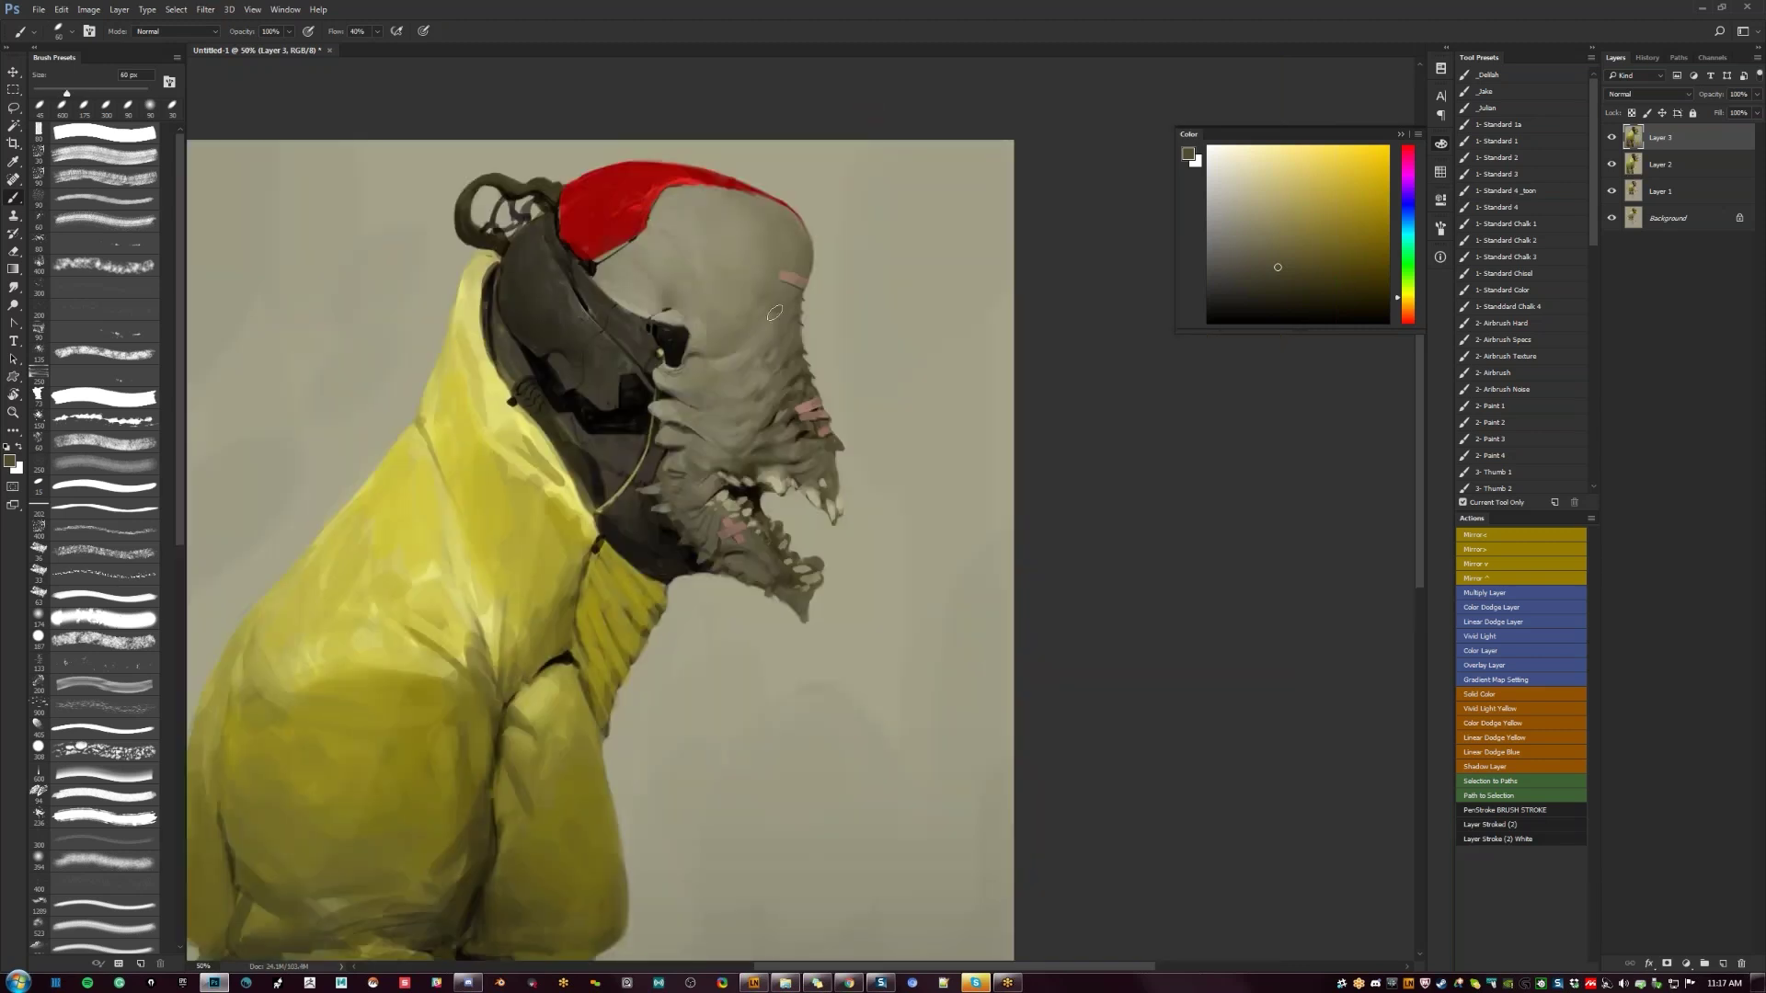
left_click(776, 312)
left_click(781, 303, "alt")
left_click(751, 305, "alt")
- Smudge the forehead shading and blend the brow above the eye socket with sampled greys
key("r")
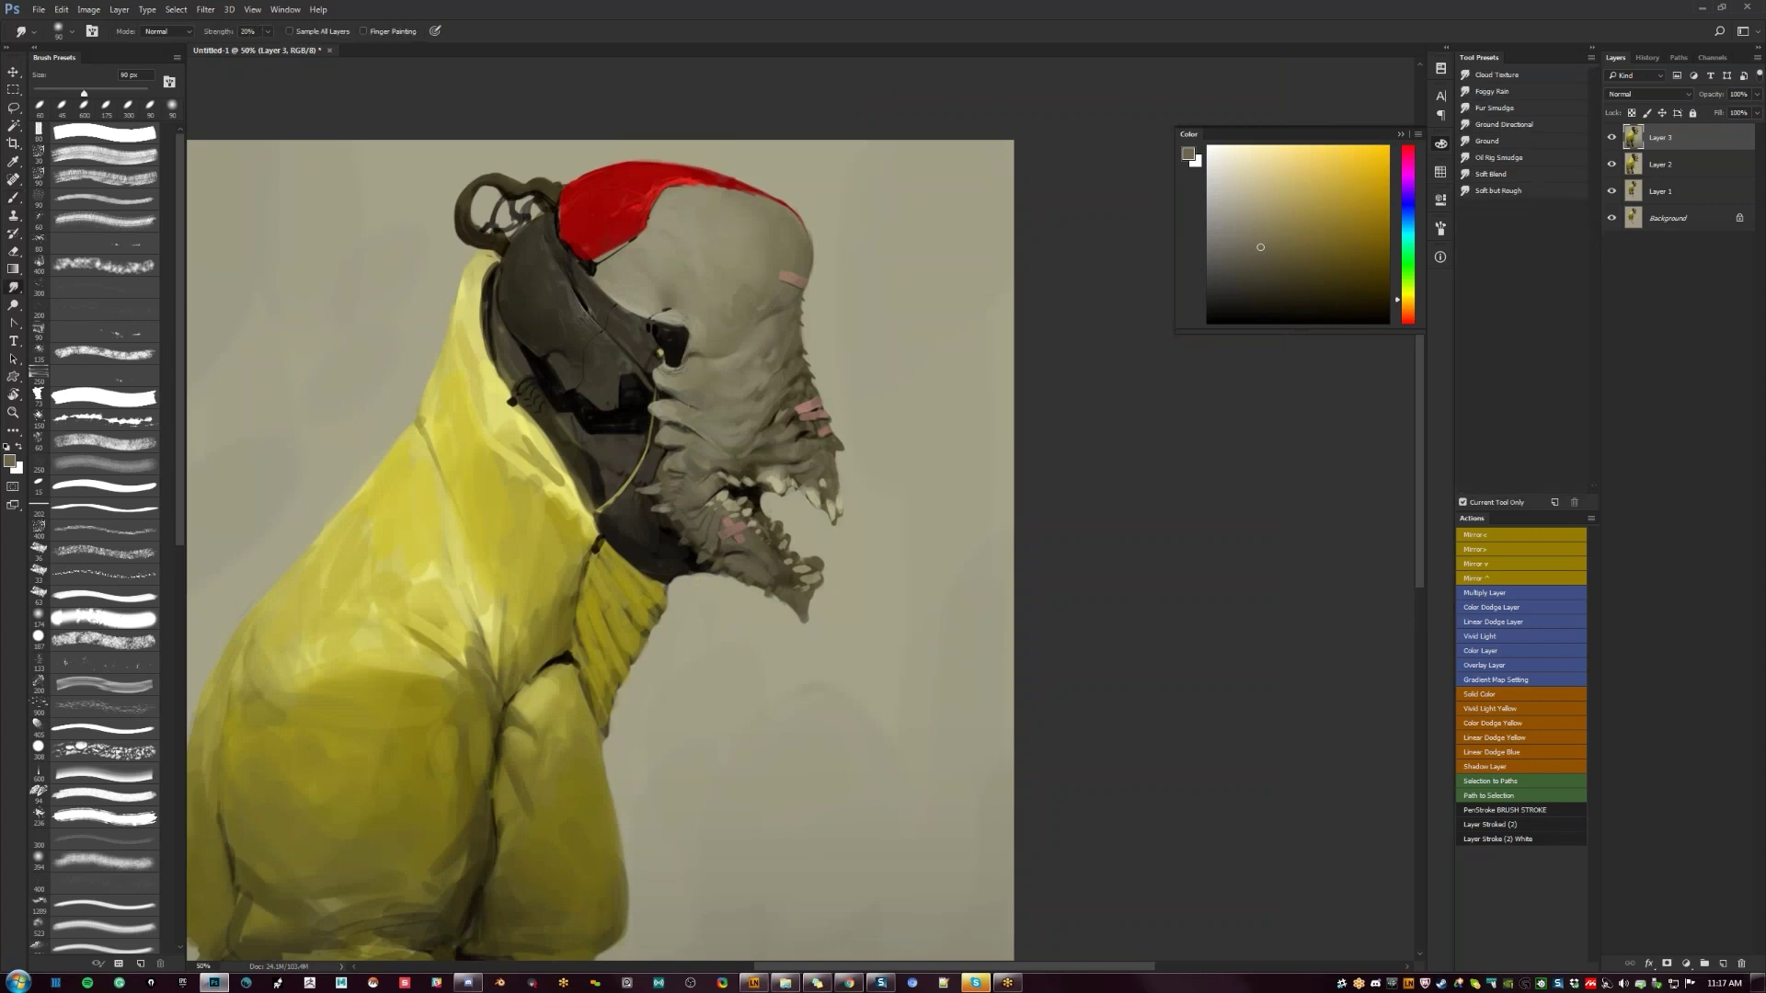
left_click(737, 297)
key("b")
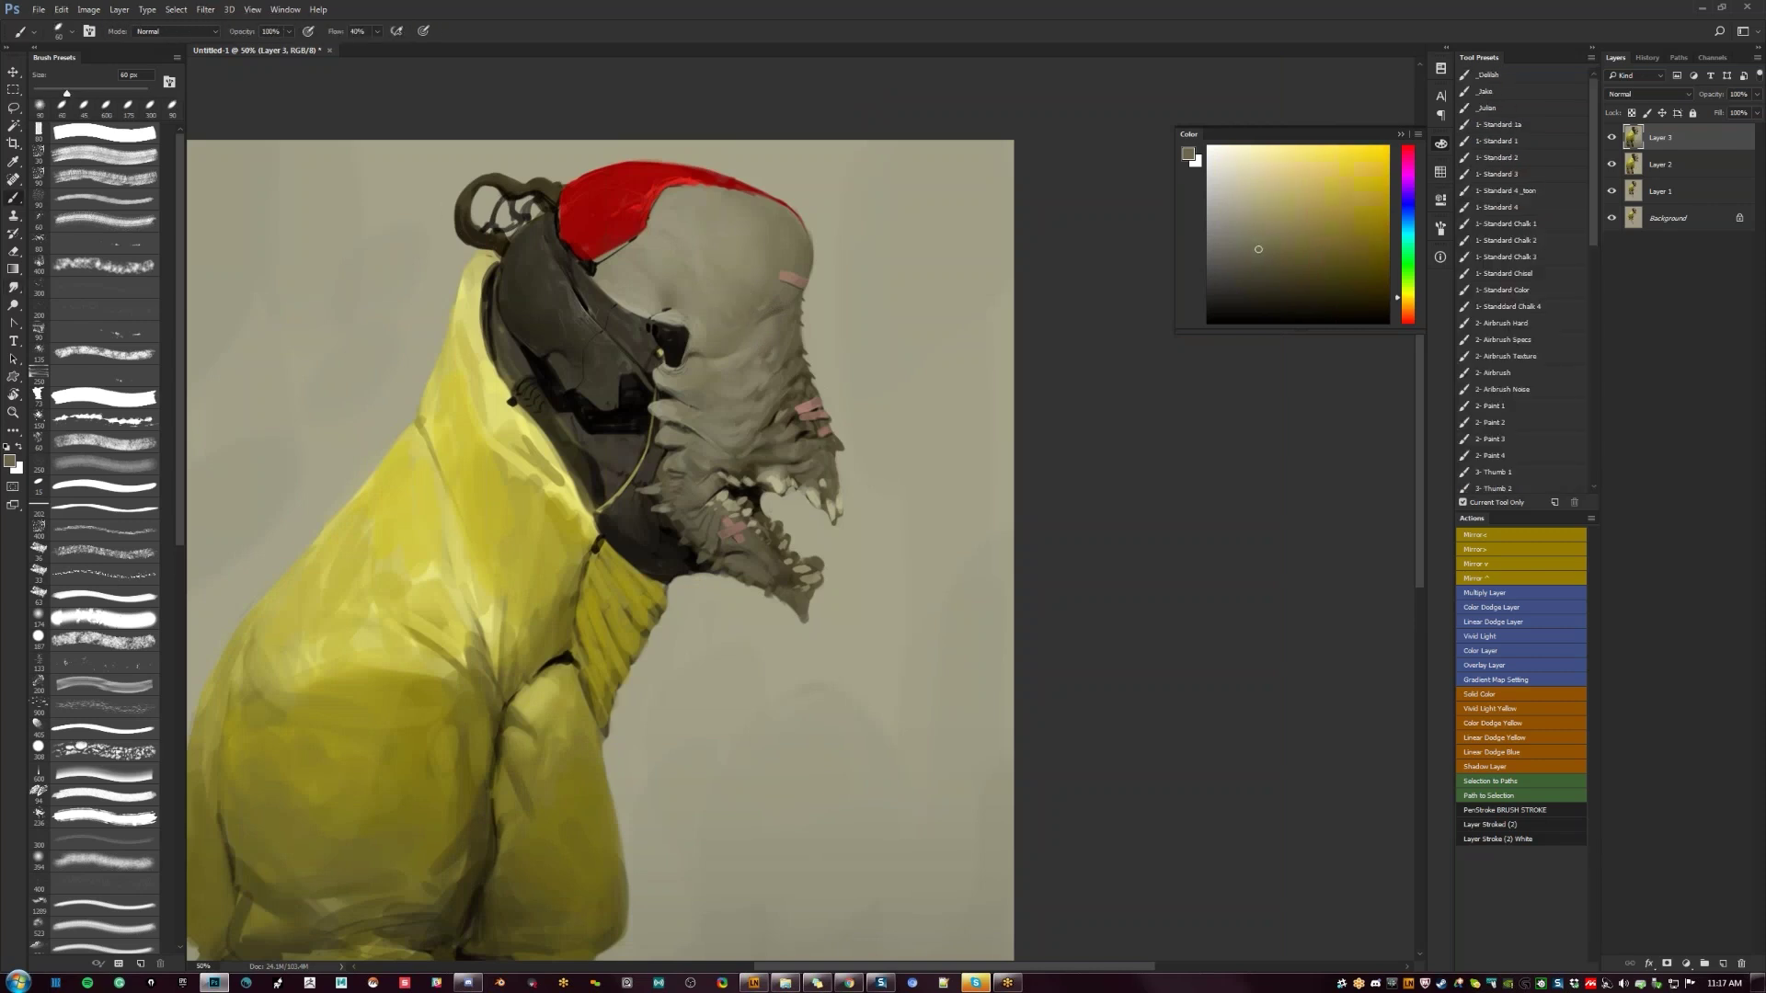
left_click(695, 300, "alt")
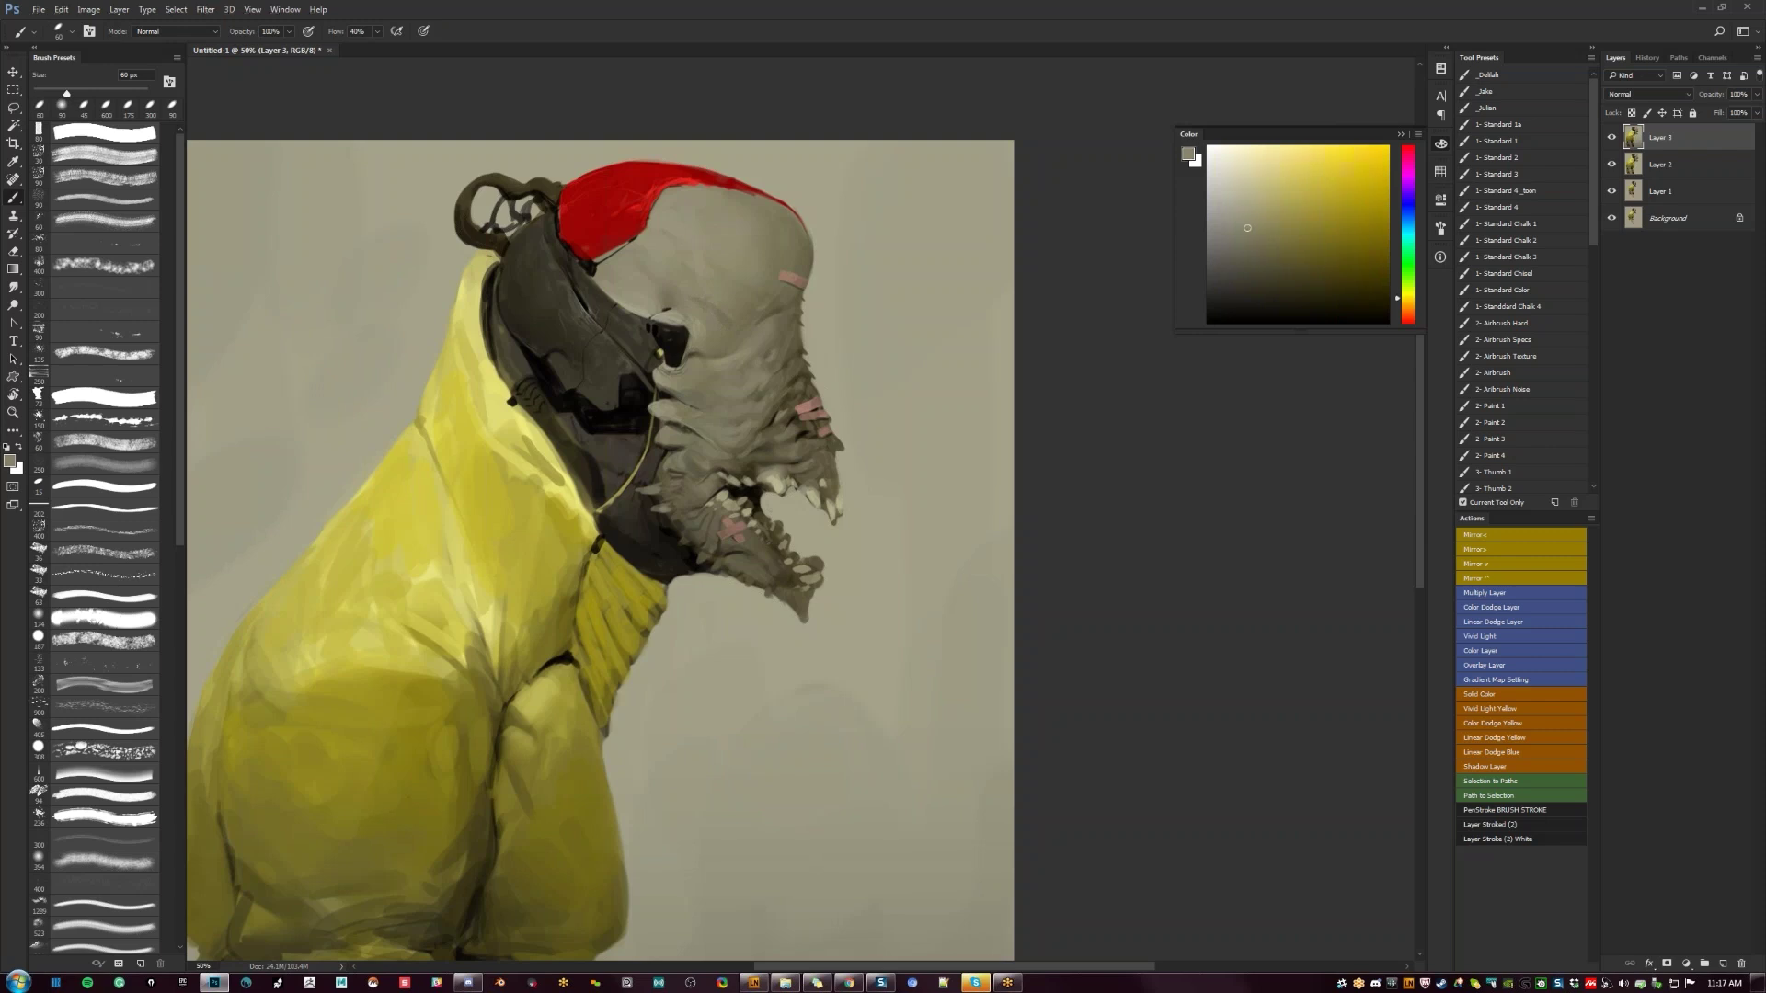
left_click(664, 318, "alt")
left_click(672, 311, "alt")
left_click_drag(677, 317, 701, 309)
left_click(688, 306, "alt")
- Check the mirrored figure and touch up the face around the eye with a light beige sampled from the head
key("z")
left_click(668, 324, "alt")
left_click(668, 323, "alt")
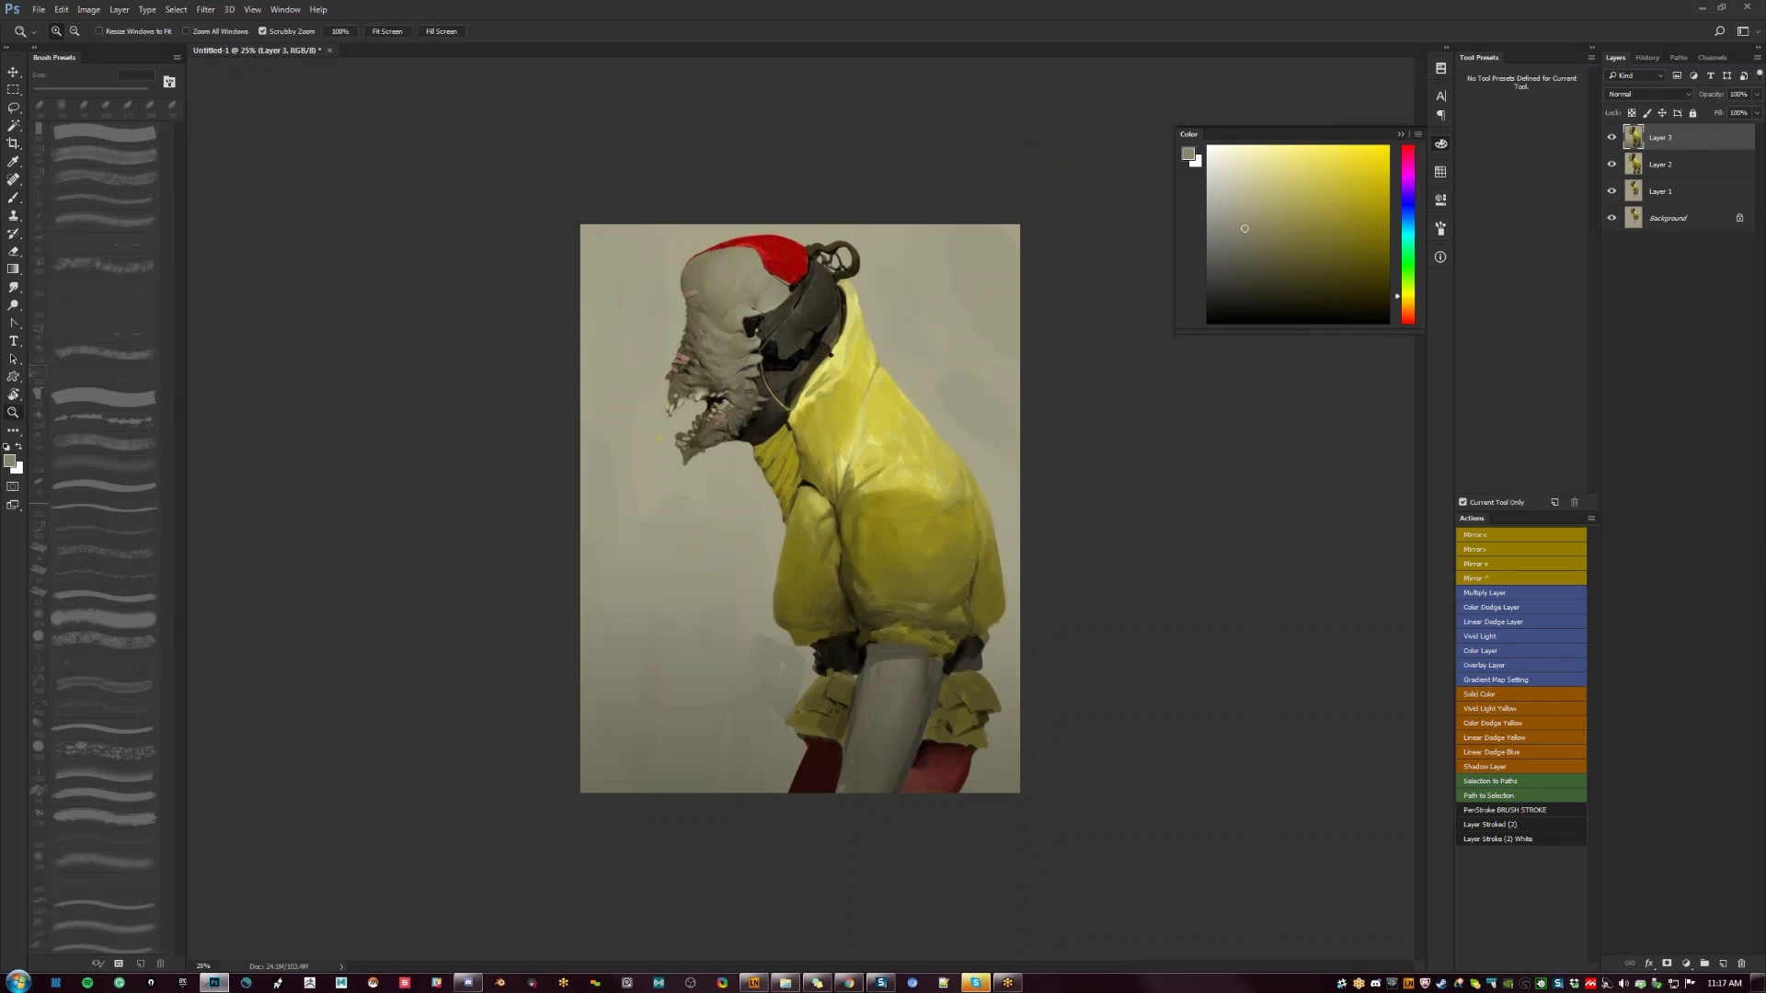
left_click(772, 403)
left_click(772, 403)
left_click(745, 419)
key("b")
left_click(726, 154, "alt")
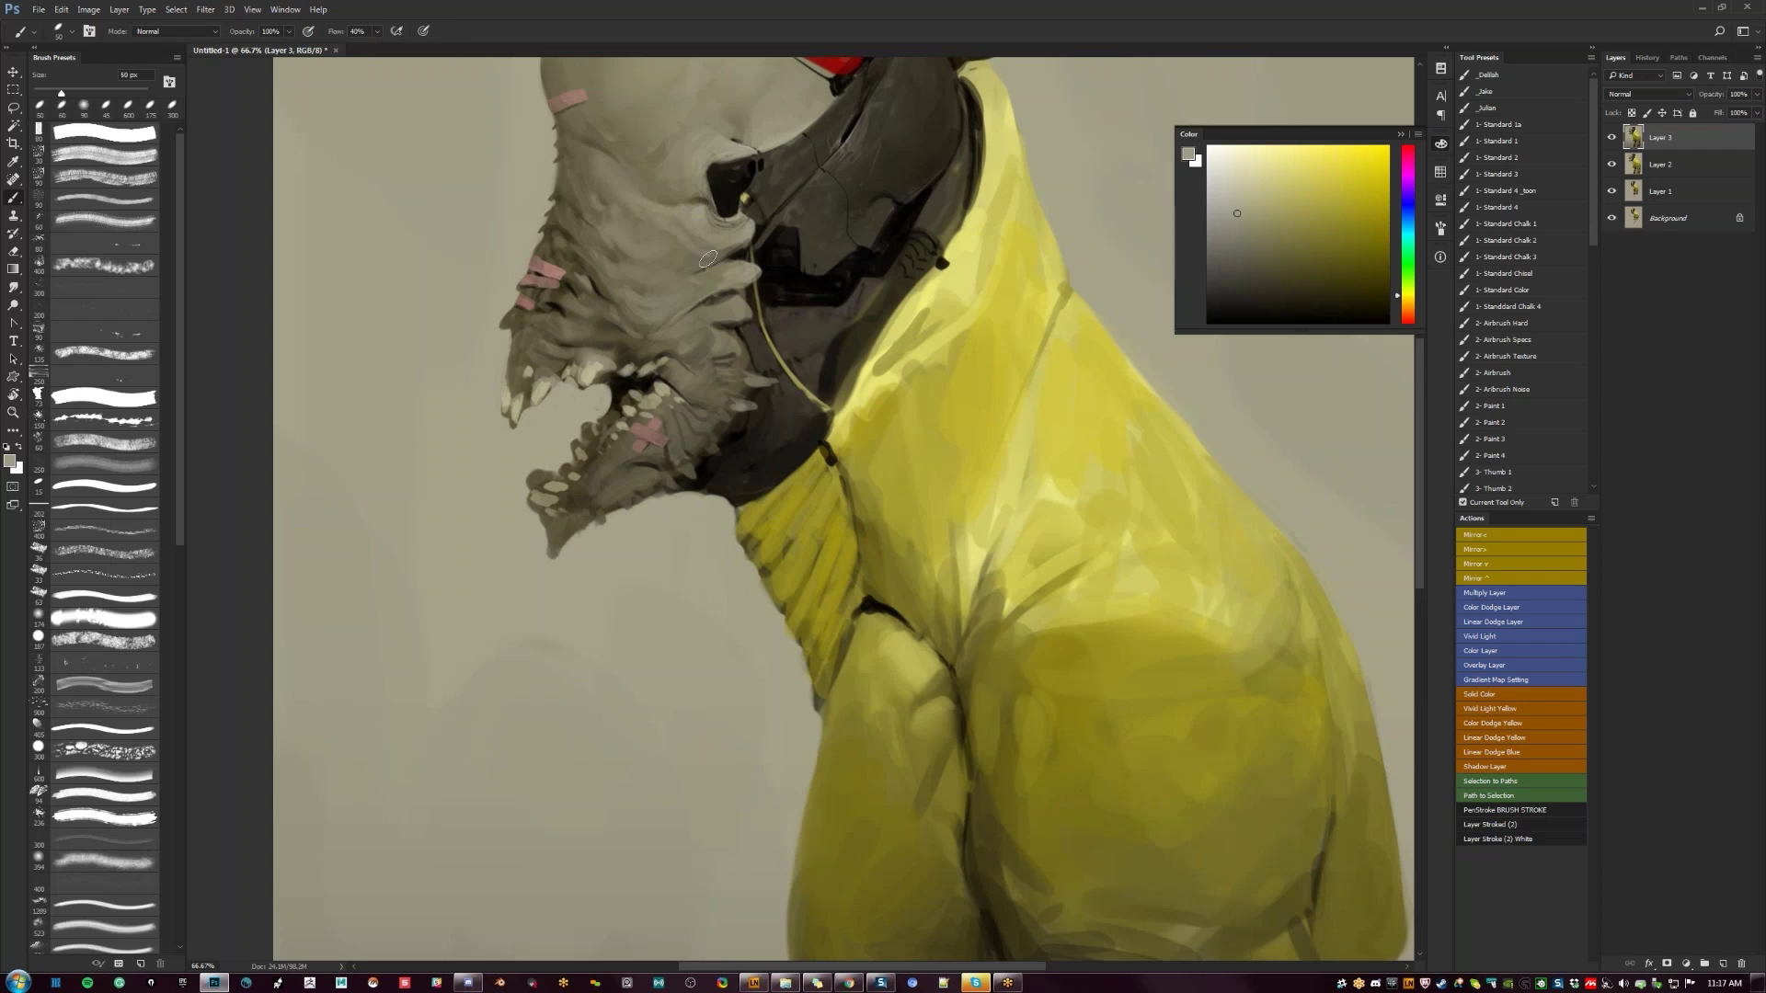
- Flip the canvas back and paint a small black accent where the cheek meets the dark mask below the eye
key("d")
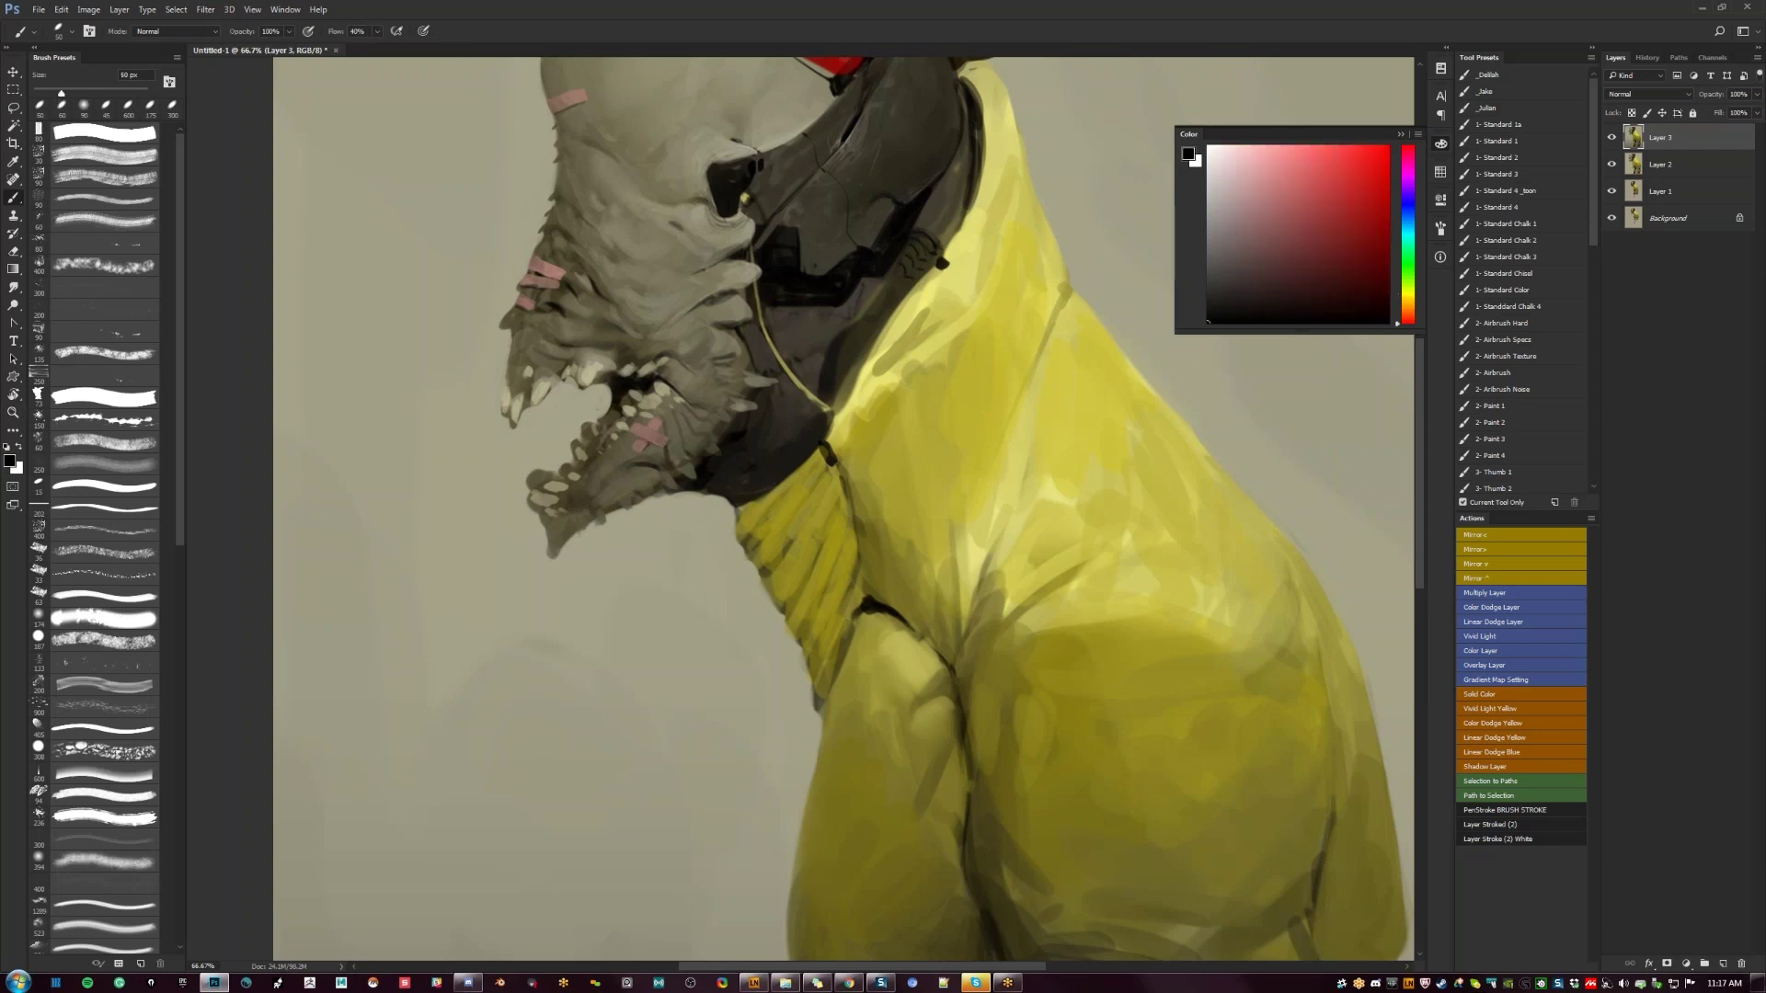
key("z")
left_click(711, 299, "alt")
left_click(711, 299, "alt")
key("ctrl+shift+h")
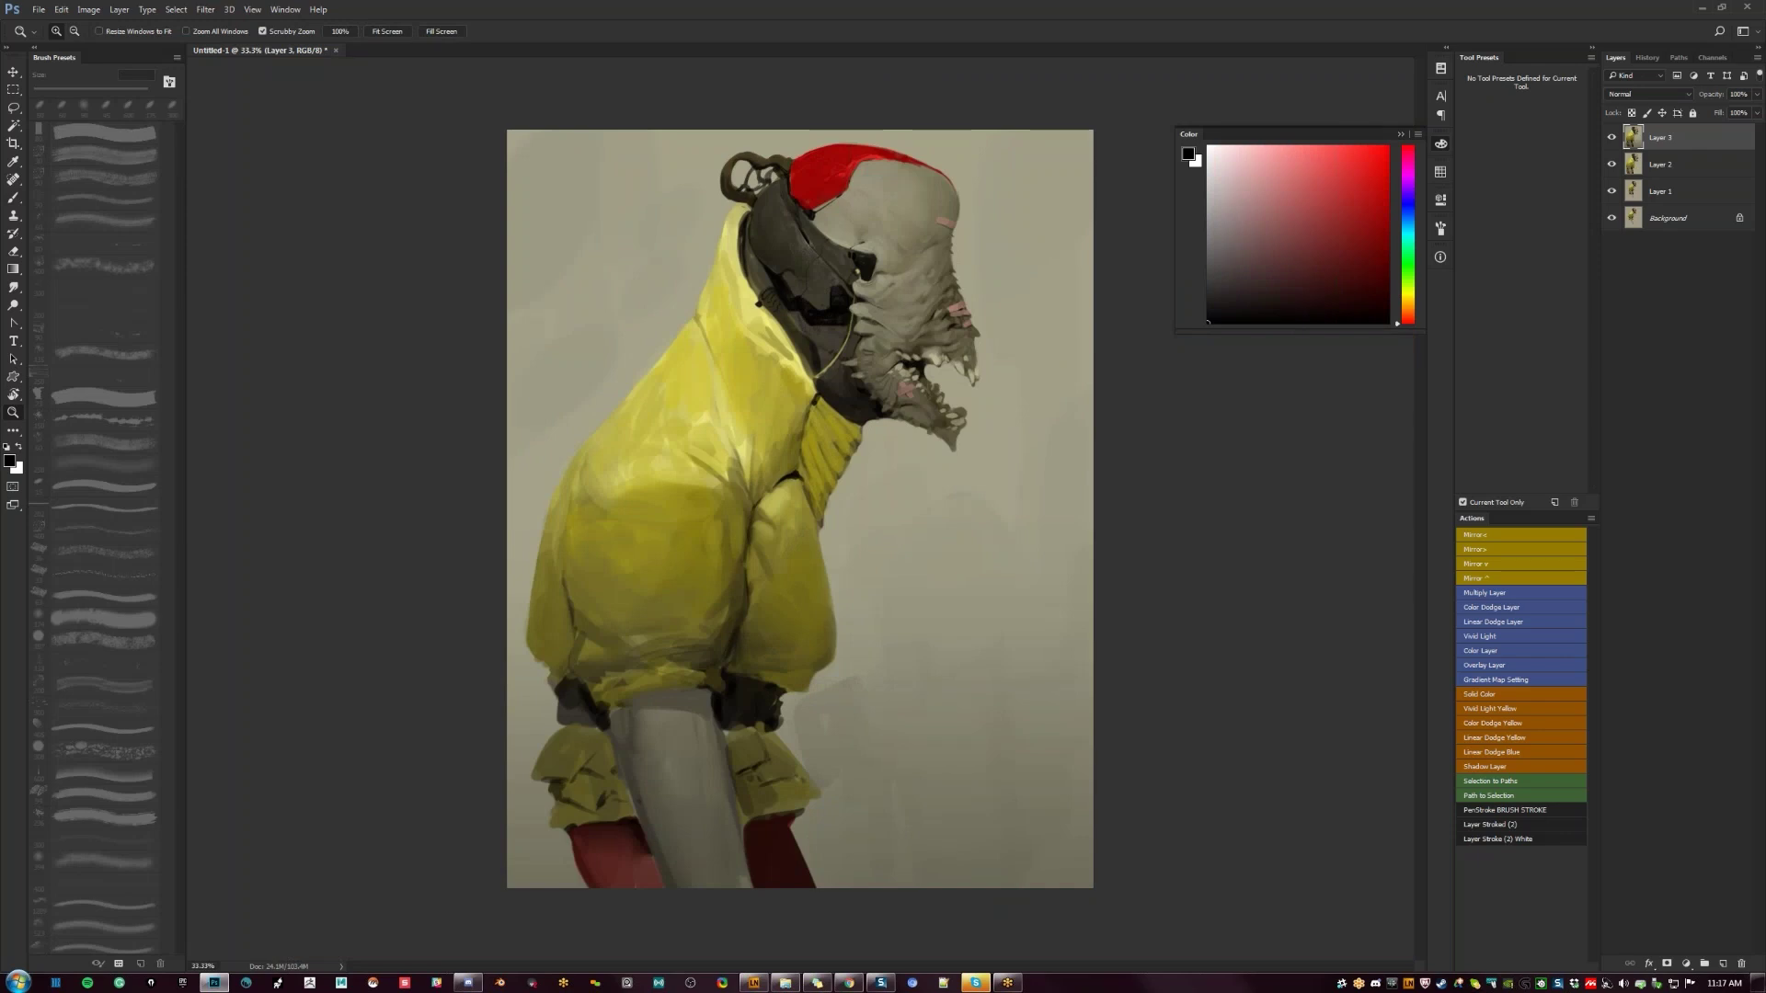
left_click(874, 313)
left_click(874, 312)
key("b")
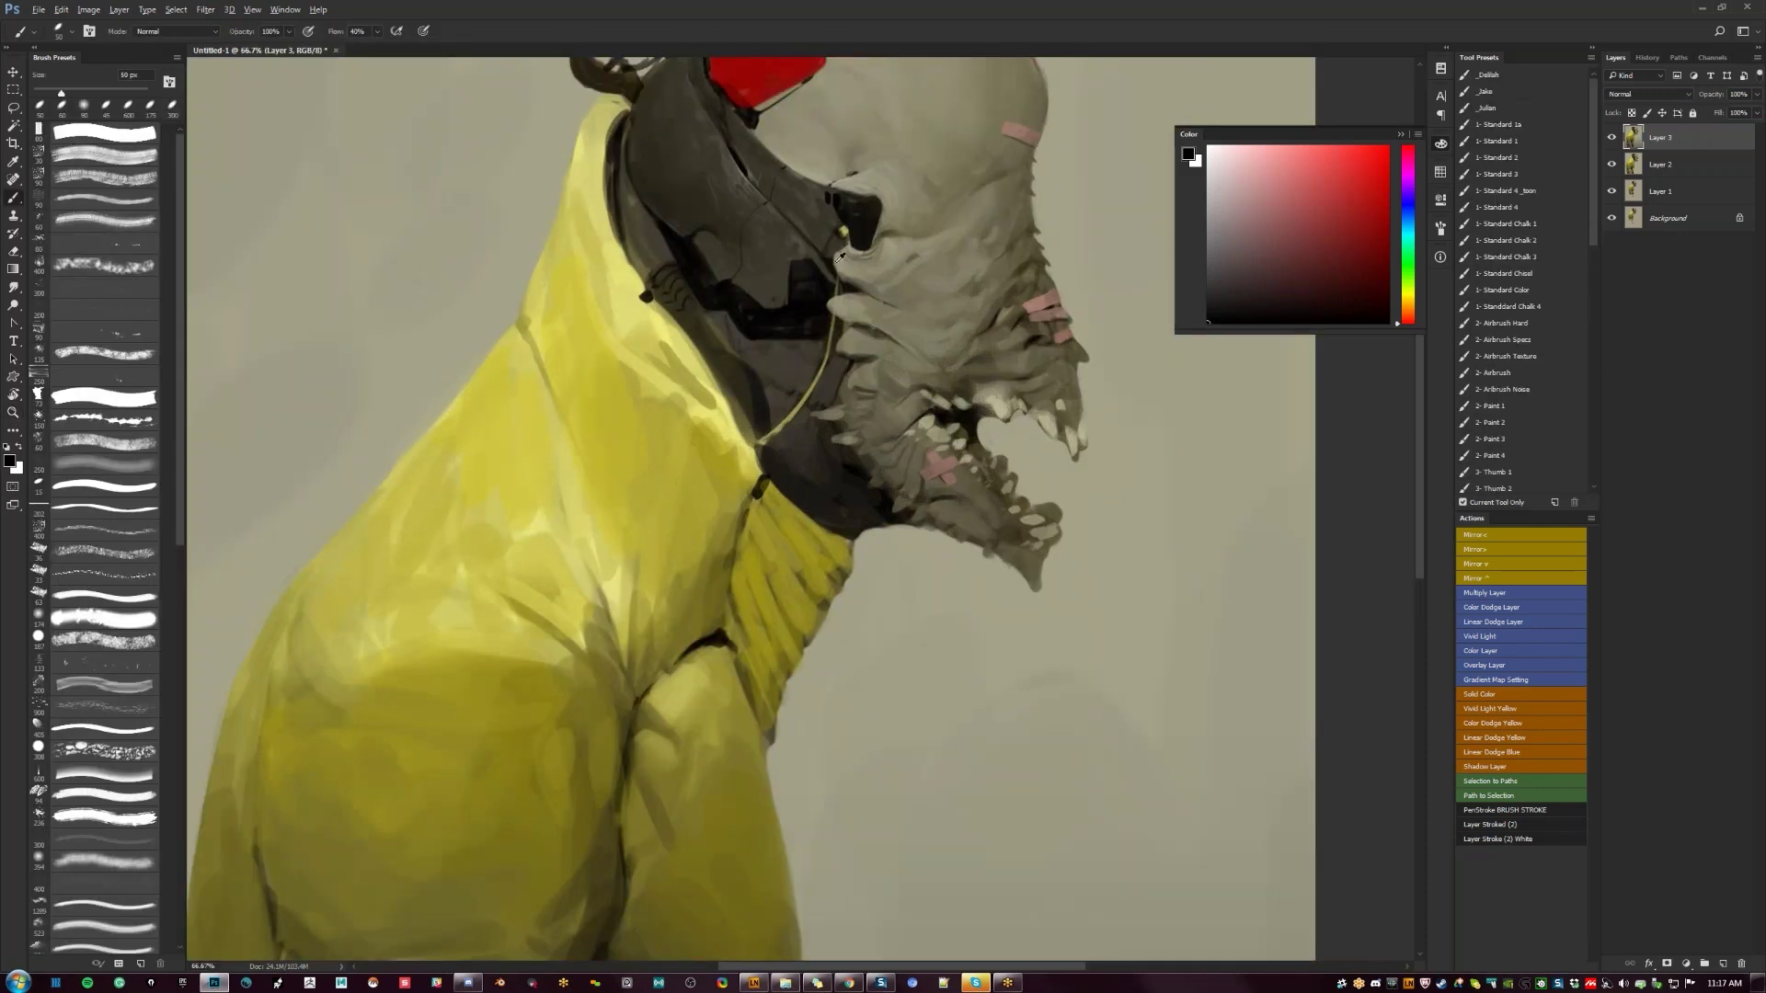
key("[")
key("[")
key("[")
mouse_move(833, 262)
left_mouse_down()
mouse_move(813, 267)
mouse_move(848, 279)
mouse_move(811, 263)
left_mouse_up()
- Reduce the brush size and refine the cheek spikes overlapping the dark mask with sampled greys
key("[")
key("[")
key("[")
left_click(844, 279, "alt")
left_click(838, 277, "alt")
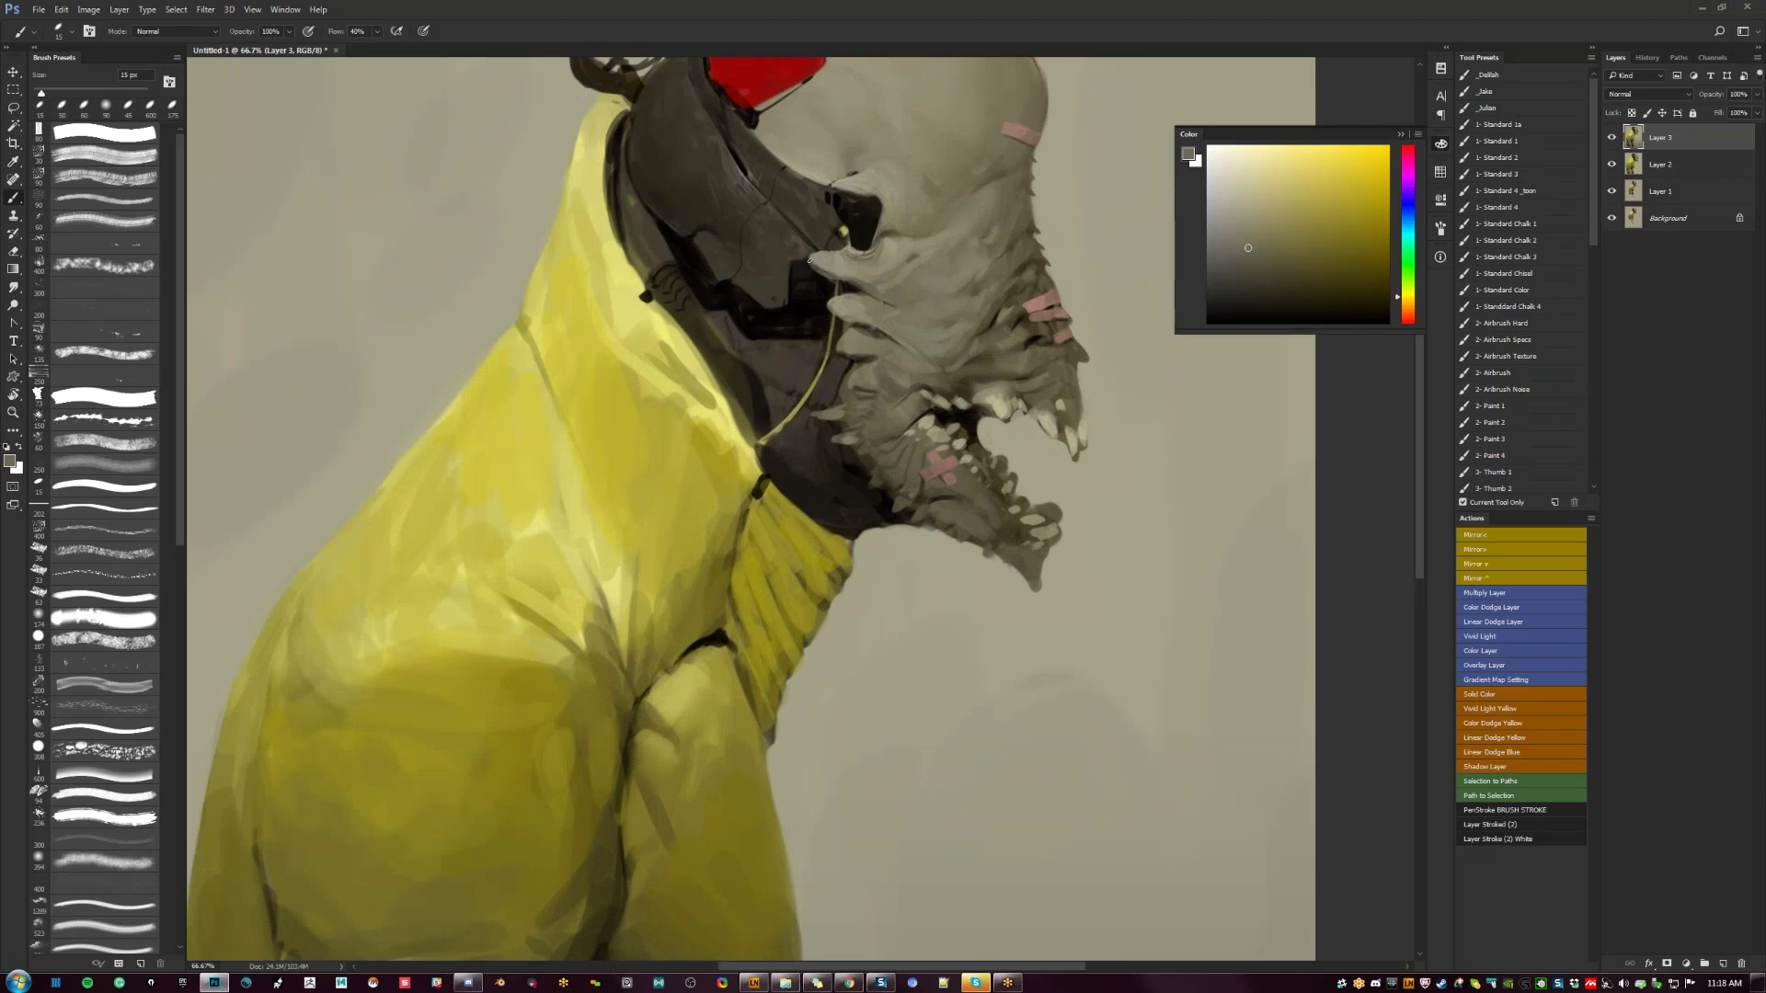
- Paint finer spikes along the rear of the cheek and lower jaw with a sampled grey and a slightly larger brush
key("z")
left_click(860, 391, "alt")
left_click(860, 391, "alt")
left_click(860, 391, "alt")
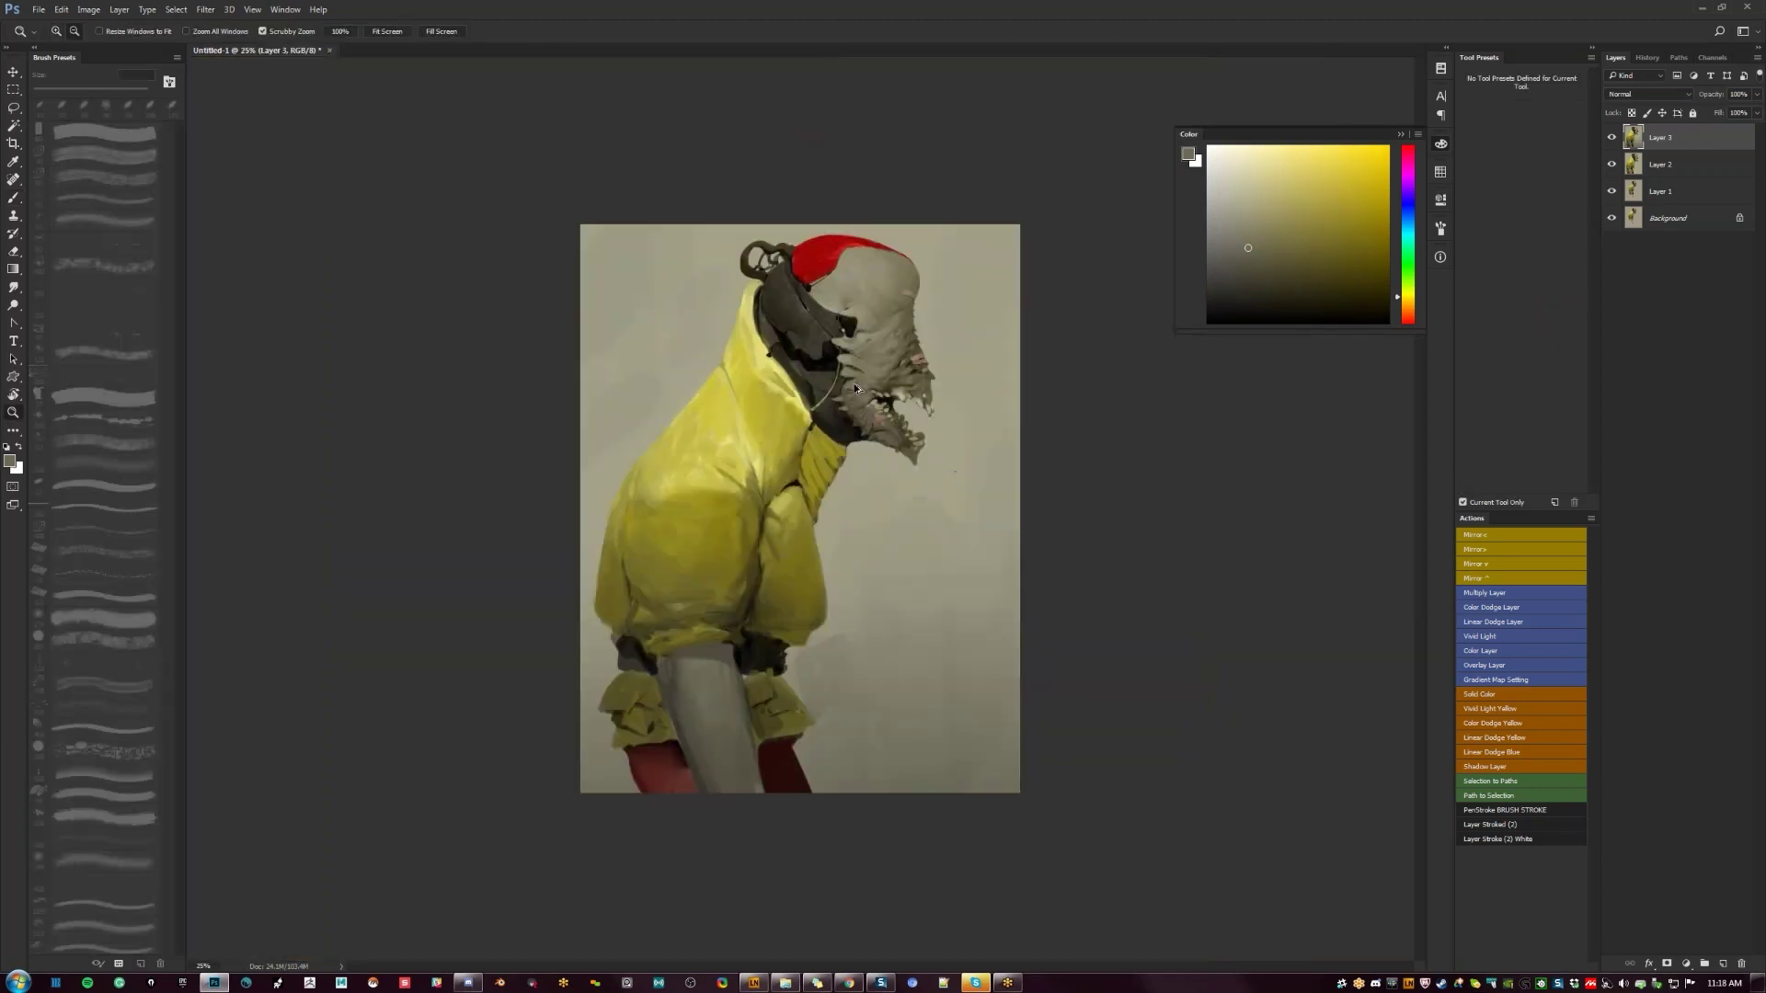
key("b")
key("ctrl+plus")
key("ctrl+plus")
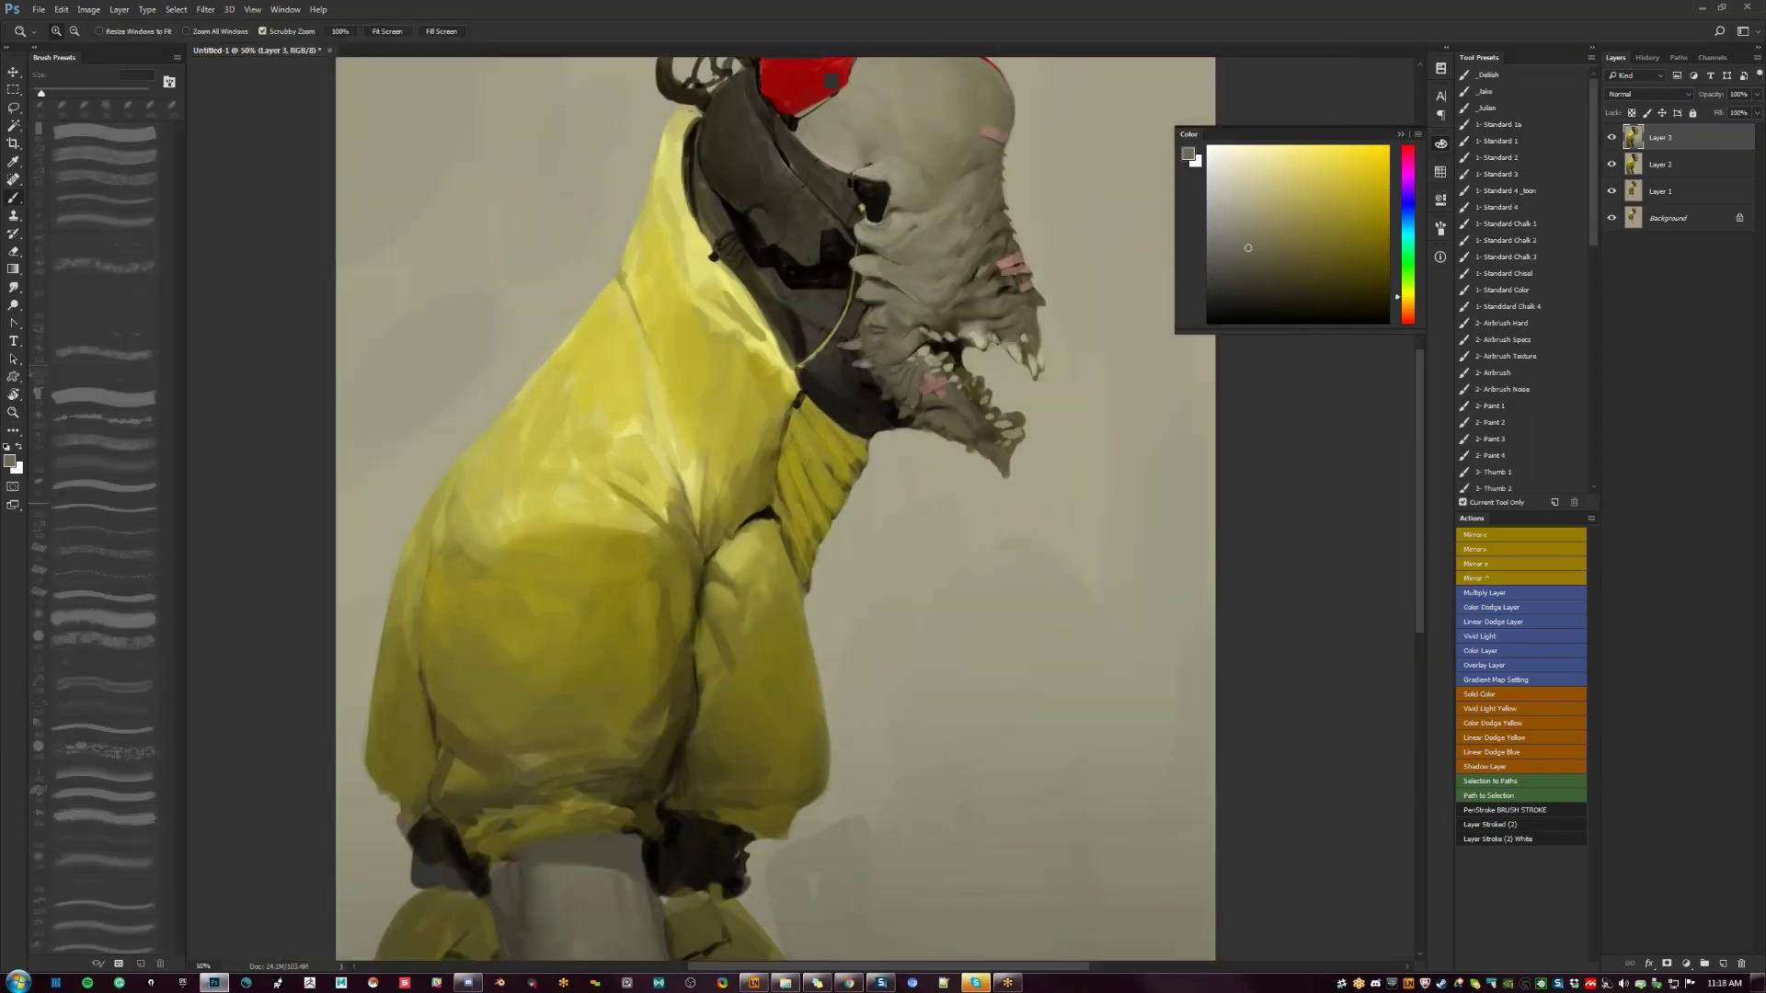
left_click(878, 322, "alt")
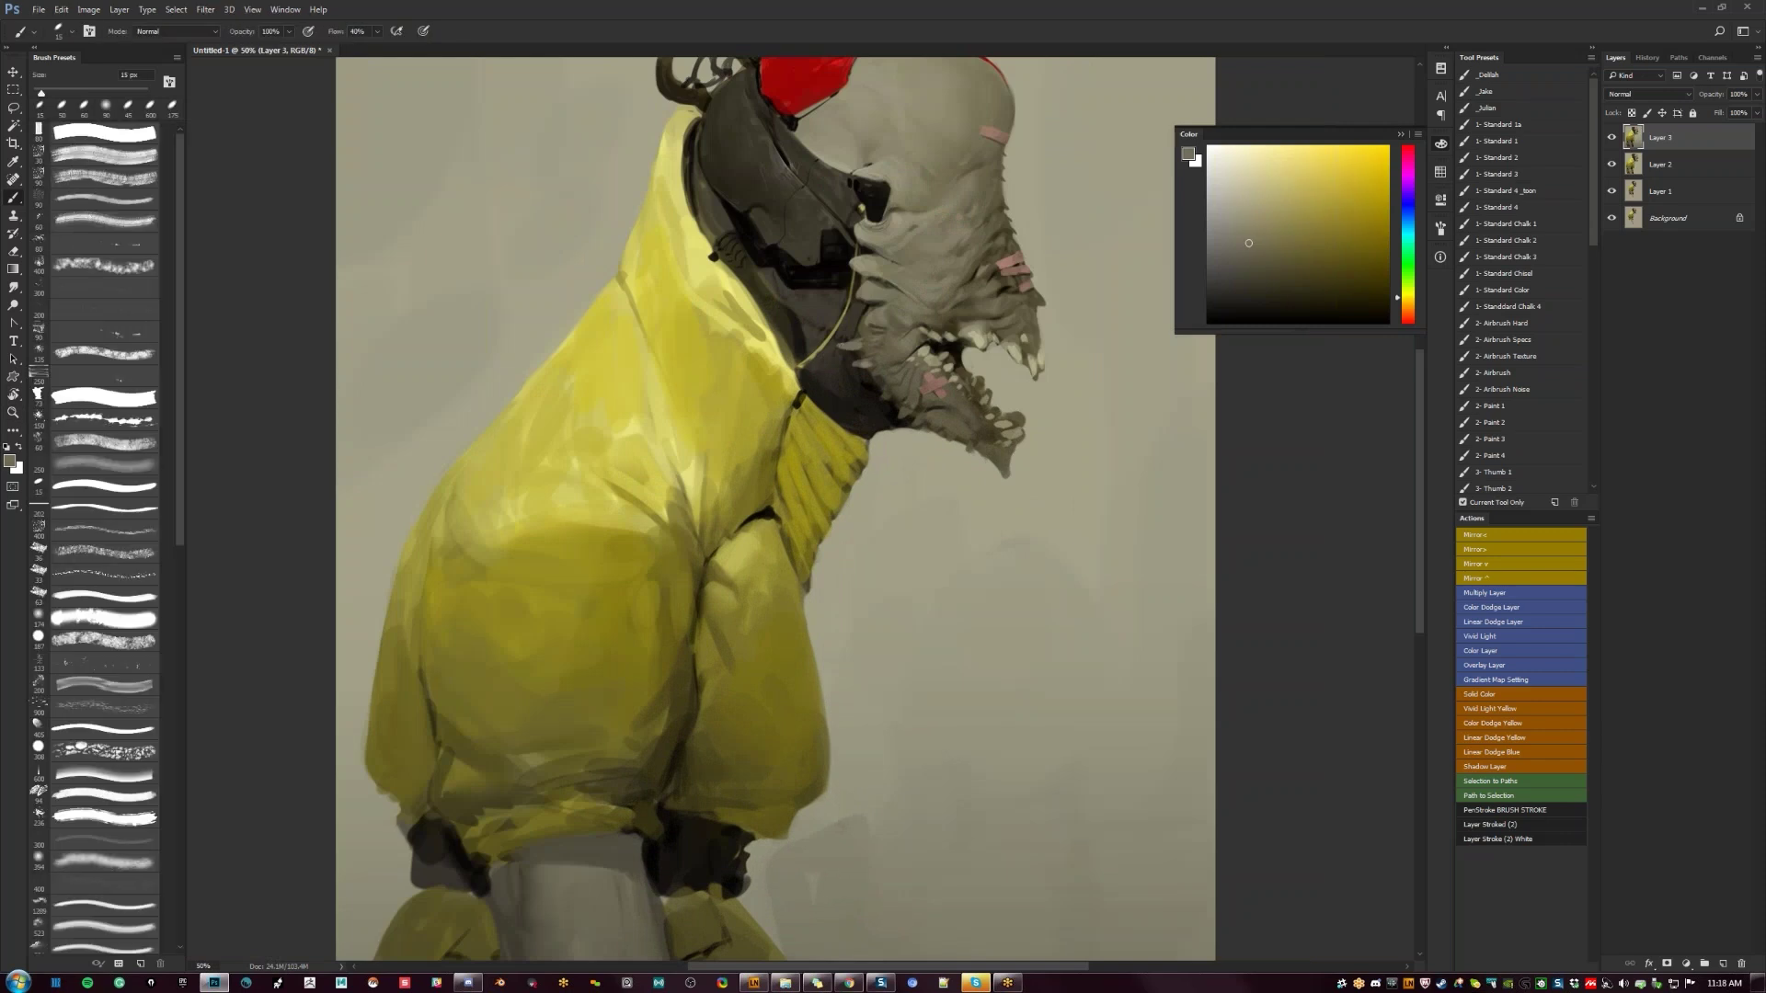
key("bracketright")
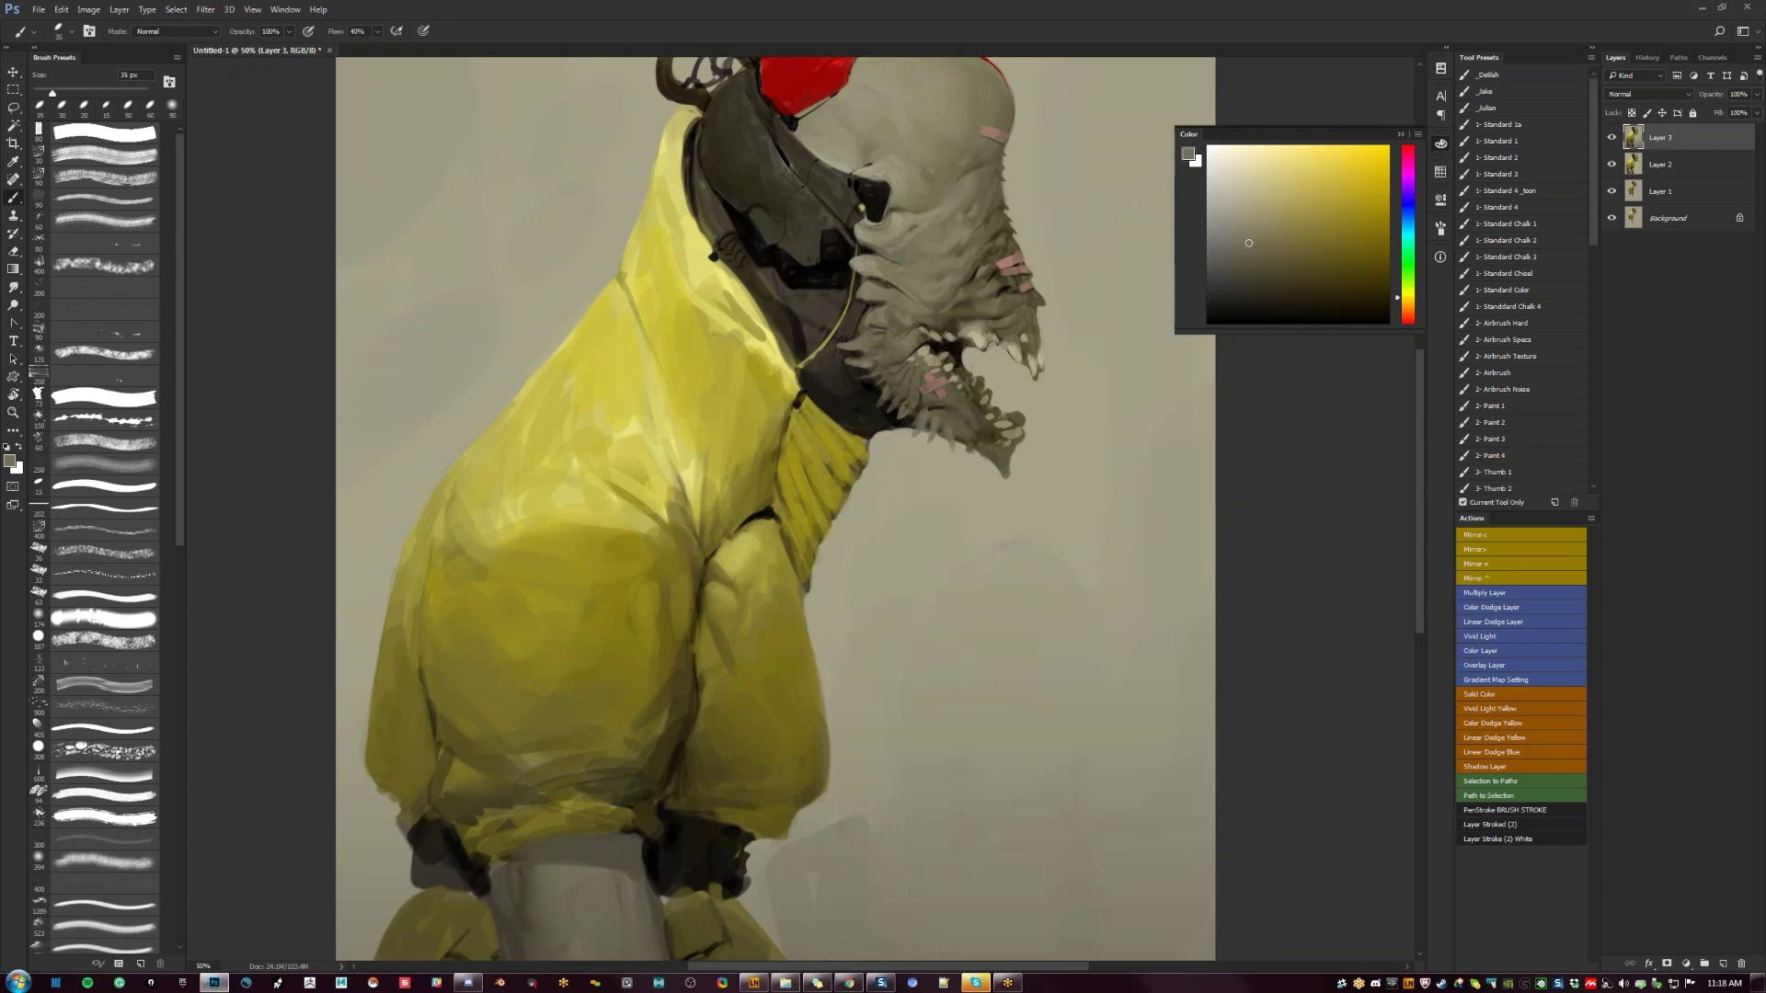
- Flip the canvas and clean up the front edge of the ribbed yellow neck piece with soft strokes
key("z")
left_click(936, 521, "alt")
left_click(936, 521, "alt")
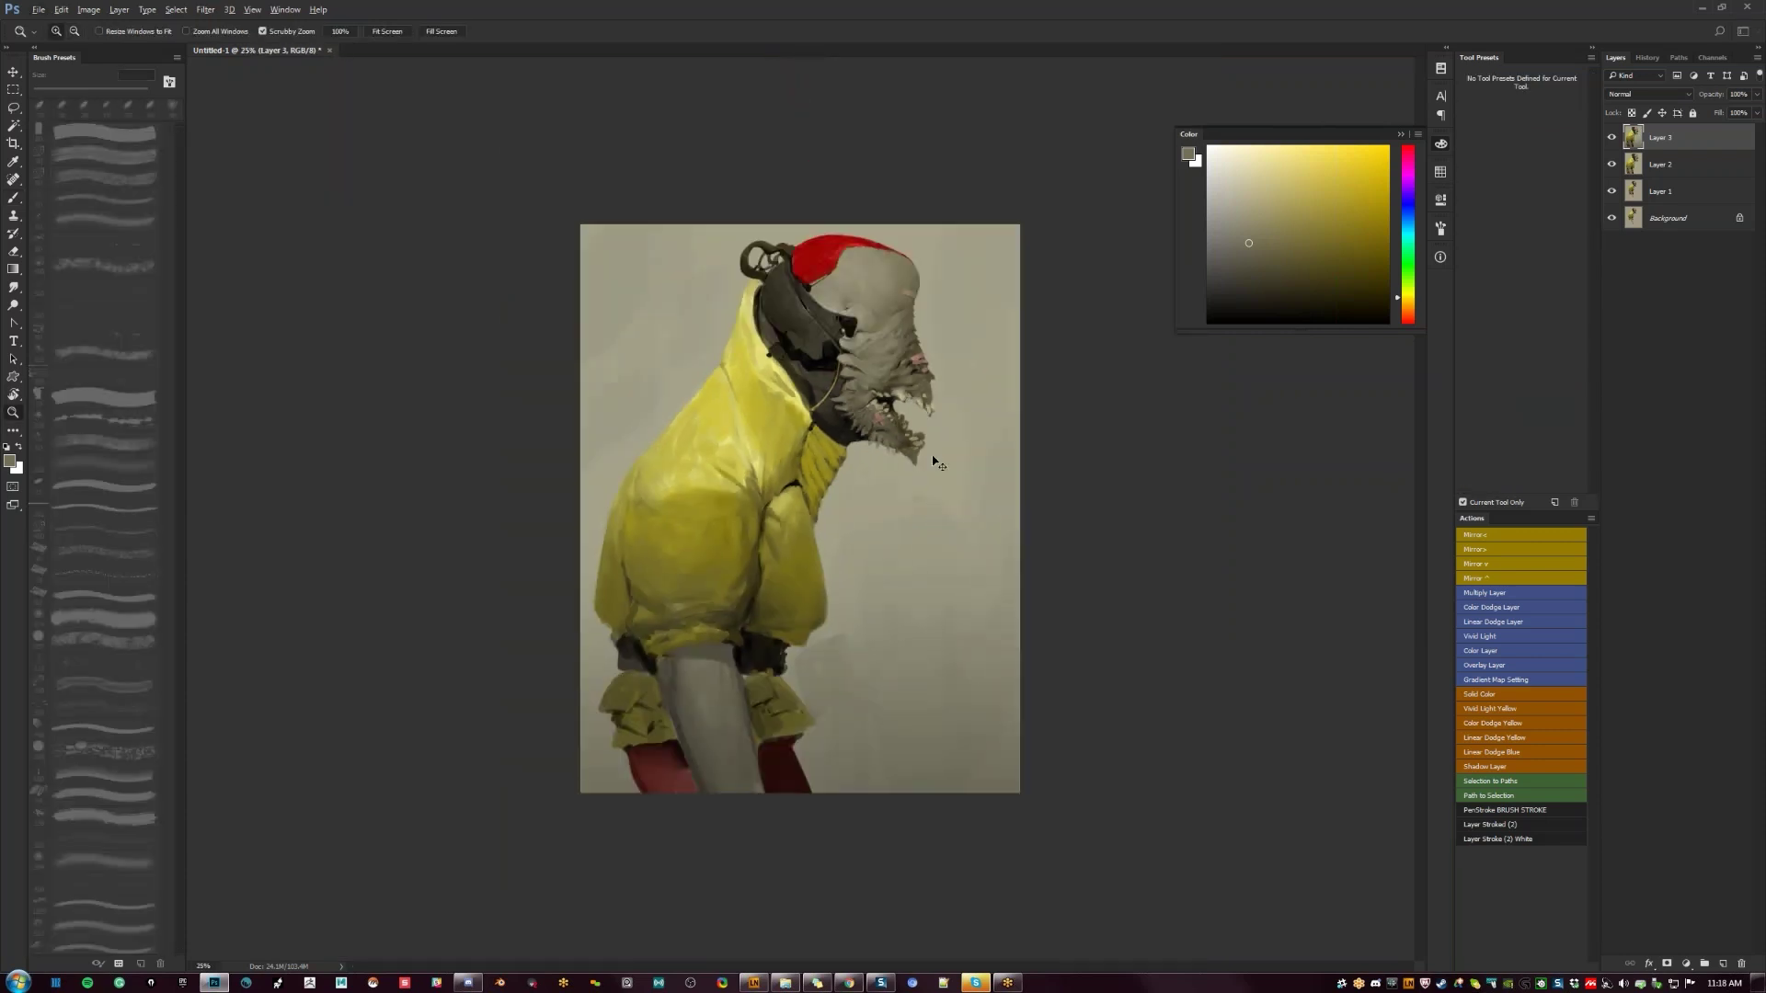
key("ctrl+shift+h")
key("b")
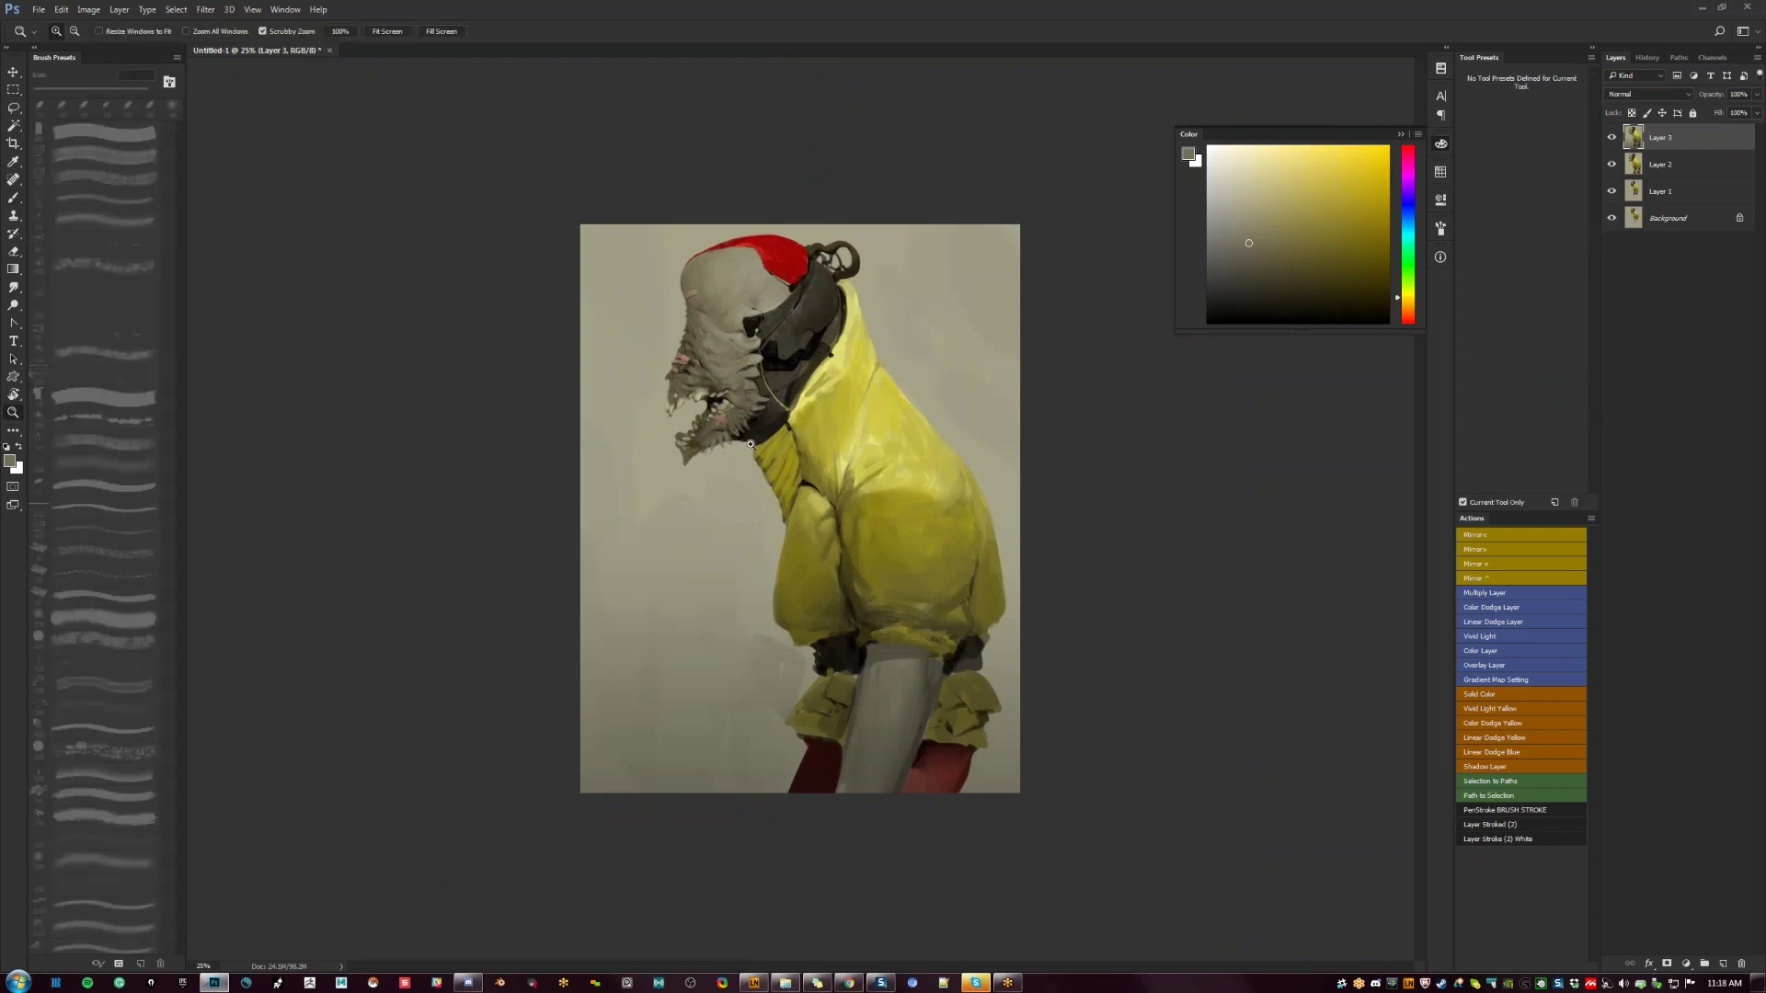
key("ctrl+plus")
left_click(748, 456)
key("b")
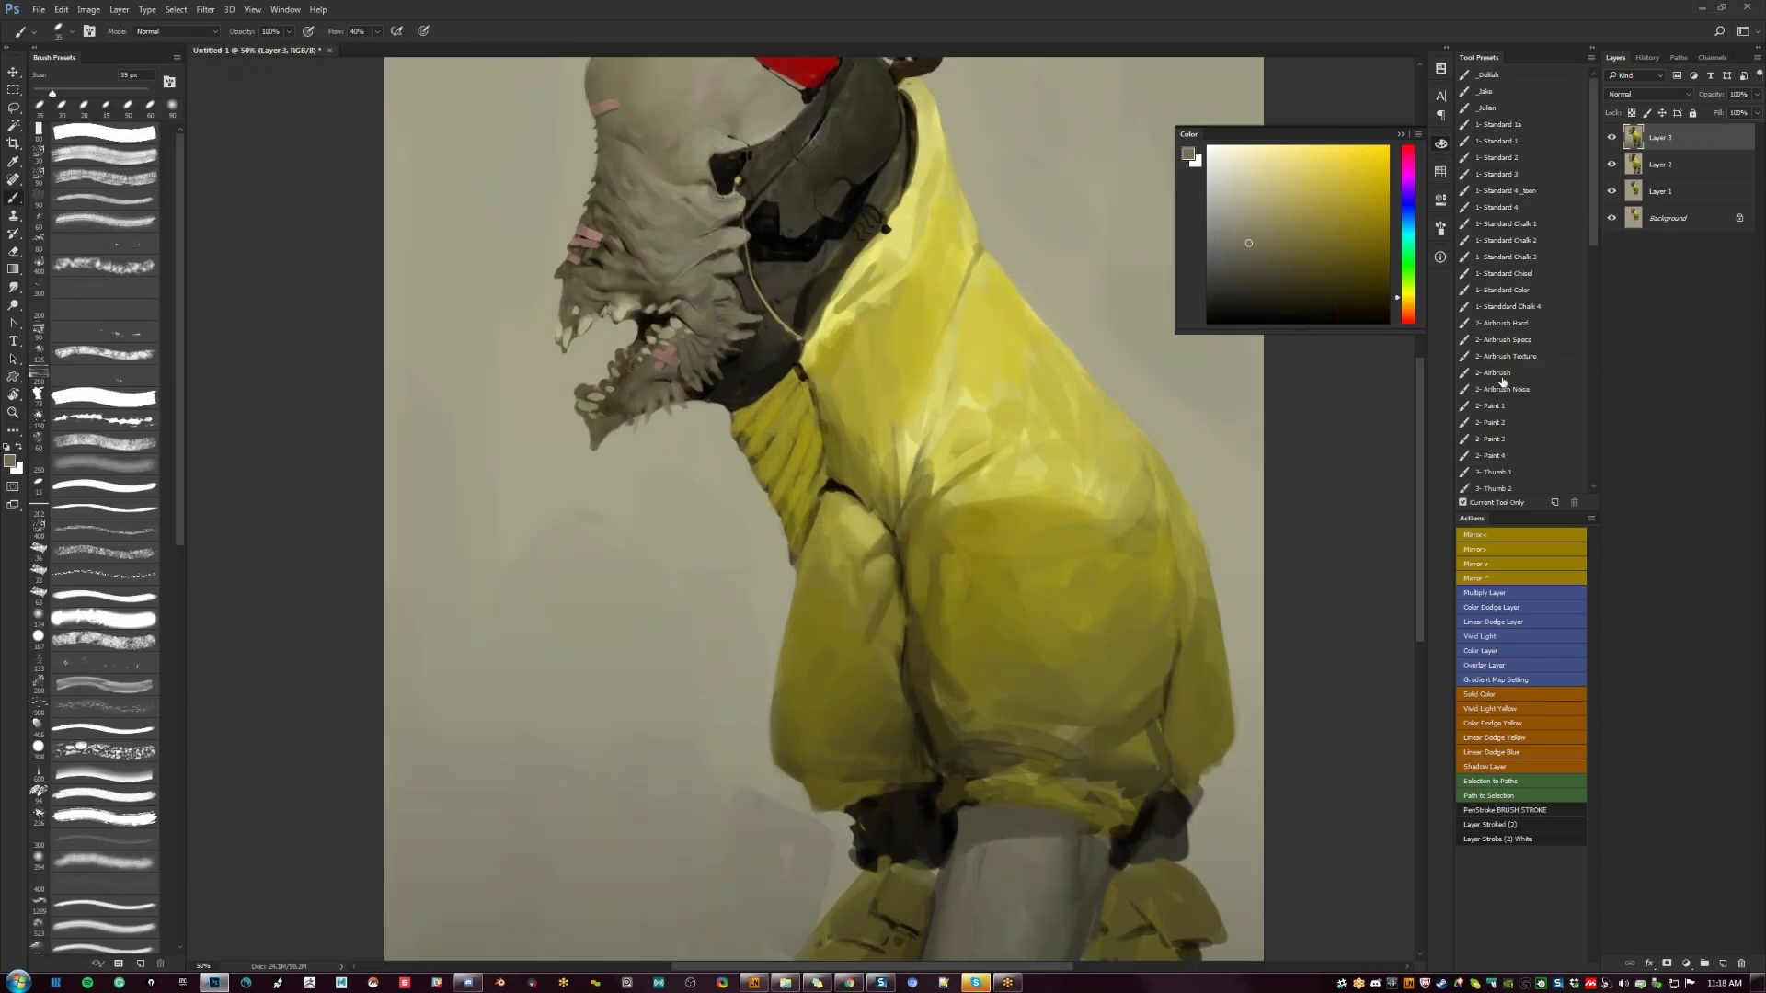
left_click(838, 483, "alt")
key("bracketleft")
key("bracketleft")
left_click_drag(753, 427, 792, 515)
mouse_move(756, 416)
left_mouse_down()
mouse_move(793, 515)
mouse_move(787, 464)
left_mouse_up()
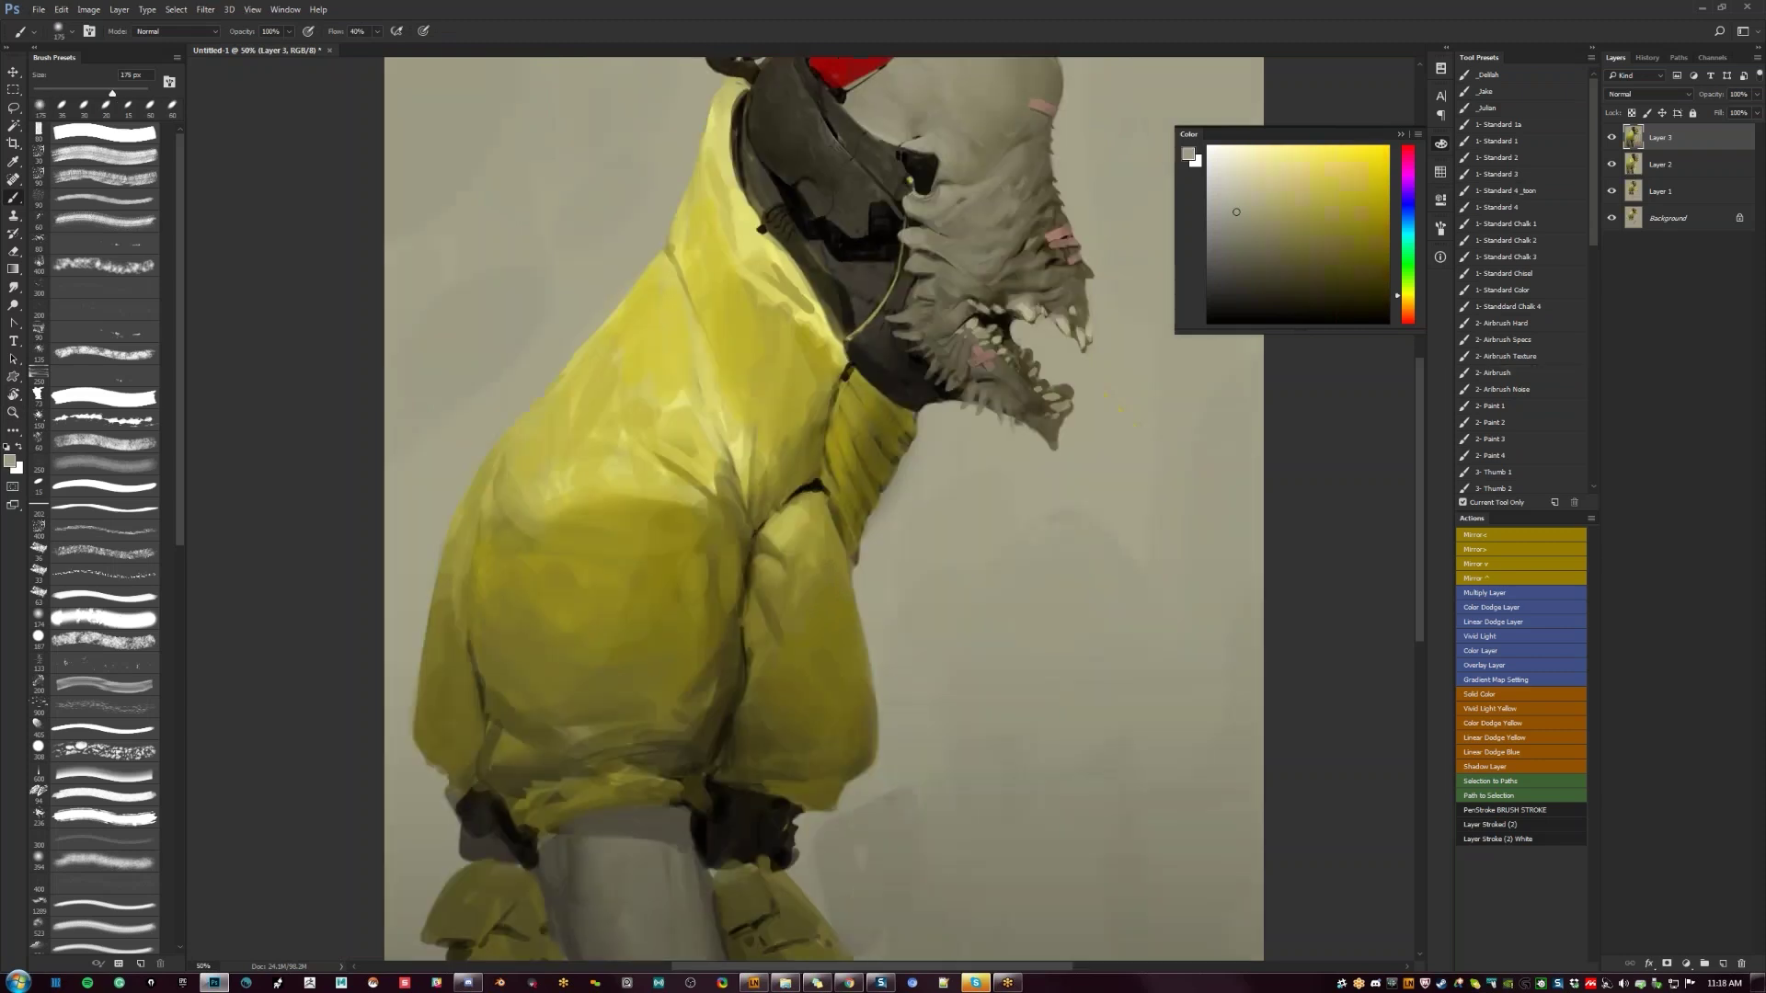
- Smooth and deepen the shading of the large puffed sleeve with a large brush in black and sampled olive yellows
key("z")
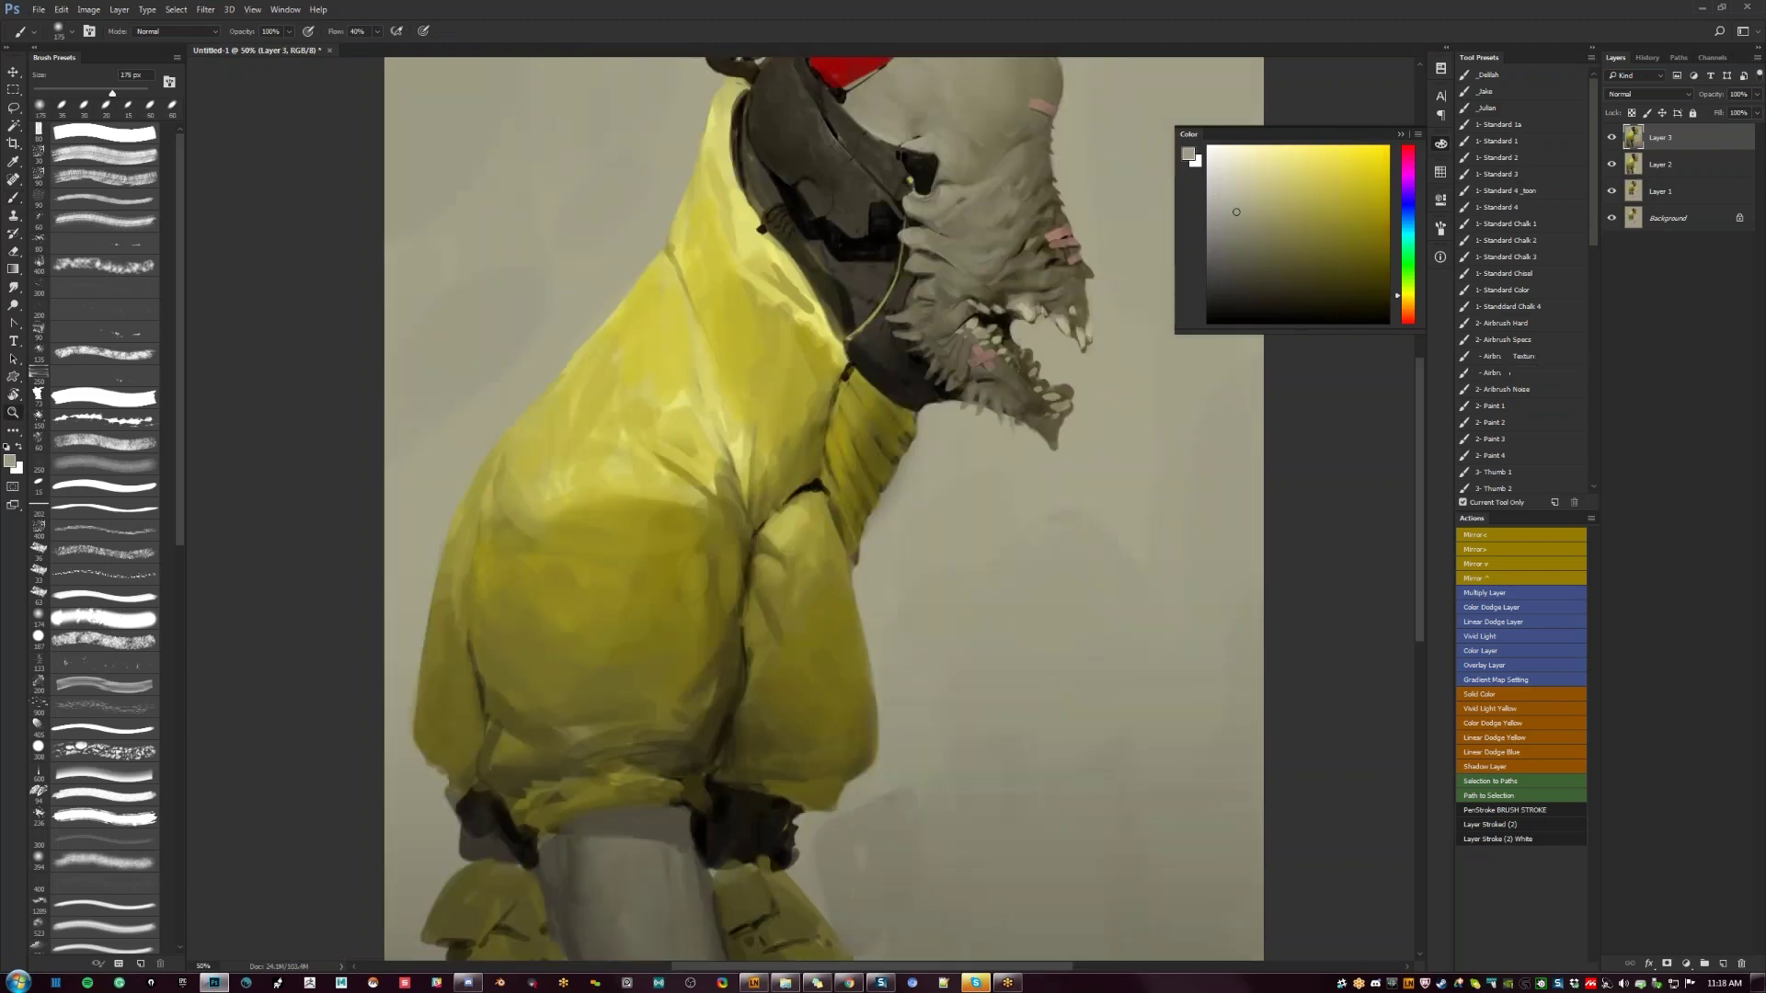
left_click(813, 643, "alt")
left_click(813, 644, "alt")
left_click(813, 644, "alt")
left_click(813, 644)
key("b")
key("d")
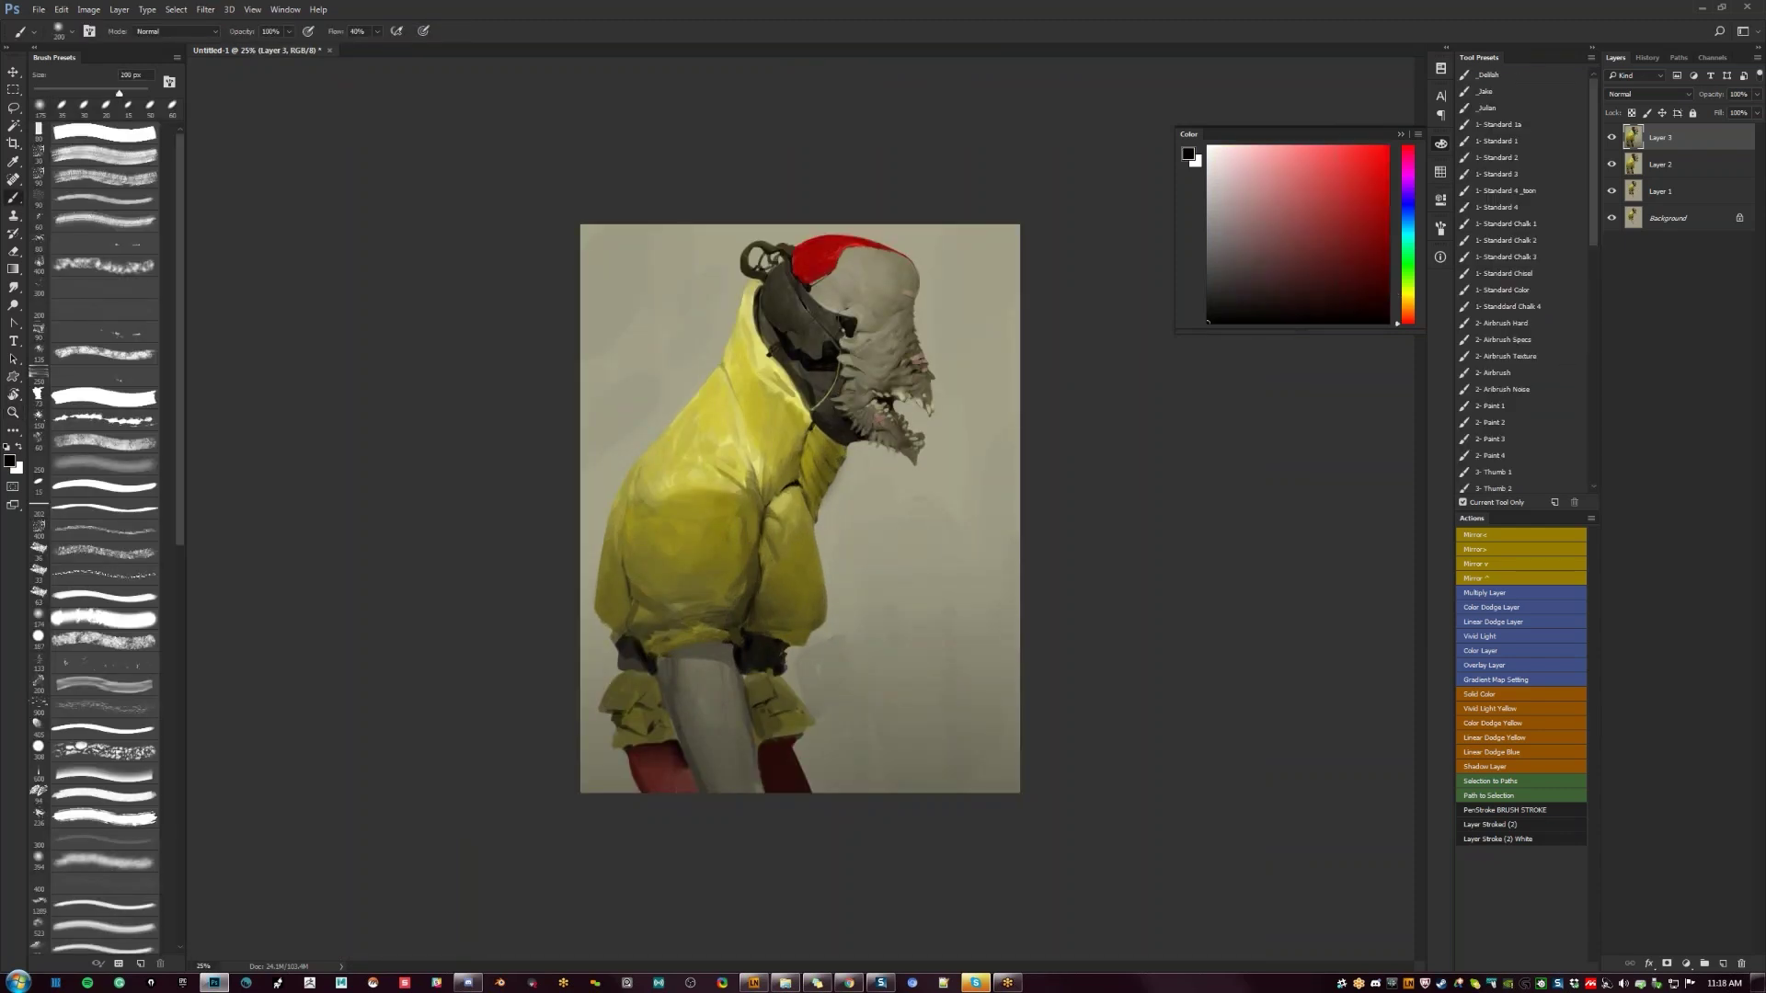
mouse_move(729, 634)
left_mouse_down()
mouse_move(660, 637)
mouse_move(711, 638)
mouse_move(663, 636)
mouse_move(636, 580)
left_mouse_up()
left_click(746, 597, "alt")
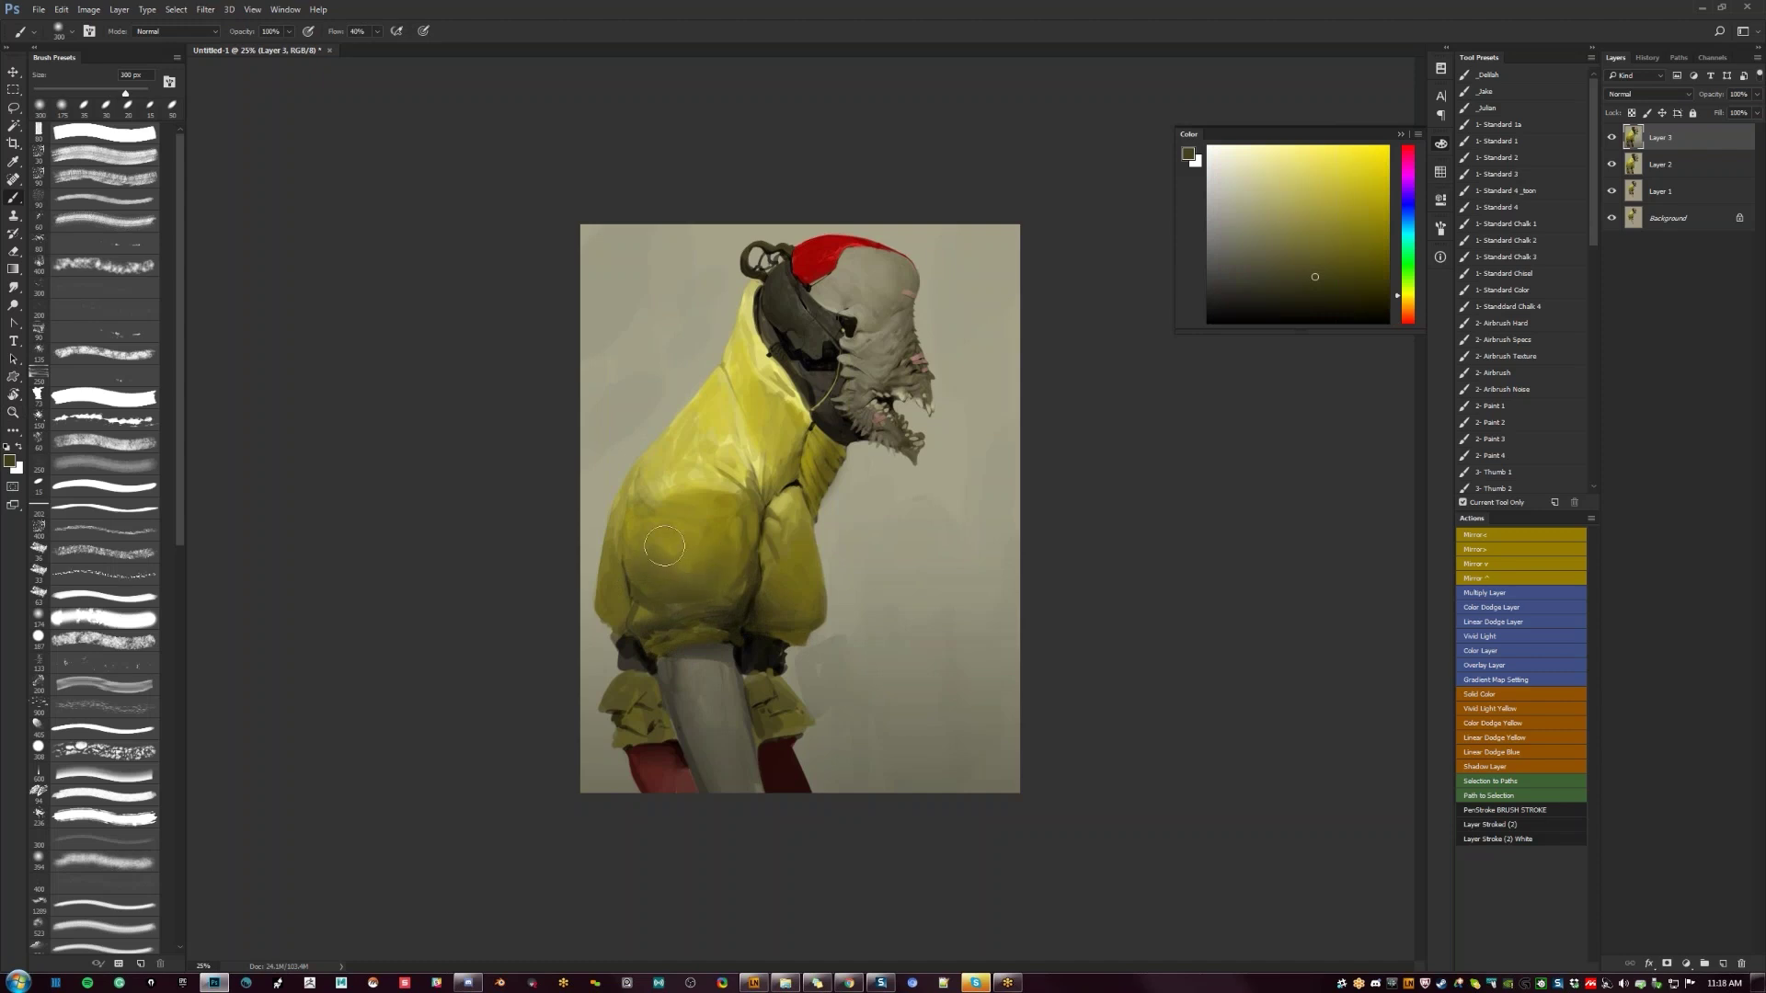
left_click(725, 541, "alt")
mouse_move(725, 540)
left_mouse_down()
mouse_move(669, 590)
mouse_move(687, 590)
mouse_move(664, 622)
mouse_move(700, 585)
left_mouse_up()
key("d")
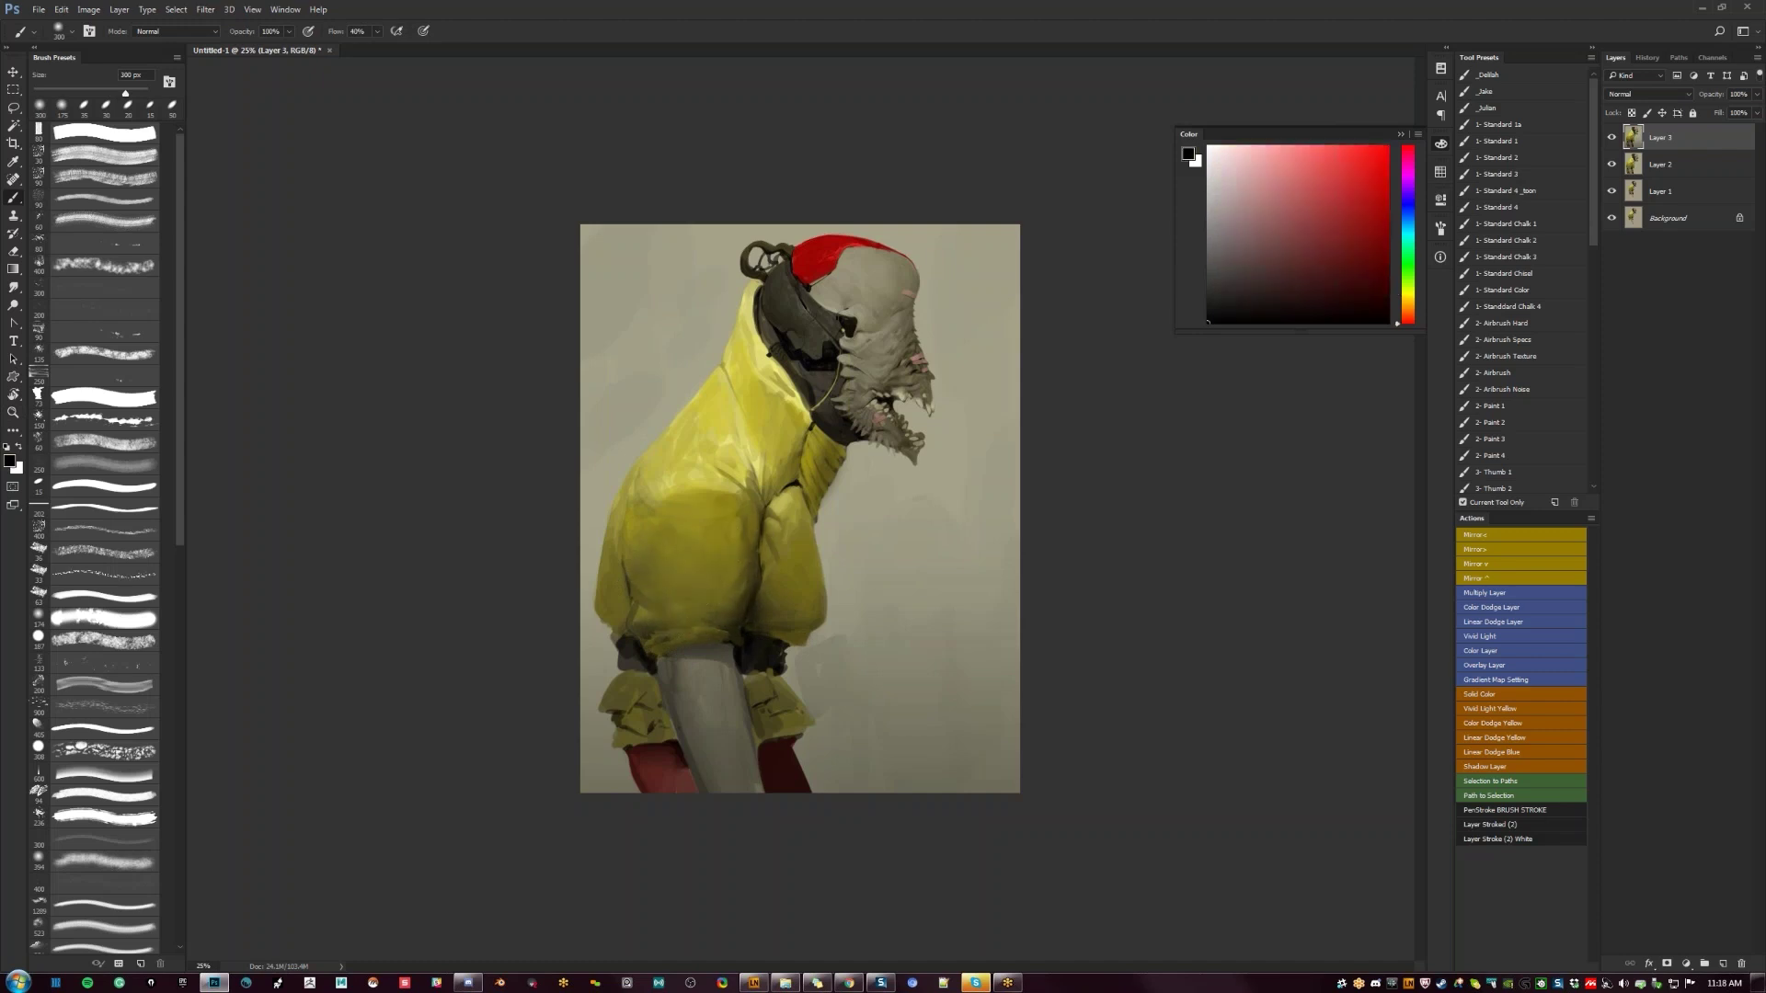
- Choose the Standard 2 brush preset and trim the neck piece's front edge with the sampled background colour
left_click(1500, 157)
key("ctrl+plus")
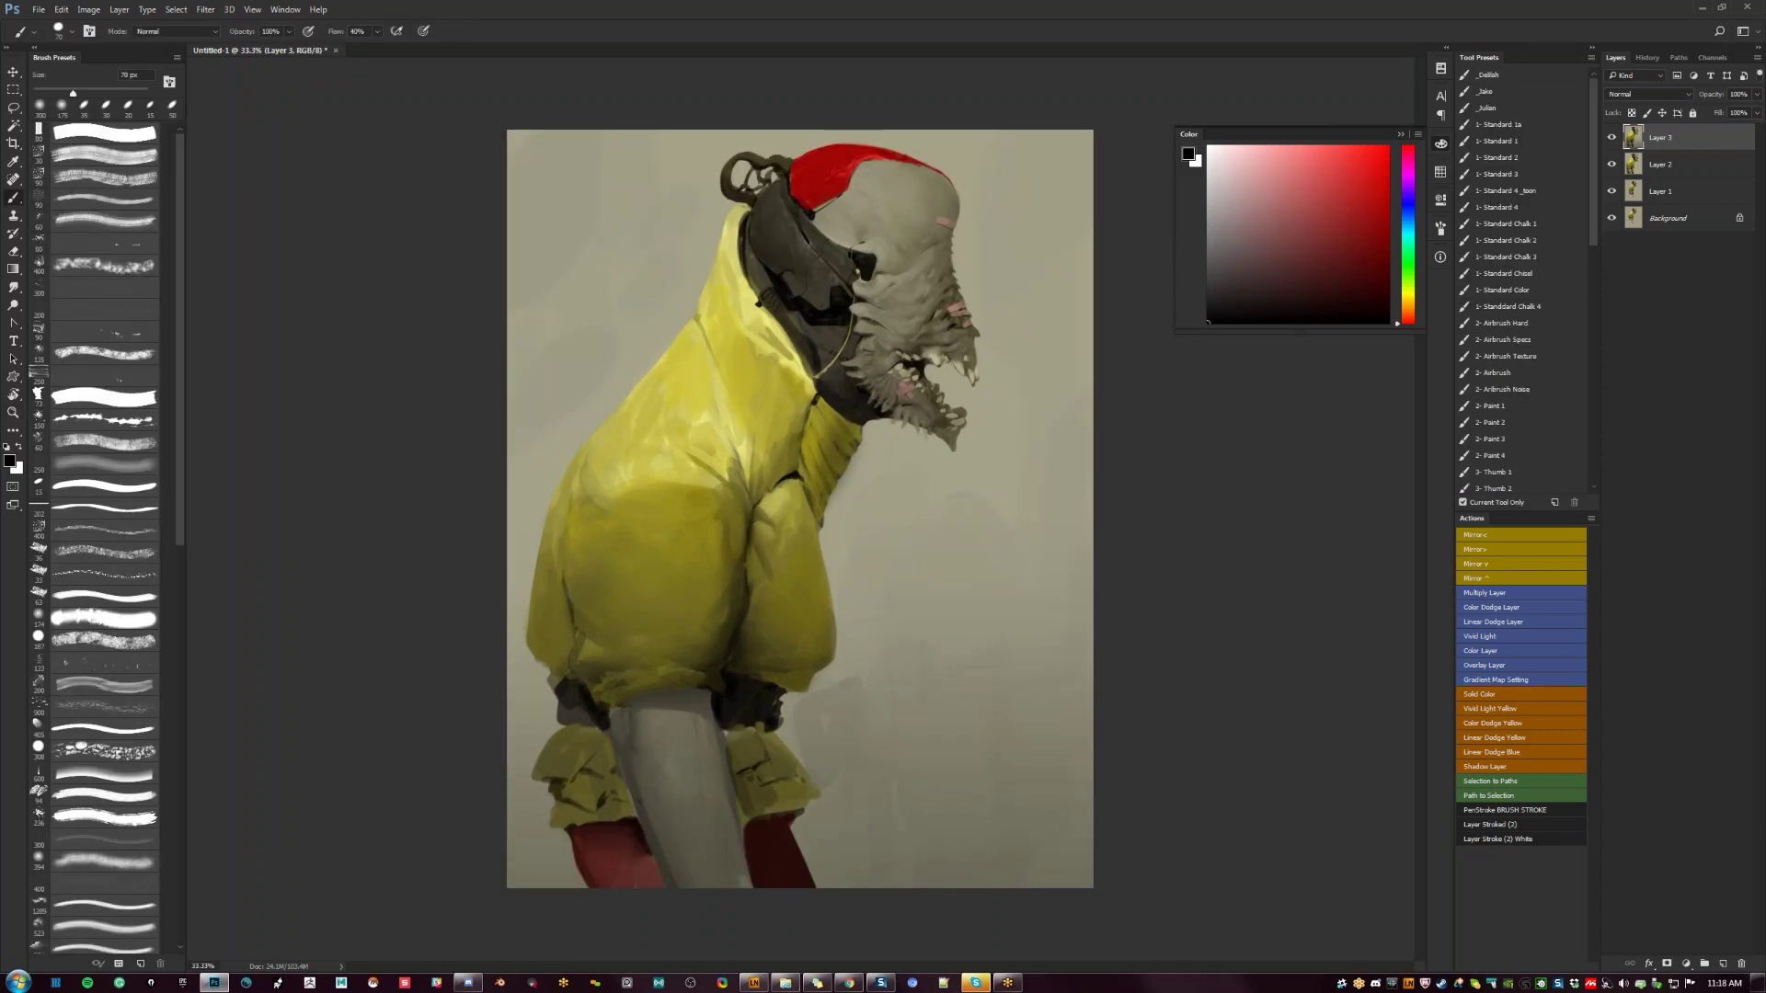
left_click(872, 428, "alt")
left_click_drag(865, 455, 836, 532)
- Enlarge the brush considerably and paint over the background behind the creature's back and head
key("bracketright")
key("bracketright")
key("bracketright")
key("bracketright")
key("bracketright")
key("bracketright")
key("bracketright")
key("bracketright")
key("bracketright")
key("bracketright")
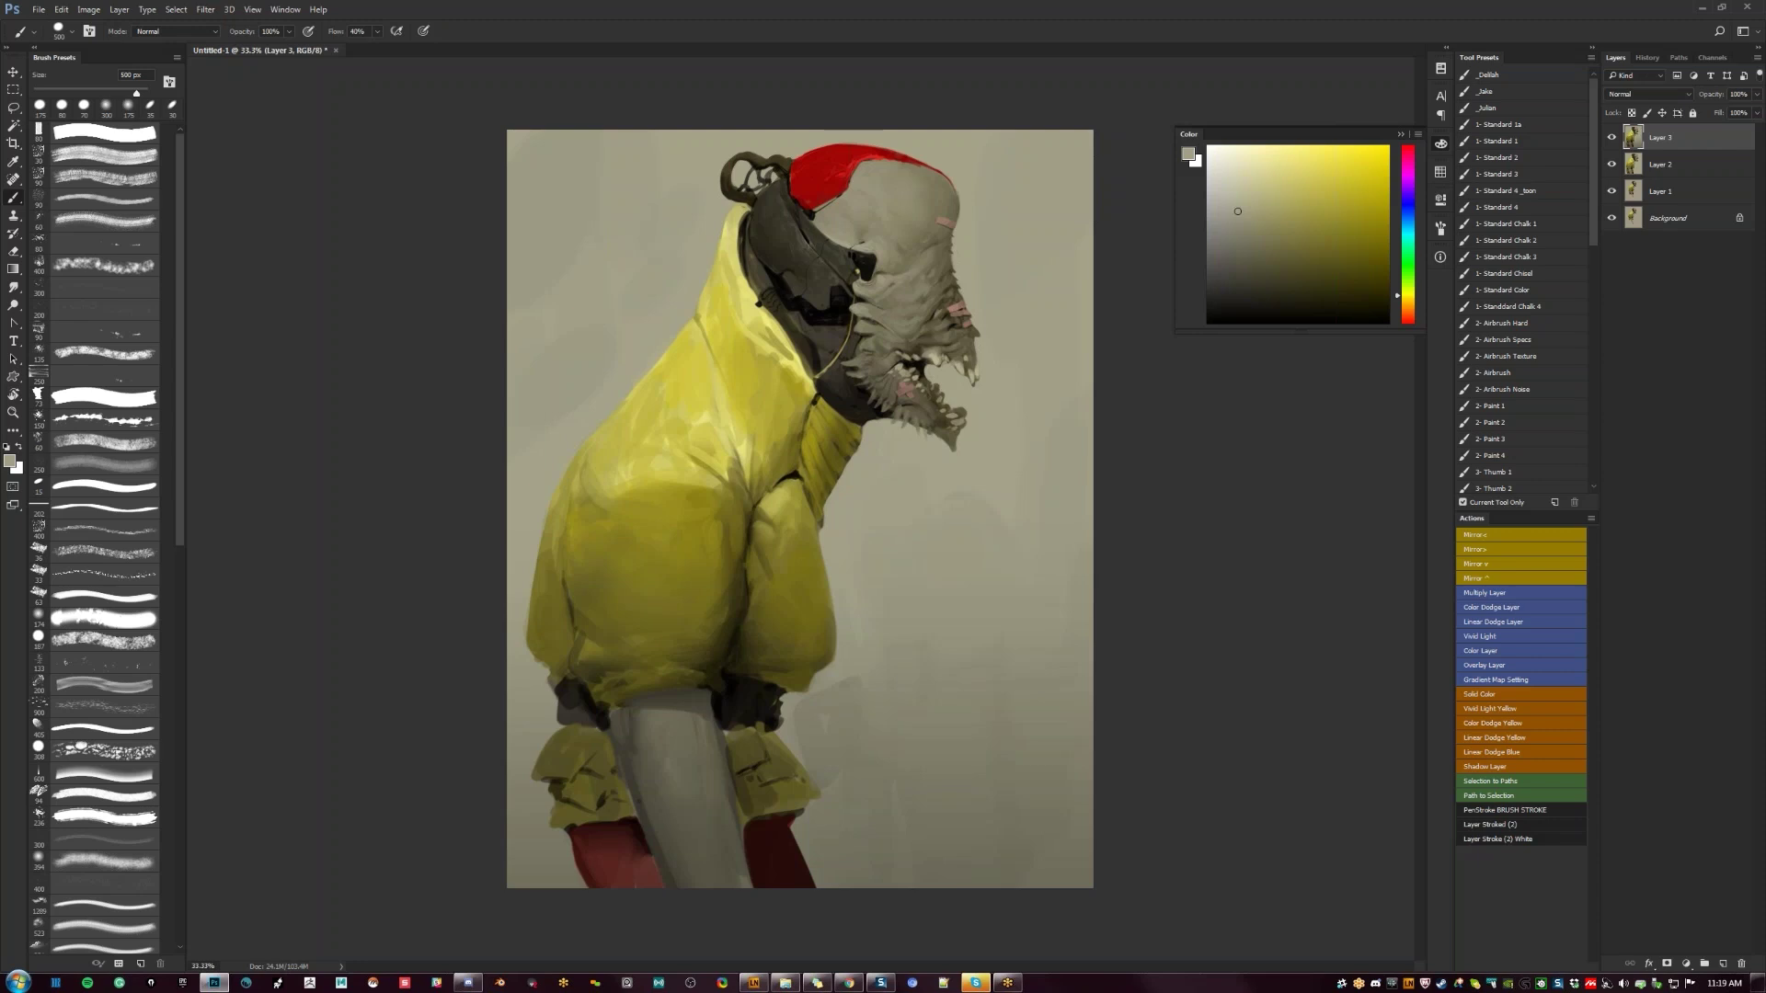
key("f")
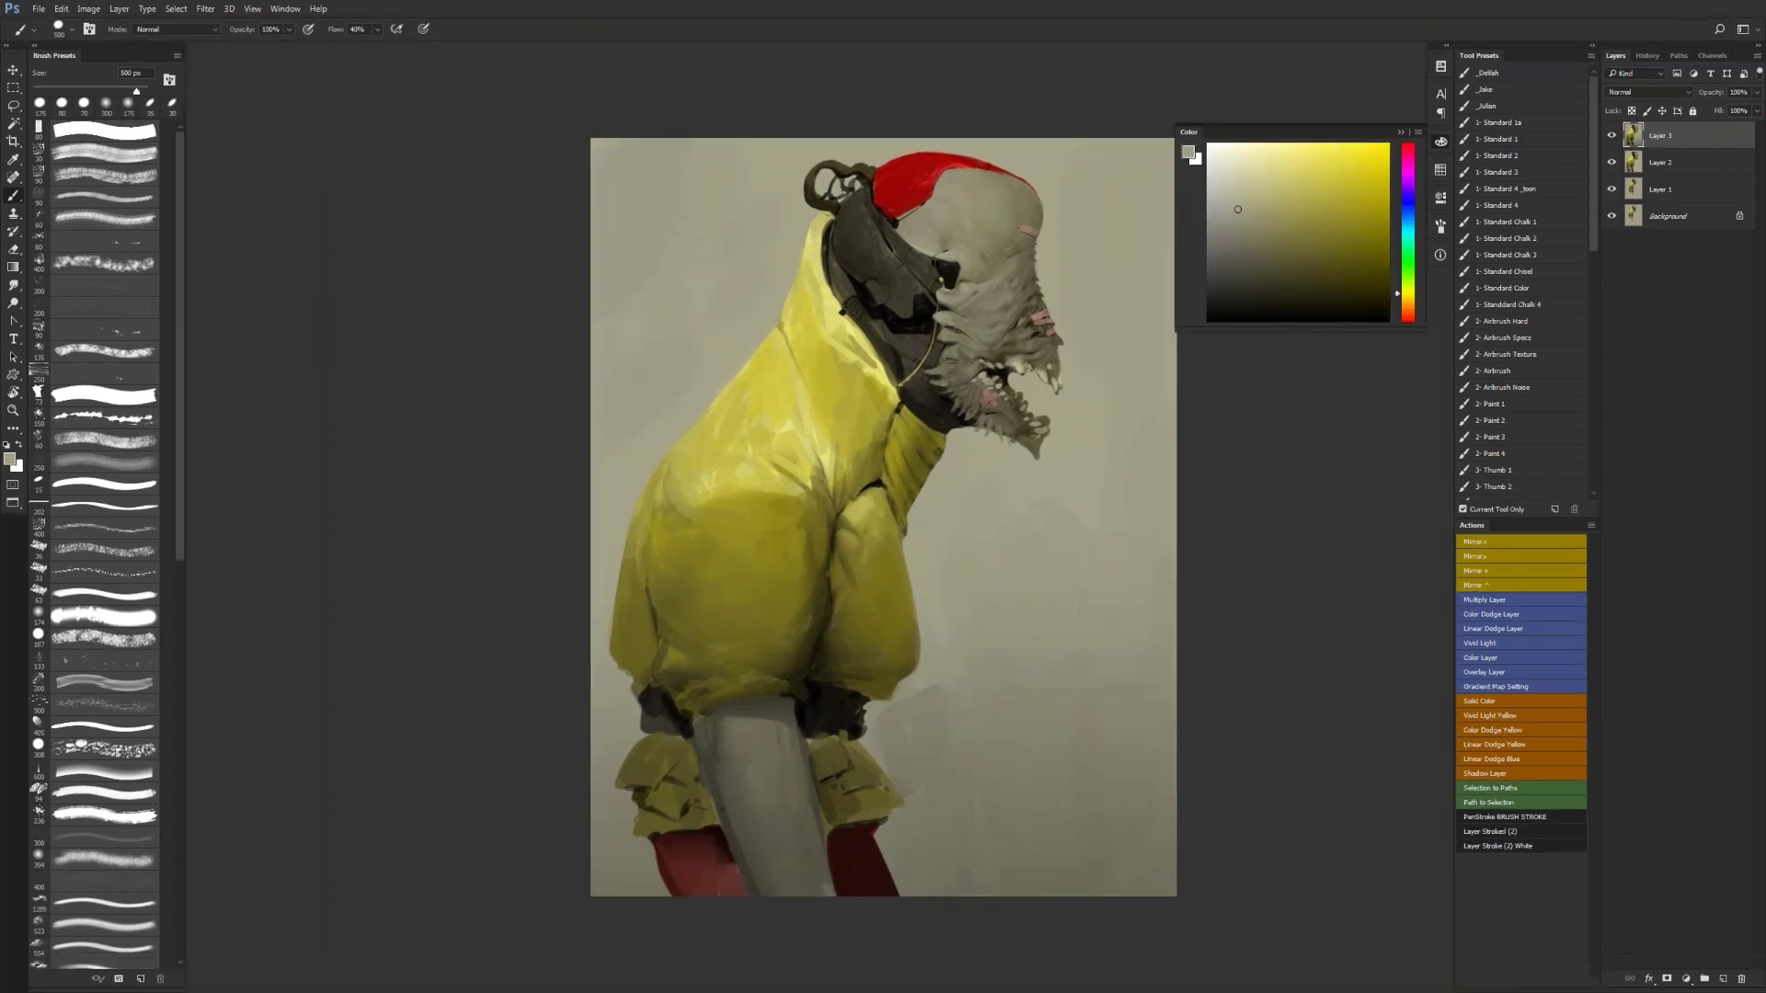
mouse_move(648, 405)
left_mouse_down()
mouse_move(680, 331)
mouse_move(692, 151)
left_mouse_up()
- Add subtle tonal patches to the background in front of the sleeve with repeatedly sampled greys and beiges
left_click(1040, 648, "alt")
mouse_move(1041, 648)
left_mouse_down()
mouse_move(1009, 758)
mouse_move(1122, 710)
mouse_move(1072, 622)
mouse_move(1089, 604)
mouse_move(1084, 513)
mouse_move(1013, 603)
left_mouse_up()
left_click(985, 647, "alt")
left_click(1048, 773, "alt")
left_click(1027, 740, "alt")
left_click(1040, 699, "alt")
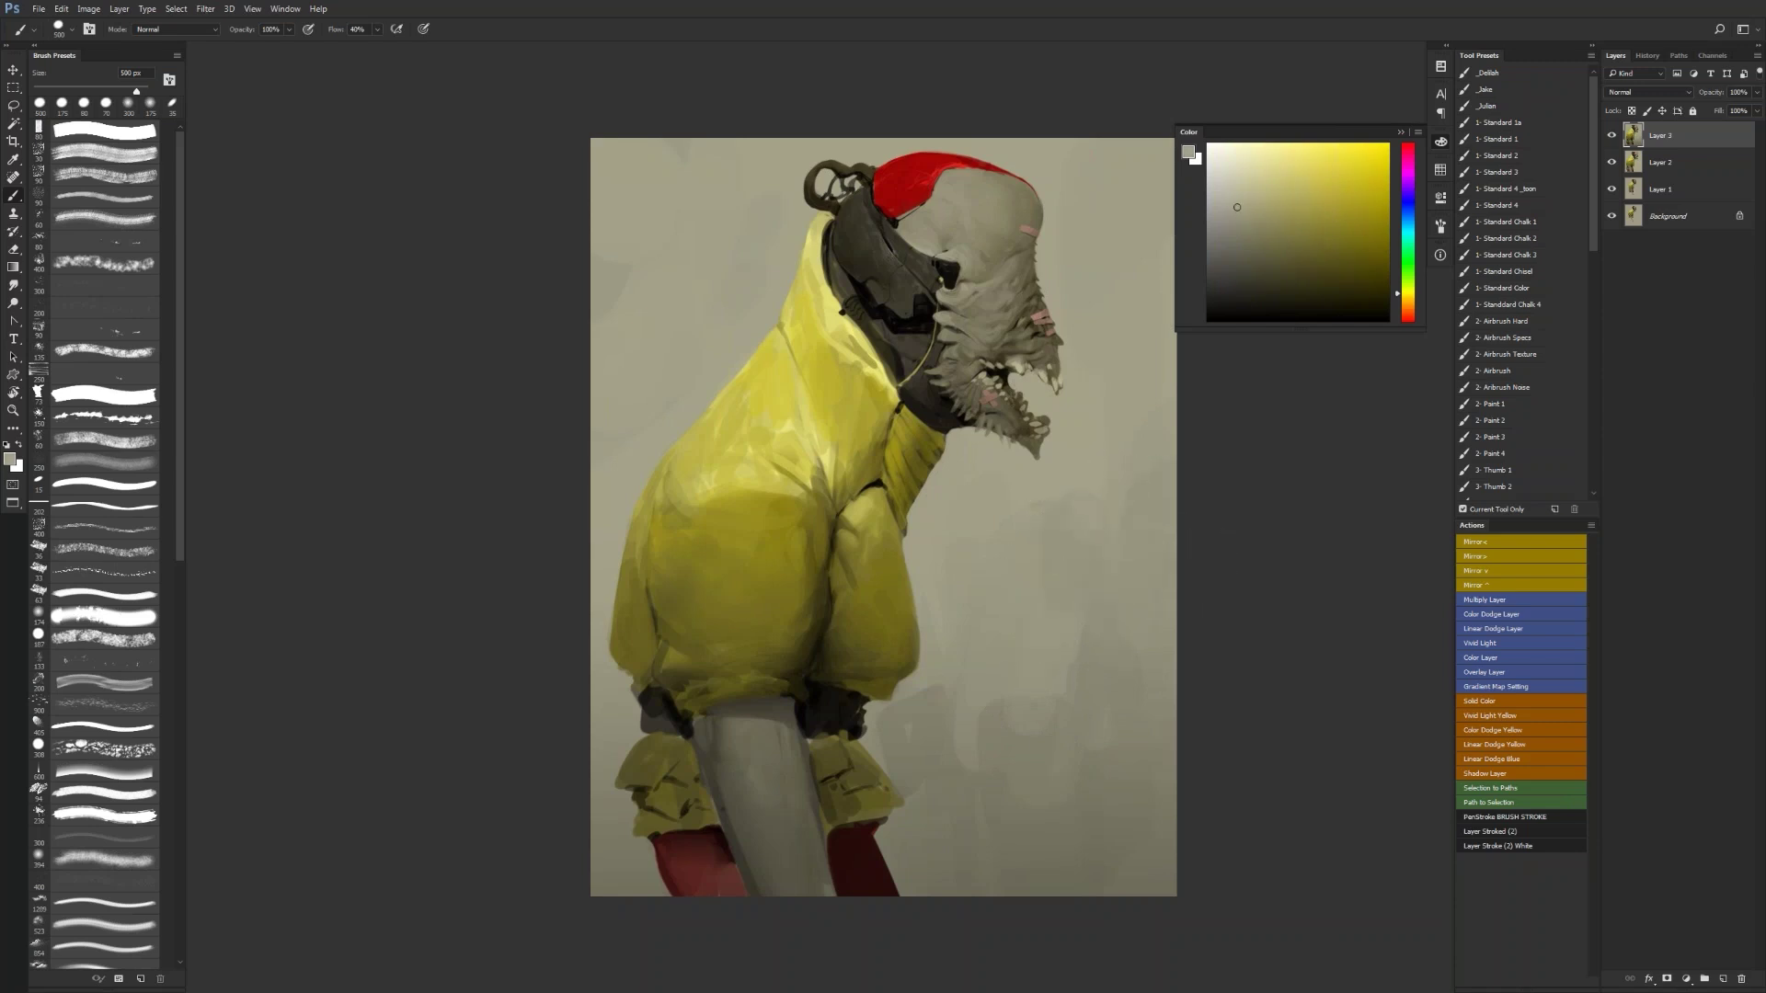
- Paint more tonal patches into the background in front of the creature and beside its sleeve cuff with sampled greys
left_click_drag(1048, 533, 1040, 584)
left_click(1041, 584, "alt")
key("bracketleft")
key("bracketleft")
left_click(936, 704, "alt")
mouse_move(924, 688)
left_mouse_down()
mouse_move(890, 713)
mouse_move(927, 726)
left_mouse_up()
- Clean up the lower edge of the front sleeve around its cuff with a much smaller brush, mirror the canvas and reset to black
key("bracketleft")
key("bracketleft")
key("bracketleft")
key("bracketleft")
key("bracketleft")
key("bracketleft")
key("bracketleft")
key("bracketleft")
key("bracketleft")
left_click_drag(903, 689, 875, 711)
key("F1")
key("d")
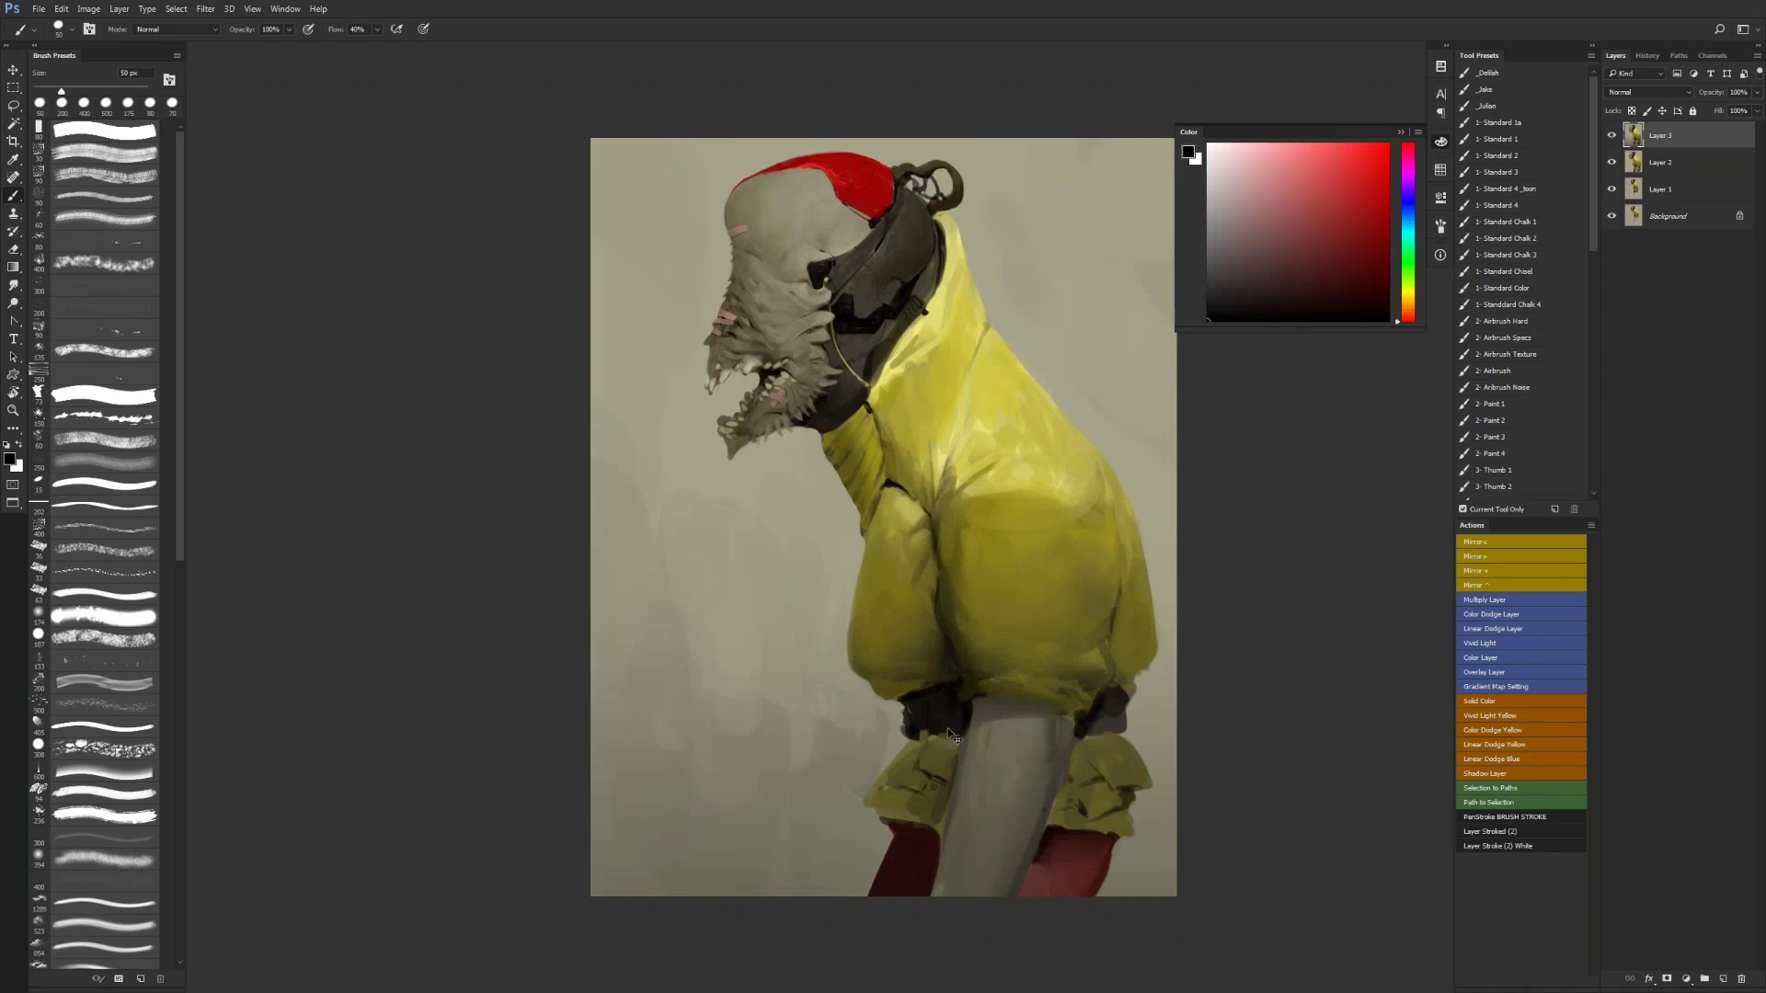
- Mirror the canvas back and refine the red cap's edge with an 8 px brush in the cap's sampled red
key("ctrl+shift+h")
key("z")
left_click_drag(992, 210, 1058, 210)
mouse_move(988, 279)
left_mouse_down()
mouse_move(885, 459)
mouse_move(885, 501)
left_mouse_up()
key("b")
left_click(826, 321, "alt")
key("bracketleft")
key("bracketleft")
key("bracketleft")
key("bracketleft")
key("bracketleft")
key("bracketleft")
left_click_drag(827, 333, 851, 338)
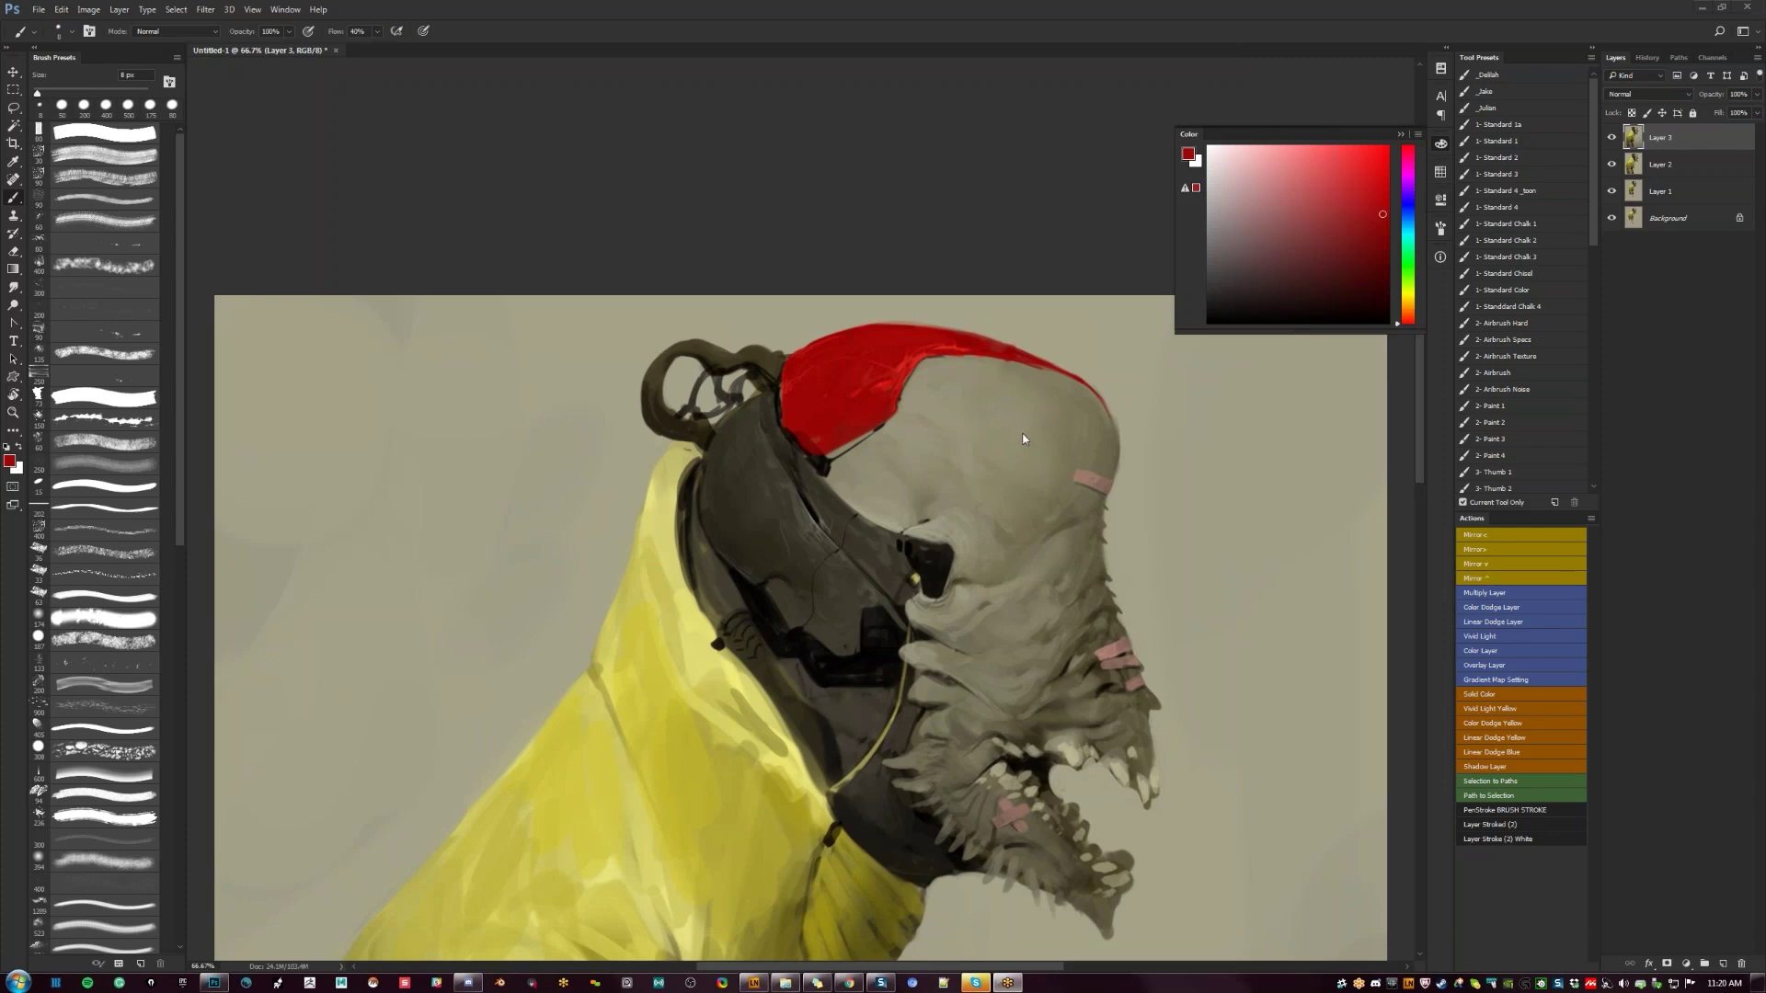
left_click_drag(949, 480, 927, 339)
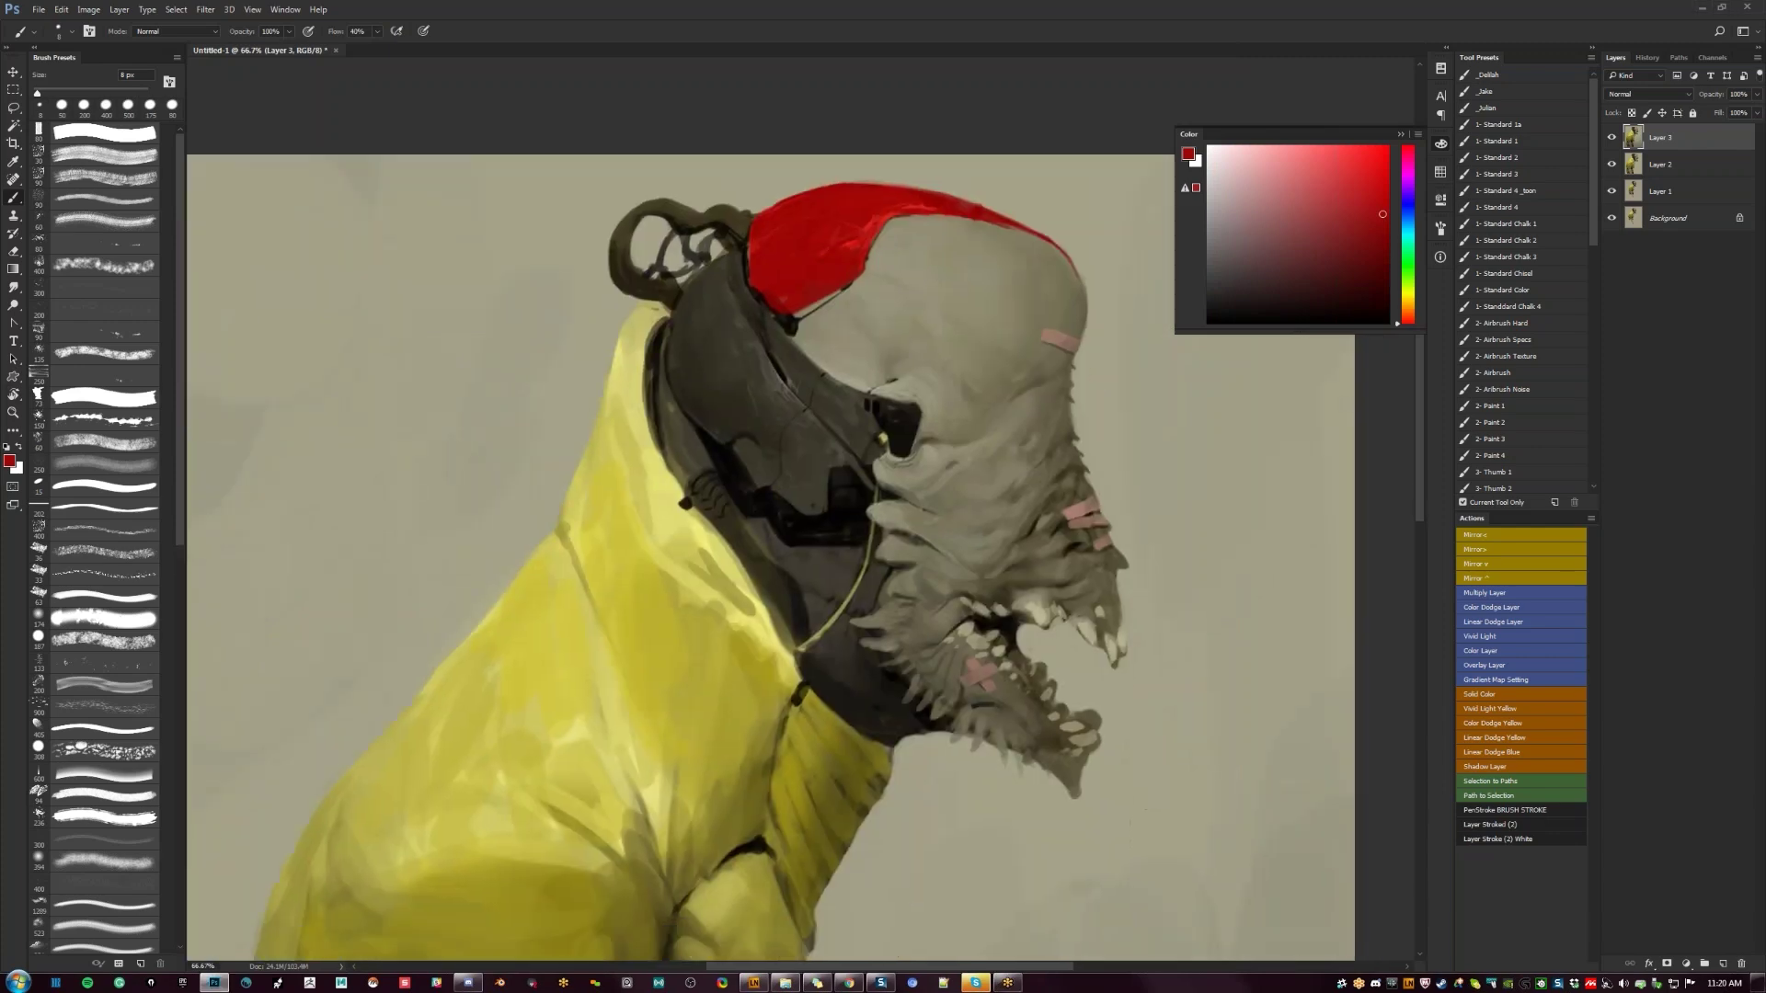
- Mirror the canvas and tidy the cap's thin front rim above the forehead with sampled reds and greys
key("F2")
left_click_drag(892, 404, 1195, 479)
left_click_drag(848, 287, 834, 287)
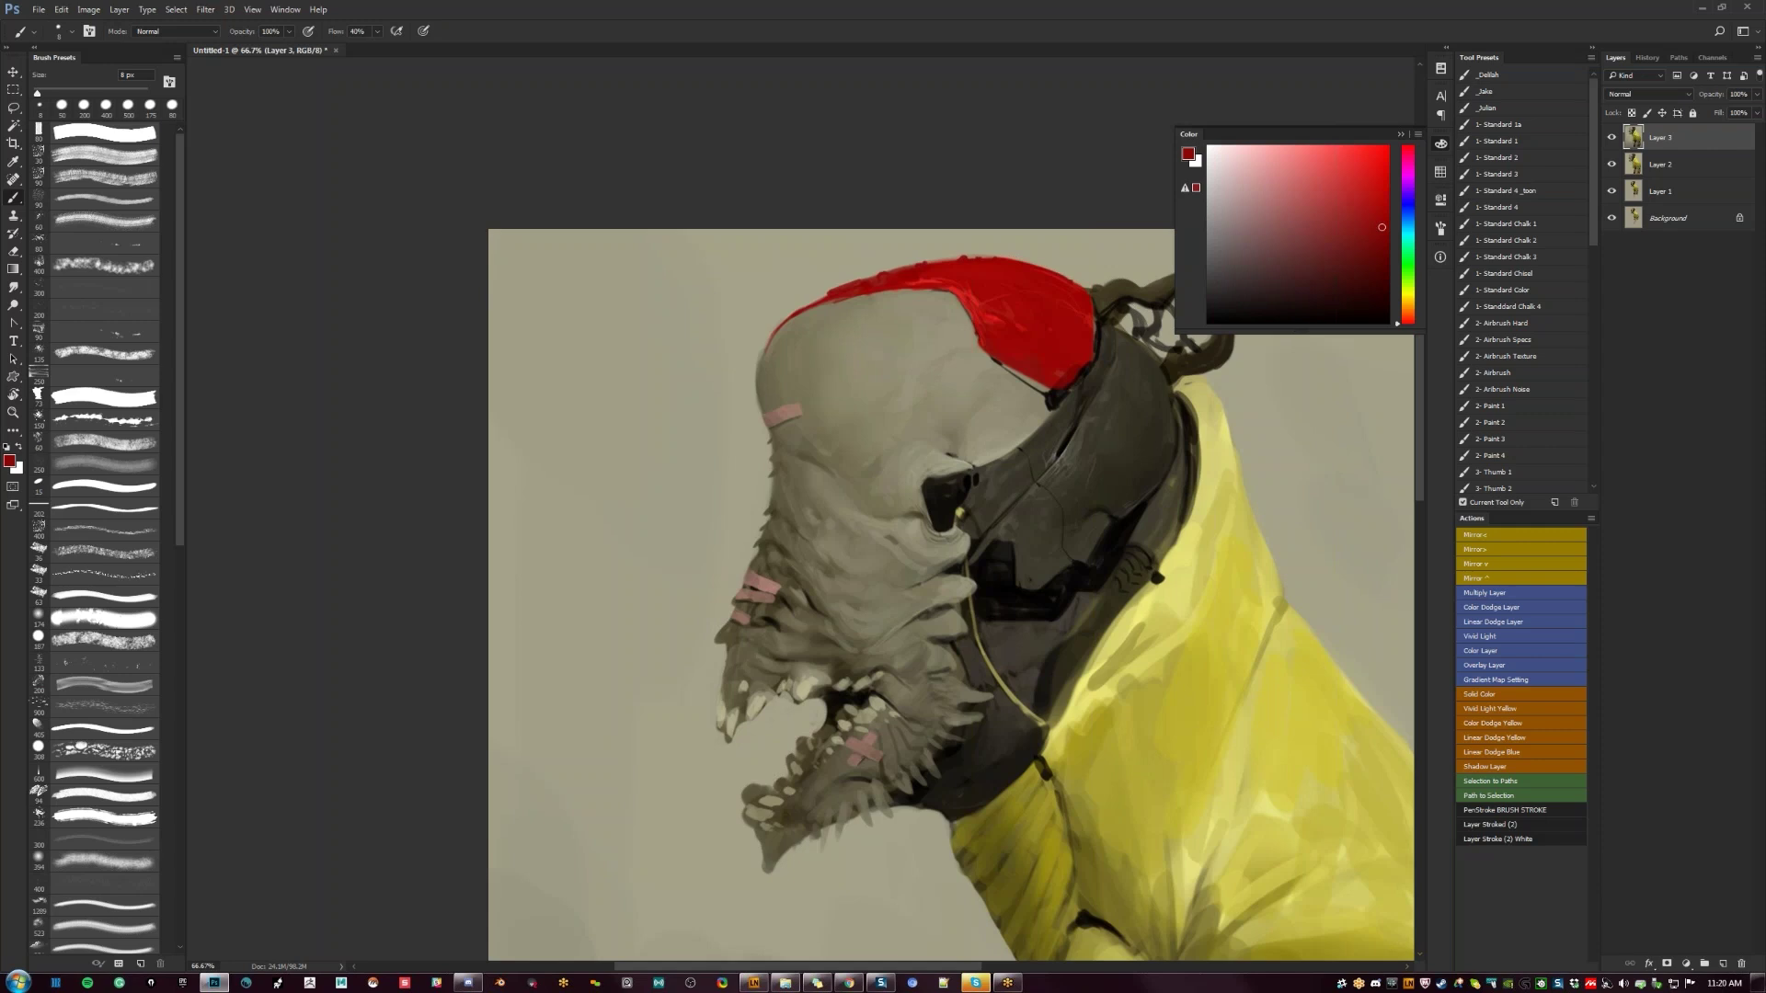
left_click_drag(938, 368, 740, 312)
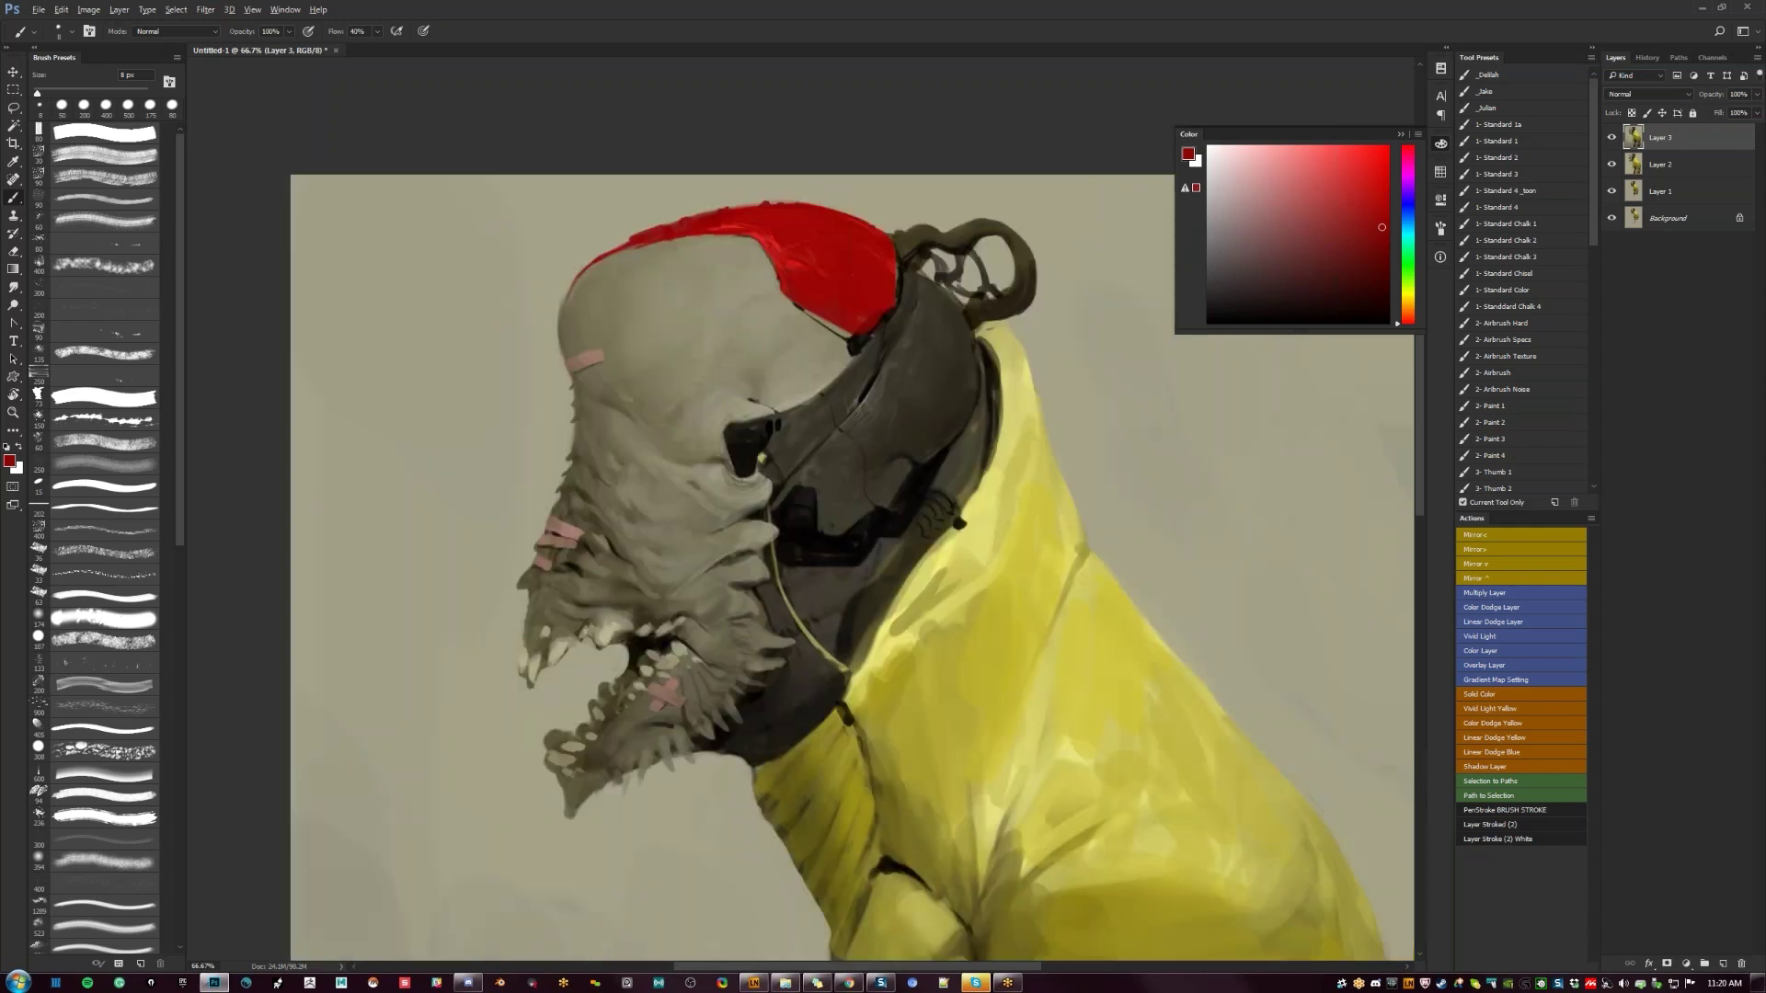
left_click(740, 317, "alt")
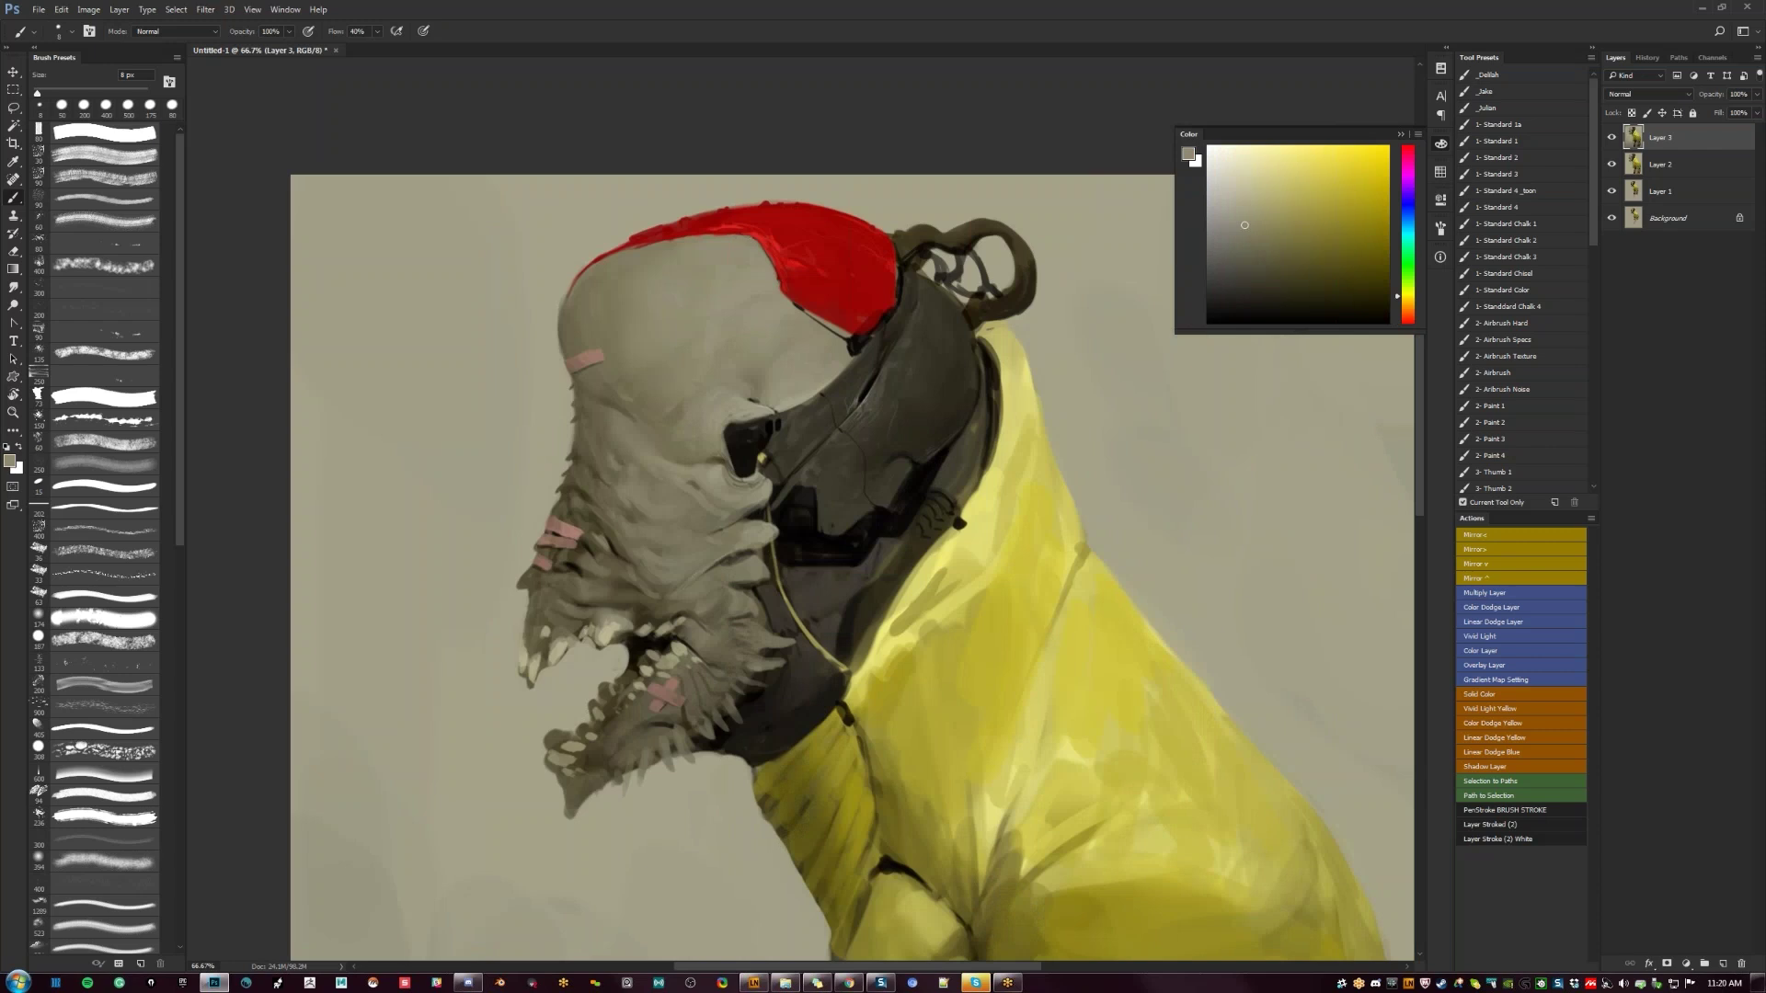
key("d")
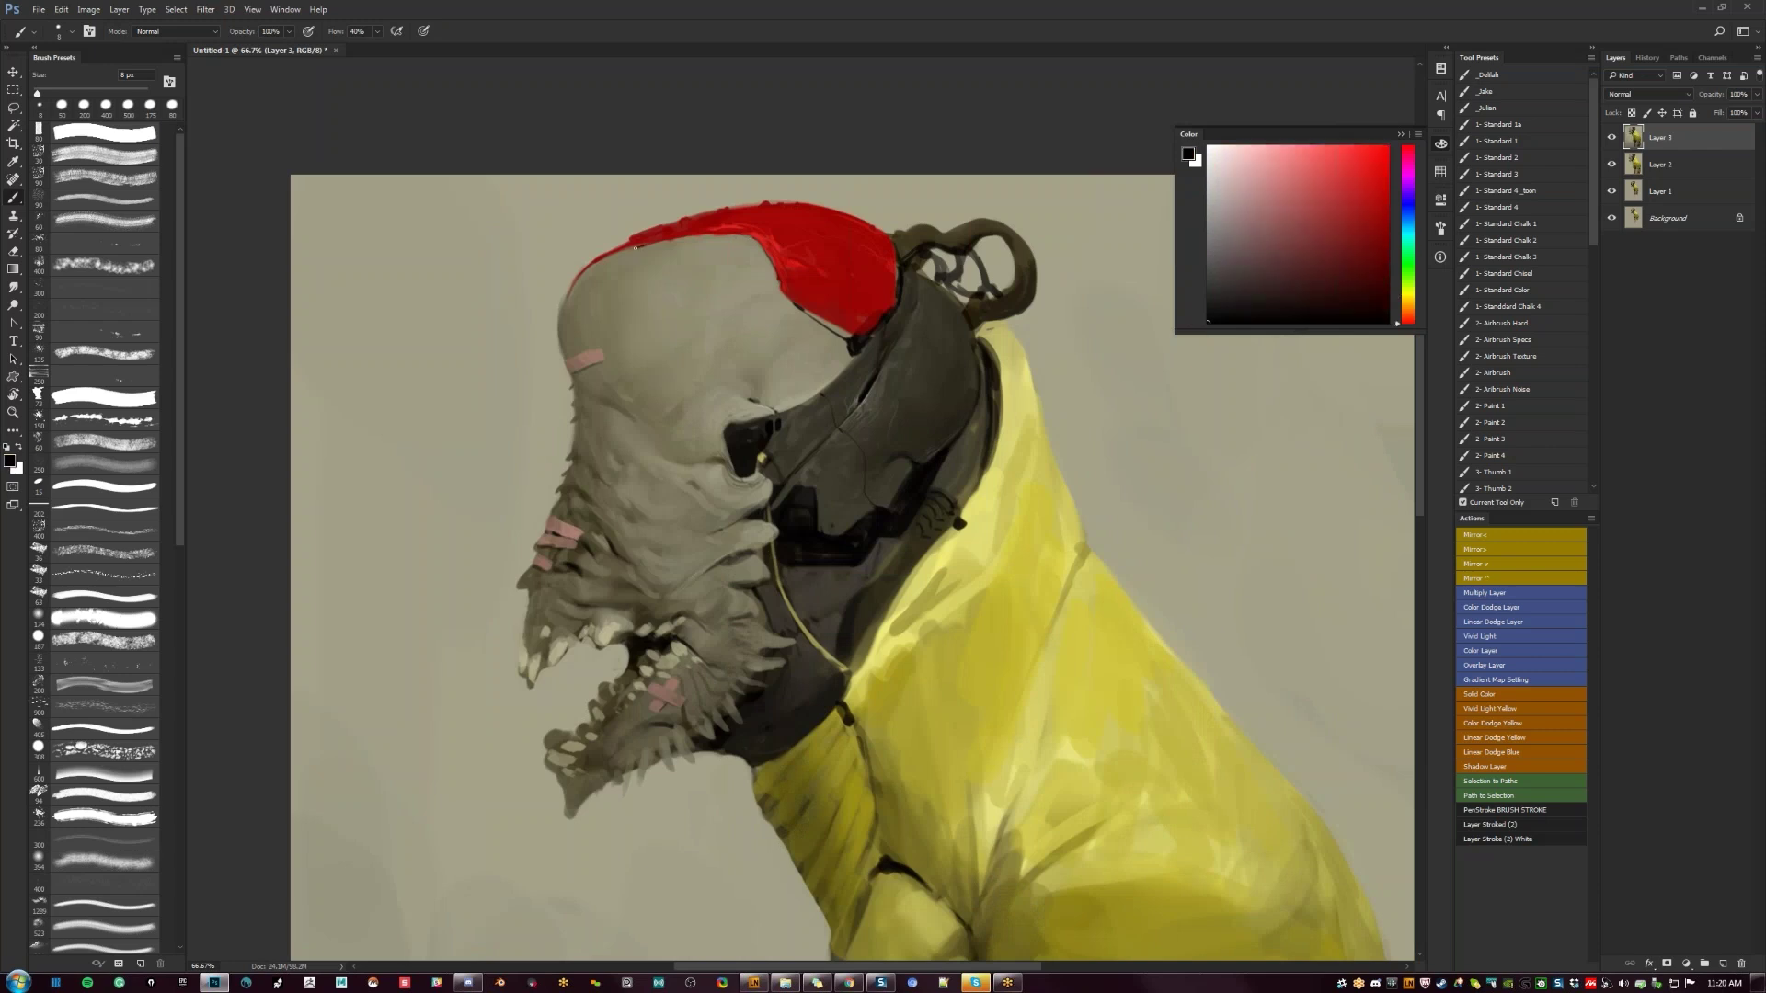
left_click(641, 248, "alt")
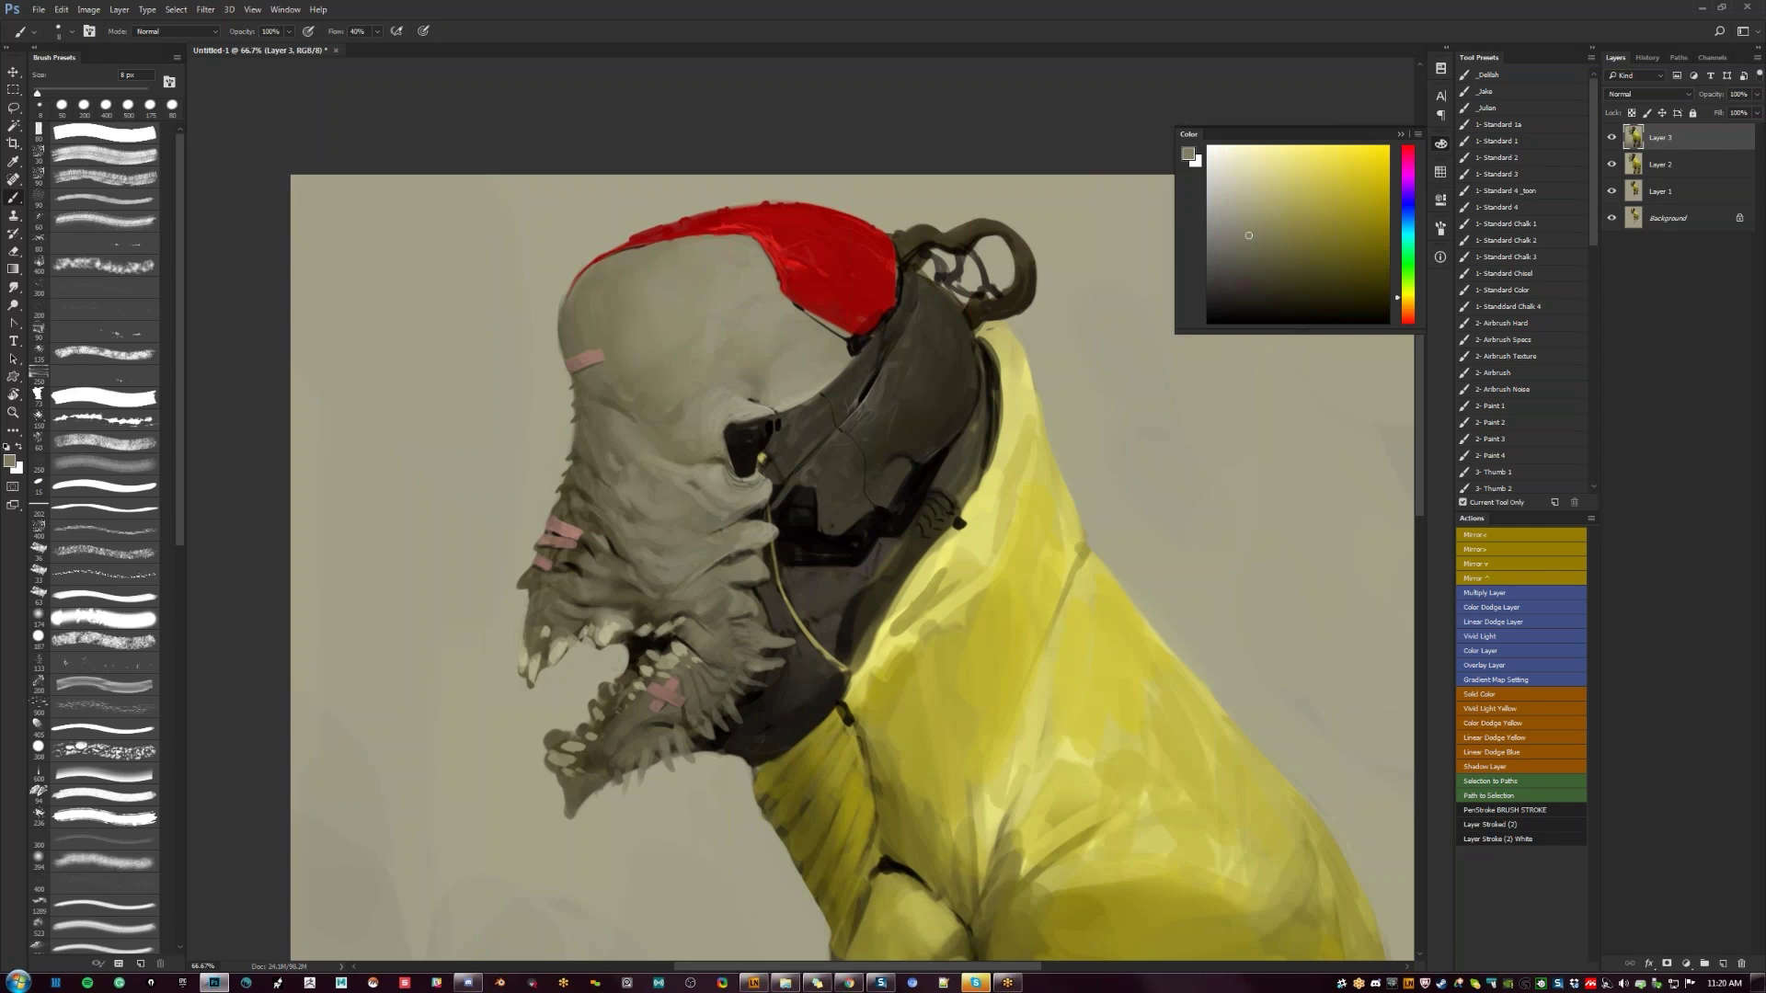
left_click(657, 241, "alt")
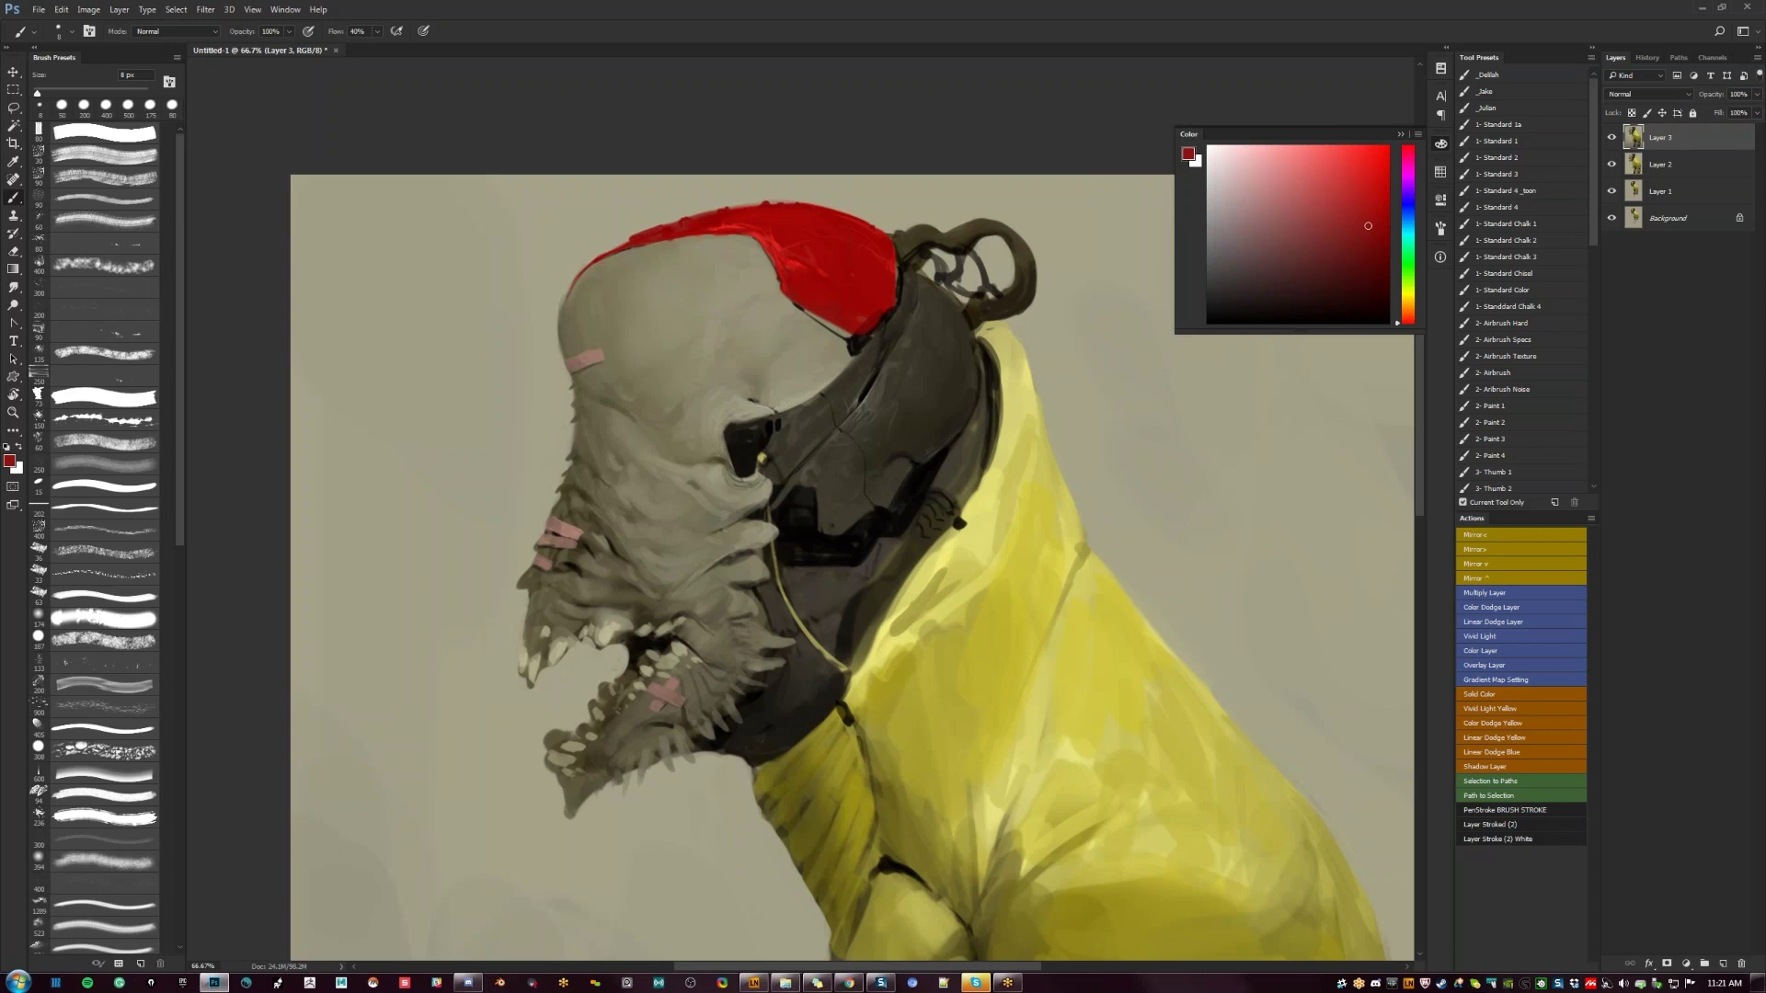
- Refine the cap's lower rear corner by the strap with sampled red and black, mirroring the canvas and enlarging the brush slightly
left_click(875, 299, "alt")
key("d")
left_click(868, 322, "alt")
key("ctrl+shift+h")
key("]")
key("]")
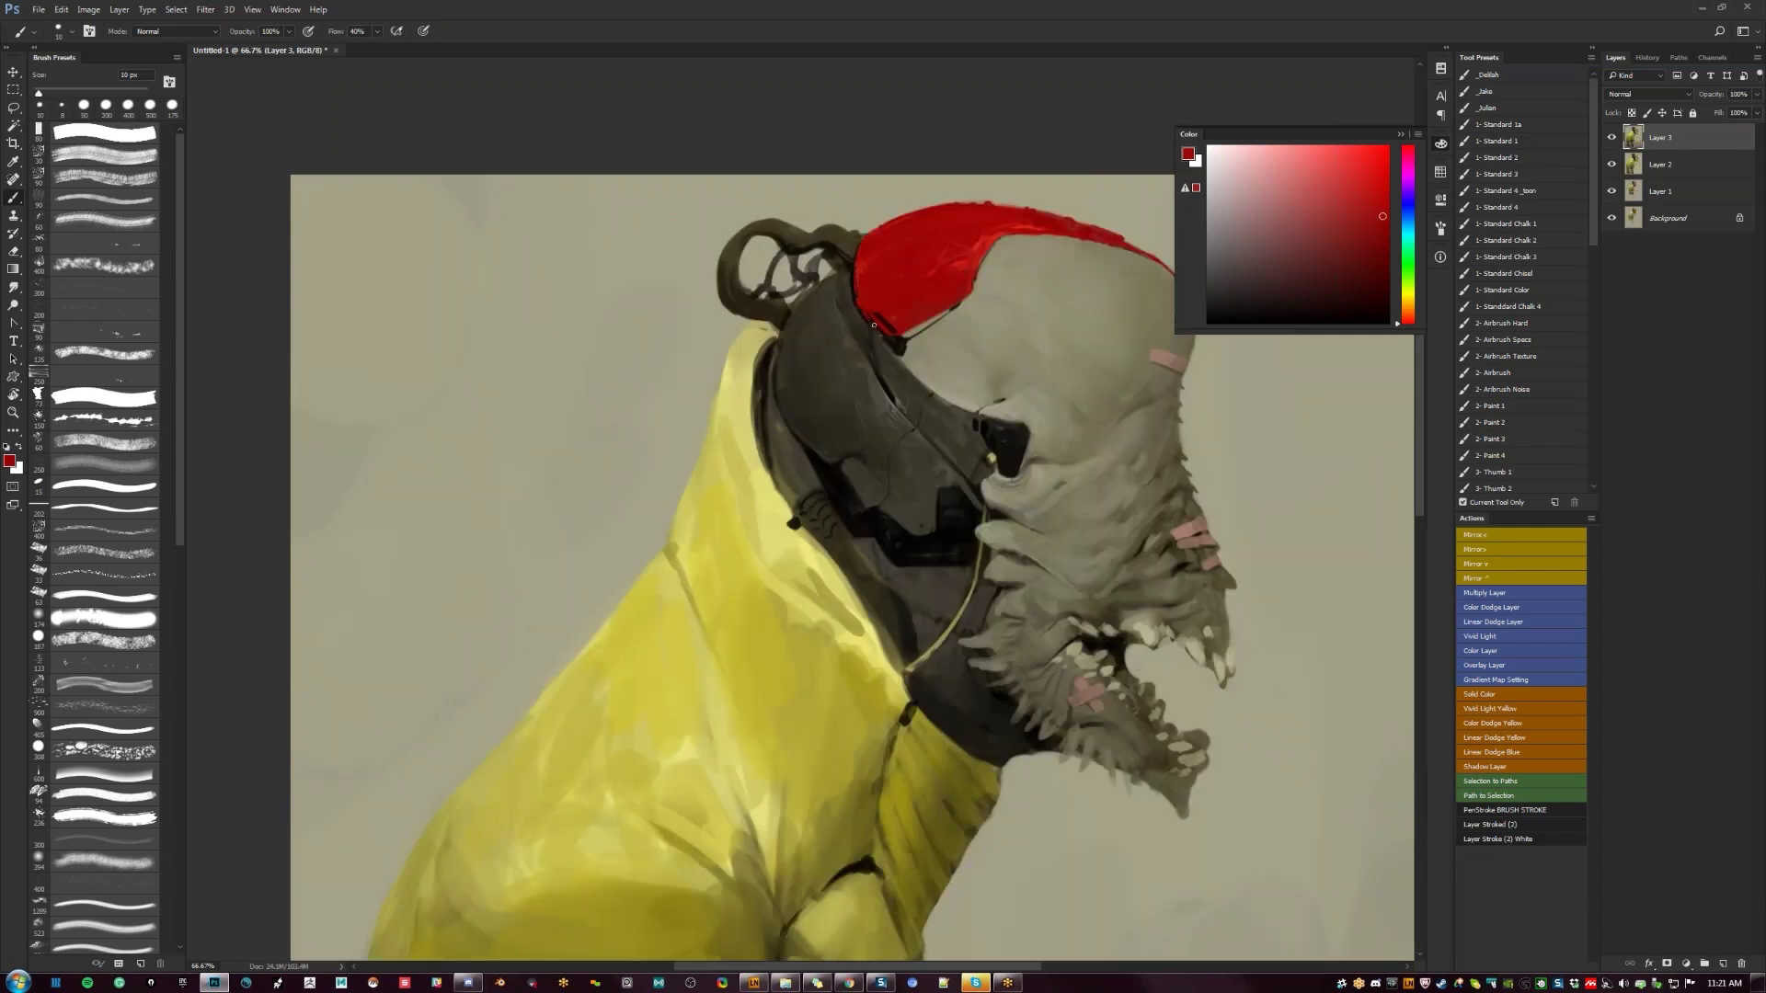
left_click(905, 388, "alt")
left_click_drag(845, 372, 718, 344)
left_click(816, 287, "ctrl")
key("b")
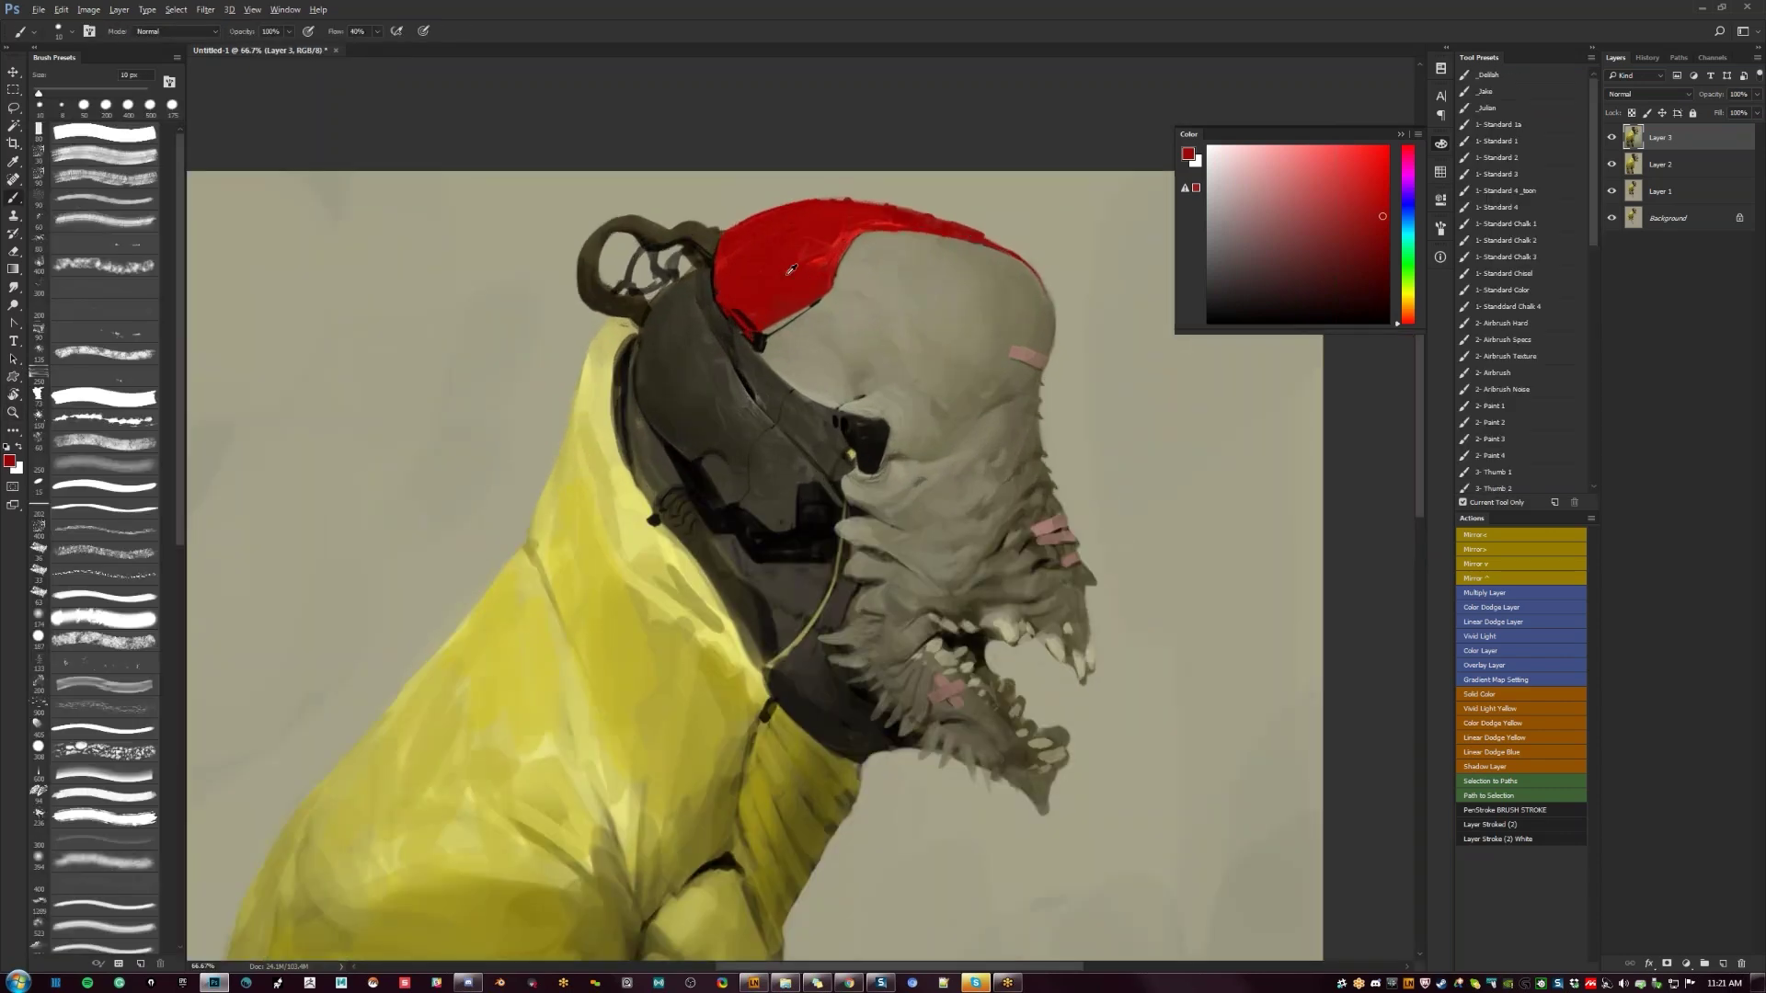
- Shade the broad rear part of the red cap using a larger brush and several picked and sampled reds
left_click(1323, 193)
key("bracketright")
key("bracketright")
key("bracketright")
key("bracketright")
key("bracketright")
key("bracketright")
key("bracketright")
key("bracketright")
key("bracketright")
mouse_move(746, 296)
left_mouse_down()
mouse_move(808, 275)
mouse_move(777, 301)
left_mouse_up()
left_click(760, 302, "alt")
left_click(757, 299)
left_click(762, 261, "alt")
mouse_move(773, 230)
left_mouse_down()
mouse_move(800, 246)
mouse_move(789, 268)
mouse_move(717, 273)
left_mouse_up()
key("bracketleft")
key("bracketleft")
key("bracketleft")
- Hide the interface panels and touch up the cap's upper edge on the mirrored canvas, returning to the original orientation
key("ctrl+minus")
key("ctrl+minus")
key("ctrl+minus")
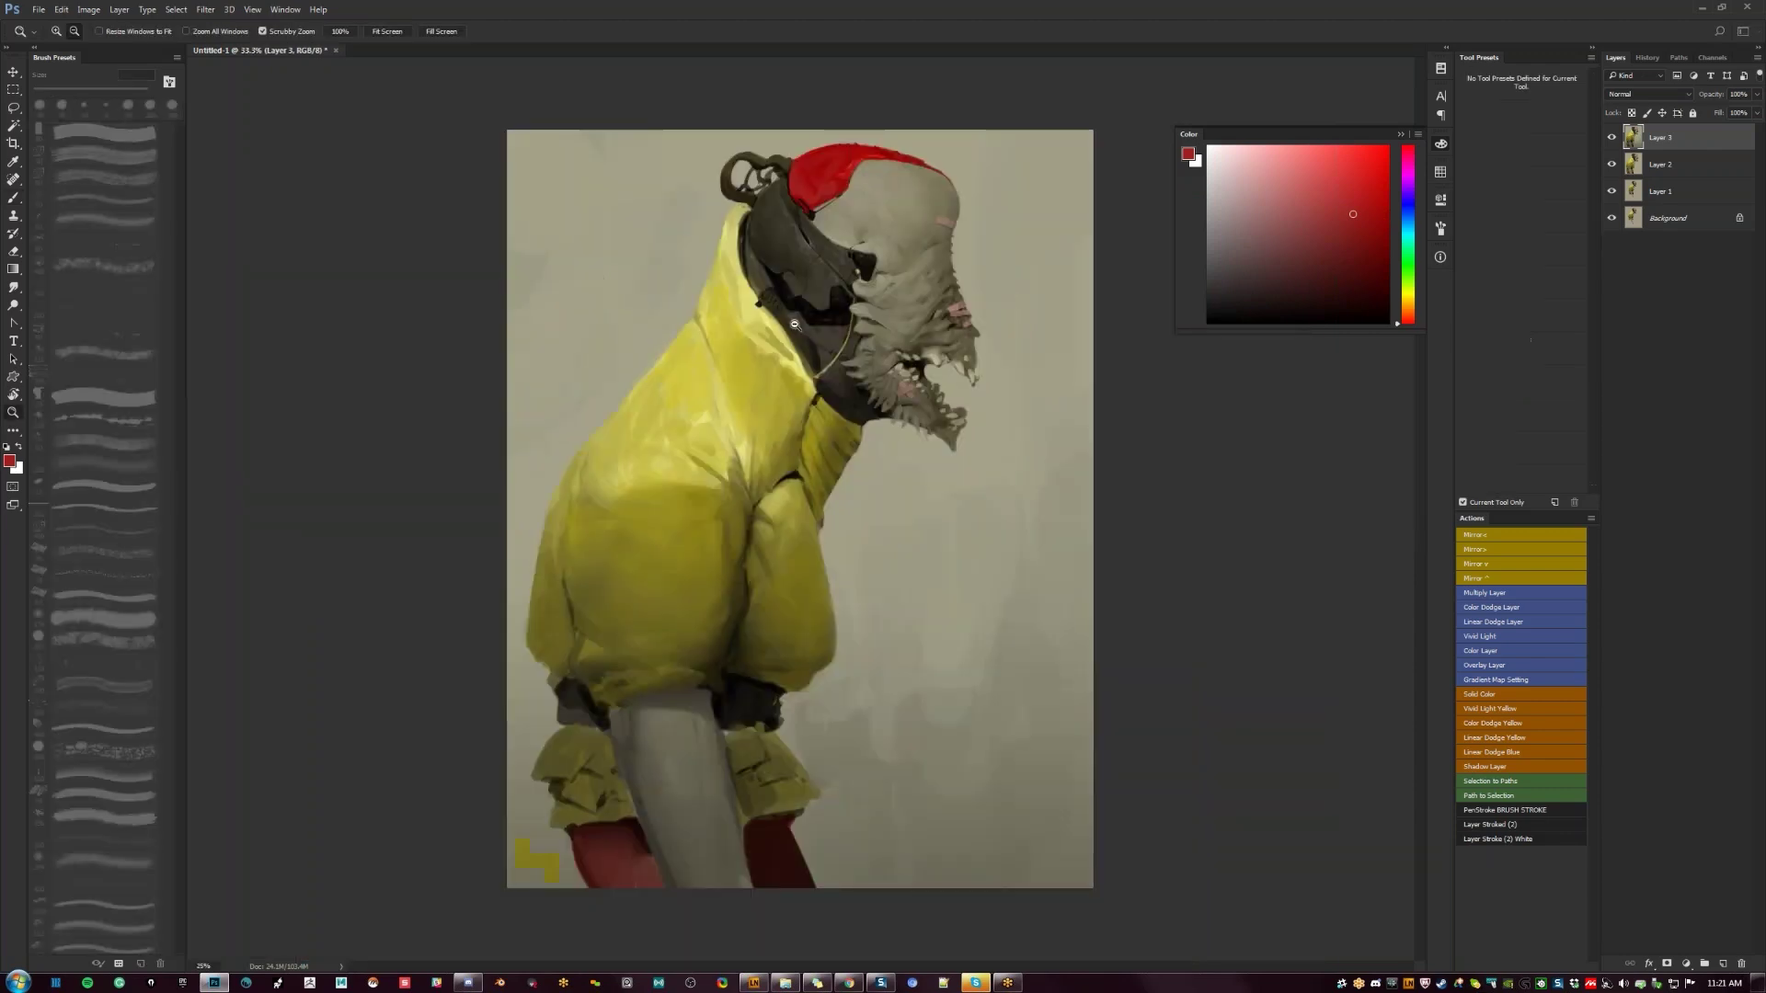
key("Tab")
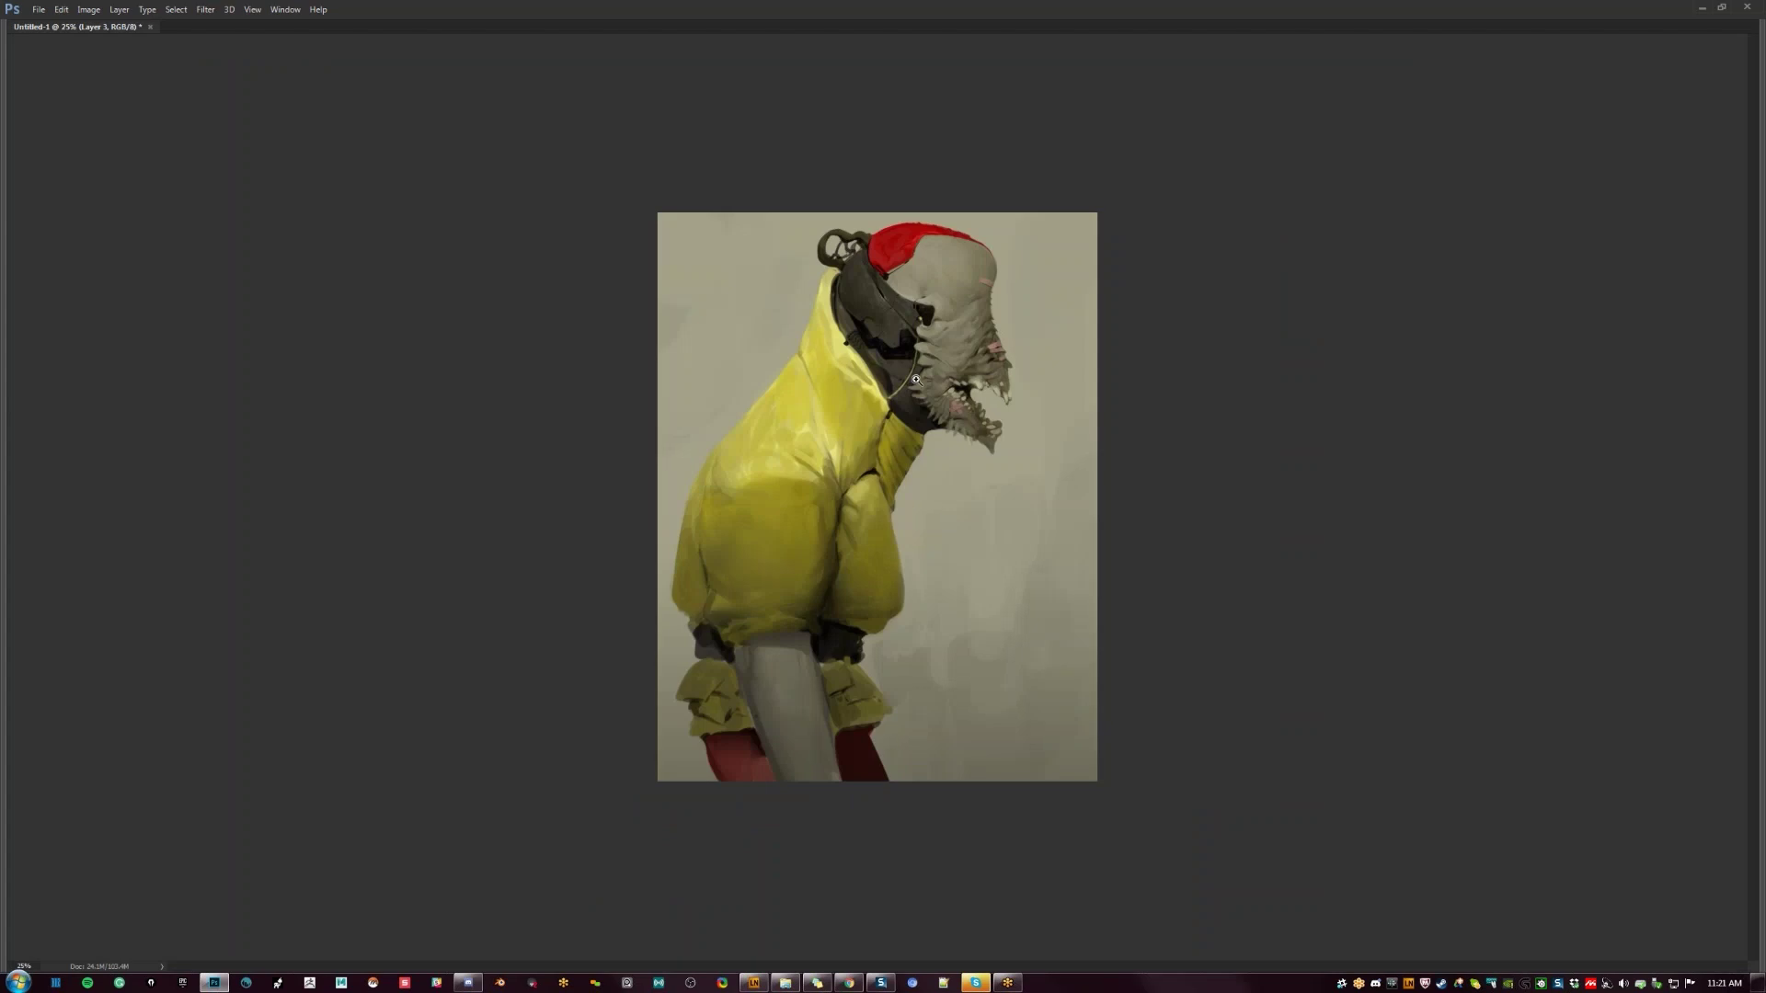
left_click(919, 393)
left_click(921, 401)
key("ctrl+shift+h")
left_click_drag(876, 407, 864, 580)
left_click(725, 228)
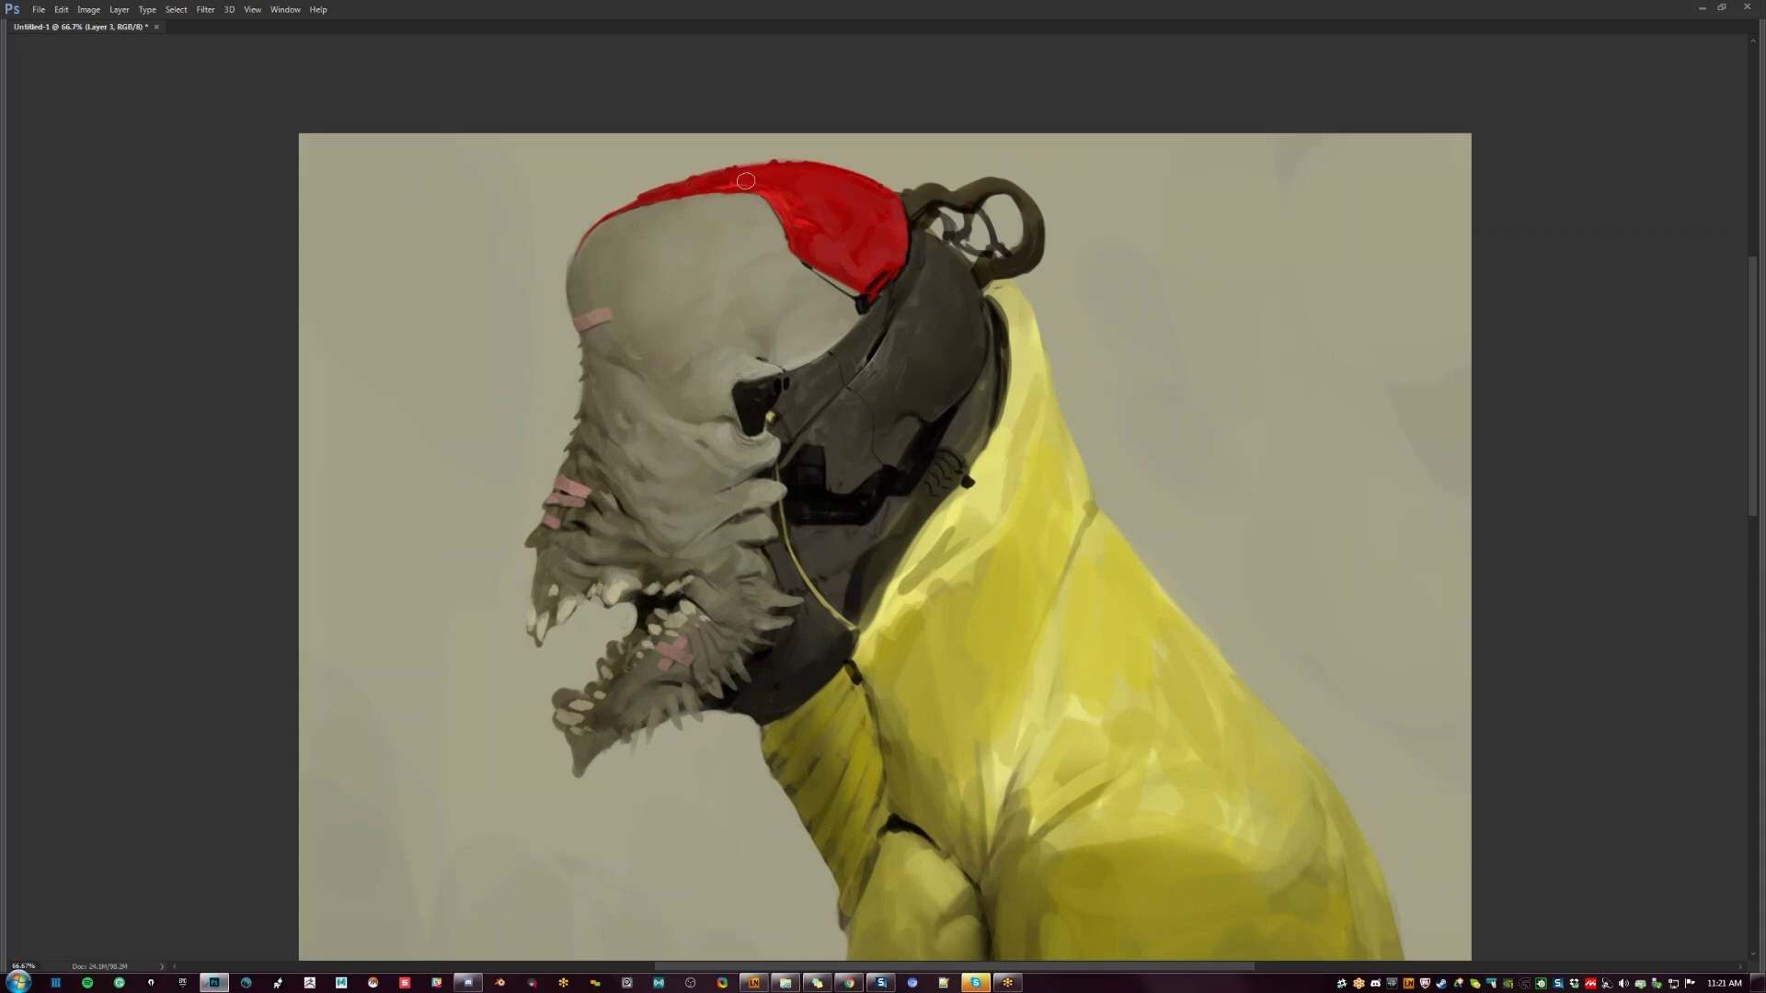
key("ctrl+minus")
key("ctrl+minus")
key("ctrl+minus")
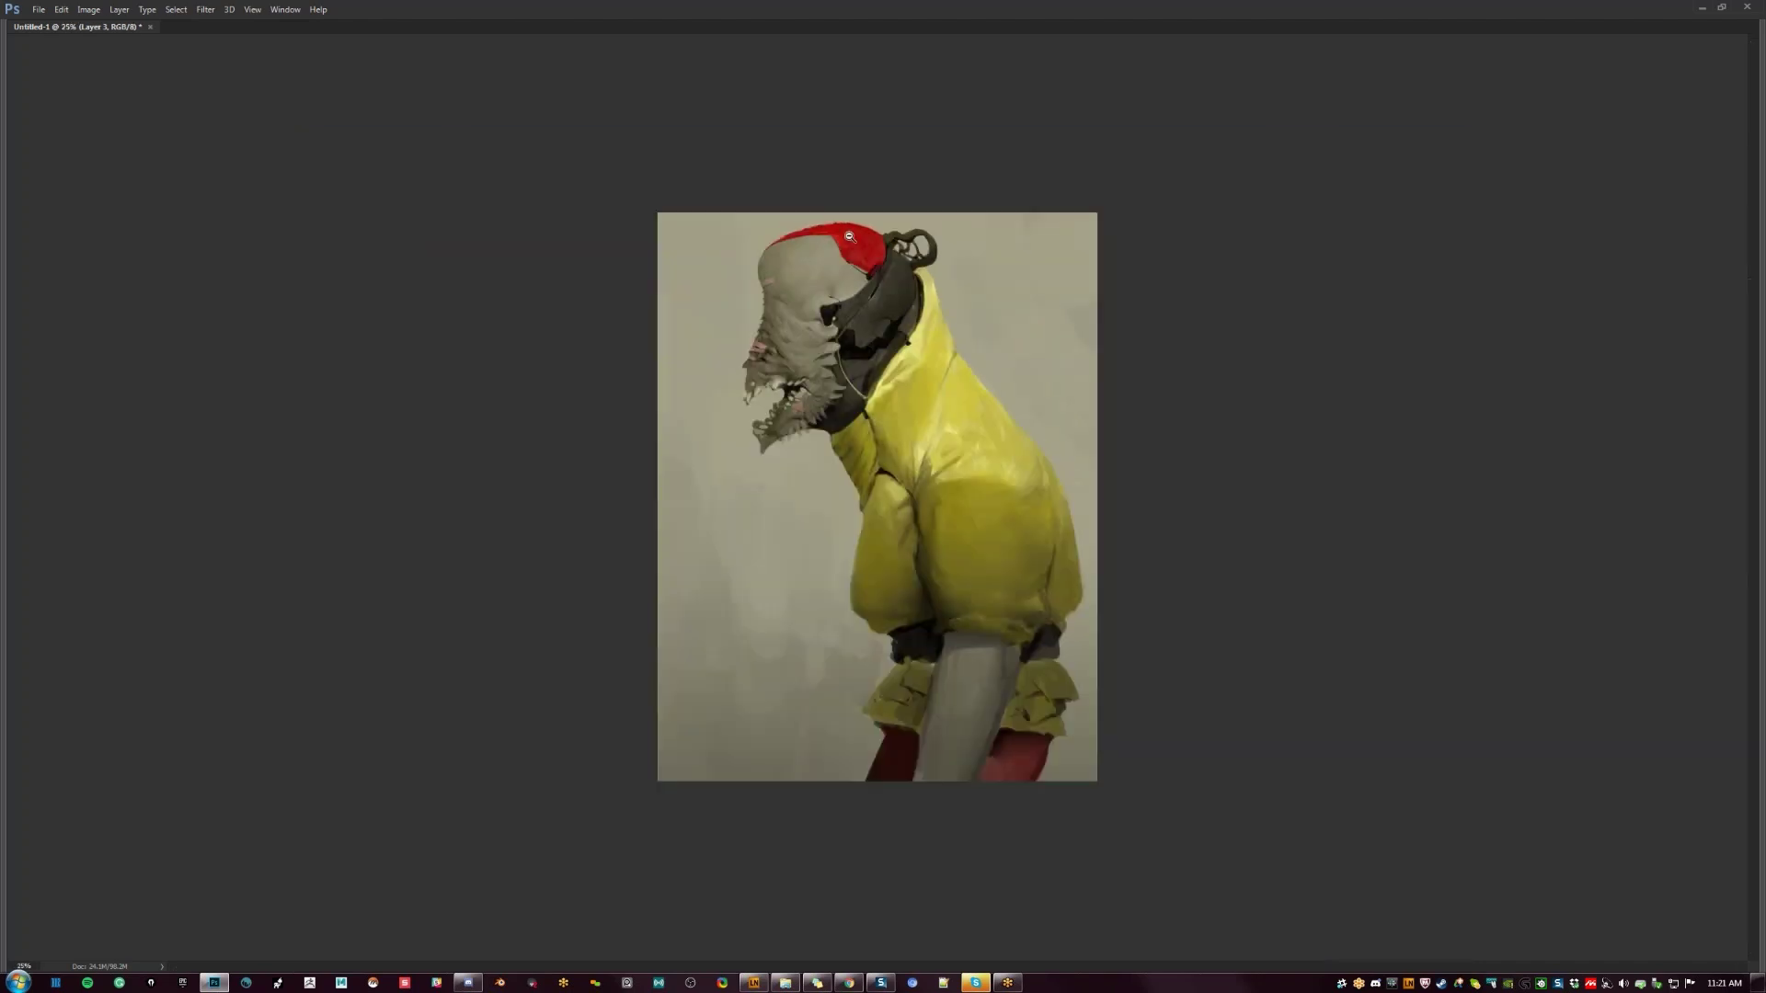
key("ctrl+shift+h")
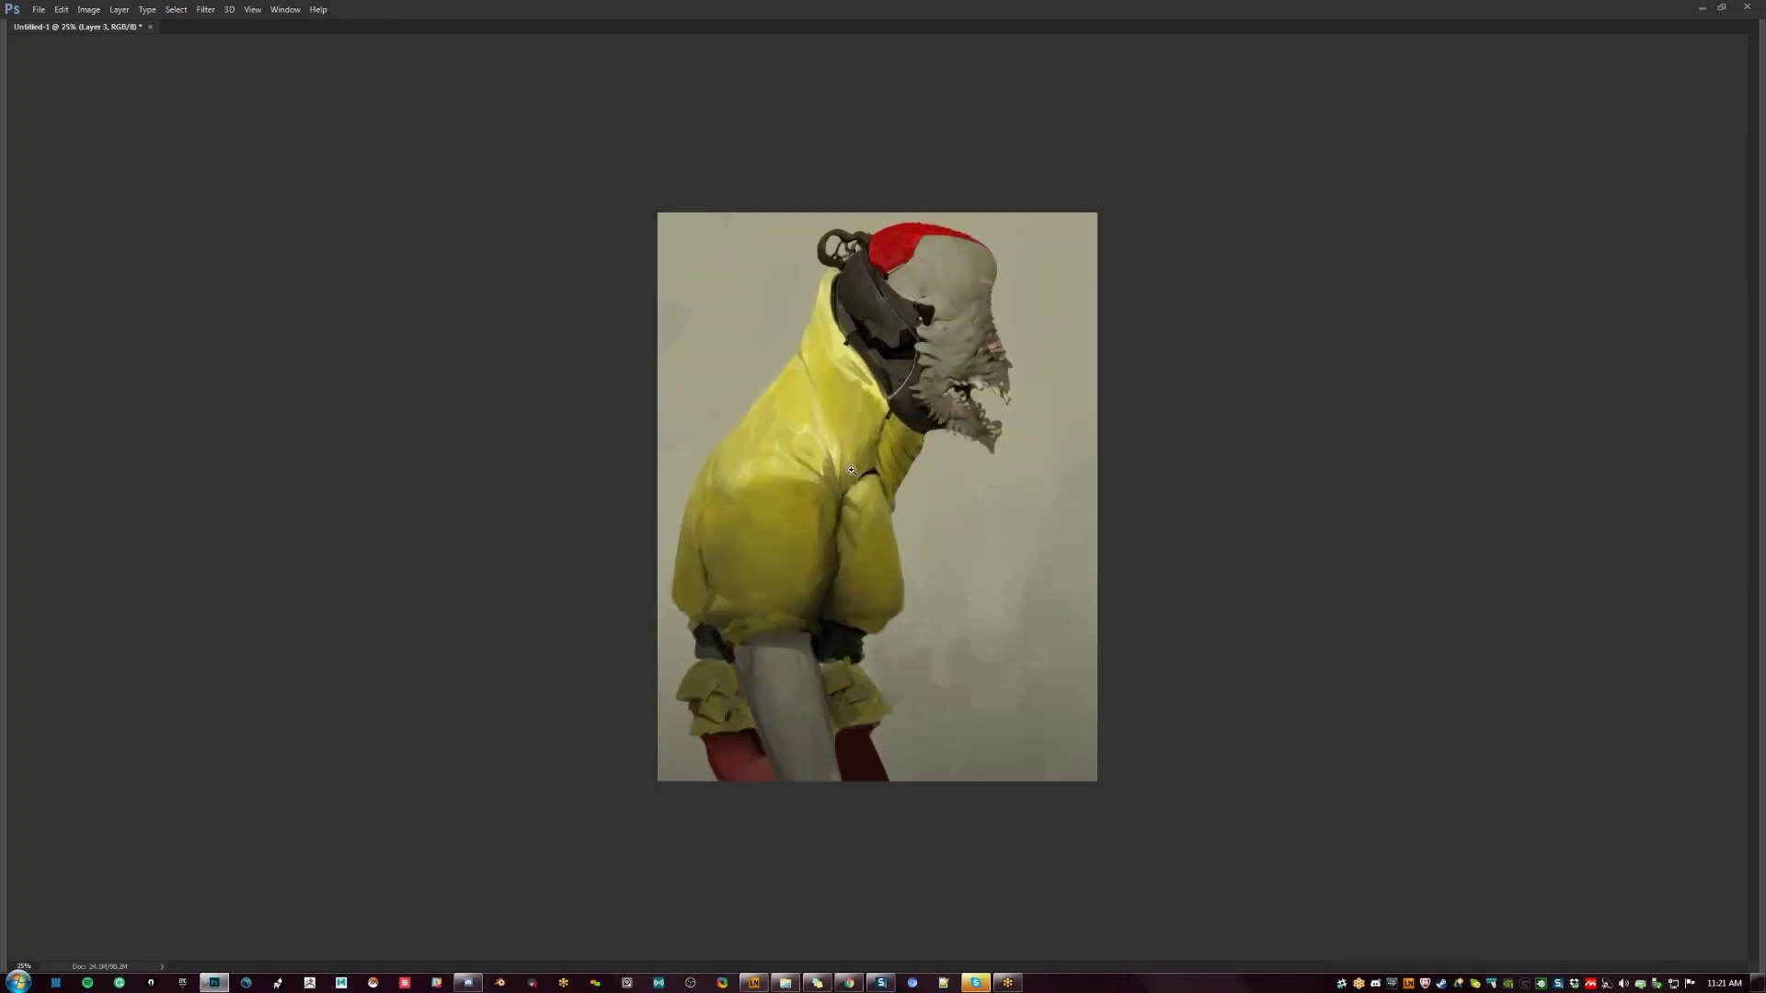
- Examine the helmet, face and jacket in both mirrored orientations, alternating between the whole figure and close-ups
left_click(887, 343)
key("h")
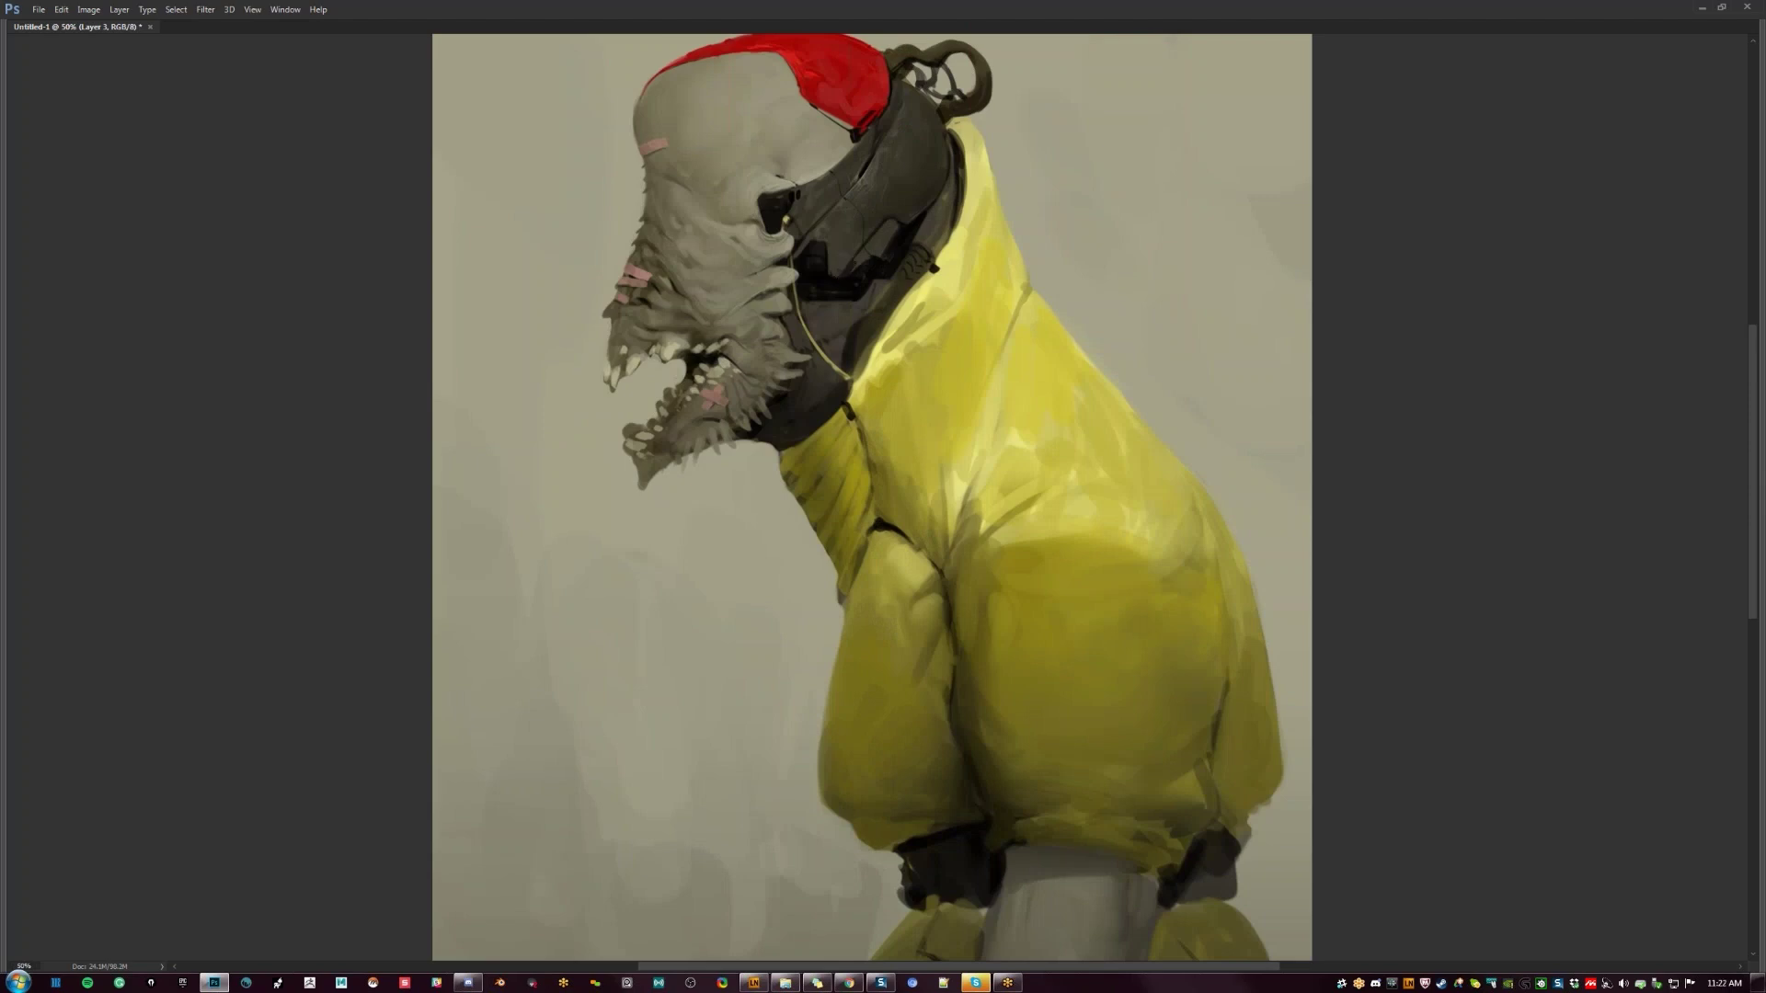
key("ctrl+minus")
key("ctrl+shift+h")
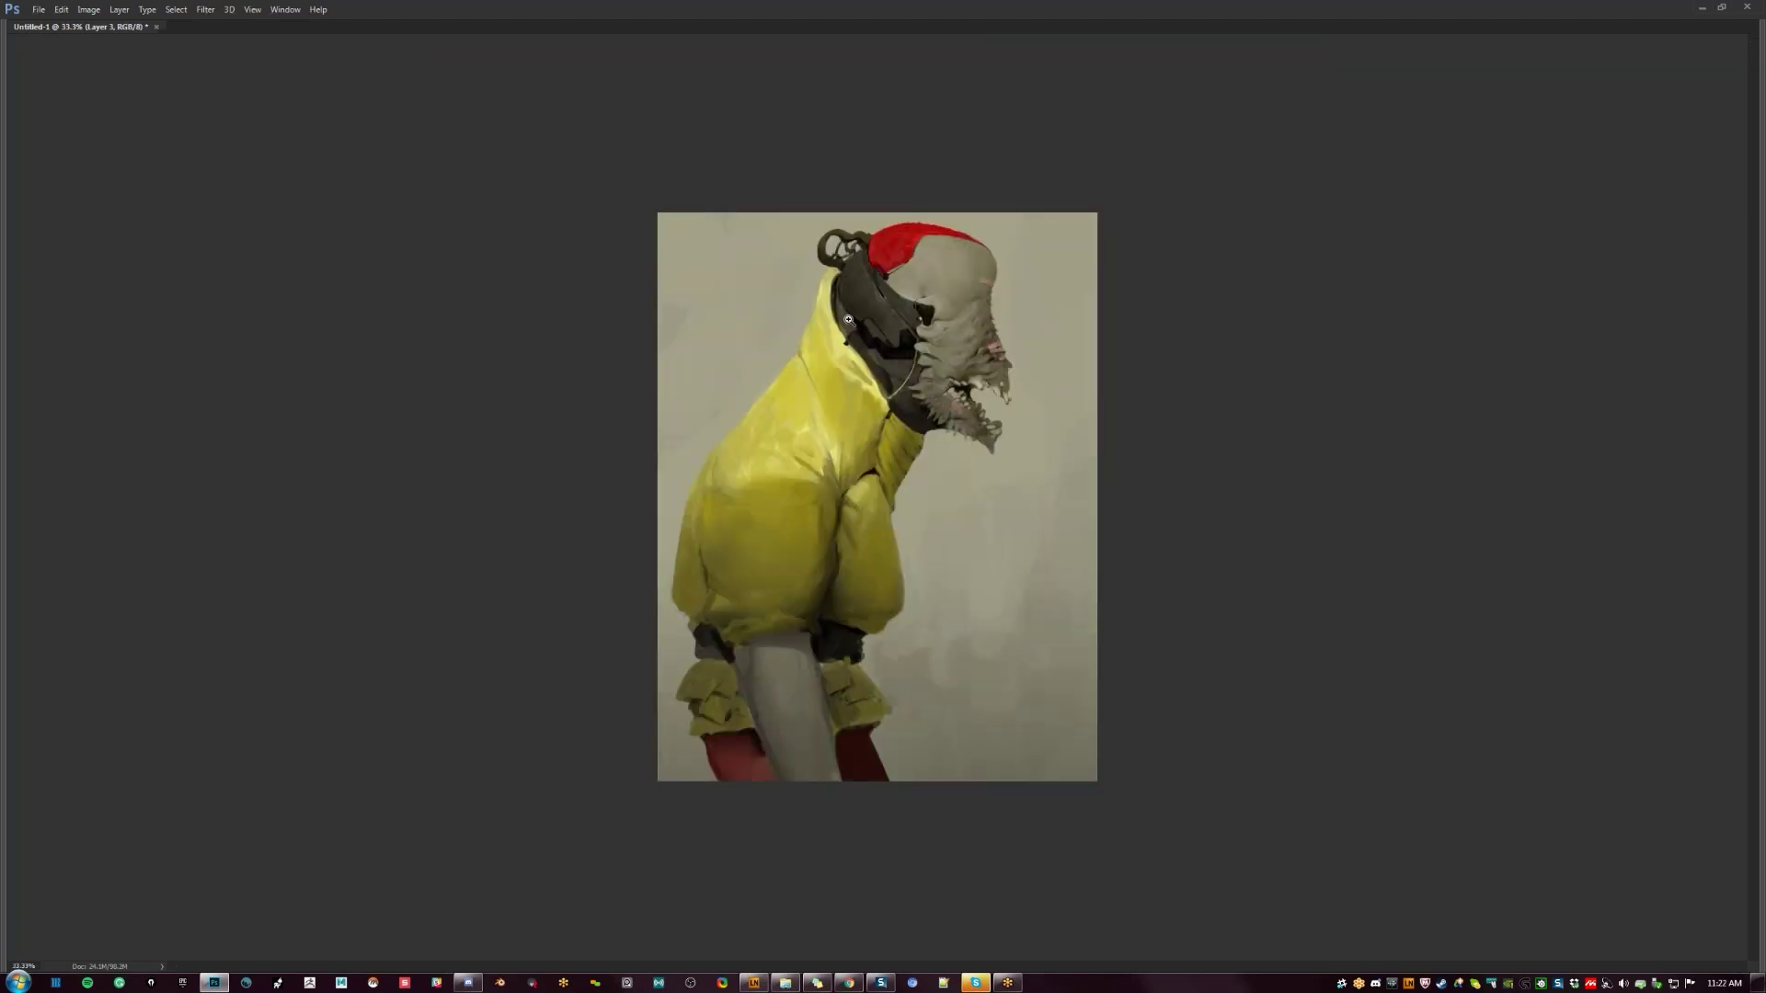
key("ctrl+plus")
key("ctrl+plus")
key("ctrl+plus")
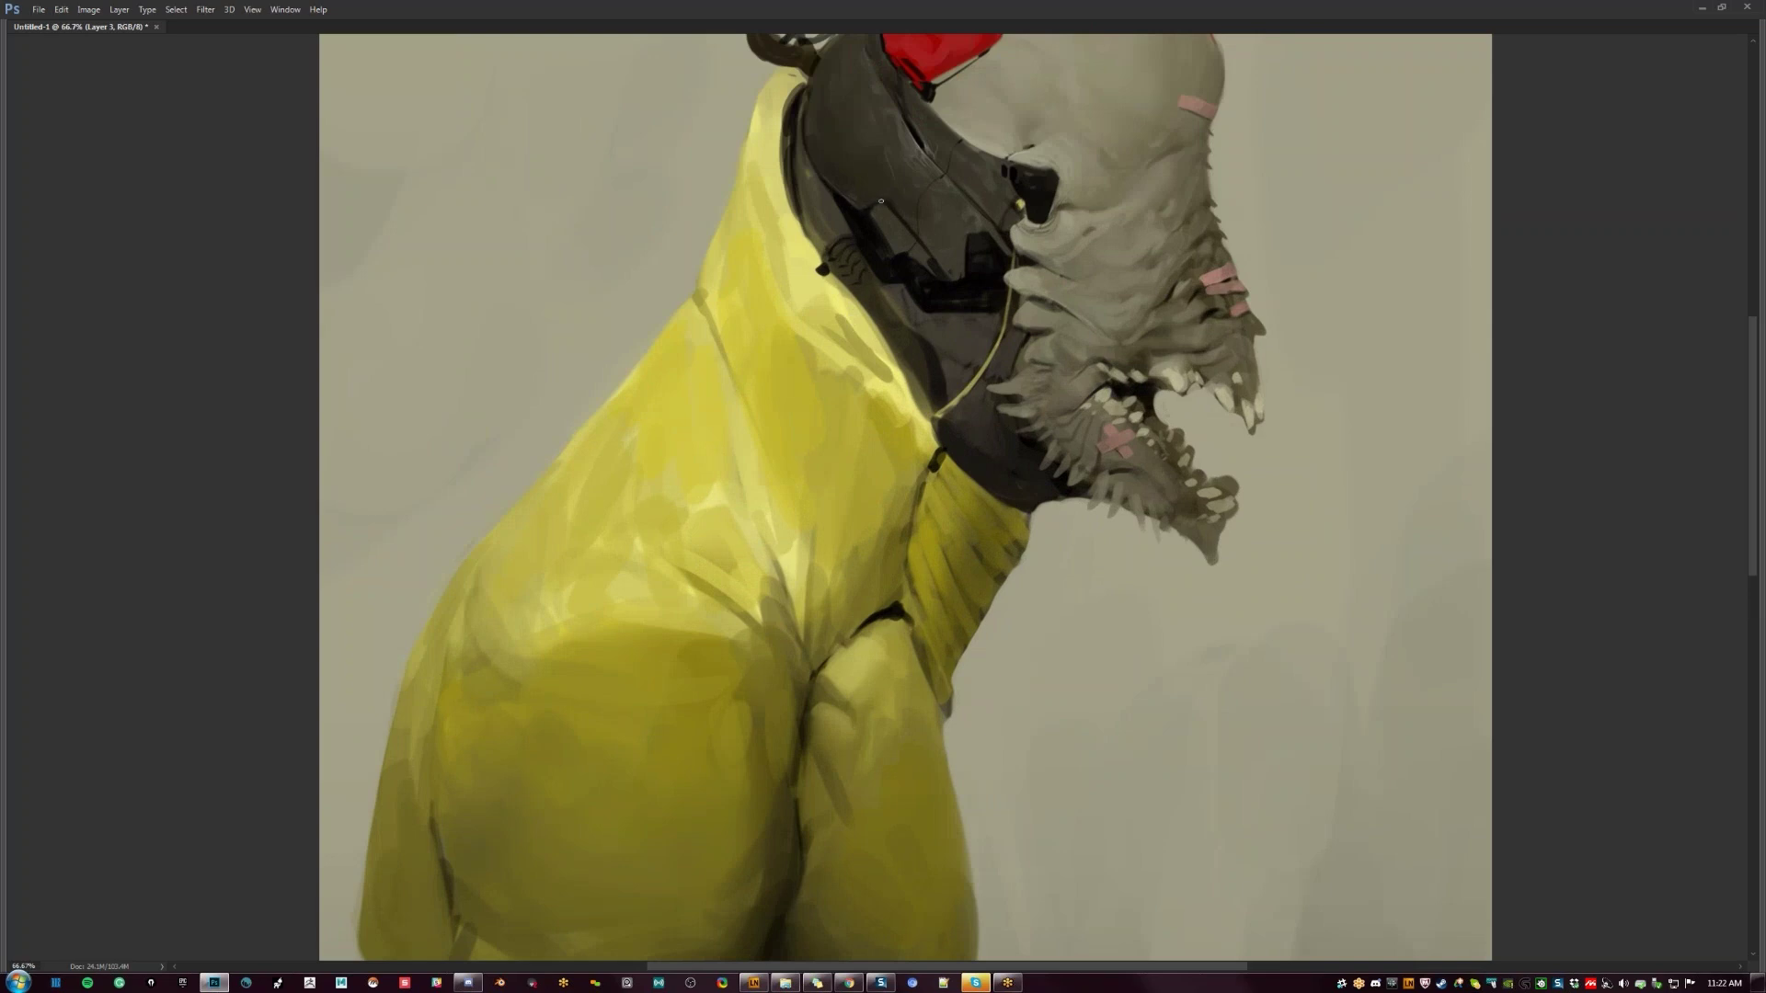
left_click(917, 274, "alt")
left_click(918, 274, "alt")
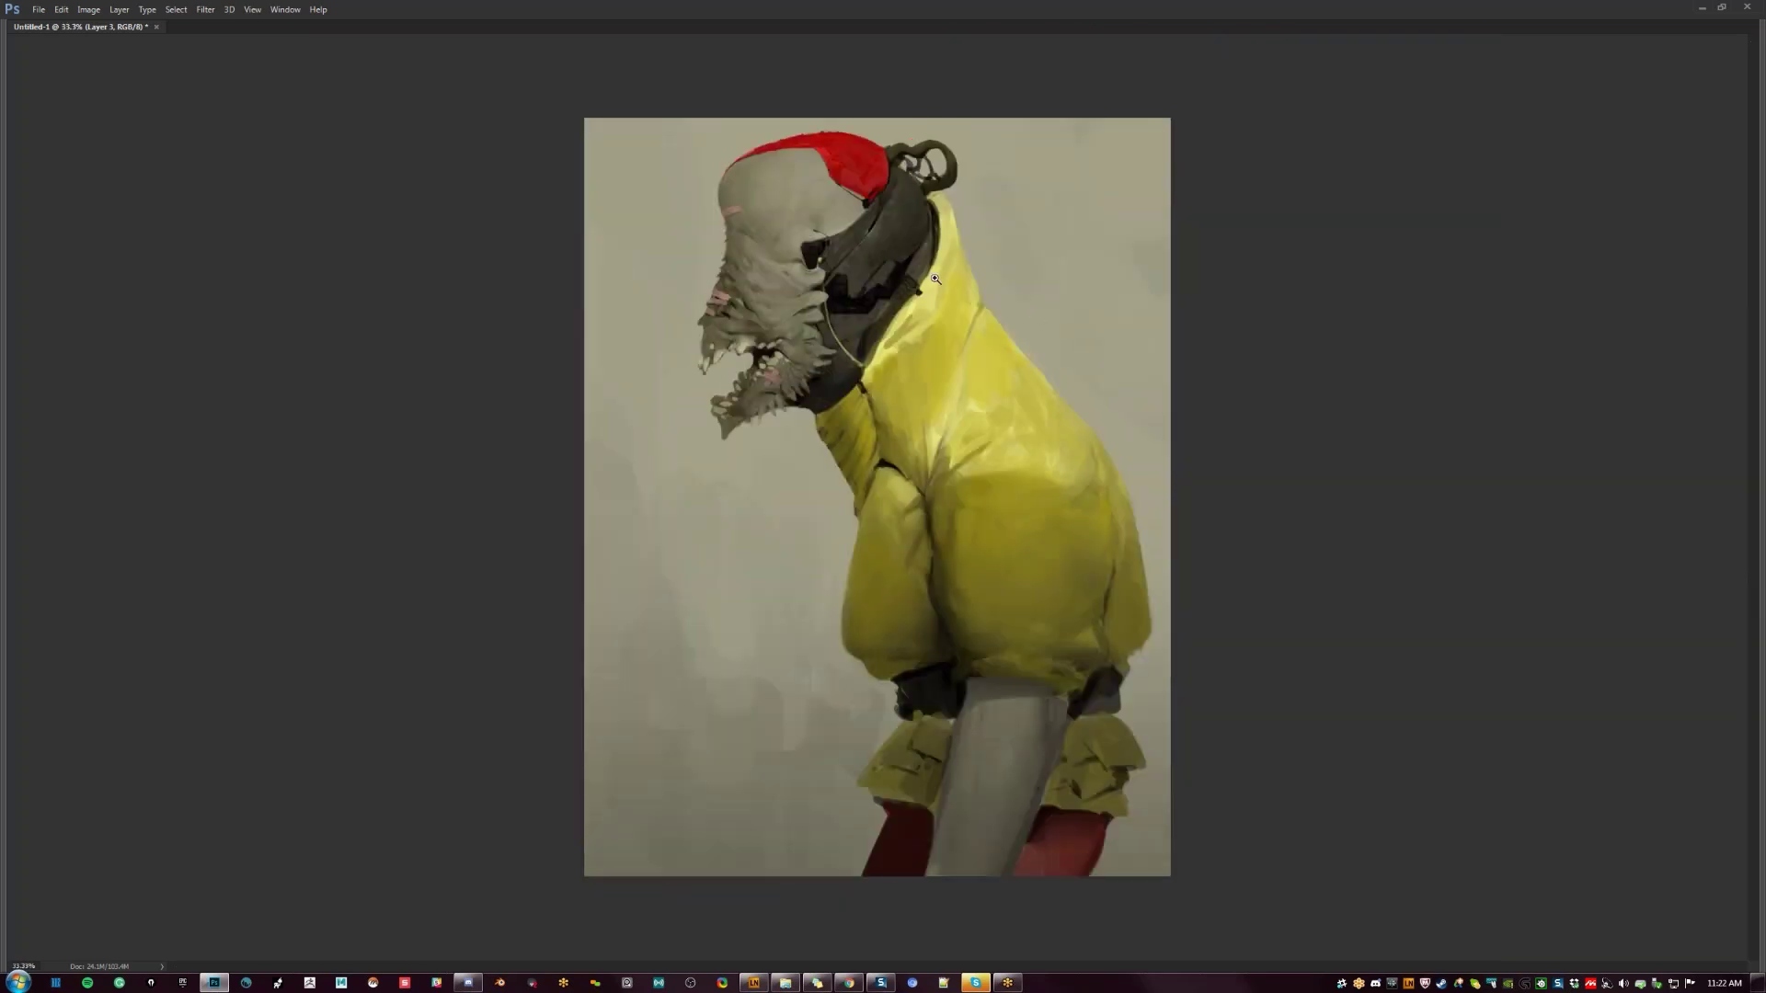
left_click(895, 284)
left_click(895, 284)
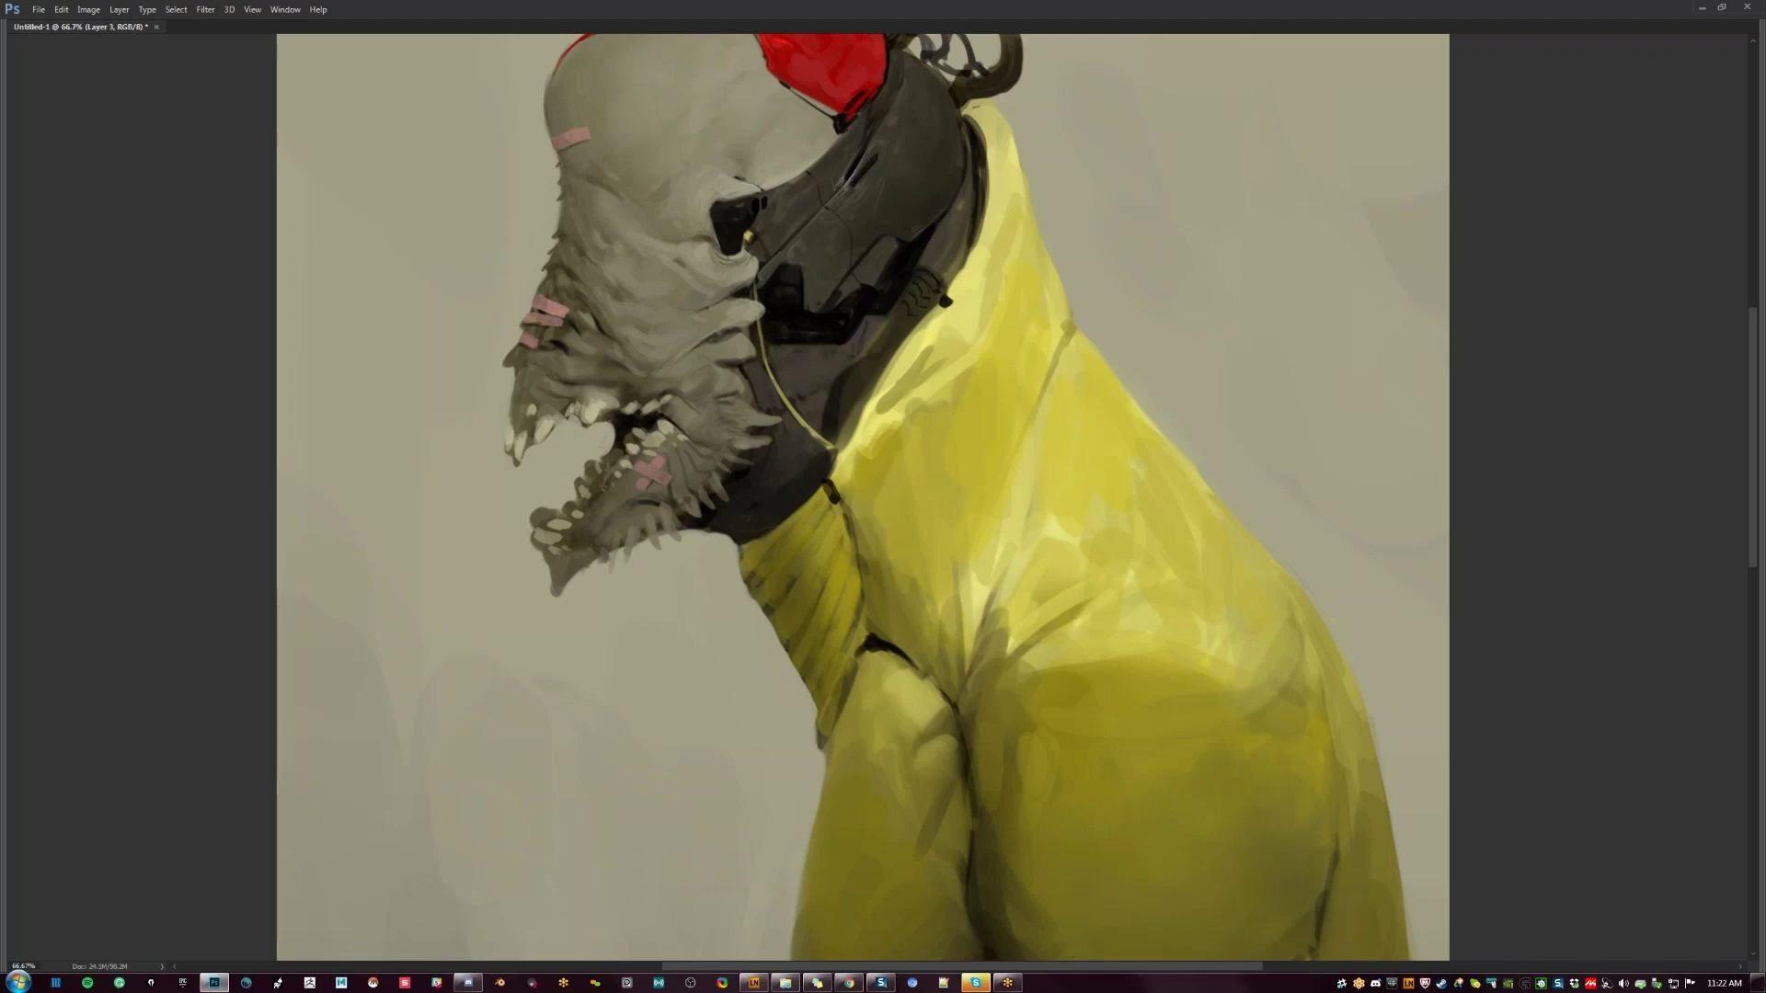
key("ctrl+minus")
key("ctrl+minus")
key("ctrl+minus")
key("F2")
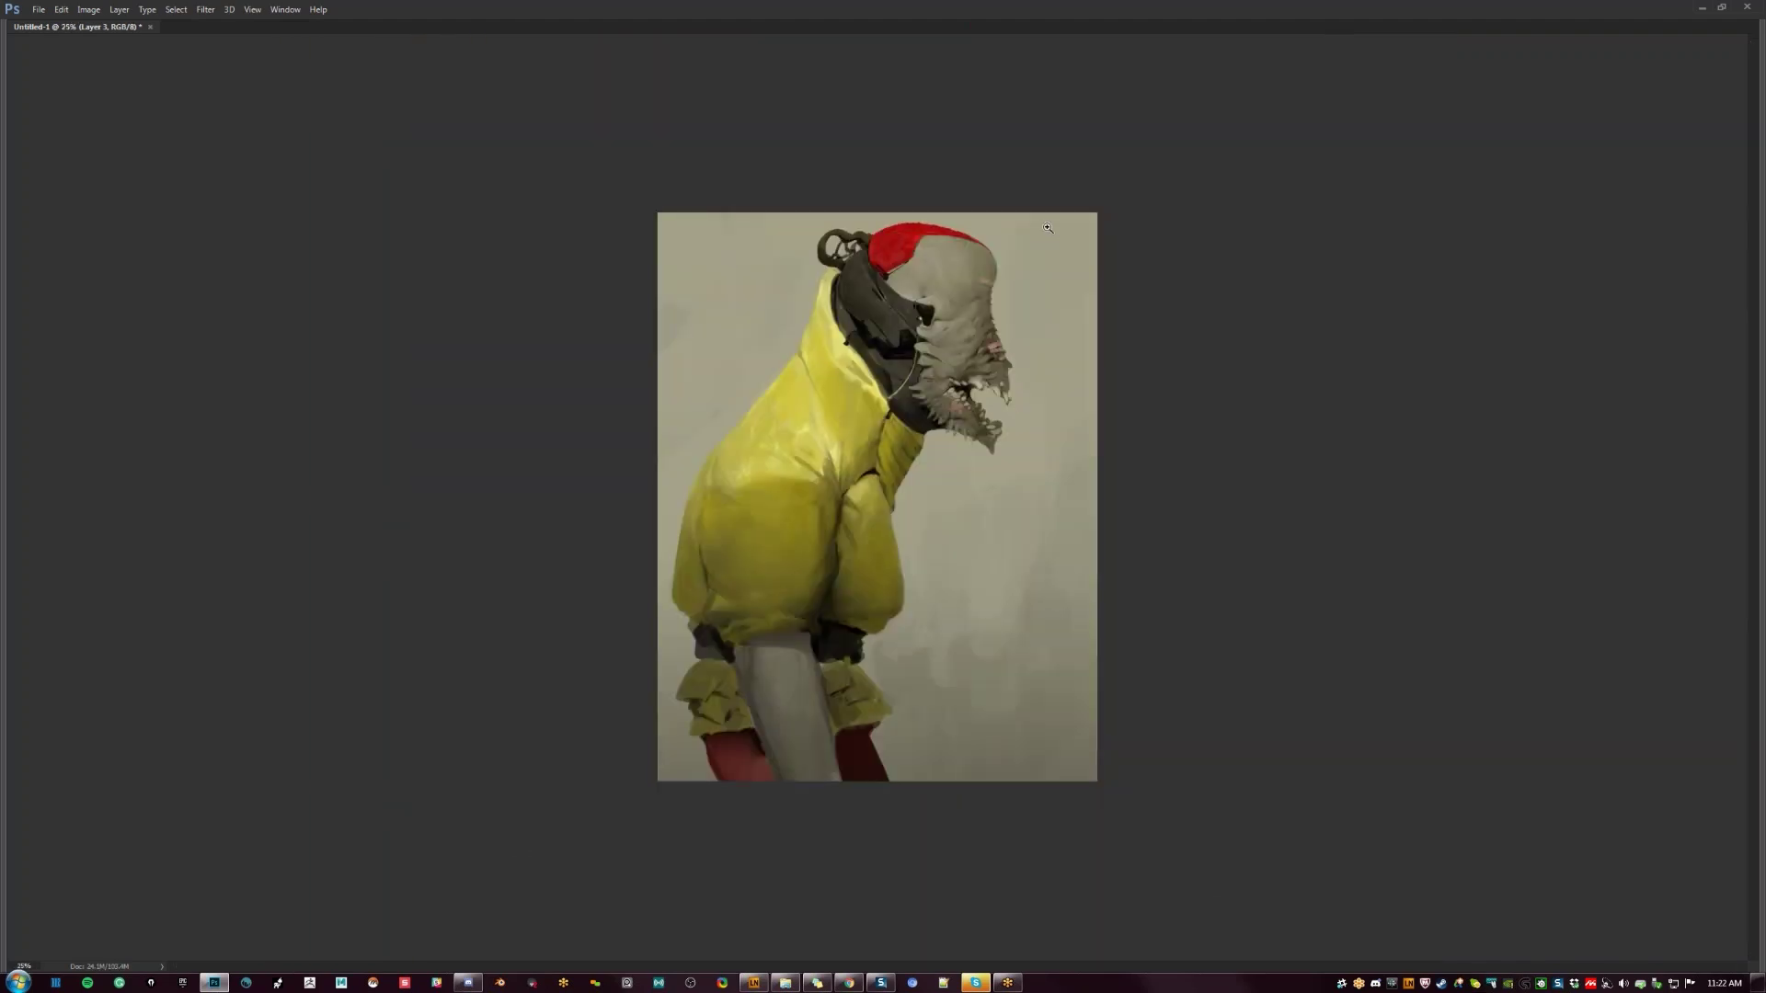
left_click(909, 320)
left_click(912, 322)
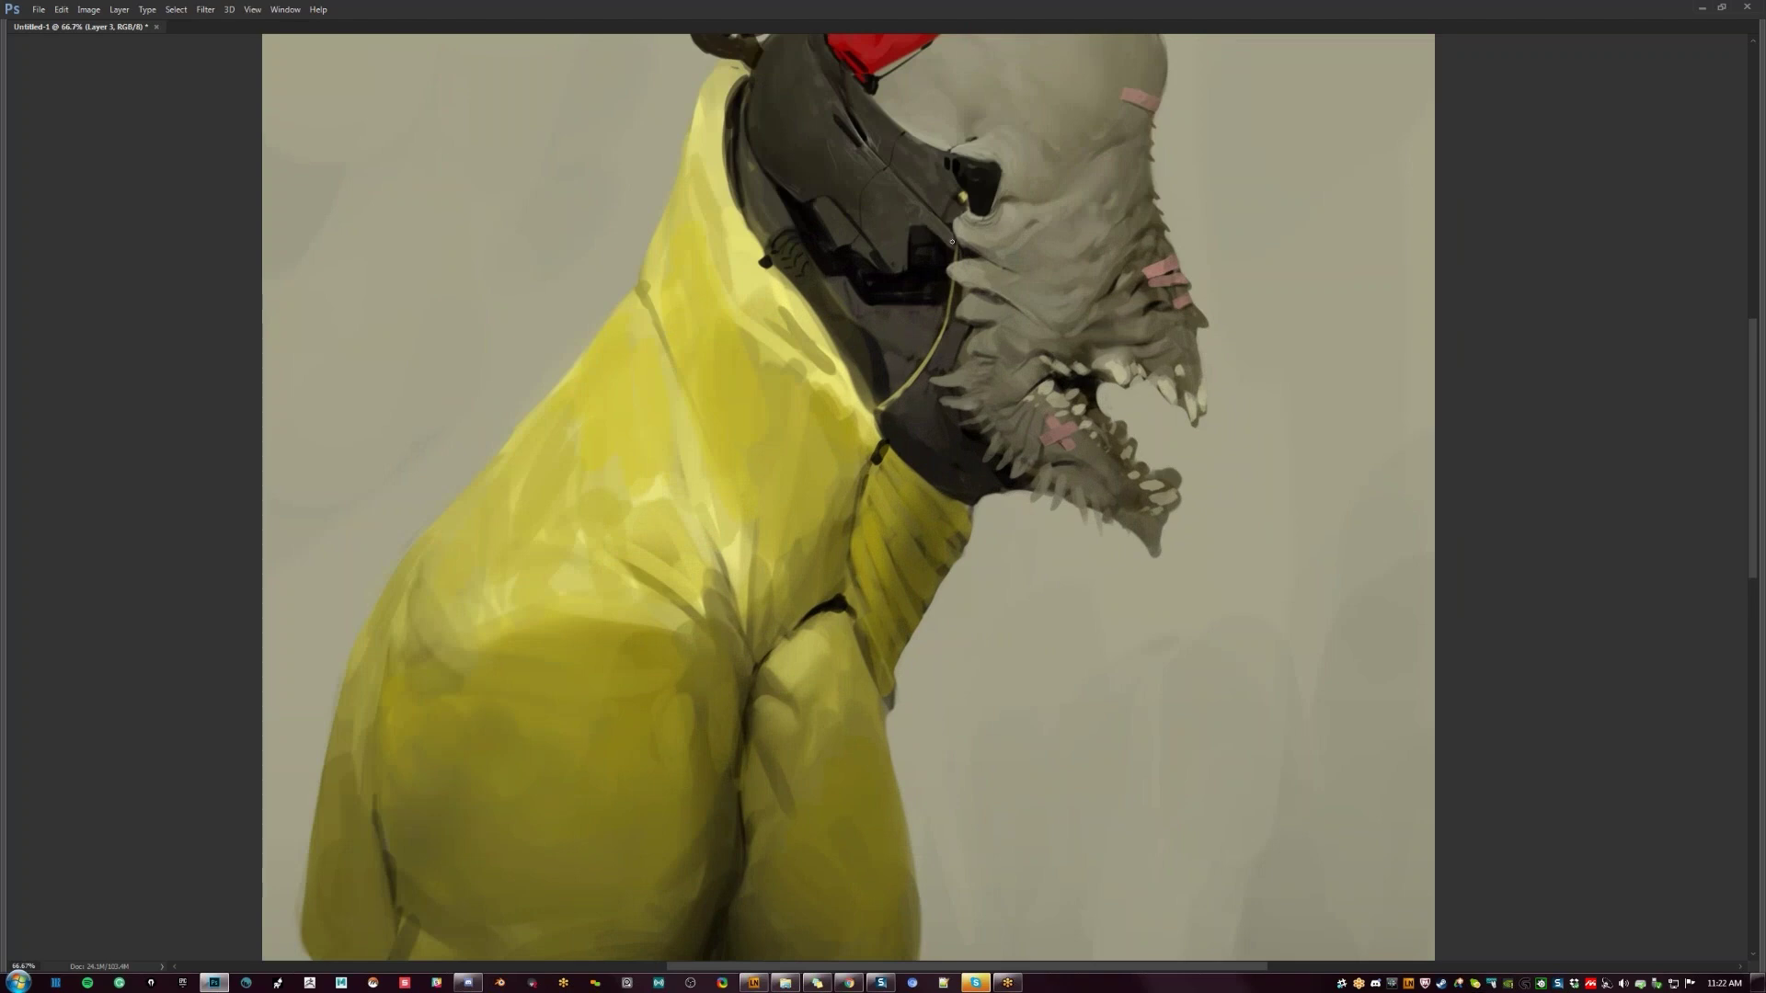
- Mirror the canvas and draw fine detail lines on the dark helmet beside the eye patch, undoing the unwanted stroke
key("ctrl+minus")
key("ctrl+minus")
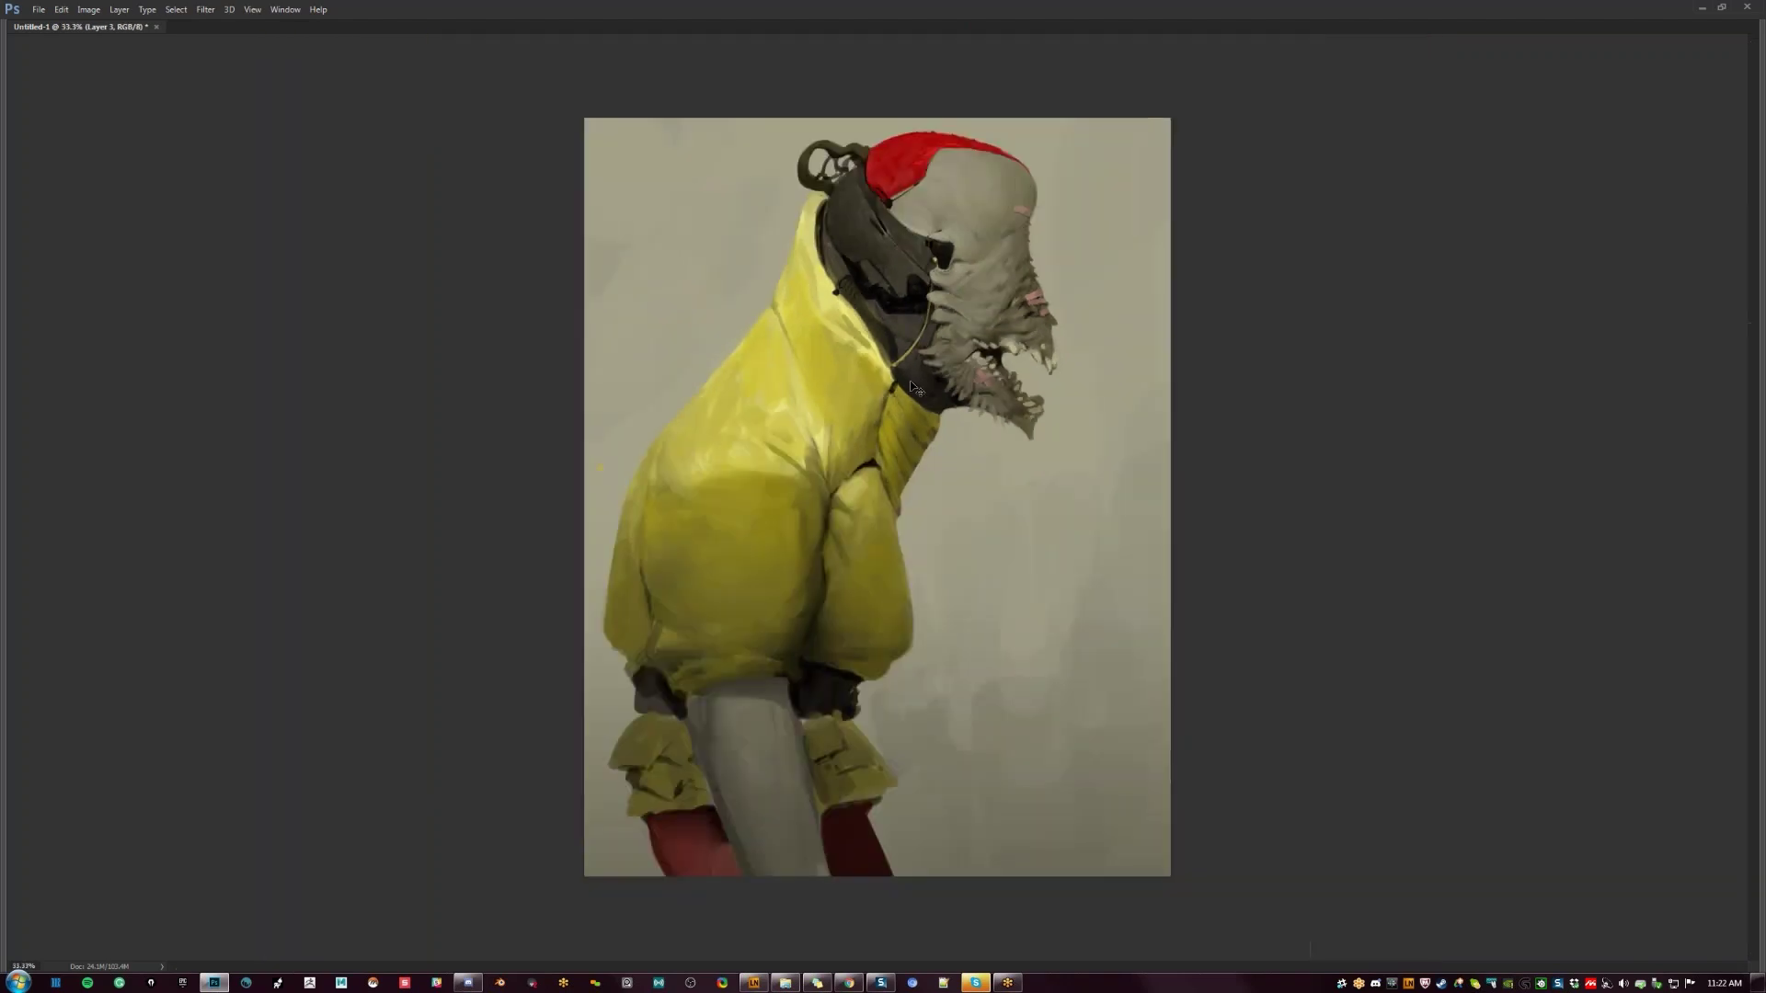
key("ctrl+shift+h")
left_click(879, 286)
left_click(879, 286)
left_click(879, 286)
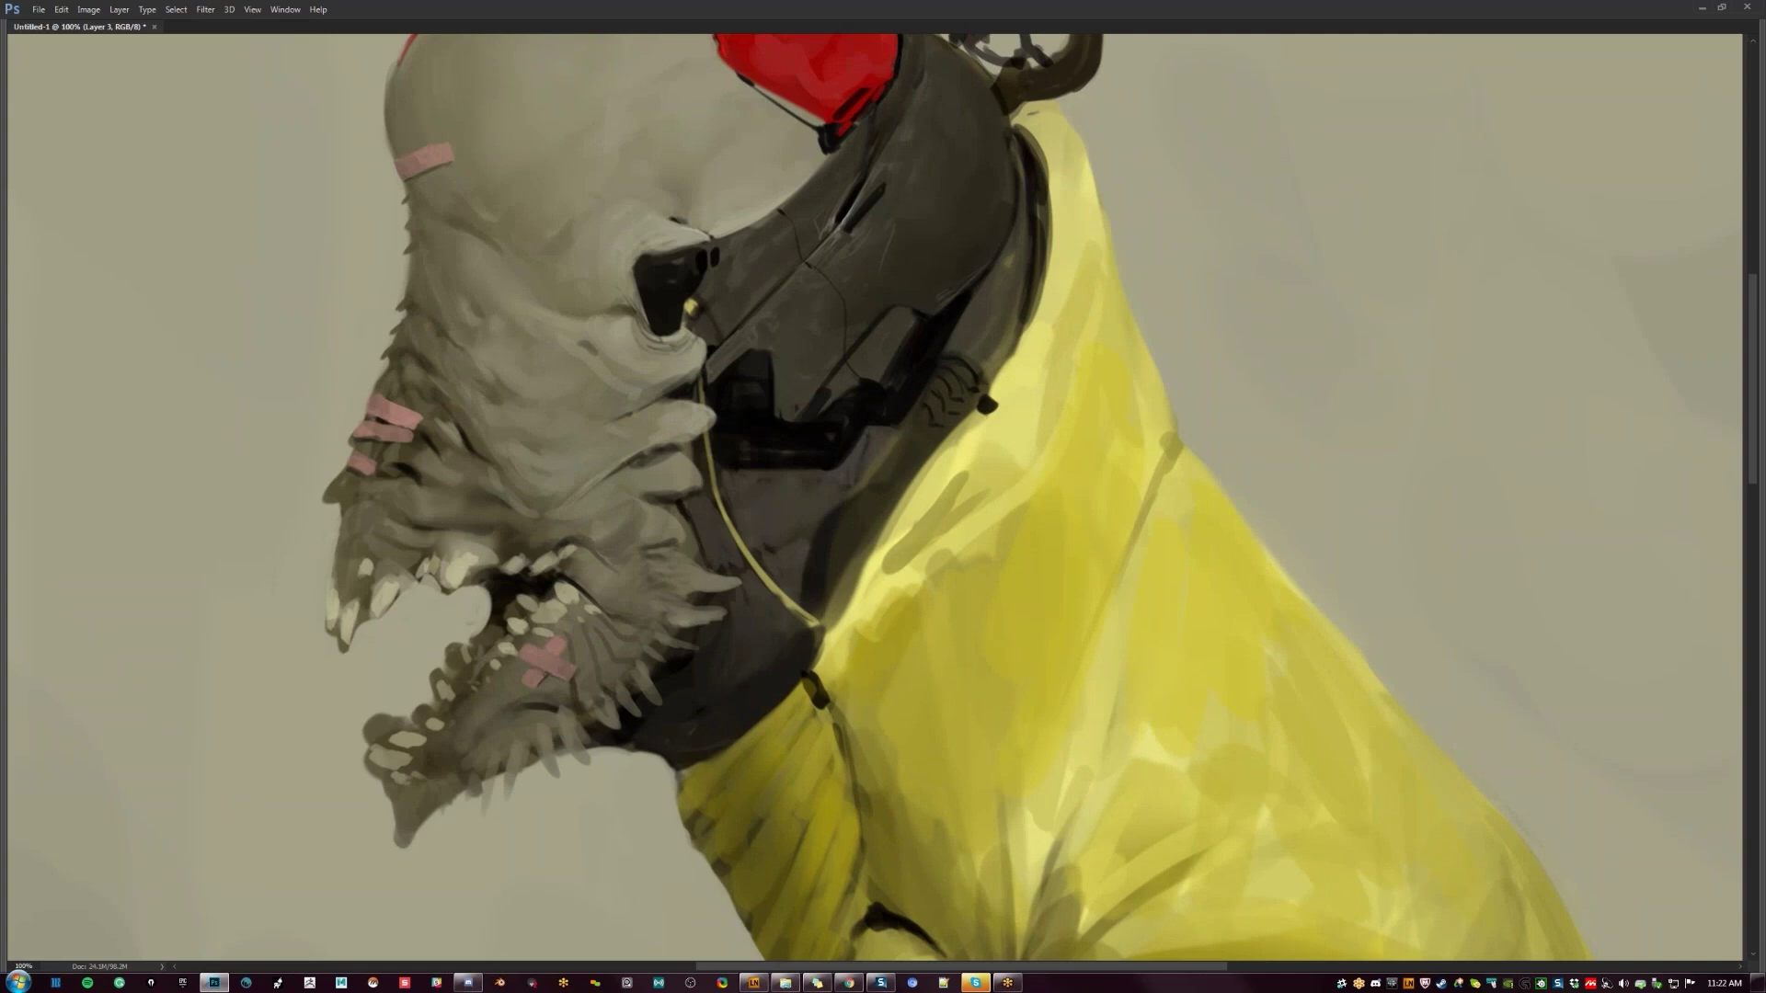
left_click_drag(762, 297, 734, 327)
left_click_drag(760, 300, 731, 331)
key("ctrl+z")
left_click_drag(856, 258, 814, 334)
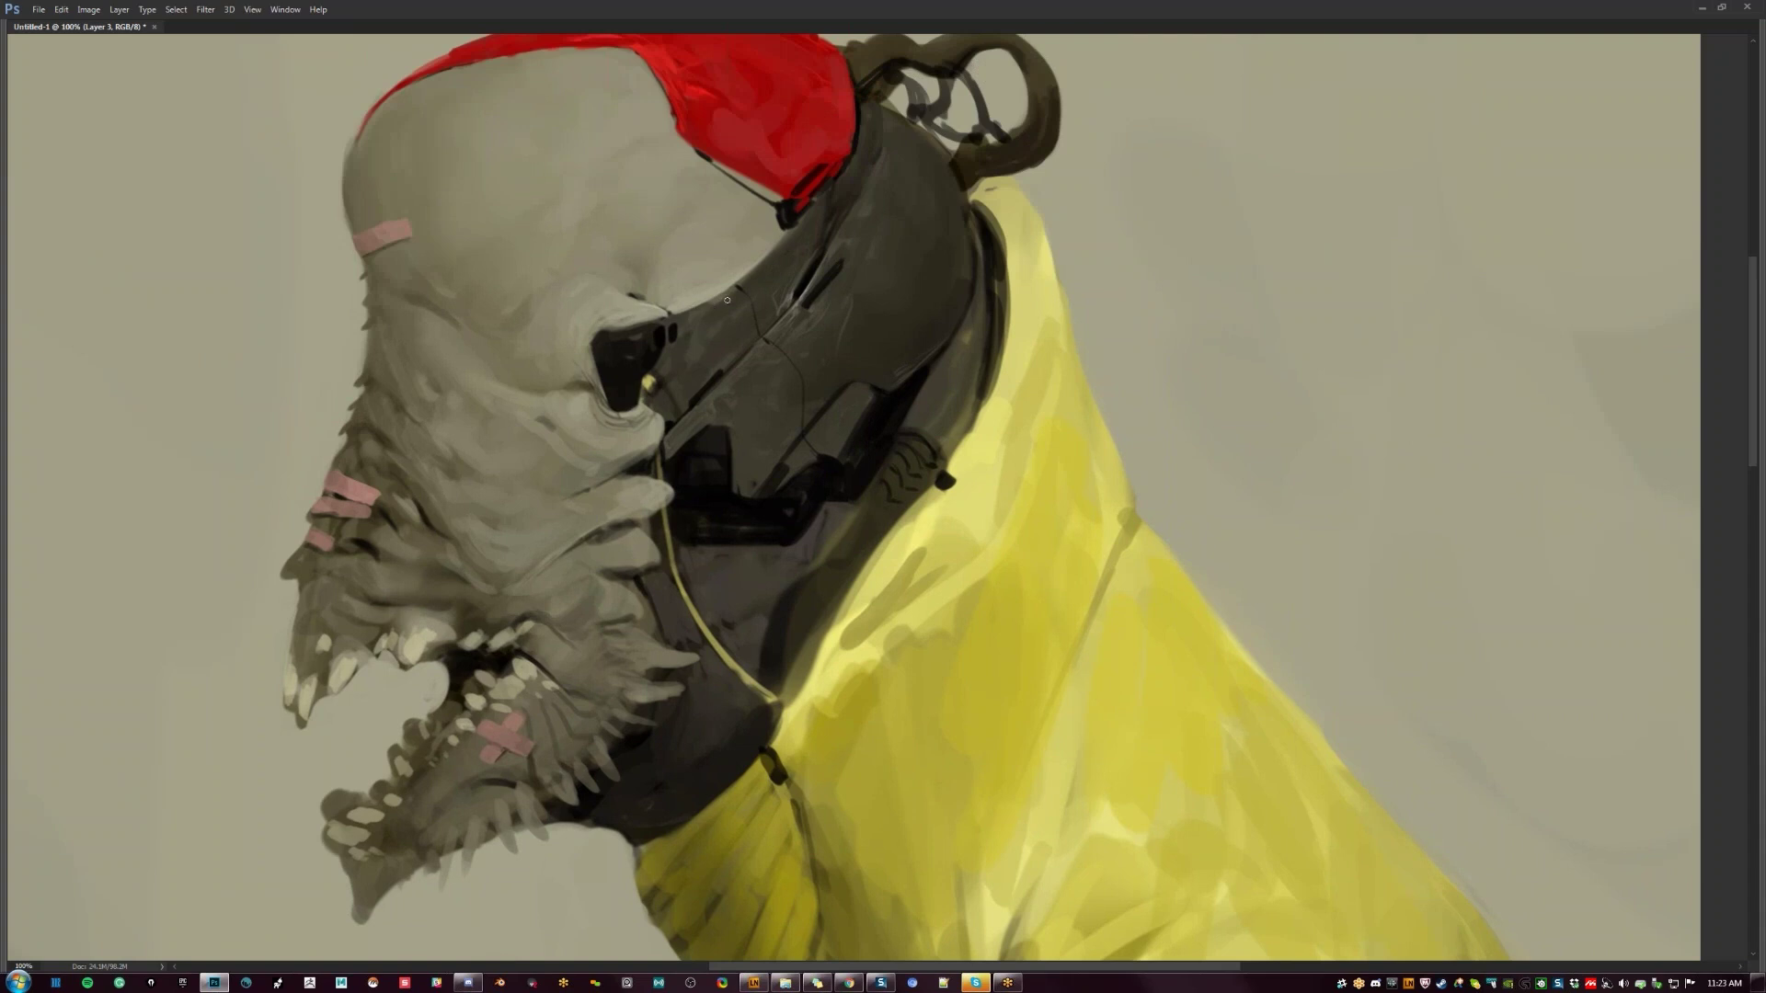
left_click_drag(699, 315, 713, 310)
key("z")
left_click(784, 310, "alt")
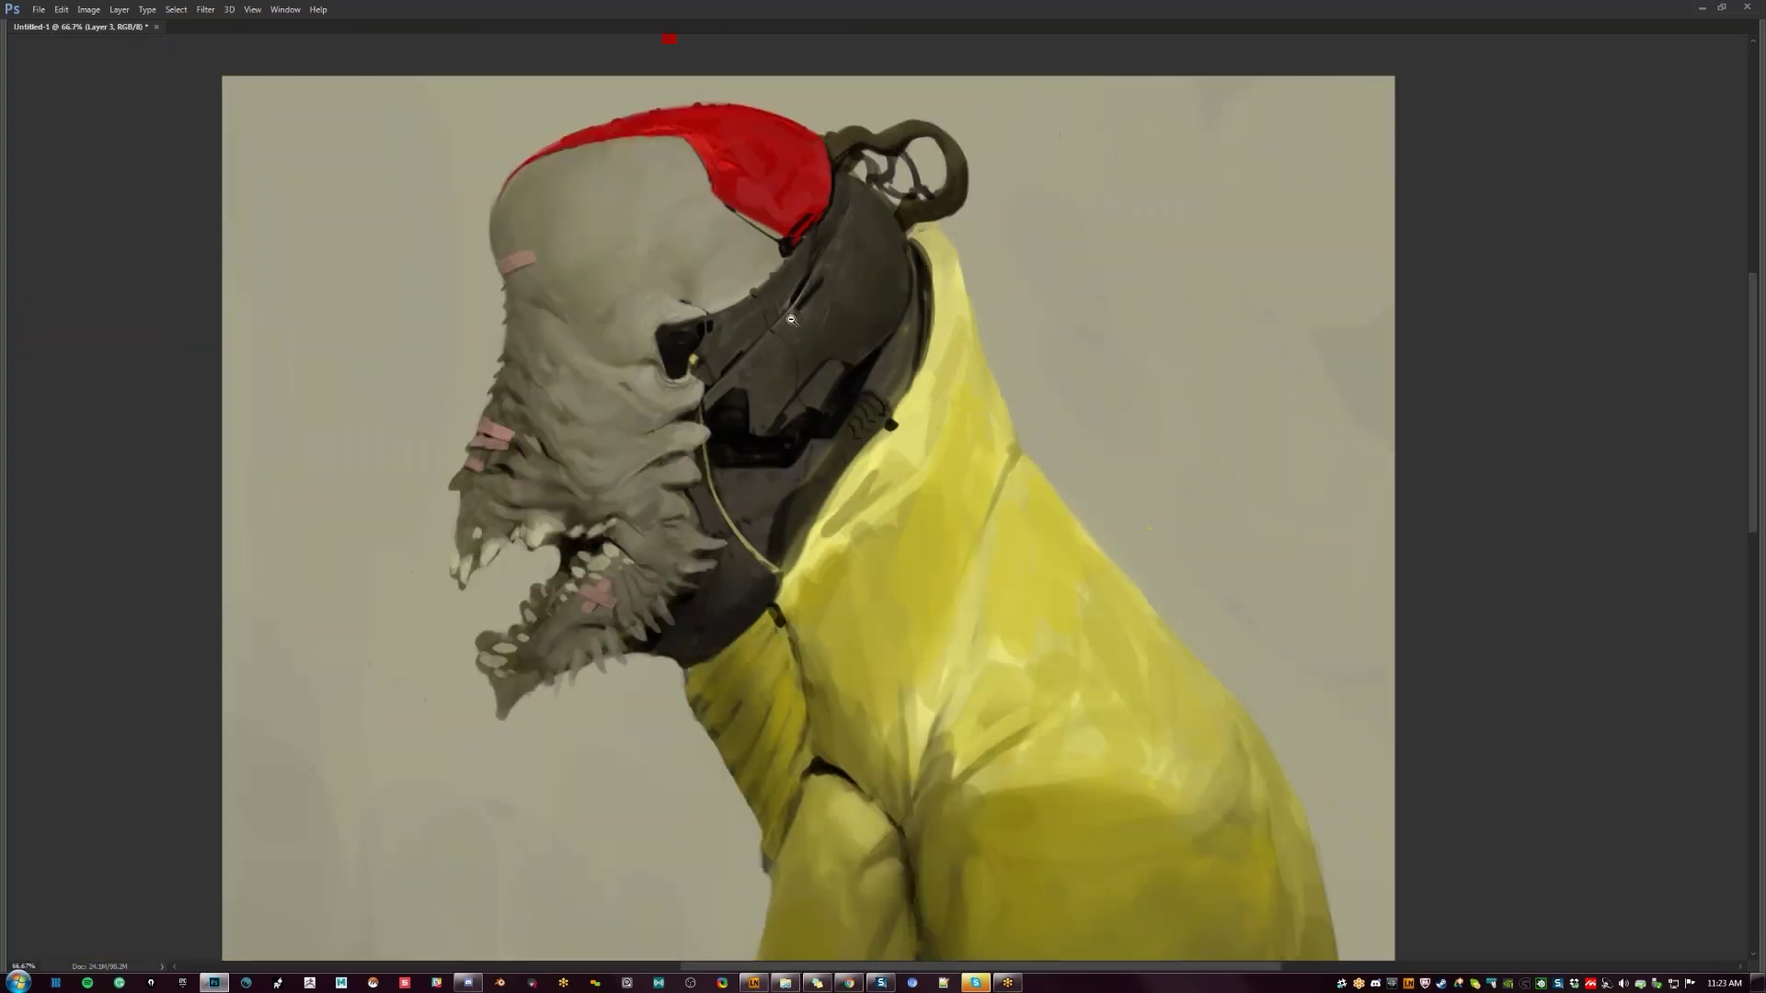
left_click(784, 311, "alt")
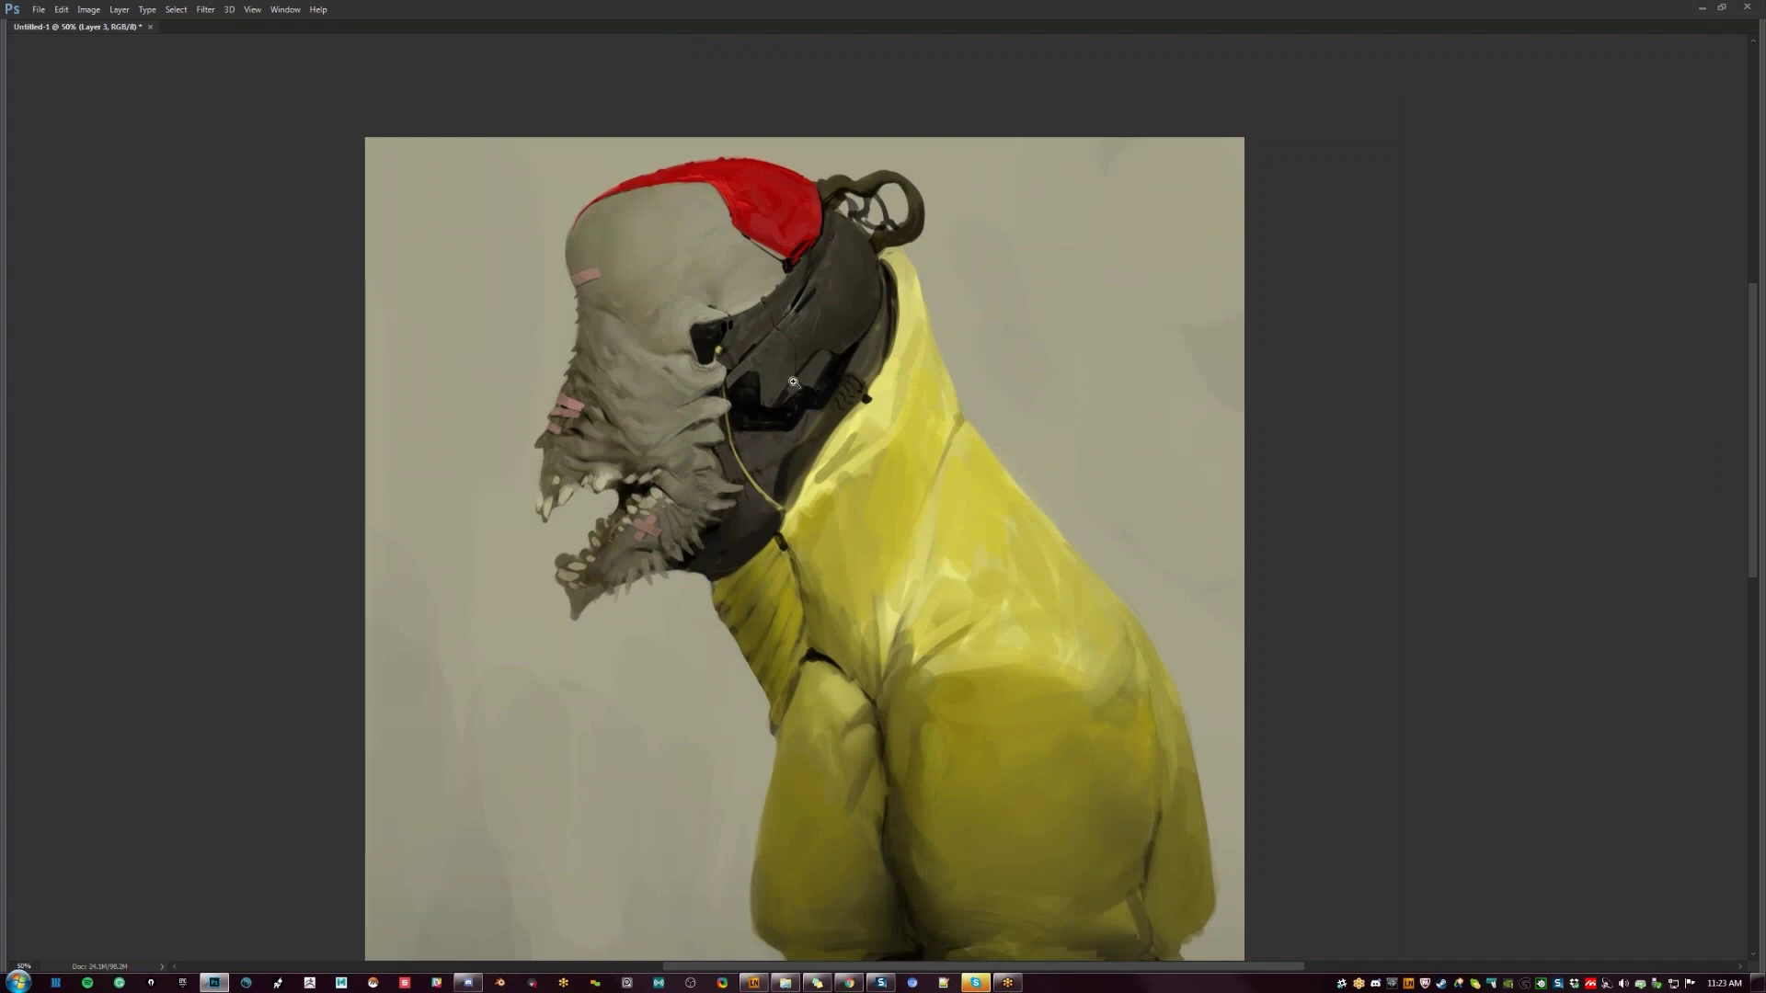
- Inspect the helmet details near the eye up close and check the whole figure with the canvas mirrored
key("z")
left_click(733, 342)
left_click(733, 342)
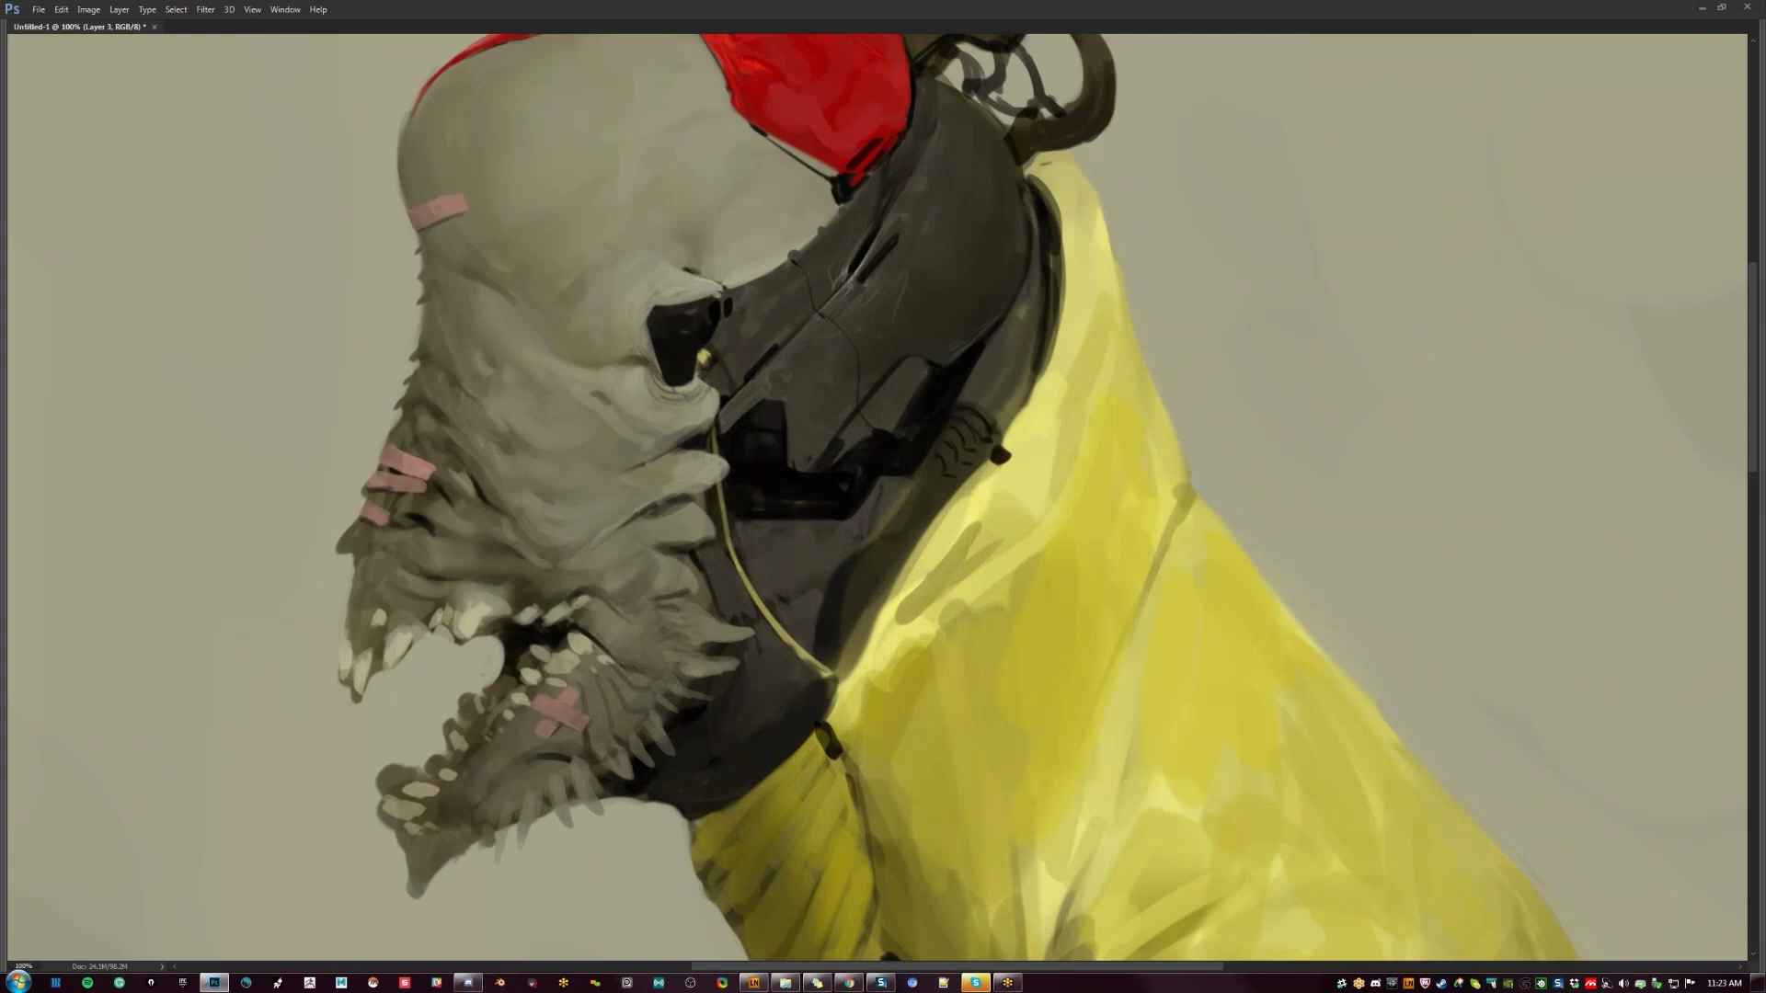
left_click(754, 313, "alt")
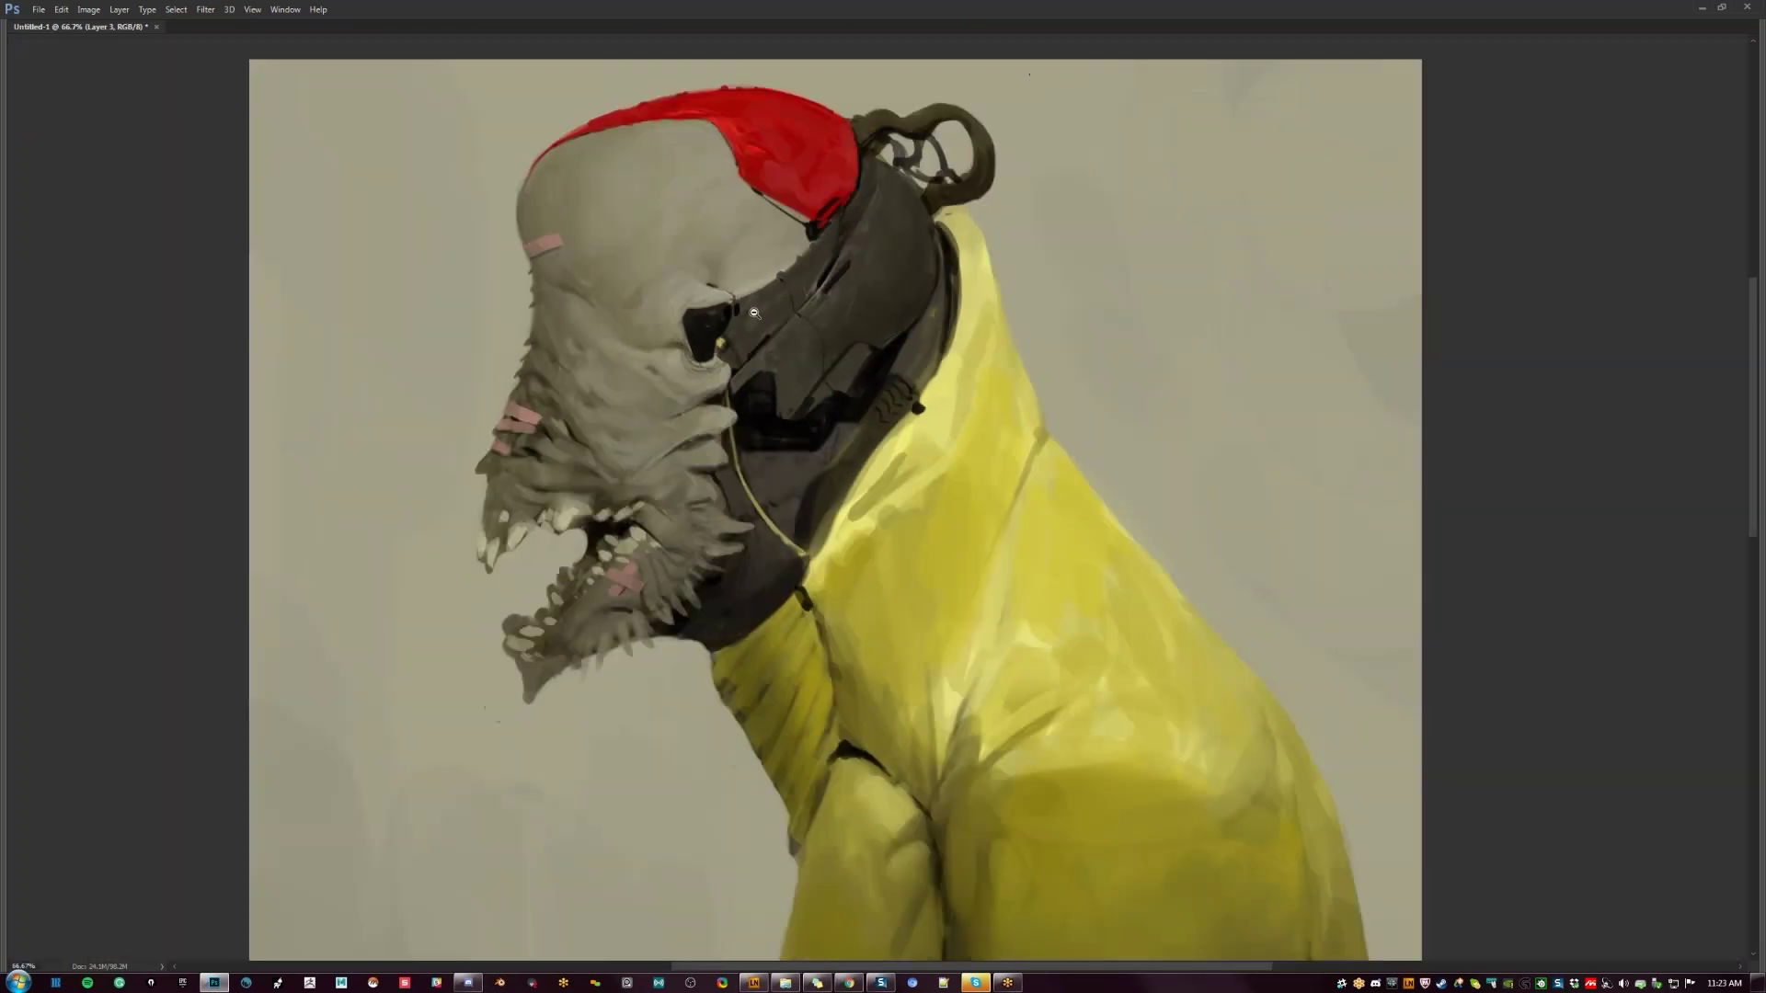
left_click(754, 313, "alt")
left_click(752, 329, "alt")
key("ctrl+shift+h")
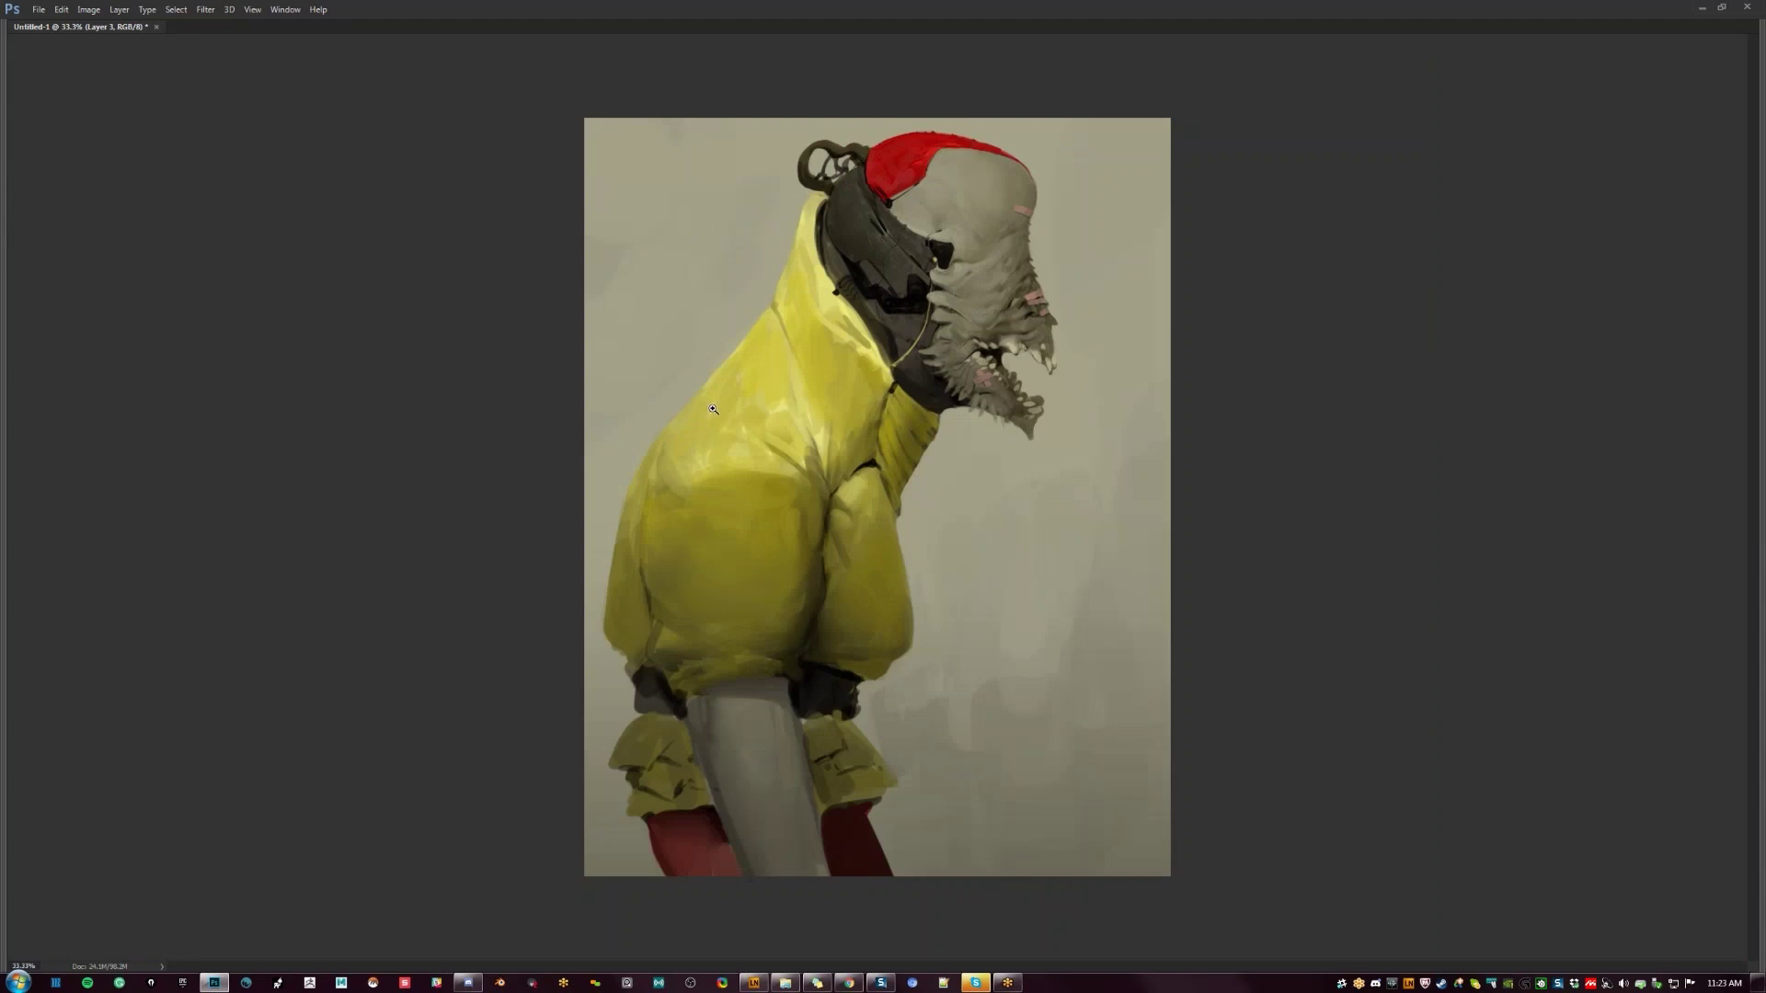
- Add small dark marks around the edge of the black eye patch, undo the first attempt, and mirror the canvas
left_click(986, 305)
left_click(986, 305)
left_click(973, 298)
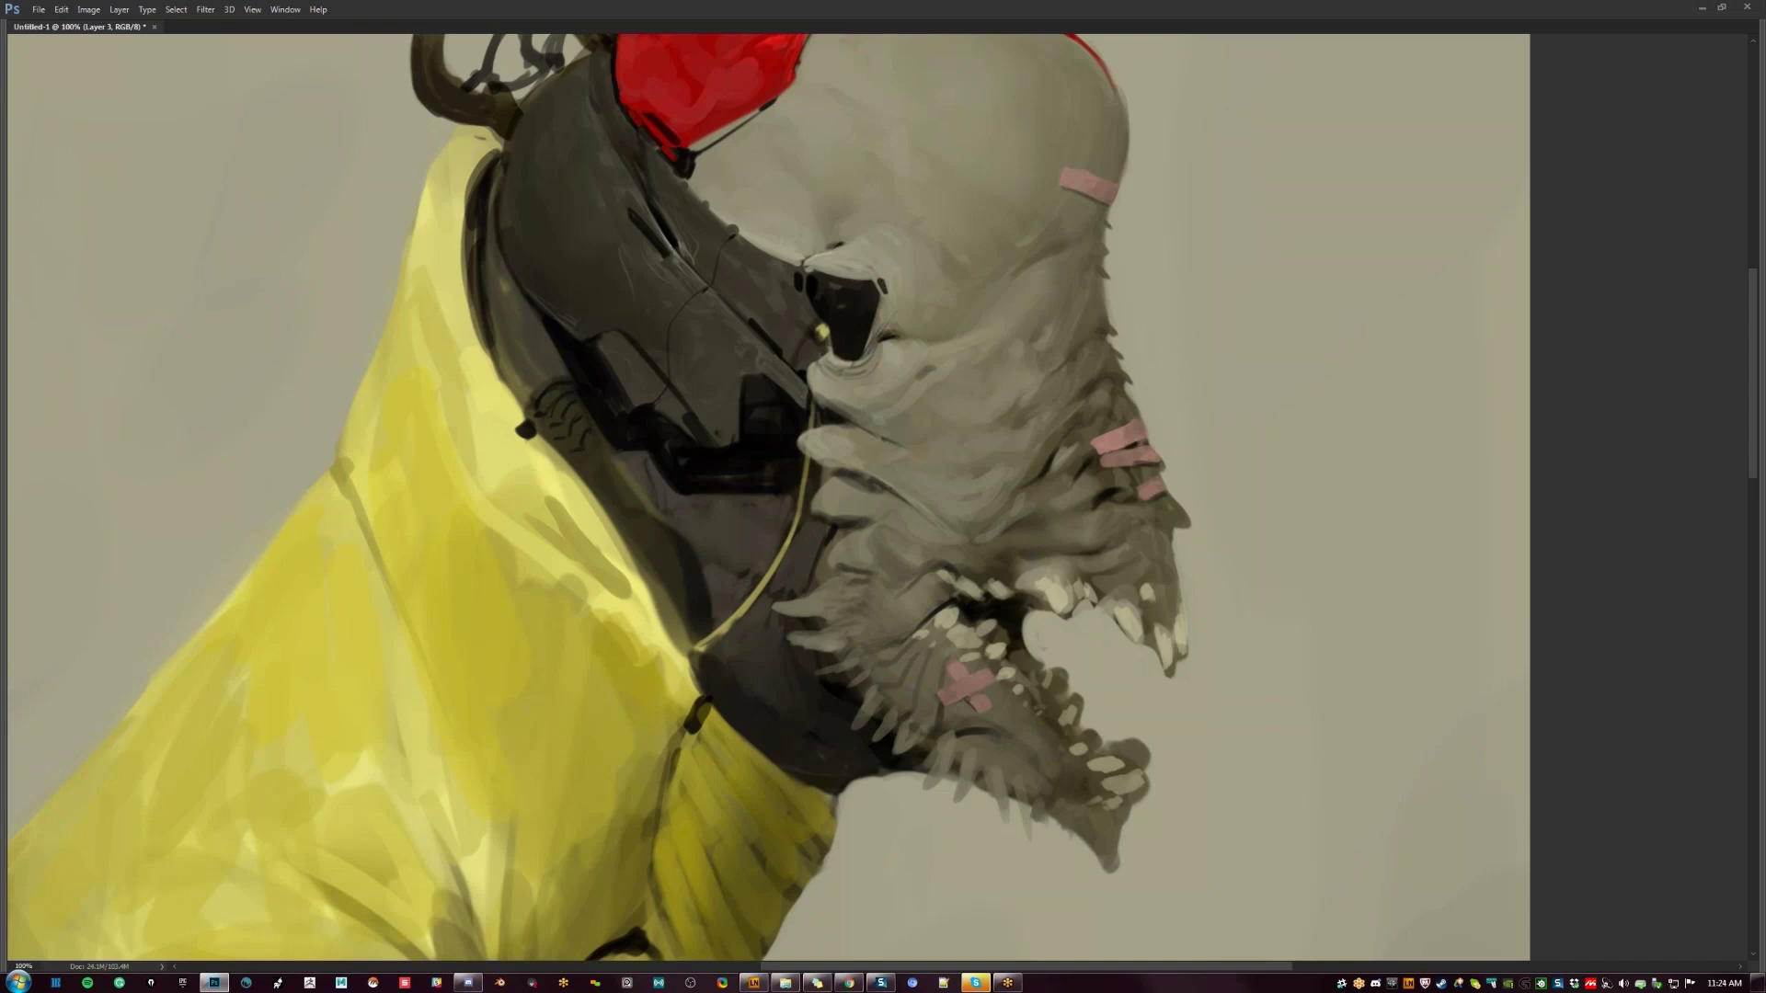
left_click_drag(880, 276, 884, 284)
key("ctrl+z")
left_click_drag(886, 300, 892, 317)
key("ctrl+minus")
key("ctrl+shift+h")
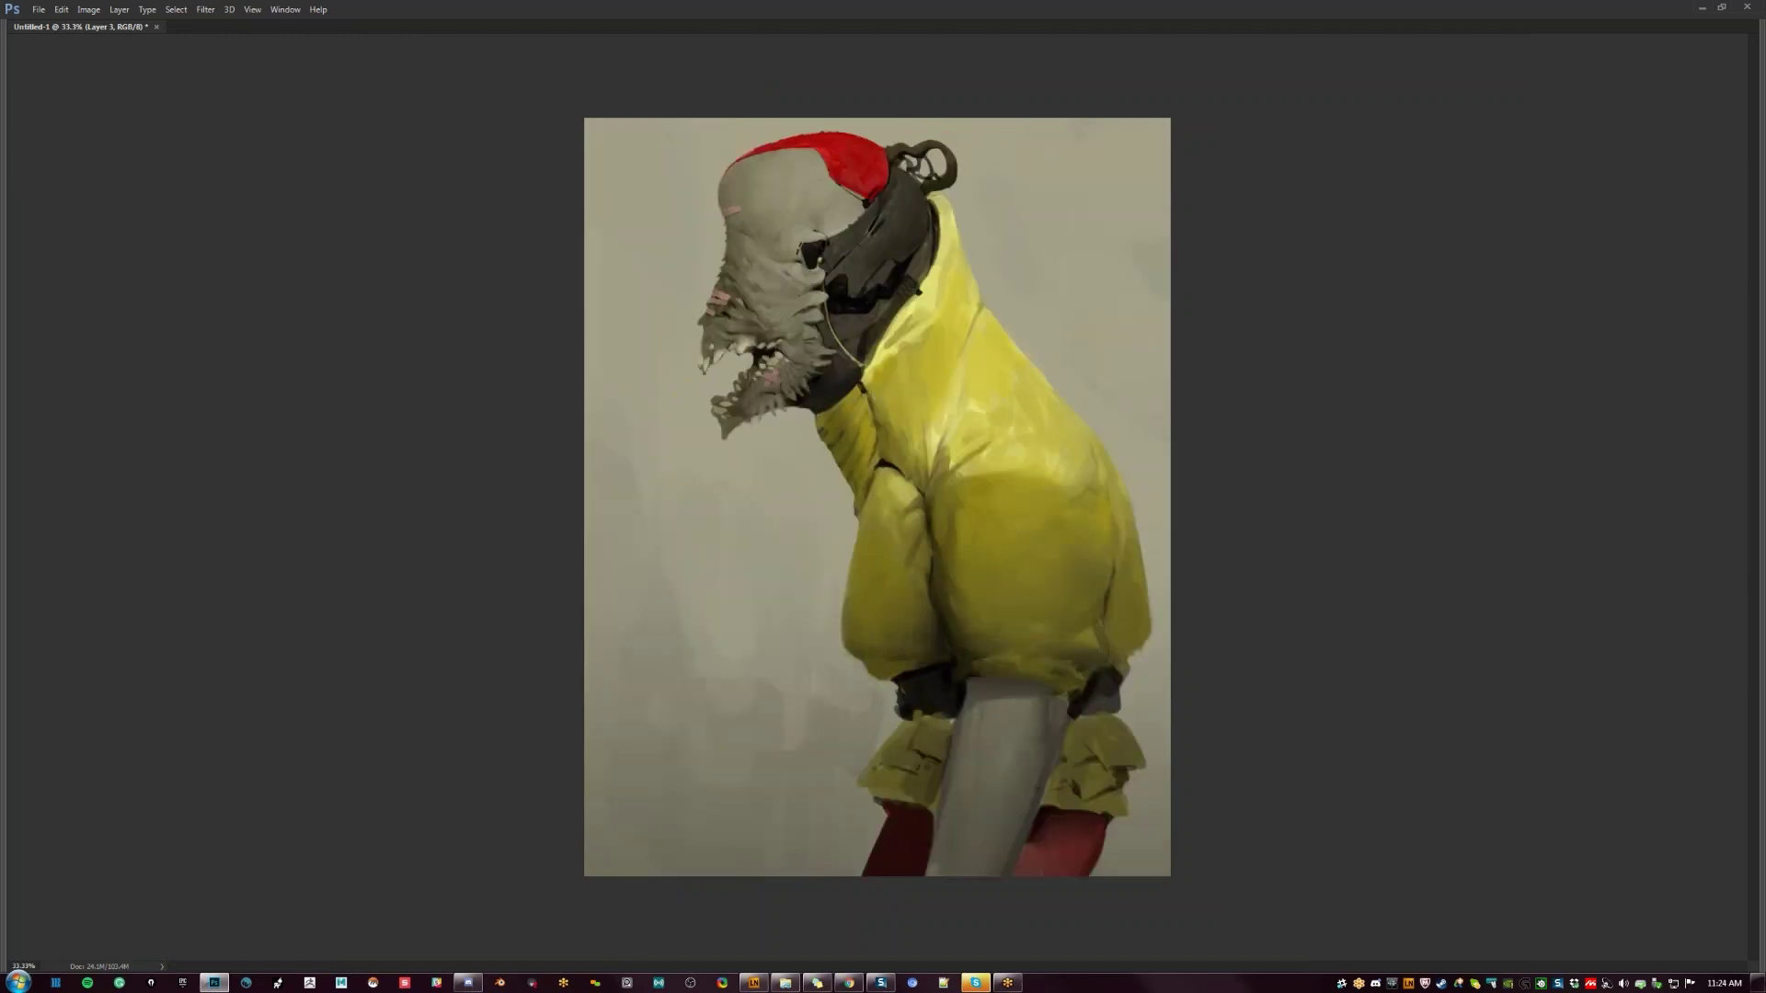
left_click(808, 241, "ctrl")
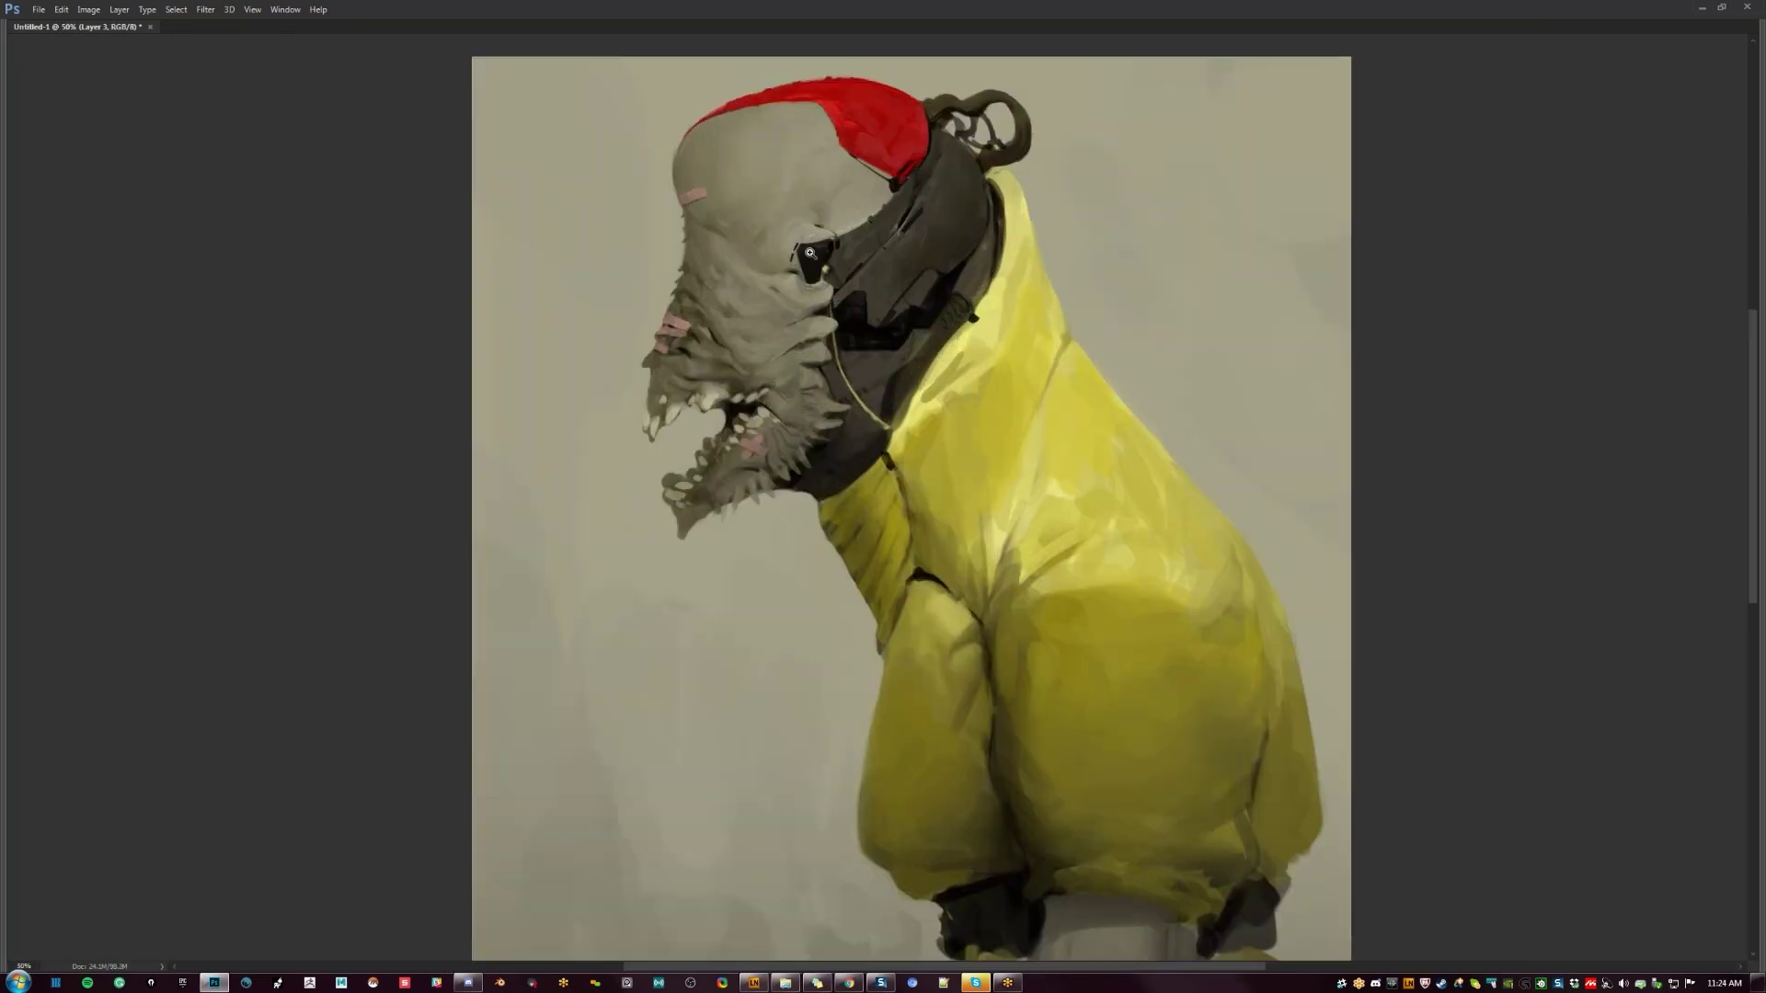
key("ctrl+plus")
key("ctrl+plus")
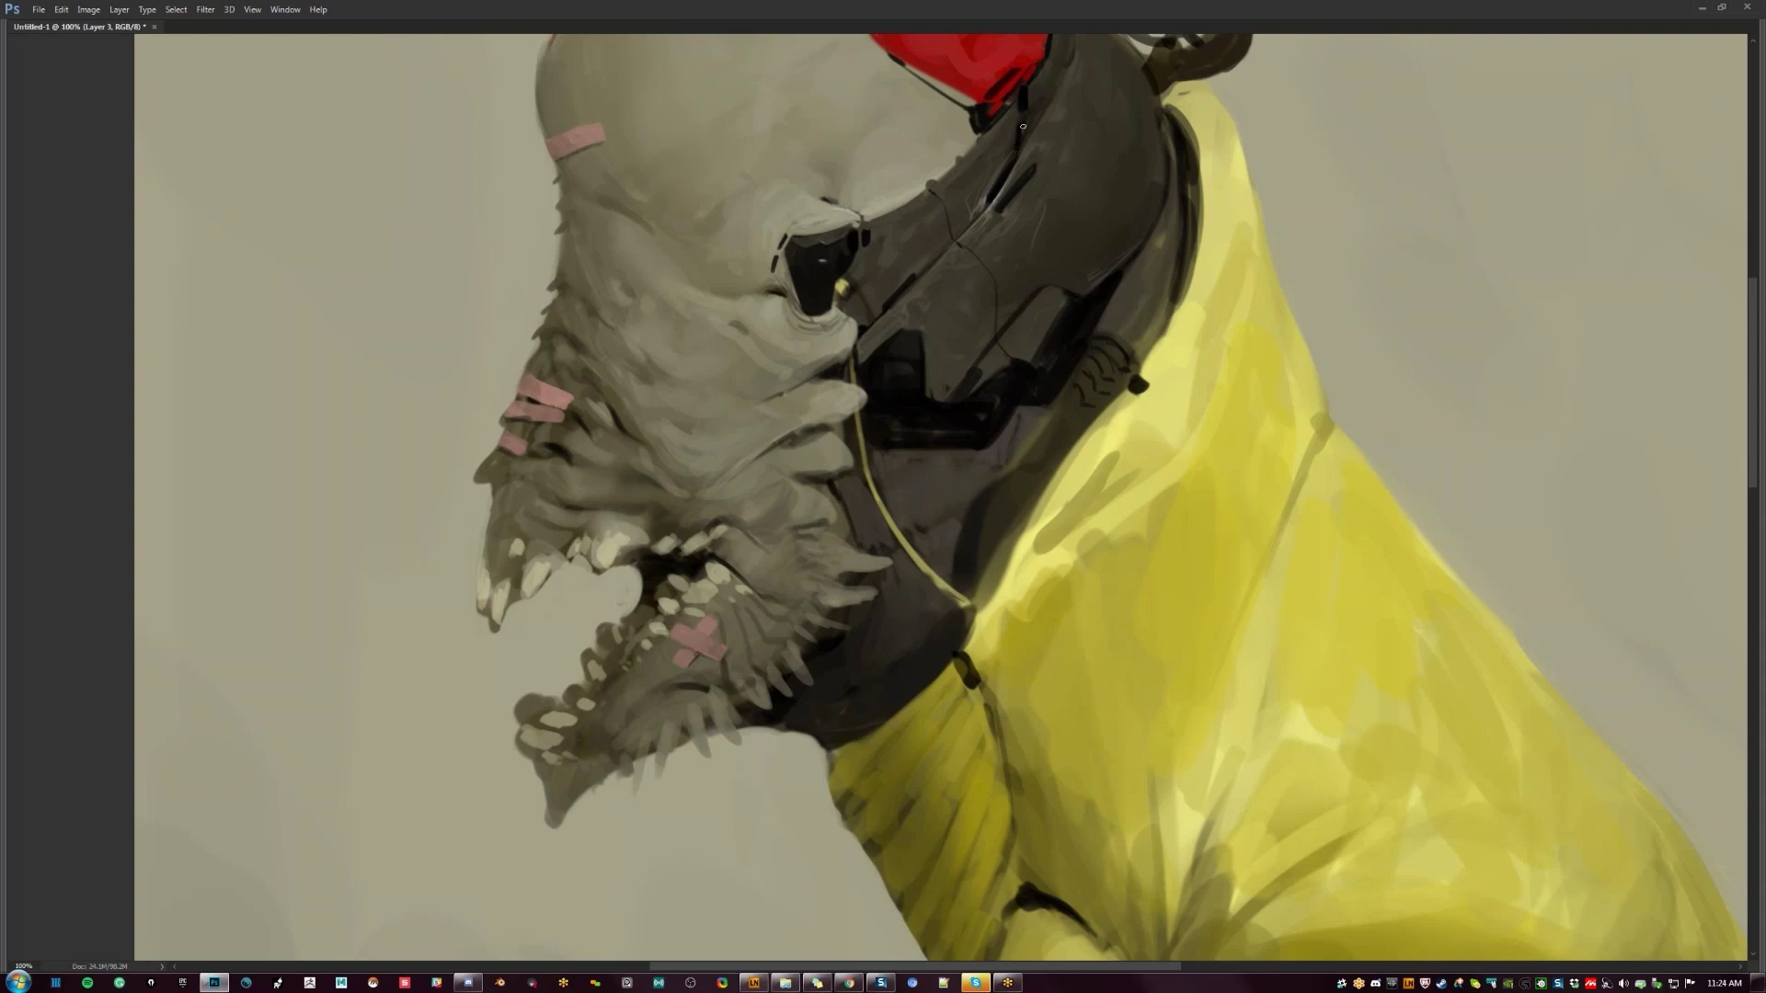
- Mirror the canvas and examine the helmet, eye patch and jaw up close and against the whole figure
key("ctrl+minus")
key("ctrl+minus")
key("ctrl+minus")
key("ctrl+shift+h")
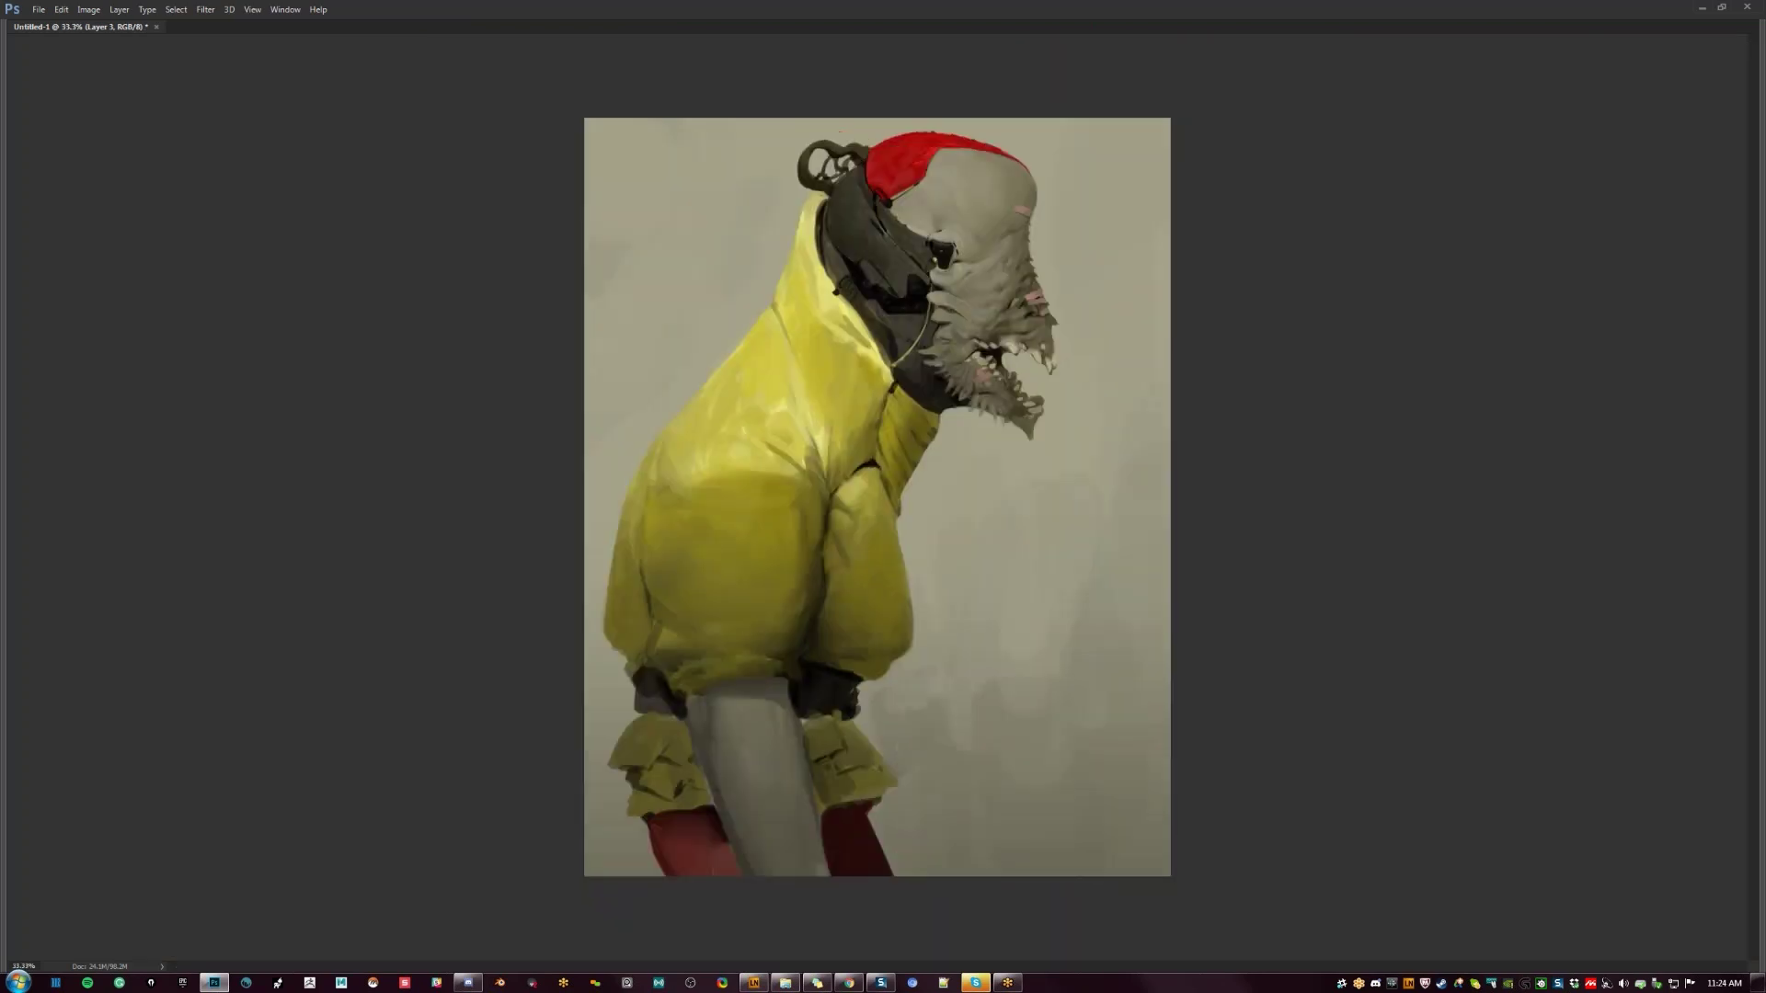
scroll(923, 262, "up", 3)
left_click_drag(877, 268, 780, 303)
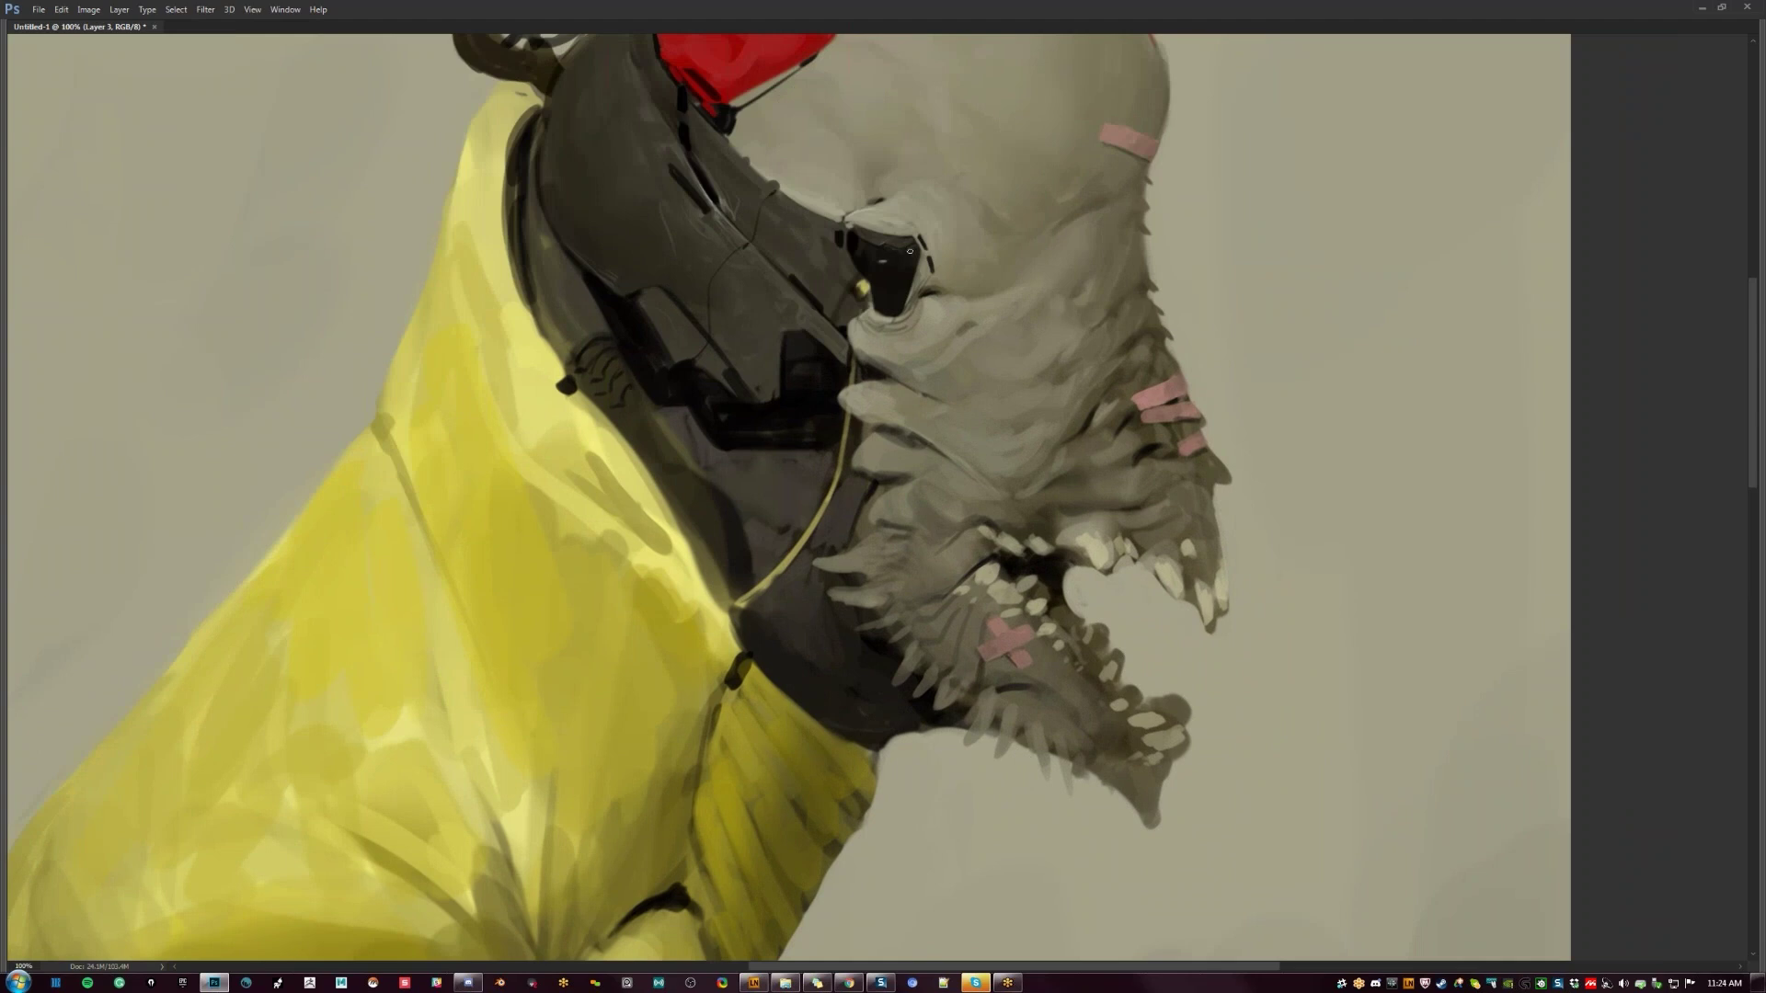
left_click(906, 329, "alt")
left_click(906, 328, "alt")
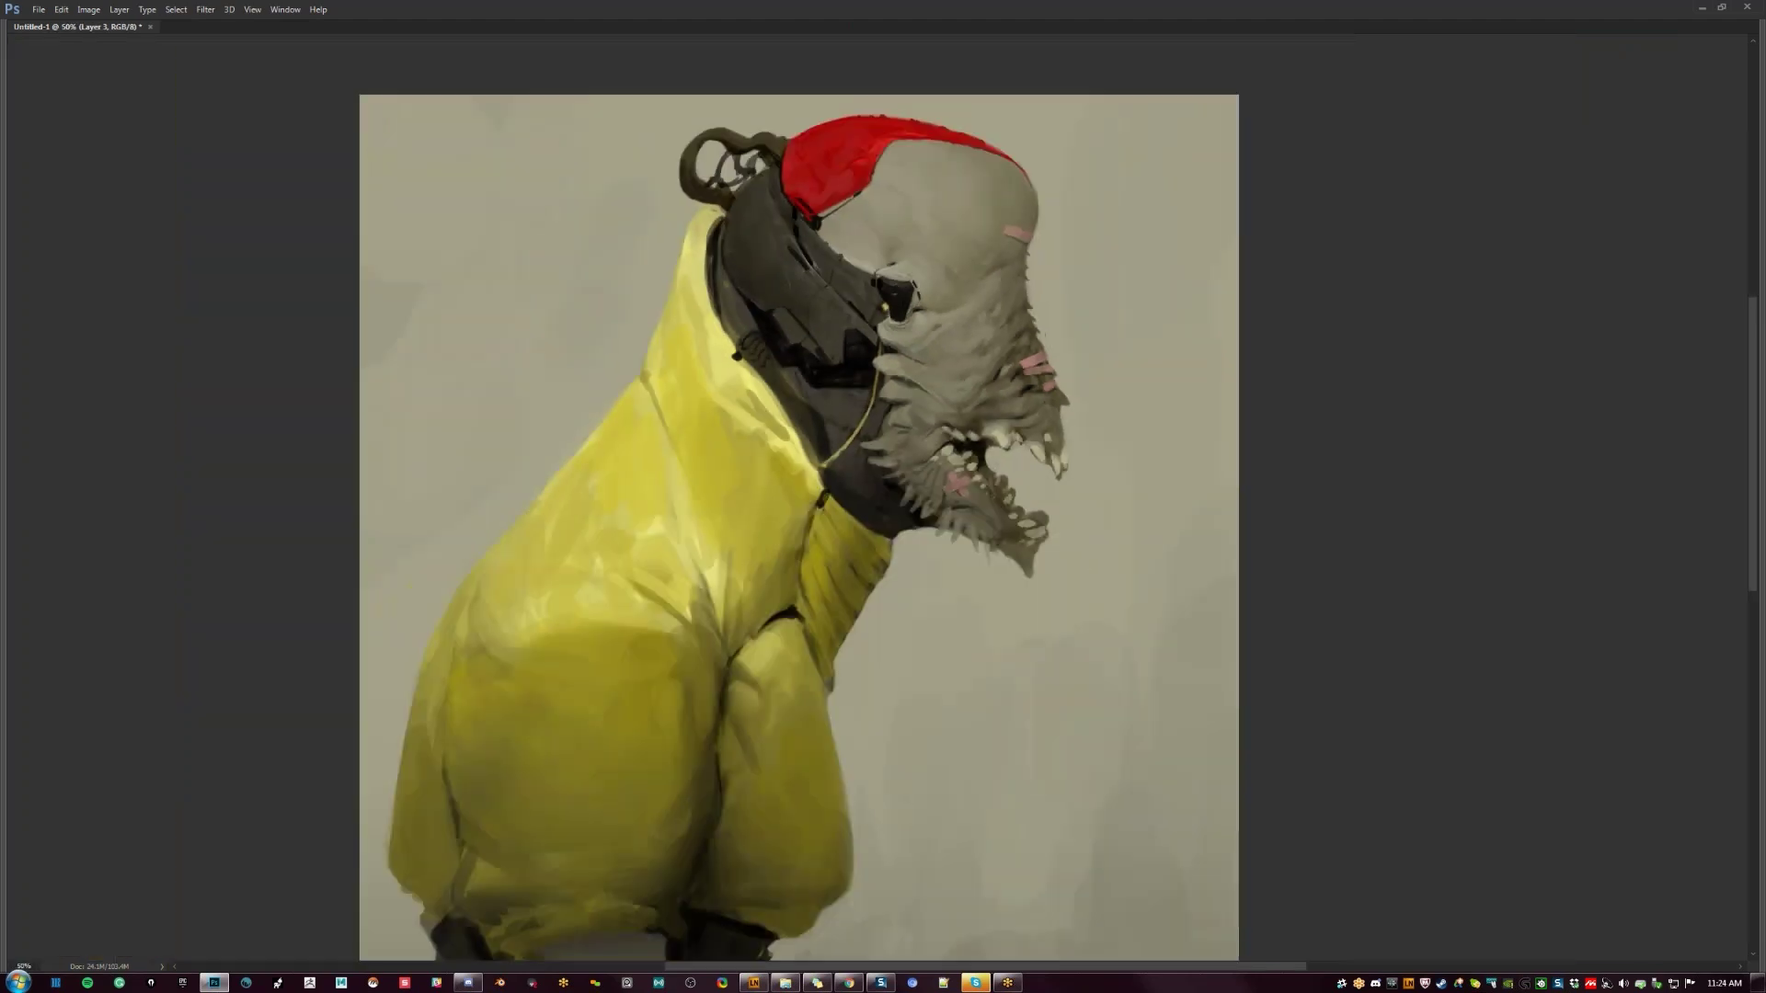
left_click(906, 328)
left_click(906, 329)
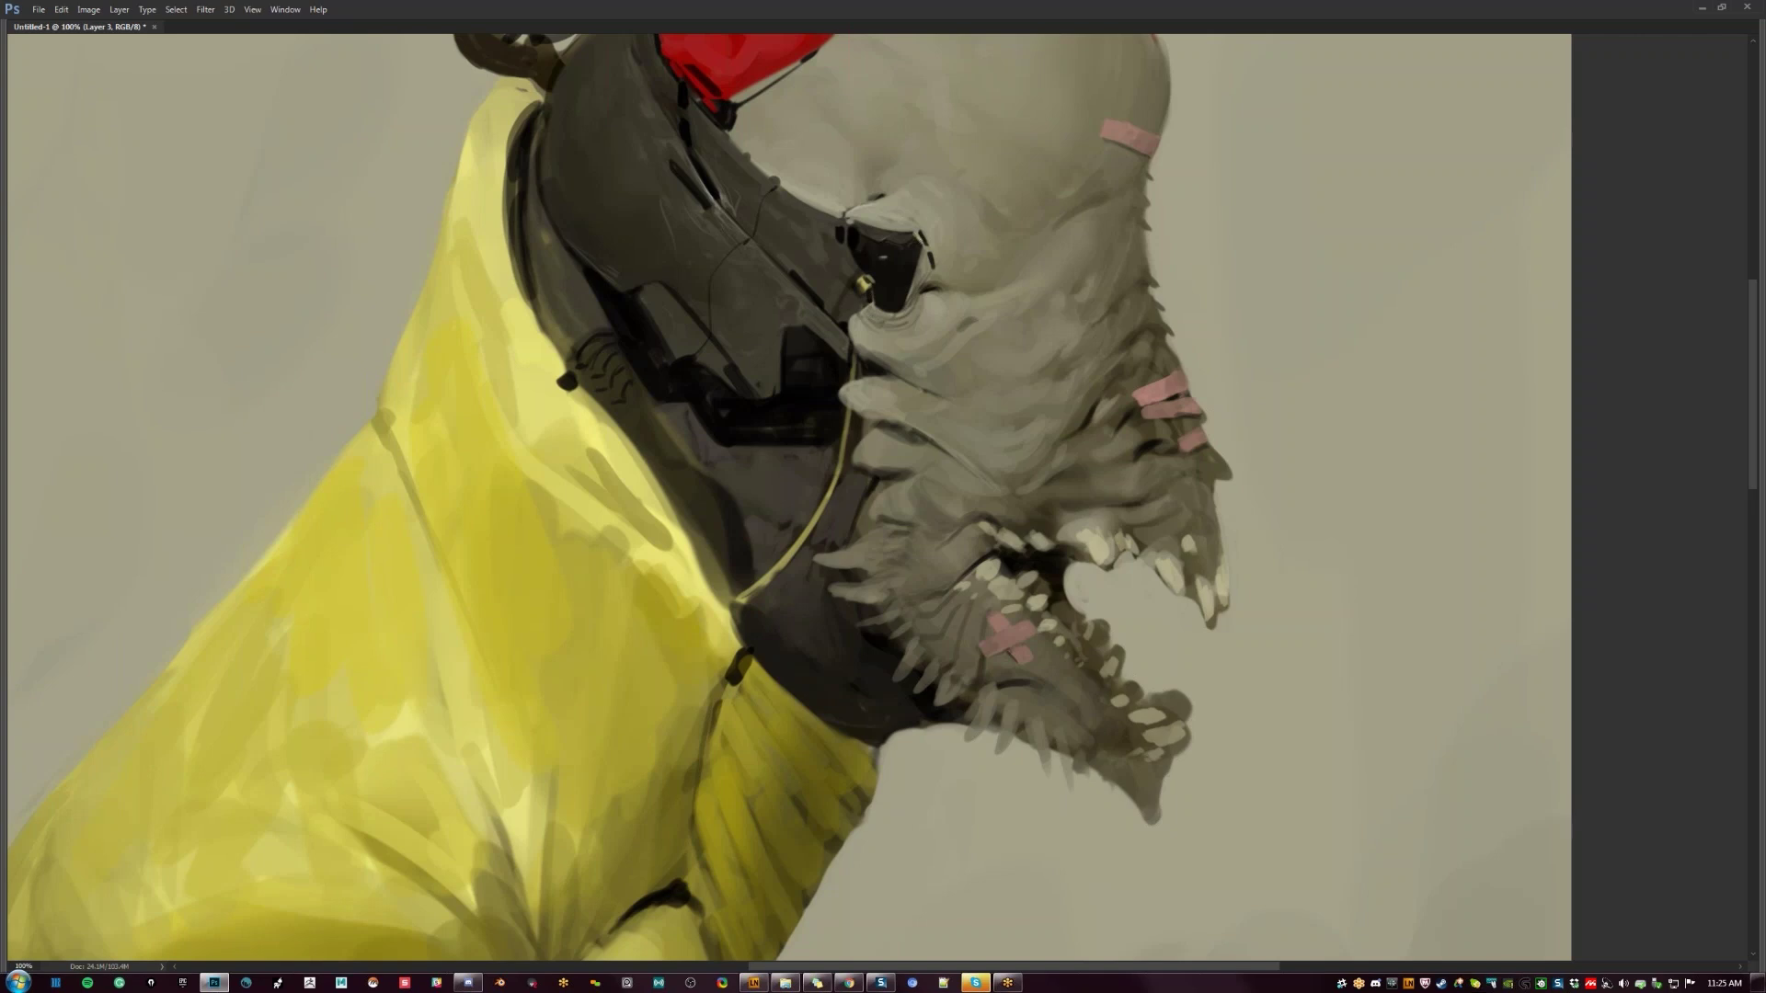
- Compare the head, red cap and jacket in both mirrored orientations, from the full figure to the upper body
key("ctrl+minus")
key("ctrl+minus")
key("ctrl+minus")
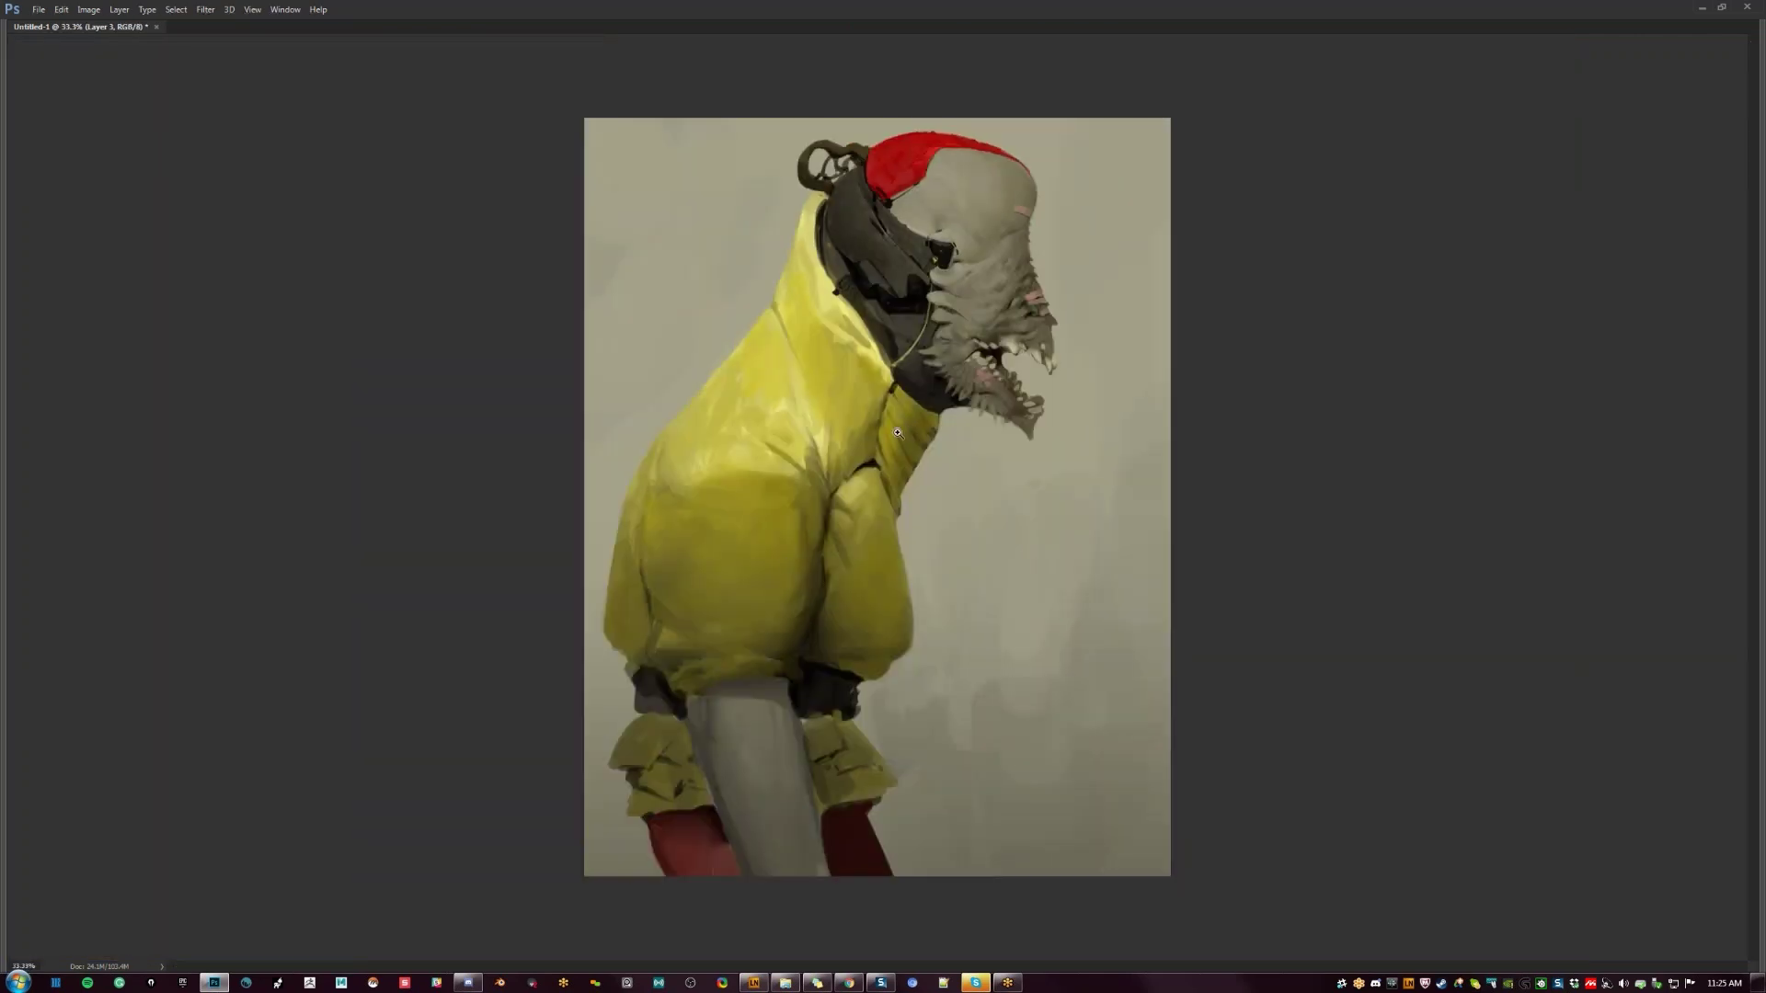
key("ctrl+shift+h")
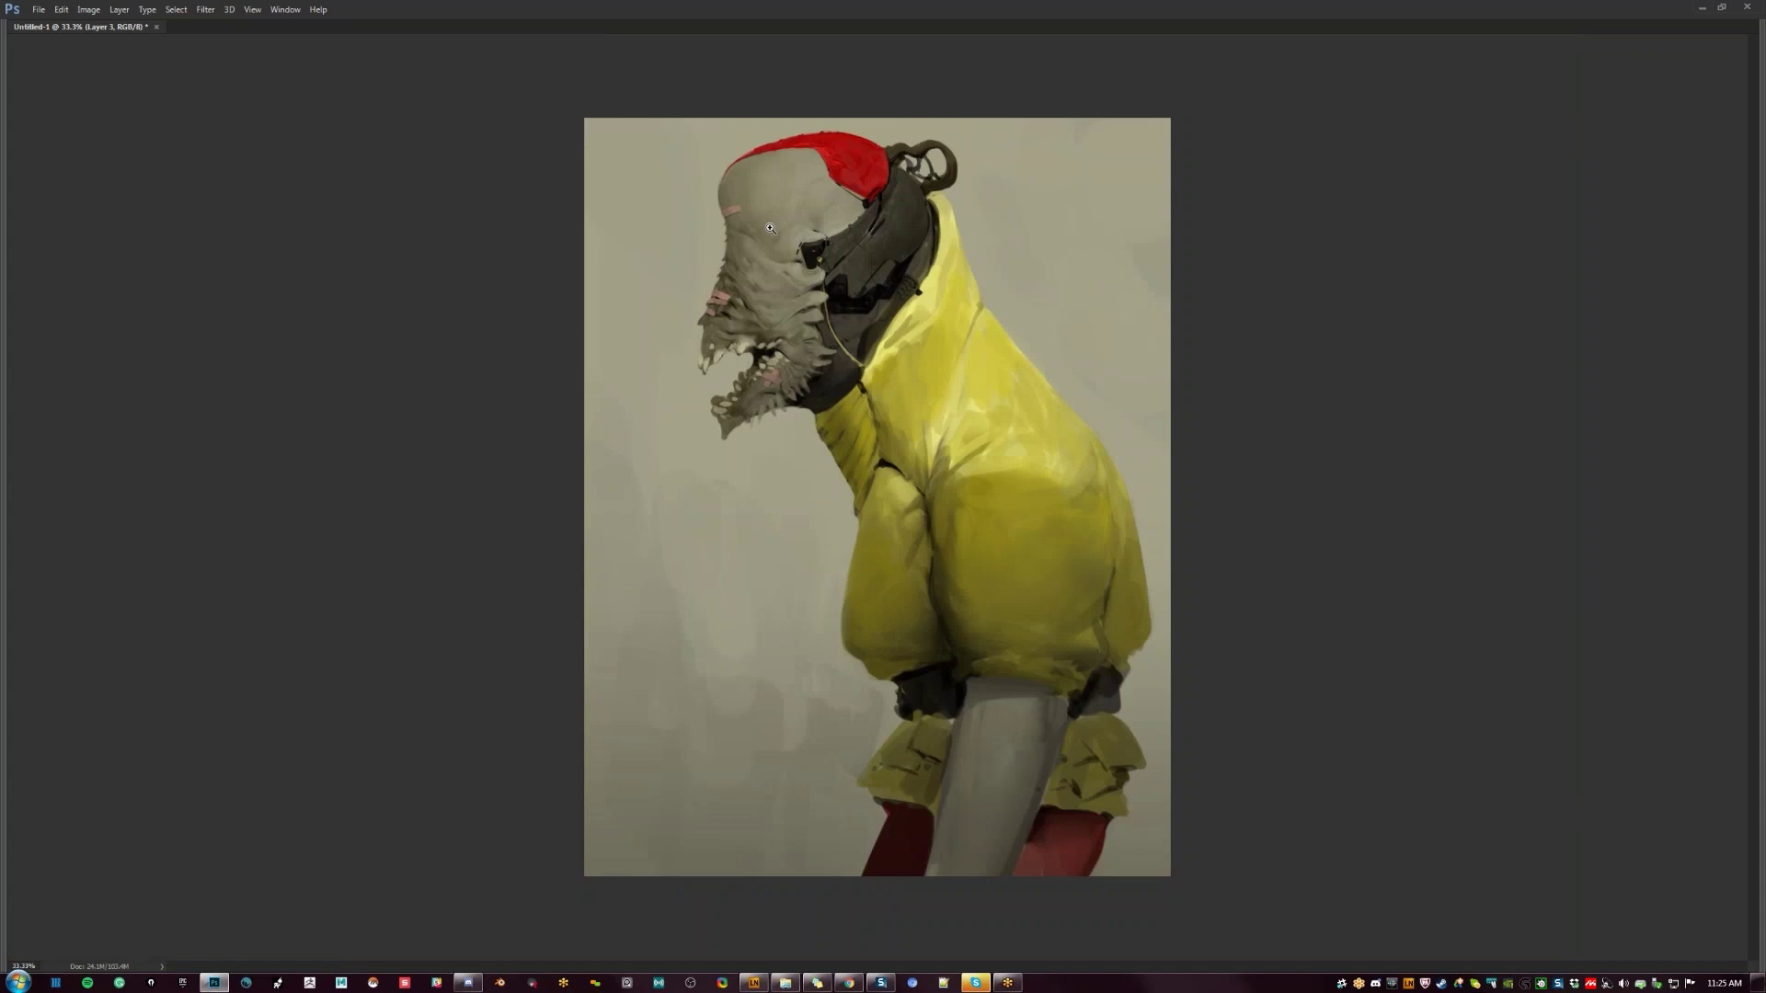
left_click(775, 257)
left_click(795, 299)
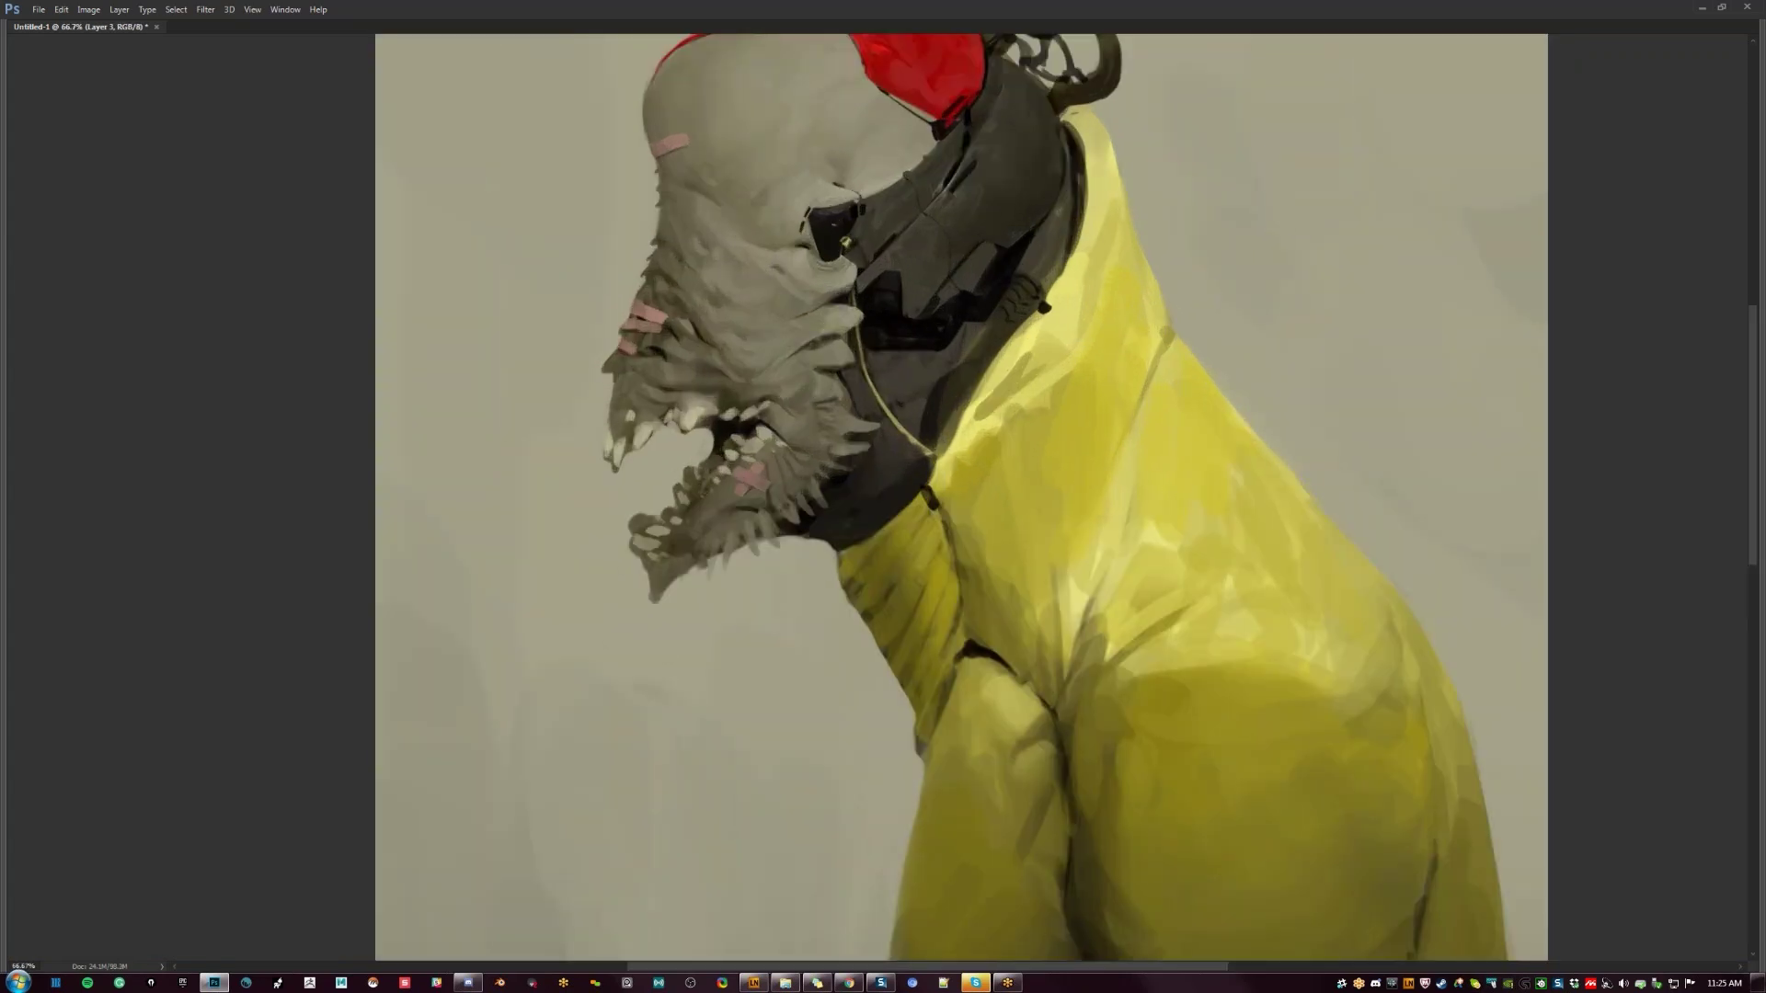
key("ctrl+shift+h")
left_click_drag(1160, 334, 919, 386)
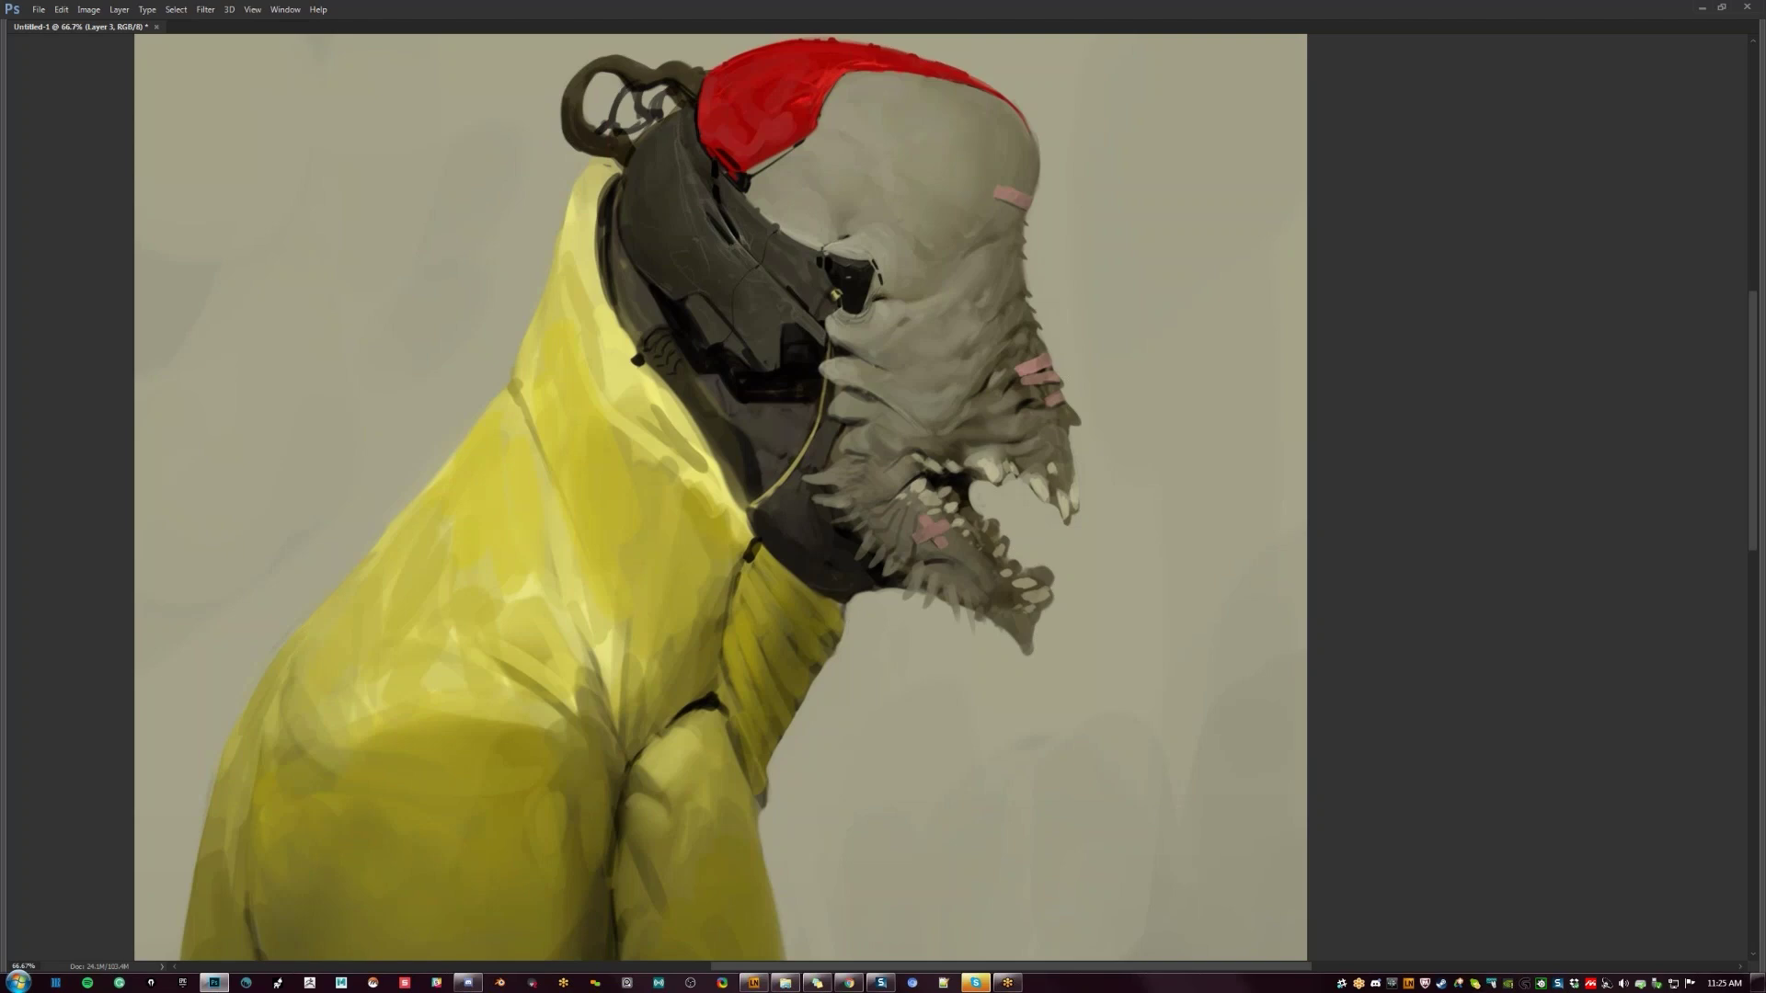
left_click_drag(789, 149, 870, 188)
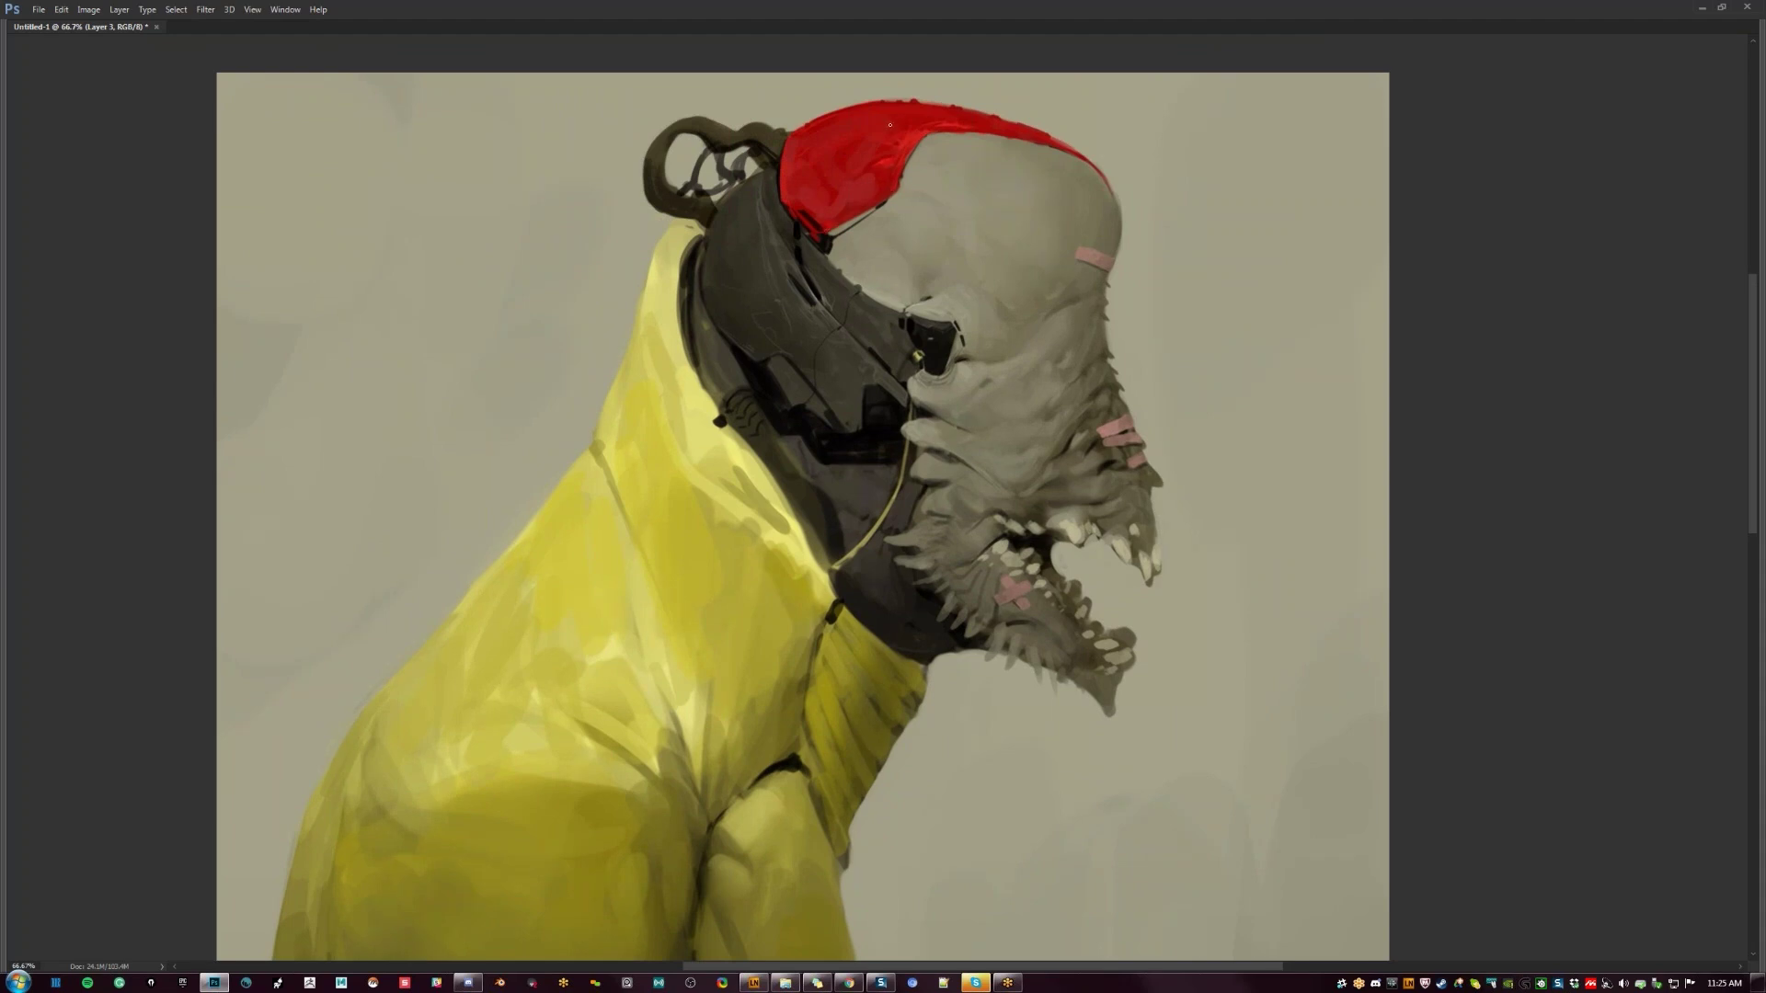
key("ctrl+minus")
key("ctrl+minus")
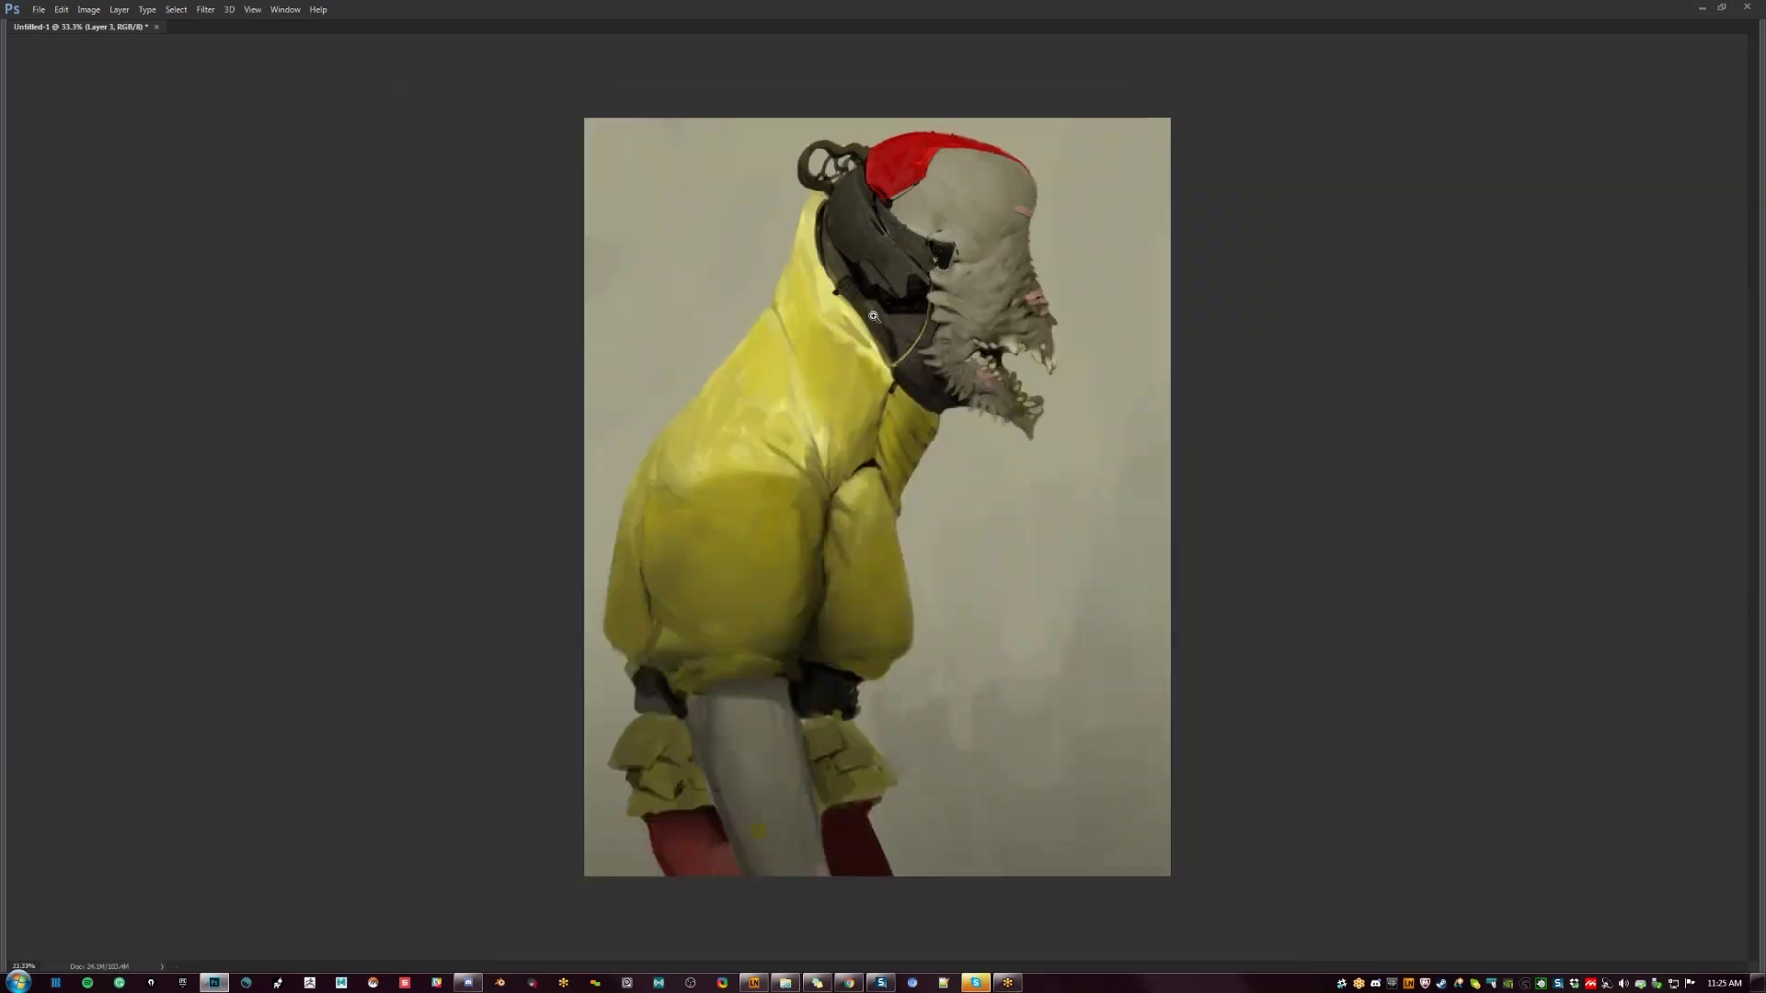
- Draw a thin straight strand from the hanging cord across the dark neck to the yellow hood's edge
left_click(858, 382)
left_click(858, 383)
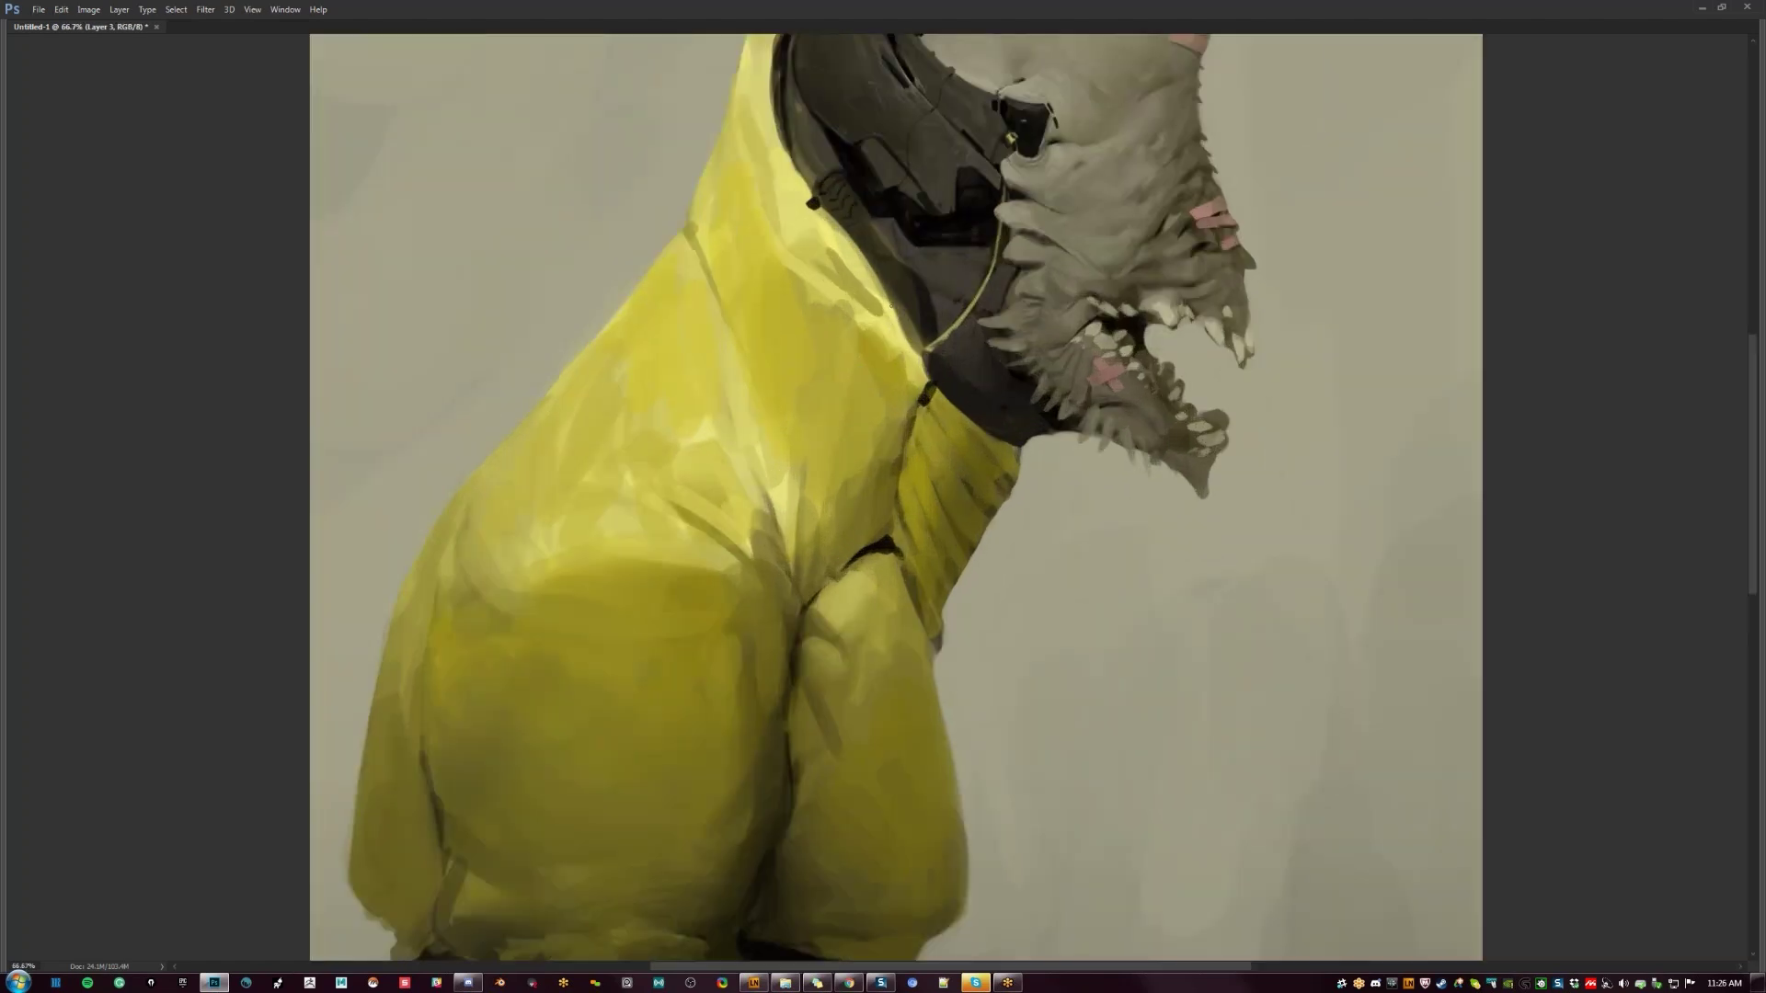
left_click(992, 267, "shift")
key("ctrl+minus")
key("ctrl+minus")
key("ctrl+minus")
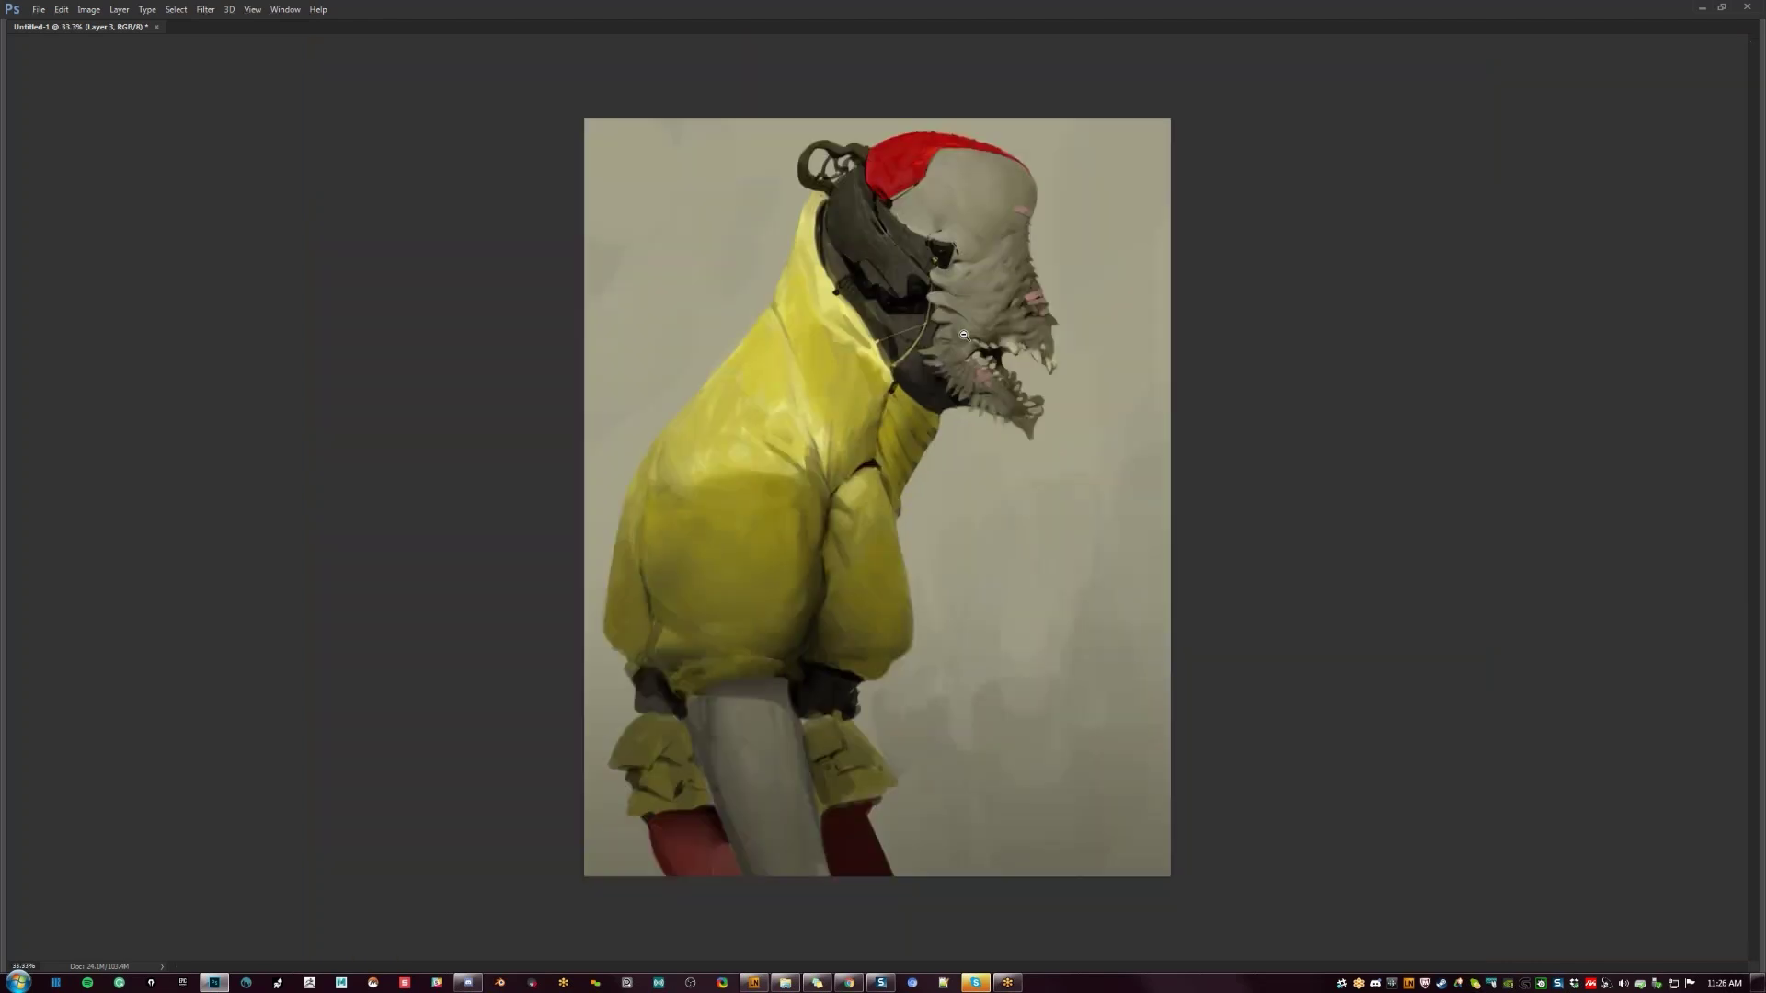
- Add a second thin strand running down the dark neck beside the cord, mirroring the canvas to judge it
key("ctrl+shift+h")
left_click(884, 399)
left_click(884, 399)
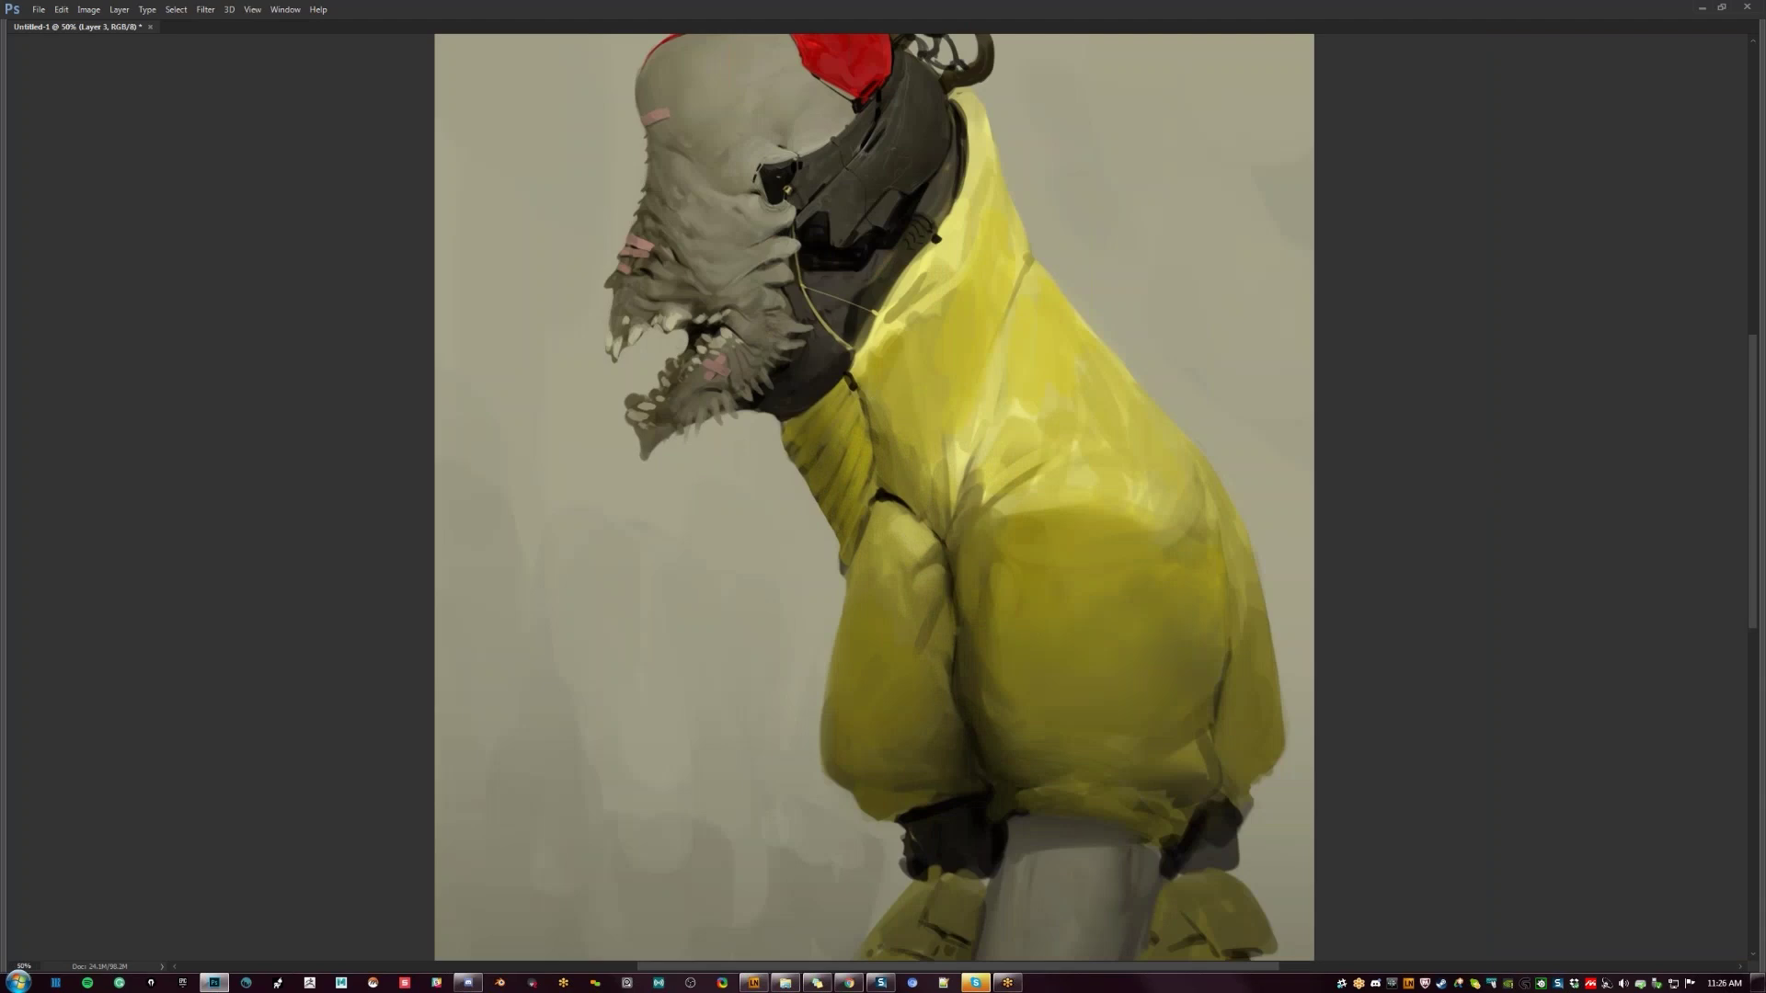
left_click(820, 402, "shift")
key("ctrl+shift+h")
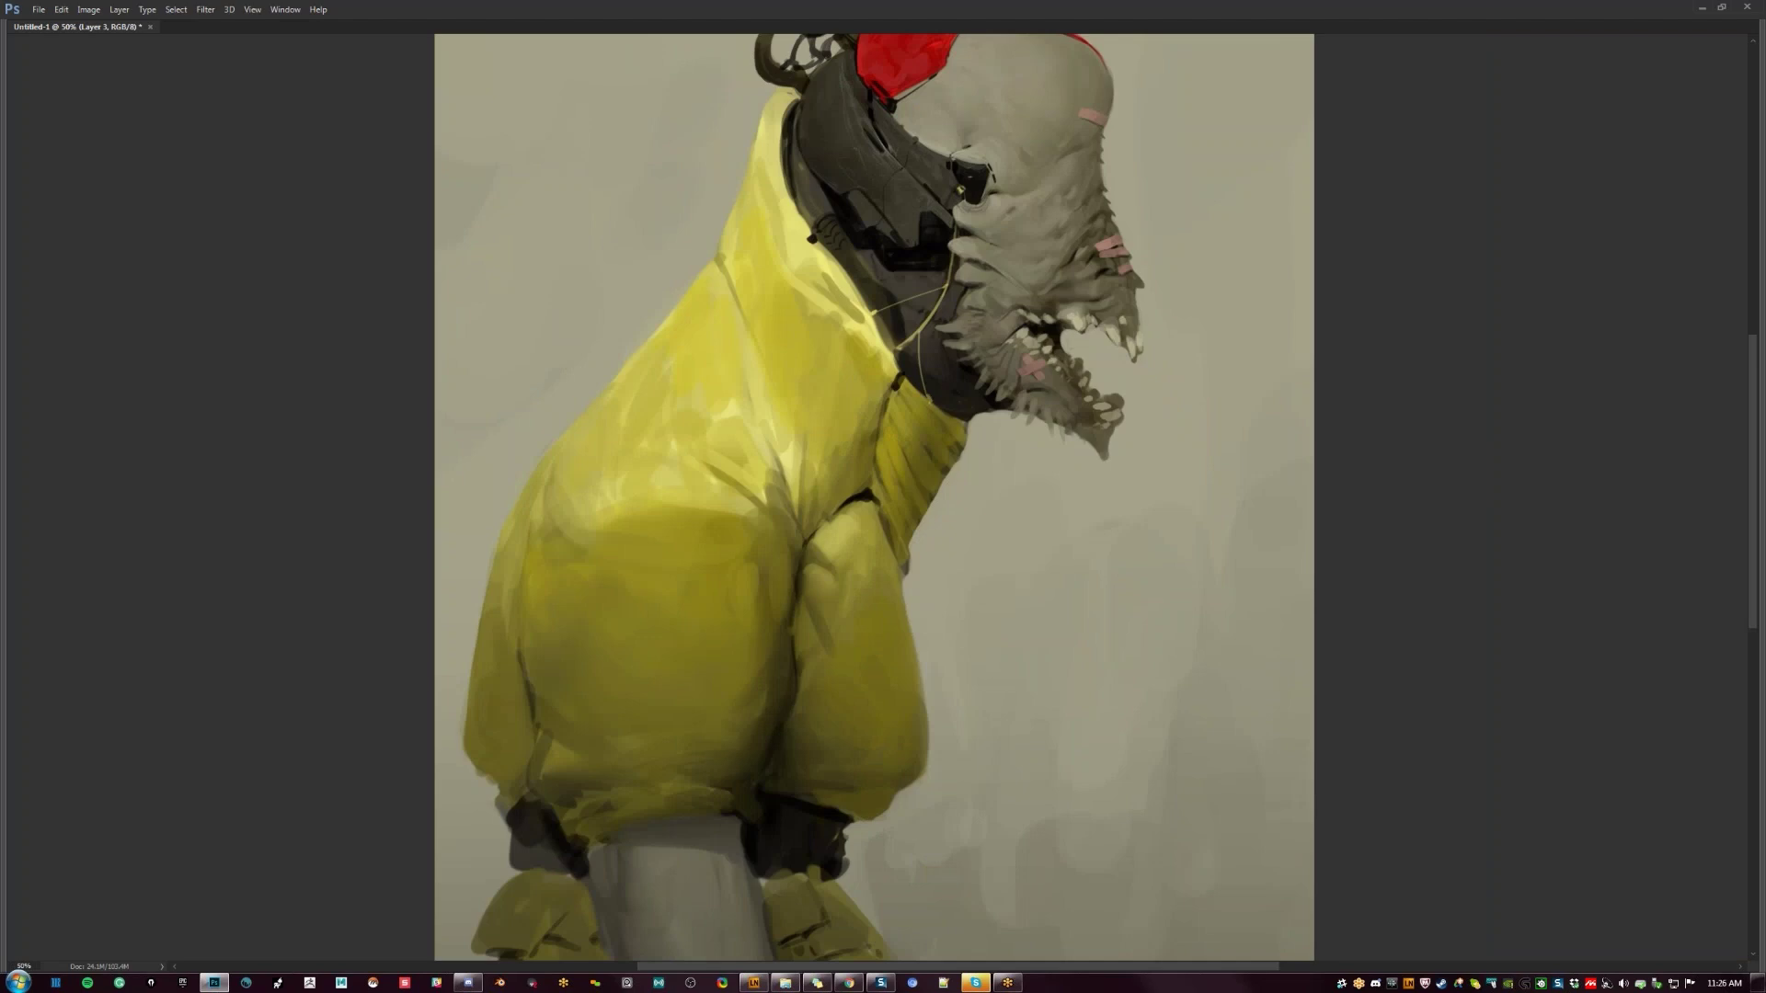
left_click_drag(918, 338, 784, 481)
left_click_drag(634, 275, 628, 299)
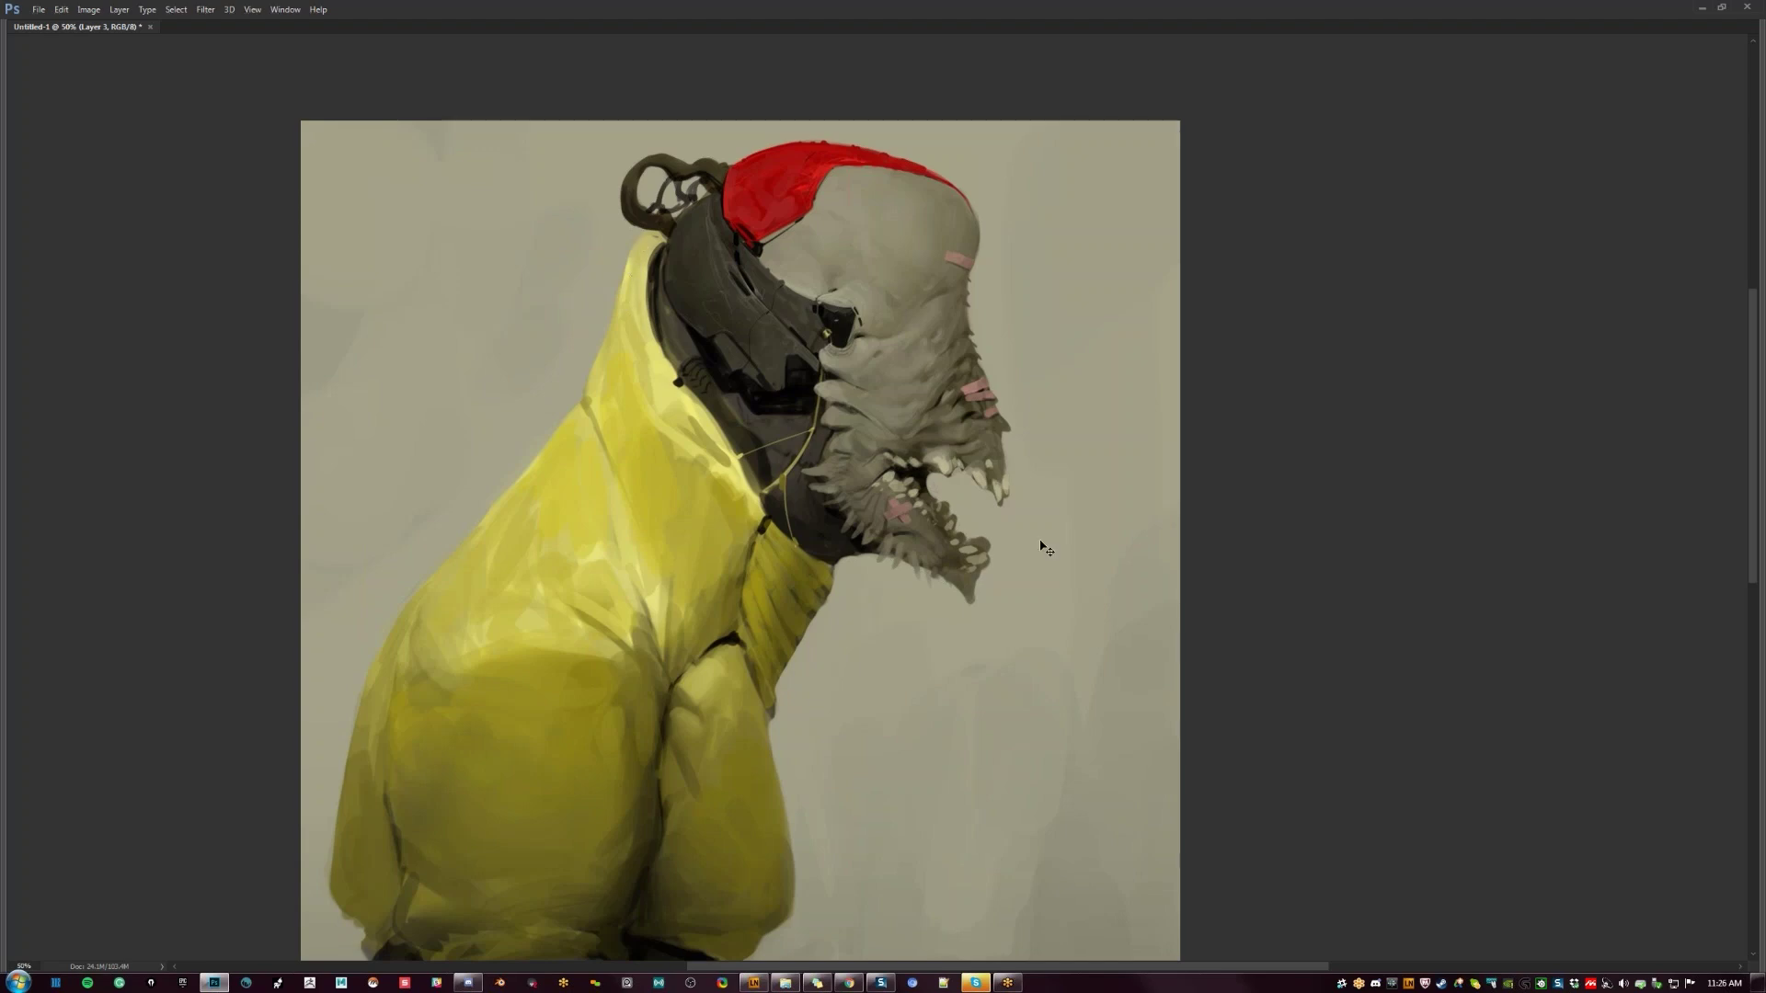
- Try a short thick black stroke along the jacket's front seam with the canvas mirrored, undo it and flip the canvas back
key("ctrl+shift+h")
left_click_drag(898, 812, 975, 695)
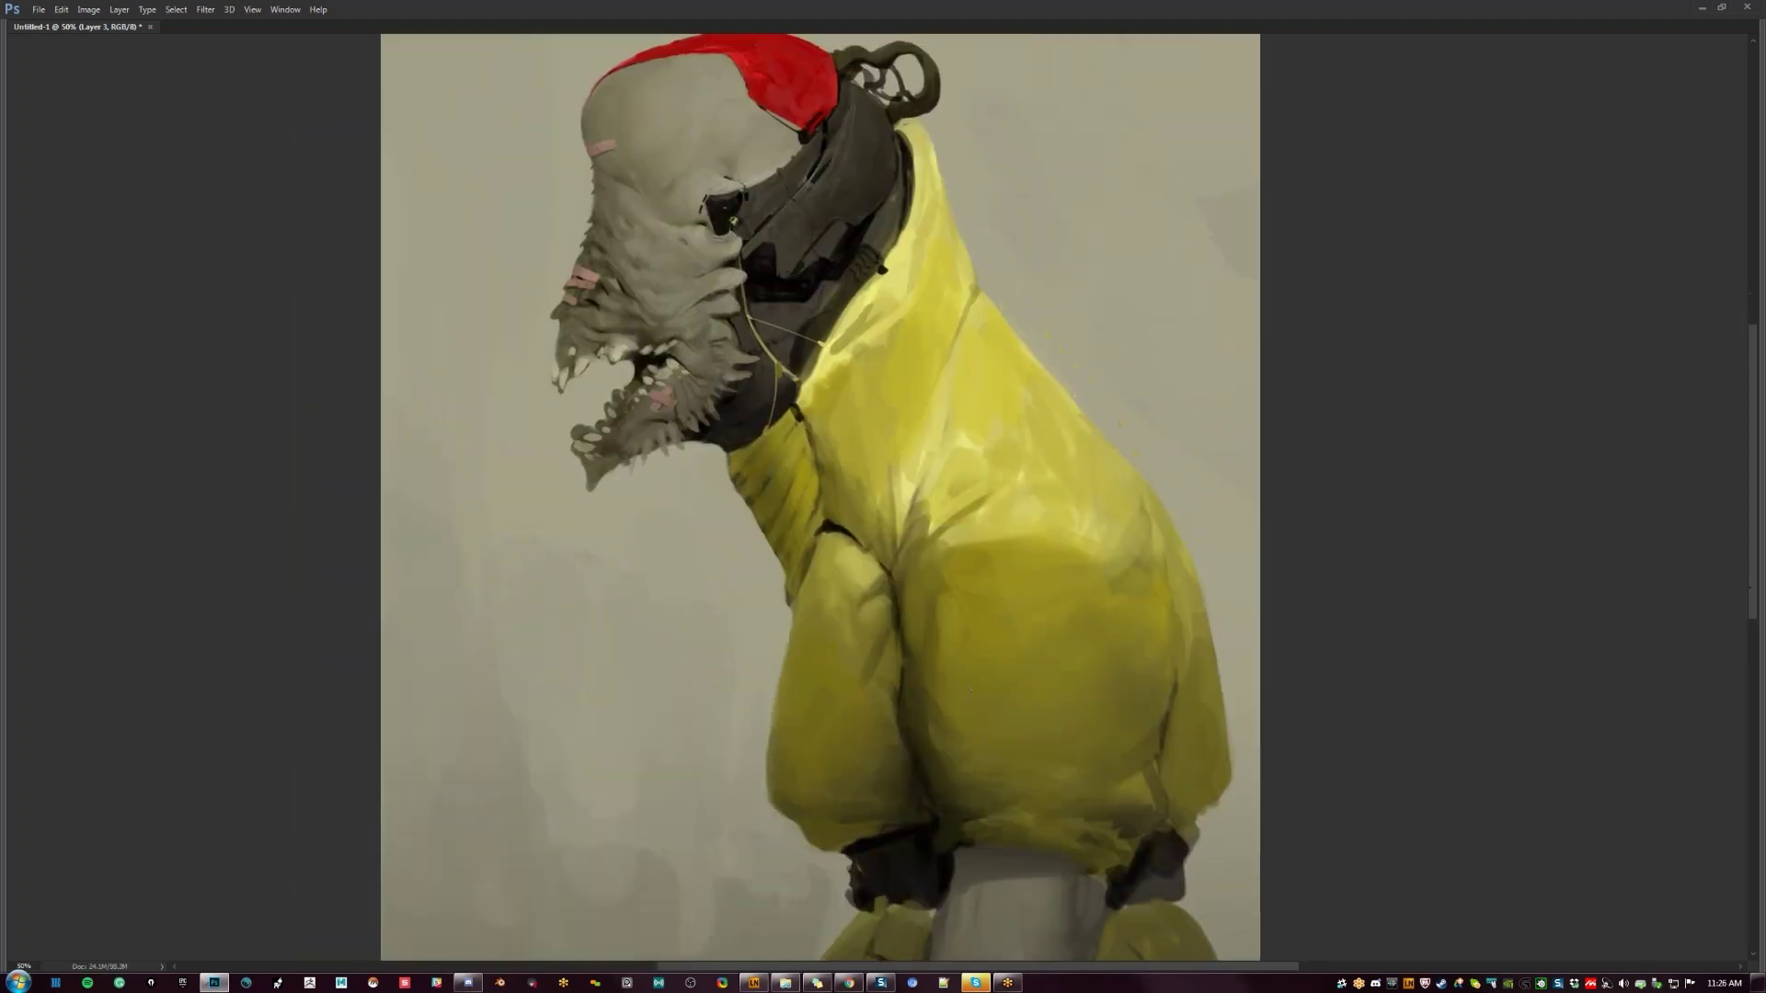
mouse_move(825, 462)
left_mouse_down()
mouse_move(830, 507)
mouse_move(826, 469)
left_mouse_up()
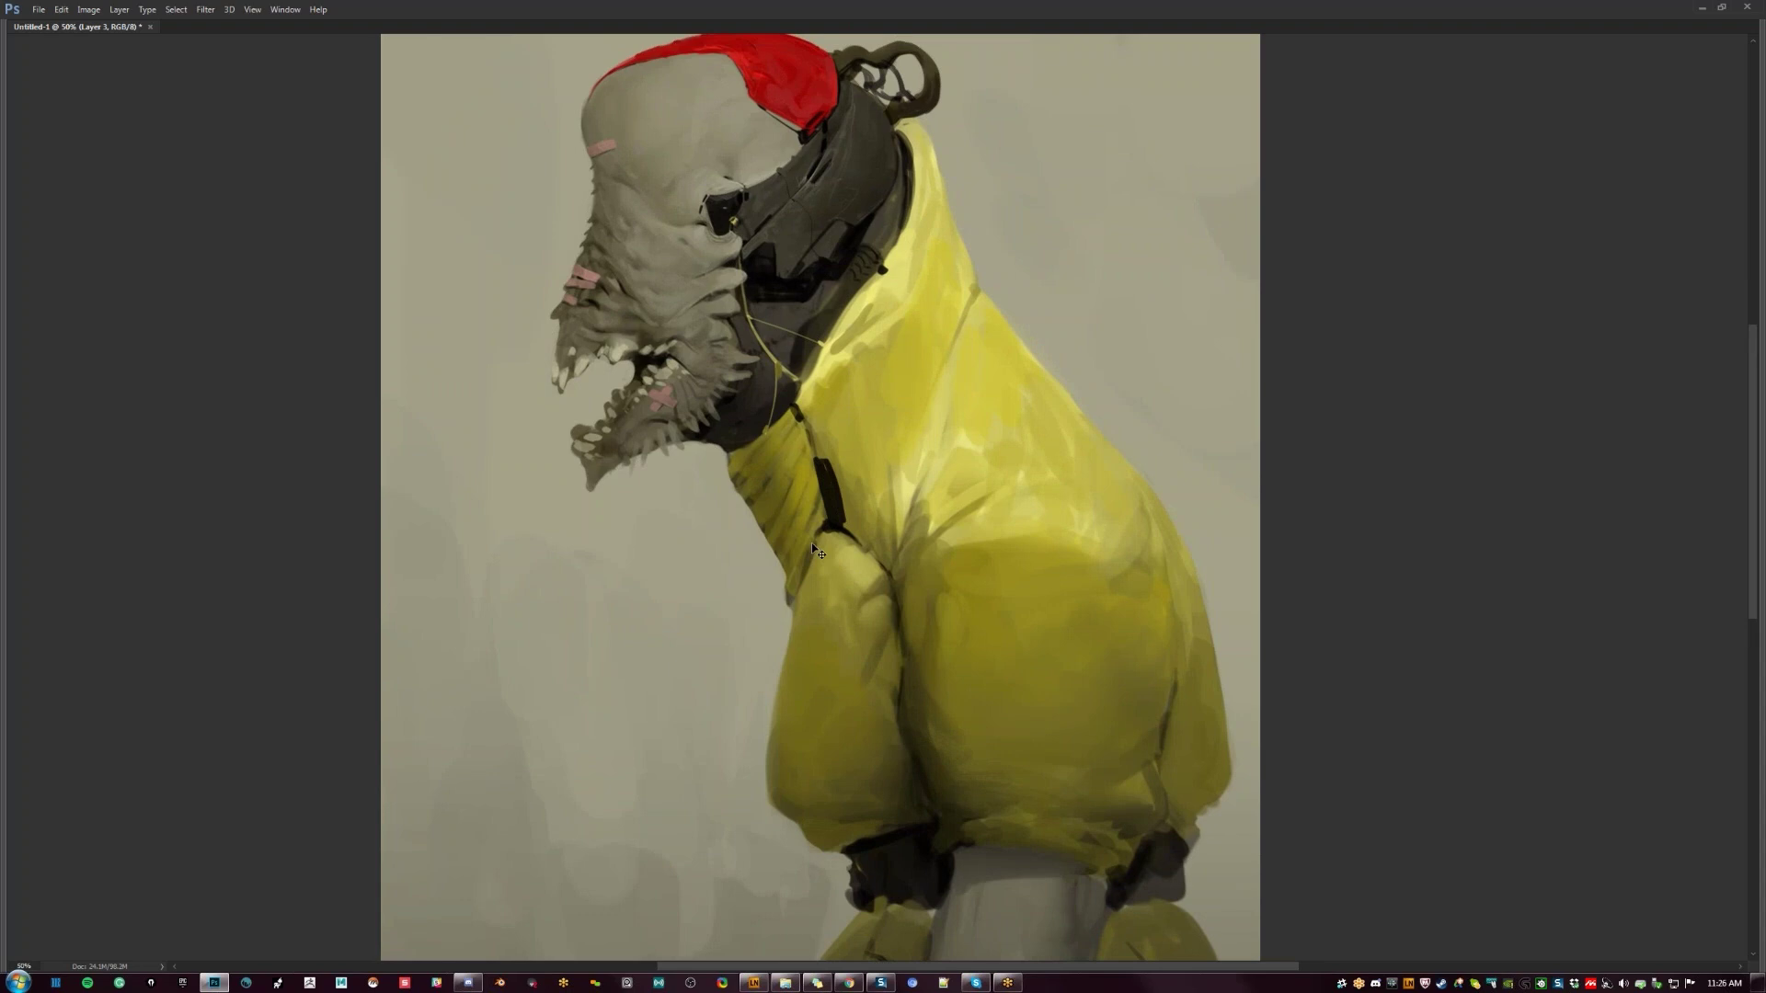
key("ctrl+z")
key("h")
left_click(849, 587, "alt")
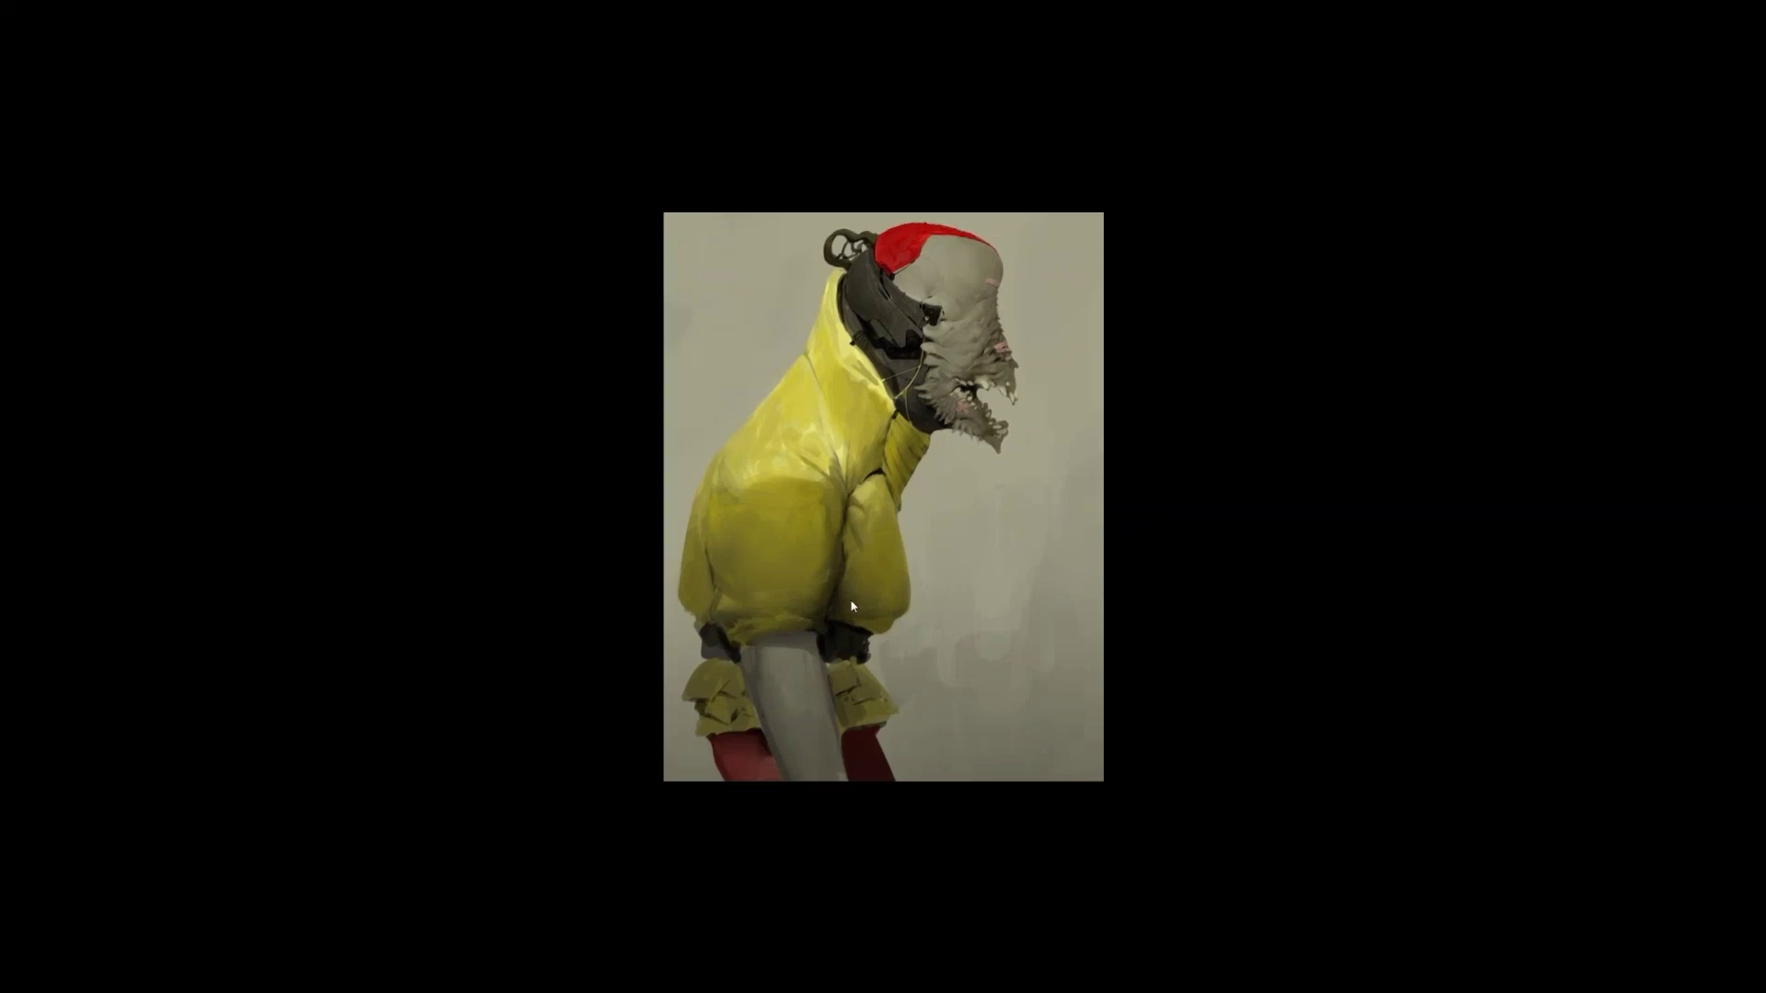
- Save the painting as a Photoshop file named 033 in the New folder
key("ctrl+s")
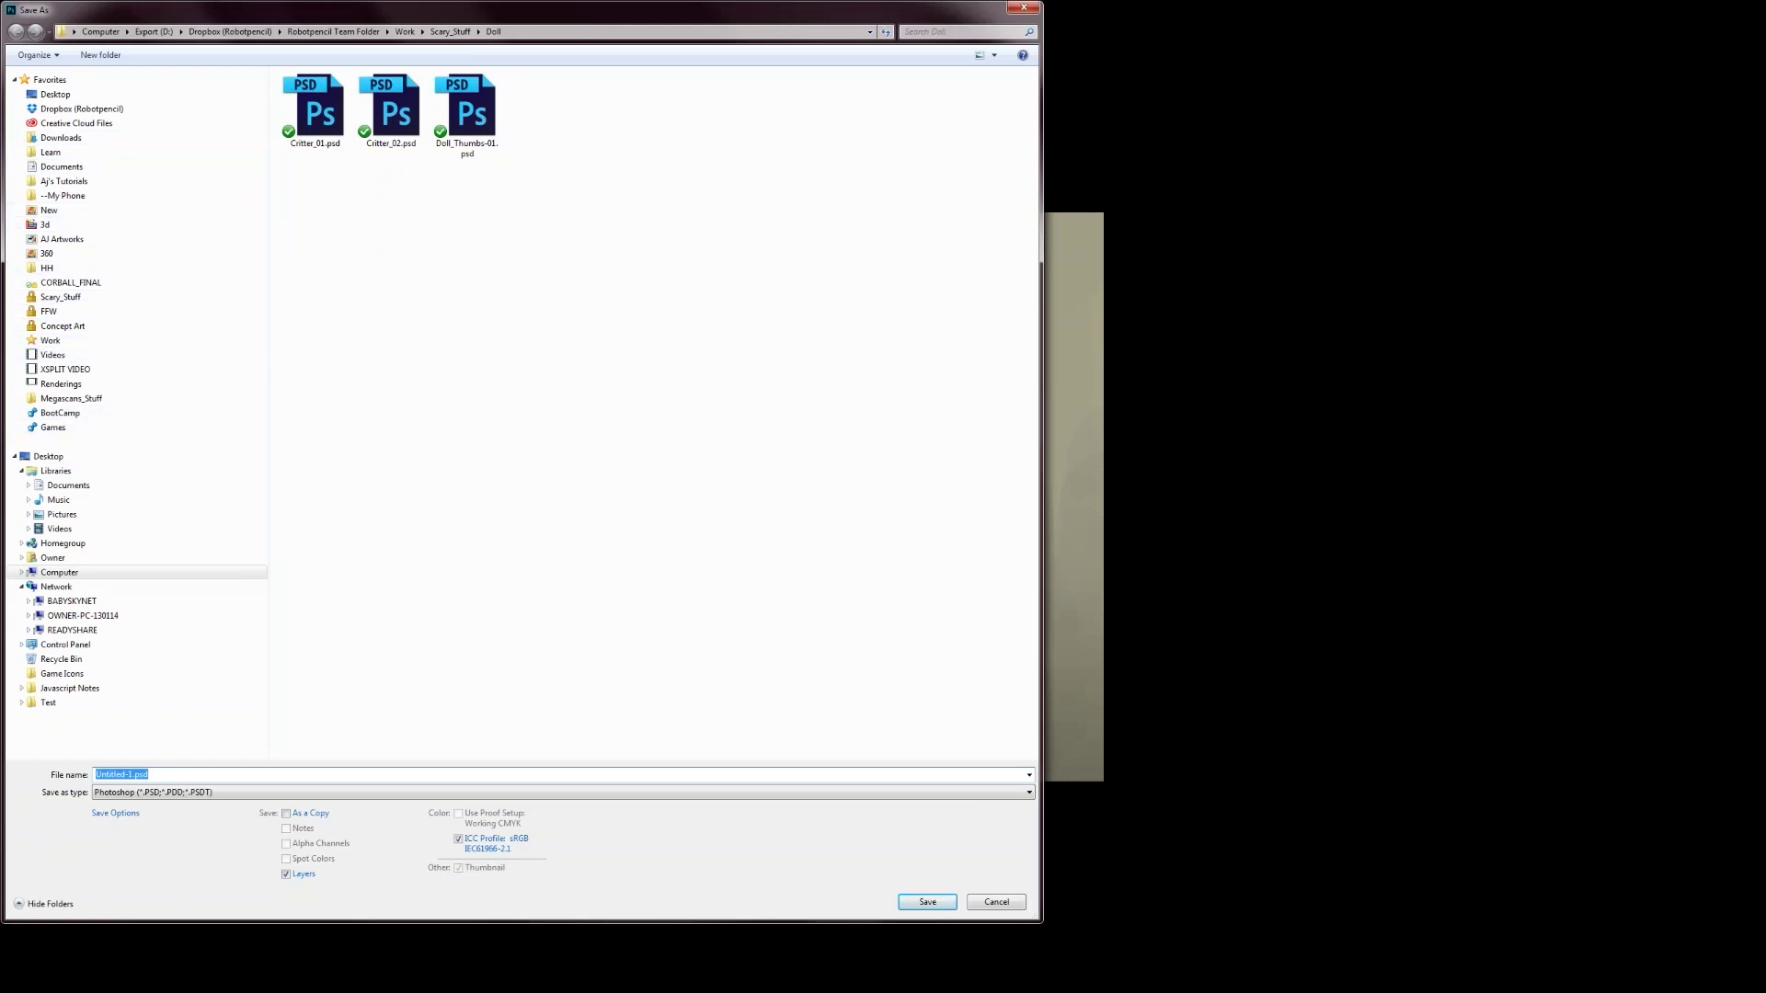
left_click(48, 209)
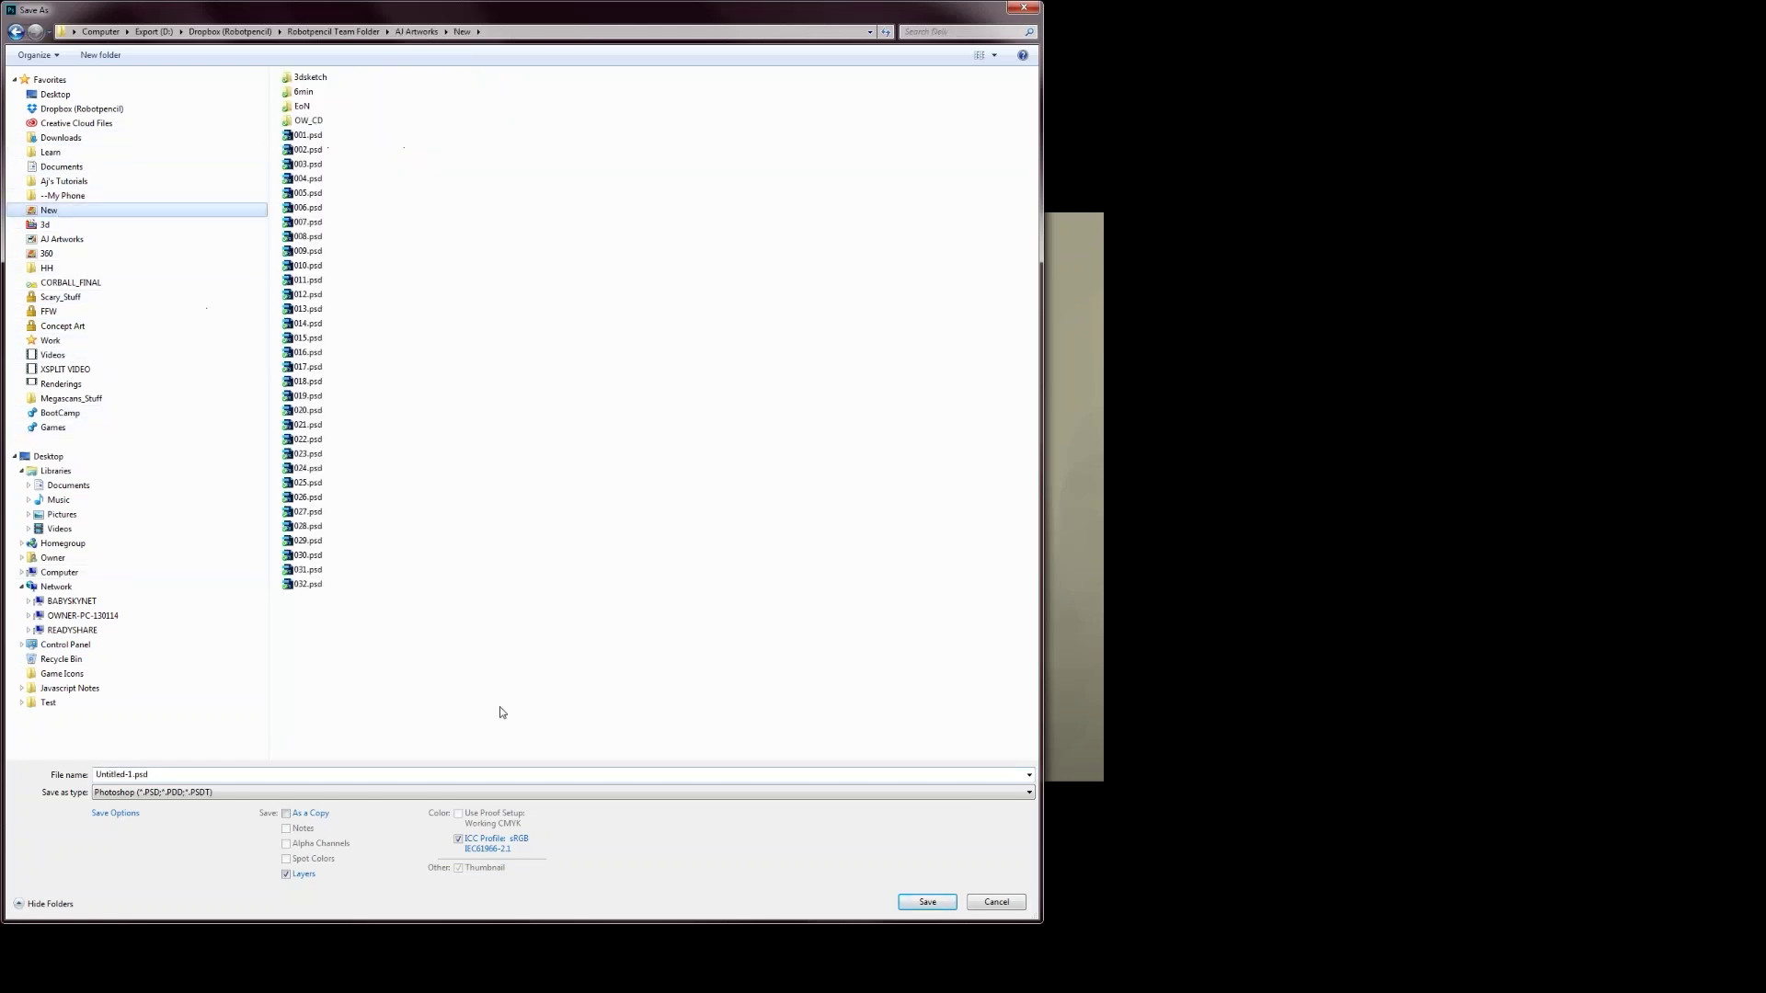
left_click(503, 773)
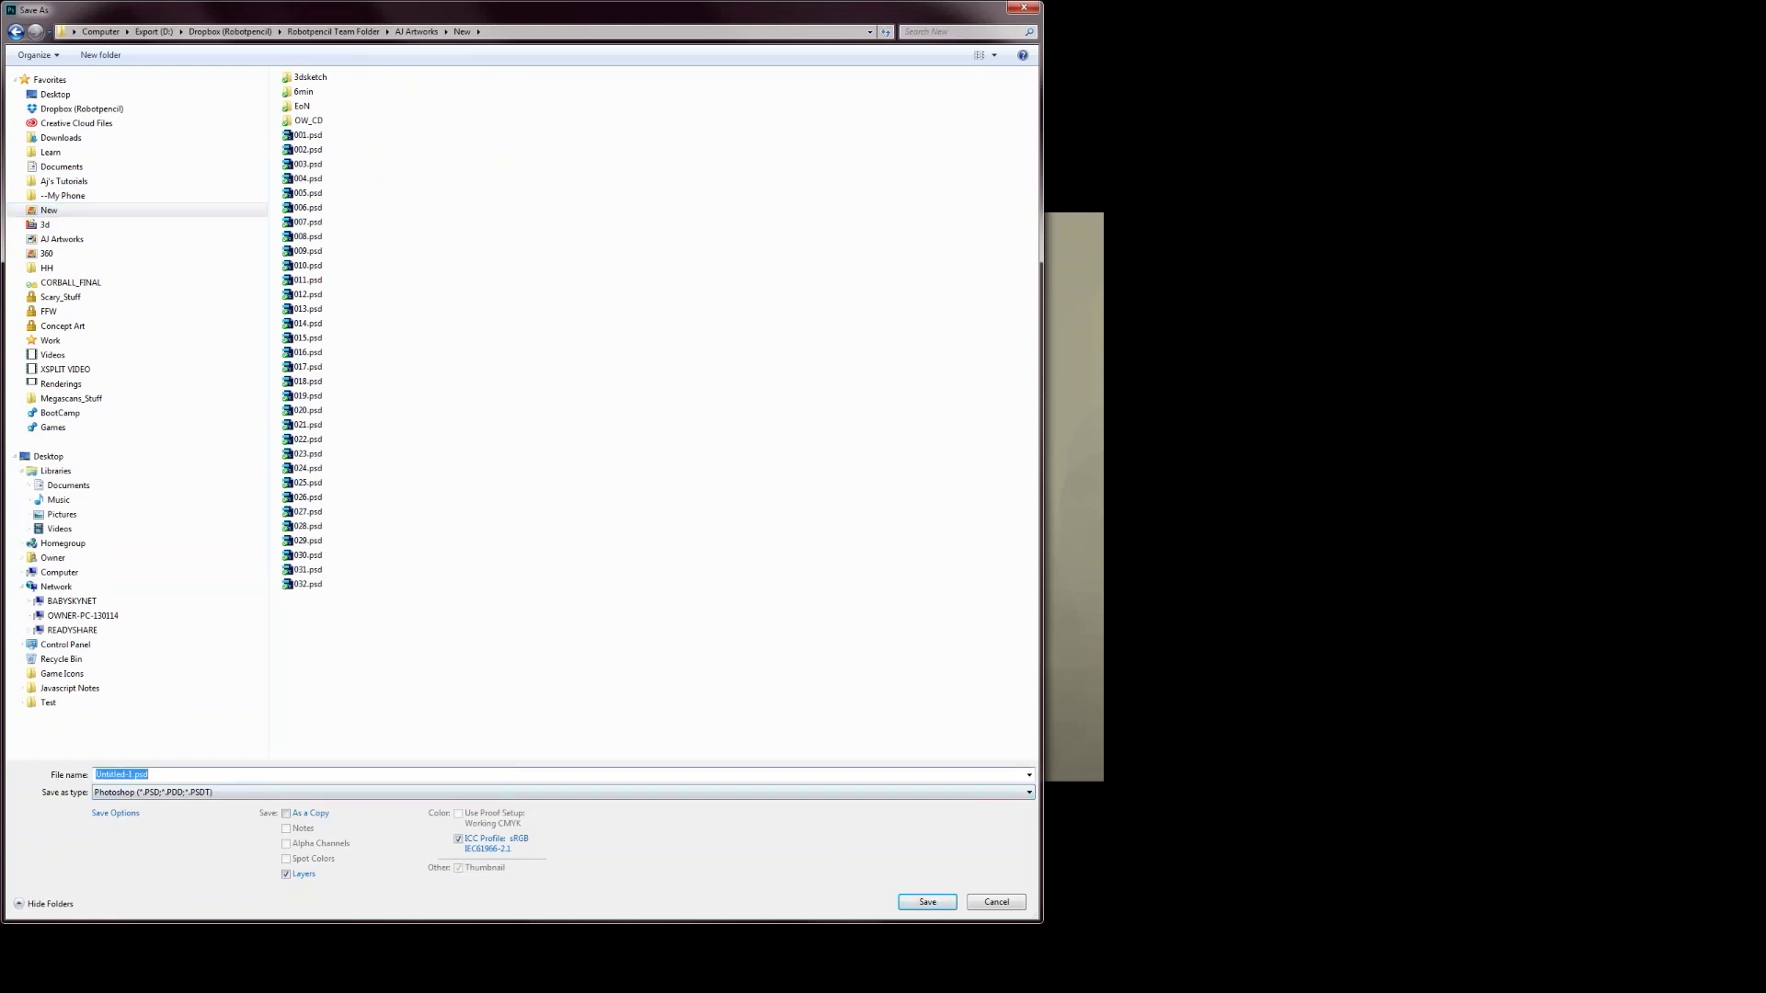
type("033")
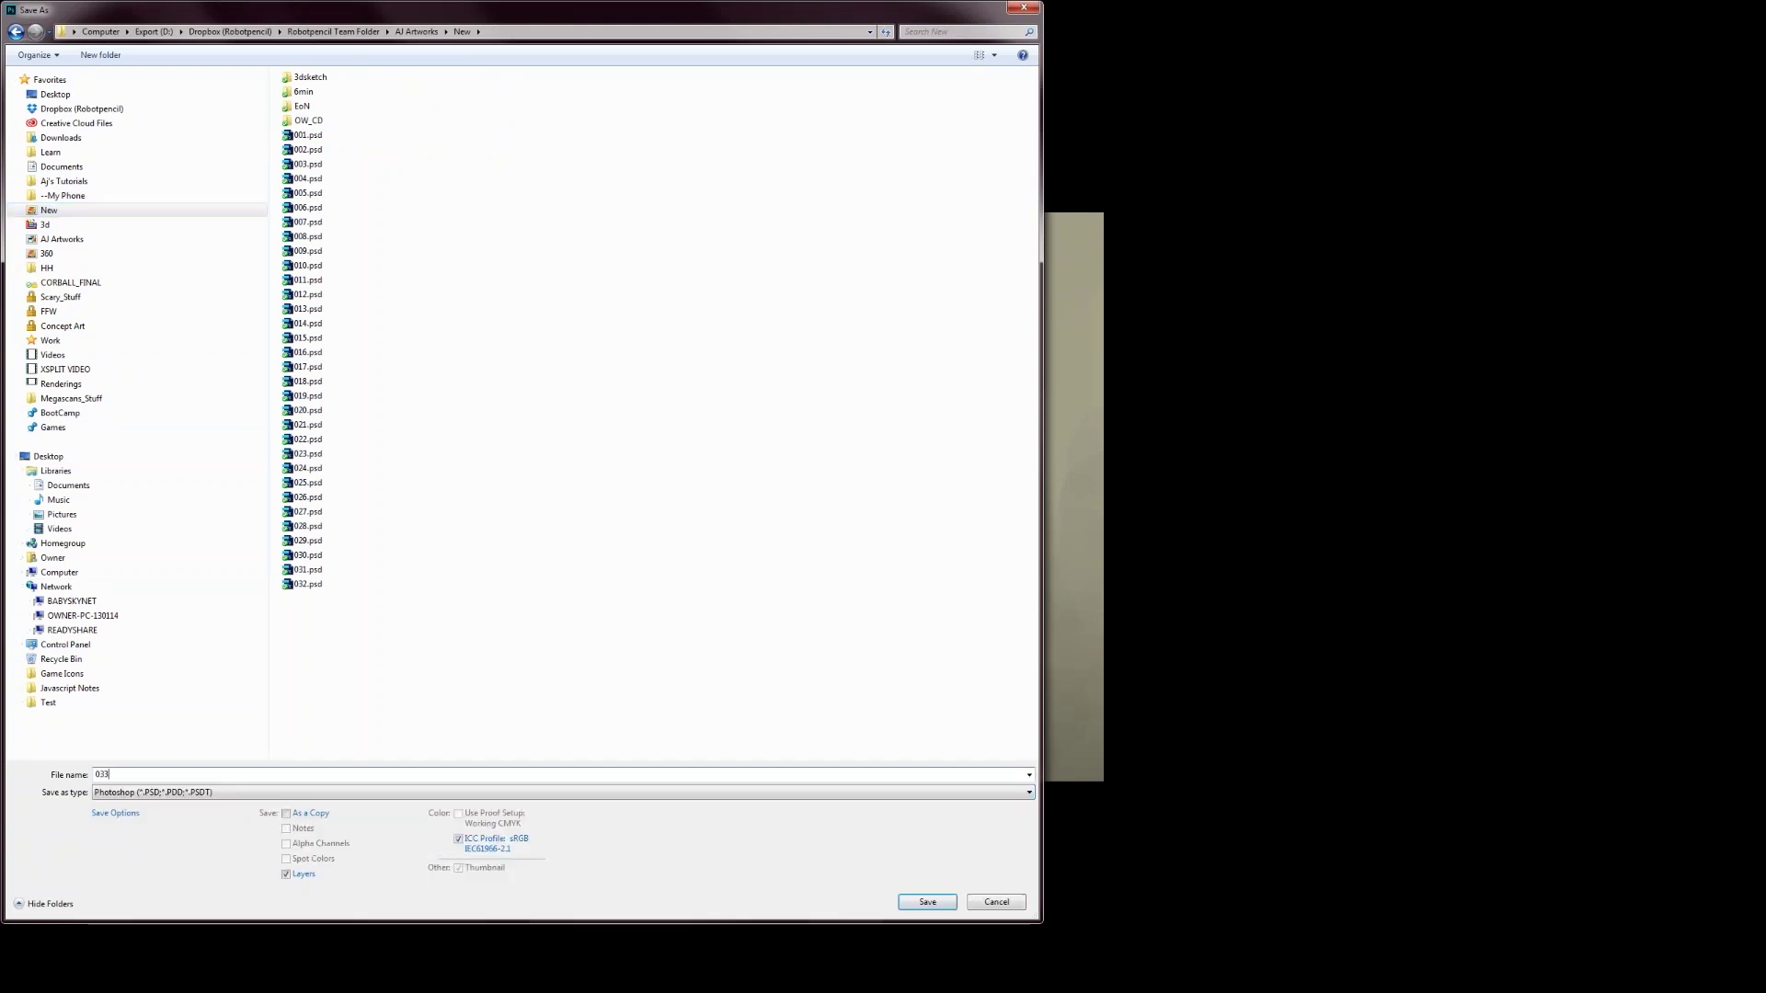